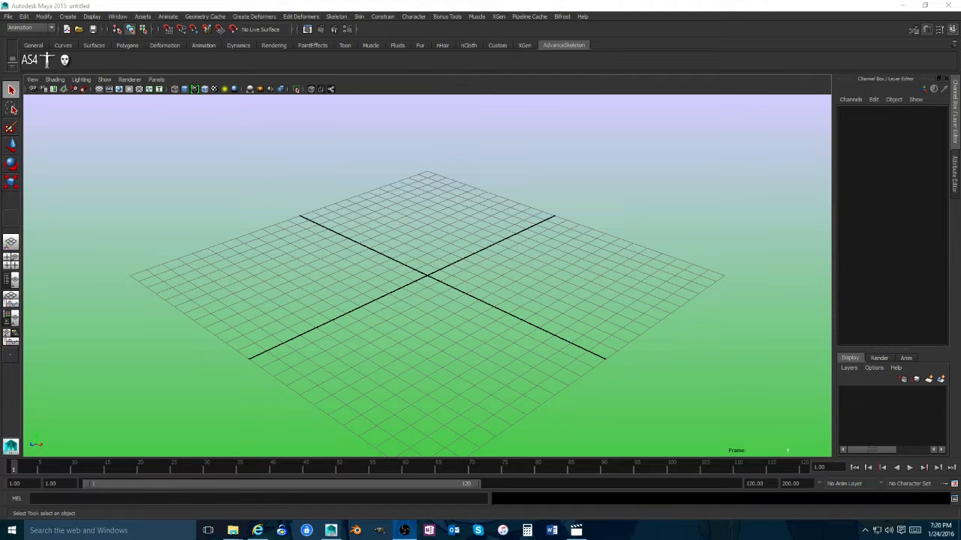
Step: Set the project to the AxelSwordSwingHitGround folder inside C:\_AnimationProjects
click(549, 6)
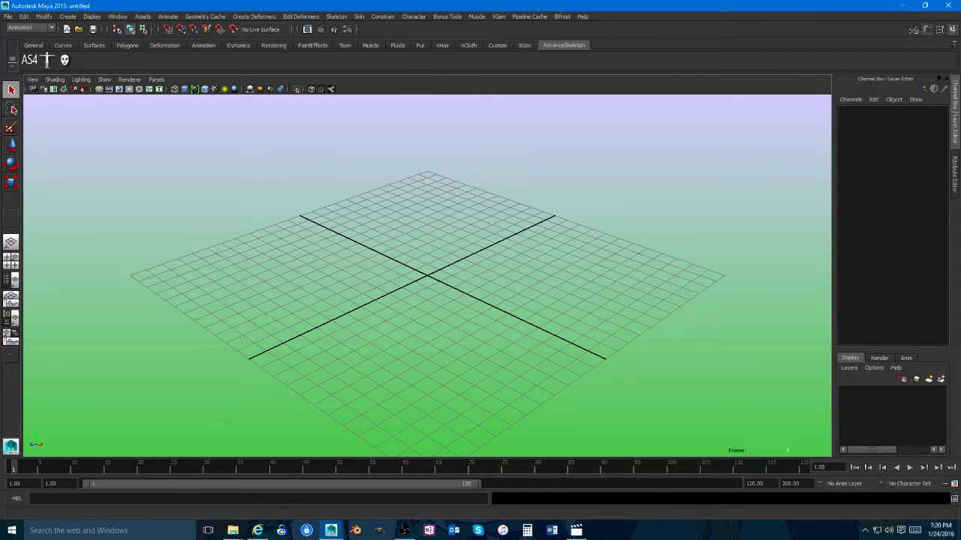
click(9, 17)
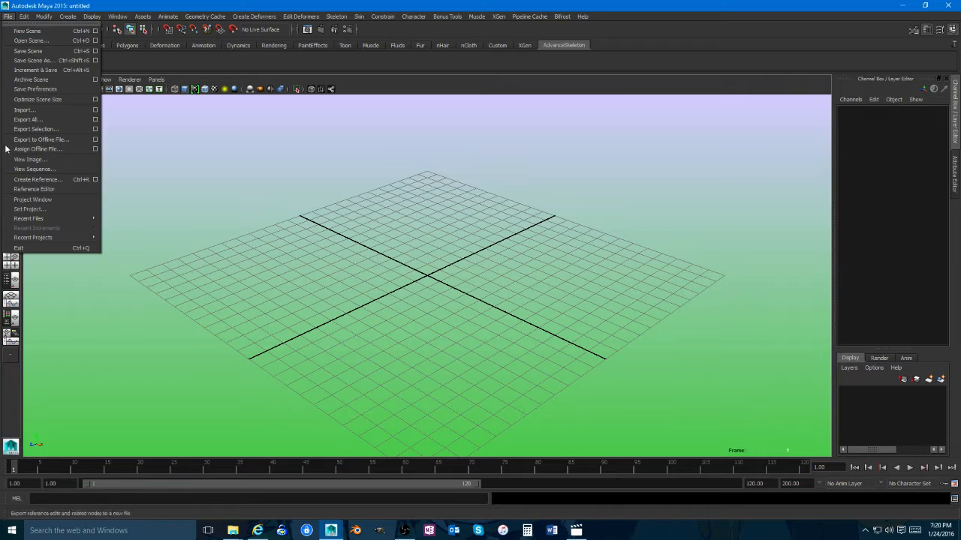
click(46, 209)
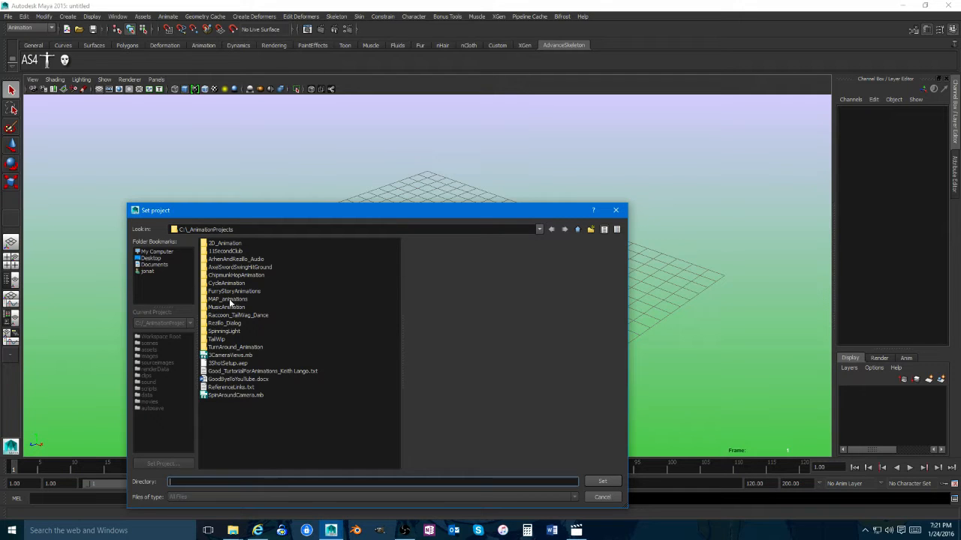
double_click(225, 268)
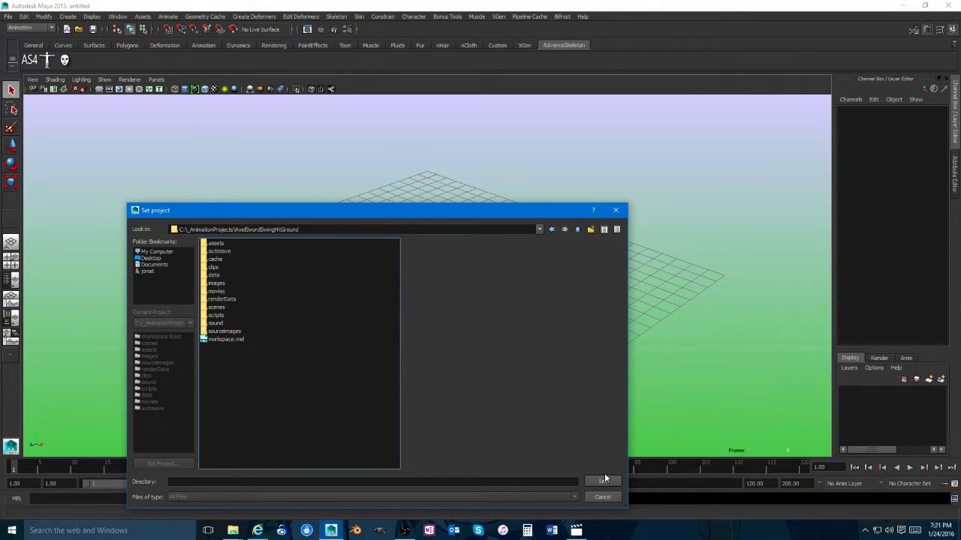
click(602, 480)
Step: Open the scene SwordSwingGround_012_BlockingStill.mb and move the Output Window out of the way
click(7, 16)
click(11, 44)
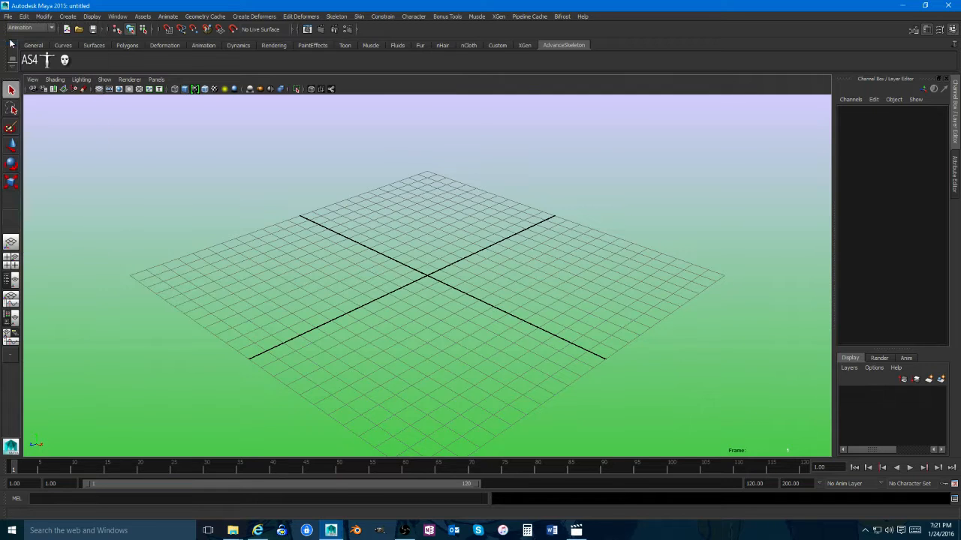
click(275, 347)
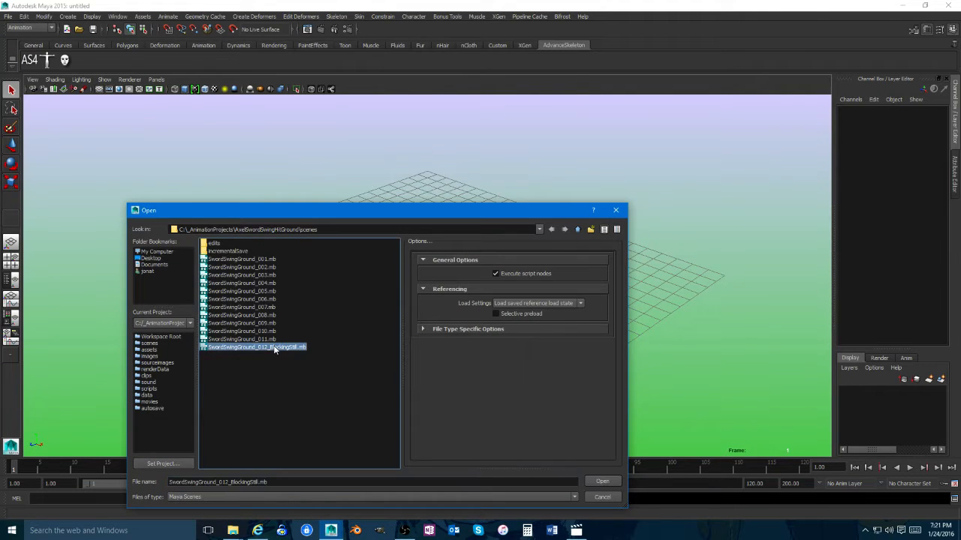
click(602, 481)
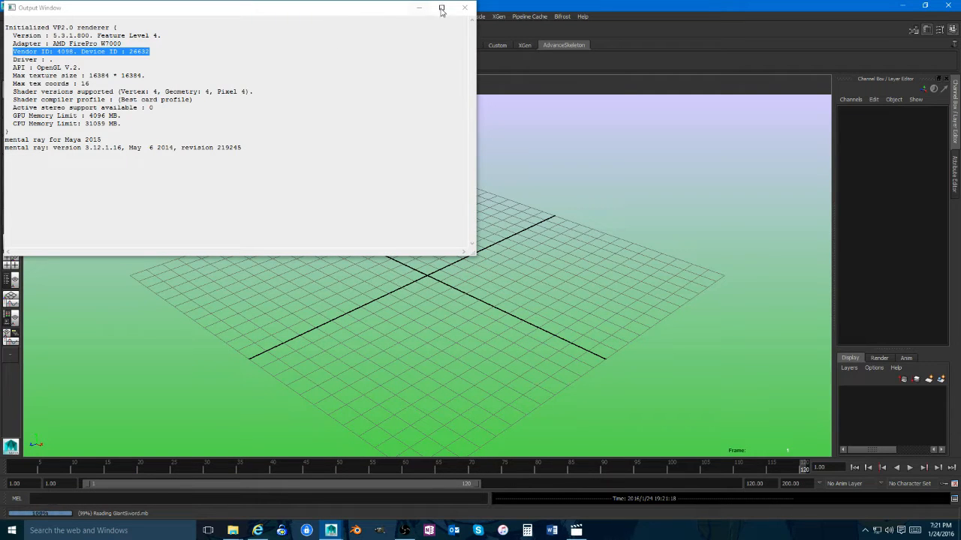
drag(356, 14, 785, 39)
click(844, 33)
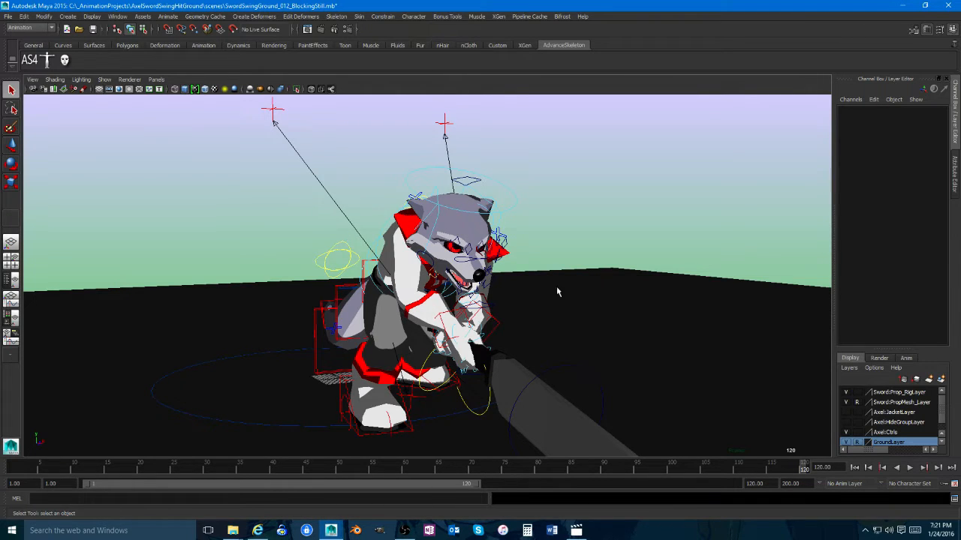
Step: Set up a two-view layout showing camera1 beside the perspective view, and widen the camera1 view
alt+drag(540, 250, 555, 237)
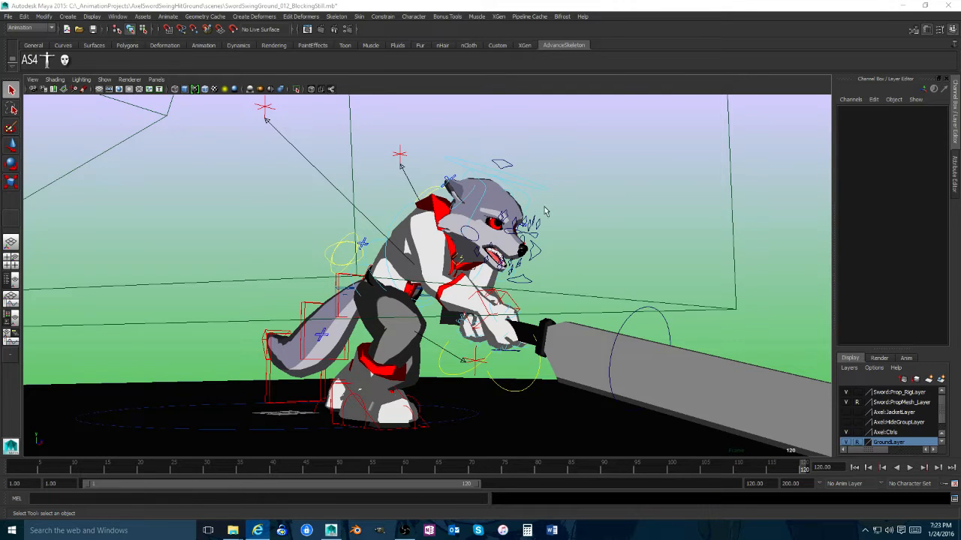
alt+drag(598, 213, 473, 140)
scroll(485, 253, down, 5)
key(space)
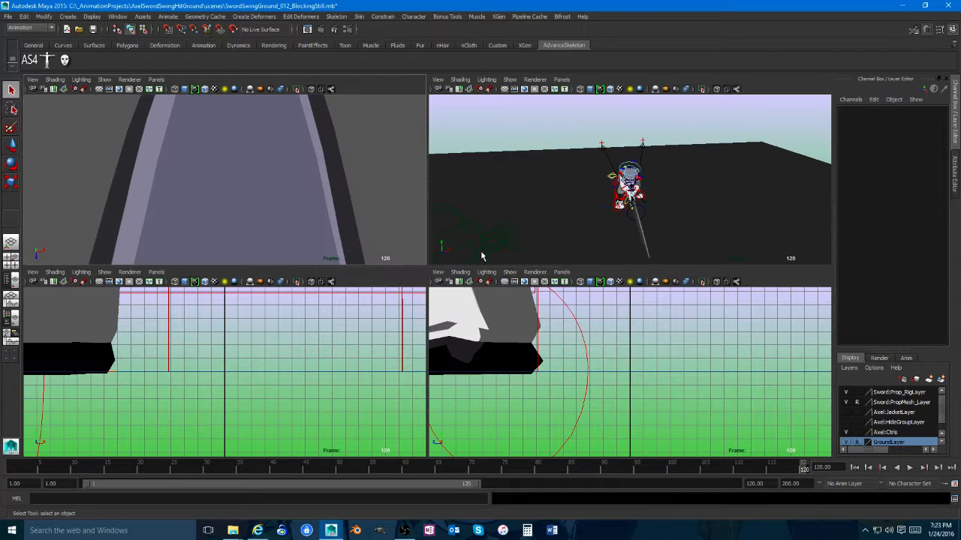
key(space)
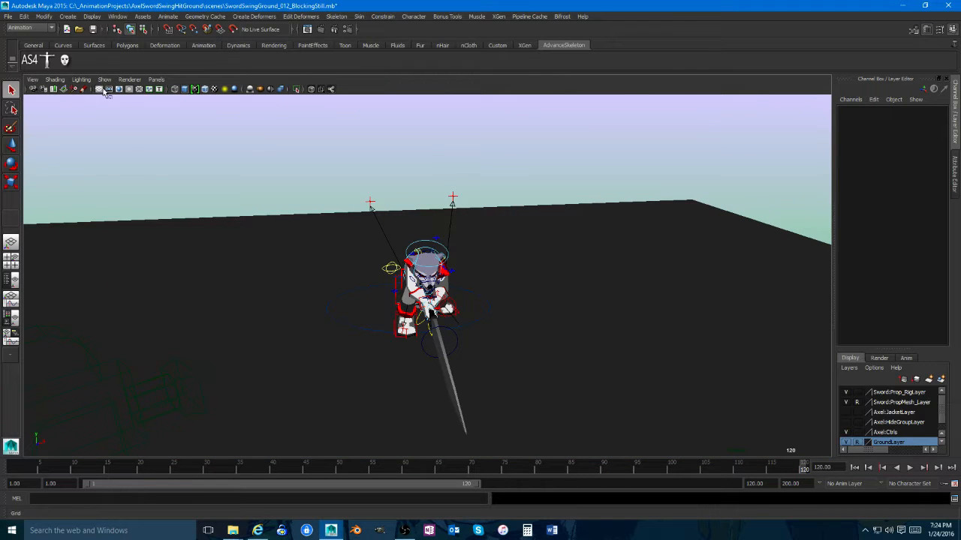
click(10, 279)
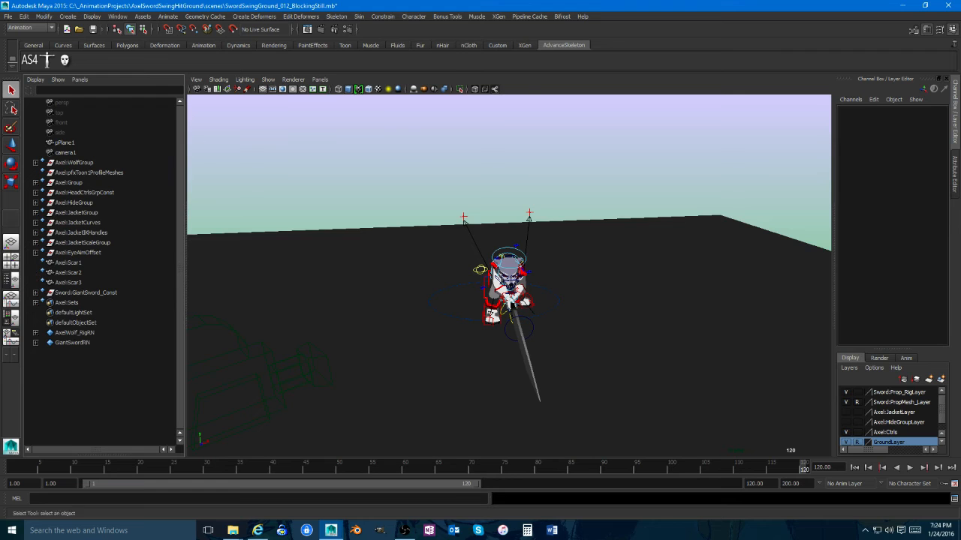
click(78, 80)
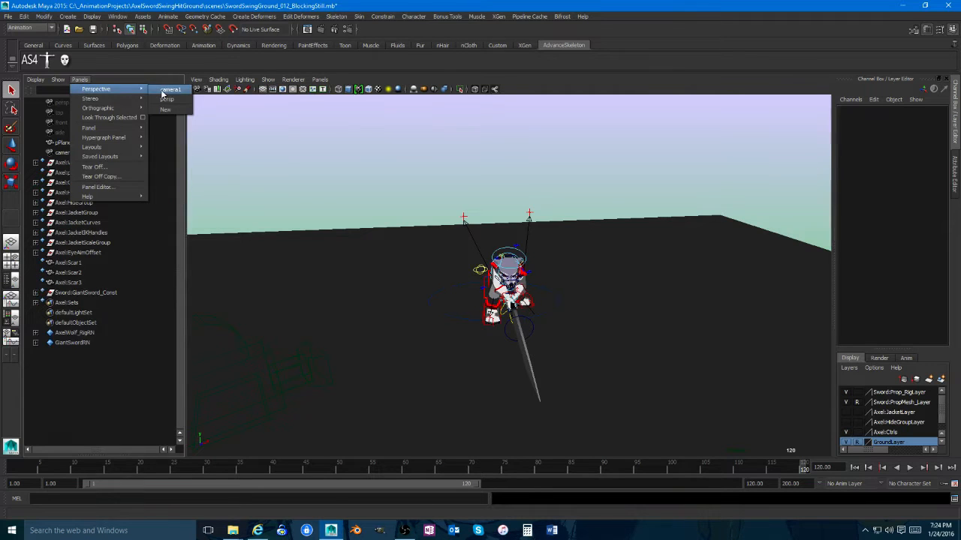
click(169, 90)
drag(185, 123, 345, 143)
alt+drag(433, 238, 565, 243)
Step: Maximize the camera1 view, play the sword swing animation, and scrub back to frame 49
key(space)
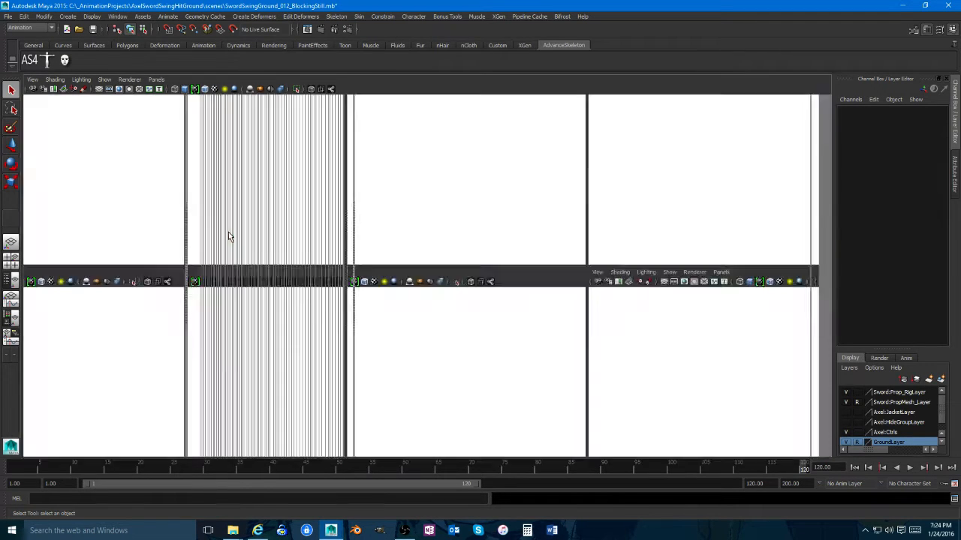
click(912, 469)
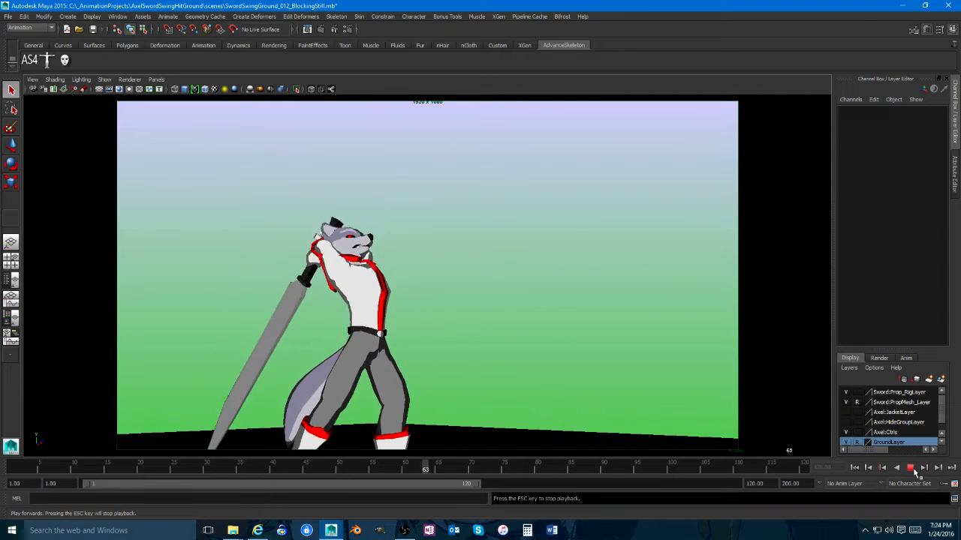
click(914, 471)
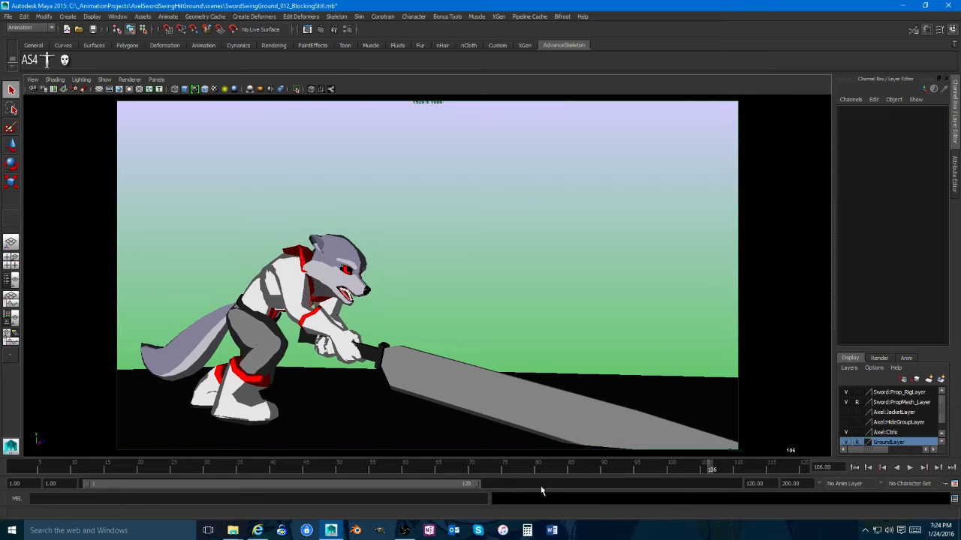
drag(493, 466, 333, 465)
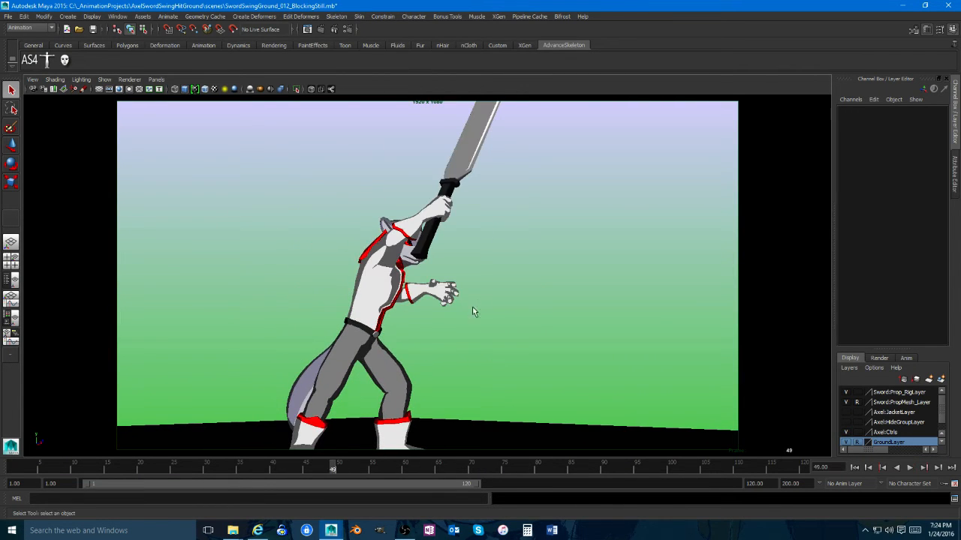
Step: Restore the two-view layout, select the wolf's right leg IK control, and frame the whole character from the side in the perspective view
key(space)
alt+drag(477, 305, 673, 366)
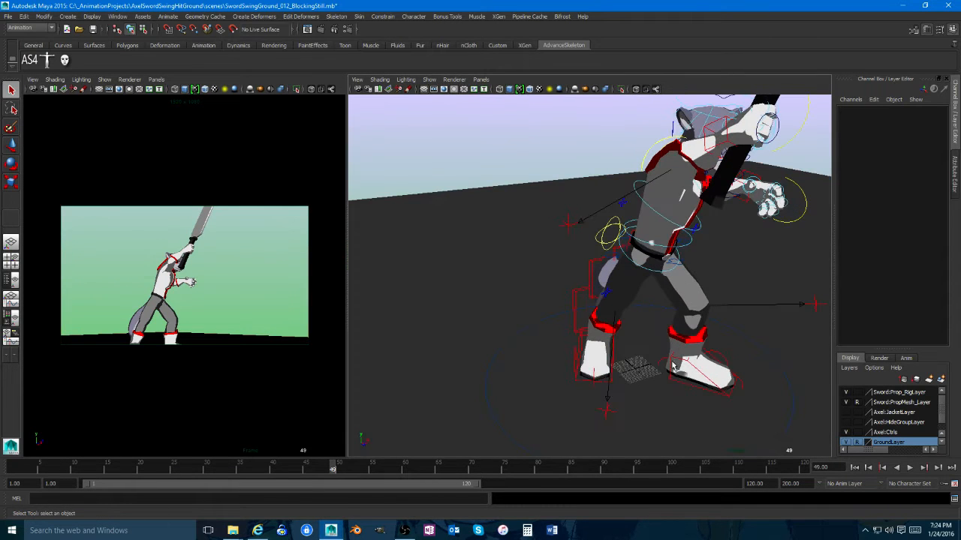
click(583, 331)
alt+drag(521, 334, 592, 371)
alt+right_drag(592, 370, 453, 347)
alt+middle_drag(452, 347, 467, 263)
alt+right_drag(467, 262, 551, 243)
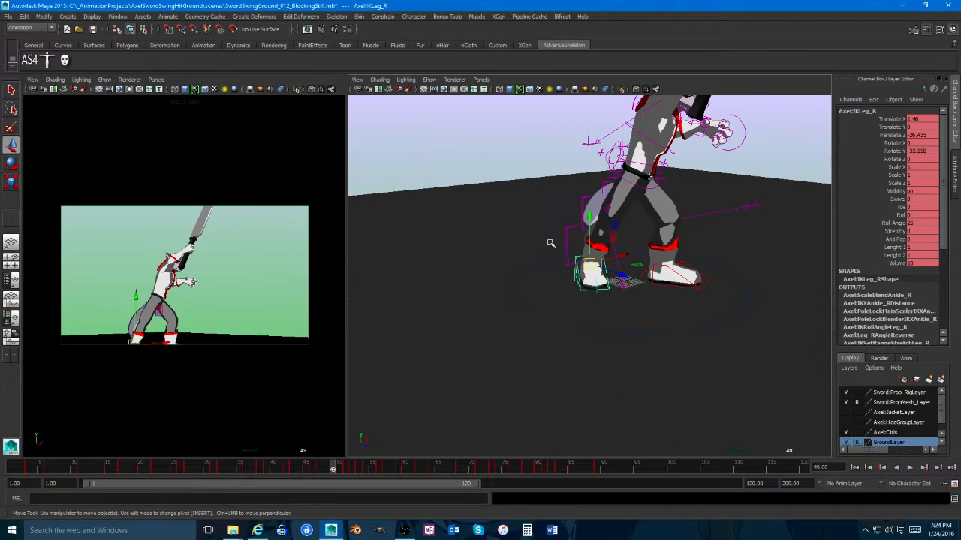
alt+middle_drag(550, 243, 512, 373)
alt+drag(542, 365, 602, 345)
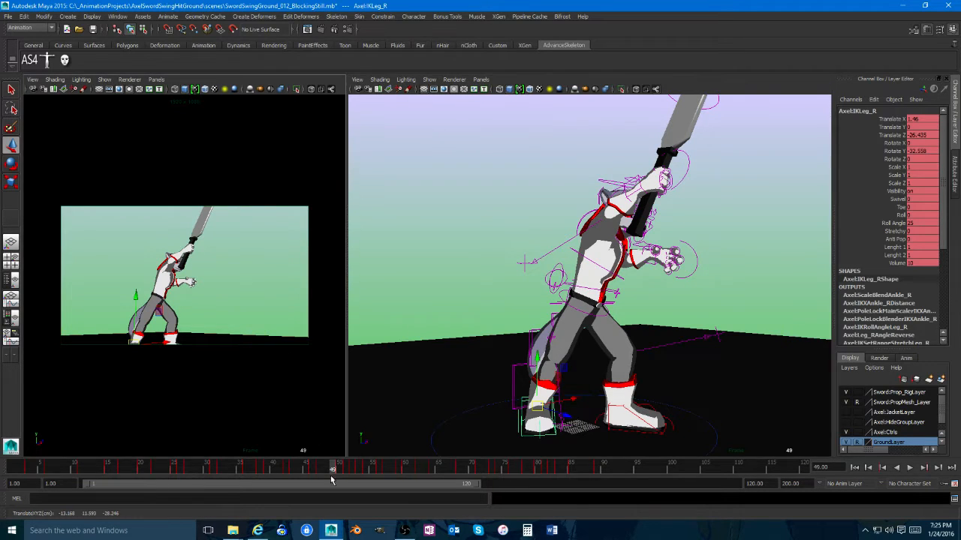
Step: Scrub through the sword windup to examine its timing, ending on frame 57
drag(326, 471, 380, 455)
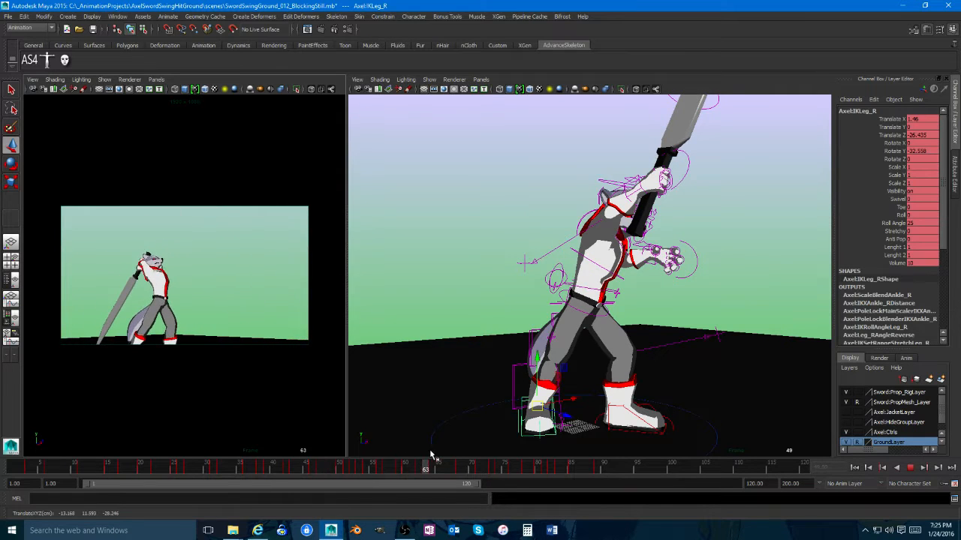
drag(480, 459, 455, 453)
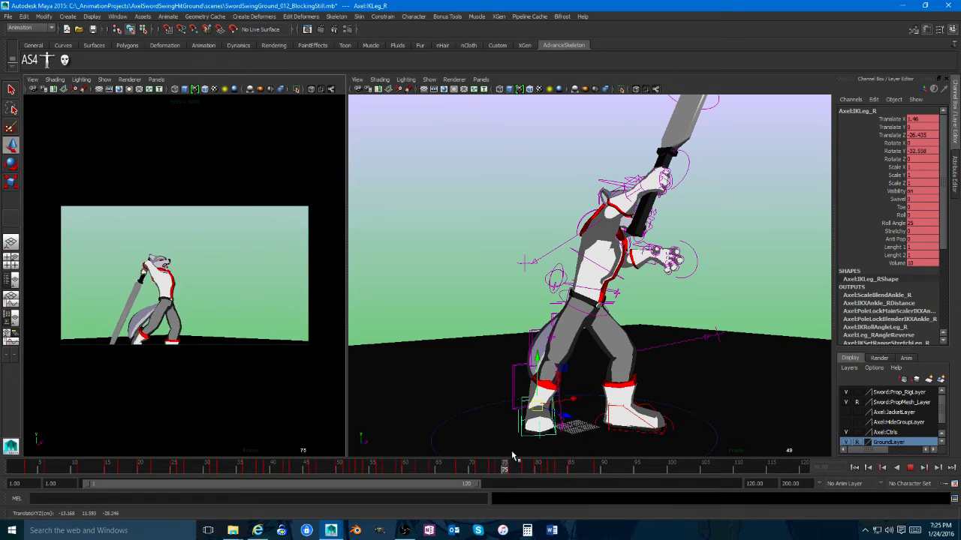
drag(547, 458, 385, 450)
Step: Select the wolf's waist, right leg and right arm controls together and delete their keys from frame 61 to about 69
click(614, 293)
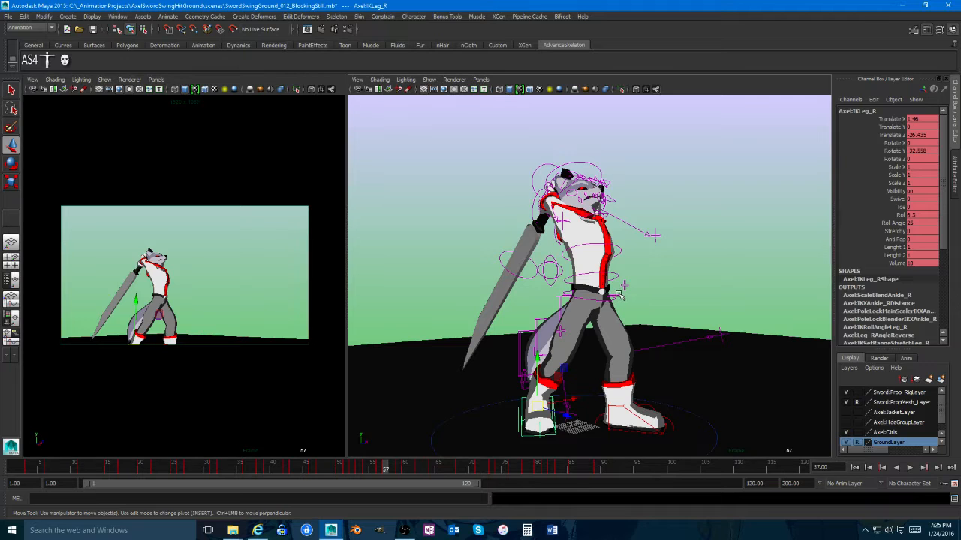
click(516, 412)
drag(388, 468, 538, 469)
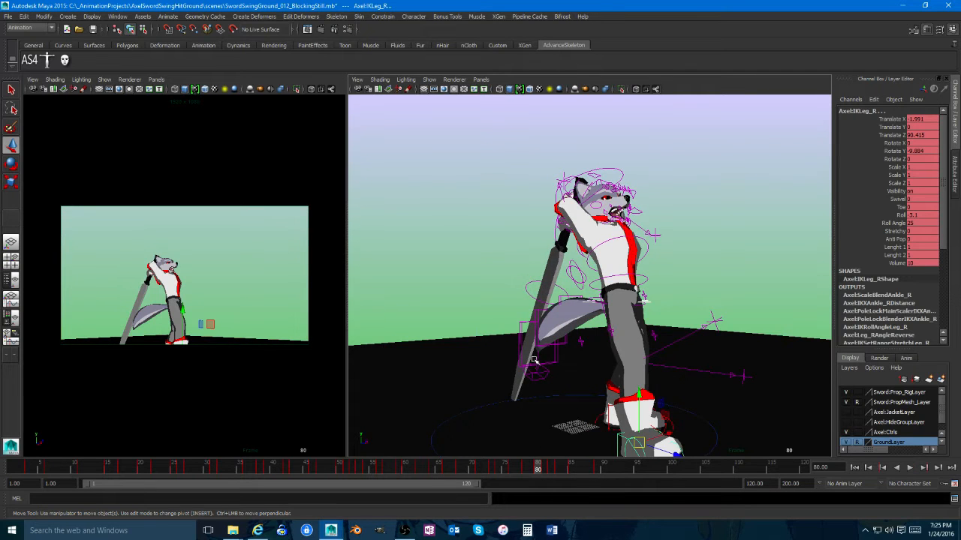
alt+drag(534, 361, 586, 358)
click(598, 236)
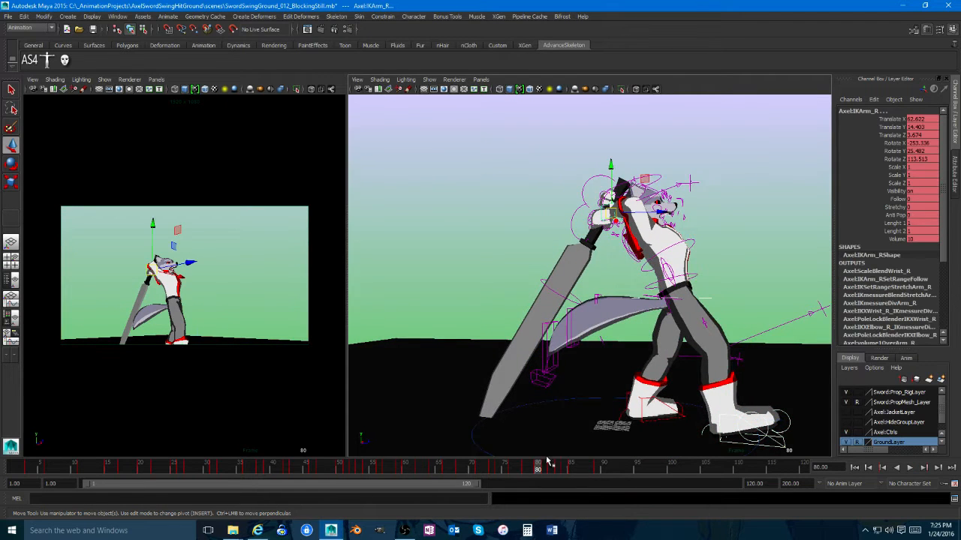
key(alt+v)
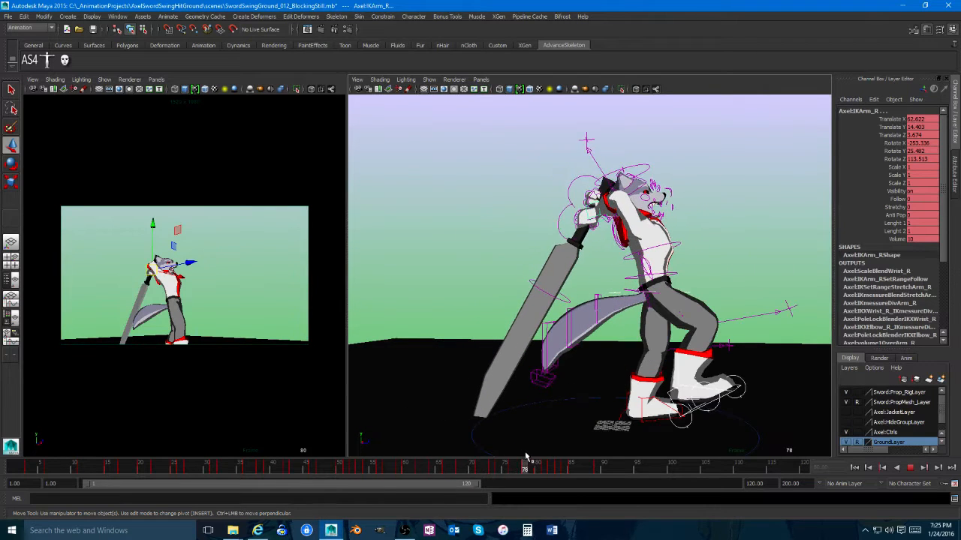
mouse_move(526, 461)
mouse_down()
mouse_move(365, 467)
mouse_move(461, 469)
mouse_up()
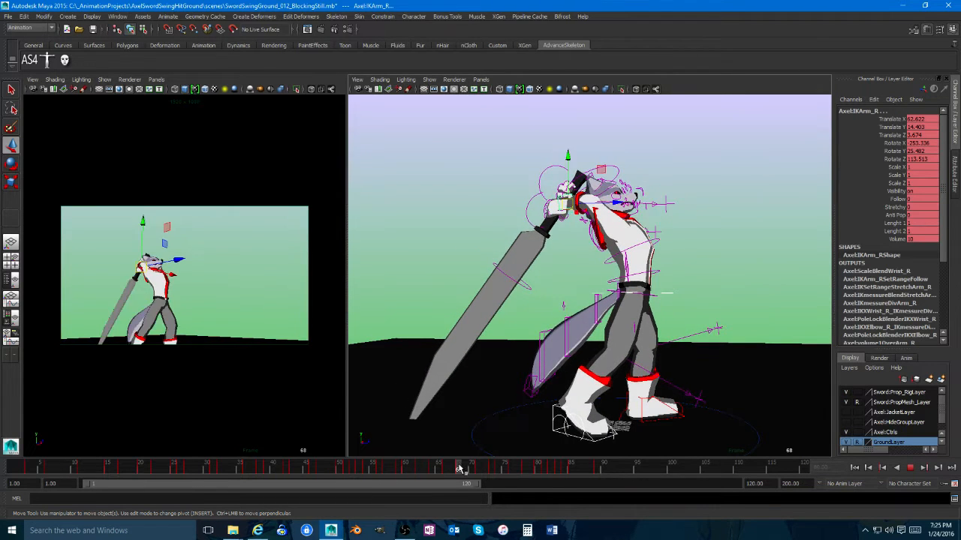
right_click(415, 469)
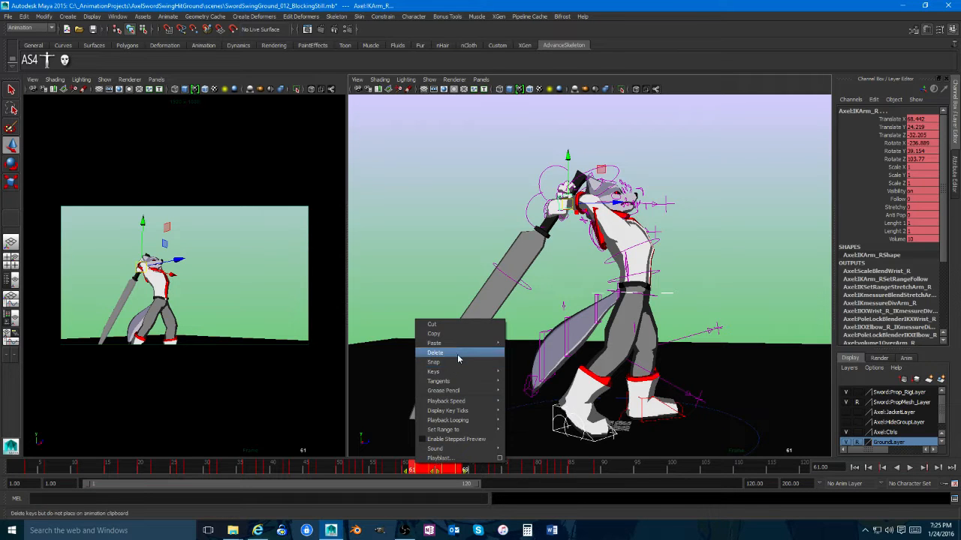
click(459, 357)
Step: Scrub between the windup and step poses and delete the selected controls' keys around frame 73
mouse_move(410, 471)
mouse_down()
mouse_move(278, 456)
mouse_move(544, 470)
mouse_move(508, 472)
mouse_move(526, 471)
mouse_up()
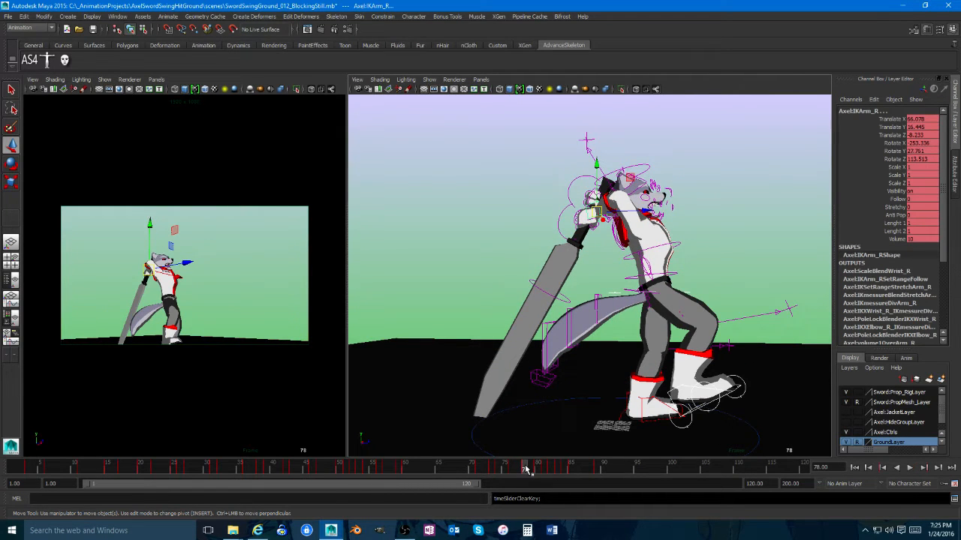
drag(516, 475, 494, 470)
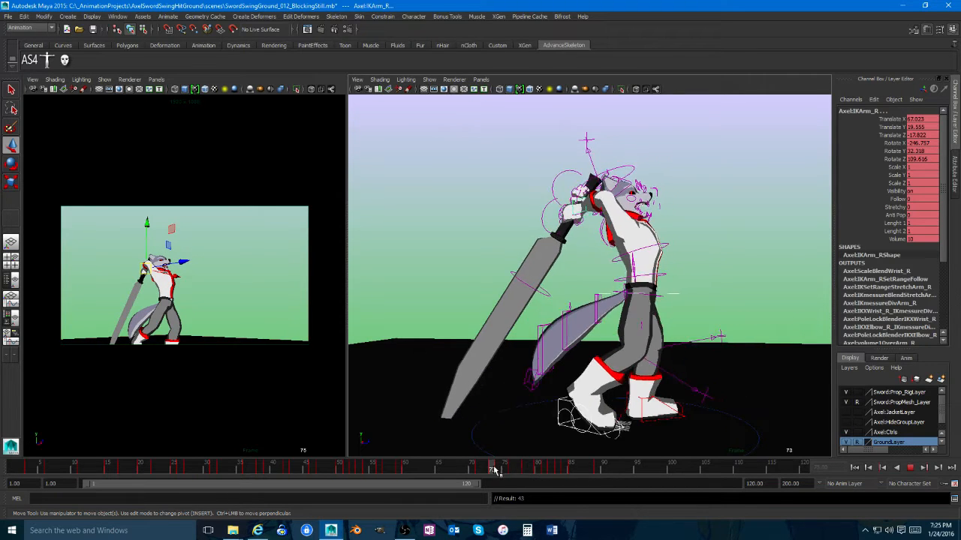
right_click(495, 469)
click(508, 375)
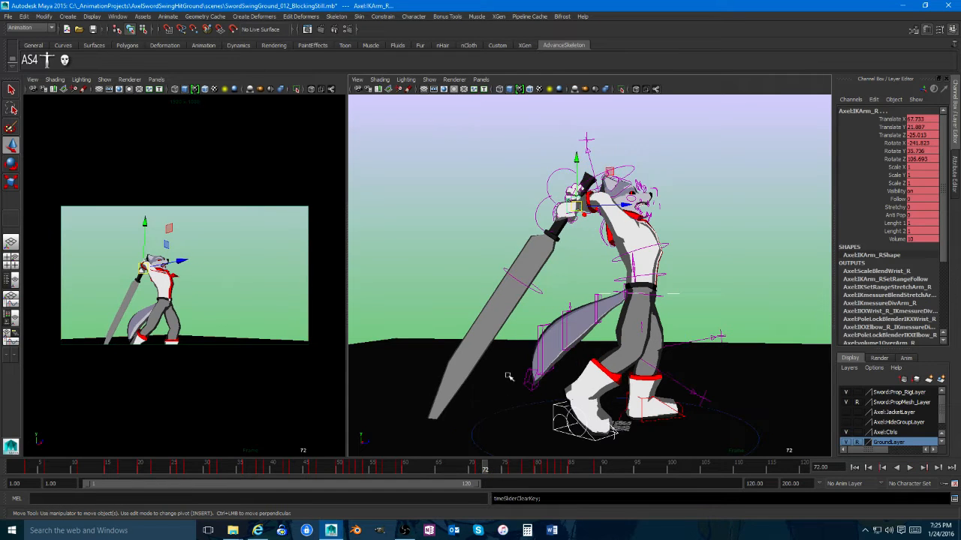
Step: Play and scrub the animation to check how the windup flows into the step with fewer keys
drag(504, 471, 445, 470)
key(alt+v)
click(369, 470)
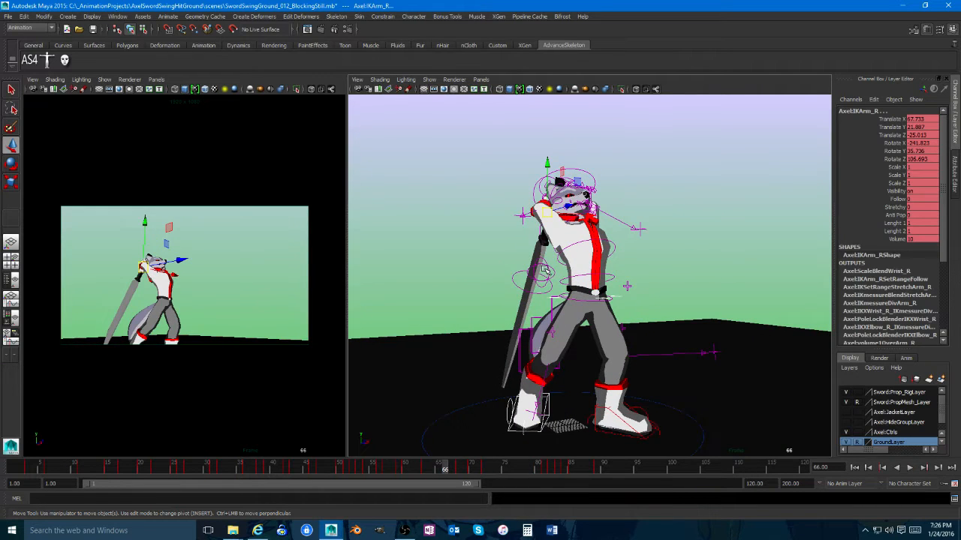
Step: Select the HipSwinger_M control and delete its keys between about frames 61 and 73 and around frame 80
click(541, 347)
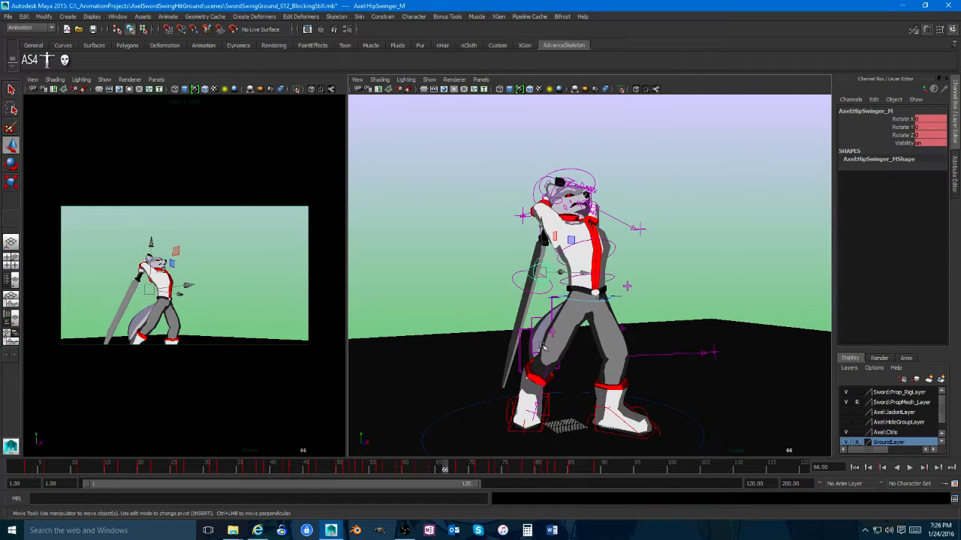
drag(492, 468, 412, 468)
right_click(473, 466)
click(525, 347)
right_click(540, 468)
click(572, 356)
Step: Orbit around the character and replay the windup to review the hip motion in both views
alt+drag(481, 381, 541, 380)
middle_click(286, 364)
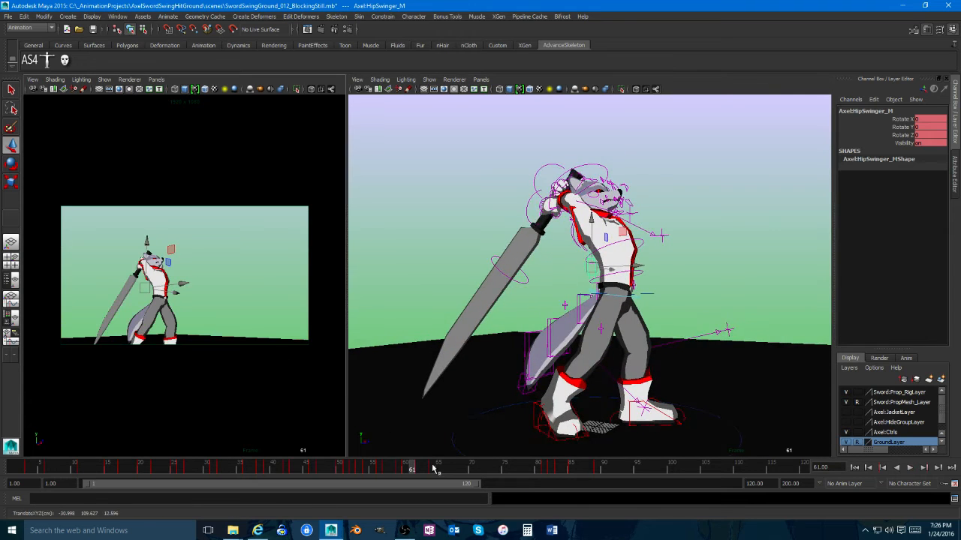
click(371, 470)
key(alt+v)
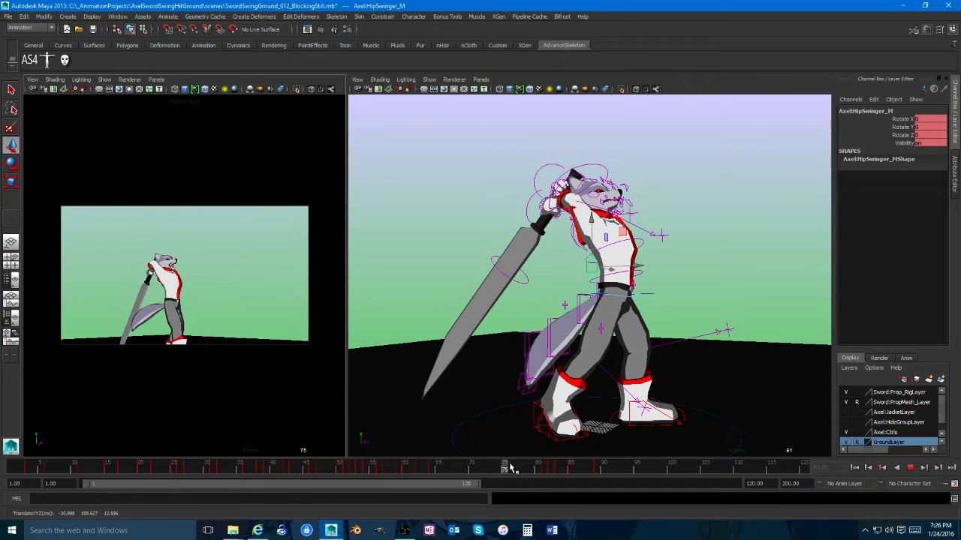
Step: Select the right foot control and examine its movement through the windup around frames 46 to 57
drag(524, 471, 360, 468)
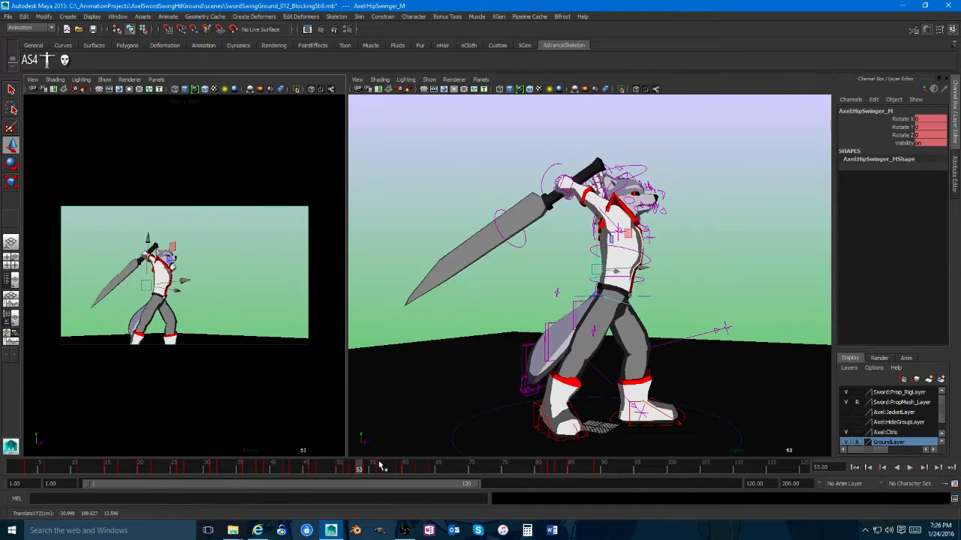
click(539, 404)
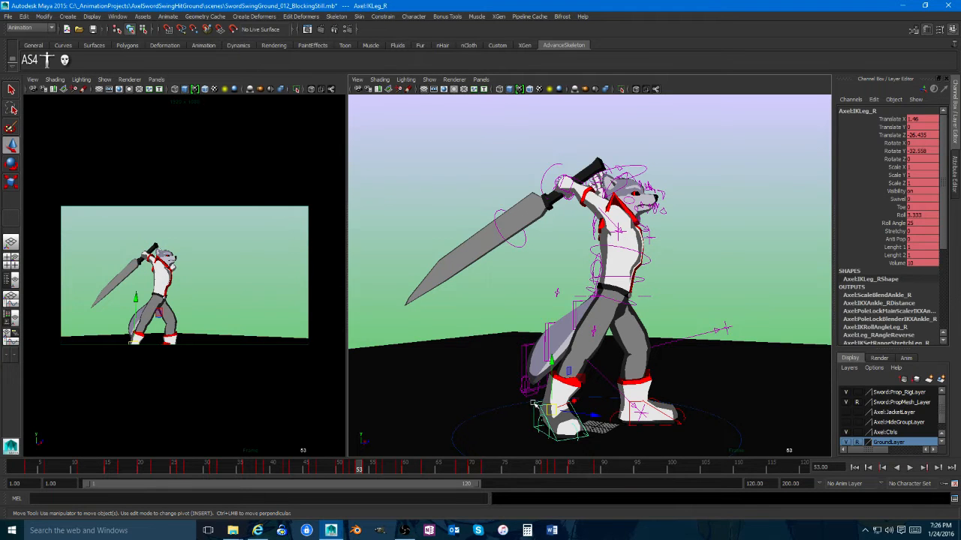
key(alt+v)
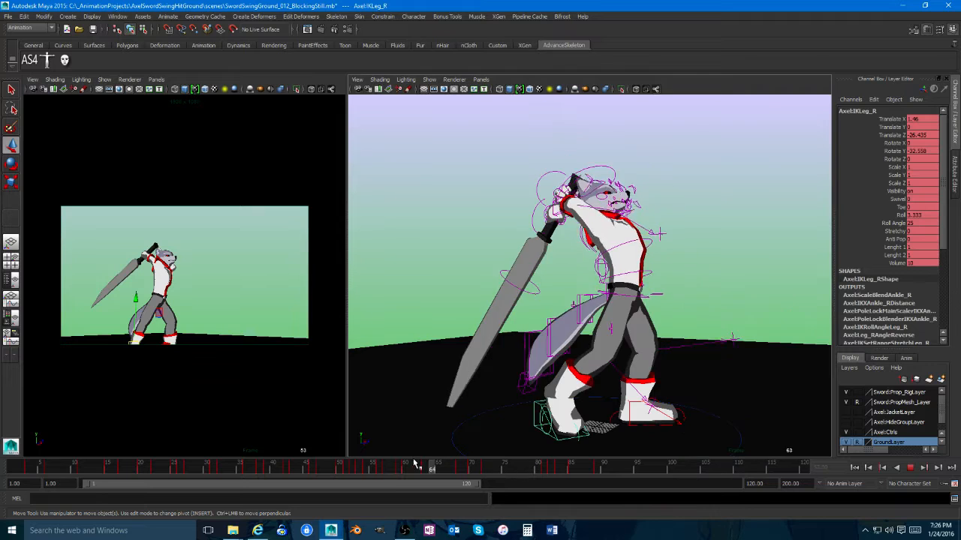
drag(406, 467, 312, 467)
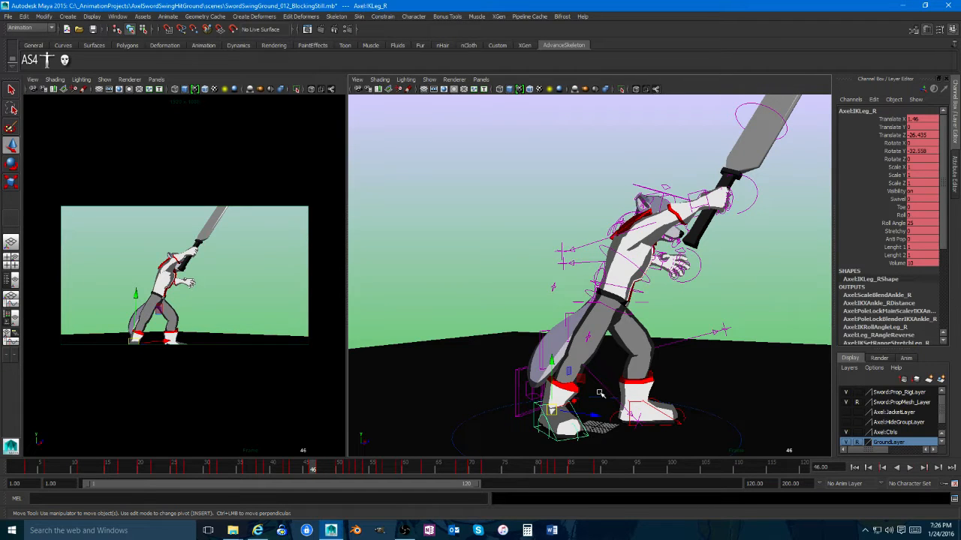
mouse_move(590, 343)
alt+mouse_down()
mouse_move(620, 332)
mouse_move(570, 334)
mouse_move(631, 334)
mouse_move(594, 349)
alt+mouse_up()
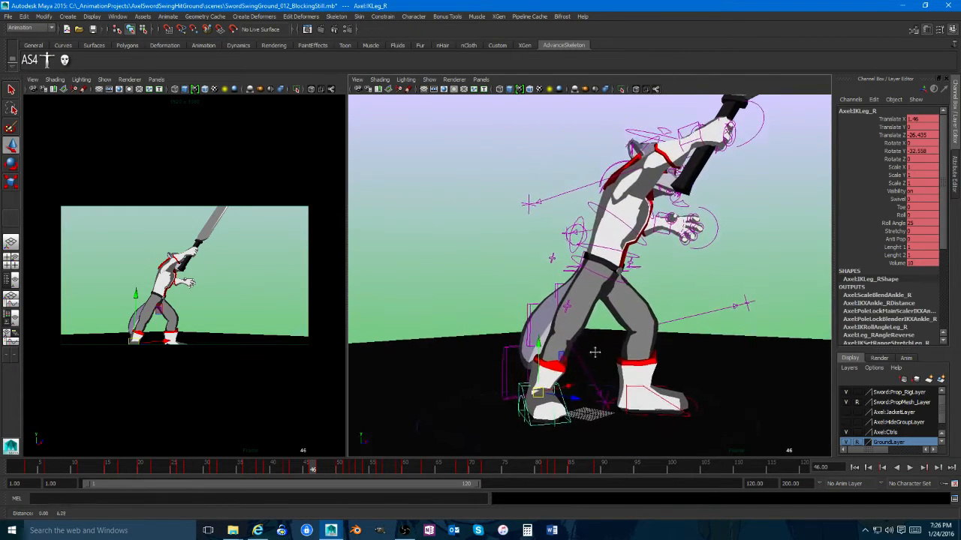
key(alt+v)
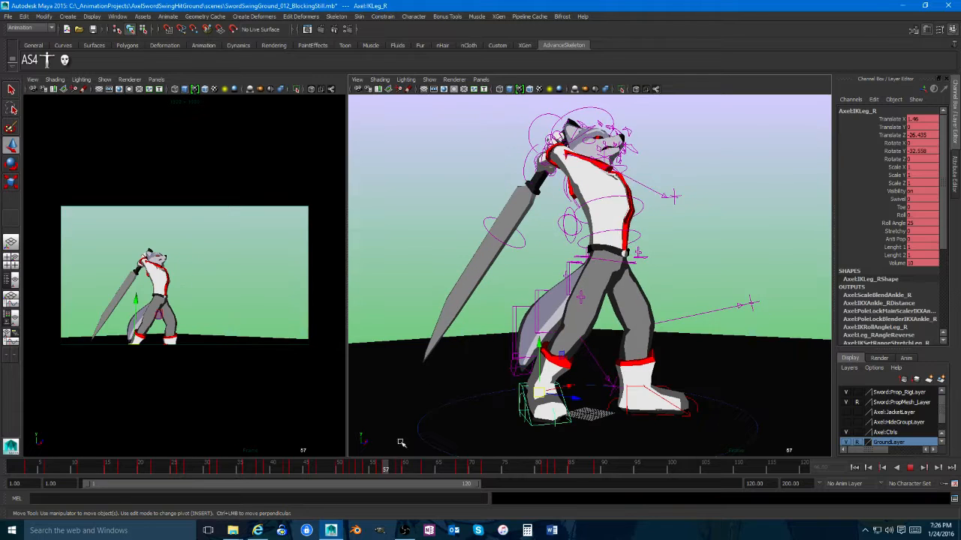
Step: Select the root control along with the right foot and scrub through the windup and step to compare their timing
click(640, 257)
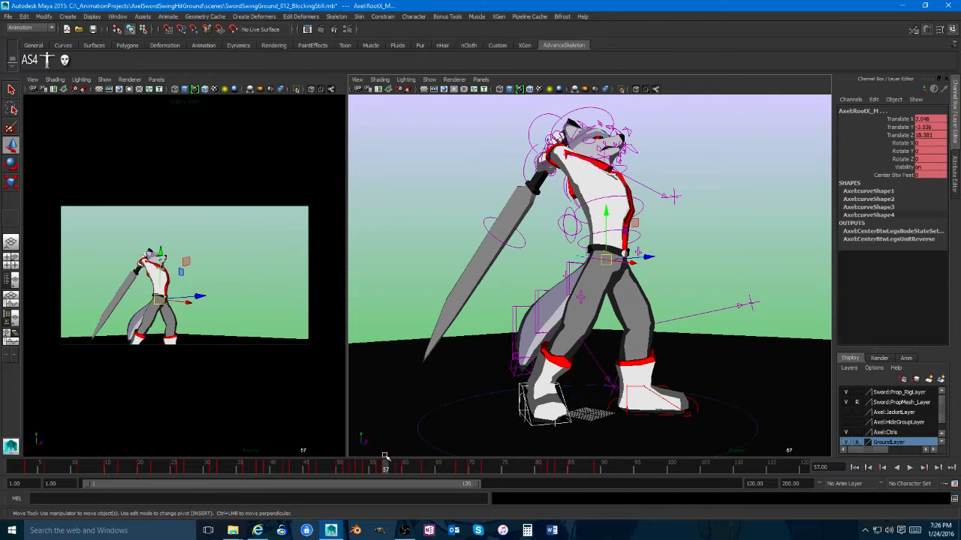
key(alt+v)
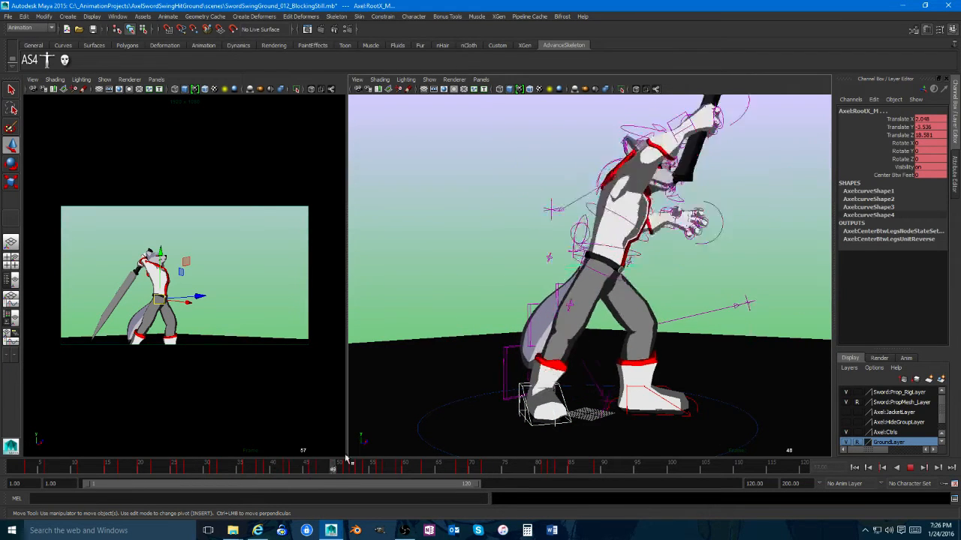
drag(475, 458, 602, 358)
alt+right_drag(603, 358, 634, 360)
middle_click(301, 375)
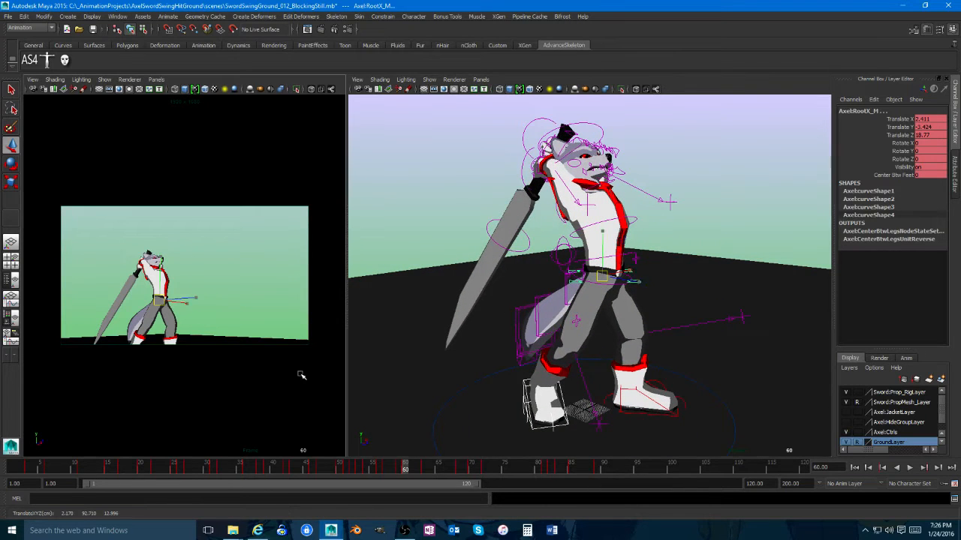
key(alt+v)
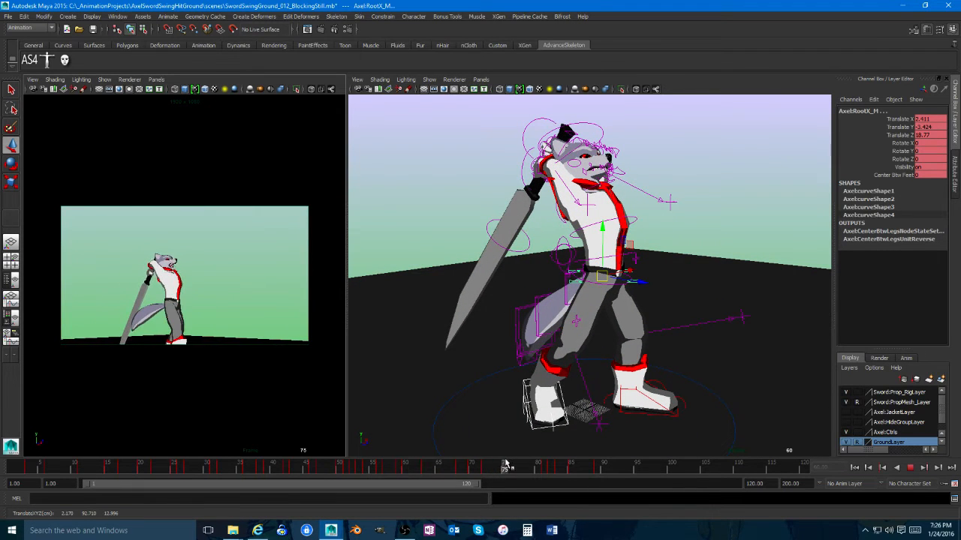
drag(537, 459, 500, 467)
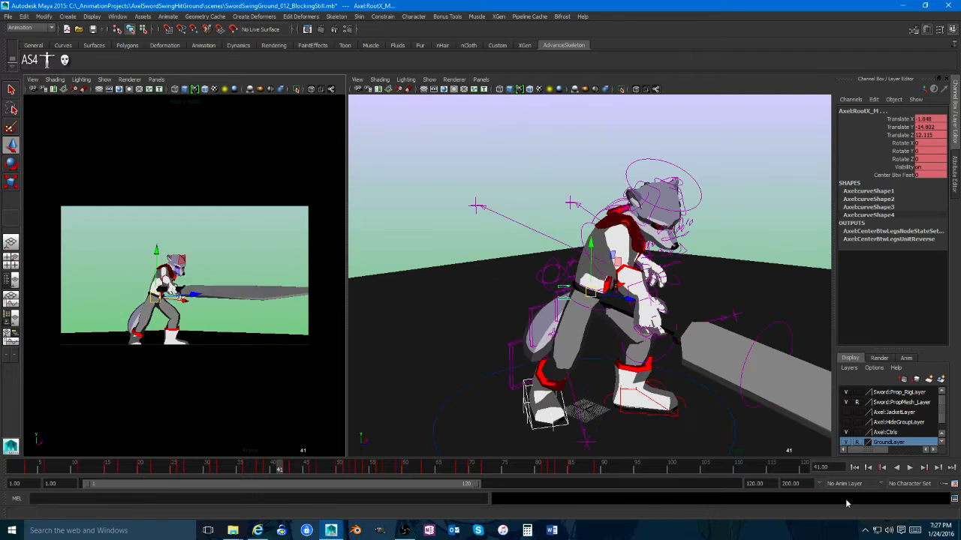
Step: Play the whole sword swing and replay the windup section to review the overall flow
click(911, 468)
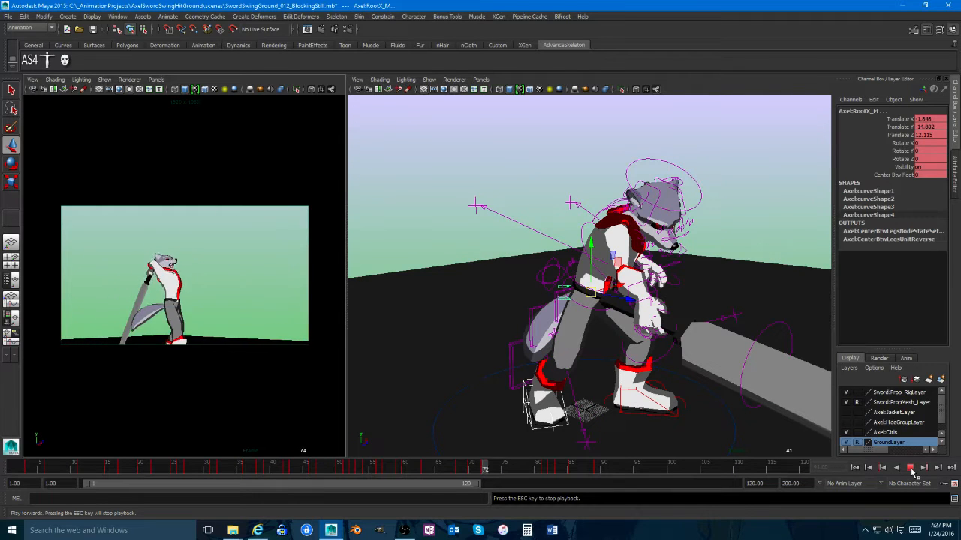
click(910, 469)
click(321, 469)
key(alt+v)
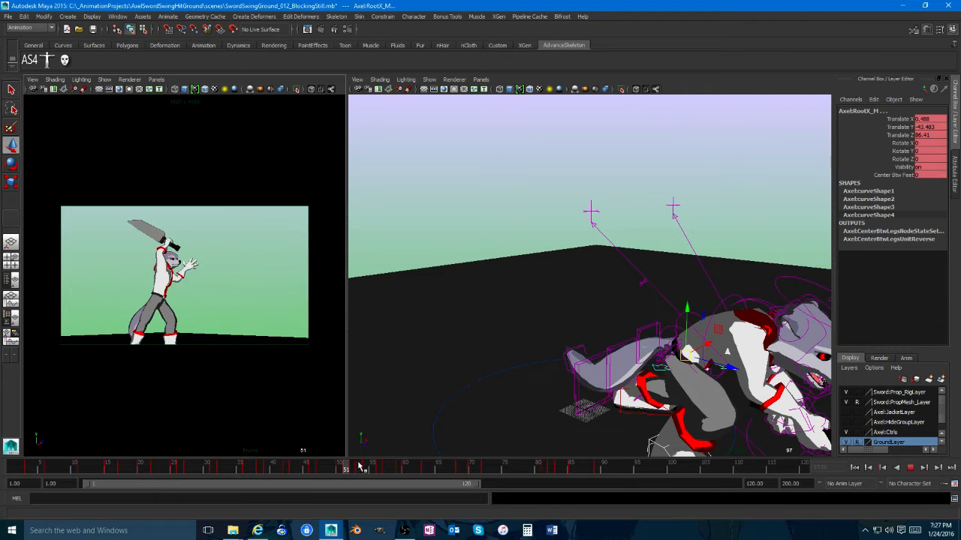
Step: Delete the right foot control's keys between about frames 35 and 54 and play back the result
alt+drag(539, 377, 591, 350)
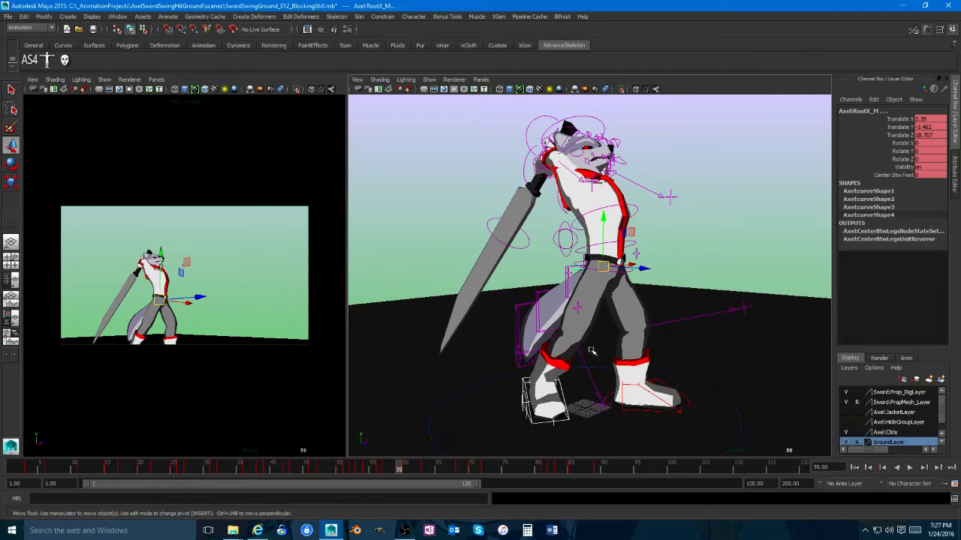
click(559, 387)
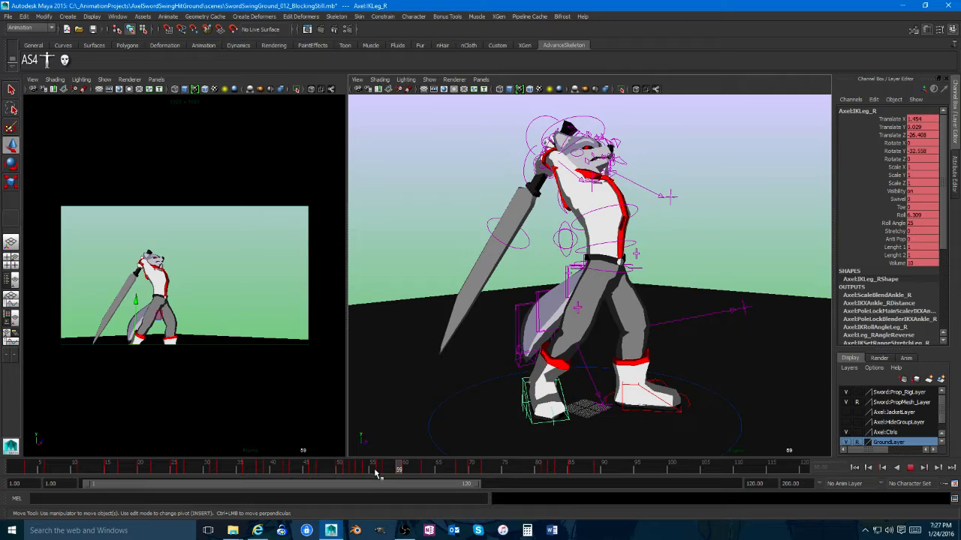
drag(377, 473, 239, 471)
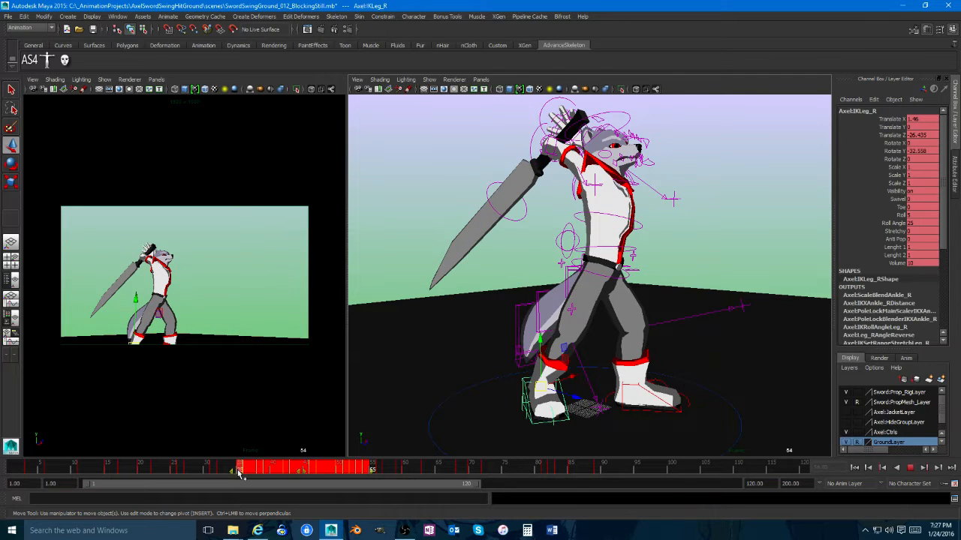
right_click(256, 468)
click(281, 356)
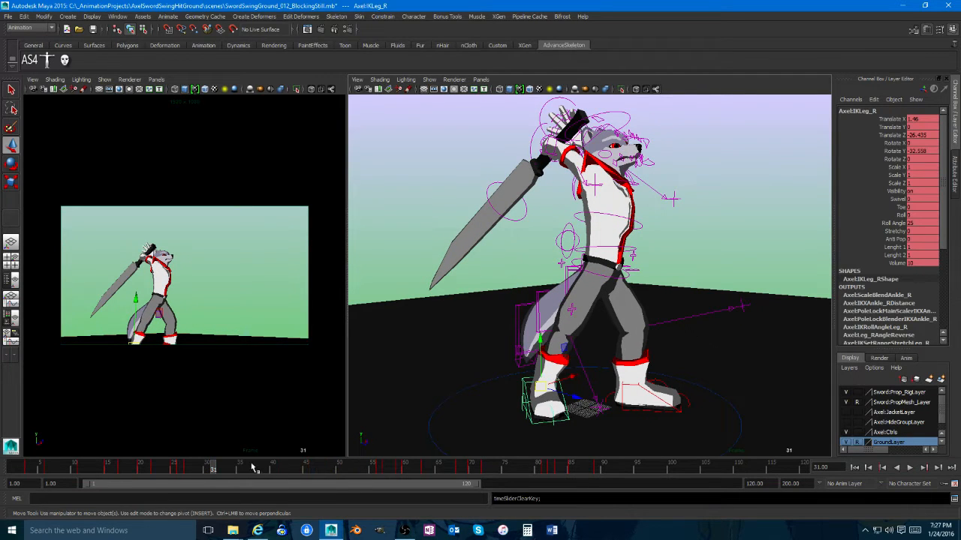
key(alt+v)
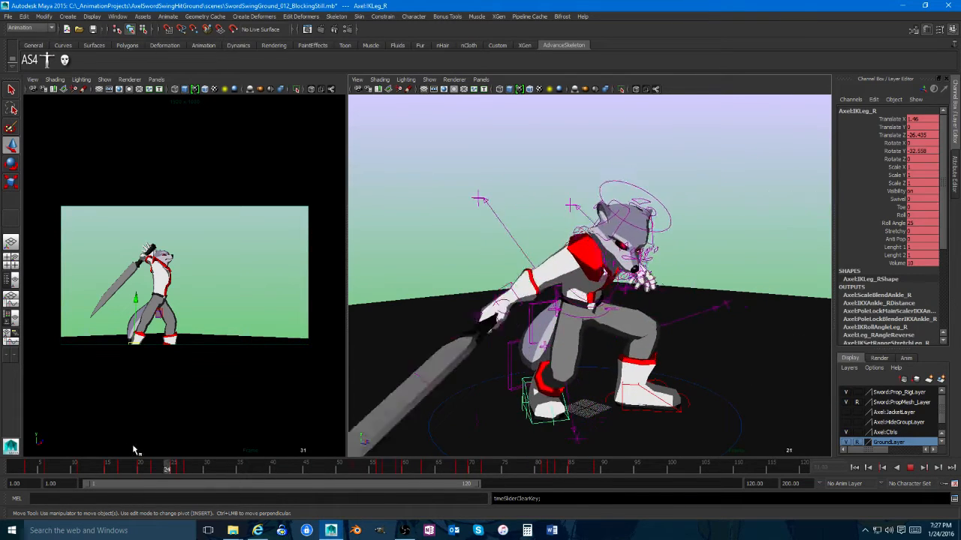
key(alt+v)
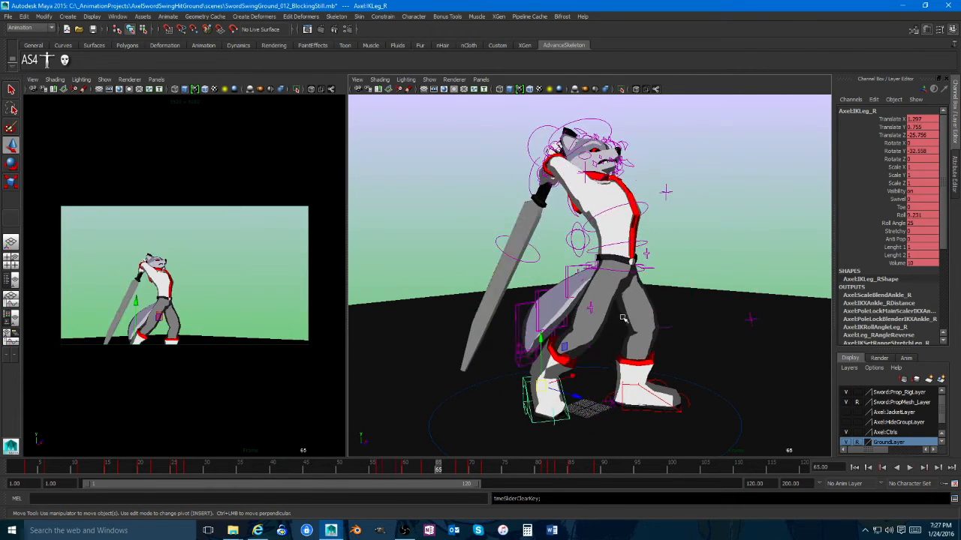
Step: Shift the right foot control's step keys from about frames 54 to 75 earlier by about 14 frames and check the timing
click(654, 270)
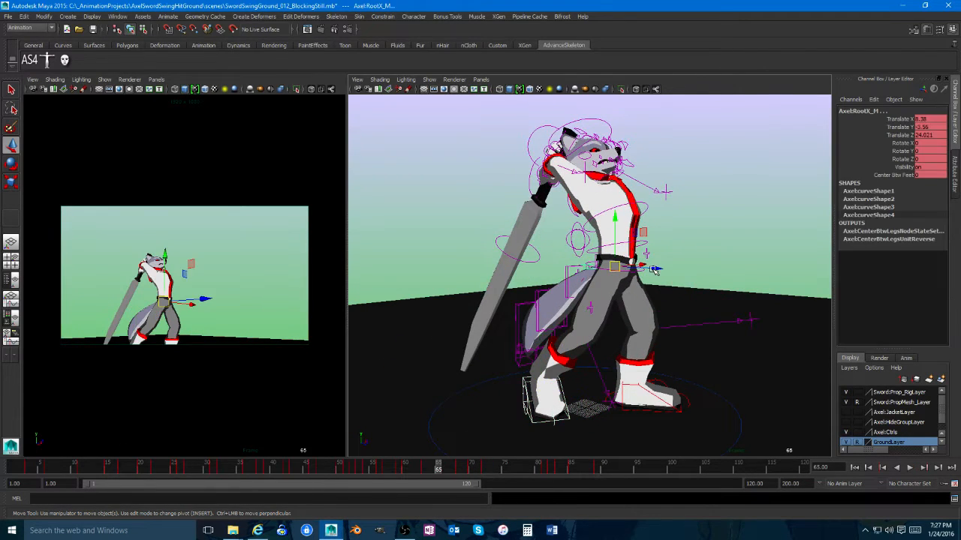
click(720, 266)
click(525, 379)
click(368, 471)
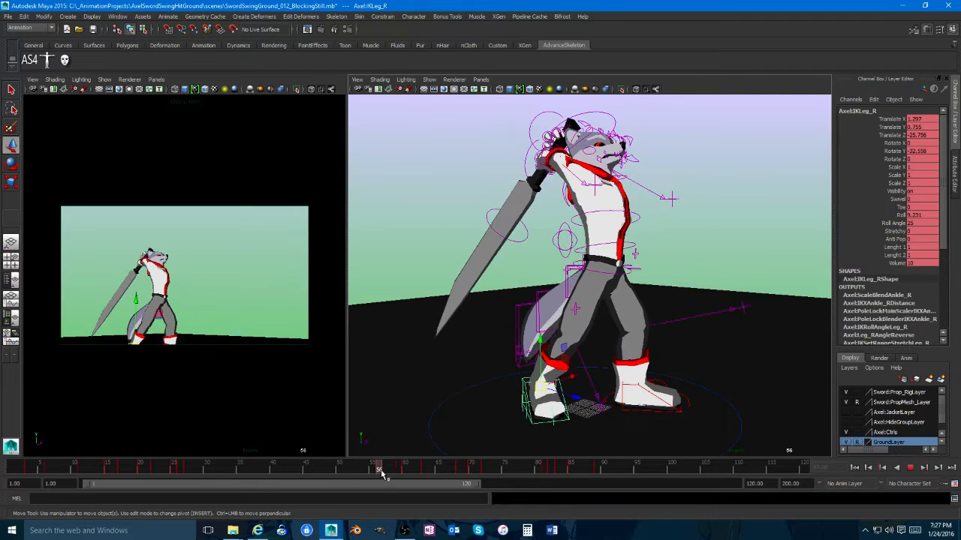
shift+drag(366, 471, 506, 473)
drag(435, 472, 343, 471)
drag(236, 461, 333, 470)
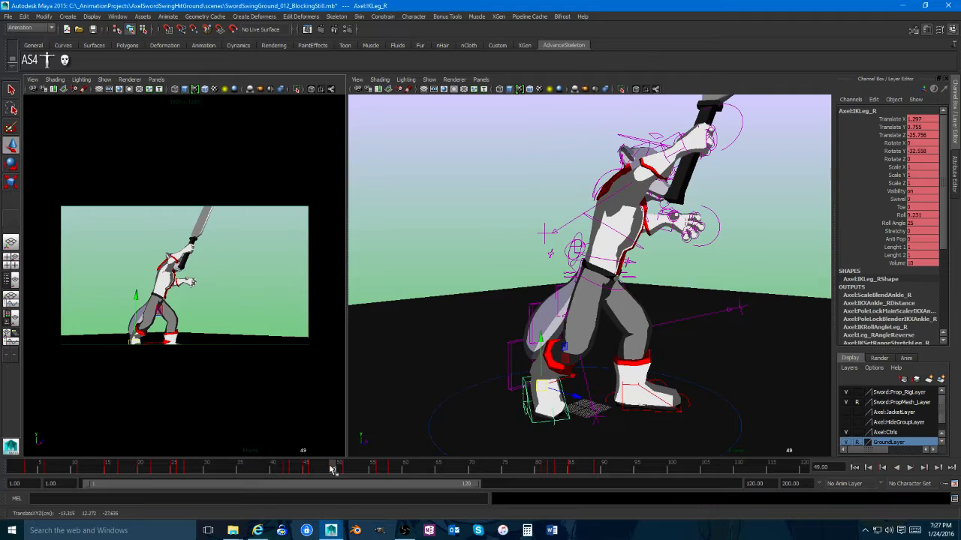
key(alt+v)
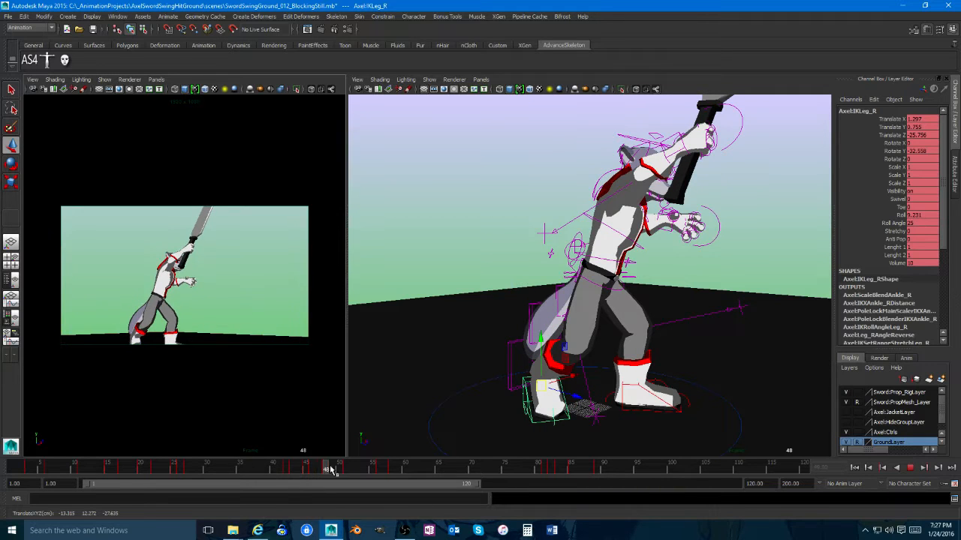
key(Escape)
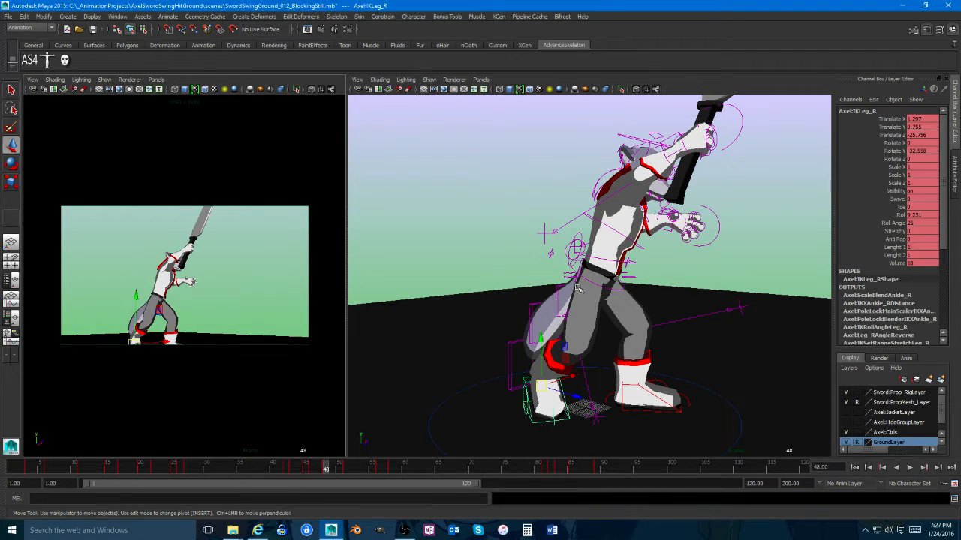
Step: Select the RootX_M control and delete its keys between about frames 48 and 53
click(632, 279)
drag(324, 471, 384, 473)
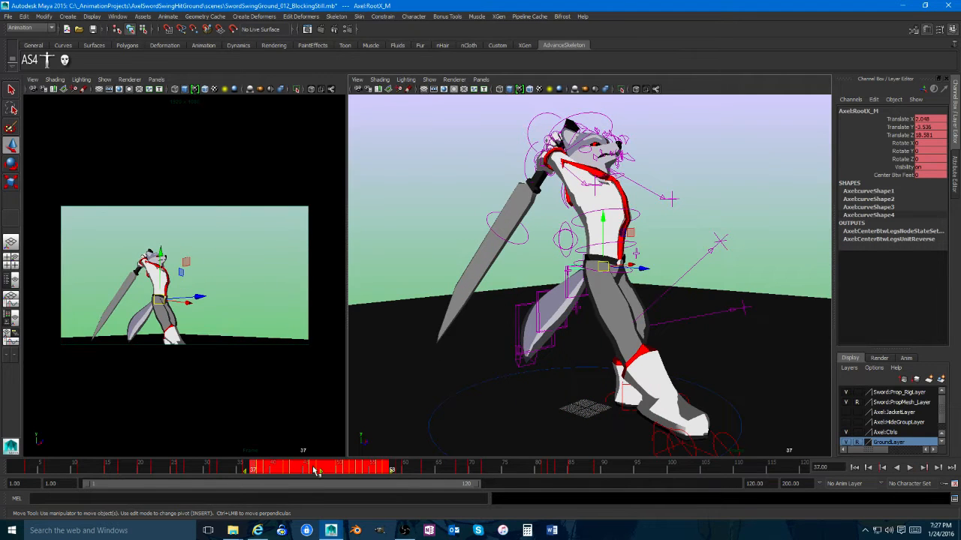
right_click(313, 469)
click(205, 472)
drag(205, 472, 359, 469)
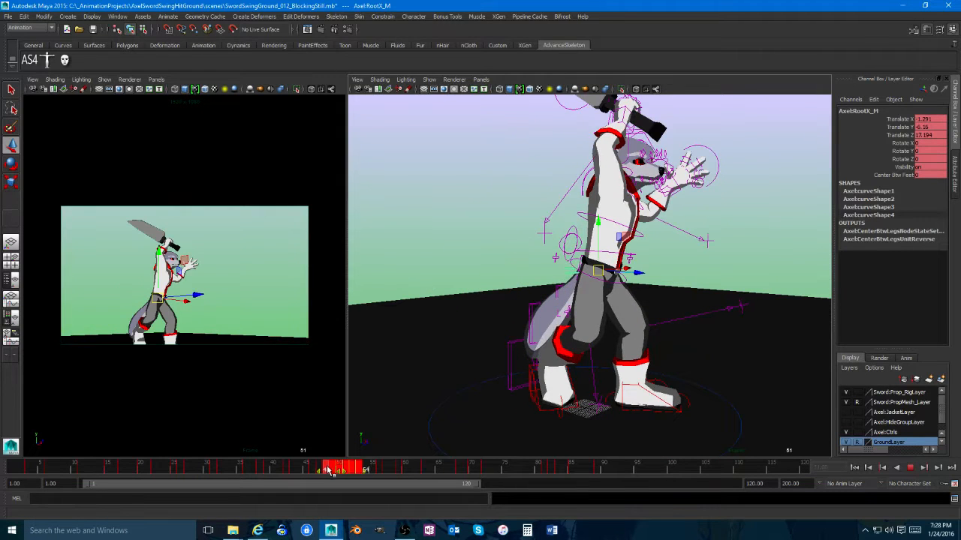
right_click(328, 470)
click(384, 357)
click(334, 470)
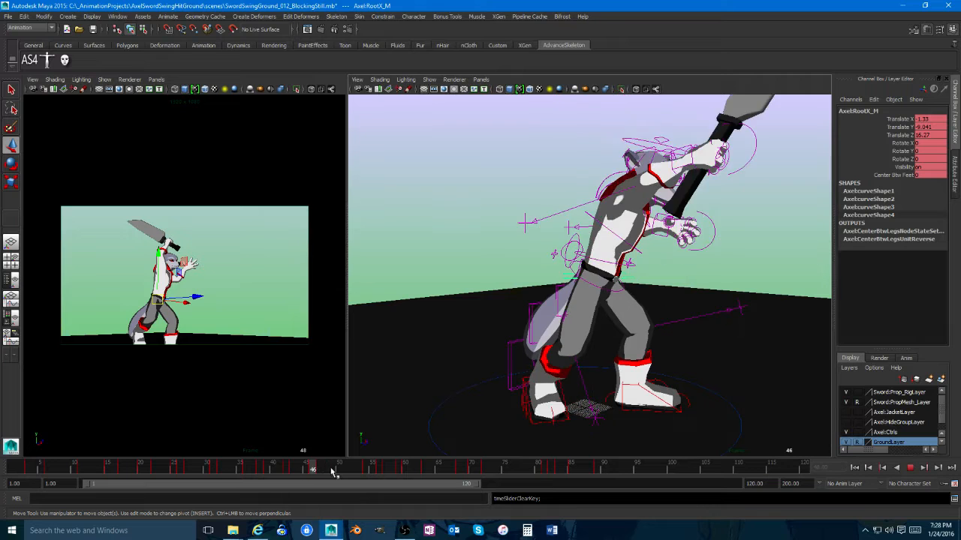
Step: Move the root control up and forward at frame 54 to Translate Y -1.281 and Translate Z 21.685, and replay the motion
drag(334, 470, 365, 471)
drag(655, 235, 658, 229)
alt+drag(657, 285, 588, 317)
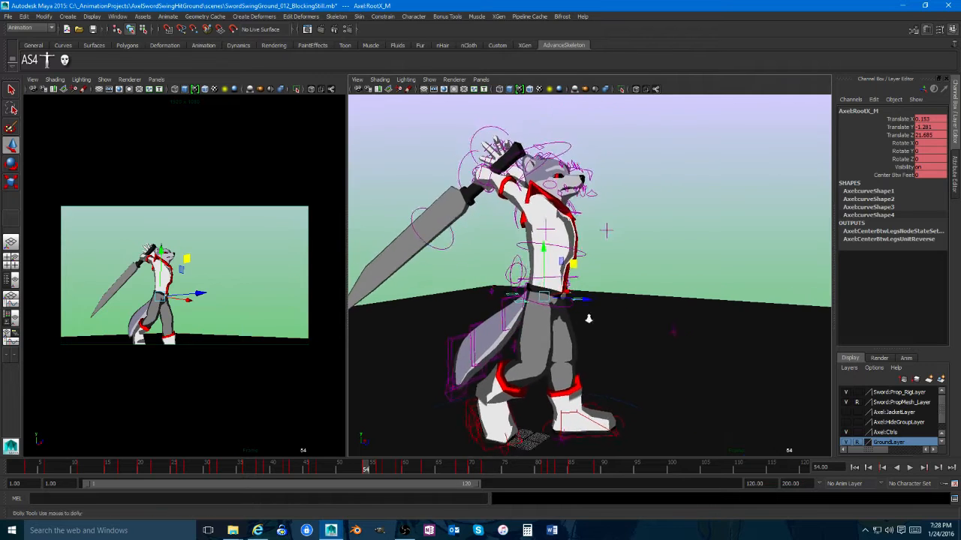
alt+middle_drag(587, 317, 553, 364)
key(alt+v)
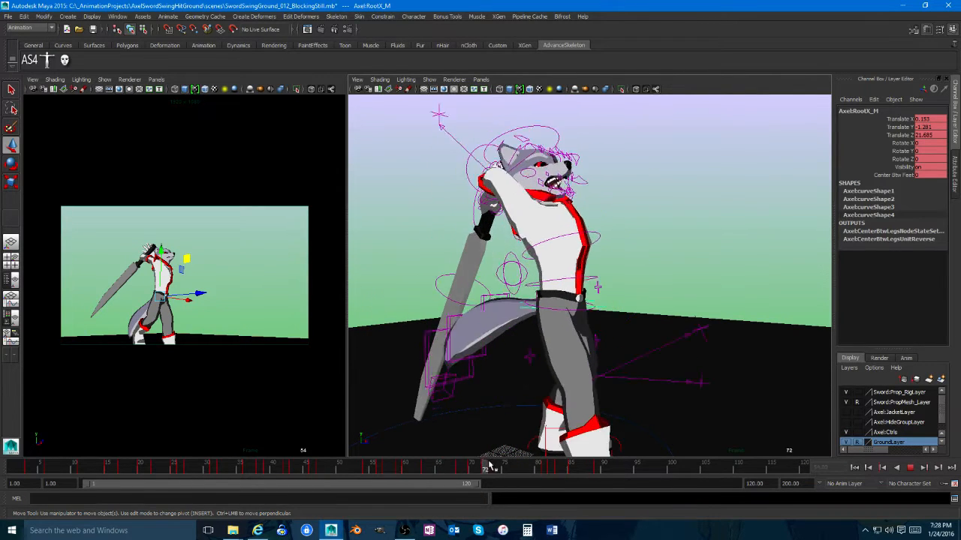
Step: Try clearing the root control's keys in the range around frame 61, and undo the deletion
drag(512, 467, 492, 471)
right_click(409, 471)
click(416, 365)
key(ctrl+z)
Step: Shift the root control's keys from about frames 53 to 75 earlier by about five frames and replay the step
shift+drag(359, 473, 507, 474)
drag(431, 471, 401, 472)
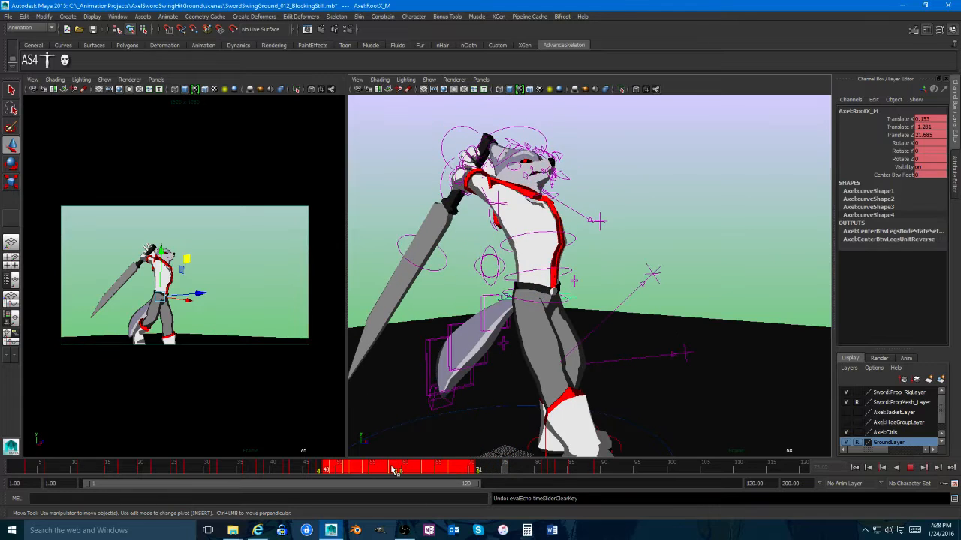
click(279, 468)
key(alt+v)
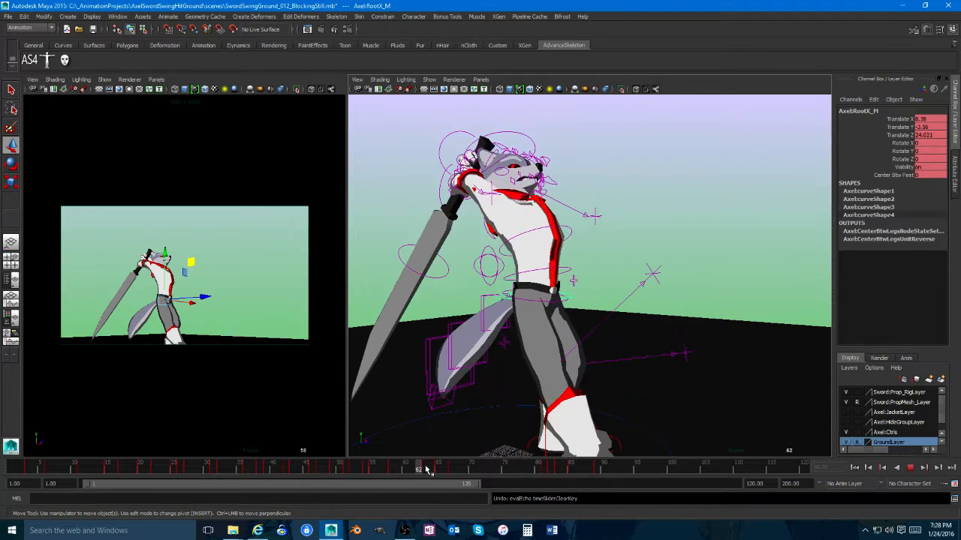
Step: Delete the root control's key at frame 49
drag(289, 475, 333, 466)
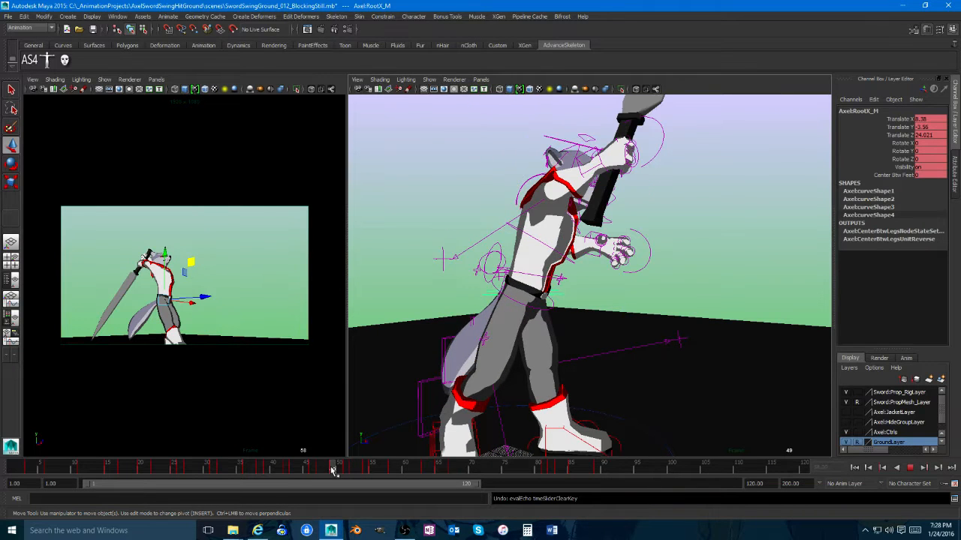
right_click(332, 466)
click(365, 363)
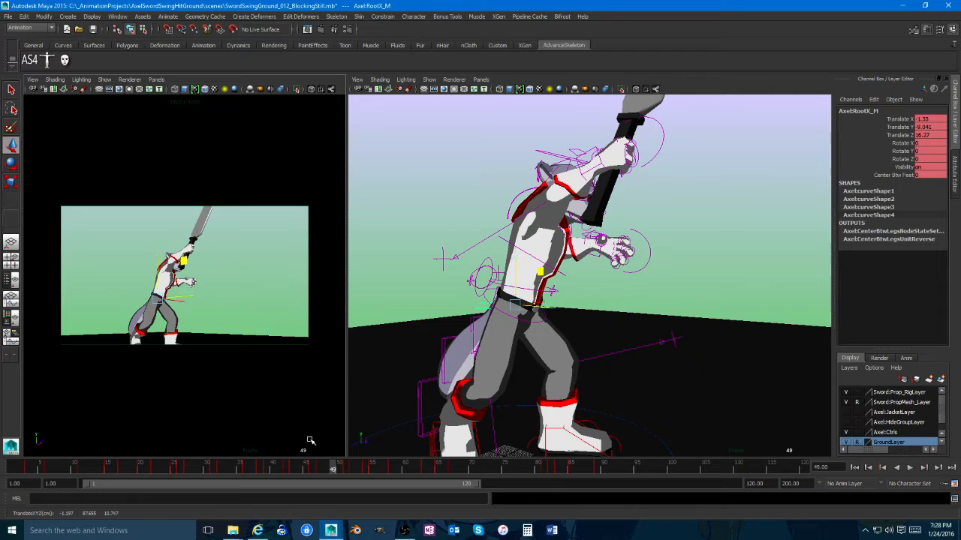
Step: Play the animation from about frame 15 to review the root and foot timing through the full swing
drag(299, 467, 108, 468)
click(908, 469)
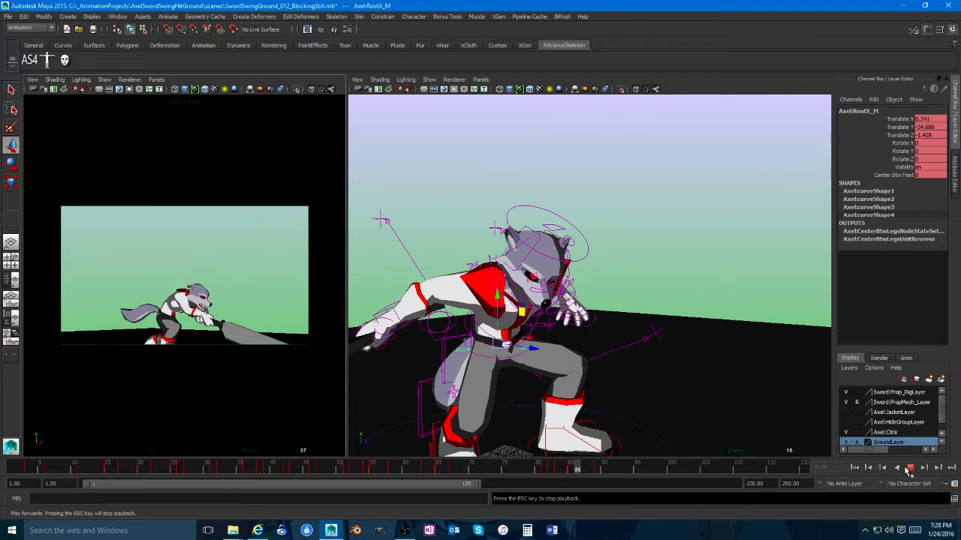
click(909, 468)
key(alt+v)
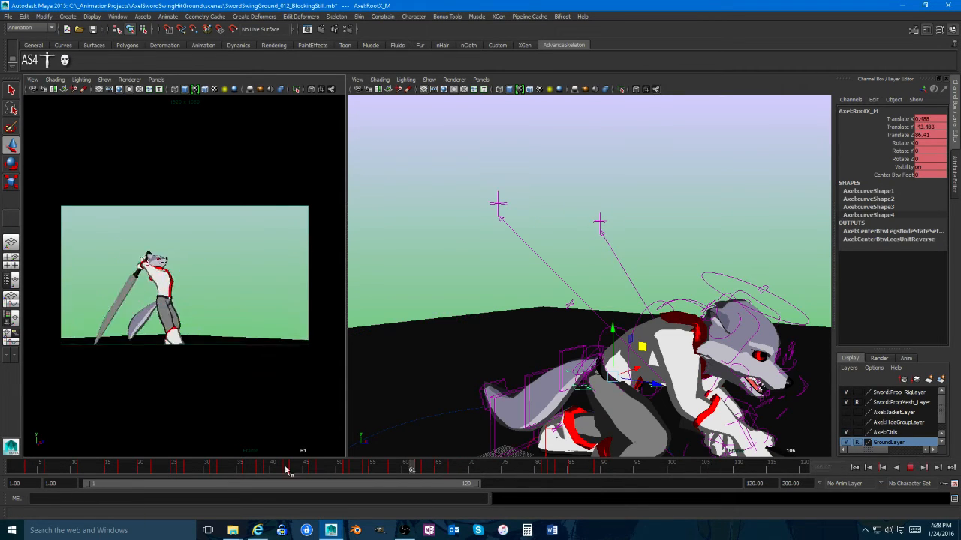
Step: Select the right foot control and scrub between about frames 69 and 64 to examine how the front foot lands
click(465, 464)
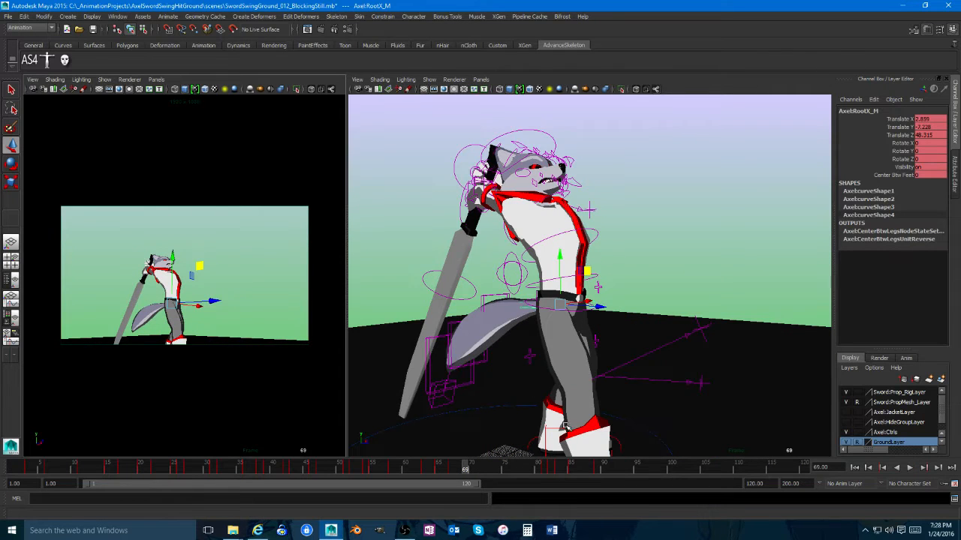
alt+drag(565, 426, 609, 394)
click(629, 395)
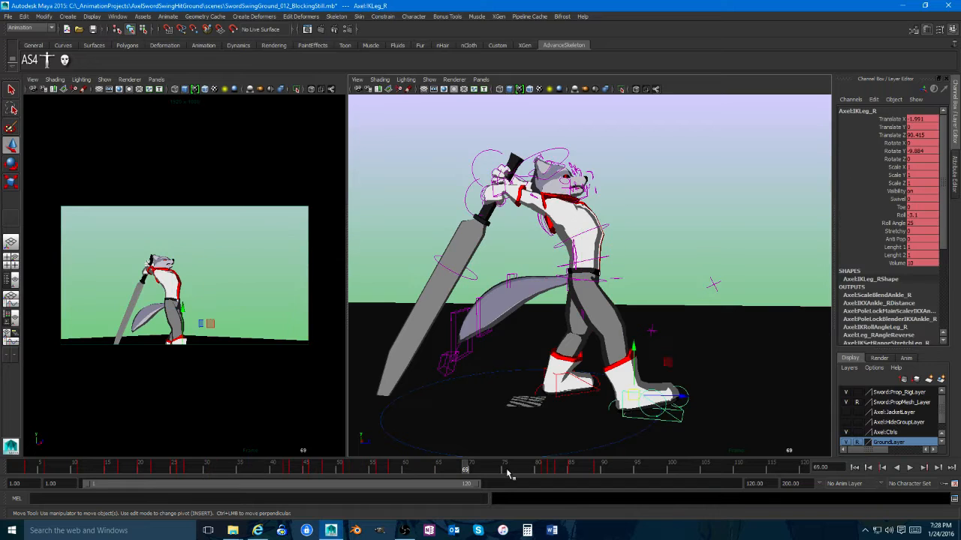
mouse_move(510, 469)
mouse_down()
mouse_move(553, 467)
mouse_move(370, 469)
mouse_move(431, 468)
mouse_up()
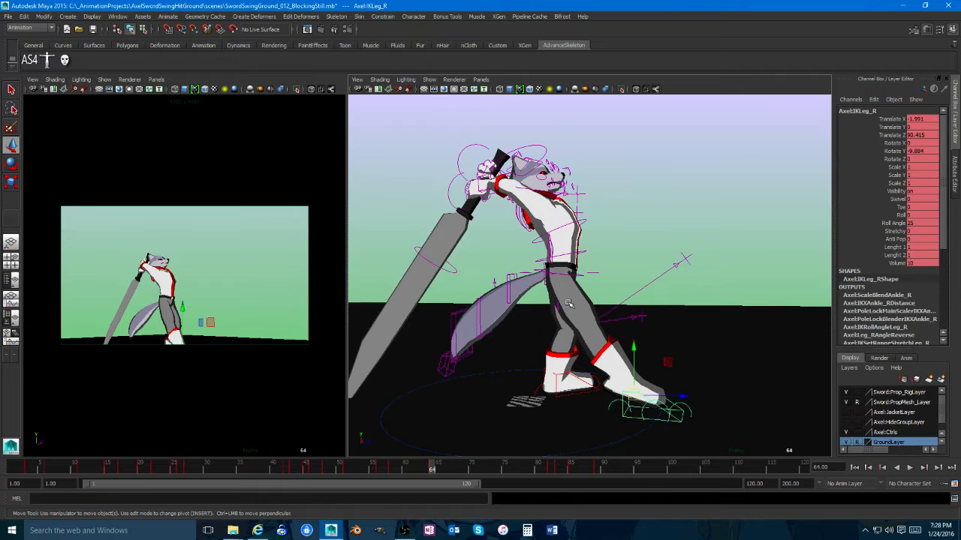
Step: Try moving the root control forward and down at frame 64, undo the move, and replay the swing
click(583, 275)
alt+right_drag(583, 277, 572, 320)
alt+drag(572, 320, 576, 319)
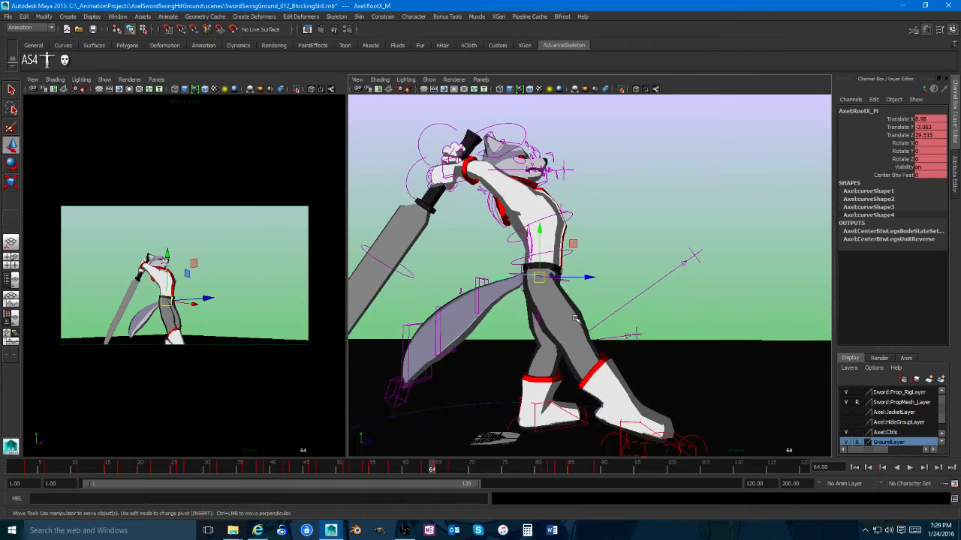
drag(575, 242, 591, 259)
key(ctrl+z)
key(alt+v)
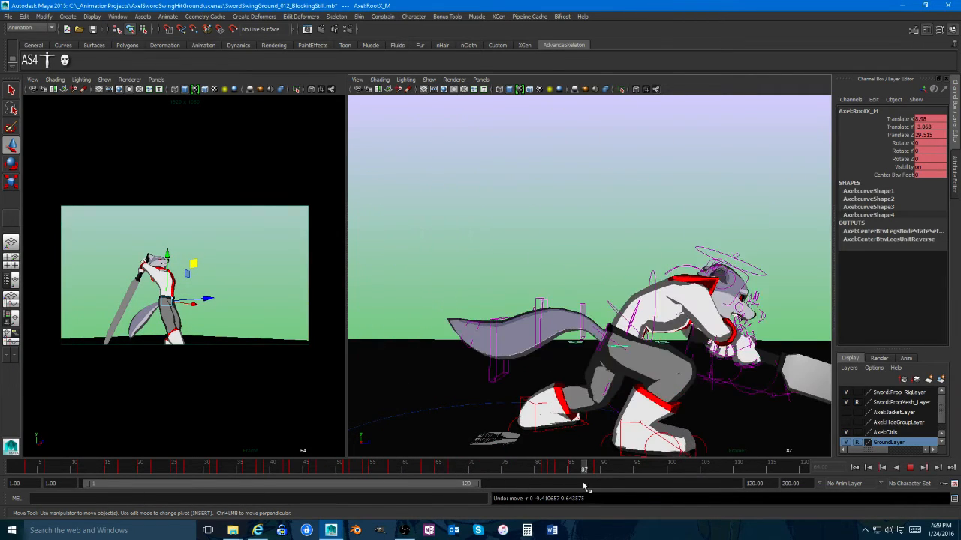
Step: Select the right foot control and review its landing against the body motion from about frame 55 to 68
key(alt+v)
click(629, 420)
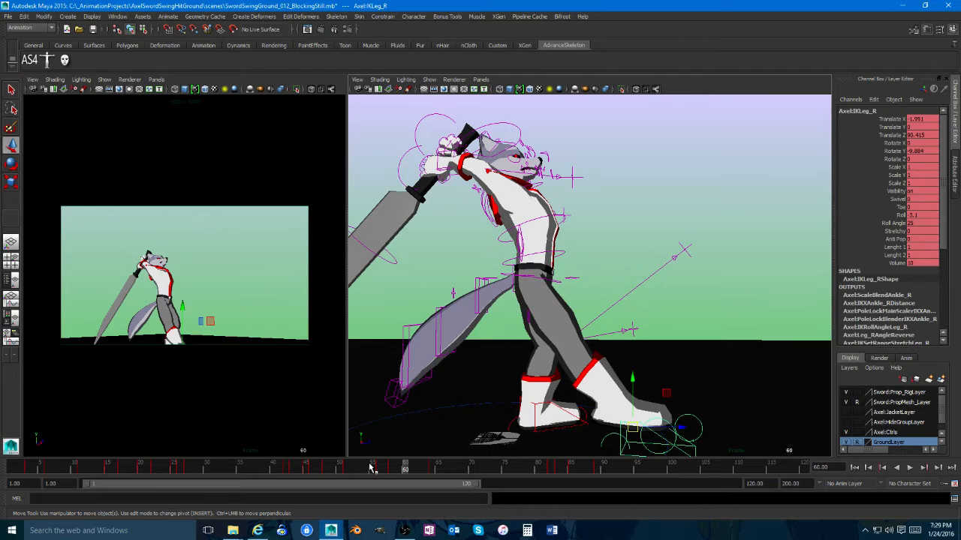
drag(370, 467, 459, 466)
middle_click(242, 417)
key(alt+v)
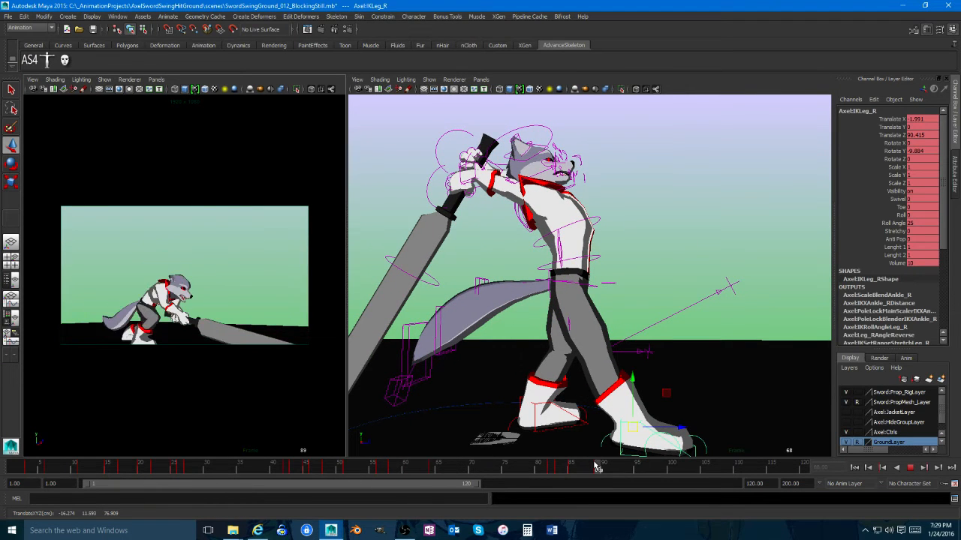
Step: Try pulling the right foot control back at frame 85, and undo the move
mouse_move(597, 467)
mouse_down()
mouse_move(548, 467)
mouse_move(571, 467)
mouse_up()
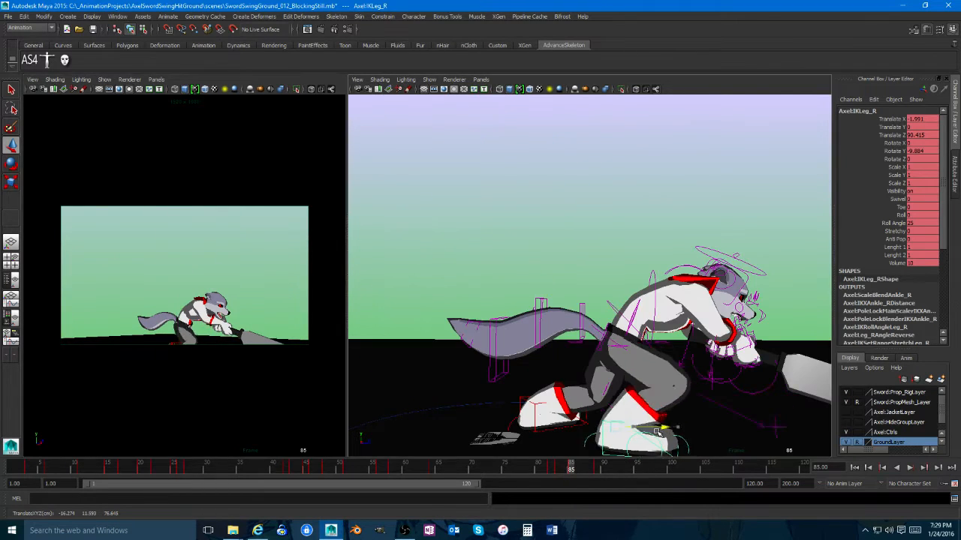
drag(656, 431, 623, 433)
key(ctrl+z)
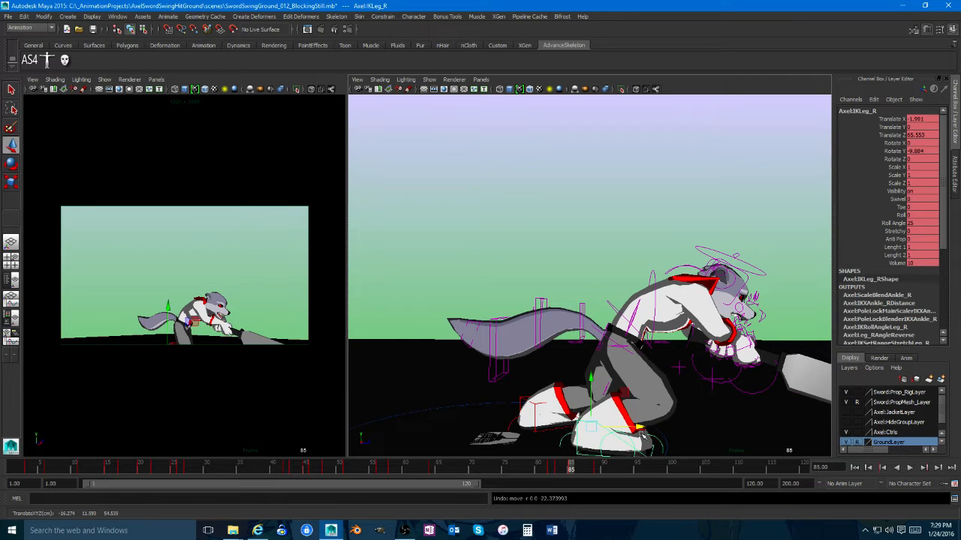
Step: Open the Graph Editor for the root control at frame 59 and isolate its Translate Z curve
click(525, 467)
click(576, 469)
drag(577, 469, 398, 478)
click(572, 277)
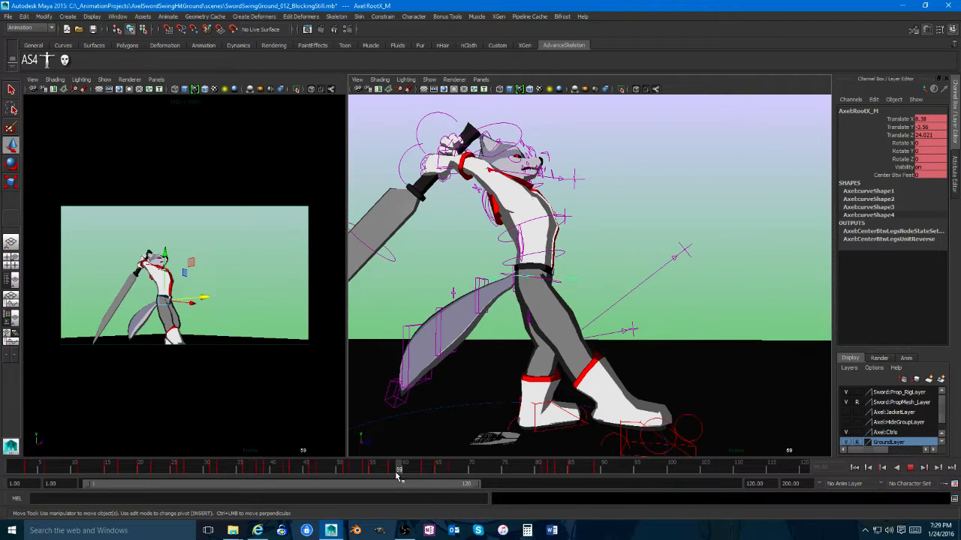
click(117, 16)
mouse_move(122, 51)
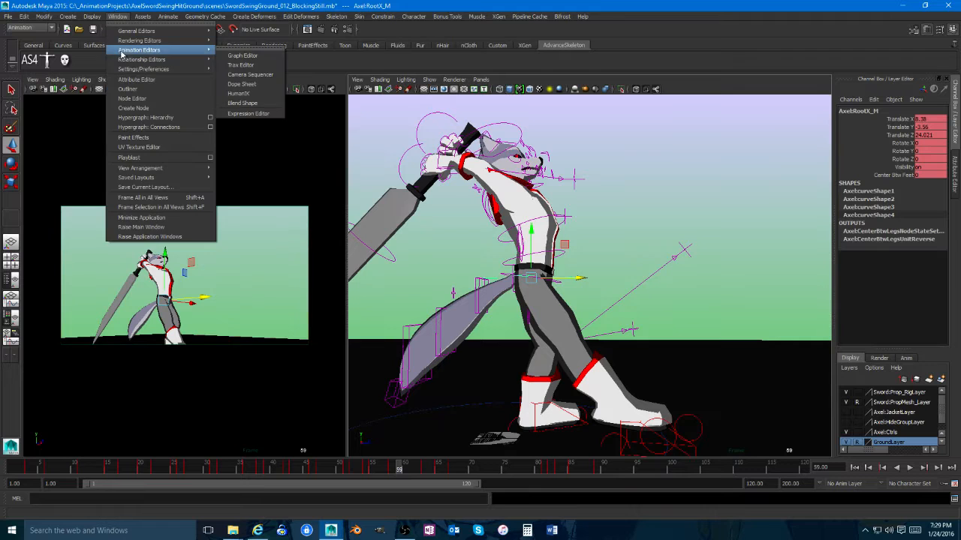
click(242, 57)
scroll(800, 168, up, 3)
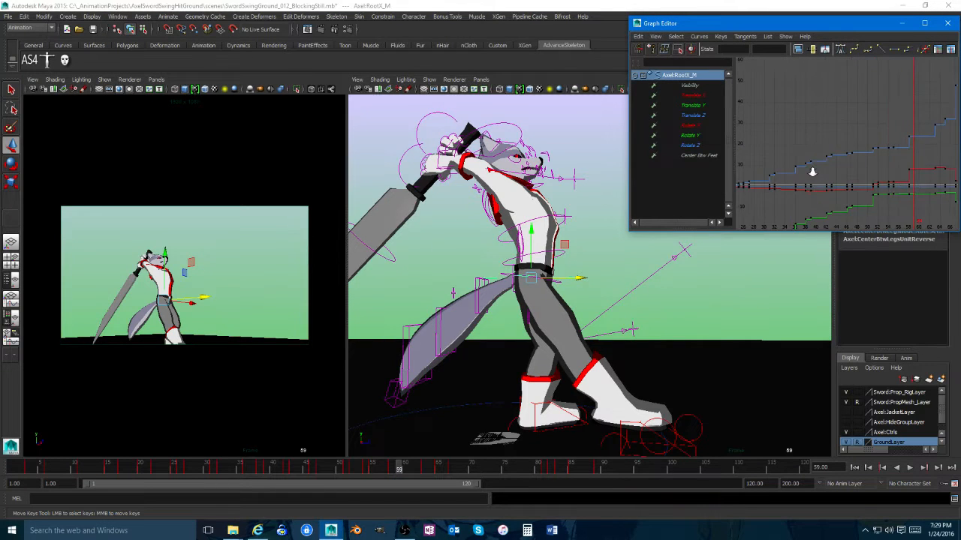
alt+middle_drag(808, 168, 777, 149)
alt+drag(572, 278, 545, 317)
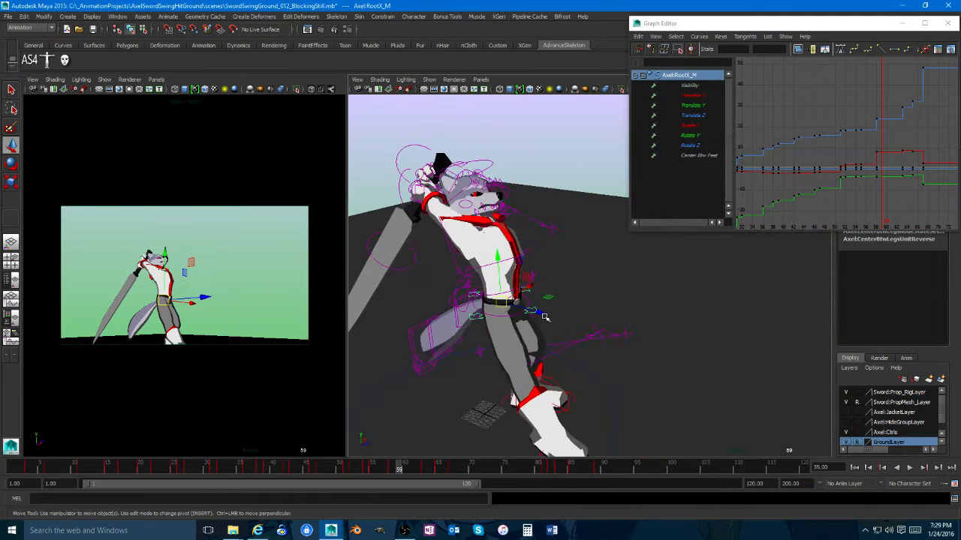
click(692, 116)
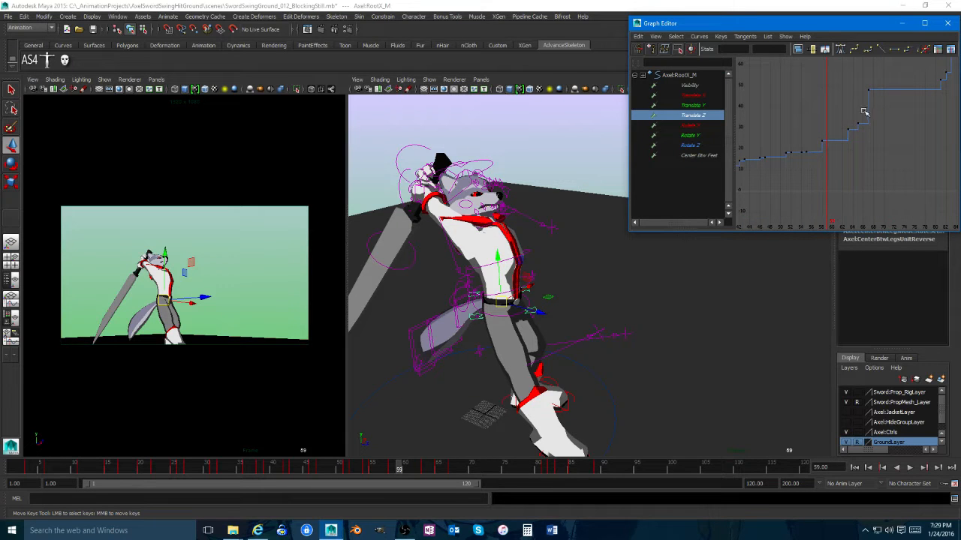
Step: Raise the root's Translate Z keys between about frames 51 and 65 for a more gradual forward shift, and replay the step
middle_drag(826, 181, 826, 160)
alt+middle_drag(827, 160, 804, 181)
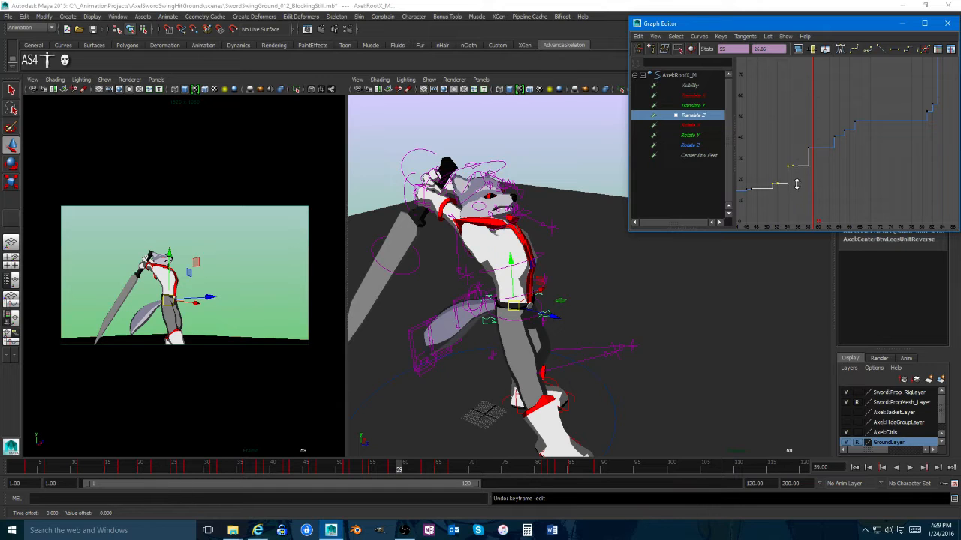
click(214, 299)
key(alt+v)
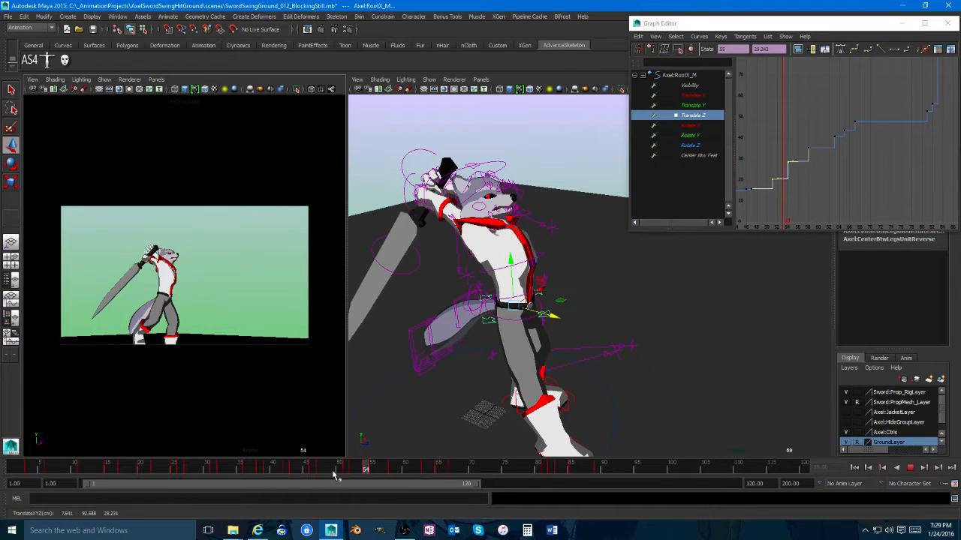
Step: Move the root control forward and down at frame 63, and raise the surrounding Translate Z keys into a continuous climb
click(427, 467)
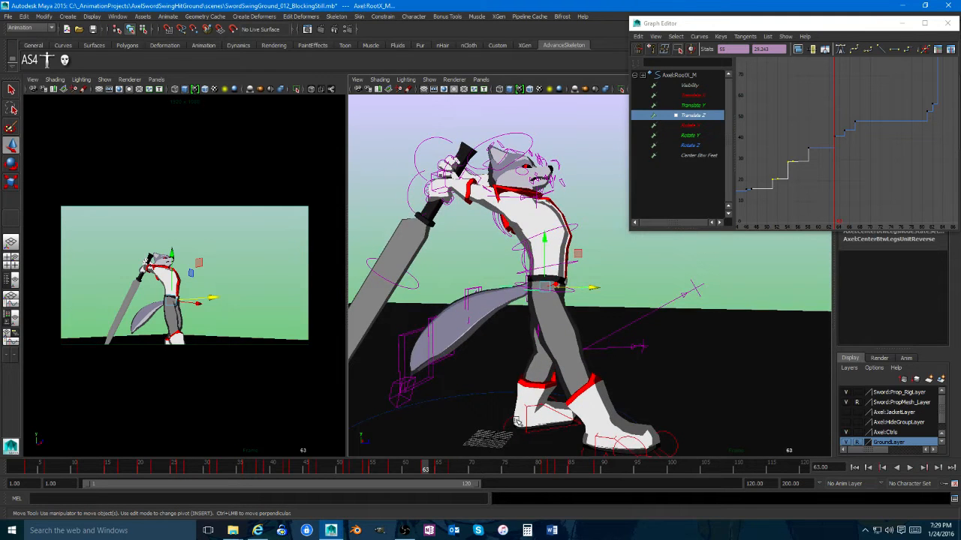
mouse_move(579, 268)
mouse_down()
mouse_move(582, 242)
mouse_move(590, 259)
mouse_up()
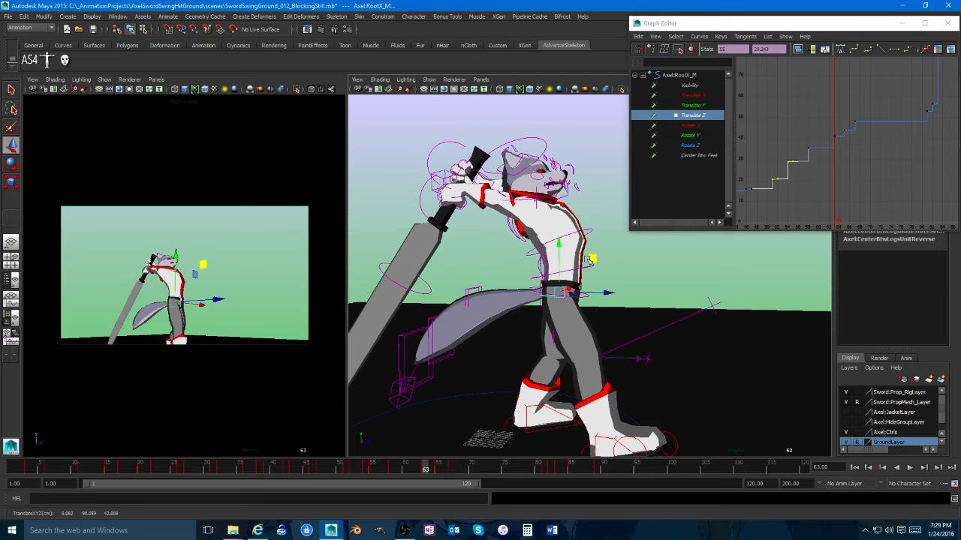
click(867, 118)
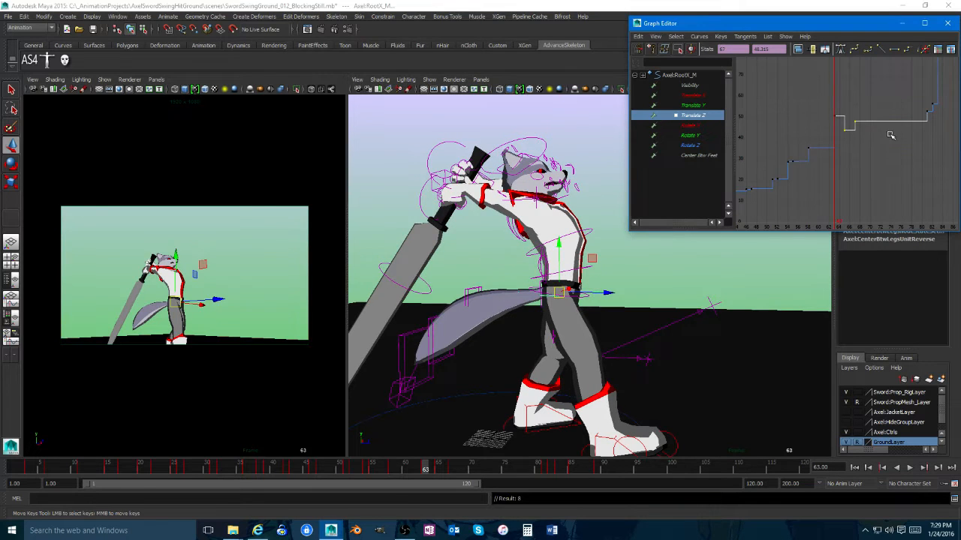
alt+middle_drag(938, 97, 905, 133)
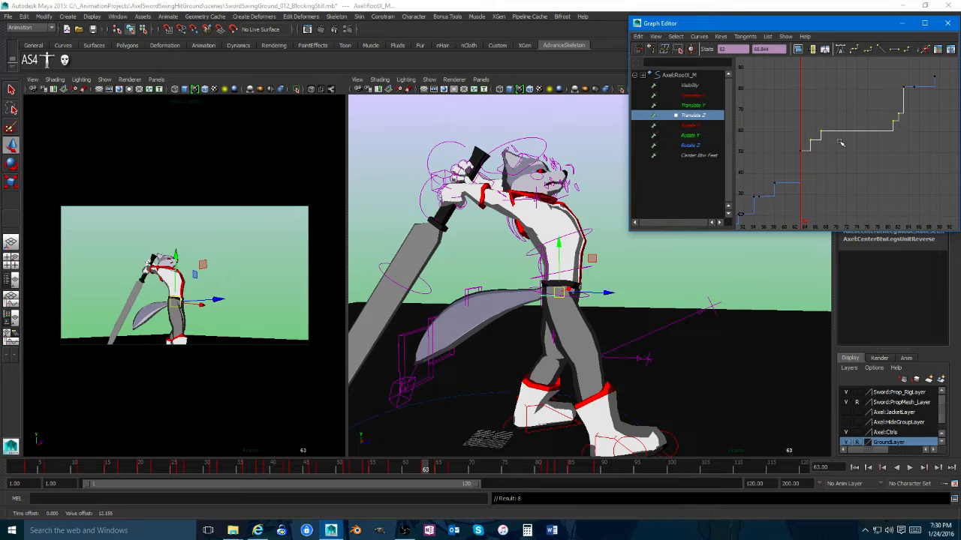
alt+middle_drag(763, 205, 815, 200)
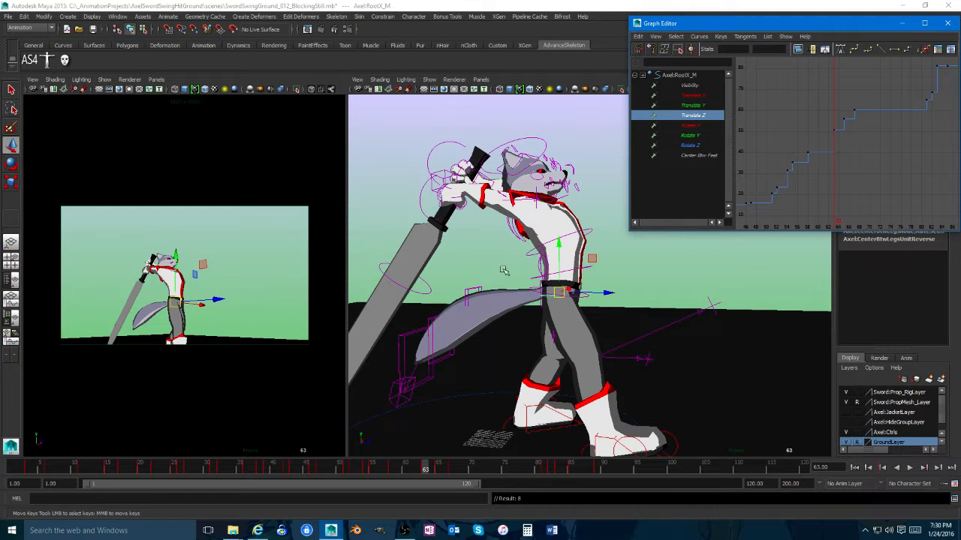
middle_click(263, 318)
key(alt+v)
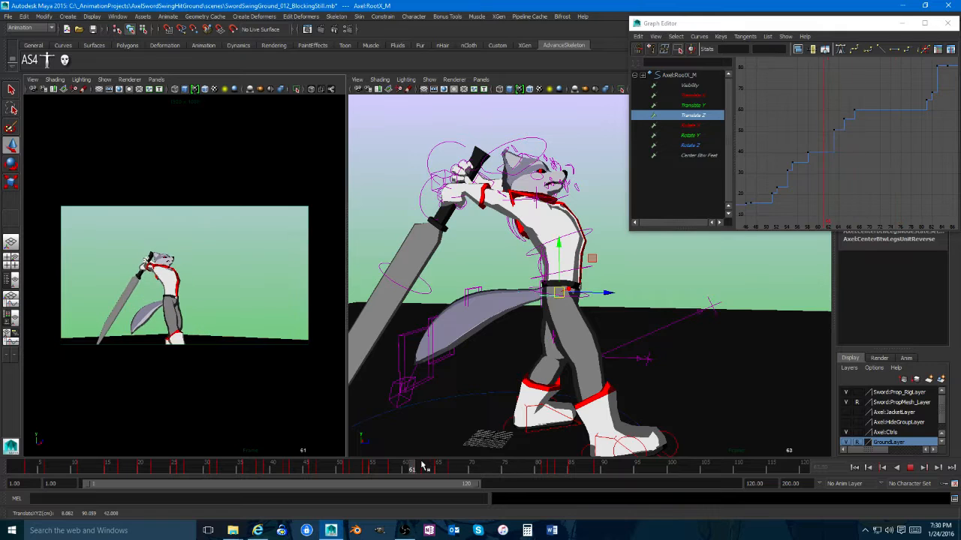
key(alt+v)
Step: Adjust the root's Translate Y keys at frames 63 and 65 so the hips descend in even steps, and check the playback
click(701, 106)
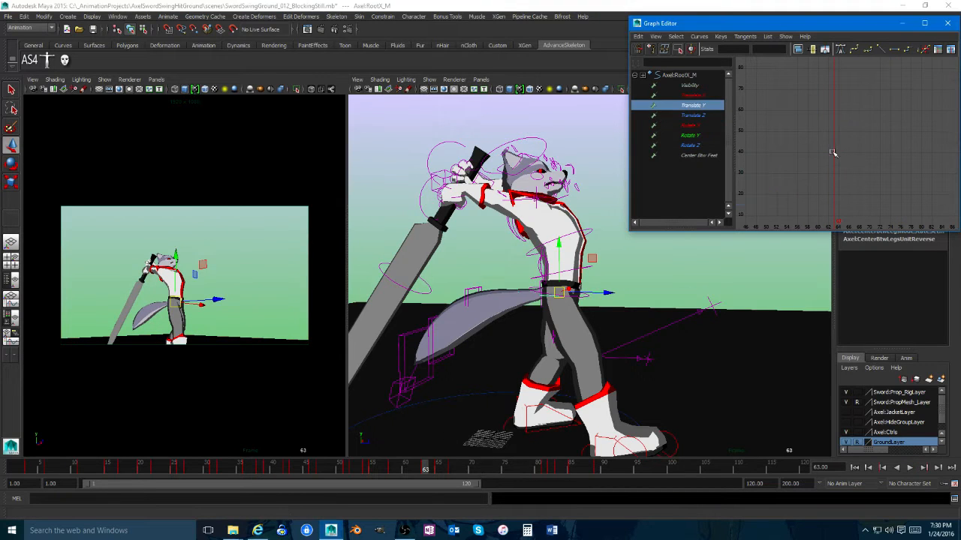
key(f)
scroll(868, 190, down, 4)
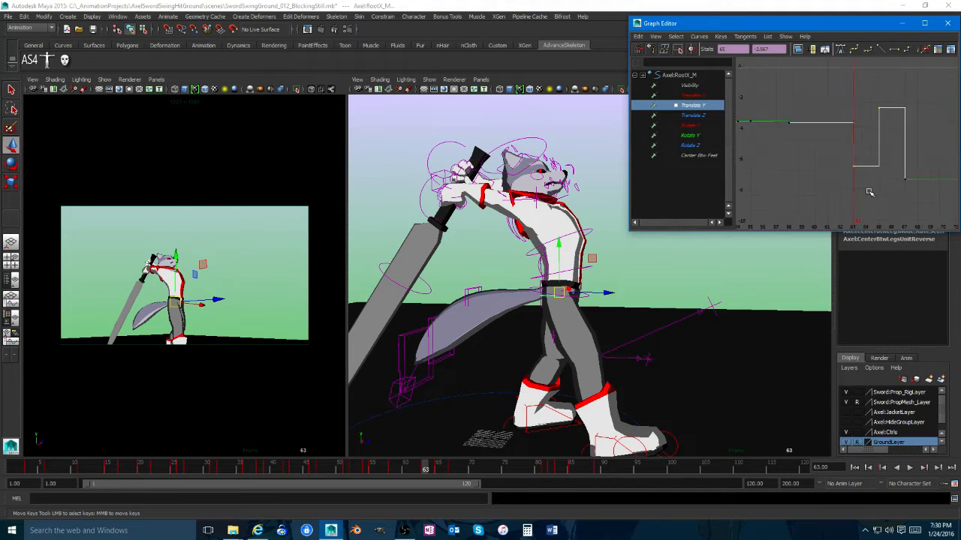
scroll(873, 180, up, 2)
drag(422, 467, 385, 467)
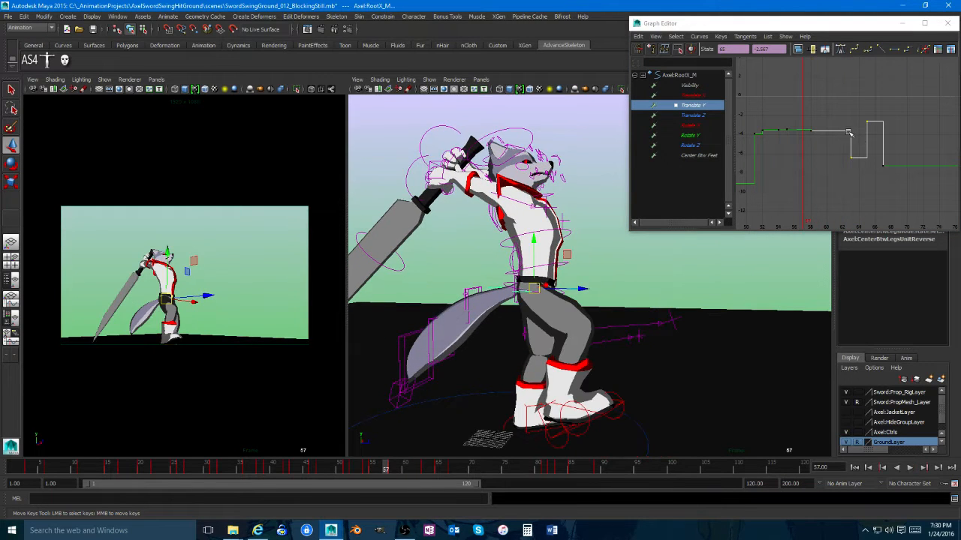
drag(822, 109, 748, 155)
shift+middle_drag(788, 171, 786, 162)
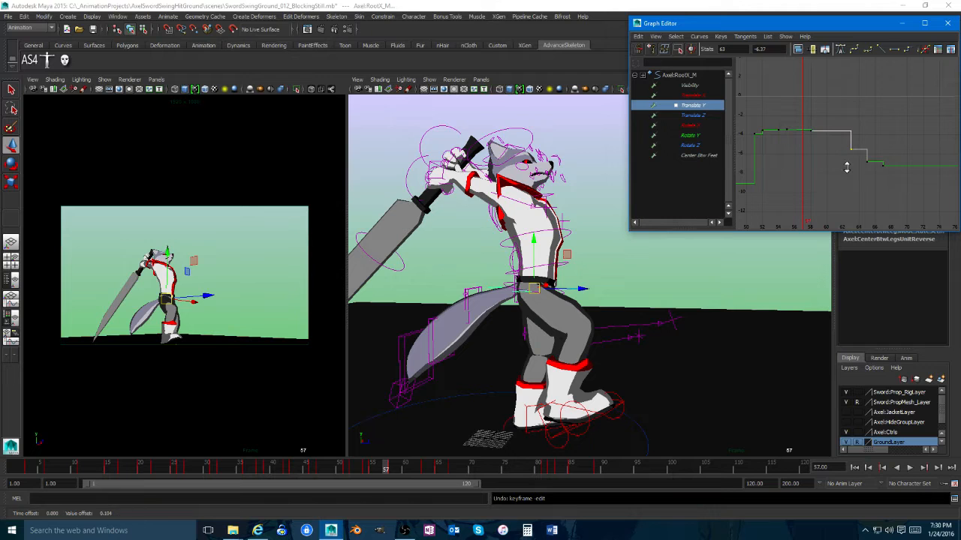
key(alt+v)
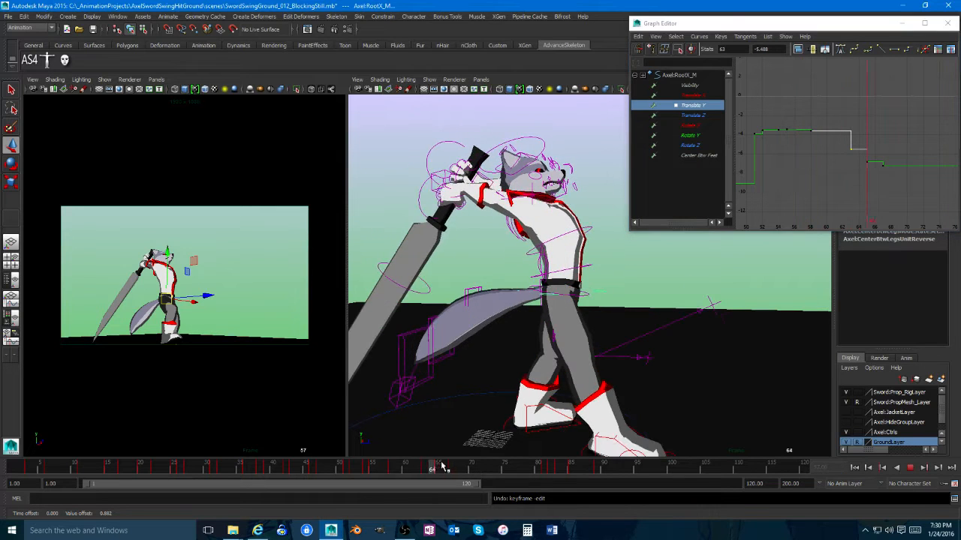
drag(438, 467, 418, 466)
Step: Try flattening and lowering the root's Translate Y keys from about frame 51 to 82, and undo the changes
click(899, 106)
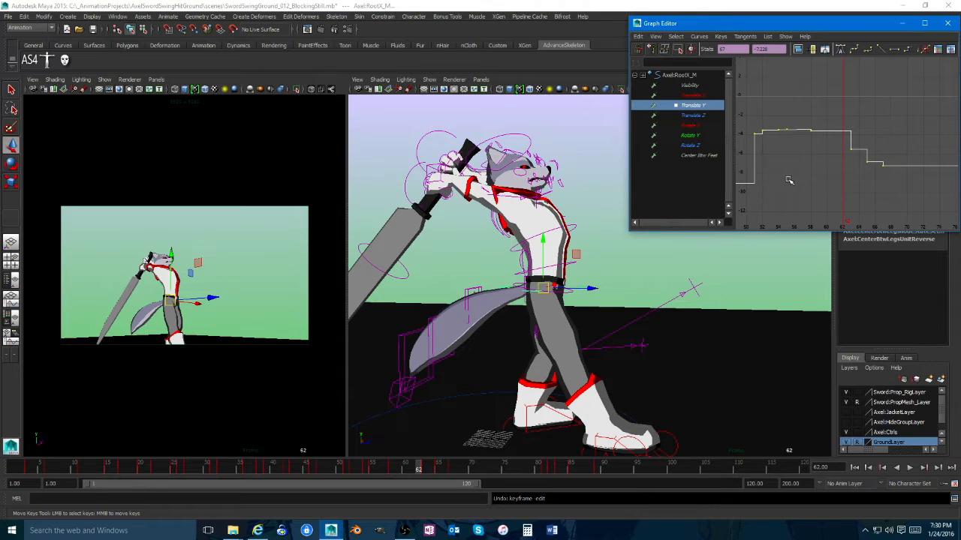
key(r)
shift+middle_drag(812, 183, 849, 180)
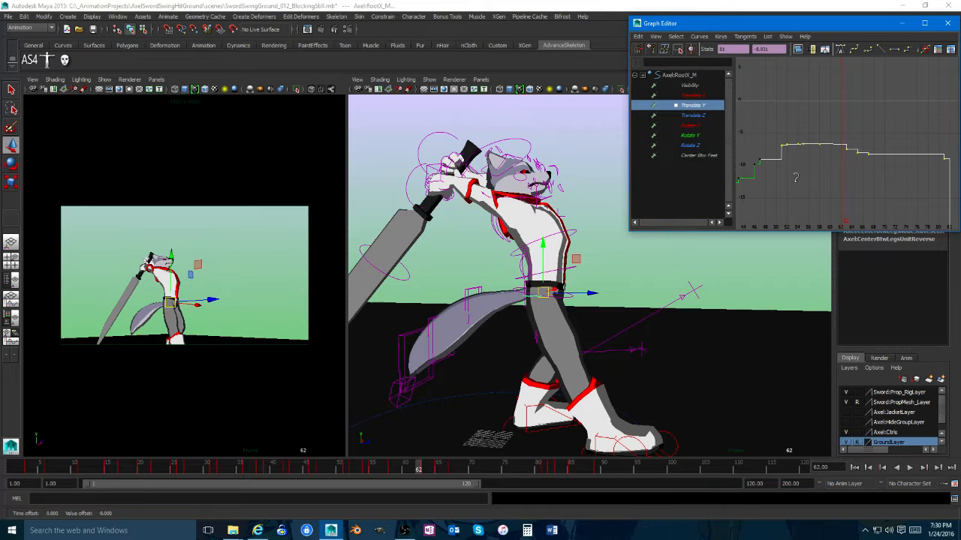
shift+middle_drag(796, 178, 796, 187)
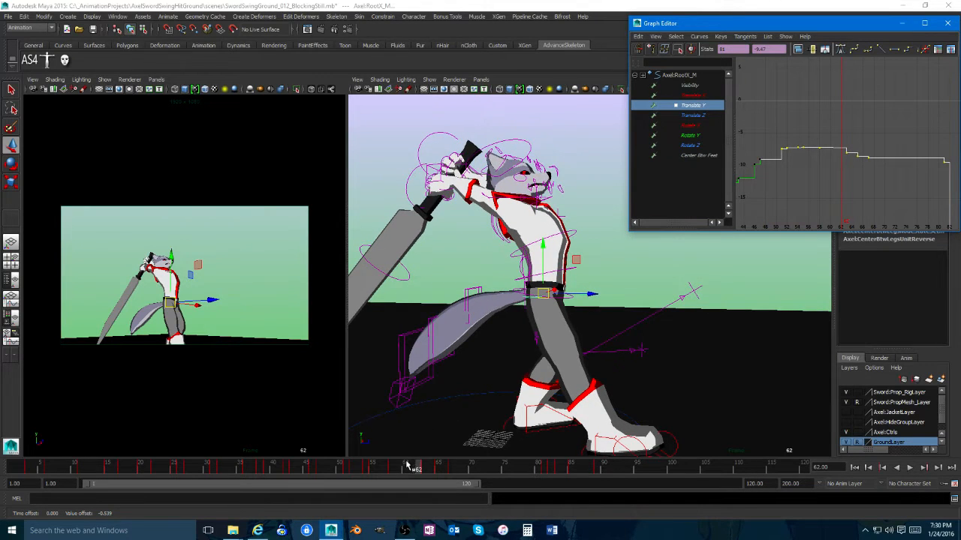
drag(407, 463, 339, 461)
key(ctrl+z)
key(ctrl+z)
key(ctrl+z)
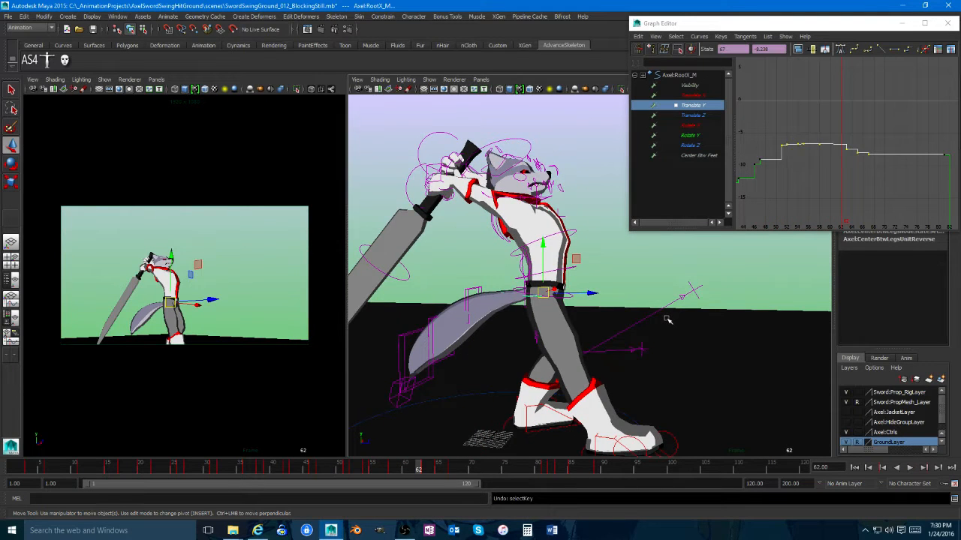
key(ctrl+z)
Step: Lift the right foot control off the ground at frame 58 to keep the foot in the air mid-step
key(alt+v)
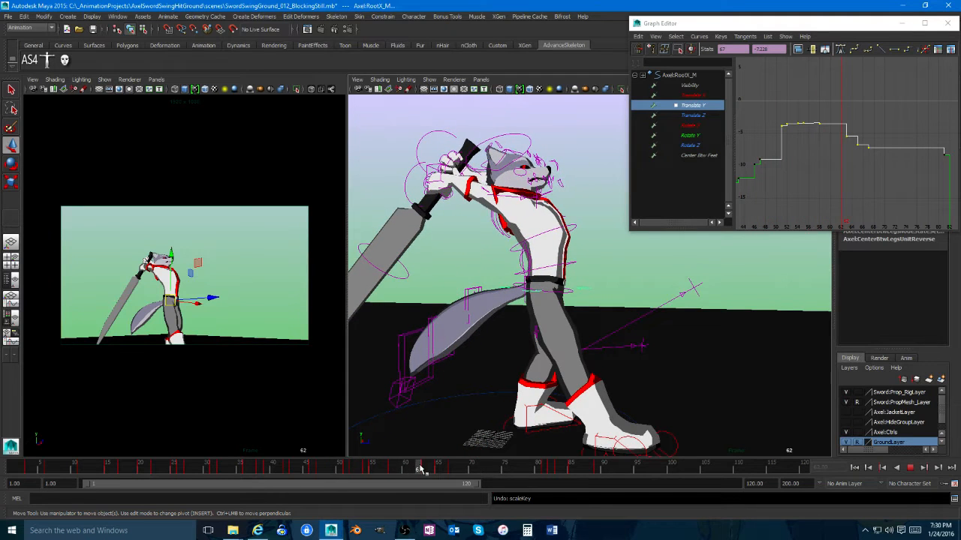
key(alt+v)
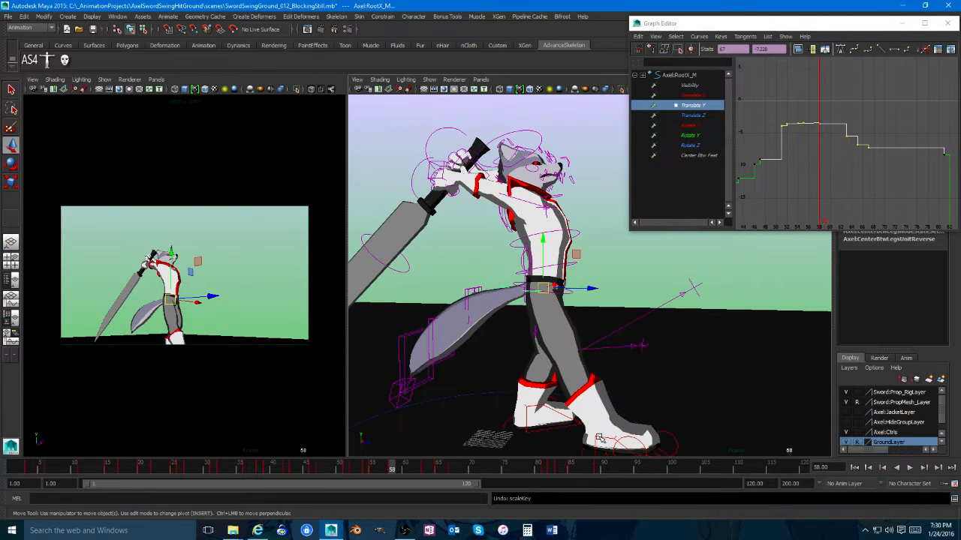
click(599, 439)
key(alt+v)
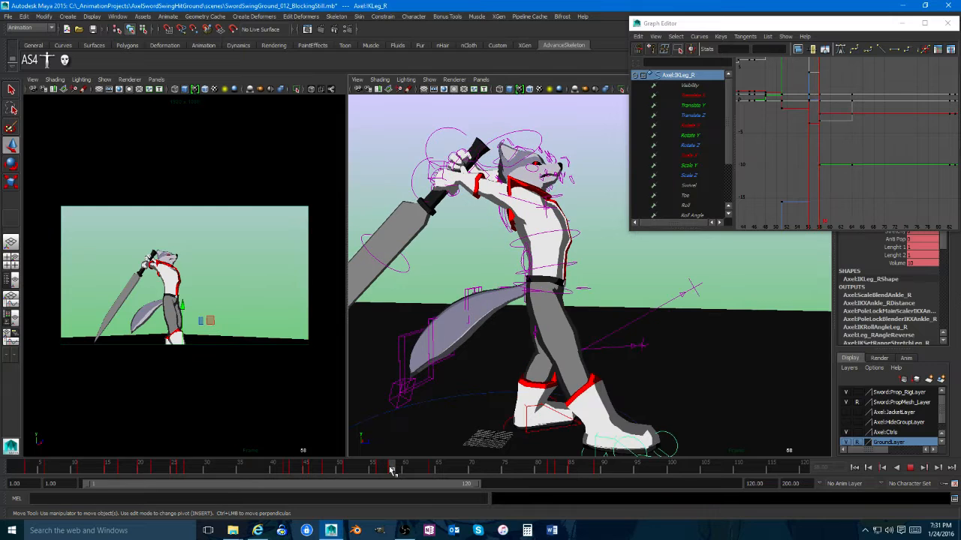
drag(637, 403, 645, 373)
click(186, 369)
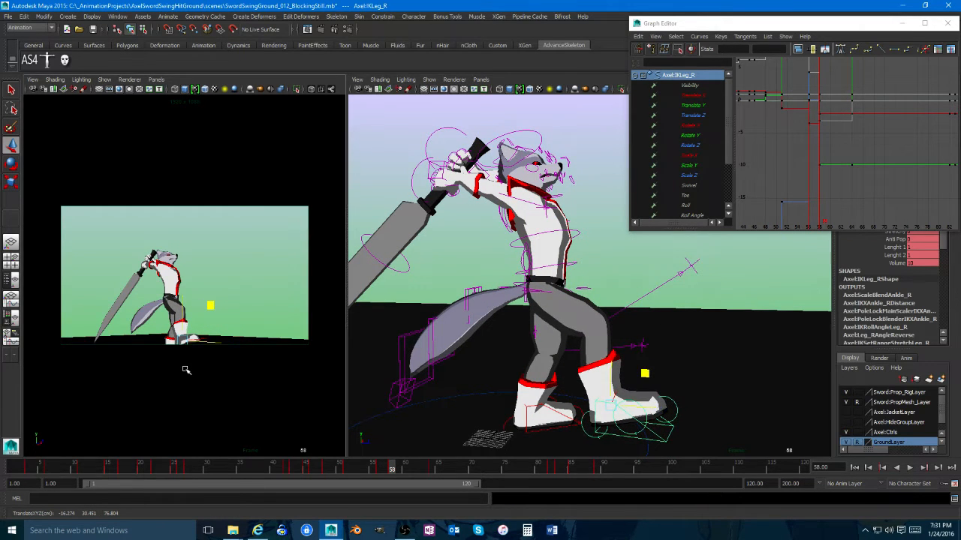
Step: Set the right foot control's Roll to -4.6 at frame 64 to lift the toes at contact, and check the playback
key(alt+v)
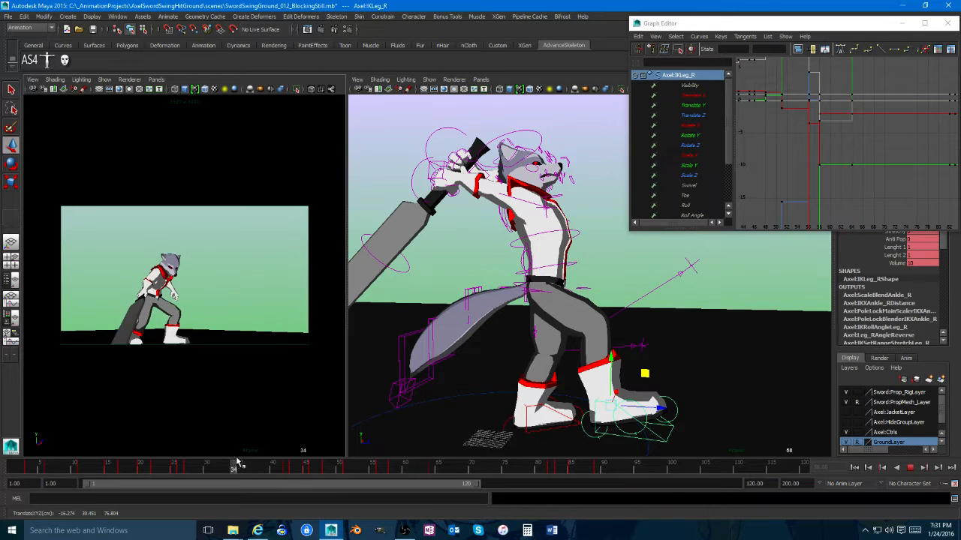
click(434, 468)
alt+drag(481, 375, 511, 373)
drag(875, 30, 789, 23)
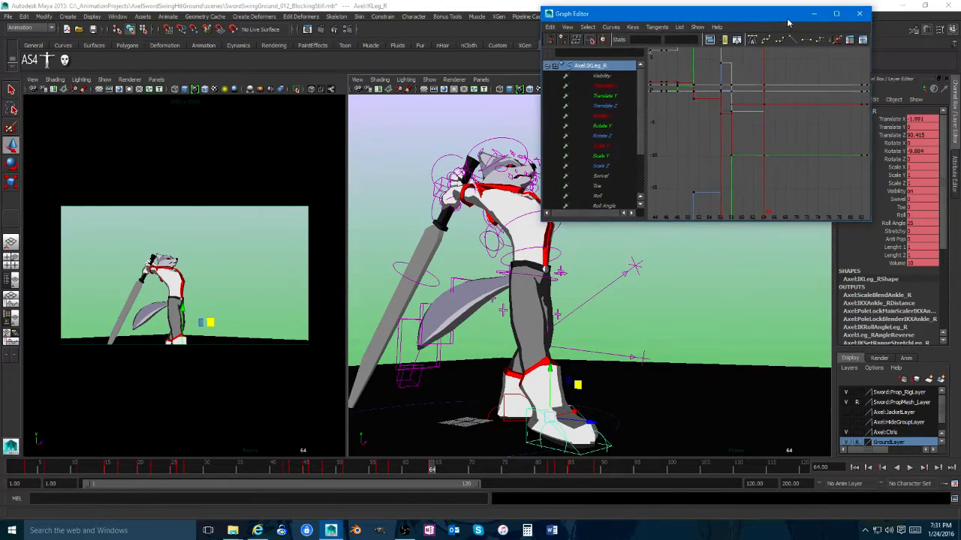
click(900, 215)
middle_drag(669, 319, 661, 318)
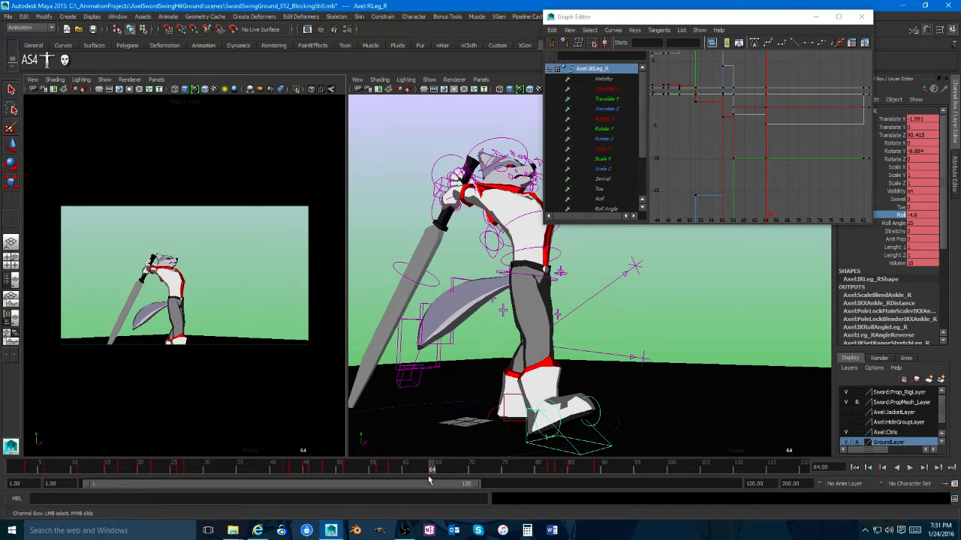
key(alt+v)
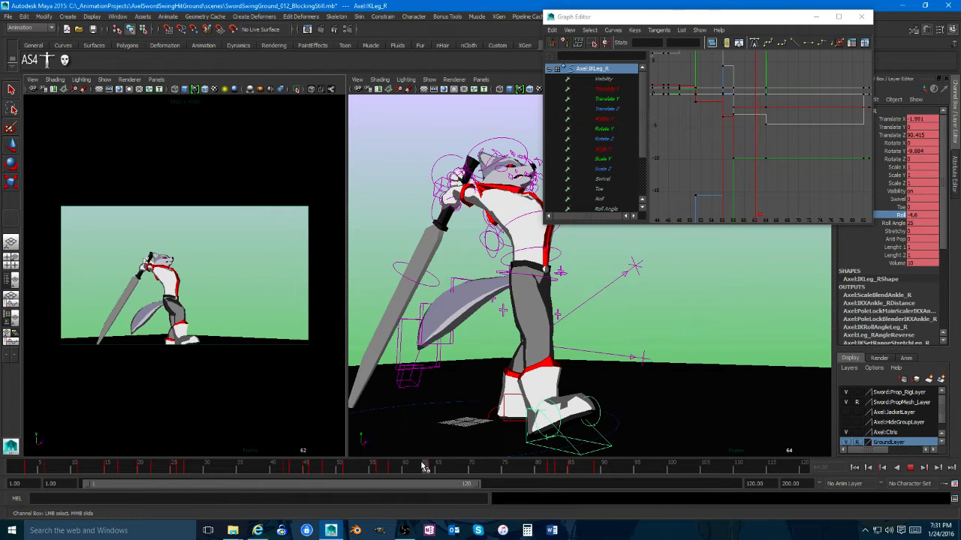
Step: Lower the right foot control and move it forward at frame 63, to Translate Y 7.772 and Translate Z 95.319, and replay the step
click(424, 466)
key(w)
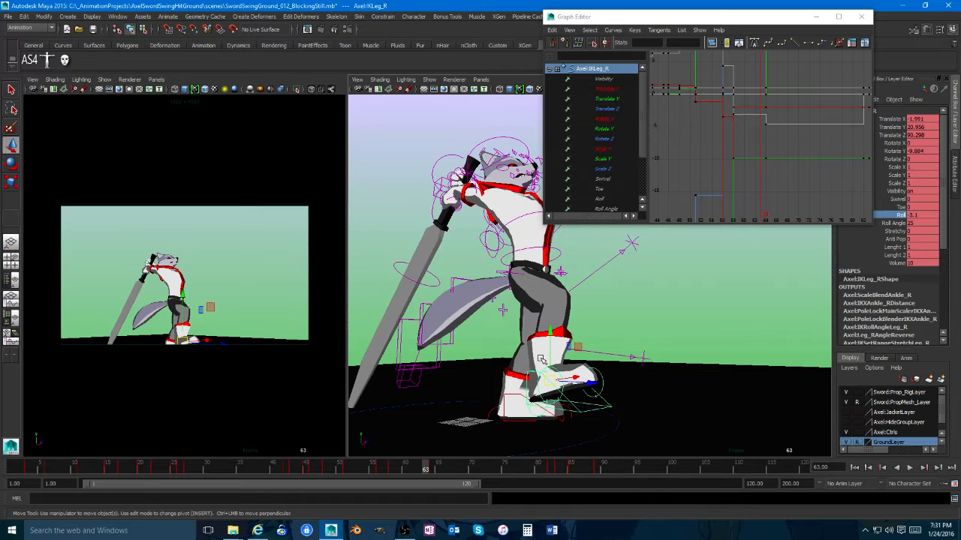
drag(579, 348, 587, 373)
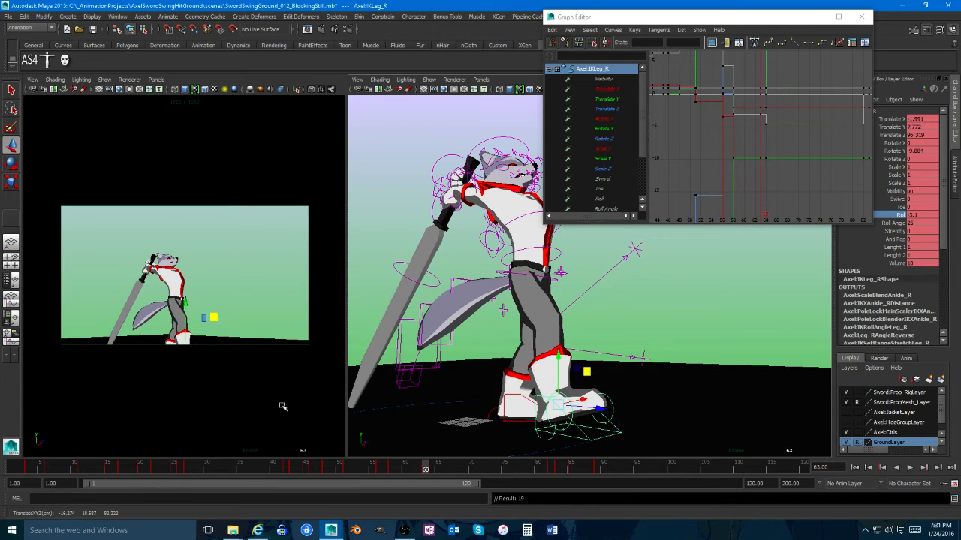
key(alt+v)
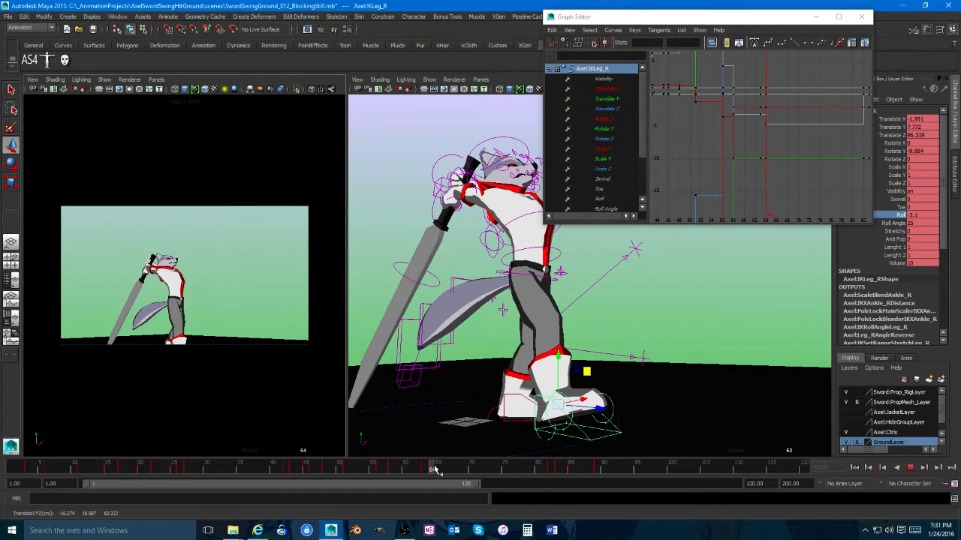
drag(512, 473, 220, 469)
click(910, 468)
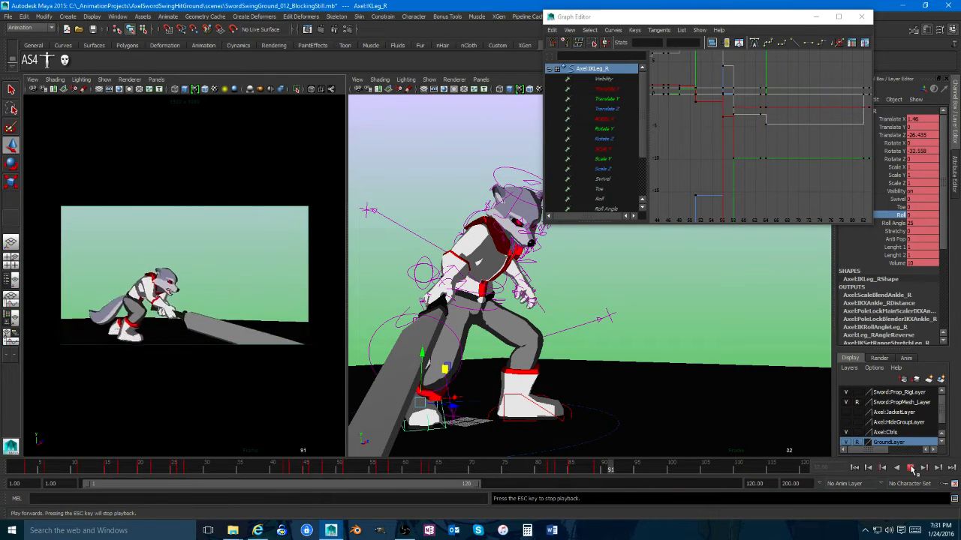
click(910, 469)
click(194, 466)
key(alt+v)
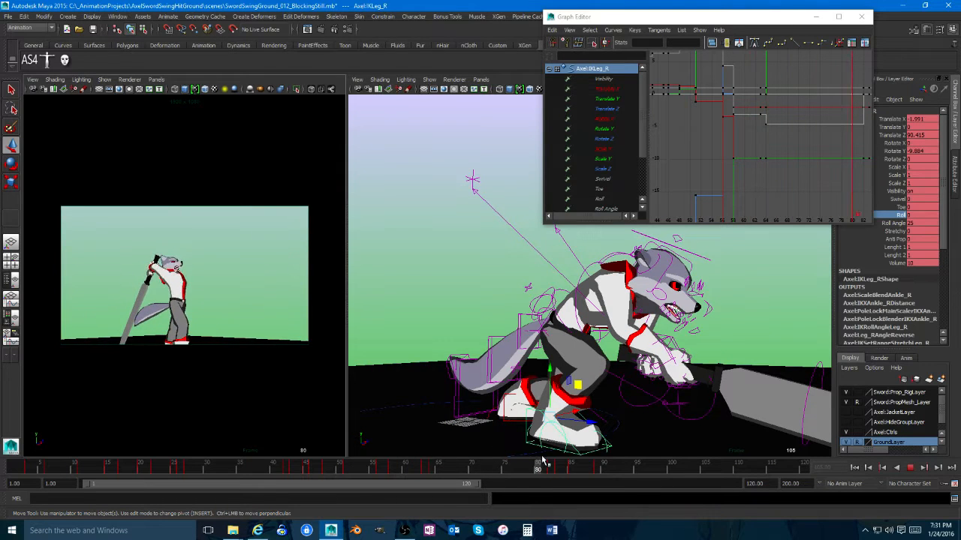
Step: Examine the root control's translation curves around frames 51 to 67 against the hip poses in the step
drag(542, 459, 452, 462)
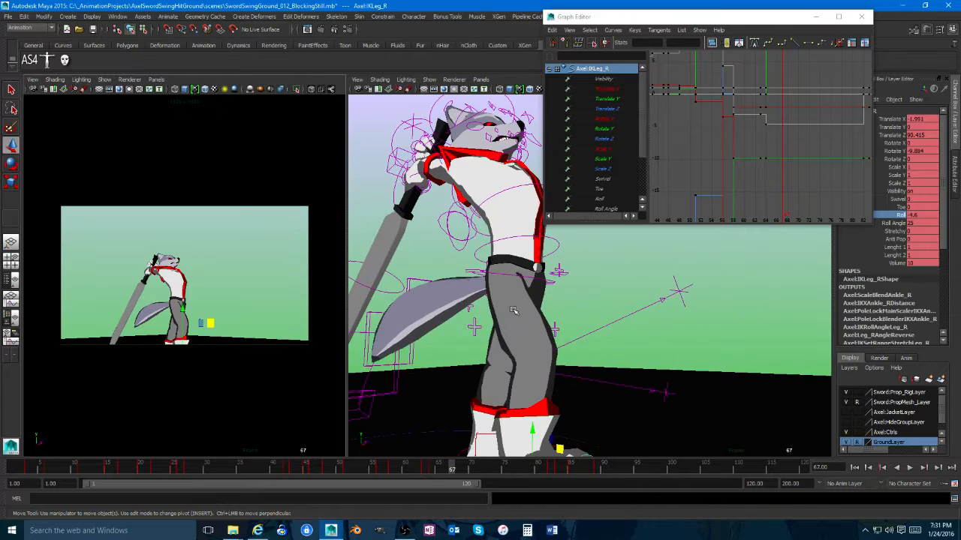
click(557, 270)
alt+drag(557, 271, 596, 358)
drag(449, 471, 365, 464)
alt+middle_drag(728, 117, 752, 168)
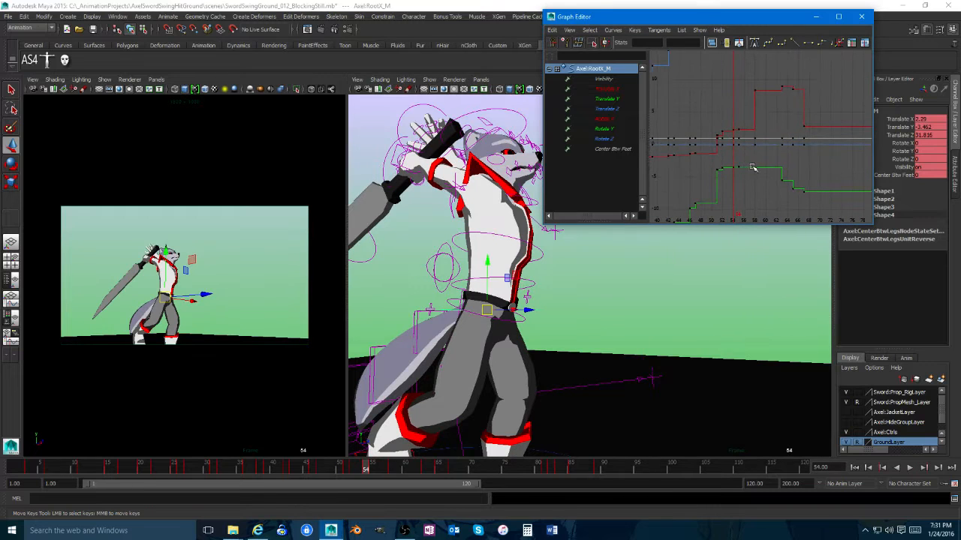
drag(350, 468, 346, 471)
click(344, 470)
alt+right_drag(726, 150, 782, 158)
scroll(750, 160, down, 3)
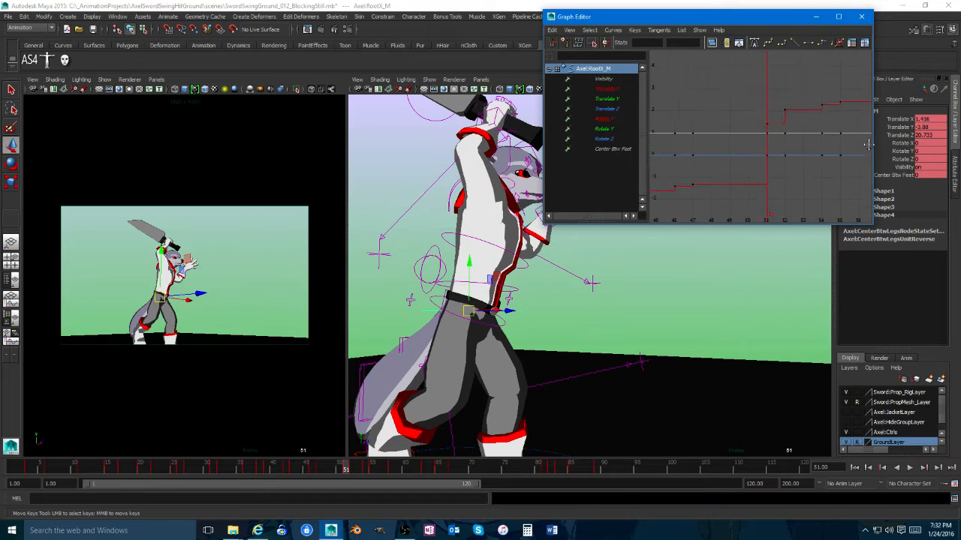
scroll(762, 183, down, 2)
alt+middle_drag(800, 172, 728, 154)
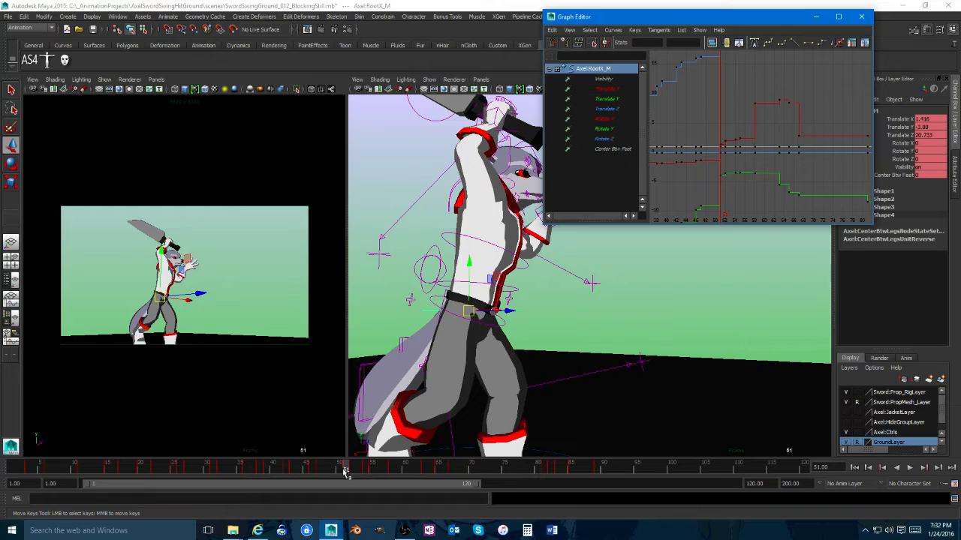
key(alt+v)
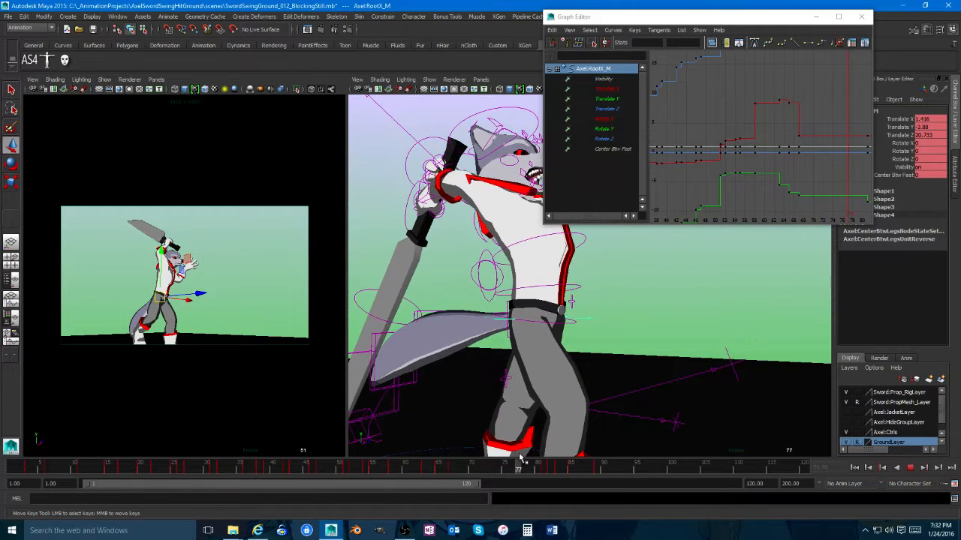
Step: Shift the root control sideways to about 9.3 in Translate X at frame 67, and flatten the Translate X curve leading up to it
drag(521, 458, 460, 457)
alt+drag(746, 440, 534, 374)
alt+middle_drag(534, 374, 559, 392)
alt+drag(559, 392, 521, 405)
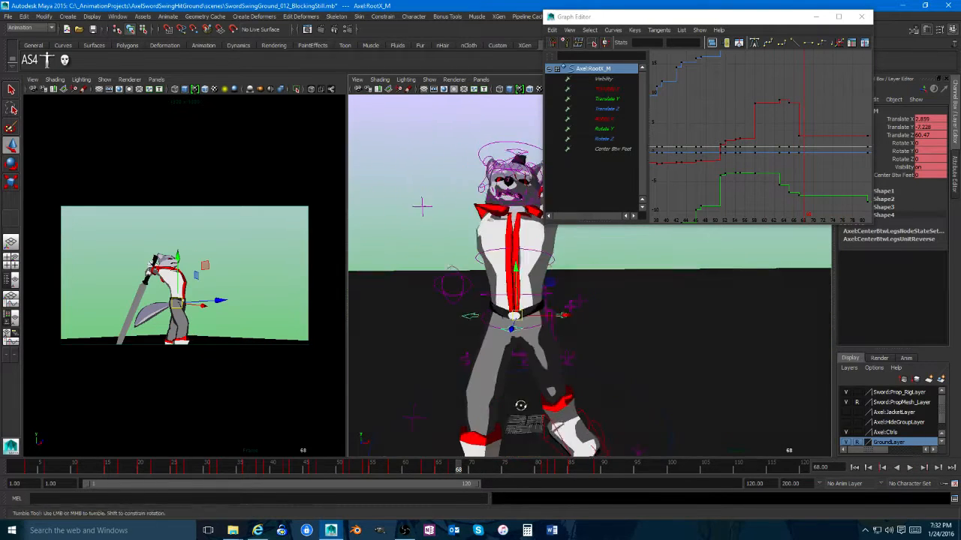
mouse_move(451, 463)
mouse_down()
mouse_move(392, 460)
mouse_move(454, 463)
mouse_up()
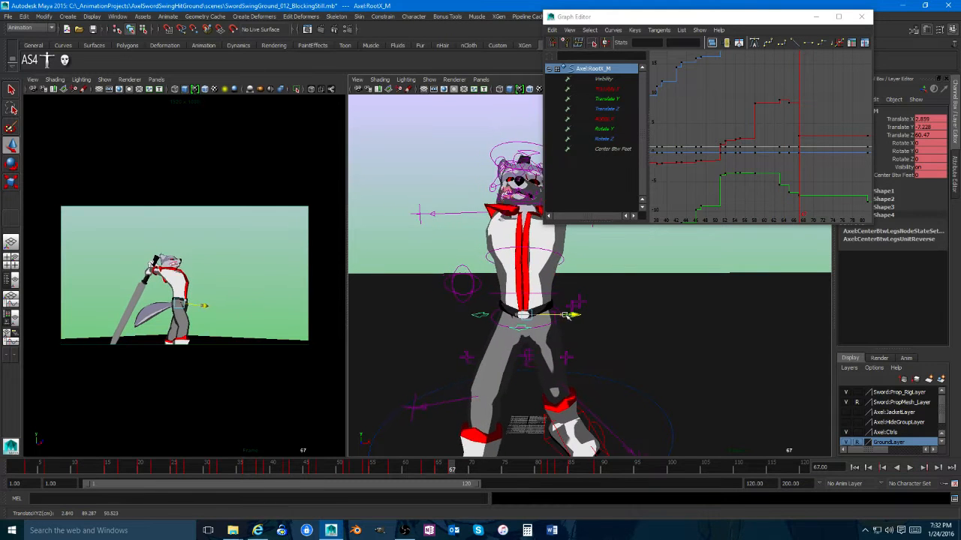
alt+drag(553, 351, 576, 341)
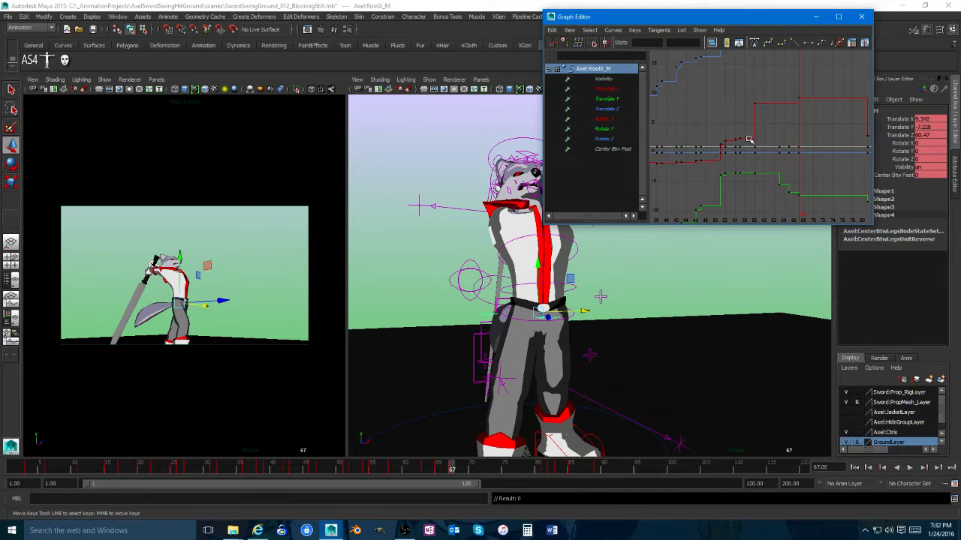
drag(429, 458, 485, 460)
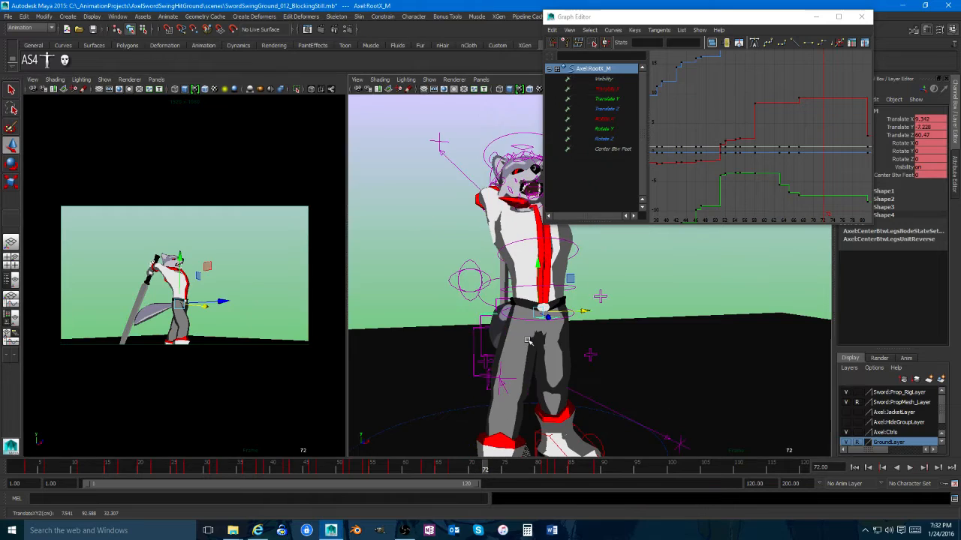
Step: Inspect the body's weight shift over the feet around frames 66 to 72 from several viewing angles
alt+drag(541, 323, 473, 467)
middle_click(266, 368)
mouse_move(538, 468)
mouse_down()
mouse_move(596, 468)
mouse_move(147, 467)
mouse_move(482, 459)
mouse_up()
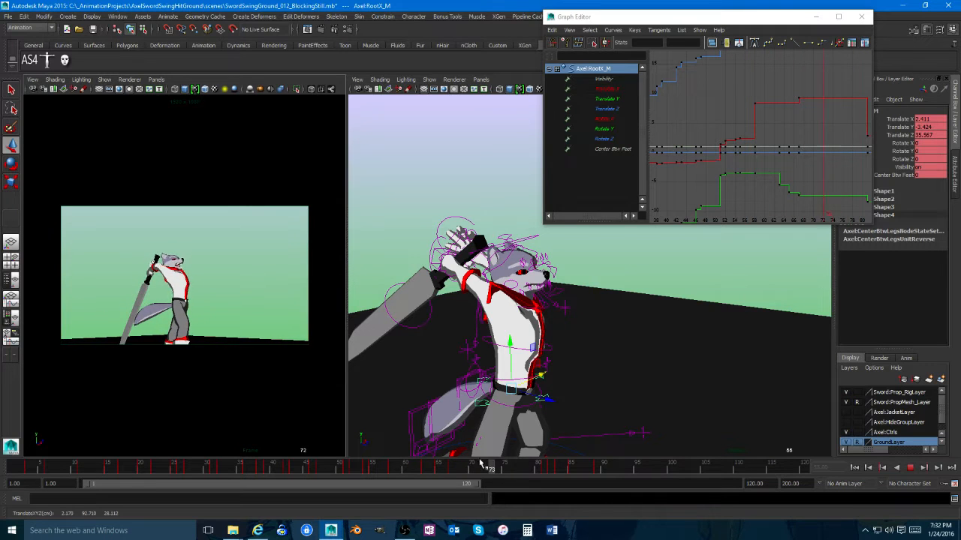
alt+drag(458, 375, 494, 375)
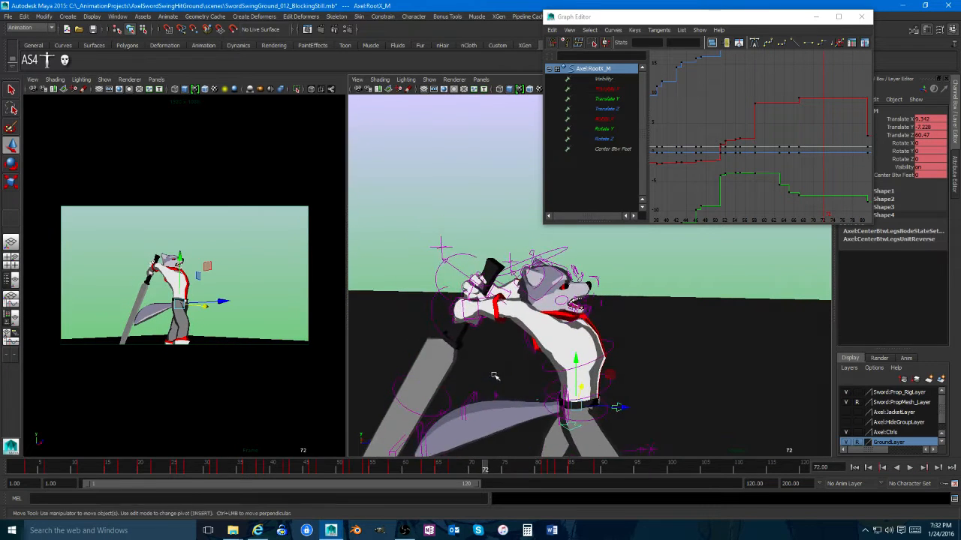
click(480, 306)
mouse_move(439, 469)
mouse_down()
mouse_move(376, 466)
mouse_move(452, 462)
mouse_up()
click(648, 288)
alt+drag(648, 288, 661, 335)
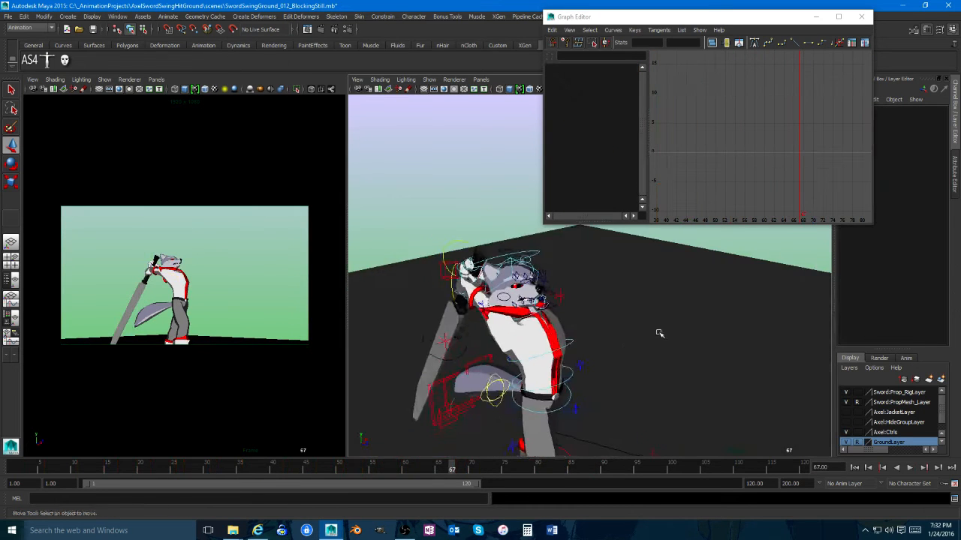
alt+right_drag(660, 335, 630, 330)
alt+drag(630, 330, 637, 321)
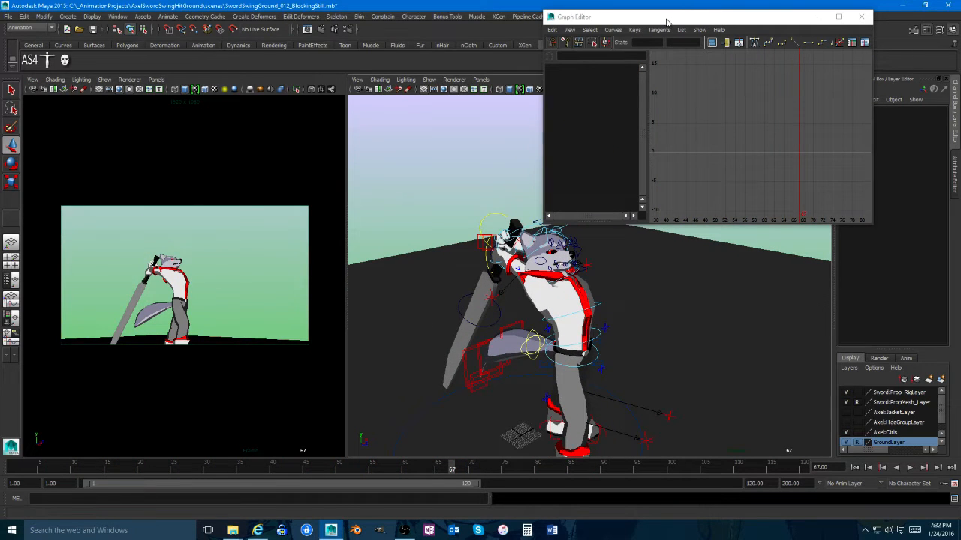
drag(667, 21, 728, 20)
alt+drag(650, 316, 589, 335)
Step: Play back the whole sword swing and examine the raised-sword pose at frame 83
click(250, 354)
mouse_move(452, 463)
mouse_down()
mouse_move(311, 473)
mouse_move(473, 466)
mouse_up()
drag(537, 456, 339, 465)
click(909, 468)
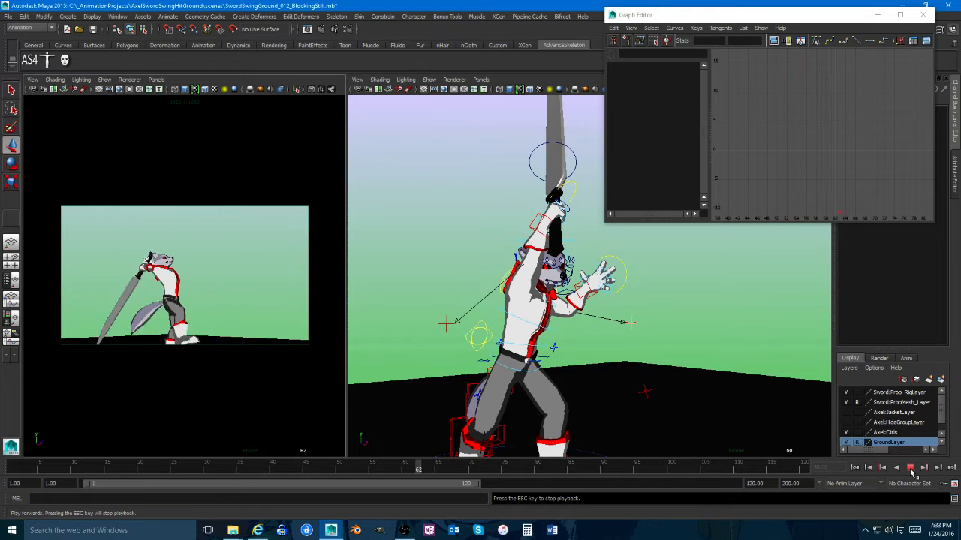
click(909, 468)
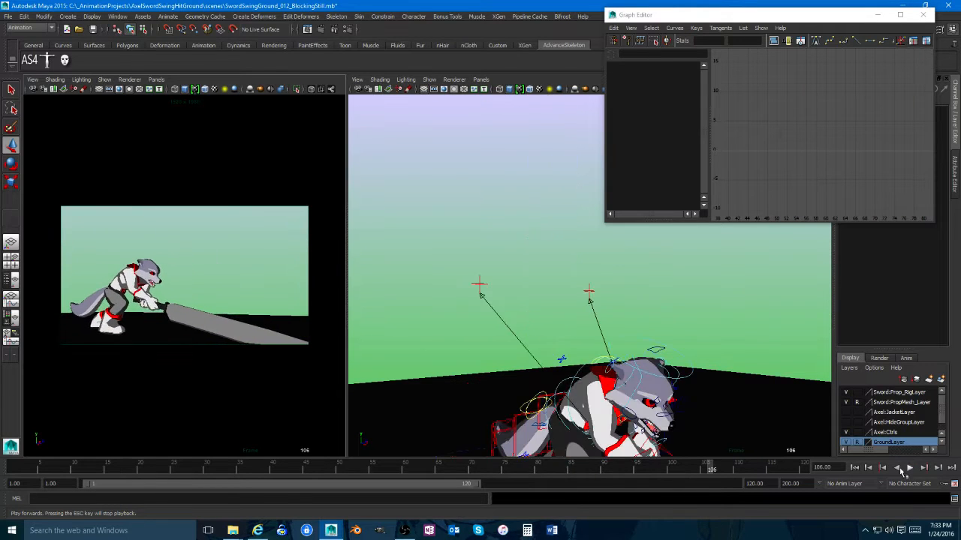
drag(474, 467, 557, 466)
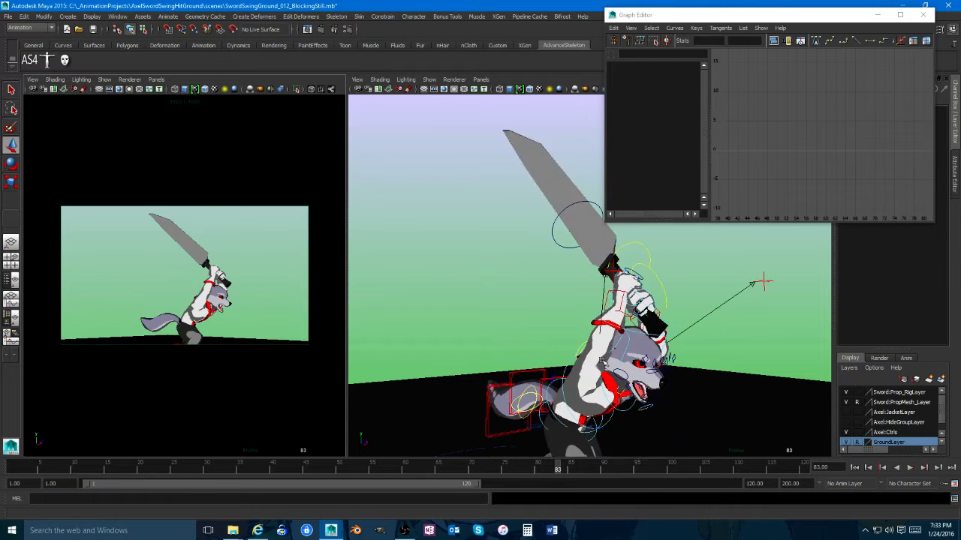
alt+drag(602, 362, 519, 372)
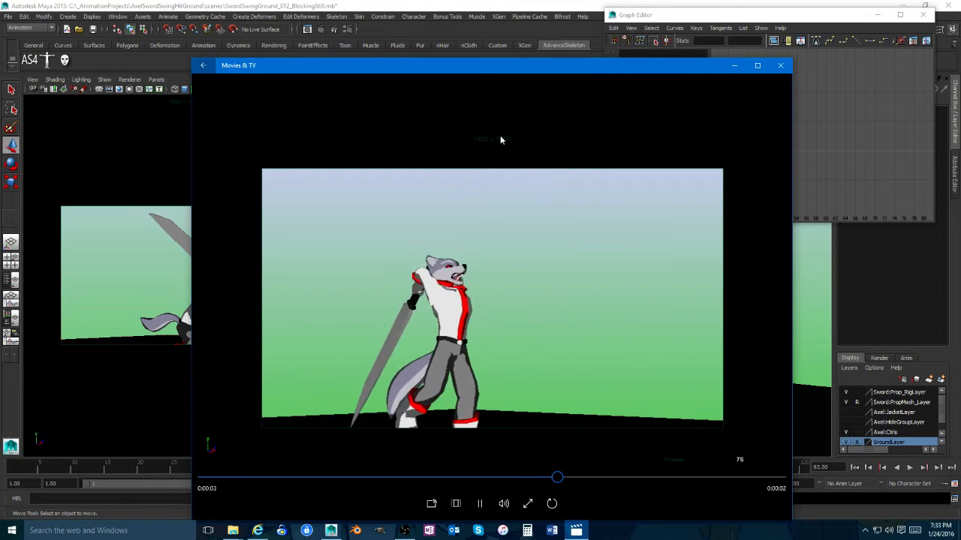
Step: Review the SwordSwingGround_007_Blocking video in Movies & TV, and switch back to Maya to compare it with the current playback
click(480, 504)
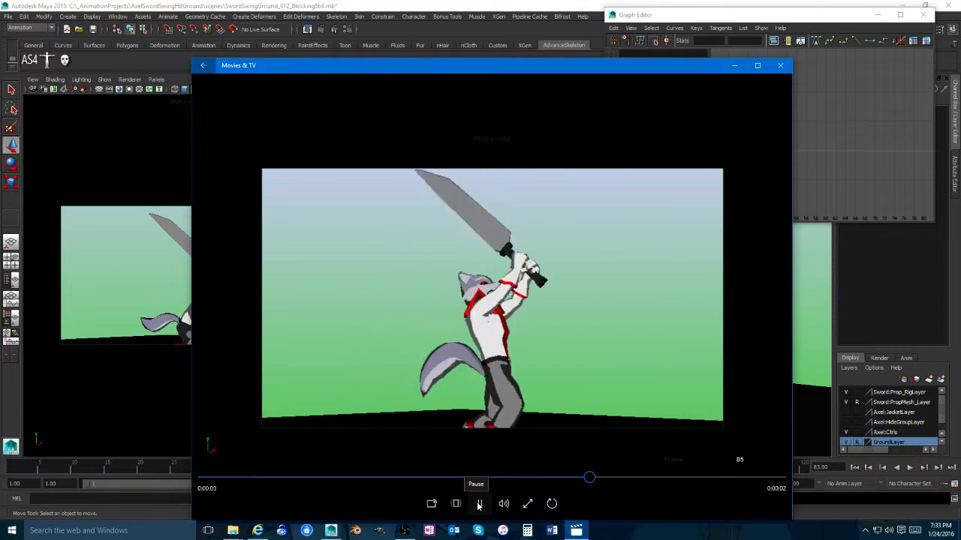
click(478, 505)
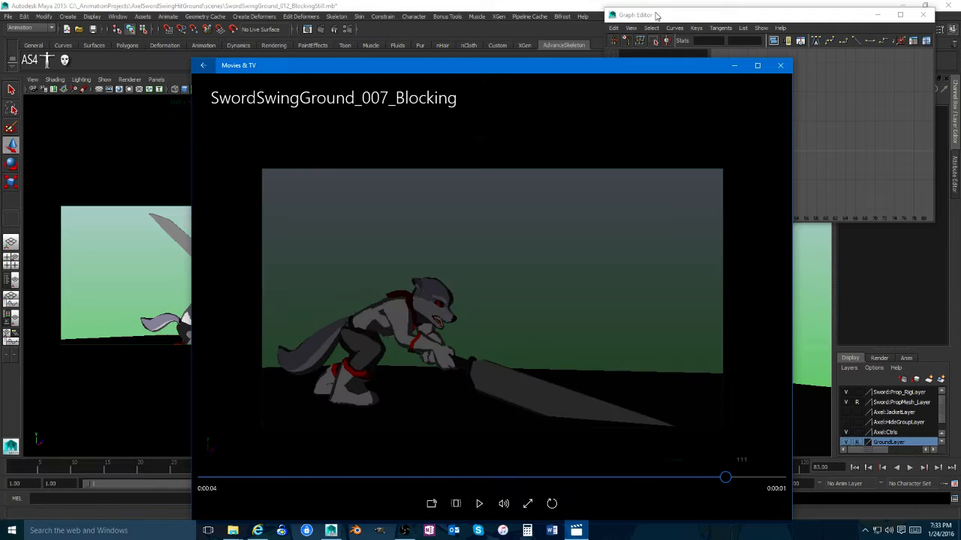
mouse_move(446, 481)
mouse_down()
mouse_move(422, 478)
mouse_move(610, 476)
mouse_move(461, 476)
mouse_up()
click(508, 5)
key(alt+v)
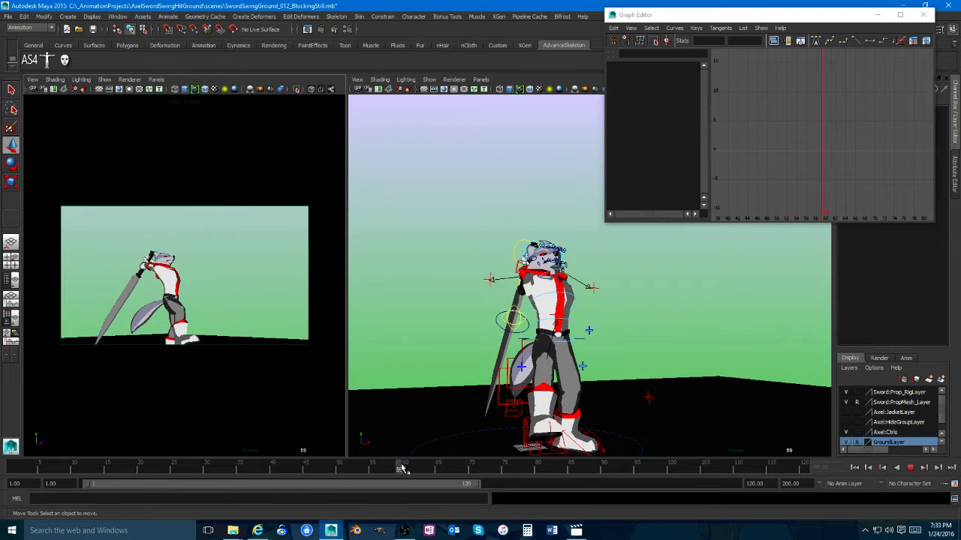
drag(545, 469, 411, 469)
Step: Save the scene as a new version named SwordSwingGround_013_SteppingEarlyRfoot in the scenes folder
click(7, 16)
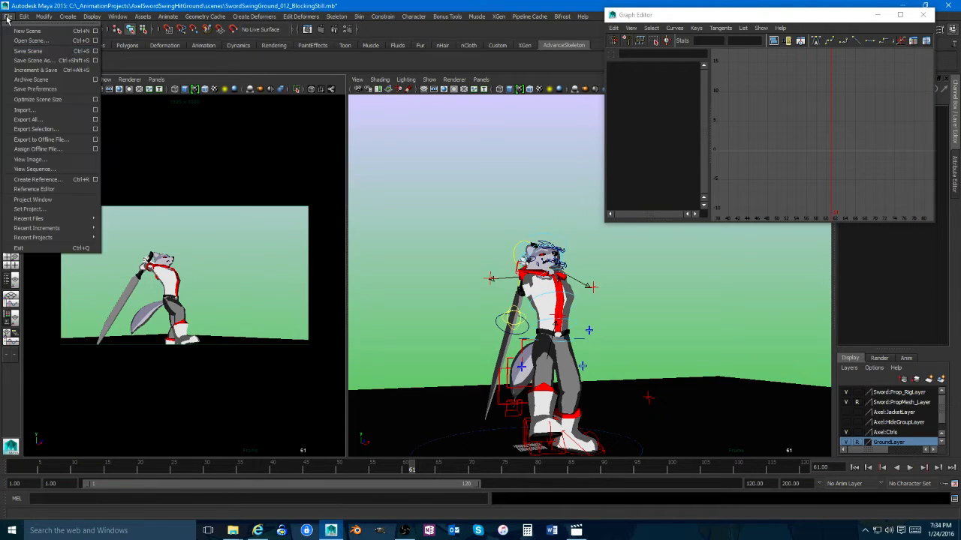
click(30, 56)
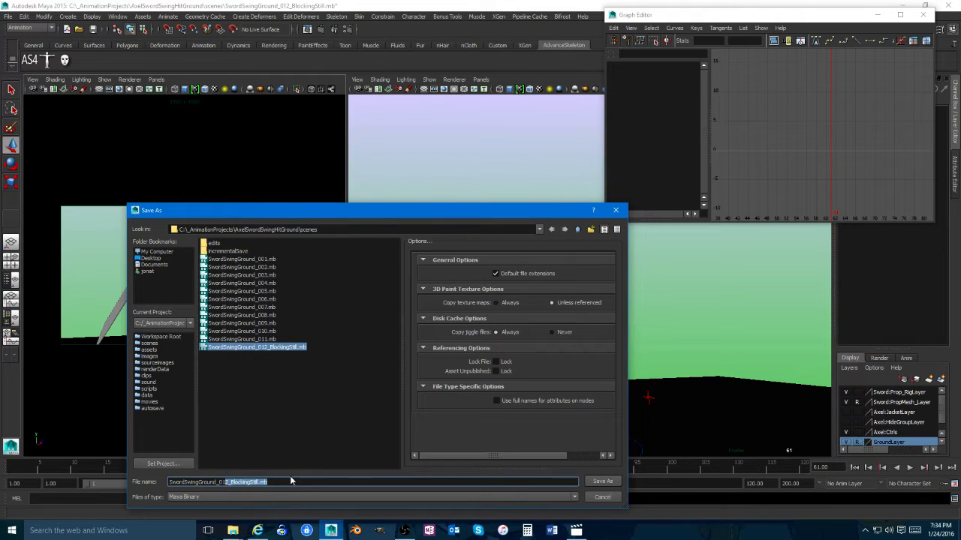
text(3)
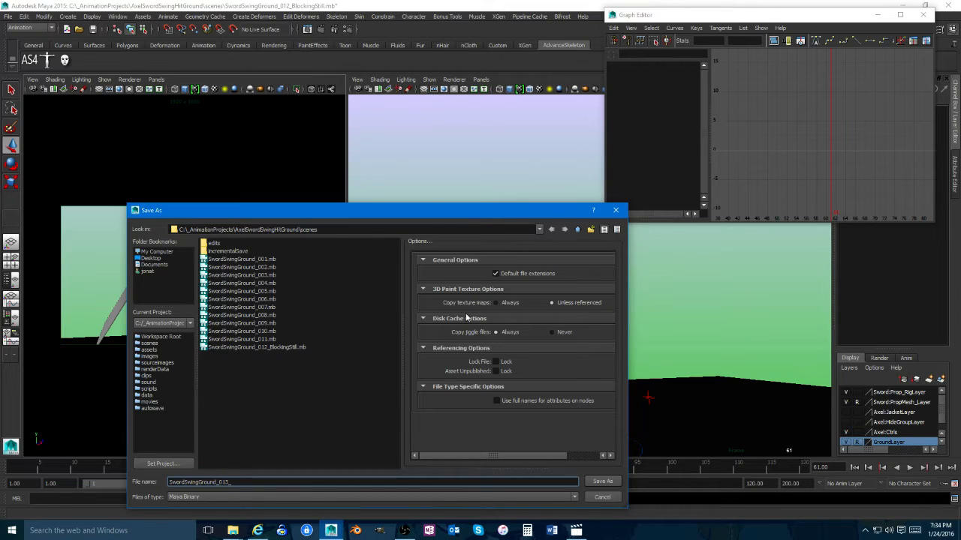
key(alt+Tab)
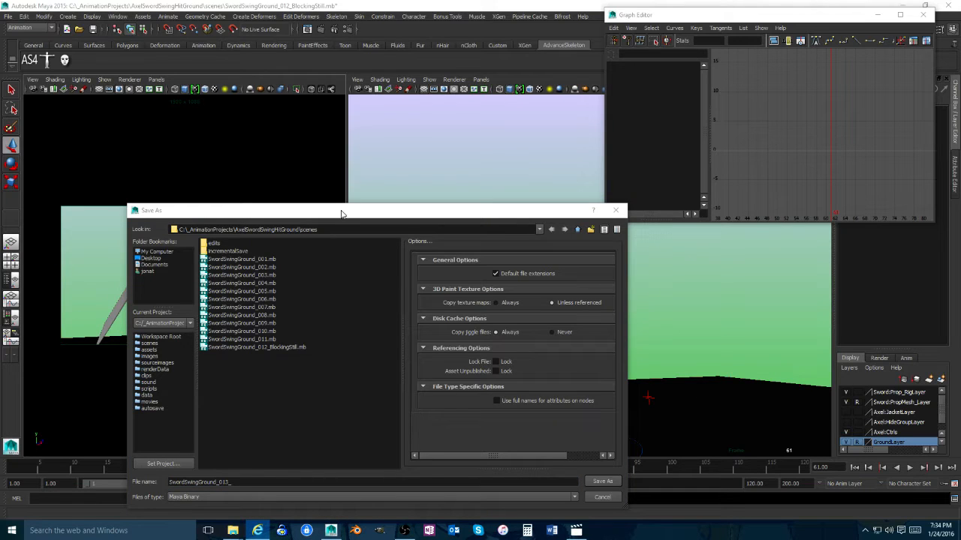
click(250, 482)
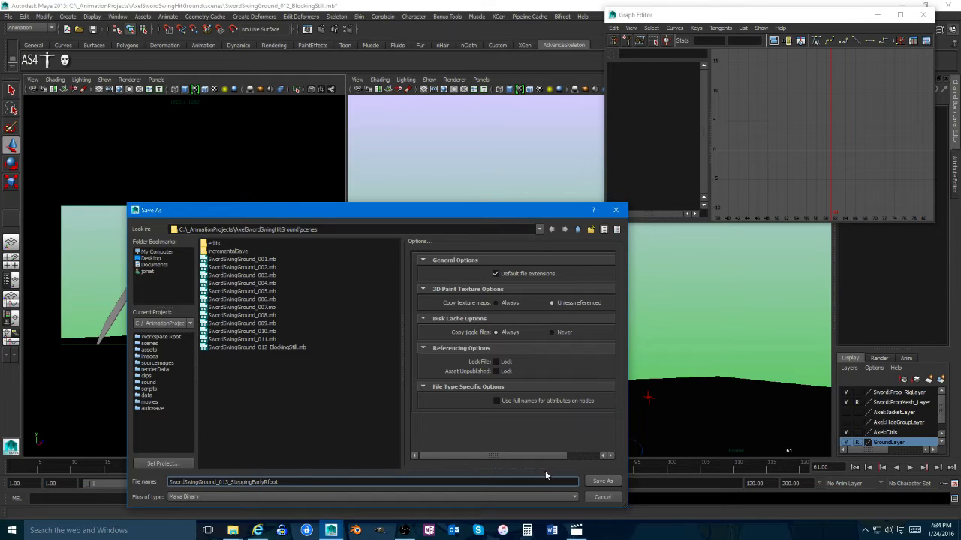
click(600, 482)
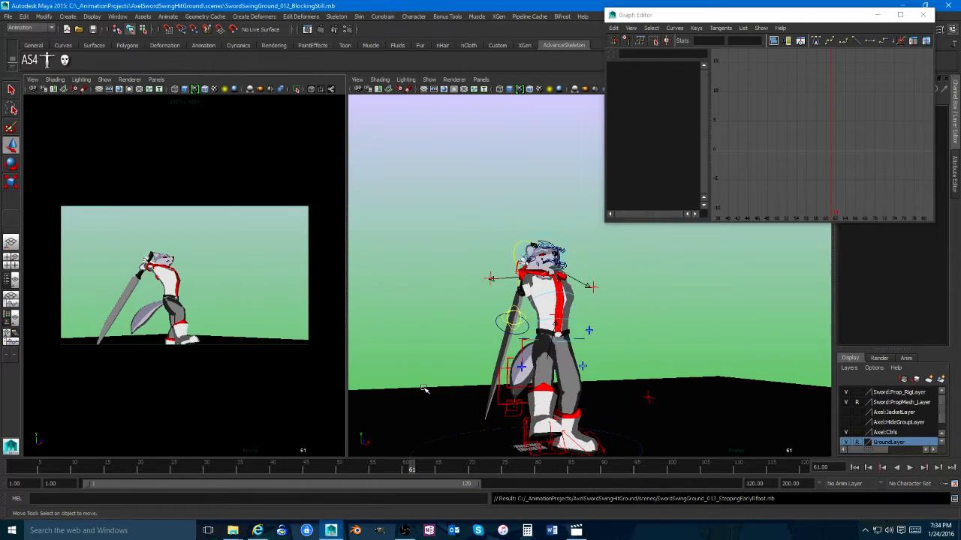
Step: Save the current scene
key(ctrl+s)
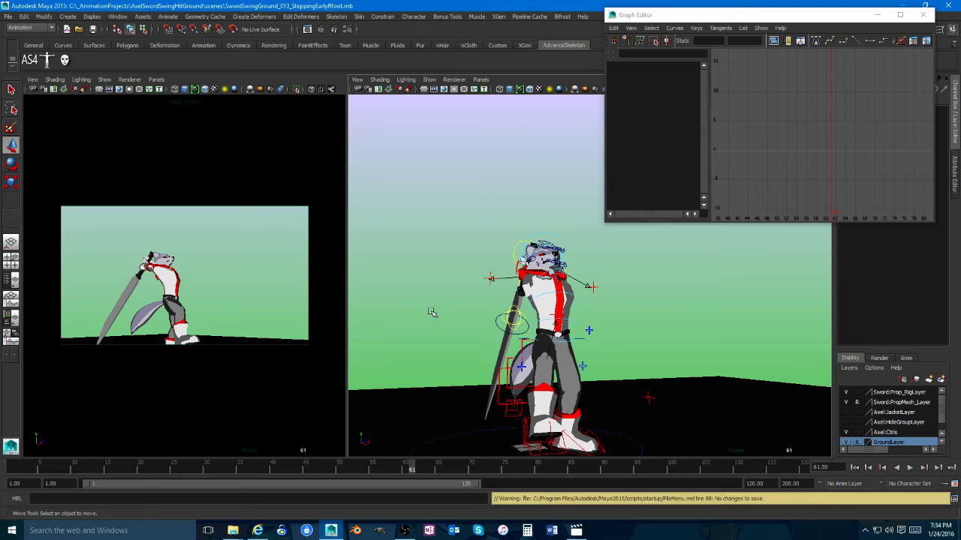
click(283, 258)
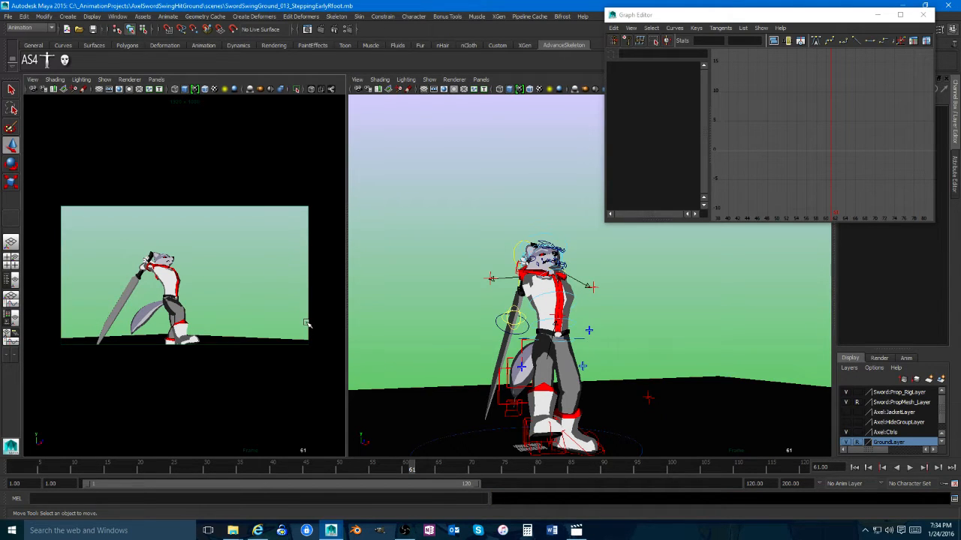
key(alt+Tab)
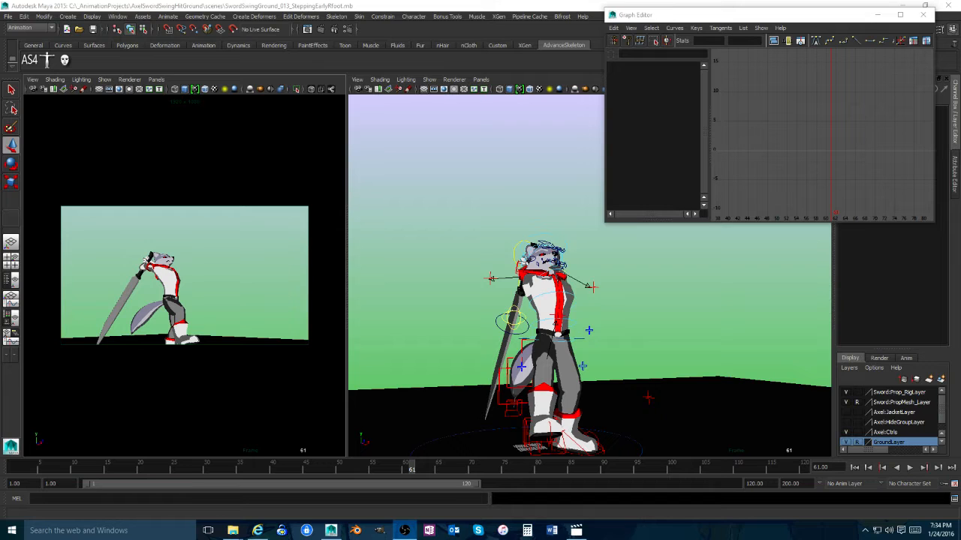
key(alt+Tab)
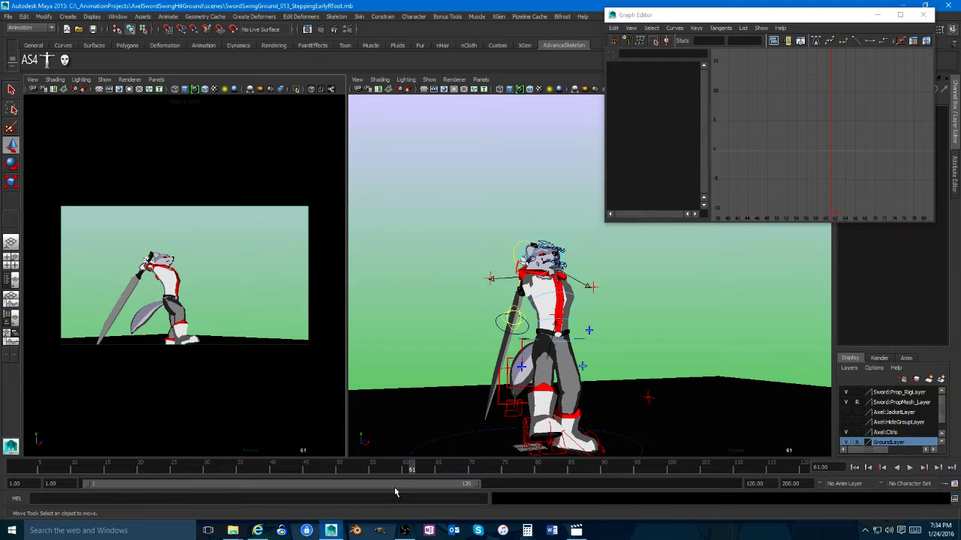
Step: Play back the sword swing and inspect the raised-sword pose at frame 73 from several viewing angles
key(alt+v)
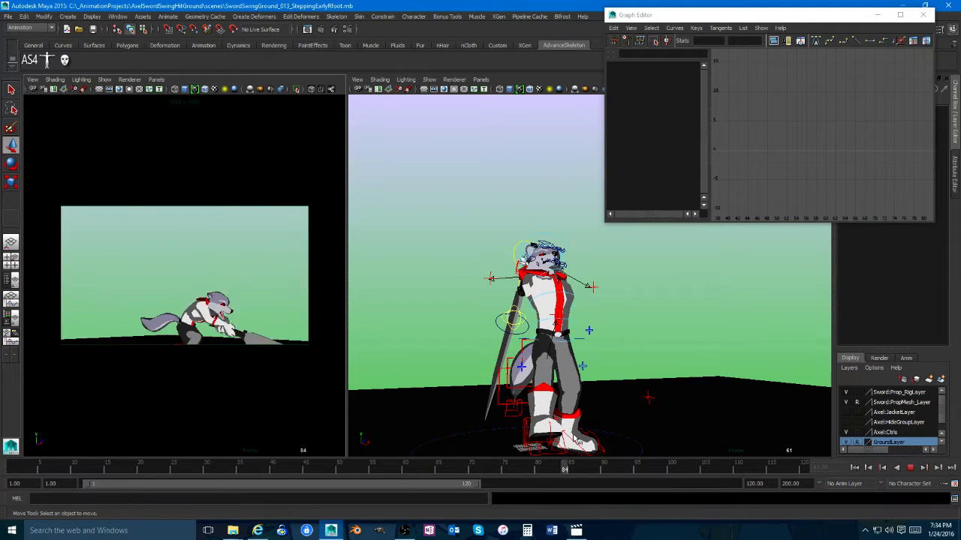
key(alt+v)
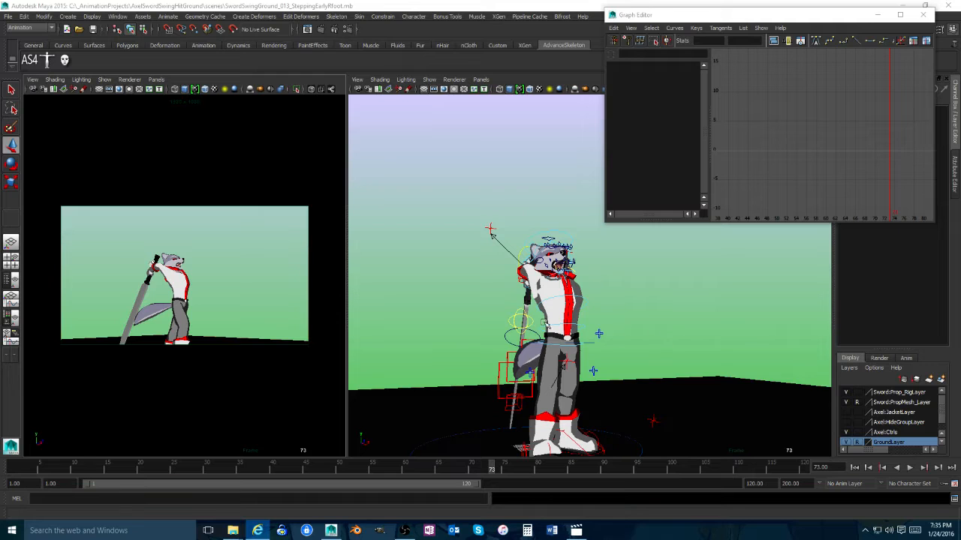
alt+drag(459, 292, 523, 296)
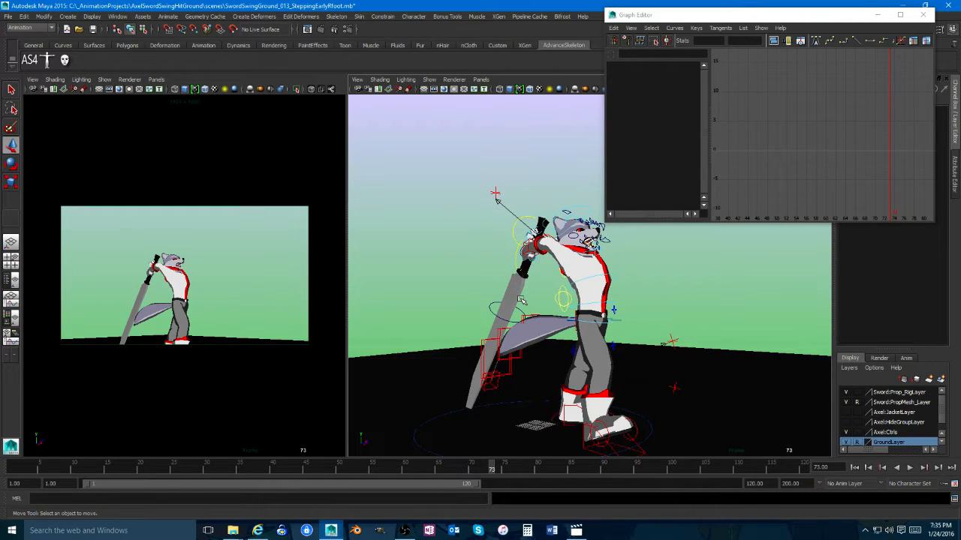
alt+drag(589, 306, 609, 342)
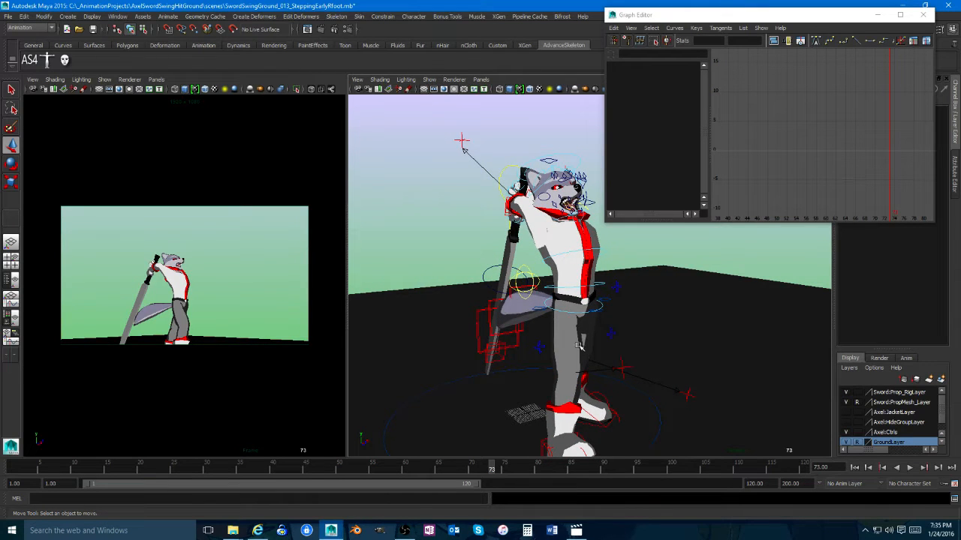
scroll(610, 319, down, 4)
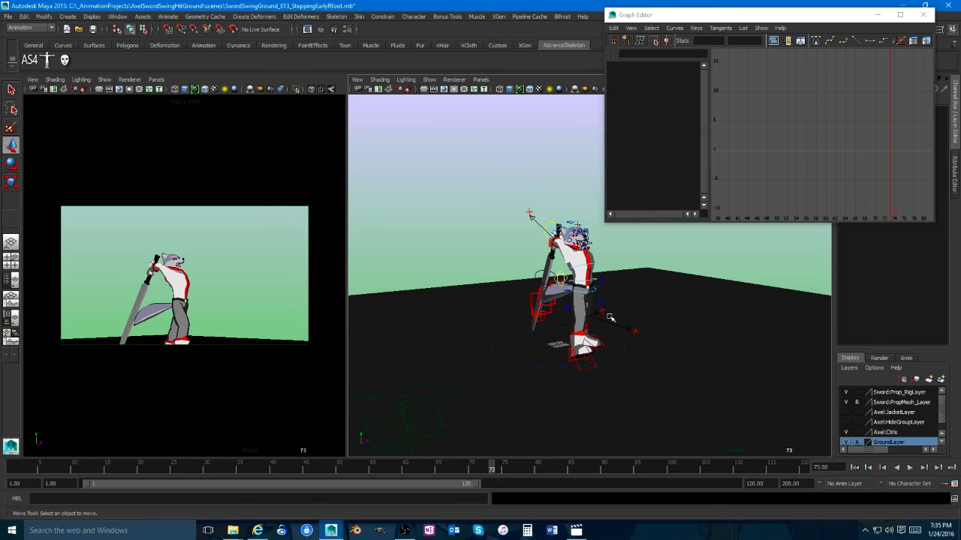
alt+drag(610, 318, 605, 296)
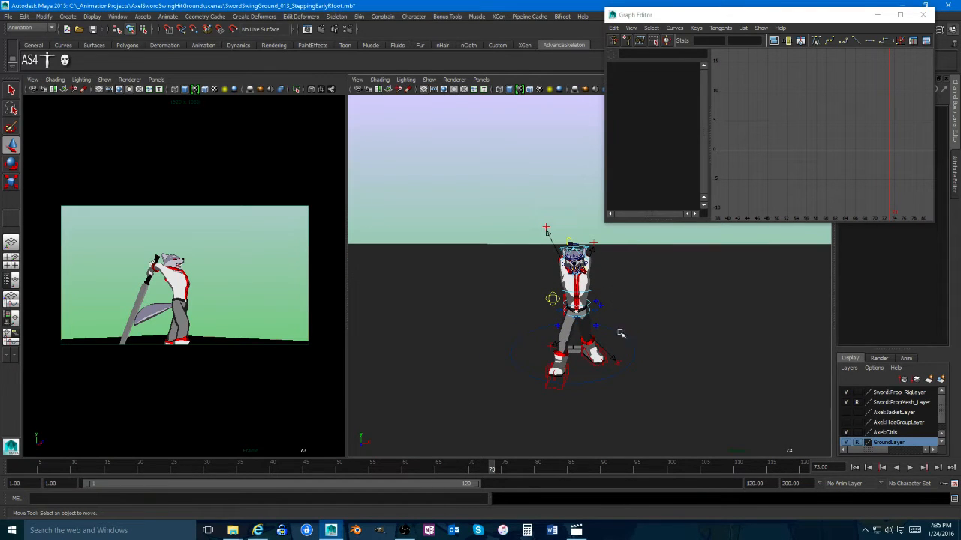
alt+drag(599, 250, 598, 236)
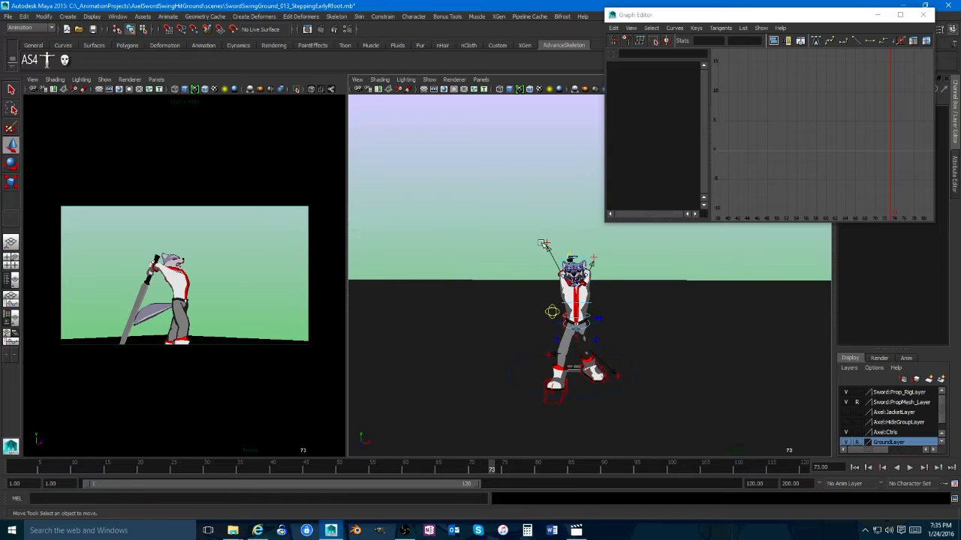
Step: Select all character and sword controls and set their keys from frame 1 to about frame 91 to linear tangents
drag(466, 196, 642, 459)
click(495, 235)
drag(690, 238, 502, 455)
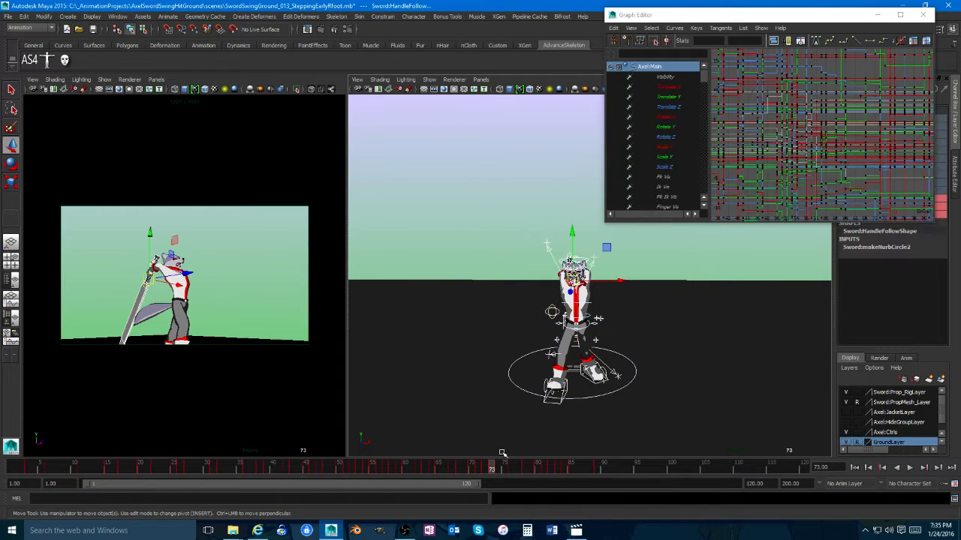
shift+drag(616, 469, 14, 467)
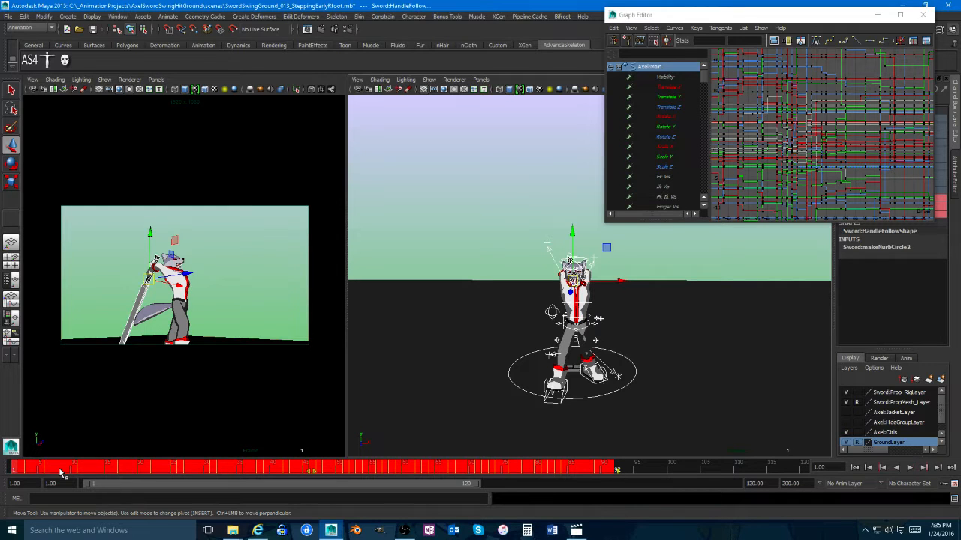
right_drag(62, 472, 171, 404)
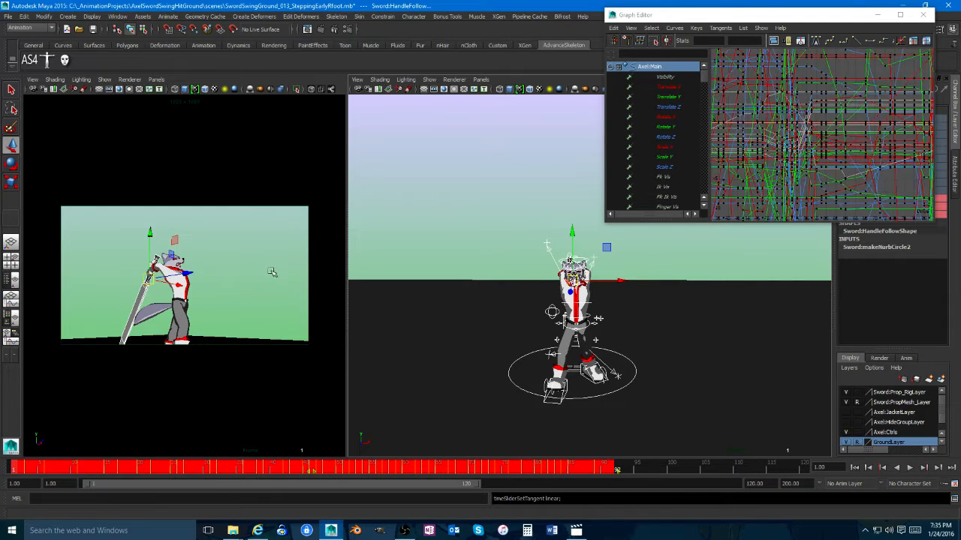
click(260, 270)
Step: Review the linear motion of the sword swing in the enlarged camera view, and scrub back to frame 35
drag(103, 472, 47, 472)
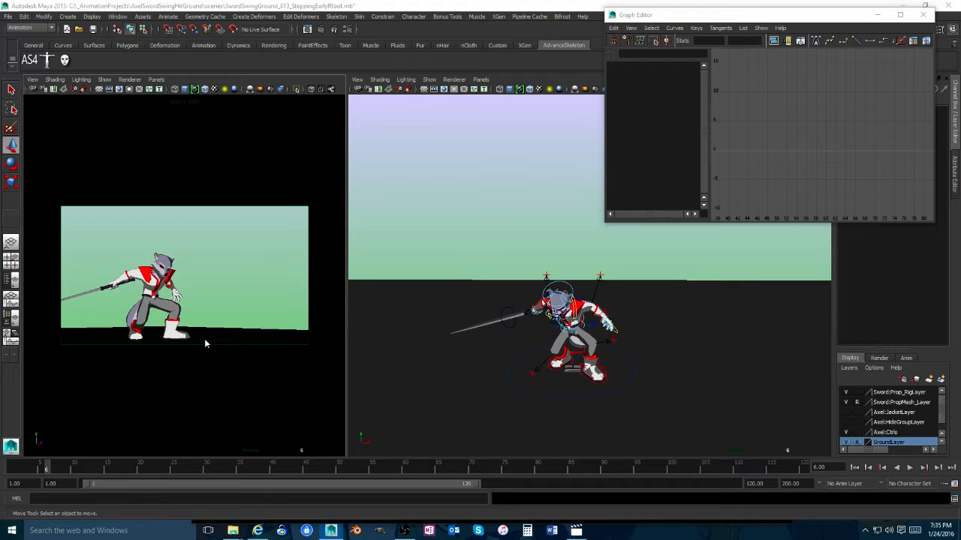
key(space)
click(910, 468)
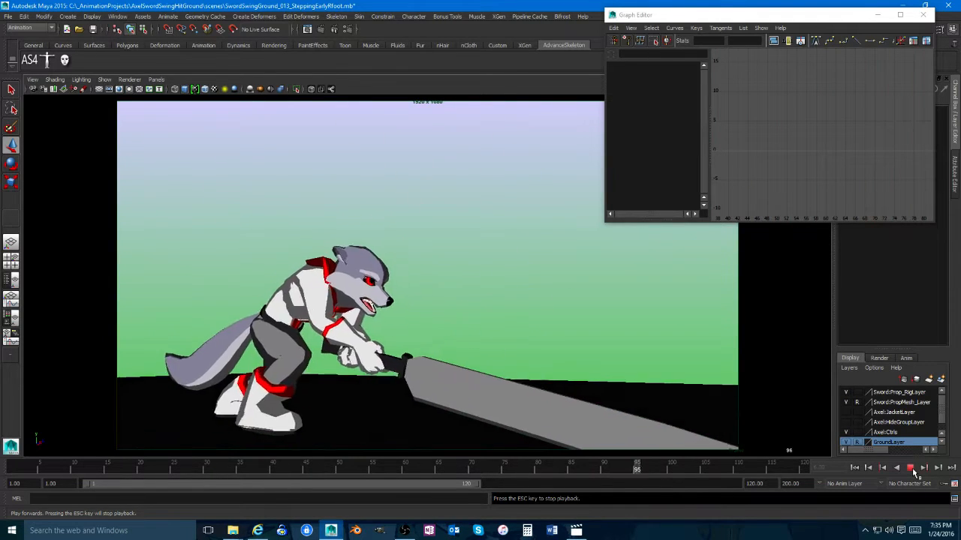
drag(418, 467, 303, 470)
Step: Switch to Movies & TV, replay the SwordSwingGround_007_Blocking video to study the original swing timing, and close it
click(577, 530)
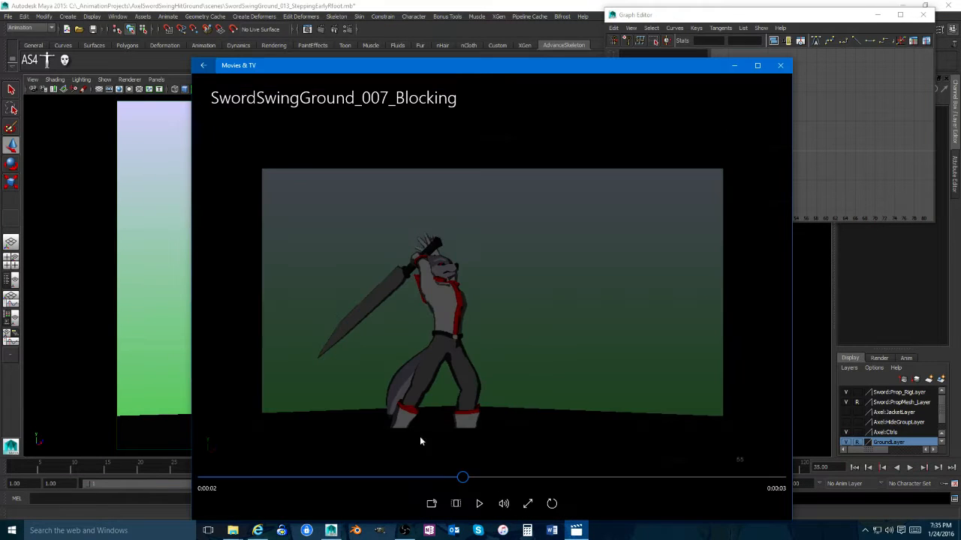
click(503, 504)
click(479, 504)
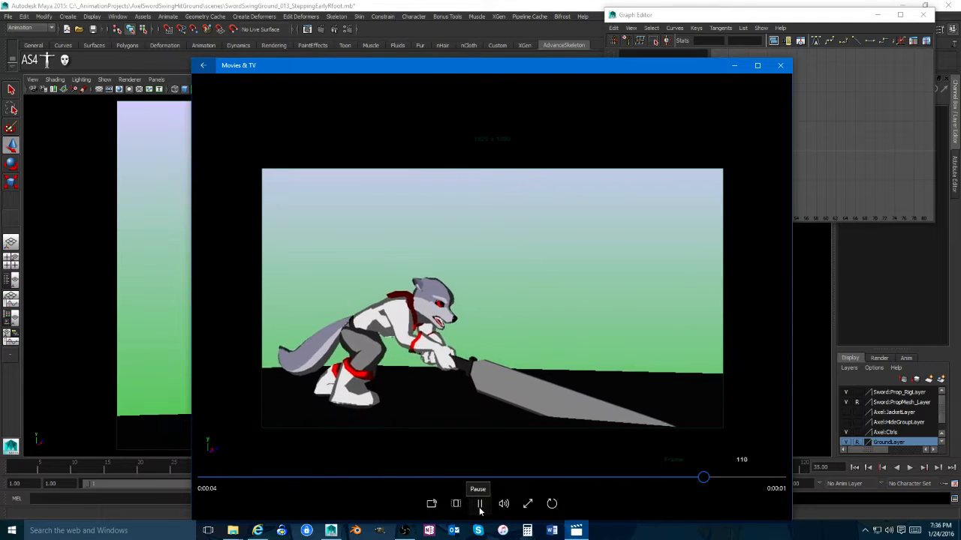
drag(492, 478, 425, 481)
click(479, 504)
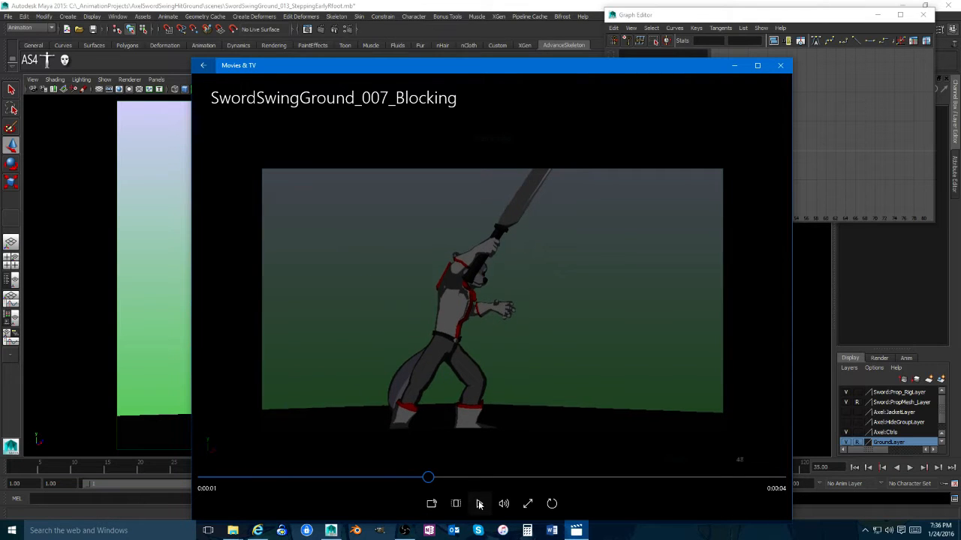
click(479, 504)
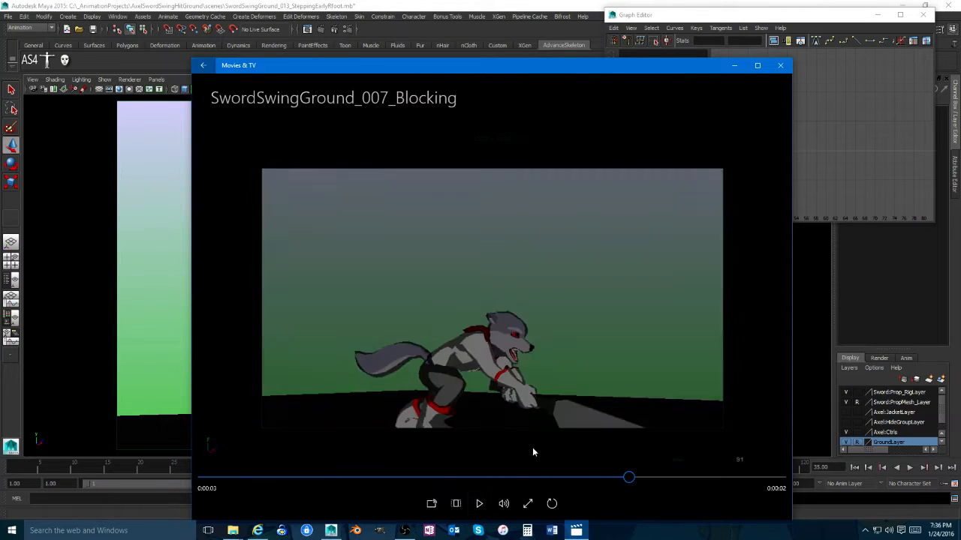
drag(628, 476, 479, 477)
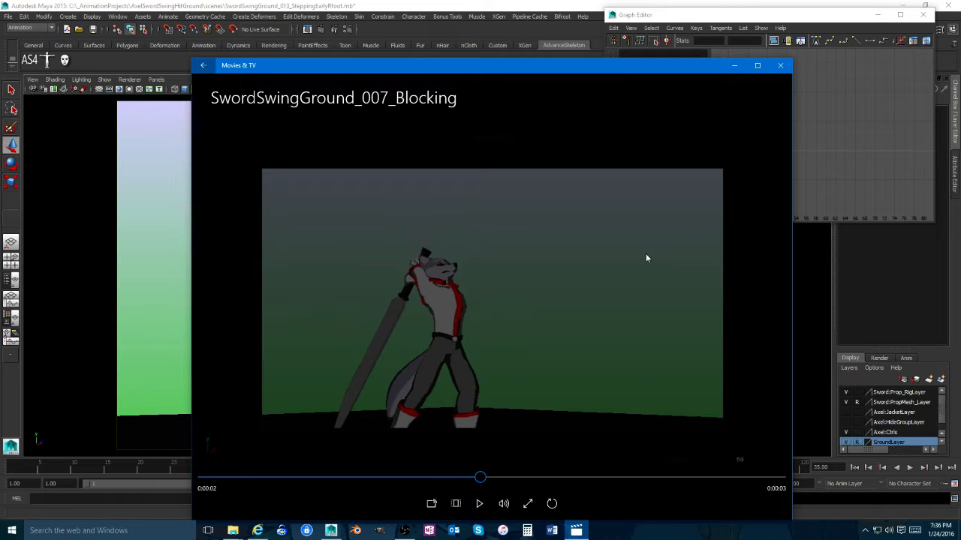
drag(623, 65, 637, 39)
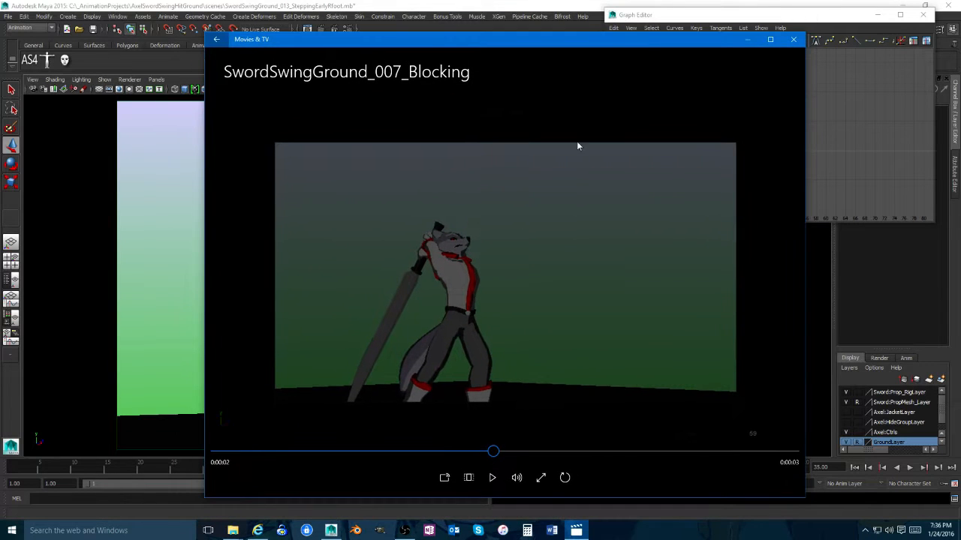
click(496, 481)
click(495, 480)
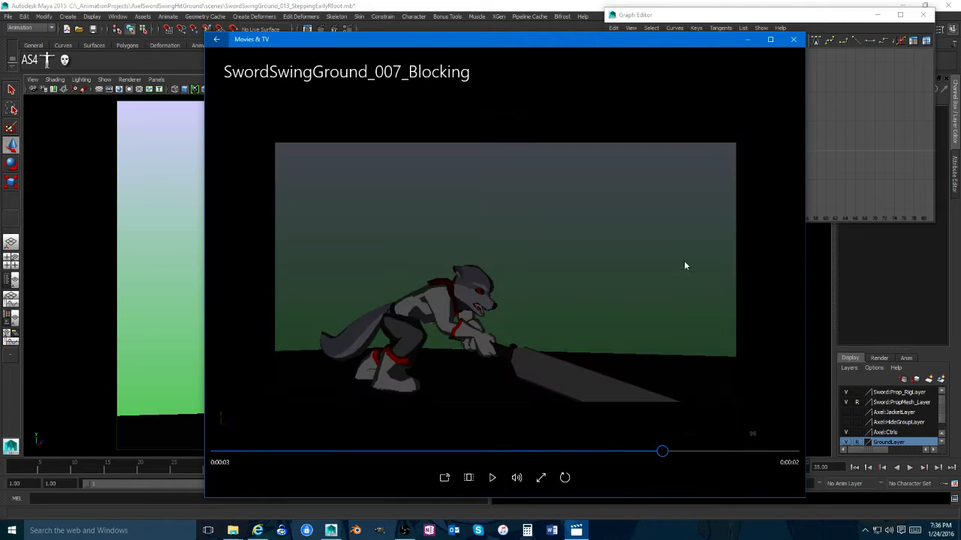
click(793, 40)
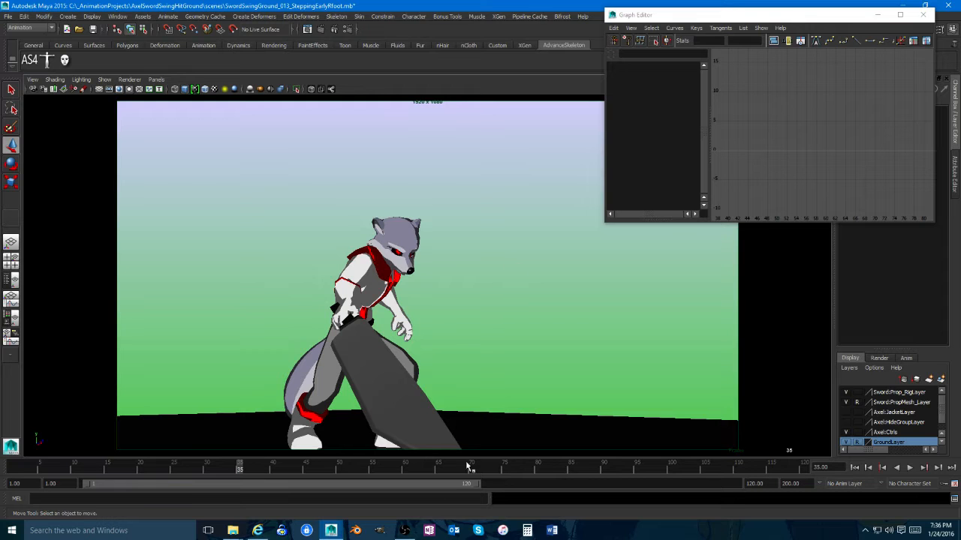
Step: Replay the linear sword swing in Maya's camera view and examine the overhead windup at frame 69
key(alt+v)
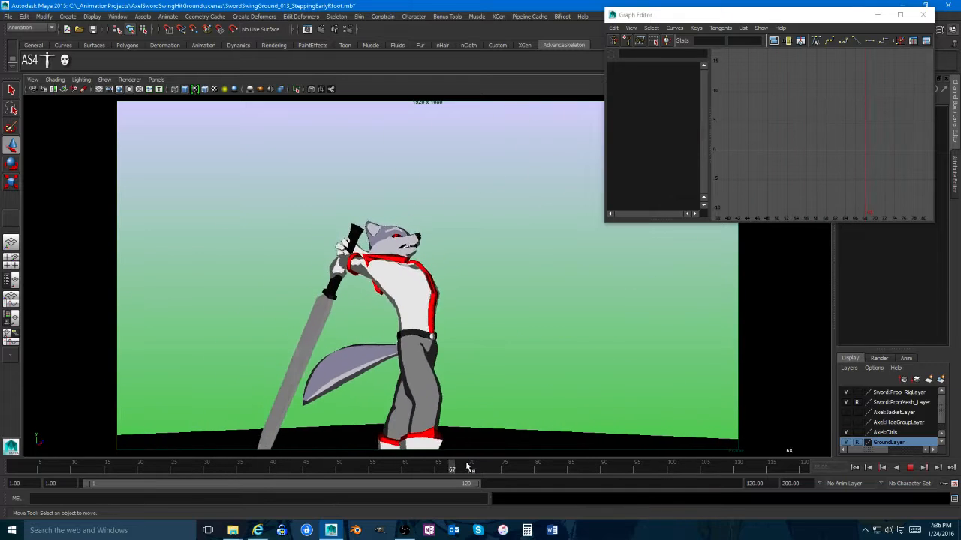
key(alt+v)
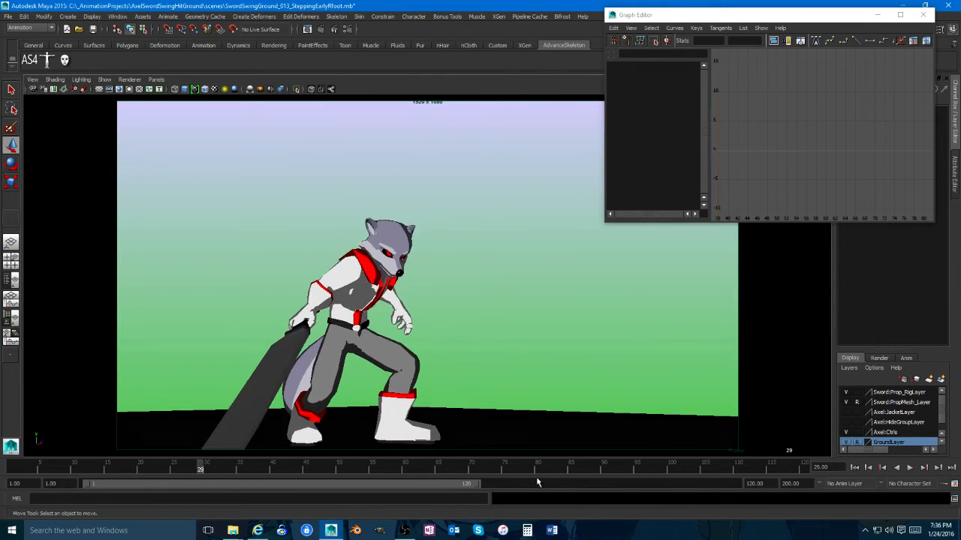
click(909, 467)
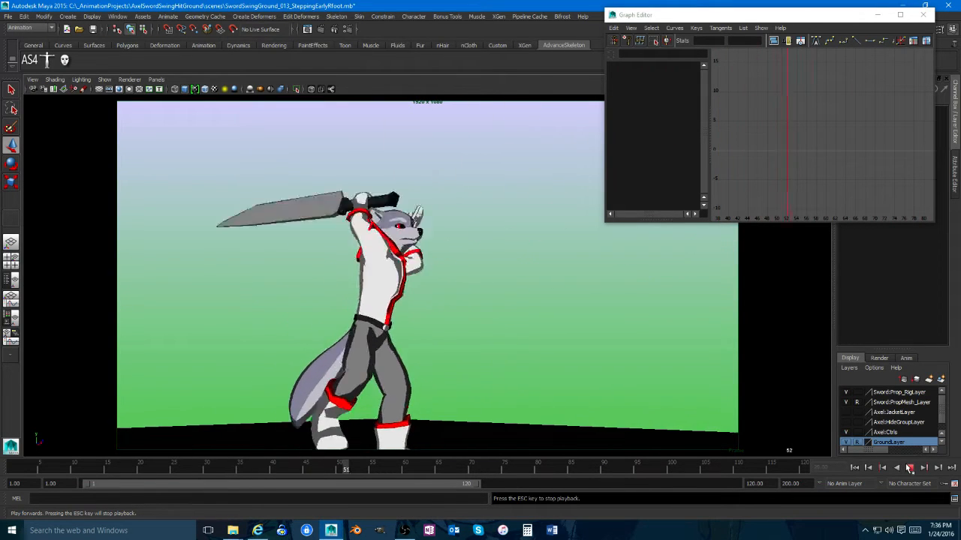
key(Escape)
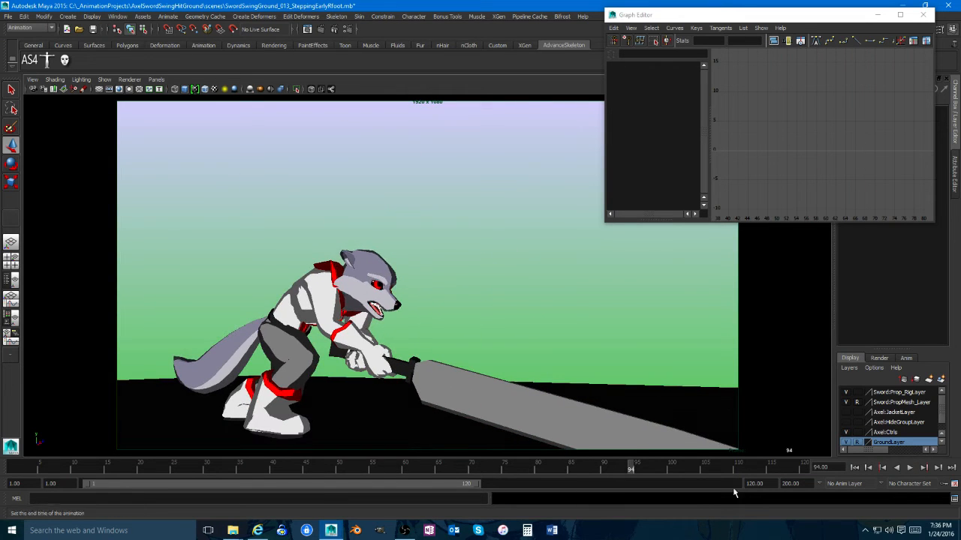
mouse_move(452, 467)
mouse_down()
mouse_move(277, 456)
mouse_move(440, 452)
mouse_move(493, 455)
mouse_move(476, 463)
mouse_move(524, 458)
mouse_move(492, 468)
mouse_move(562, 466)
mouse_move(465, 468)
mouse_up()
Step: Restore the side-by-side views and, at frame 73, move the right arm IK control toward the head to bend the elbow in the windup pose
key(space)
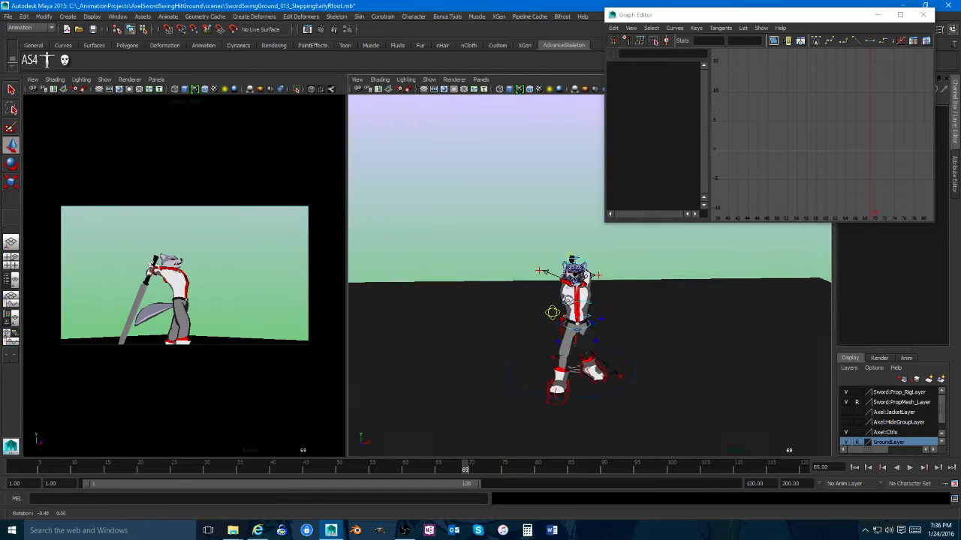
alt+drag(608, 290, 553, 271)
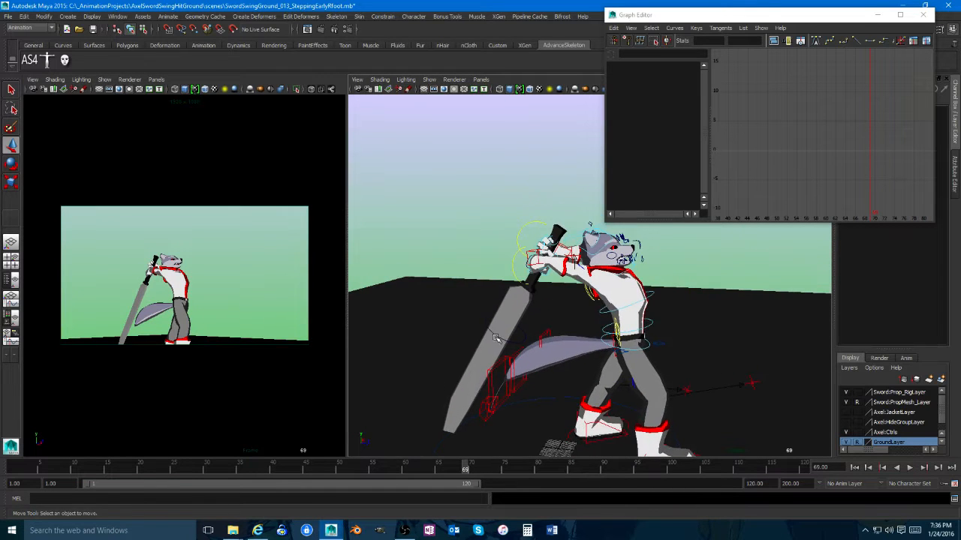
alt+right_drag(553, 270, 609, 368)
mouse_move(609, 368)
alt+mouse_down()
mouse_move(621, 371)
mouse_move(612, 372)
alt+mouse_up()
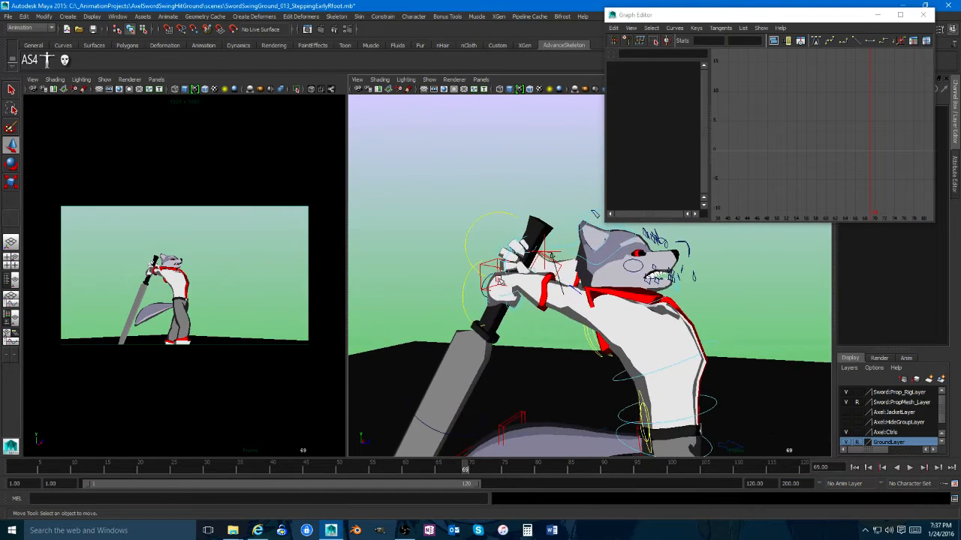
click(496, 261)
mouse_move(458, 472)
mouse_down()
mouse_move(336, 456)
mouse_move(518, 468)
mouse_move(495, 467)
mouse_move(505, 466)
mouse_up()
right_click(488, 468)
click(511, 373)
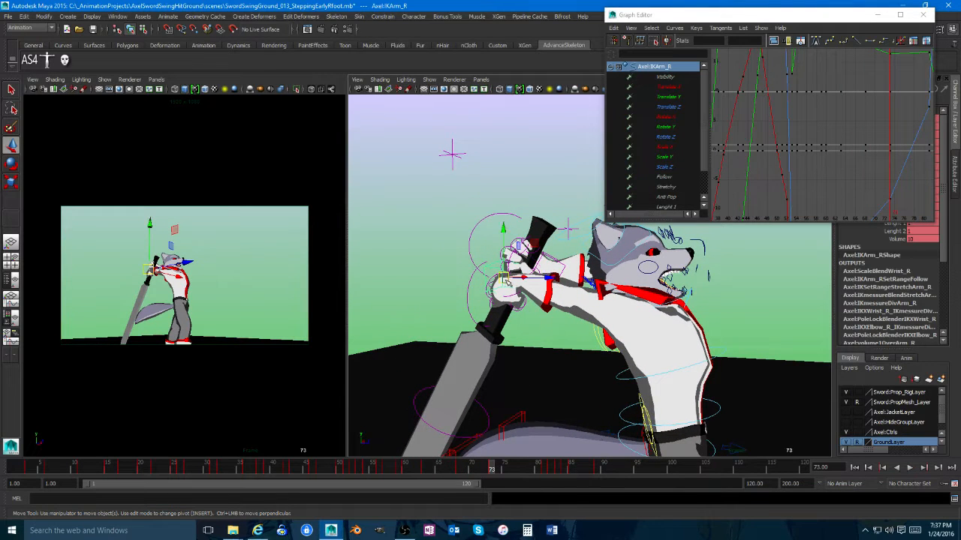
drag(505, 279, 586, 301)
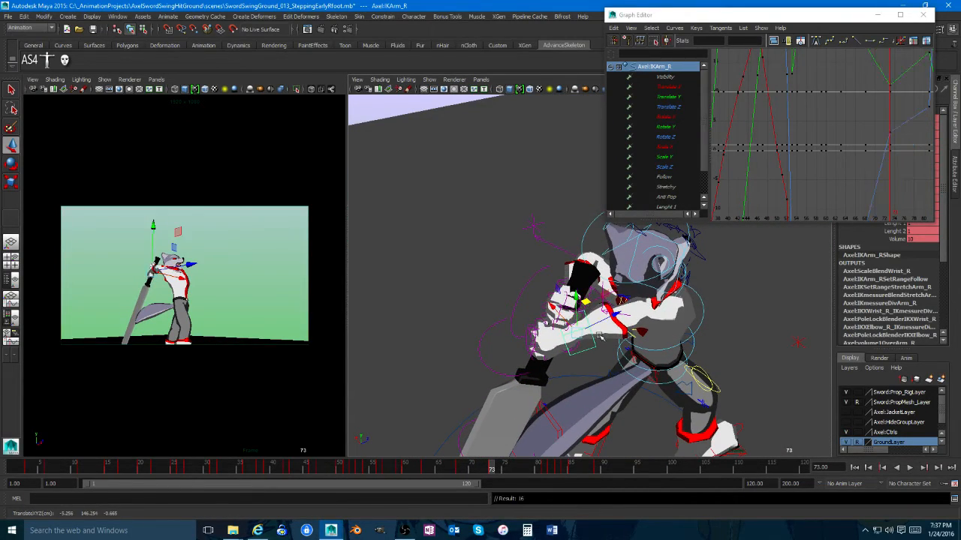
alt+drag(598, 334, 676, 321)
drag(599, 282, 597, 280)
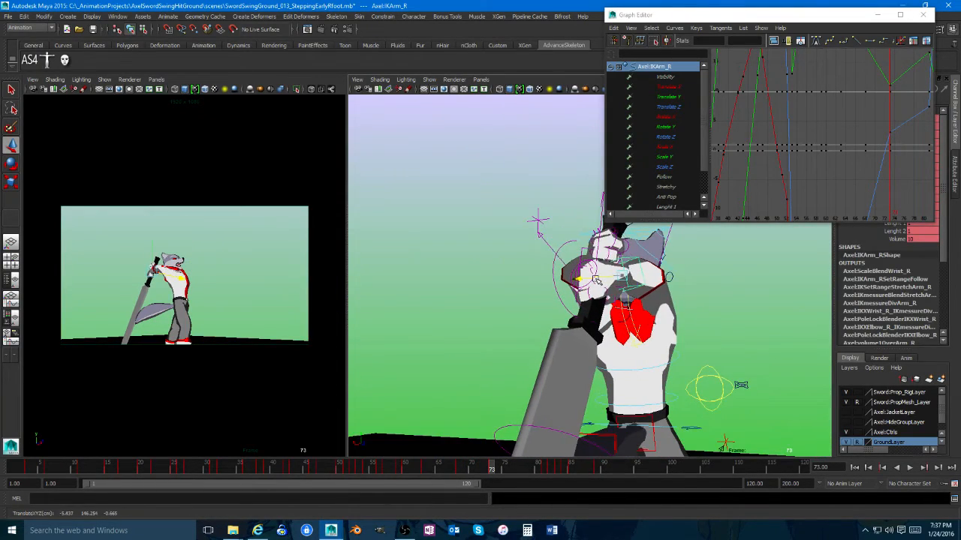
alt+drag(644, 369, 536, 373)
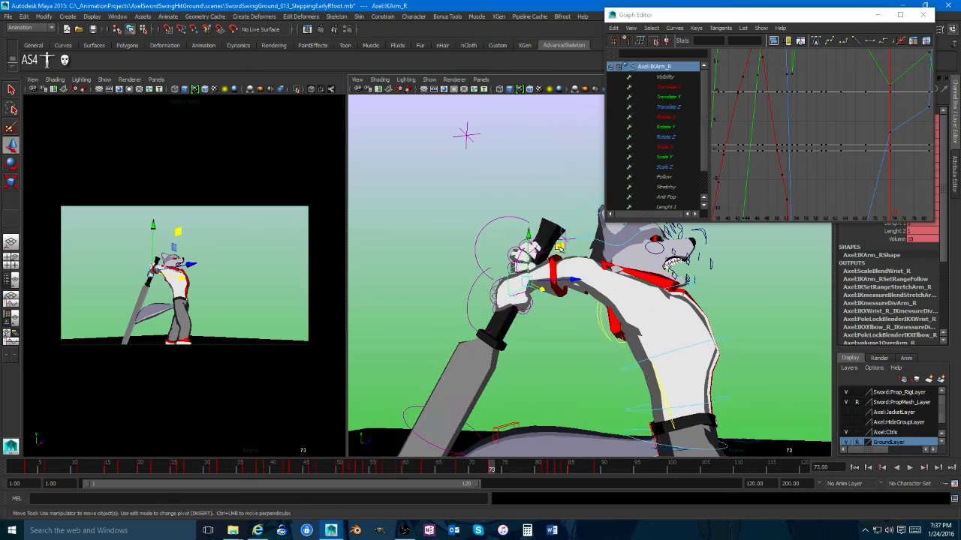
Step: Try pulling the right arm IK control far behind the character with Stretchy set to 10, and undo the test
drag(559, 247, 483, 235)
key(ctrl+z)
alt+middle_drag(502, 210, 510, 270)
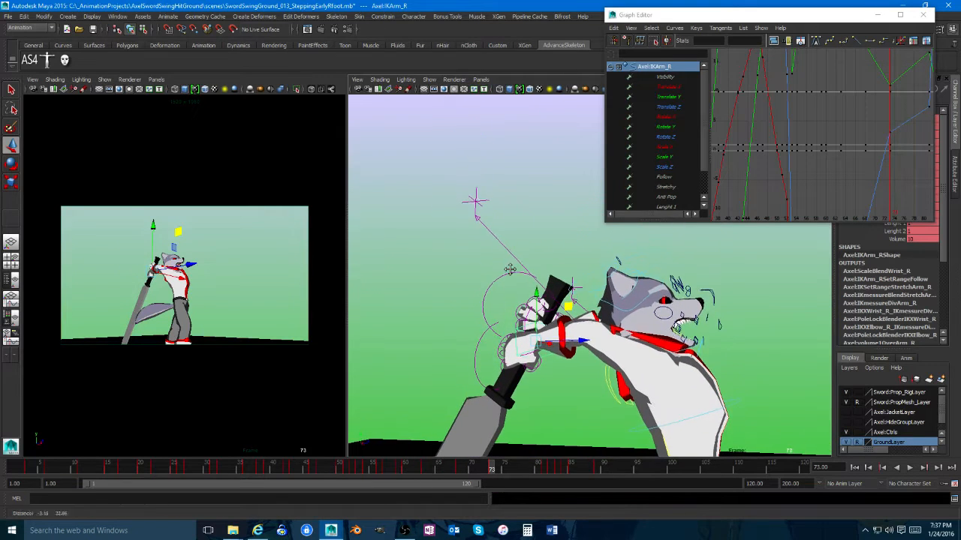
drag(821, 16, 724, 15)
drag(569, 305, 426, 308)
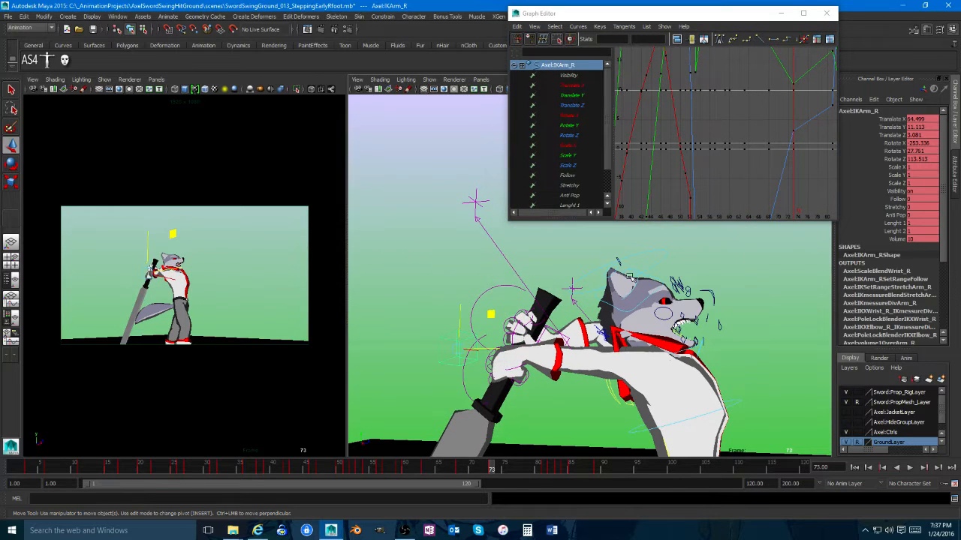
click(898, 208)
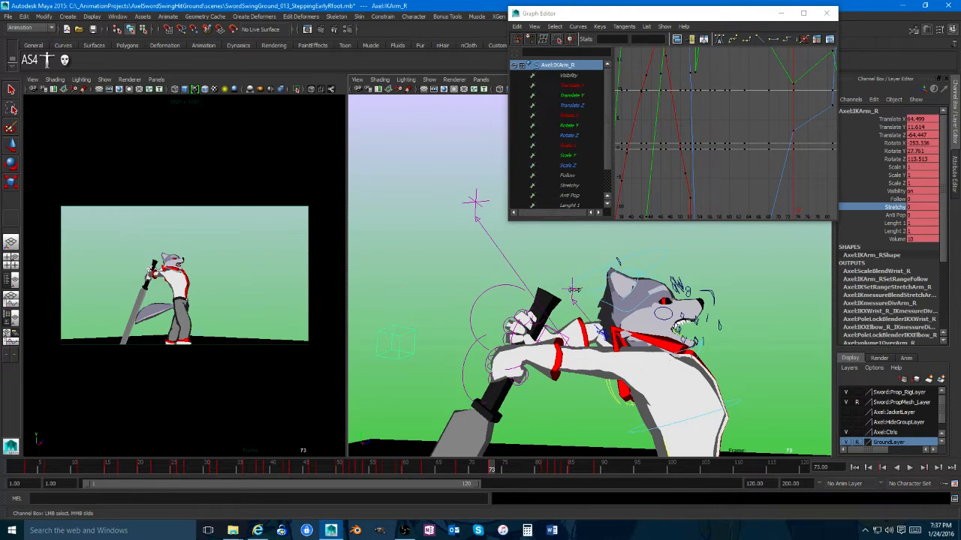
middle_drag(559, 287, 633, 284)
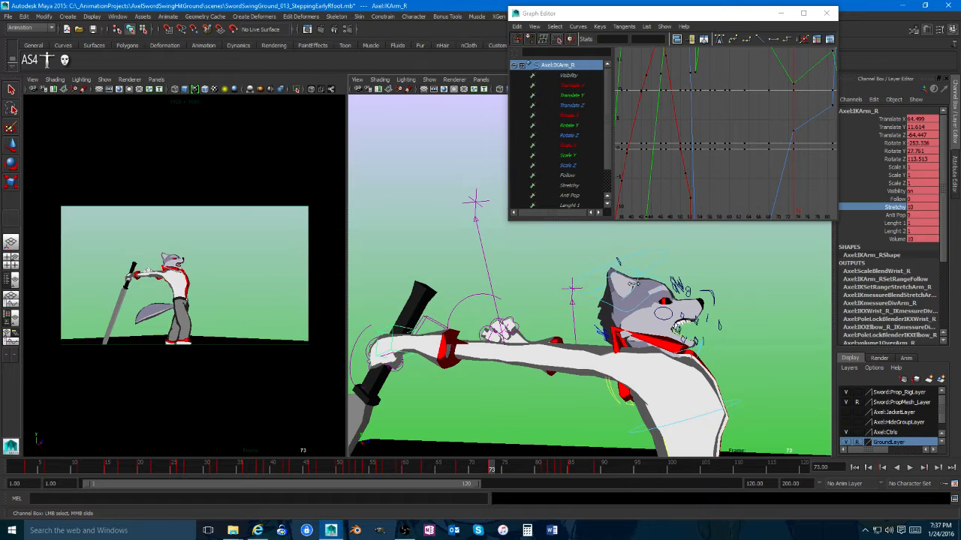
key(ctrl+z)
alt+drag(624, 309, 552, 328)
drag(501, 468, 492, 470)
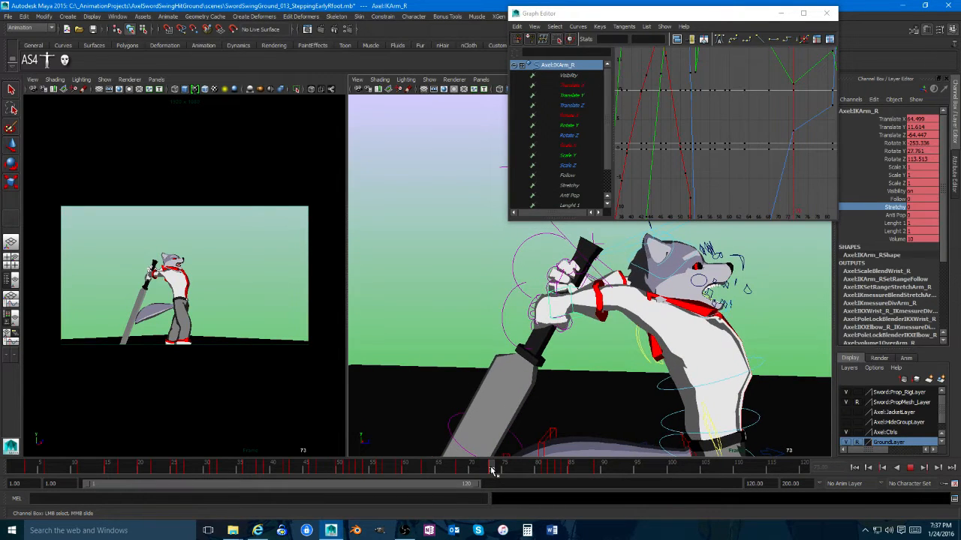
alt+middle_drag(532, 308, 538, 332)
key(w)
alt+drag(555, 330, 541, 332)
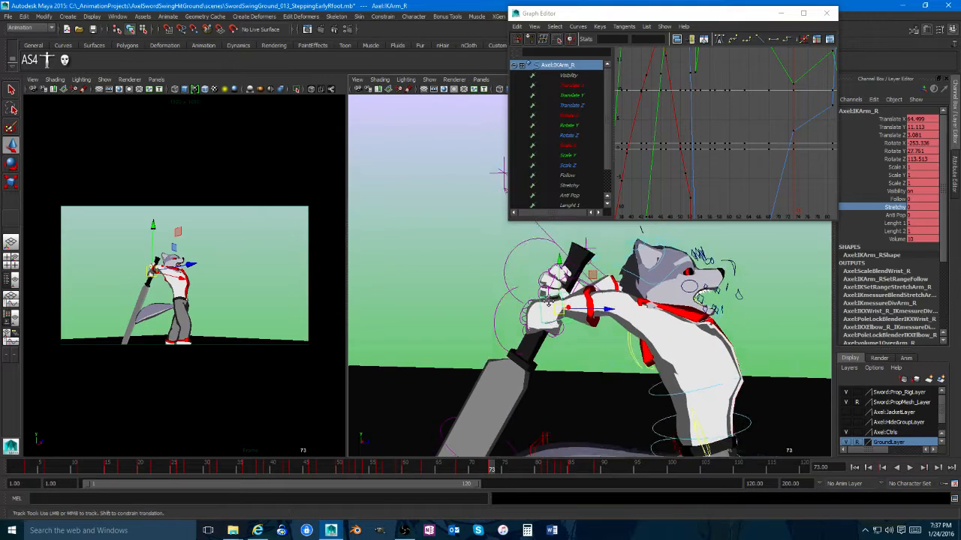
Step: Nudge the right arm IK control slightly down and back at frame 73
alt+middle_drag(561, 334, 559, 302)
alt+right_drag(563, 302, 544, 302)
alt+drag(545, 302, 539, 314)
alt+right_drag(538, 314, 562, 307)
alt+drag(561, 306, 554, 278)
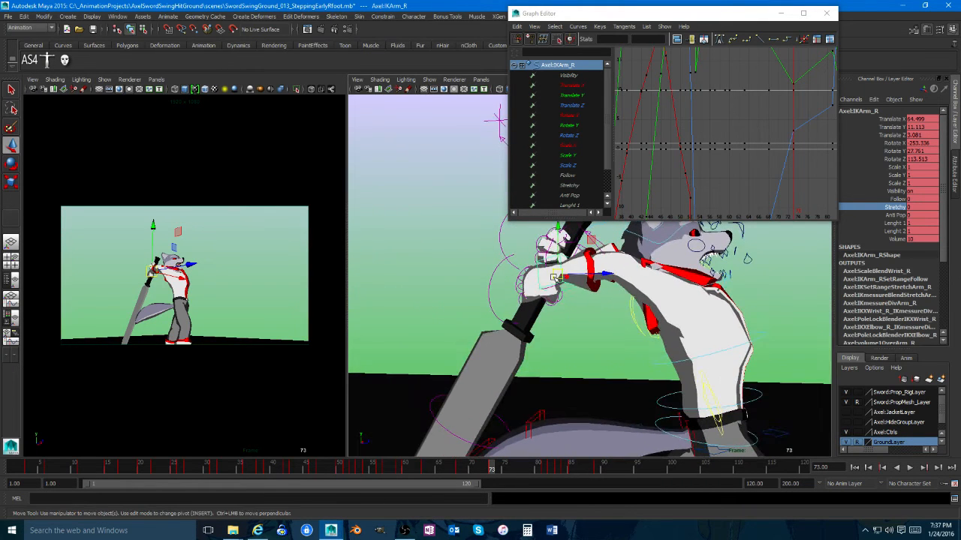
alt+middle_drag(544, 291, 547, 324)
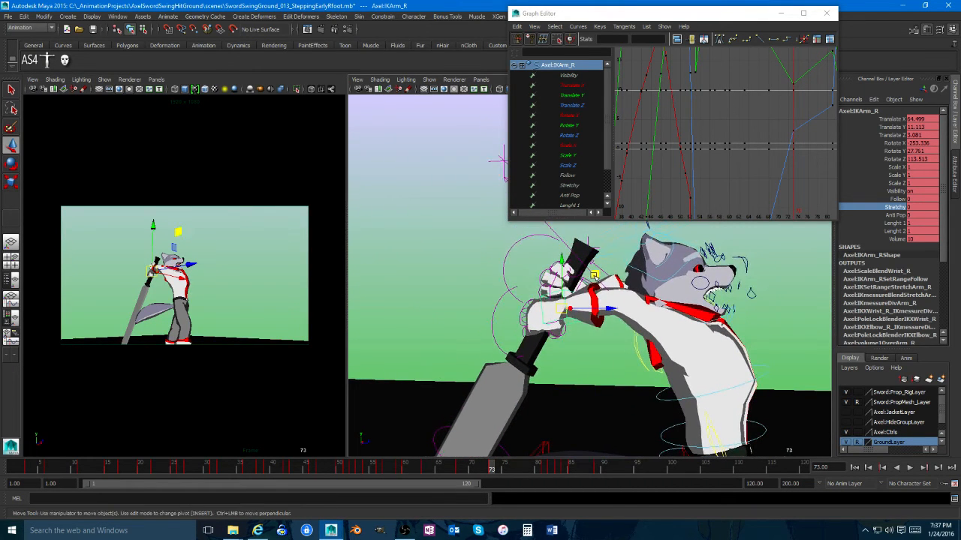
drag(561, 308, 589, 246)
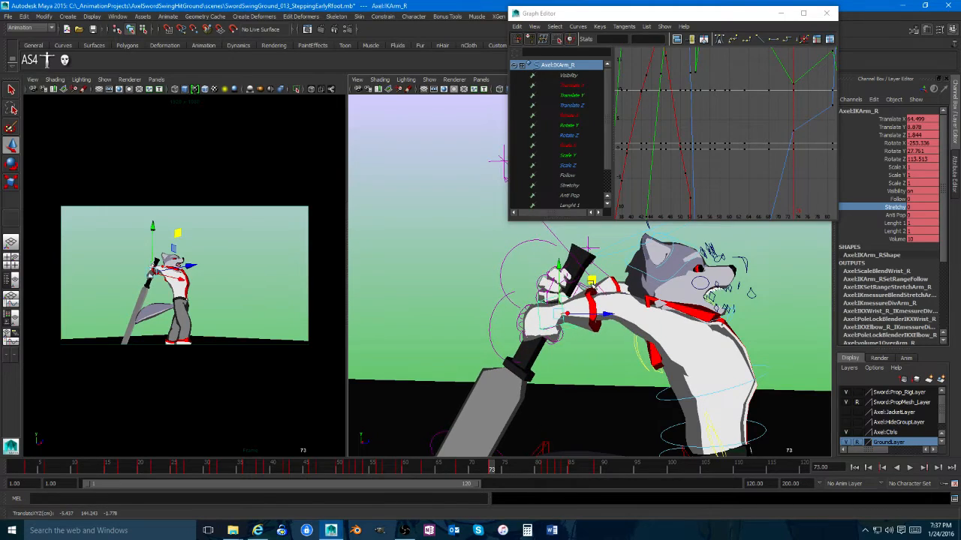
mouse_move(516, 388)
alt+mouse_down()
mouse_move(616, 379)
mouse_move(490, 378)
mouse_move(415, 390)
mouse_move(505, 381)
alt+mouse_up()
Step: At frame 68, move the right arm IK control to about Translate Y 3.952 and Z 0.044, and scrub through the neighbouring frames
drag(488, 469, 457, 467)
alt+drag(508, 353, 550, 299)
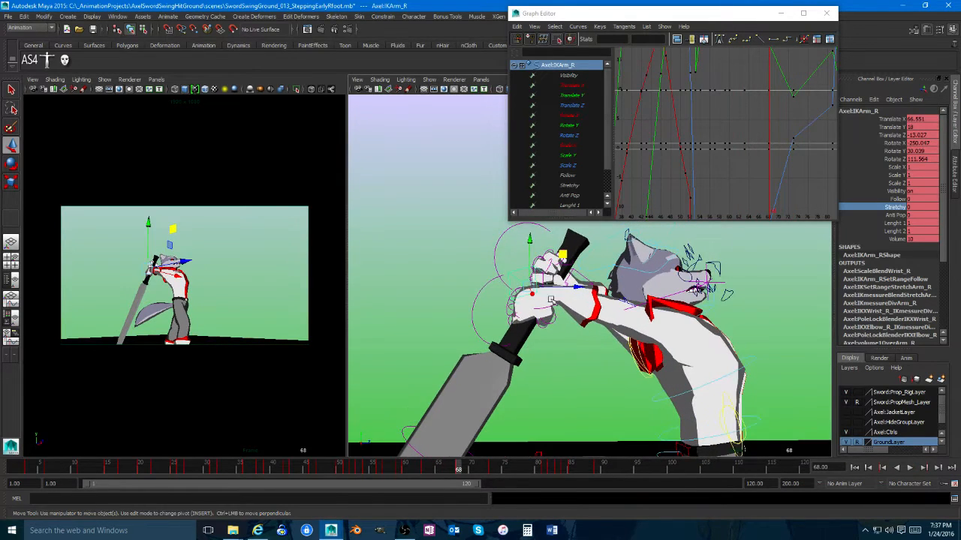
drag(562, 252, 562, 259)
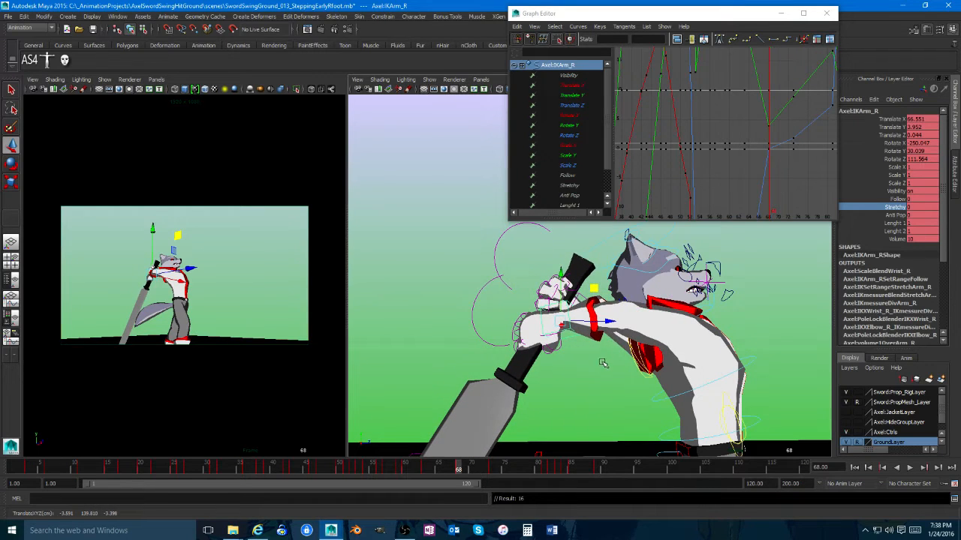
alt+drag(603, 363, 572, 382)
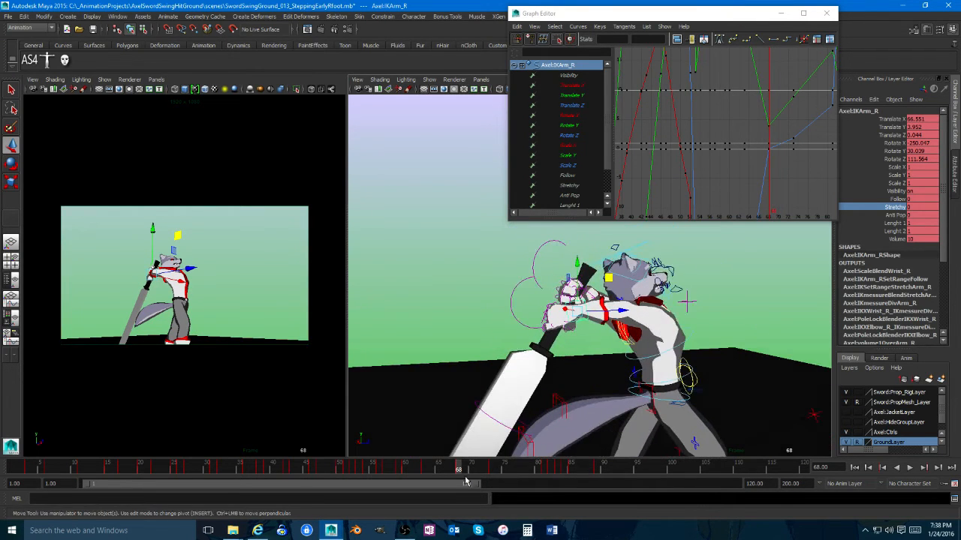
key(alt+v)
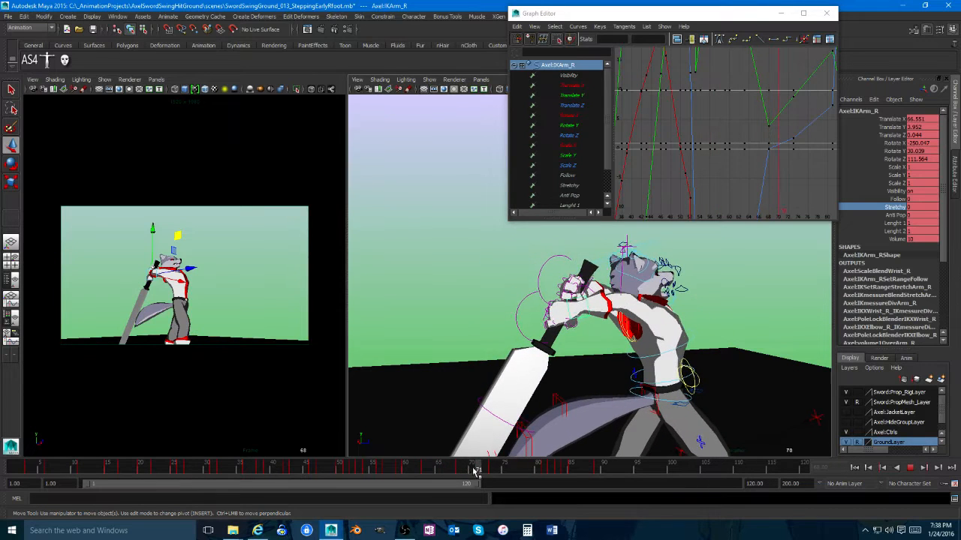
drag(474, 471, 465, 471)
alt+drag(590, 390, 660, 282)
click(457, 467)
Step: At frame 63, move the right arm IK control inward to about Translate X 65.396, Y 13.129 and Z -7.236
drag(459, 470, 427, 470)
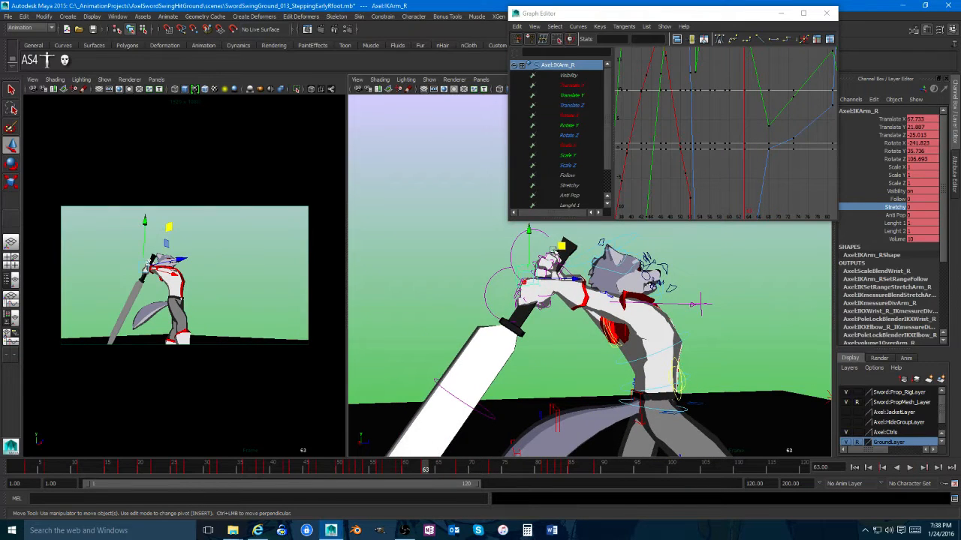
drag(585, 254, 671, 279)
drag(605, 301, 604, 299)
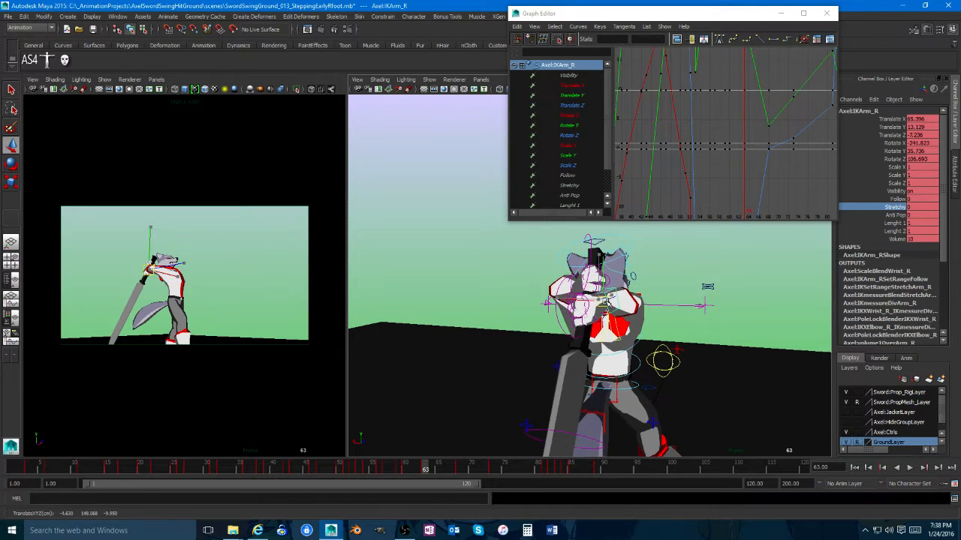
Step: At frame 58, raise the right arm IK control's neighbouring Translate Z keys by about 18.3 in the Graph Editor
alt+drag(688, 320, 392, 470)
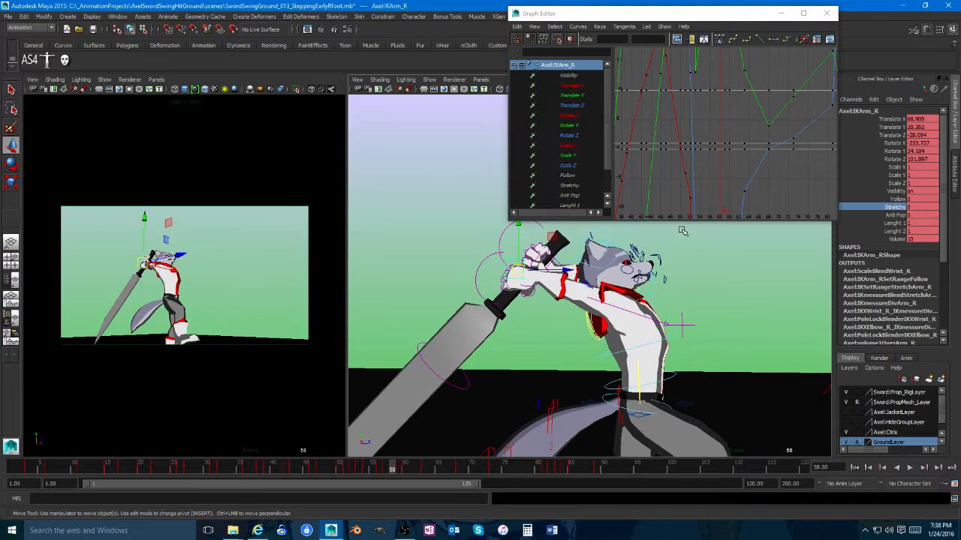
alt+drag(635, 381, 525, 339)
scroll(679, 155, down, 3)
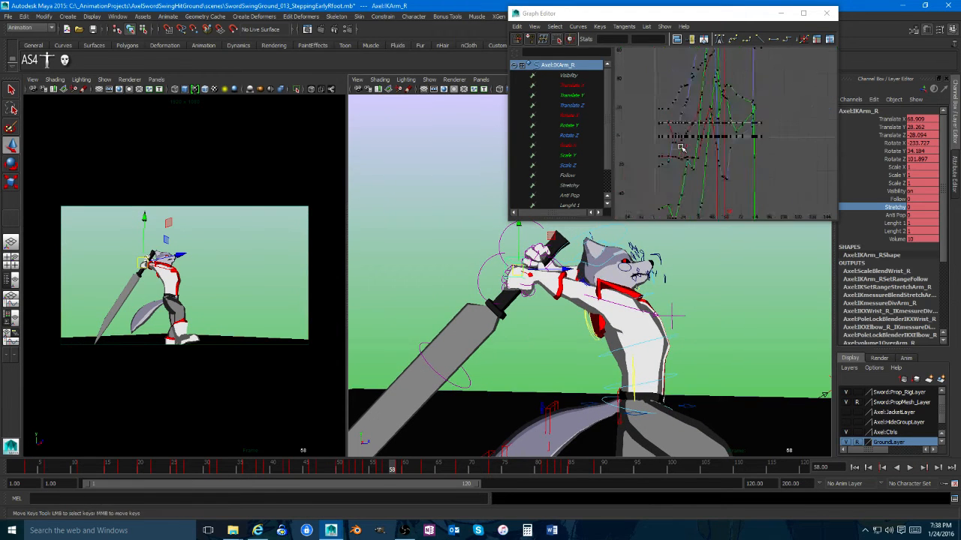
click(571, 105)
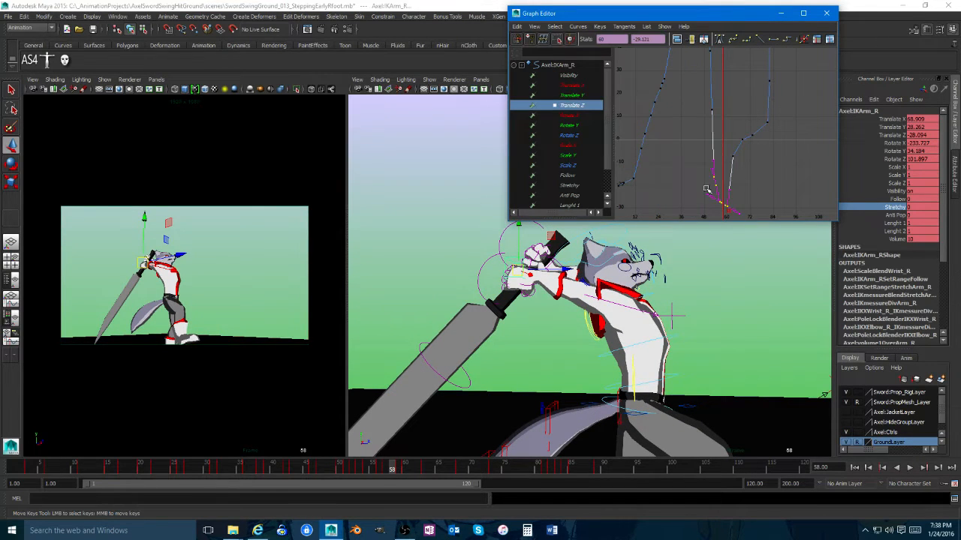
middle_drag(761, 195, 767, 155)
scroll(730, 137, up, 3)
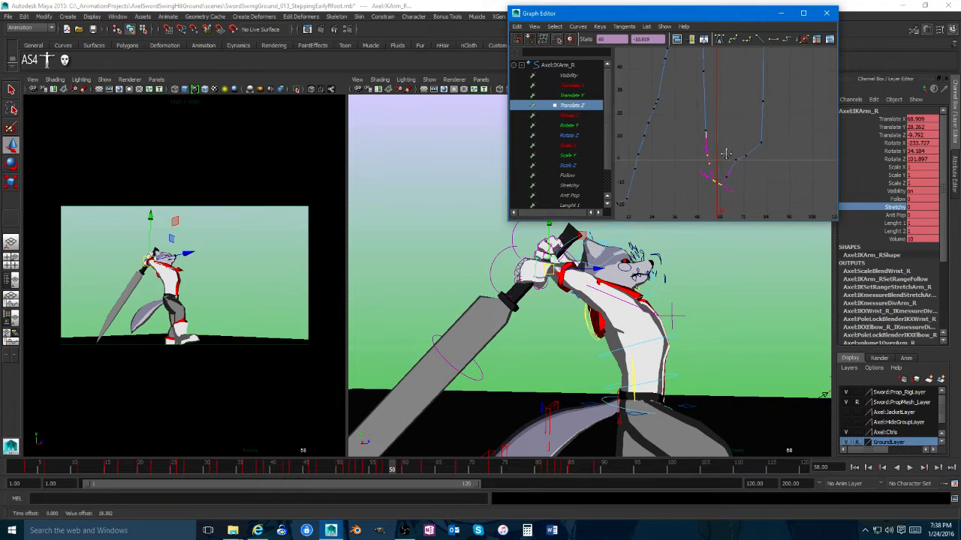
mouse_move(725, 126)
alt+middle_down()
mouse_move(714, 156)
mouse_move(719, 118)
alt+middle_up()
scroll(720, 117, down, 2)
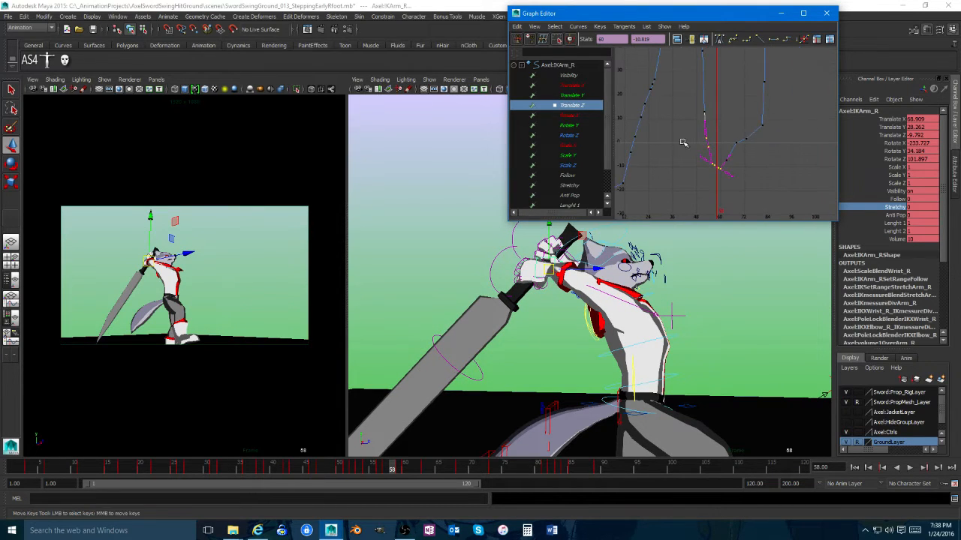
Step: Lower the right arm IK control's Translate Y keys around the curve's peak by about 4 units
click(578, 96)
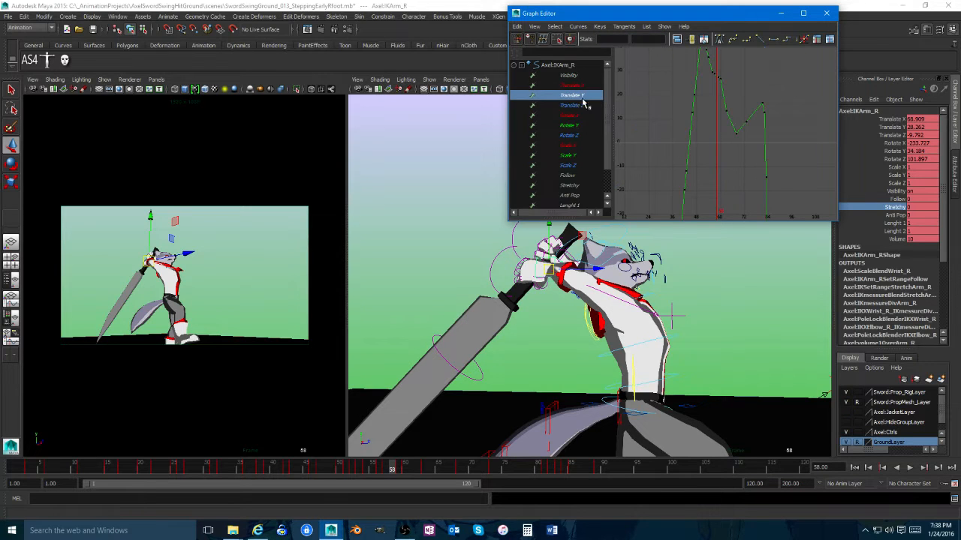
alt+middle_drag(728, 70, 733, 73)
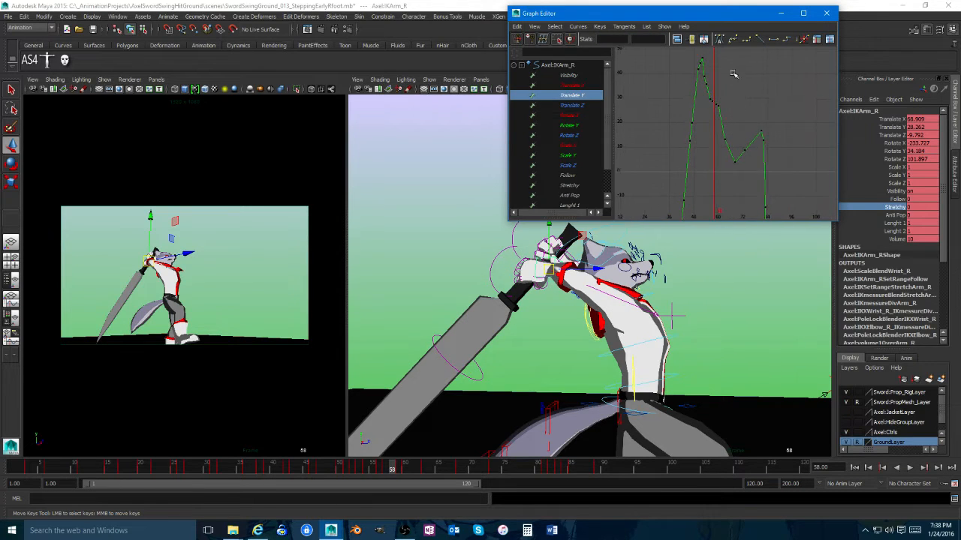
middle_drag(695, 122, 694, 132)
click(698, 147)
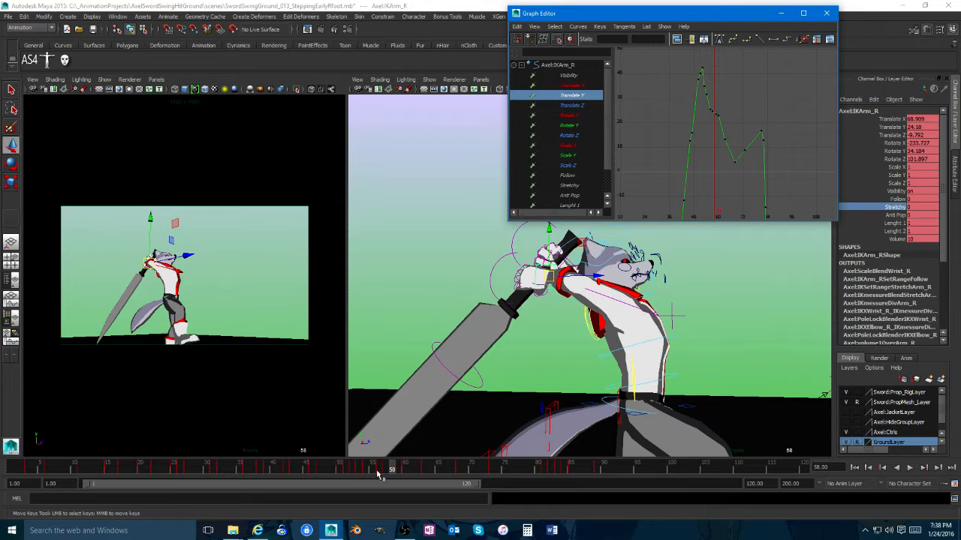
Step: Scrub back to frame 48 and adjust the nearby Translate Y key on the rising part of the right arm's curve
drag(379, 472, 332, 441)
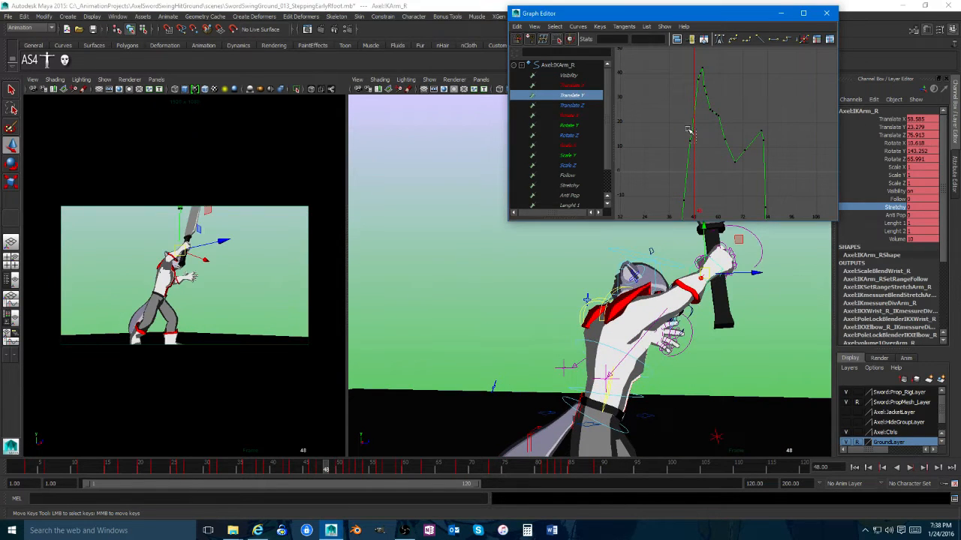
middle_drag(704, 148, 709, 155)
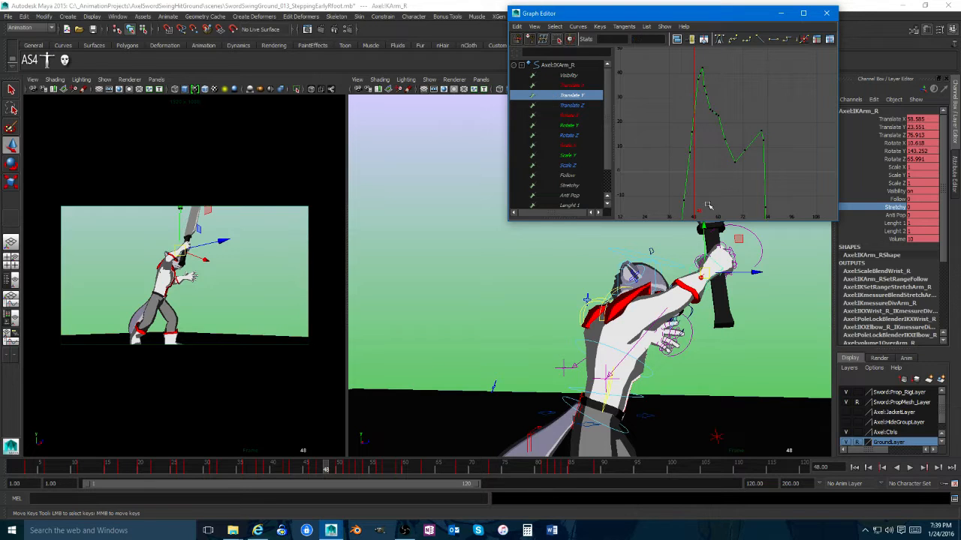
middle_click(203, 349)
Step: Review the sword swing by playing and scrubbing between frames 27 and 77, checking the right arm's Translate Y curve and the body poses
mouse_move(324, 464)
mouse_down()
mouse_move(280, 469)
mouse_move(92, 427)
mouse_move(389, 437)
mouse_move(156, 446)
mouse_move(301, 446)
mouse_move(275, 440)
mouse_move(286, 441)
mouse_up()
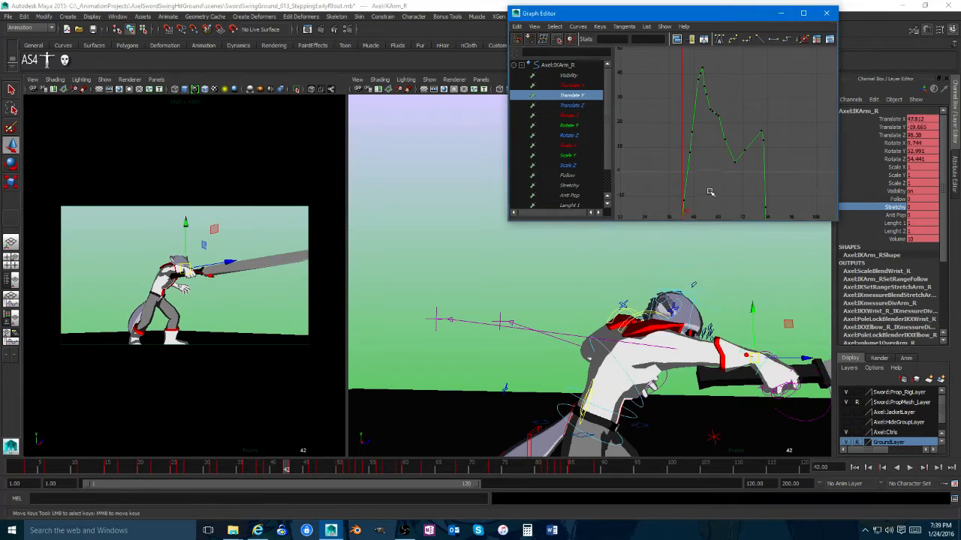
alt+middle_drag(710, 193, 713, 83)
alt+right_drag(723, 132, 717, 138)
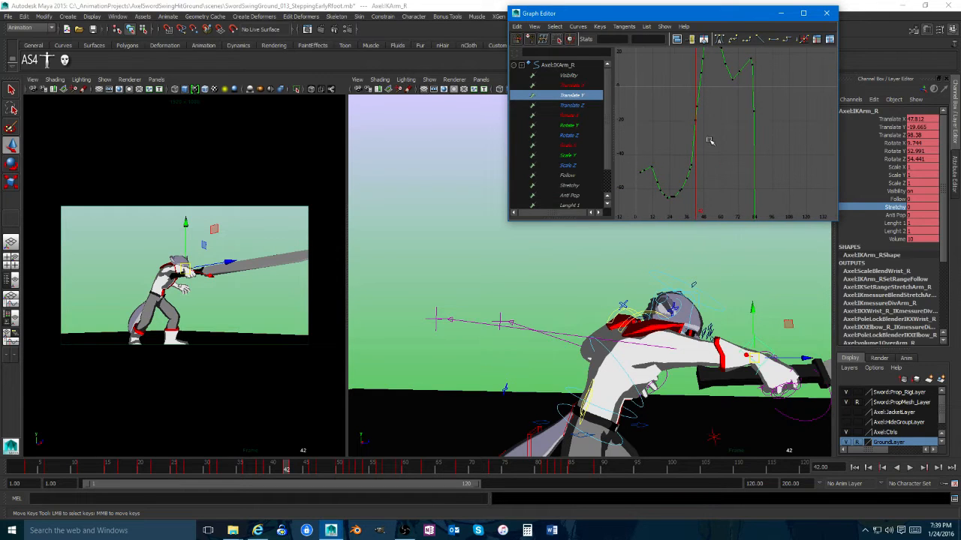
alt+drag(593, 311, 634, 342)
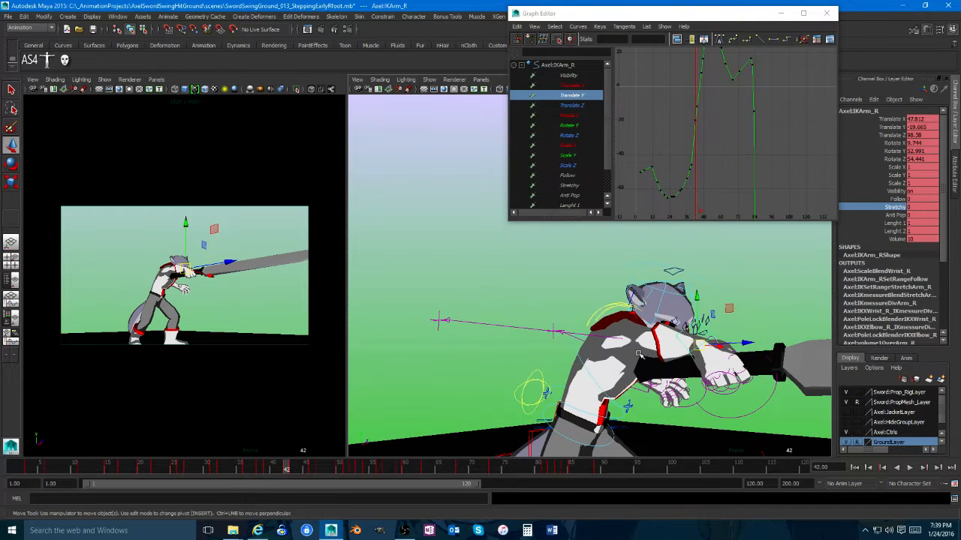
key(alt+v)
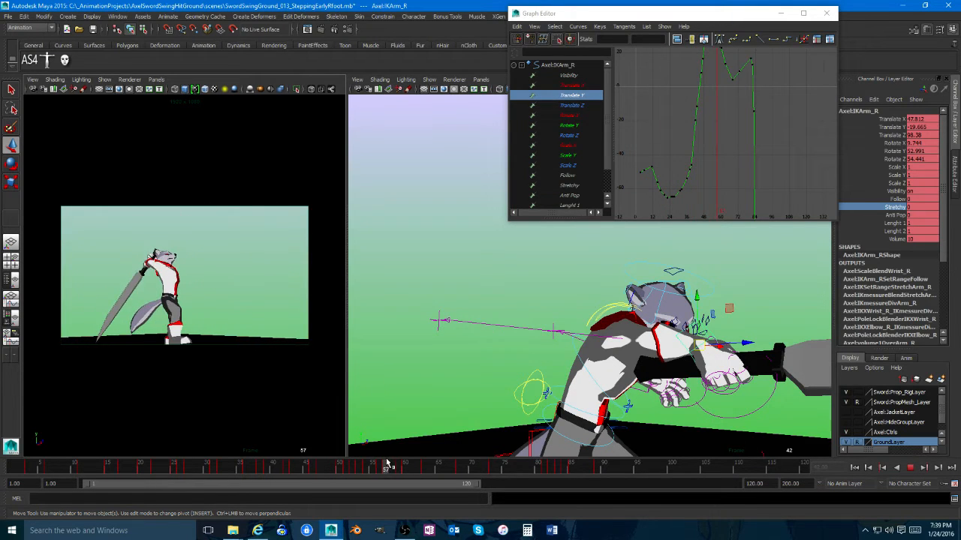
key(alt+v)
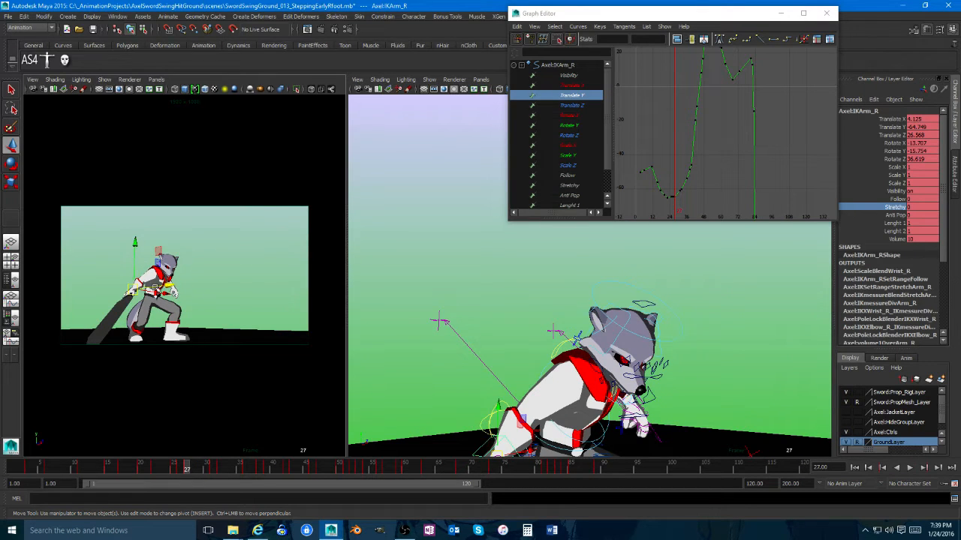
click(283, 266)
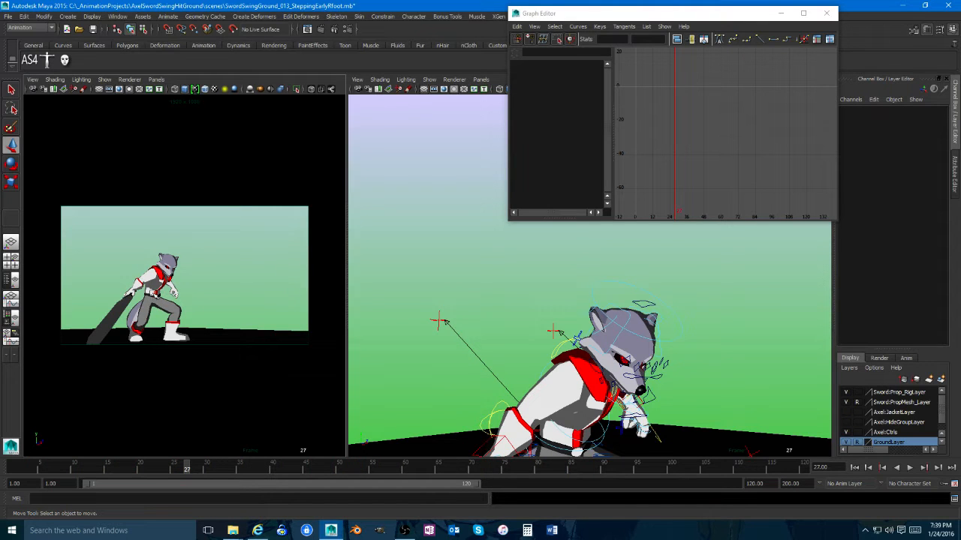
drag(180, 470, 344, 446)
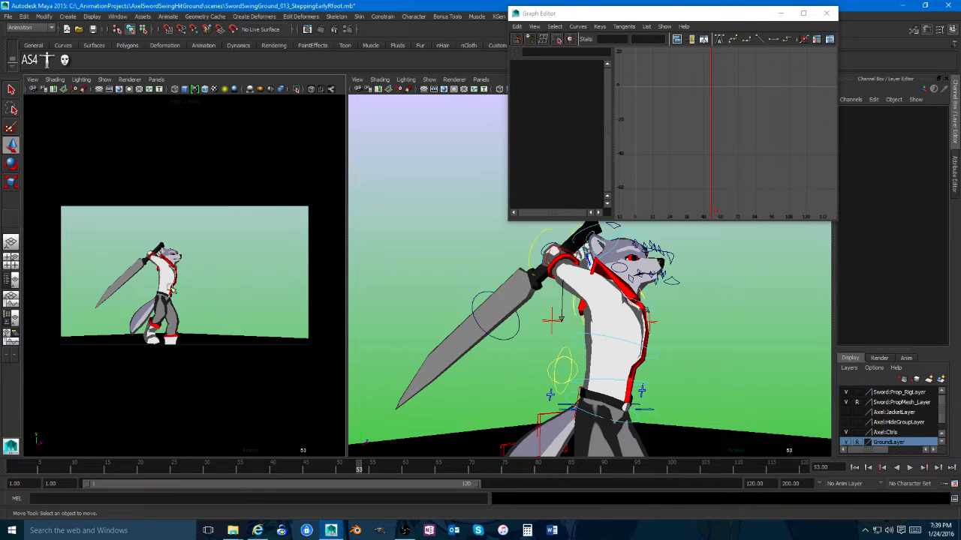
drag(365, 472, 525, 465)
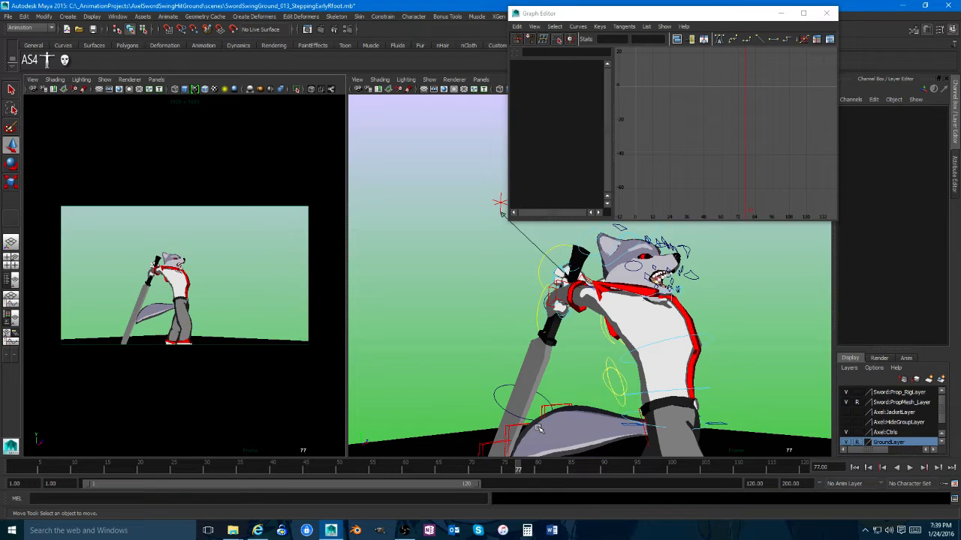
alt+drag(617, 309, 511, 322)
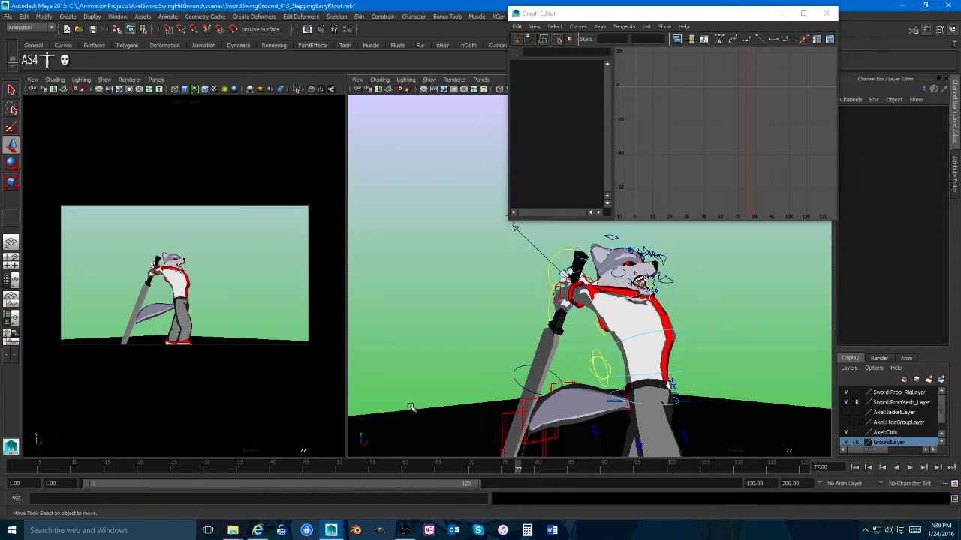
mouse_move(503, 469)
mouse_down()
mouse_move(311, 464)
mouse_move(525, 467)
mouse_move(471, 467)
mouse_up()
click(207, 352)
alt+drag(625, 370, 657, 368)
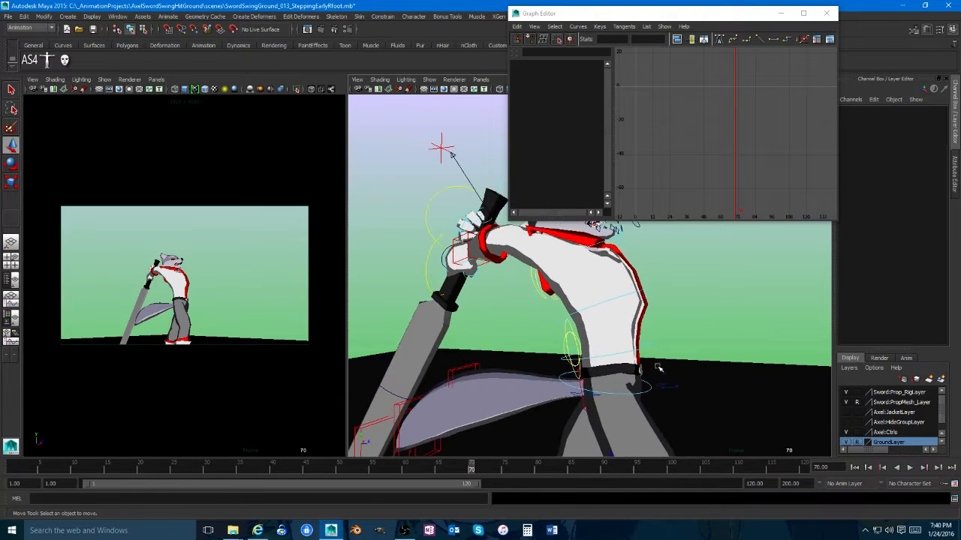
Step: Inspect the animation curves of the root, FK spine and FK chest controls around frames 76 and 77
click(670, 383)
key(alt+v)
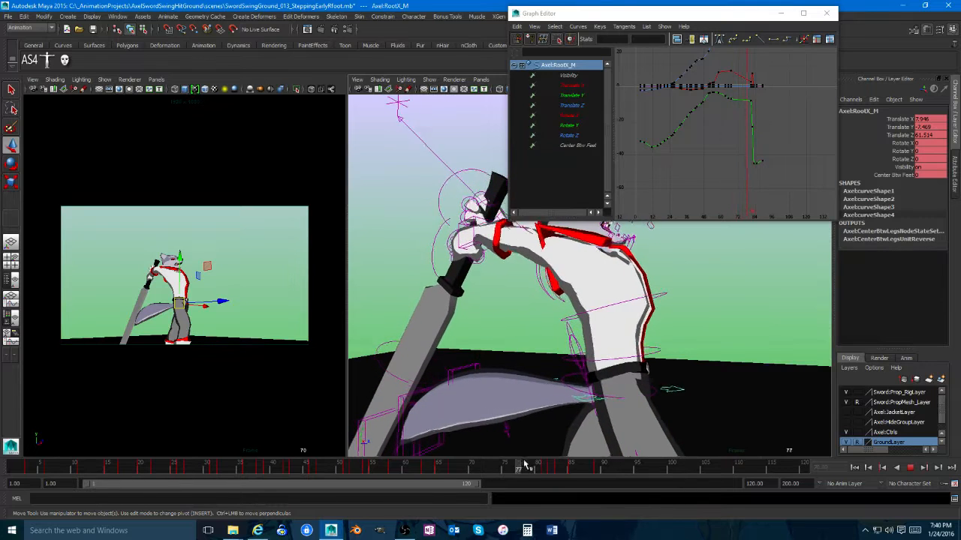
key(alt+v)
click(665, 297)
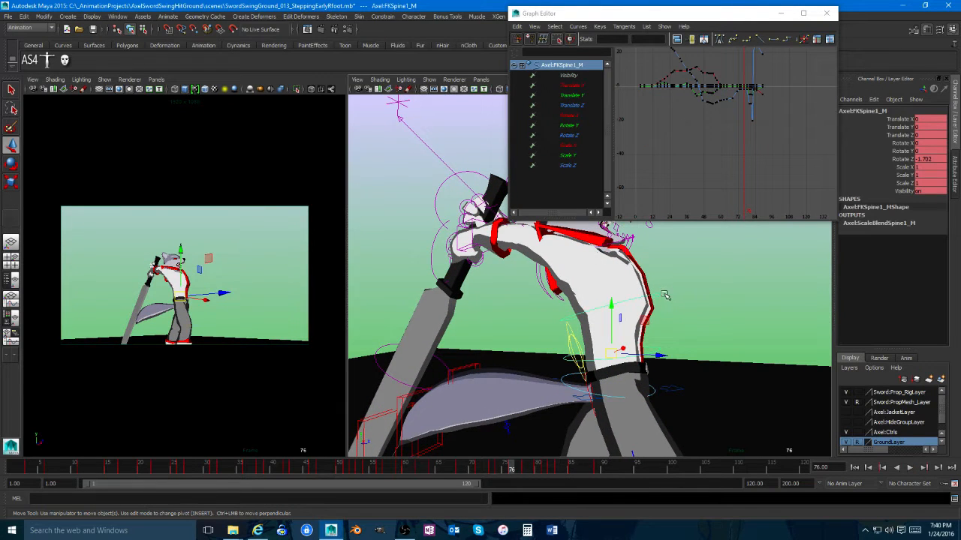
shift+click(666, 297)
alt+drag(664, 300, 567, 379)
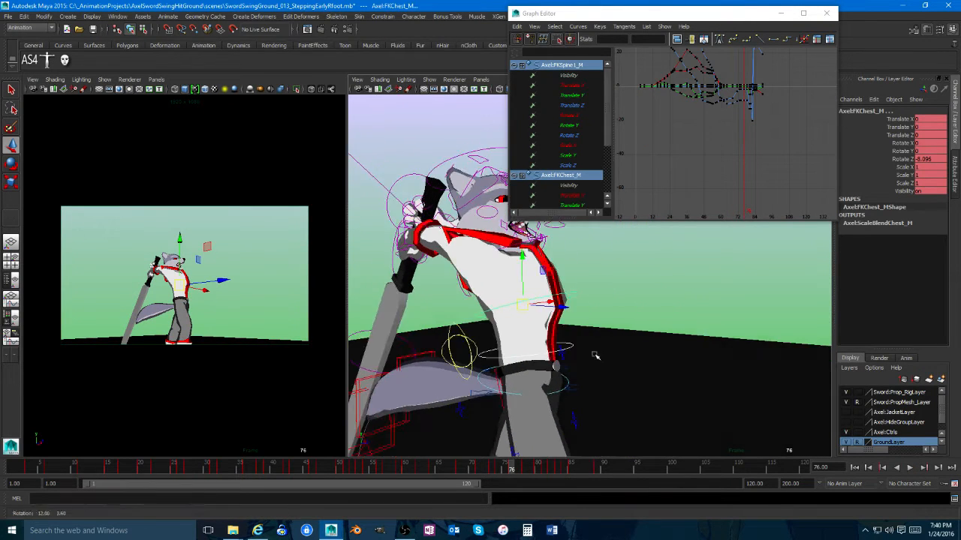
click(567, 379)
Step: Delete the hip swinger control's keys from frame 80 to about frame 87 and check the motion
mouse_move(510, 467)
mouse_down()
mouse_move(428, 465)
mouse_move(587, 468)
mouse_up()
click(465, 340)
right_click(587, 468)
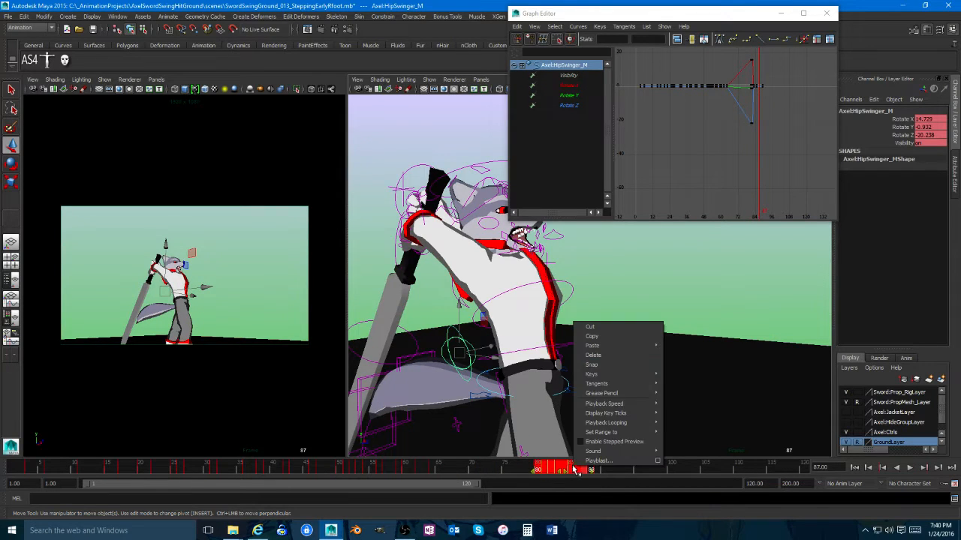
click(593, 355)
click(545, 470)
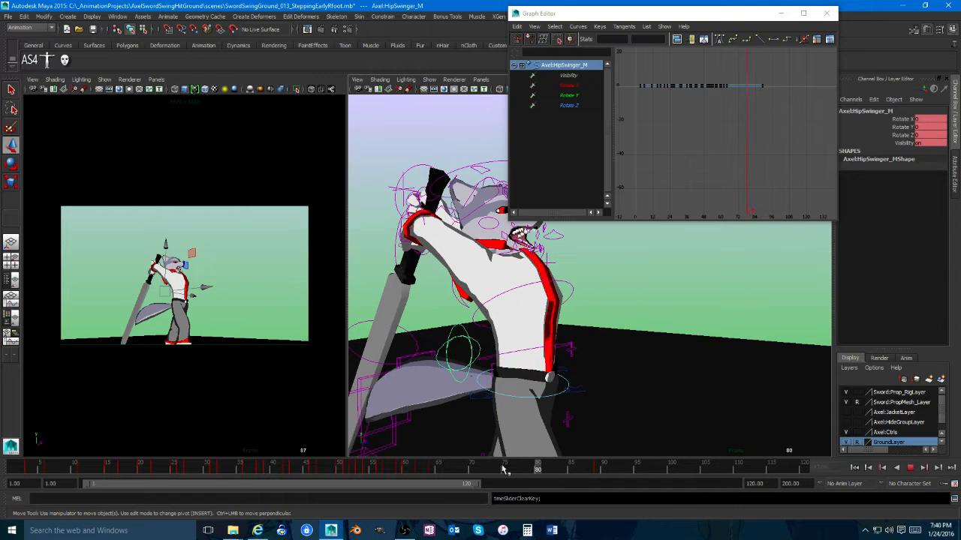
key(alt+v)
drag(555, 467, 519, 466)
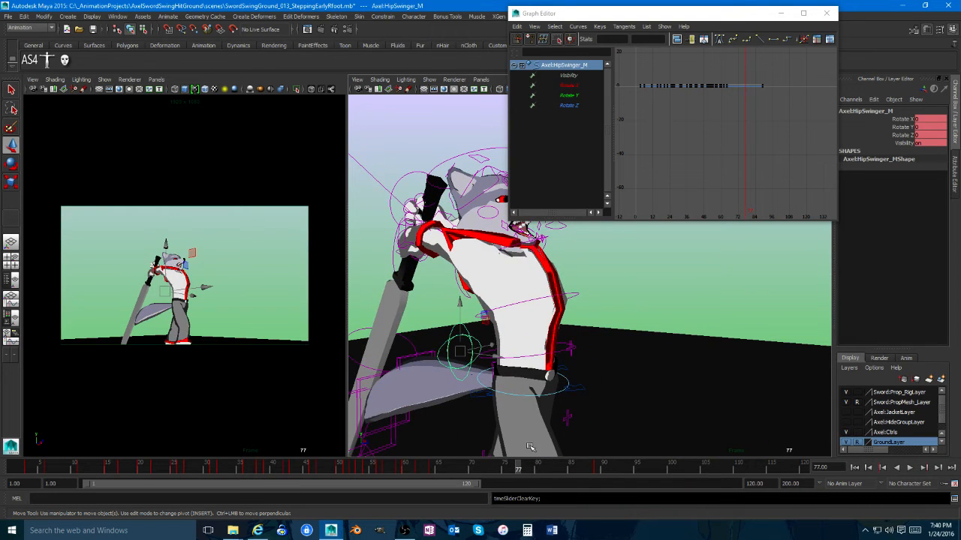
Step: Delete the FK root control's keys between frames 60 and 67 and play back the motion
click(562, 351)
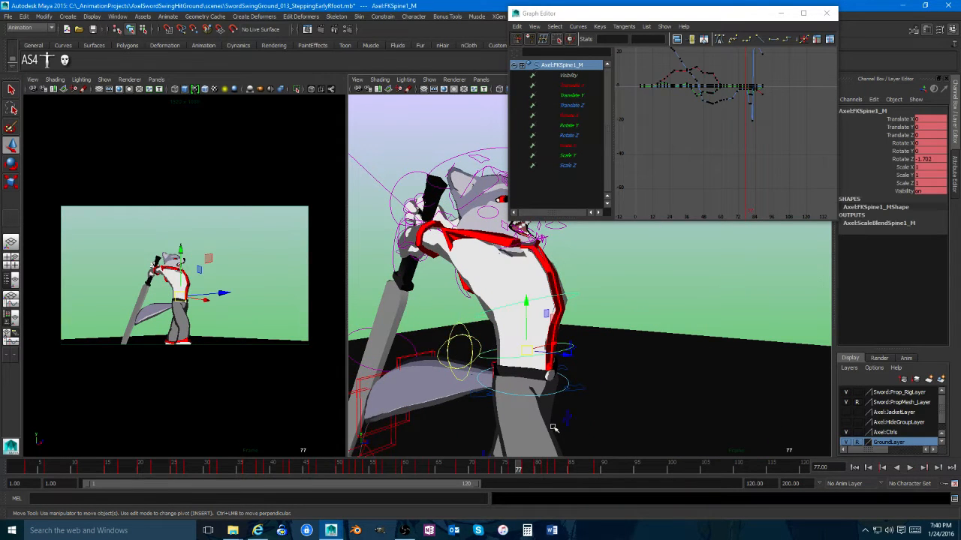
click(554, 395)
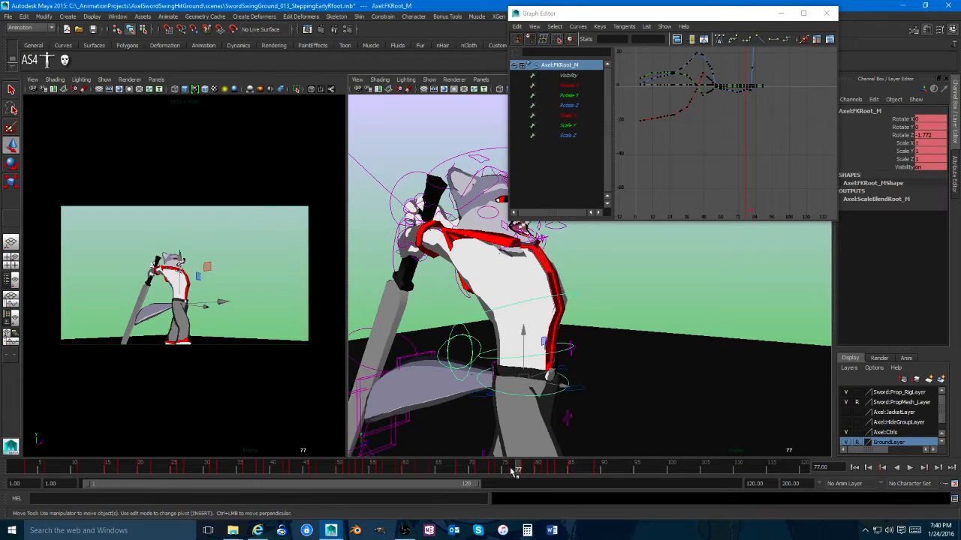
drag(513, 469, 446, 456)
click(420, 461)
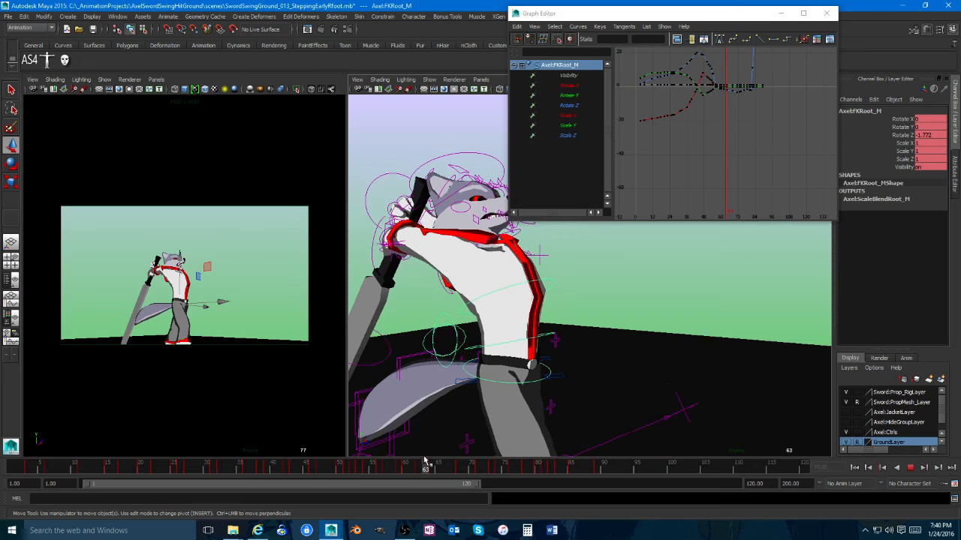
mouse_move(700, 193)
alt+right_down()
mouse_move(723, 195)
mouse_move(705, 194)
alt+right_up()
drag(424, 466, 450, 471)
right_click(451, 471)
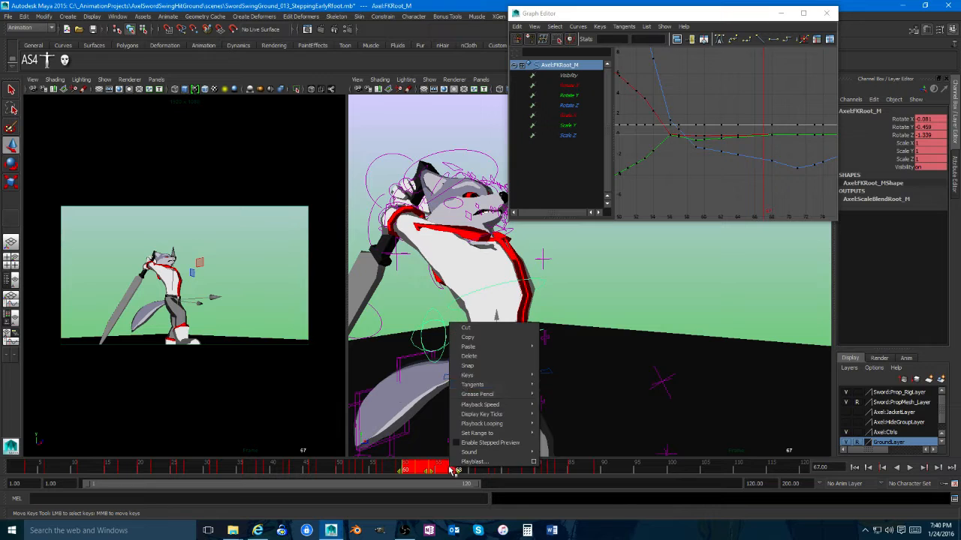
click(468, 356)
key(alt+v)
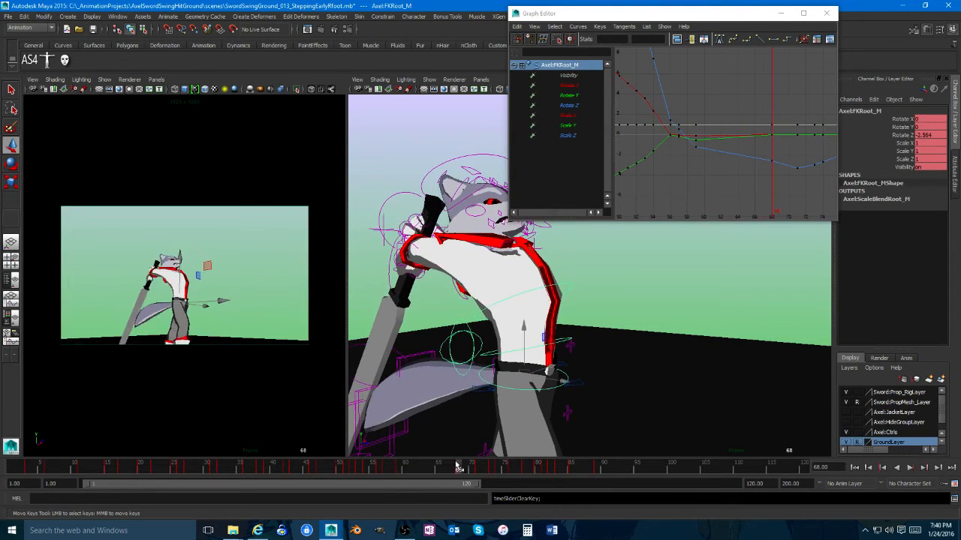
Step: At frame 68, rotate the FK root control to about Rotate Z -4.423 and key the pose
click(455, 466)
key(w)
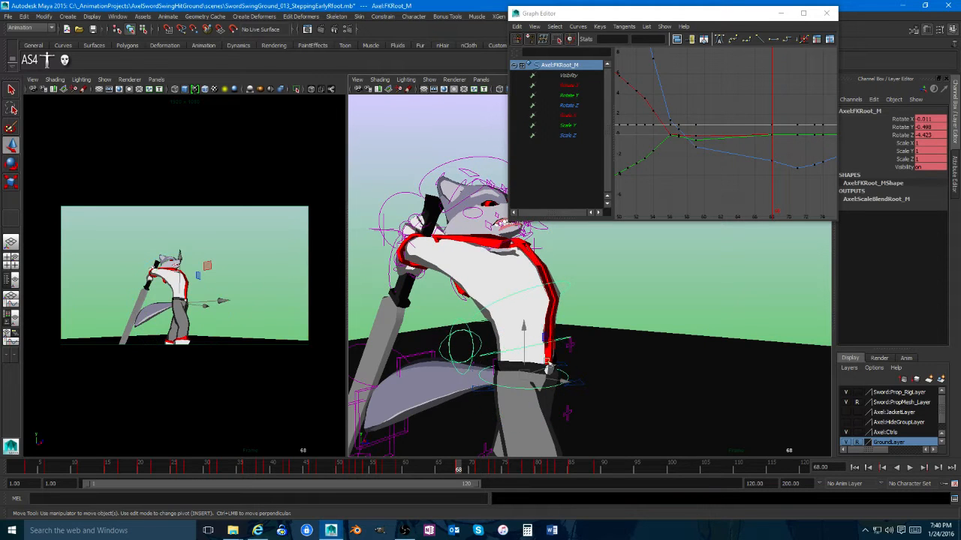
key(alt+v)
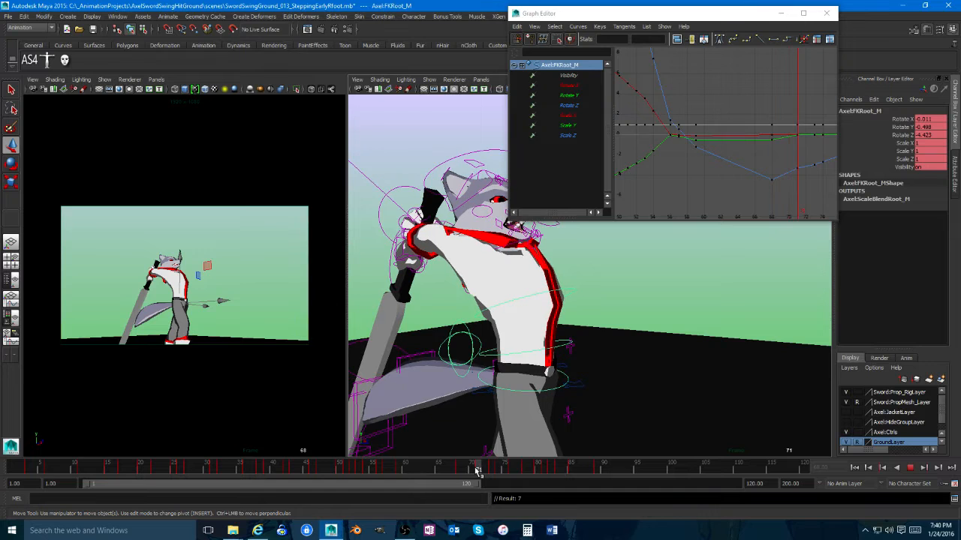
Step: Delete the FK root control's key at frame 71 and rotate the control to about Rotate Z -6.88
click(478, 470)
right_click(477, 470)
click(518, 361)
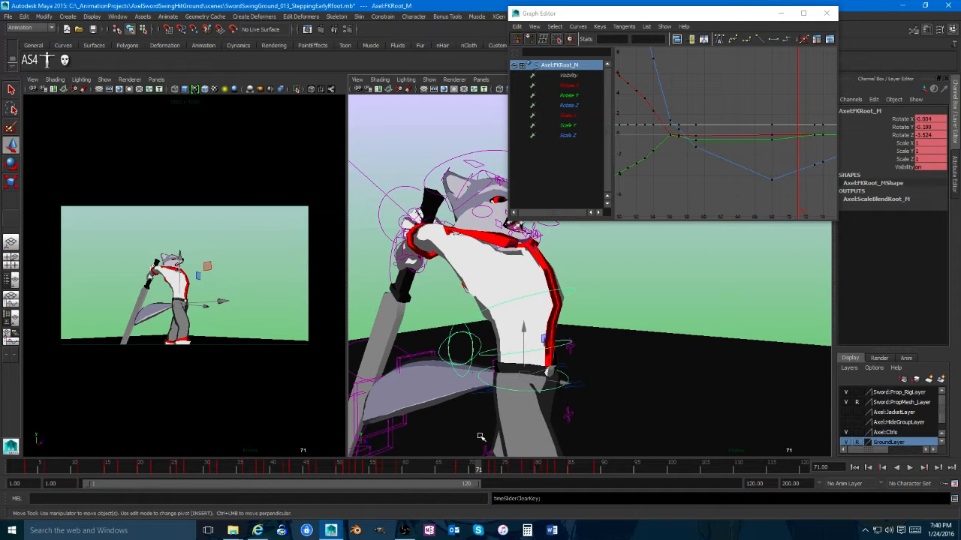
key(e)
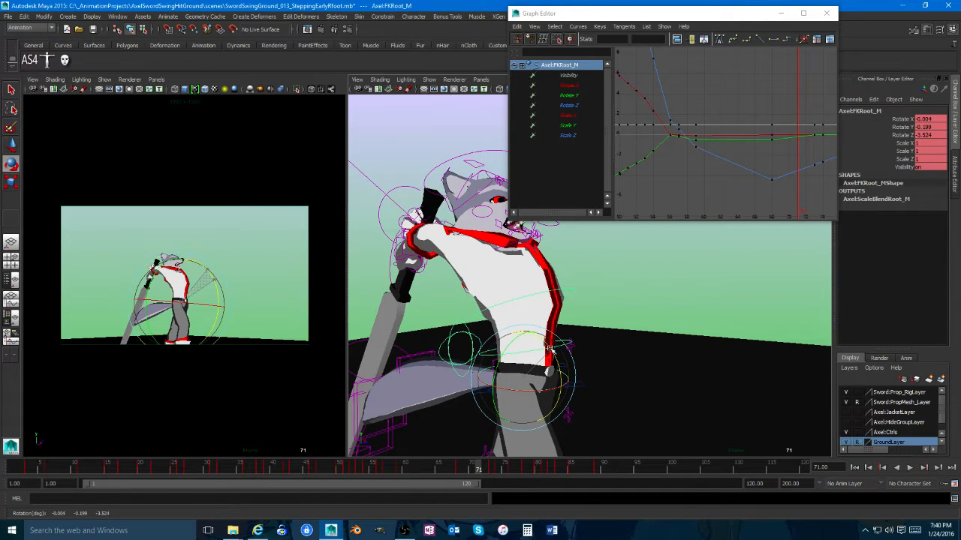
drag(555, 353, 546, 349)
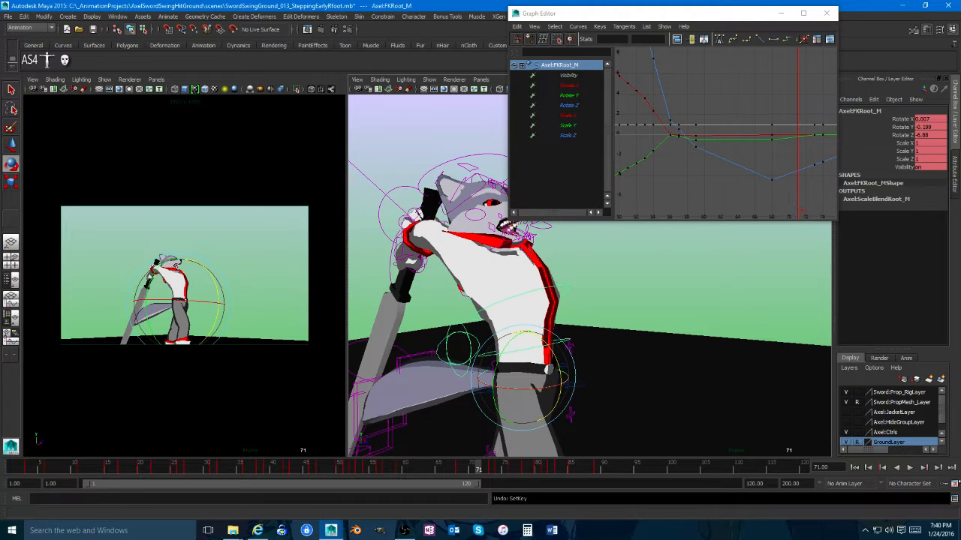
Step: Set the default in and out tangents to Linear in the animation preferences and save them
click(954, 486)
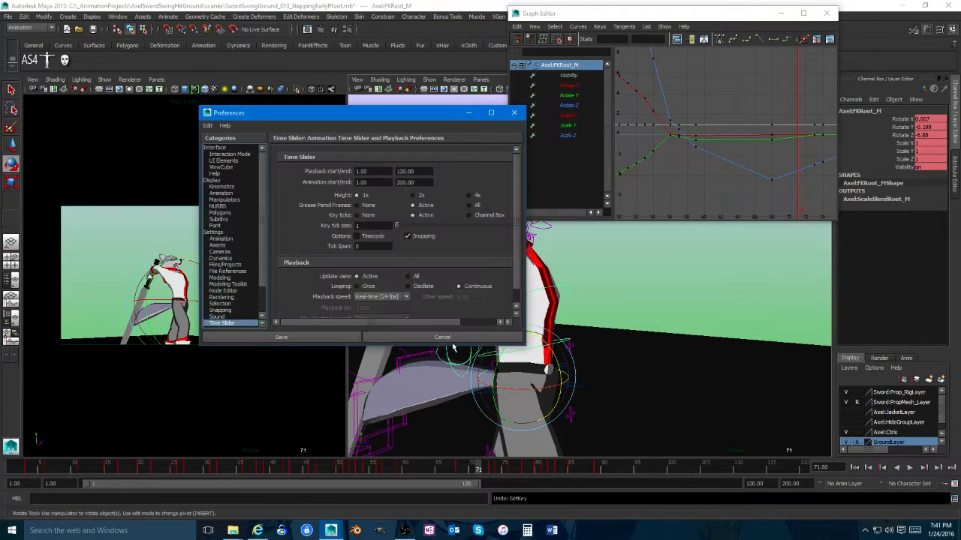
click(219, 239)
click(367, 269)
click(367, 287)
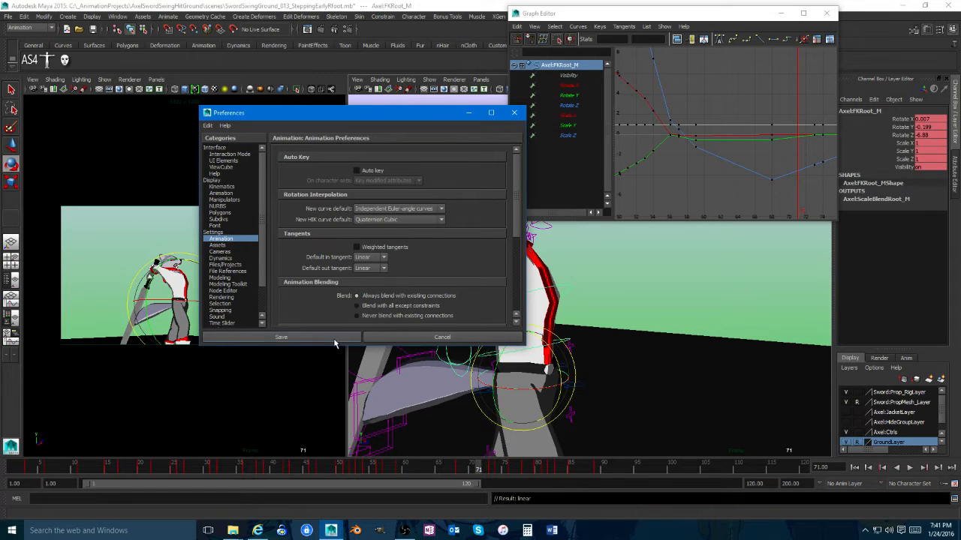
click(343, 337)
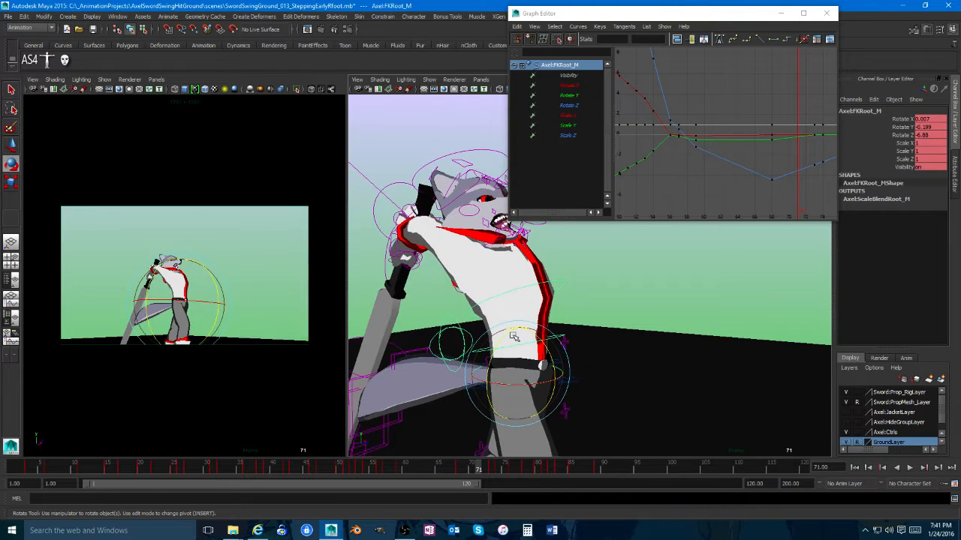
Step: Key the FK root control's rotation at frame 71, then adjust its Rotate Z keys to about -5.271 there and -3.275 at frame 74
drag(538, 338, 536, 335)
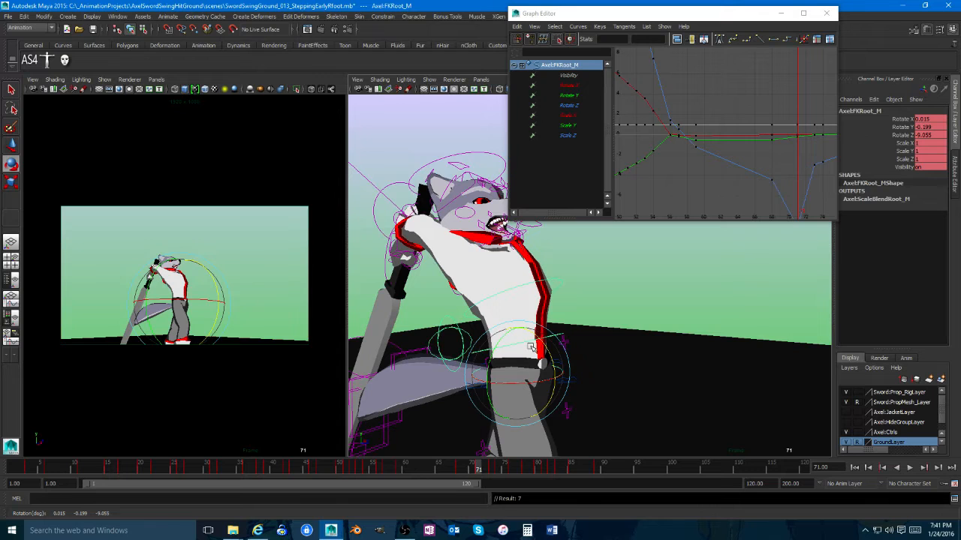
click(778, 188)
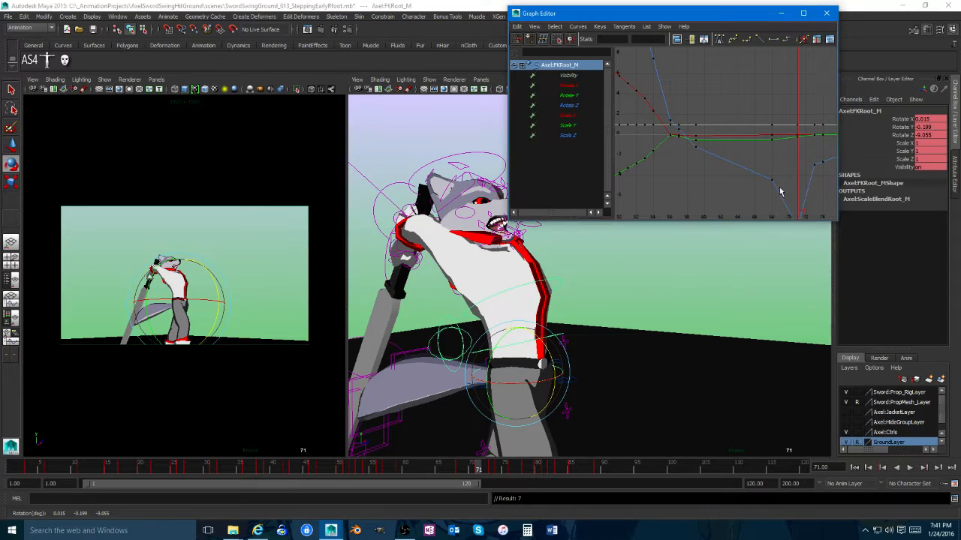
key(f)
key(w)
middle_drag(789, 208, 792, 160)
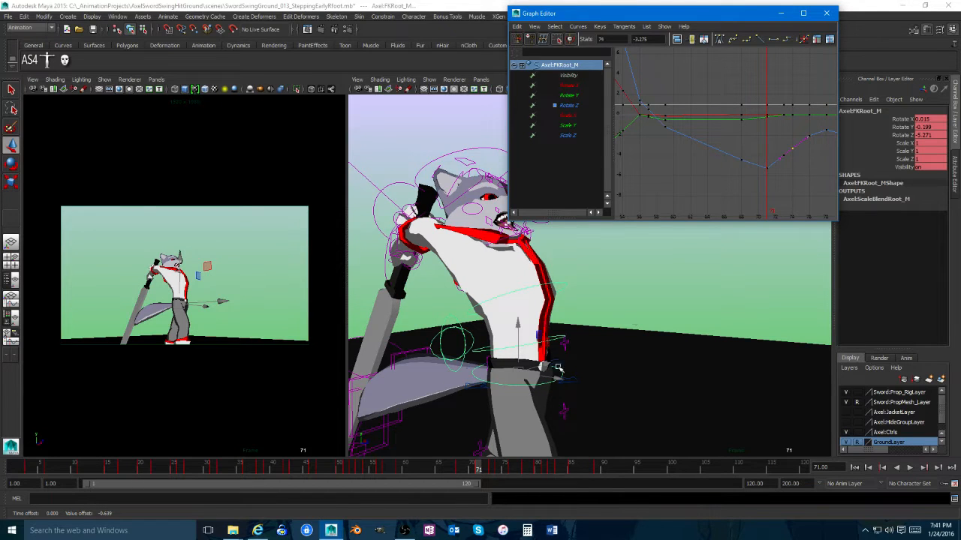
Step: Scrub to frame 81, select the RootX control and frame its animation curves around that frame
drag(457, 469, 511, 465)
drag(424, 469, 545, 468)
alt+drag(540, 405, 597, 384)
click(603, 384)
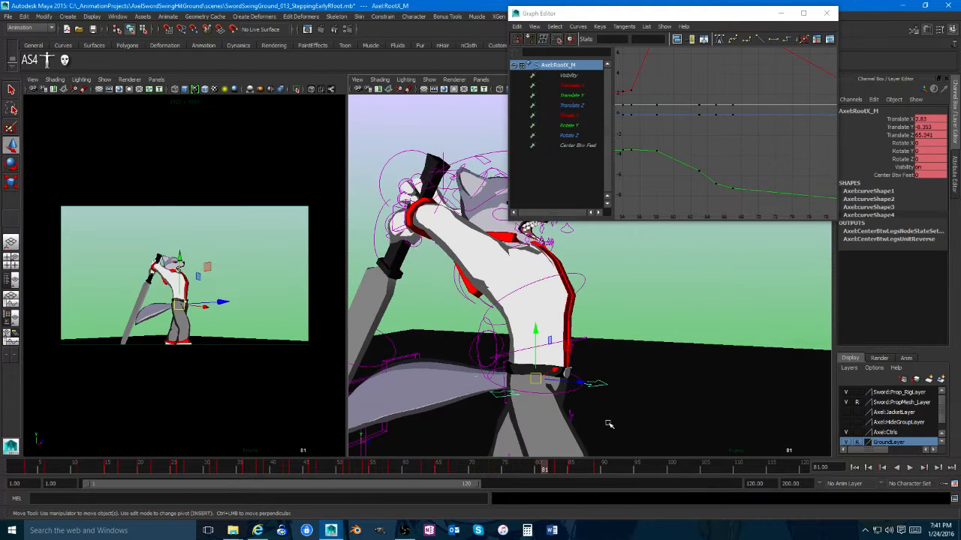
alt+drag(609, 424, 541, 414)
alt+right_drag(723, 178, 679, 211)
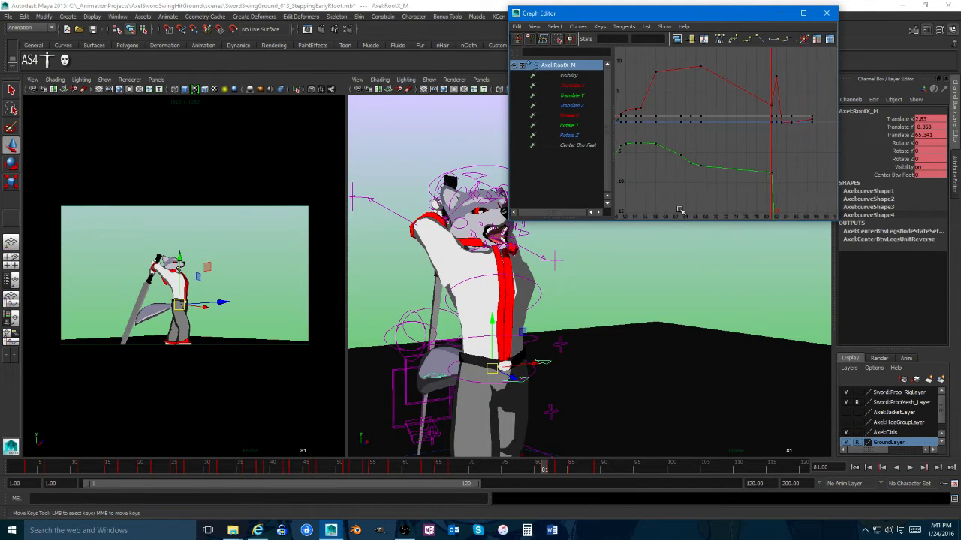
Step: Try deleting the RootX control's key at frame 81, and undo the deletion
mouse_move(523, 470)
mouse_down()
mouse_move(323, 469)
mouse_move(438, 461)
mouse_move(543, 470)
mouse_up()
right_click(543, 471)
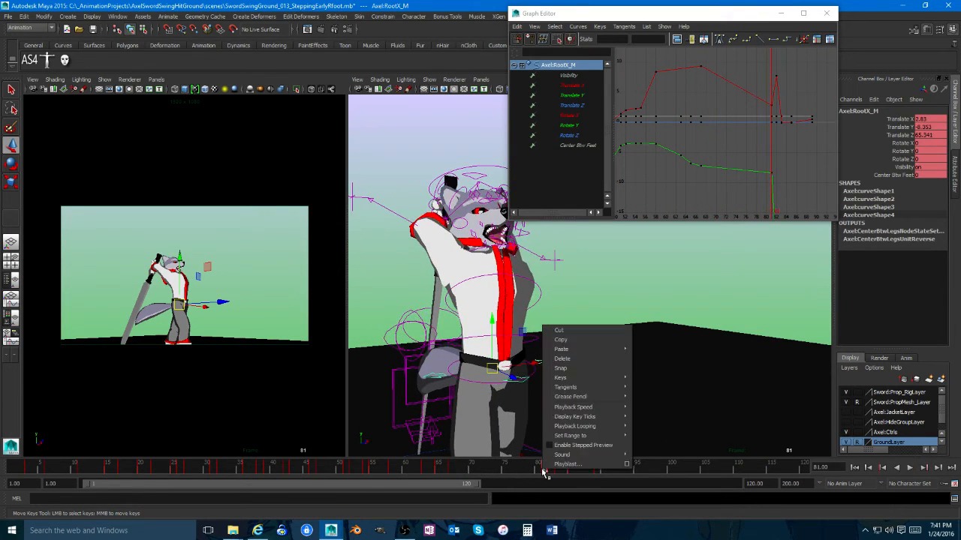
click(568, 358)
key(s)
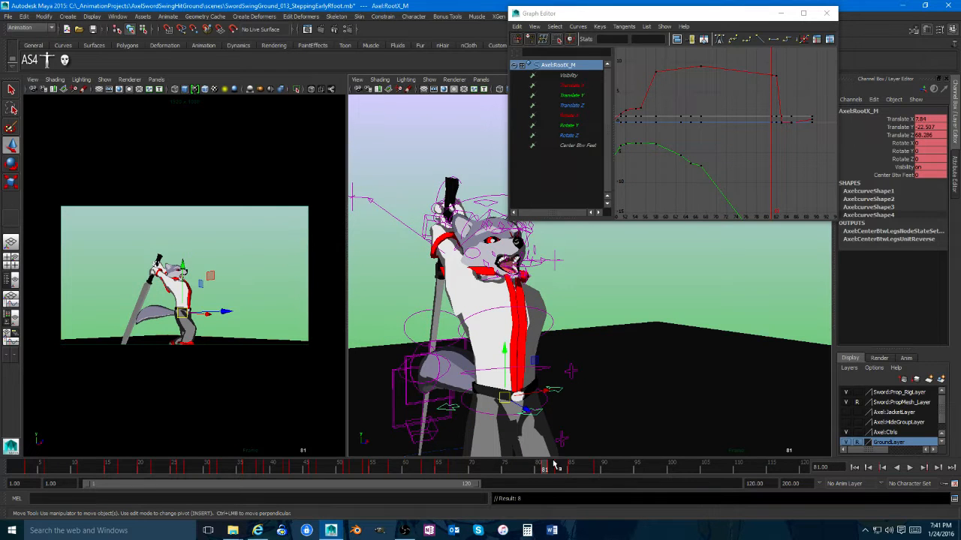
key(ctrl+z)
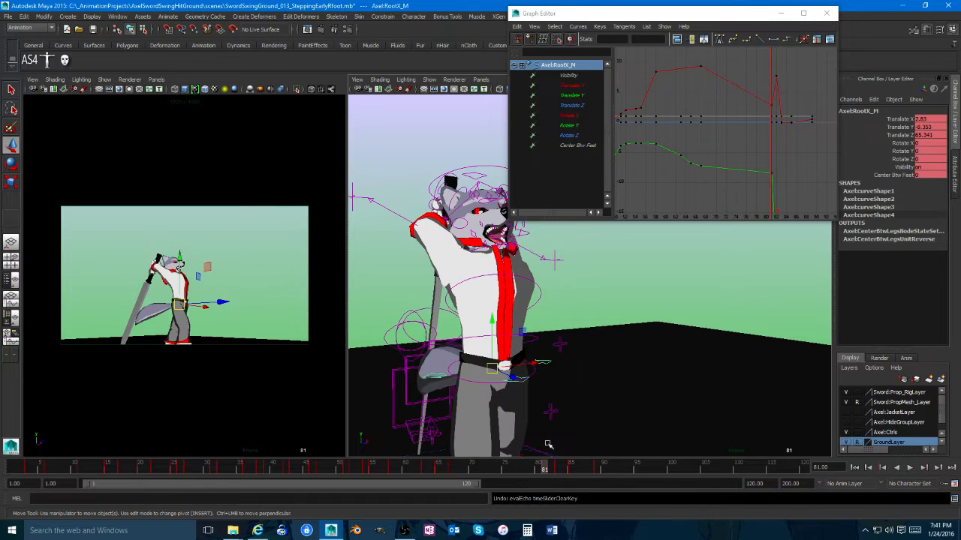
Step: Raise the RootX control's Translate X key at frame 81 to about 8.946
alt+drag(547, 444, 533, 363)
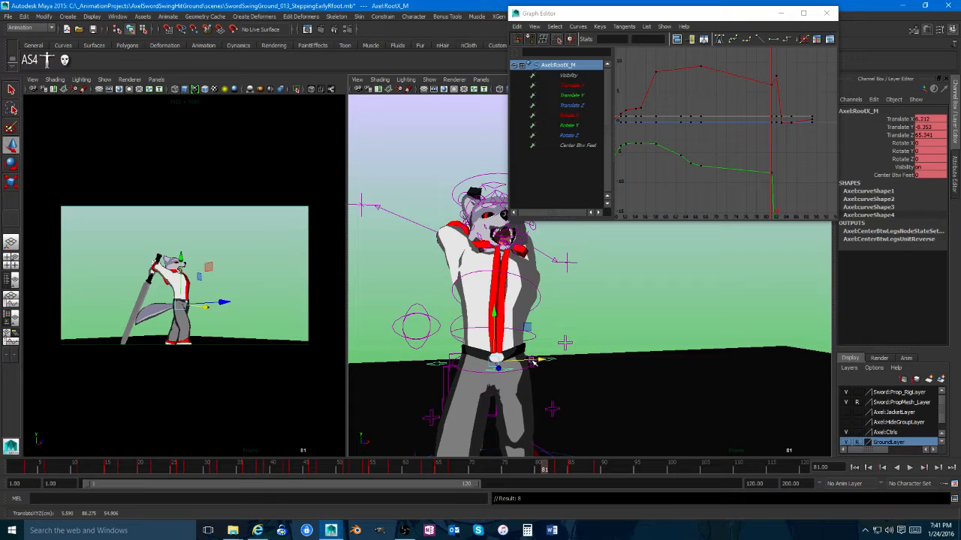
shift+middle_drag(776, 96, 768, 83)
mouse_move(547, 469)
mouse_down()
mouse_move(398, 470)
mouse_move(544, 470)
mouse_up()
alt+drag(564, 338, 536, 271)
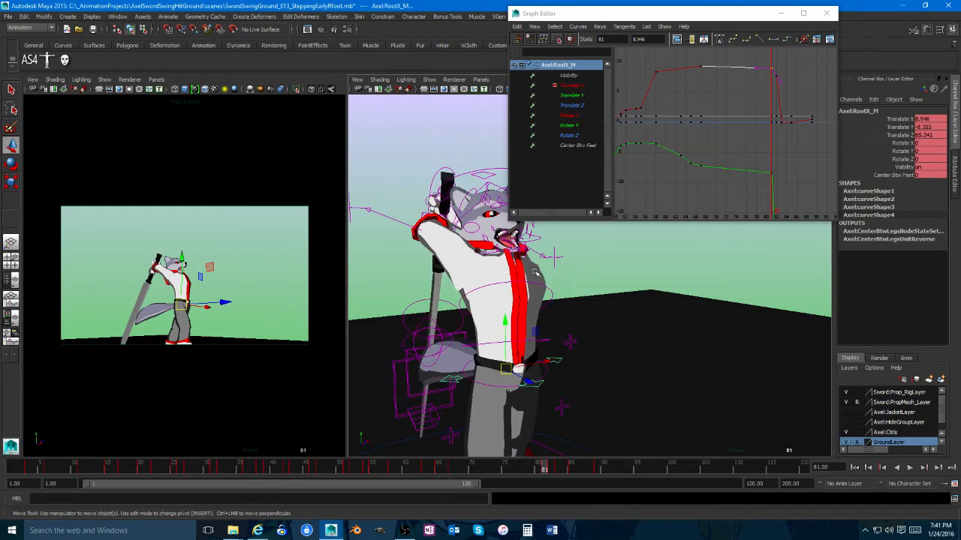
alt+drag(554, 393, 542, 359)
Step: Remove the RootX Translate X keys between frames 51 and 55, and raise the frame 55 key to about 6.268
mouse_move(542, 466)
mouse_down()
mouse_move(438, 463)
mouse_move(531, 464)
mouse_up()
key(alt+v)
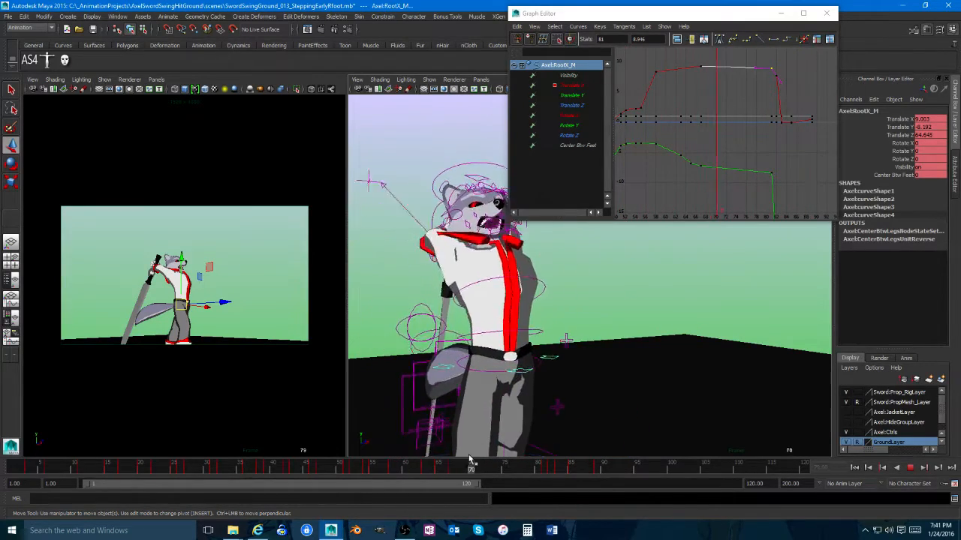
mouse_move(405, 463)
mouse_down()
mouse_move(360, 462)
mouse_move(430, 453)
mouse_move(323, 454)
mouse_move(408, 452)
mouse_move(371, 451)
mouse_move(381, 450)
mouse_up()
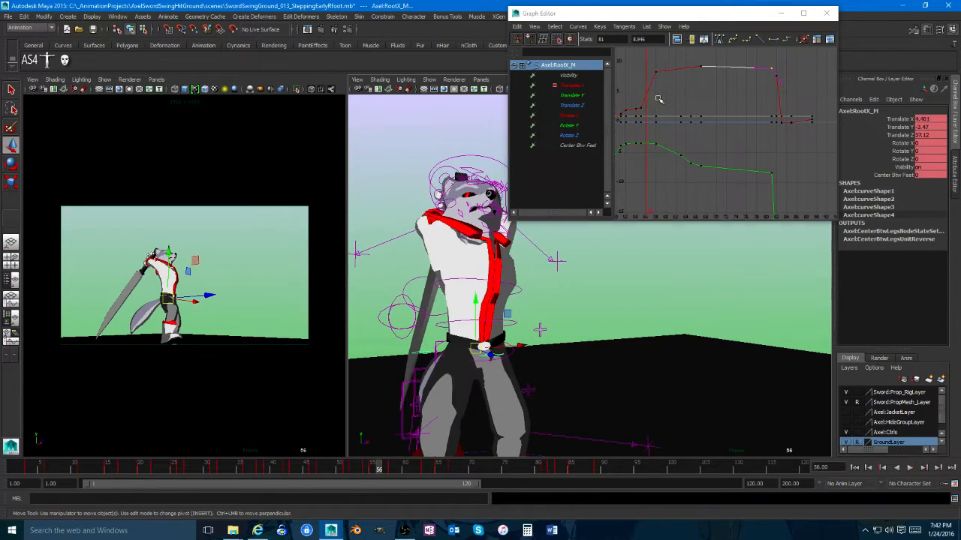
alt+middle_drag(657, 103, 715, 120)
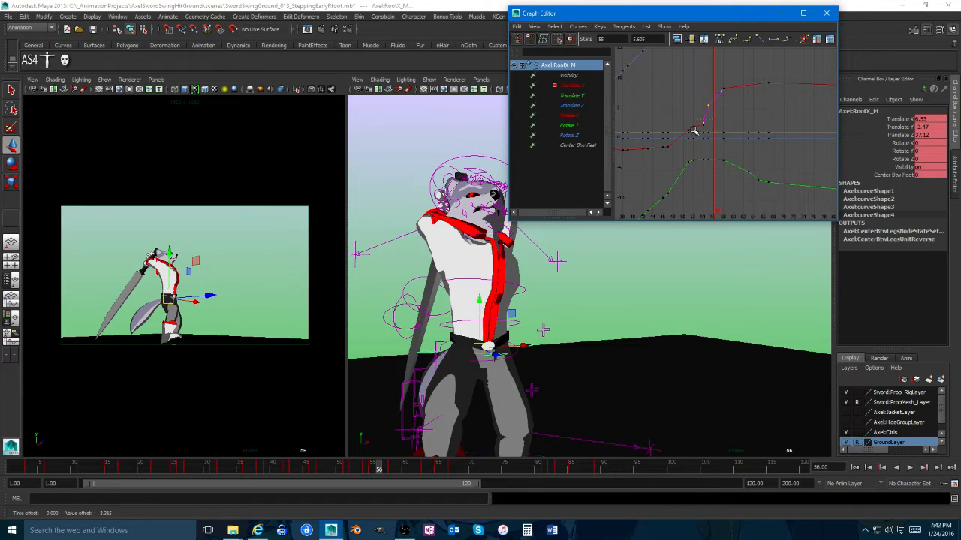
drag(693, 130, 708, 133)
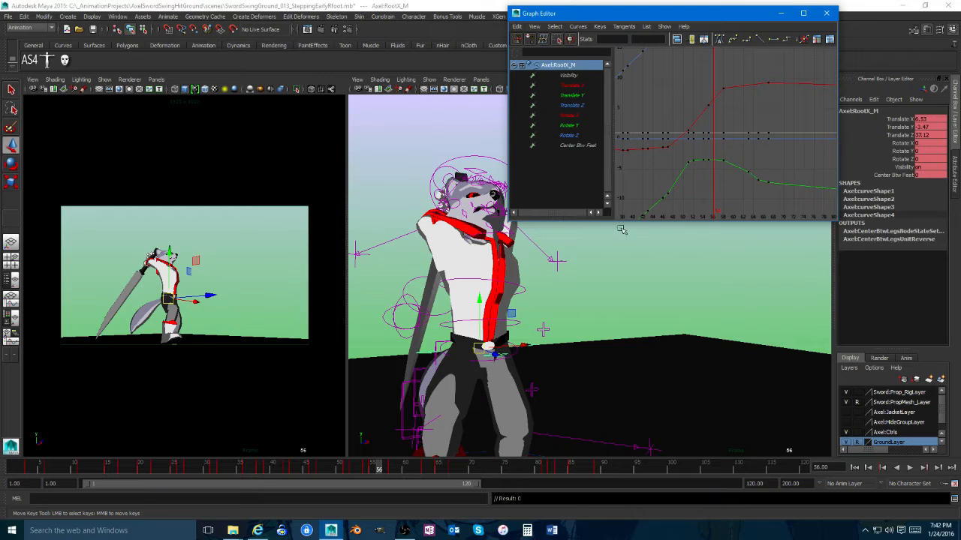
middle_drag(718, 164, 717, 161)
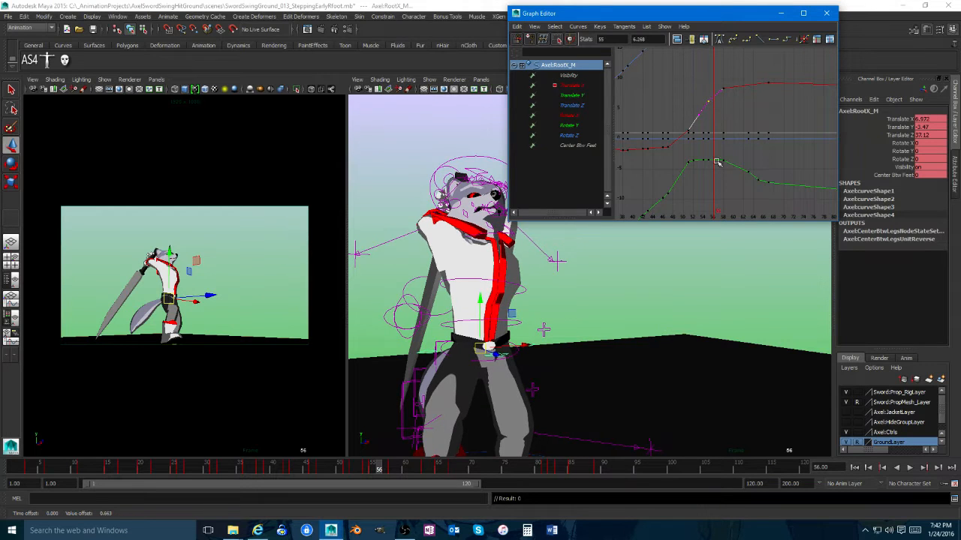
Step: Raise the RootX Translate Y keys at frames 54 and 55 slightly to round the top of the curve
scroll(695, 213, up, 5)
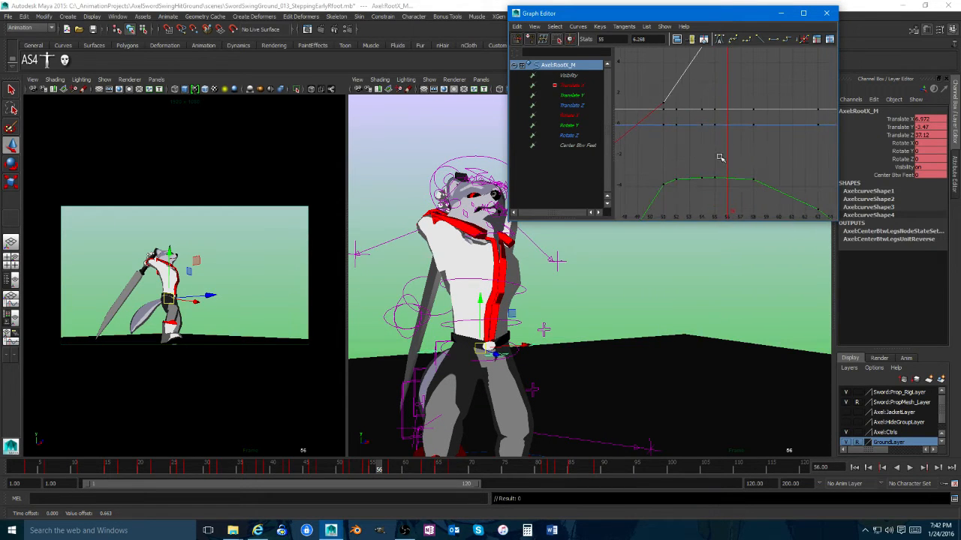
shift+middle_drag(708, 193, 709, 190)
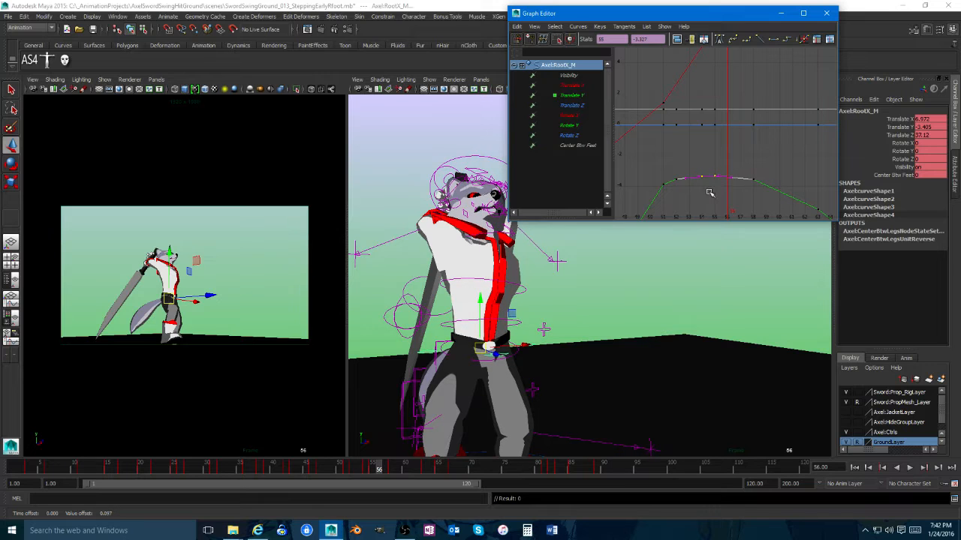
click(770, 143)
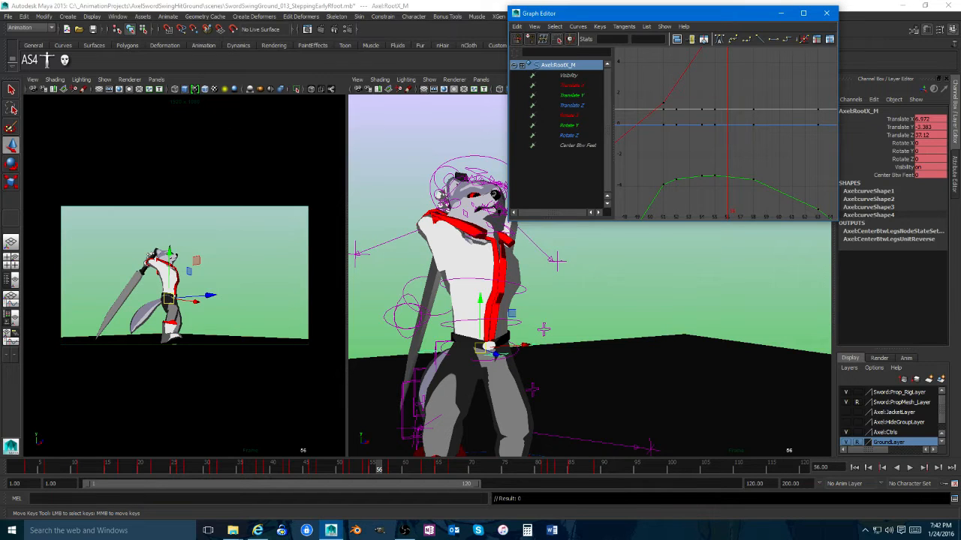
Step: Examine the character's hips and legs from several angles while playing back the swing
key(alt+Tab)
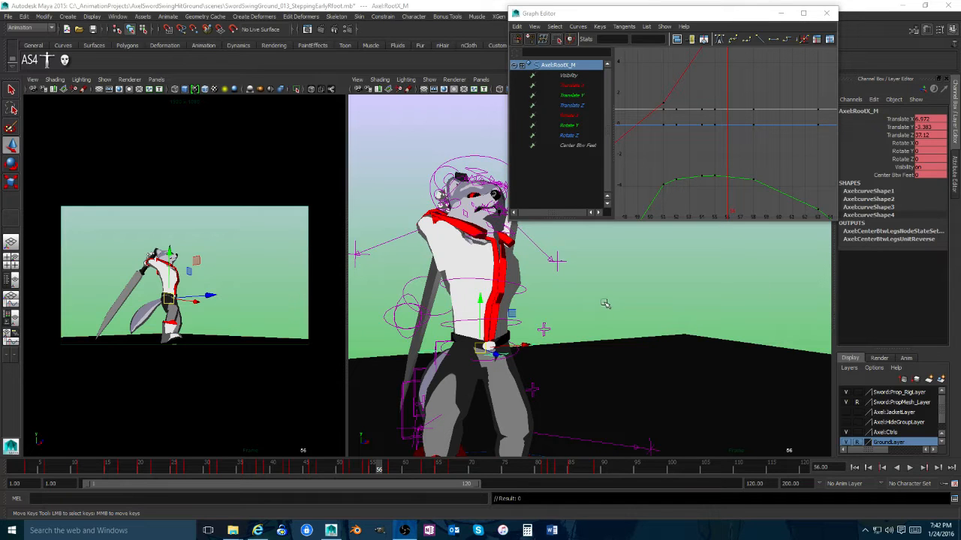
mouse_move(630, 279)
alt+mouse_down()
mouse_move(639, 279)
mouse_move(629, 289)
alt+mouse_up()
alt+right_drag(629, 290, 630, 308)
mouse_move(630, 308)
alt+mouse_down()
mouse_move(614, 319)
mouse_move(639, 319)
alt+mouse_up()
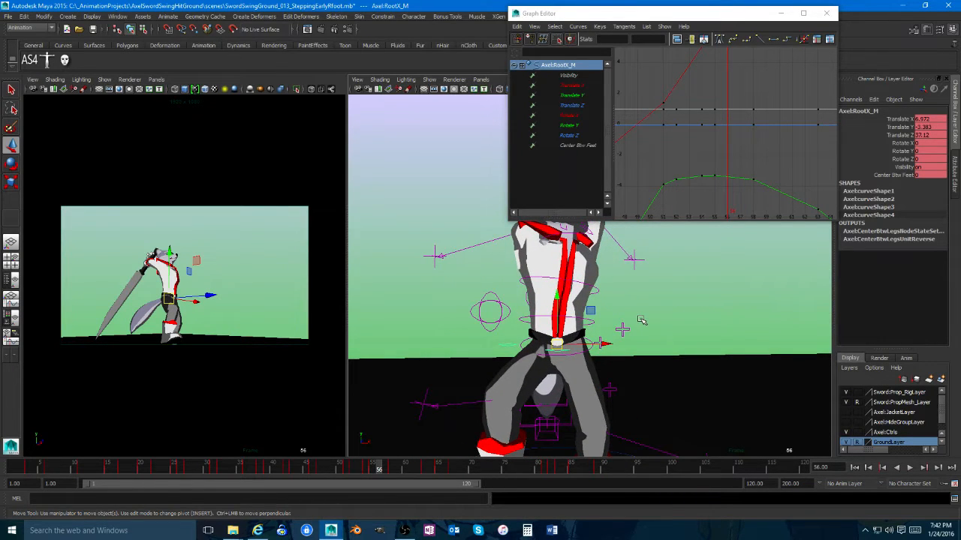
alt+right_drag(640, 321, 507, 266)
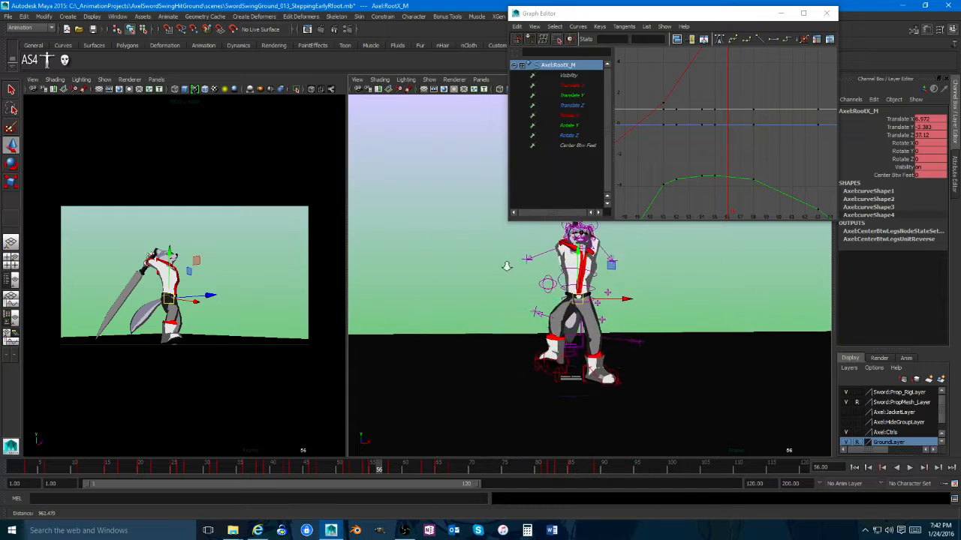
alt+drag(507, 266, 527, 289)
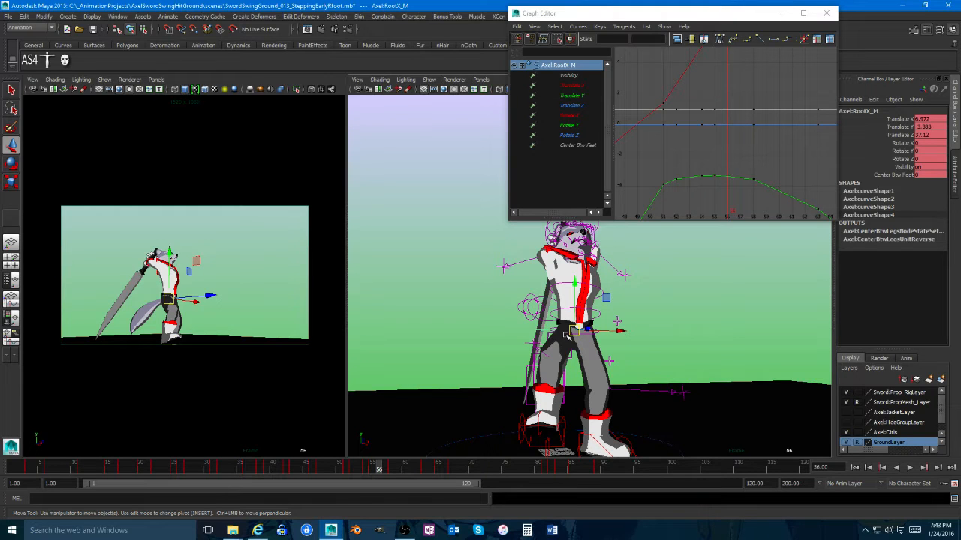
alt+drag(621, 327, 633, 344)
key(alt+v)
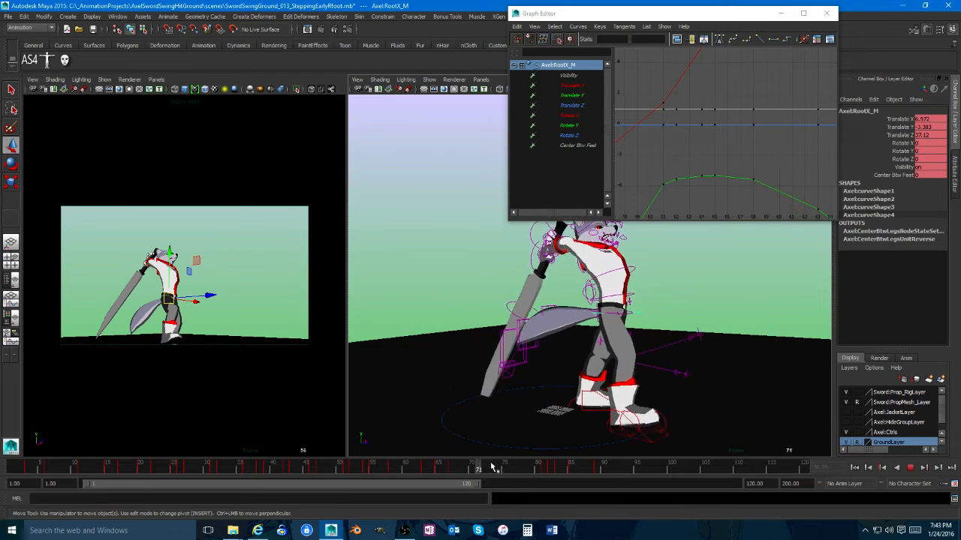
key(alt+v)
key(f)
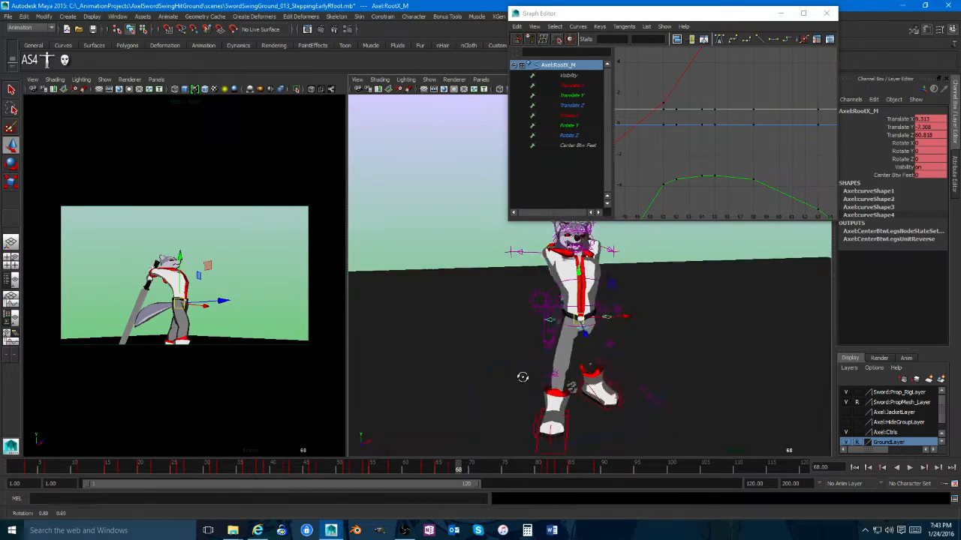
alt+drag(586, 346, 585, 358)
alt+middle_drag(585, 382, 583, 451)
Step: Select the right IK leg control and examine the foot's landing between frames 64 and 68
click(573, 447)
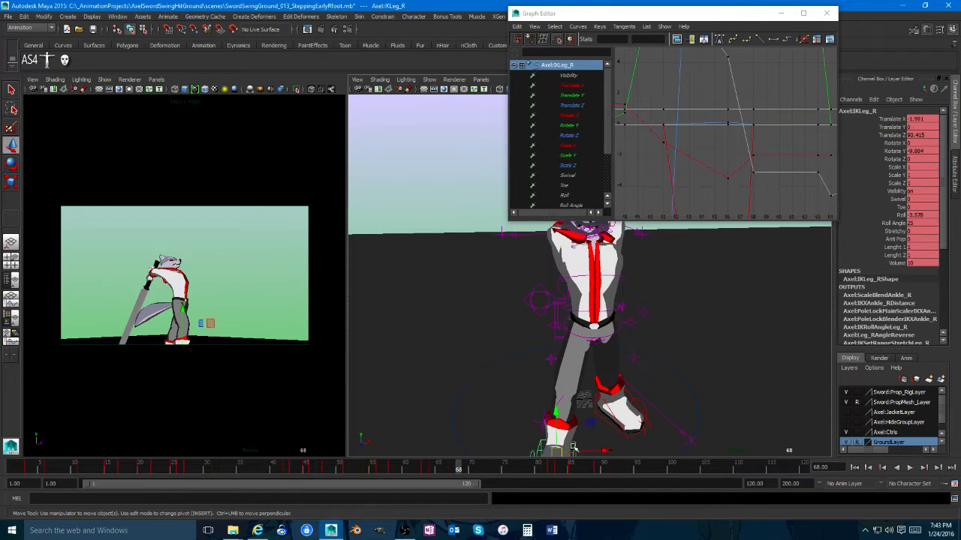
mouse_move(454, 471)
mouse_down()
mouse_move(407, 469)
mouse_move(432, 469)
mouse_up()
alt+drag(492, 388, 572, 399)
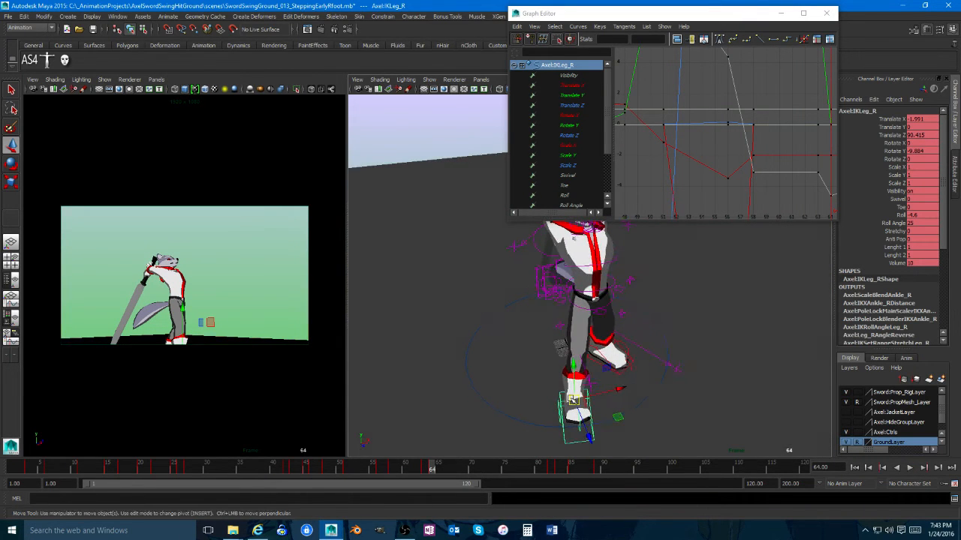
drag(454, 471, 413, 471)
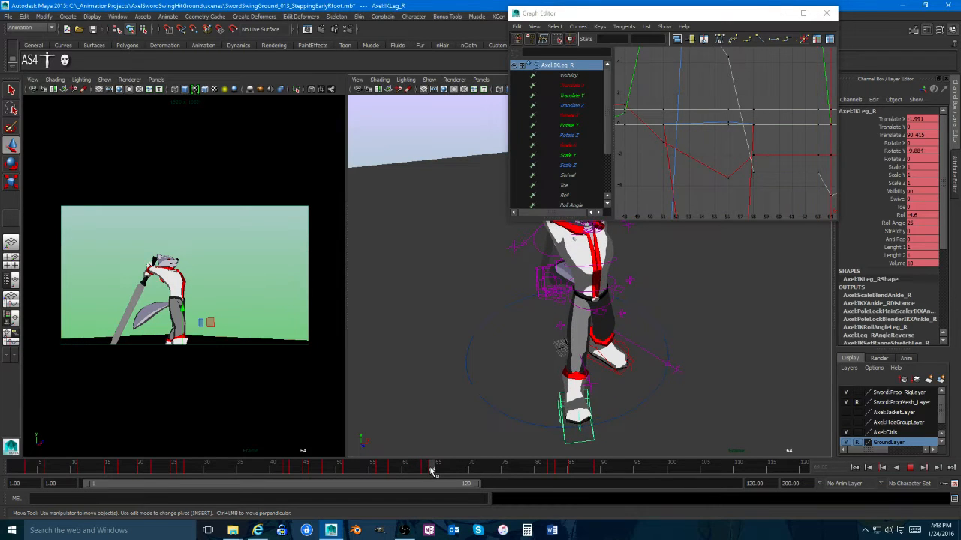
alt+drag(586, 422, 567, 425)
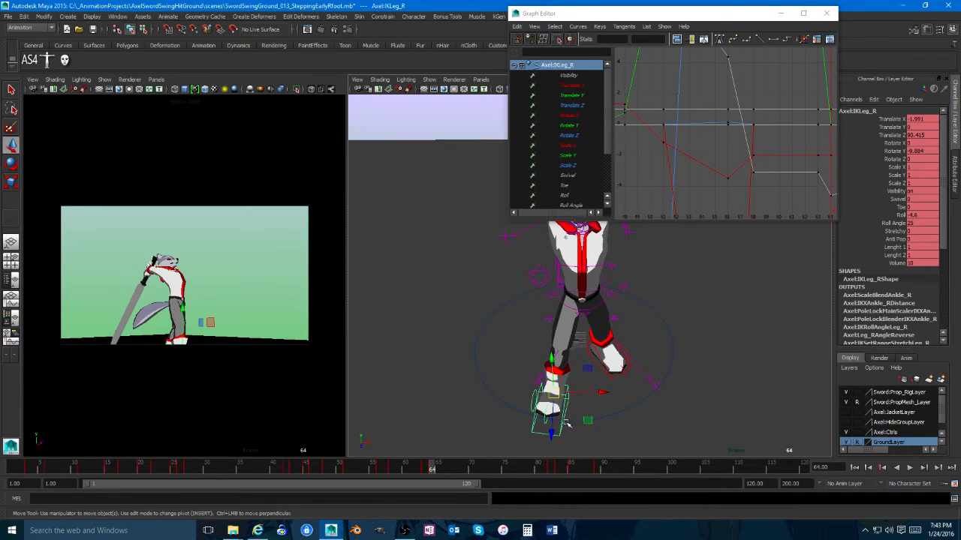
click(443, 465)
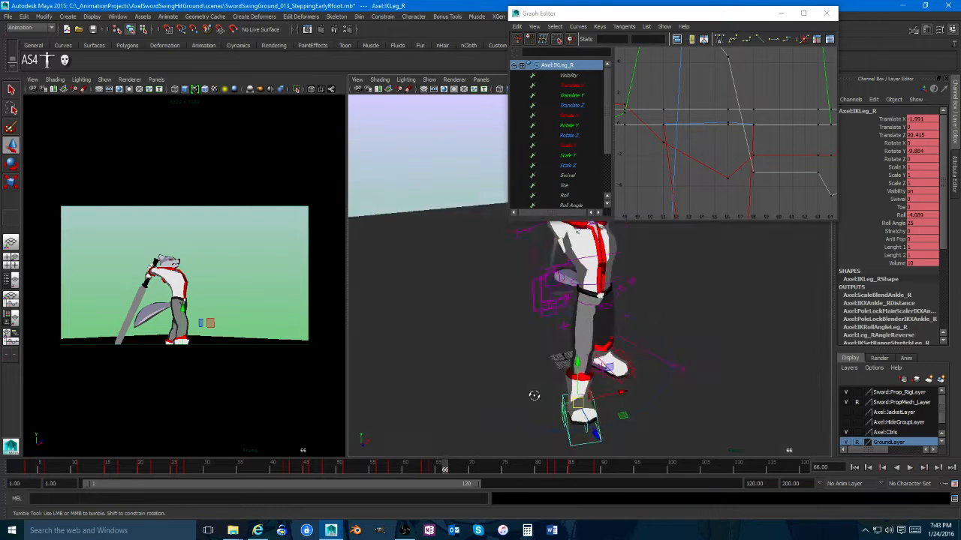
click(432, 469)
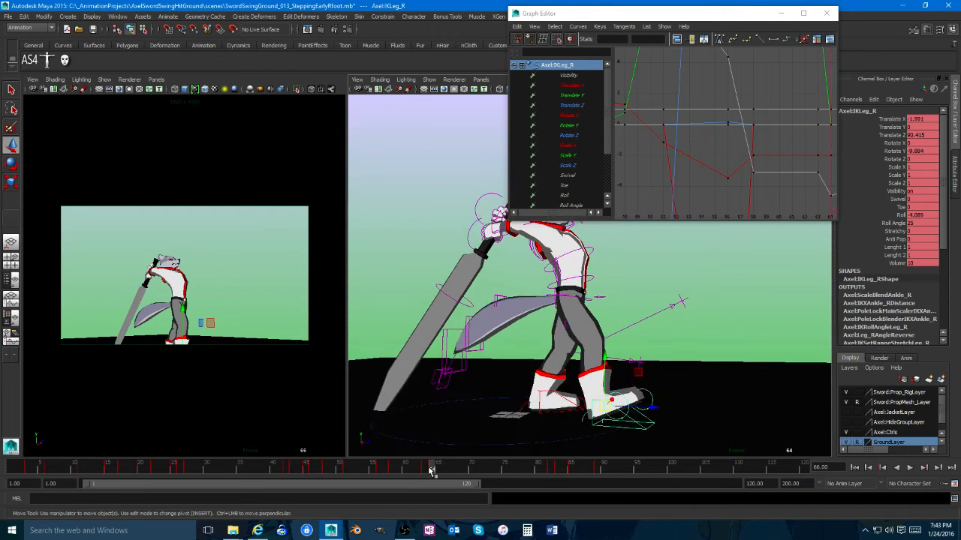
Step: Try moving the right IK leg control along Z at frame 63, and undo the move
mouse_move(428, 468)
mouse_down()
mouse_move(369, 467)
mouse_move(424, 463)
mouse_up()
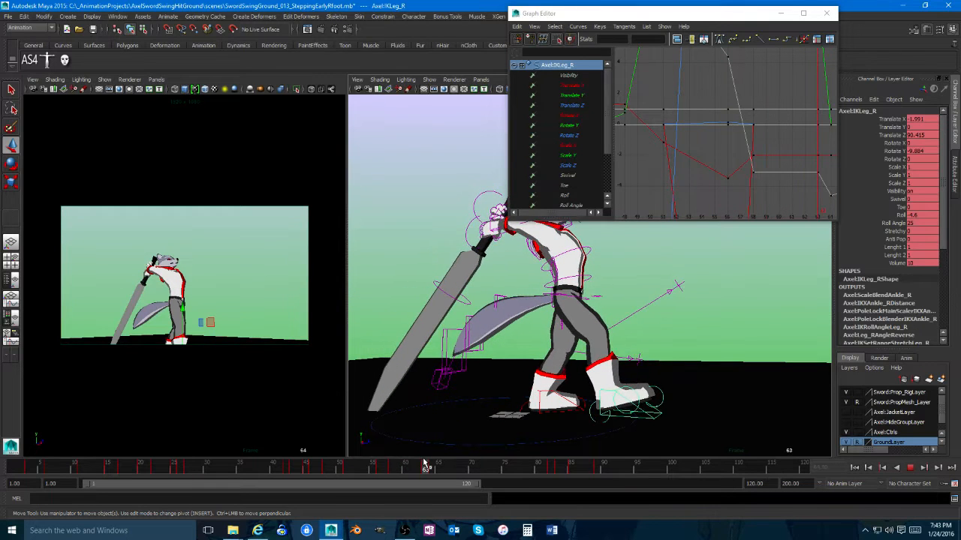
drag(654, 392, 651, 404)
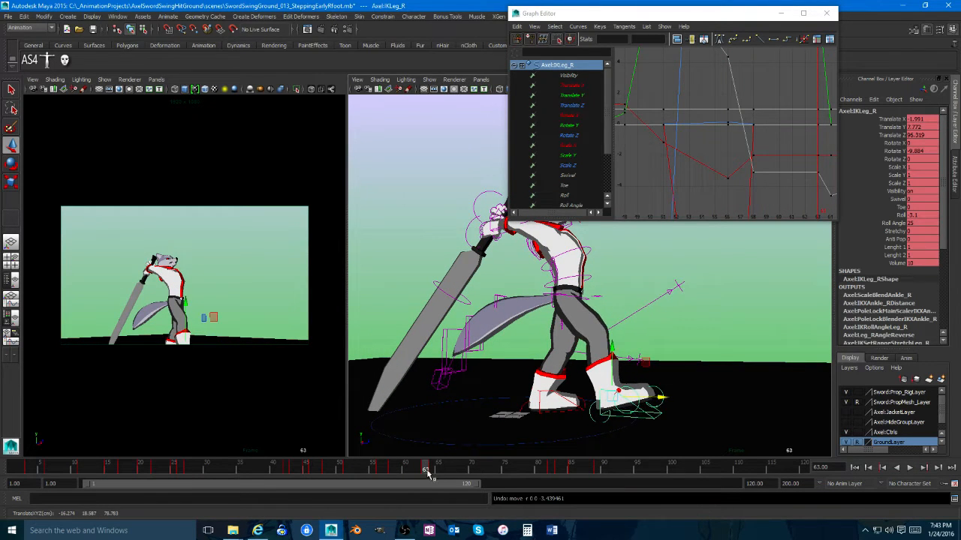
mouse_move(425, 463)
mouse_down()
mouse_move(599, 462)
mouse_move(386, 463)
mouse_move(425, 465)
mouse_up()
Step: Copy the right IK leg control's planted pose from frame 64 to frame 63, and delete its key at frame 64
alt+drag(535, 390, 551, 429)
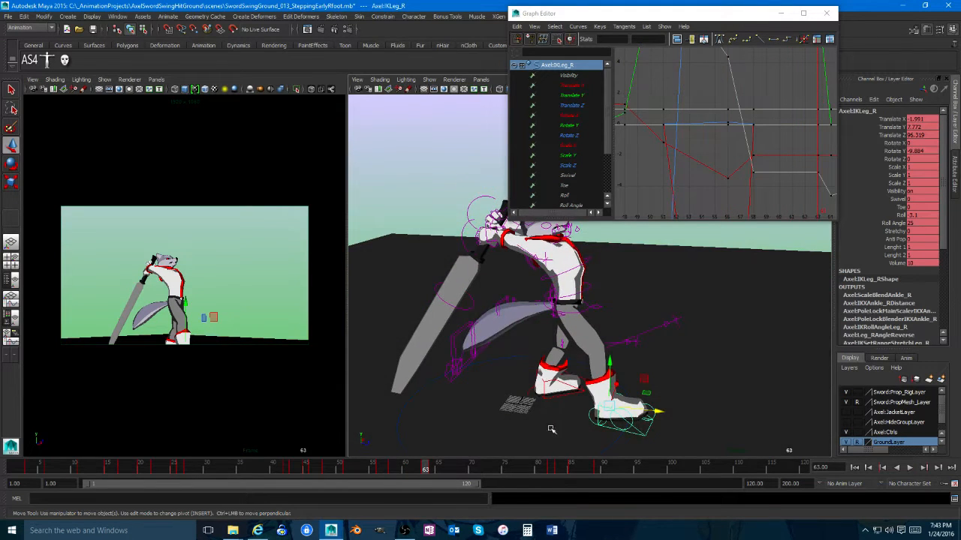
click(431, 469)
drag(427, 471, 425, 468)
key(alt+v)
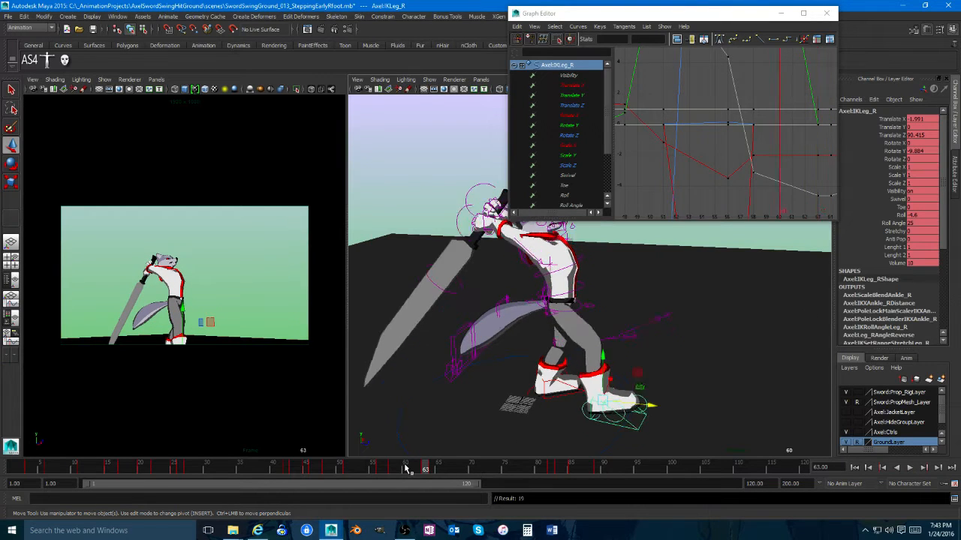
right_click(432, 469)
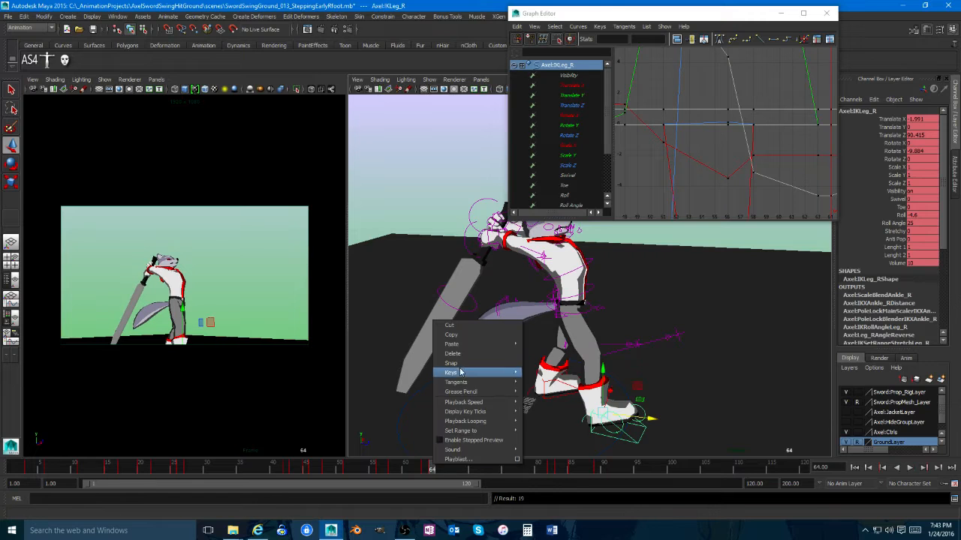
click(465, 373)
Step: Play back and scrub through the swing to check the right foot's step timing
drag(425, 469, 550, 470)
key(alt+v)
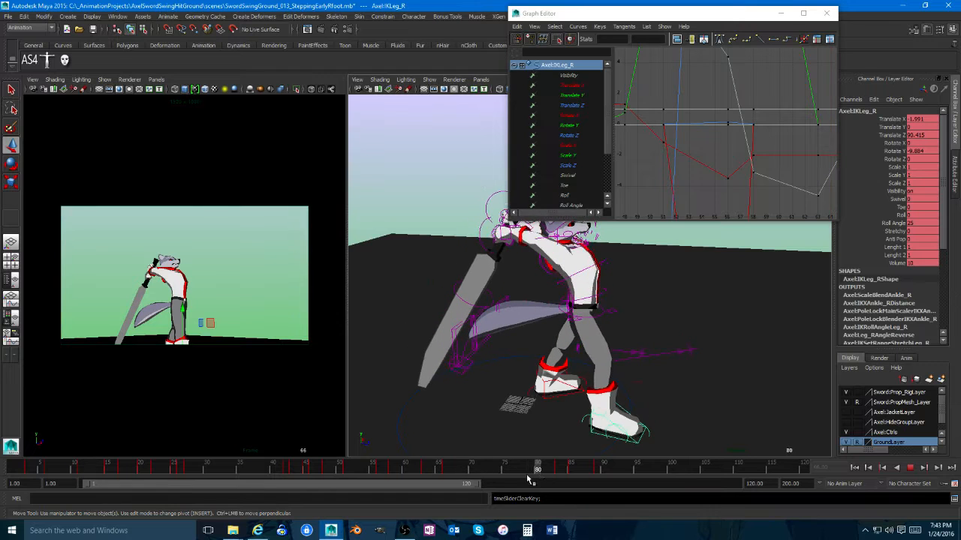
key(alt+v)
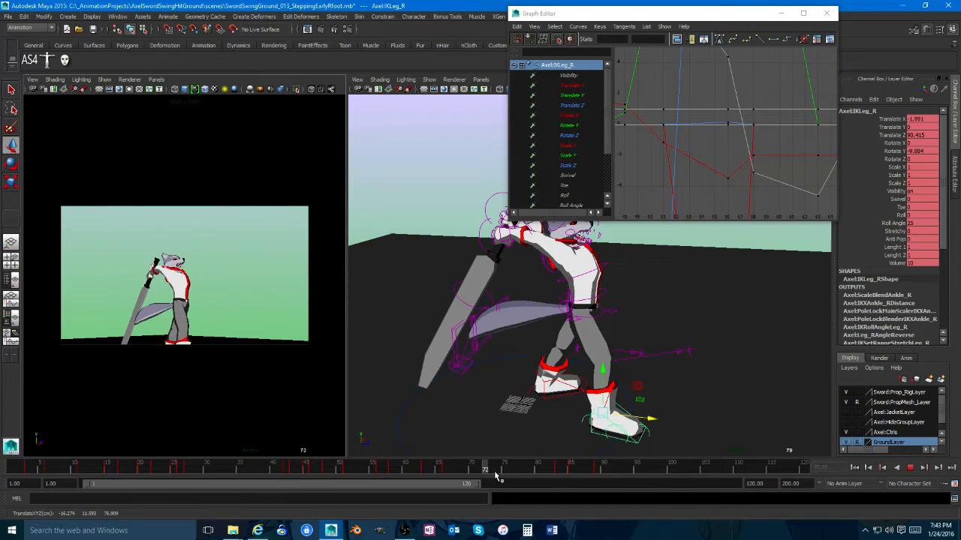
drag(496, 475, 398, 436)
click(353, 466)
key(alt+v)
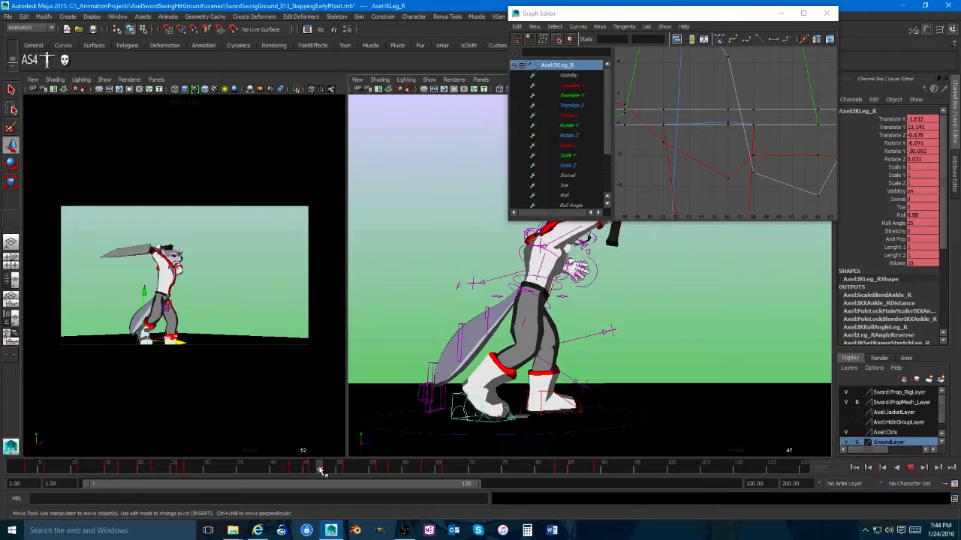
Step: At frame 53, pose the right IK leg control at about Translate Y 9.1 and Z 6.0, Rotate X 1.9, with Toe at 24.8
drag(351, 469, 346, 469)
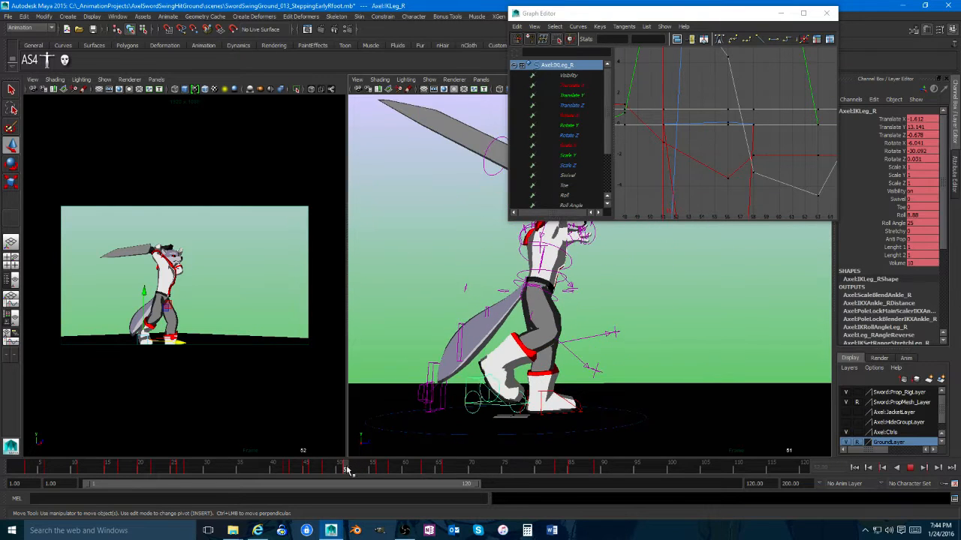
key(e)
key(w)
key(alt+v)
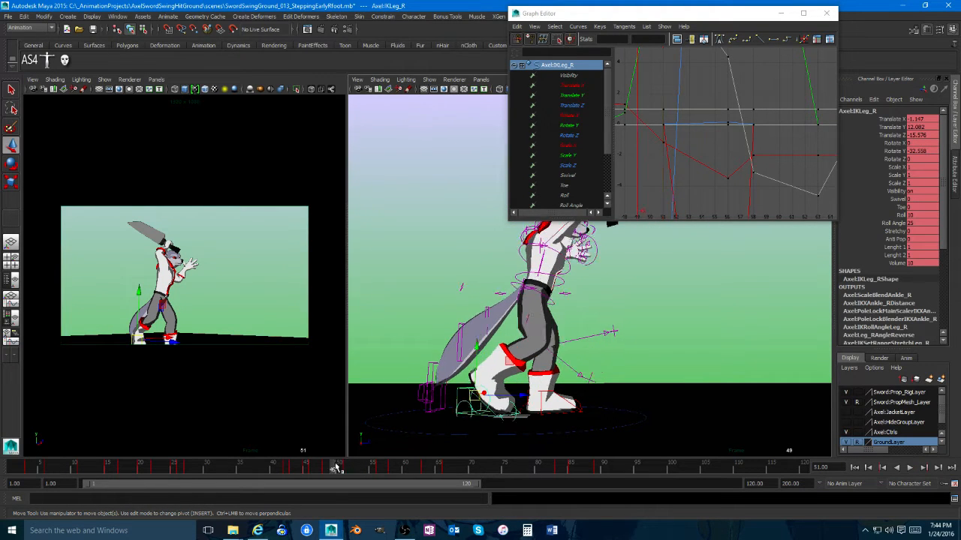
drag(364, 461, 361, 460)
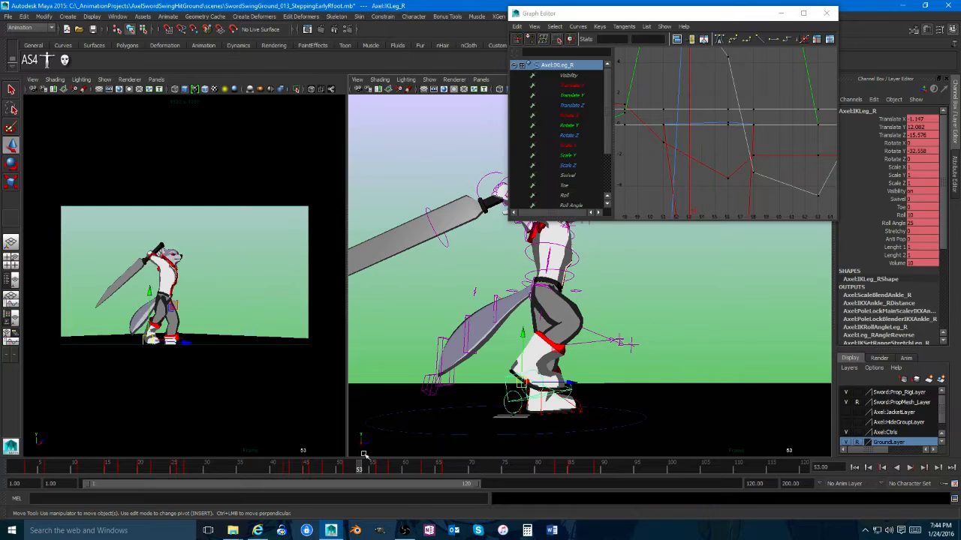
key(e)
drag(557, 379, 546, 354)
key(w)
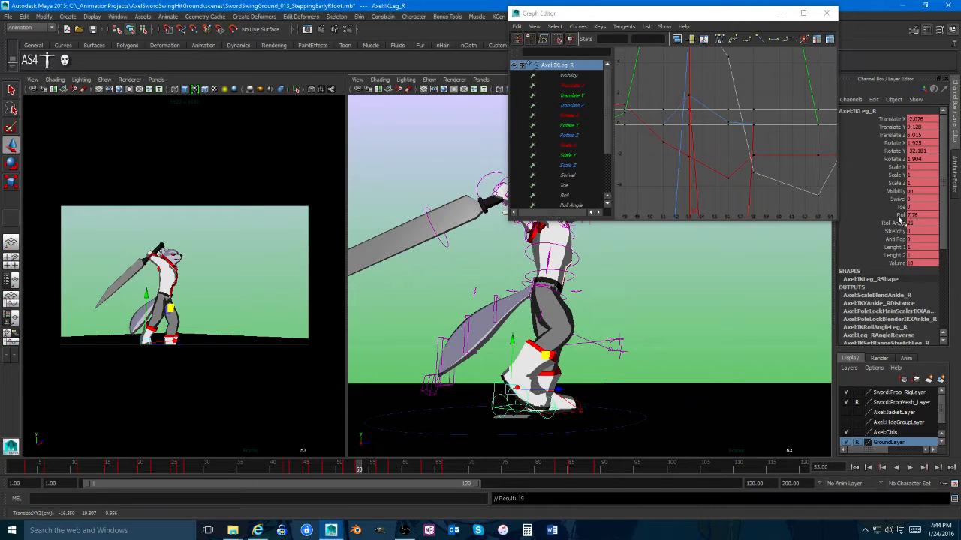
click(900, 207)
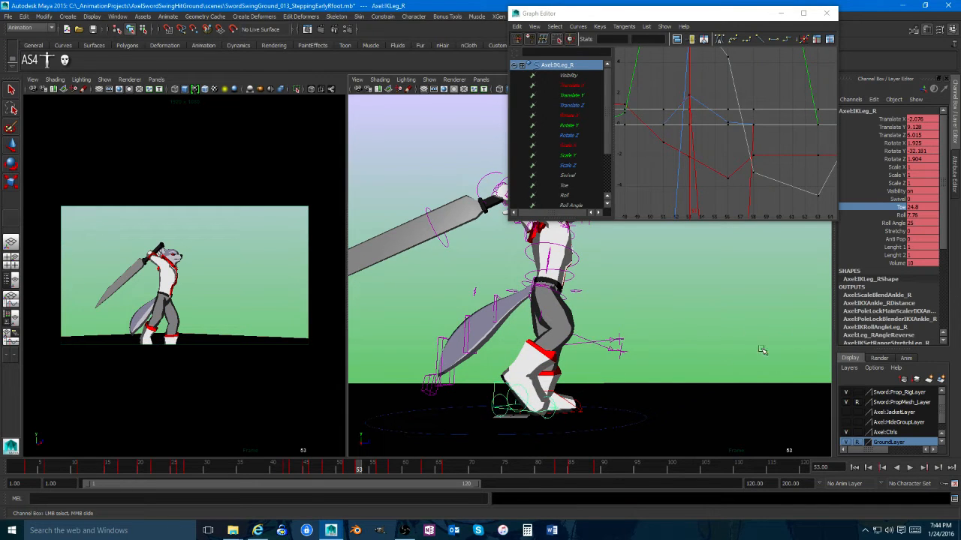
Step: Isolate the right IK leg control's Translate Y curve and lower its frame 51 key to about 7.14
drag(345, 468, 372, 467)
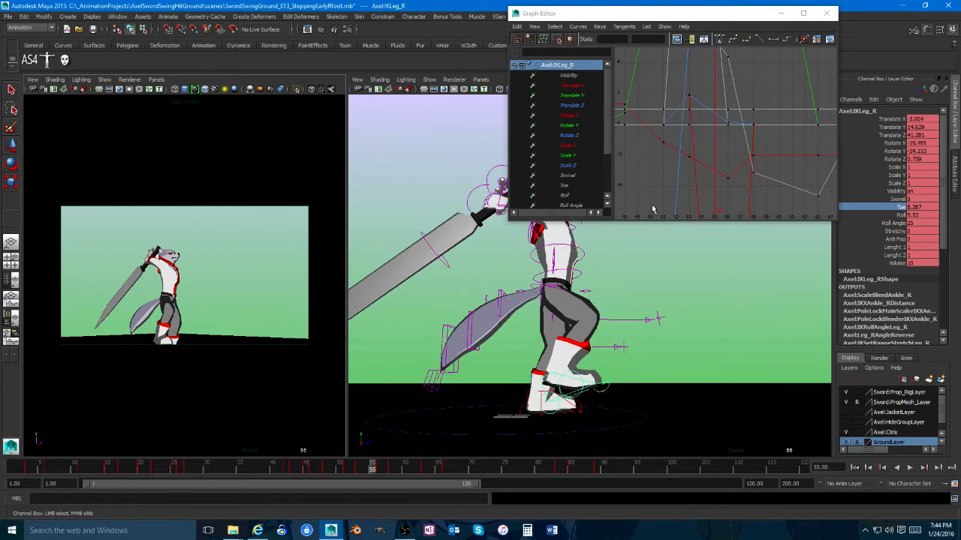
key(f)
click(572, 96)
key(f)
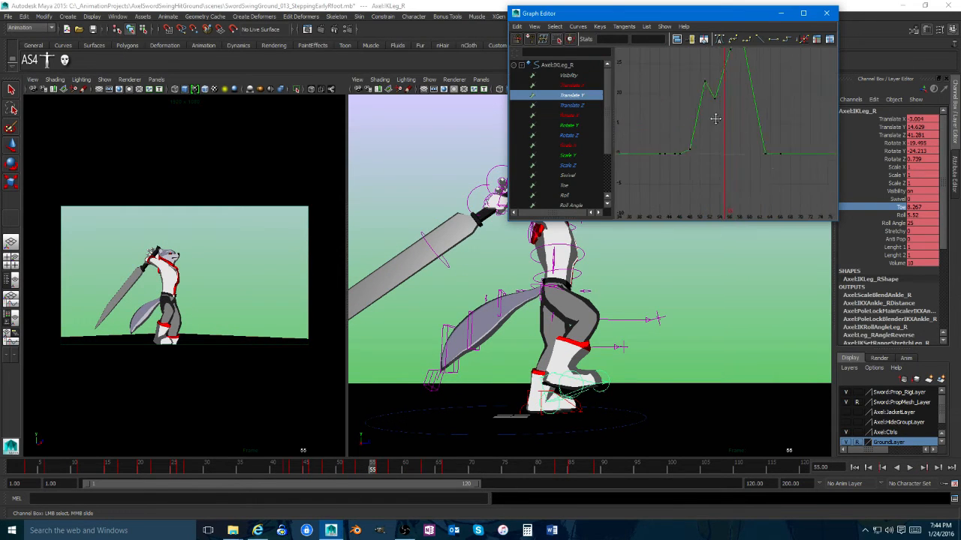
click(741, 91)
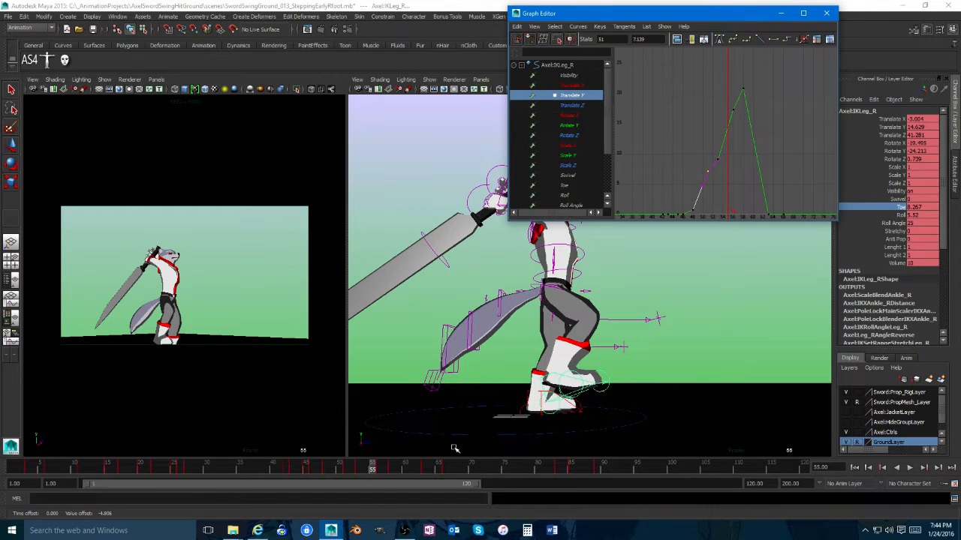
drag(364, 471, 332, 469)
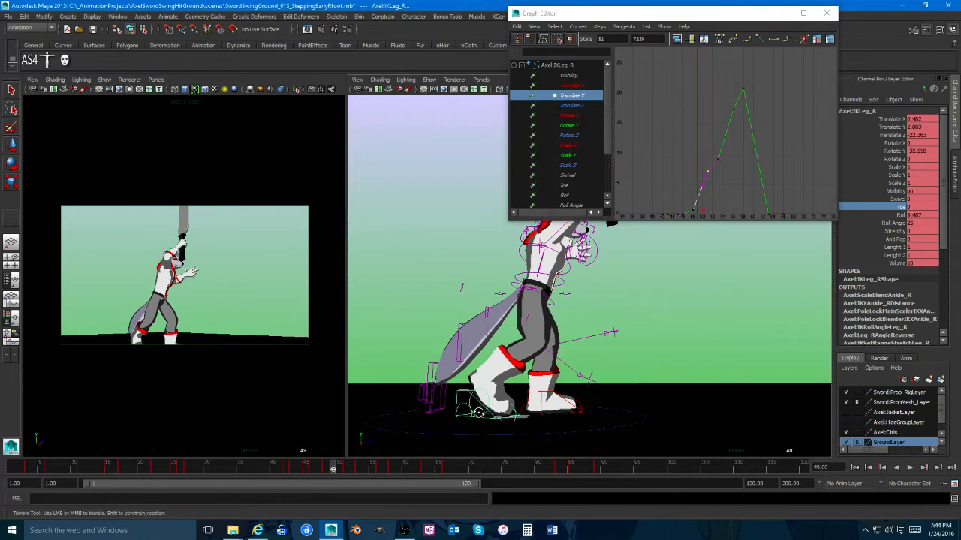
Step: At frame 56, rotate the right IK leg control to about -2.6 in X, and undo a trial change of its Roll to 10
key(alt+v)
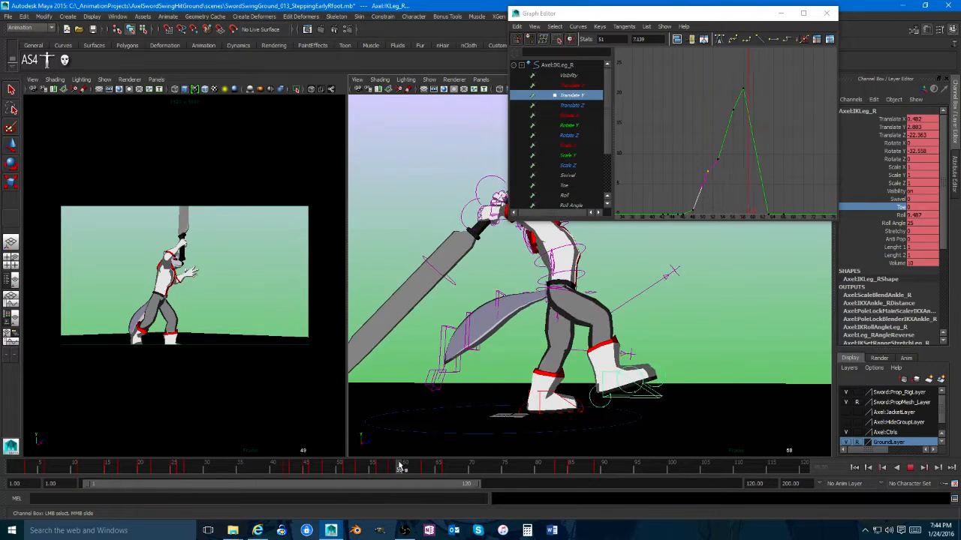
mouse_move(389, 468)
mouse_down()
mouse_move(370, 469)
mouse_move(379, 468)
mouse_up()
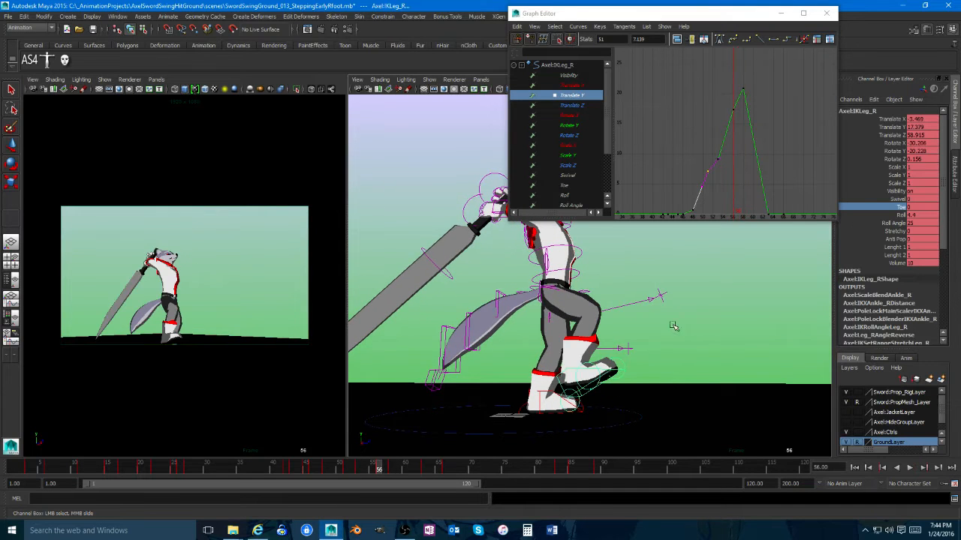
click(897, 214)
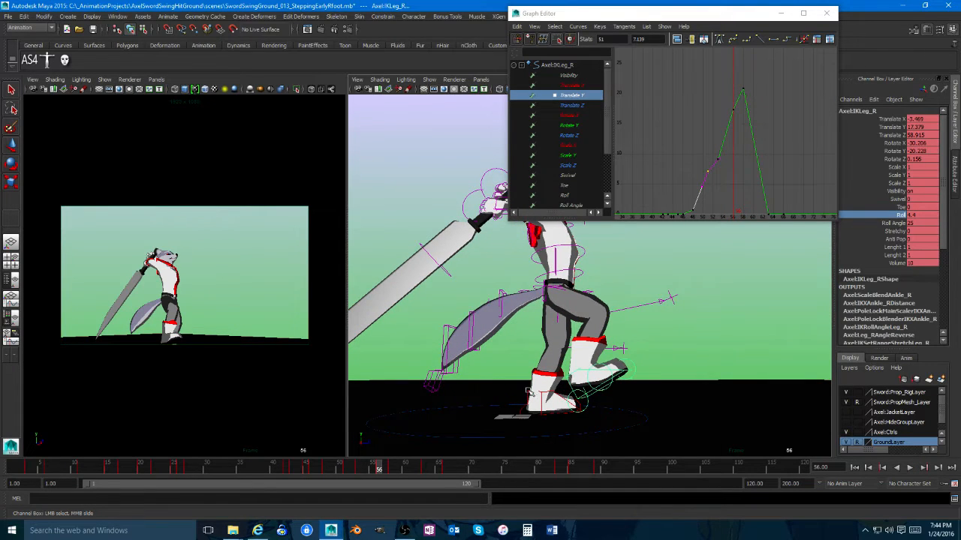
mouse_move(370, 470)
mouse_down()
mouse_move(341, 470)
mouse_move(394, 469)
mouse_move(331, 463)
mouse_move(381, 468)
mouse_up()
key(e)
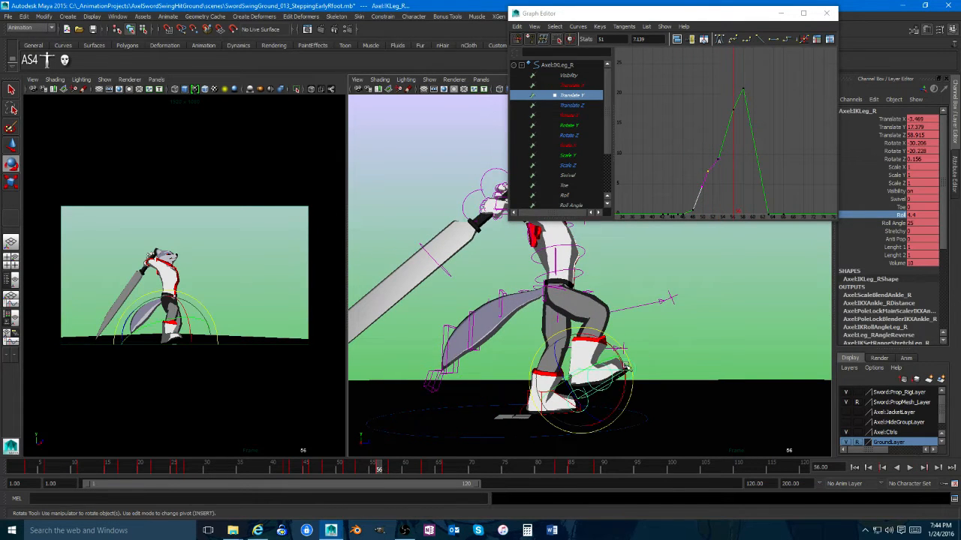
drag(625, 379, 627, 390)
key(w)
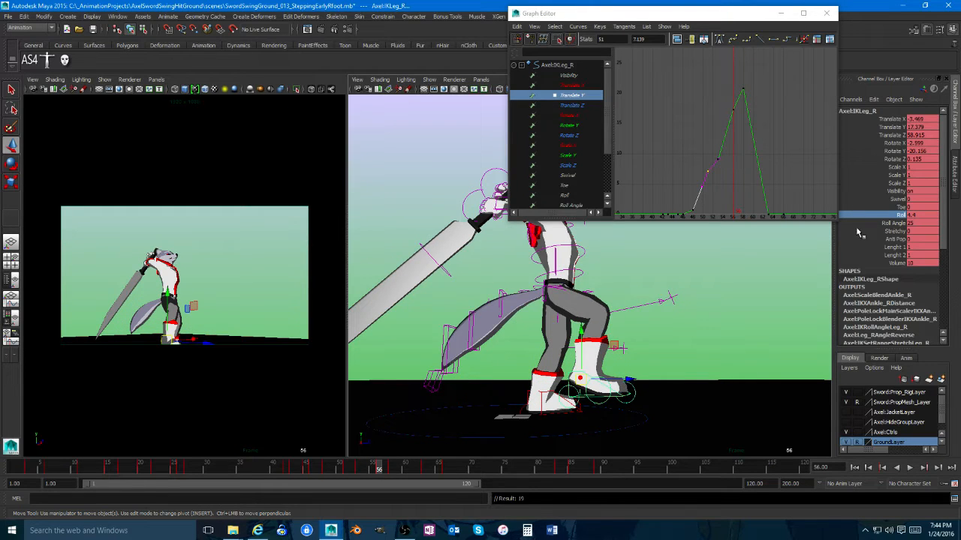
key(ctrl+z)
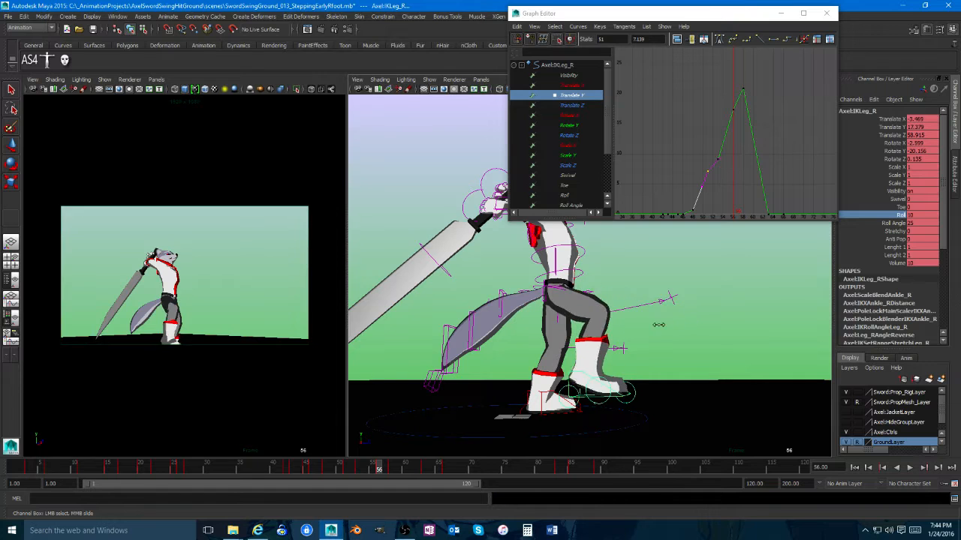
Step: Play back and scrub through the forward step, examining the right foot and leg from several angles around frames 46 to 59
mouse_move(373, 471)
mouse_down()
mouse_move(412, 468)
mouse_move(391, 471)
mouse_up()
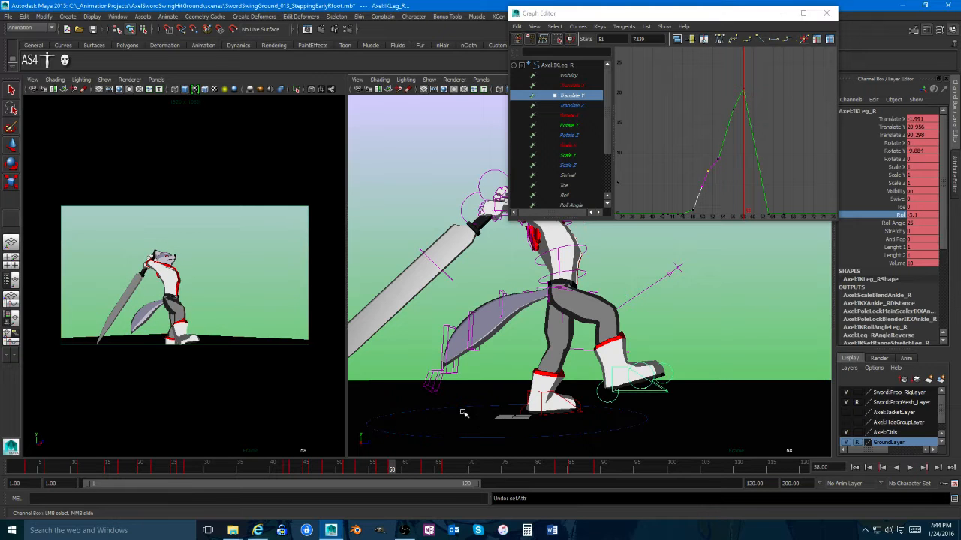
key(alt+v)
key(alt+v)
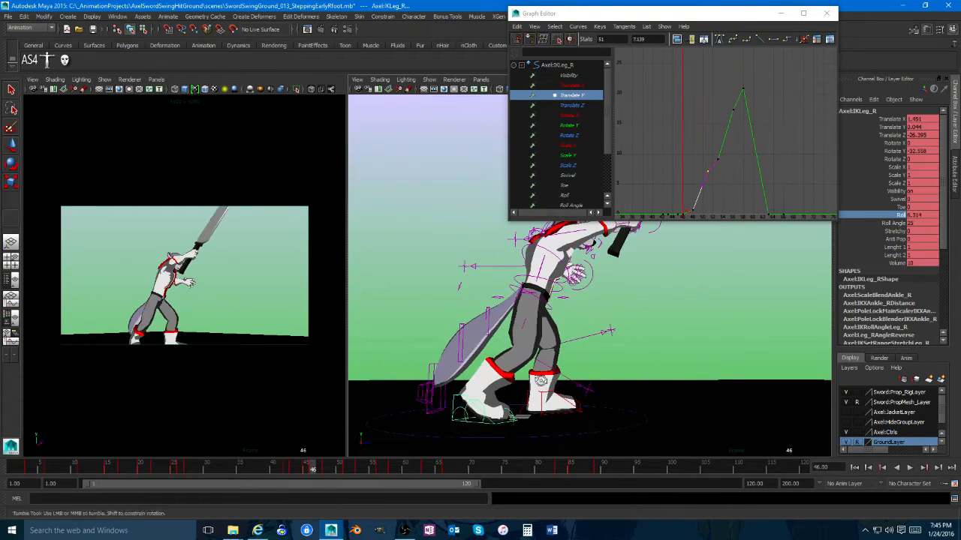
alt+drag(541, 380, 510, 314)
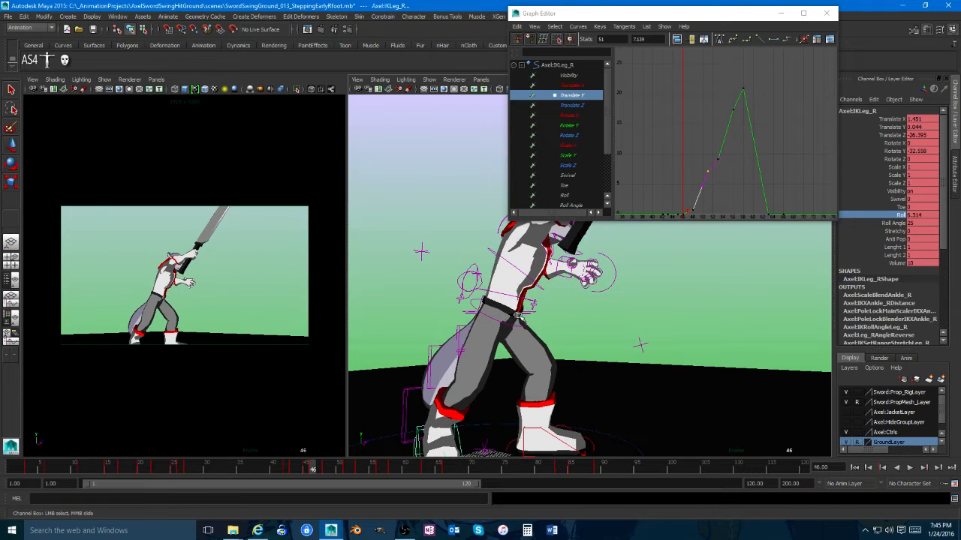
key(alt+v)
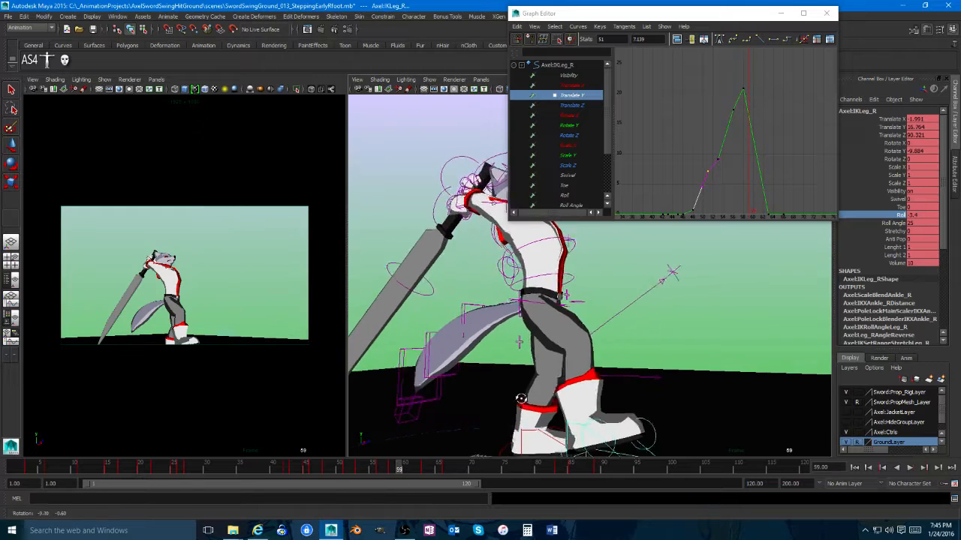
key(alt+v)
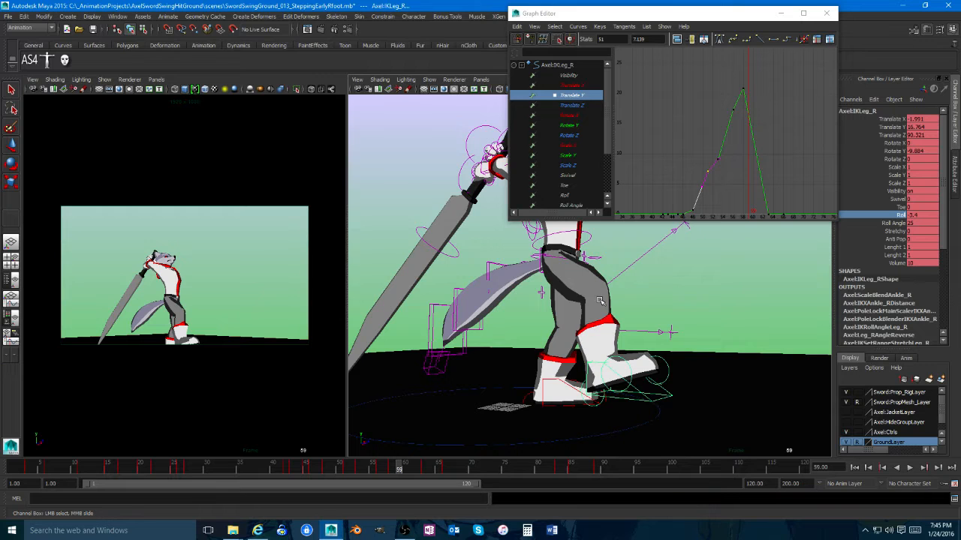
alt+drag(594, 294, 586, 315)
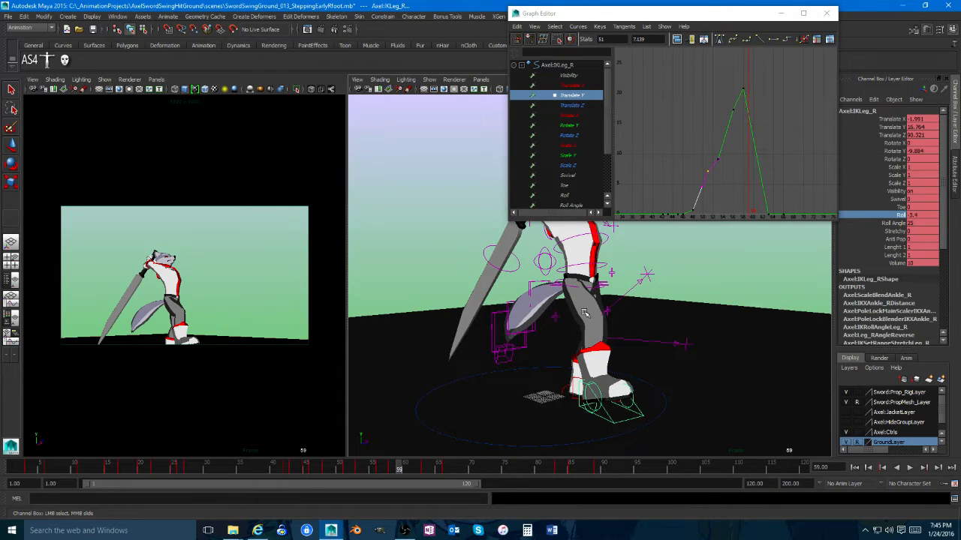
alt+drag(601, 303, 585, 322)
mouse_move(399, 465)
mouse_down()
mouse_move(325, 465)
mouse_move(414, 454)
mouse_move(262, 455)
mouse_move(392, 458)
mouse_up()
alt+drag(465, 390, 611, 390)
key(w)
key(alt+v)
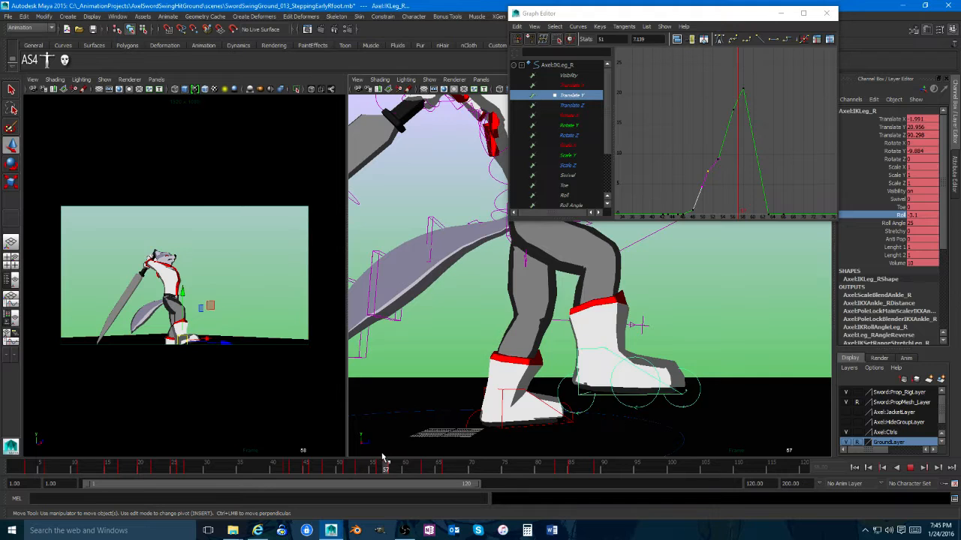
Step: At frame 62, set the right IK leg control's Roll to 0 and rotate the toes upward to about -24.7 in Rotate X
click(419, 467)
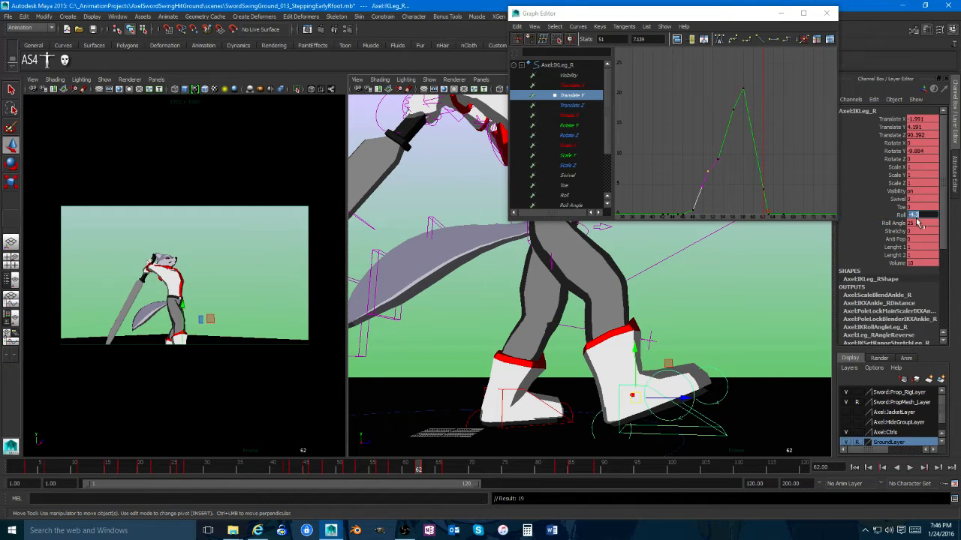
text(0)
key(Return)
key(e)
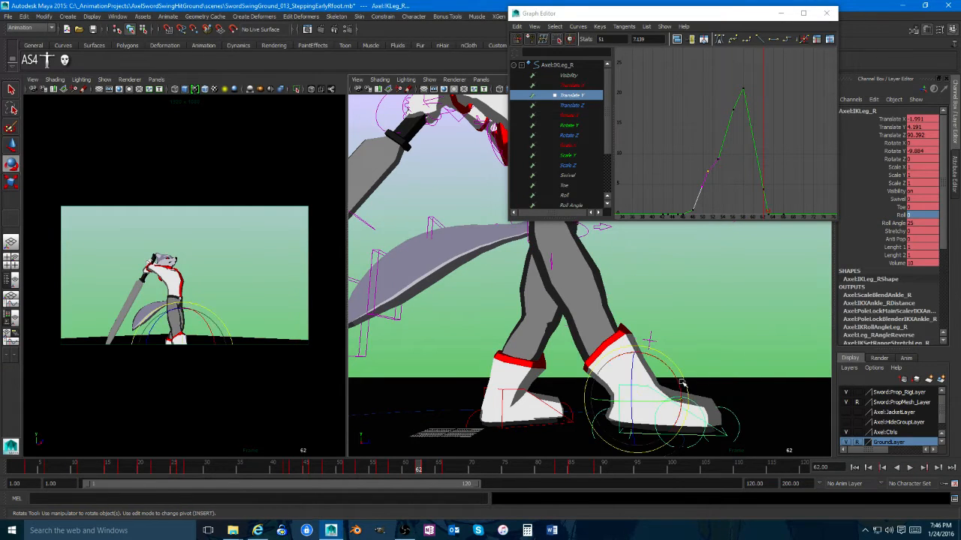
drag(682, 398, 654, 370)
key(w)
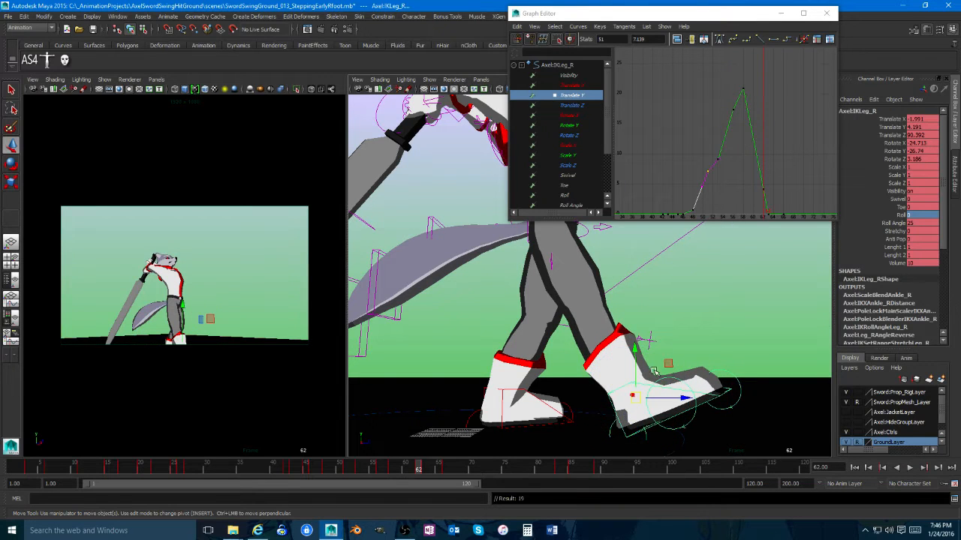
Step: At frame 58, set the right IK leg control's Roll to 0 and rotate the foot to about -19.5 in Rotate X
mouse_move(405, 470)
mouse_down()
mouse_move(371, 468)
mouse_move(391, 467)
mouse_up()
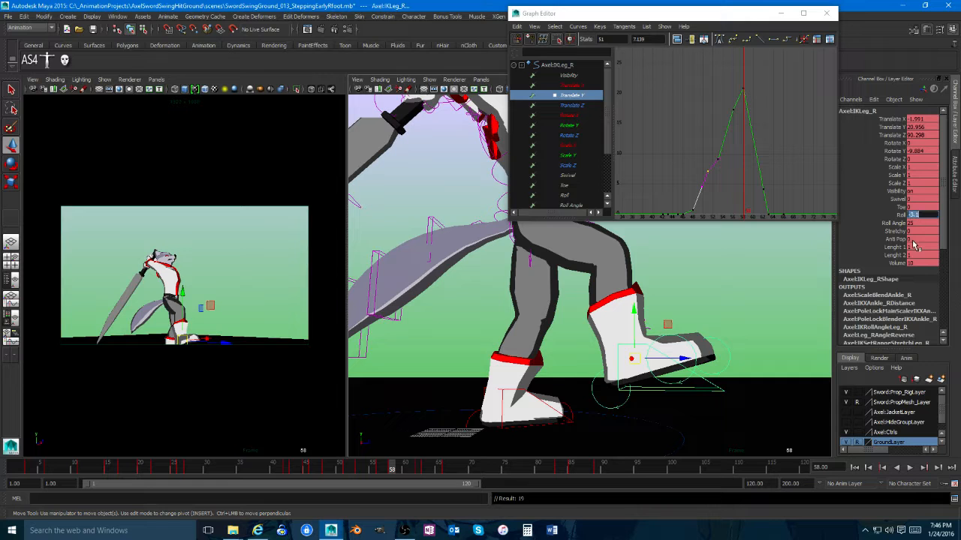
text(0)
key(Return)
alt+drag(676, 367, 600, 387)
key(e)
key(w)
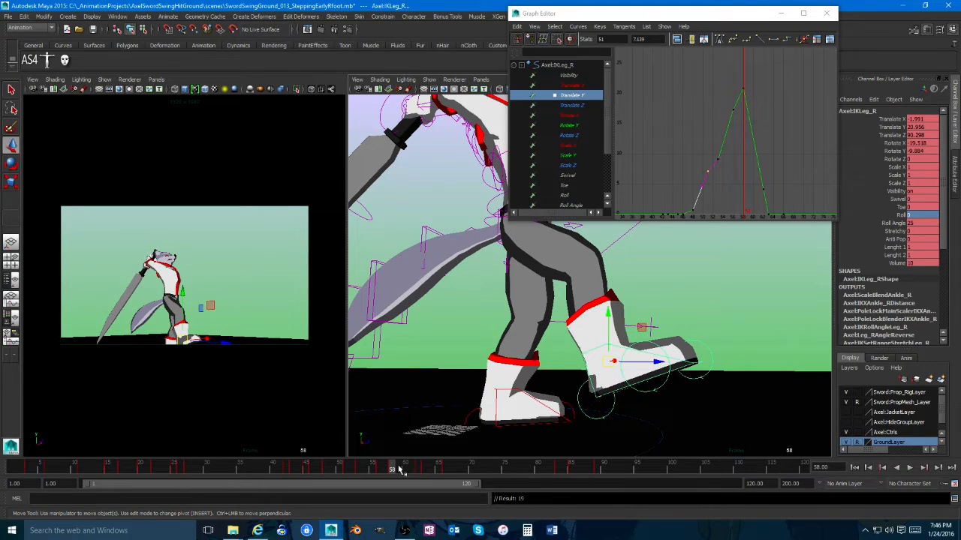
Step: At frame 62, move the right IK leg control back to about Translate Z 85.6 and Translate Y 4.3
drag(400, 469, 418, 468)
scroll(658, 381, up, 5)
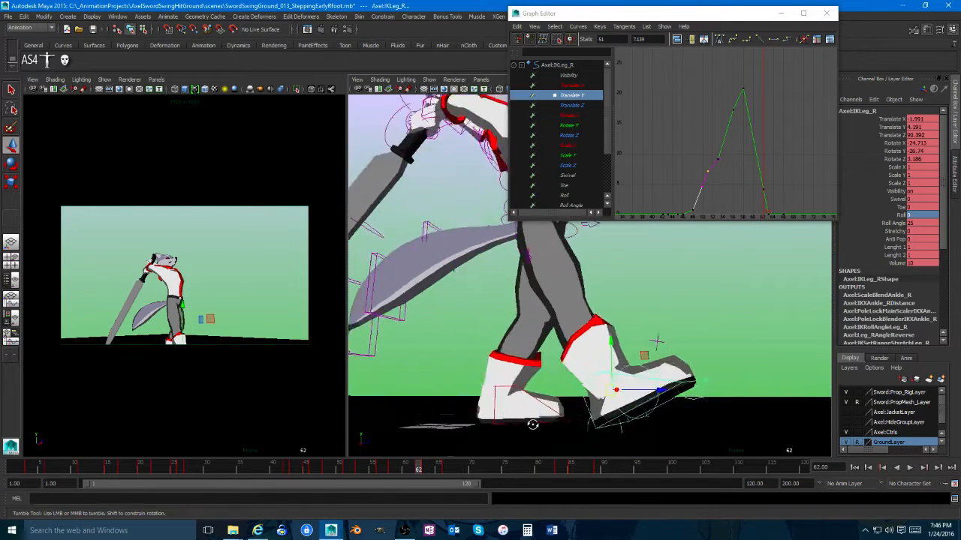
middle_drag(704, 355, 695, 354)
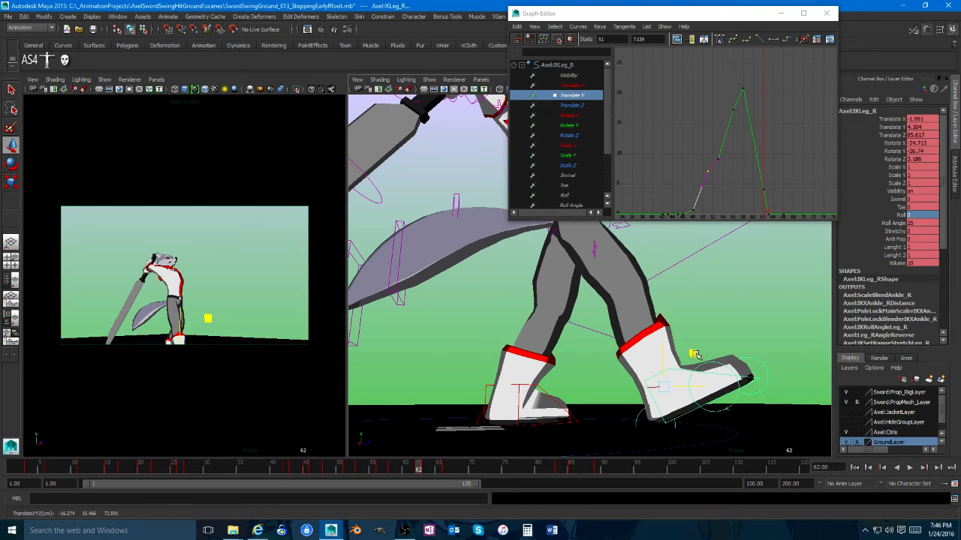
alt+drag(680, 389, 593, 411)
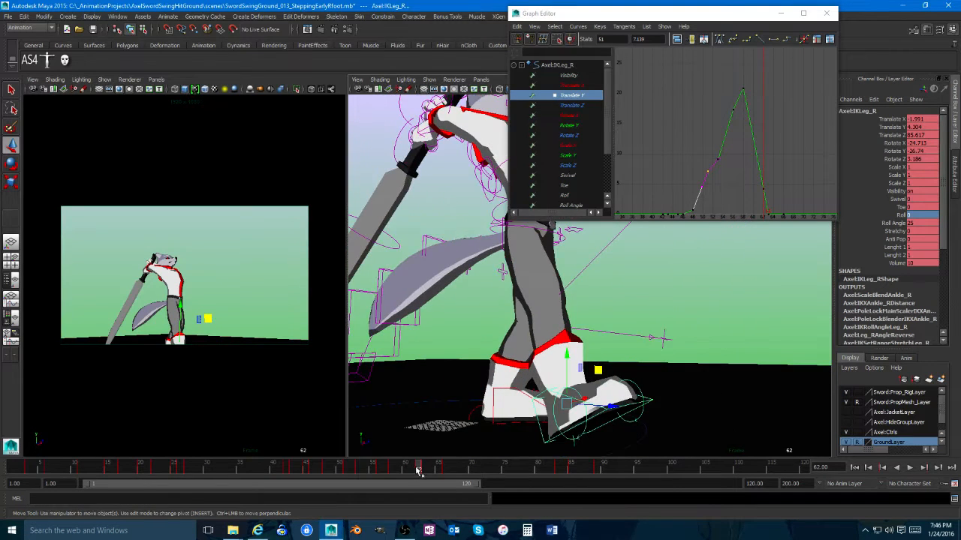
mouse_move(418, 470)
mouse_down()
mouse_move(428, 470)
mouse_move(420, 467)
mouse_up()
Step: Check the right foot's landing from the front and adjust the IK leg control's rotation around frame 63
alt+drag(555, 413, 459, 443)
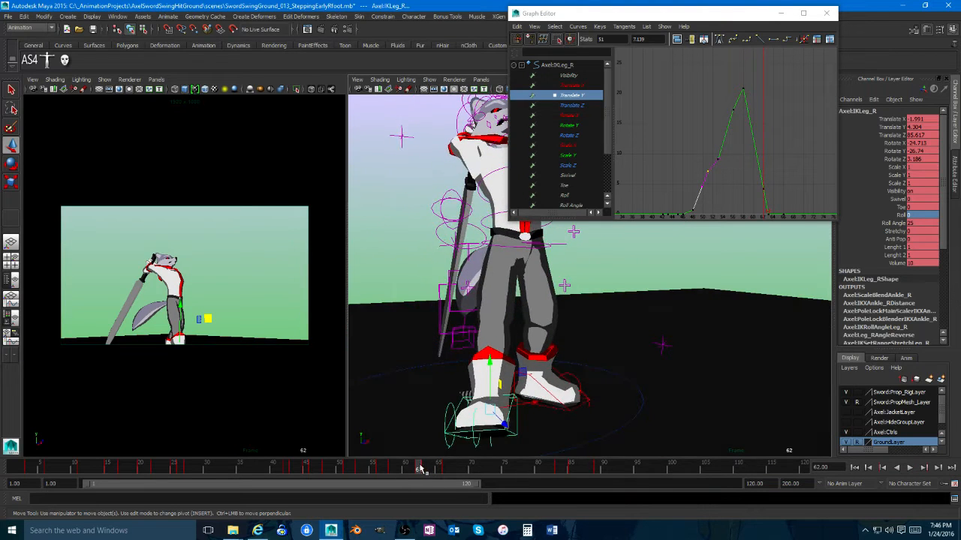
key(alt+v)
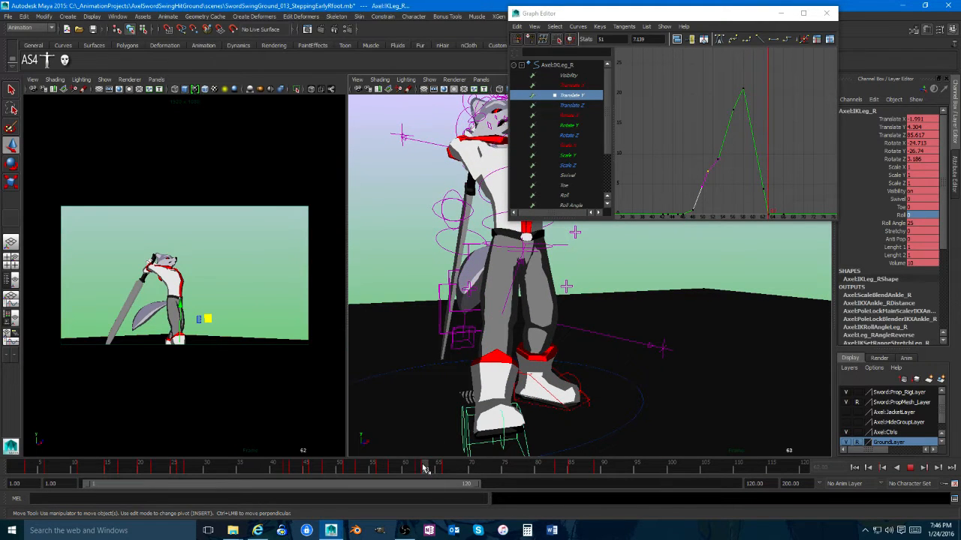
key(alt+v)
key(e)
drag(527, 430, 484, 461)
key(w)
Step: Review the step's motion in the enlarged camera view, and select the root control RootX_M
mouse_move(425, 470)
mouse_down()
mouse_move(466, 466)
mouse_move(380, 468)
mouse_move(452, 470)
mouse_up()
middle_click(290, 380)
key(space)
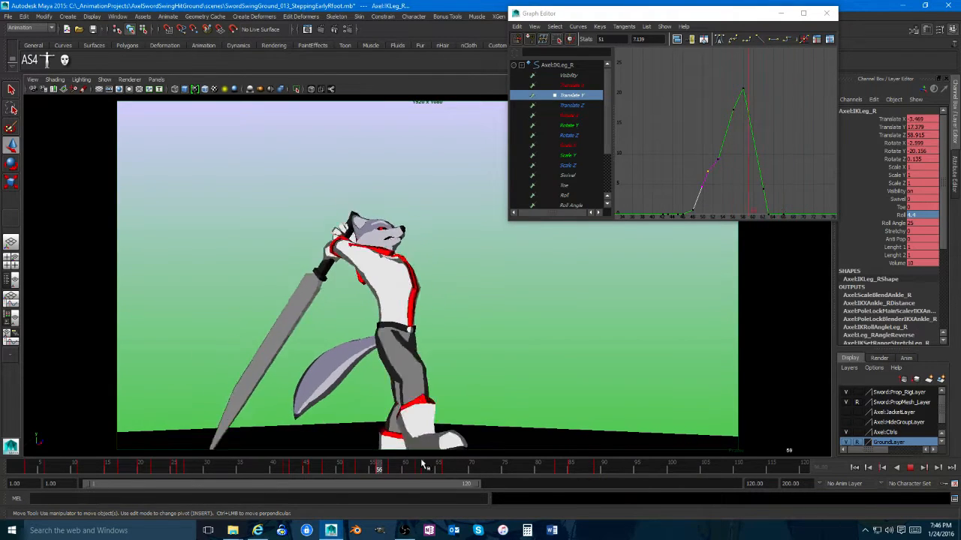
key(space)
click(569, 248)
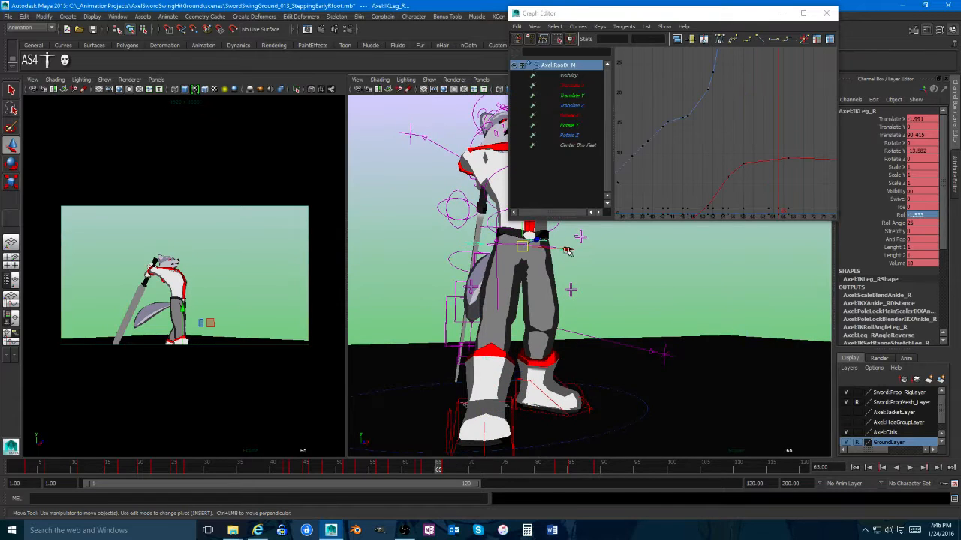
key(space)
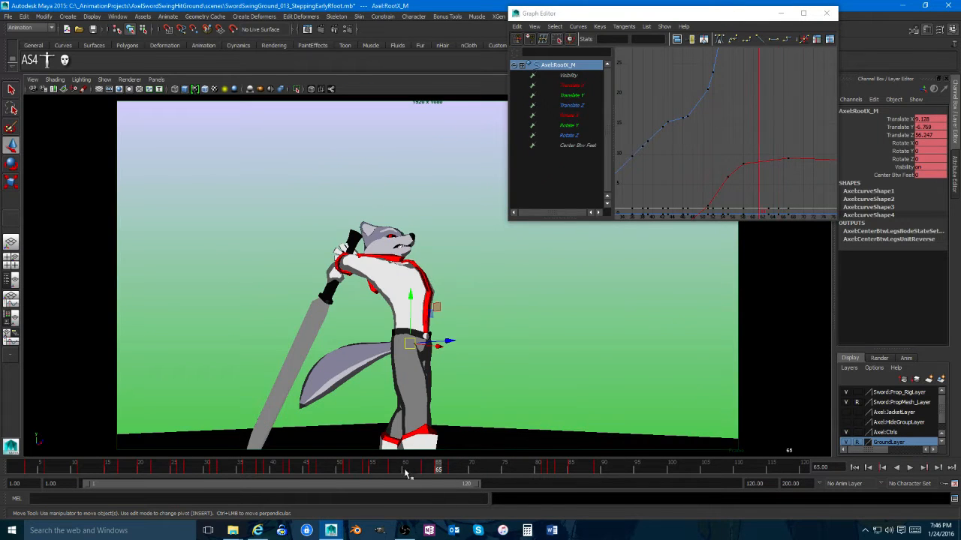
Step: Try deleting the root control RootX_M's key at frame 67, check the motion around it, and undo the deletion
key(alt+v)
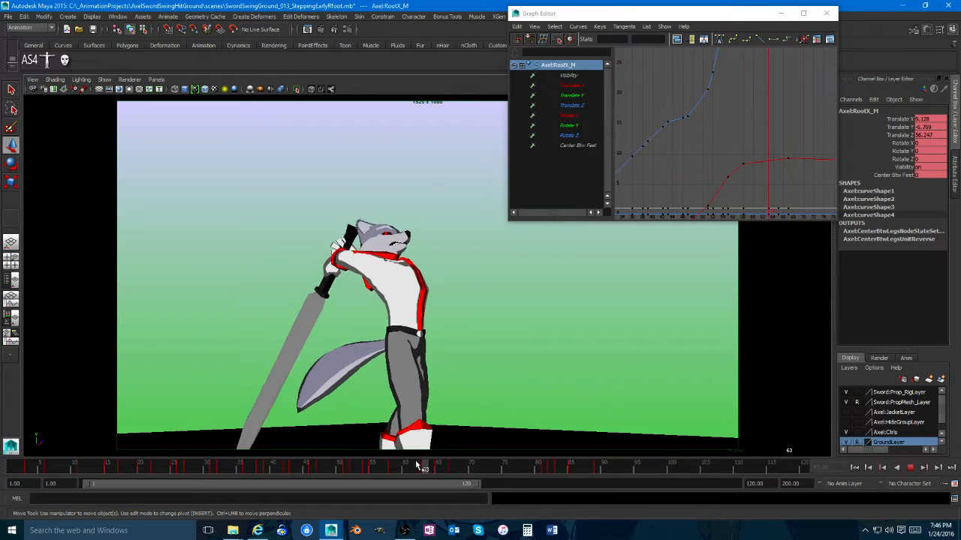
mouse_move(417, 466)
mouse_down()
mouse_move(366, 465)
mouse_move(457, 463)
mouse_up()
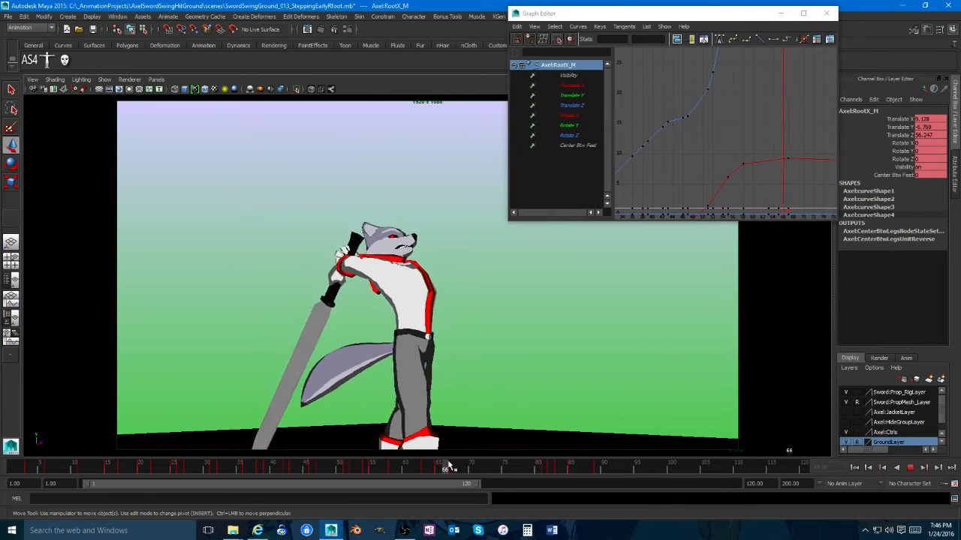
right_click(453, 466)
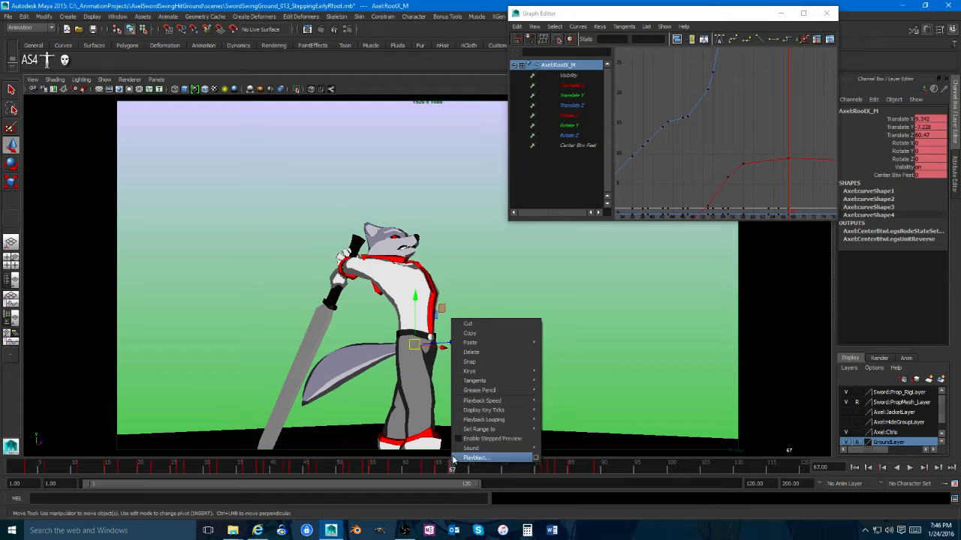
click(477, 354)
key(alt+v)
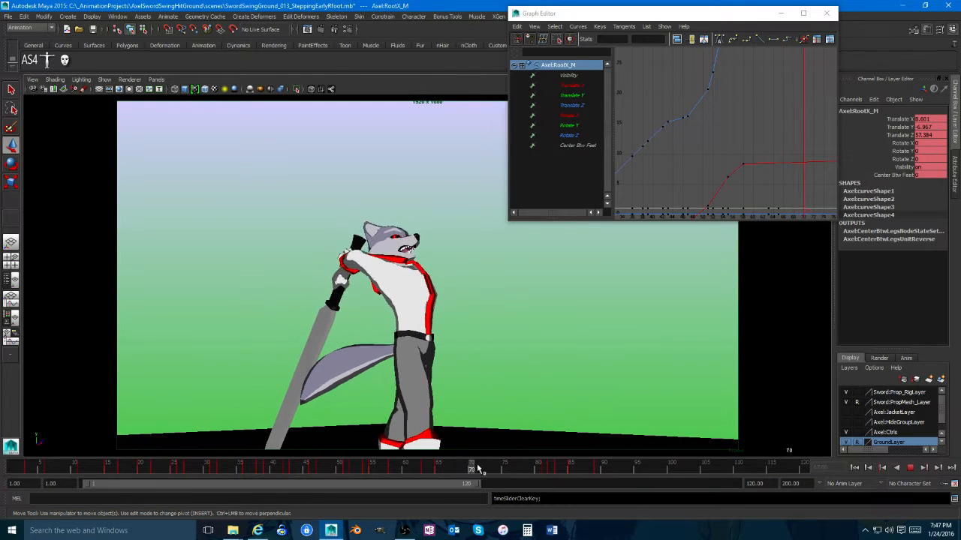
key(alt+v)
key(ctrl+z)
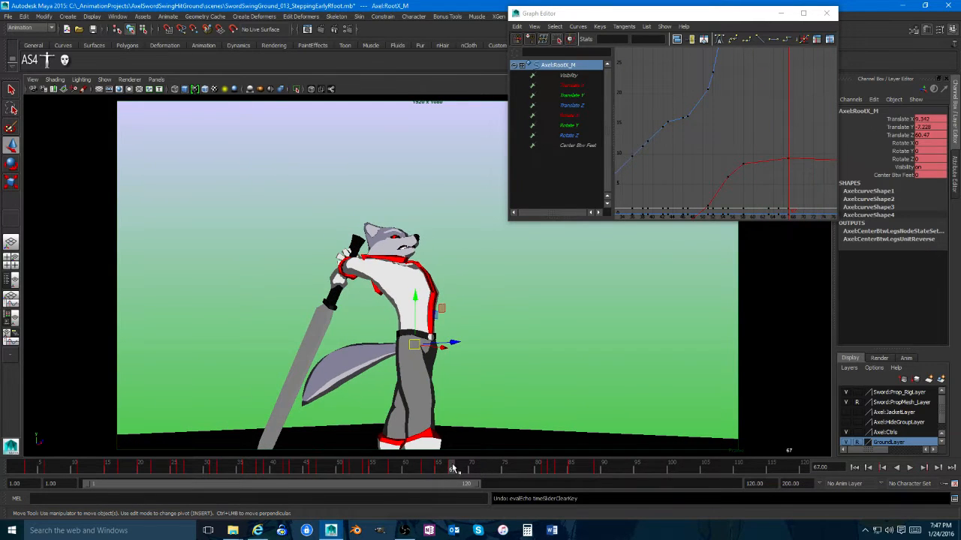
key(alt+v)
key(alt+v)
key(shift+z)
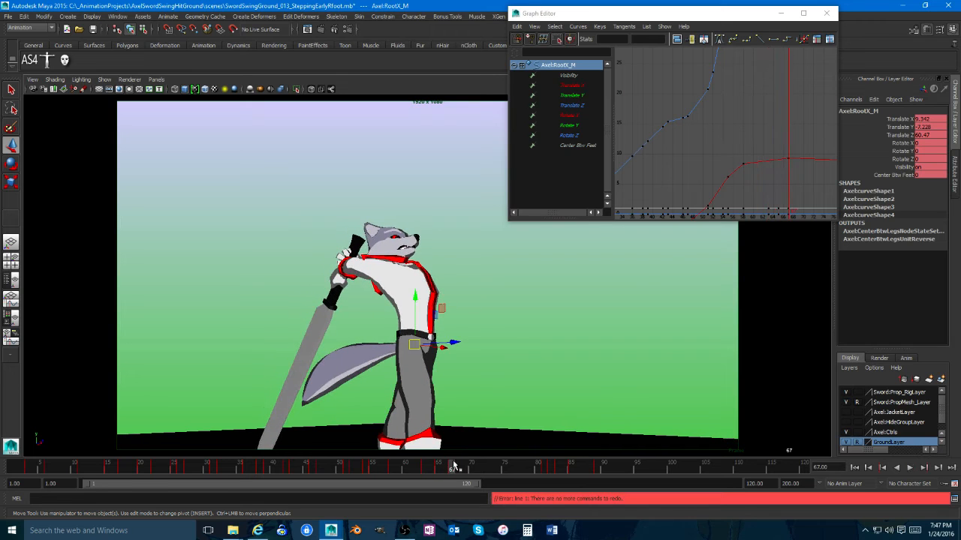
Step: Review the whole sword swing in the enlarged camera view, checking the hip and foot motion around frames 54 to 67
key(alt+v)
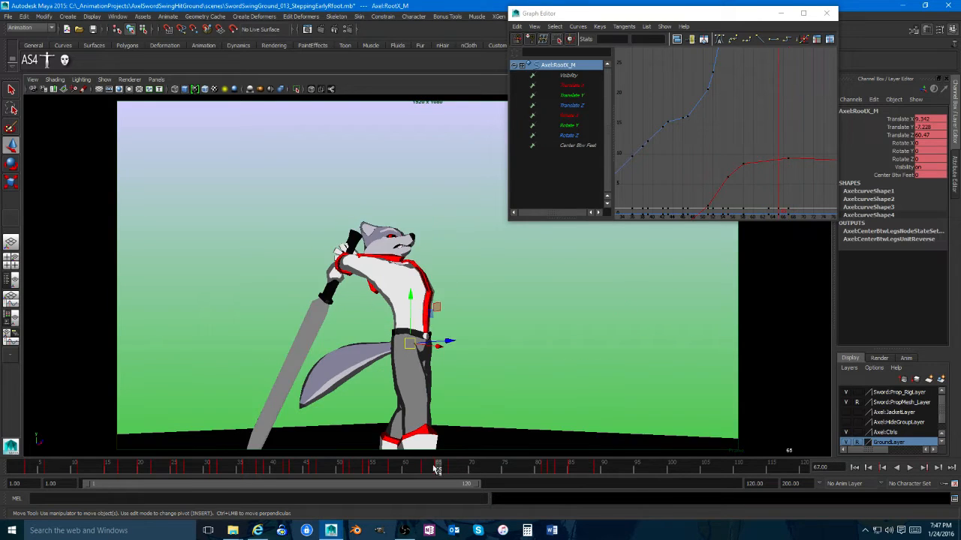
key(alt+v)
key(space)
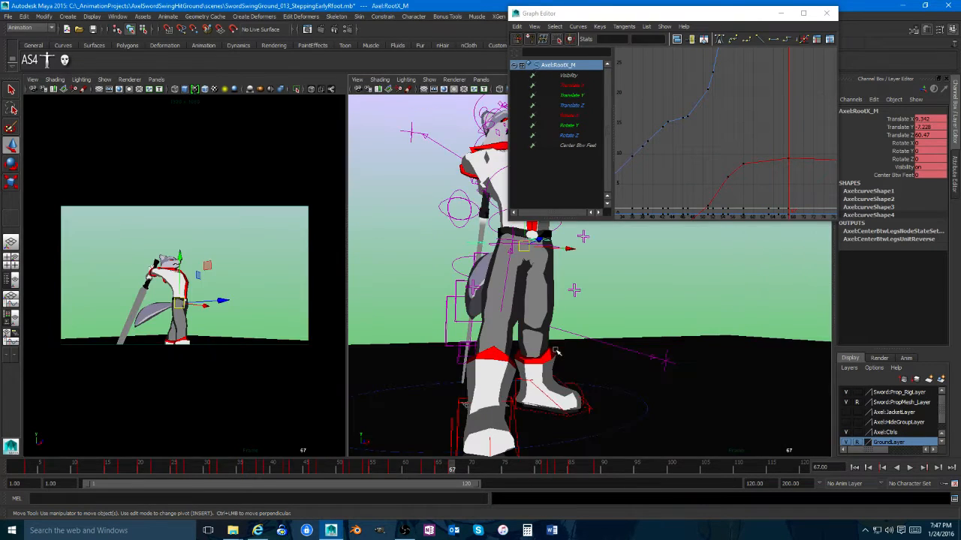
key(space)
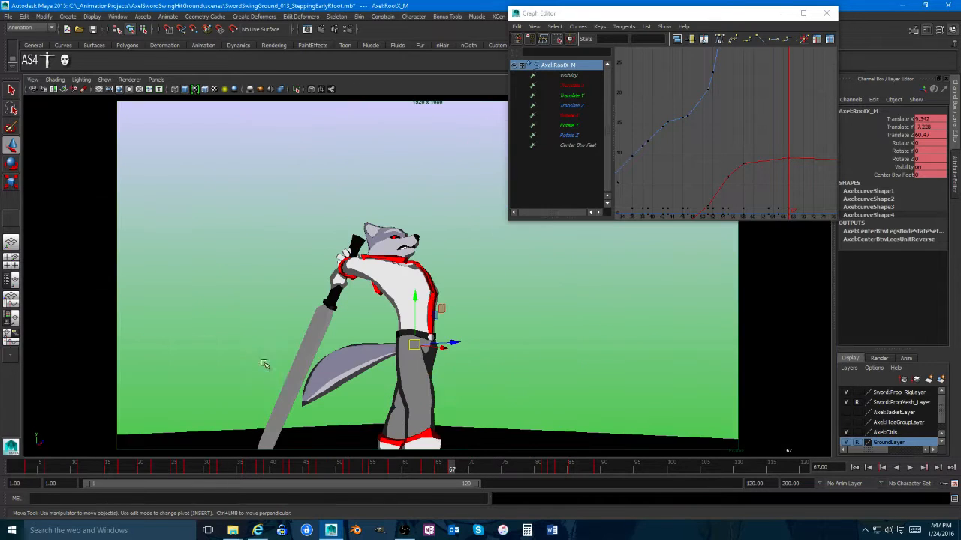
key(alt+v)
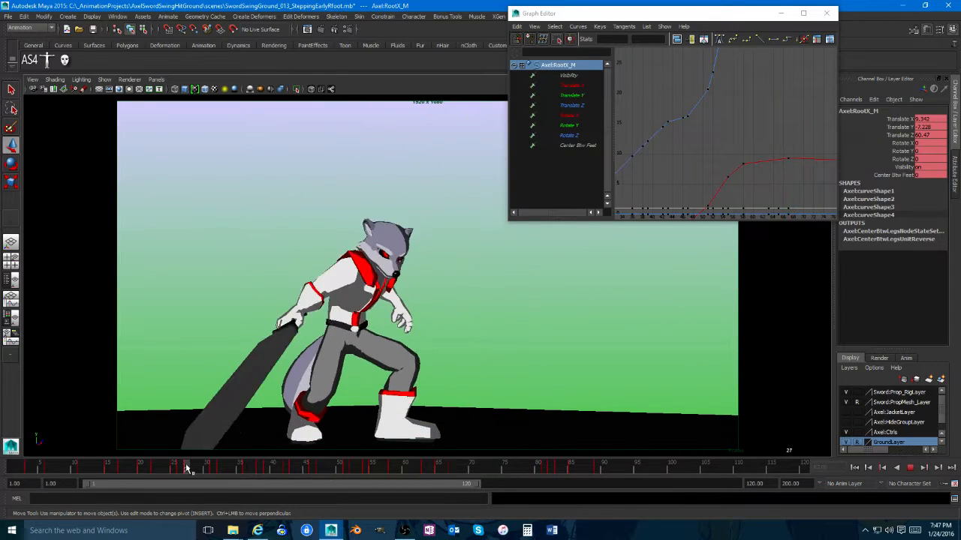
key(alt+v)
alt+drag(463, 371, 378, 405)
mouse_move(362, 473)
mouse_down()
mouse_move(287, 465)
mouse_move(366, 465)
mouse_up()
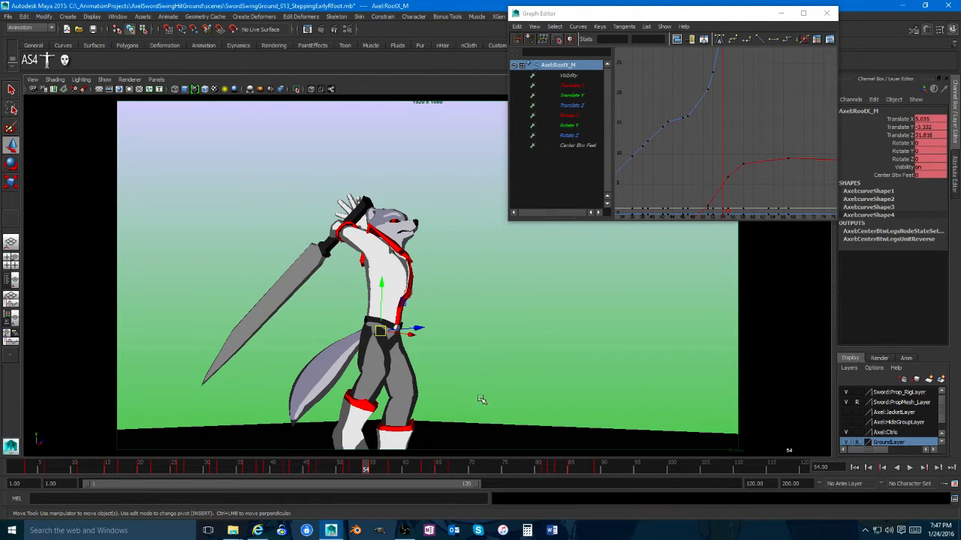
key(alt+v)
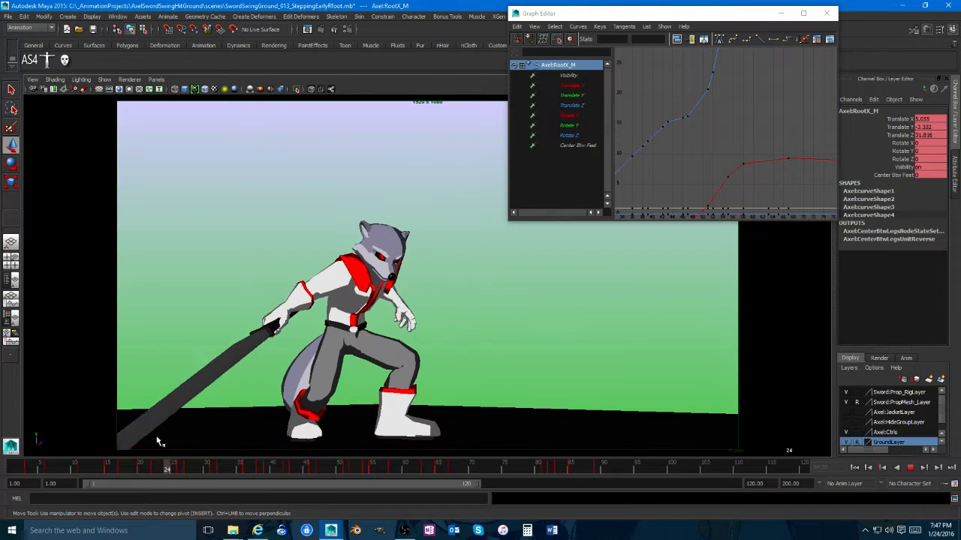
key(alt+v)
click(912, 468)
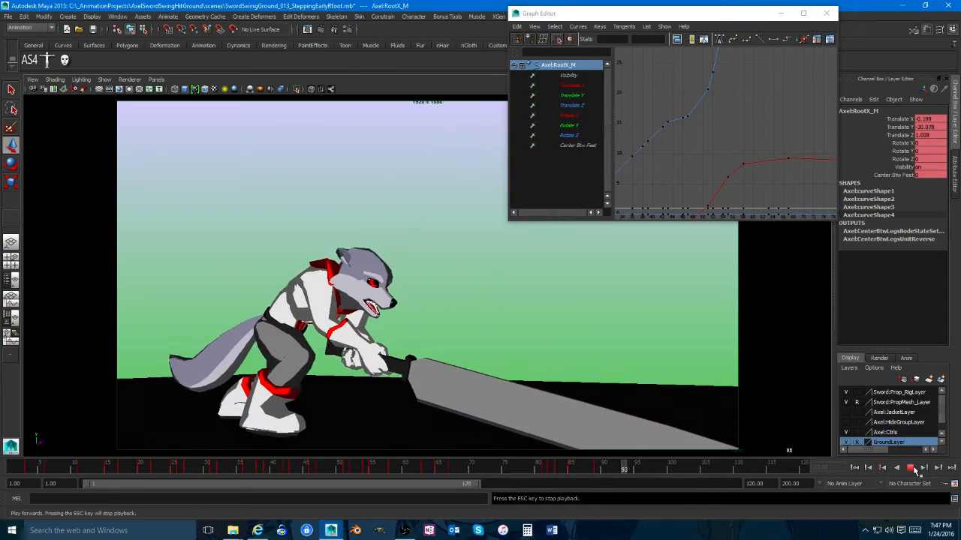
click(911, 469)
Step: At frame 37, select the right arm control IKArm_R and fit all its animation curves in the Graph Editor
click(151, 473)
key(alt+v)
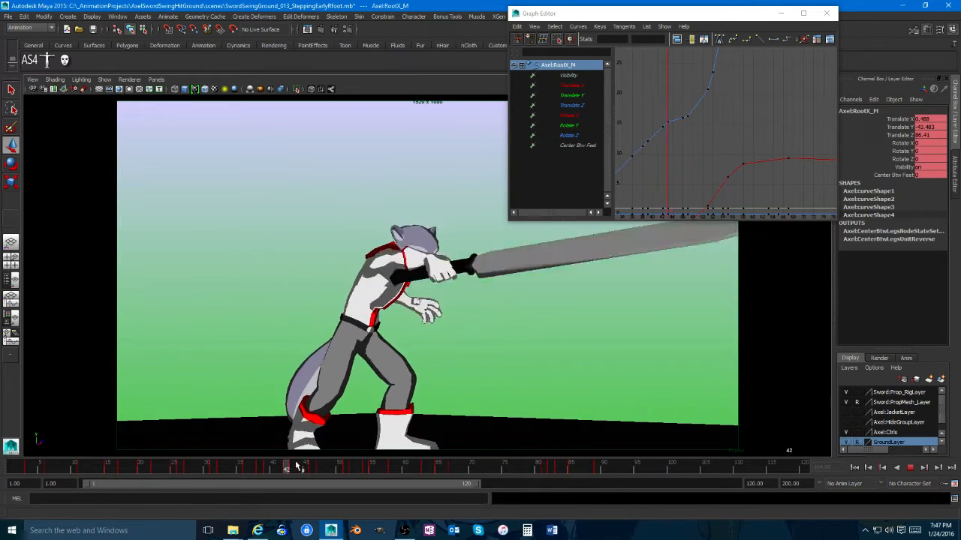
click(253, 467)
key(space)
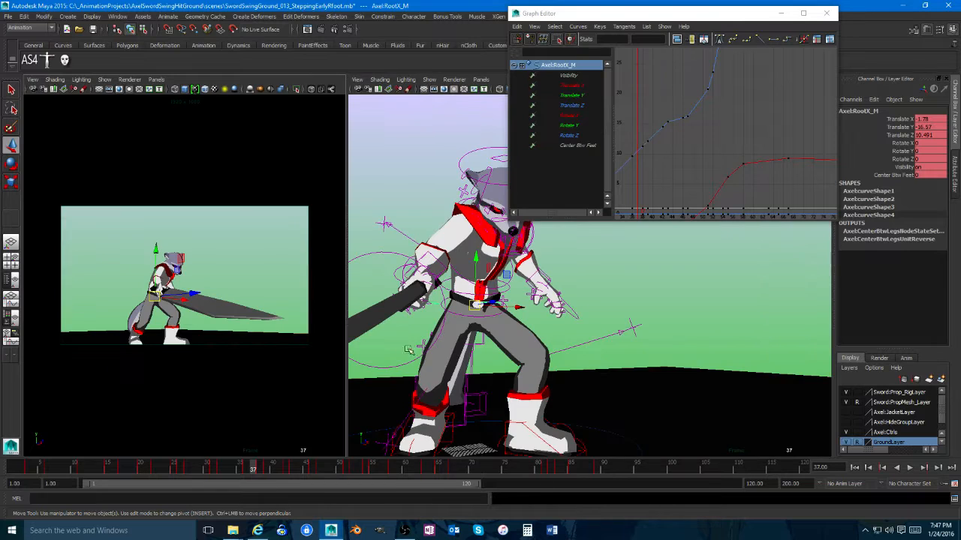
click(445, 261)
click(441, 273)
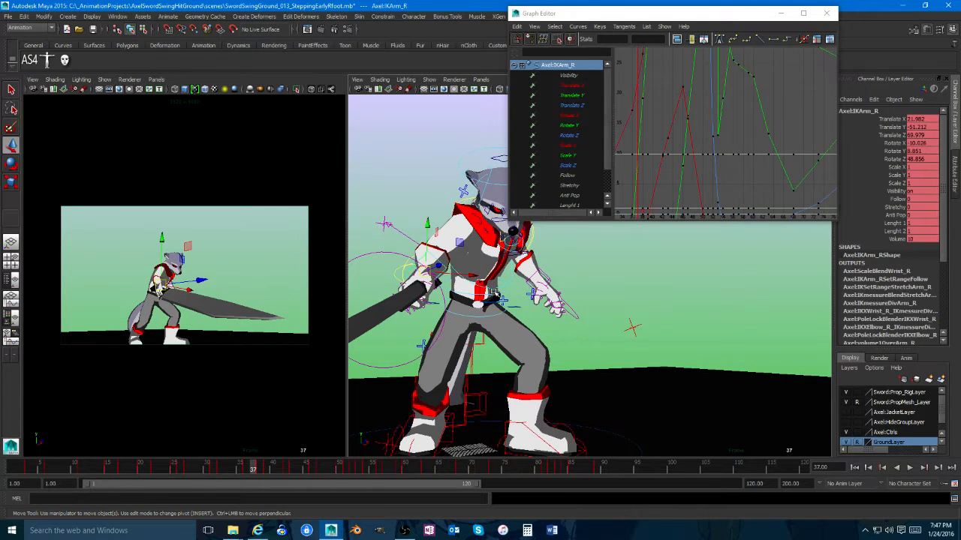
alt+middle_drag(521, 301, 579, 347)
key(a)
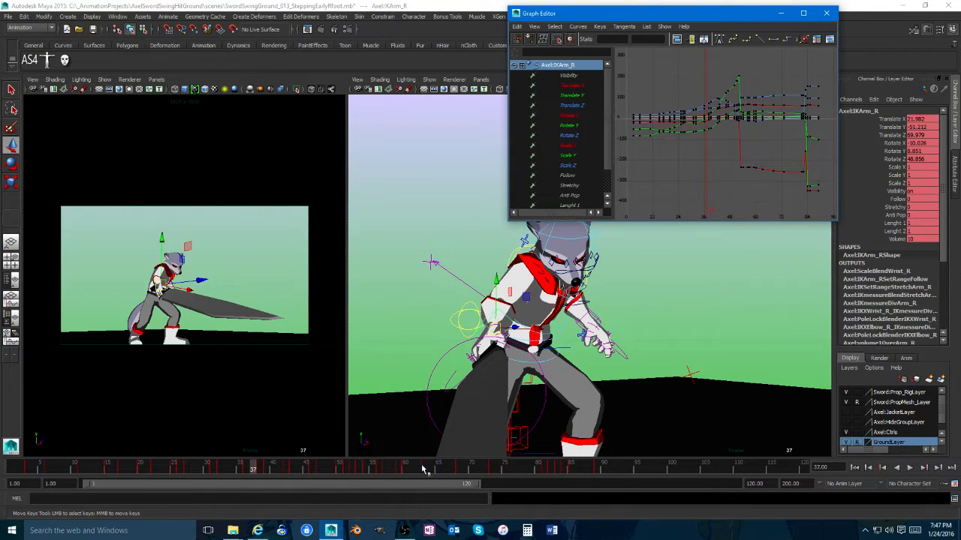
Step: Examine the right arm and sword motion through the swing, in the camera view and from several perspective angles
mouse_move(242, 469)
mouse_down()
mouse_move(96, 458)
mouse_move(321, 446)
mouse_move(384, 464)
mouse_move(429, 458)
mouse_move(396, 461)
mouse_up()
mouse_move(350, 480)
mouse_down()
mouse_move(188, 465)
mouse_move(225, 465)
mouse_move(214, 464)
mouse_move(53, 468)
mouse_move(96, 461)
mouse_move(405, 471)
mouse_up()
drag(257, 475, 268, 471)
key(space)
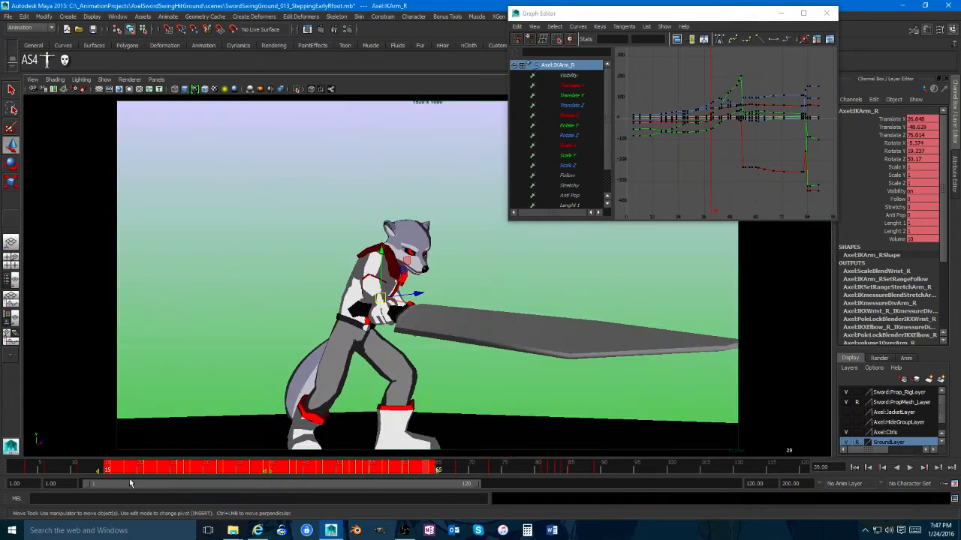
drag(54, 465, 161, 461)
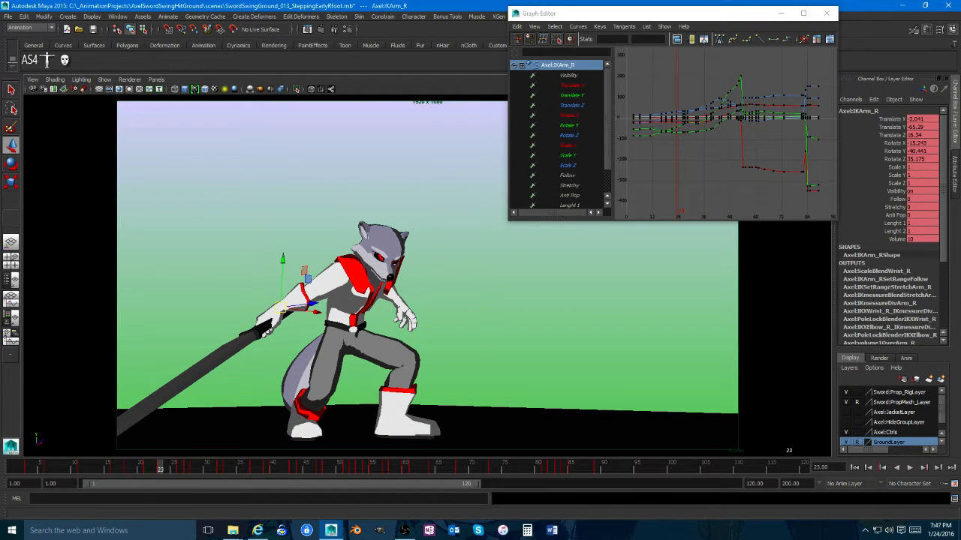
key(space)
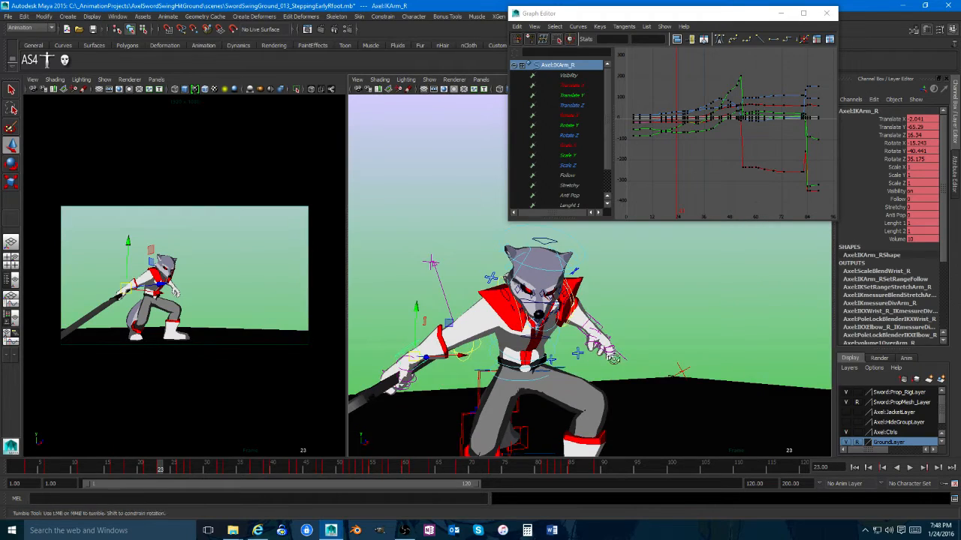
alt+drag(613, 357, 548, 390)
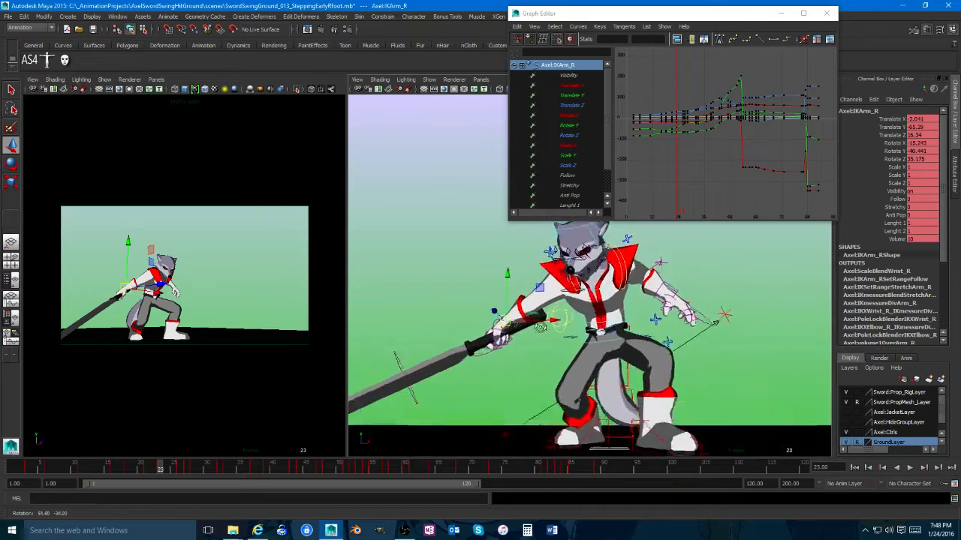
scroll(665, 293, up, 5)
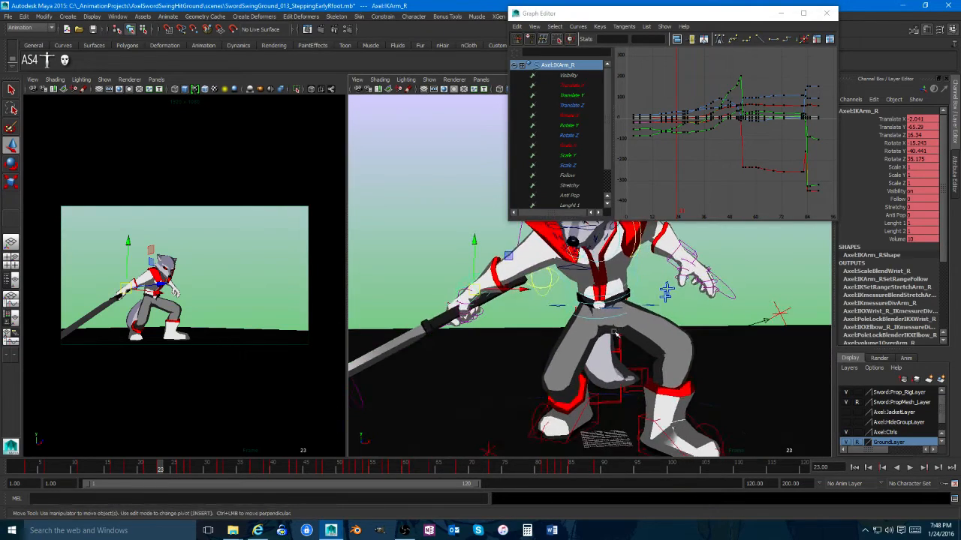
alt+drag(666, 292, 509, 434)
key(alt+v)
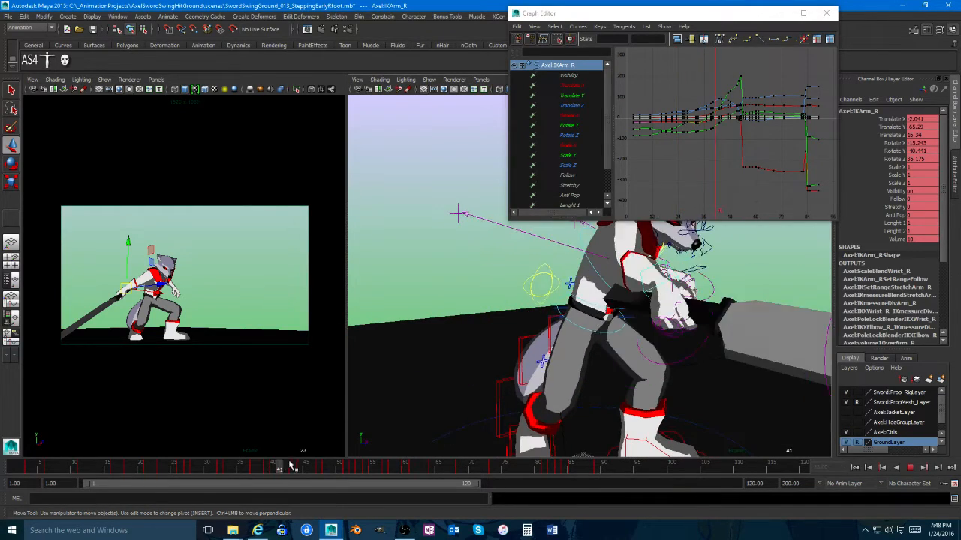
Step: At frame 60, select the root control RootX_M and check the hip motion back to about frame 51 in the perspective view
click(405, 467)
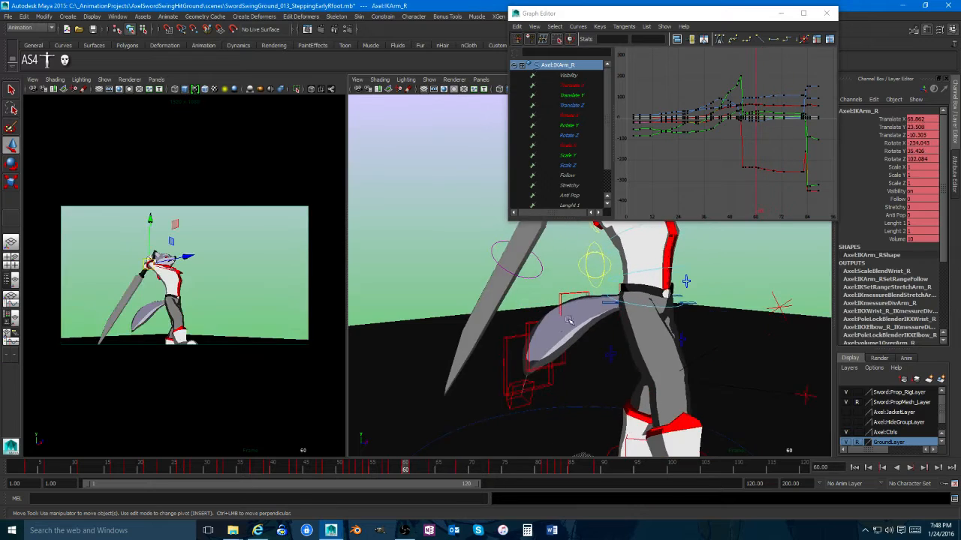
alt+drag(665, 297, 666, 362)
click(678, 352)
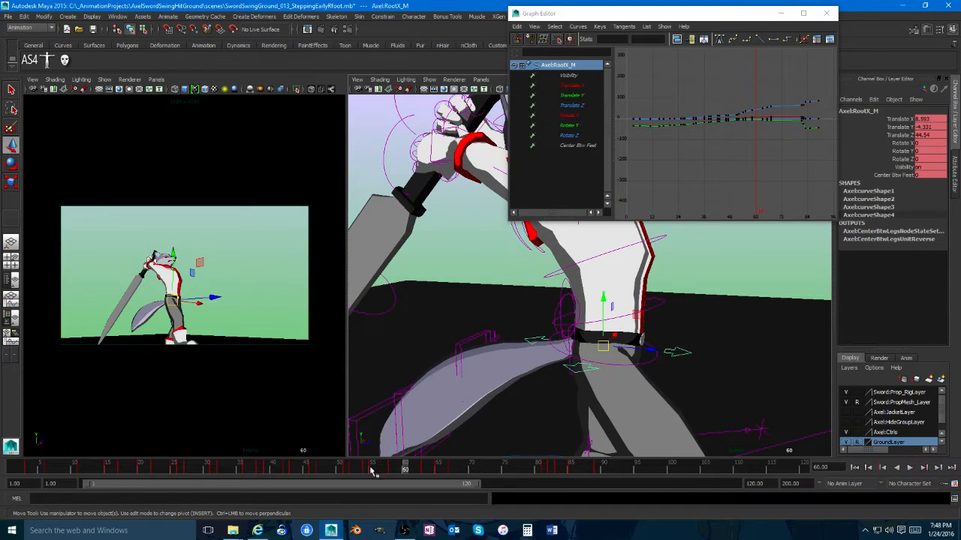
key(alt+v)
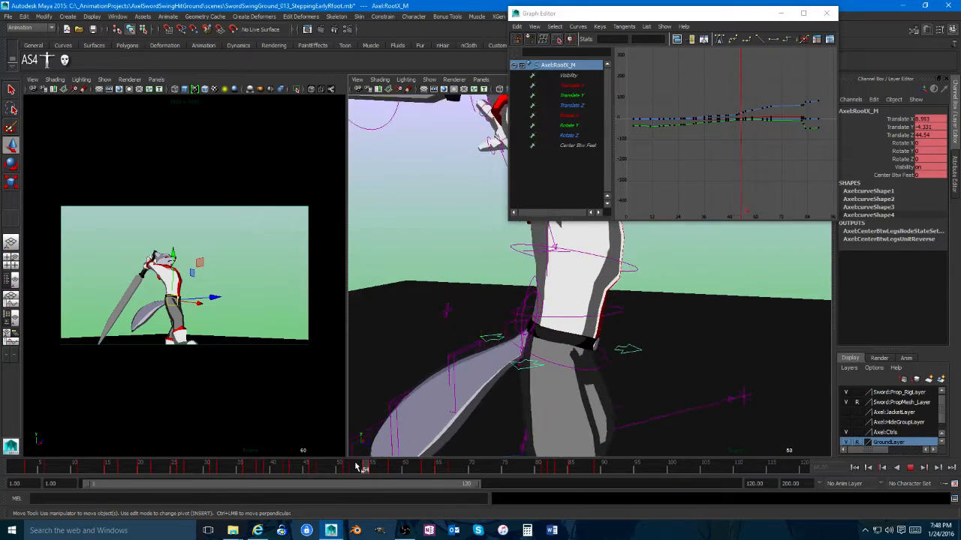
mouse_move(355, 467)
mouse_down()
mouse_move(323, 469)
mouse_move(366, 467)
mouse_move(345, 469)
mouse_up()
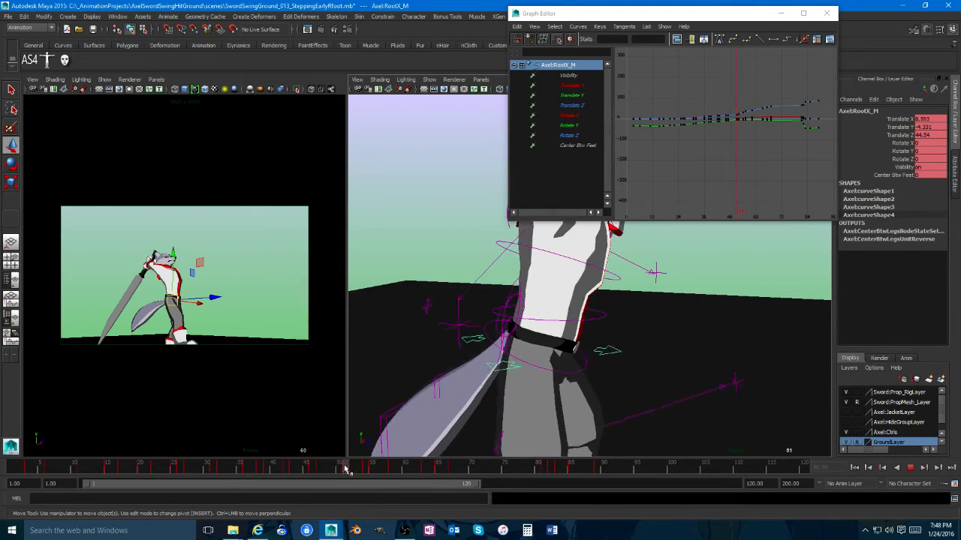
Step: Delete the root control's key at frame 51 and play back the surrounding motion
right_click(344, 467)
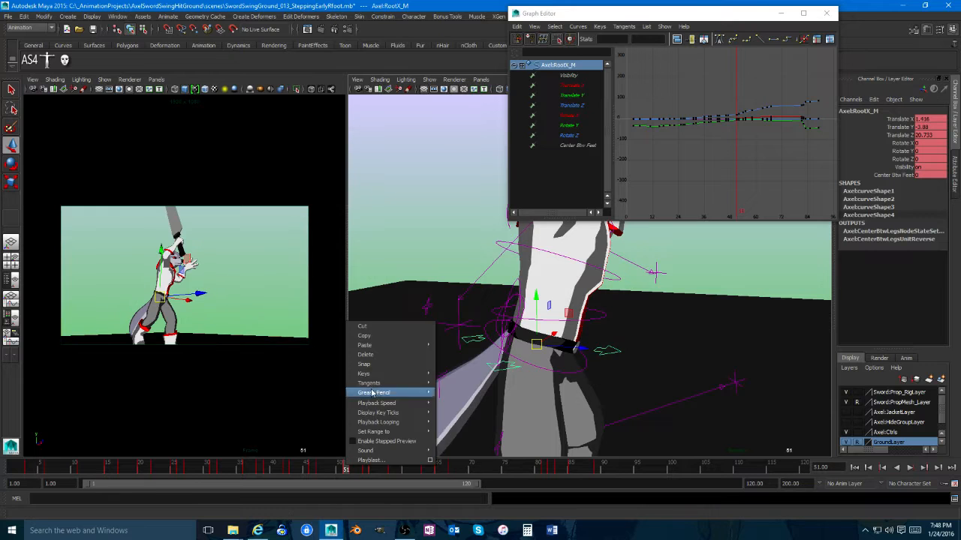
click(384, 358)
key(alt+v)
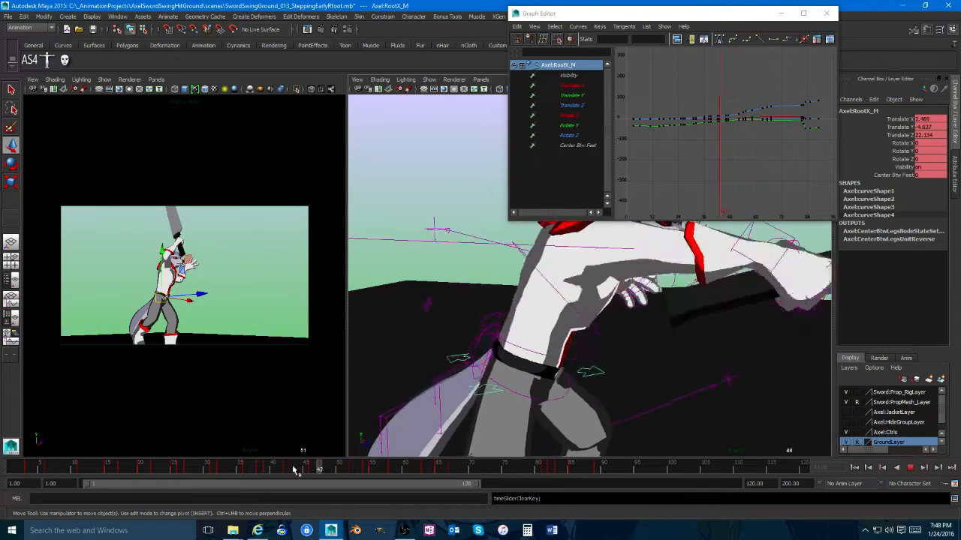
key(alt+v)
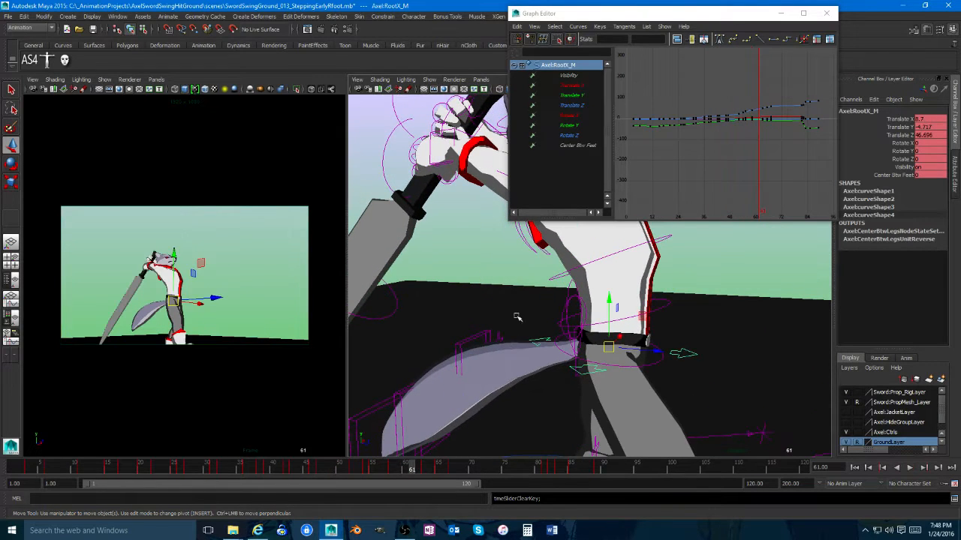
Step: Lower the root control's Translate Z key at frame 55 to about 32.8 and scrub to frame 66
drag(741, 122, 727, 138)
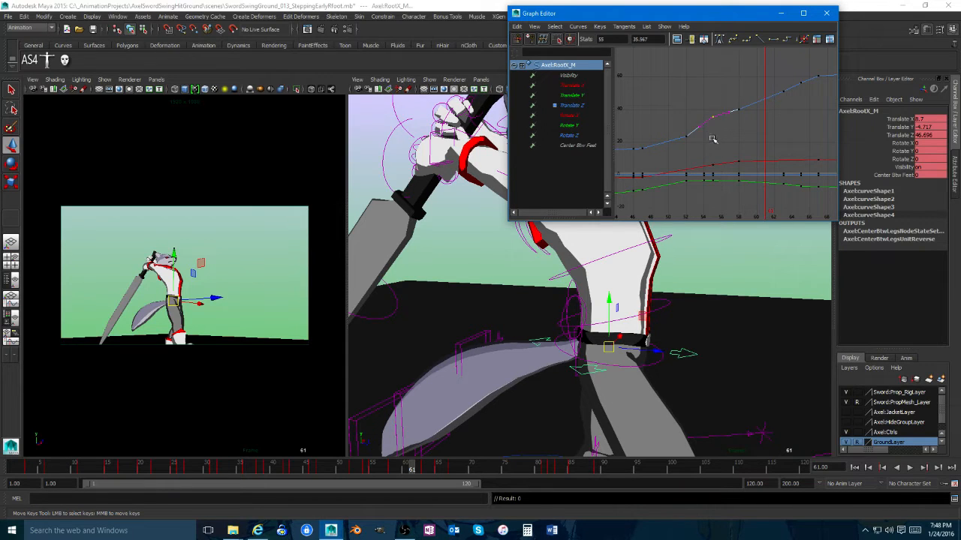
middle_click(314, 385)
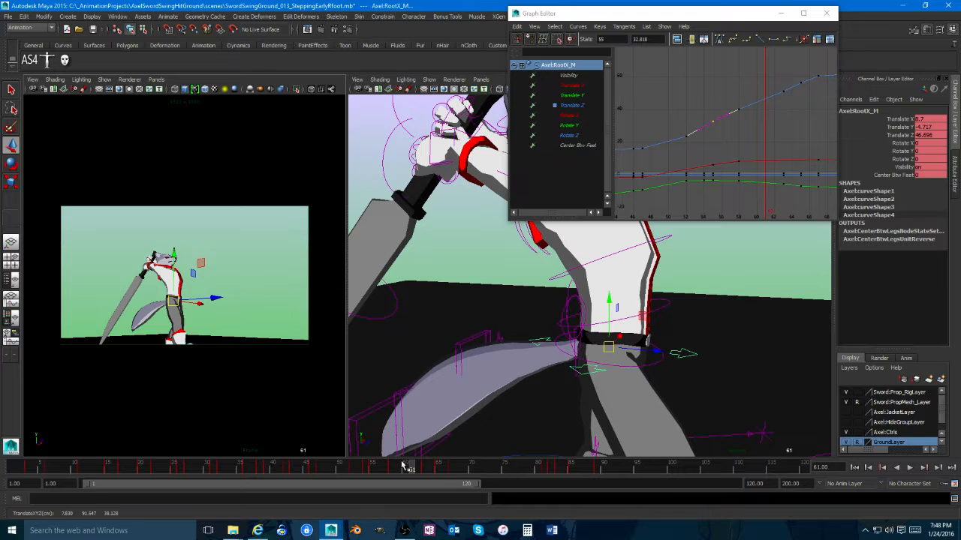
mouse_move(402, 467)
mouse_down()
mouse_move(133, 456)
mouse_move(451, 451)
mouse_move(296, 457)
mouse_move(427, 449)
mouse_move(562, 457)
mouse_move(448, 452)
mouse_up()
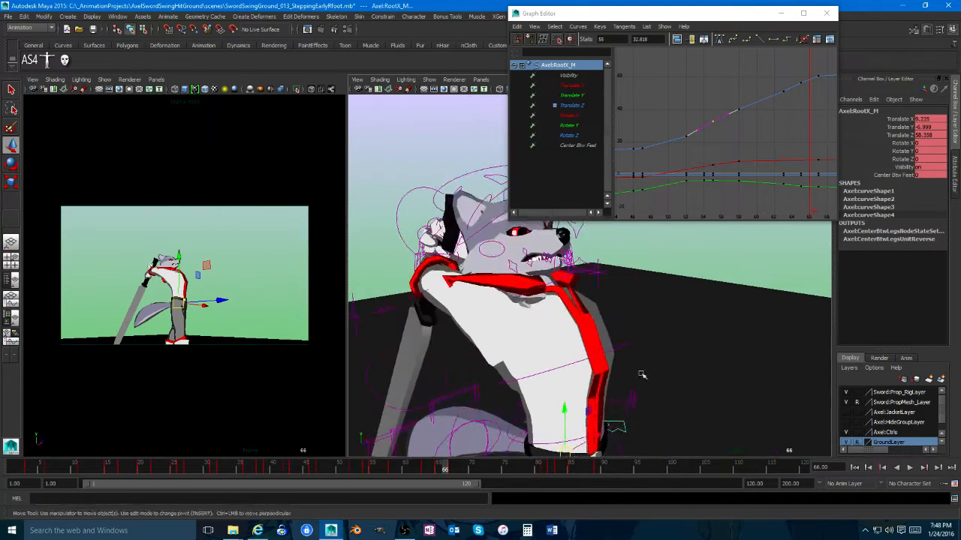
Step: Examine the character's pose around frames 66 to 68 from several angles and in playback
alt+right_drag(641, 375, 617, 375)
mouse_move(617, 375)
alt+mouse_down()
mouse_move(659, 367)
mouse_move(605, 367)
mouse_move(602, 379)
alt+mouse_up()
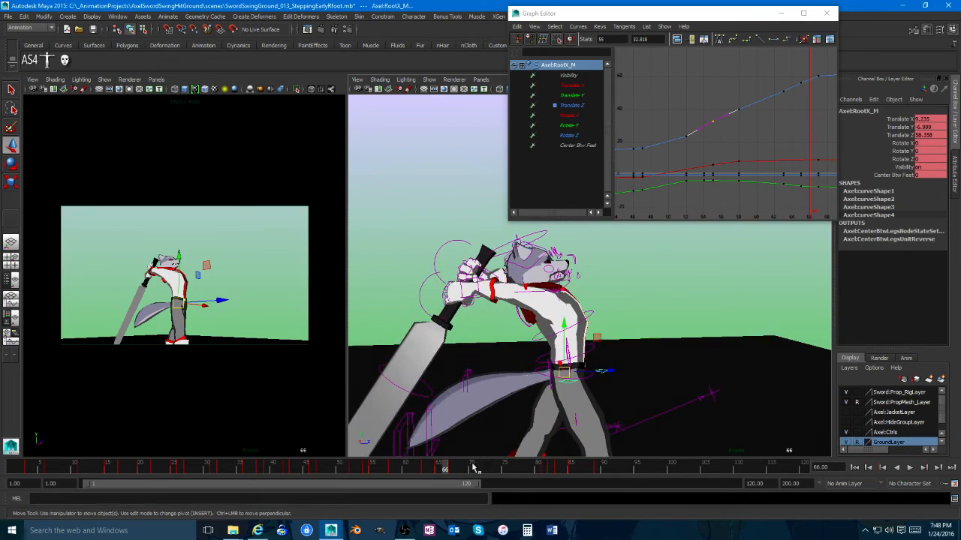
drag(448, 470, 457, 448)
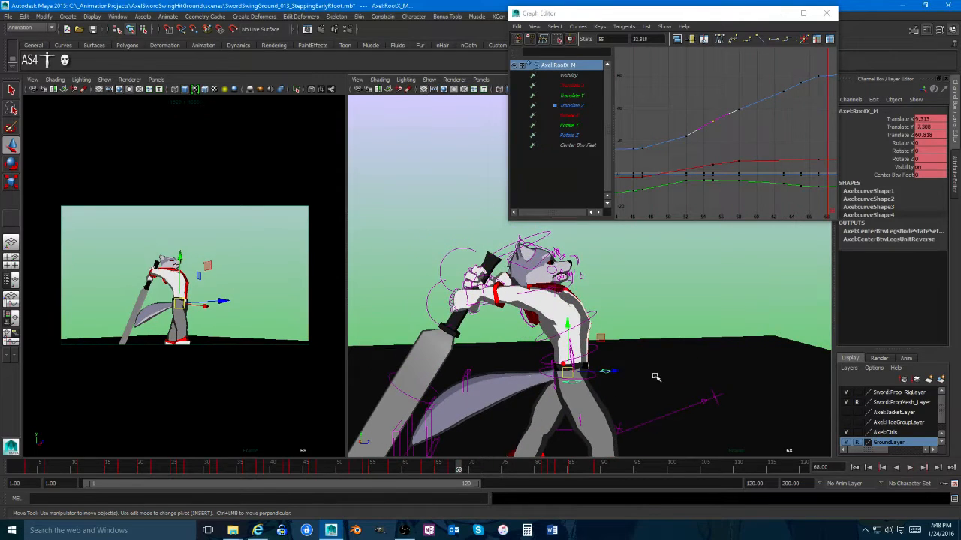
alt+drag(655, 377, 645, 370)
alt+right_drag(599, 384, 643, 369)
alt+drag(643, 369, 615, 371)
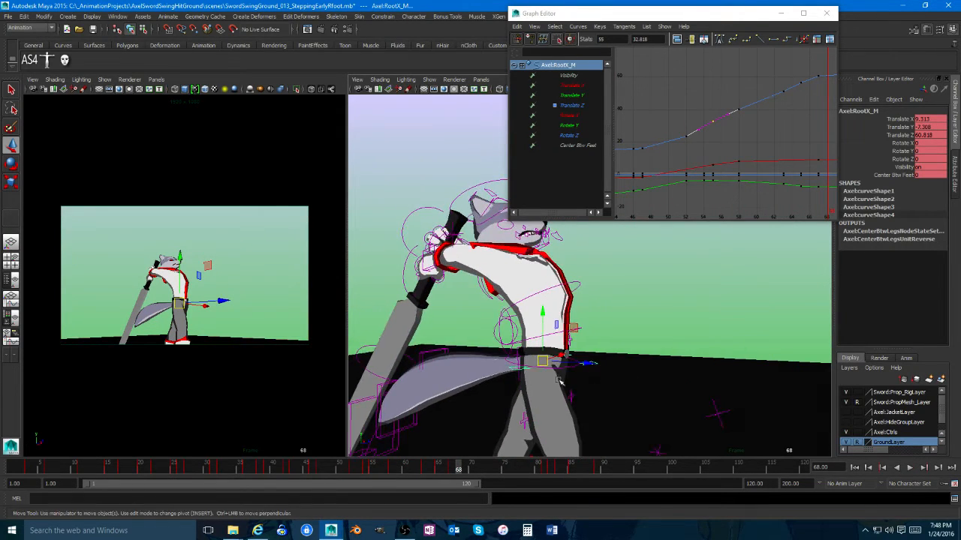
alt+right_drag(563, 381, 607, 366)
alt+drag(607, 367, 637, 388)
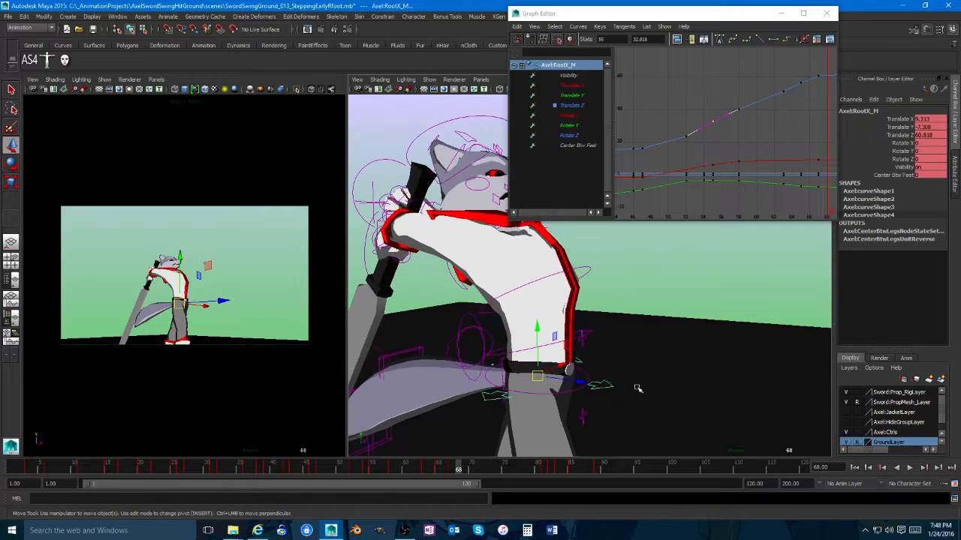
key(alt+v)
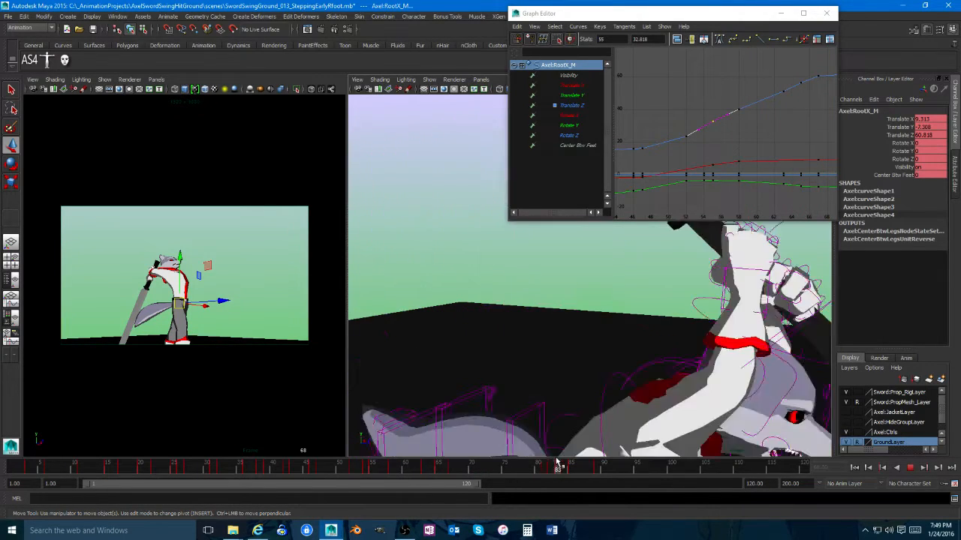
Step: Select the FKSpine1_M control at frame 80 and inspect its animation curves around the sword swing
mouse_move(502, 463)
mouse_down()
mouse_move(547, 465)
mouse_move(502, 468)
mouse_move(538, 463)
mouse_up()
click(603, 269)
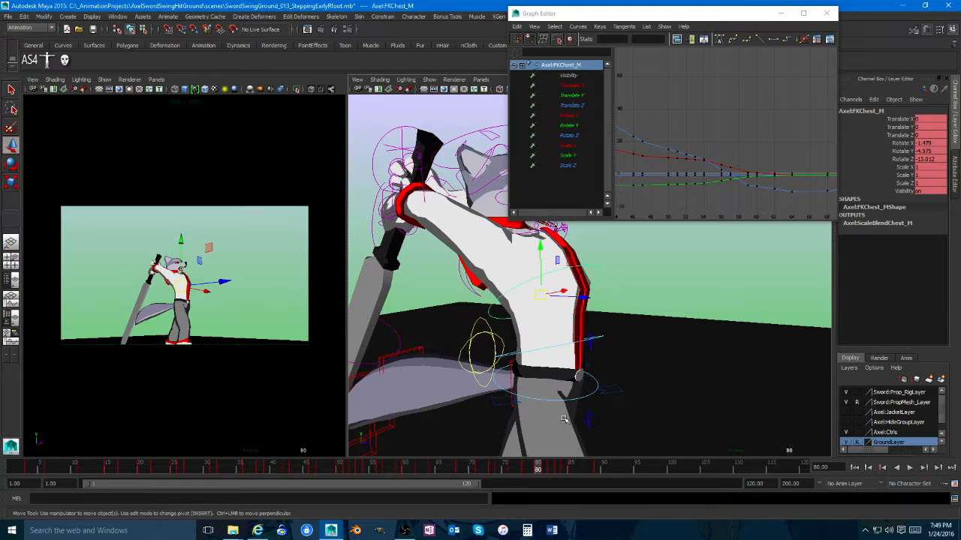
alt+drag(576, 371, 547, 377)
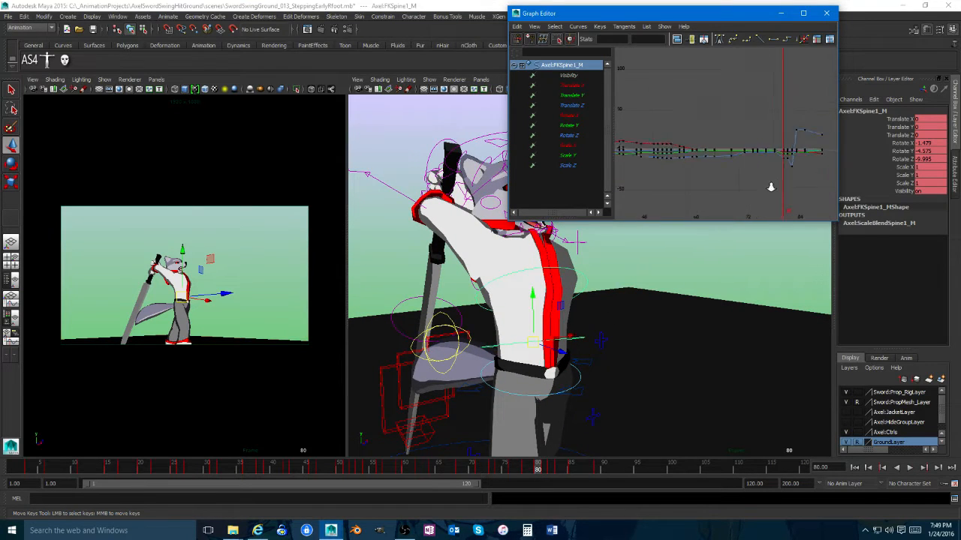
alt+middle_drag(791, 187, 760, 187)
alt+right_drag(760, 187, 785, 193)
alt+middle_drag(785, 193, 694, 157)
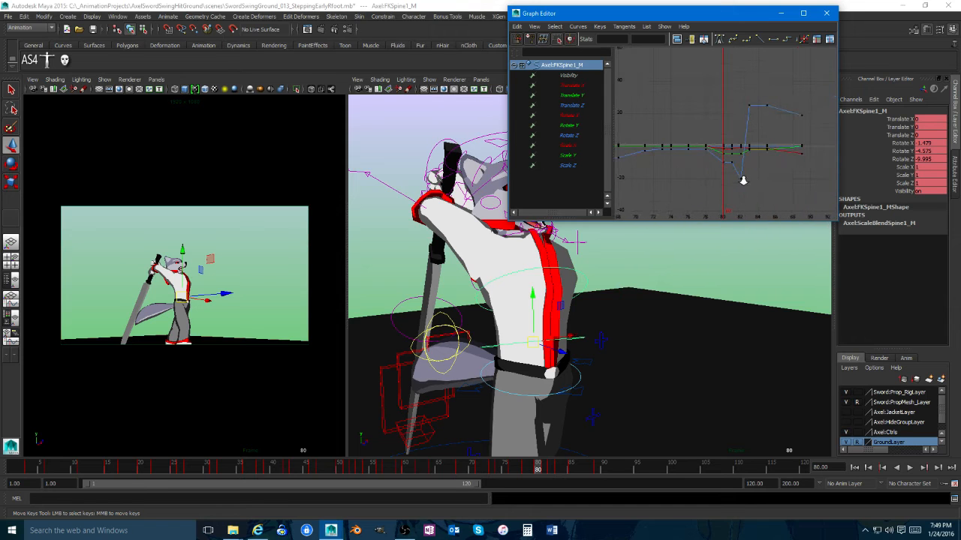
mouse_move(523, 469)
mouse_down()
mouse_move(506, 470)
mouse_move(531, 472)
mouse_up()
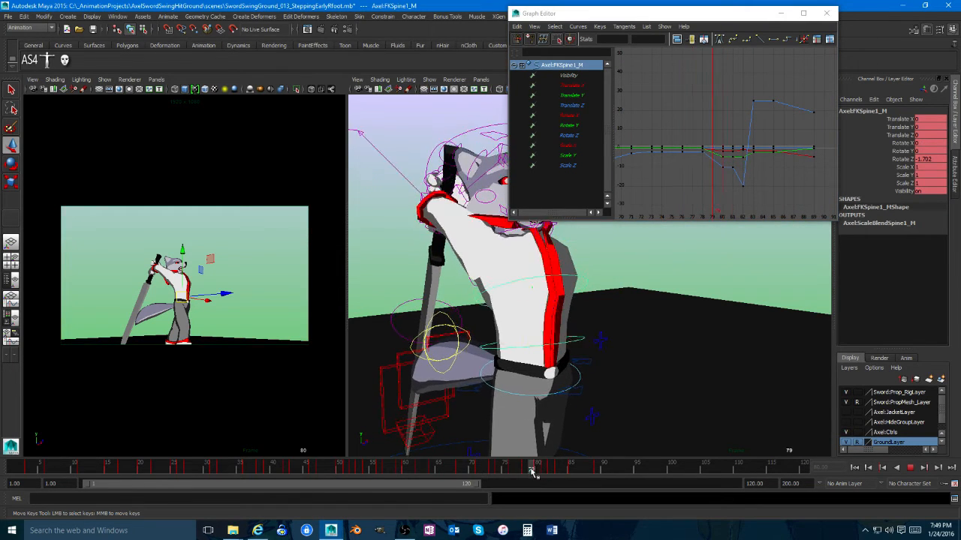
Step: Try Auto tangents on the FKSpine1_M keys leading up to frame 80
drag(737, 137, 678, 199)
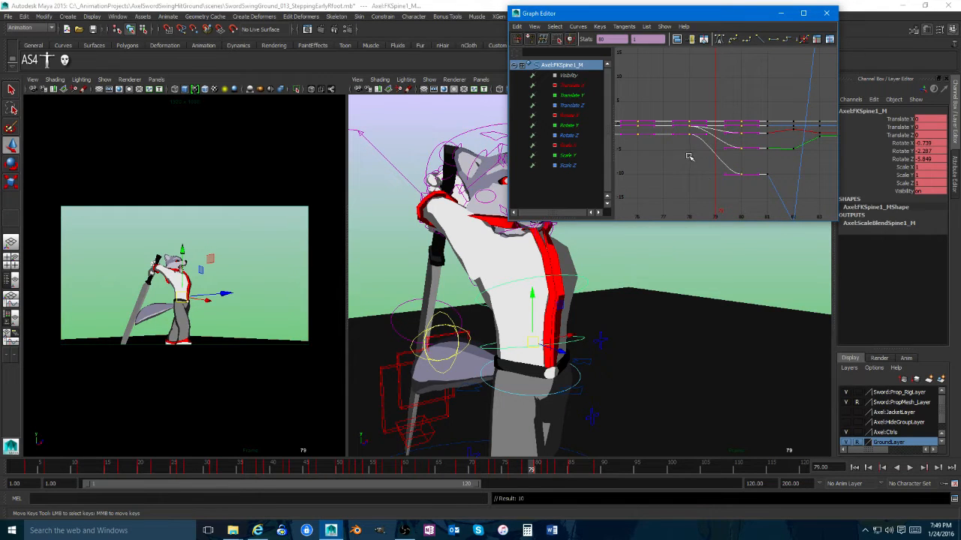
mouse_move(542, 468)
mouse_down()
mouse_move(485, 467)
mouse_move(546, 467)
mouse_move(538, 469)
mouse_up()
key(ctrl+z)
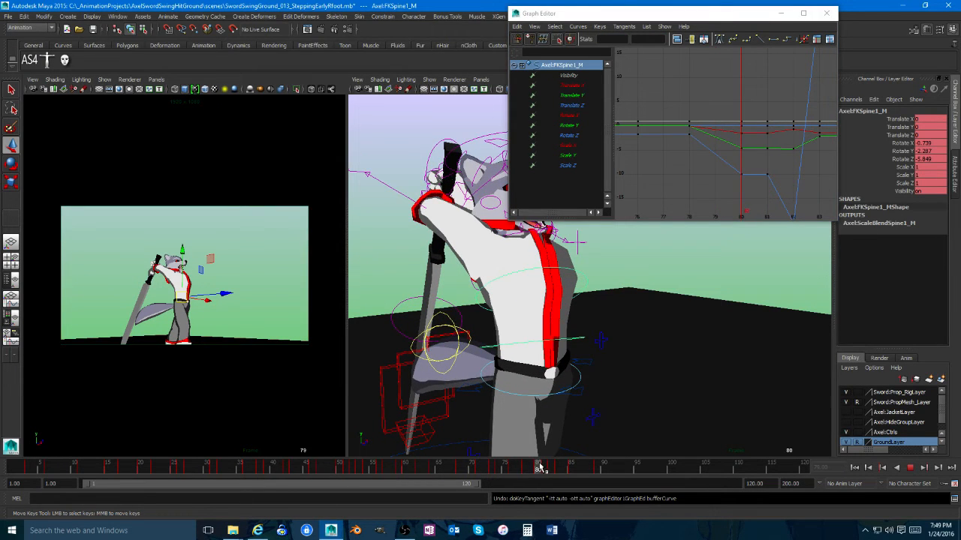
Step: Delete the FKSpine1_M control's keys between frames 76 and 81
right_click(542, 471)
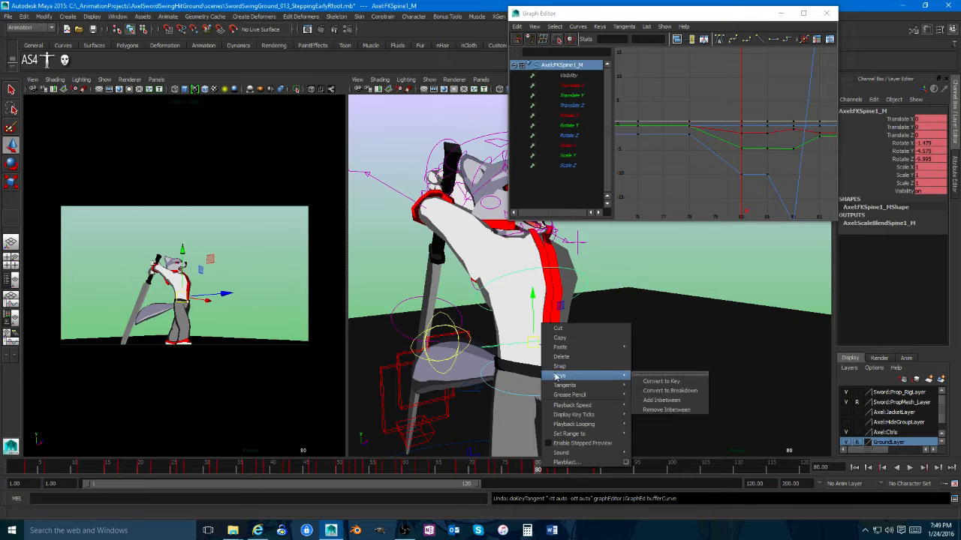
click(561, 358)
mouse_move(529, 470)
mouse_down()
mouse_move(504, 467)
mouse_move(548, 475)
mouse_move(492, 473)
mouse_move(550, 471)
mouse_move(513, 472)
mouse_up()
right_click(545, 471)
click(567, 359)
right_click(527, 464)
click(544, 349)
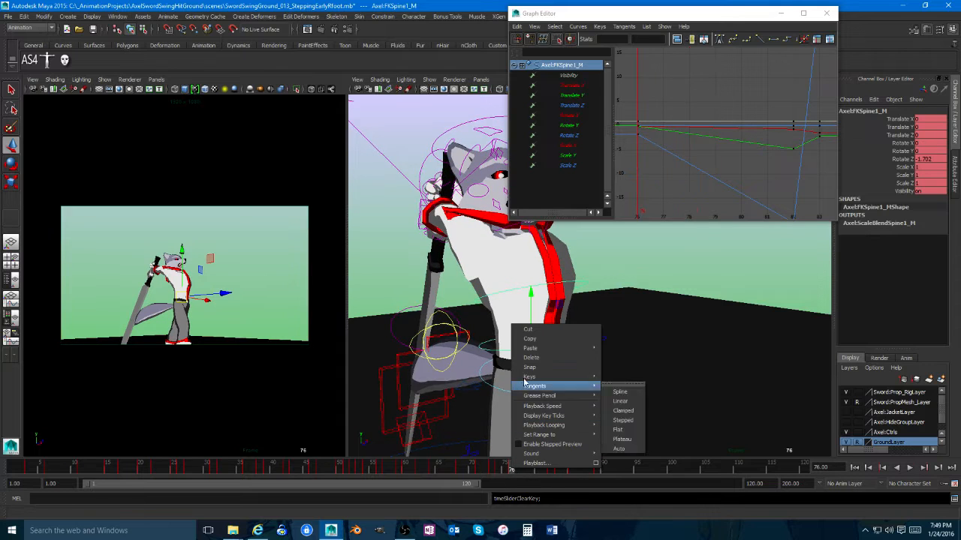
click(532, 358)
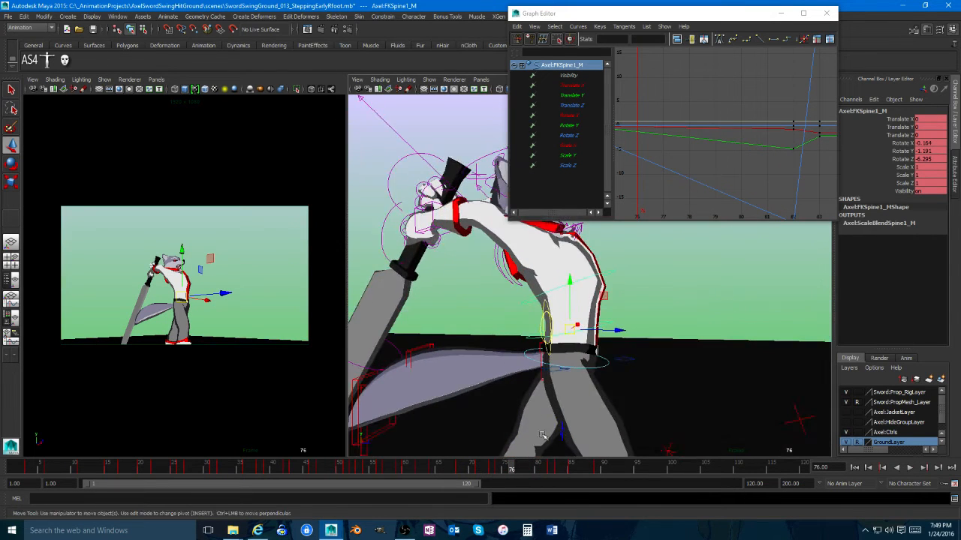
Step: Delete the FKSpine1_M control's keys from frame 71 through frame 74
key(alt+v)
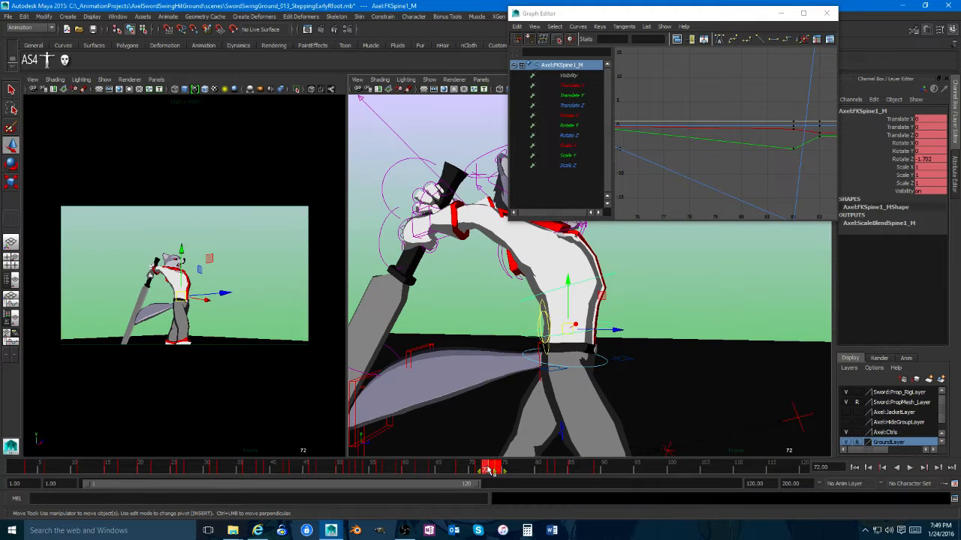
right_click(489, 471)
click(516, 365)
alt+right_drag(716, 177, 697, 167)
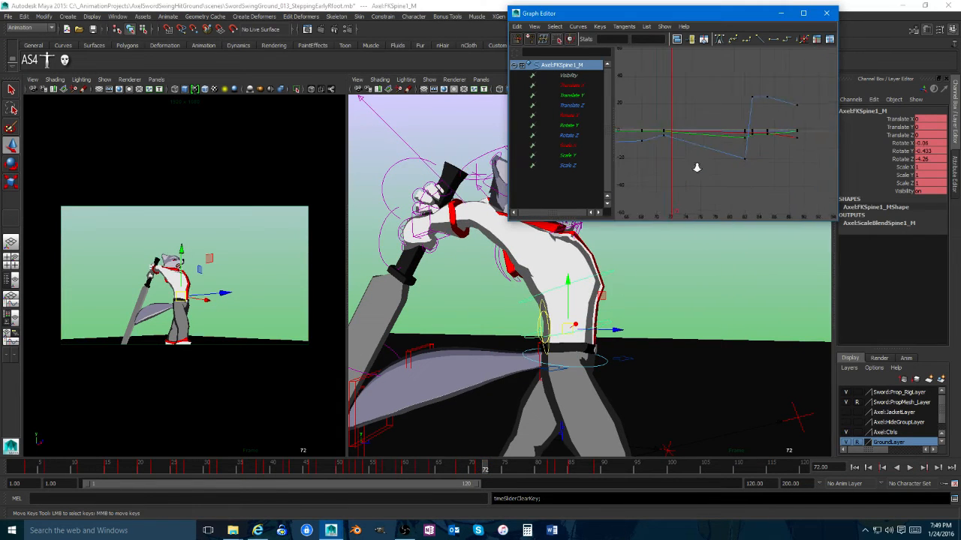
alt+middle_drag(696, 167, 743, 172)
click(478, 470)
right_click(477, 470)
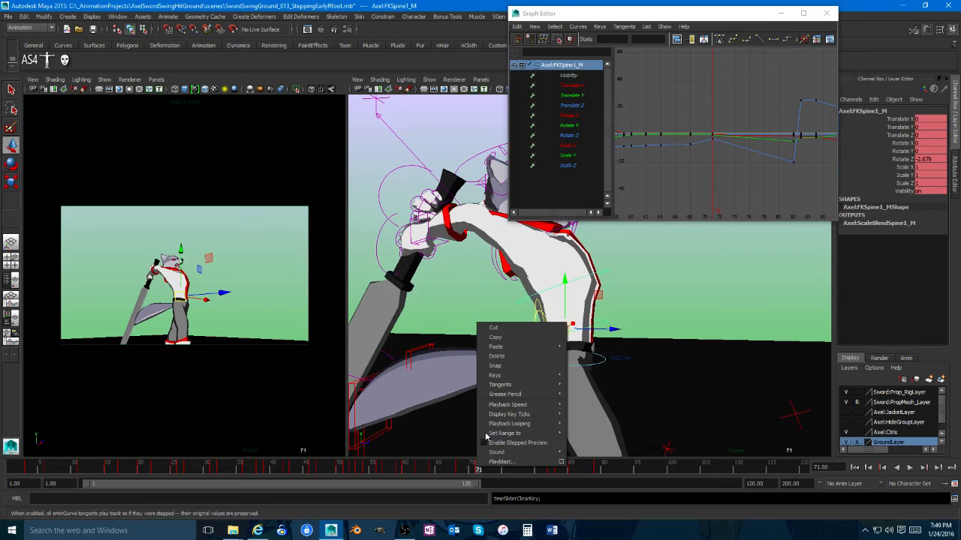
click(497, 357)
mouse_move(449, 472)
mouse_down()
mouse_move(577, 471)
mouse_move(456, 470)
mouse_move(465, 470)
mouse_up()
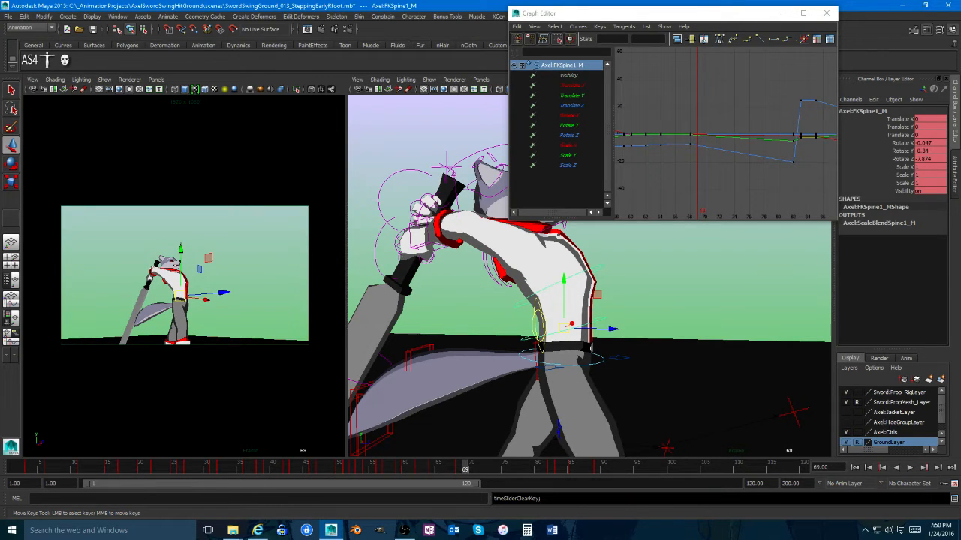
Step: Set a key on FKSpine1_M at frame 77 with Rotate Z about -9.75, and scrub through the swing to frame 83
key(alt+Tab)
alt+drag(666, 340, 595, 345)
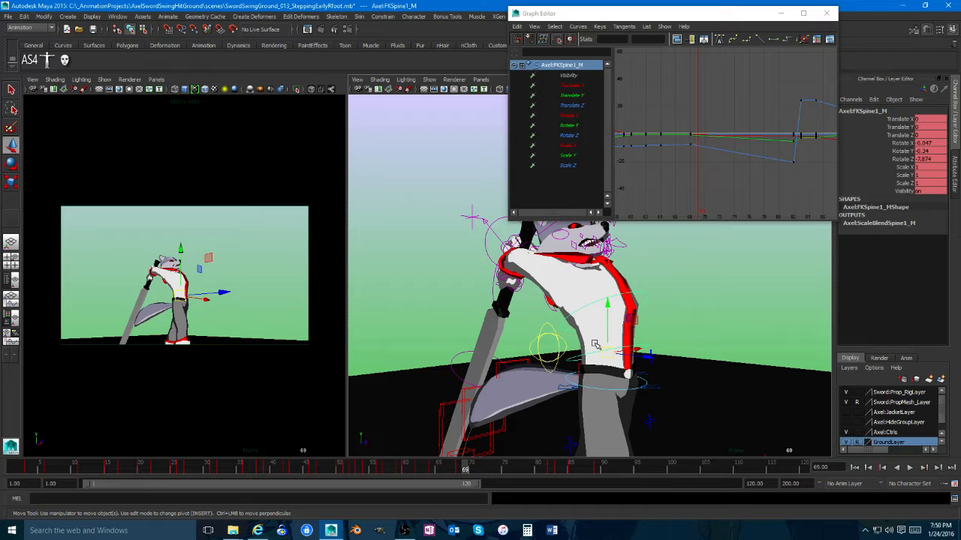
alt+right_drag(579, 334, 536, 337)
alt+drag(536, 338, 501, 402)
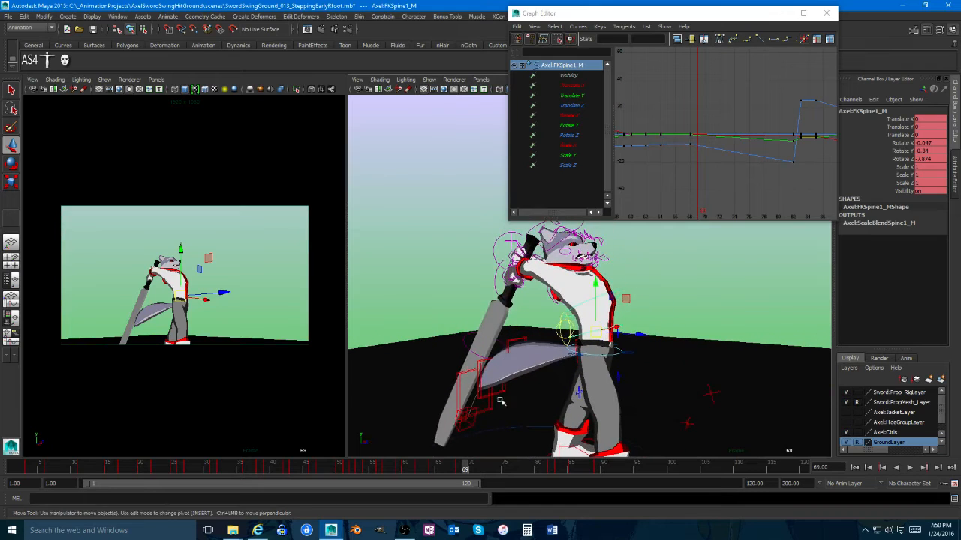
key(alt+v)
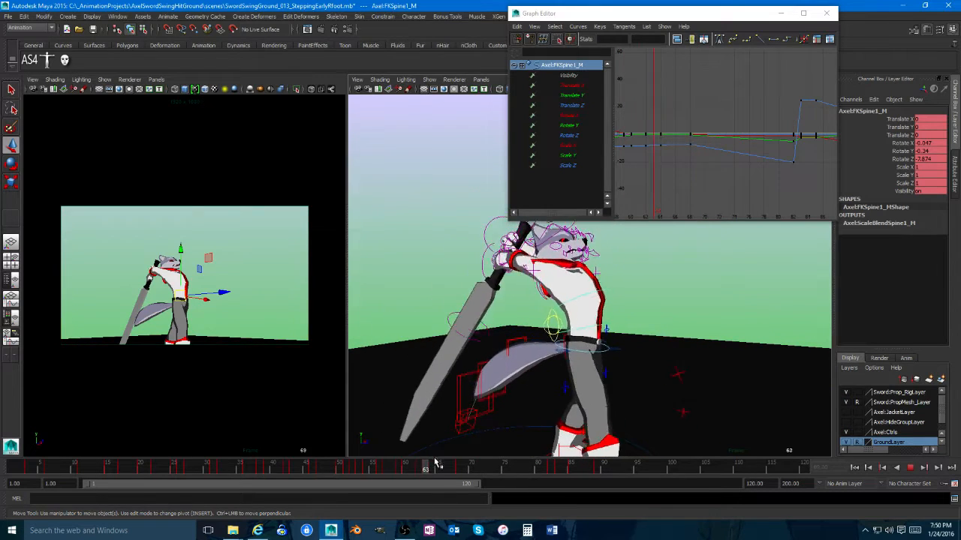
click(512, 468)
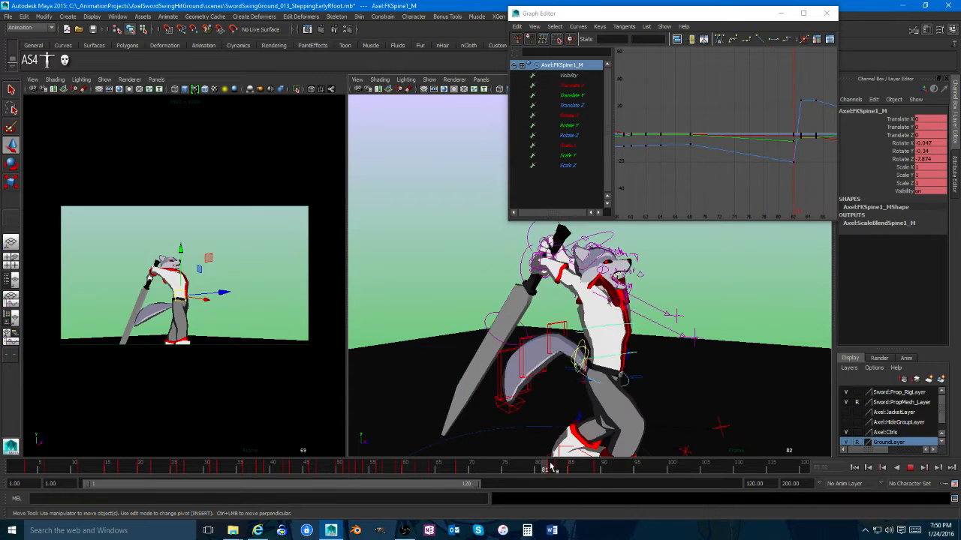
drag(551, 467, 543, 467)
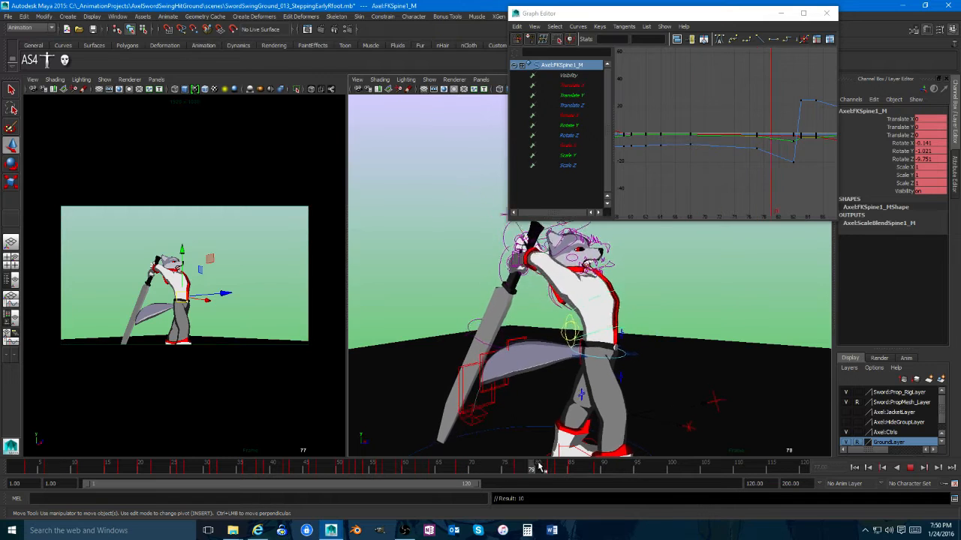
mouse_move(539, 467)
mouse_down()
mouse_move(564, 467)
mouse_move(554, 469)
mouse_up()
drag(552, 469, 556, 469)
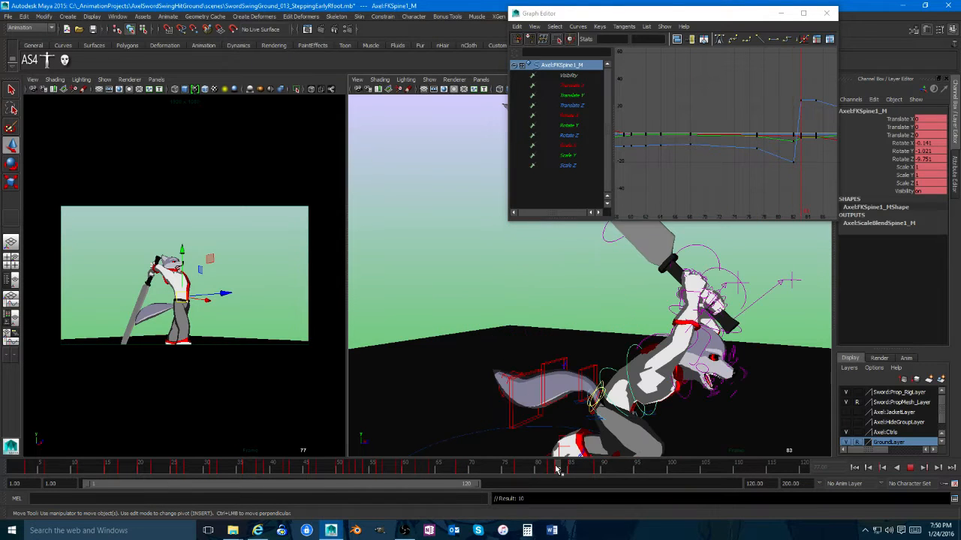
Step: Lower the FKSpine1_M Rotate Z key at frame 83 to about 23.35
click(800, 100)
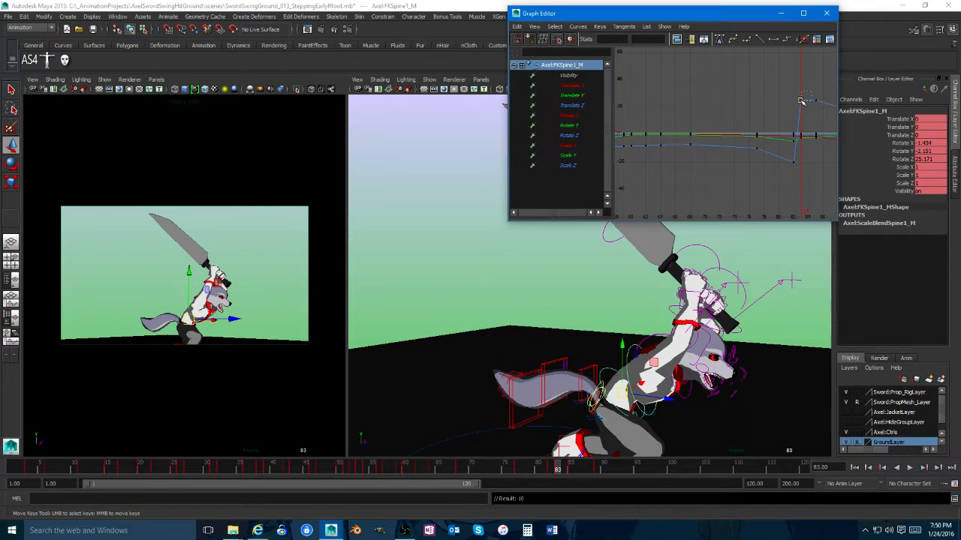
middle_drag(792, 109, 792, 117)
alt+middle_drag(683, 343, 612, 317)
key(ctrl+z)
key(shift+z)
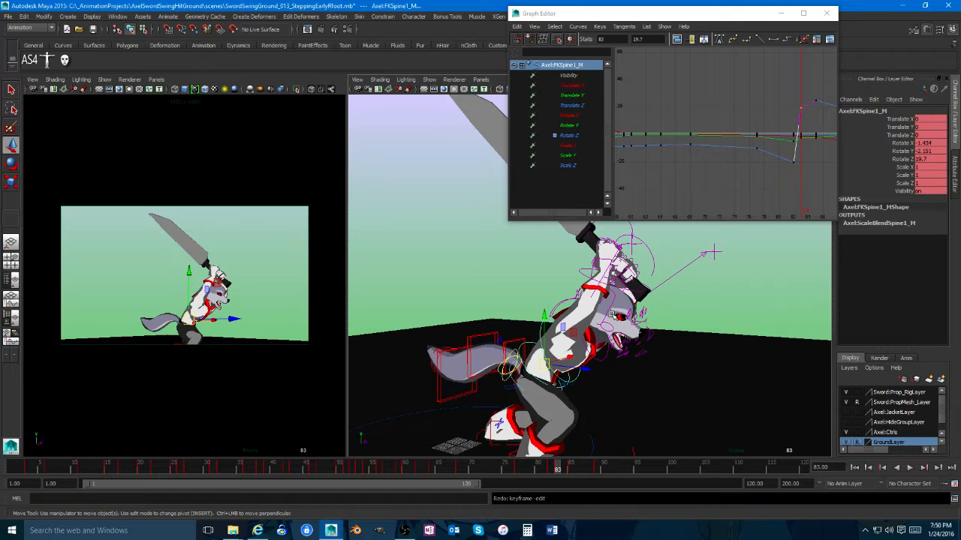
middle_drag(769, 125, 769, 120)
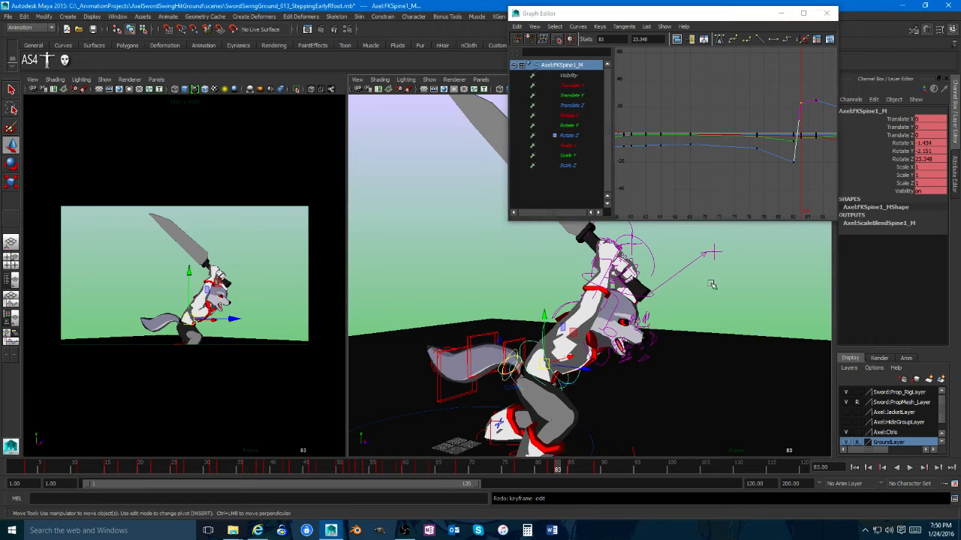
Step: Play back the whole animation from an early frame, deselect the rig, and maximize the camera view
alt+drag(695, 315, 695, 330)
drag(549, 471, 100, 449)
click(910, 468)
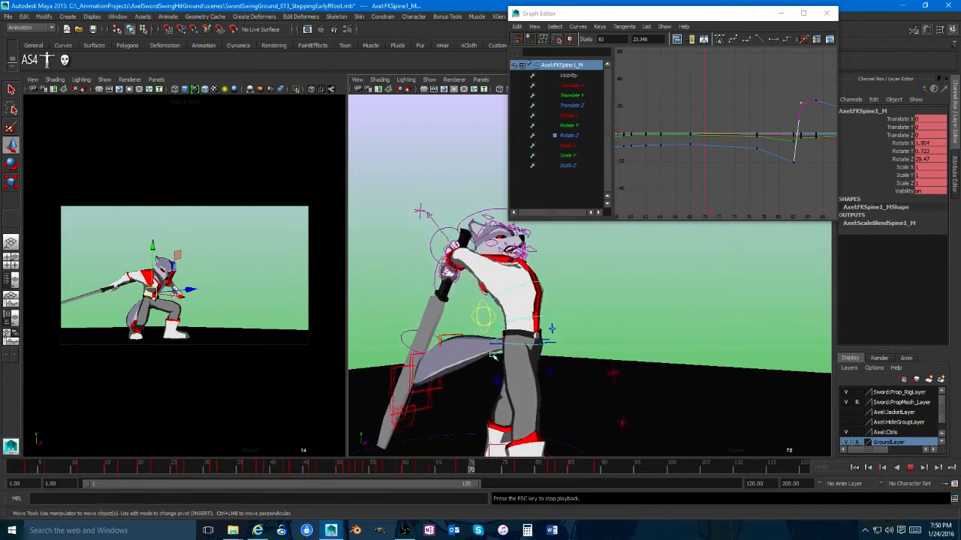
click(909, 468)
click(225, 259)
key(space)
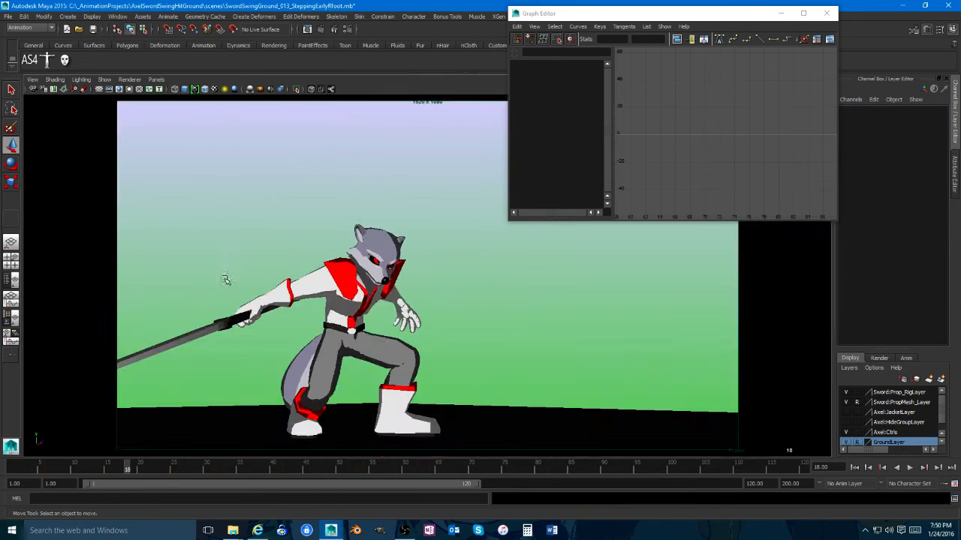
Step: Play back the sword swing from frame 18 and again from frame 10 to review its timing
click(910, 469)
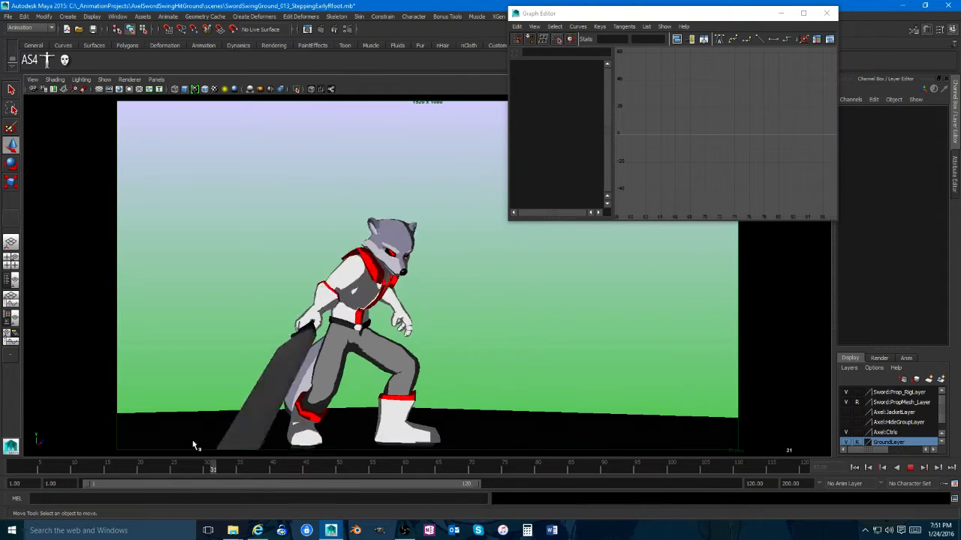
click(909, 468)
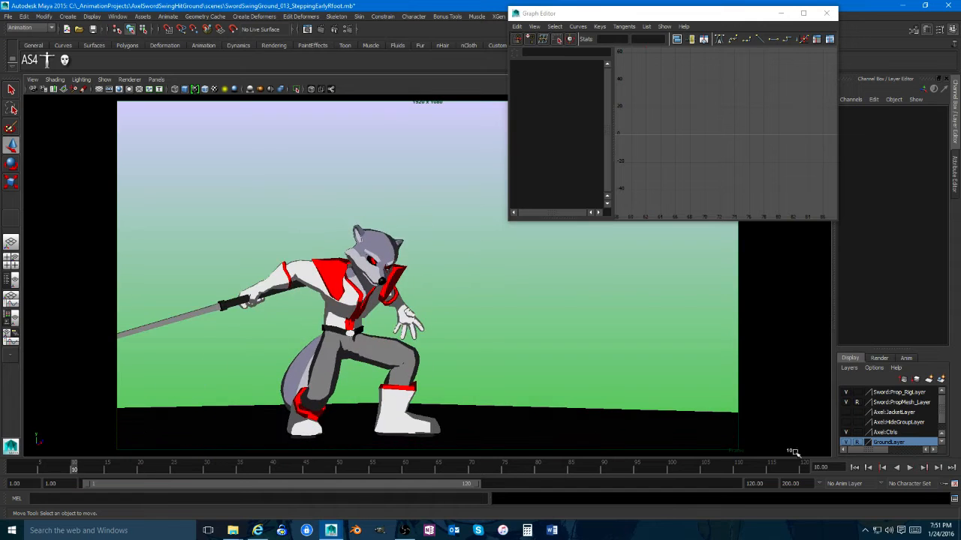
click(913, 469)
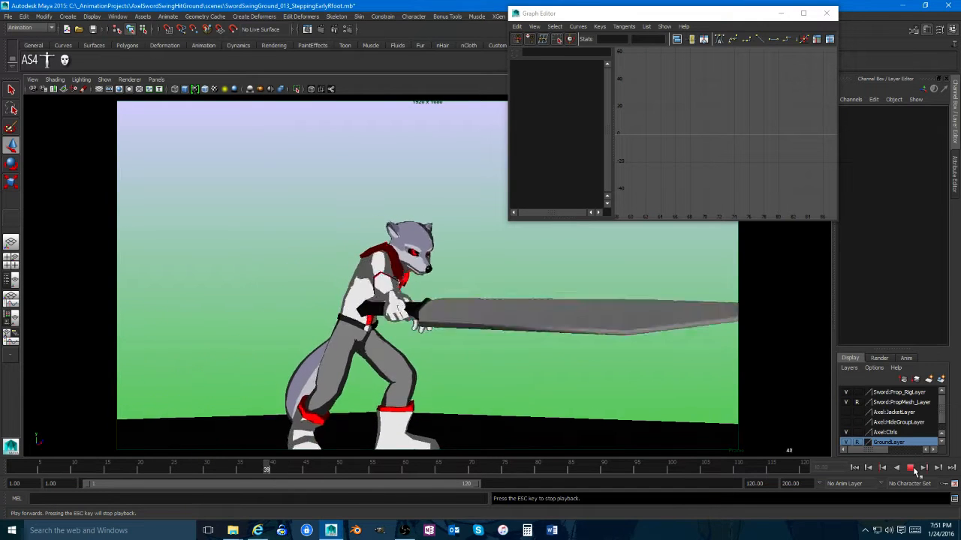
click(913, 469)
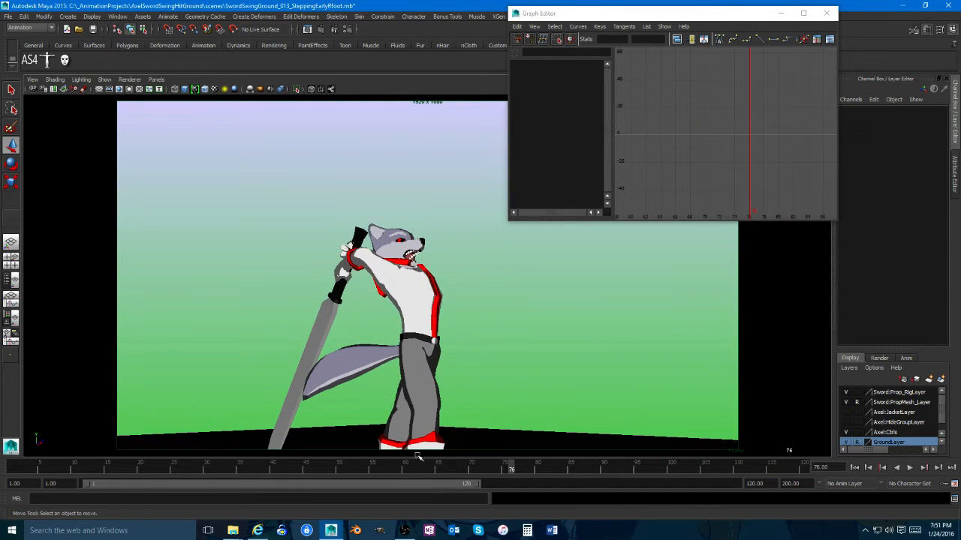
drag(369, 463, 214, 442)
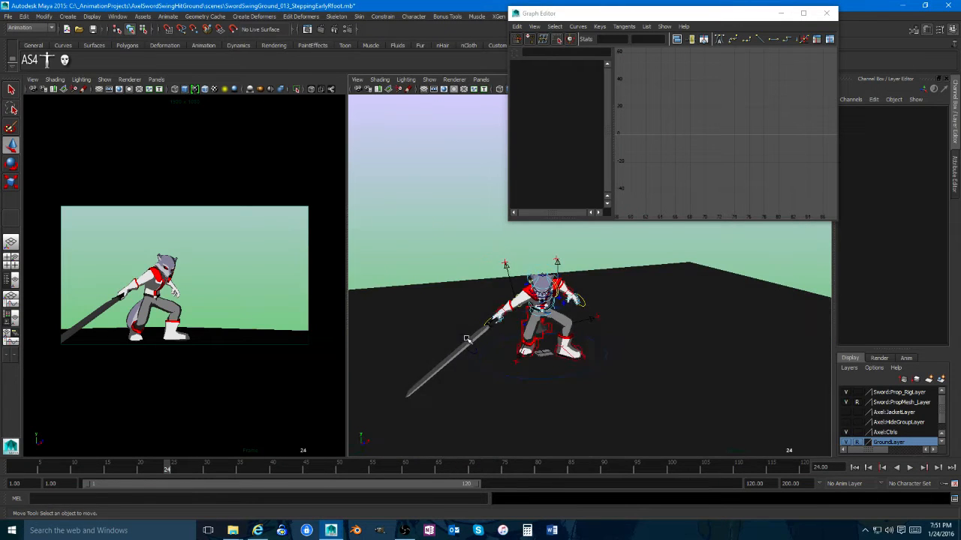
alt+middle_drag(466, 339, 510, 337)
alt+right_drag(548, 327, 590, 331)
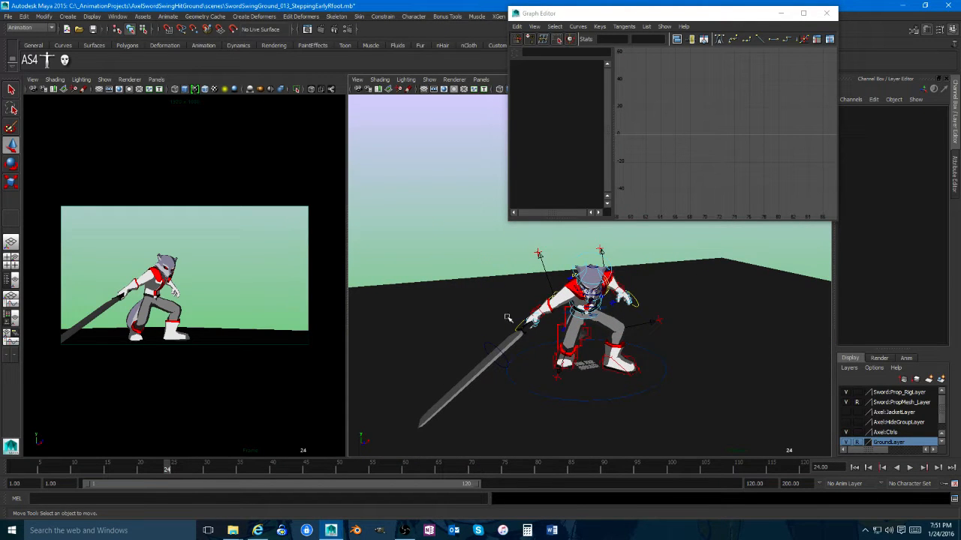
alt+drag(506, 318, 613, 314)
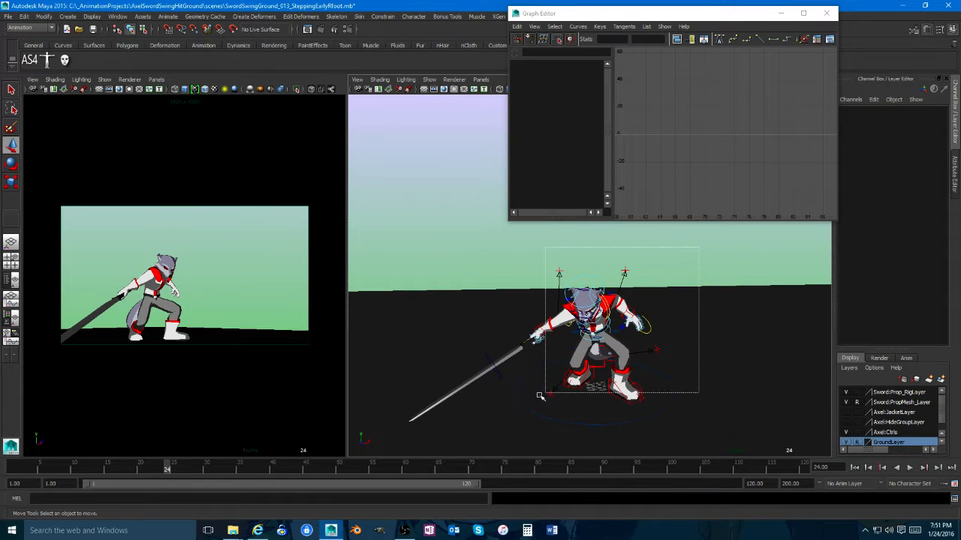
drag(445, 446, 438, 448)
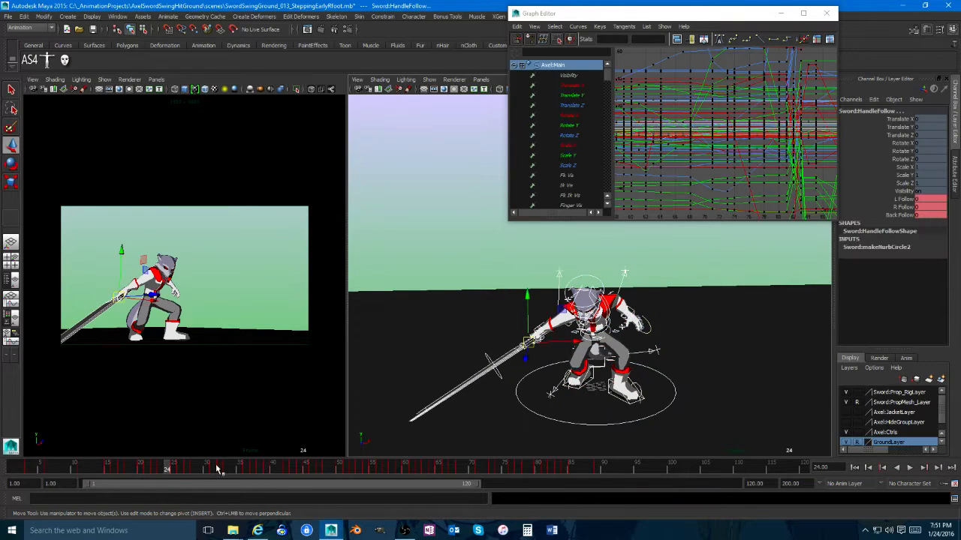
alt+drag(717, 286, 735, 287)
scroll(652, 303, down, 3)
scroll(670, 312, up, 3)
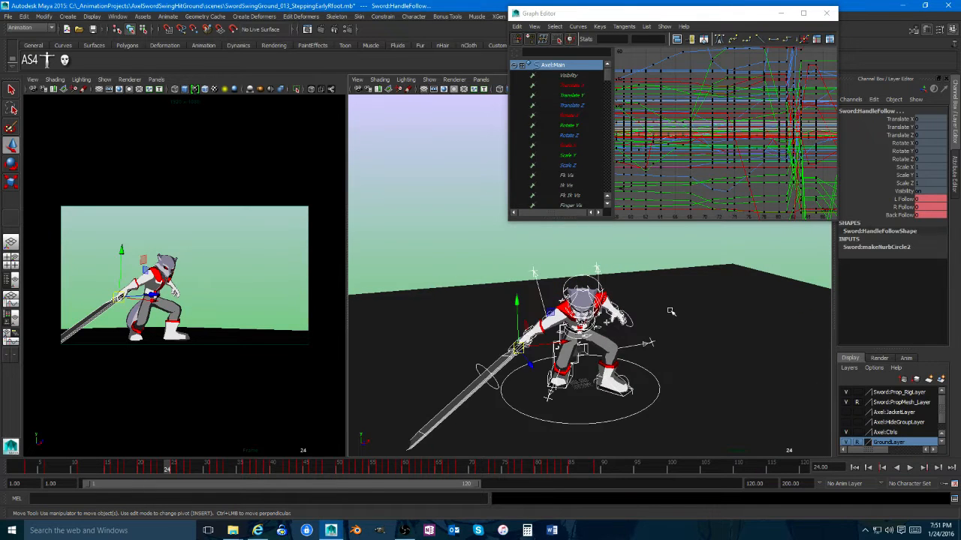
click(442, 132)
Step: Open the biped picker, select all of the Axel rig's controls, and add the sword's controls to the selection
click(47, 60)
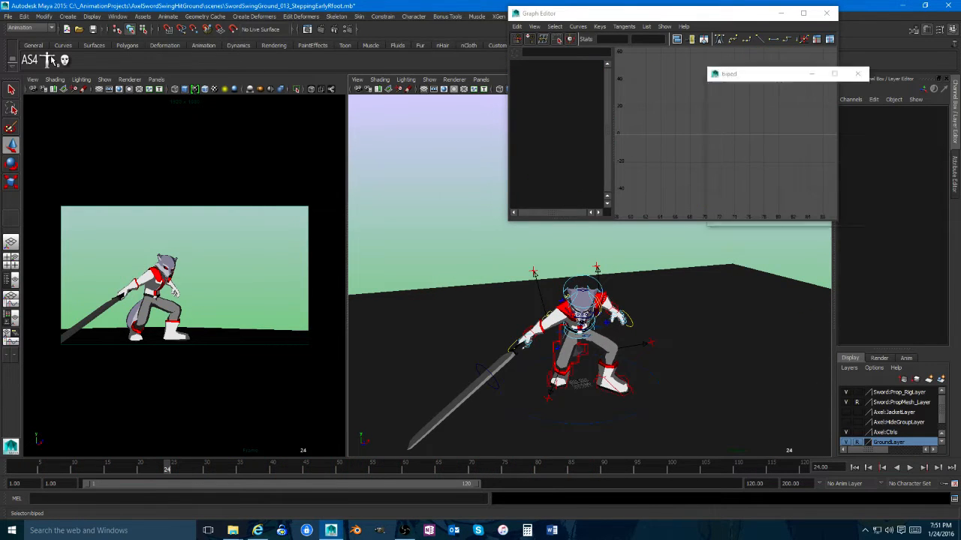
click(858, 114)
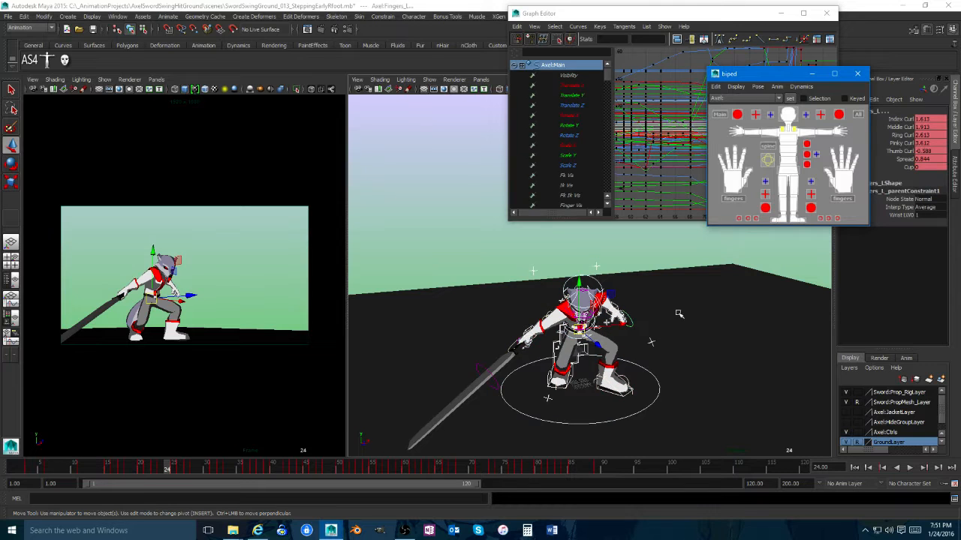
drag(712, 257, 445, 451)
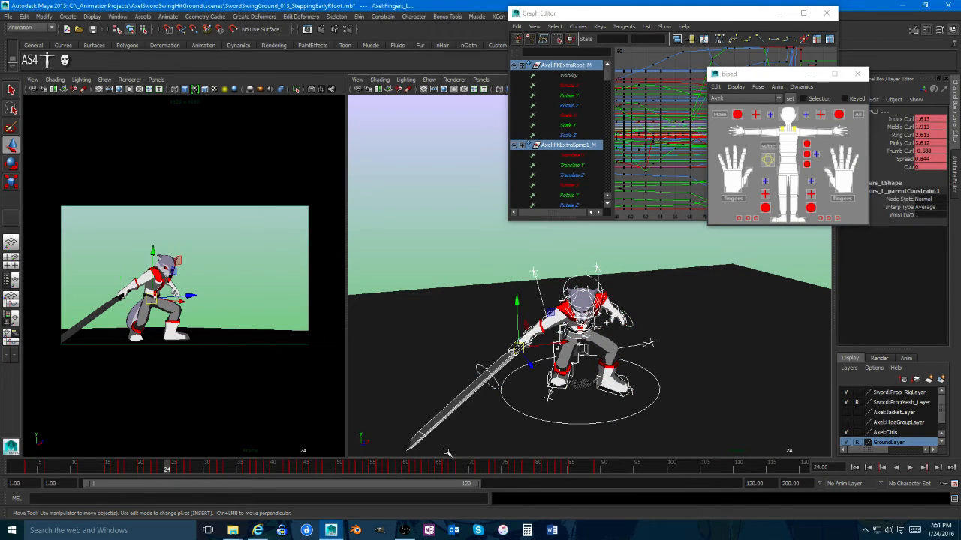
Step: Maximize the camera view and play back the swing from an early frame with all controls selected
middle_click(250, 386)
drag(184, 465, 134, 452)
key(space)
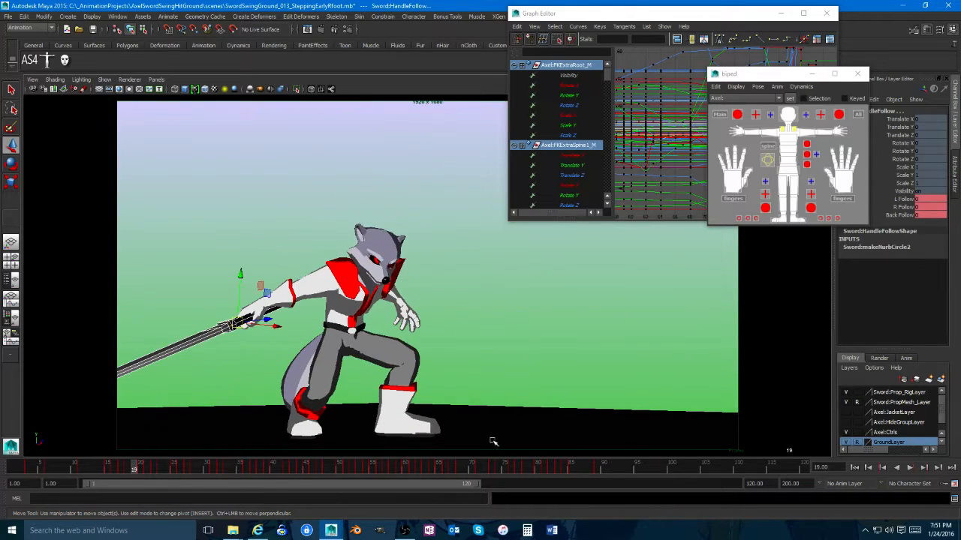
click(911, 468)
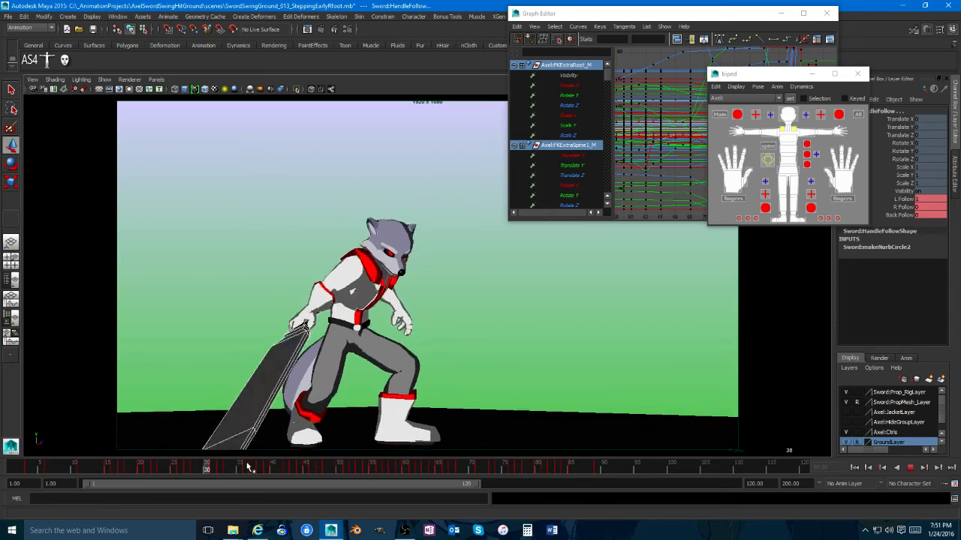
mouse_move(307, 464)
mouse_down()
mouse_move(278, 465)
mouse_move(291, 466)
mouse_up()
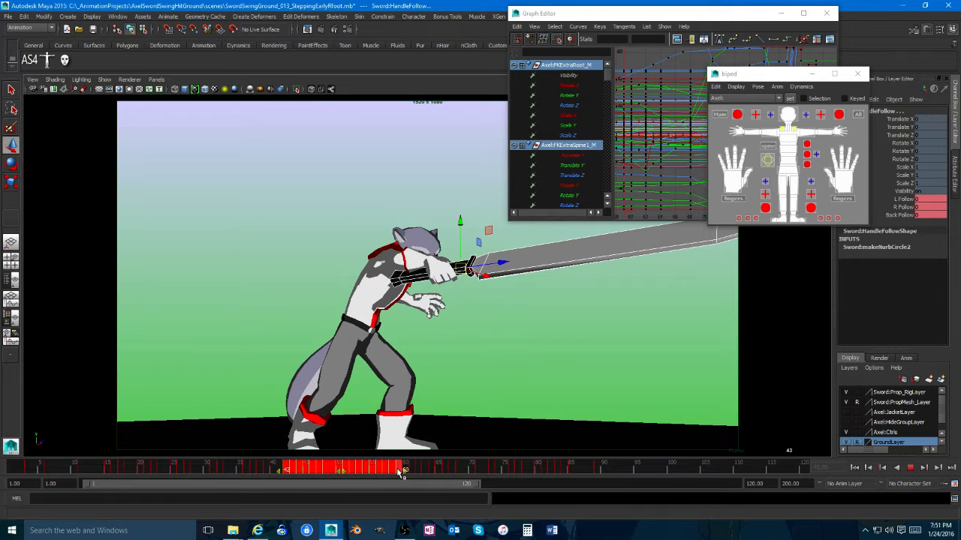
Step: Retime the selected controls' keys between frames 42 and 68, shifting the keys in the range starting at frame 60 slightly earlier
shift+drag(281, 471, 401, 466)
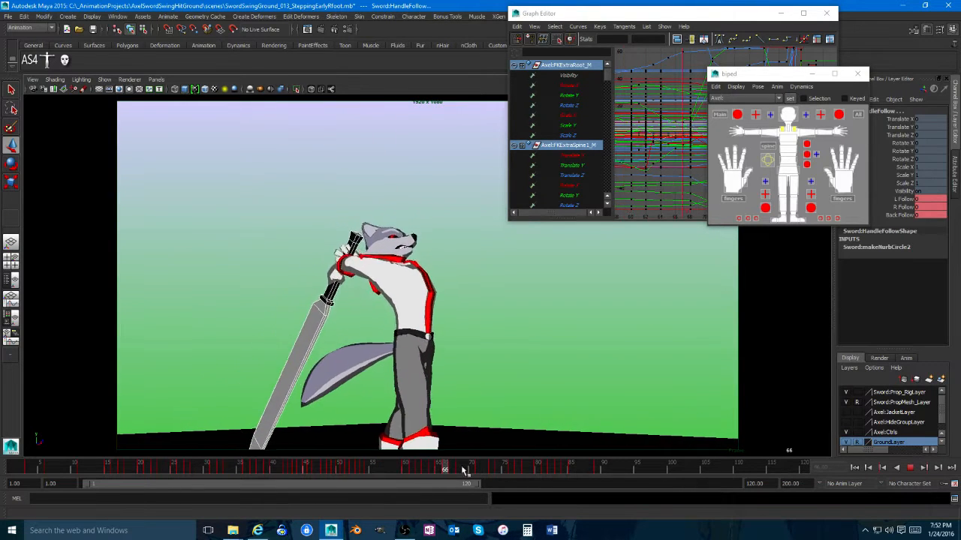
click(405, 471)
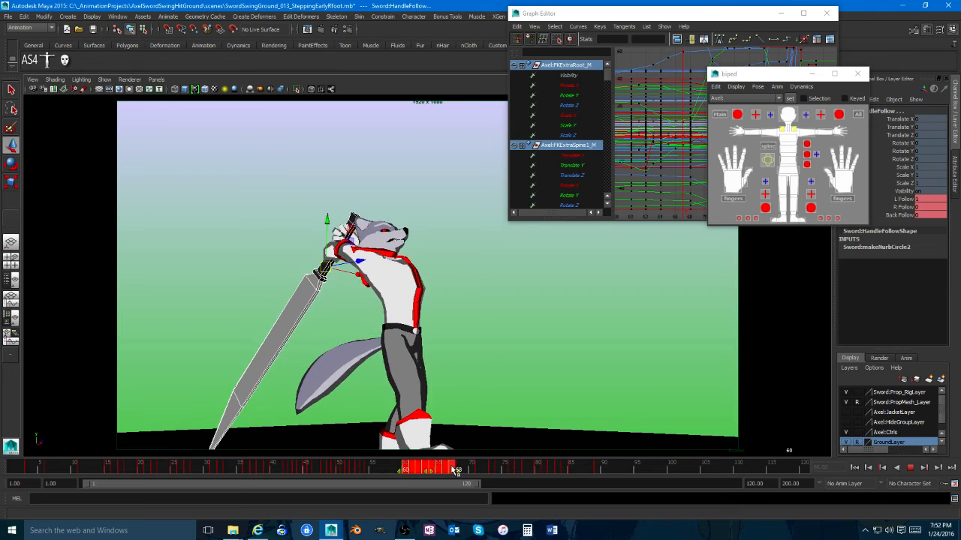
drag(431, 477, 412, 469)
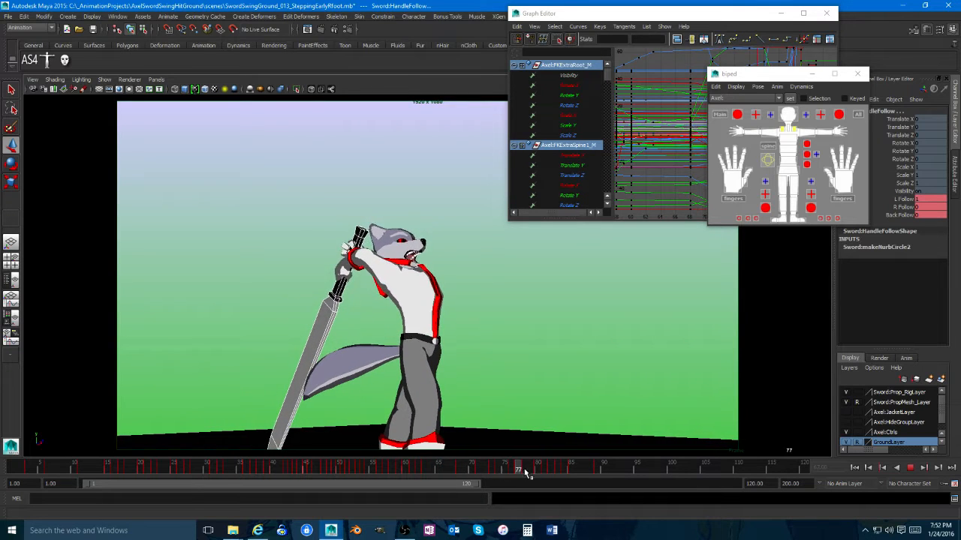
Step: Play back the retimed overhead windup and strike, and replay the animation from an early frame
click(909, 467)
click(910, 467)
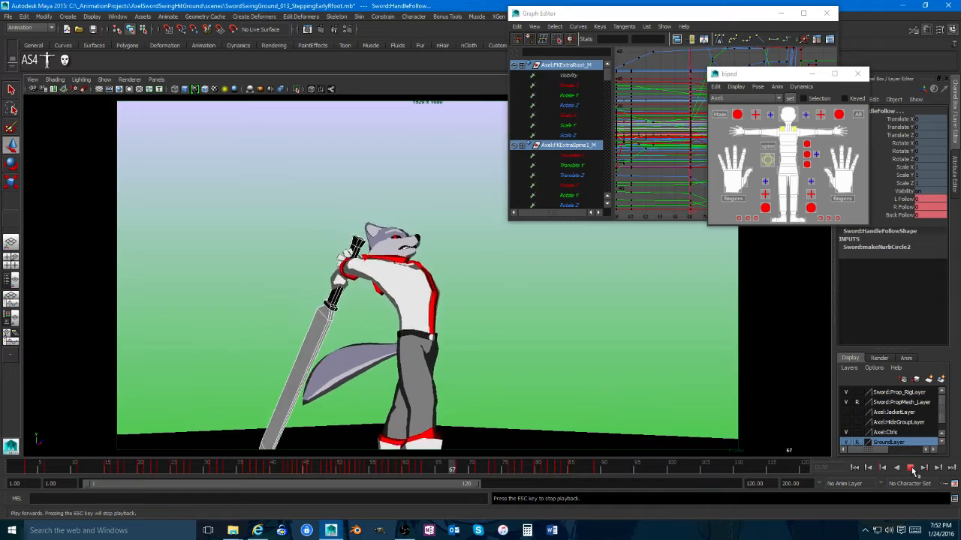
click(910, 467)
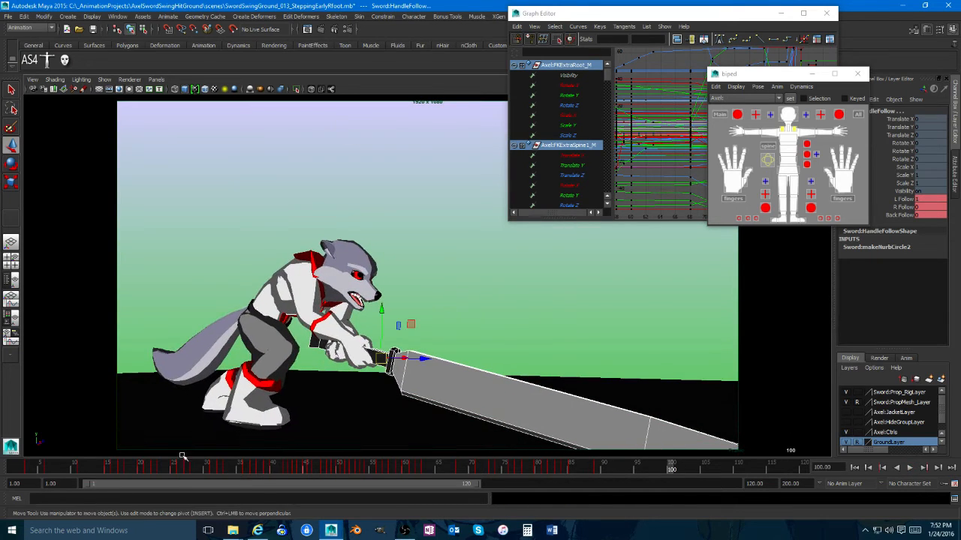
key(alt+v)
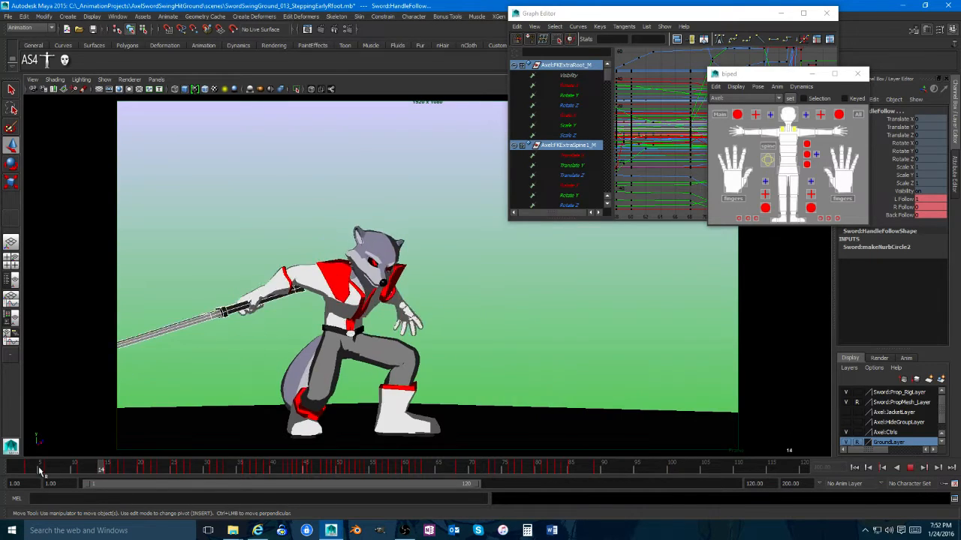
Step: Compress the selected controls' keys from frames 30–42 so the range starts at frame 32
click(286, 466)
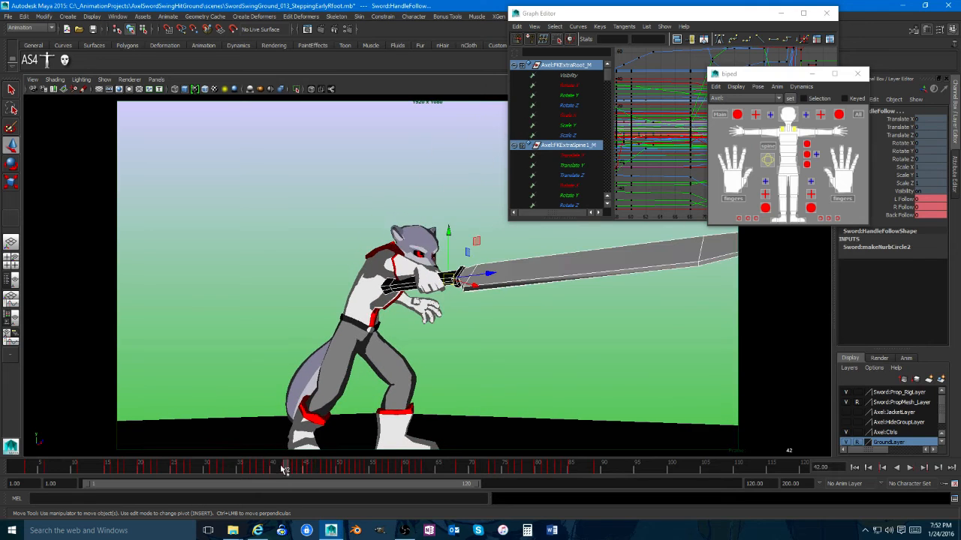
shift+drag(279, 470, 102, 471)
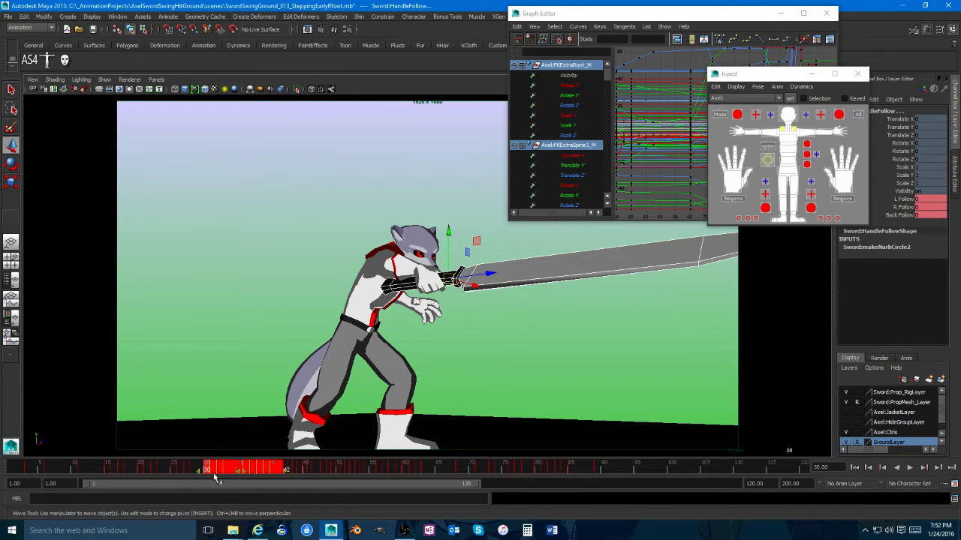
drag(198, 472, 210, 473)
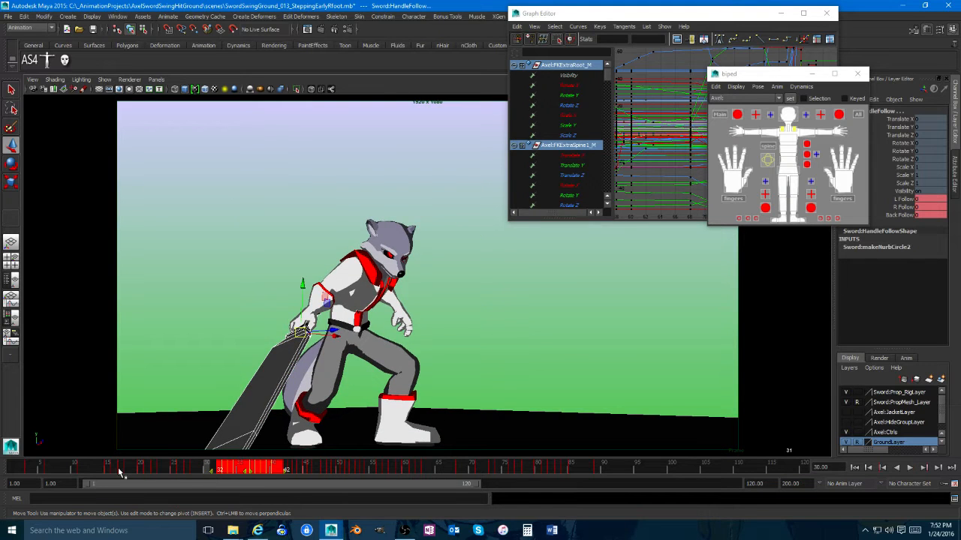
Step: Play back the swing from frame 9 and stop at frame 45
drag(120, 473, 66, 467)
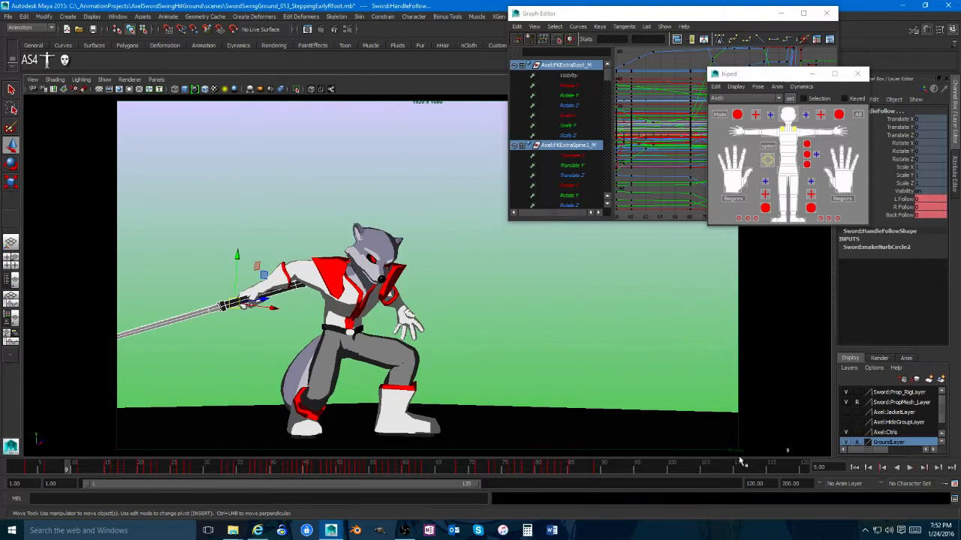
click(910, 467)
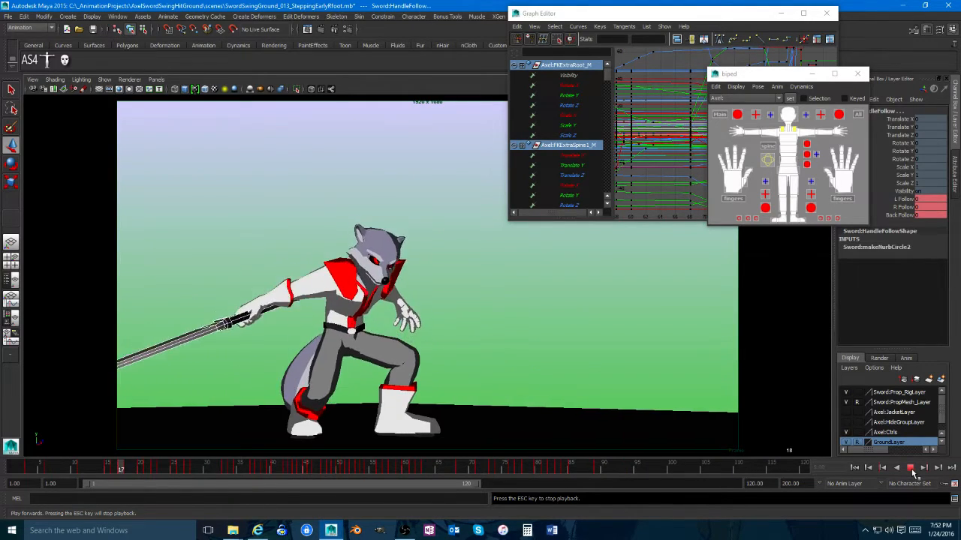
click(910, 468)
Step: Restore the side-by-side views, zoom in on the character, and examine the selected controls' animation curves in the Graph Editor
click(11, 277)
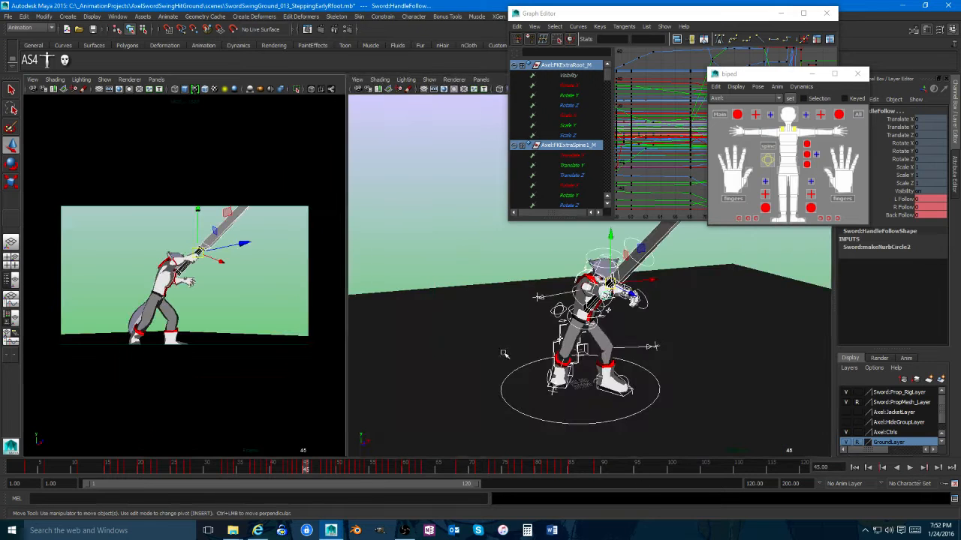
alt+drag(615, 337, 647, 347)
alt+right_drag(647, 347, 682, 357)
alt+middle_drag(683, 356, 694, 343)
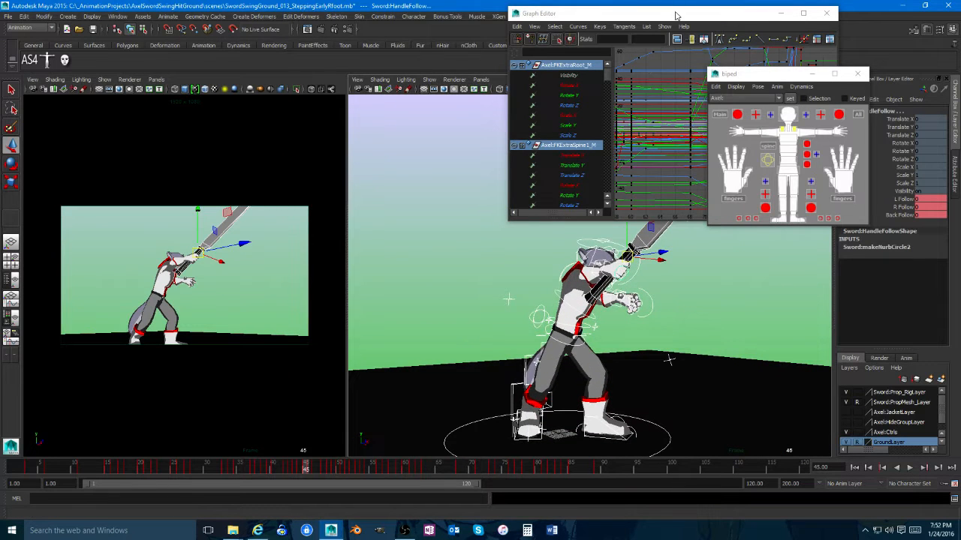
click(677, 16)
scroll(698, 193, down, 7)
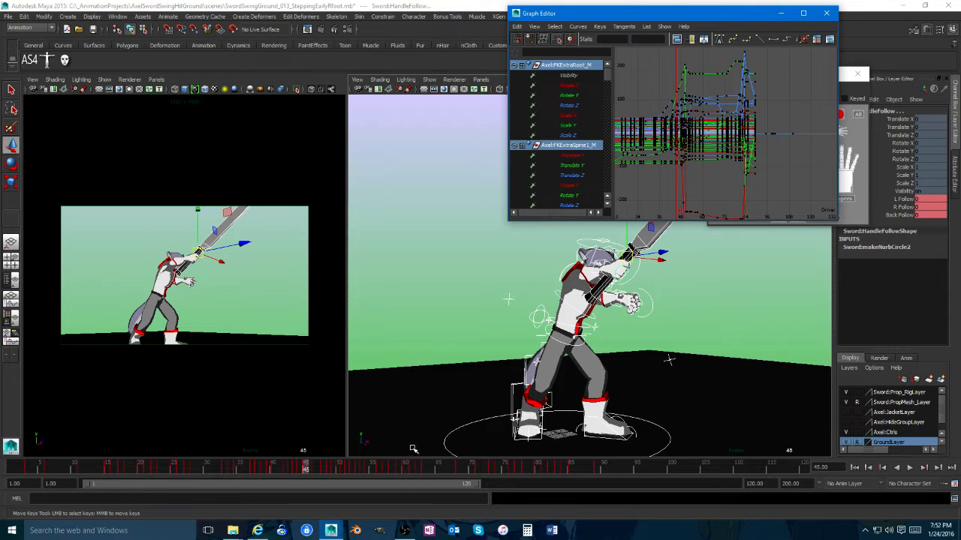
click(578, 285)
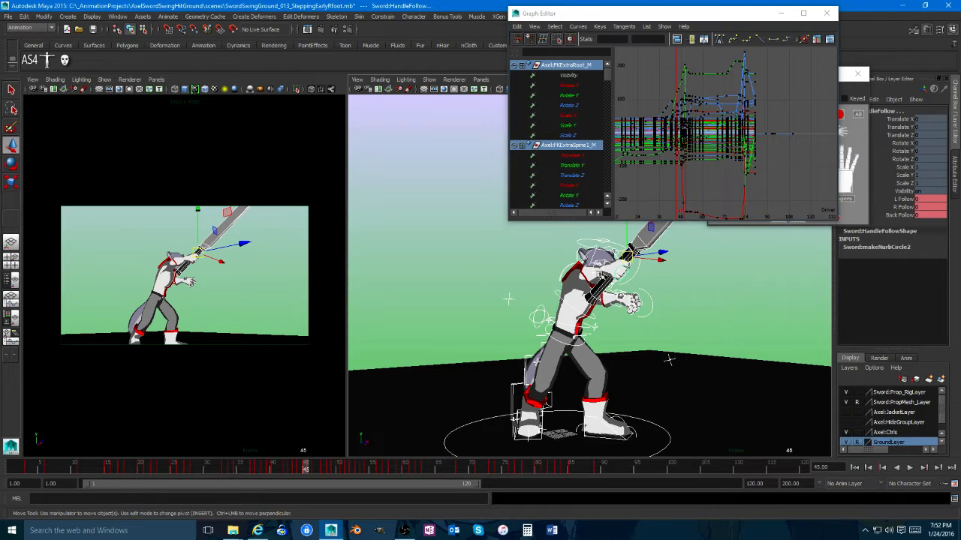
click(705, 75)
scroll(693, 117, up, 4)
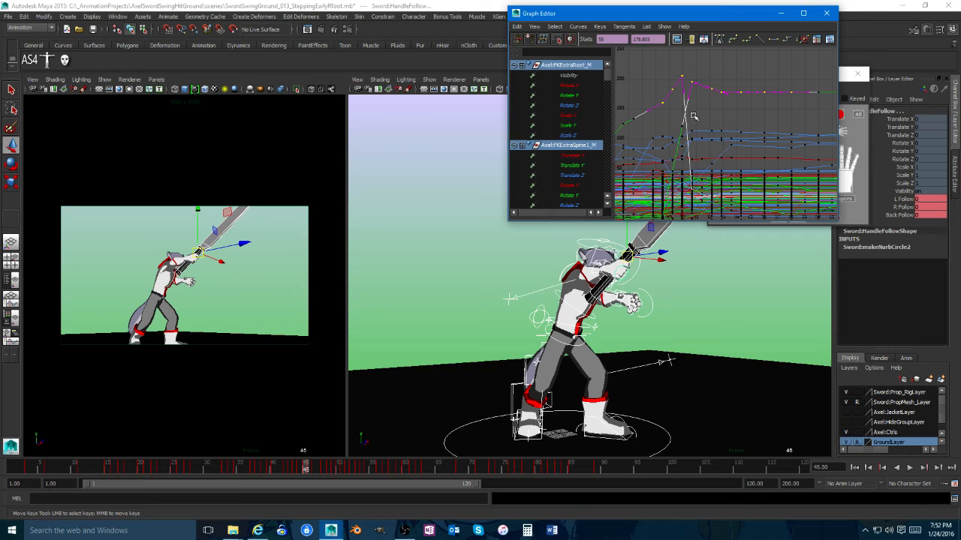
click(732, 116)
scroll(677, 201, down, 9)
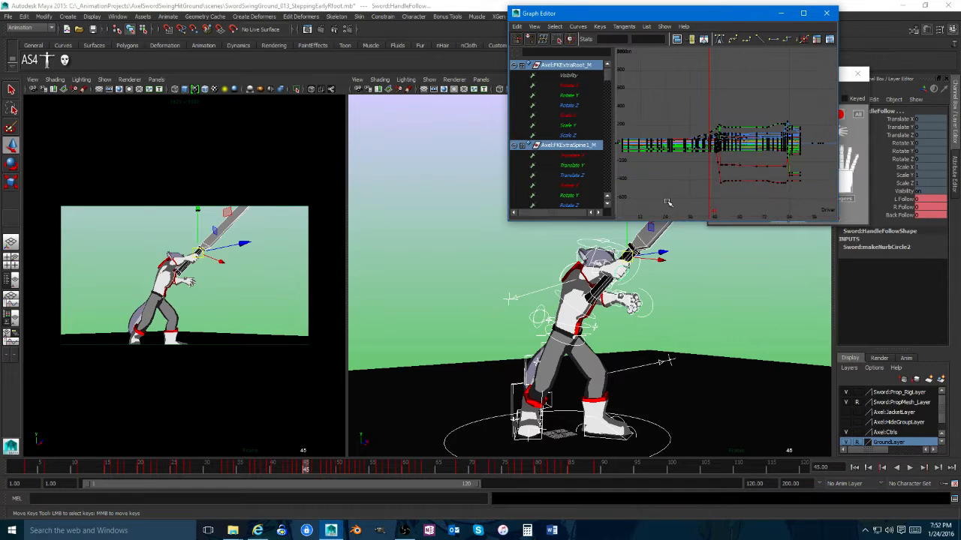
Step: Open the Dope Sheet, select the selected controls' keys through the swing, and try snapping them to whole frames
click(115, 16)
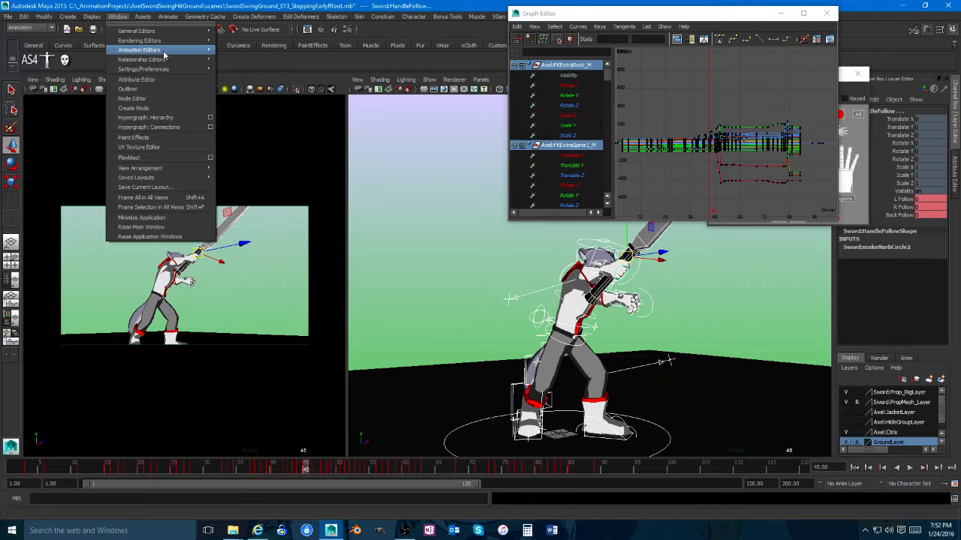
mouse_move(166, 54)
click(242, 84)
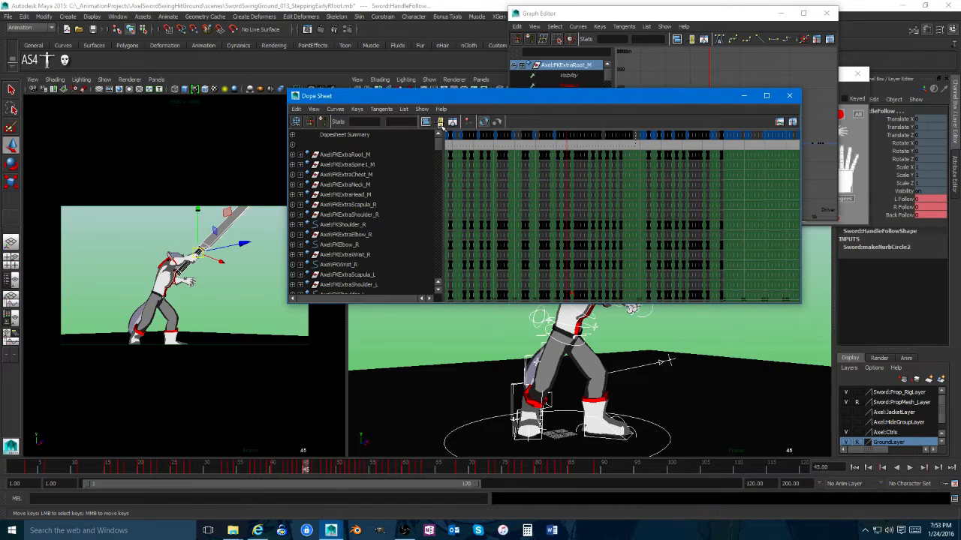
drag(442, 126, 441, 127)
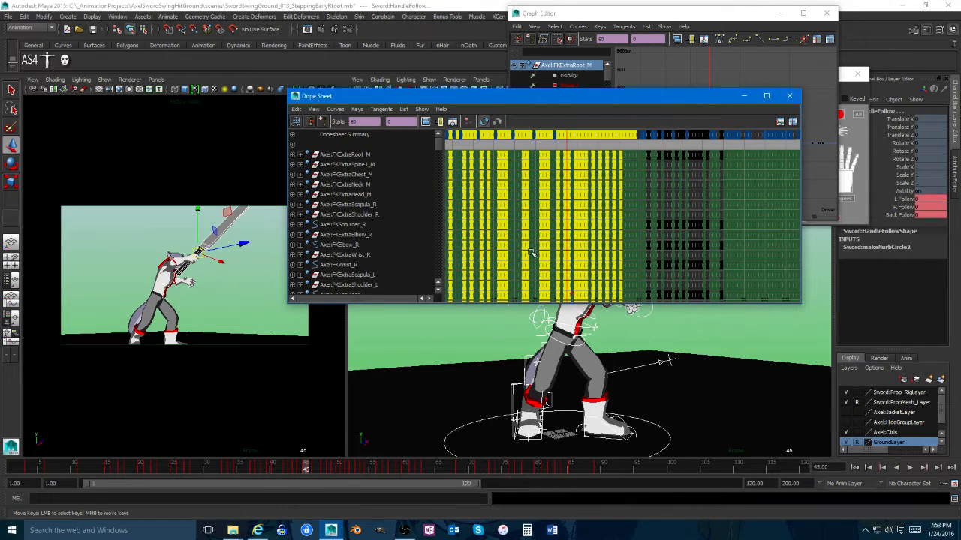
alt+middle_drag(530, 253, 610, 260)
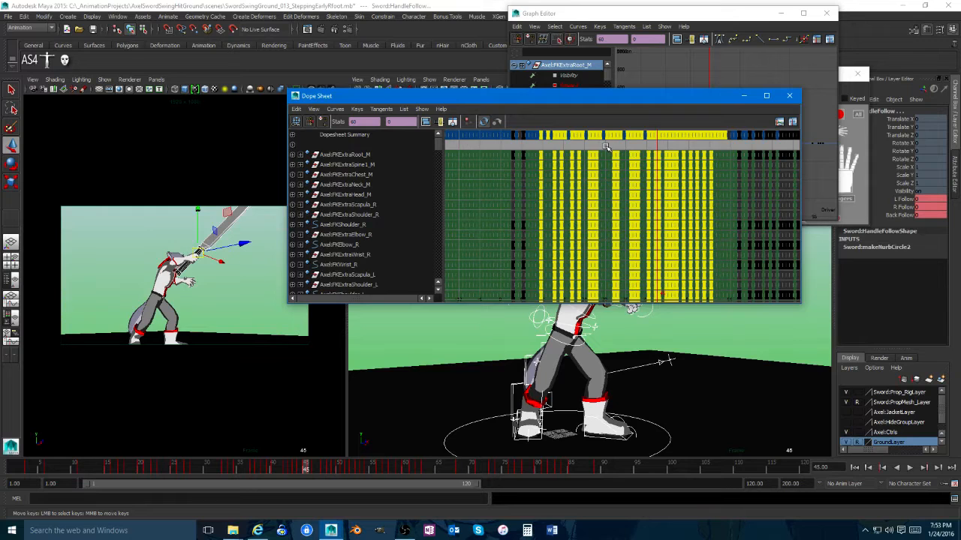
mouse_move(607, 147)
alt+right_down()
mouse_move(598, 156)
mouse_move(612, 145)
alt+right_up()
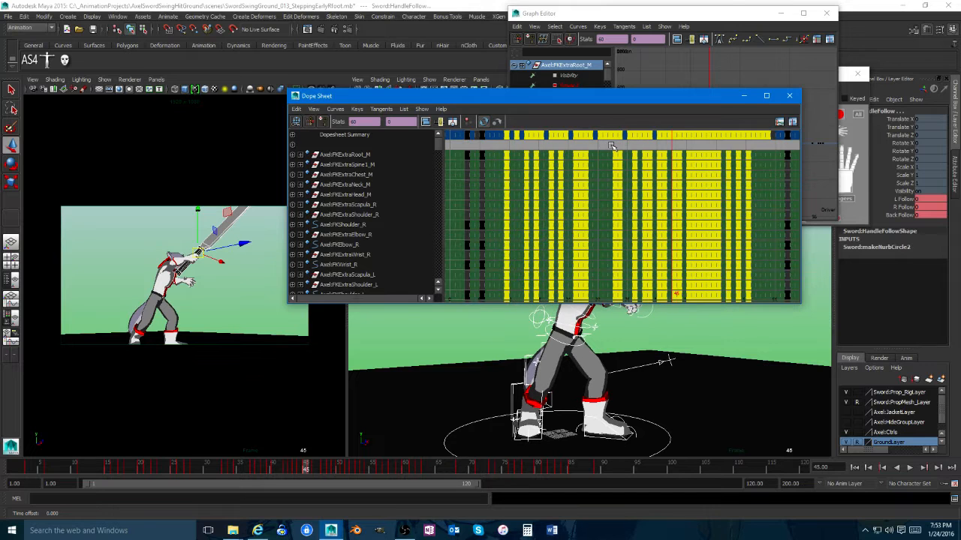
click(517, 393)
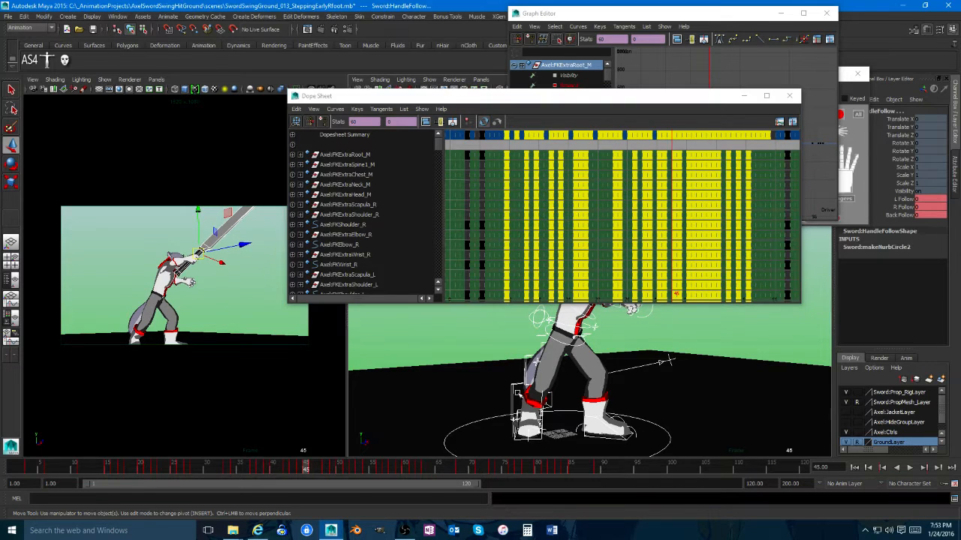
alt+drag(515, 373, 641, 402)
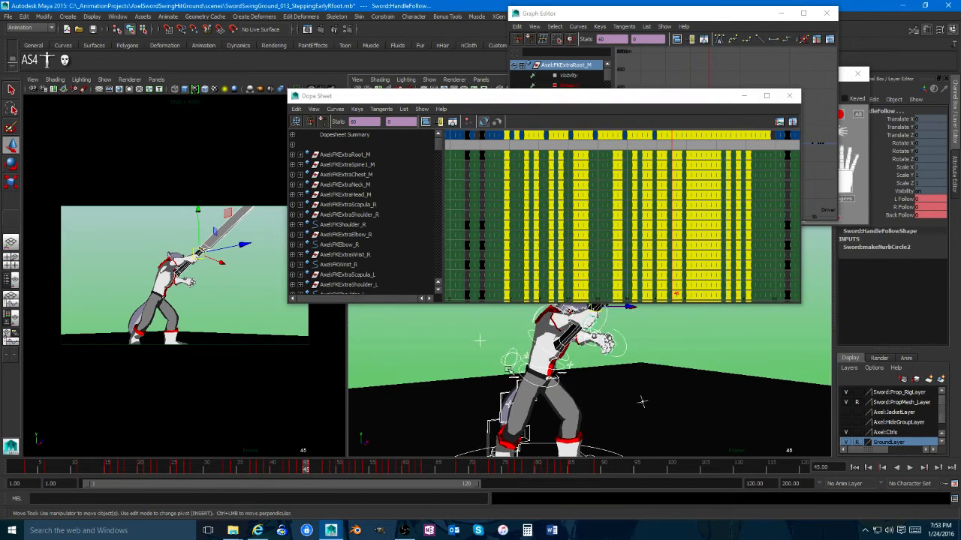
Step: Undo and redo the Dope Sheet key edit to compare the pose at frame 45, leave it undone, and close the Dope Sheet
key(ctrl+z)
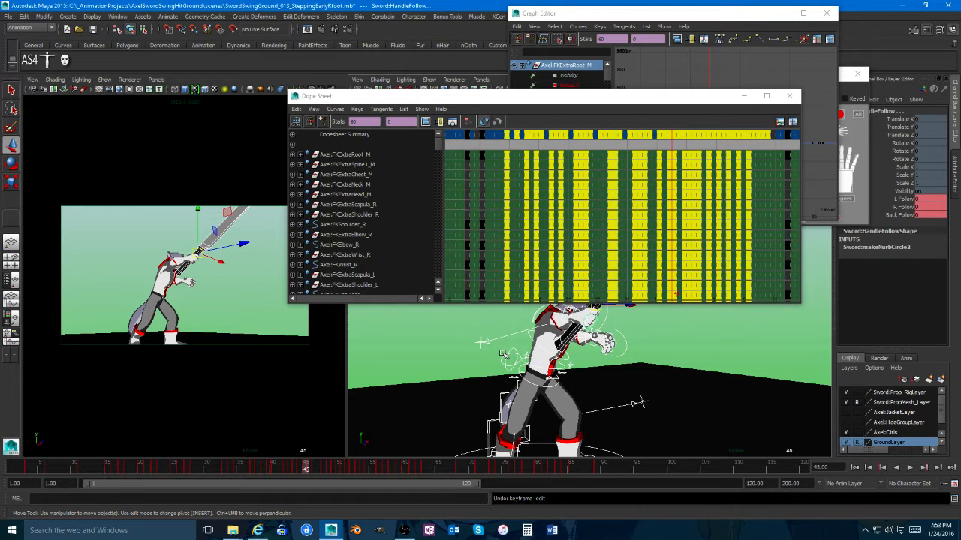
key(shift+z)
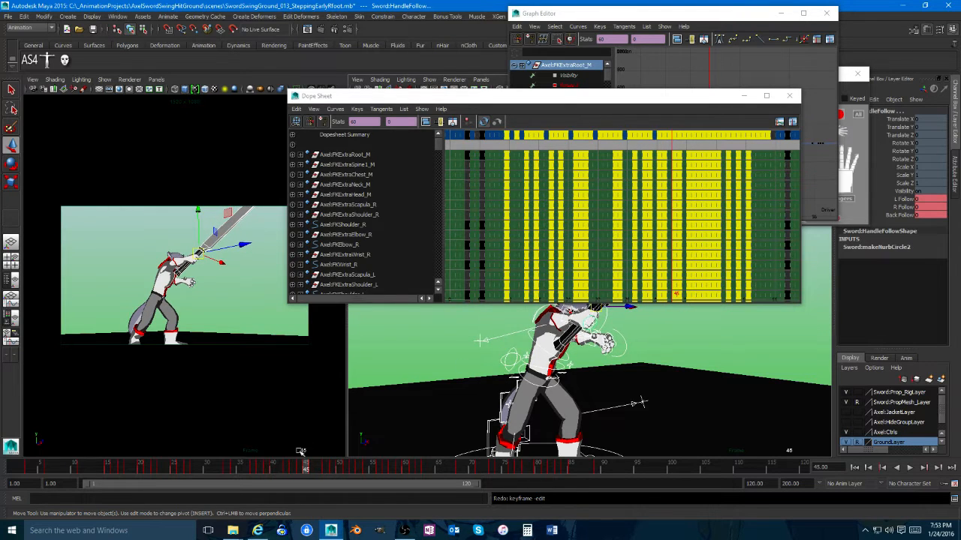
key(ctrl+z)
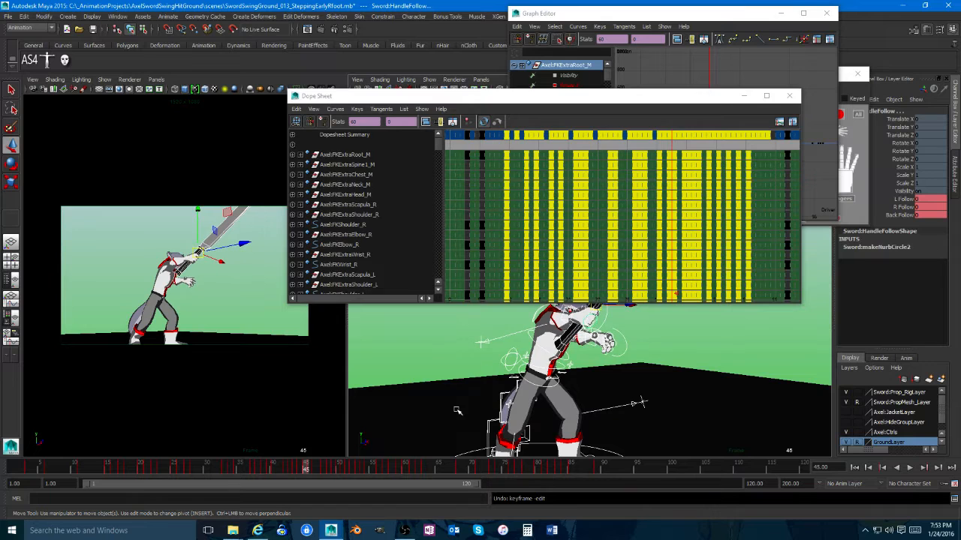
key(shift+z)
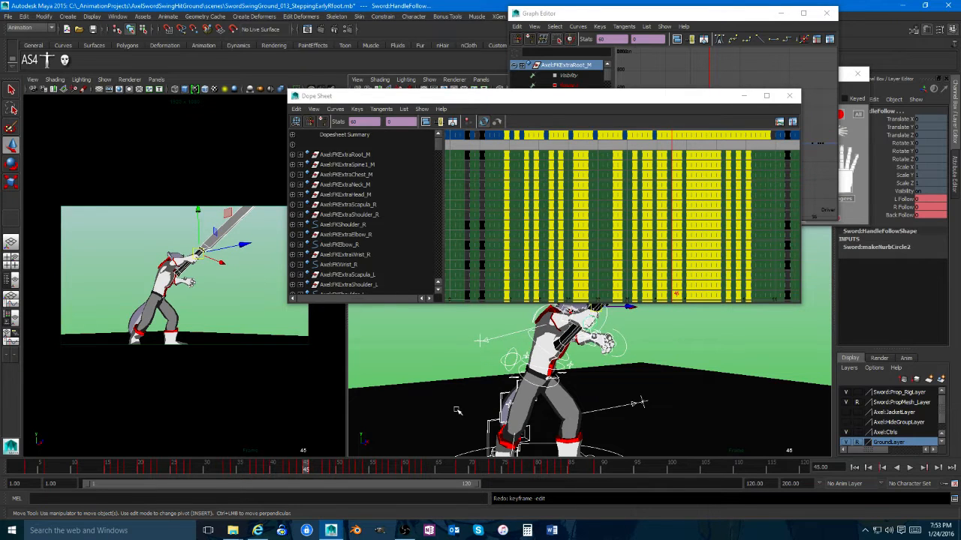
key(ctrl+z)
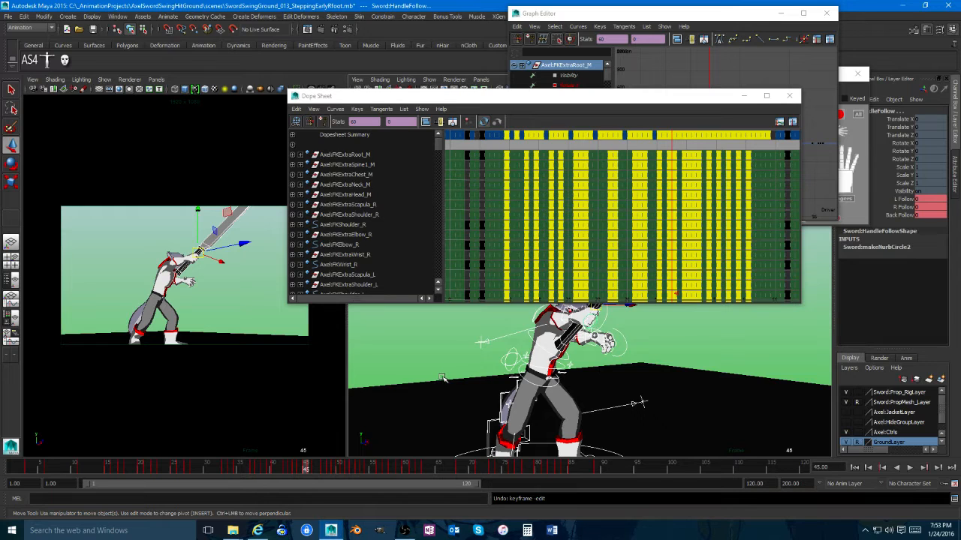
key(shift+z)
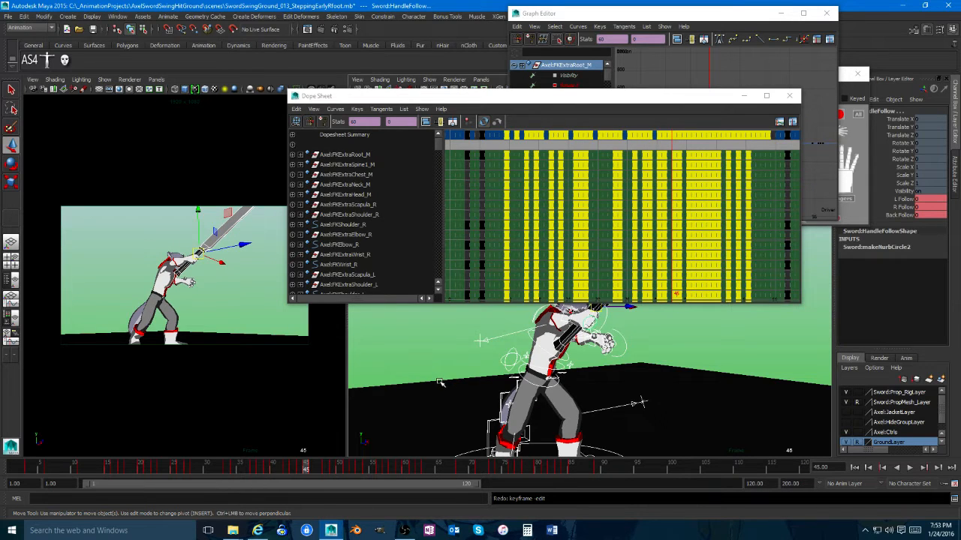
key(ctrl+z)
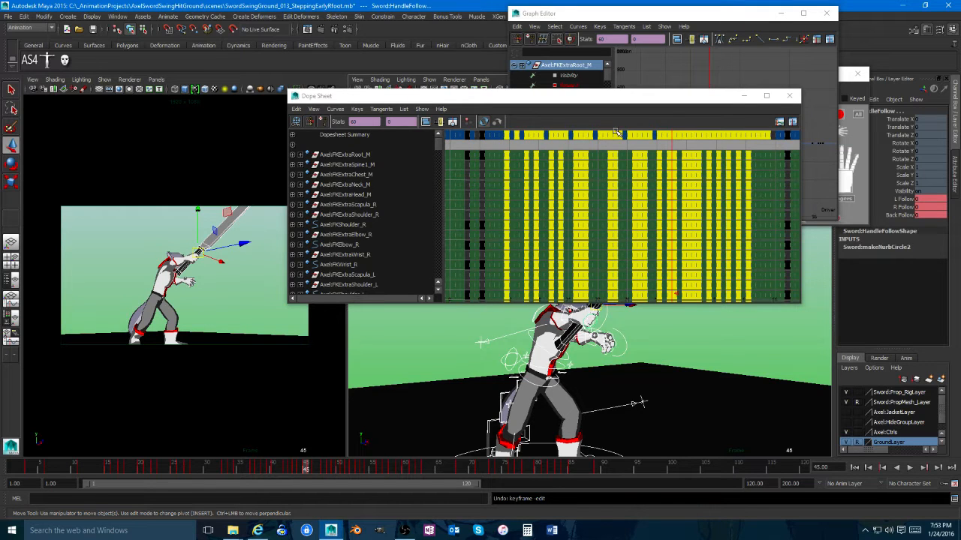
click(788, 96)
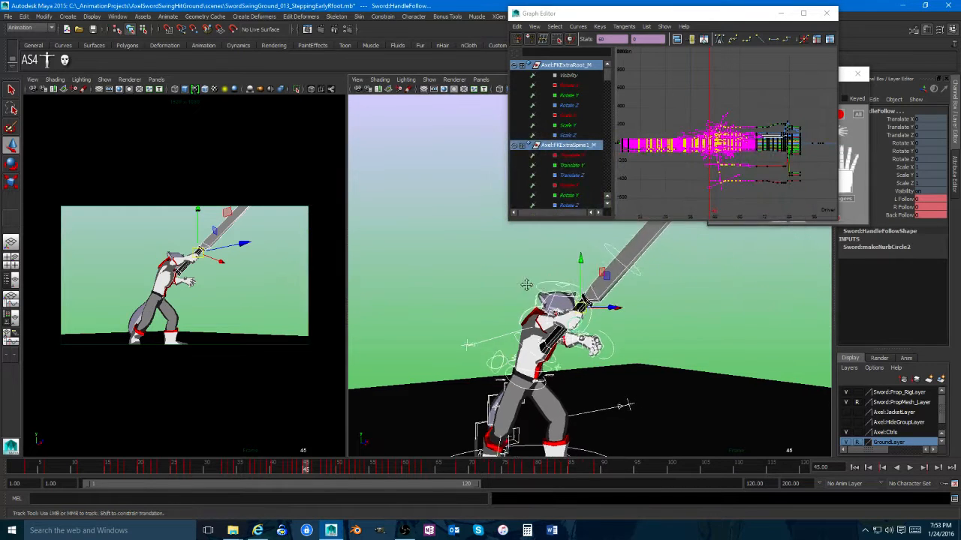
Step: Select the curve keys just after frame 45 in the Graph Editor, try shifting them slightly, and undo the shift
scroll(752, 172, up, 3)
scroll(746, 173, up, 1)
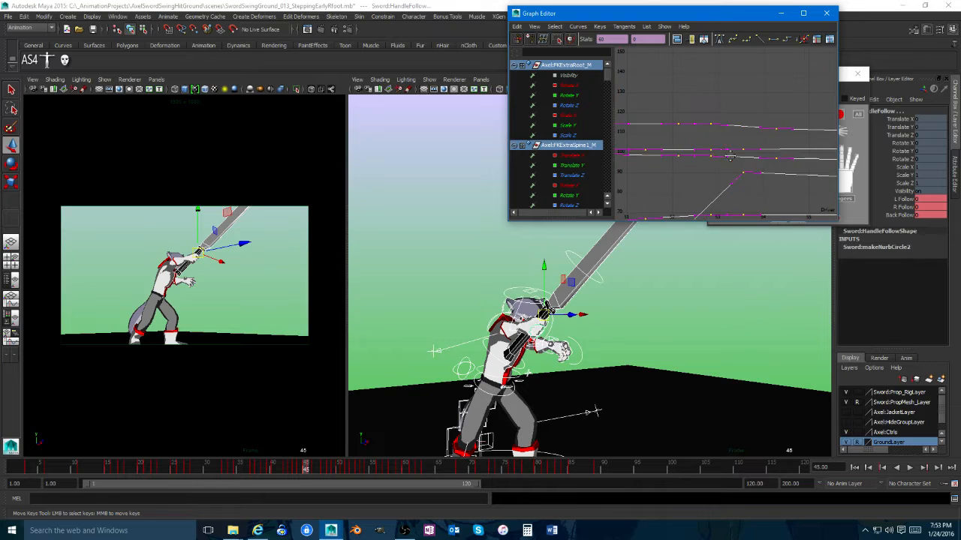
alt+middle_drag(694, 161, 772, 151)
scroll(724, 150, down, 2)
click(683, 97)
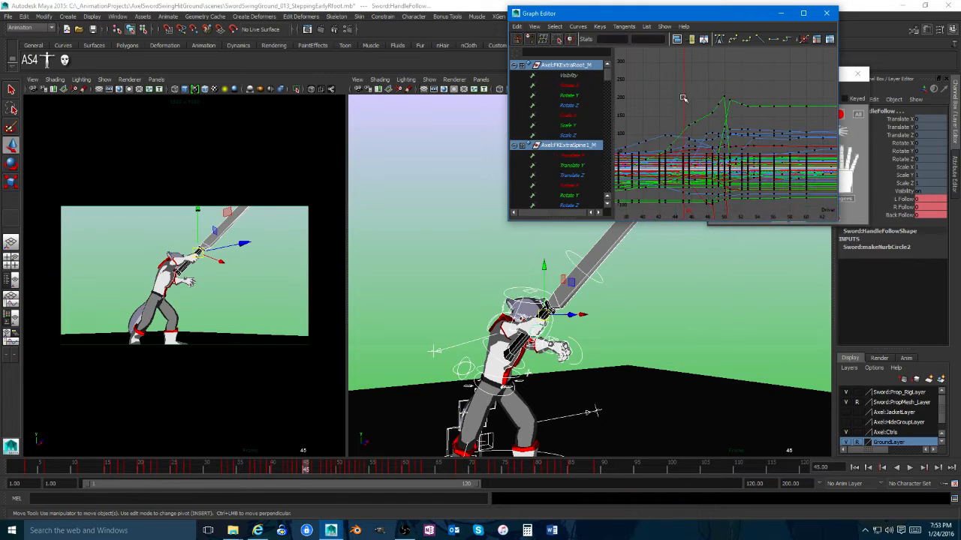
drag(681, 137, 681, 141)
key(f)
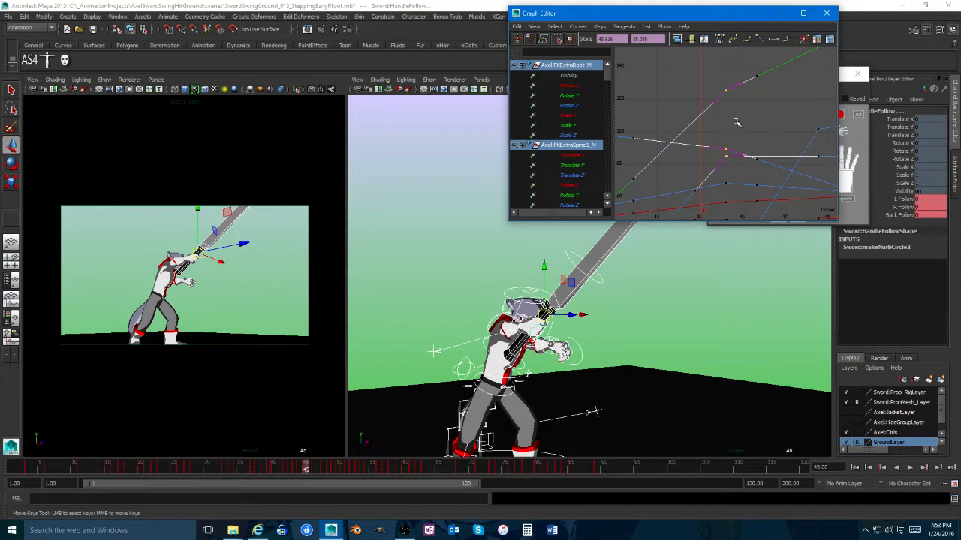
middle_drag(736, 122, 739, 125)
key(ctrl+z)
Step: Maximize the camera view, scrub around frame 45, and play back the full sword swing
key(space)
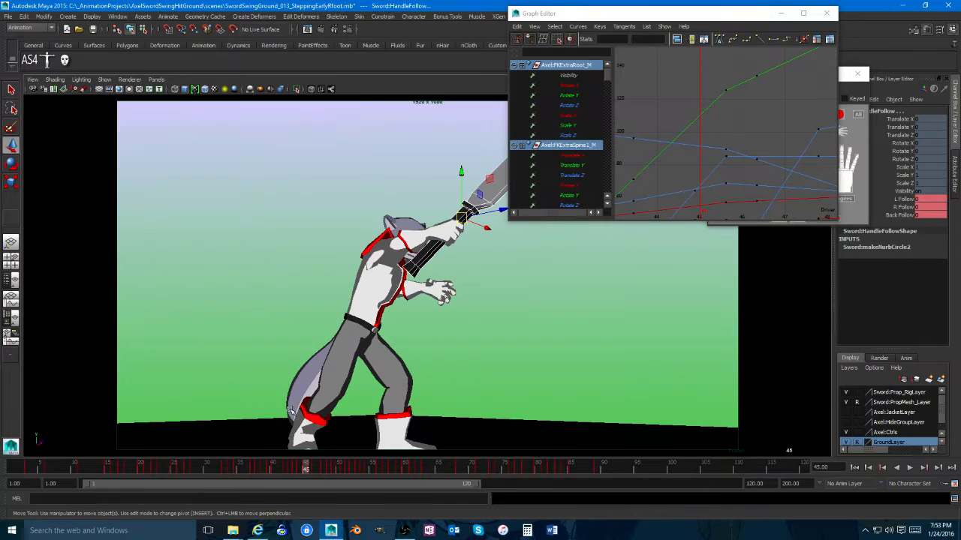
drag(300, 470, 312, 471)
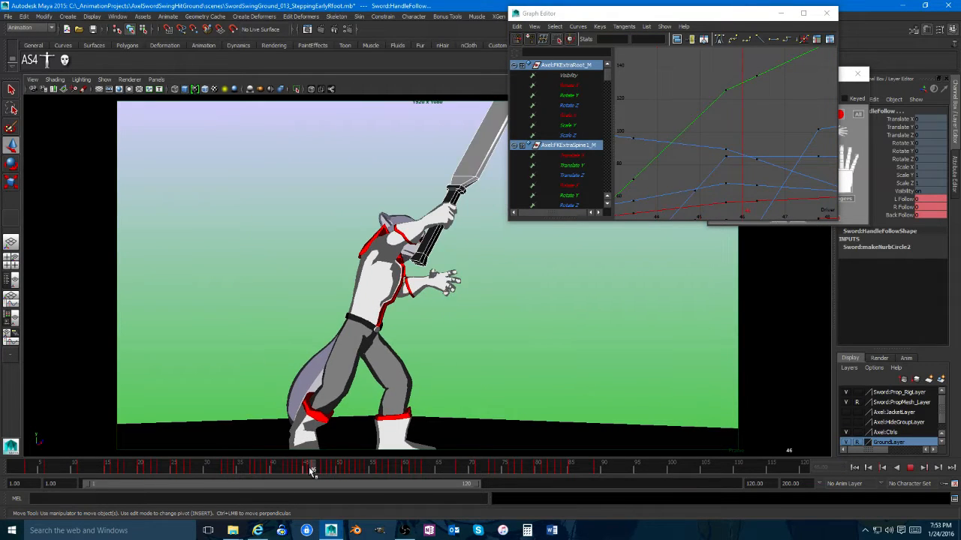
key(alt+v)
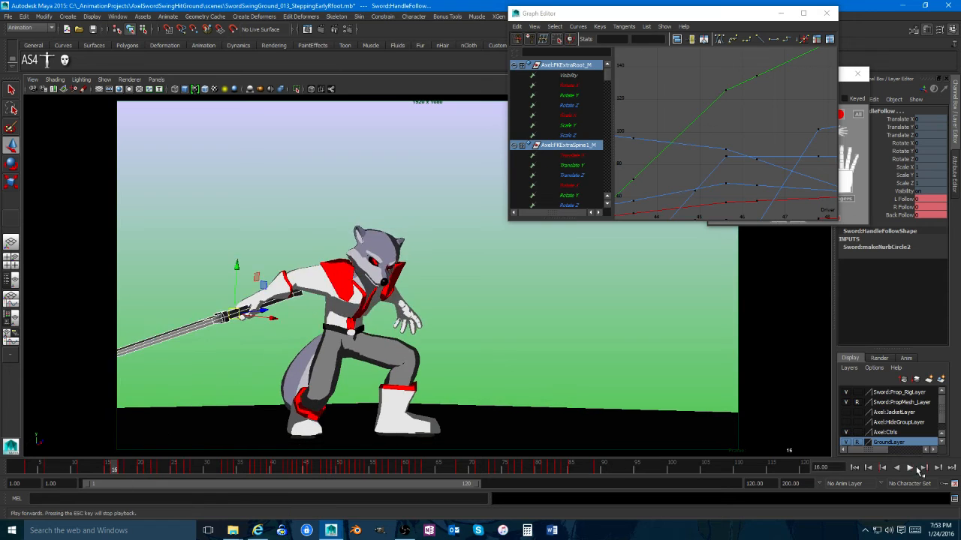
click(909, 468)
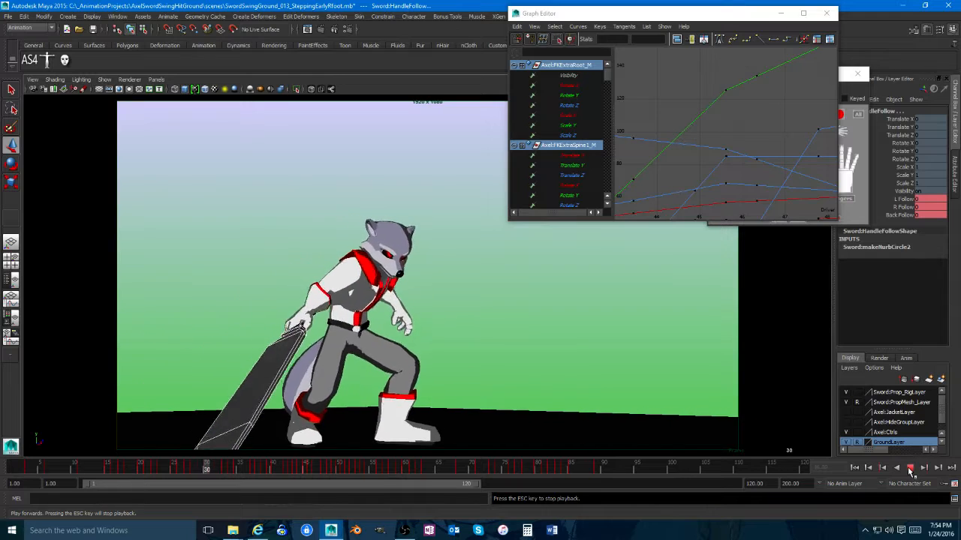
click(909, 467)
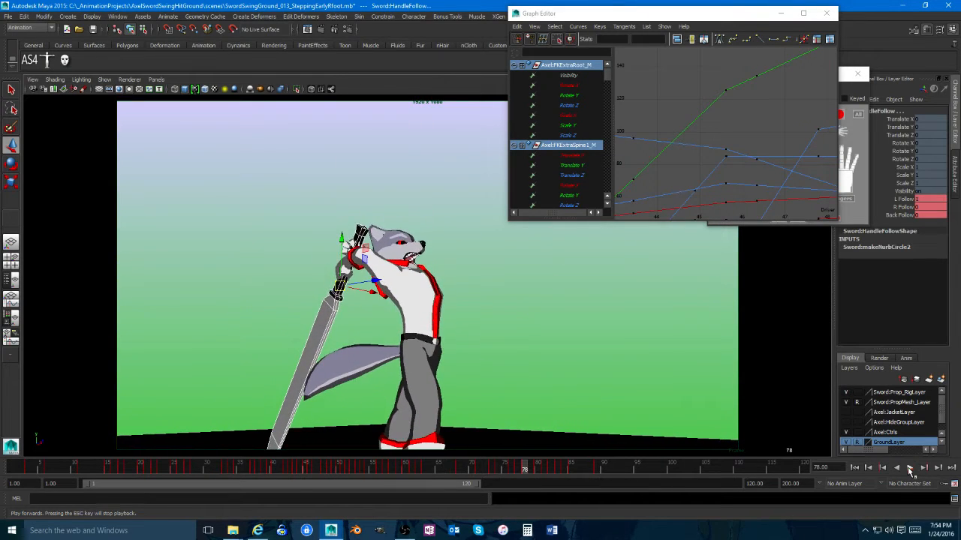
Step: Scrub the swing back to an early frame, replay it, and stop playback after the overhead windup
drag(275, 467, 359, 466)
drag(424, 461, 53, 465)
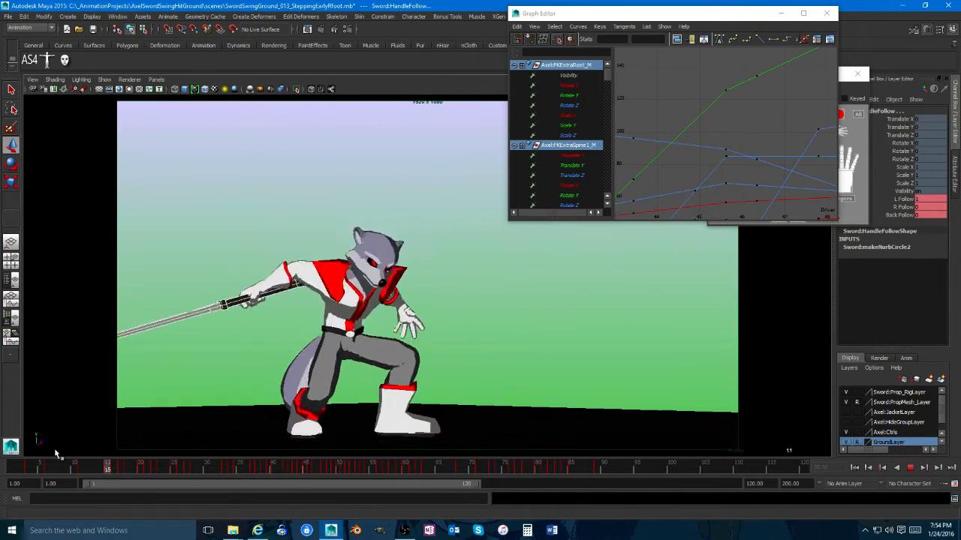
click(908, 467)
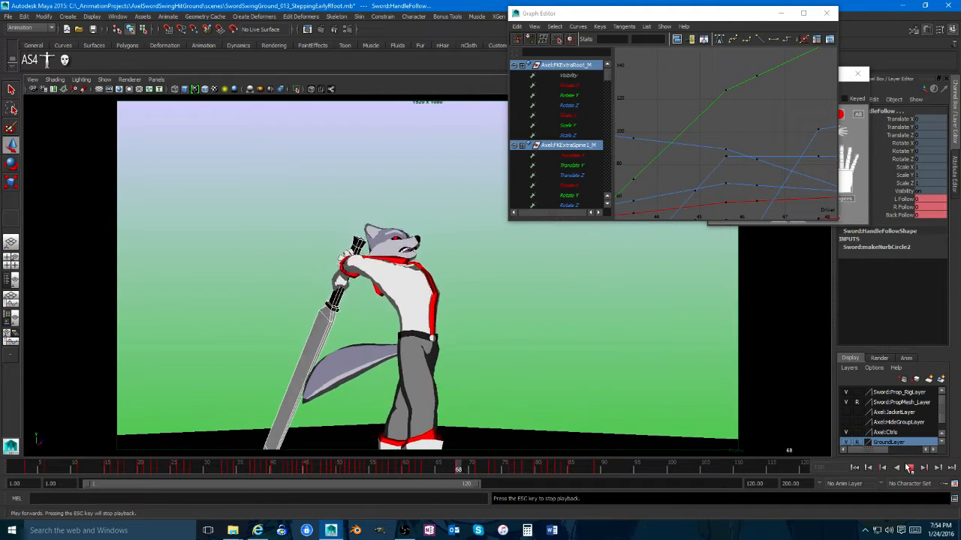
click(906, 468)
Step: Examine the overhead sword pose between frames 55 and 65 by selecting the range and scrubbing the timeline
drag(360, 467, 406, 469)
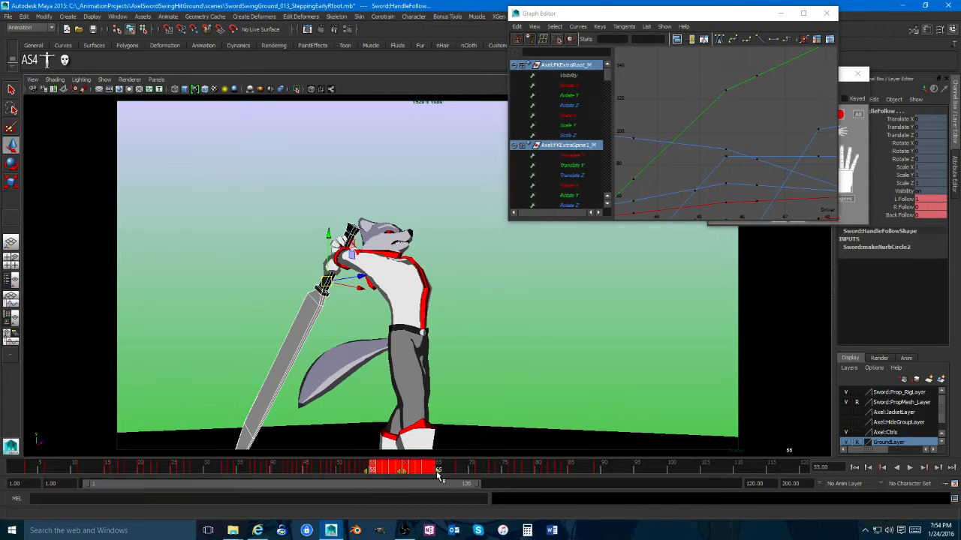
key(alt+v)
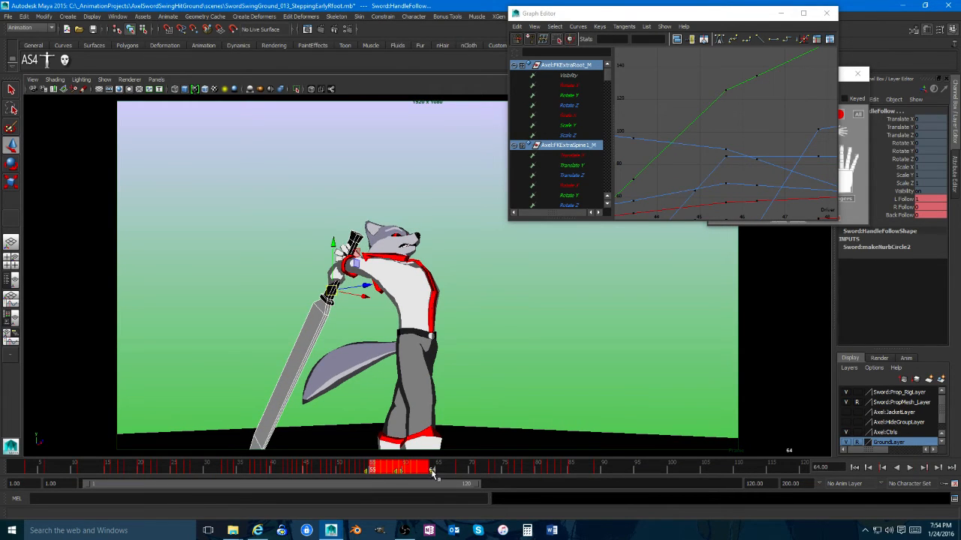
drag(398, 475, 391, 476)
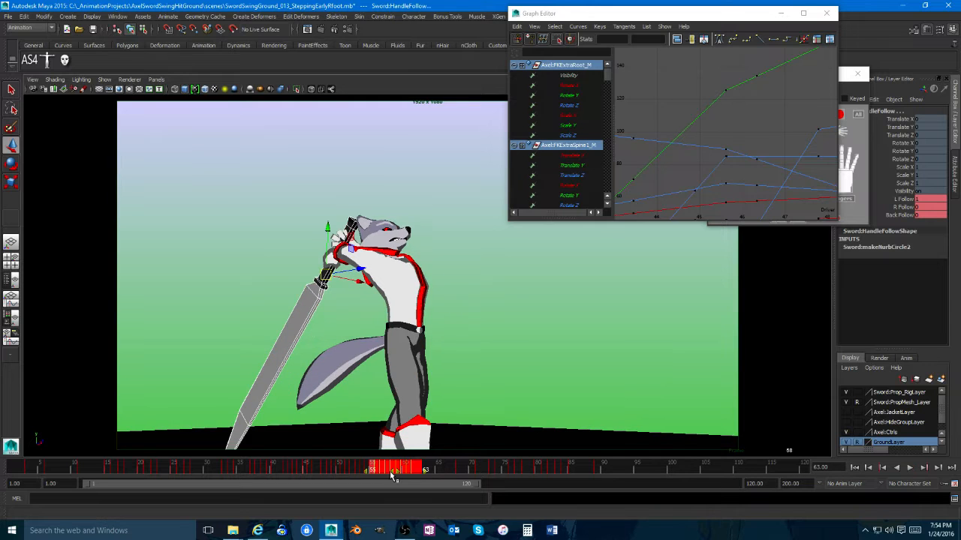
Step: Try compressing the selected controls' keys in frames 13–55 toward frame 55
mouse_move(255, 467)
mouse_down()
mouse_move(634, 468)
mouse_move(66, 469)
mouse_move(259, 467)
mouse_move(403, 442)
mouse_move(535, 450)
mouse_move(660, 472)
mouse_move(135, 466)
mouse_move(388, 454)
mouse_move(244, 471)
mouse_up()
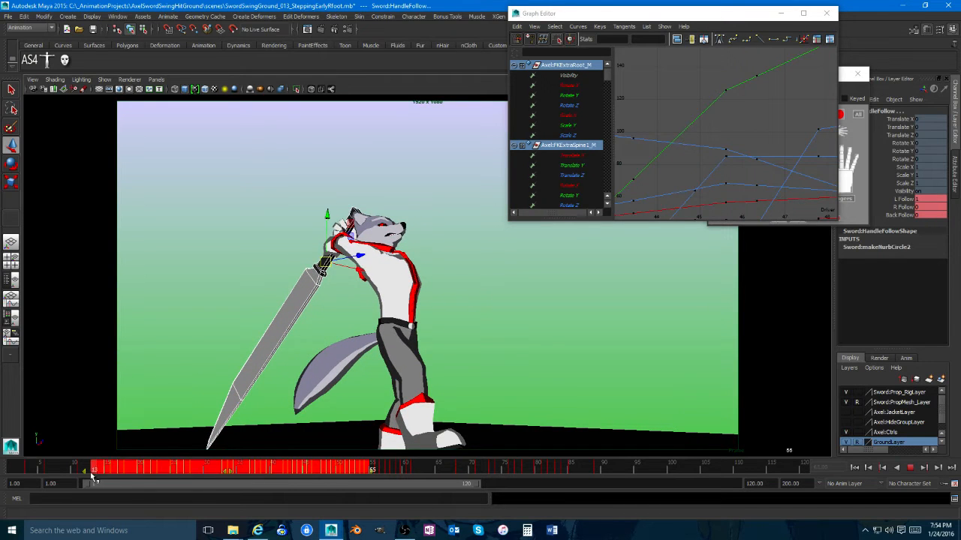
shift+drag(96, 473, 113, 465)
Step: Play back the swing from frame 1, and undo the compression of the keys leading up to frame 55
key(alt+shift+v)
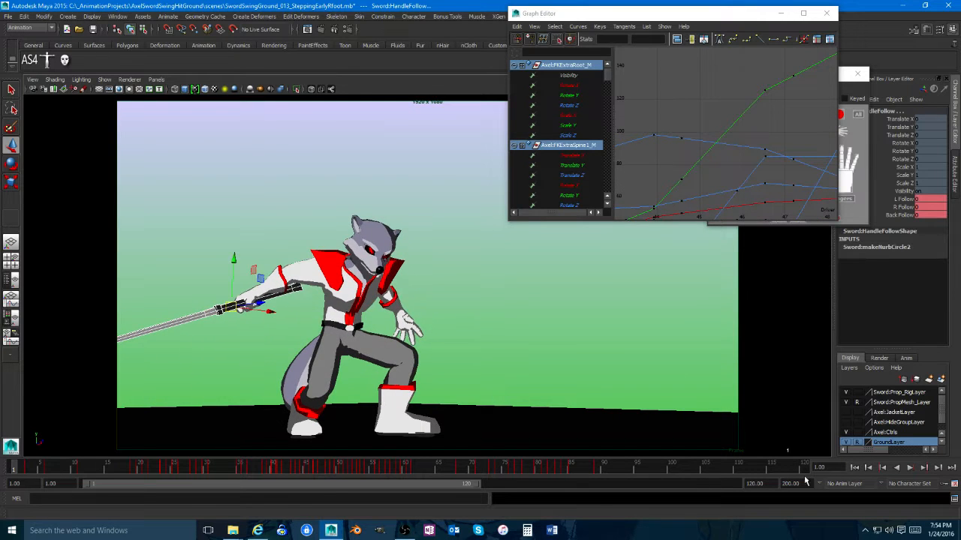
click(907, 469)
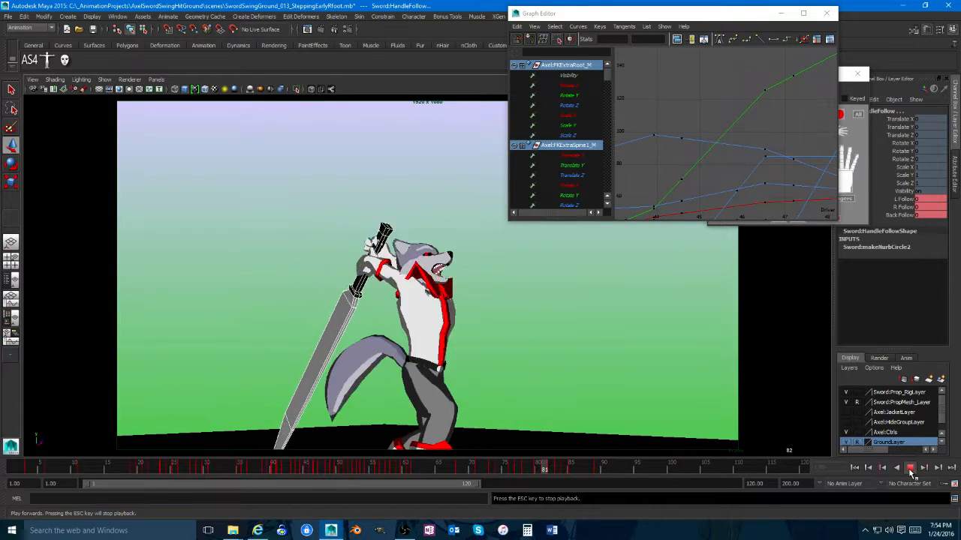
click(909, 471)
key(ctrl+z)
key(shift+z)
key(shift+z)
key(shift+z)
key(shift+z)
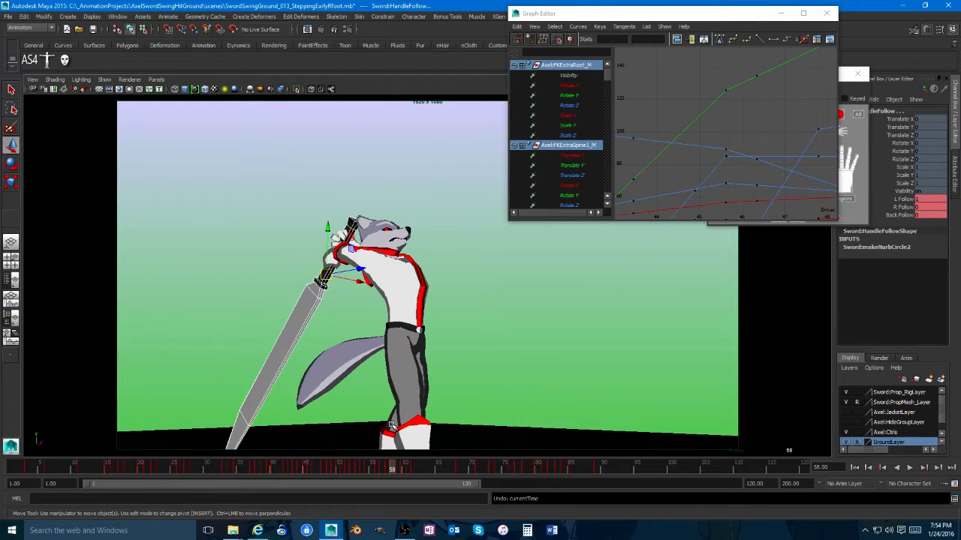
Step: Compress the selected controls' keys in frames 1–60 by moving the start of the range to frame 12, and play back the swing
mouse_move(213, 468)
mouse_down()
mouse_move(26, 463)
mouse_move(260, 467)
mouse_up()
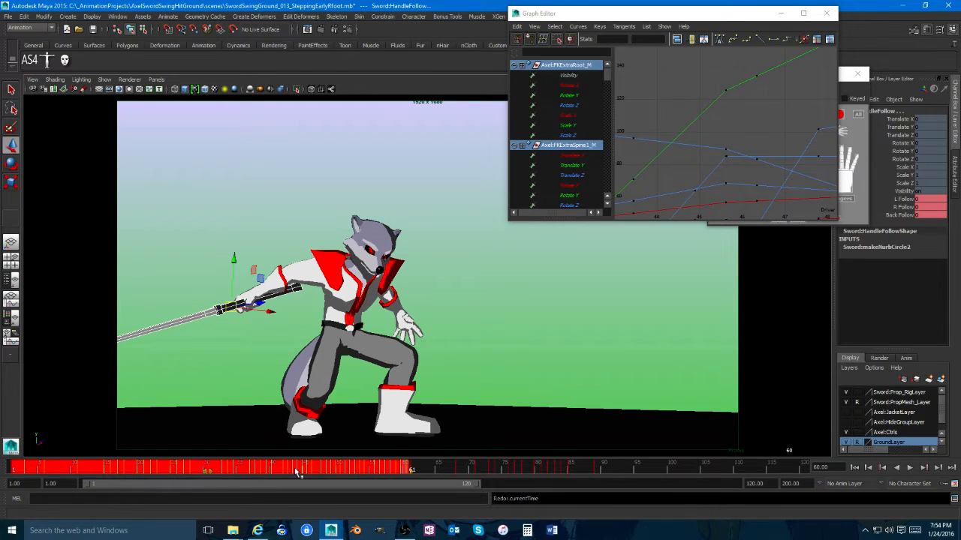
click(405, 469)
shift+drag(370, 473, 27, 469)
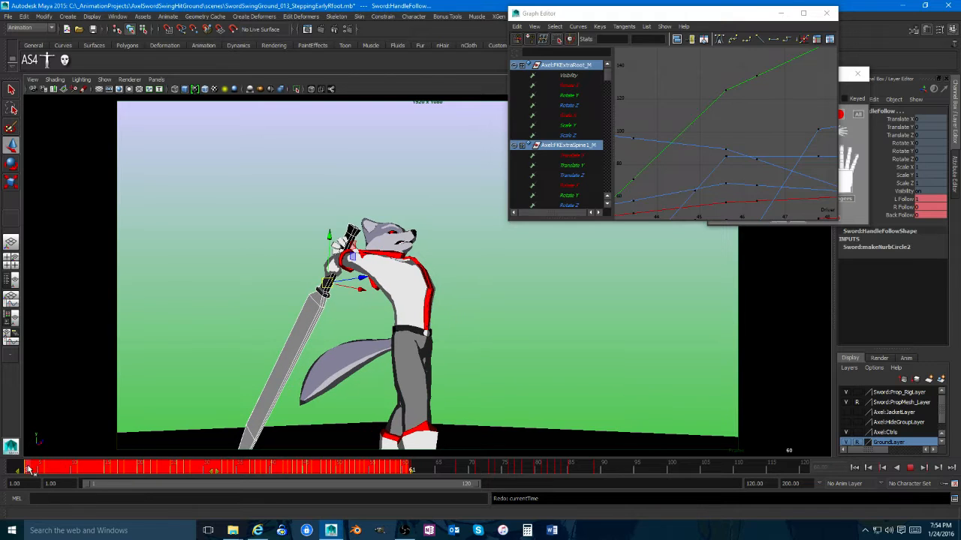
key(alt+v)
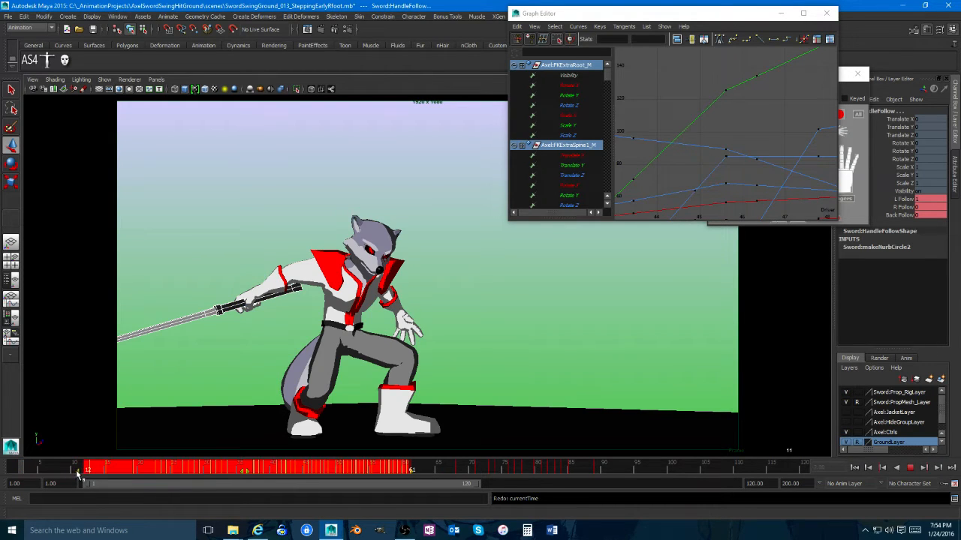
drag(78, 471, 364, 468)
key(alt+v)
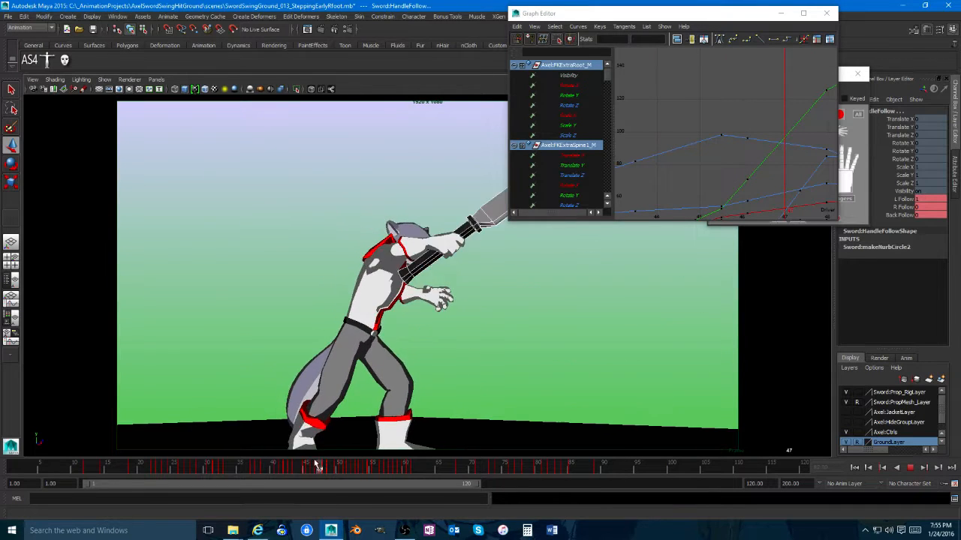
Step: Shift the selected controls' keys between about frames 11 and 36 slightly earlier on the timeline and start playback
click(247, 470)
shift+drag(246, 470, 77, 470)
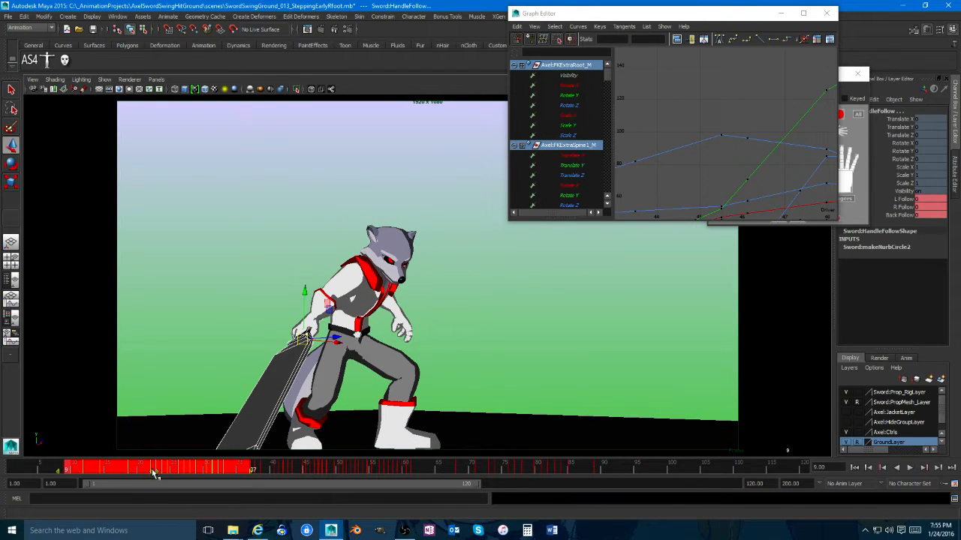
drag(152, 472, 145, 472)
key(alt+v)
Step: Review the retimed windup and strike in playback, and stop at frame 80
click(156, 472)
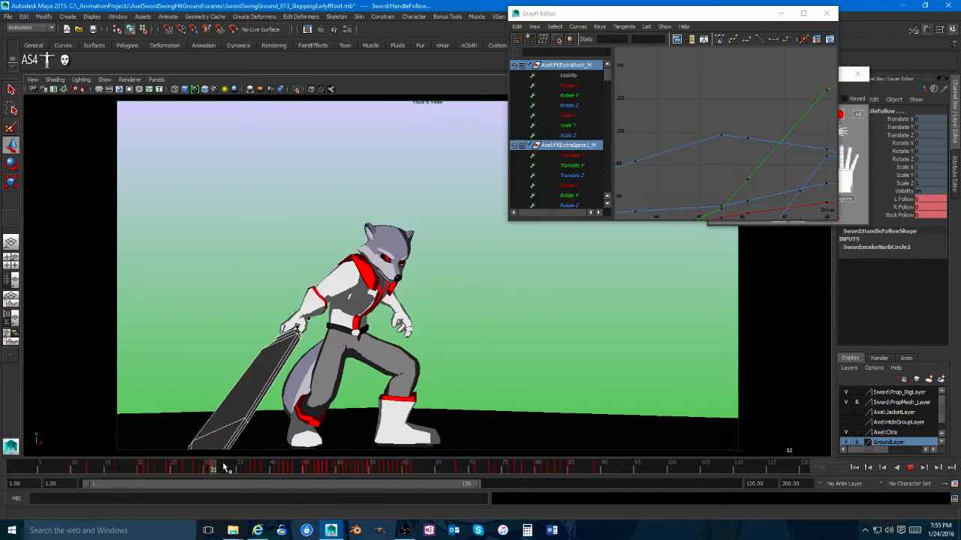
click(913, 468)
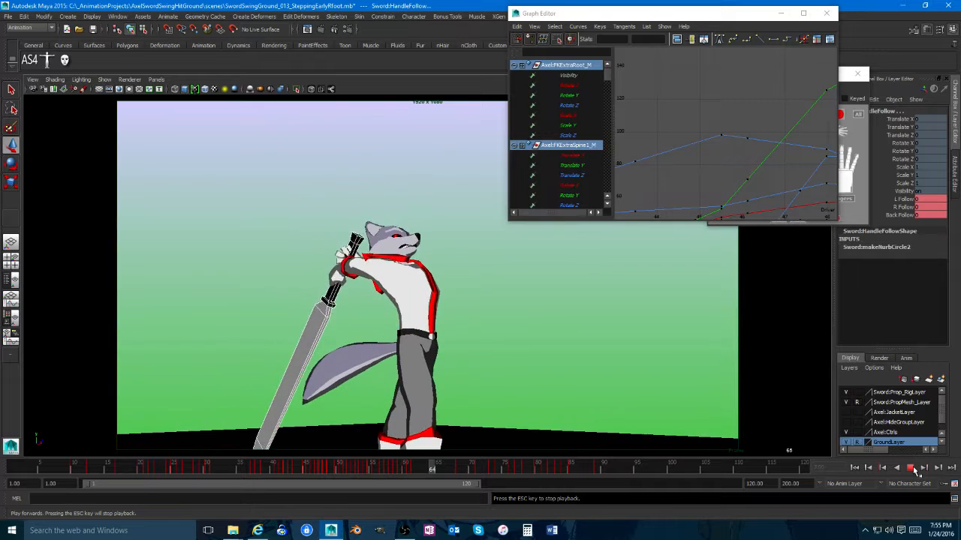
click(391, 468)
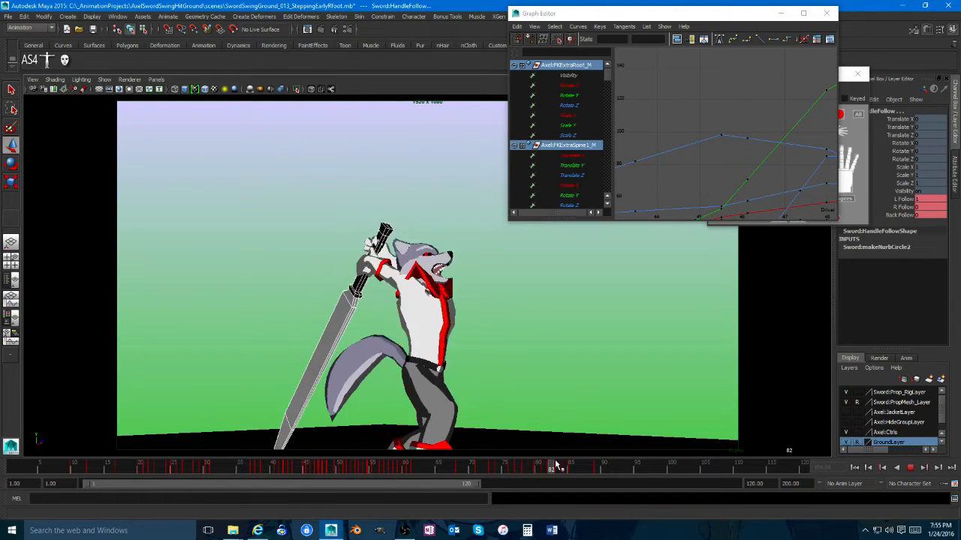
click(499, 466)
key(Escape)
Step: Raise the chest control's Rotate Z keys to -7.437 at frame 80 and -4.286 at frame 81
key(space)
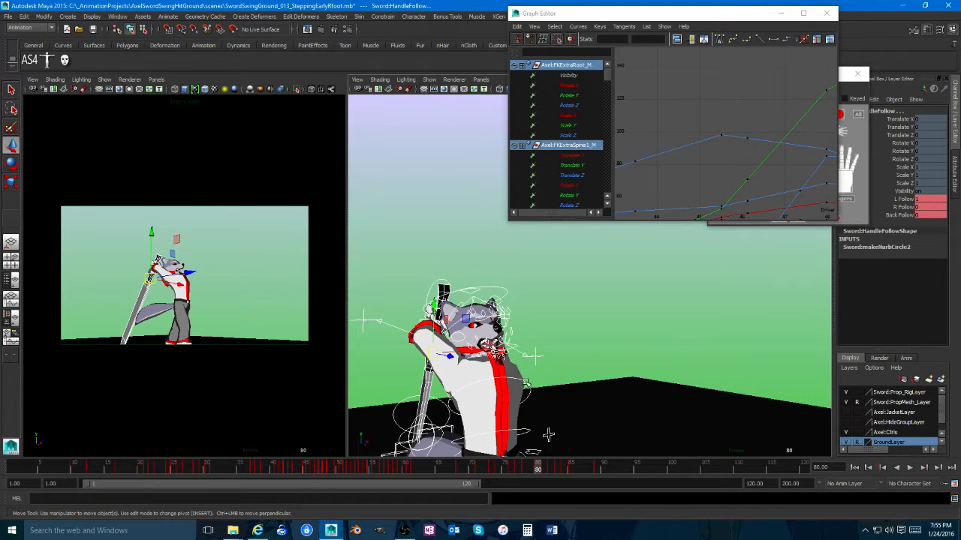
click(528, 386)
alt+middle_drag(567, 375, 628, 319)
key(a)
alt+middle_drag(776, 162, 738, 149)
alt+right_drag(739, 148, 783, 169)
alt+middle_drag(782, 169, 683, 102)
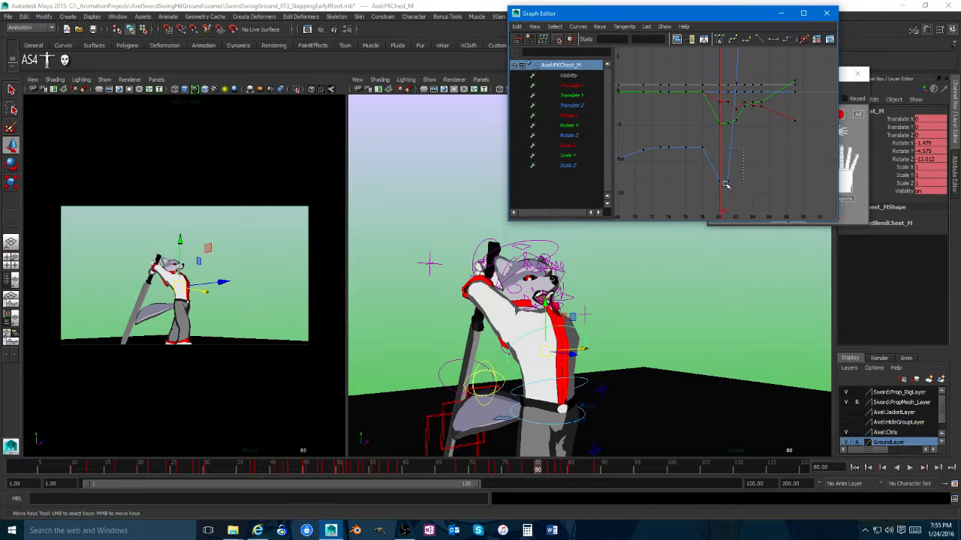
middle_drag(750, 193, 748, 149)
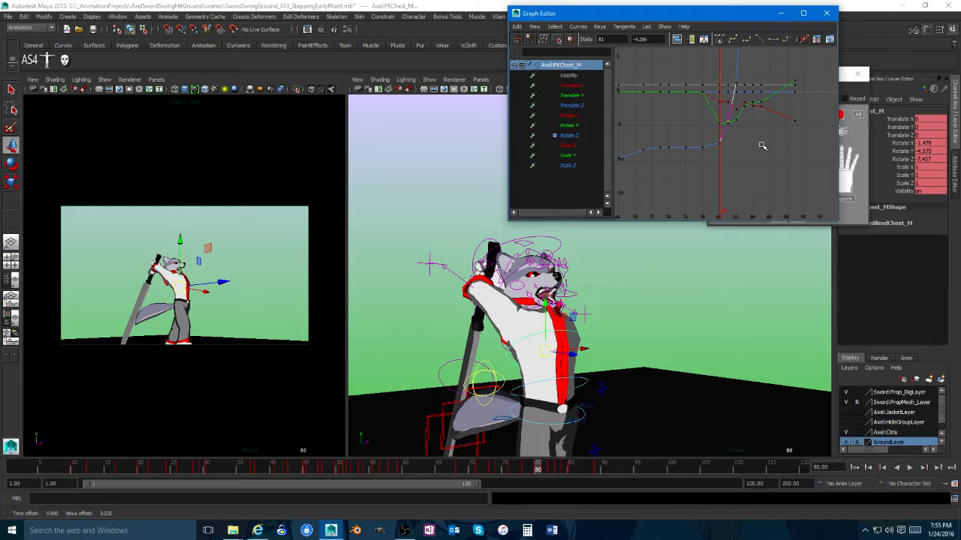
Step: Play back the swing in the full-size camera view to check the chest motion, and scrub to frame 79
key(space)
key(alt+v)
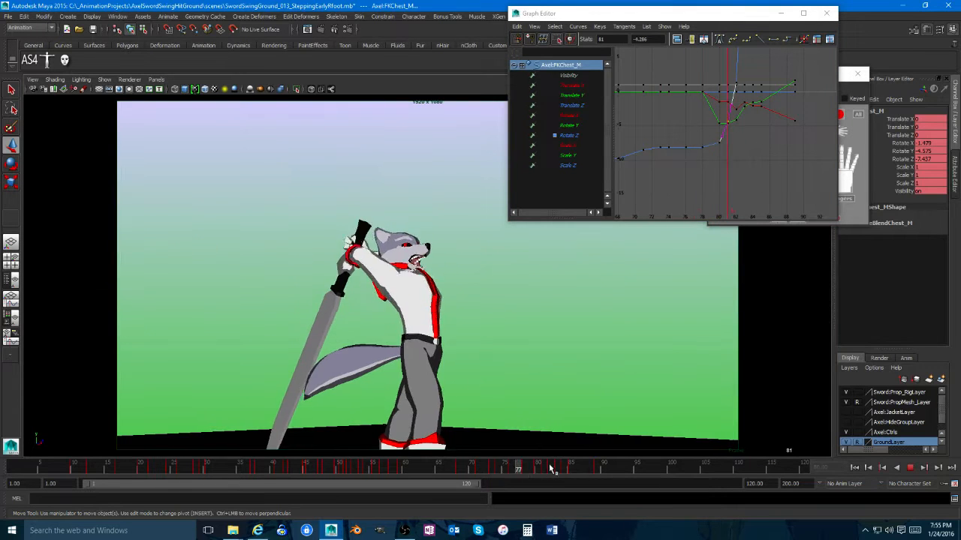
key(alt+v)
click(907, 466)
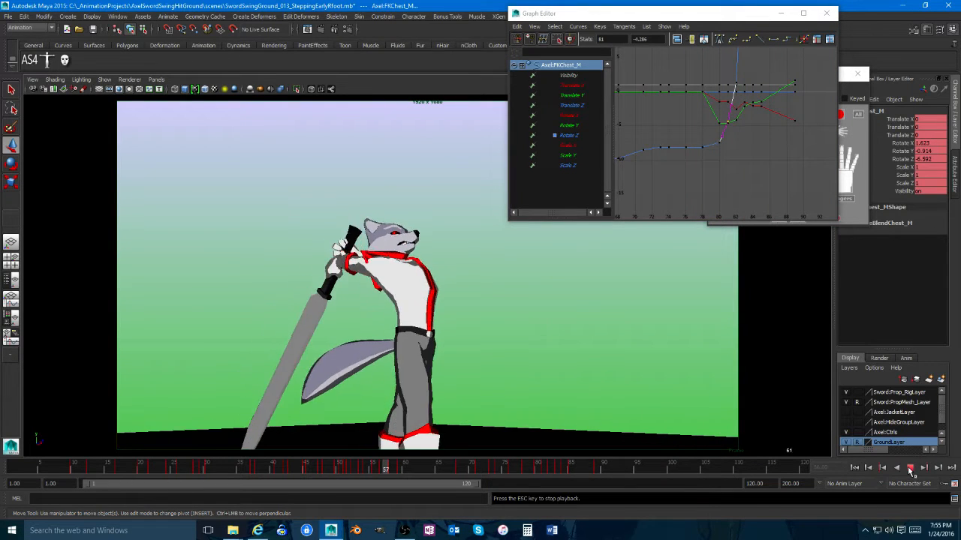
click(907, 466)
mouse_move(510, 468)
mouse_down()
mouse_move(557, 468)
mouse_move(516, 468)
mouse_move(552, 468)
mouse_move(532, 468)
mouse_up()
Step: Reselect the chest control in the two-view layout and isolate its Rotate Y curve with the keys at frames 80–82 selected
click(737, 180)
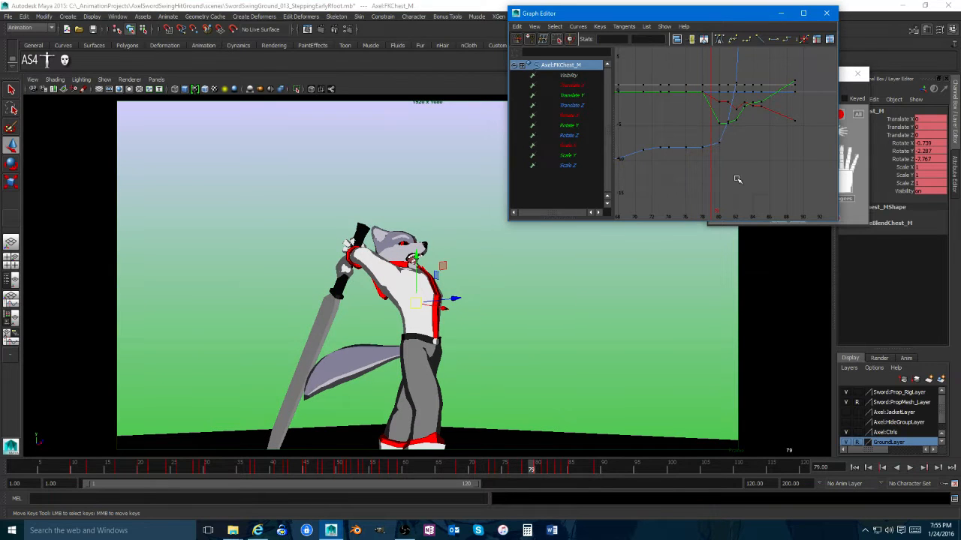
click(590, 373)
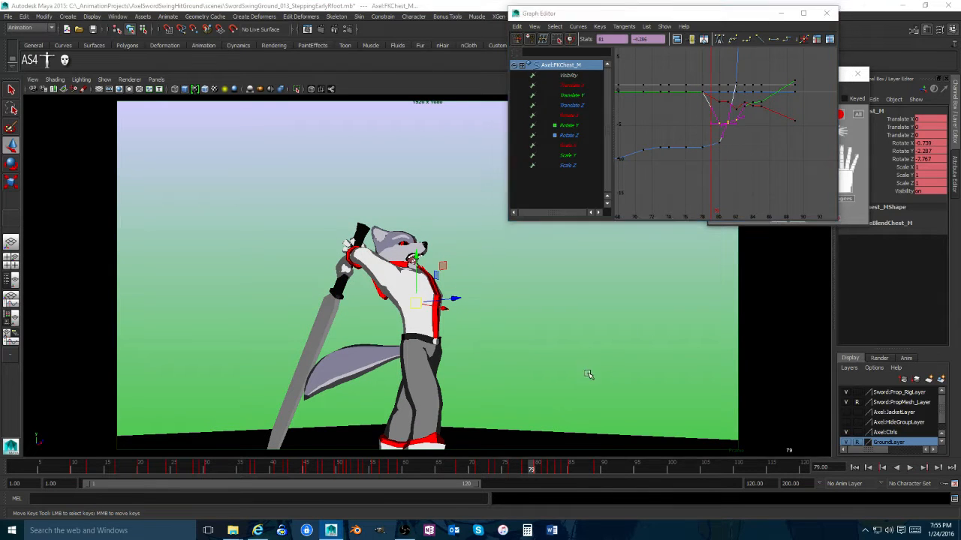
key(space)
click(572, 330)
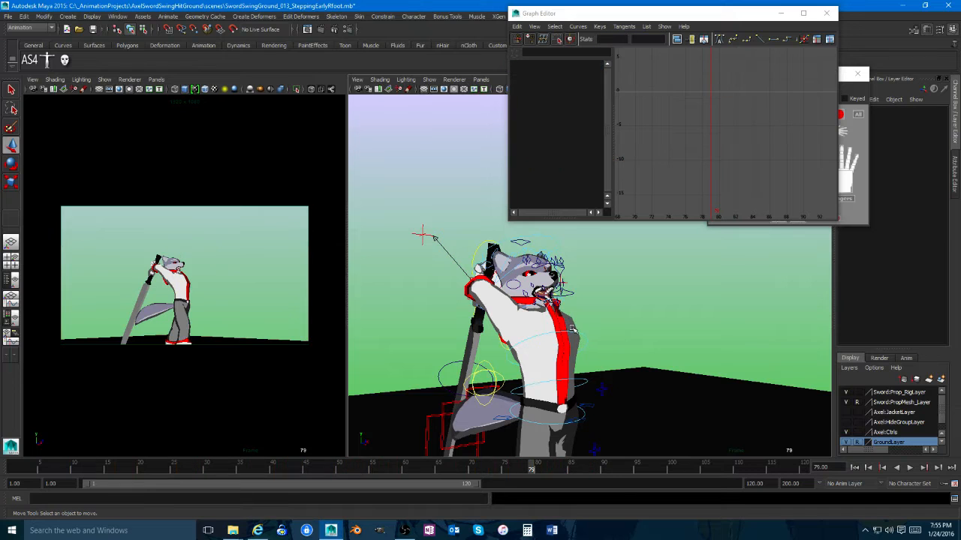
click(572, 330)
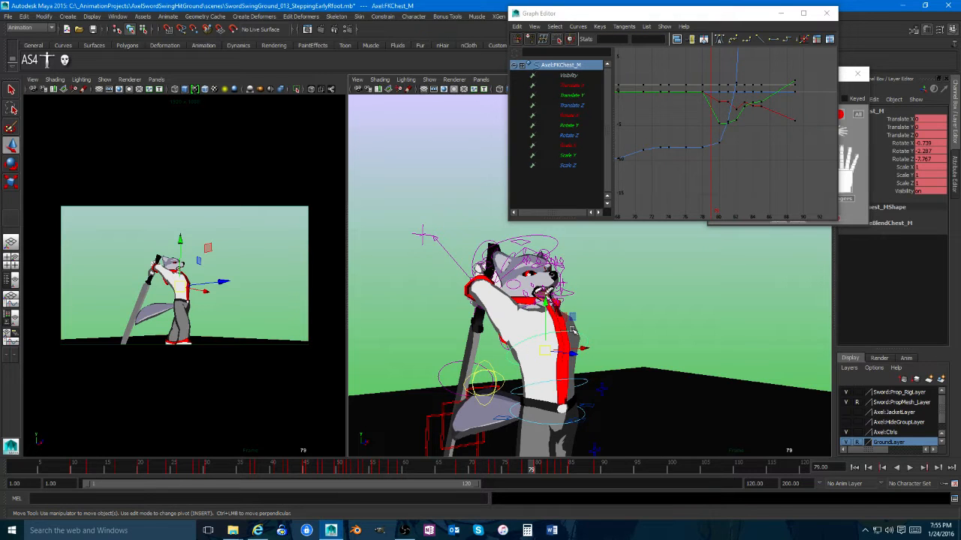
click(589, 124)
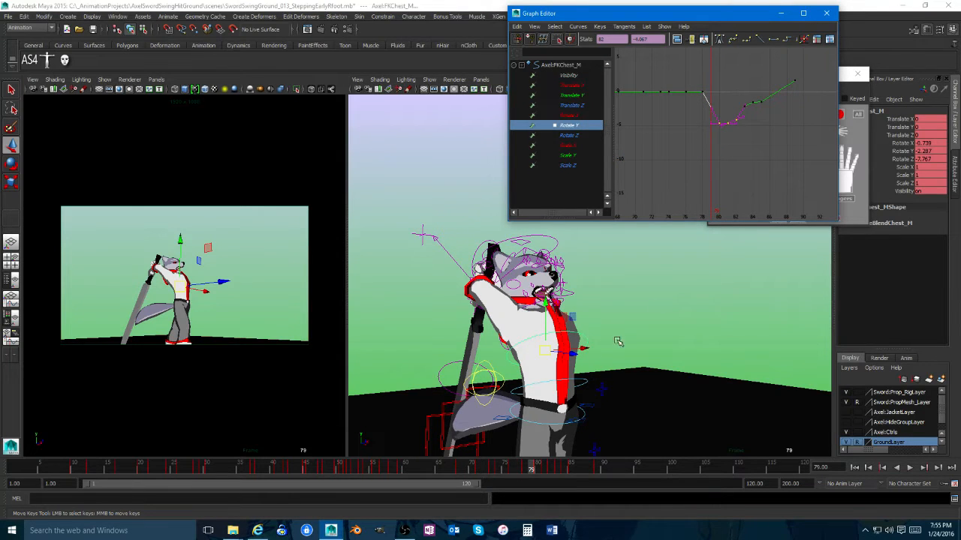
Step: Try raising the chest's Rotate Y keys at frames 80–82 by 2.272
drag(535, 469, 546, 469)
middle_drag(738, 192, 738, 174)
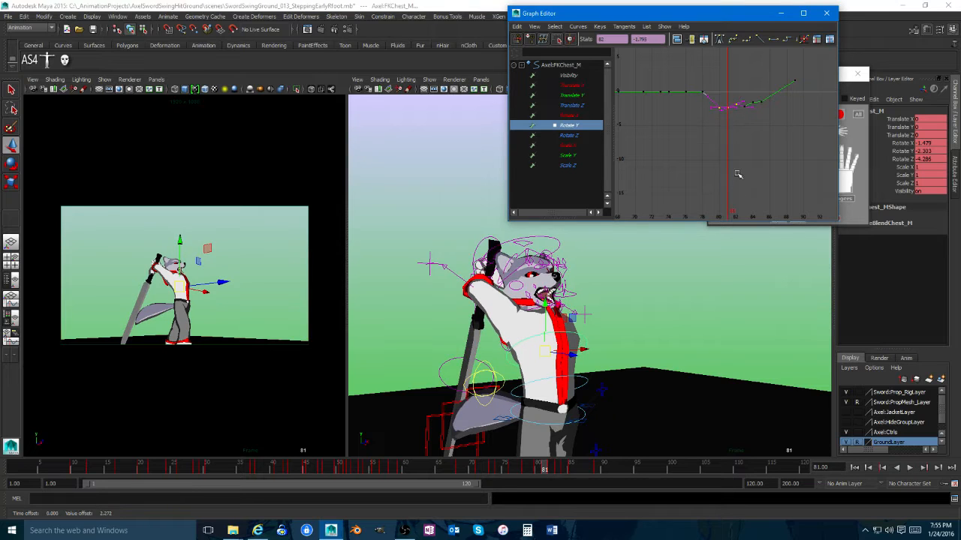
key(ctrl+z)
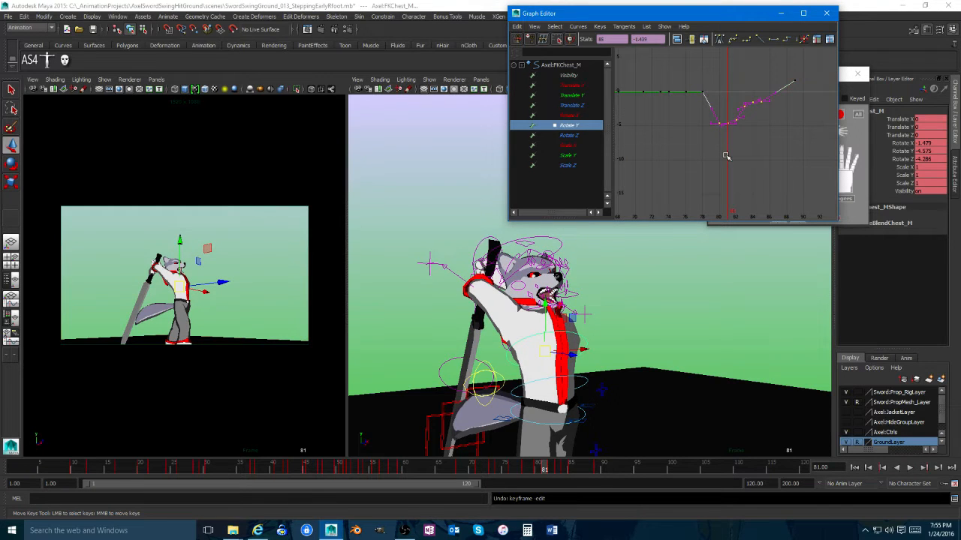
Step: Delete the chest's Rotate Y keys from frame 80 to 85 and play back the strike
key(Delete)
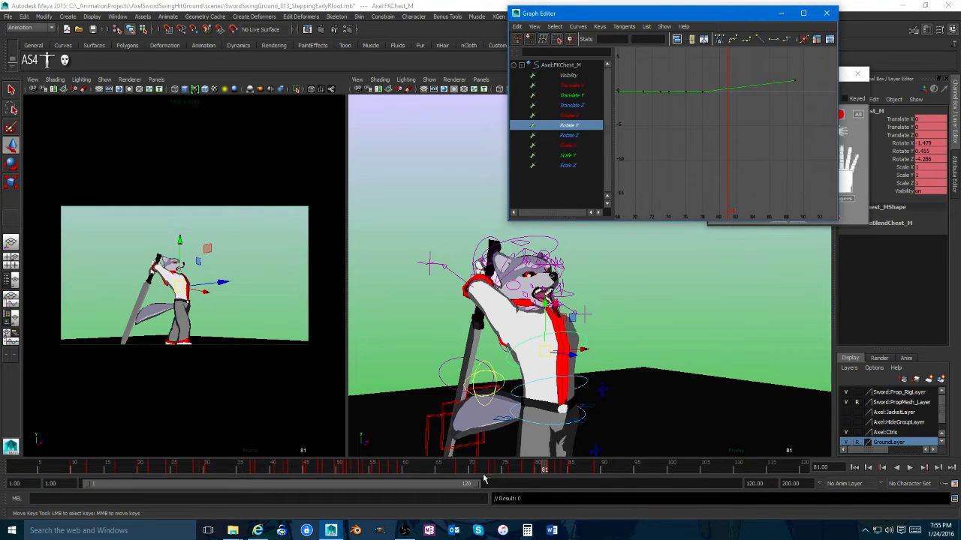
drag(484, 472, 531, 478)
key(alt+v)
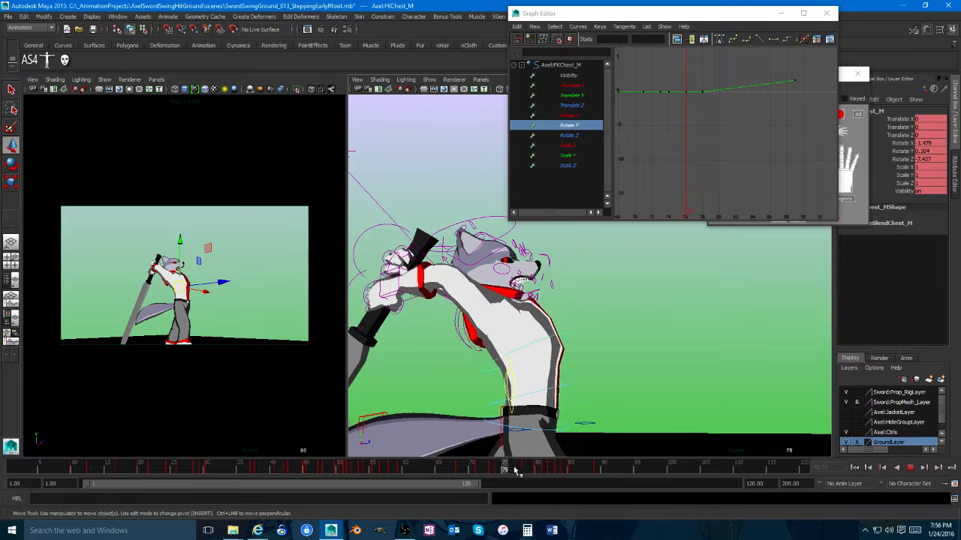
key(alt+v)
Step: Raise the FKSpine1_M control's Rotate Z keys at frames 82 and 77, check the pose, and undo the raise at frame 77
click(574, 377)
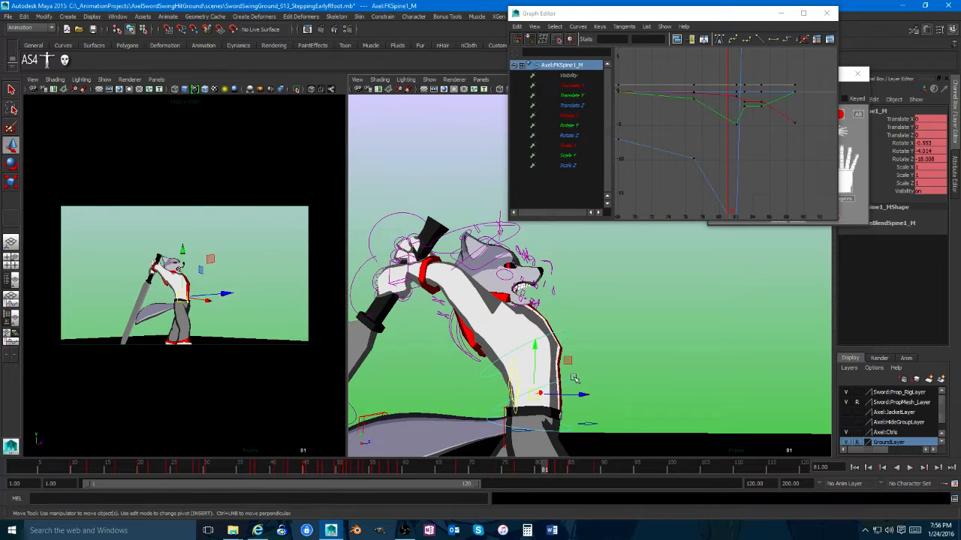
scroll(709, 209, down, 2)
drag(740, 185, 721, 204)
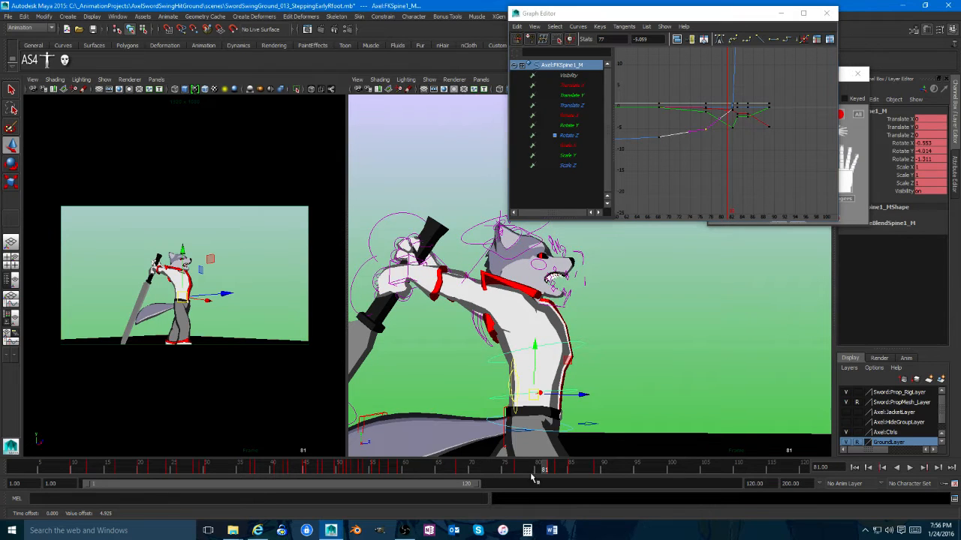
drag(508, 471, 567, 468)
key(ctrl+z)
key(ctrl+z)
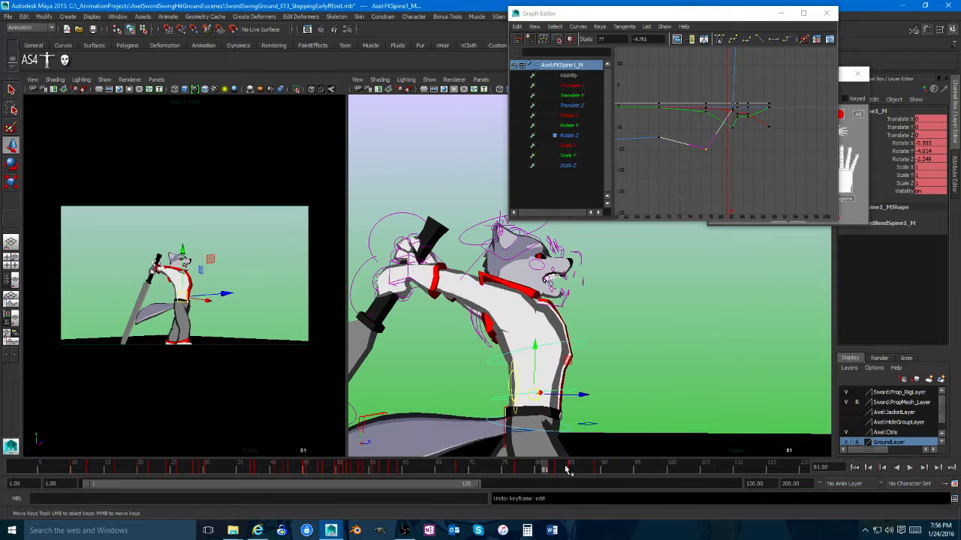
Step: Set the FKSpine1_M Rotate Z keys to -7.875 at frame 77 and -10.927 at frame 82, and play back the result
mouse_move(508, 474)
mouse_down()
mouse_move(553, 455)
mouse_move(505, 445)
mouse_move(531, 446)
mouse_move(508, 467)
mouse_move(525, 467)
mouse_up()
key(e)
shift+middle_drag(765, 189, 765, 181)
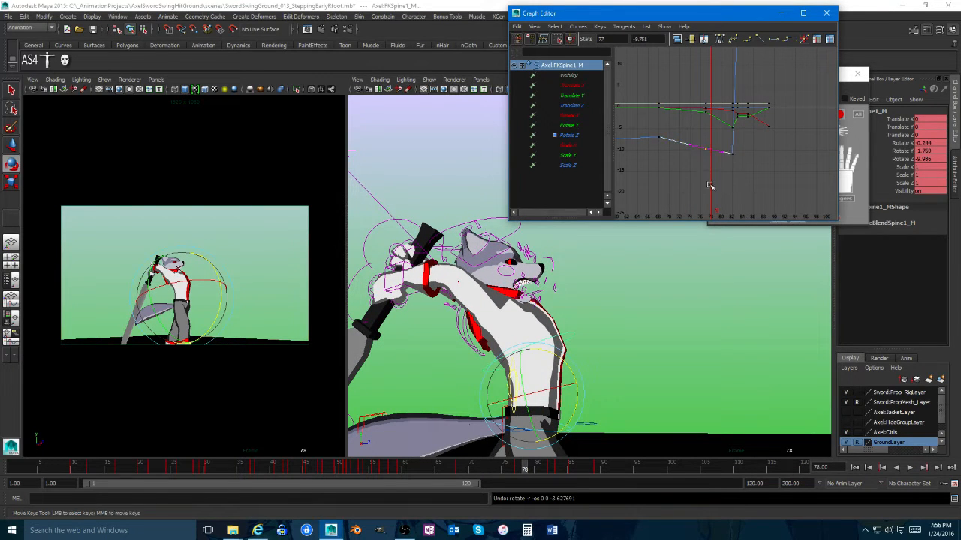
key(alt+v)
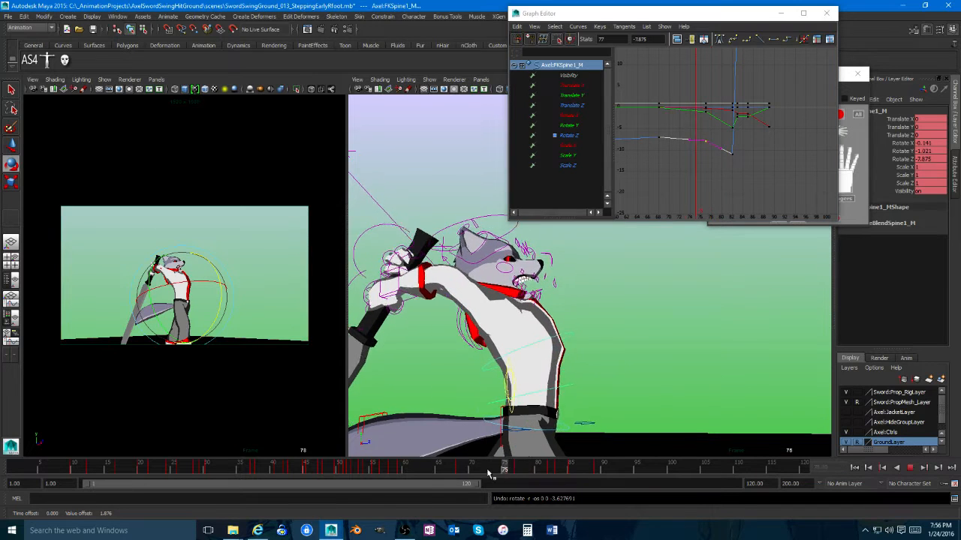
Step: Rotate the chest control backward at frame 82 to a Rotate Z of about -17.51
mouse_move(532, 464)
mouse_down()
mouse_move(561, 468)
mouse_move(515, 469)
mouse_move(551, 470)
mouse_up()
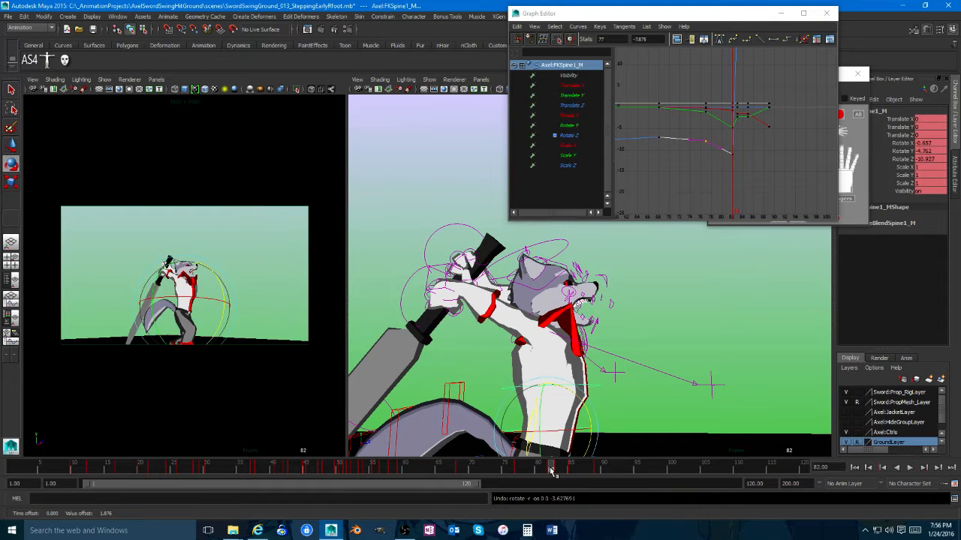
click(593, 383)
click(598, 382)
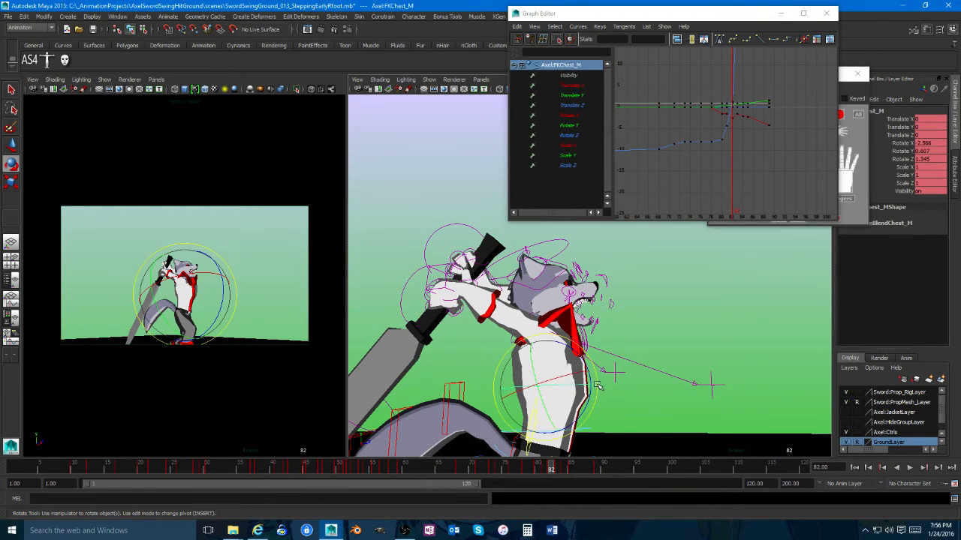
drag(583, 361, 571, 352)
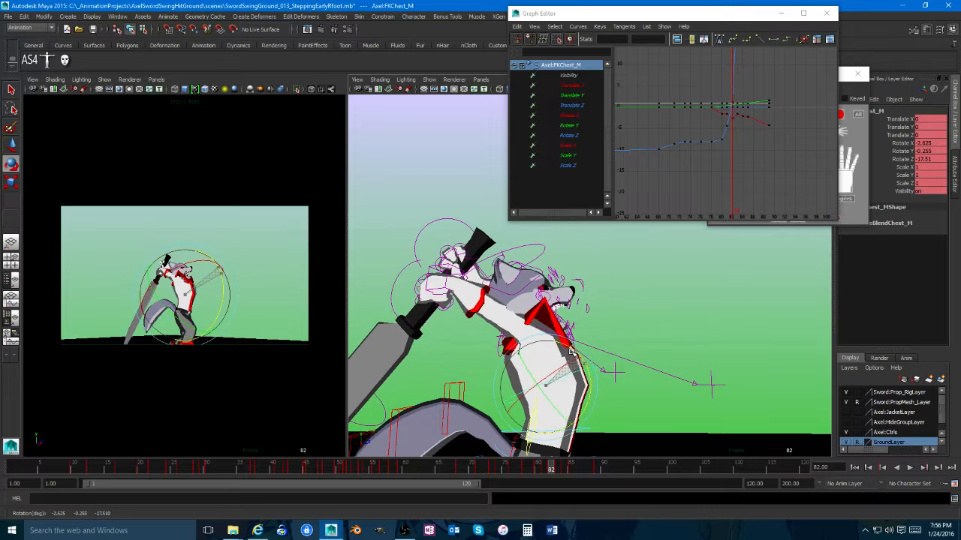
Step: Delete the chest control's keys in frames 71–81 and scrub through the overhead pose to frame 74
click(544, 467)
shift+drag(544, 467, 528, 469)
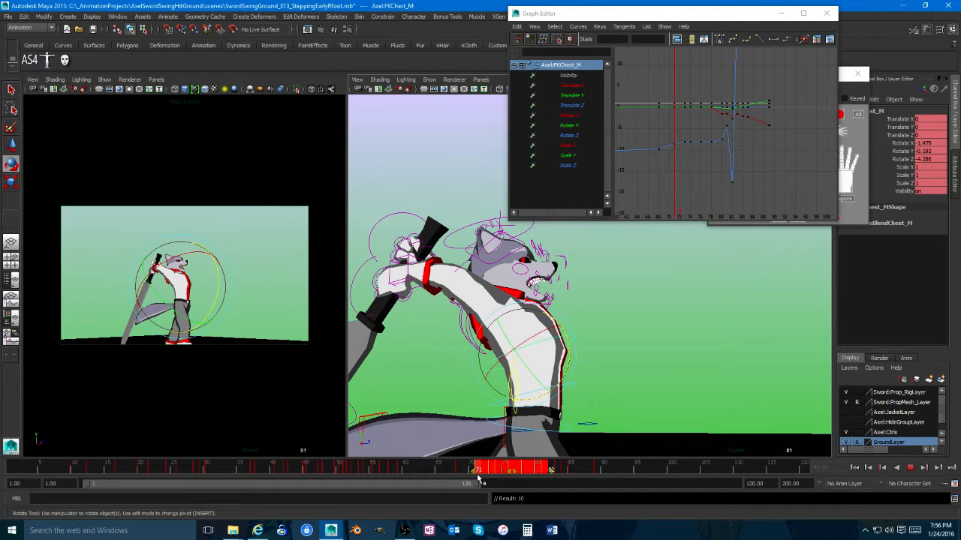
right_click(486, 475)
click(525, 358)
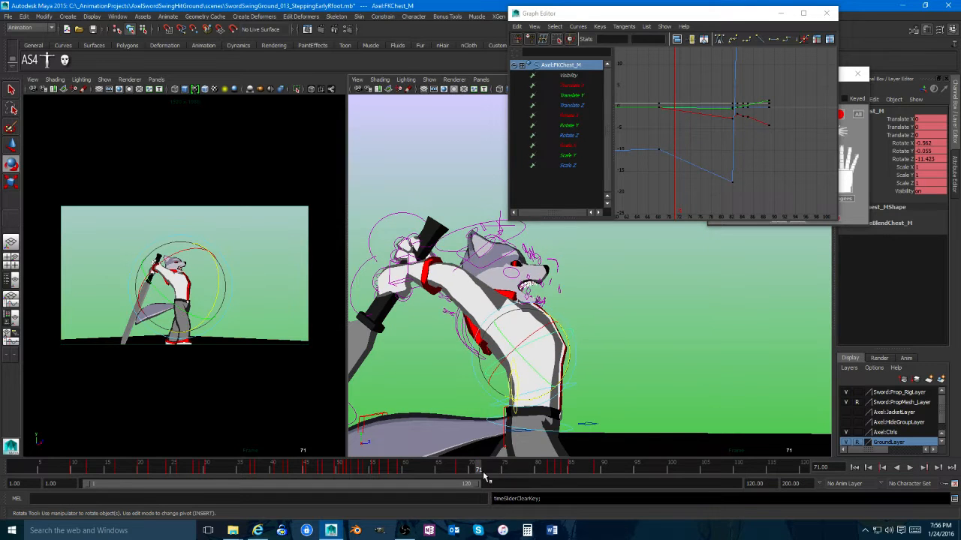
mouse_move(446, 469)
mouse_down()
mouse_move(582, 467)
mouse_move(350, 468)
mouse_move(564, 467)
mouse_move(498, 467)
mouse_up()
key(space)
key(space)
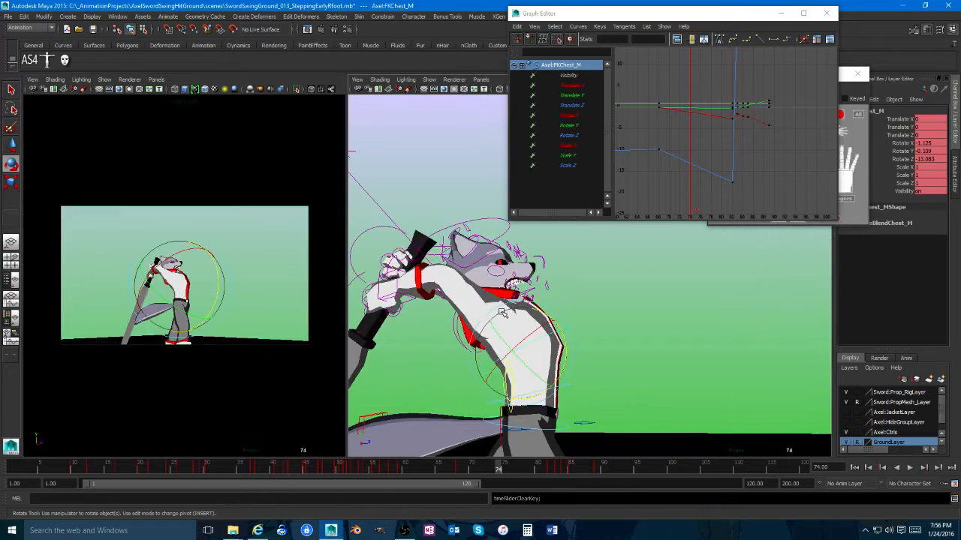
Step: Delete the neck control's keys in frames 71–81
scroll(367, 194, up, 6)
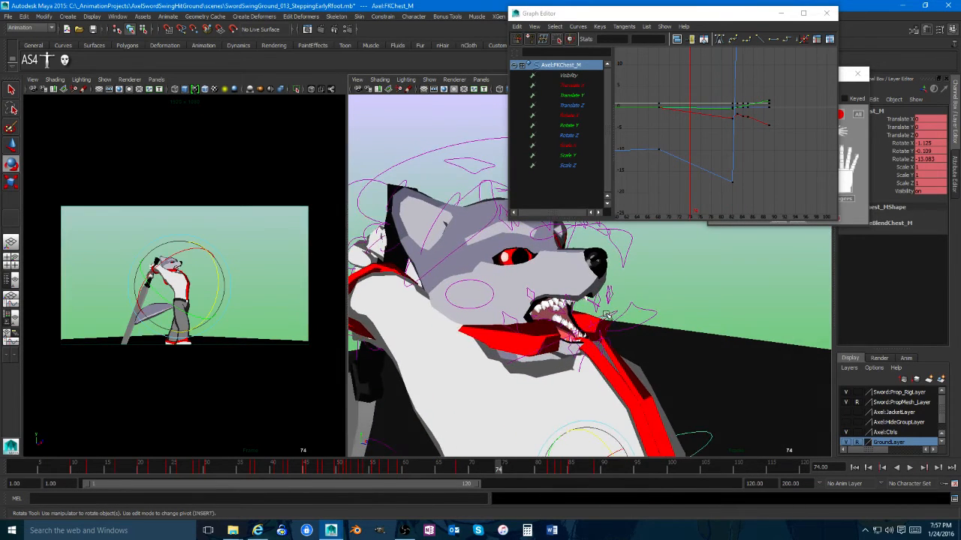
click(609, 324)
key(alt+v)
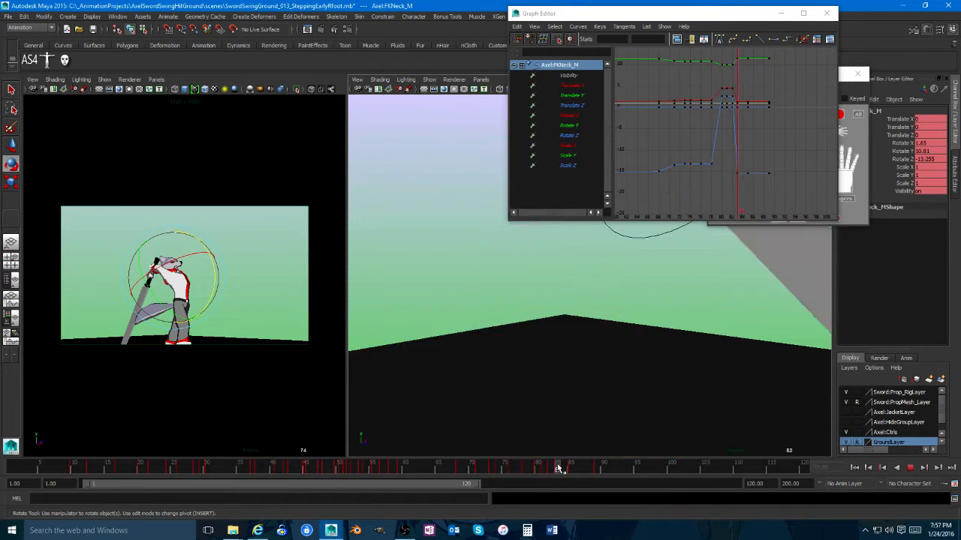
mouse_move(529, 468)
mouse_down()
mouse_move(566, 467)
mouse_move(528, 468)
mouse_move(541, 467)
mouse_up()
key(alt+v)
click(481, 468)
right_click(490, 465)
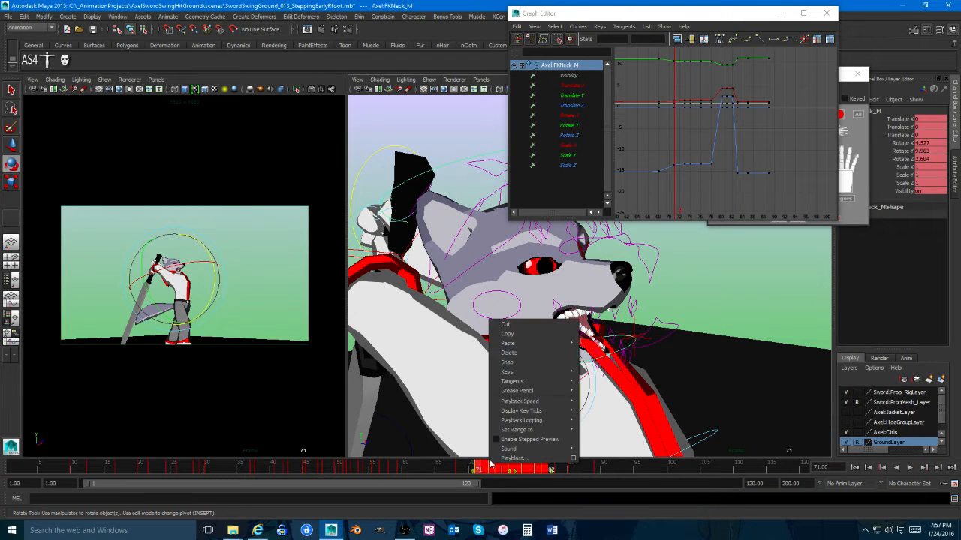
click(508, 353)
Step: Check the neck motion from a front view while scrubbing through the overhead pose to frame 82
drag(459, 469, 511, 455)
alt+drag(585, 361, 499, 360)
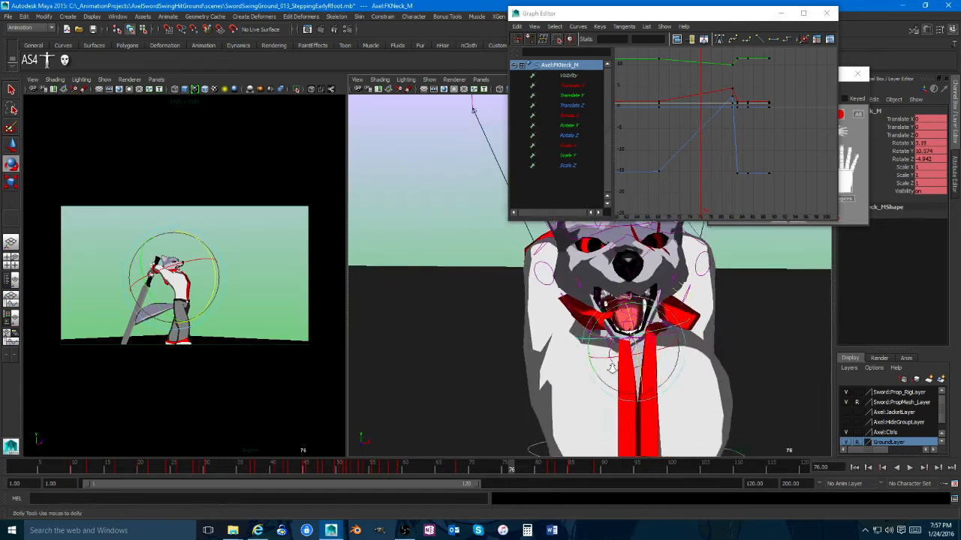
alt+right_drag(499, 360, 466, 368)
drag(479, 472, 511, 471)
mouse_move(554, 469)
mouse_down()
mouse_move(455, 461)
mouse_move(550, 457)
mouse_up()
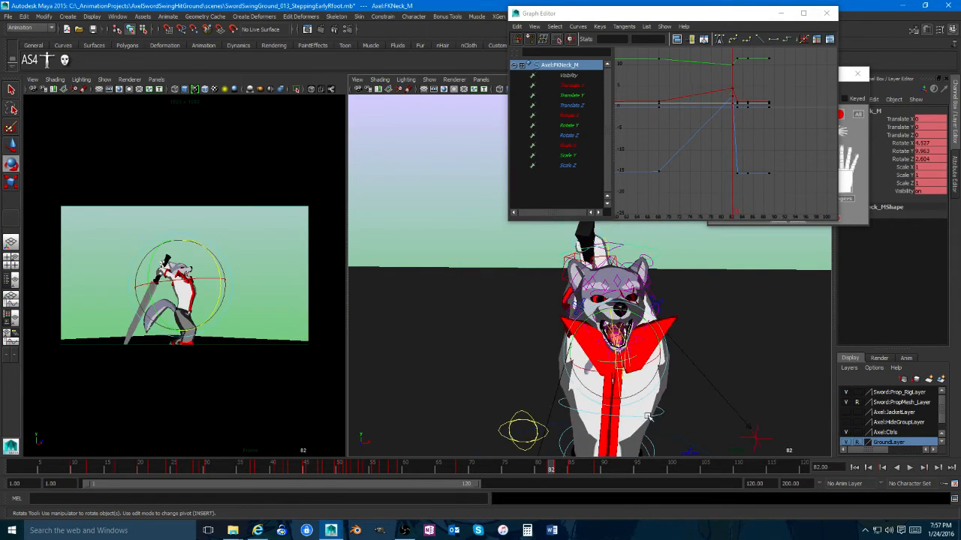
Step: Try to move the chest control's Rotate Z key at frame 82 and undo the move
click(663, 413)
alt+drag(620, 440, 609, 425)
alt+middle_drag(589, 454, 562, 435)
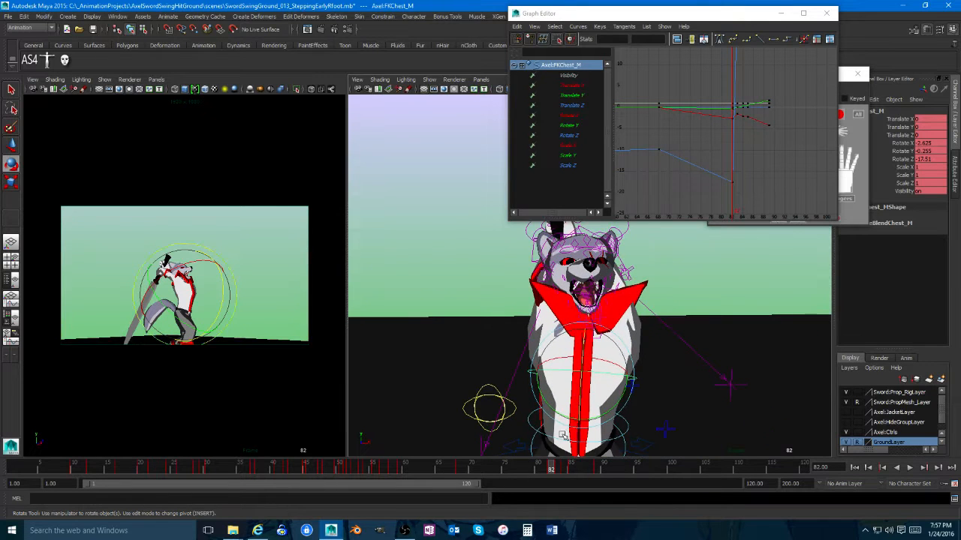
drag(740, 166, 717, 198)
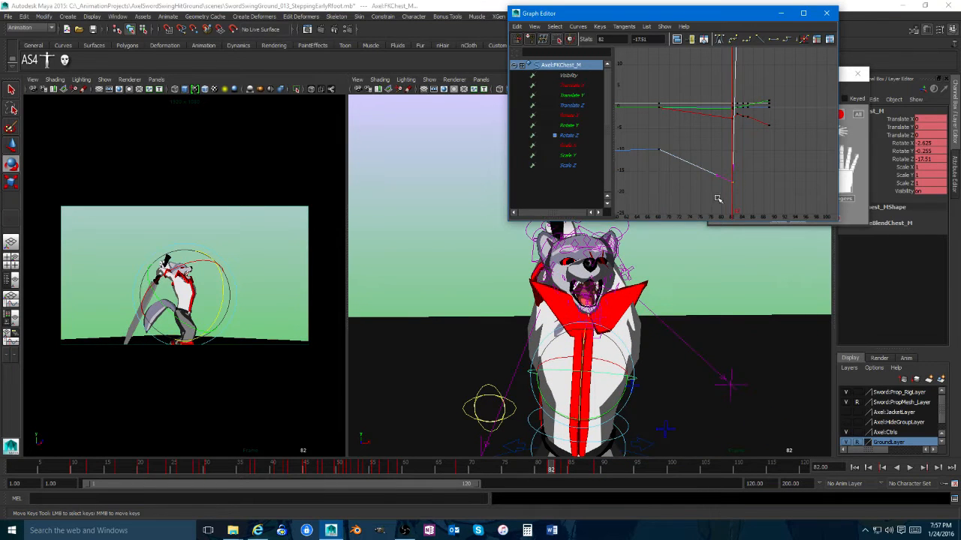
shift+middle_drag(729, 169, 725, 189)
key(ctrl+z)
Step: Key the chest control at frame 80 with a Rotate Z of about -13 and play back the swing
mouse_move(527, 473)
mouse_down()
mouse_move(463, 476)
mouse_move(531, 472)
mouse_up()
key(space)
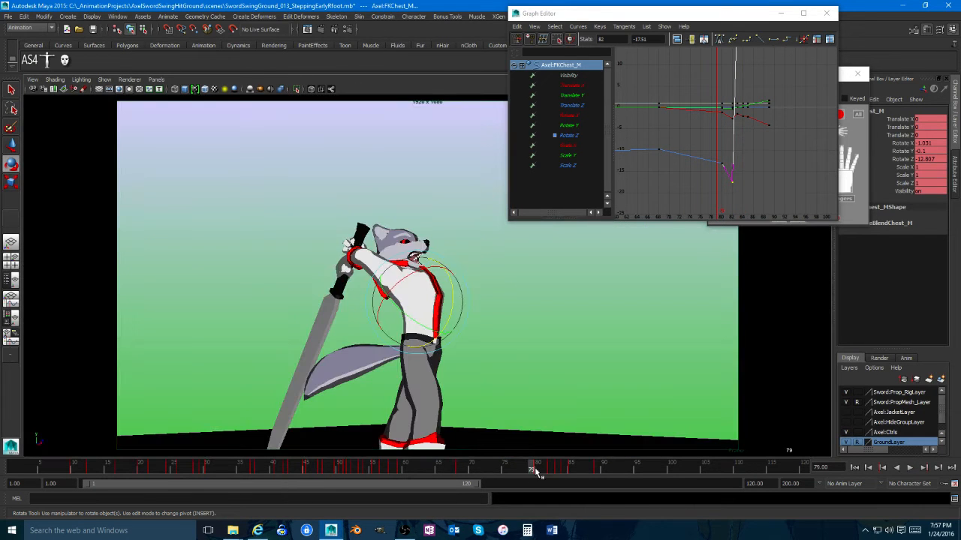
key(alt+v)
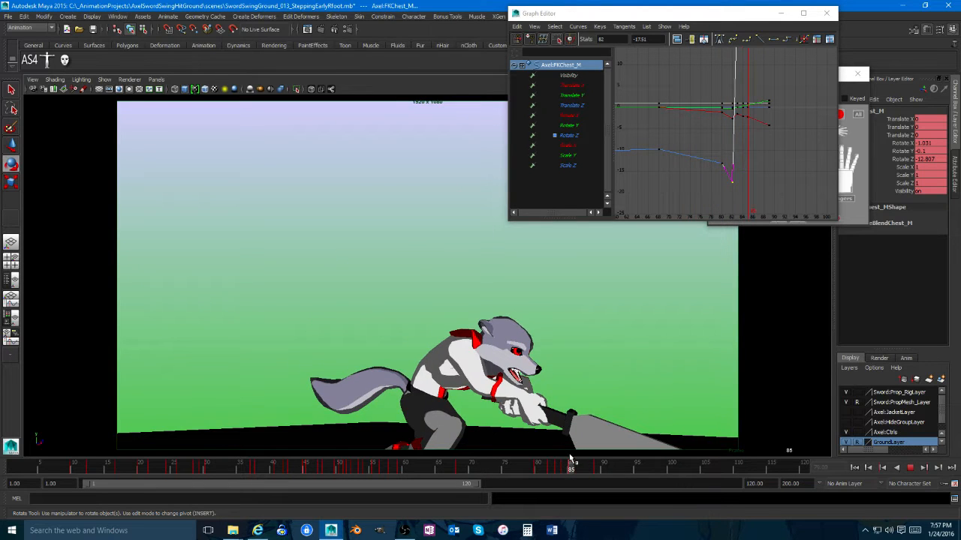
key(alt+v)
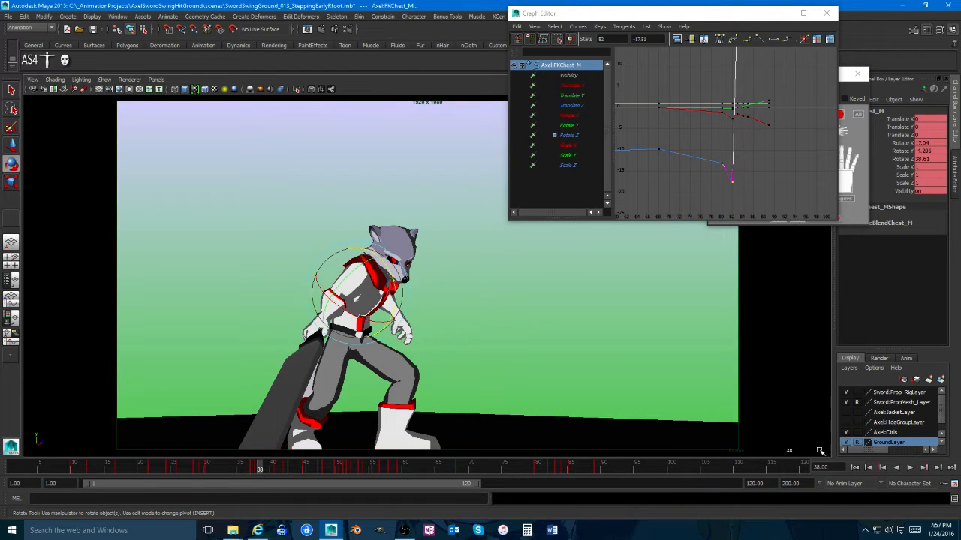
click(910, 468)
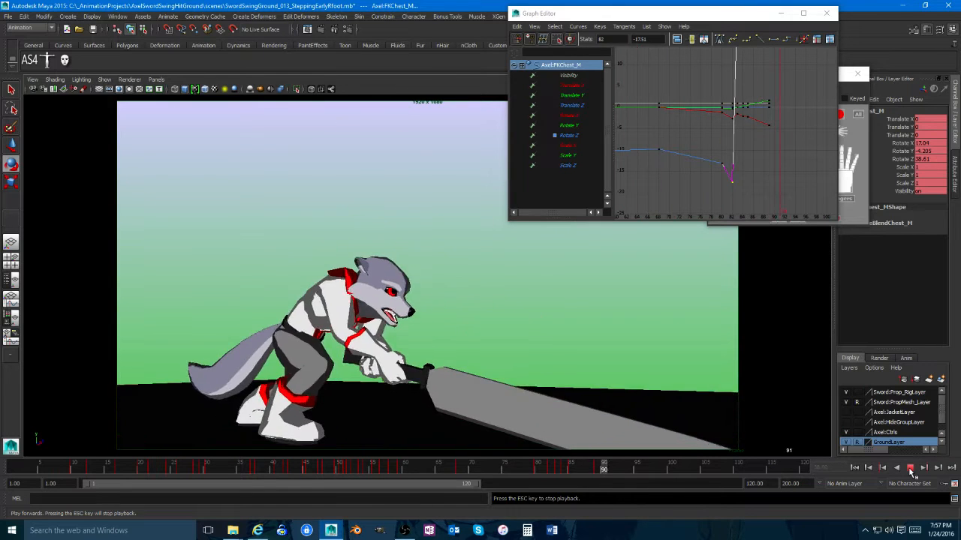
drag(74, 459, 360, 464)
Step: Select all of the character's controls together with the sword controls and the camera
key(space)
alt+drag(680, 299, 716, 319)
alt+right_drag(717, 319, 686, 314)
alt+middle_drag(686, 314, 623, 398)
click(863, 147)
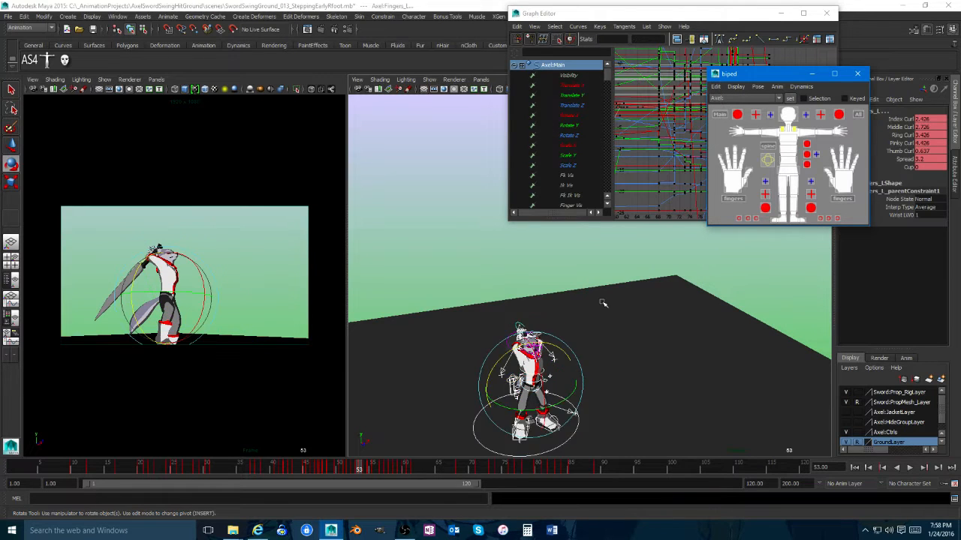
scroll(684, 282, down, 4)
drag(711, 246, 539, 380)
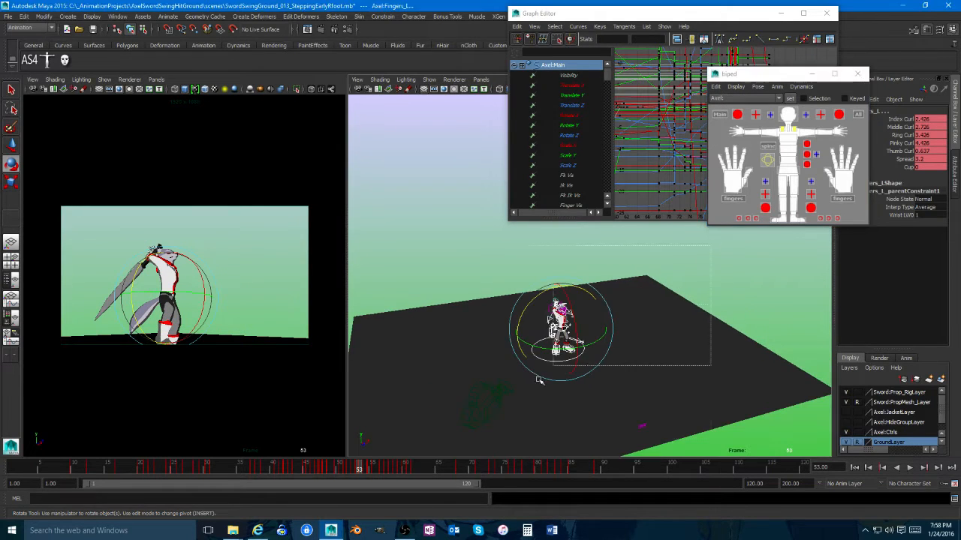
drag(485, 393, 483, 394)
Step: Shift the selected character, sword and camera keys in frames 64–95 a few frames earlier
middle_click(232, 364)
key(alt+v)
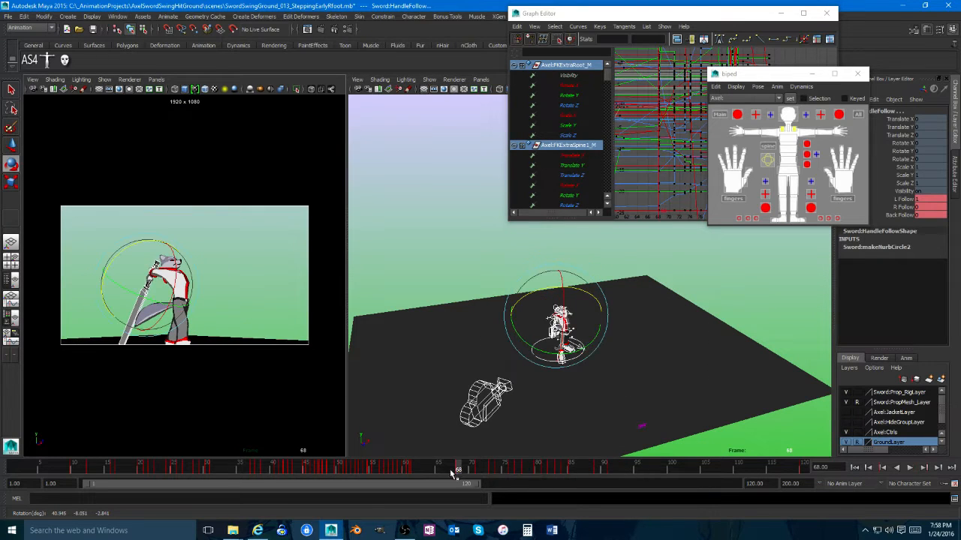
shift+drag(450, 469, 631, 473)
key(alt+v)
drag(545, 472, 535, 473)
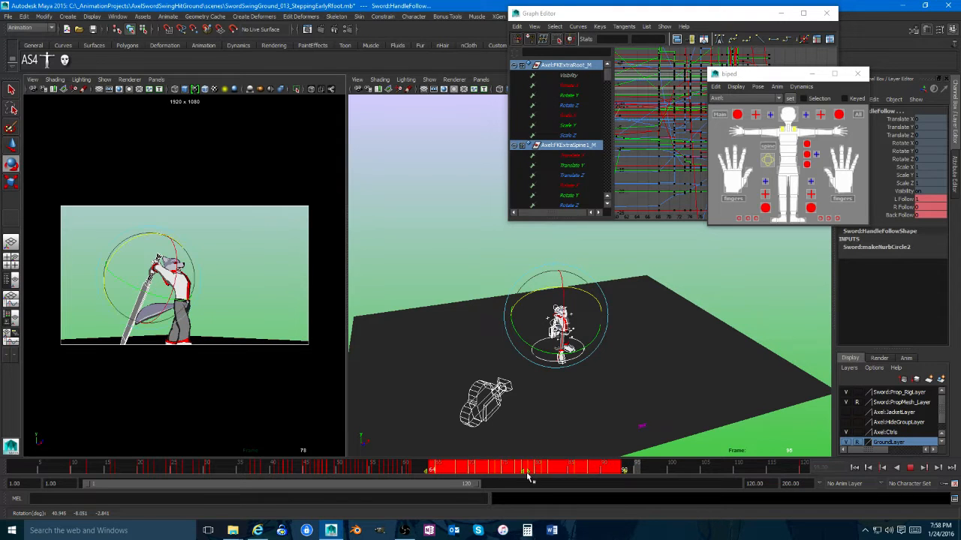
Step: Play back the retimed swing through the camera from frame 37
drag(364, 473, 252, 470)
key(space)
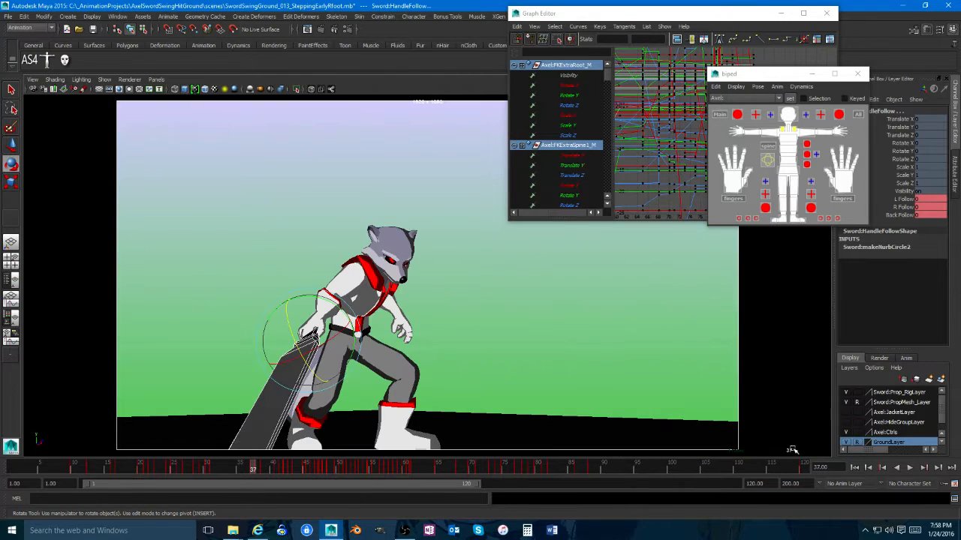
click(910, 467)
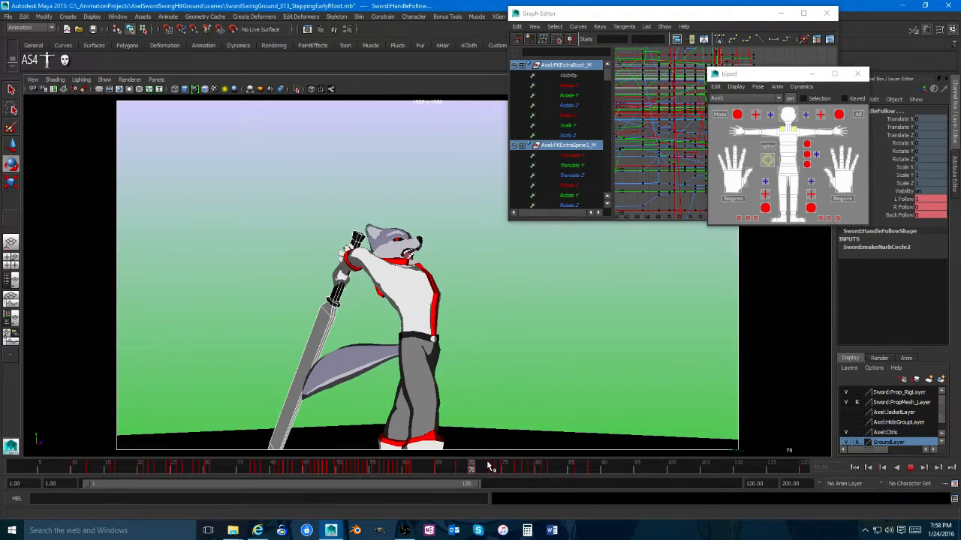
click(909, 467)
Step: Select the right arm's IK control and play back the overhead pose from frame 65
key(space)
alt+drag(450, 337, 477, 277)
alt+right_drag(478, 277, 633, 330)
alt+middle_drag(633, 330, 533, 323)
alt+right_drag(533, 323, 575, 339)
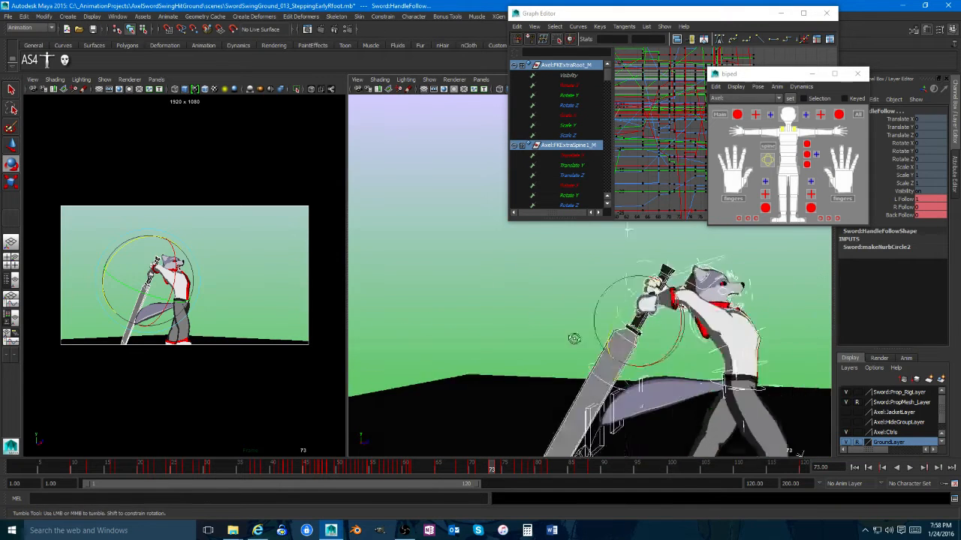
alt+drag(574, 338, 469, 254)
key(w)
click(469, 253)
alt+right_drag(459, 300, 542, 308)
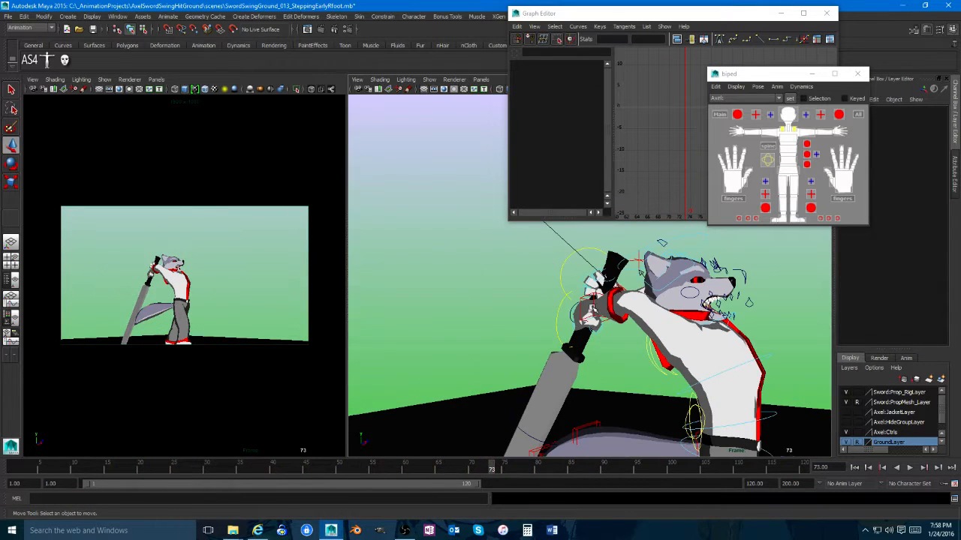
click(587, 325)
drag(512, 469, 438, 466)
key(space)
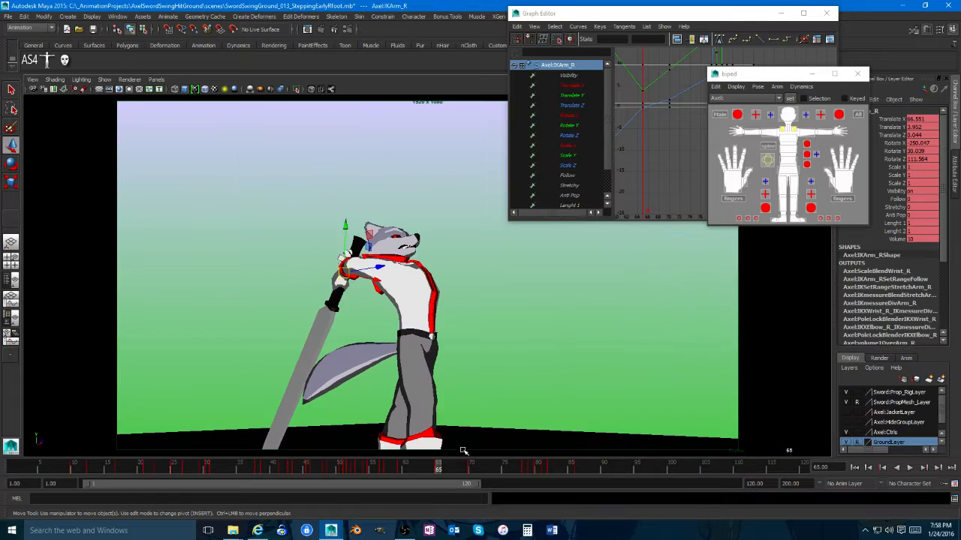
key(alt+v)
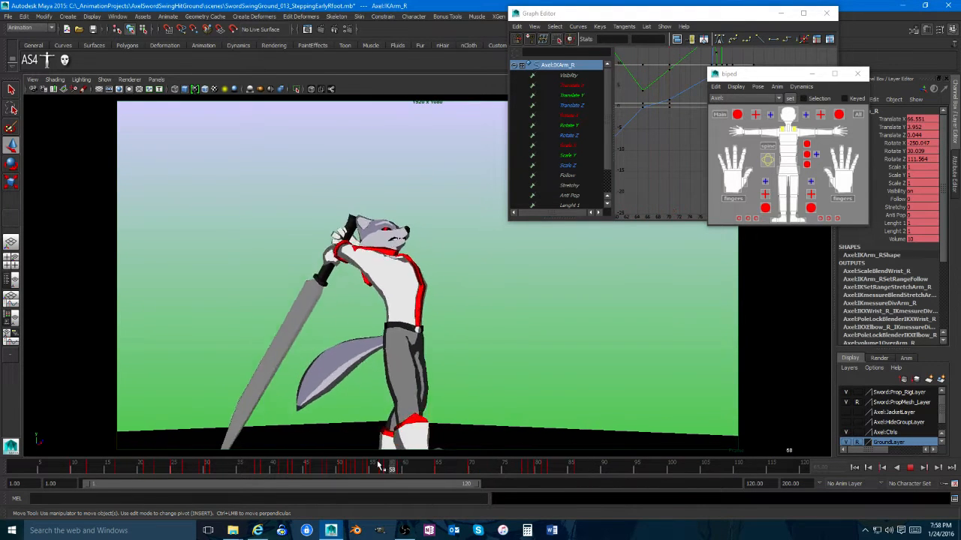
Step: Examine the right arm IK control's curves around the overhead hold and scrub back to frame 57
click(698, 9)
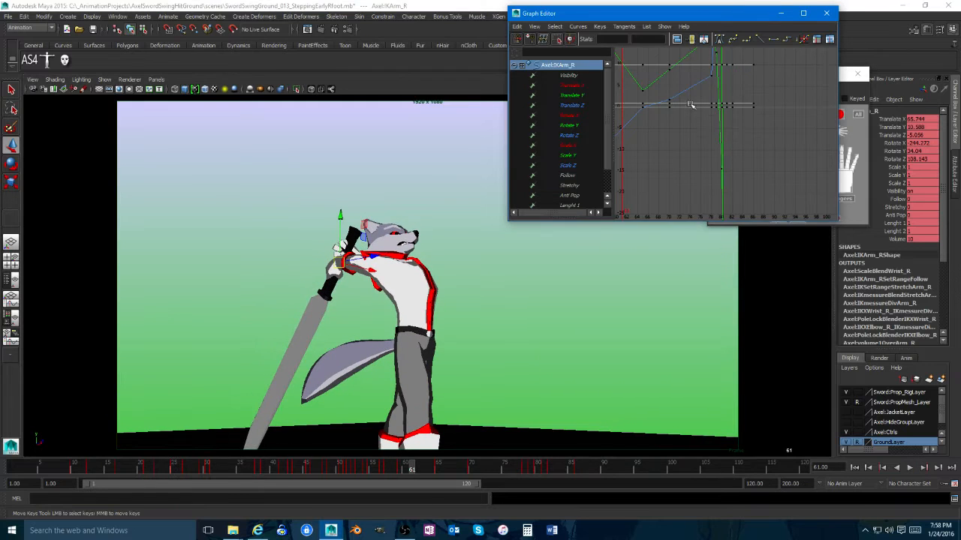
alt+middle_drag(695, 128, 759, 150)
scroll(754, 156, down, 3)
scroll(753, 159, up, 8)
alt+middle_drag(687, 124, 724, 163)
scroll(708, 162, down, 6)
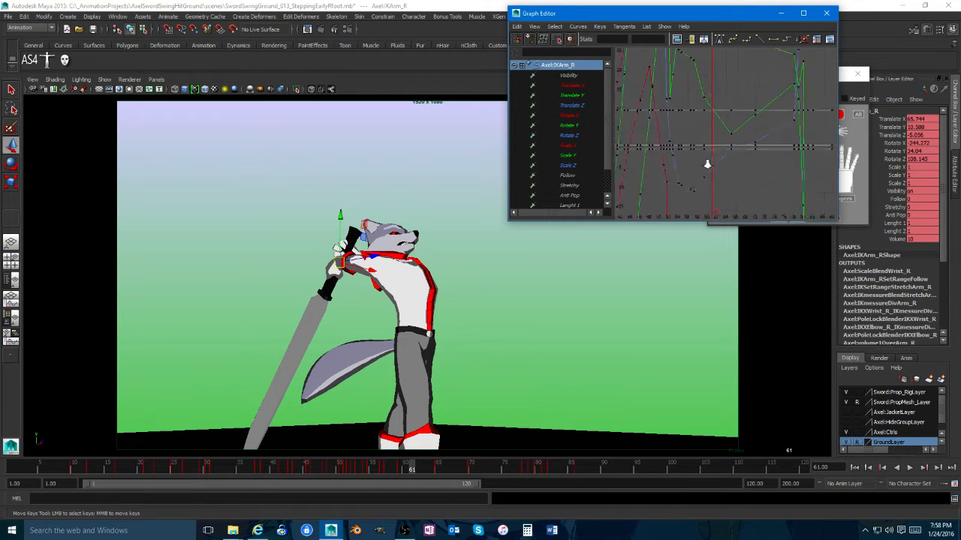
mouse_move(406, 476)
mouse_down()
mouse_move(321, 468)
mouse_move(400, 471)
mouse_move(386, 473)
mouse_up()
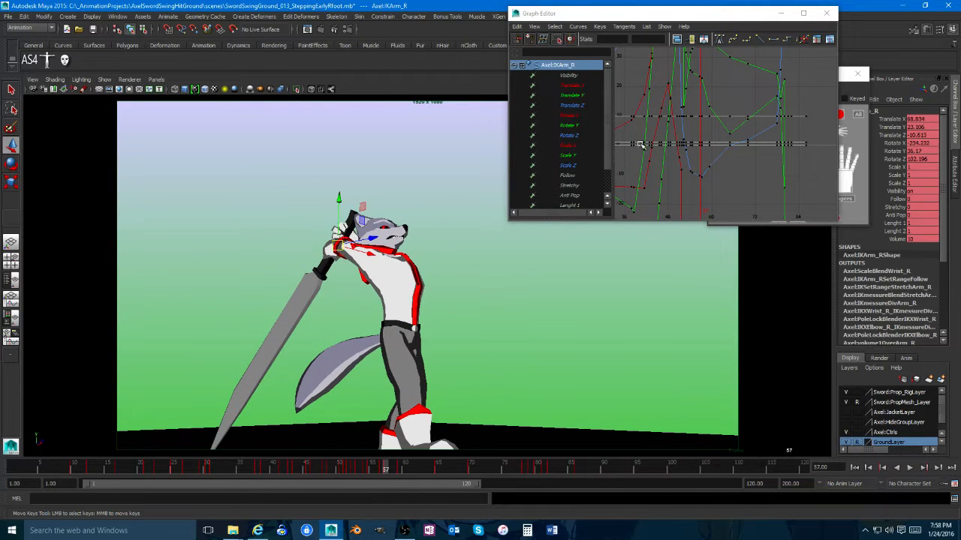
Step: Isolate the right arm IK control's Translate Y curve and delete its key at frame 57
click(572, 95)
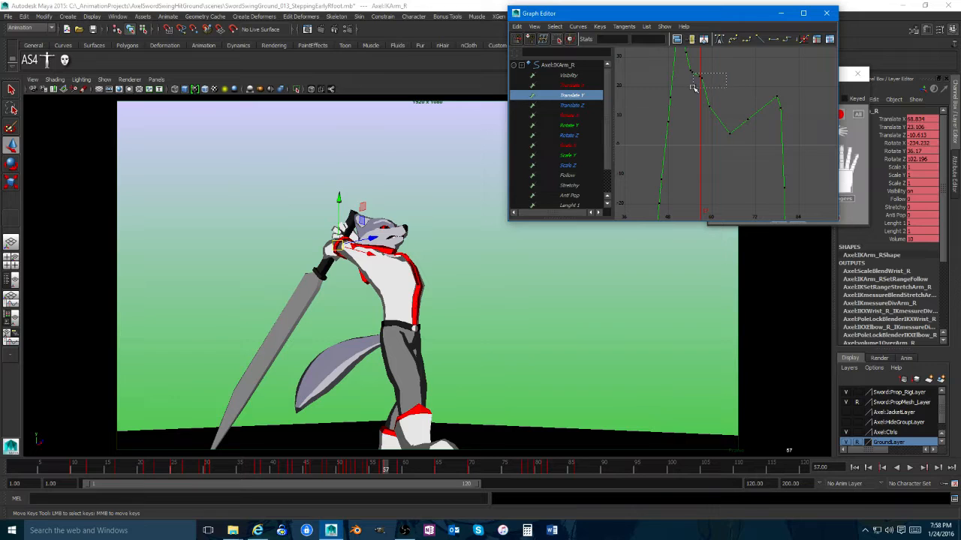
middle_drag(705, 106, 703, 112)
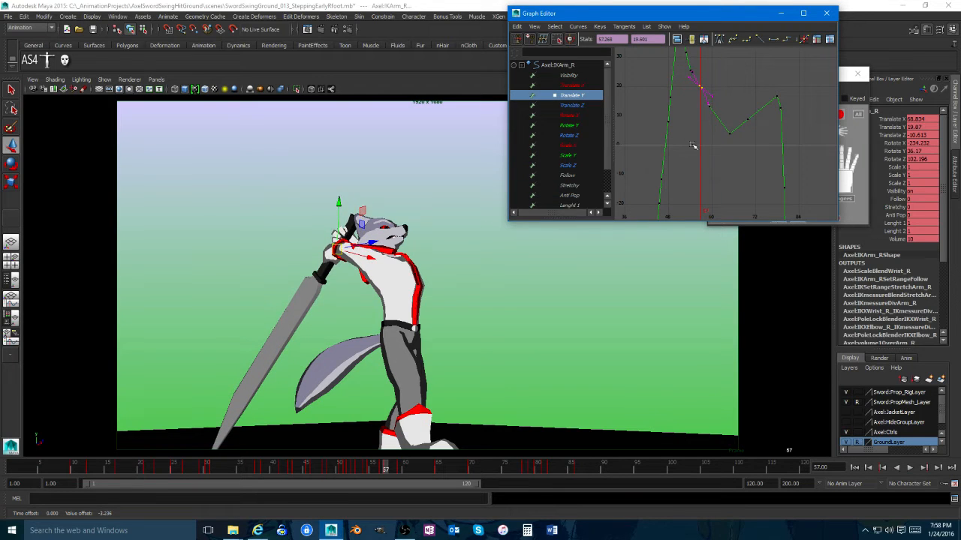
key(ctrl+z)
key(Delete)
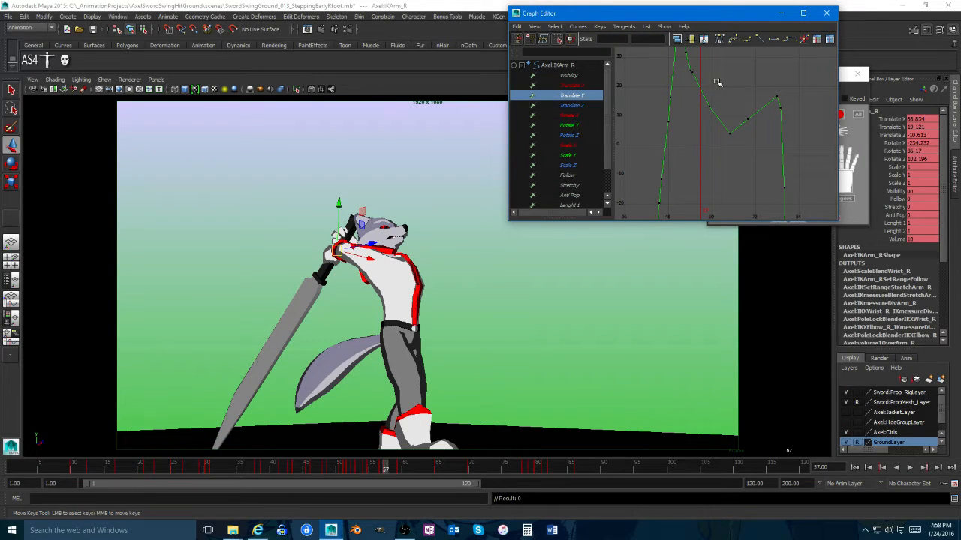
Step: Lower the right arm IK control's Translate Y key near frame 59 to 9.274
scroll(694, 111, up, 5)
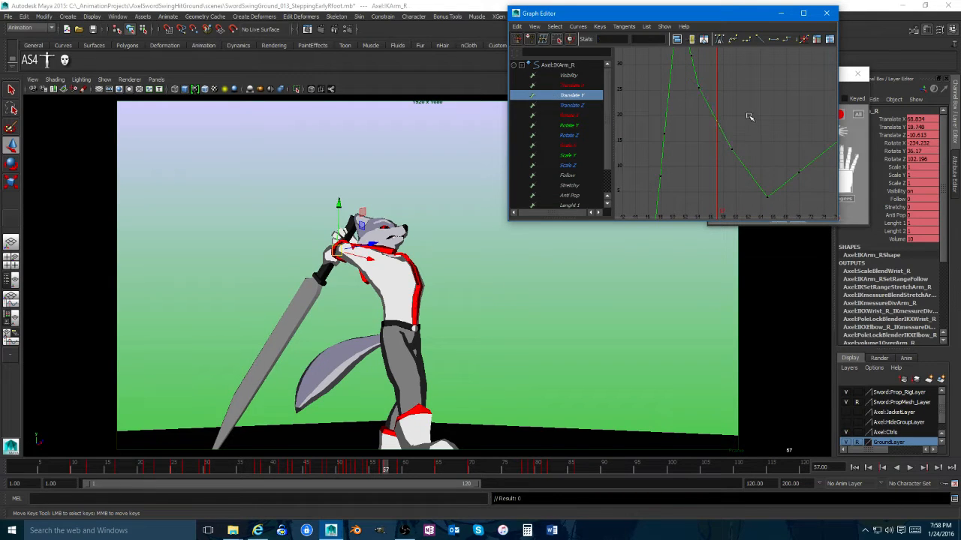
middle_drag(708, 161, 711, 176)
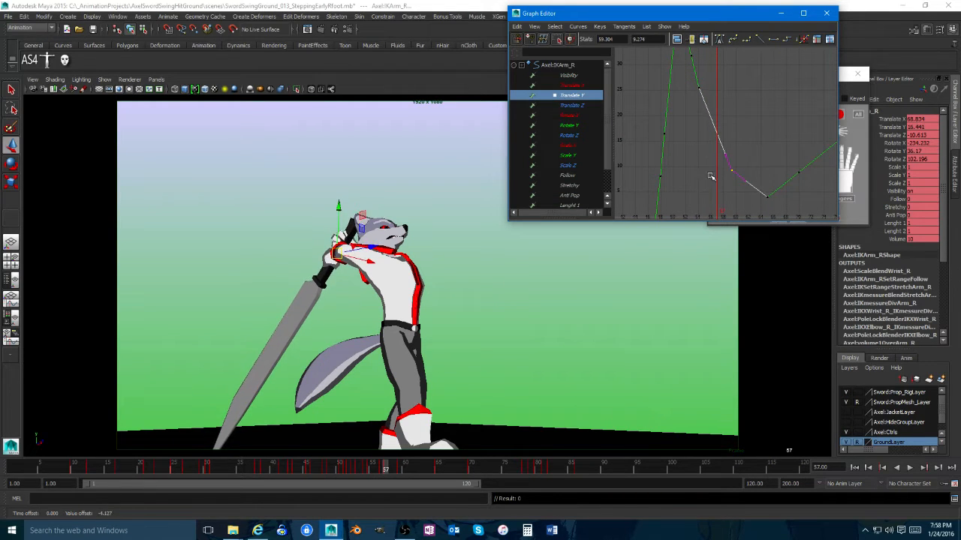
scroll(726, 186, down, 3)
click(353, 424)
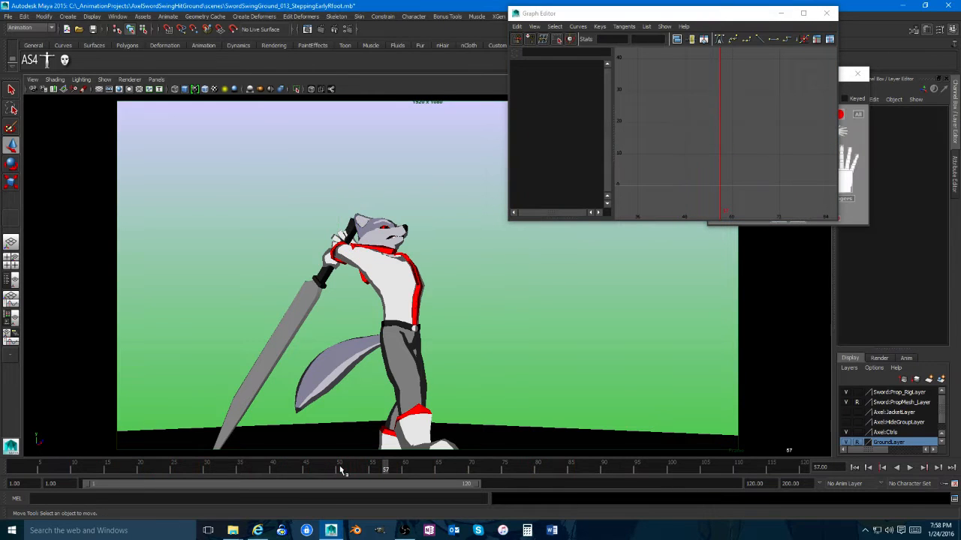
key(ctrl+z)
Step: Delete the right arm IK control's key around frame 70
drag(360, 473, 426, 469)
right_click(471, 473)
click(493, 363)
Step: Select both arm pole controls and delete their keys in frames 67–74
key(space)
alt+drag(560, 301, 544, 328)
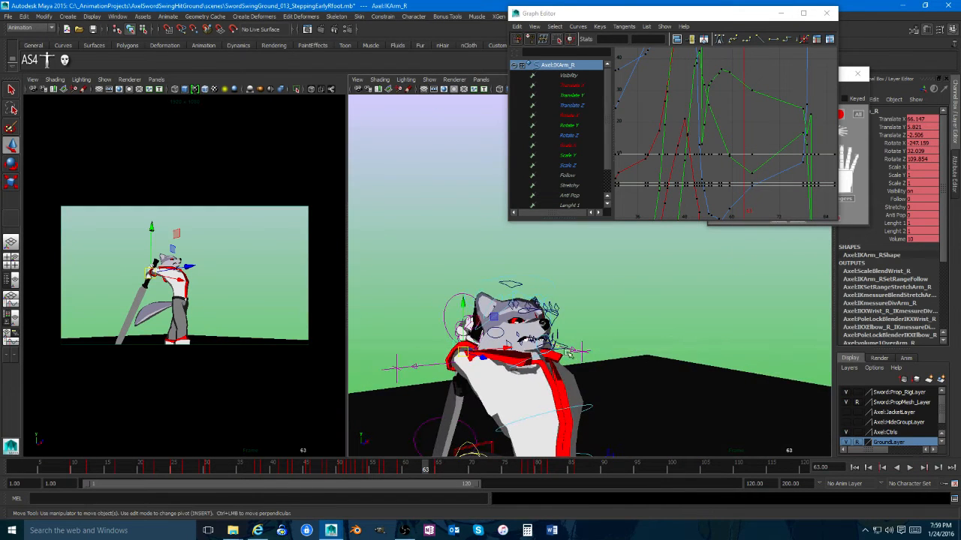
click(580, 350)
shift+click(395, 369)
drag(437, 471, 493, 468)
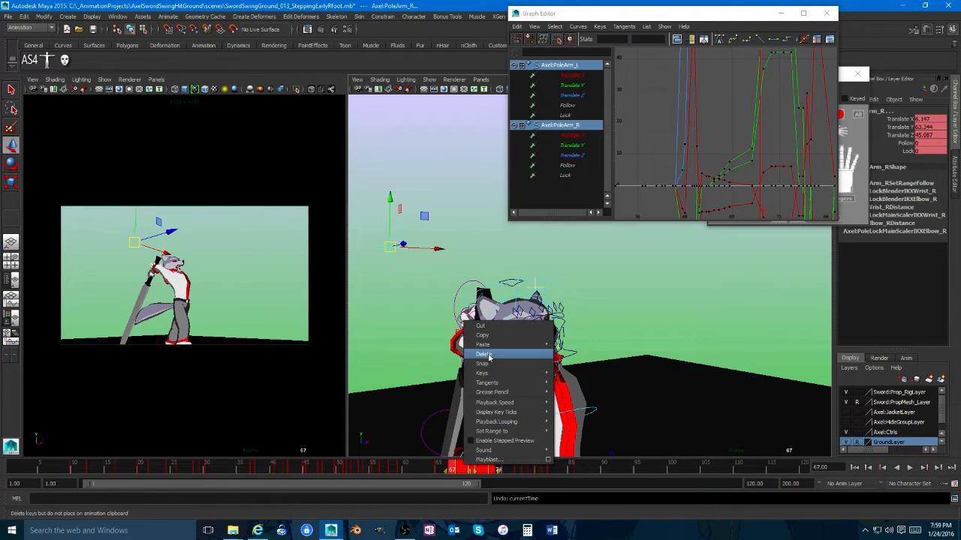
click(488, 357)
Step: Delete the remaining key of both arm pole controls at frame 75 and scrub through the result
drag(424, 470, 471, 465)
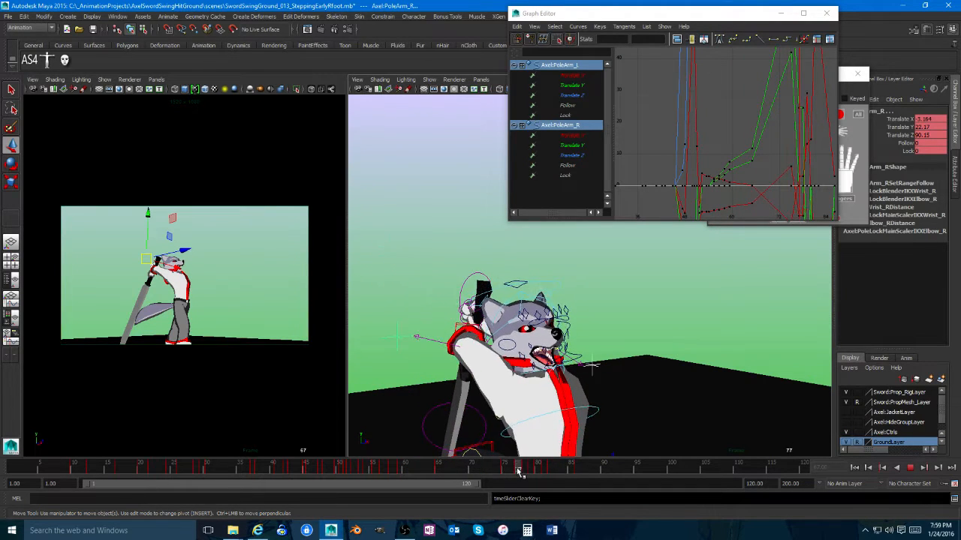
click(544, 359)
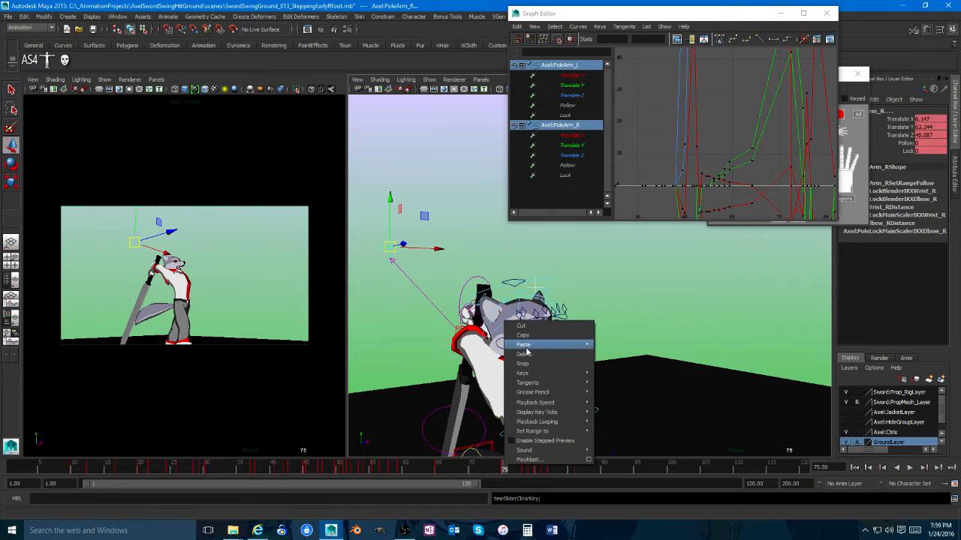
click(525, 354)
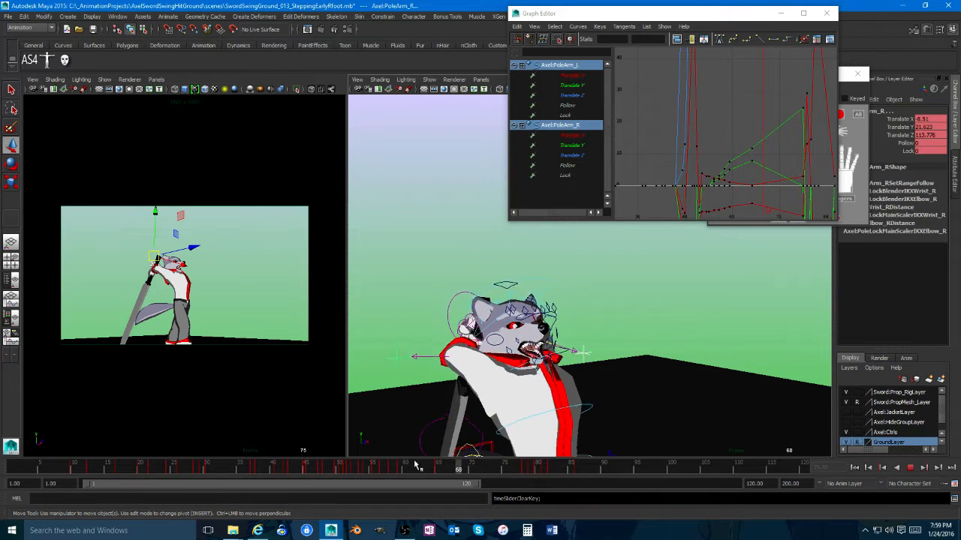
Step: Scrub between frames 65 and 79 and examine the arms and sword grip from several angles
drag(415, 467, 412, 443)
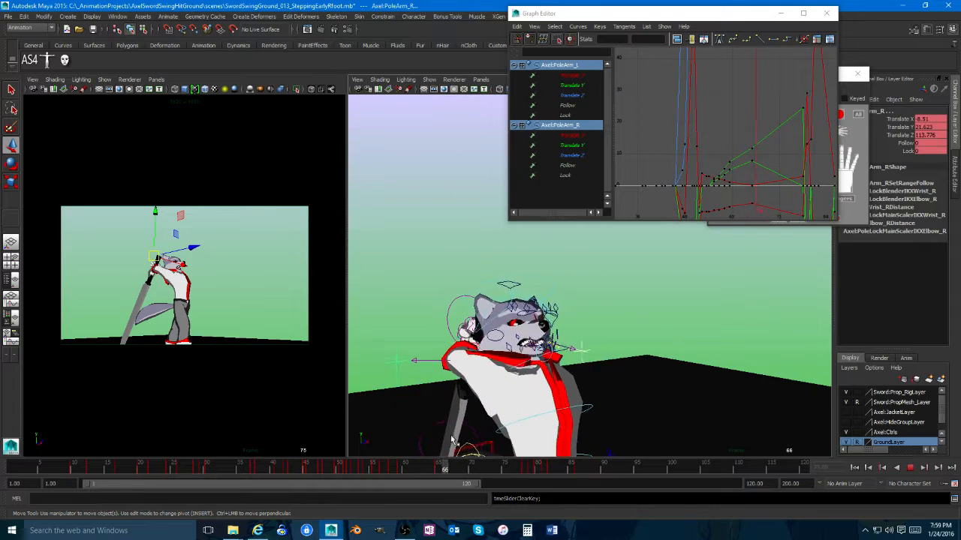
drag(497, 447, 439, 460)
alt+right_drag(515, 366, 502, 300)
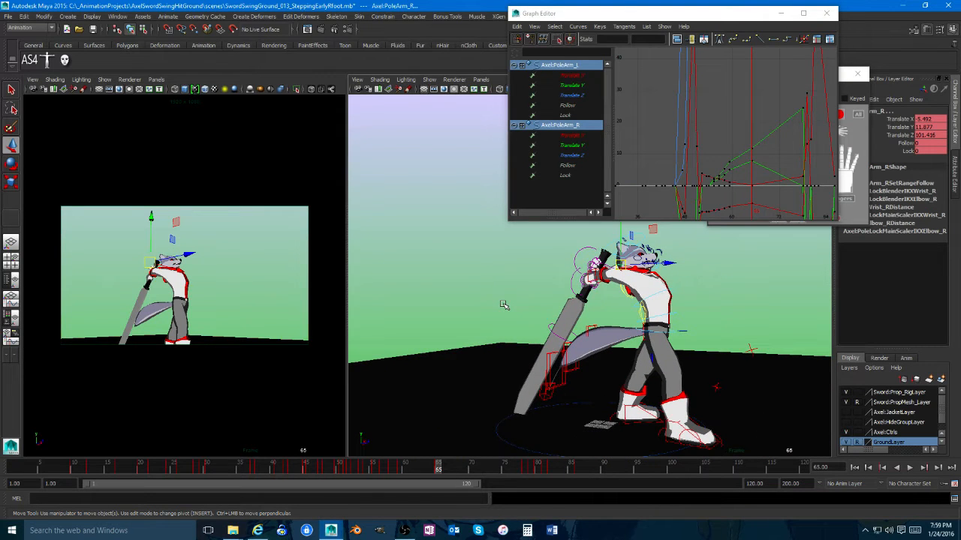
alt+middle_drag(539, 271, 515, 300)
alt+right_drag(514, 300, 548, 325)
alt+drag(548, 326, 660, 338)
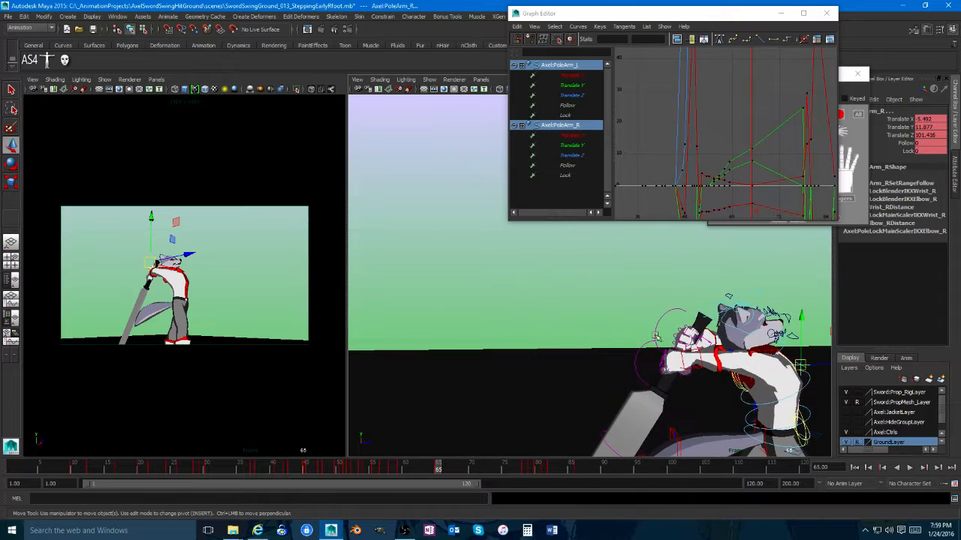
alt+middle_drag(675, 353, 559, 318)
alt+drag(559, 318, 592, 328)
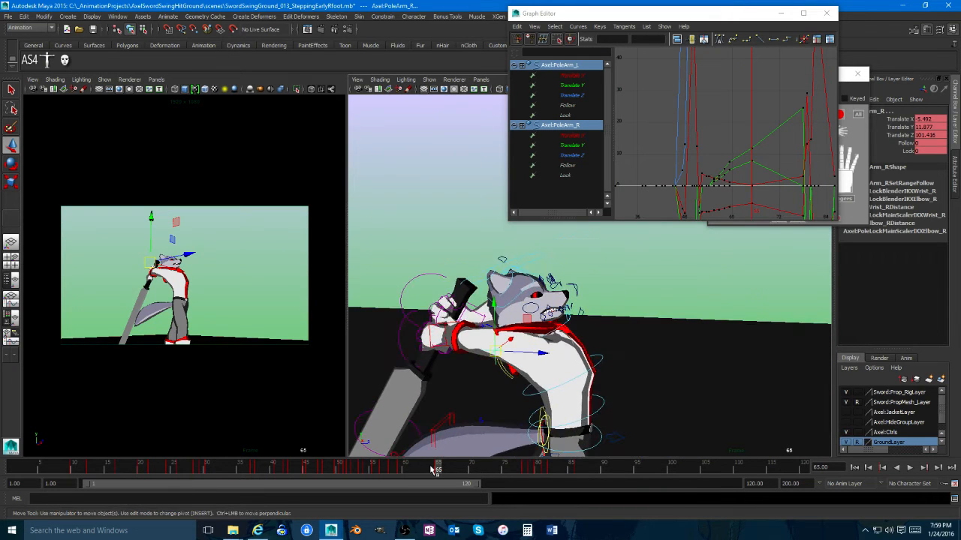
drag(433, 469, 530, 467)
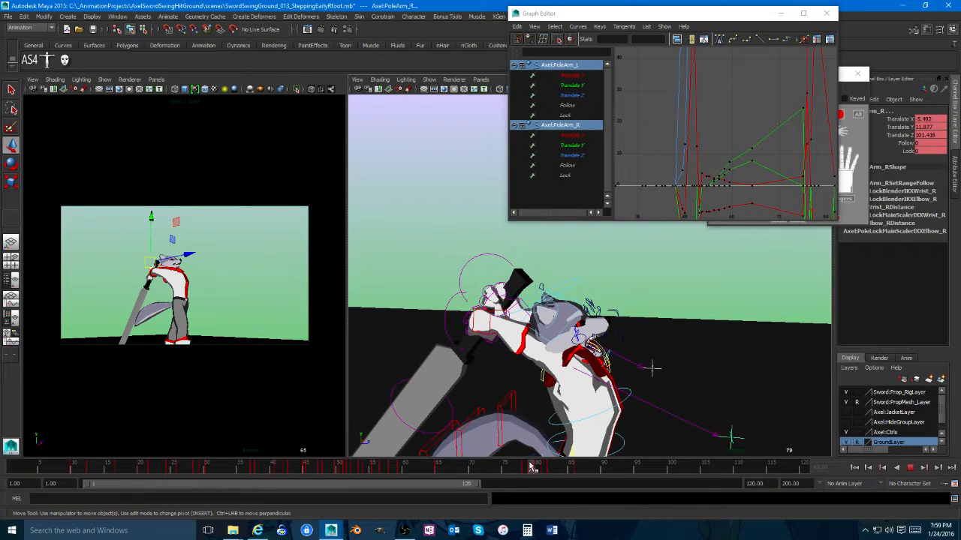
drag(529, 468, 527, 468)
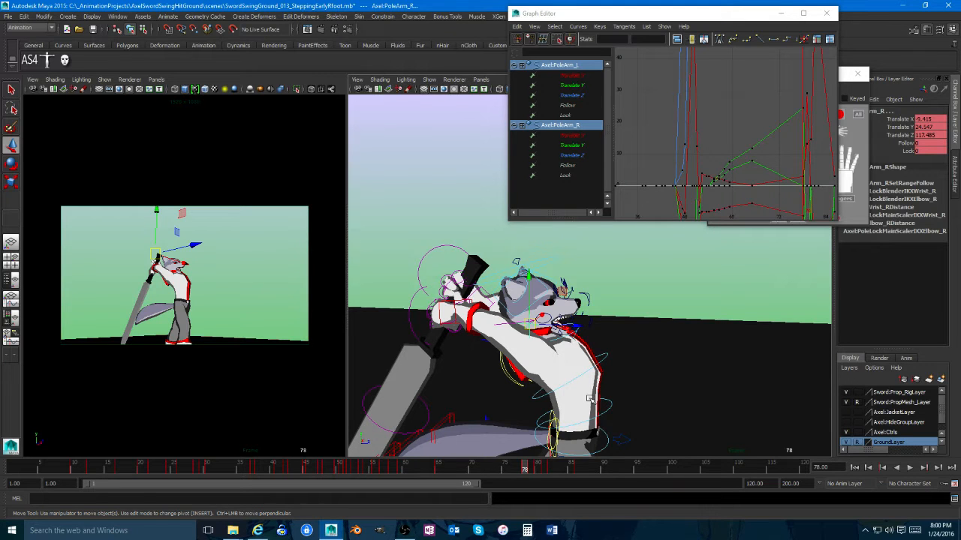
alt+drag(589, 398, 553, 377)
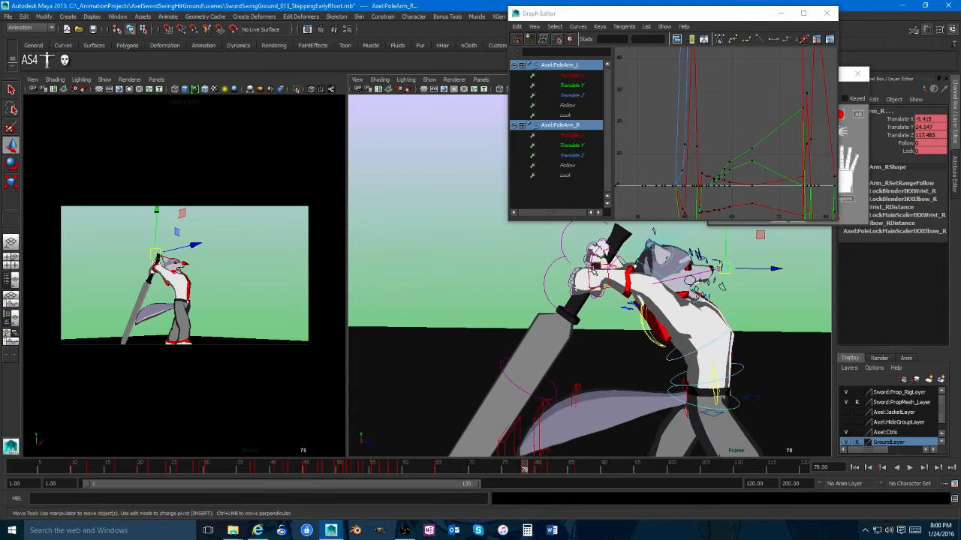
Step: Try moving the right arm IK control at frame 78 to Translate Y 13.533 and Translate Z 12.463
click(595, 271)
drag(521, 468, 526, 468)
alt+drag(548, 409, 517, 405)
drag(541, 256, 555, 265)
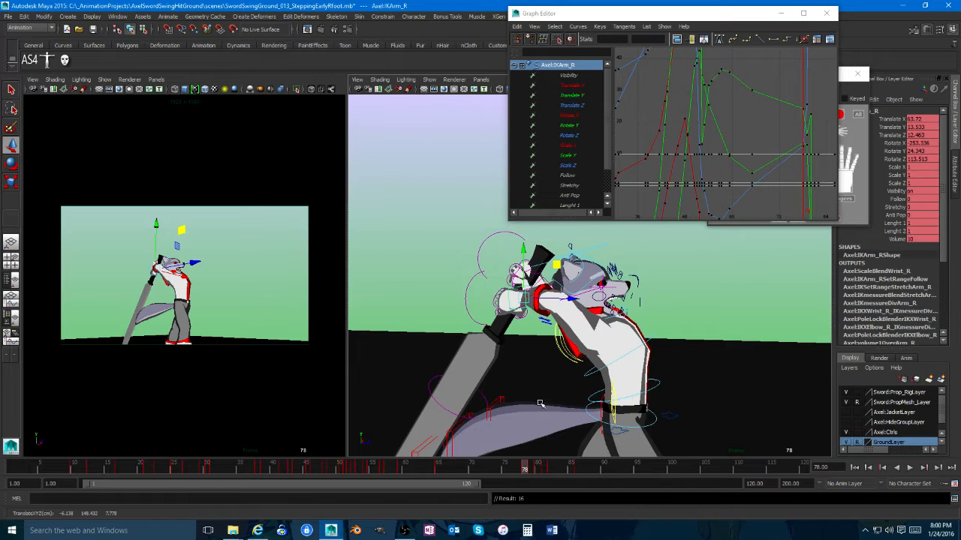
alt+drag(539, 404, 533, 434)
mouse_move(526, 471)
mouse_down()
mouse_move(450, 467)
mouse_move(525, 467)
mouse_up()
key(ctrl+z)
key(ctrl+z)
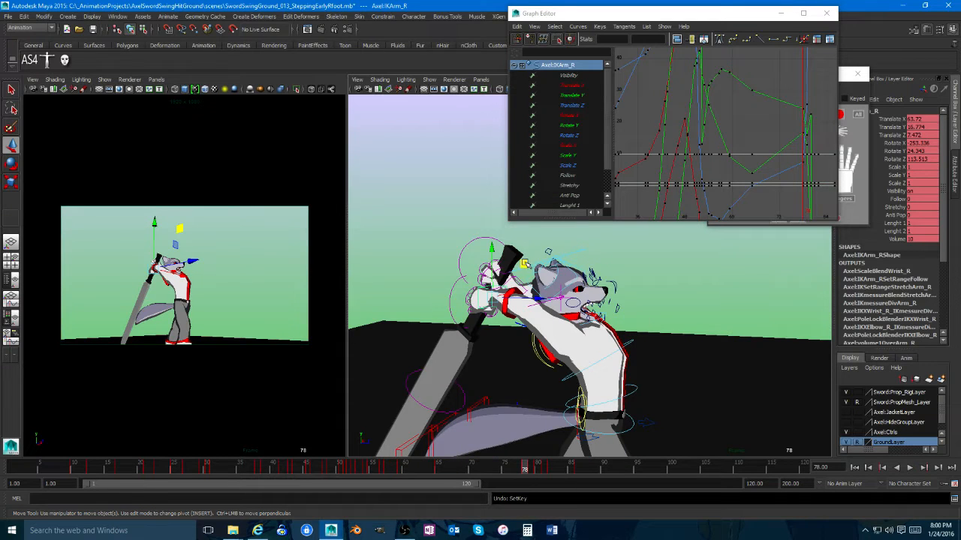
Step: Raise the right arm IK control at frame 78 to Translate Y 19.148 and Translate Z 13.104, and review the motion
scroll(589, 274, up, 2)
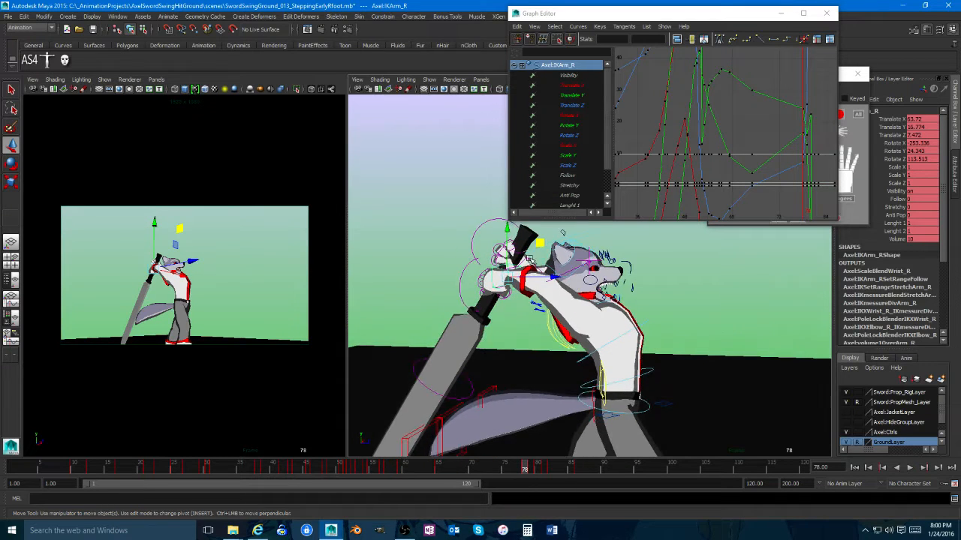
drag(540, 243, 550, 238)
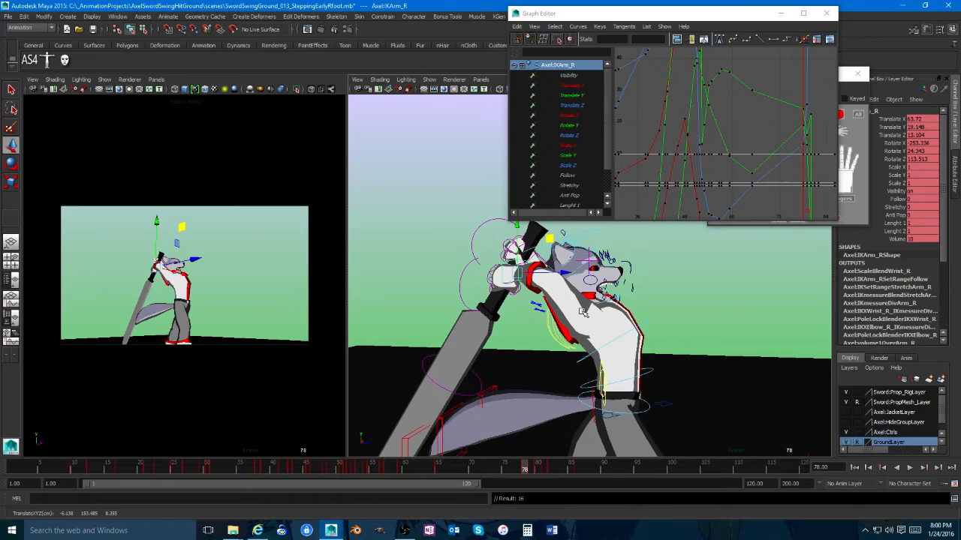
alt+drag(583, 317, 598, 332)
scroll(598, 331, up, 2)
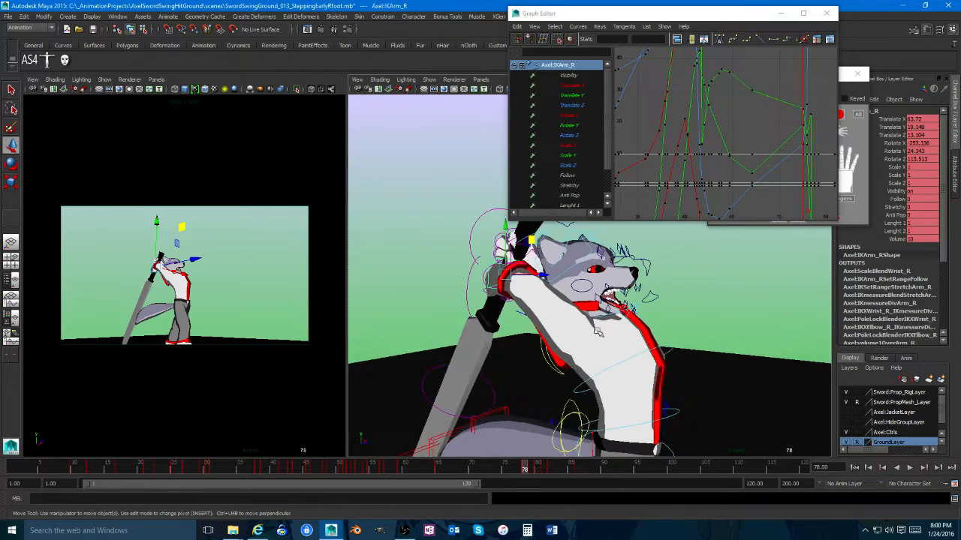
key(alt+v)
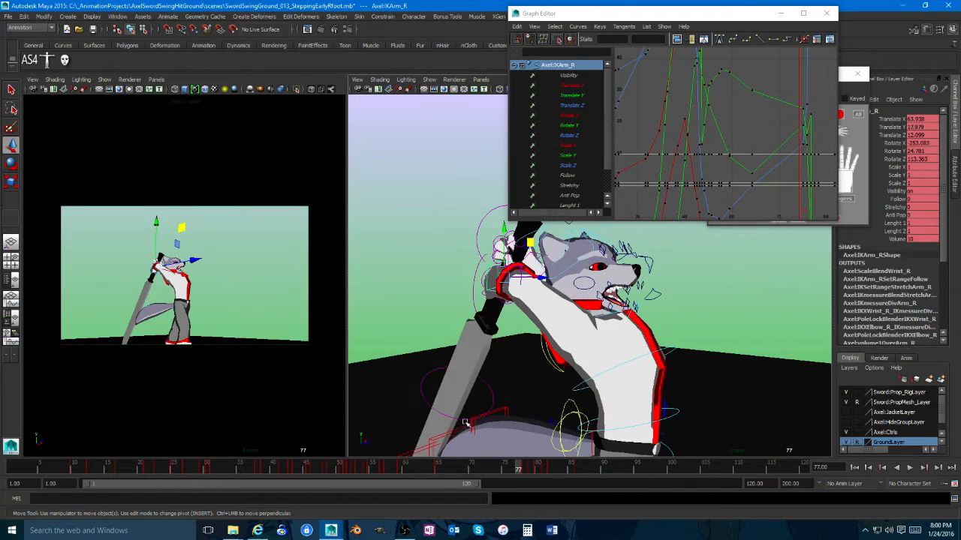
click(443, 292)
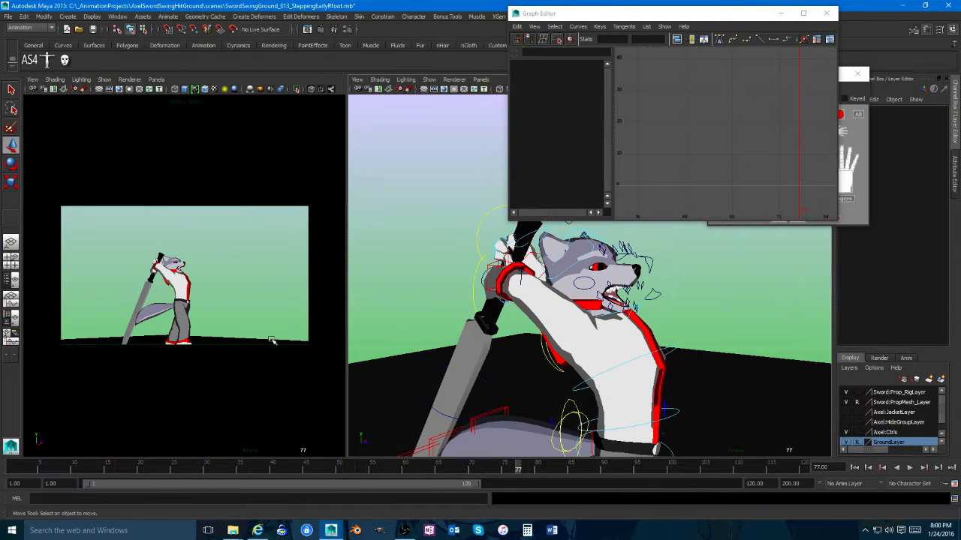
key(space)
mouse_move(517, 467)
mouse_down()
mouse_move(429, 456)
mouse_move(532, 457)
mouse_move(515, 457)
mouse_up()
key(space)
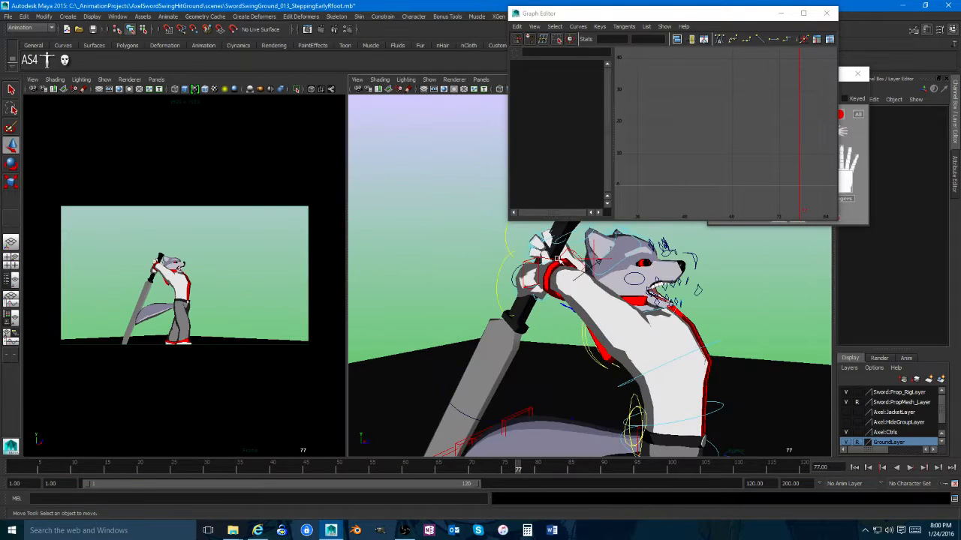
Step: Lower the right arm IK control at frame 78 to Translate Y 5.253 and Translate Z 7.974, keeping its rotation
click(537, 259)
alt+drag(620, 361, 552, 398)
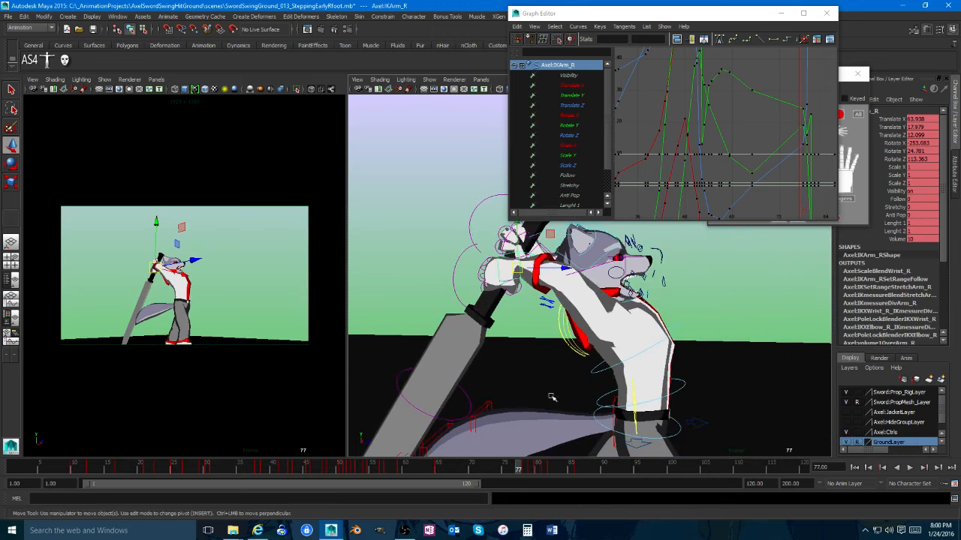
click(524, 469)
drag(553, 232, 544, 280)
key(e)
key(ctrl+z)
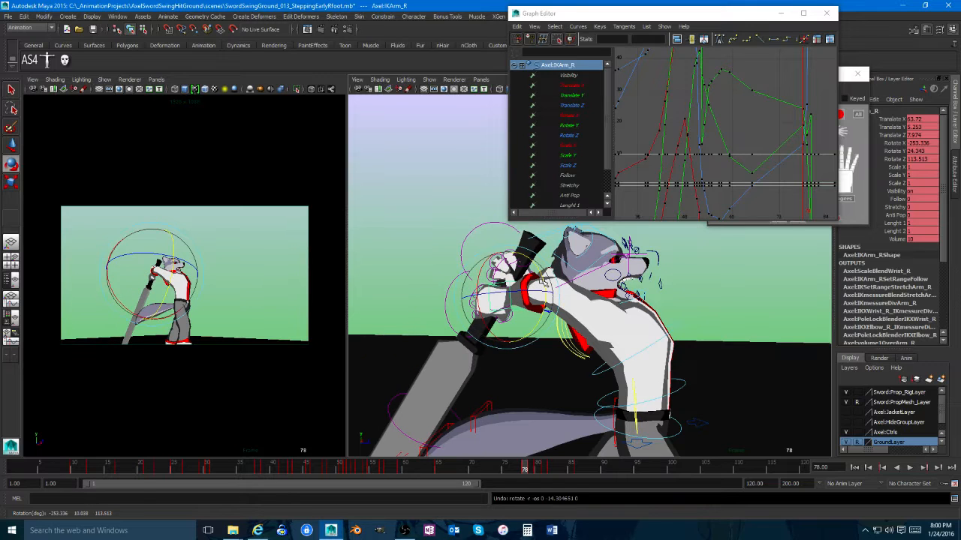
key(w)
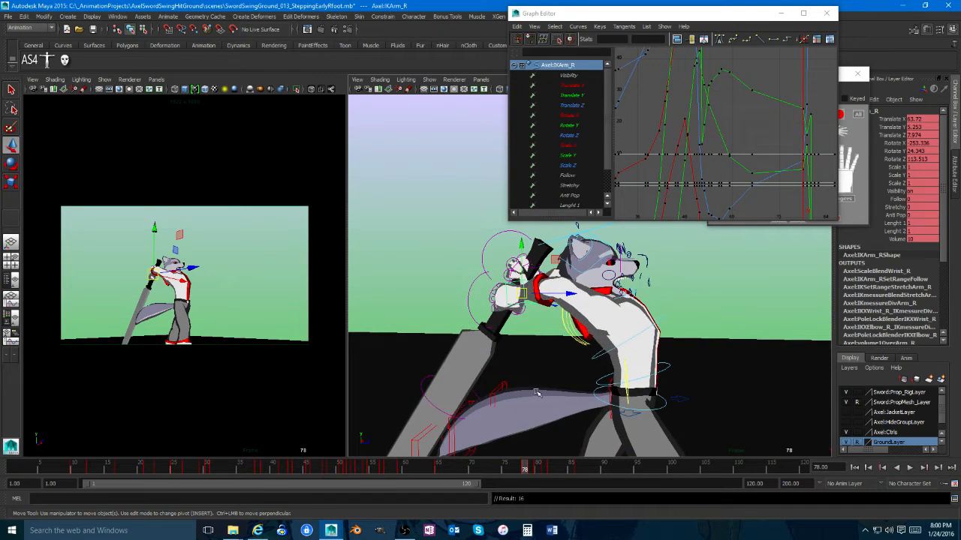
Step: Try deleting the left arm IK control's key at frame 75
mouse_move(463, 469)
mouse_down()
mouse_move(489, 468)
mouse_move(386, 468)
mouse_move(532, 467)
mouse_move(399, 468)
mouse_up()
click(531, 308)
right_click(468, 467)
click(492, 365)
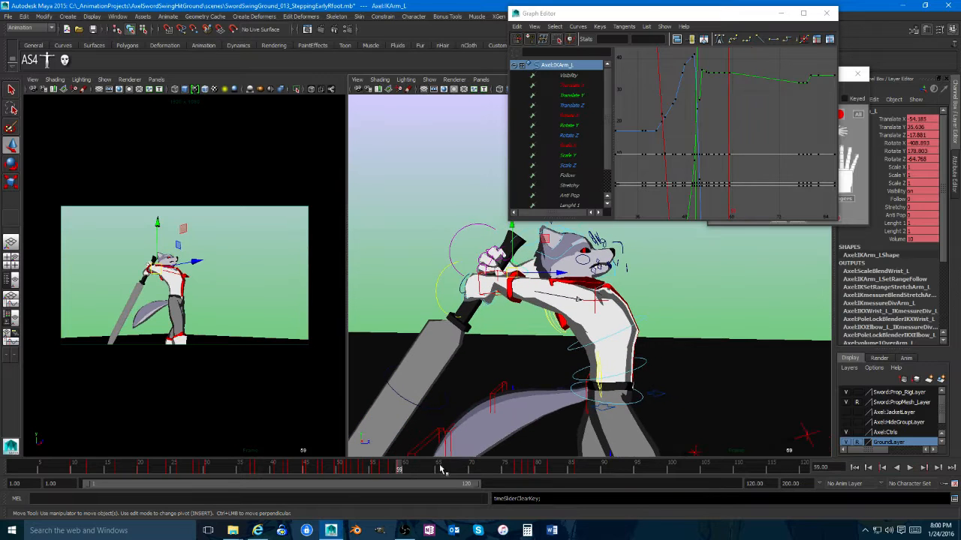
drag(504, 469, 452, 468)
key(ctrl+z)
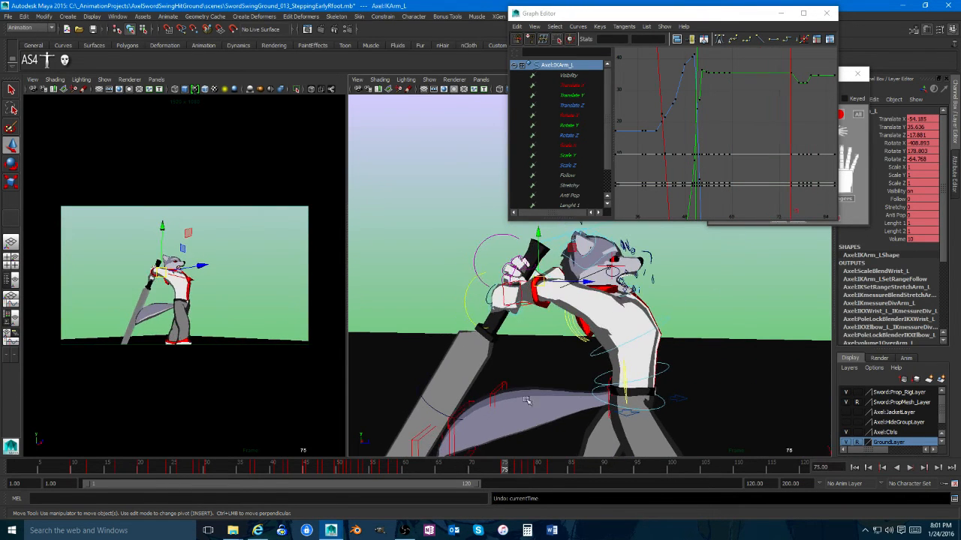
Step: Examine the frame 75 windup pose from several angles and play the swing in the enlarged camera view
alt+drag(620, 321, 572, 345)
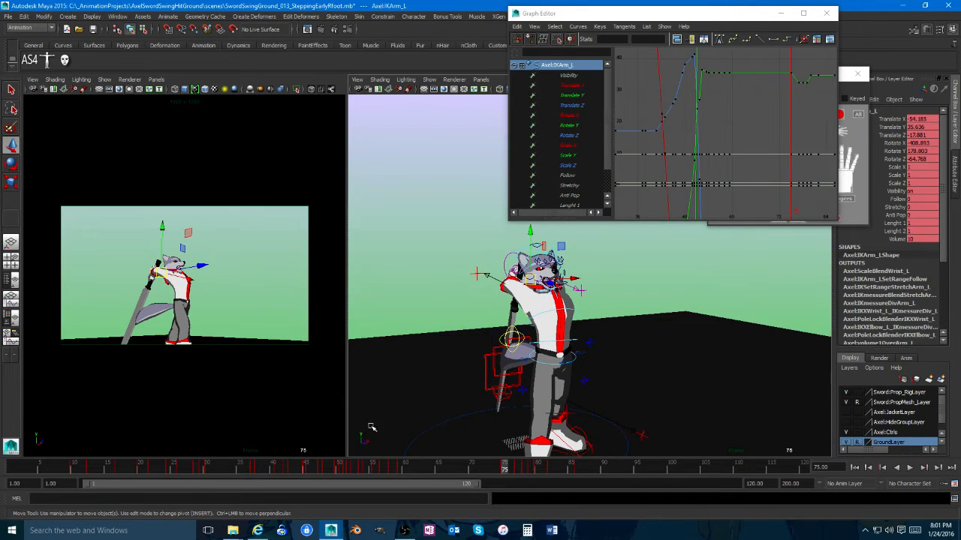
alt+drag(503, 381, 580, 331)
alt+middle_drag(583, 335, 592, 368)
alt+drag(593, 368, 621, 372)
key(space)
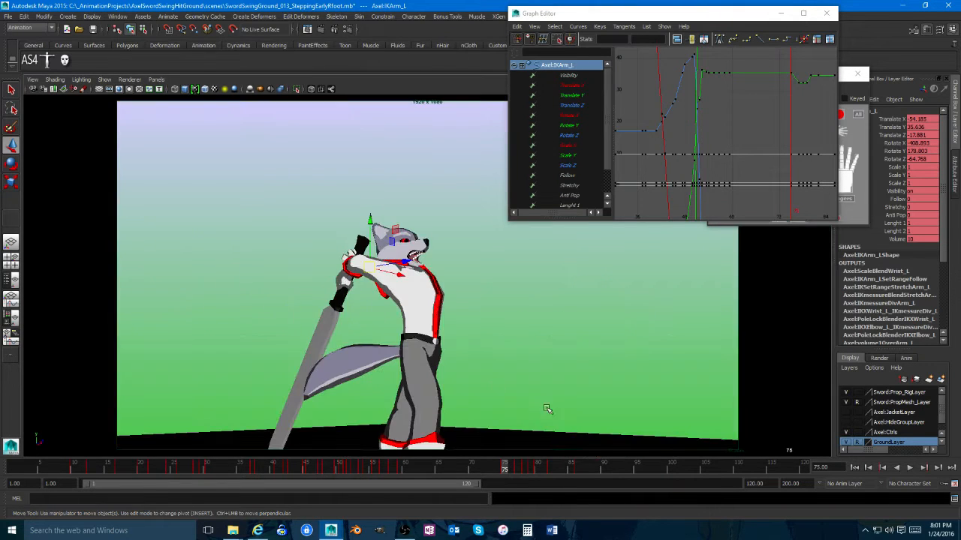
key(alt+v)
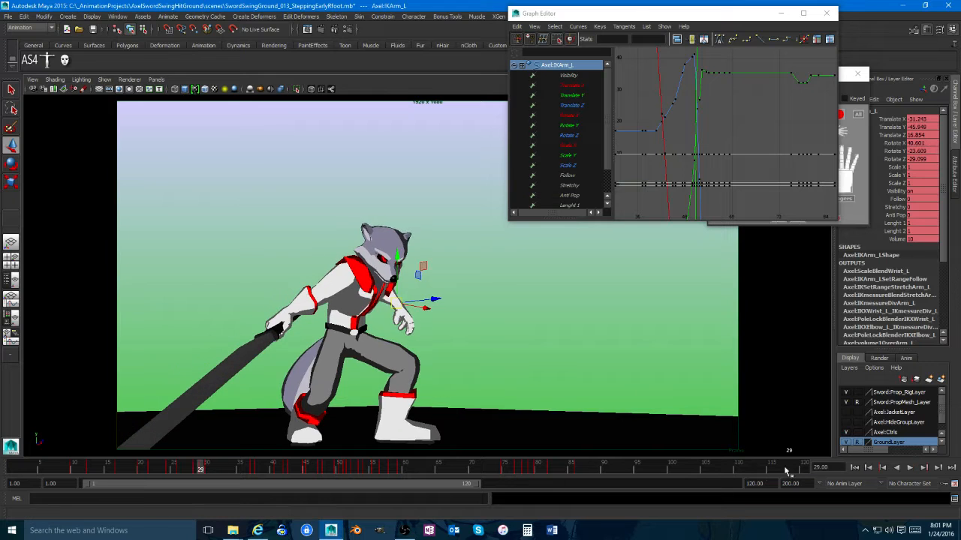
click(910, 468)
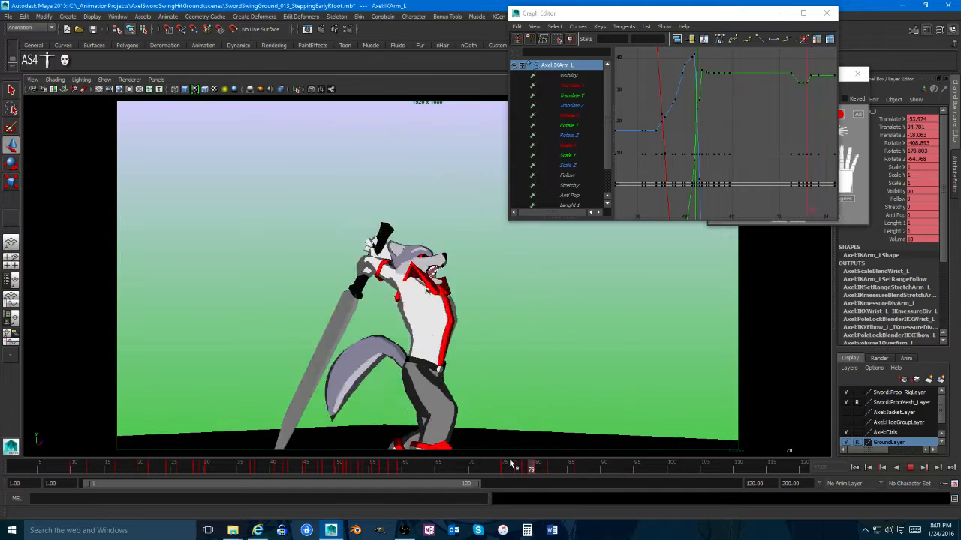
key(Escape)
click(908, 468)
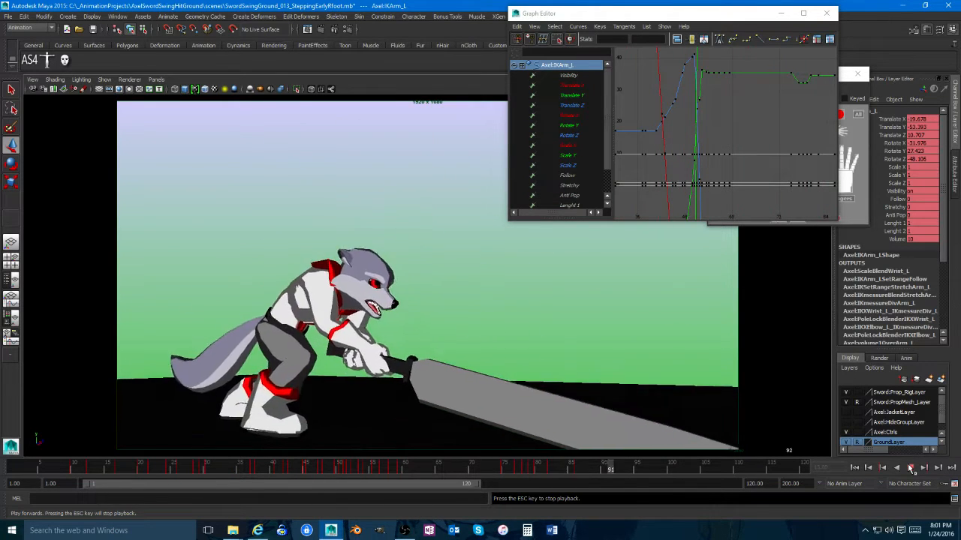
click(909, 468)
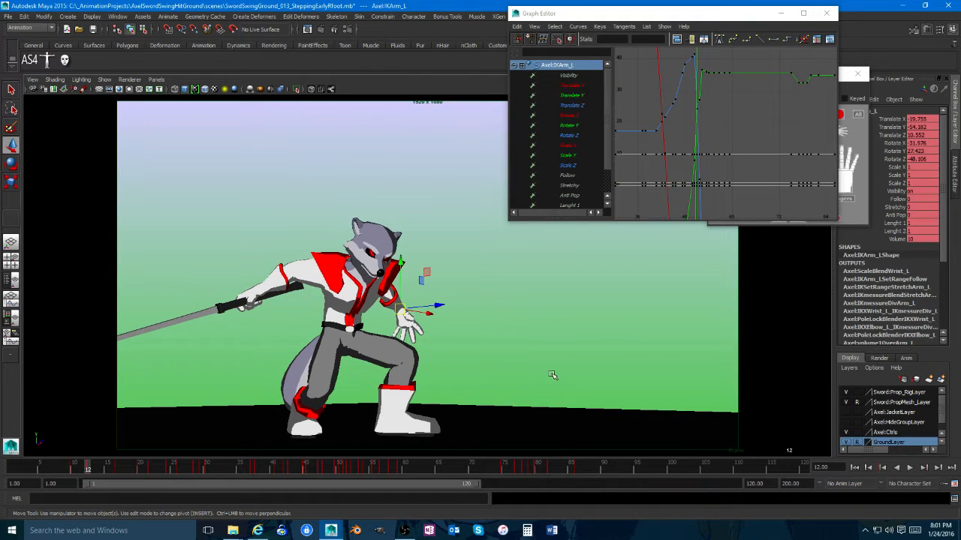
Step: Examine the crouched pose at frame 12 from several angles and distances
key(space)
alt+drag(550, 375, 538, 368)
alt+middle_drag(538, 368, 543, 276)
alt+right_drag(544, 276, 597, 294)
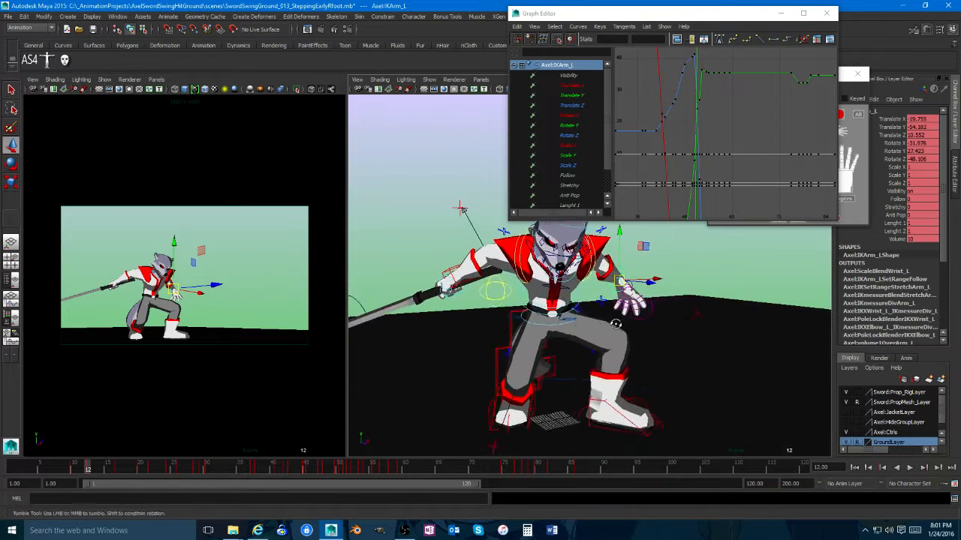
alt+drag(597, 294, 584, 308)
alt+middle_drag(584, 308, 585, 346)
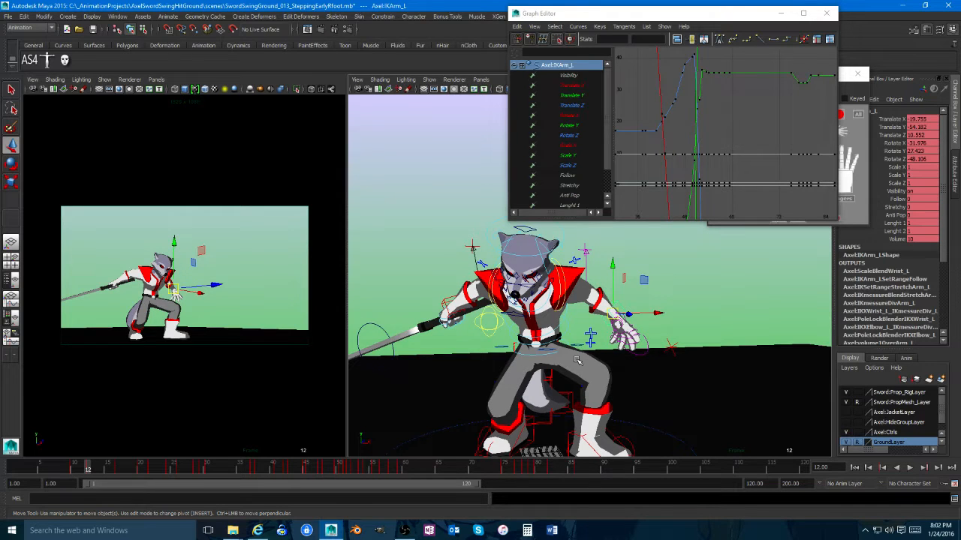
scroll(576, 361, up, 2)
mouse_move(515, 318)
alt+mouse_down()
mouse_move(556, 321)
mouse_move(488, 323)
mouse_move(584, 325)
mouse_move(504, 323)
alt+mouse_up()
scroll(537, 319, down, 3)
scroll(487, 322, down, 2)
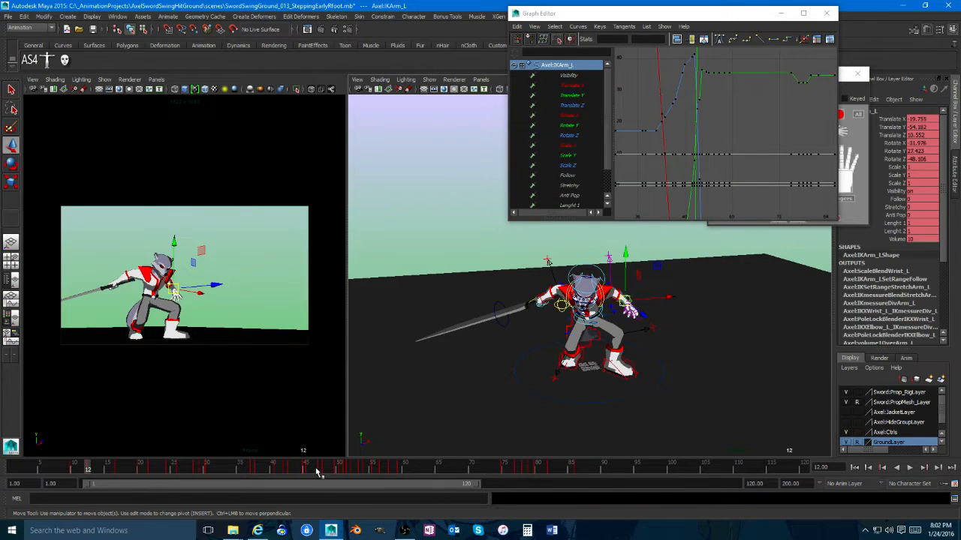
alt+drag(578, 391, 659, 372)
scroll(660, 372, up, 4)
Step: Select the root control, then play and scrub the whole swing in the enlarged camera view
click(496, 350)
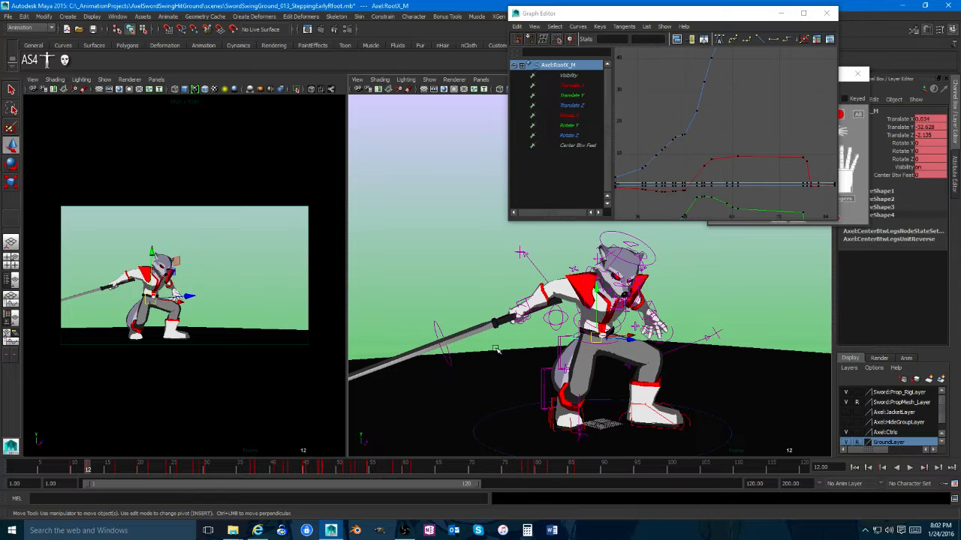
key(space)
drag(344, 467, 203, 450)
click(910, 467)
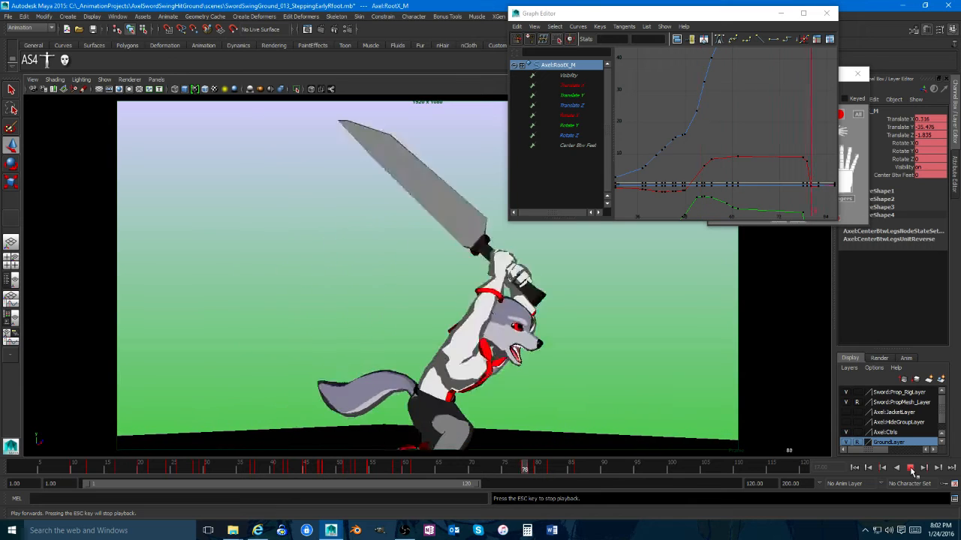
click(910, 467)
drag(436, 471, 214, 468)
key(space)
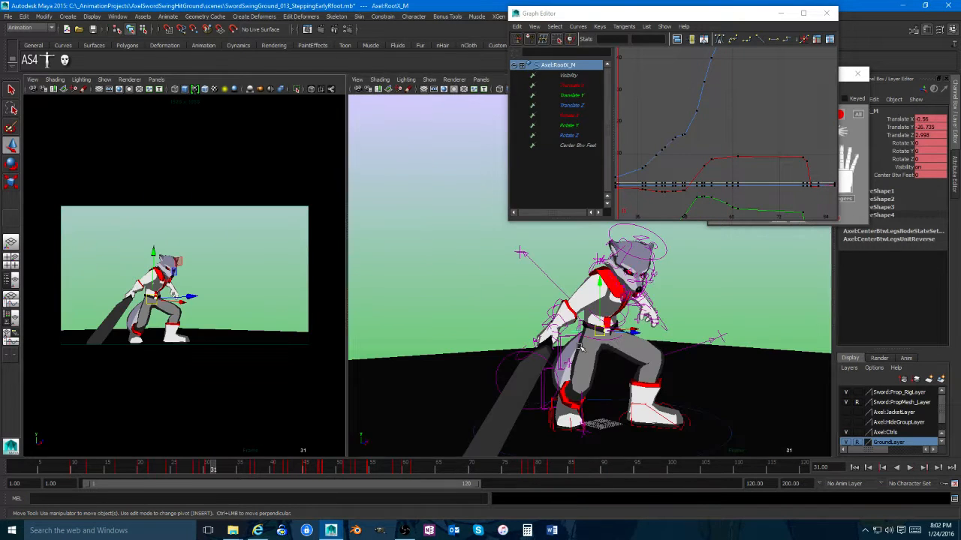
Step: Clear the selection and save the scene as a new version named SwordSwingGround_014
alt+drag(556, 338, 611, 346)
click(702, 301)
click(7, 16)
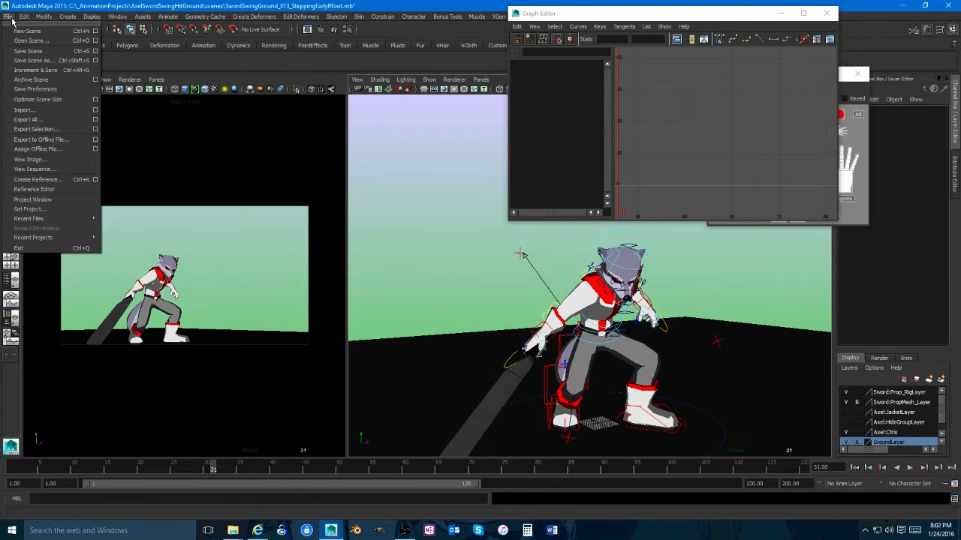
click(34, 60)
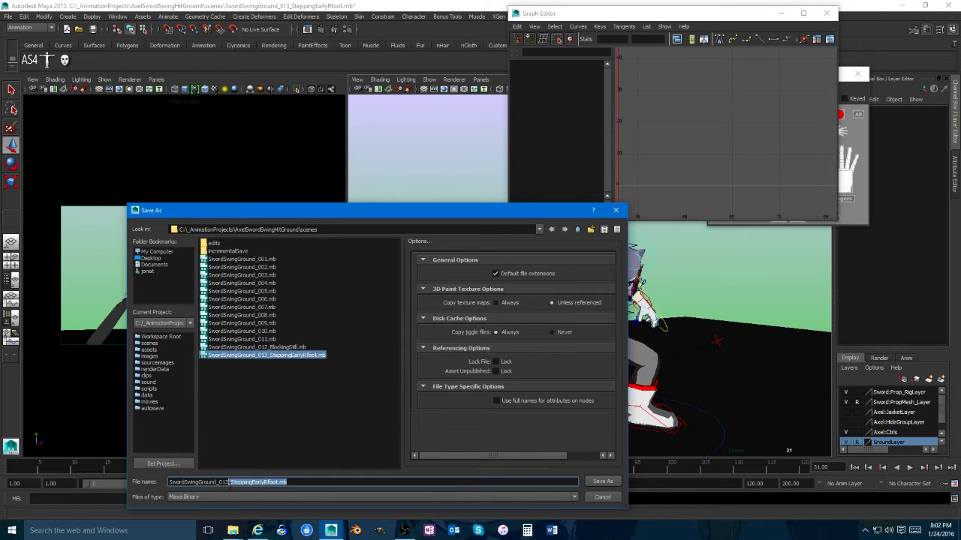
text(4)
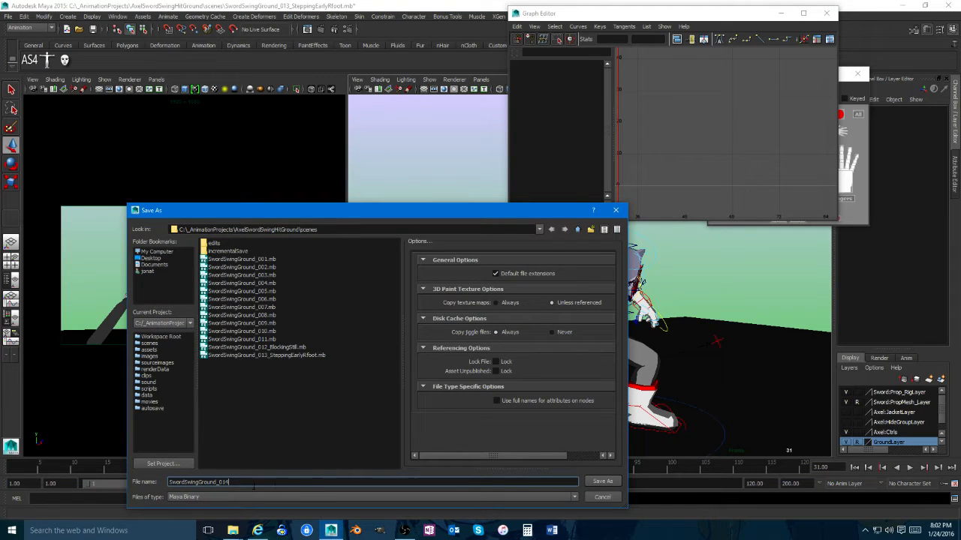
click(601, 483)
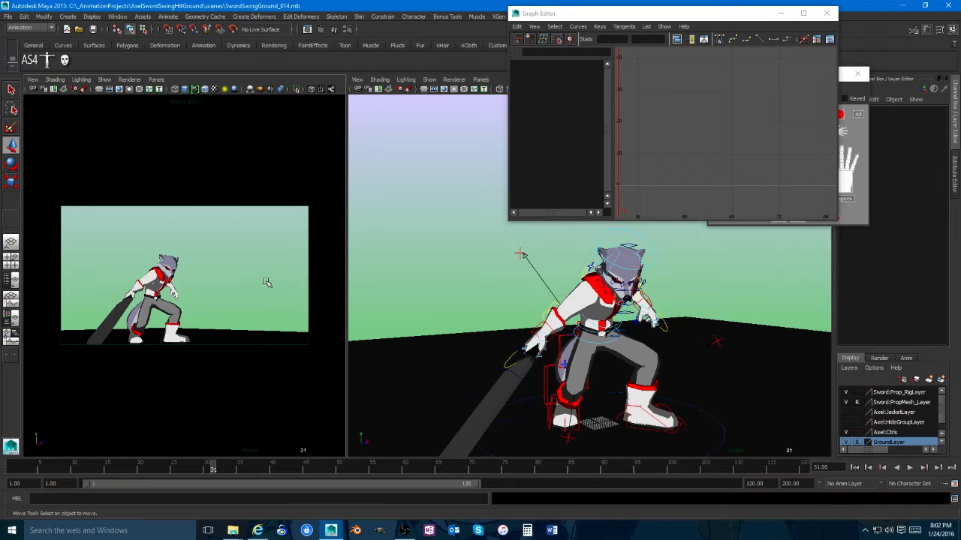
Step: Playblast the enlarged camera view to the AVI movie file SwordSwingGround_014 at 0.50 scale, then restore the two-view layout
key(space)
right_click(357, 467)
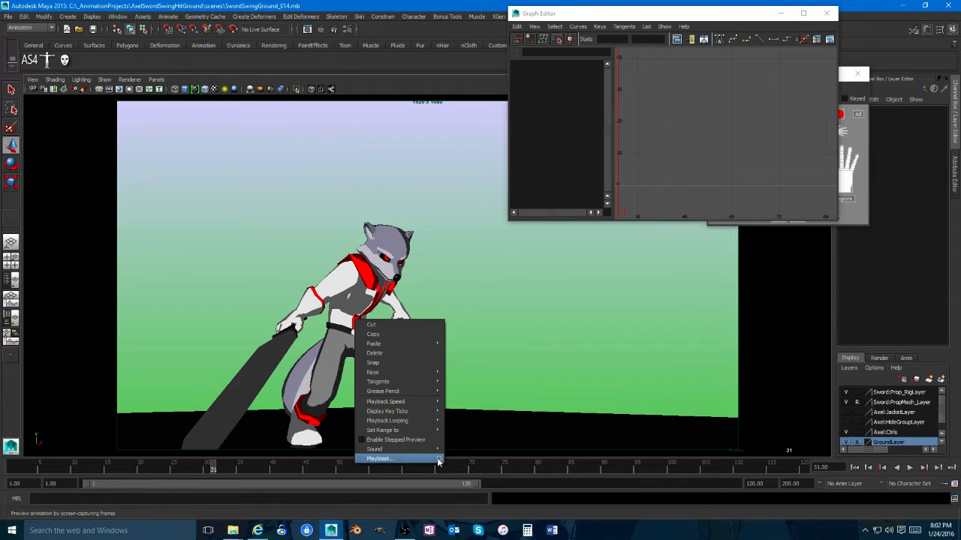
click(439, 455)
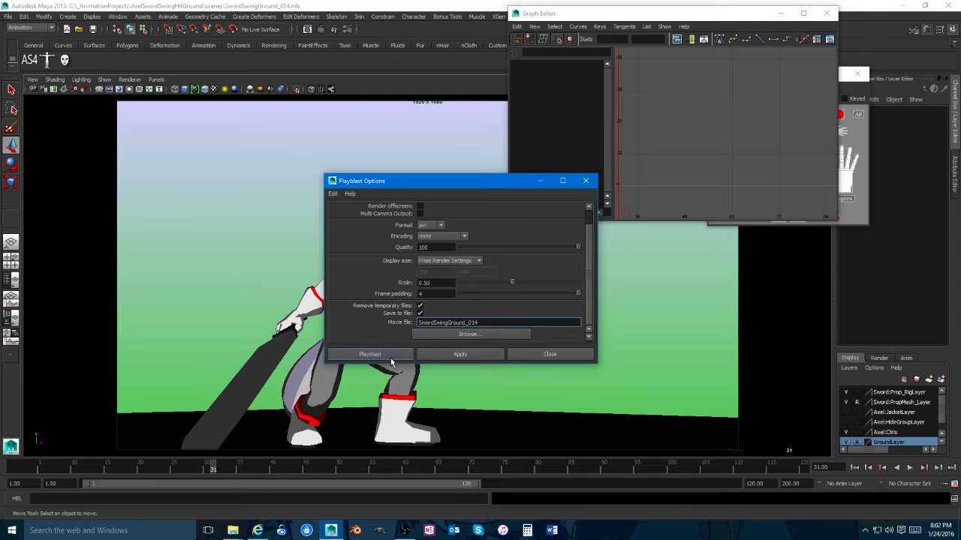
click(370, 354)
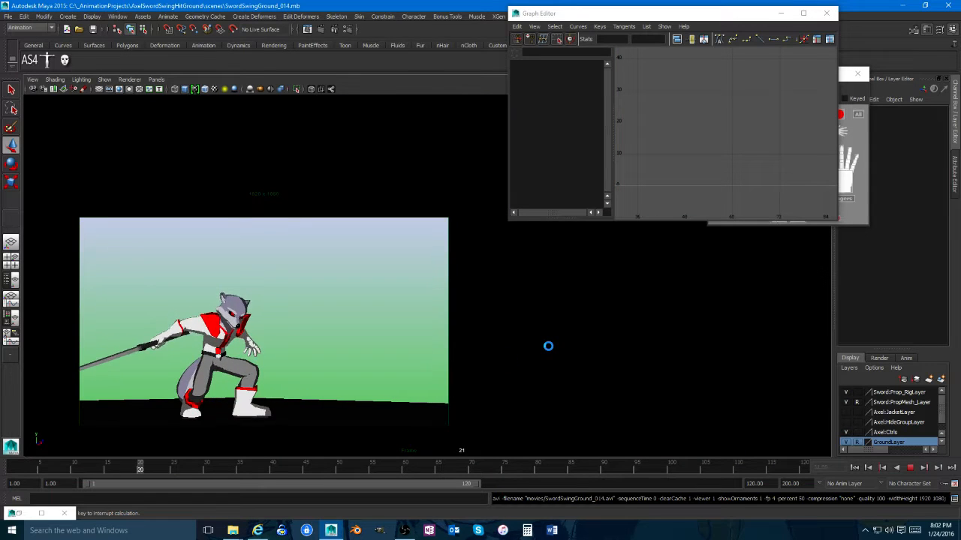
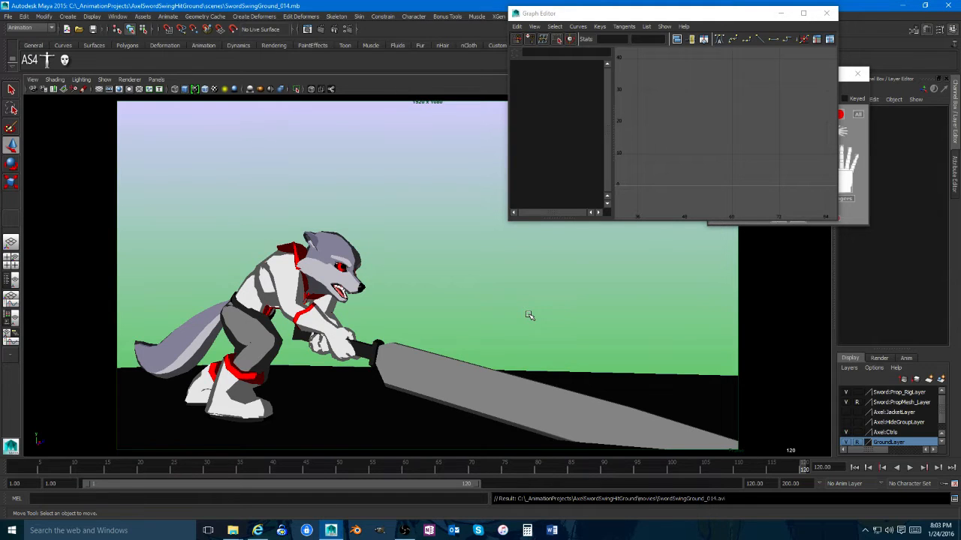
key(space)
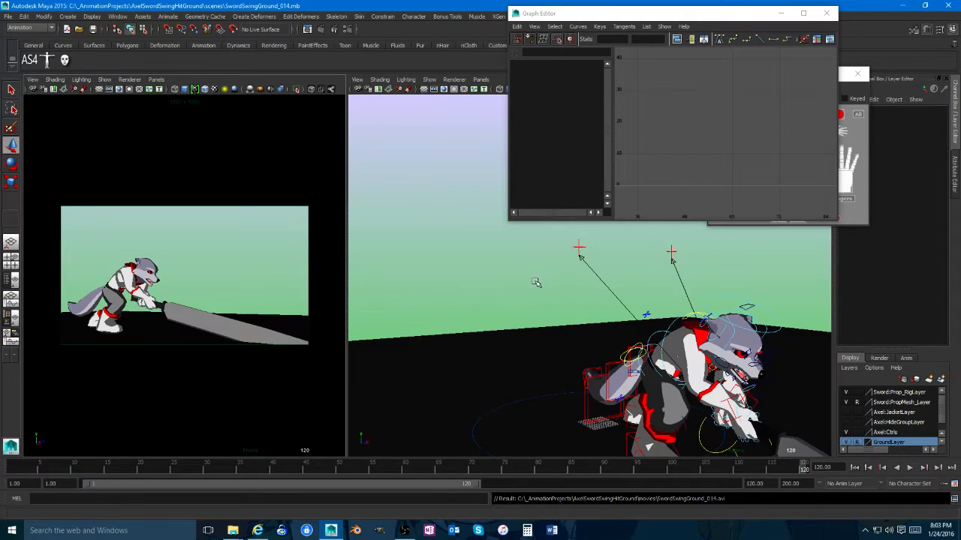
Step: Examine the final hit pose at frame 120 from several angles and distances
alt+drag(535, 282, 496, 287)
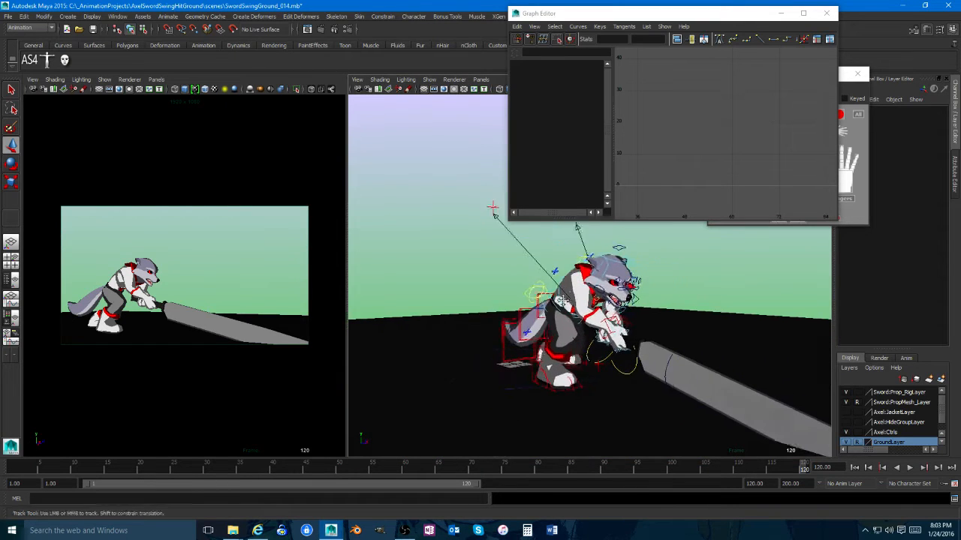
alt+right_drag(561, 301, 504, 293)
alt+drag(505, 292, 482, 316)
alt+right_drag(482, 315, 581, 313)
alt+middle_drag(582, 313, 591, 288)
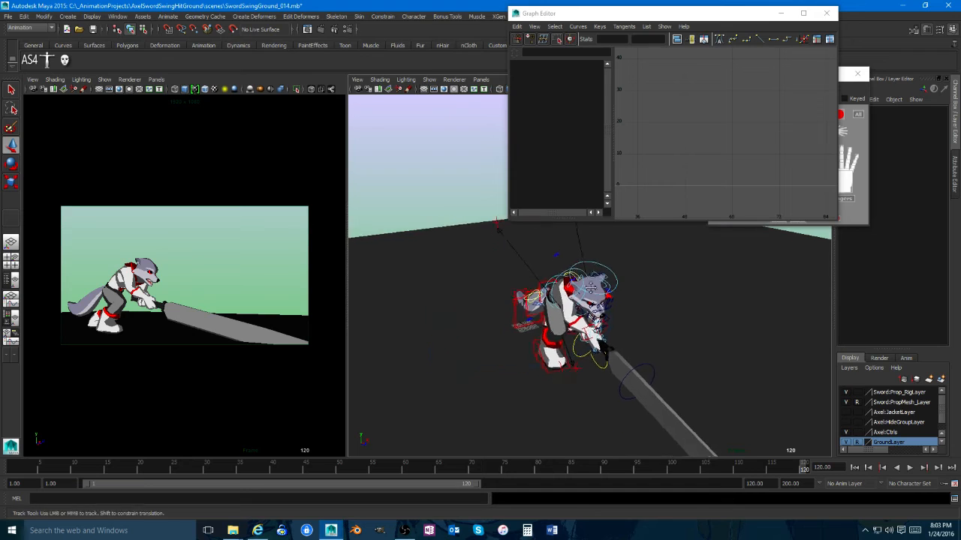
alt+right_drag(590, 288, 650, 303)
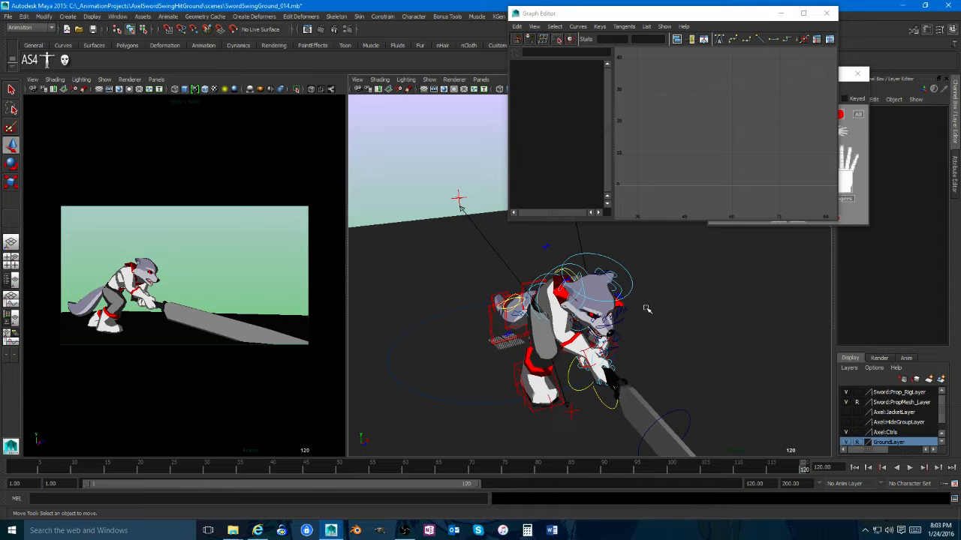
alt+drag(658, 330, 641, 328)
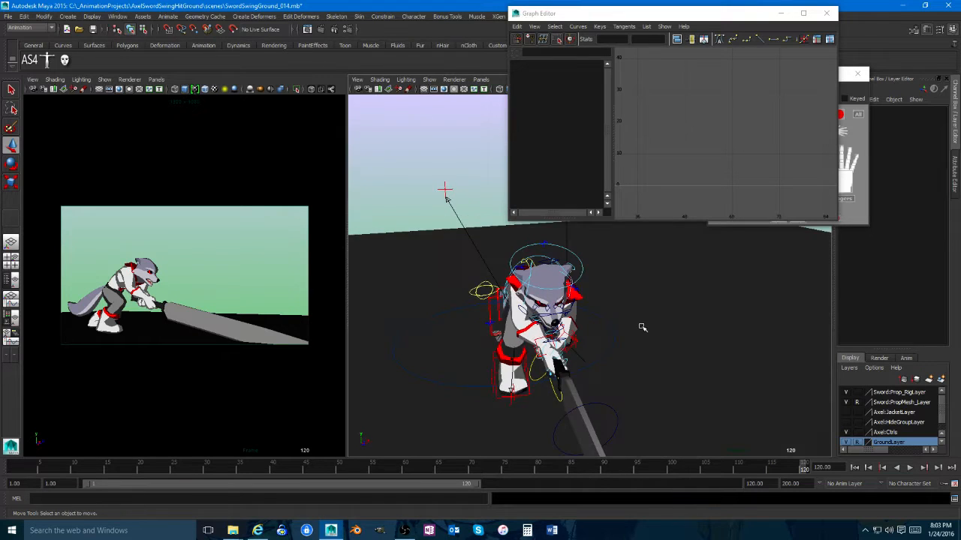
alt+right_drag(641, 328, 560, 328)
alt+drag(560, 328, 602, 319)
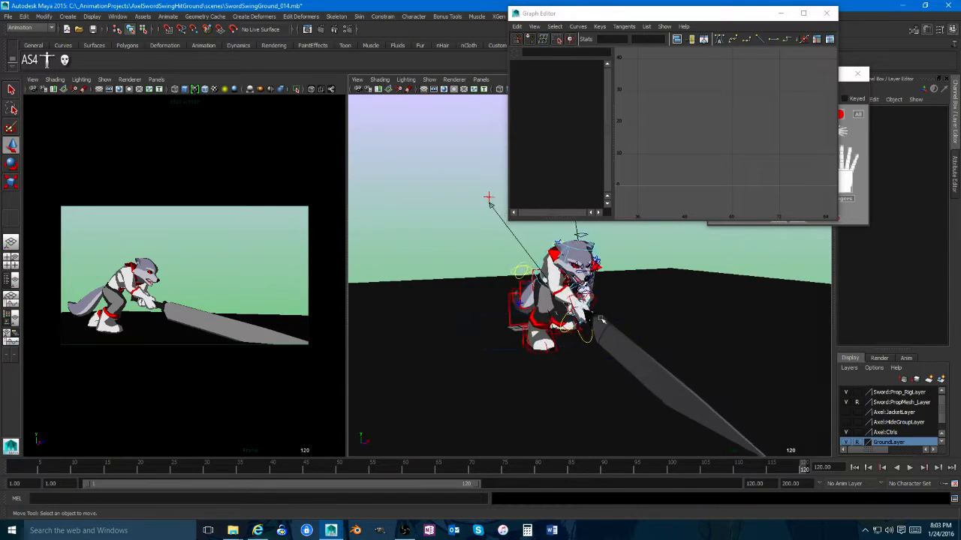
alt+middle_drag(602, 319, 653, 335)
alt+right_drag(653, 334, 686, 338)
alt+drag(686, 338, 674, 340)
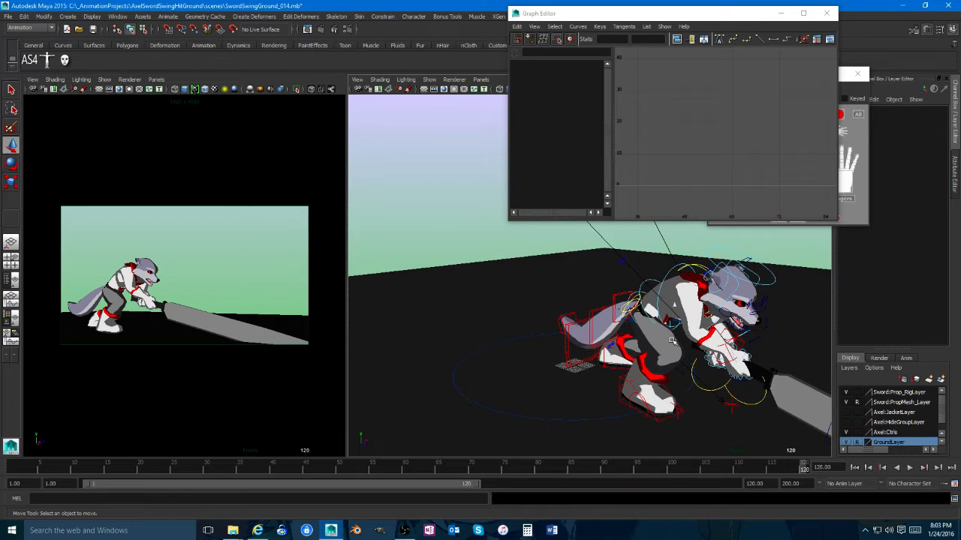
Step: Switch to Movies & TV and play the SwordSwingGround_014 playblast repeatedly to review the swing
click(233, 530)
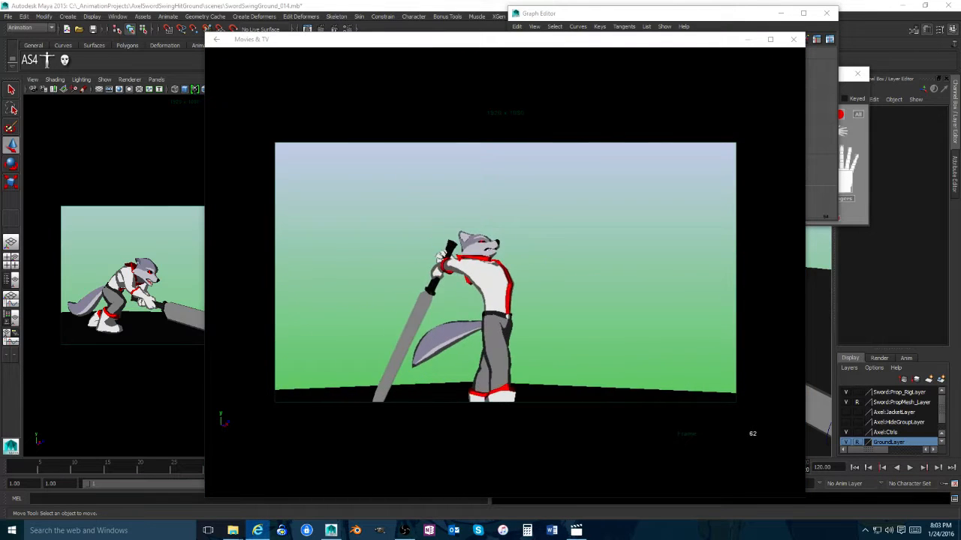
mouse_move(377, 445)
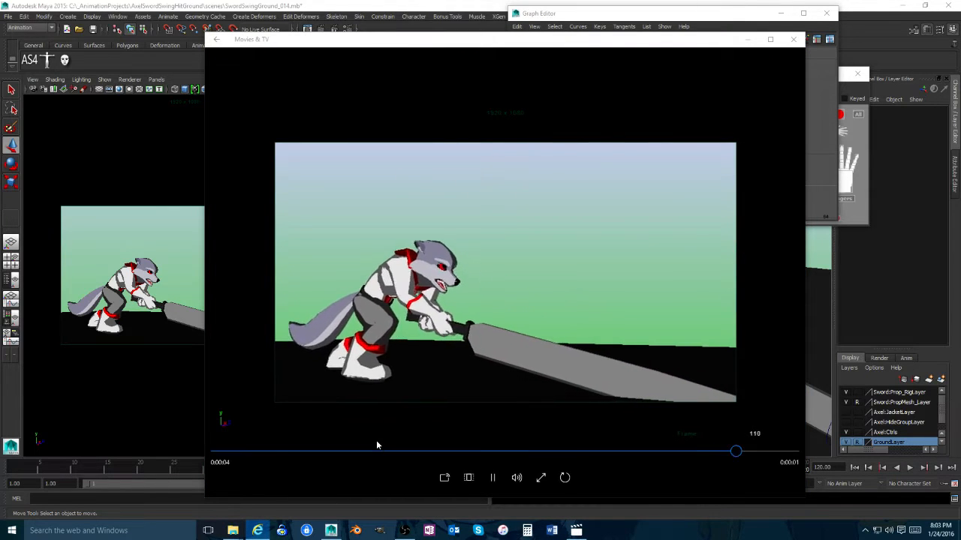
click(496, 479)
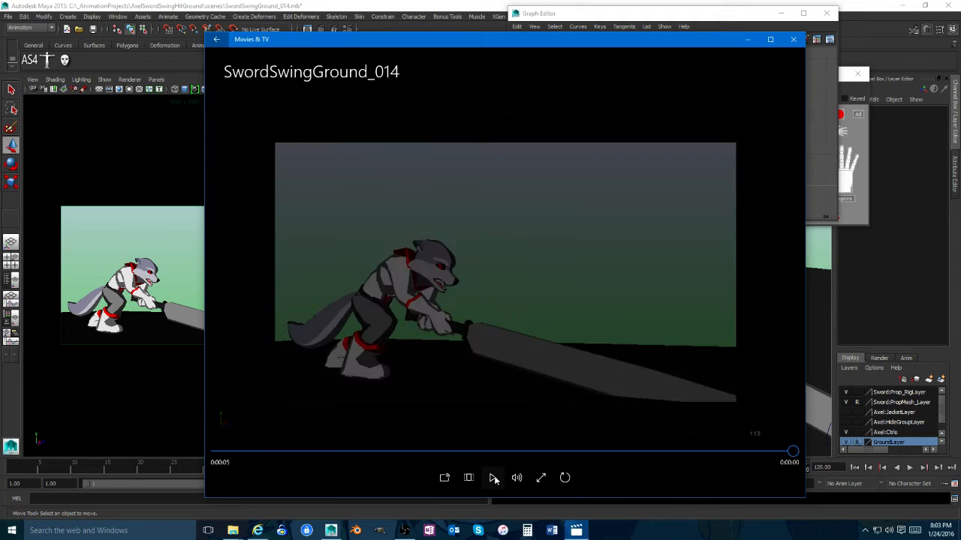
click(493, 478)
click(493, 477)
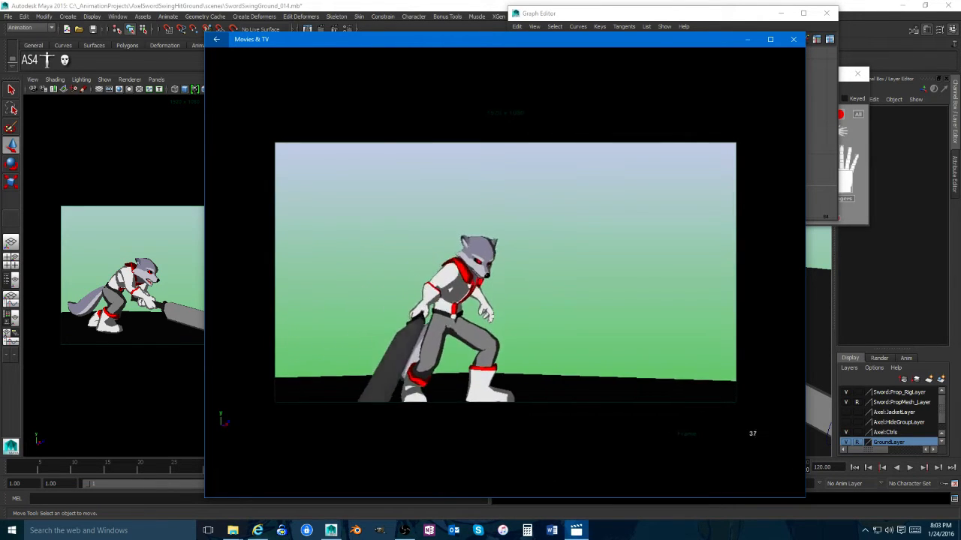
click(492, 477)
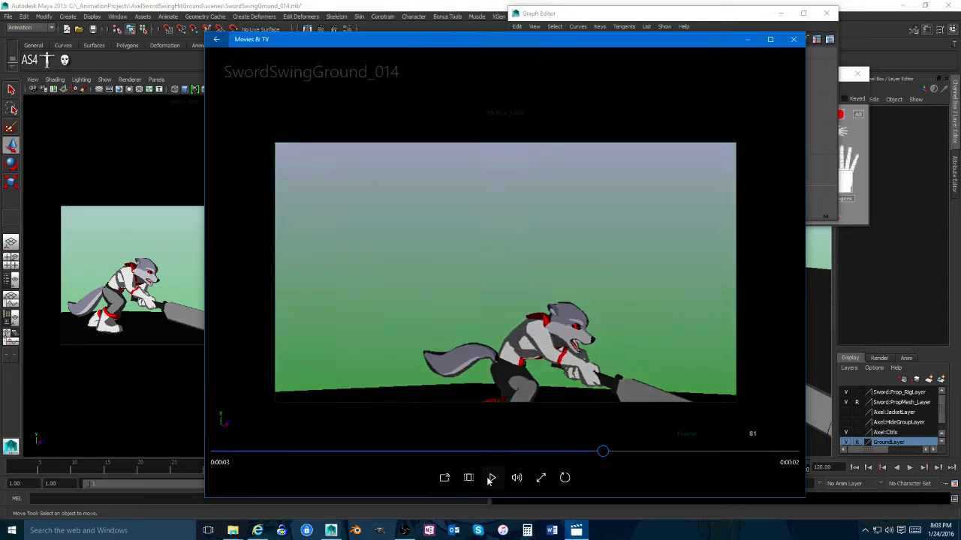
Step: Rewind the playblast to near its start, replay the swing several times, and return to Maya
drag(571, 461, 244, 450)
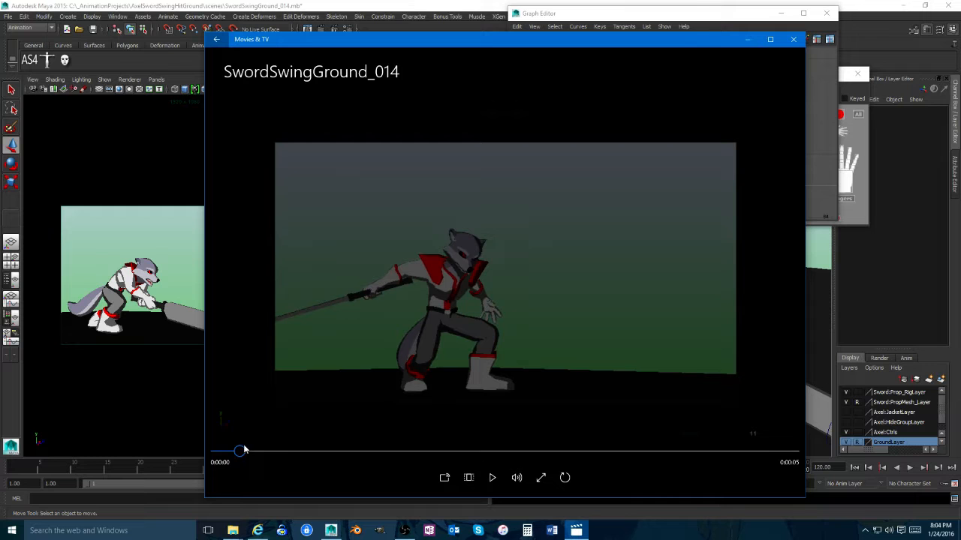
click(490, 478)
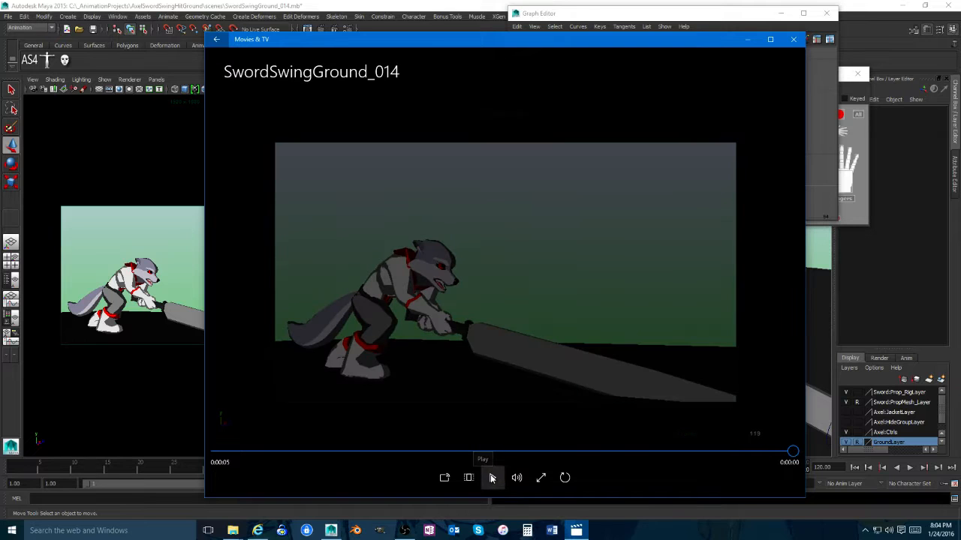
click(493, 475)
click(491, 479)
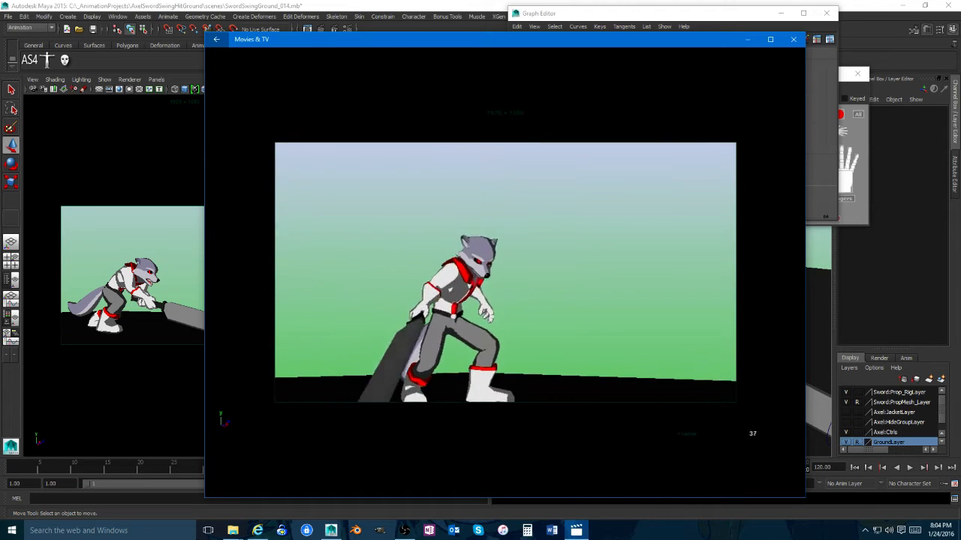
mouse_move(492, 481)
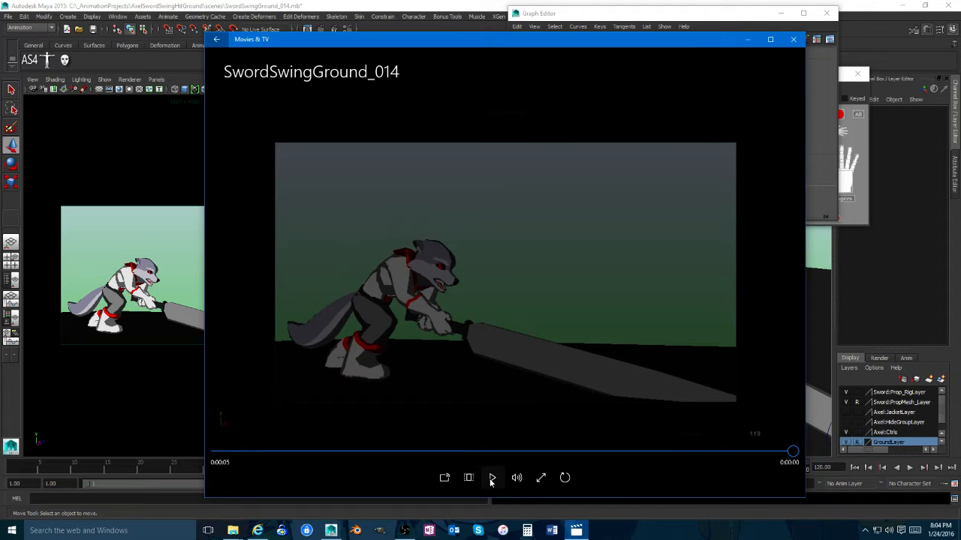
click(492, 478)
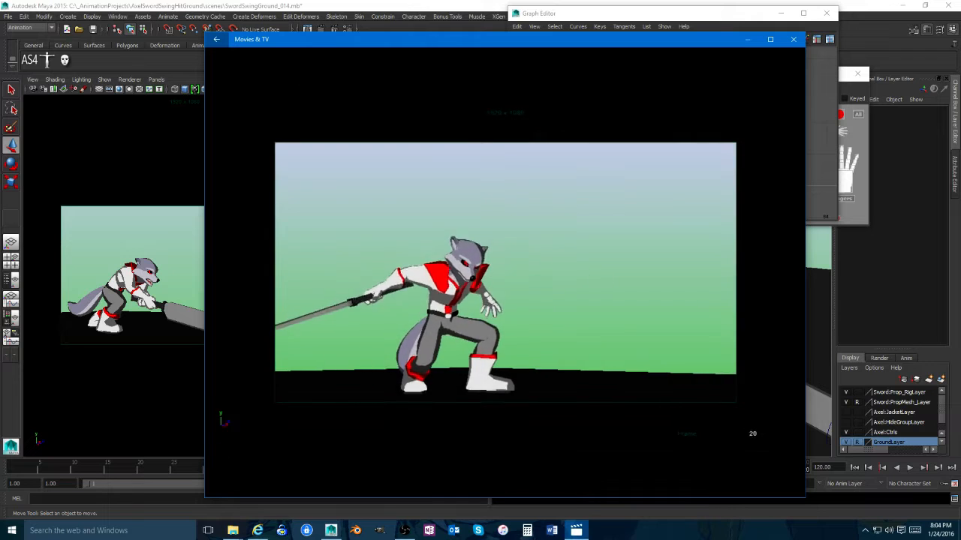
mouse_move(491, 484)
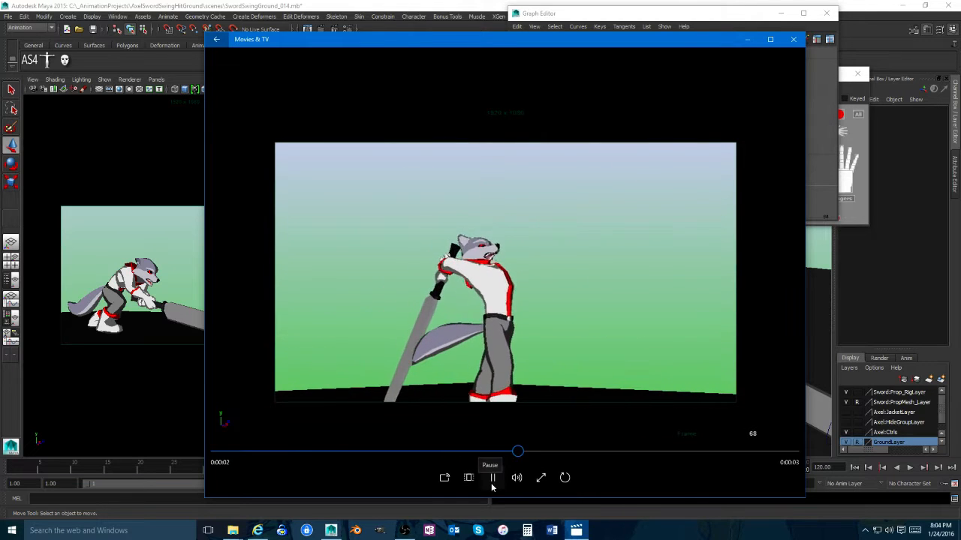
click(417, 27)
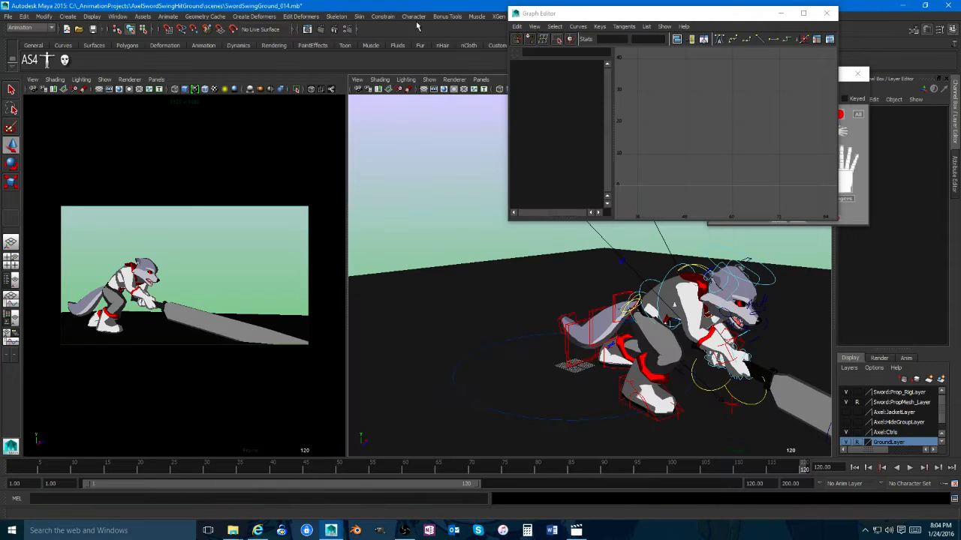
alt+right_drag(731, 352, 460, 338)
alt+drag(461, 339, 645, 272)
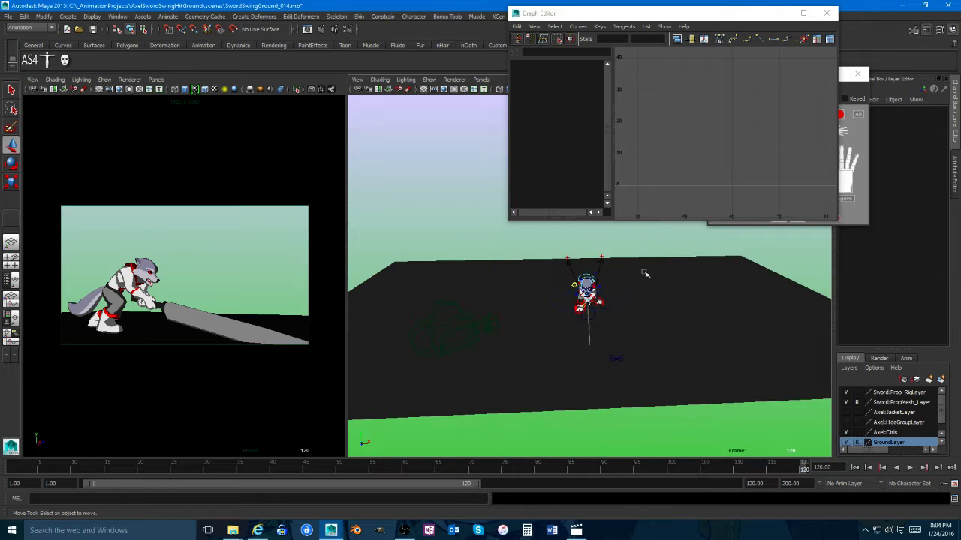
drag(532, 397, 531, 413)
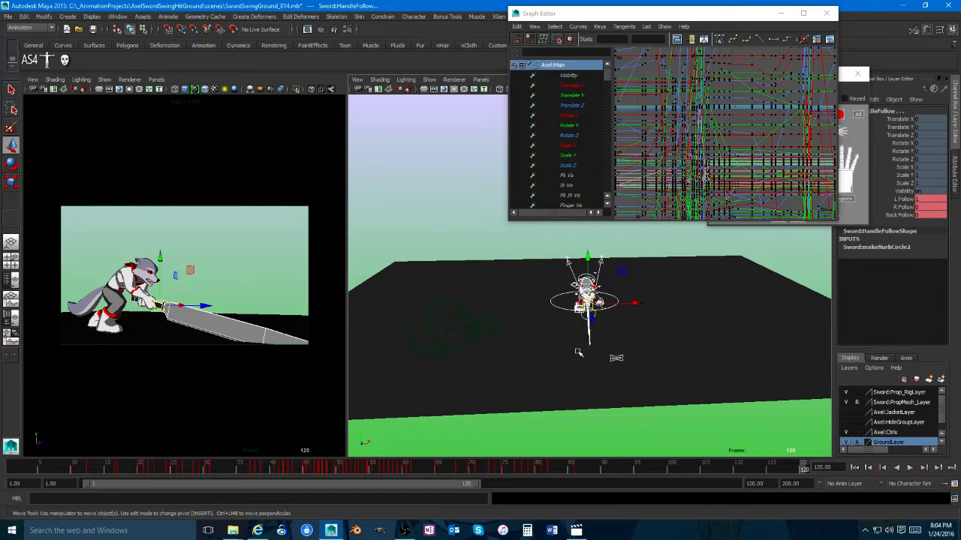
click(671, 302)
alt+drag(671, 298, 630, 347)
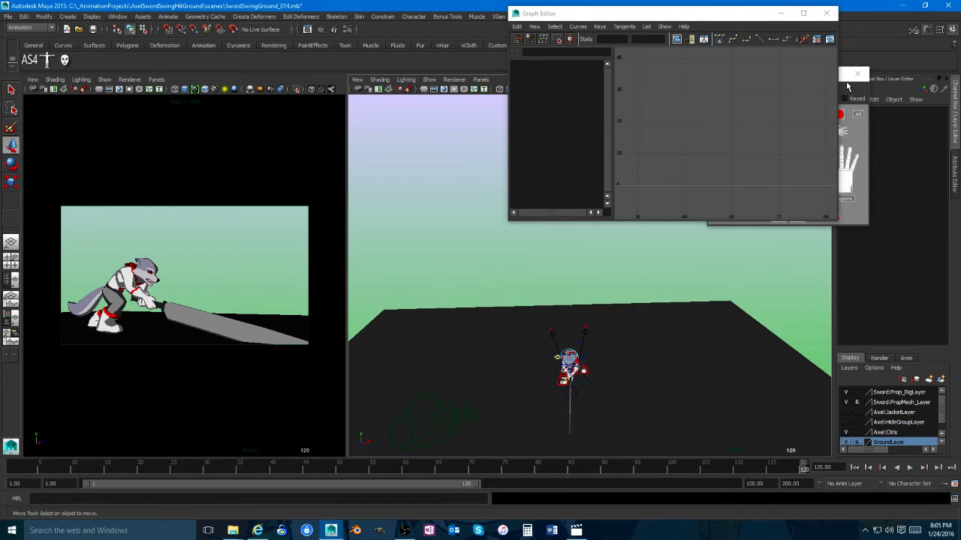
Step: Close the Graph Editor and reopen the biped picker on its own
click(857, 73)
click(827, 12)
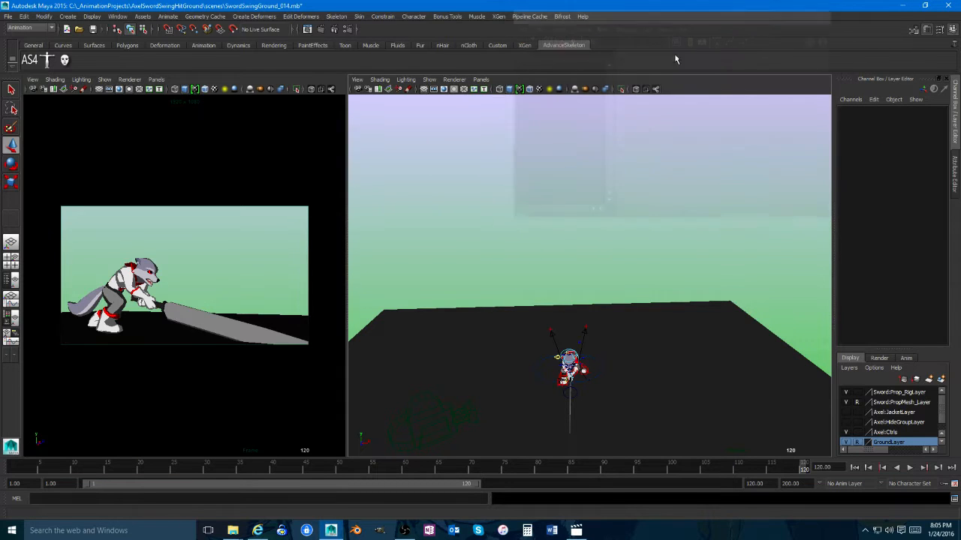
click(47, 60)
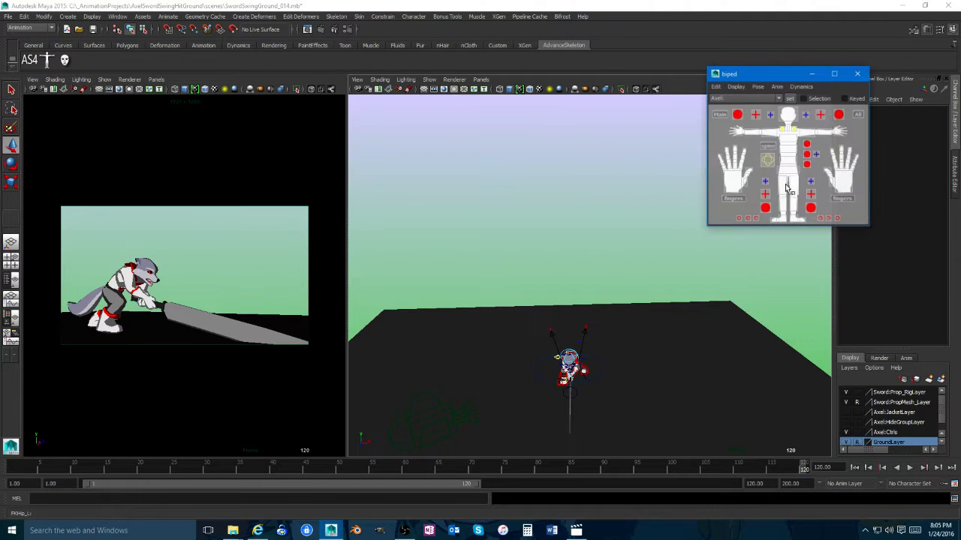
Step: Select all of the character's controls, add the sword's controls to the selection, and play the animation
click(856, 113)
alt+drag(597, 295, 577, 310)
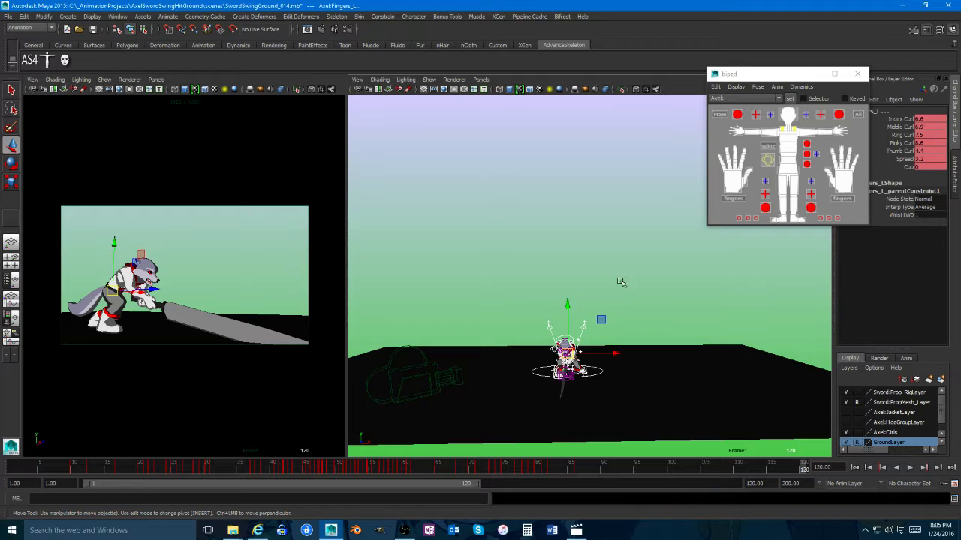
drag(531, 422, 459, 412)
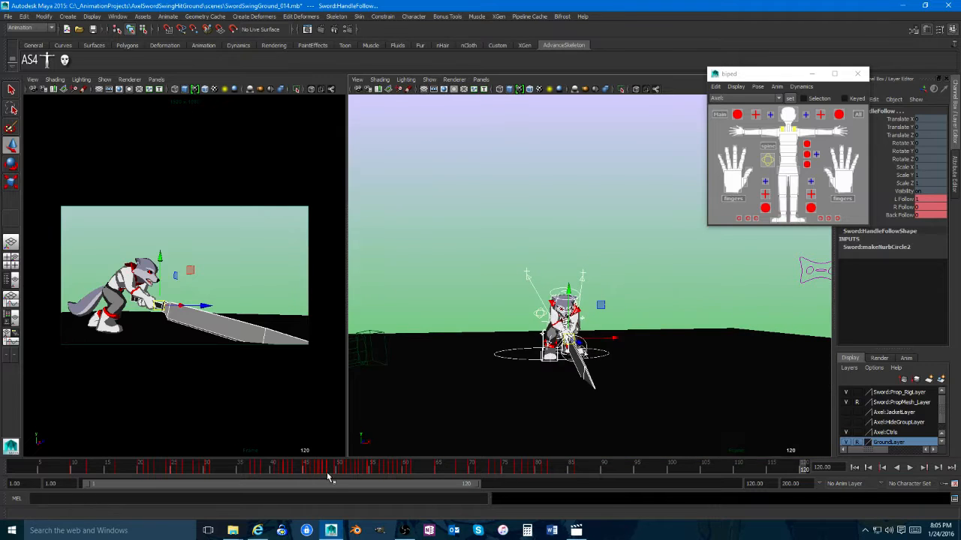
key(alt+v)
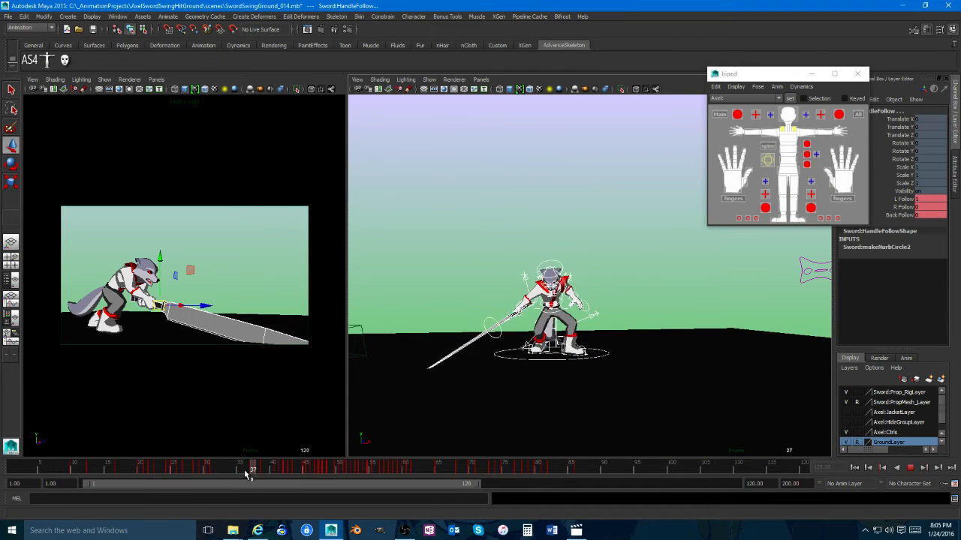
Step: Shift the selected controls' keys in the frame range 8 to 34 five frames later and play back the opening of the swing
shift+drag(231, 467, 74, 473)
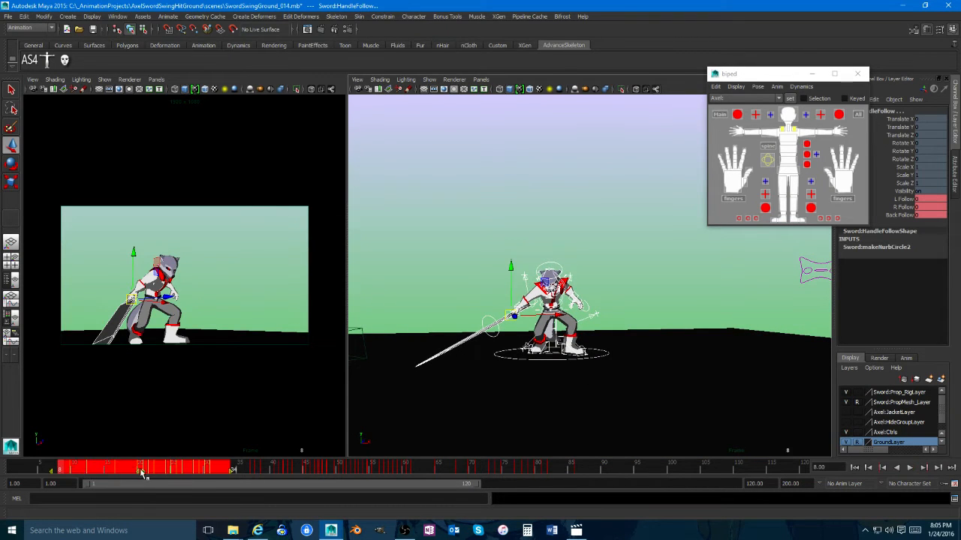
drag(143, 472, 159, 474)
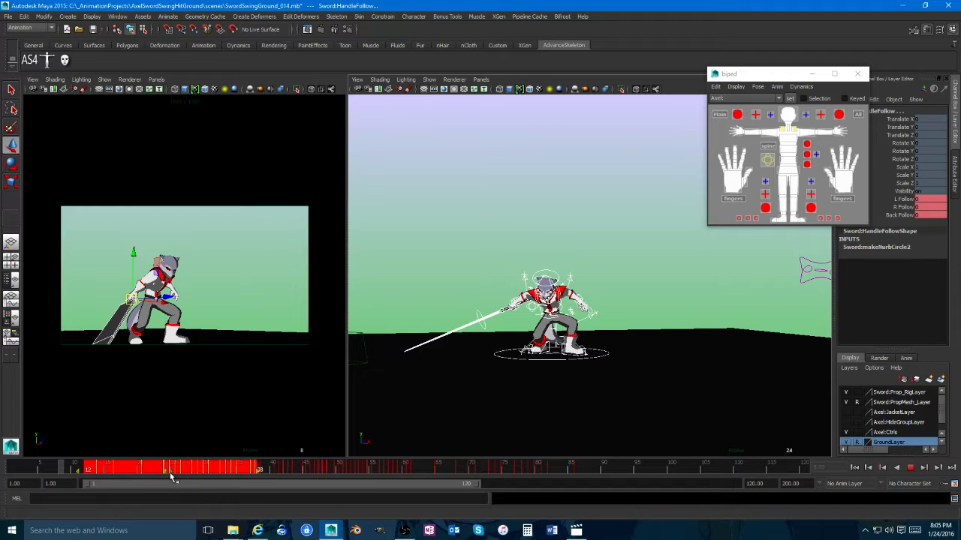
click(171, 473)
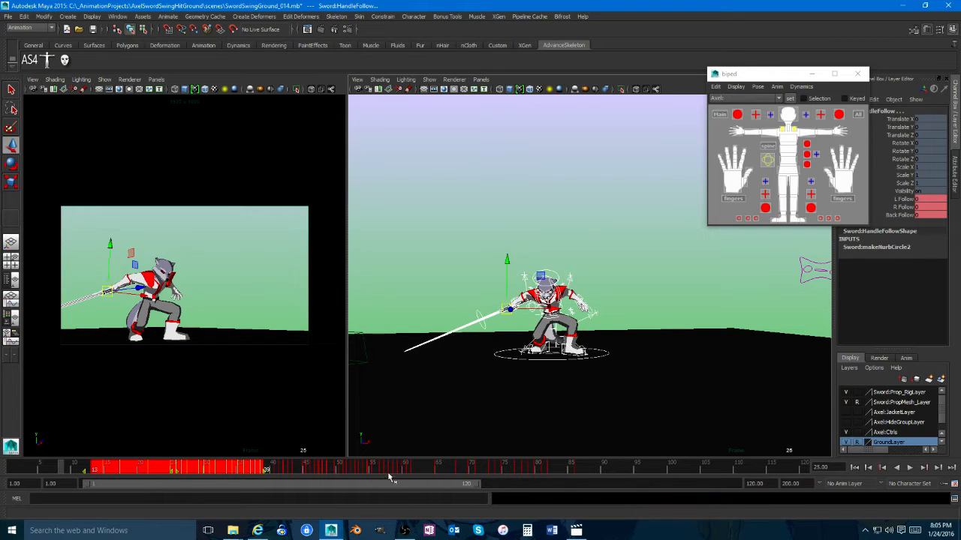
drag(389, 477, 134, 468)
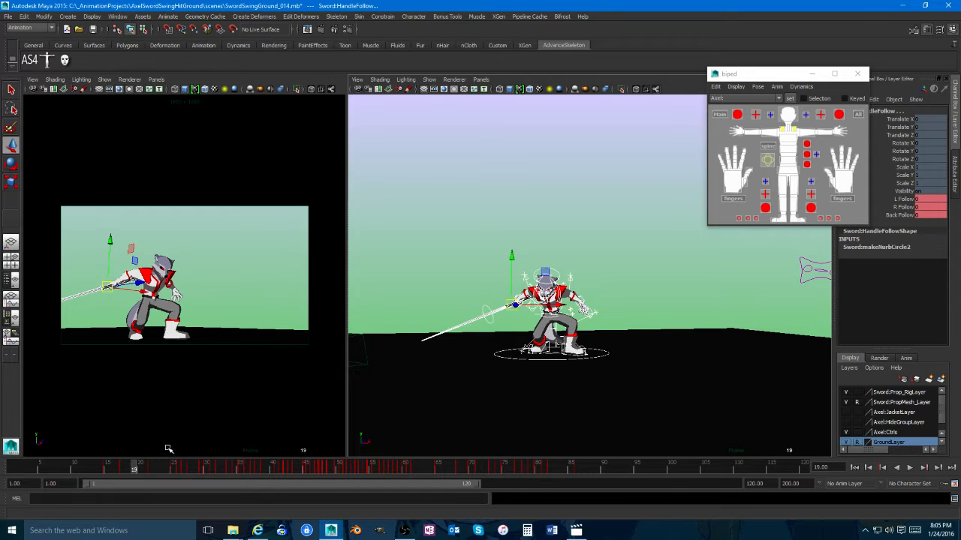
drag(132, 464, 101, 466)
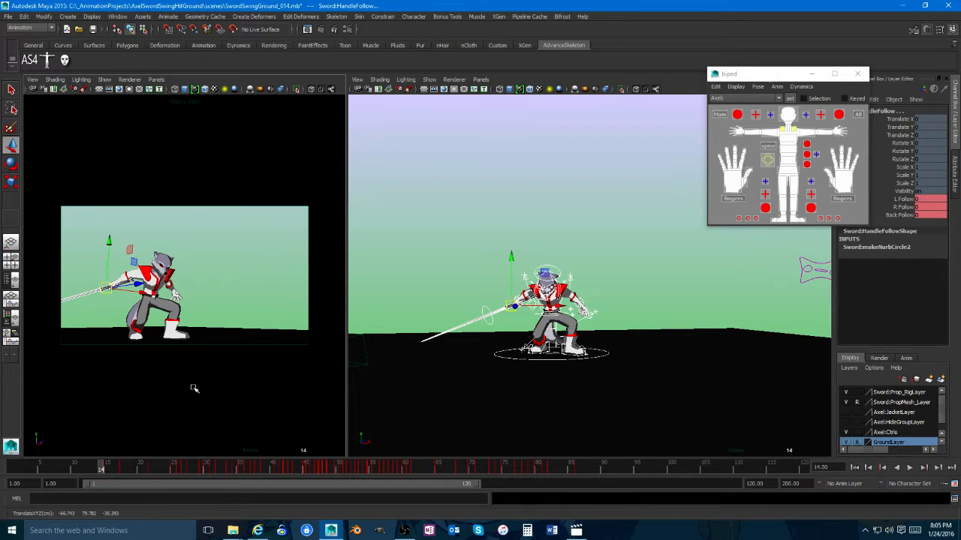
key(alt+v)
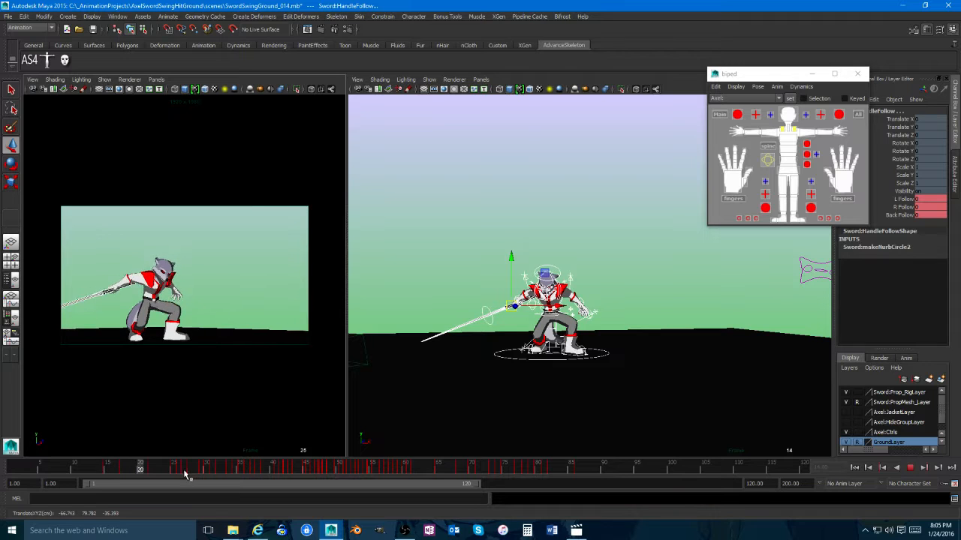
drag(307, 470, 129, 461)
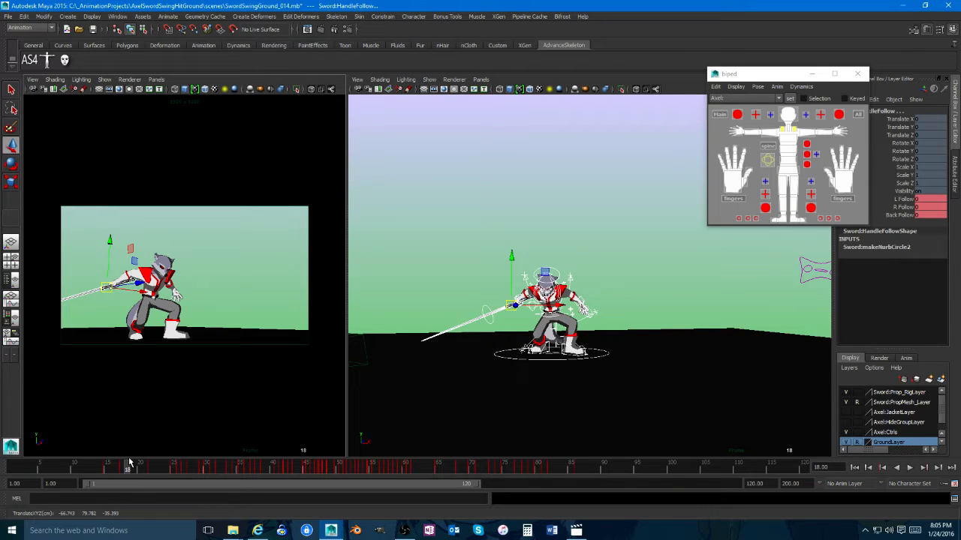
Step: Examine the crouch and wind-up poses from several angles in the perspective view between frames 18 and 54
alt+drag(504, 395, 544, 416)
alt+right_drag(544, 416, 589, 419)
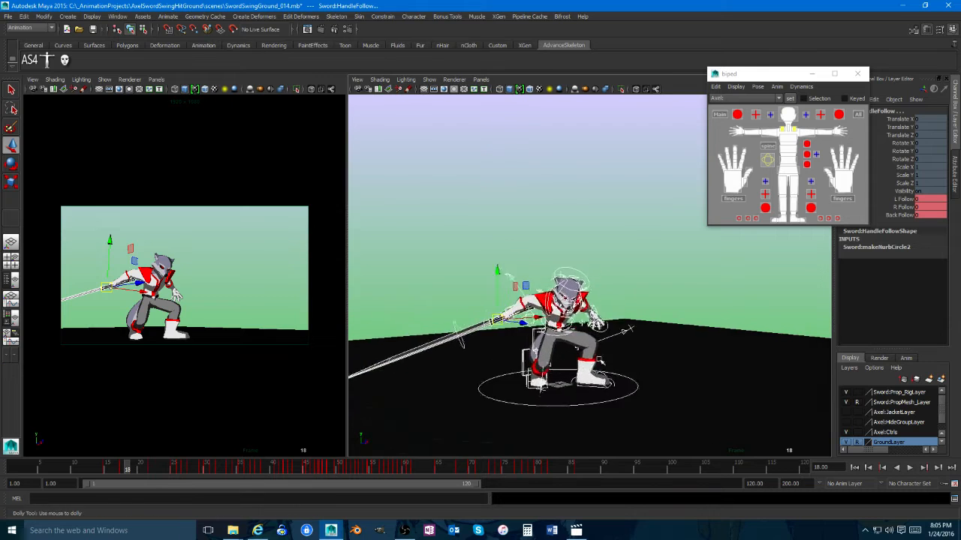
alt+drag(589, 419, 612, 431)
alt+middle_drag(578, 375, 612, 347)
alt+right_drag(611, 347, 653, 349)
alt+drag(653, 349, 643, 356)
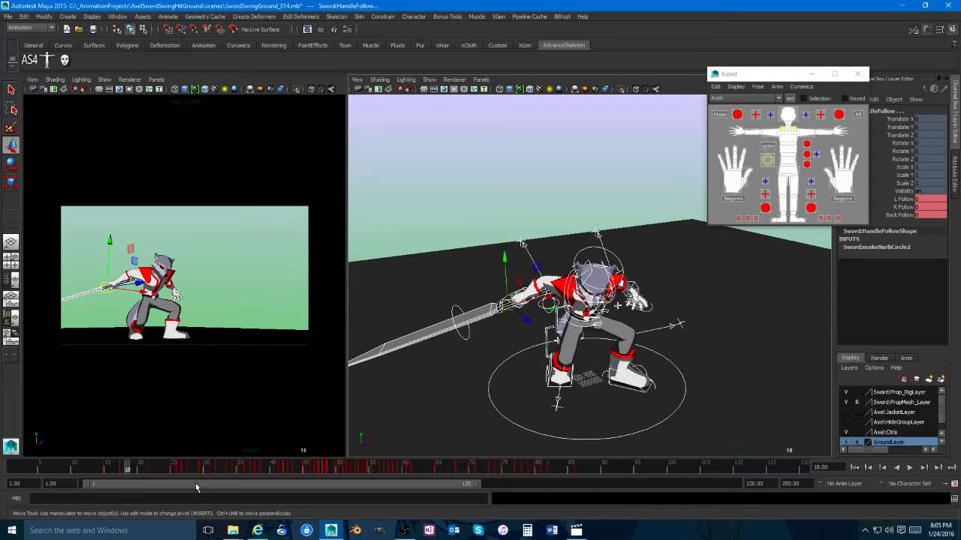
drag(117, 471, 147, 469)
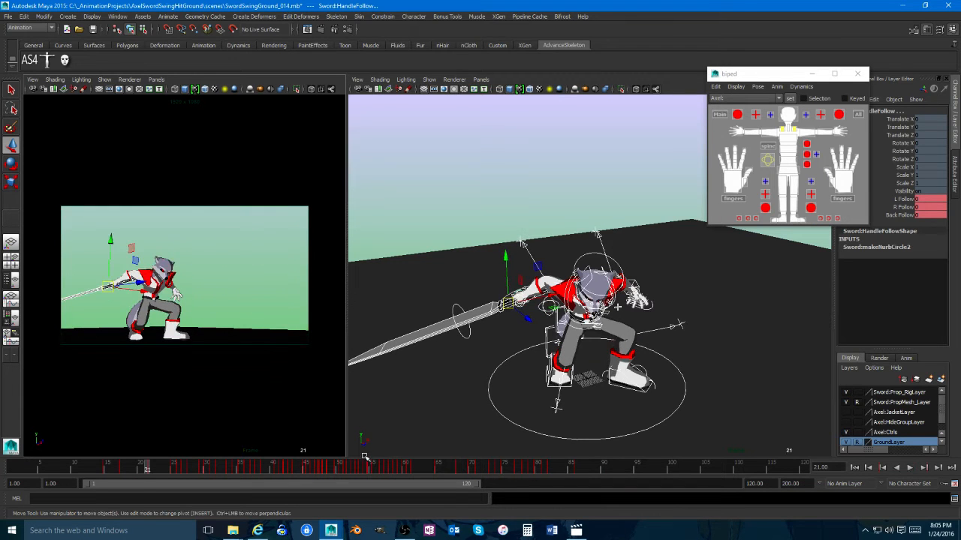
key(alt+v)
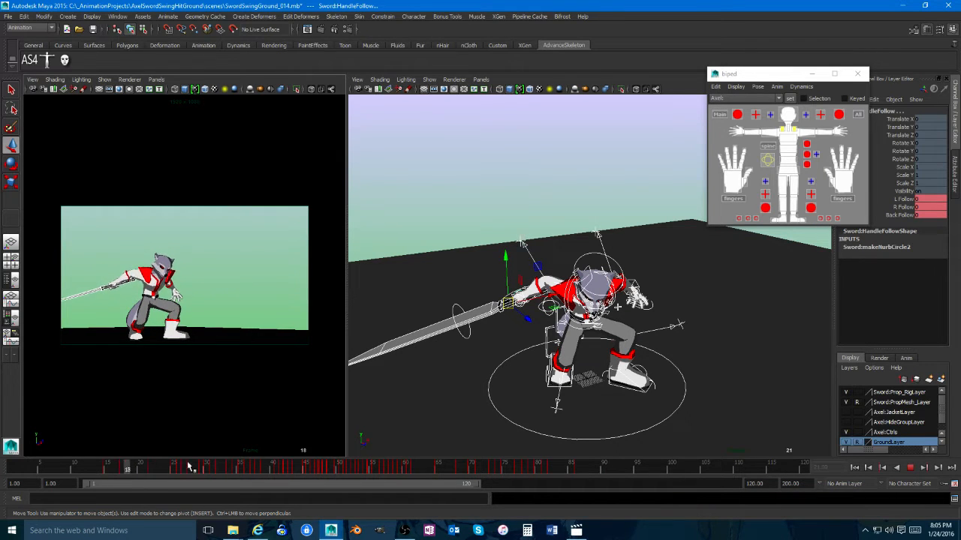
drag(332, 472, 365, 470)
alt+drag(505, 383, 636, 404)
key(alt+v)
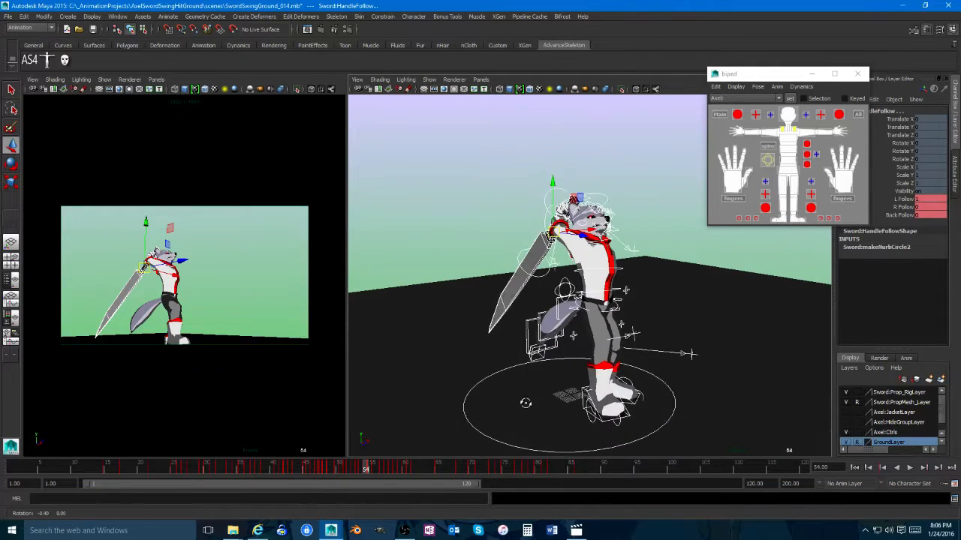
Step: Compress the keys in the frame range 13 to 62 by scaling its start about ten frames later, and play the result through the full-size camera view
drag(169, 470, 411, 469)
middle_click(189, 406)
click(97, 469)
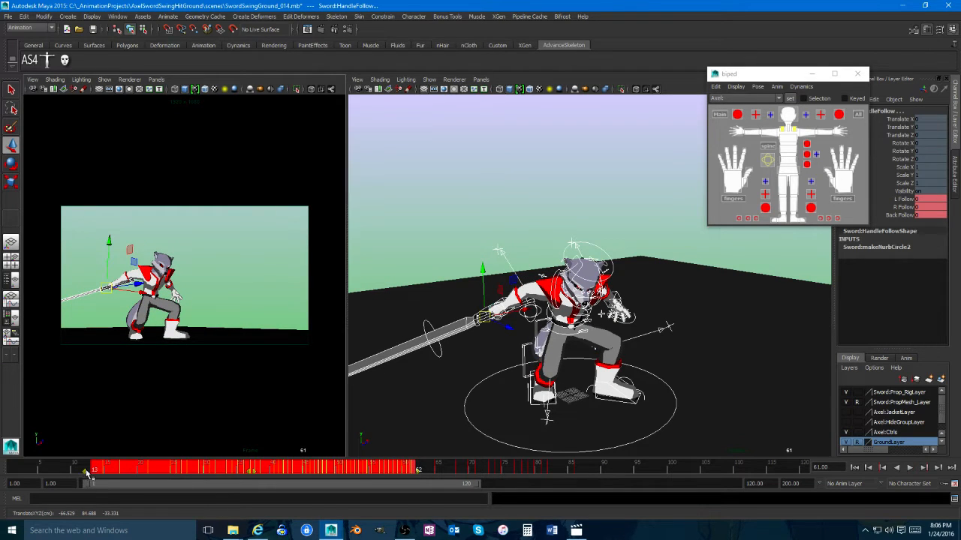
drag(88, 472, 156, 474)
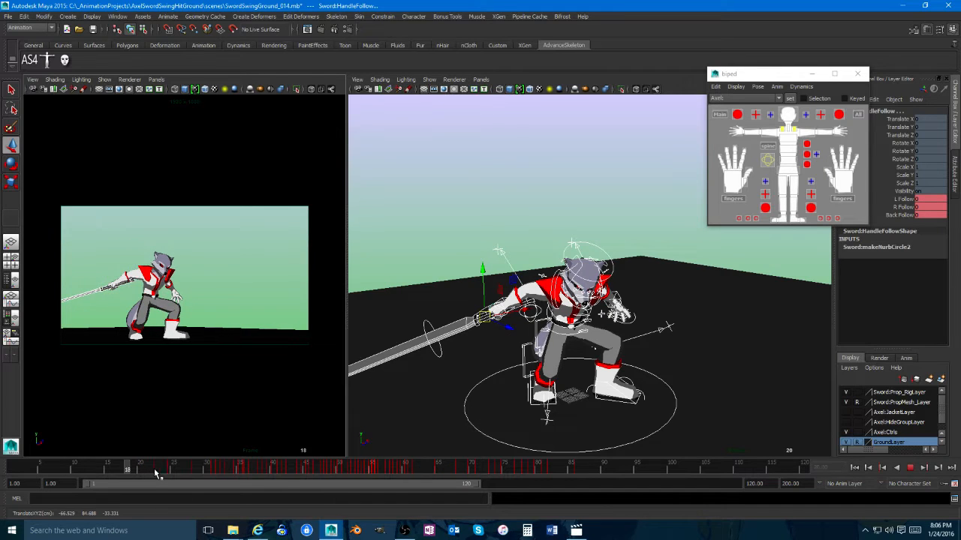
key(space)
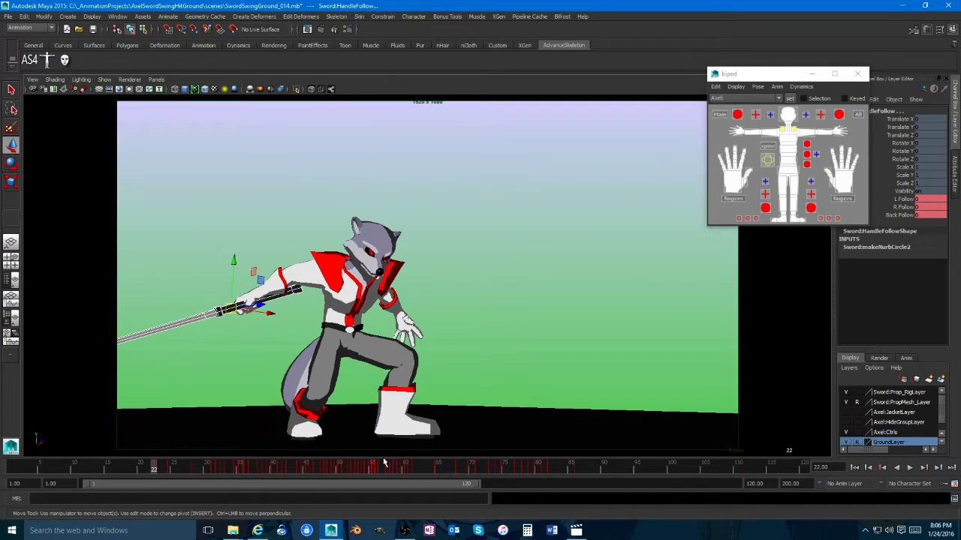
click(909, 467)
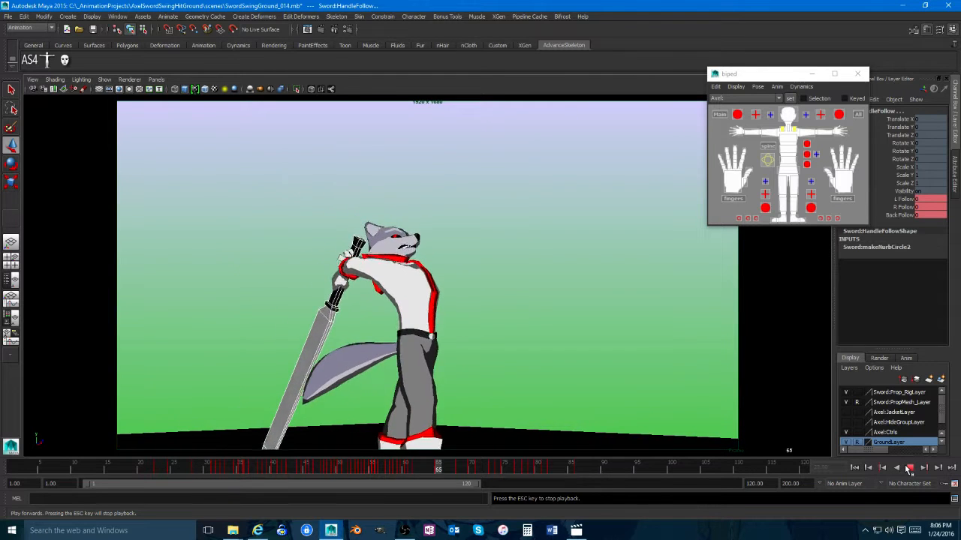
click(907, 467)
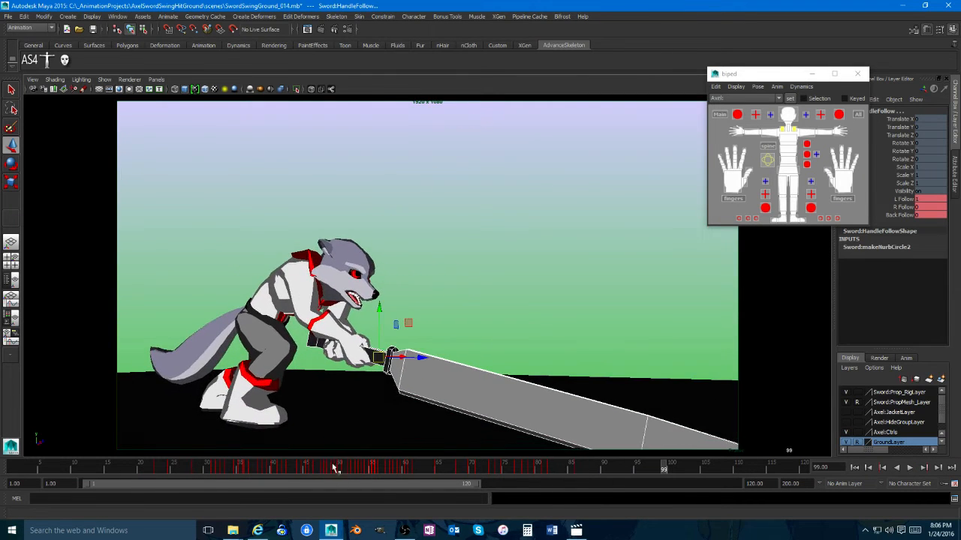
Step: Stretch the keys in the frame range 21 to 39 by scaling its start about two frames earlier, and replay the animation
drag(334, 468, 61, 470)
drag(146, 469, 209, 467)
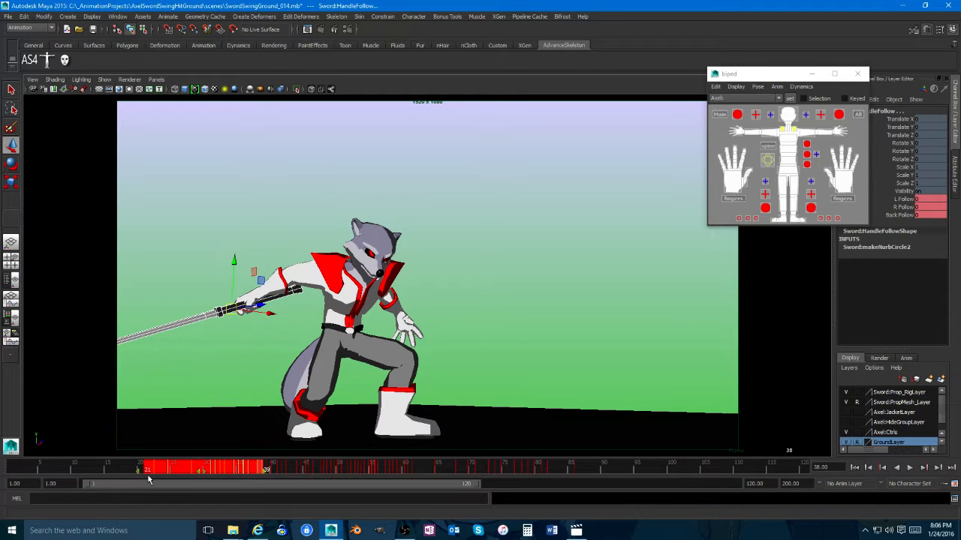
drag(138, 473, 125, 474)
key(alt+v)
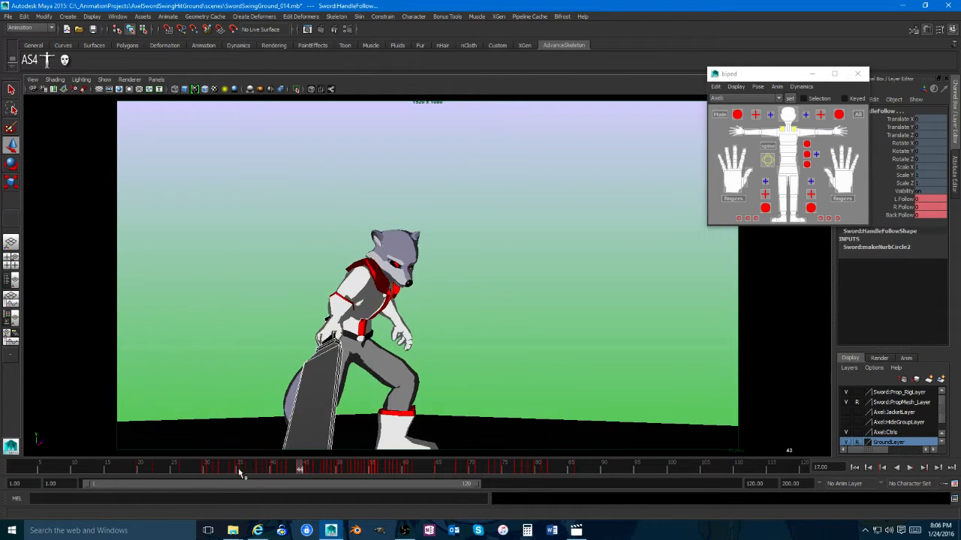
click(910, 468)
click(909, 467)
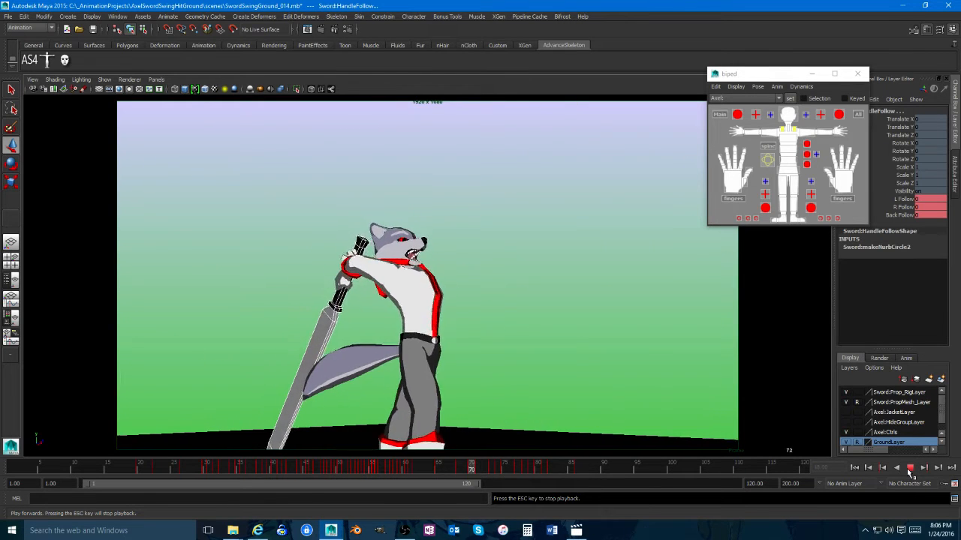
click(908, 470)
Step: Select the character's jaw control (FKJaw_M) and delete its key at frame 68
mouse_move(422, 471)
mouse_down()
mouse_move(483, 469)
mouse_move(437, 469)
mouse_up()
key(space)
scroll(511, 259, up, 10)
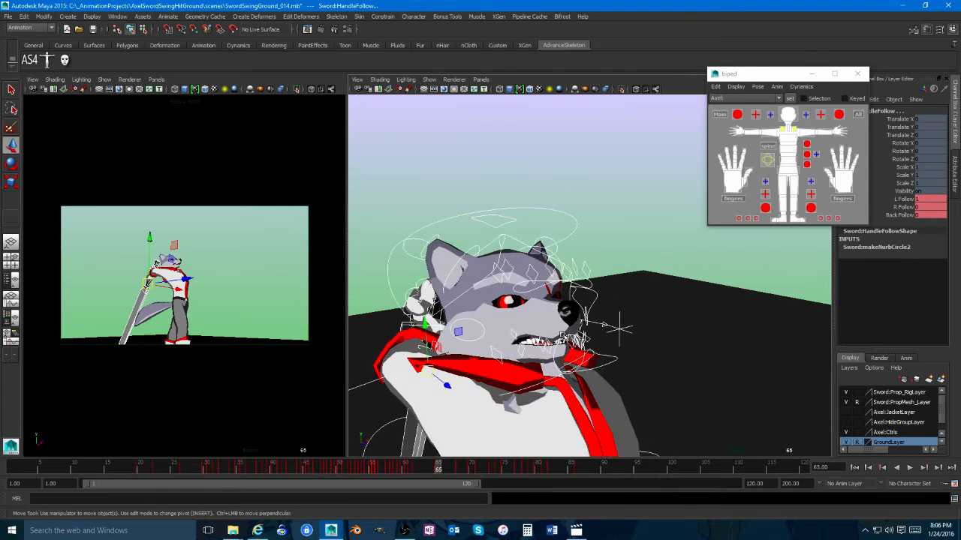
click(564, 374)
mouse_move(442, 466)
mouse_down()
mouse_move(491, 466)
mouse_move(439, 471)
mouse_up()
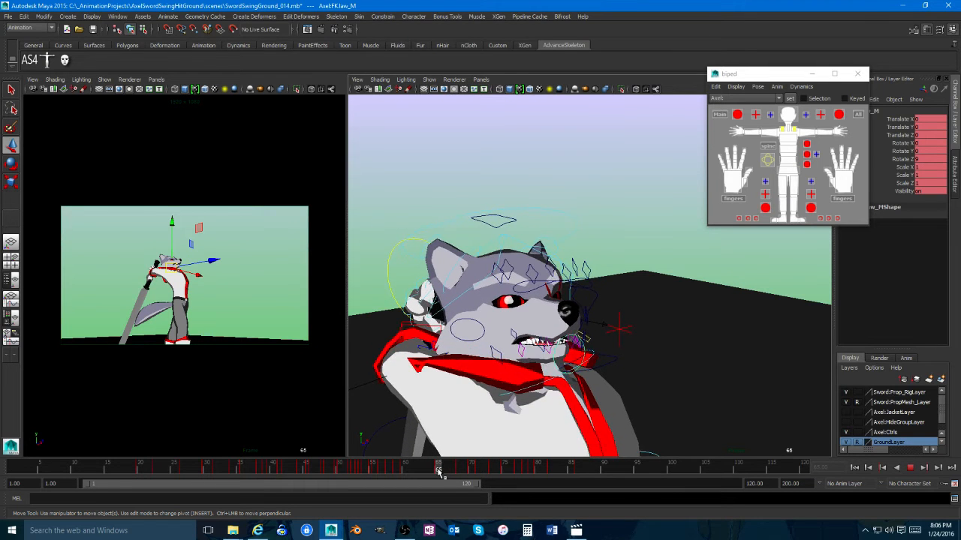
click(459, 468)
right_click(460, 470)
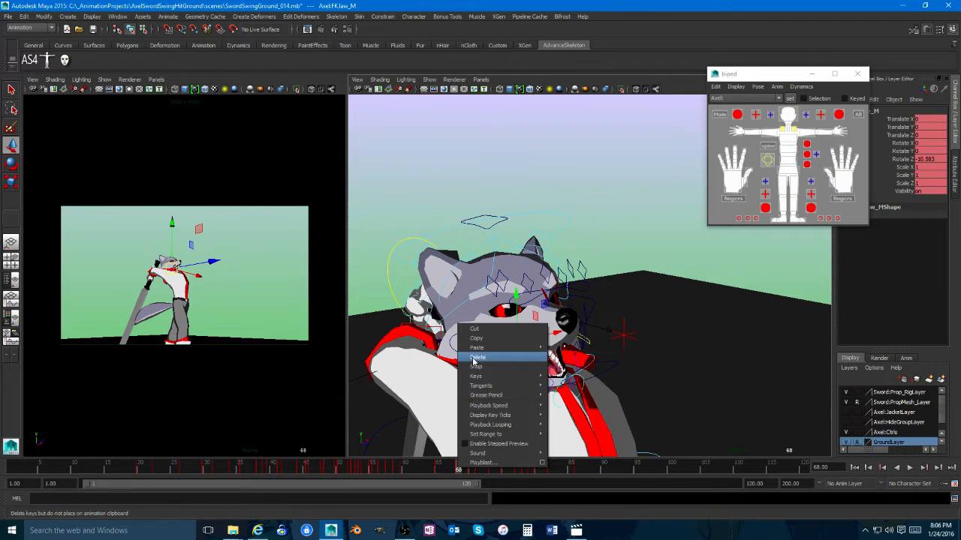
click(474, 358)
Step: Delete the jaw control's keys in the frame range 68 to 72
drag(459, 470, 424, 471)
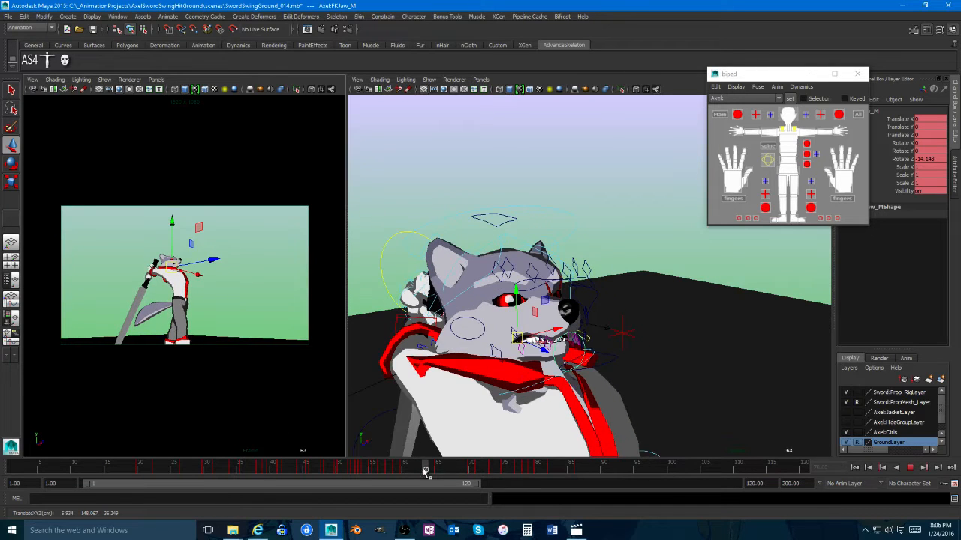
right_click(460, 471)
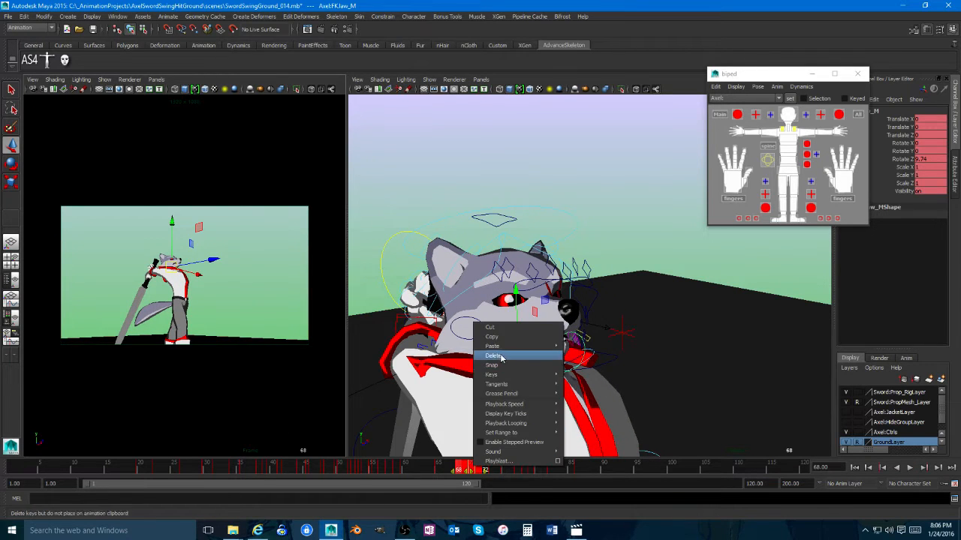
click(474, 358)
Step: Play and scrub the animation in the full-size camera view to check the jaw's timing through the swing
drag(418, 470, 268, 465)
key(space)
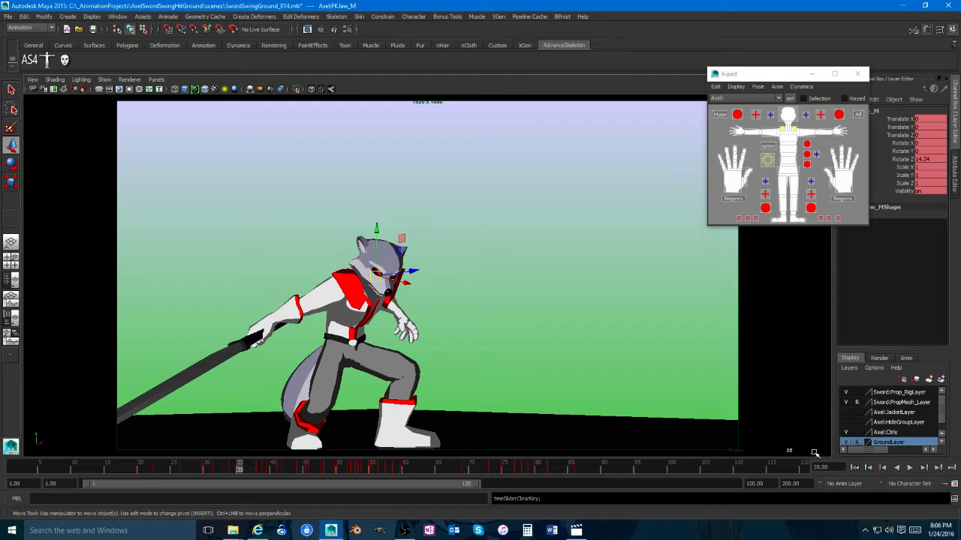
click(910, 469)
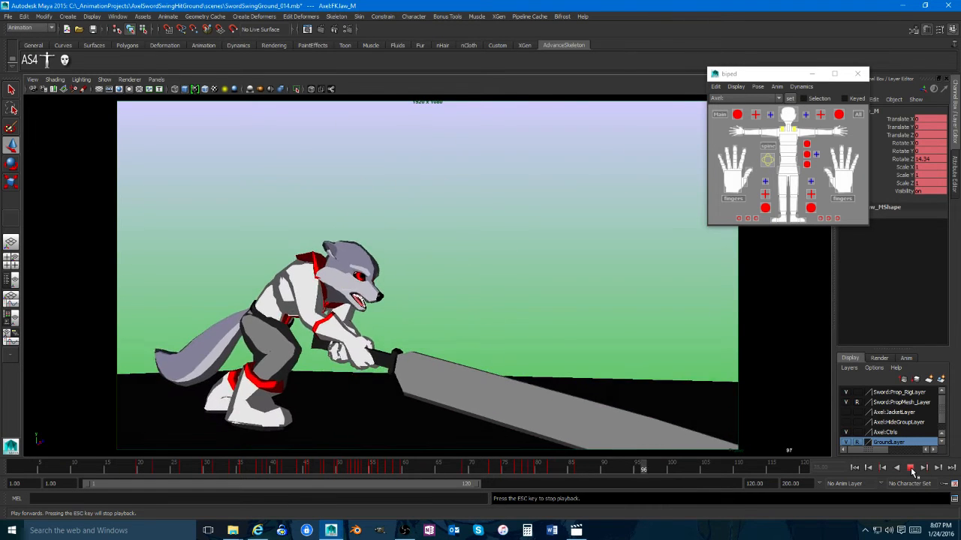
key(Escape)
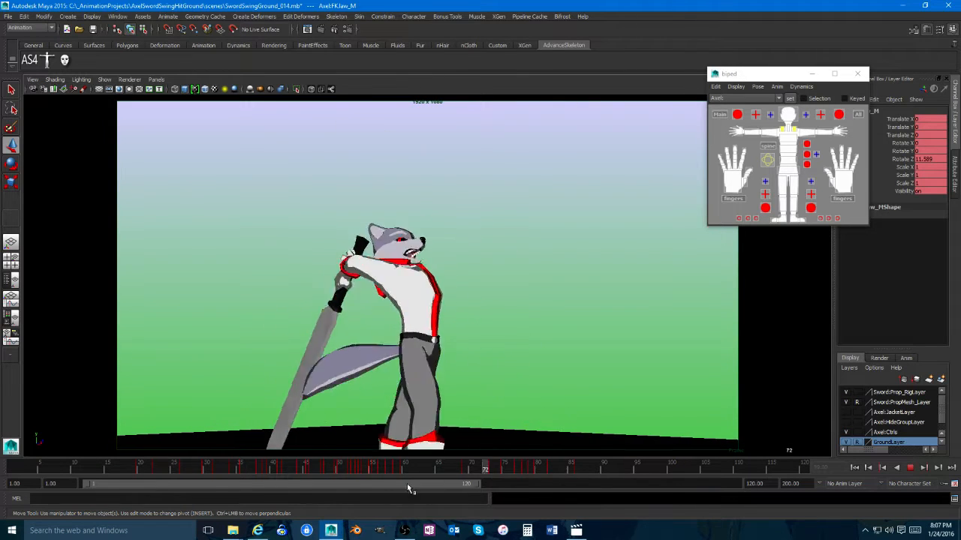
key(alt+v)
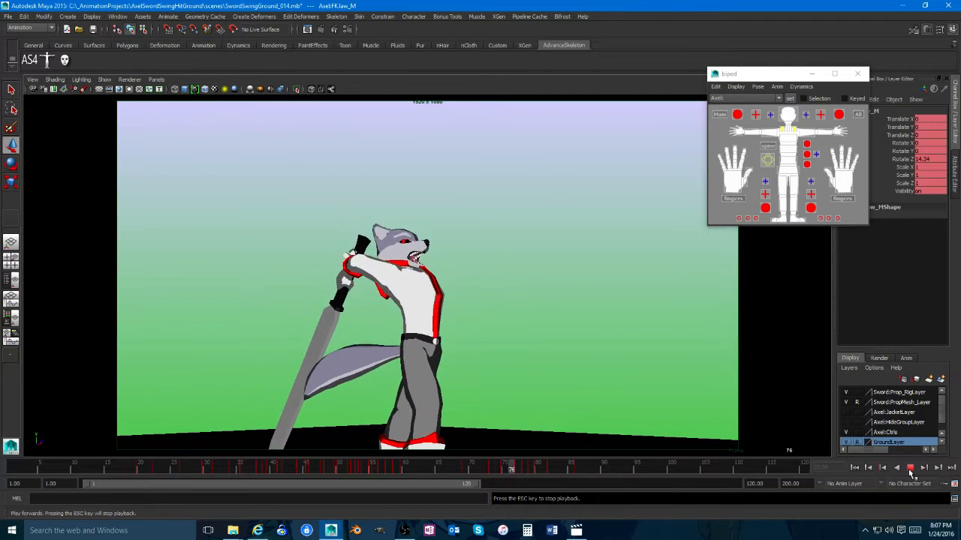
click(910, 472)
click(480, 468)
key(alt+v)
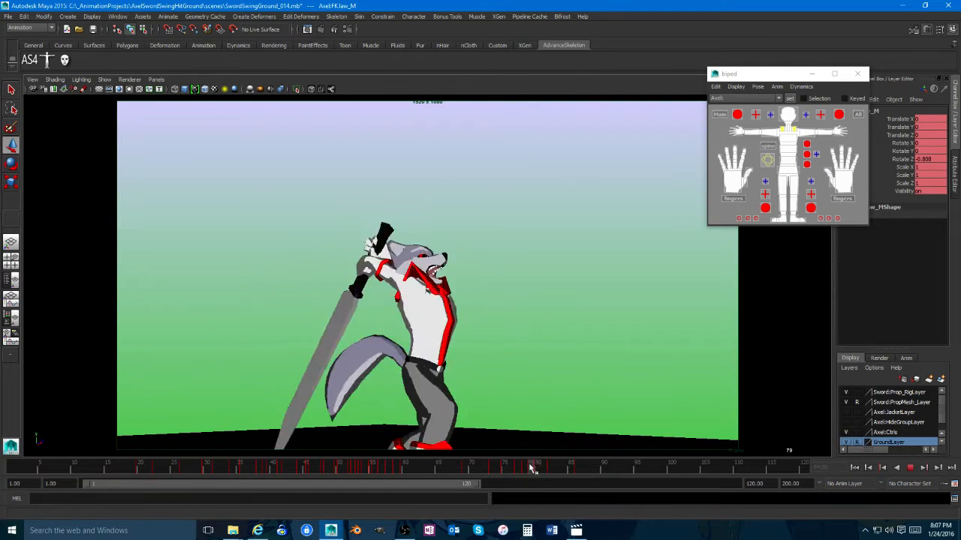
Step: Select the character's root control (RootX_M) and check the body pose between about frames 64 and 73 in the camera view
key(space)
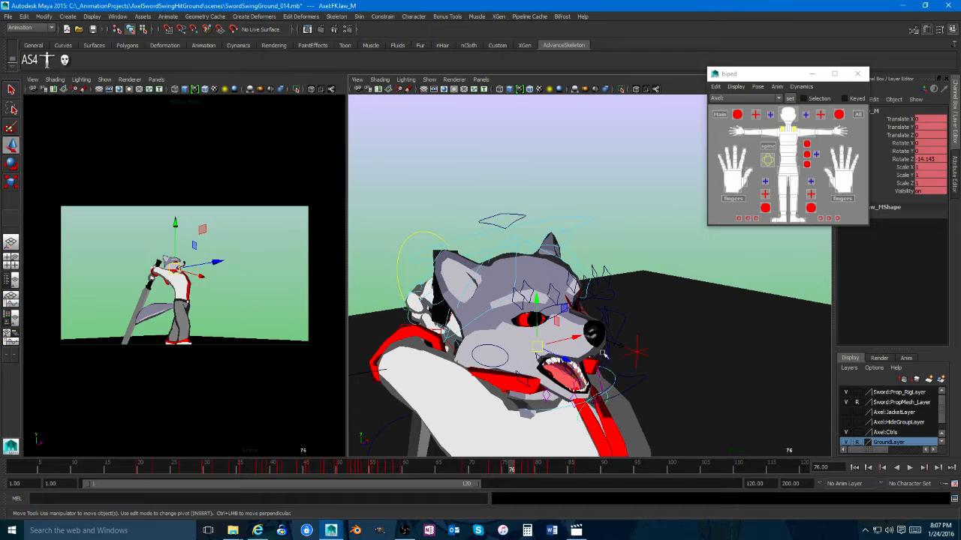
alt+right_drag(602, 354, 550, 375)
alt+middle_drag(550, 375, 562, 323)
alt+drag(561, 323, 641, 358)
click(621, 373)
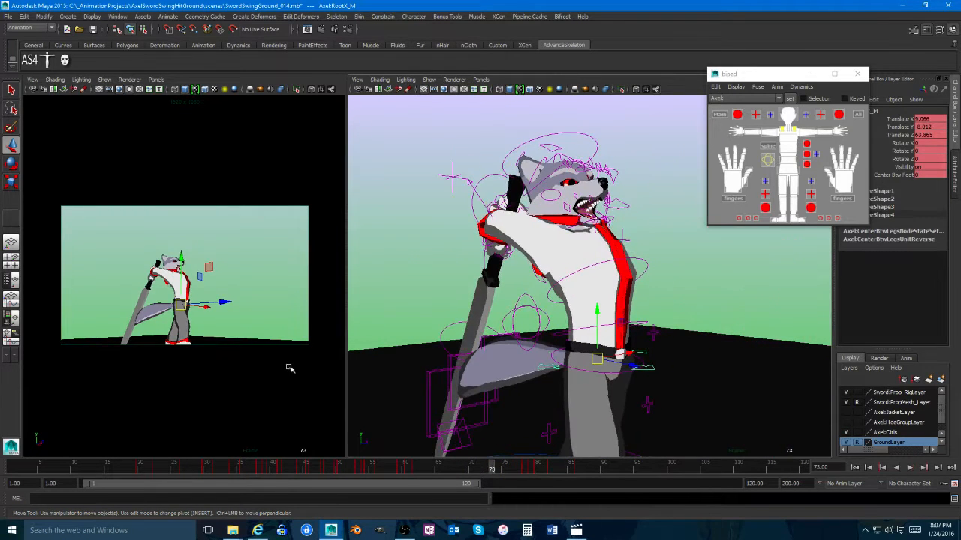
key(space)
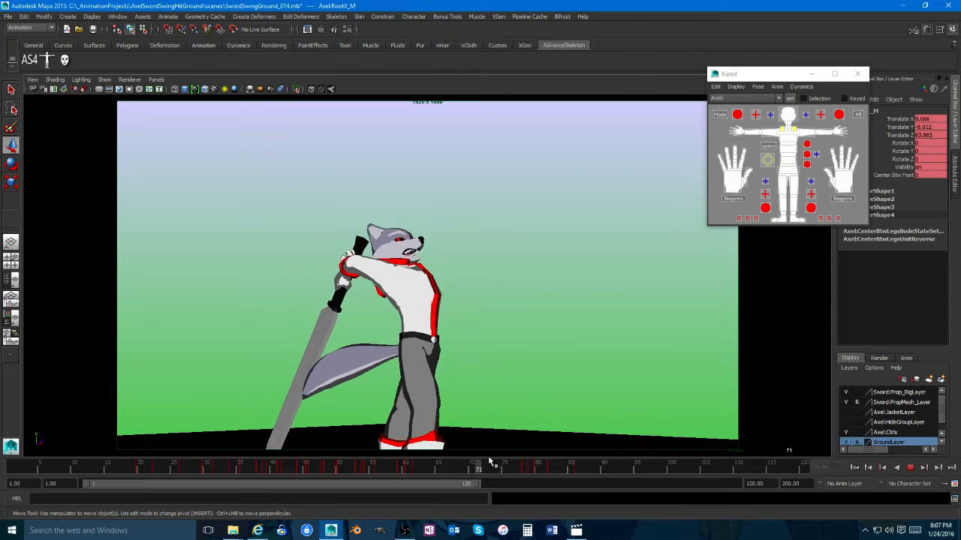
drag(439, 463, 443, 460)
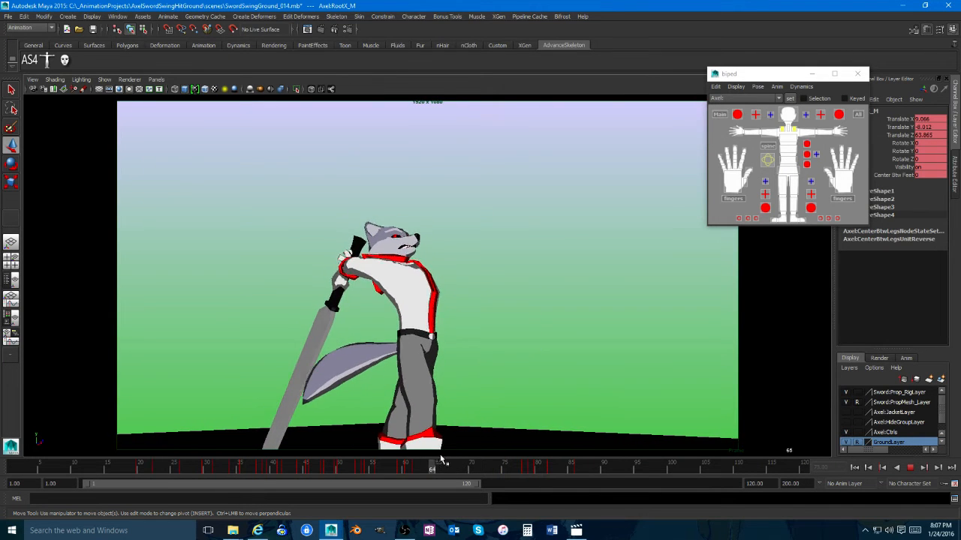
key(space)
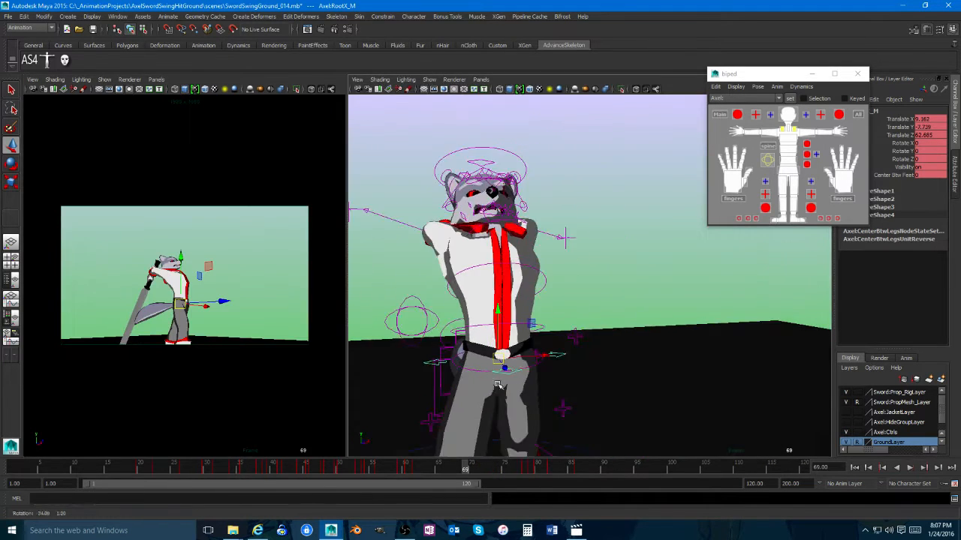
Step: Play and scrub the sword swing between about frames 41 and 84 to check the body motion in the full-size camera view
key(alt+v)
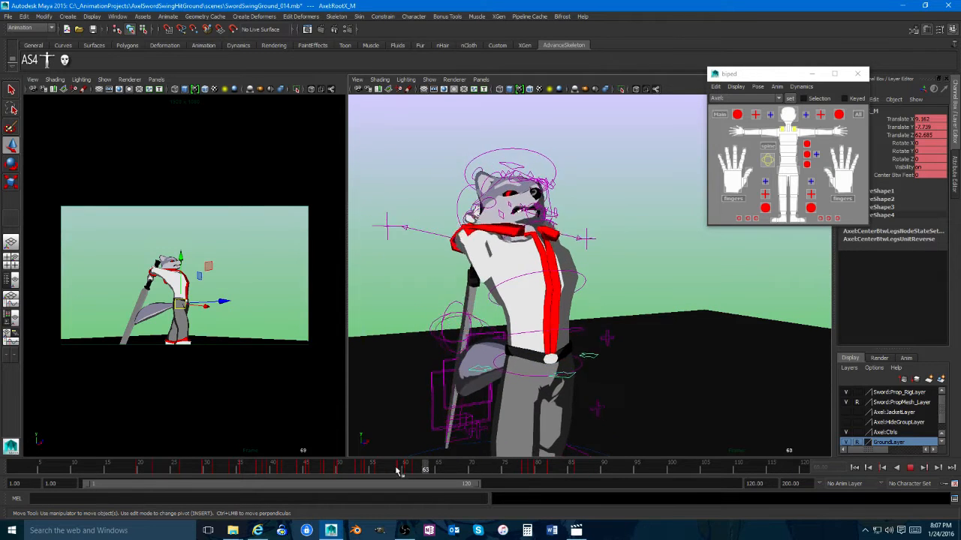
drag(422, 464, 415, 465)
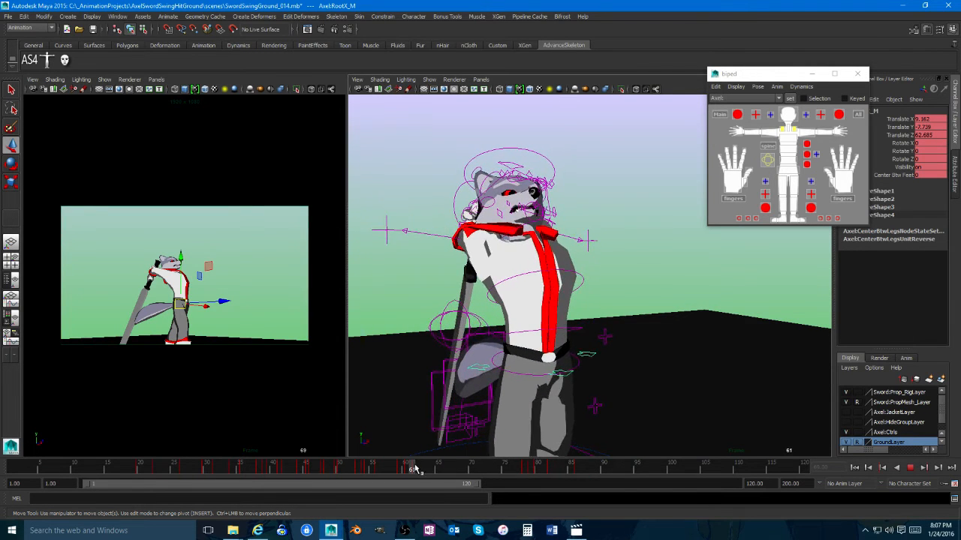
key(space)
key(alt+v)
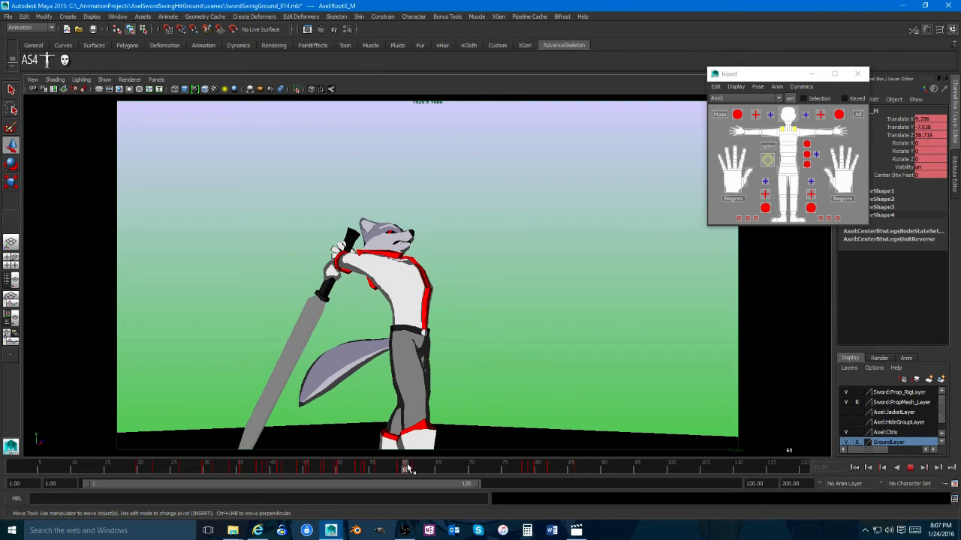
key(alt+v)
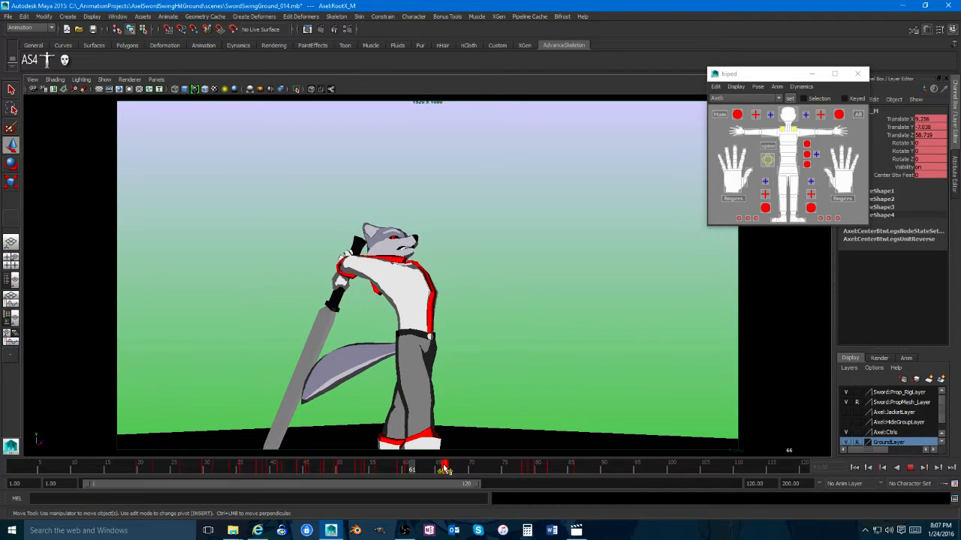
click(403, 469)
key(alt+v)
key(alt+v)
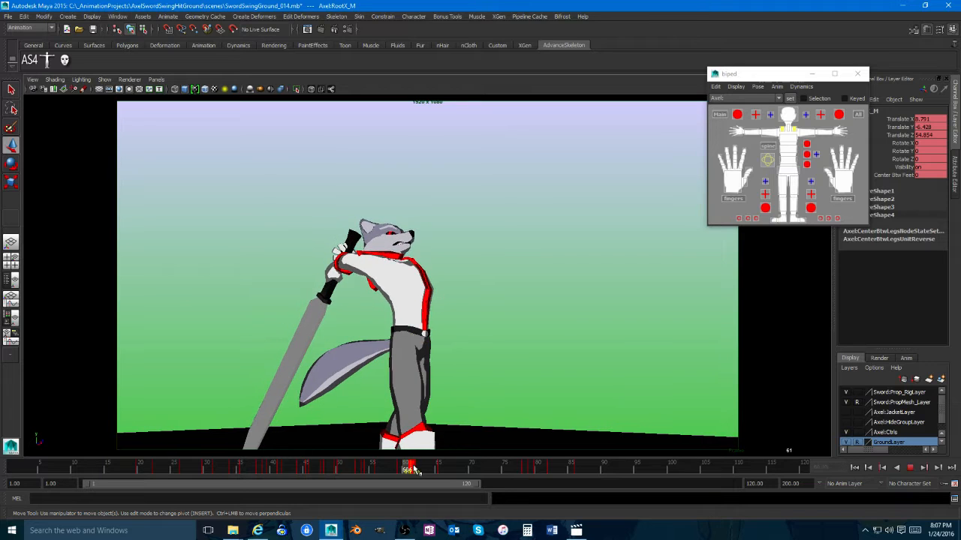
drag(354, 469, 484, 470)
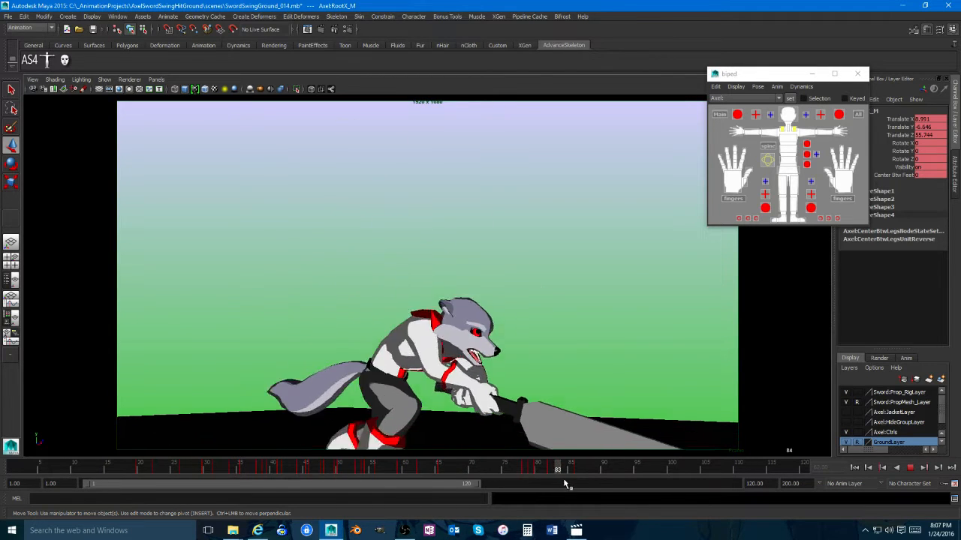
key(Escape)
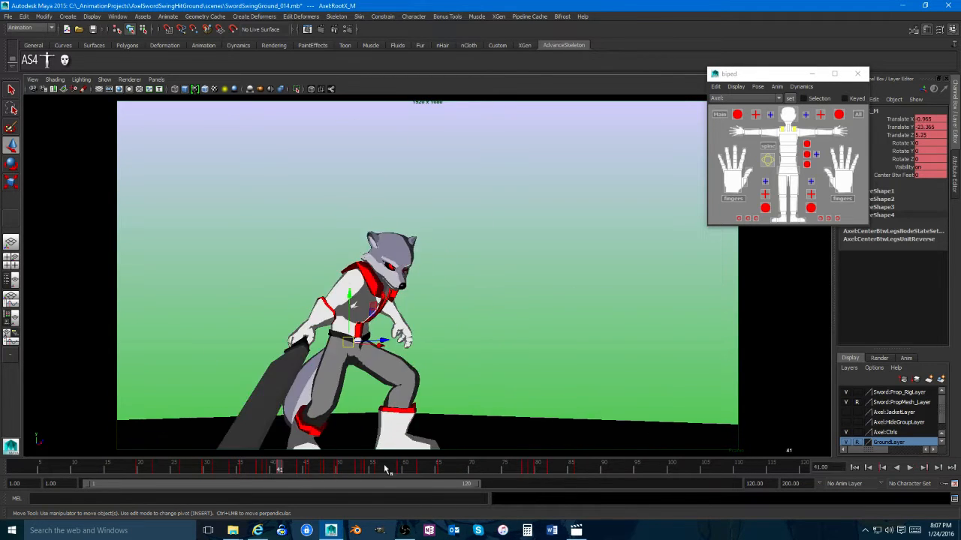
click(910, 469)
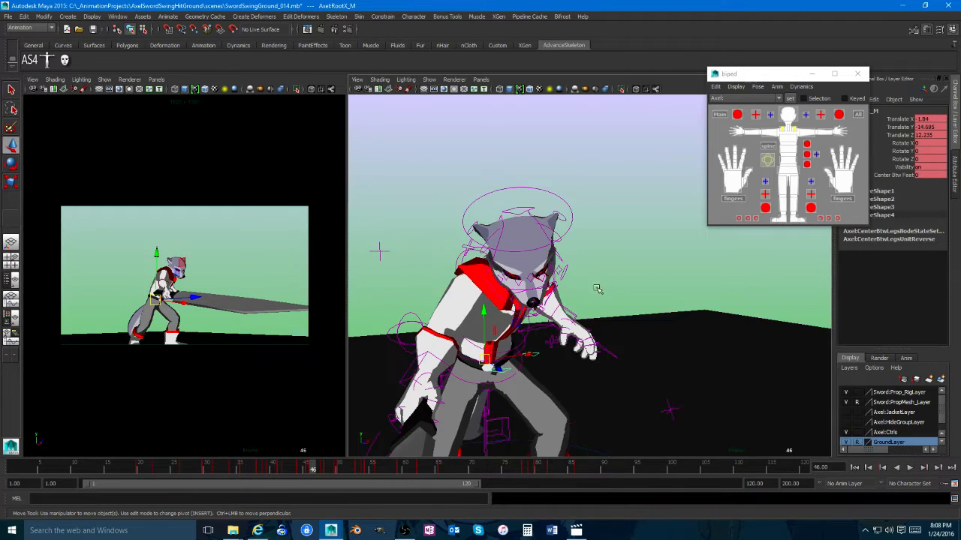
Step: Select all character and sword controls and set the tangents of their keys from frame 18 to 97 to Auto
key(f)
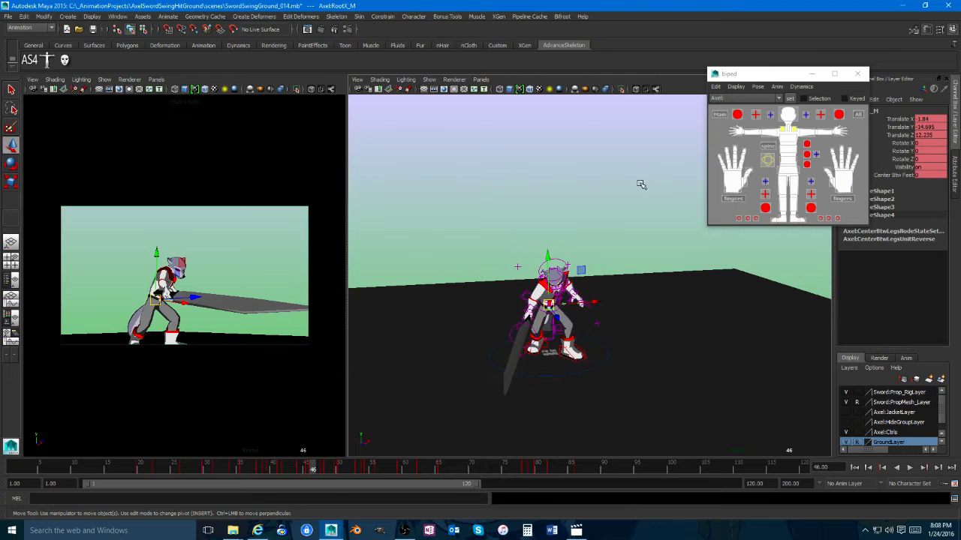
click(860, 116)
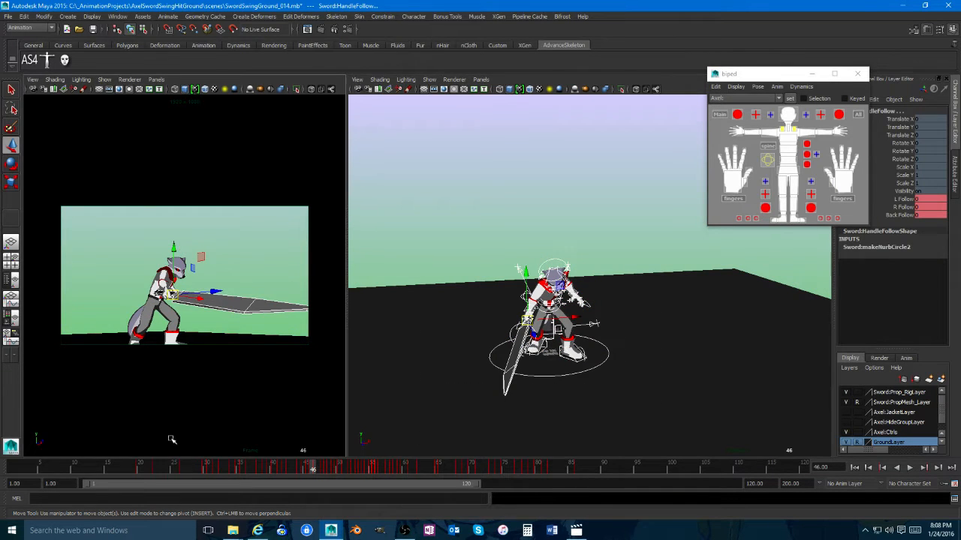
shift+drag(129, 470, 650, 470)
right_click(605, 470)
mouse_move(643, 385)
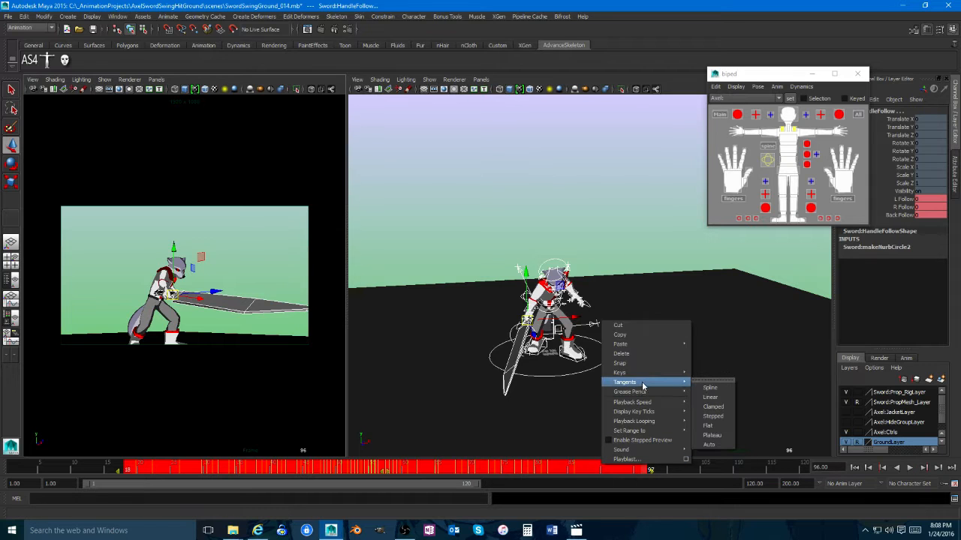
click(712, 445)
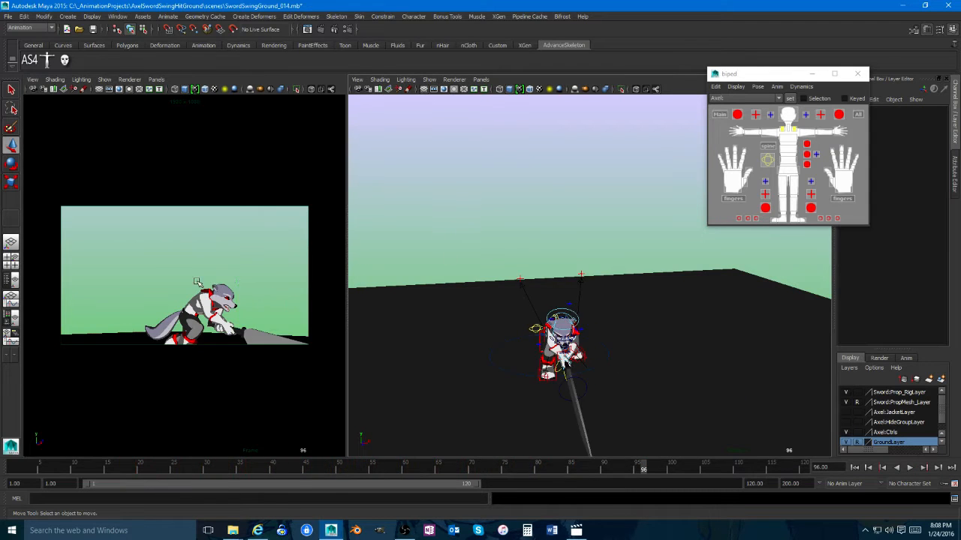
Step: Play the whole animation from the start in the full-size camera view and scrub through the swing to review its timing
key(space)
click(855, 467)
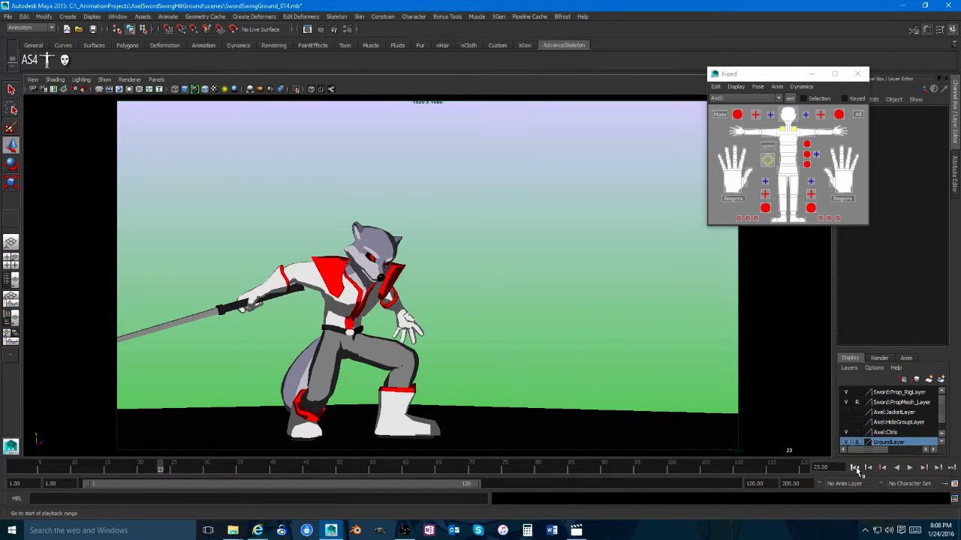
click(908, 467)
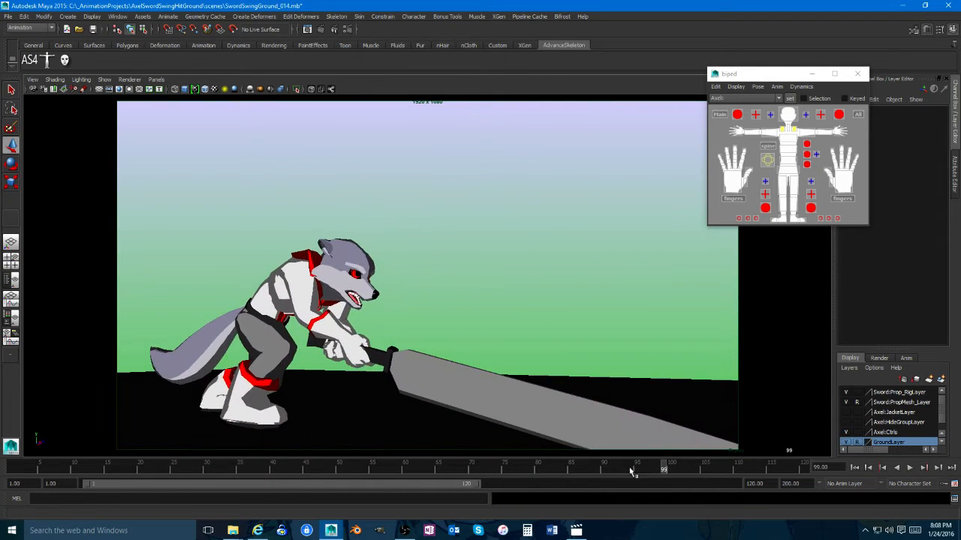
drag(324, 464, 140, 467)
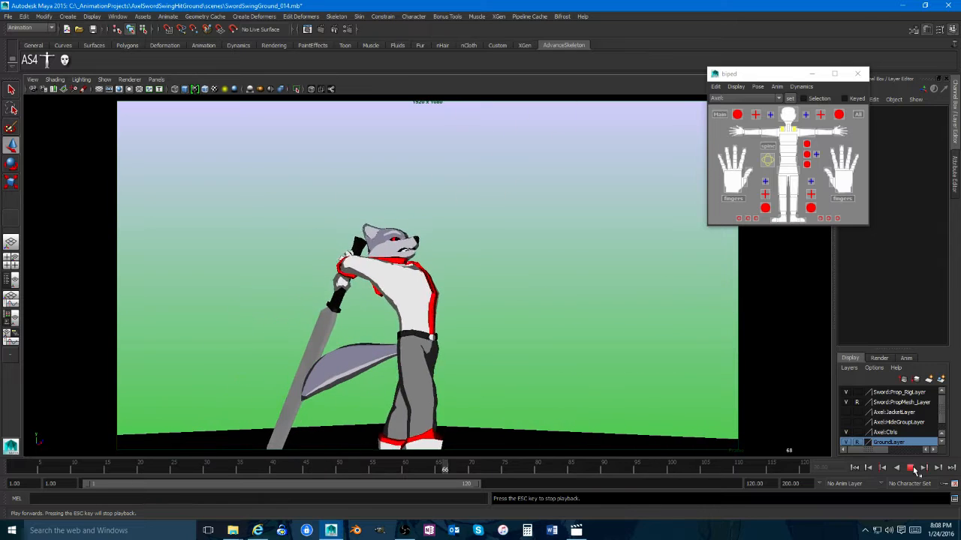
click(911, 468)
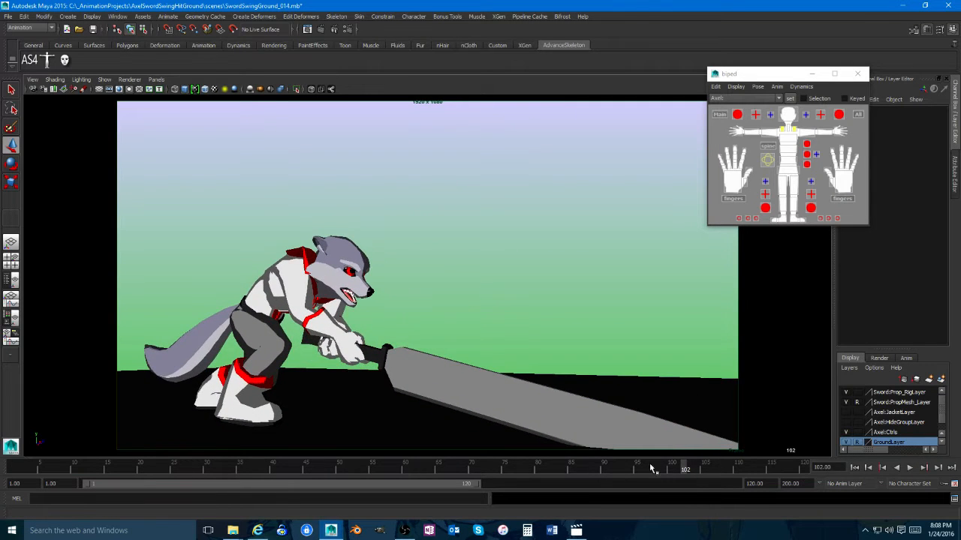
mouse_move(650, 464)
mouse_down()
mouse_move(242, 471)
mouse_move(422, 466)
mouse_up()
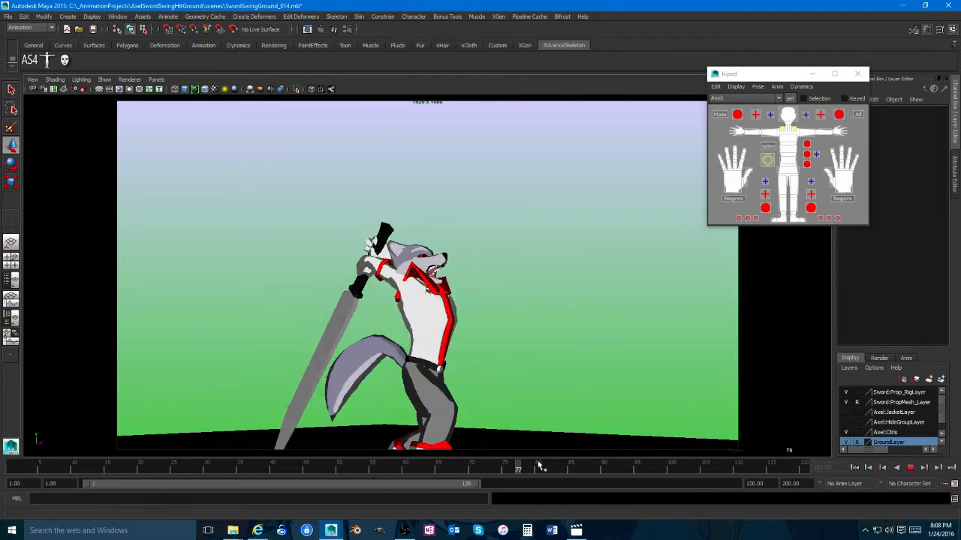
key(Escape)
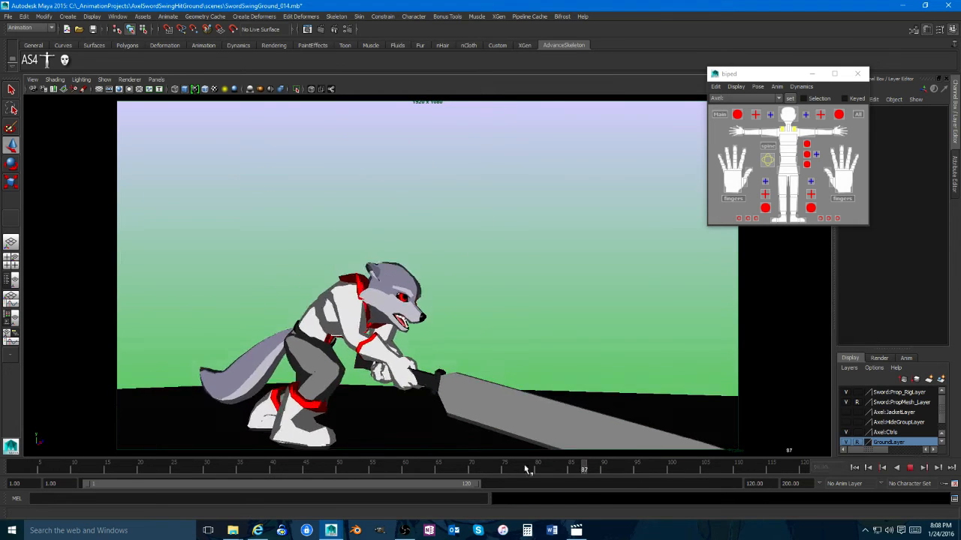
click(445, 470)
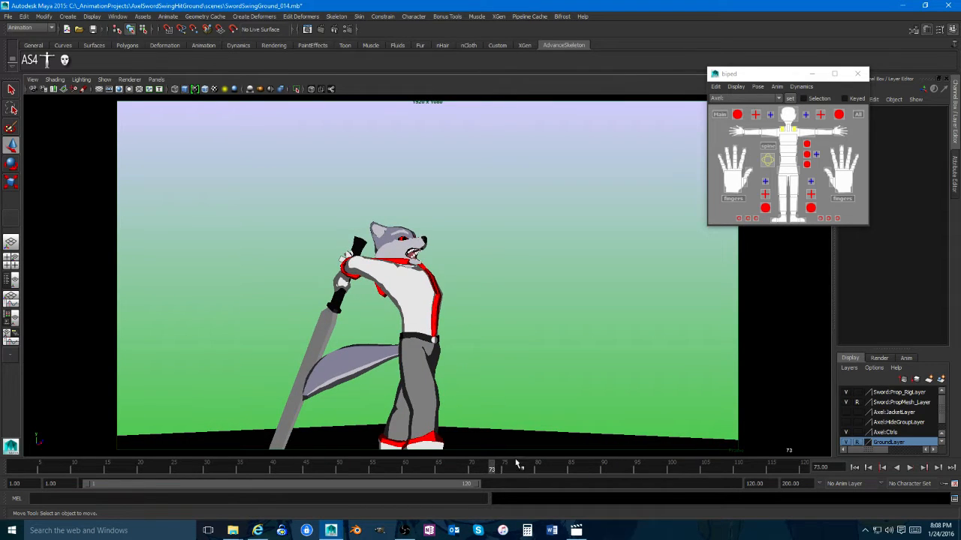
key(alt+v)
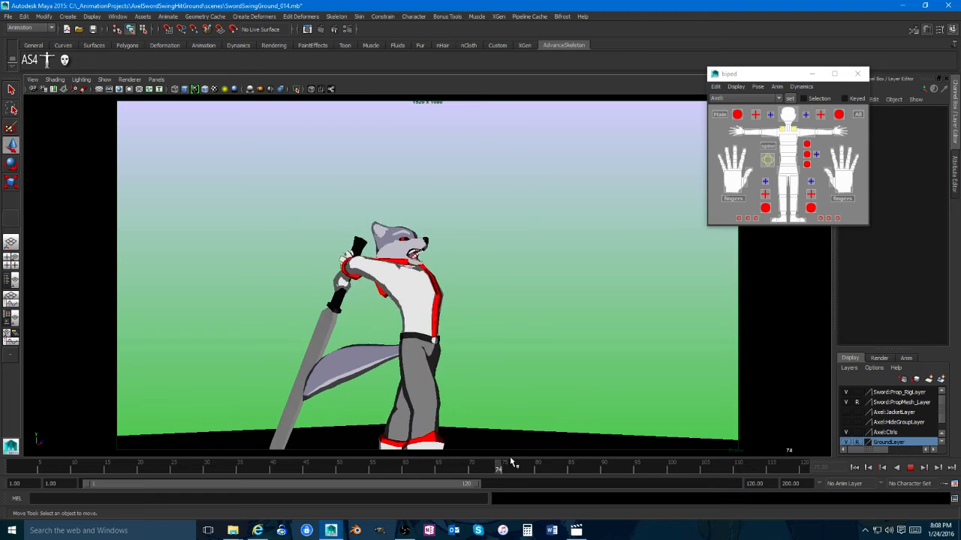
Step: Select the character's root control (RootX_M) and examine the raised-sword pose between about frames 57 and 73
key(space)
alt+right_drag(534, 358, 803, 350)
click(540, 382)
alt+drag(541, 398, 622, 391)
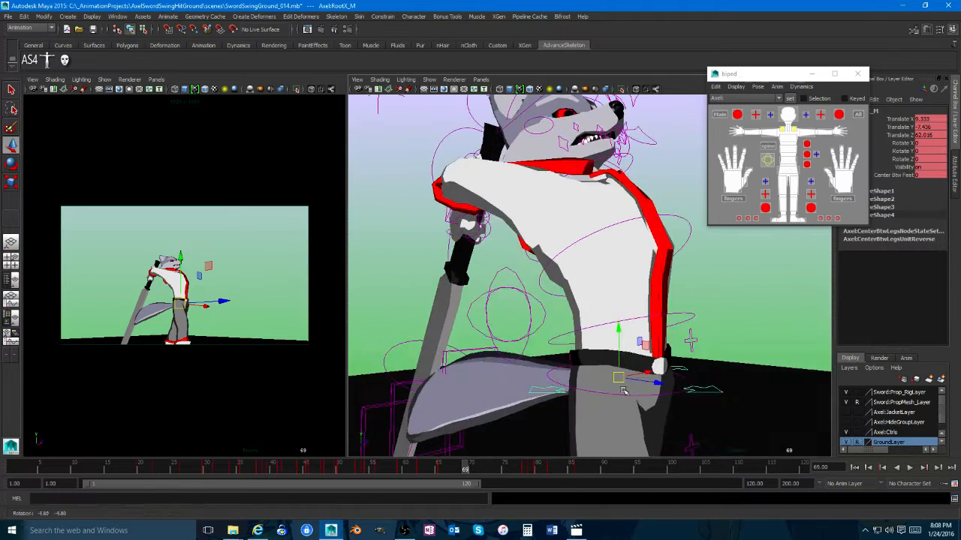
key(space)
key(alt+v)
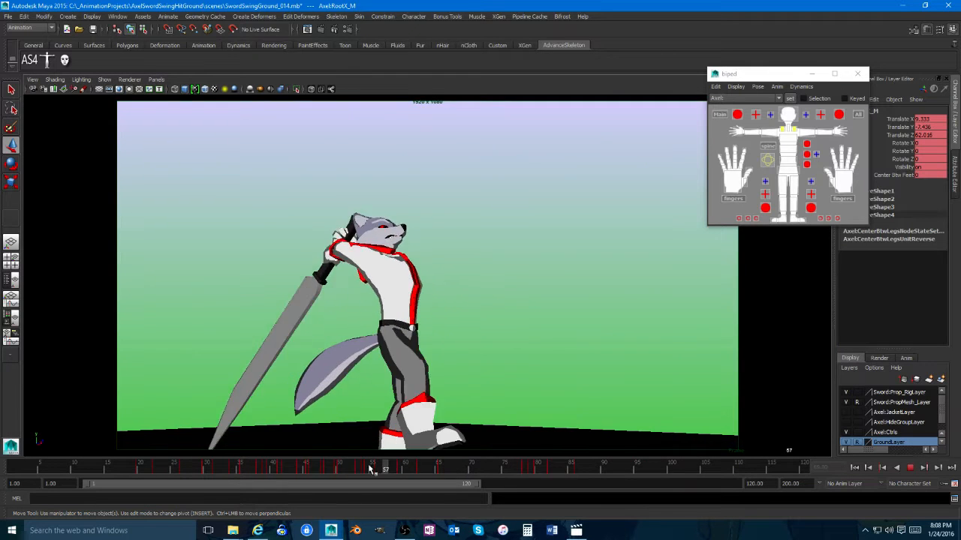
drag(438, 467, 491, 473)
key(space)
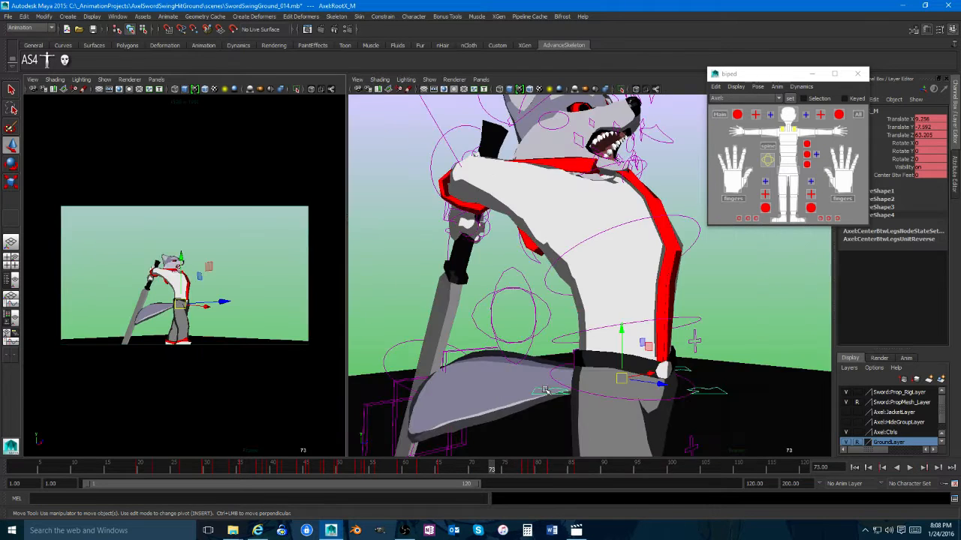
Step: Set the default in tangent to Auto in the animation preferences and save the preferences
alt+drag(525, 330, 480, 349)
alt+right_drag(484, 353, 505, 314)
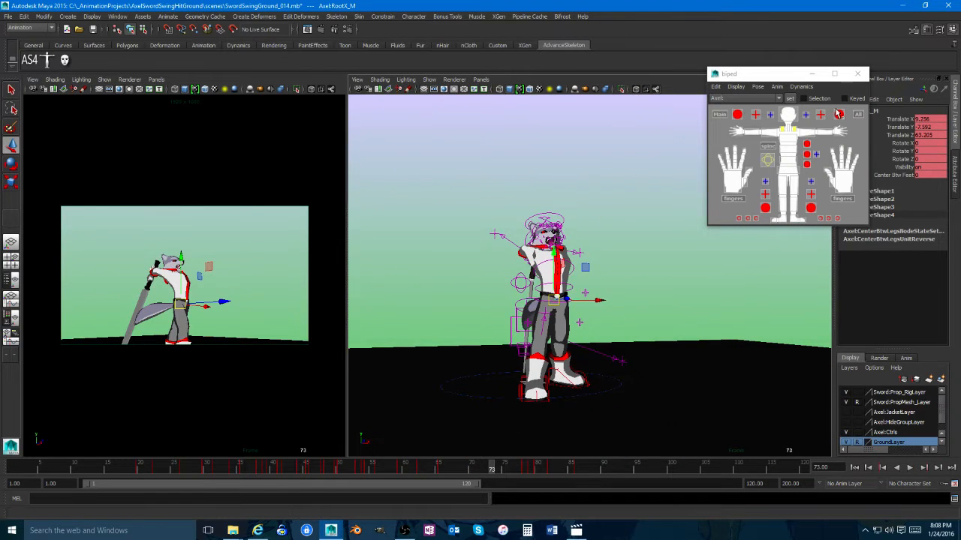
click(838, 113)
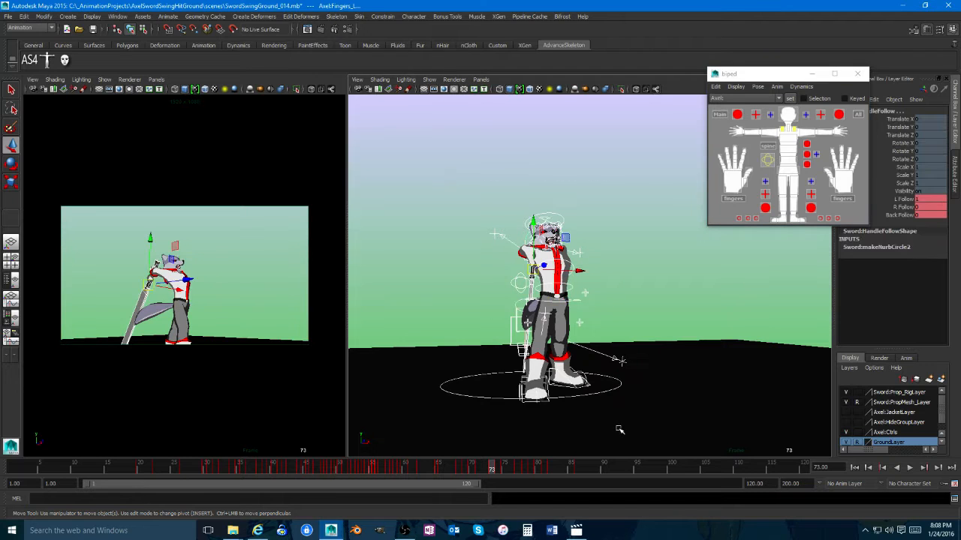
click(760, 428)
click(953, 482)
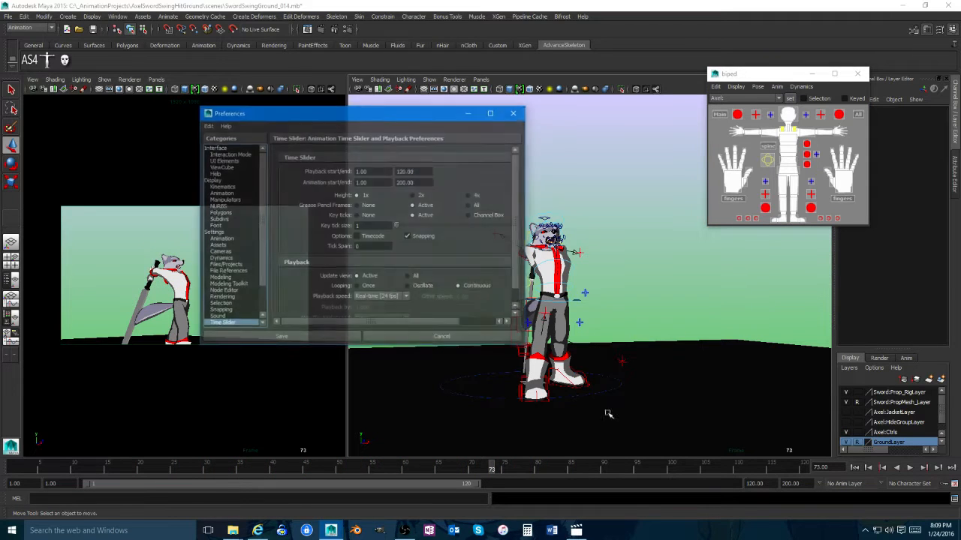
click(225, 239)
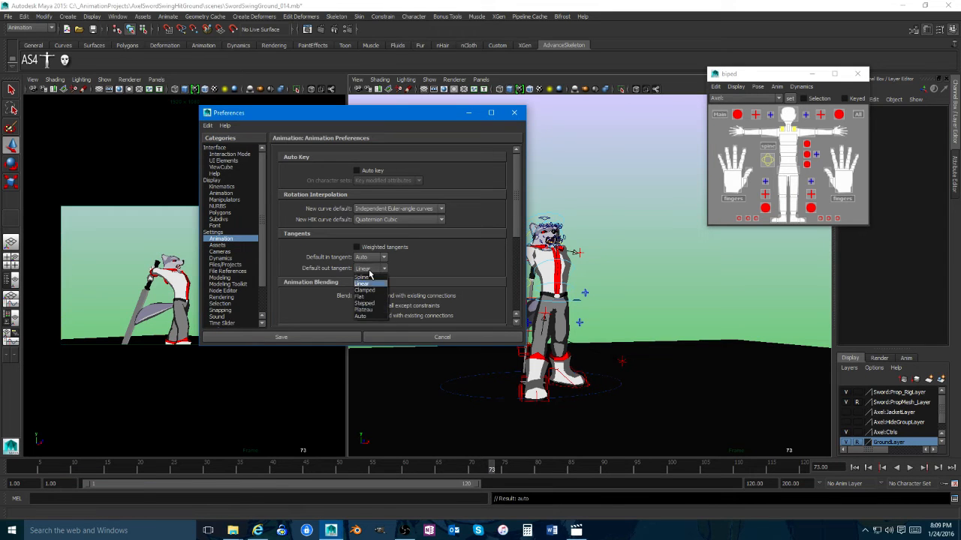
click(368, 335)
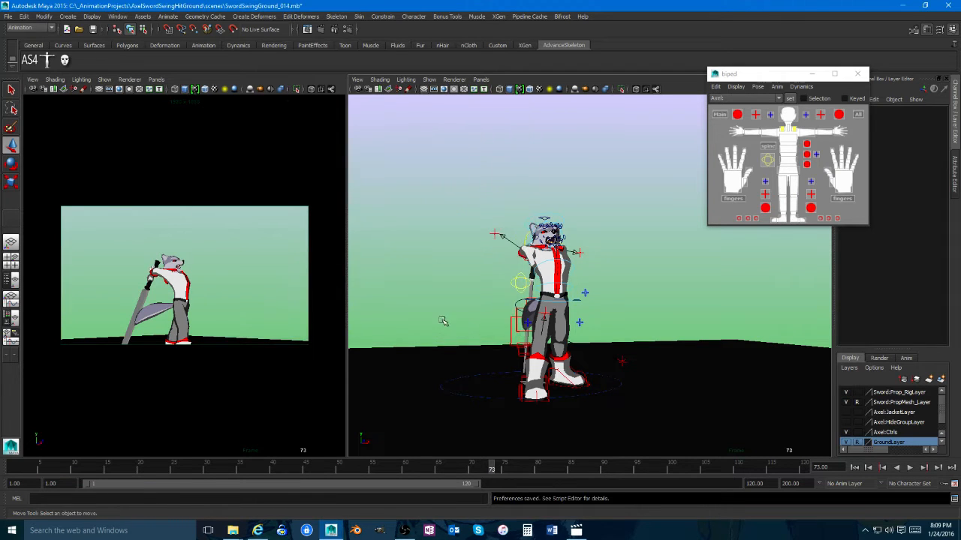
Step: Select the chest and spine controls (FKChest_M and FKSpine1_M) and delete their keys at frame 77
alt+drag(526, 315, 602, 365)
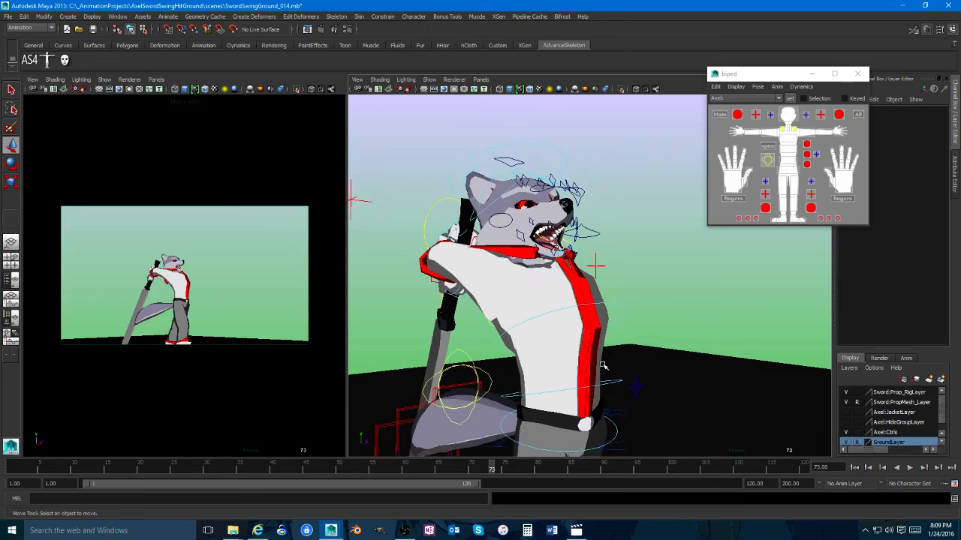
click(604, 301)
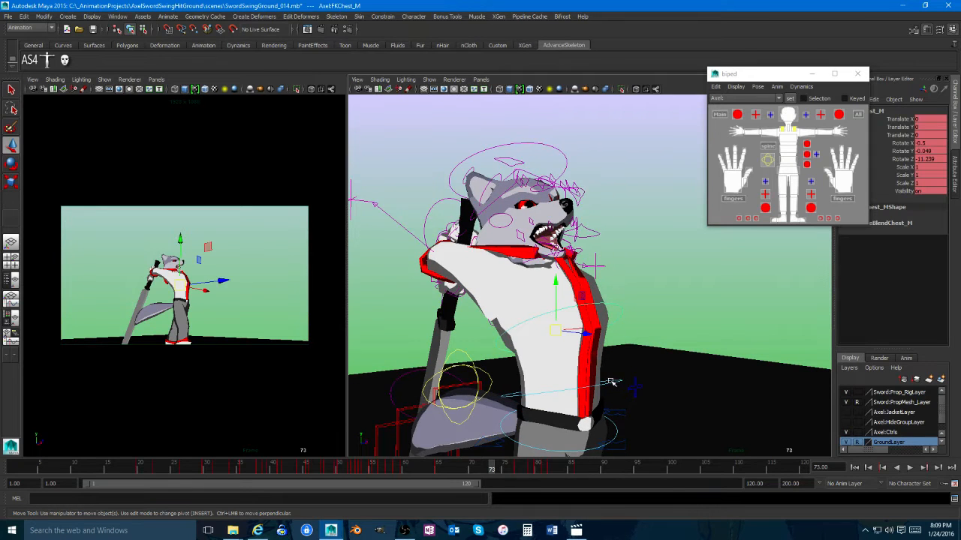
drag(493, 471, 517, 467)
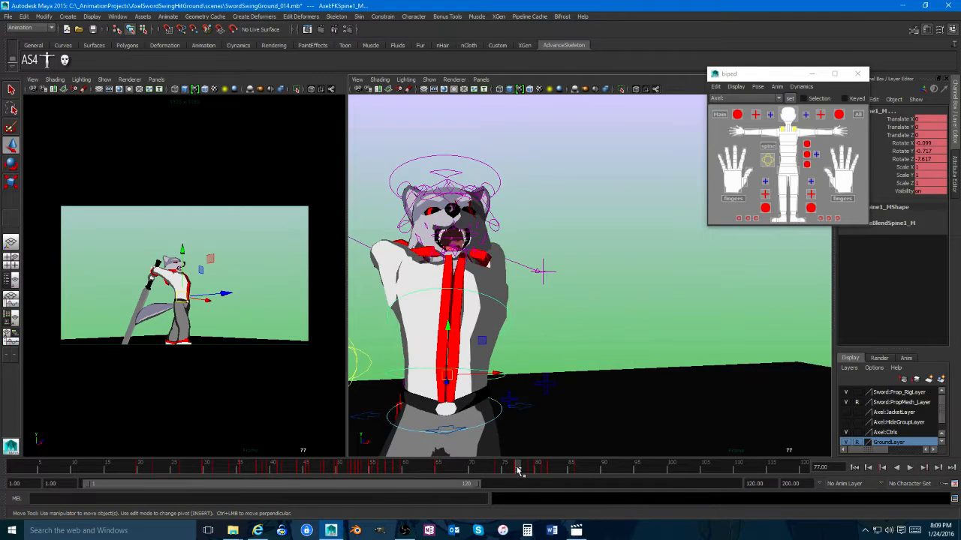
right_drag(518, 469, 530, 381)
click(542, 356)
mouse_move(518, 469)
mouse_down()
mouse_move(494, 469)
mouse_move(530, 468)
mouse_up()
drag(479, 397, 568, 397)
key(ctrl+z)
key(w)
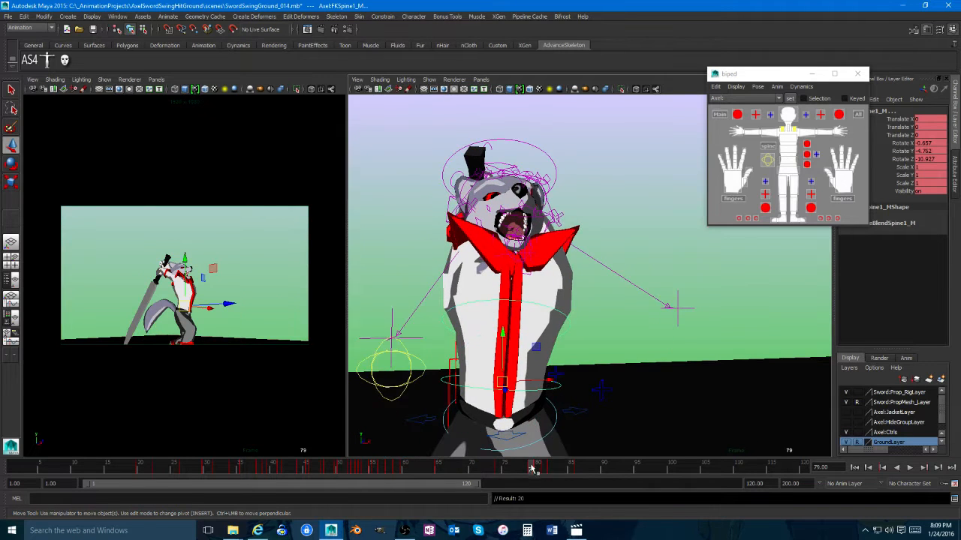
Step: Select the hip control FKRoot_M and delete its keys in the frame range 67 to 82
mouse_move(530, 465)
mouse_down()
mouse_move(385, 456)
mouse_move(484, 457)
mouse_move(519, 469)
mouse_up()
click(528, 389)
shift+drag(549, 466, 484, 465)
key(alt+v)
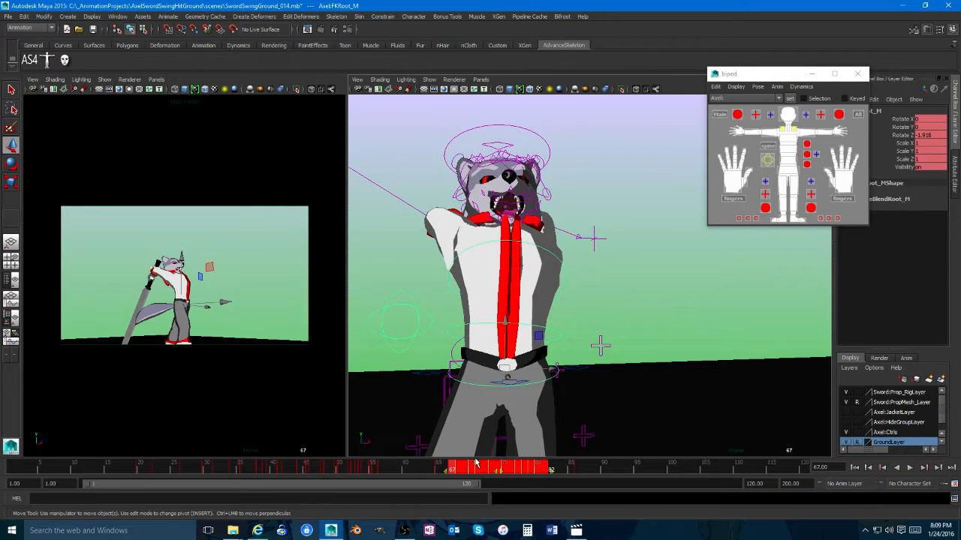
right_click(484, 469)
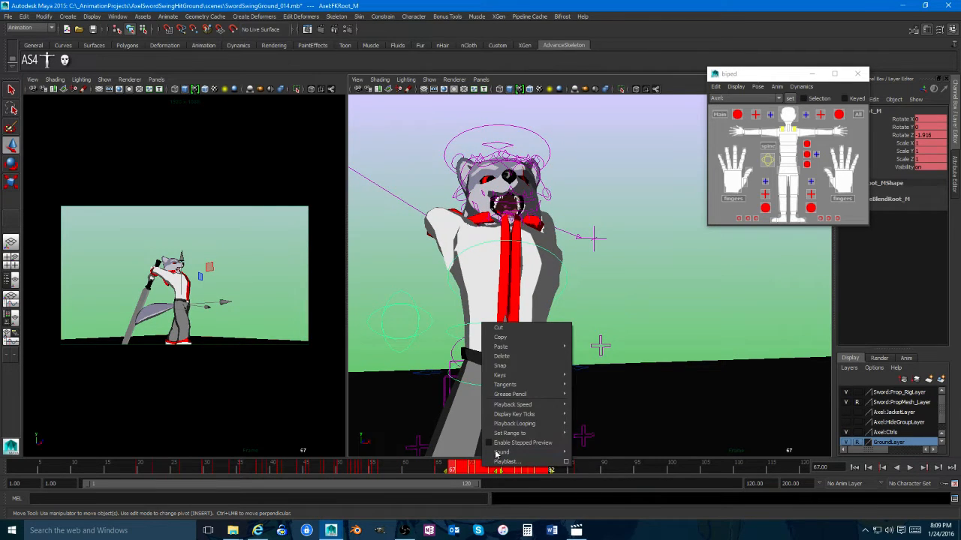
click(523, 356)
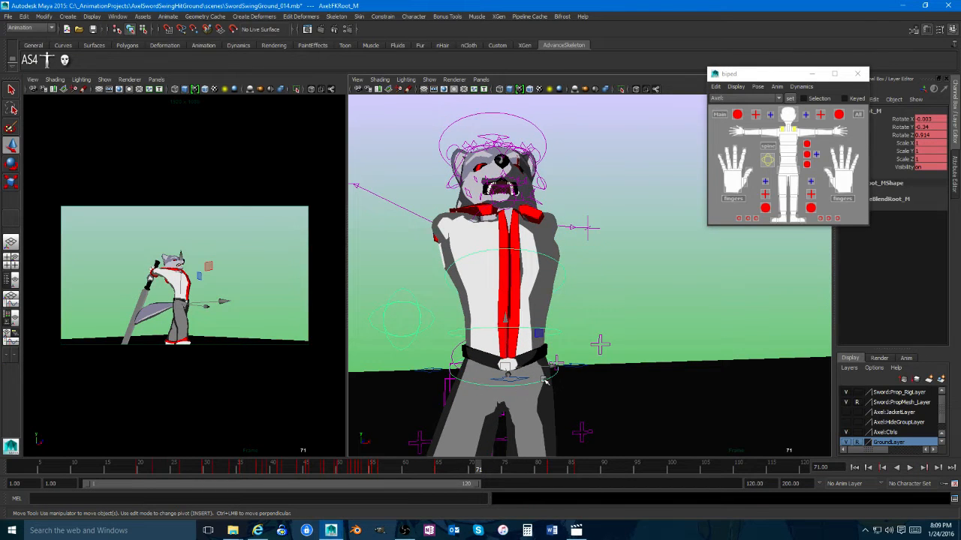
Step: Select the spine control FKSpine1_M and delete its keys at frame 80
alt+right_drag(545, 381, 608, 361)
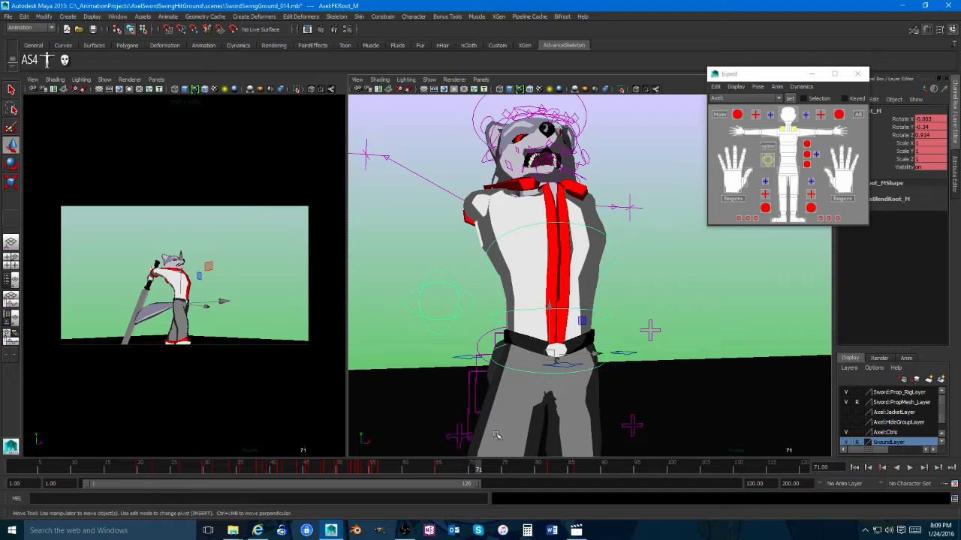
key(alt+v)
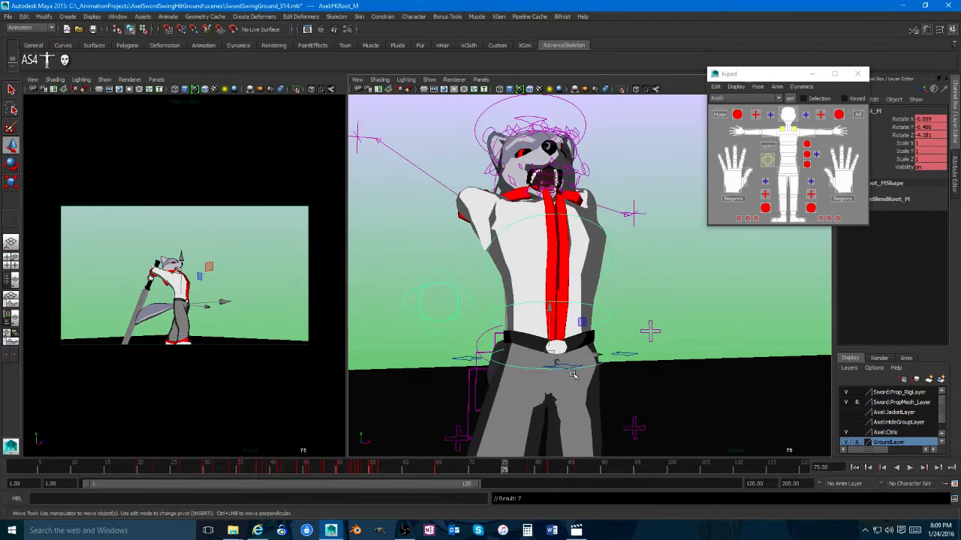
click(605, 312)
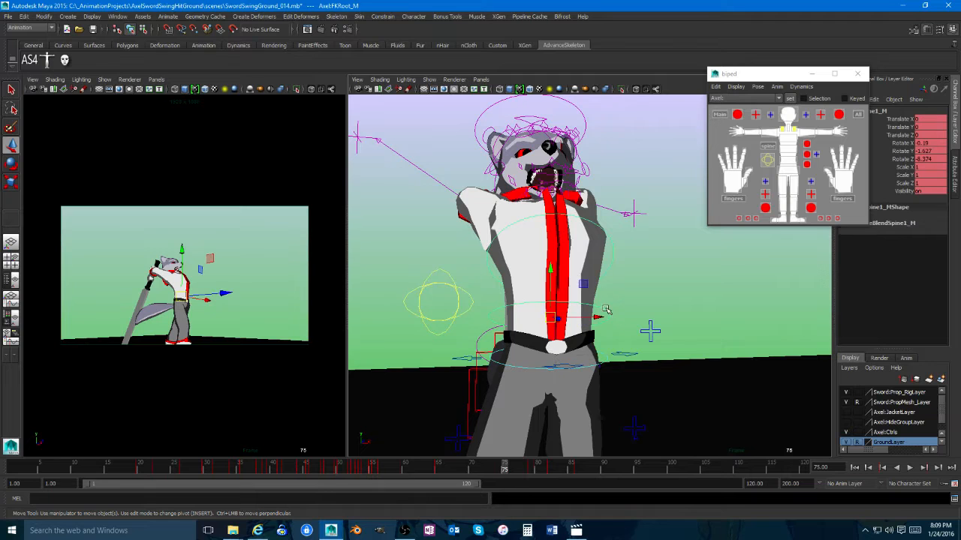
right_click(538, 469)
click(556, 365)
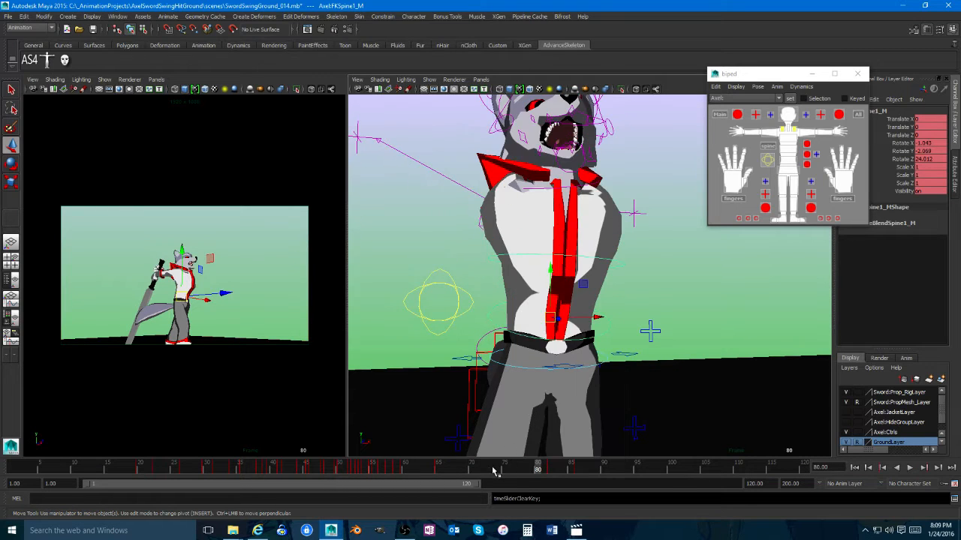
Step: Review the swing's playback, select the chest control FKChest_M and delete its keys at frame 81
key(alt+v)
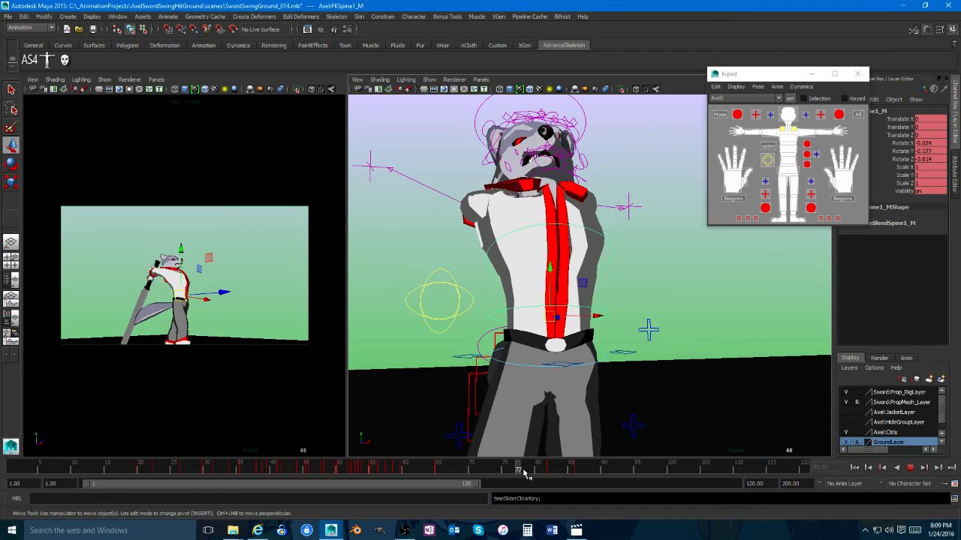
click(512, 462)
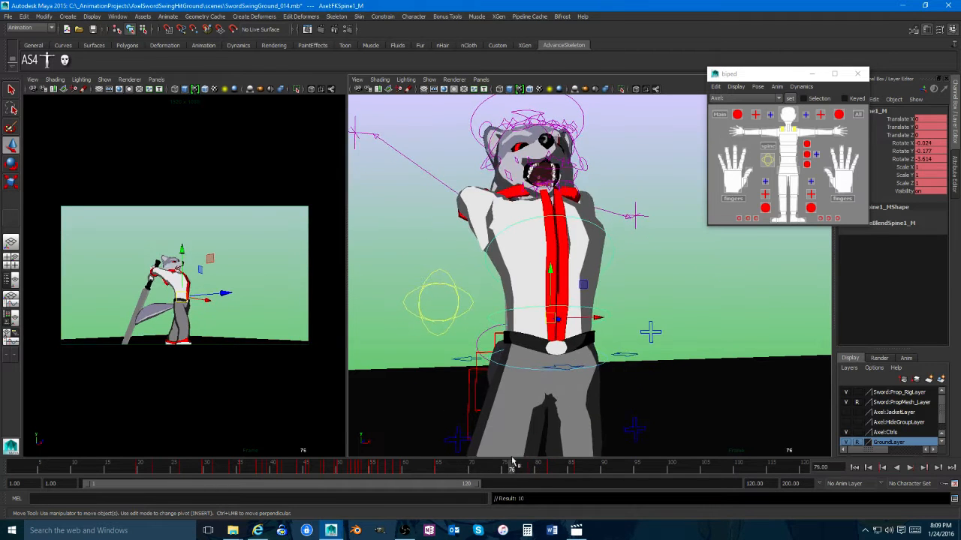
key(alt+v)
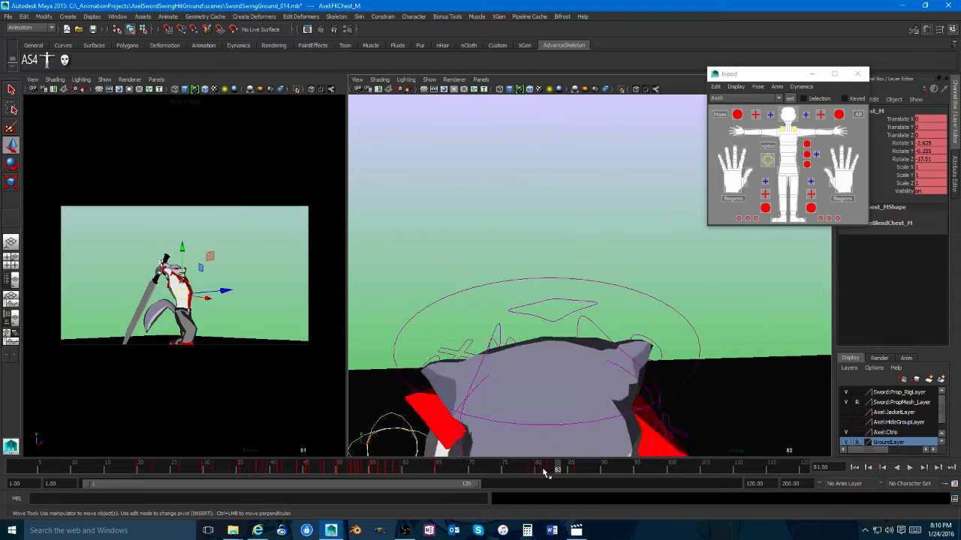
right_click(541, 470)
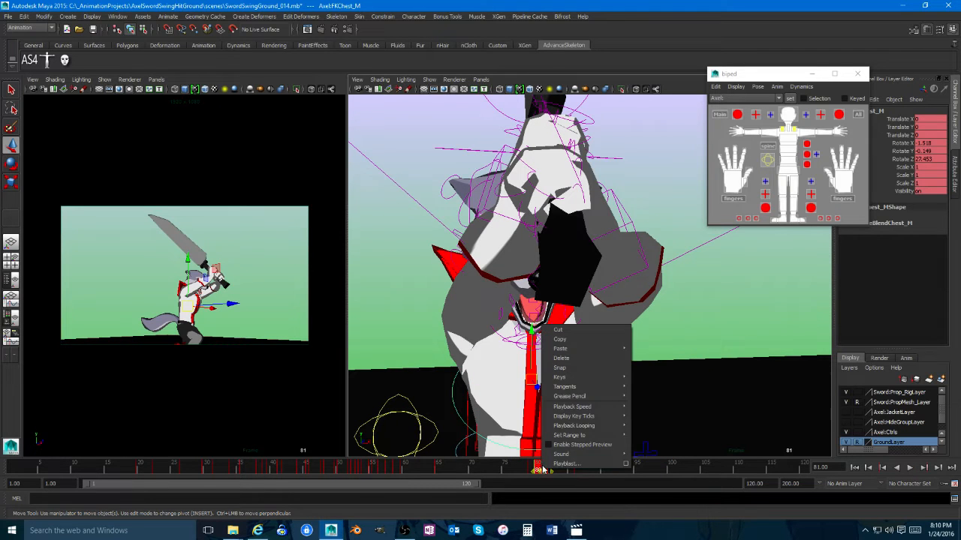
click(562, 357)
Step: Play back and scrub the swing in the enlarged camera view to check the timing of the raised-sword pose and downswing
key(space)
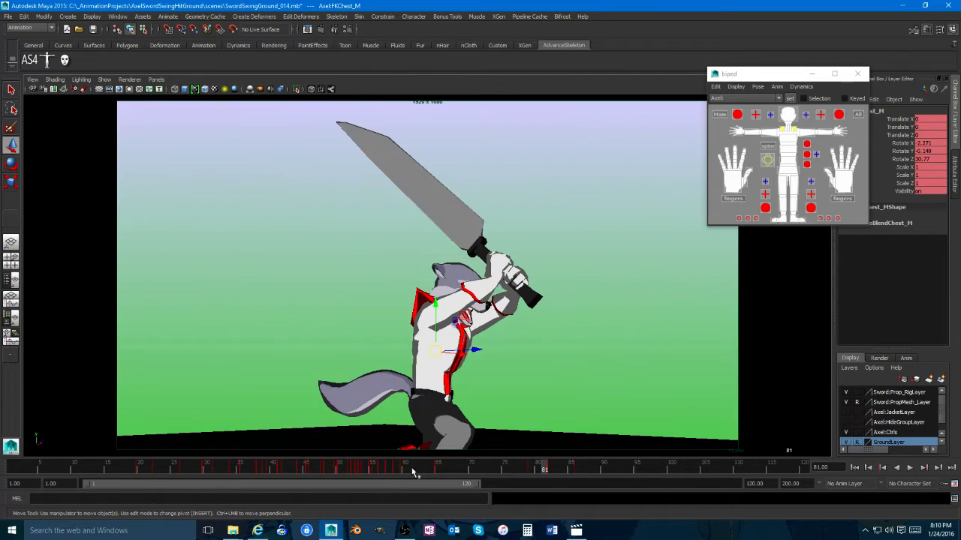
click(415, 470)
key(alt+v)
key(Escape)
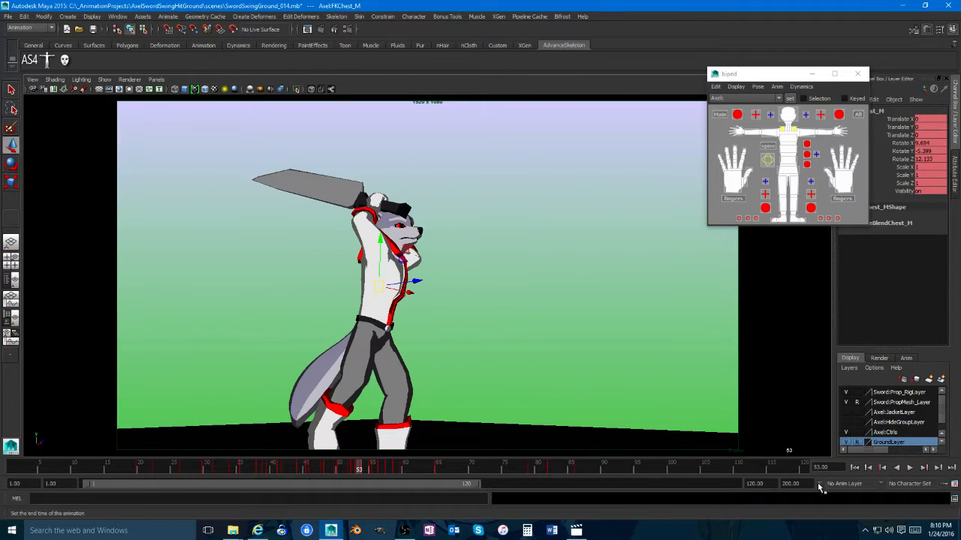
click(909, 468)
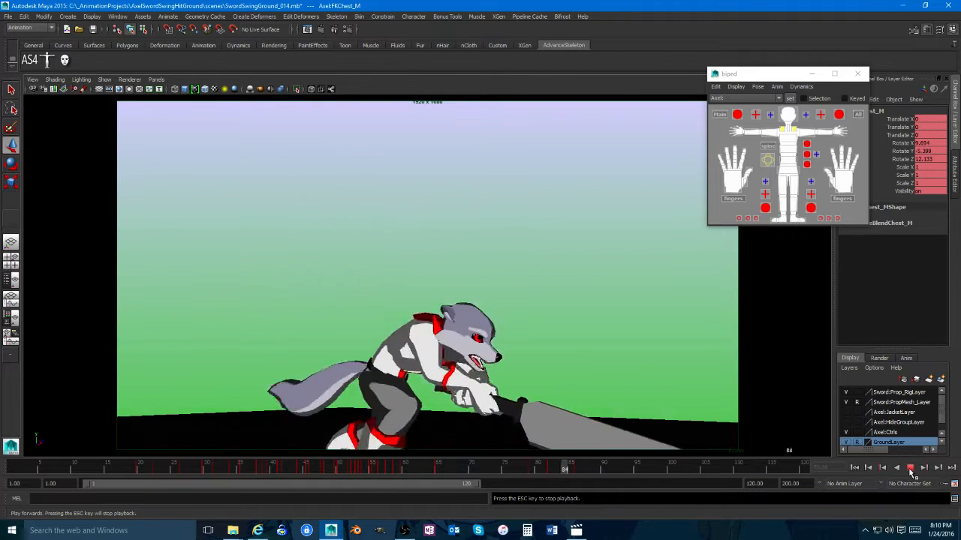
click(910, 469)
drag(465, 471, 266, 466)
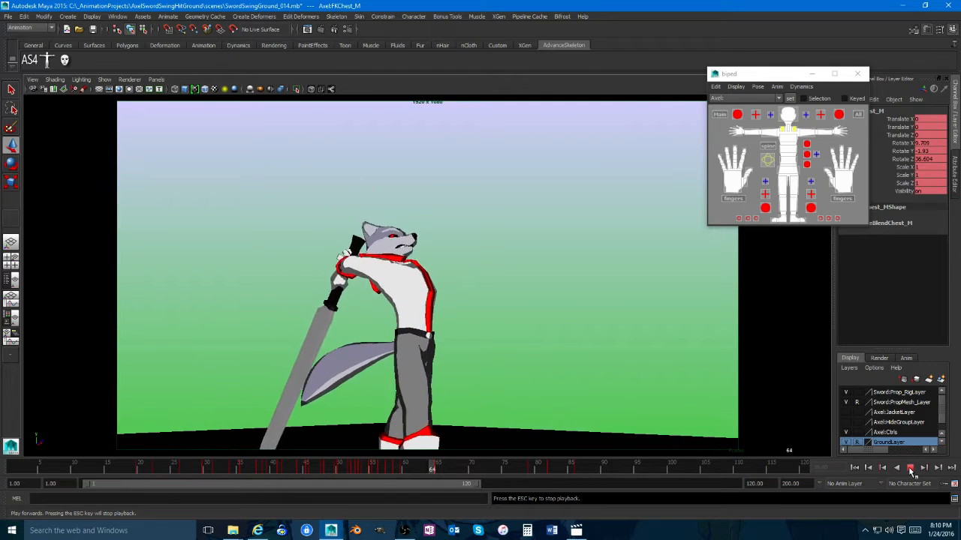
click(910, 468)
drag(465, 471, 537, 470)
key(space)
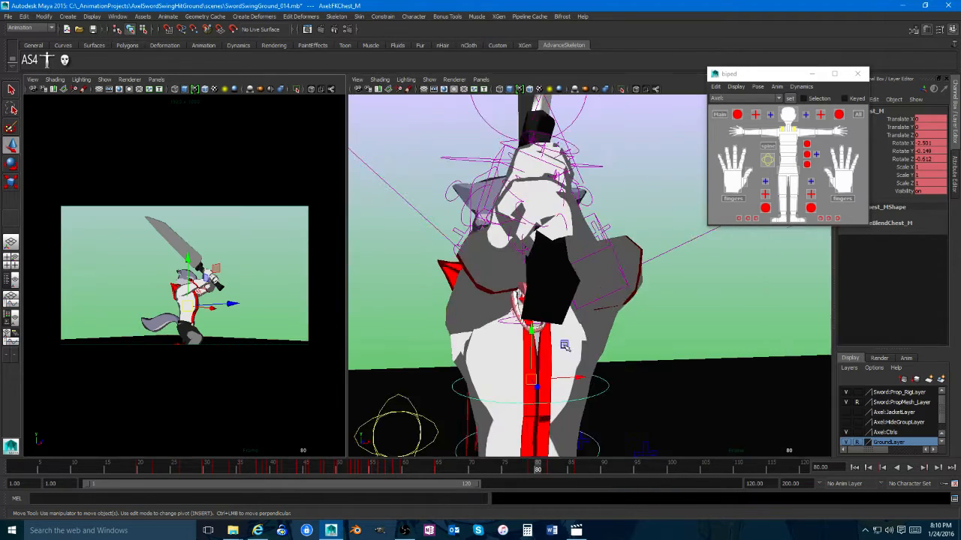
Step: Rotate the head control FKHead_M at frame 80 to about -6.4, 8.1, 4.0 and key the pose
alt+drag(565, 345, 593, 420)
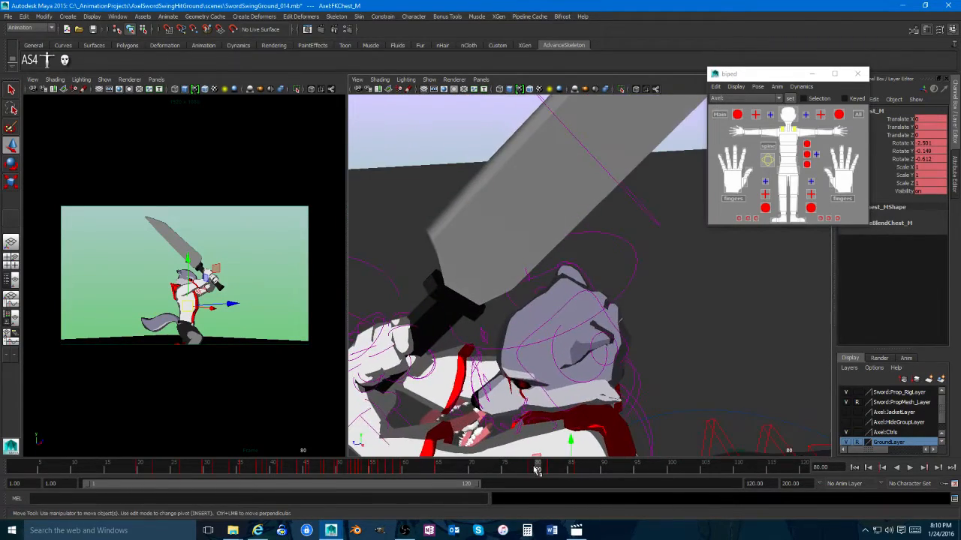
key(alt+v)
alt+drag(532, 376, 615, 330)
alt+middle_drag(618, 329, 540, 339)
alt+drag(539, 340, 551, 302)
key(e)
scroll(535, 297, up, 5)
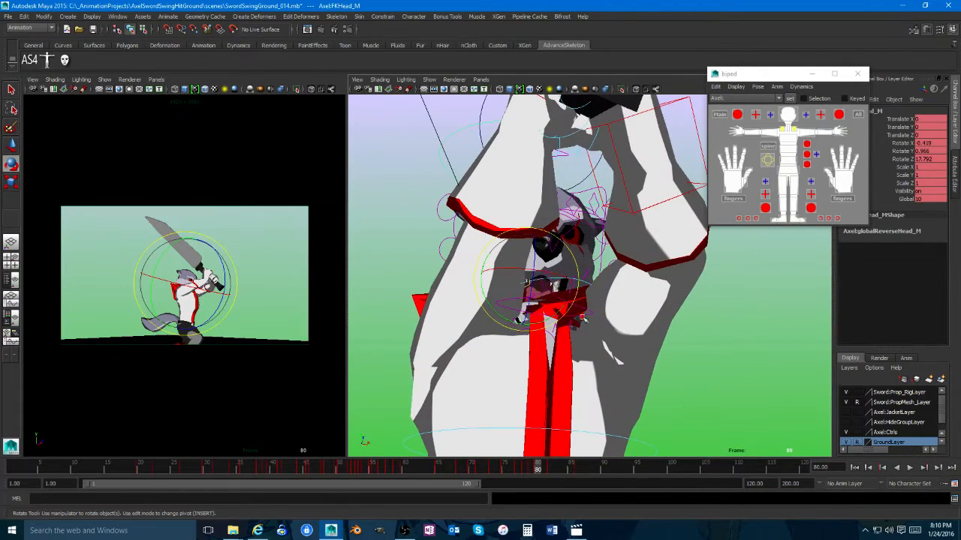
drag(536, 292, 503, 278)
key(s)
click(534, 327)
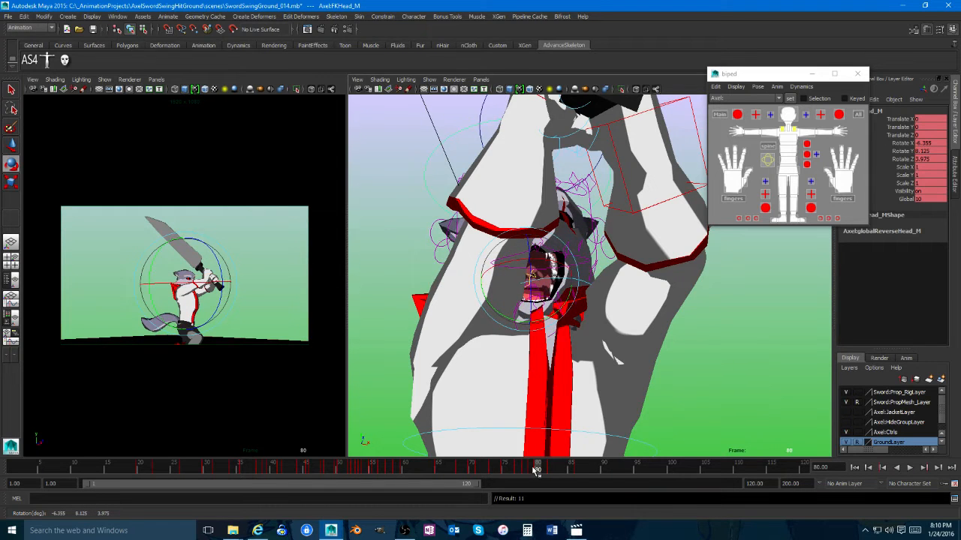
Step: Check the head pose around frames 74 to 79, then select RootX_M and examine the body's motion between frames 49 and 55
click(531, 471)
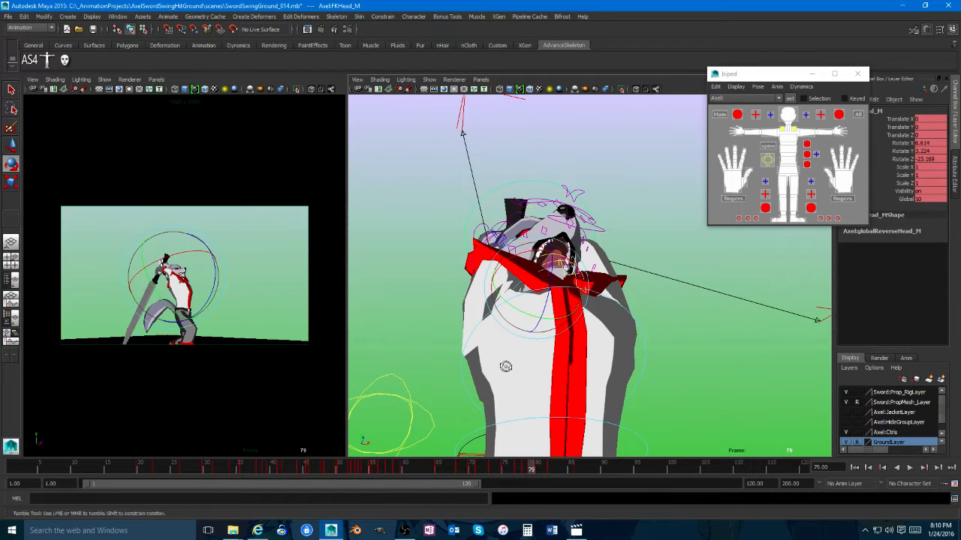
alt+drag(506, 367, 615, 375)
alt+right_drag(615, 375, 463, 418)
alt+drag(463, 418, 499, 467)
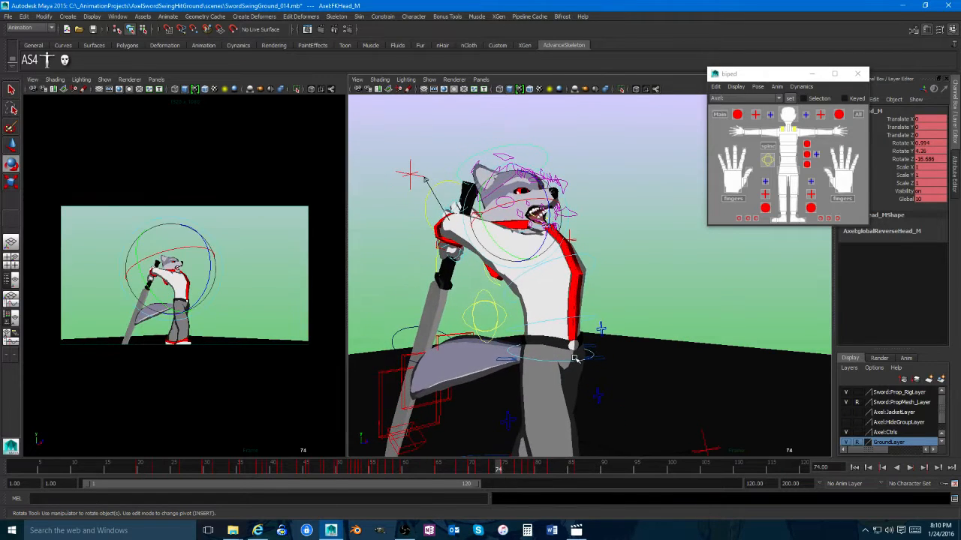
click(584, 358)
mouse_move(360, 474)
mouse_down()
mouse_move(329, 478)
mouse_move(371, 470)
mouse_move(242, 471)
mouse_move(374, 468)
mouse_up()
alt+drag(578, 379, 514, 379)
key(w)
alt+right_drag(523, 379, 545, 404)
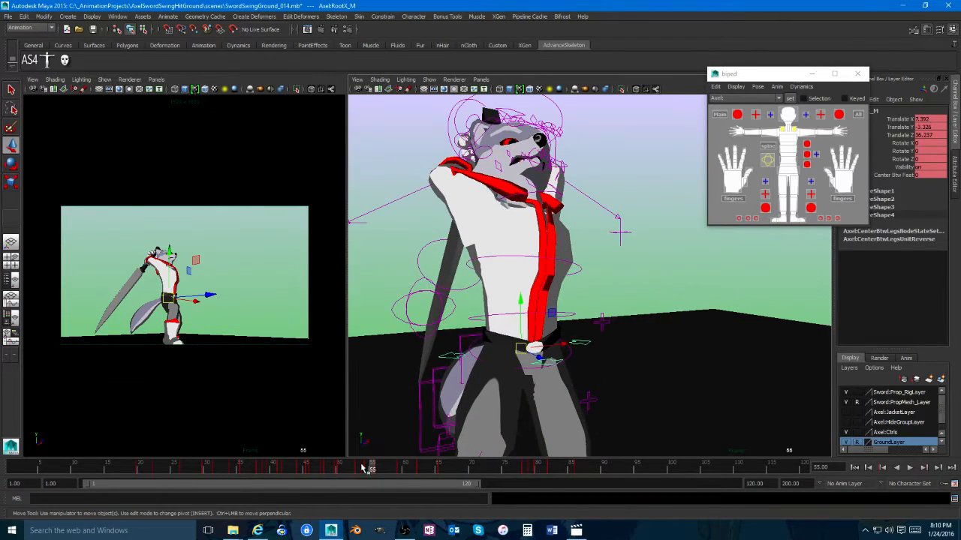
drag(363, 468, 336, 475)
Step: Open the Graph Editor for RootX_M and adjust its Translate Z curve at the key near frame 48
click(120, 17)
mouse_move(150, 53)
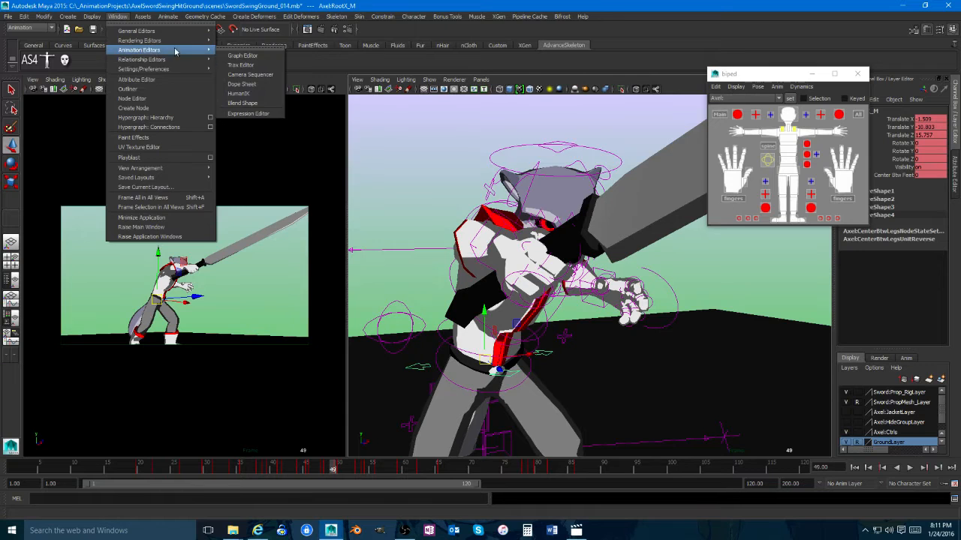
click(244, 56)
scroll(709, 163, up, 5)
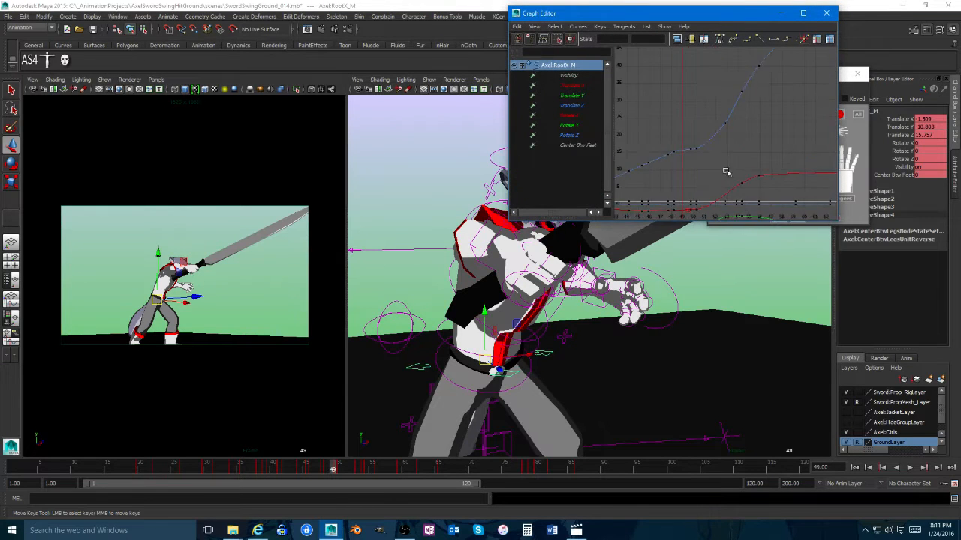
alt+middle_drag(755, 144, 726, 154)
click(723, 132)
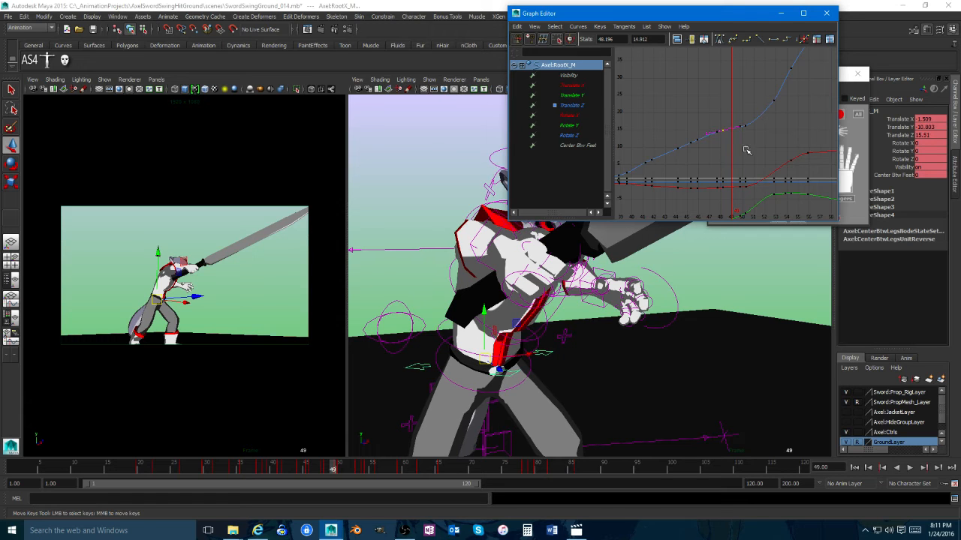
scroll(744, 148, down, 3)
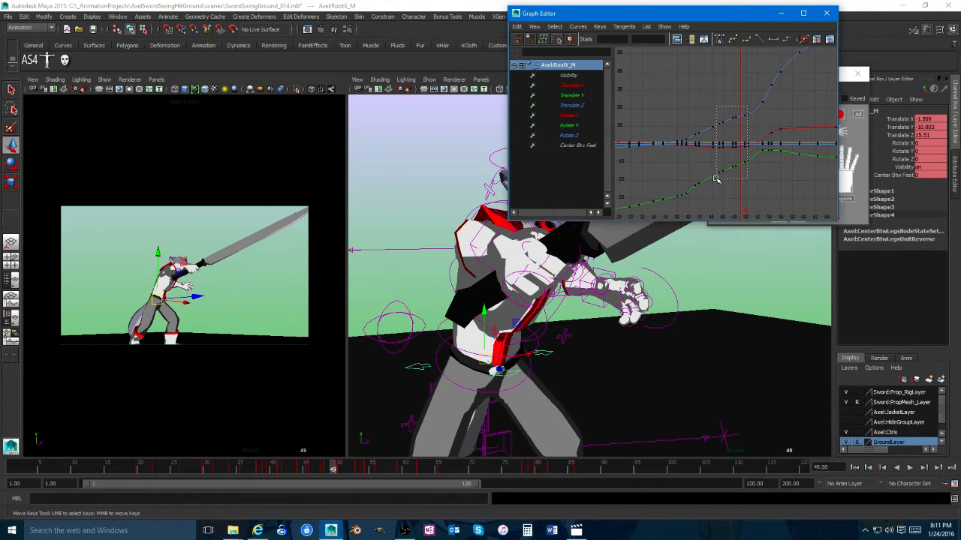
drag(689, 203, 698, 200)
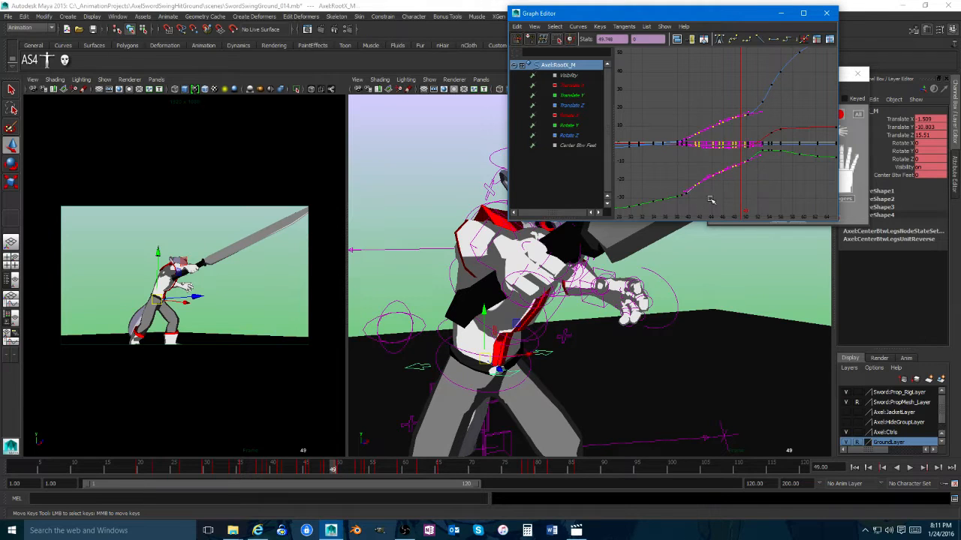
click(709, 199)
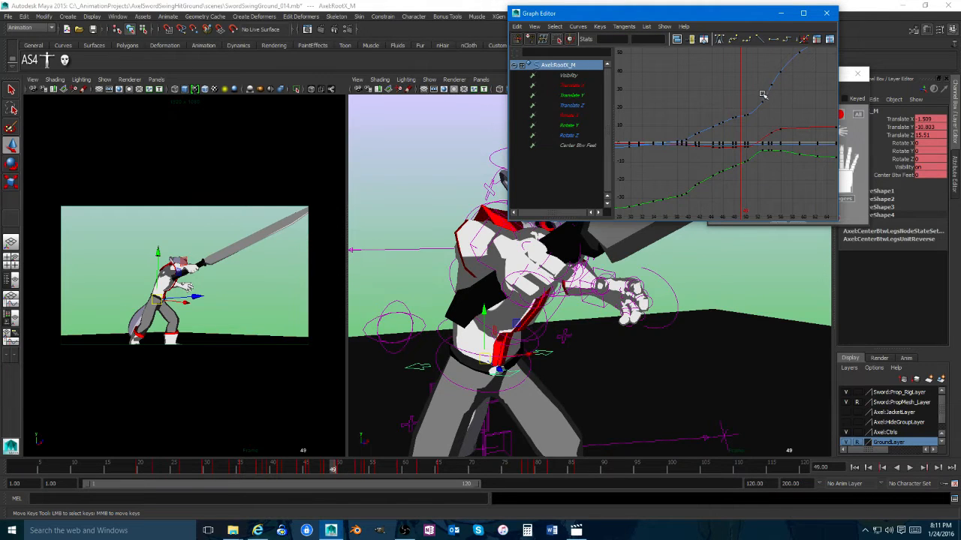
Step: Shift the root control's keys just after the current frame in time to land on about frame 50
drag(762, 95, 694, 204)
shift+middle_drag(731, 191, 729, 192)
scroll(729, 192, up, 3)
alt+right_drag(717, 174, 741, 176)
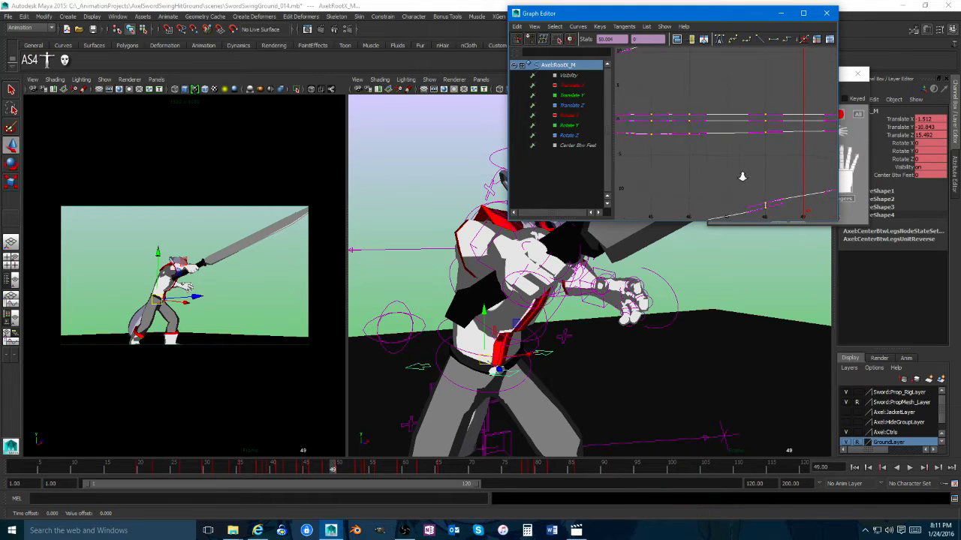
alt+middle_drag(742, 176, 702, 157)
click(779, 222)
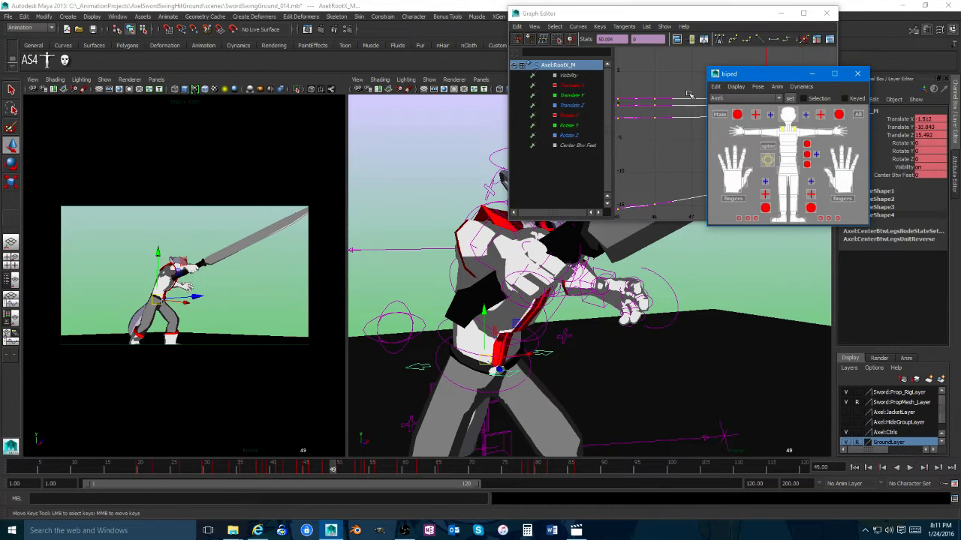
Step: Refine the root control's Translate Y keys at frames 50 and 48, lowering the frame 48 key slightly for a smoother rise
click(702, 13)
click(802, 173)
mouse_move(793, 179)
mouse_down()
mouse_move(784, 180)
mouse_move(799, 178)
mouse_up()
click(813, 172)
middle_drag(800, 178, 800, 175)
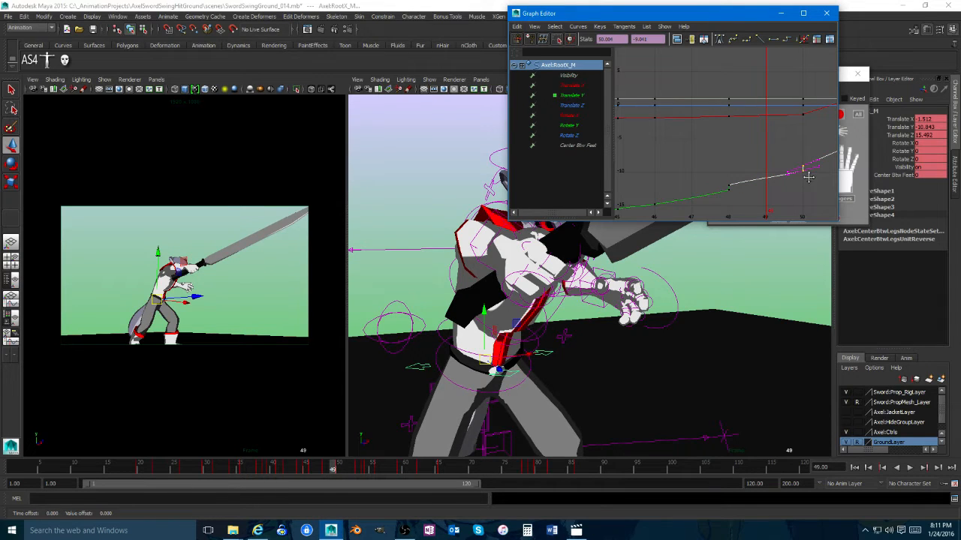
click(800, 183)
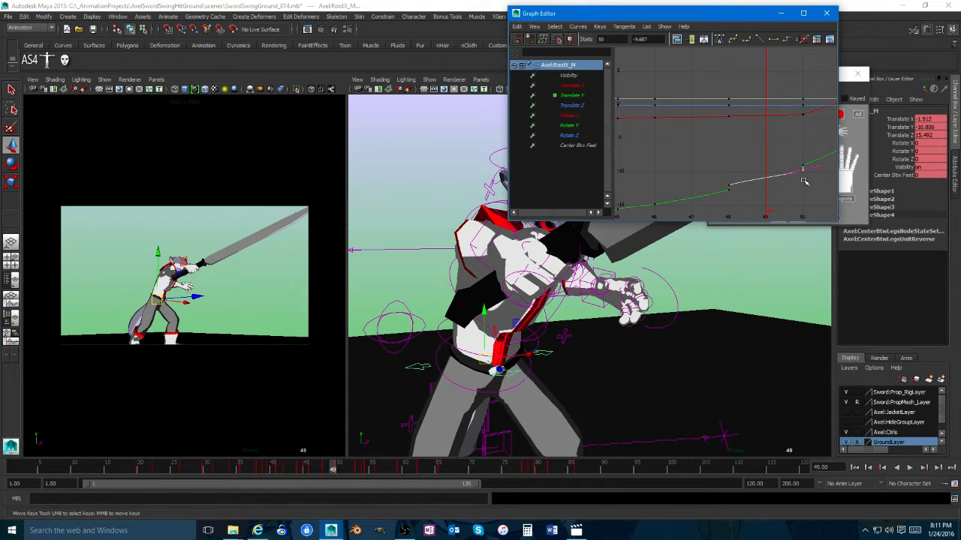
click(748, 180)
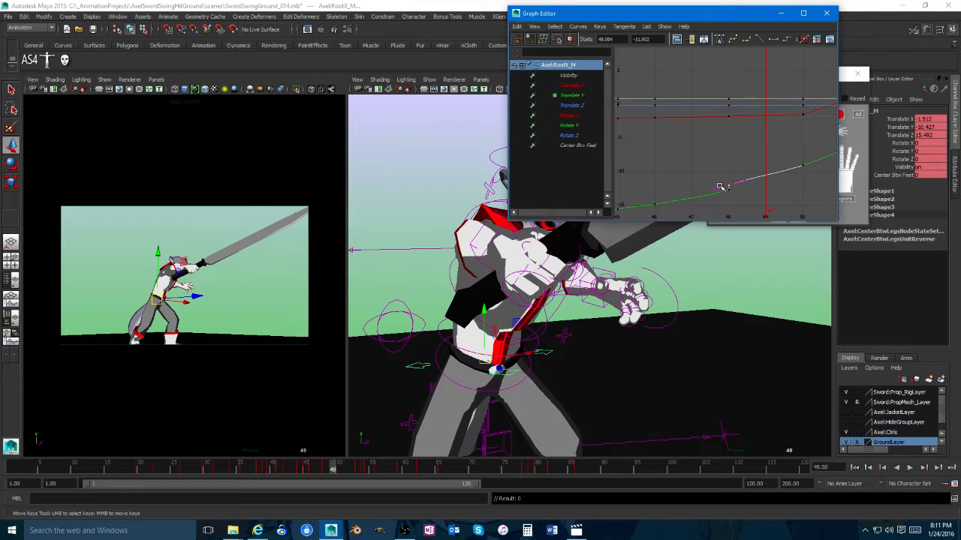
middle_drag(719, 186, 720, 194)
click(688, 188)
Step: Lower the root control's Translate Z key at frame 48 to about 14.1
scroll(688, 188, down, 3)
scroll(688, 188, up, 2)
scroll(684, 187, down, 2)
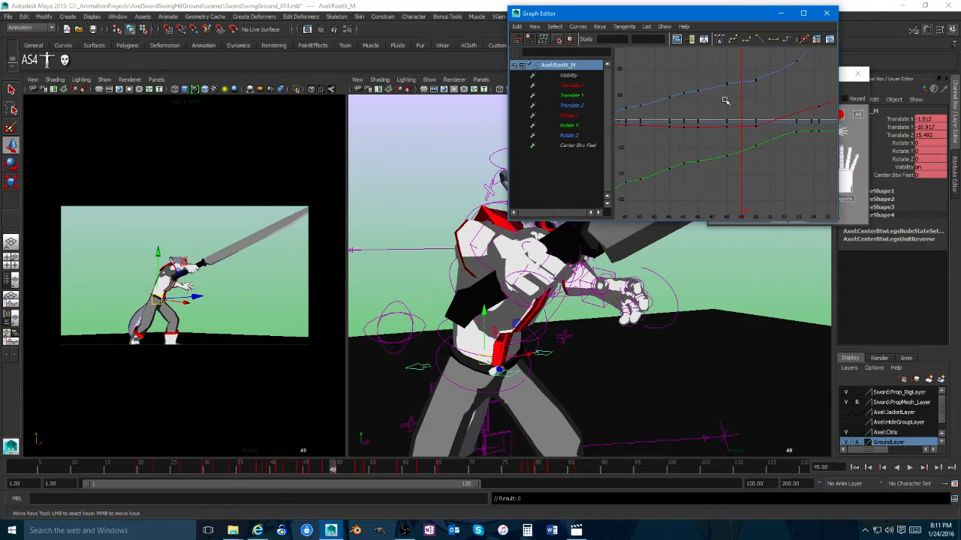
scroll(725, 100, up, 5)
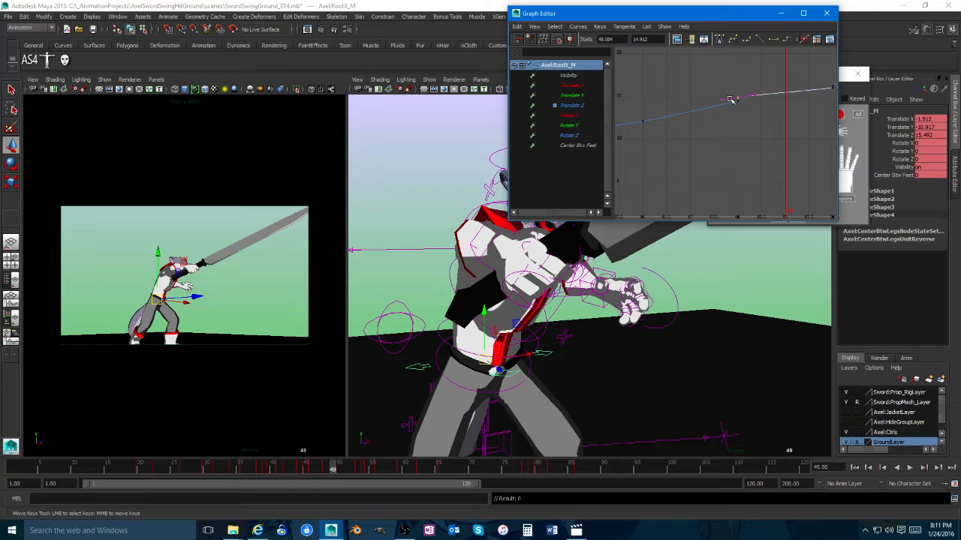
middle_drag(731, 99, 734, 113)
scroll(768, 114, down, 2)
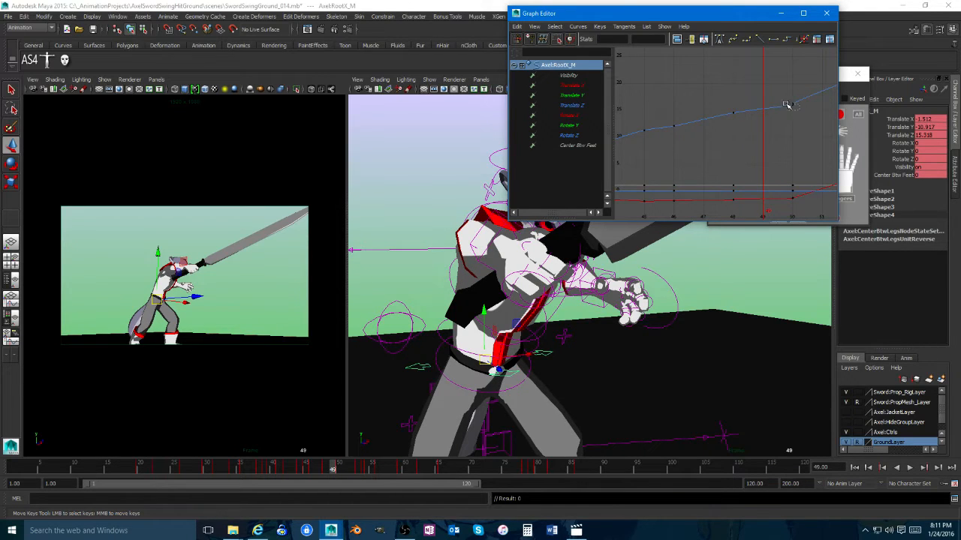
middle_drag(788, 126, 788, 128)
click(783, 143)
Step: Raise the root control's Translate Z keys at frames 50 and 53 by about 0.9 to smooth the forward curve
scroll(776, 153, down, 3)
scroll(769, 160, up, 2)
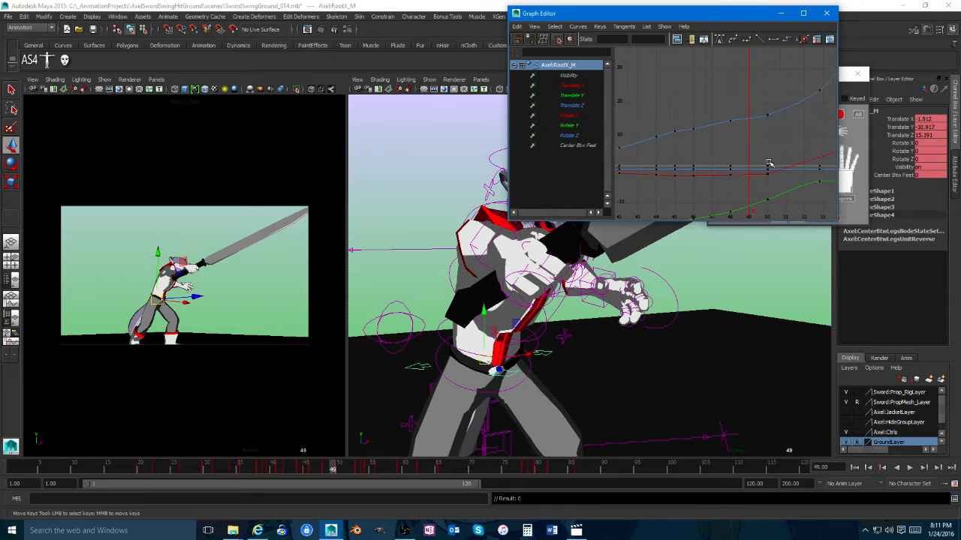
scroll(758, 168, down, 2)
alt+middle_drag(703, 185, 758, 153)
scroll(777, 160, up, 4)
scroll(758, 165, down, 3)
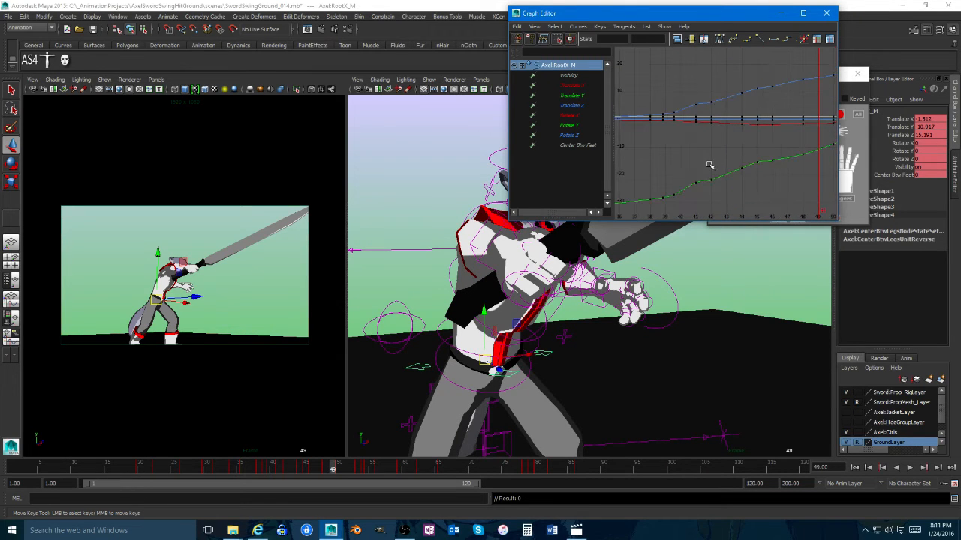
click(749, 165)
scroll(812, 99, down, 2)
scroll(806, 106, up, 2)
alt+middle_drag(797, 112, 689, 140)
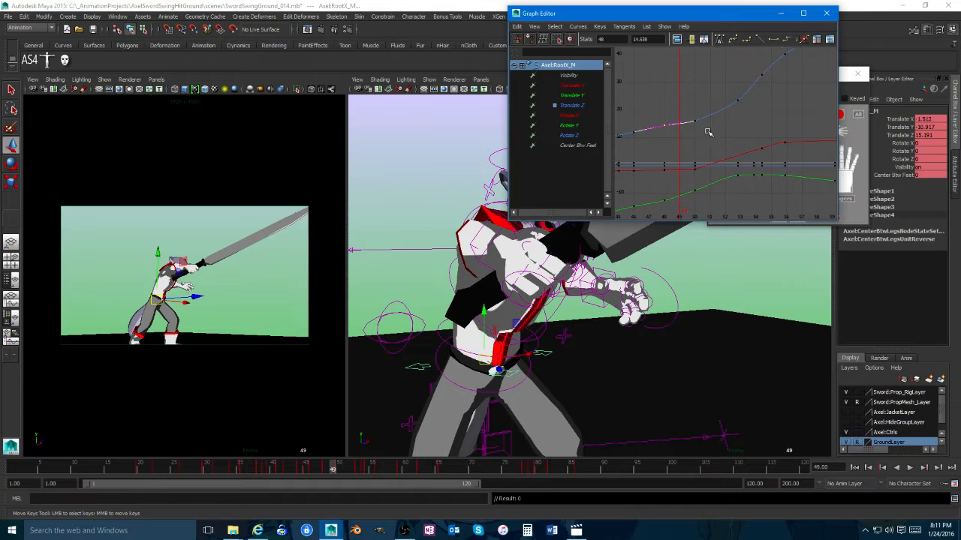
drag(695, 129, 696, 129)
middle_drag(699, 130, 732, 127)
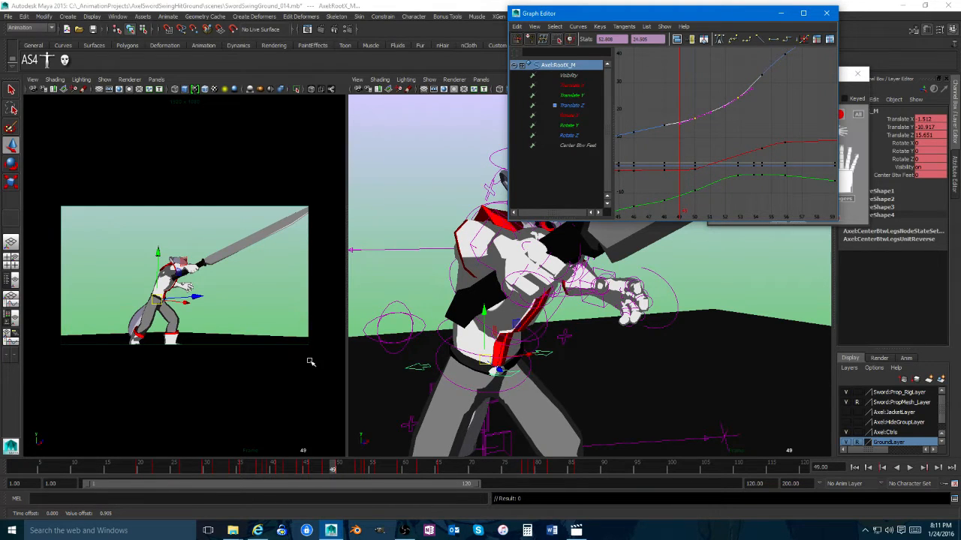
Step: Check playback up to frame 51 and raise the root control's Translate Y keys at frames 48 and 50 slightly
key(alt+v)
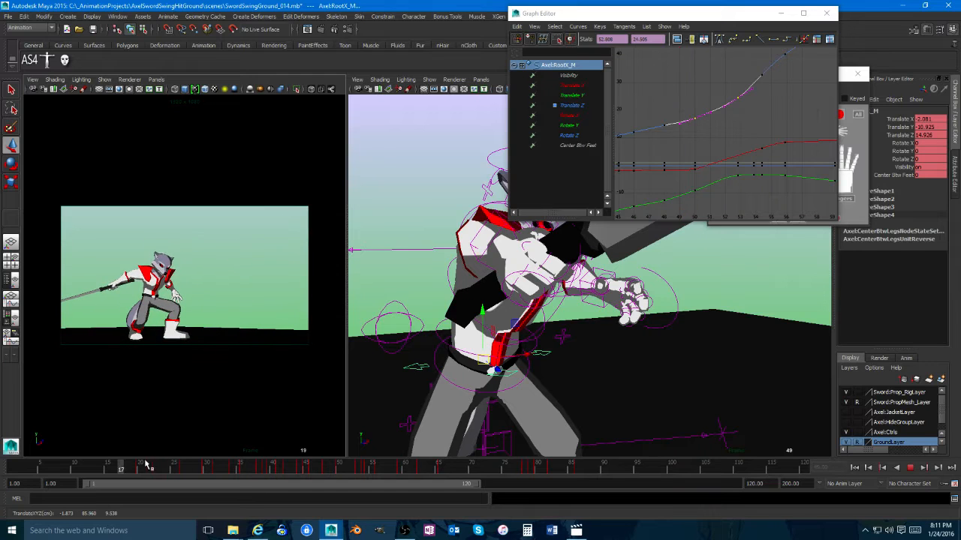
click(343, 467)
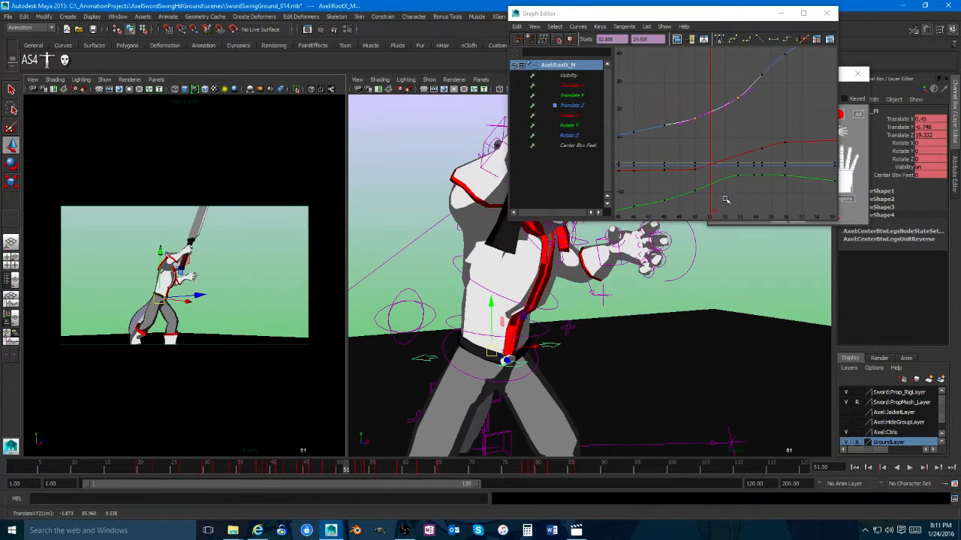
drag(714, 209, 661, 186)
middle_drag(728, 204, 729, 198)
Step: Play and scrub through the sword swing animation to review the body motion from the crouch to the ground hit
middle_click(315, 323)
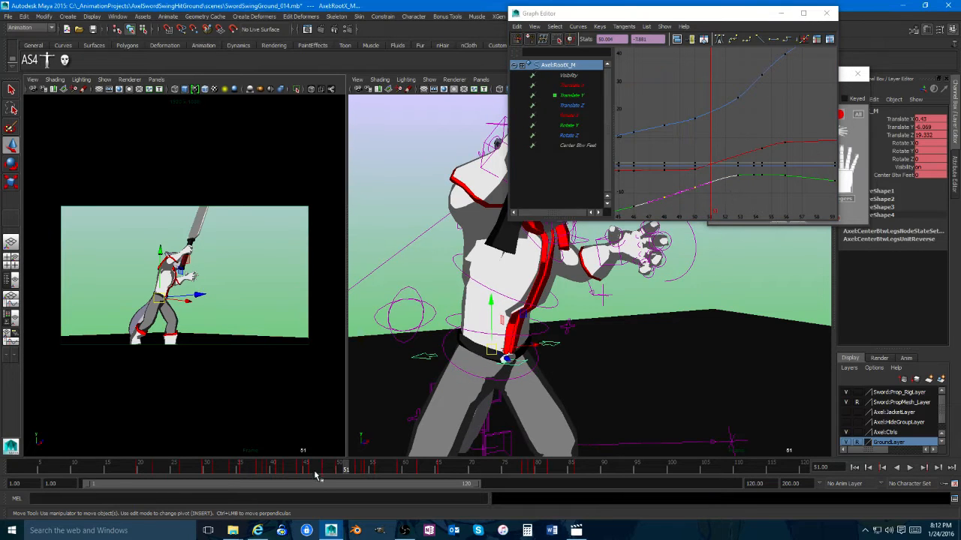
drag(315, 469, 125, 446)
mouse_move(192, 451)
mouse_down()
mouse_move(523, 449)
mouse_move(206, 462)
mouse_up()
click(910, 467)
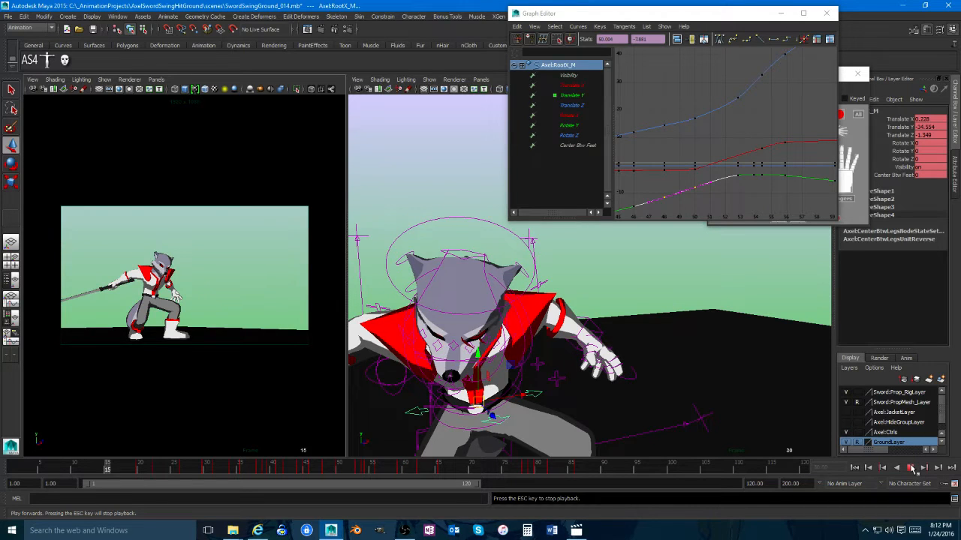
click(910, 467)
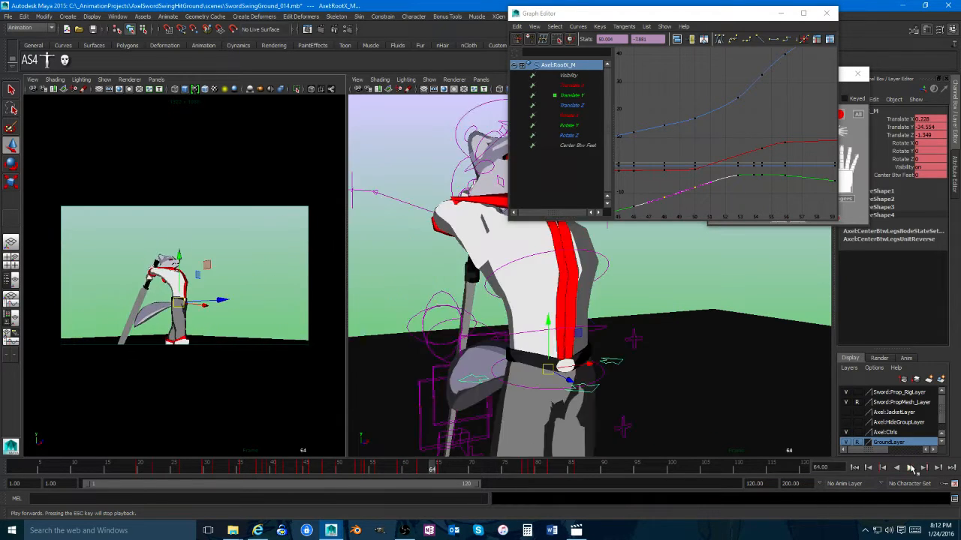
click(910, 467)
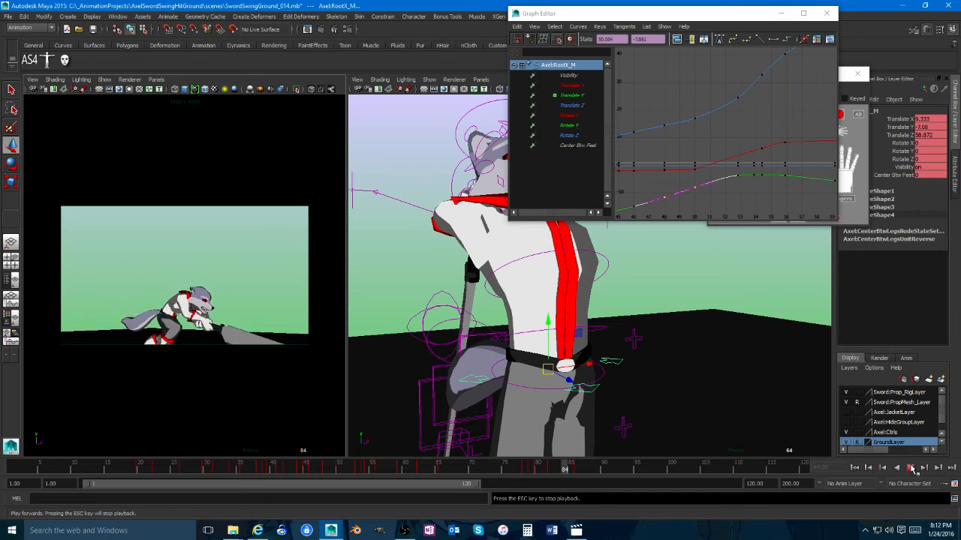
click(911, 467)
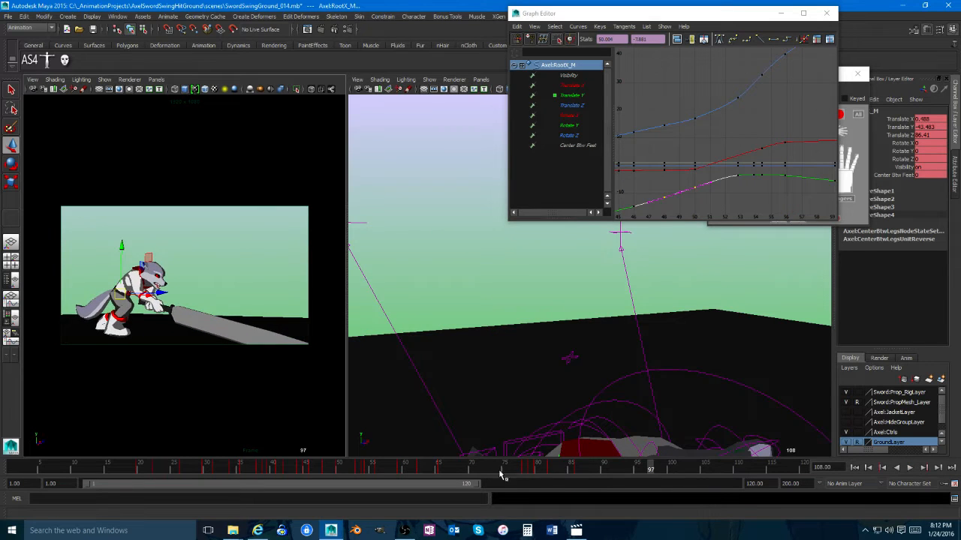
mouse_move(473, 471)
mouse_down()
mouse_move(300, 466)
mouse_move(387, 463)
mouse_up()
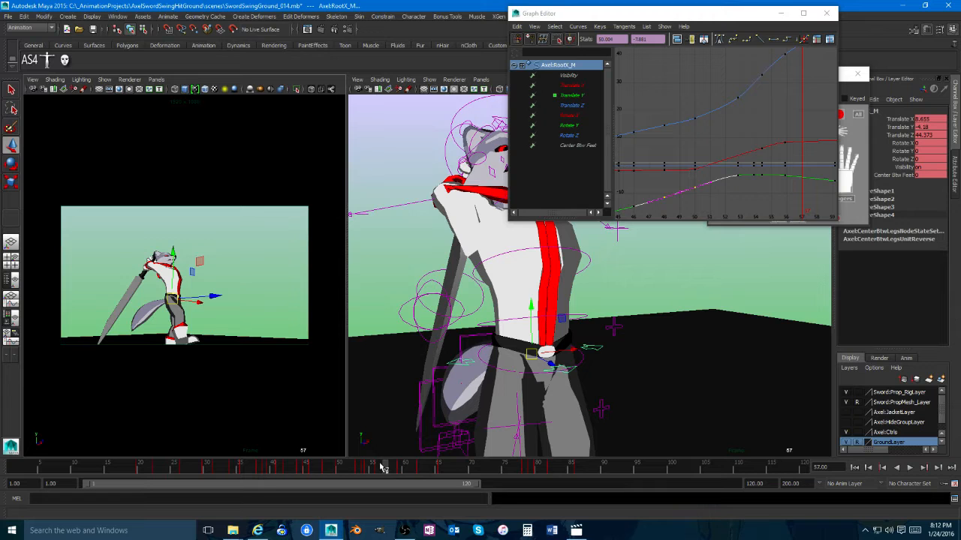
key(alt+v)
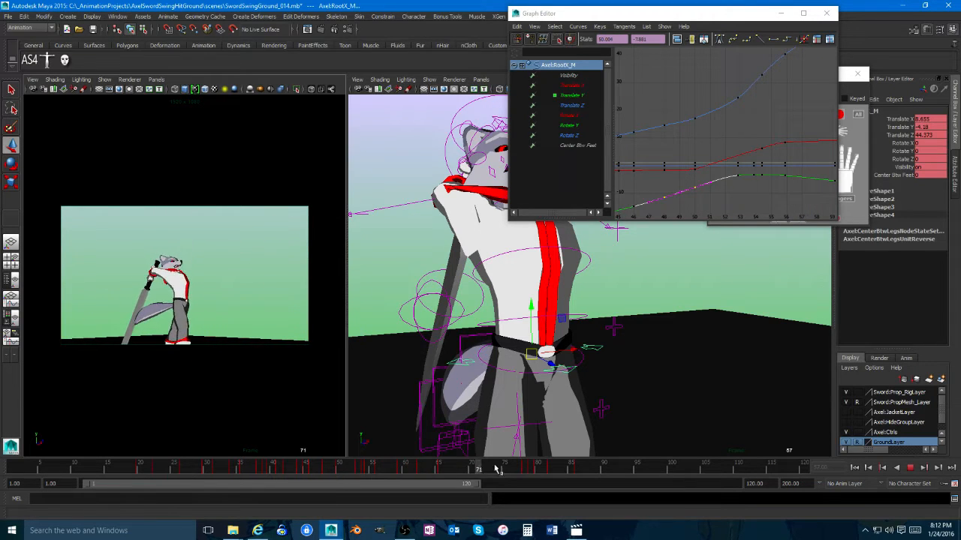
Step: Examine the downward strike around frames 79 to 81 with the working view orbited to the character's side
drag(528, 471, 532, 471)
alt+drag(488, 420, 526, 402)
alt+right_drag(525, 402, 492, 405)
alt+drag(492, 405, 515, 418)
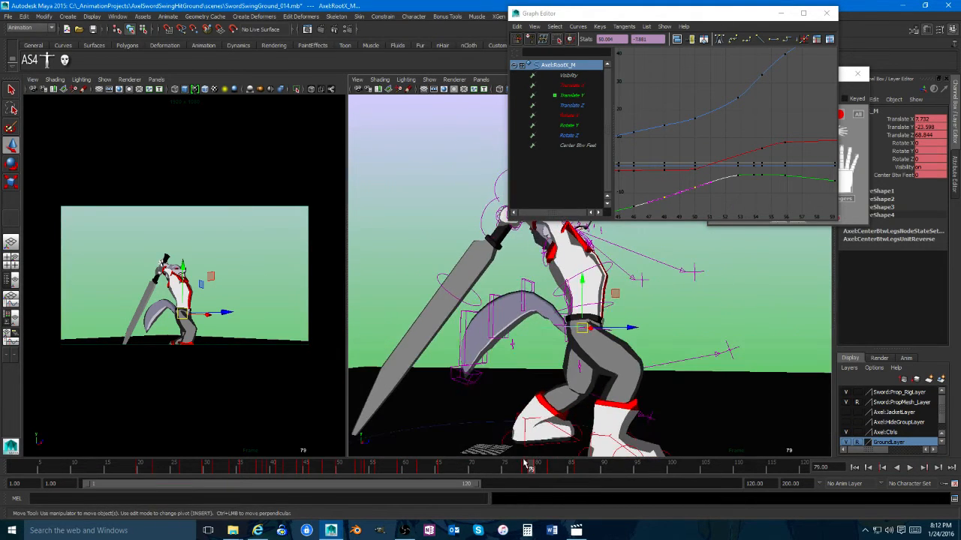
drag(523, 463, 545, 470)
Step: Try rotating the spine and chest controls together at frame 82, and undo the rotation
click(616, 324)
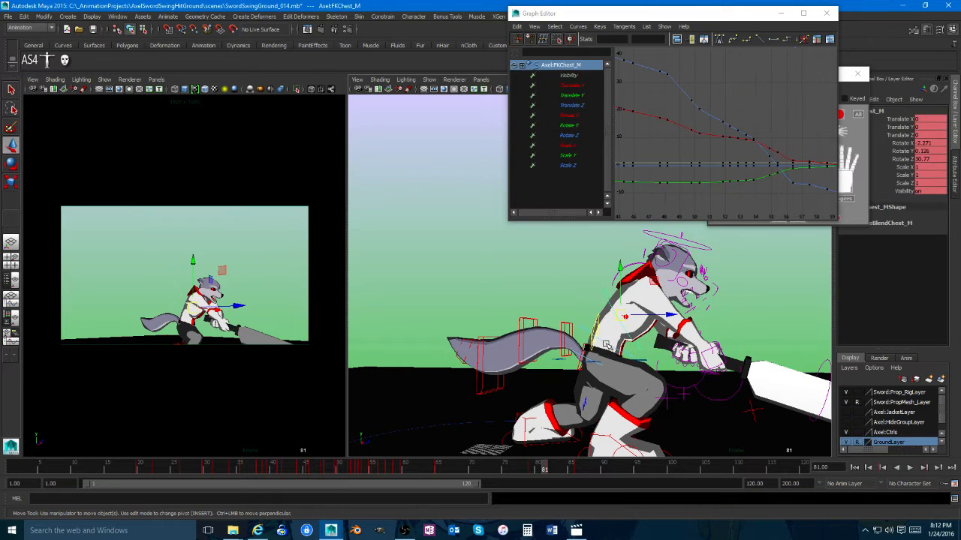
click(610, 345)
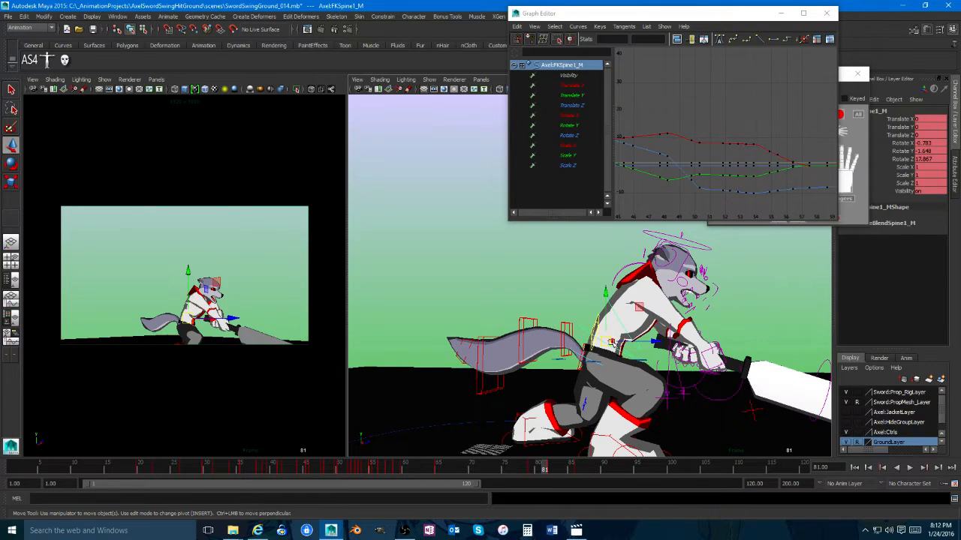
shift+click(617, 323)
key(e)
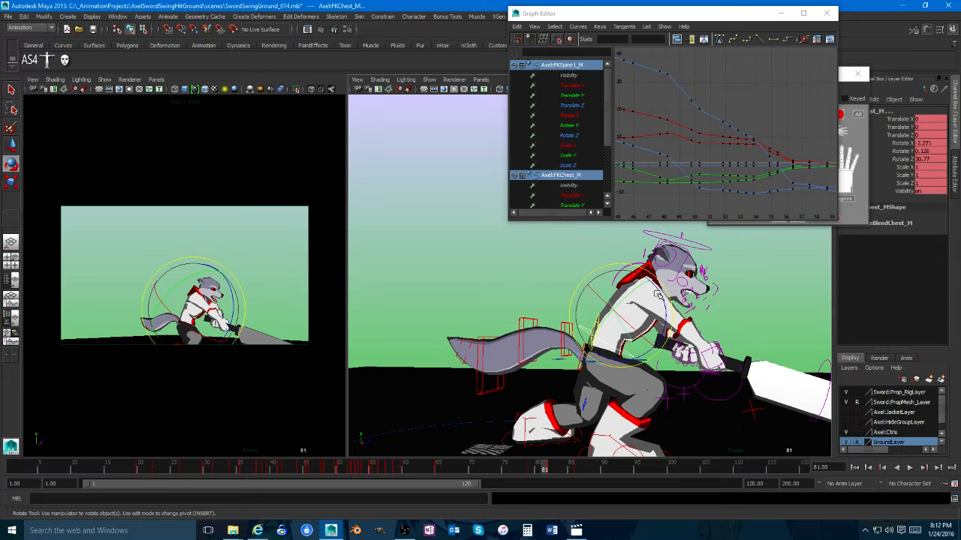
drag(546, 477, 553, 476)
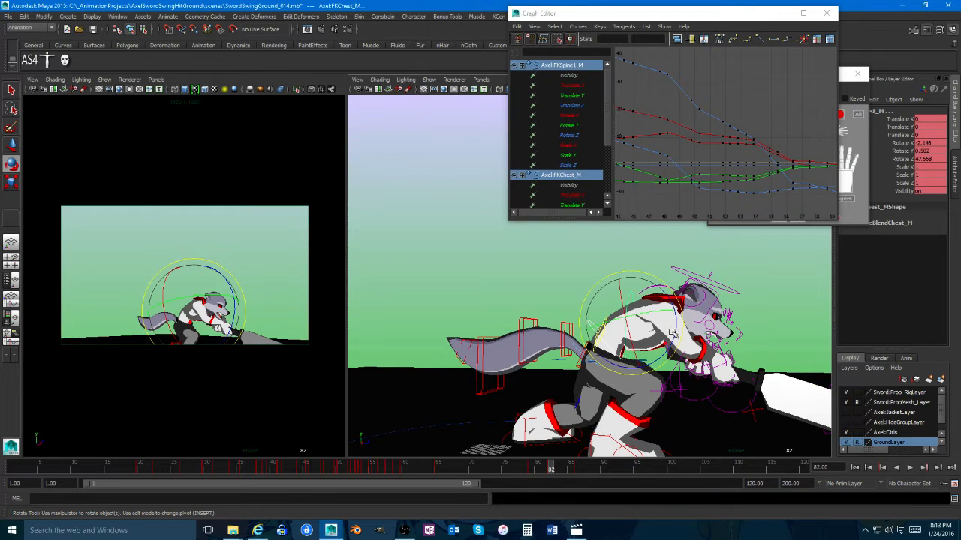
mouse_move(669, 330)
mouse_down()
mouse_move(676, 312)
mouse_move(678, 323)
mouse_up()
key(ctrl+z)
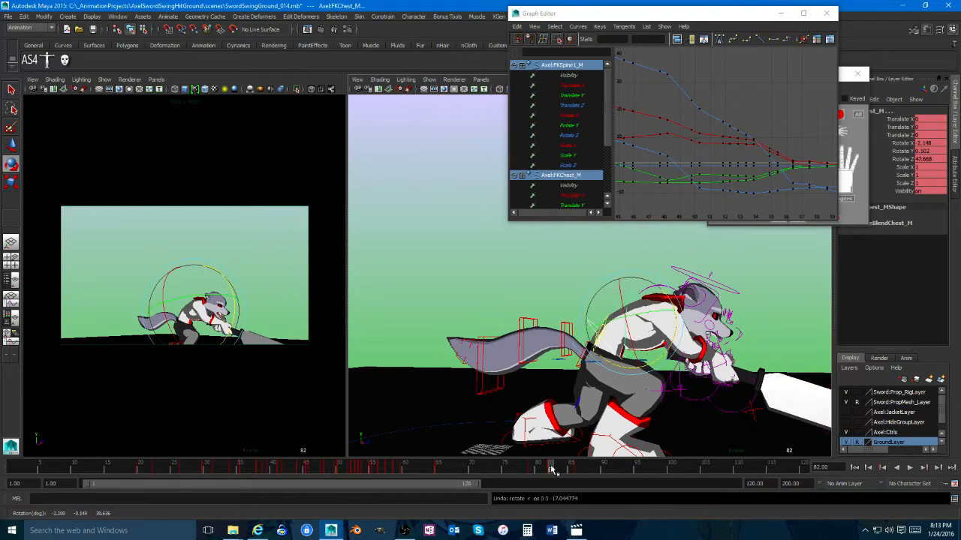
Step: Replay and scrub the sword's downward strike between frames 78 and 82 to judge the torso motion
drag(552, 468, 525, 468)
middle_click(291, 394)
key(alt+v)
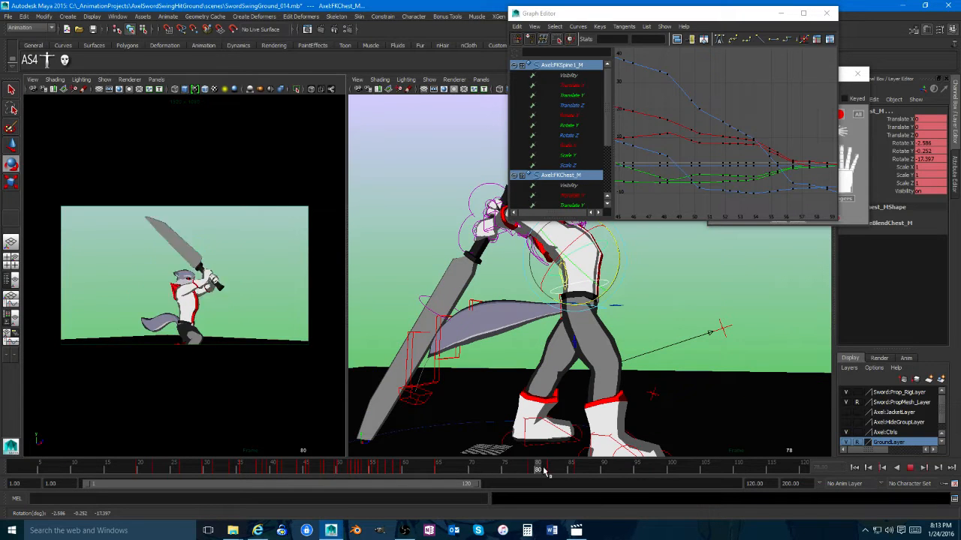
drag(600, 473, 543, 471)
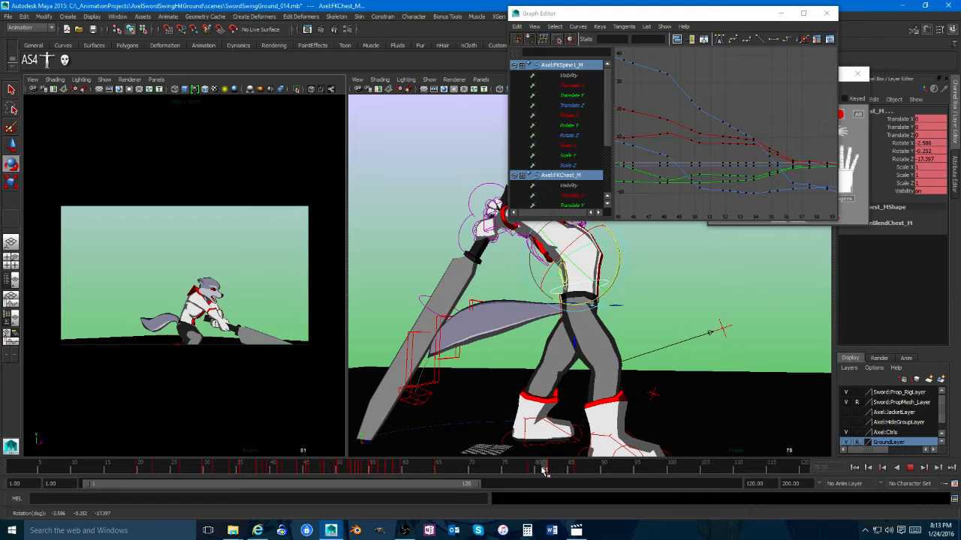
click(544, 471)
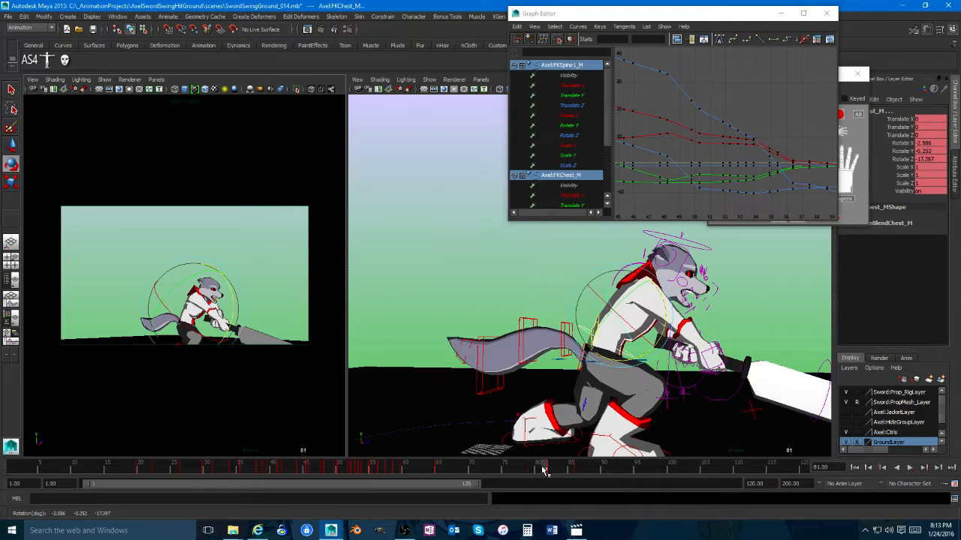
Step: Select the right arm IK control and review its motion through the strike around frames 78 to 82
key(w)
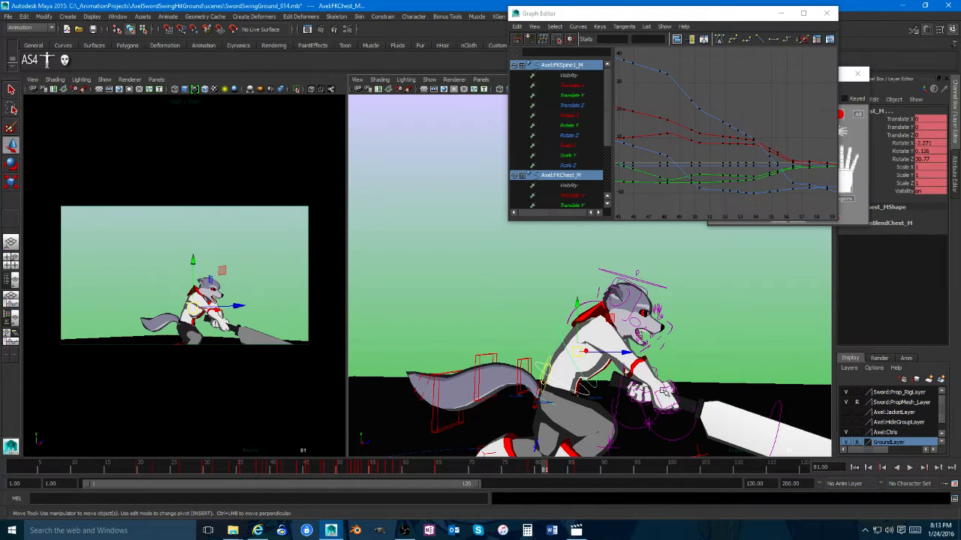
click(664, 391)
click(661, 400)
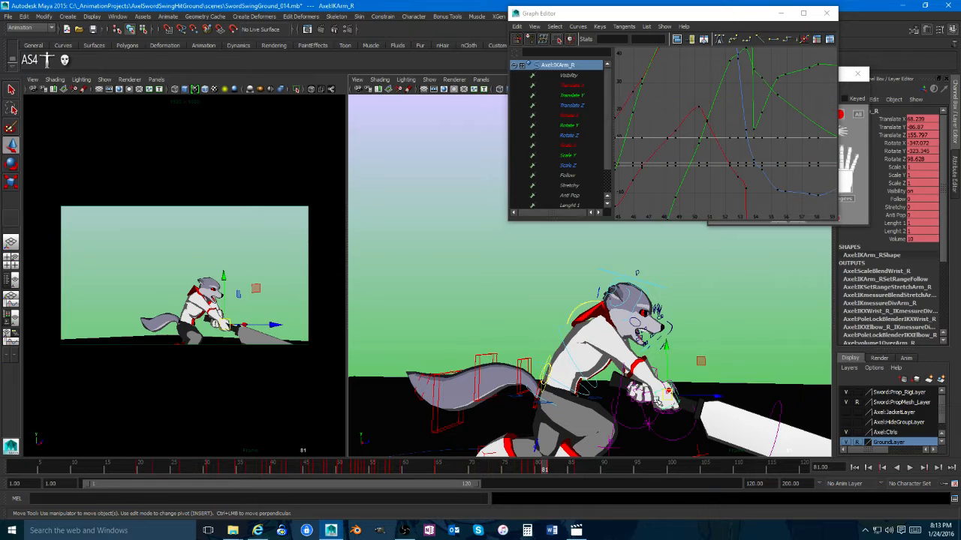
mouse_move(544, 467)
mouse_down()
mouse_move(533, 470)
mouse_move(545, 471)
mouse_up()
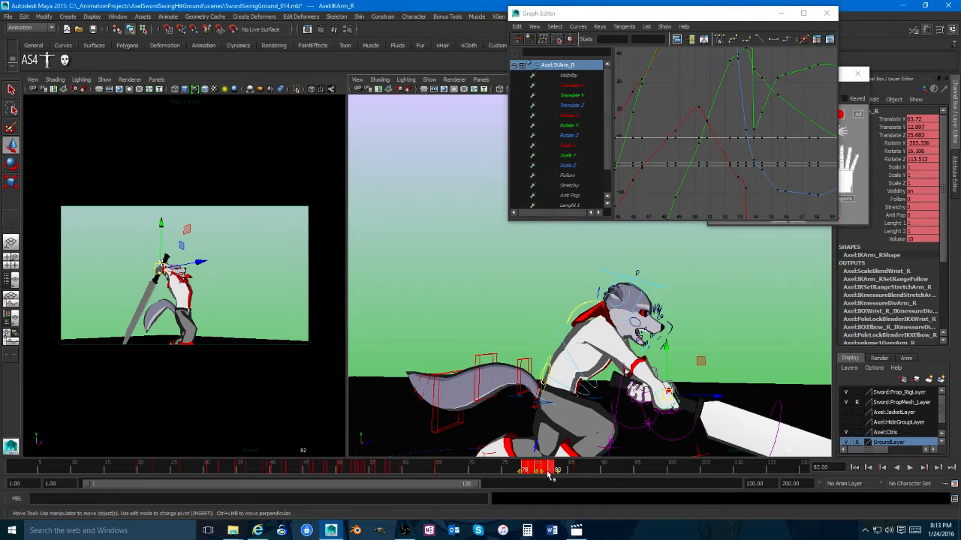
key(alt+v)
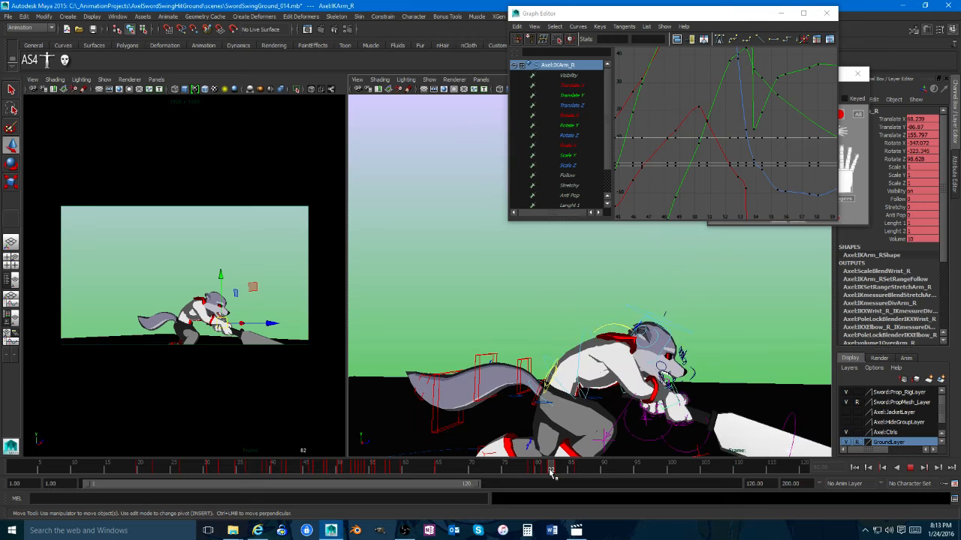
key(alt+v)
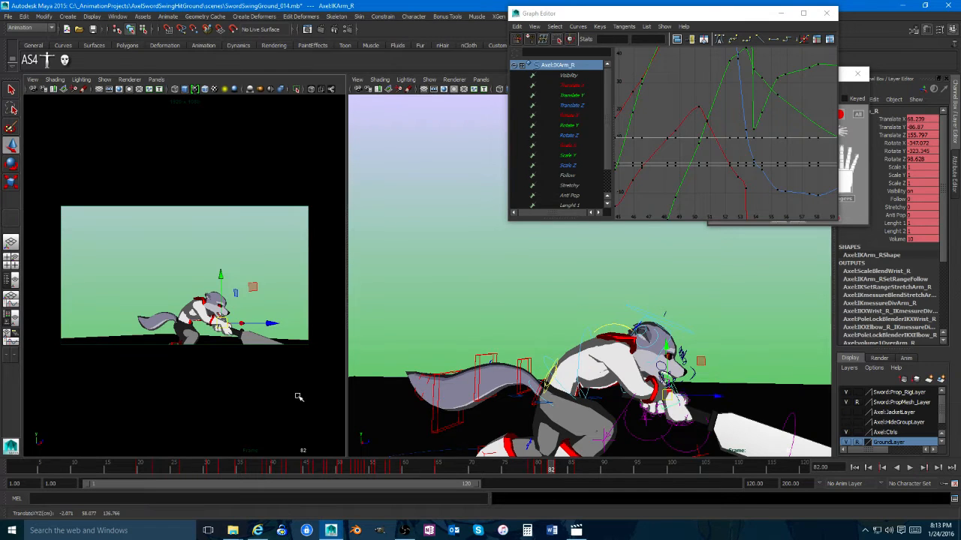
Step: Replay the sword swing from frame 68 in the full camera view and scrub back to the ground hit
drag(525, 472, 459, 470)
click(240, 318)
key(space)
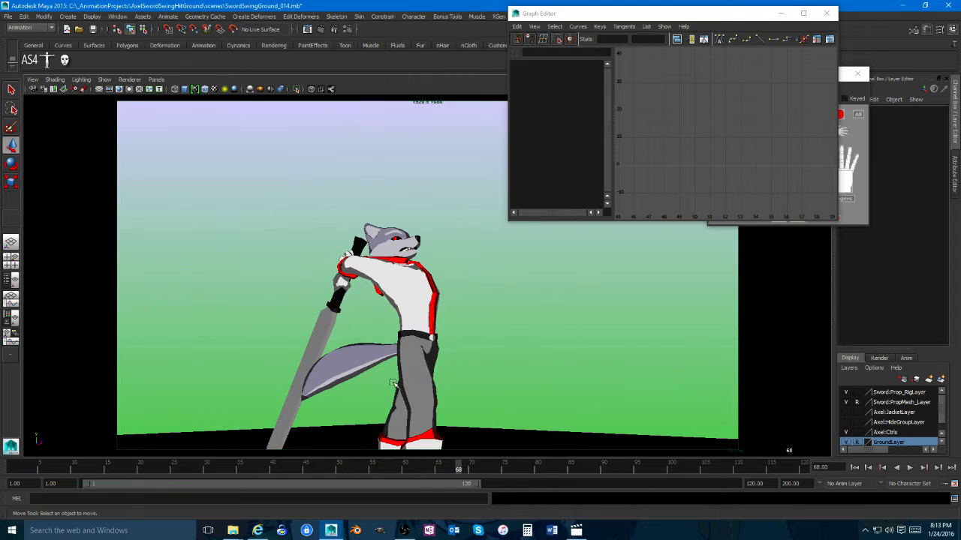
click(909, 468)
click(909, 472)
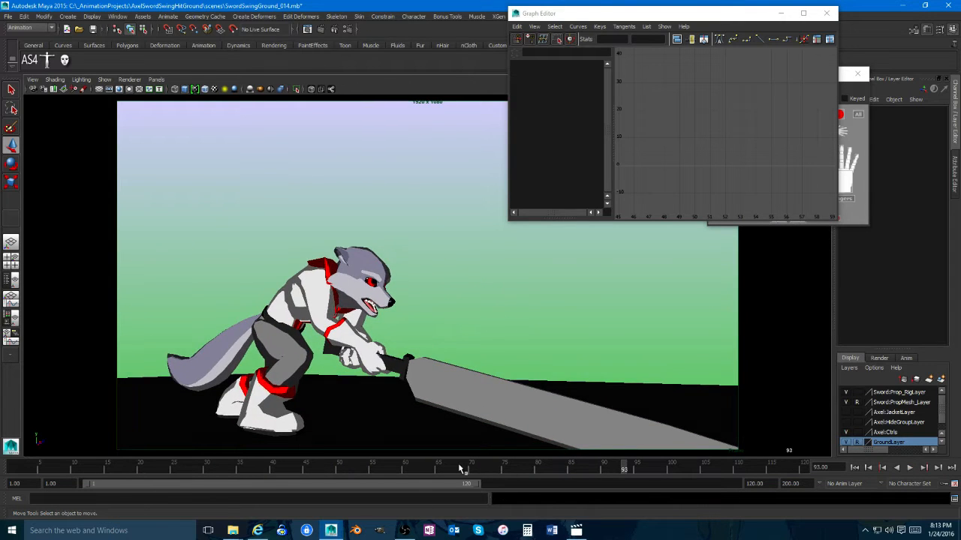
drag(460, 467, 565, 471)
key(space)
Step: Clear a key on the root control and lower the root at frame 84 to Translate Y -46.273 and Translate Z 86.227
click(578, 403)
right_click(538, 470)
click(571, 359)
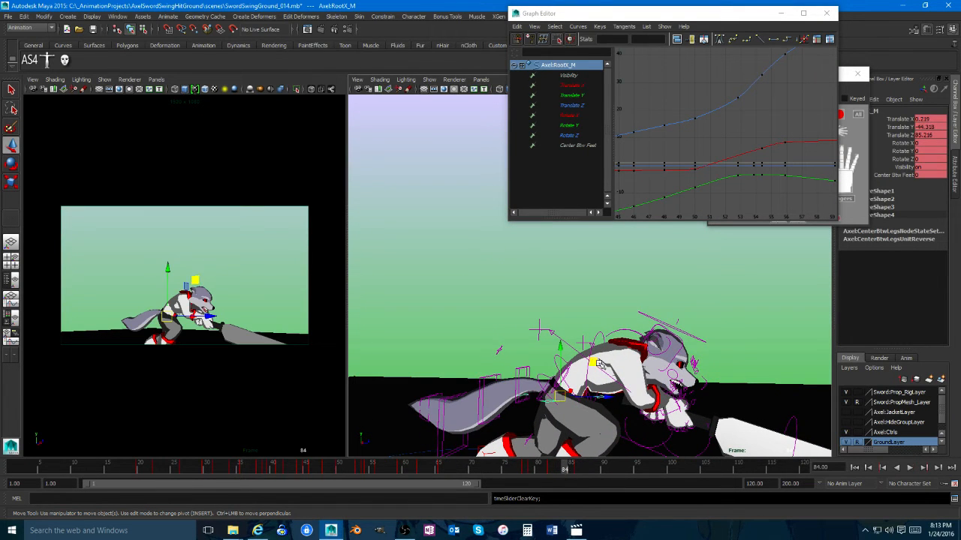
drag(600, 365, 640, 396)
Step: Lower and rotate the right arm IK control at frame 84 to Translate Y -106.526 and Rotate Y -315.296, and key the pose
alt+middle_drag(639, 396, 638, 368)
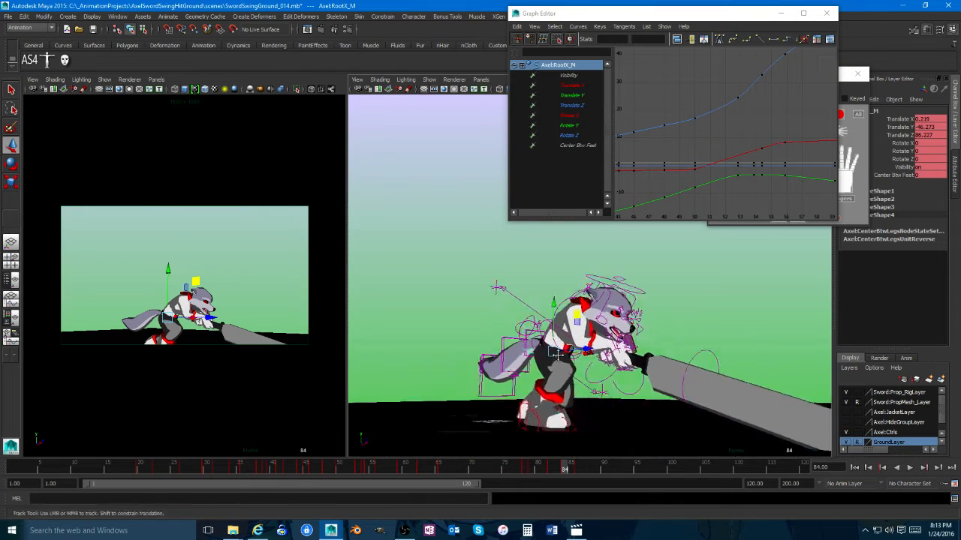
alt+drag(638, 368, 625, 370)
click(623, 362)
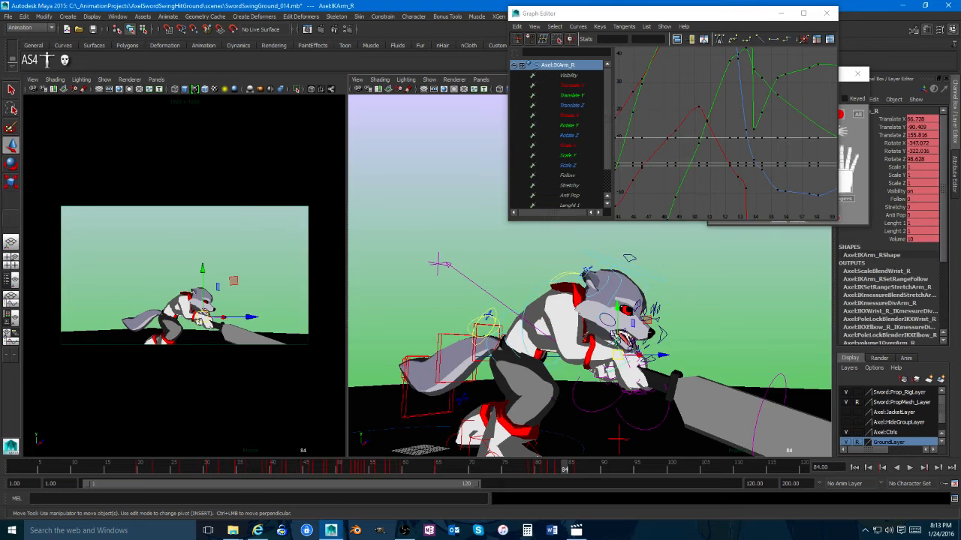
click(645, 320)
alt+drag(645, 323, 685, 352)
key(e)
key(s)
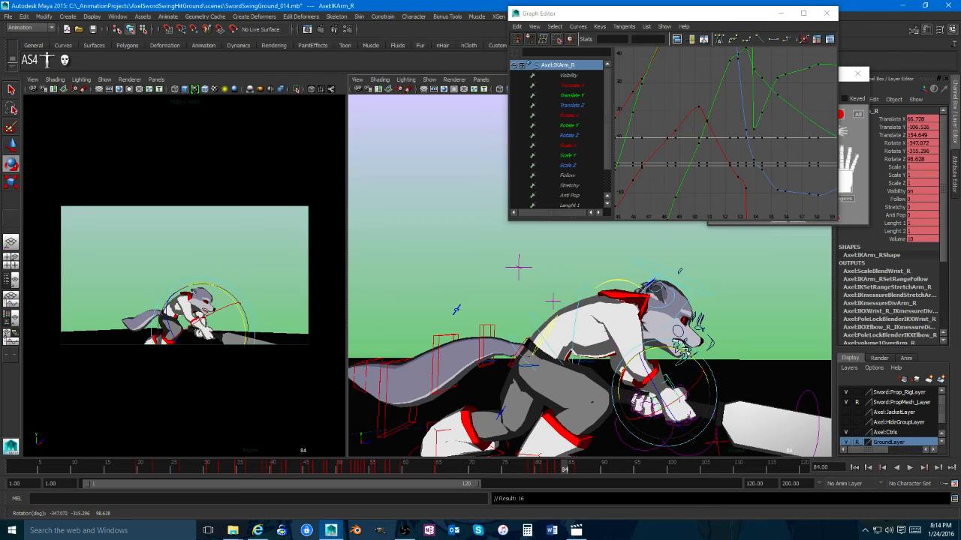
Step: Clear a right arm IK key near the ground hit and adjust frame 82 to Translate Y -95.998 and Rotate Y -315.9
mouse_move(554, 468)
mouse_down()
mouse_move(563, 467)
mouse_move(540, 468)
mouse_move(552, 470)
mouse_up()
right_click(557, 470)
click(594, 367)
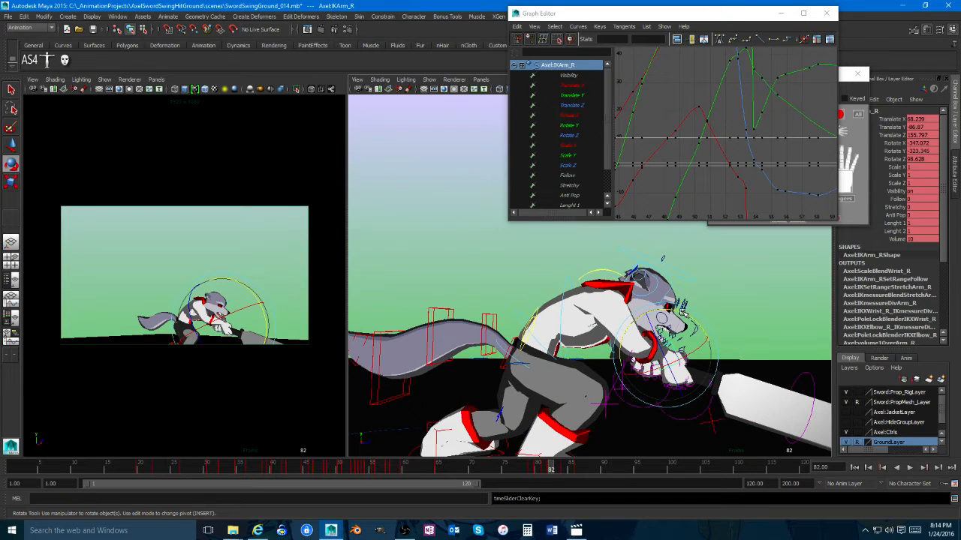
drag(683, 312, 665, 321)
key(w)
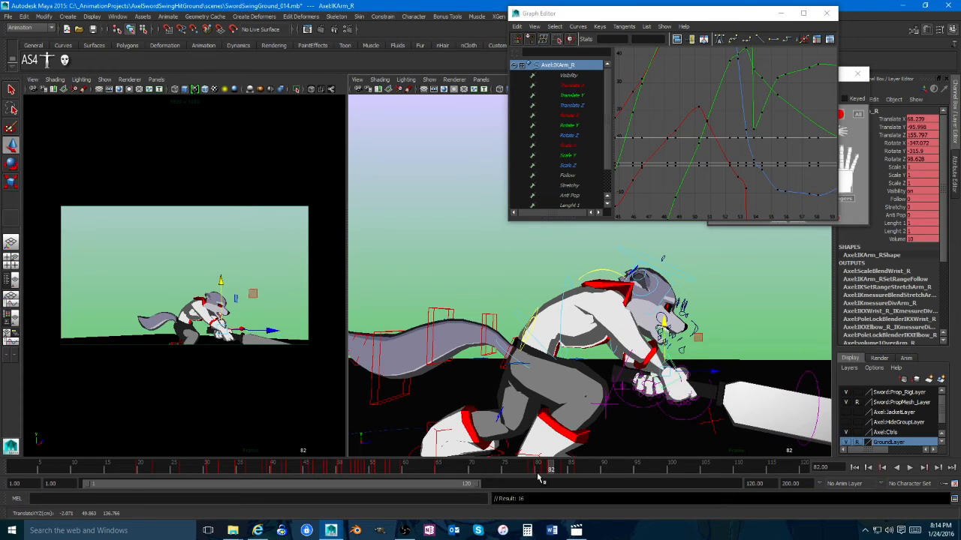
click(544, 470)
click(551, 470)
middle_click(275, 427)
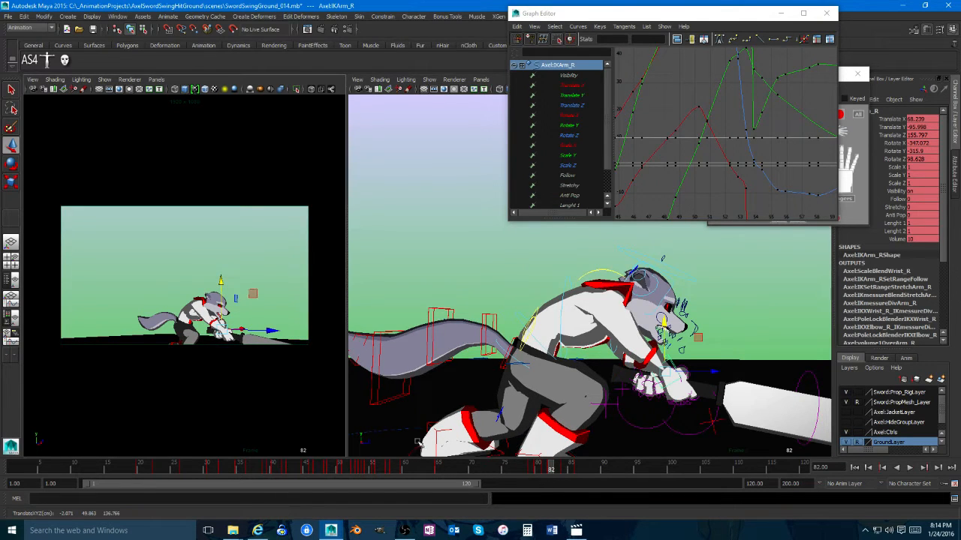
Step: Replay the swing in the full camera view from frame 65 and scrub the raised-sword section between frames 51 and 60
drag(553, 470, 439, 477)
key(space)
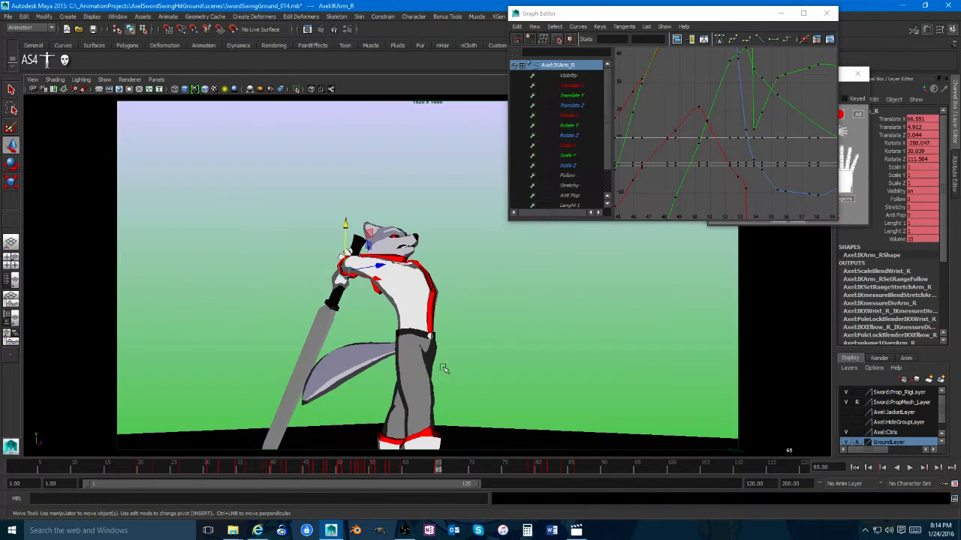
click(908, 468)
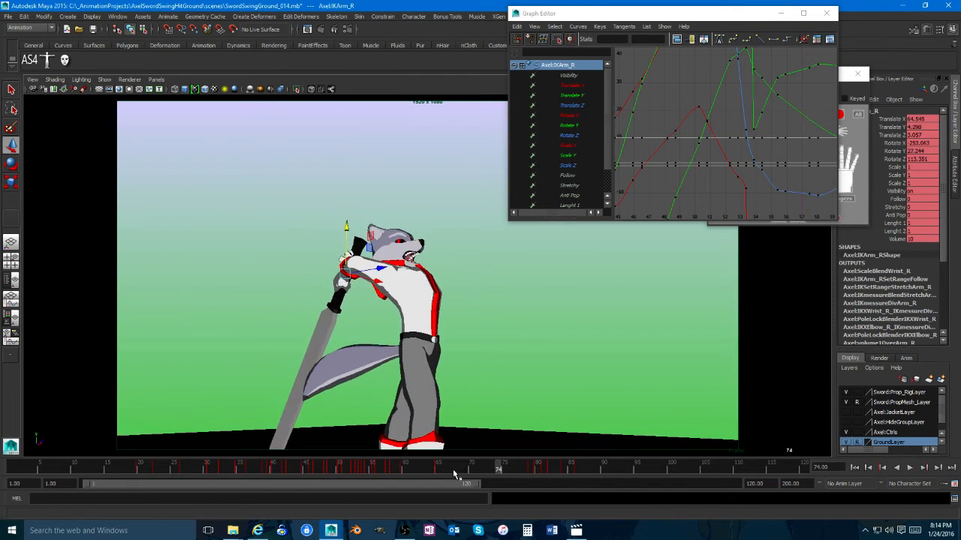
click(394, 469)
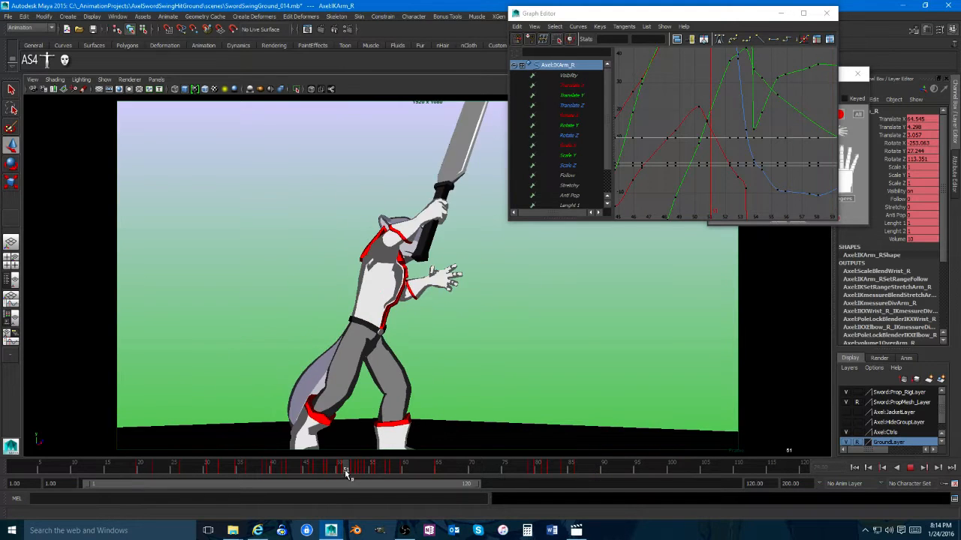
click(406, 465)
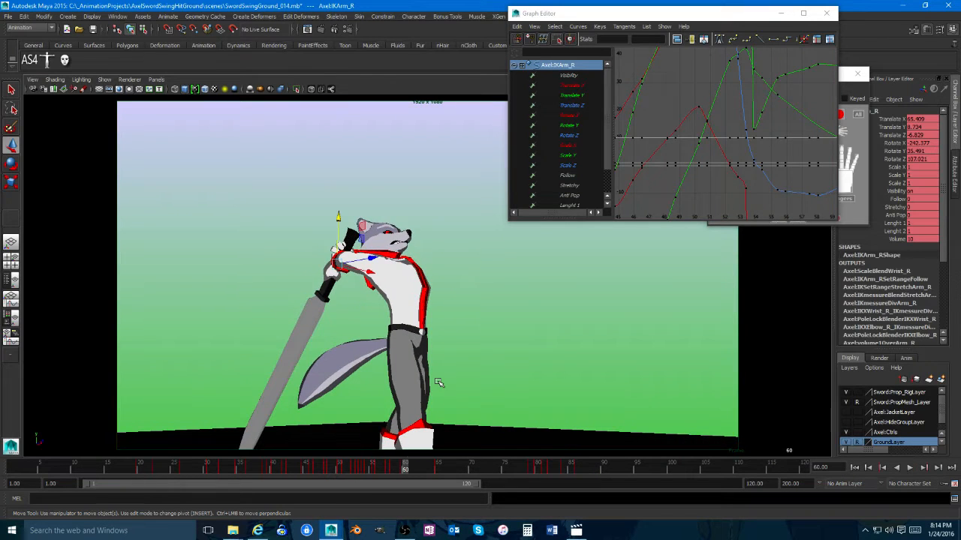
Step: Examine the raised-sword pose at frame 60 from several angles along with the right arm IK control's animation curves
key(space)
alt+drag(540, 331, 564, 330)
alt+right_drag(565, 330, 582, 335)
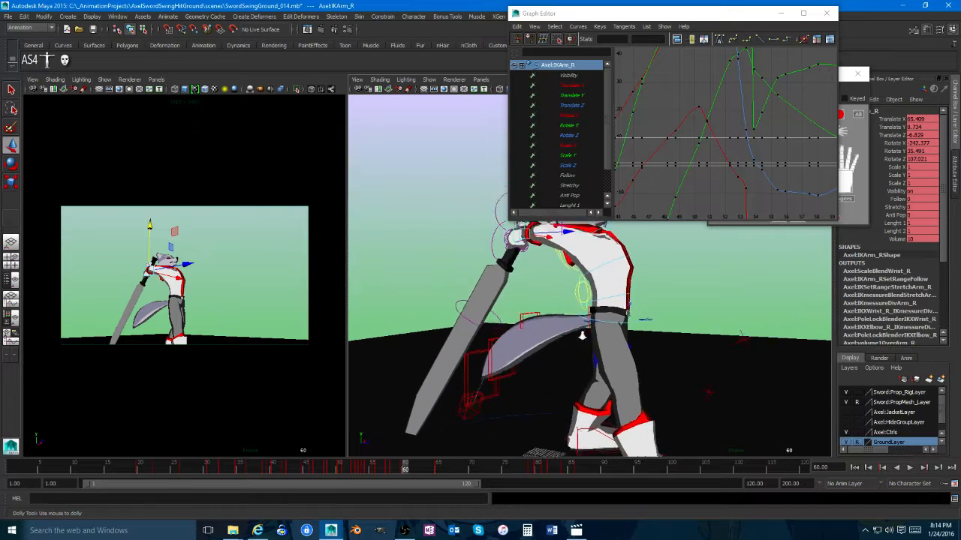
alt+drag(582, 335, 568, 339)
alt+middle_drag(582, 309, 549, 345)
alt+right_drag(554, 346, 624, 346)
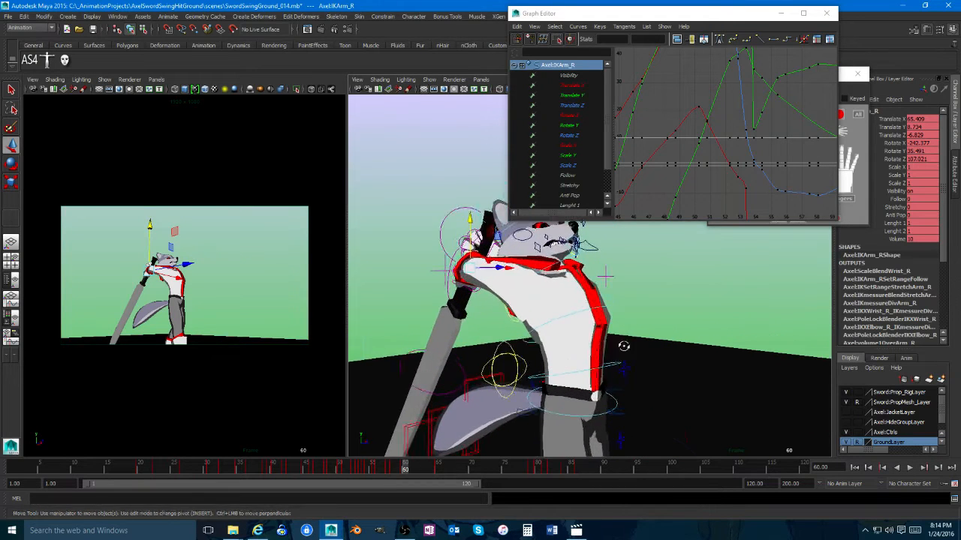
alt+drag(624, 346, 642, 347)
click(743, 73)
alt+middle_drag(743, 73, 737, 131)
scroll(746, 145, up, 5)
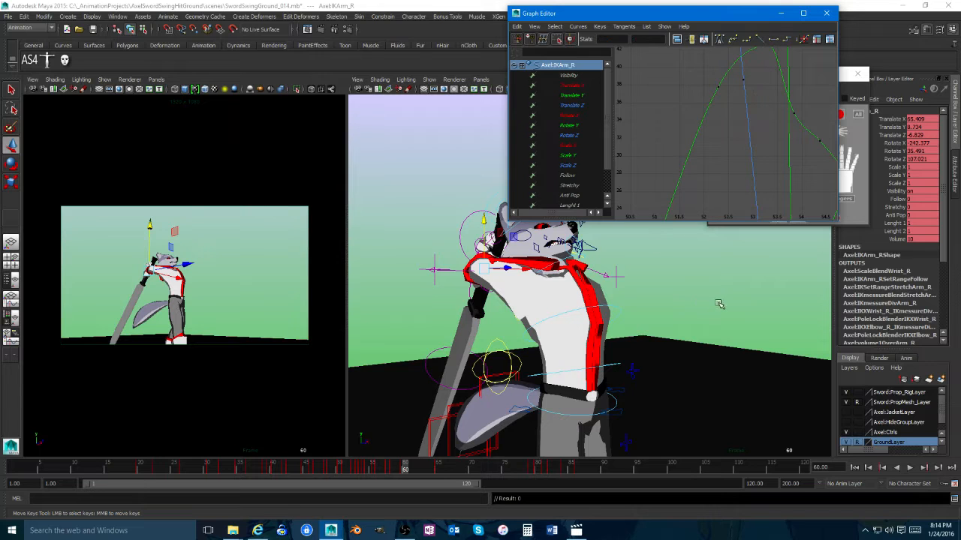
alt+right_drag(718, 304, 657, 310)
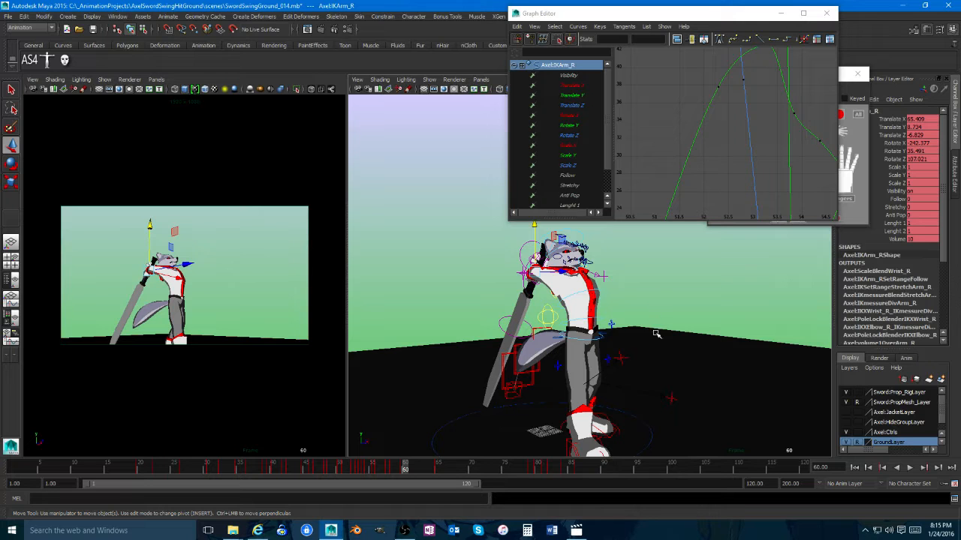
alt+right_drag(694, 341, 633, 337)
mouse_move(762, 148)
alt+right_down()
mouse_move(691, 157)
mouse_move(721, 108)
mouse_move(764, 160)
alt+right_up()
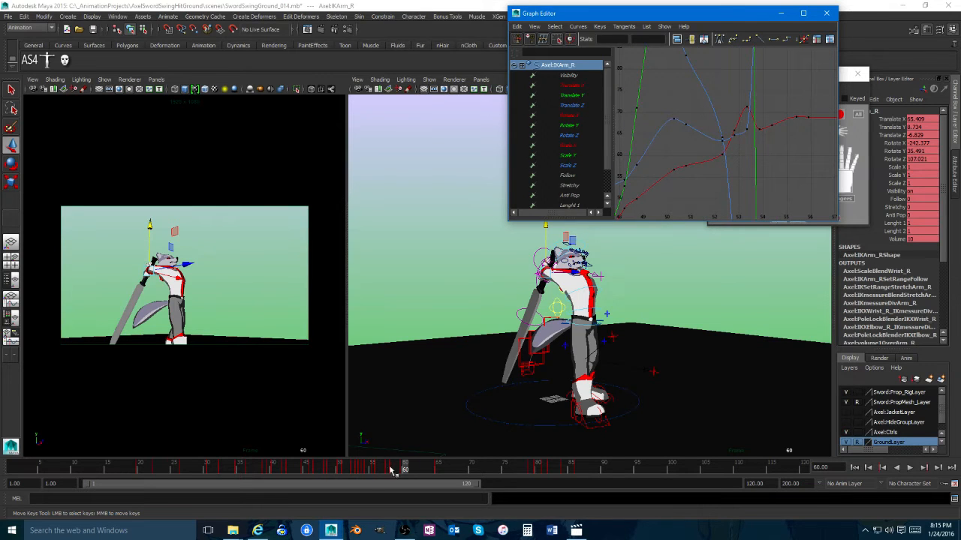
Step: Try lowering the right arm IK's Translate X peak near frame 53, undo it, and delete the two keys forming the bump
drag(390, 471, 360, 471)
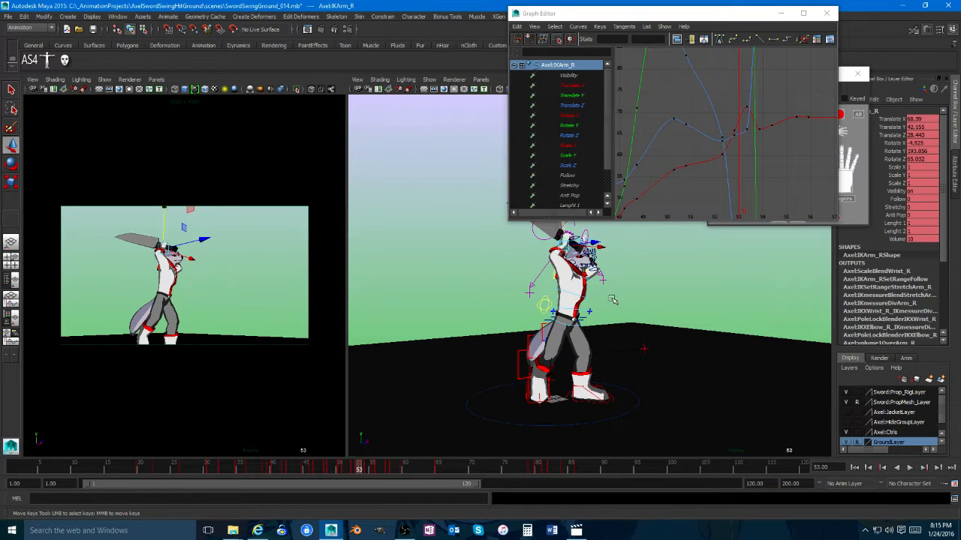
alt+middle_drag(628, 253, 626, 307)
mouse_move(746, 128)
alt+middle_down()
mouse_move(748, 162)
mouse_move(736, 138)
alt+middle_up()
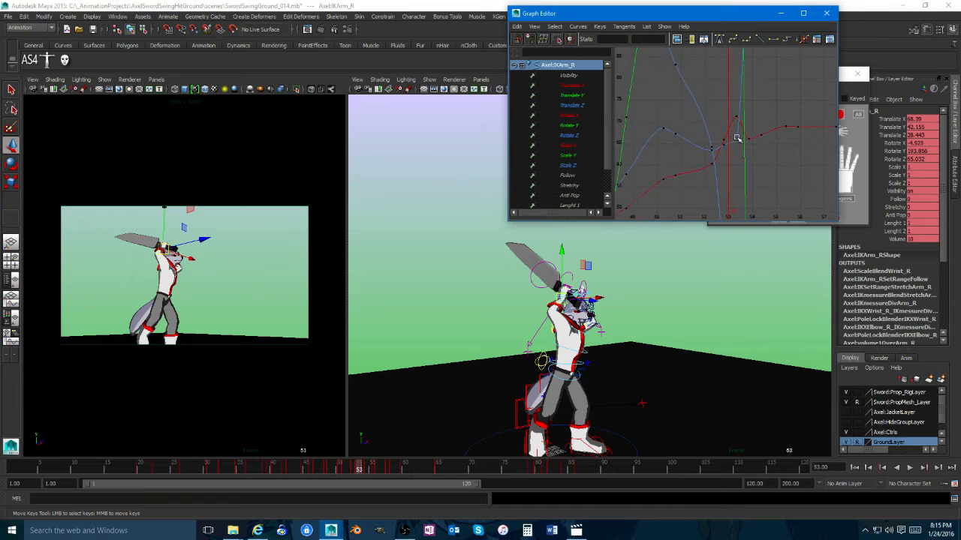
alt+right_drag(737, 138, 752, 135)
middle_drag(736, 120, 738, 161)
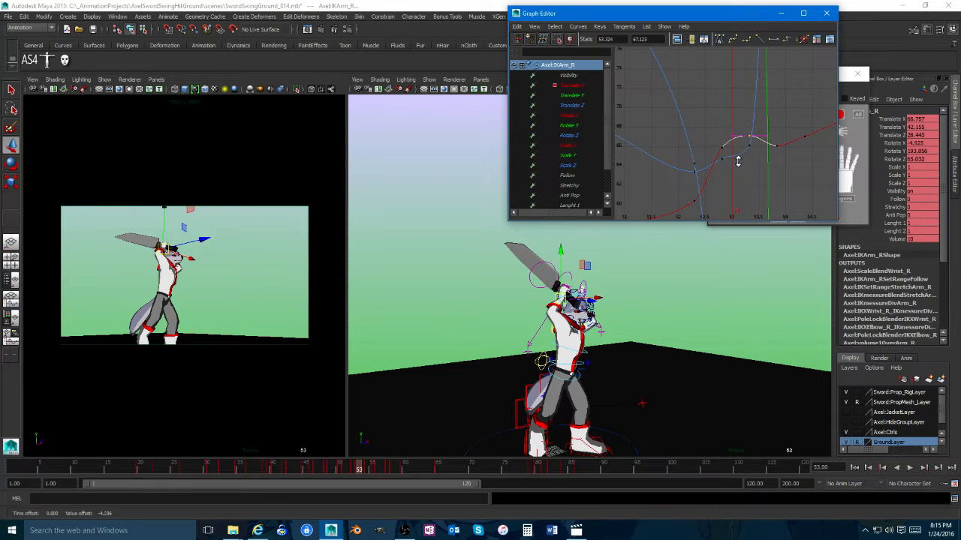
key(ctrl+z)
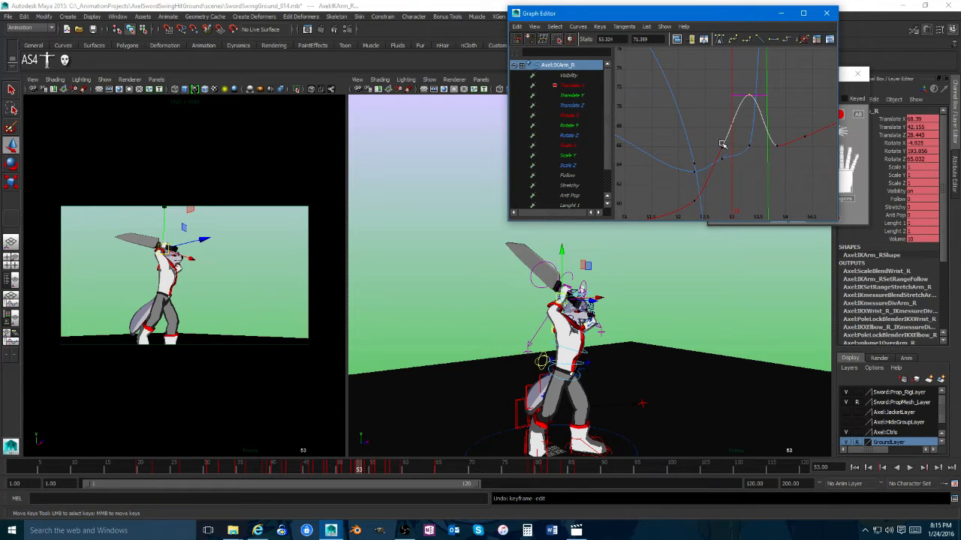
key(Delete)
key(Delete)
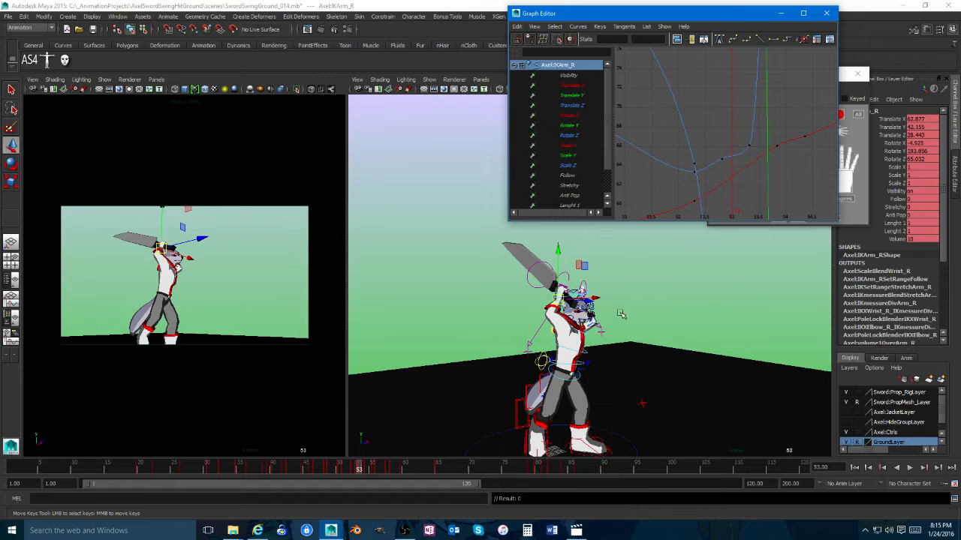
Step: Select the chest, spine and root FK controls together and delete stray keys on their curves around frame 41
key(w)
scroll(622, 314, up, 8)
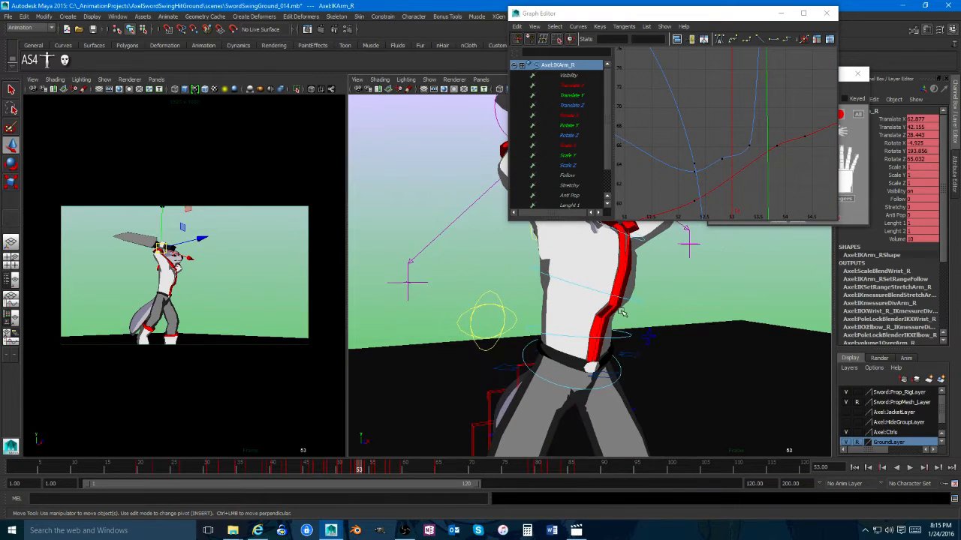
click(632, 299)
shift+click(622, 366)
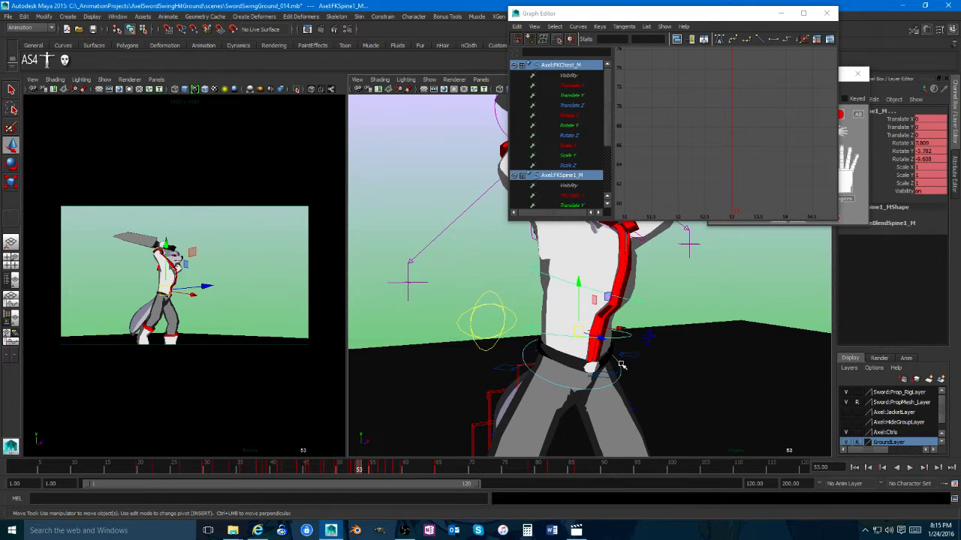
key(f)
alt+middle_drag(662, 141, 728, 105)
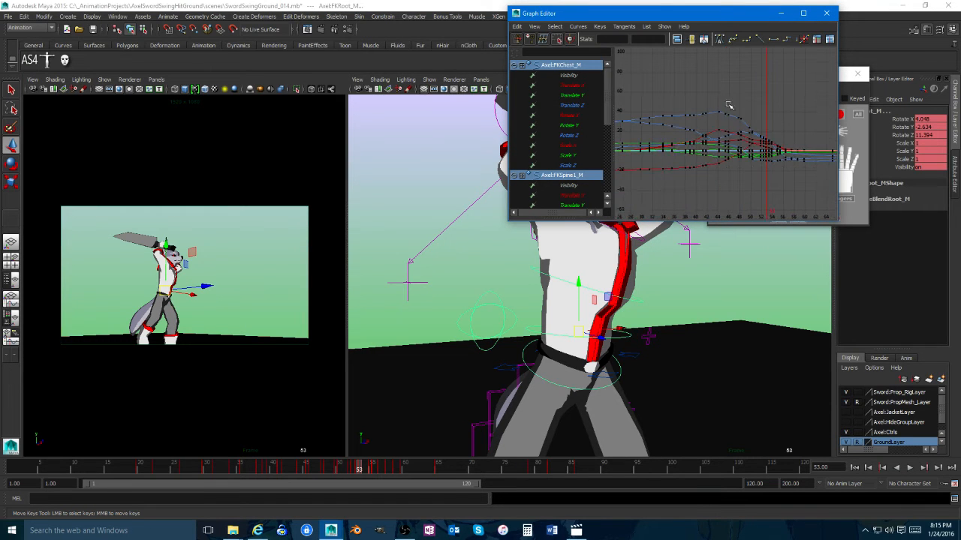
mouse_move(753, 186)
alt+right_down()
mouse_move(703, 177)
mouse_move(768, 180)
alt+right_up()
drag(362, 468, 281, 468)
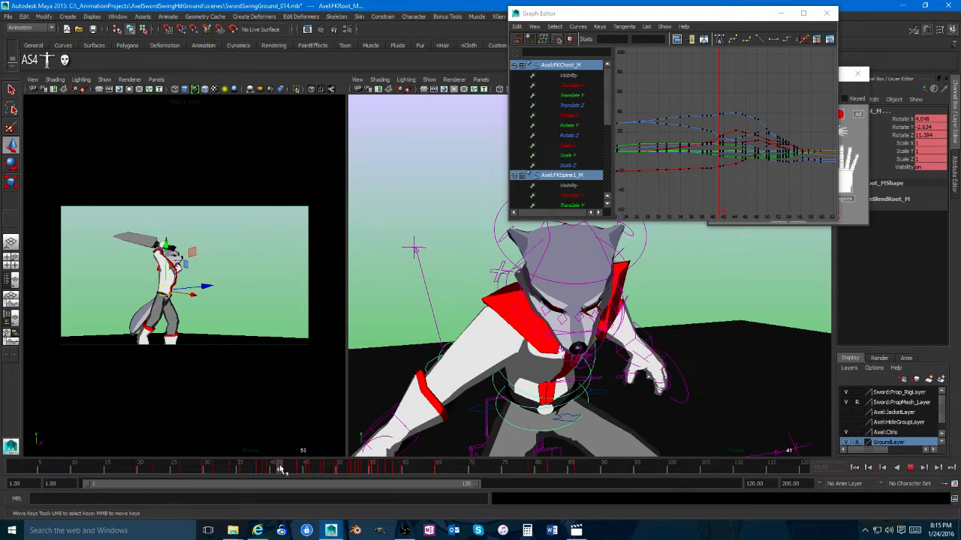
alt+right_drag(755, 179, 716, 100)
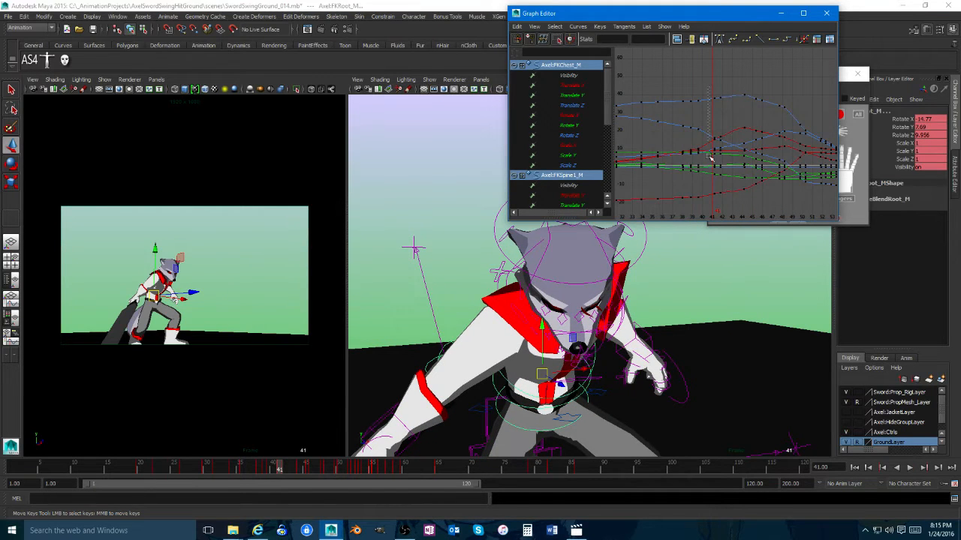
key(Delete)
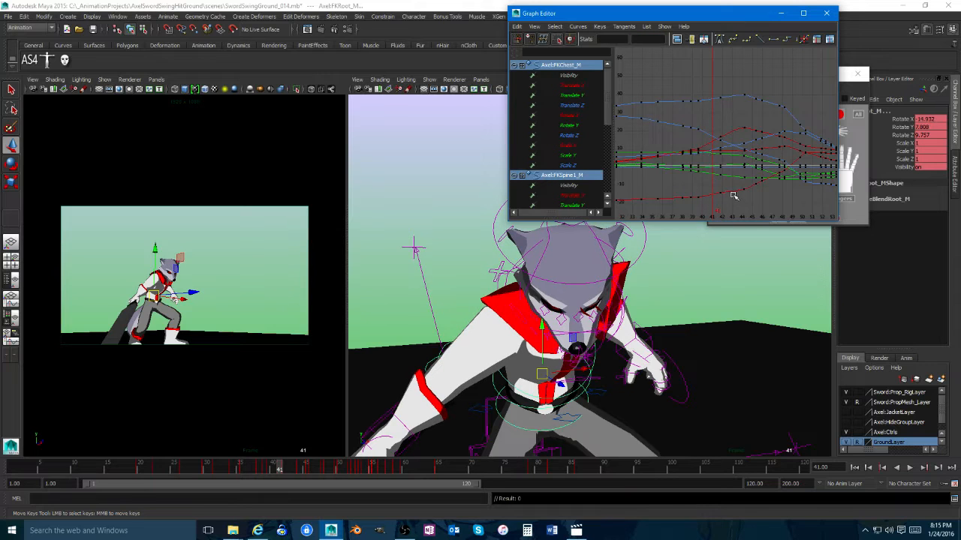
Step: Raise the root FK control's Rotate X key near frame 39.6 to about -15.7 to smooth its curve
middle_drag(717, 132, 718, 134)
alt+middle_drag(720, 190, 743, 180)
alt+right_drag(743, 180, 758, 168)
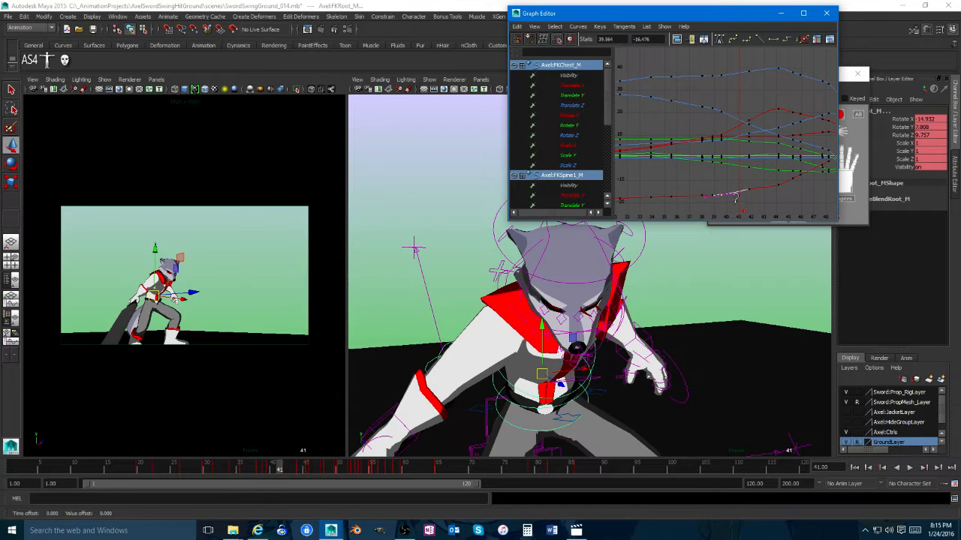
middle_drag(736, 197, 738, 199)
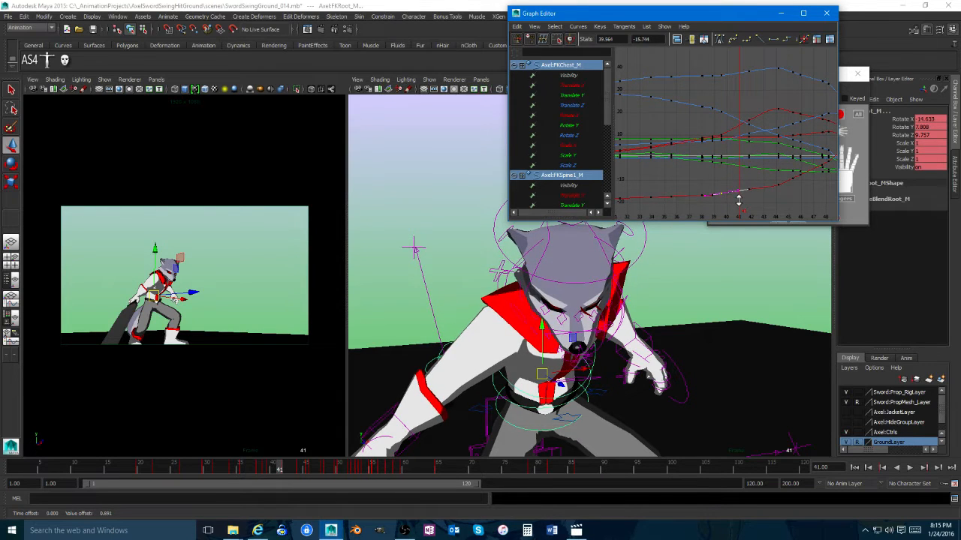
Step: Replay the whole swing from frame 16 in the full camera view and examine the pose at frame 79 in the working view
middle_click(249, 366)
drag(281, 475, 114, 472)
click(234, 294)
key(space)
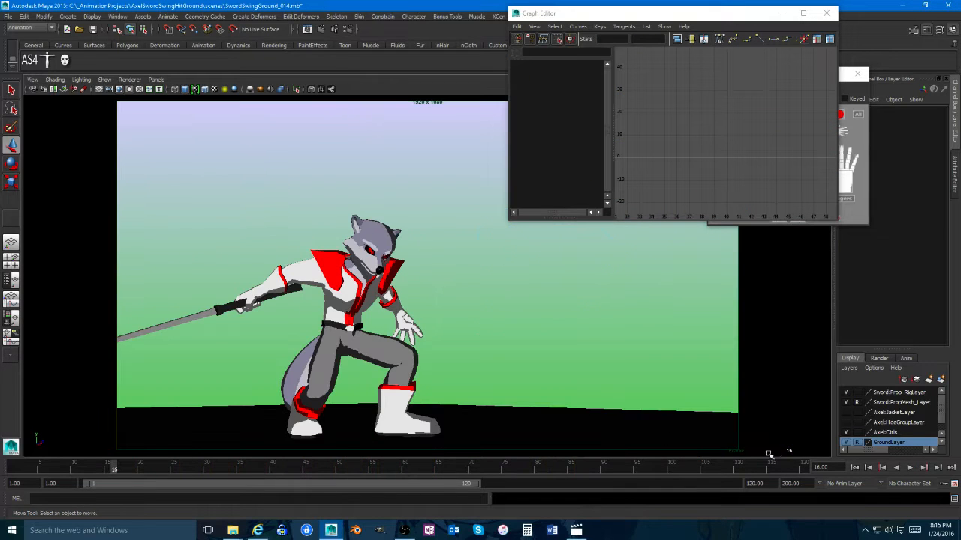
click(909, 468)
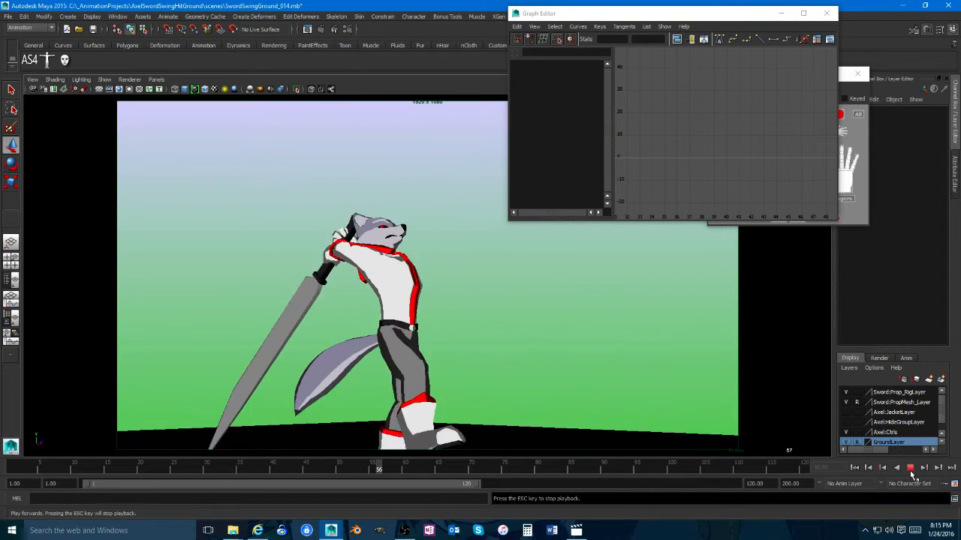
click(910, 468)
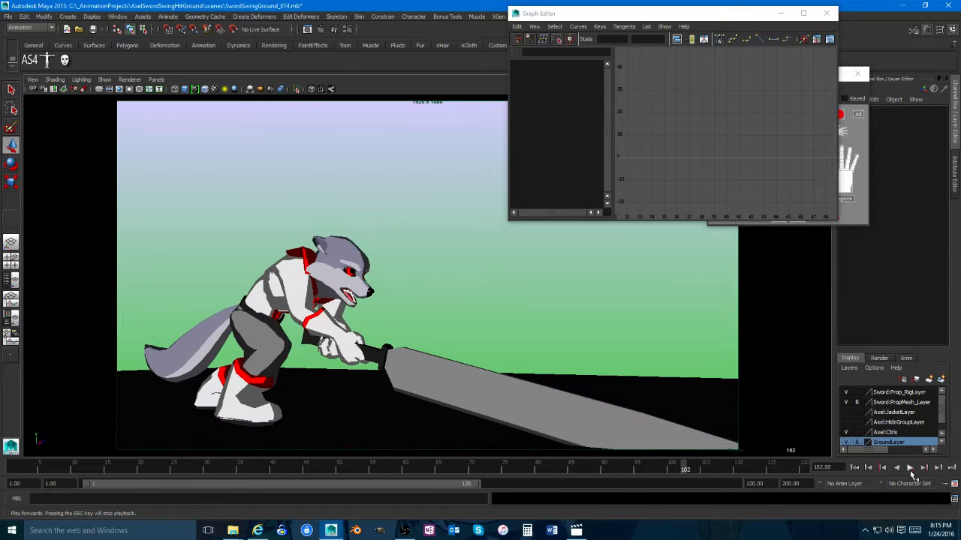
drag(575, 470, 532, 466)
key(space)
alt+drag(617, 329, 632, 335)
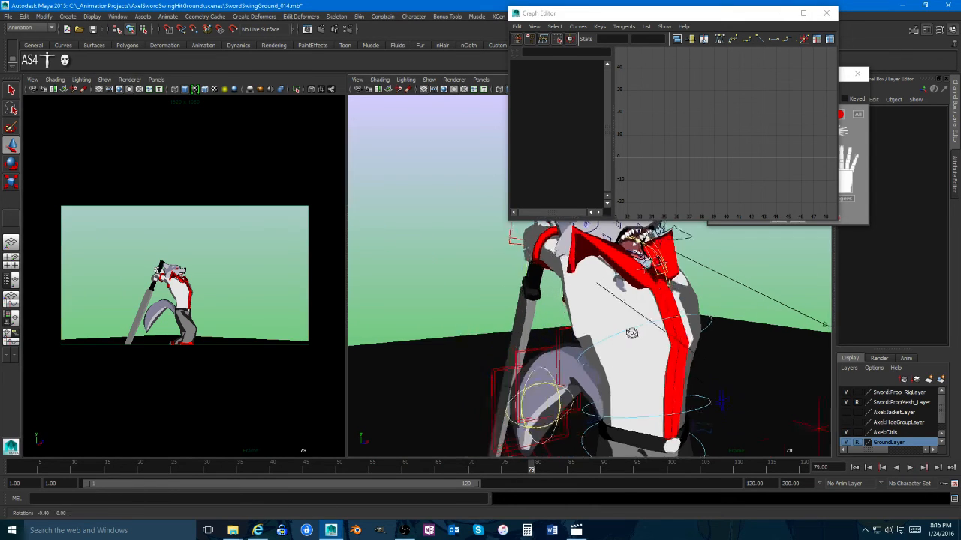
Step: Select the left scapula FK control on the wolf's chest and examine its rotation curves around frames 78 and 79
alt+middle_drag(633, 335, 629, 347)
alt+right_drag(629, 347, 623, 328)
alt+drag(623, 328, 567, 343)
alt+drag(677, 339, 574, 324)
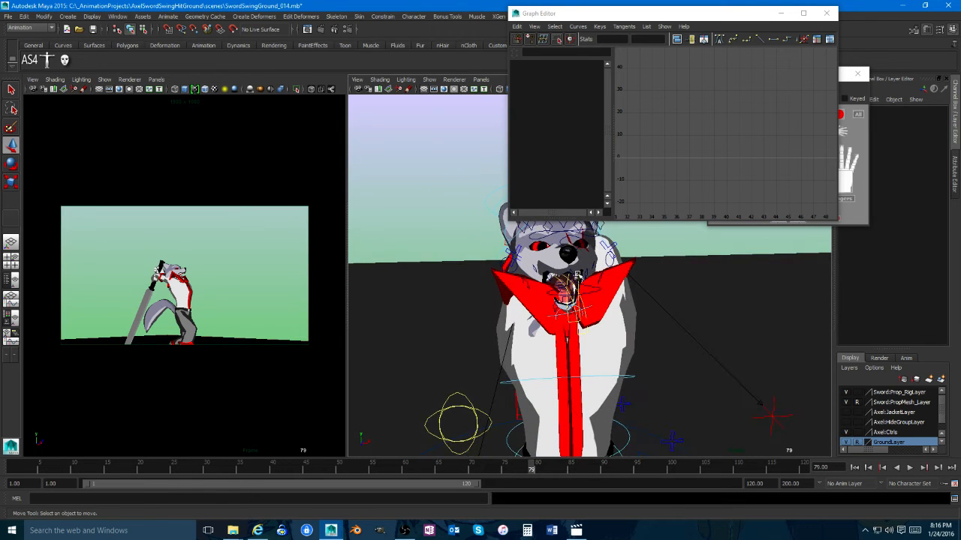
click(575, 273)
alt+drag(570, 287, 575, 340)
key(e)
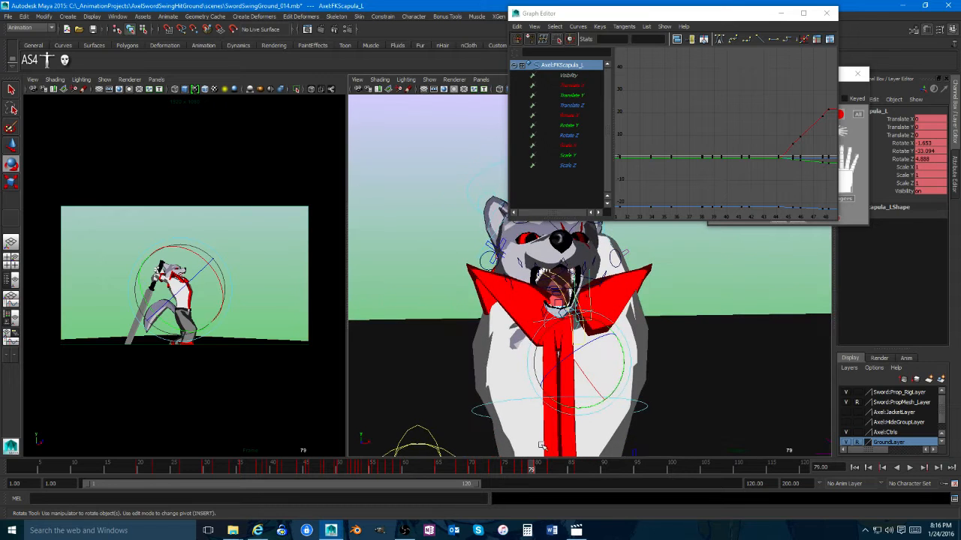
drag(531, 472, 524, 472)
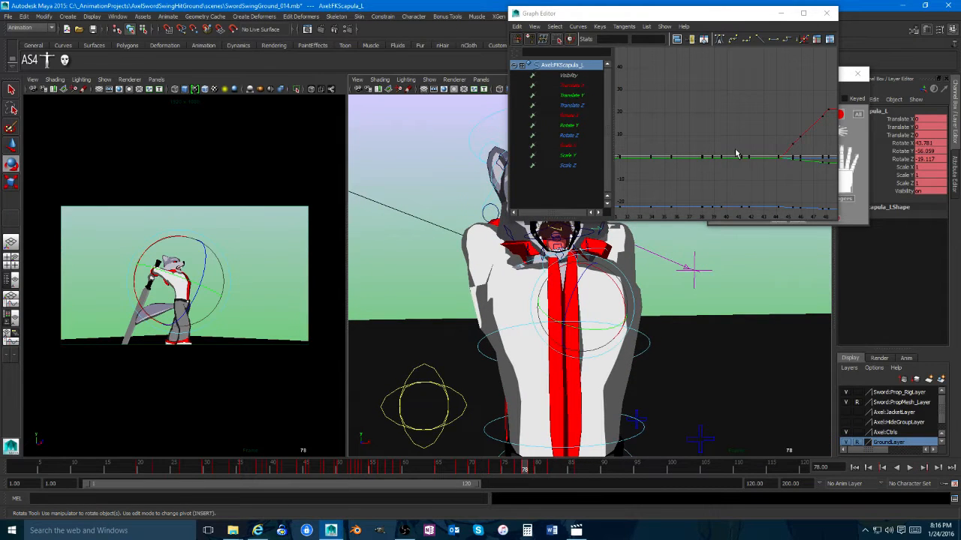
alt+right_drag(757, 155, 708, 155)
alt+middle_drag(708, 154, 675, 160)
alt+right_drag(676, 159, 713, 166)
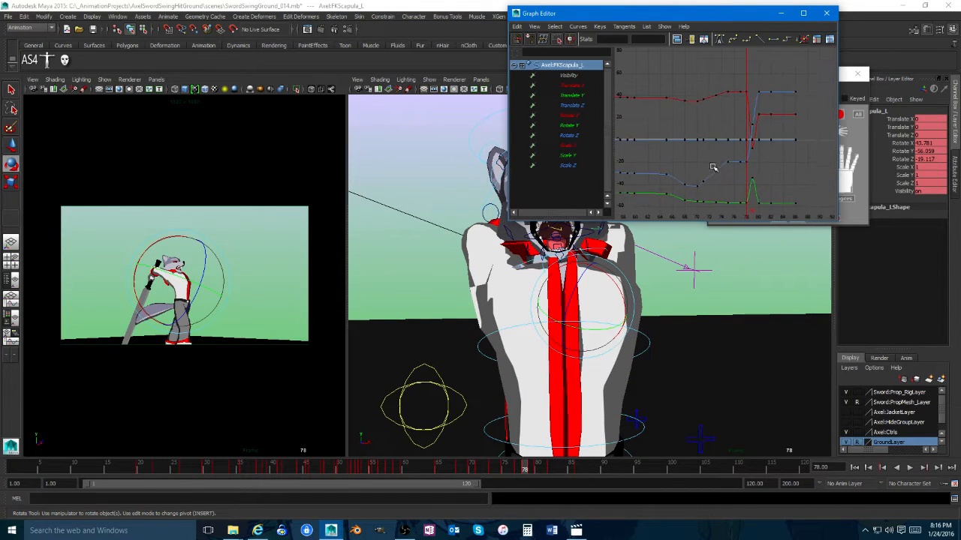
Step: Try deleting the left scapula control's key at frame 79, and undo the deletion
click(533, 470)
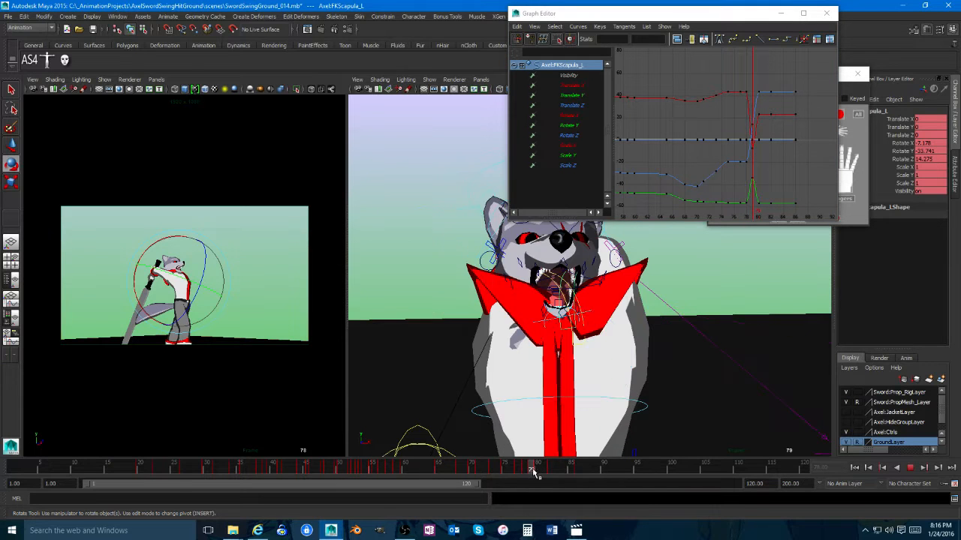
click(534, 471)
right_click(535, 472)
click(559, 360)
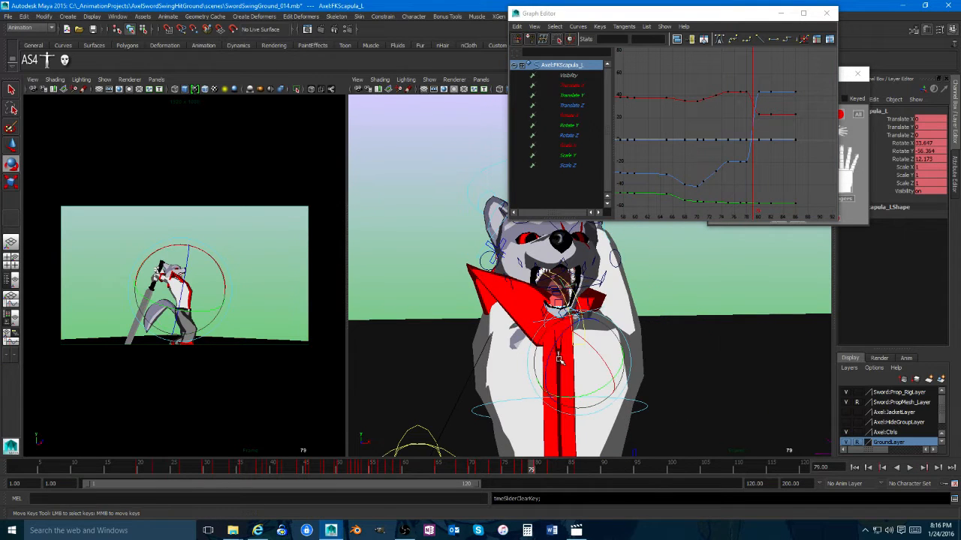
key(ctrl+z)
Step: Rotate the left scapula control at frame 79 to about X -0.7, Y -38.3, Z -9.9 and delete its keys between frames 67 and 78
drag(578, 343, 609, 357)
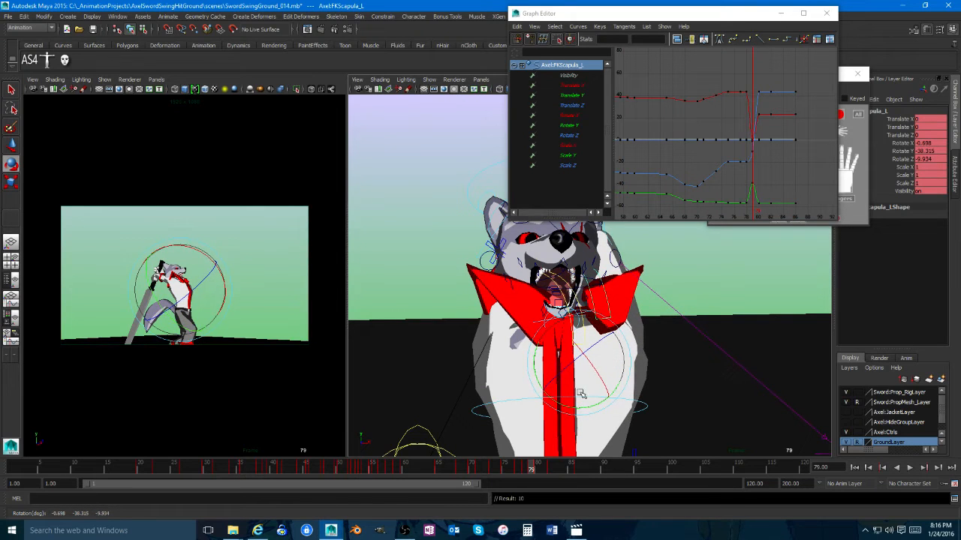
click(524, 471)
right_click(524, 471)
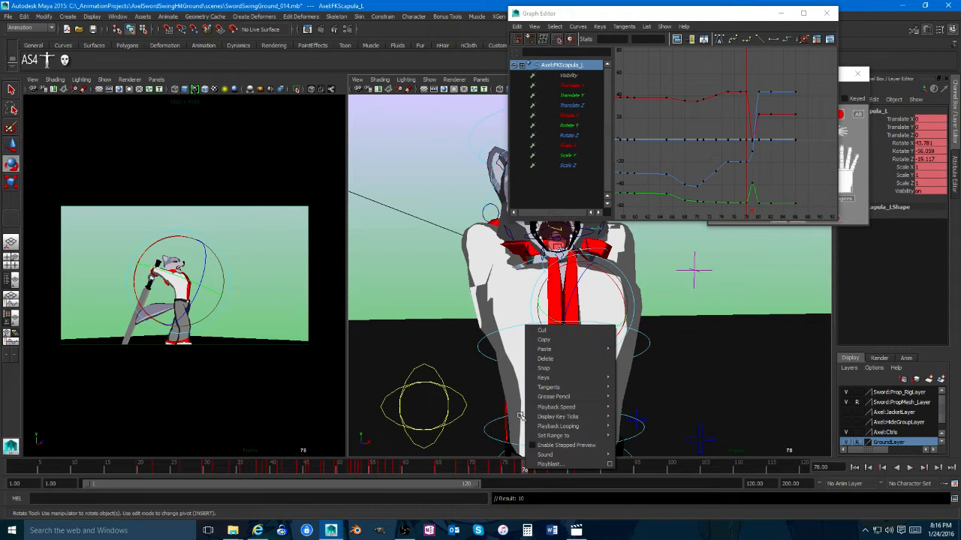
click(545, 360)
click(515, 466)
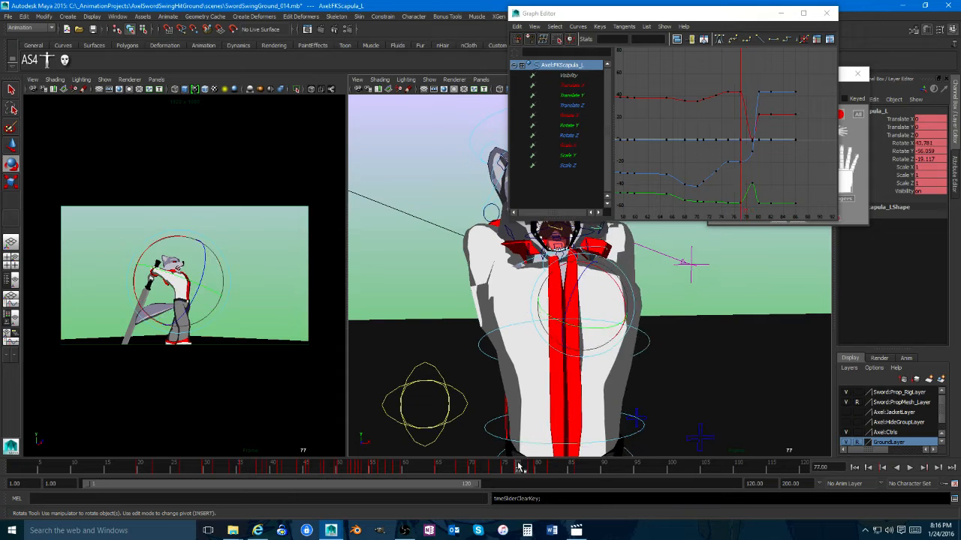
right_click(516, 466)
click(545, 356)
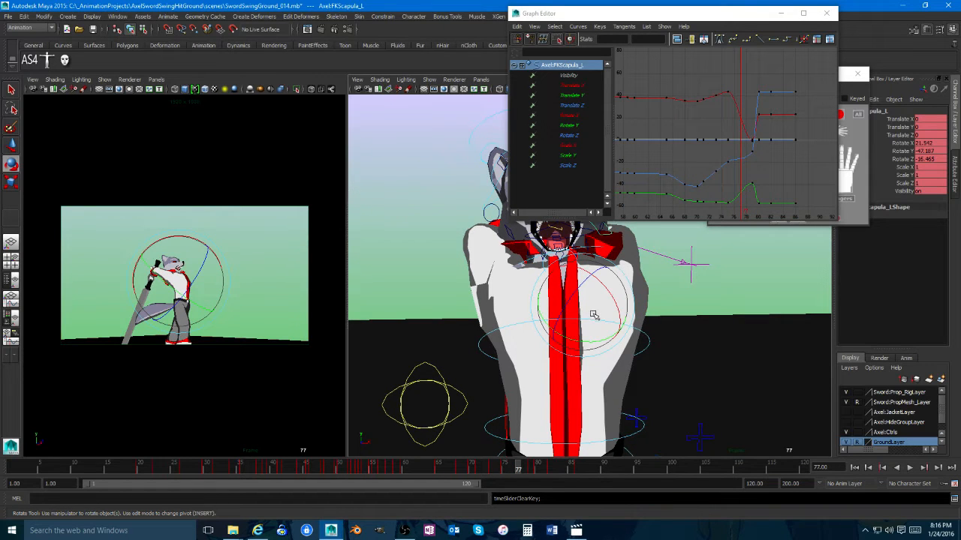
drag(512, 469, 451, 472)
right_click(464, 471)
click(494, 359)
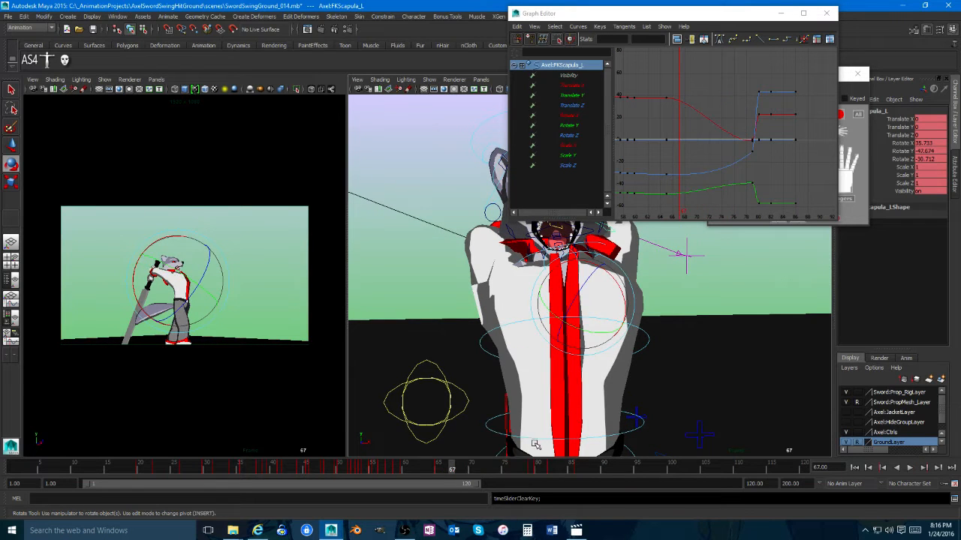
Step: Refine the left scapula control's rotation at frame 79 to about X 6.4, Y -46.3, Z 21.1 so the collar sits properly
click(532, 469)
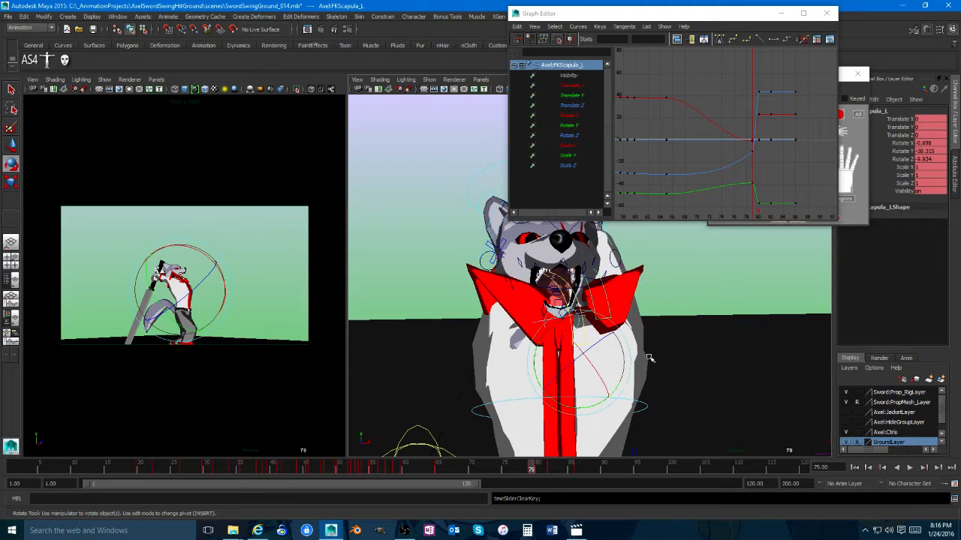
alt+drag(575, 369, 526, 405)
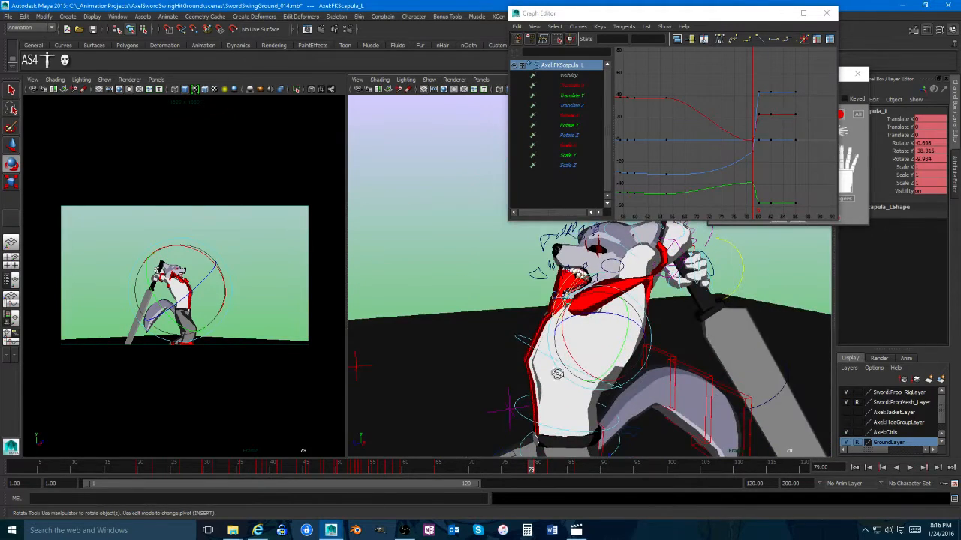
alt+drag(557, 373, 609, 353)
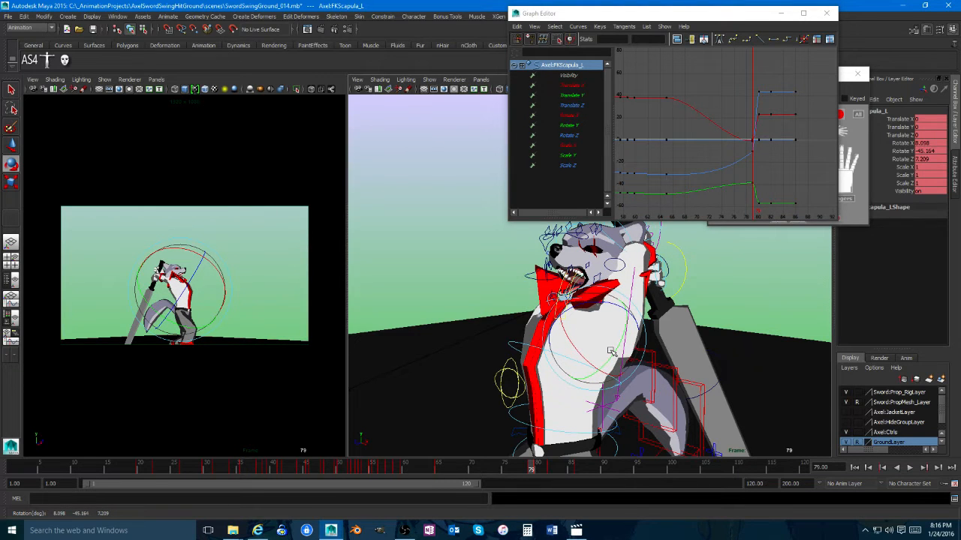
alt+drag(625, 364, 623, 341)
alt+drag(503, 336, 577, 344)
alt+right_drag(577, 344, 622, 330)
alt+middle_drag(617, 242, 611, 340)
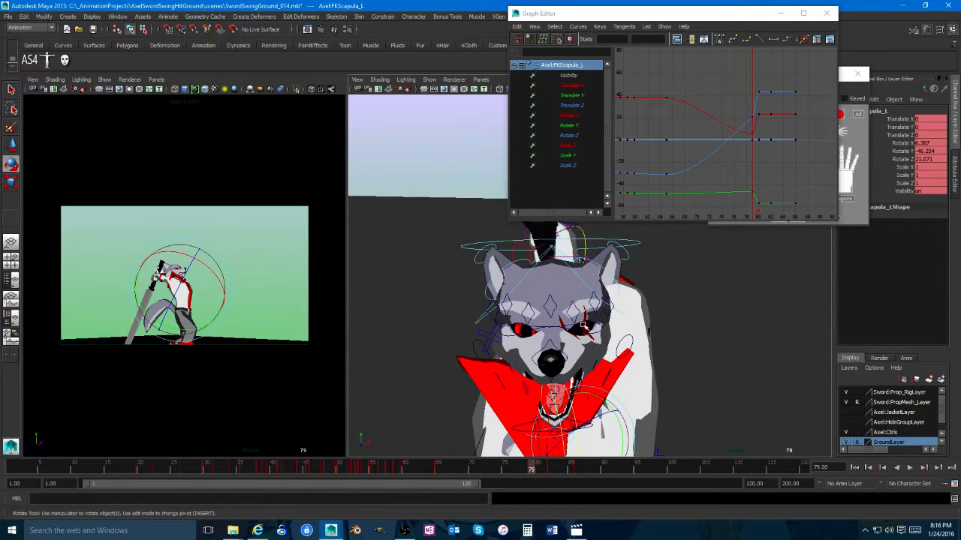
alt+right_drag(686, 372, 624, 338)
alt+drag(624, 338, 569, 328)
Step: Clear the control selection, close the Graph Editor and check the full character pose at frame 79
click(718, 253)
click(827, 16)
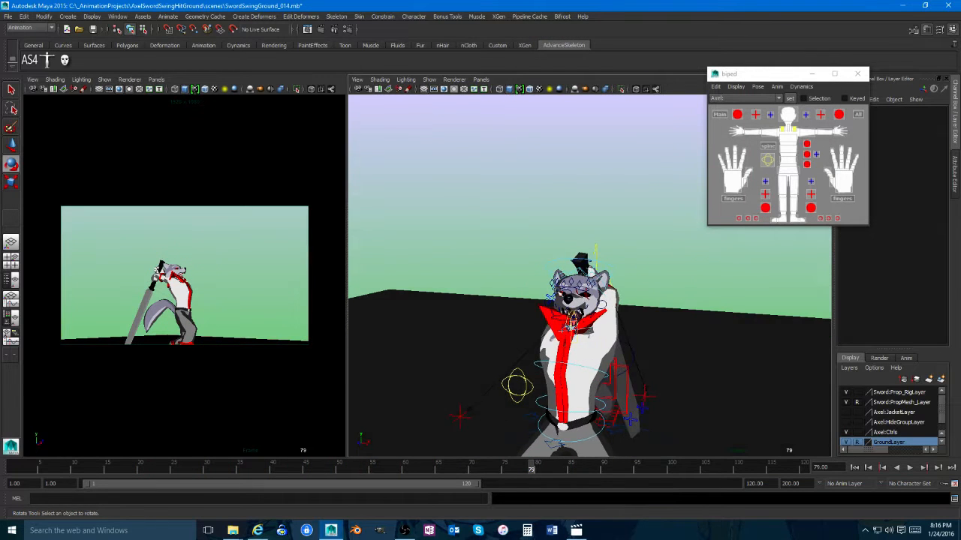
alt+right_drag(569, 328, 689, 311)
alt+drag(690, 311, 723, 368)
alt+right_drag(723, 368, 628, 357)
alt+middle_drag(628, 357, 607, 301)
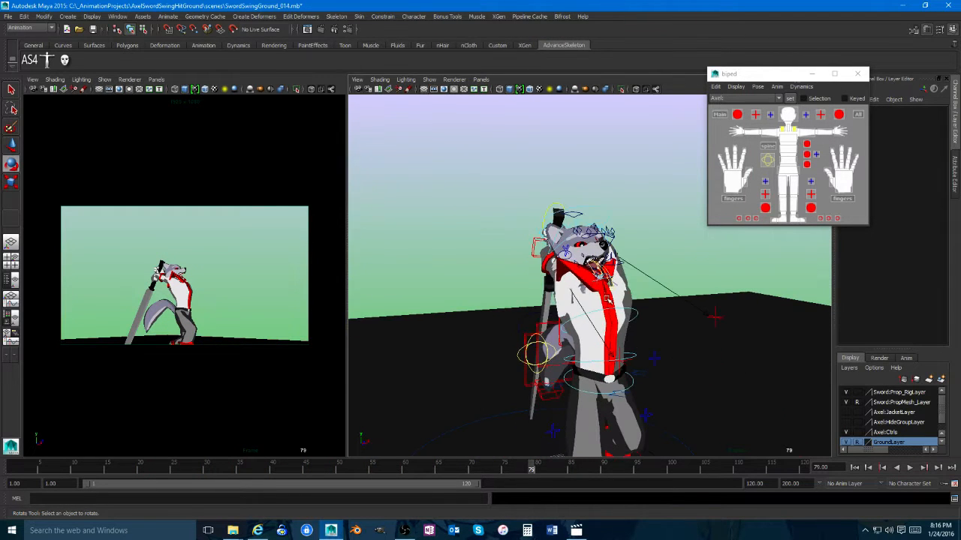
Step: Save the scene as a new version named SwordSwingGround_015.mb
click(7, 16)
click(34, 51)
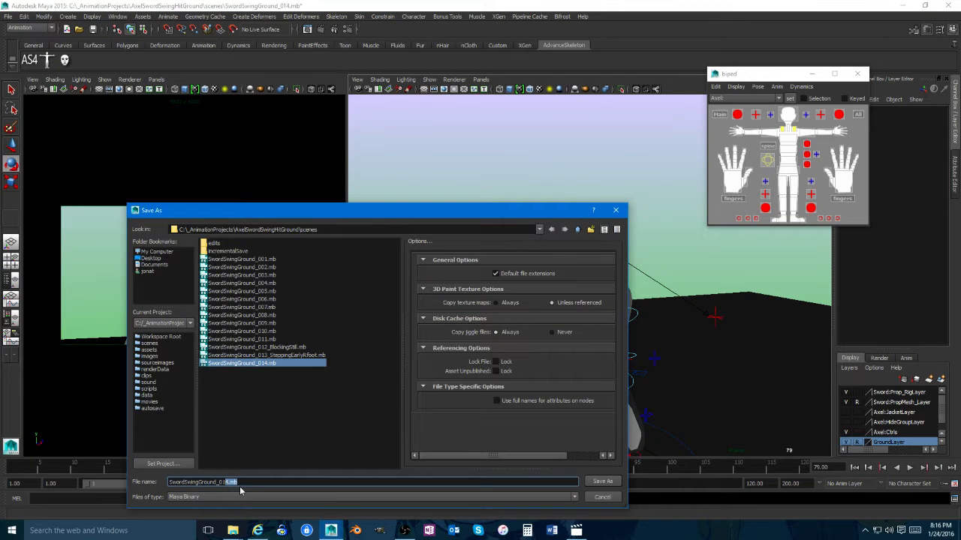
text(5)
click(602, 481)
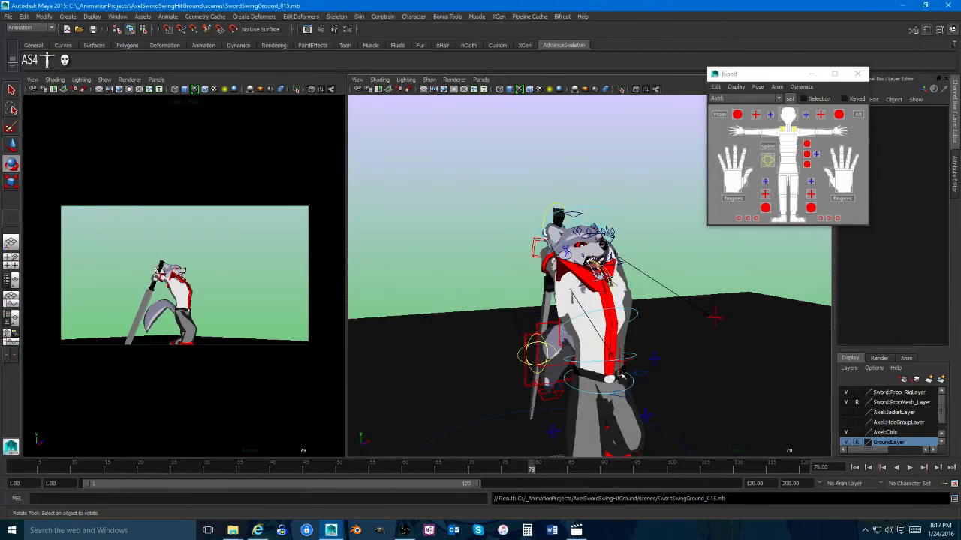
key(ctrl+s)
Step: Set the current project to the FurryStoryCharacters folder in C:\MayaCharacterProjects
click(7, 16)
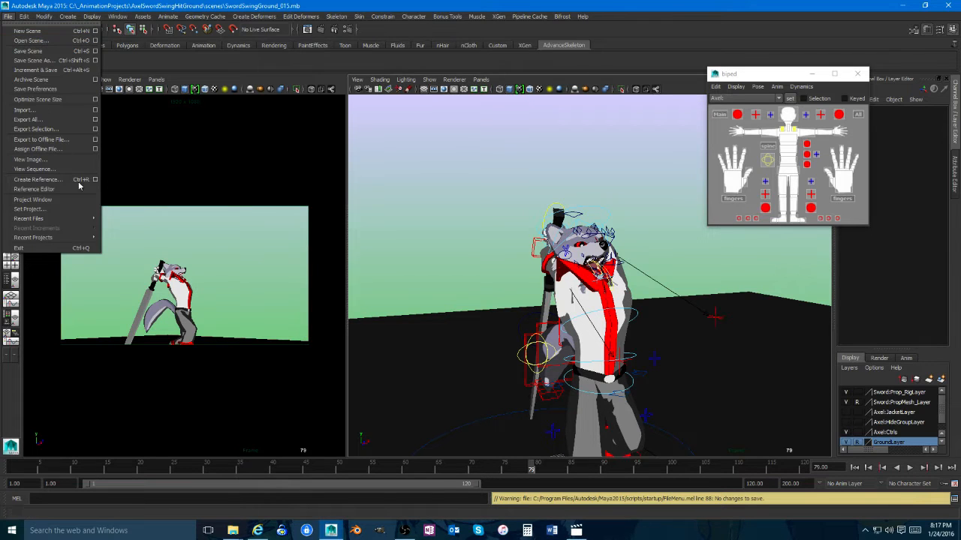
click(30, 209)
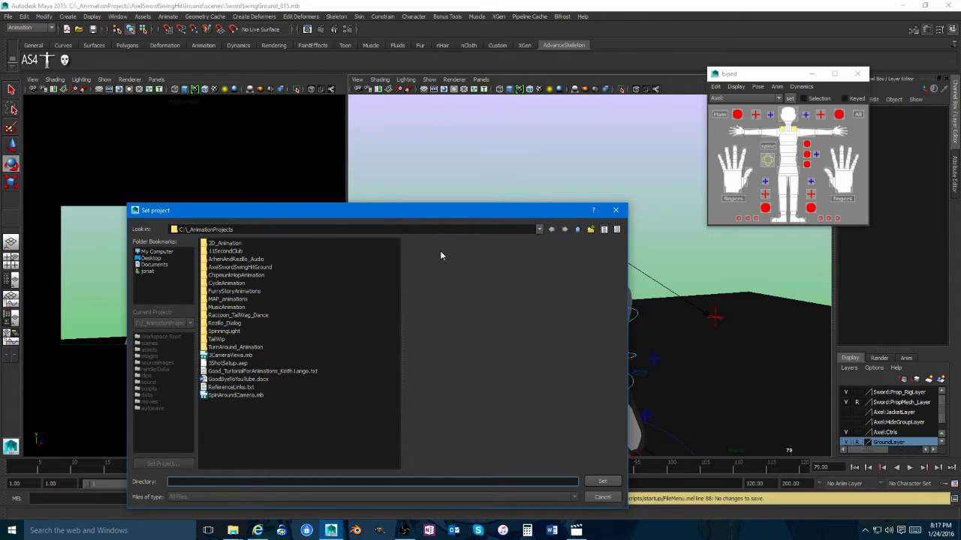
click(576, 230)
double_click(253, 276)
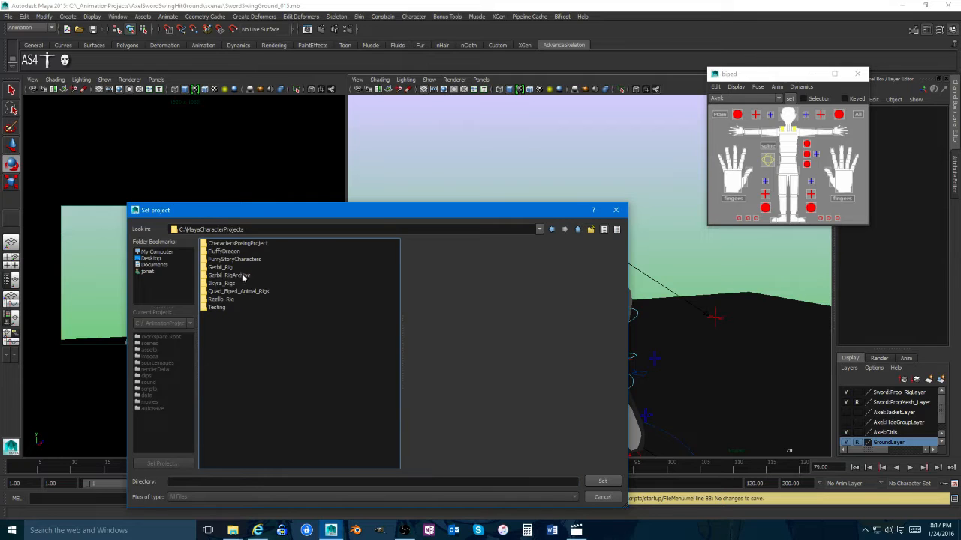
double_click(237, 259)
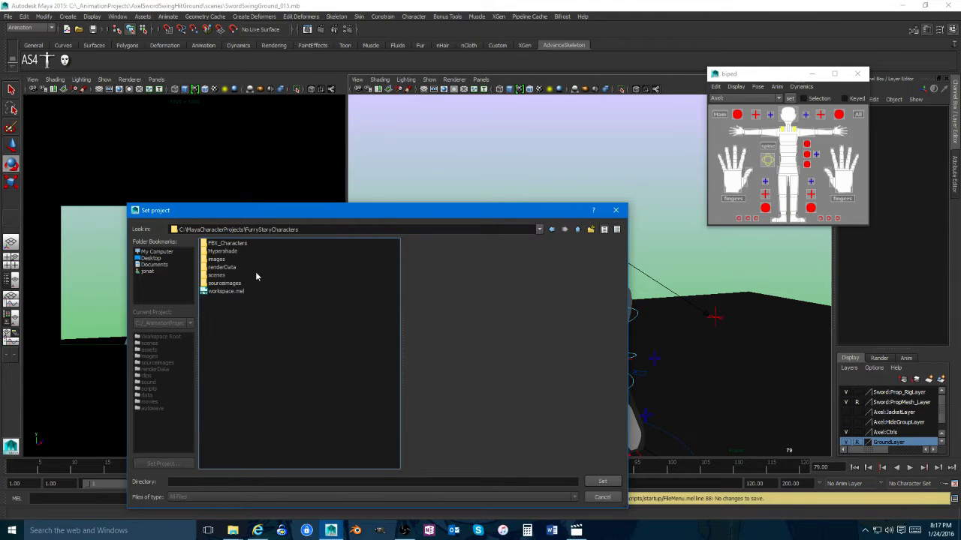
click(604, 483)
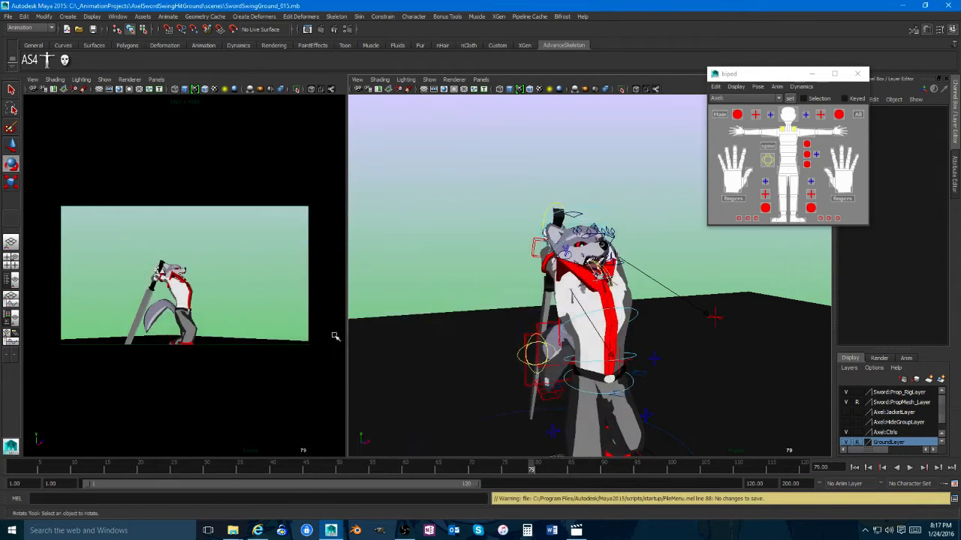
Step: Open the AxelWolf_Rig.mb scene from the project and close the biped picker window
click(7, 16)
click(30, 42)
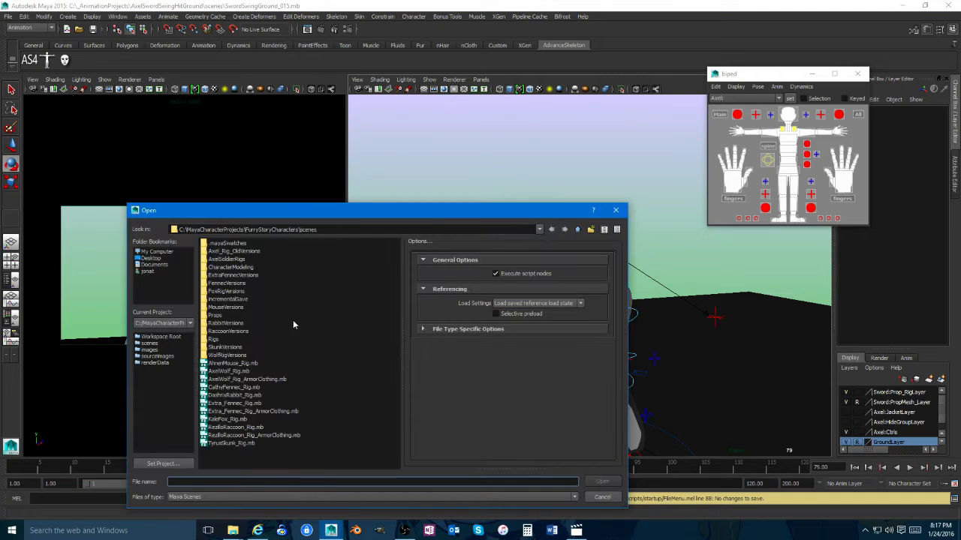
click(238, 372)
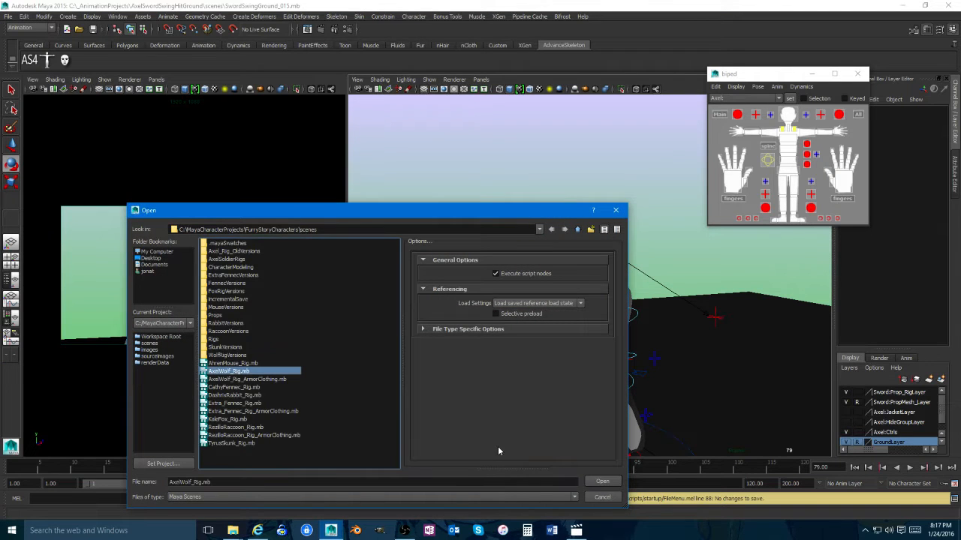
click(602, 481)
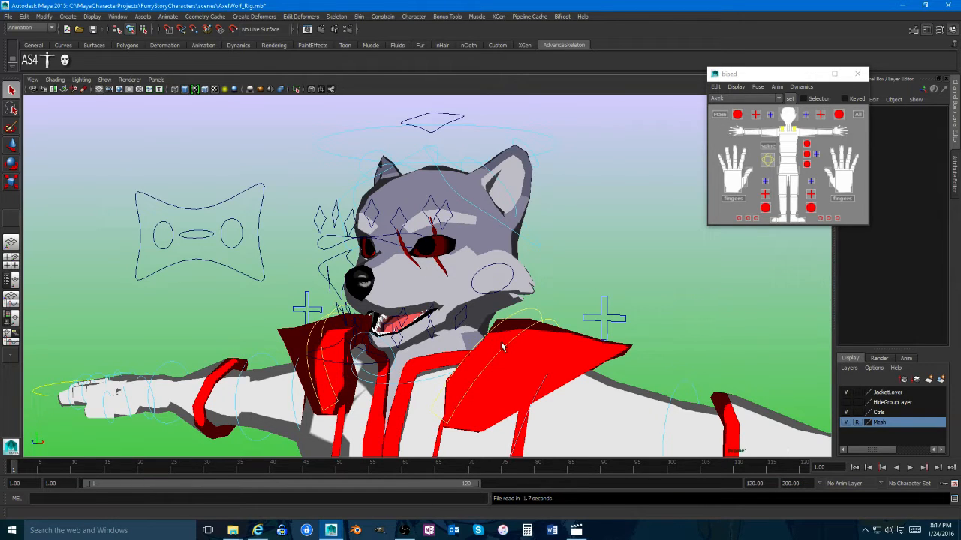
click(857, 73)
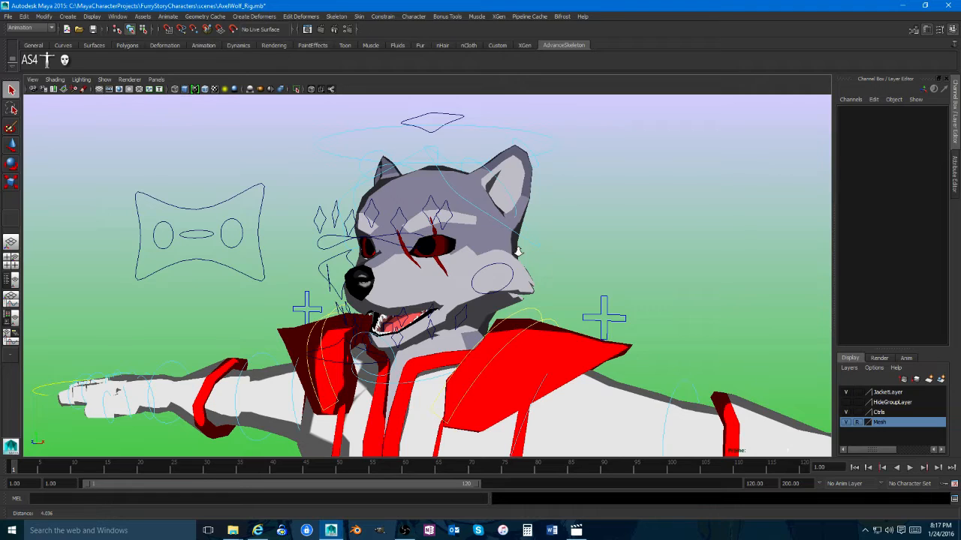
Step: Make the Mesh layer's geometry selectable, then select the wolf's left eyeball mesh and activate the Move tool to inspect its pivot
scroll(518, 253, down, 1)
scroll(441, 268, up, 1)
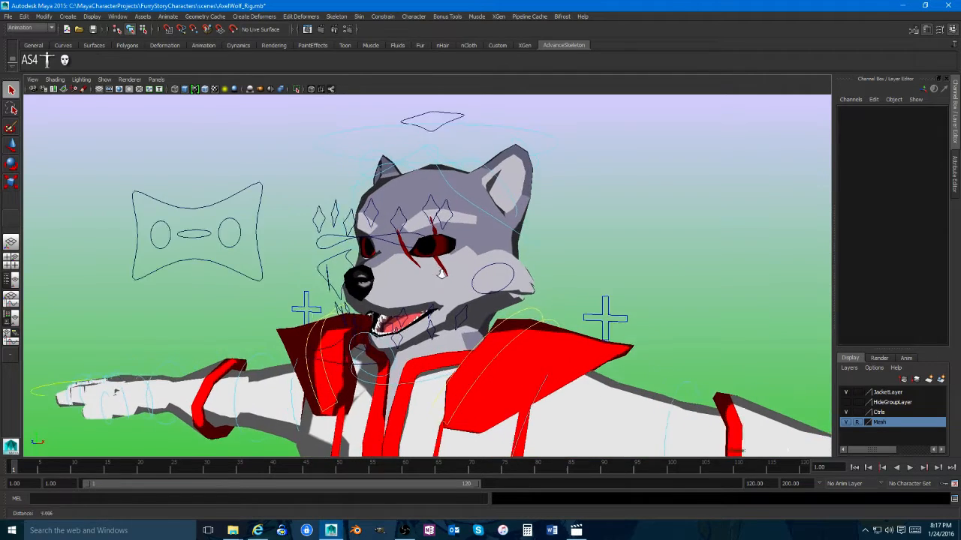
alt+middle_drag(455, 276, 457, 283)
scroll(456, 282, up, 4)
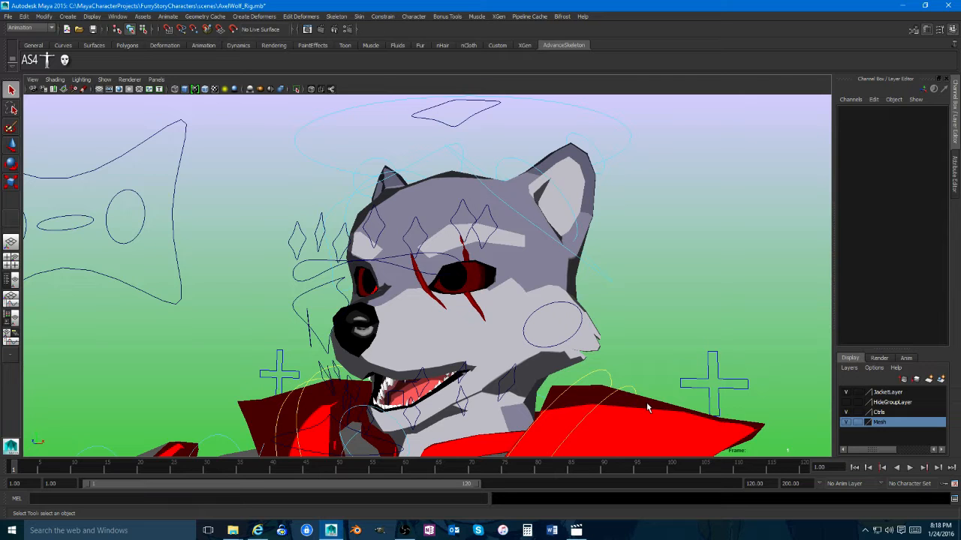
scroll(469, 342, up, 3)
scroll(469, 343, down, 3)
click(484, 276)
scroll(467, 344, up, 5)
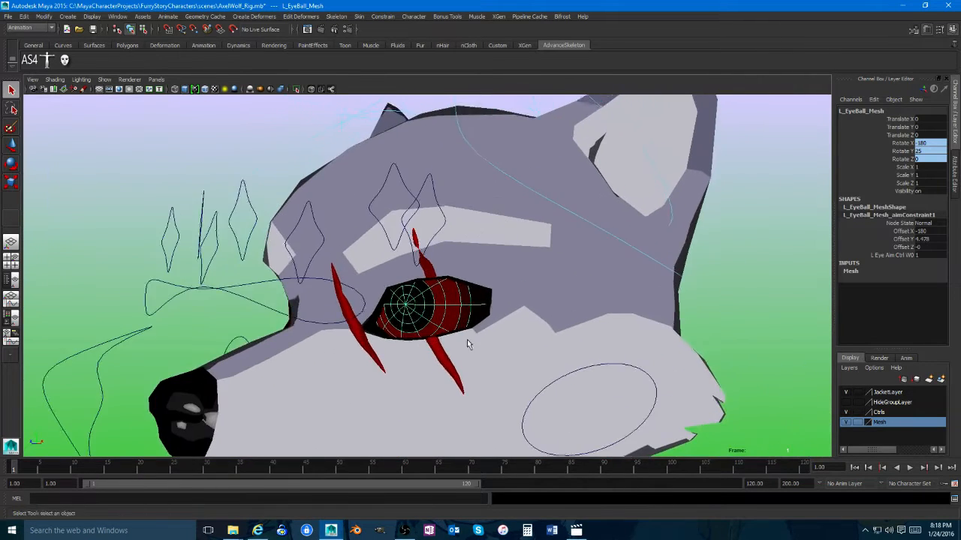
alt+drag(466, 344, 549, 331)
key(w)
alt+right_drag(489, 315, 360, 312)
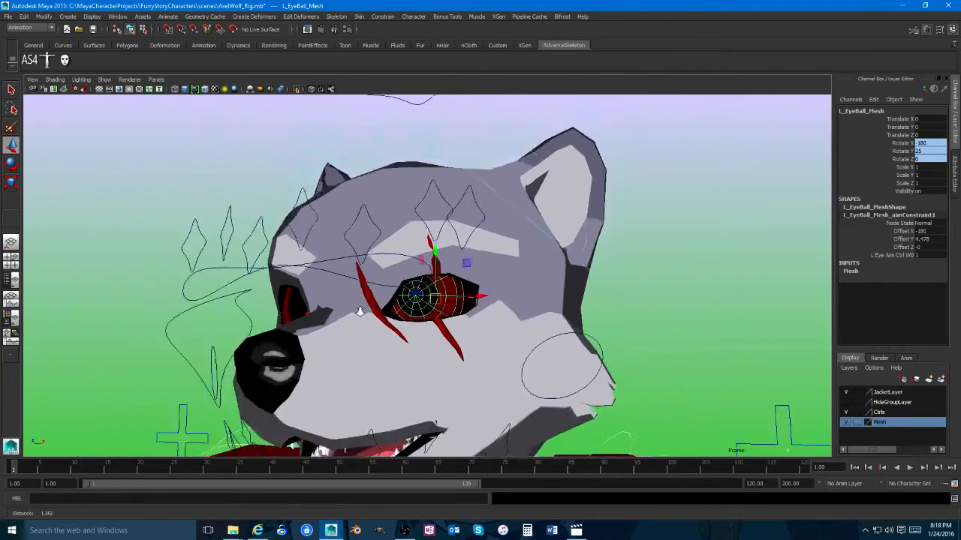
alt+drag(360, 312, 420, 301)
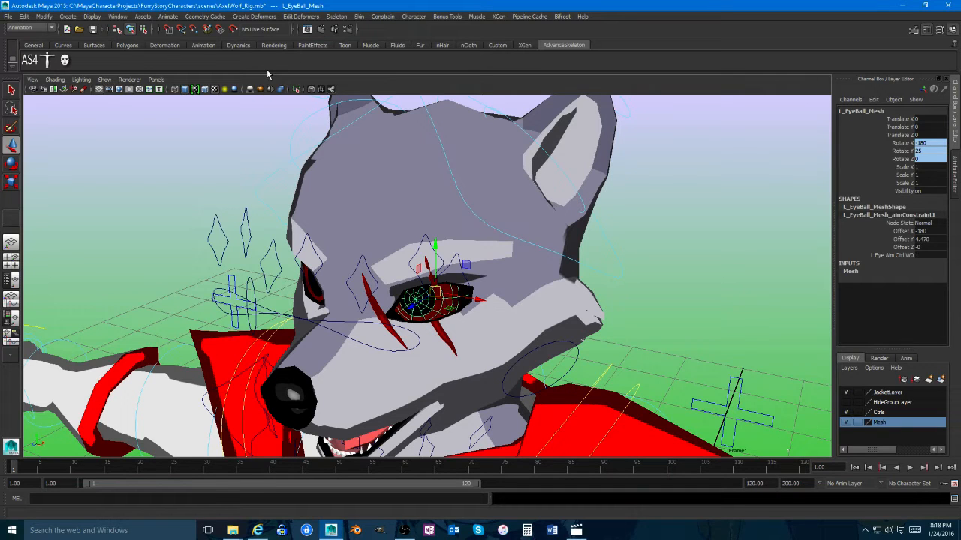
click(201, 46)
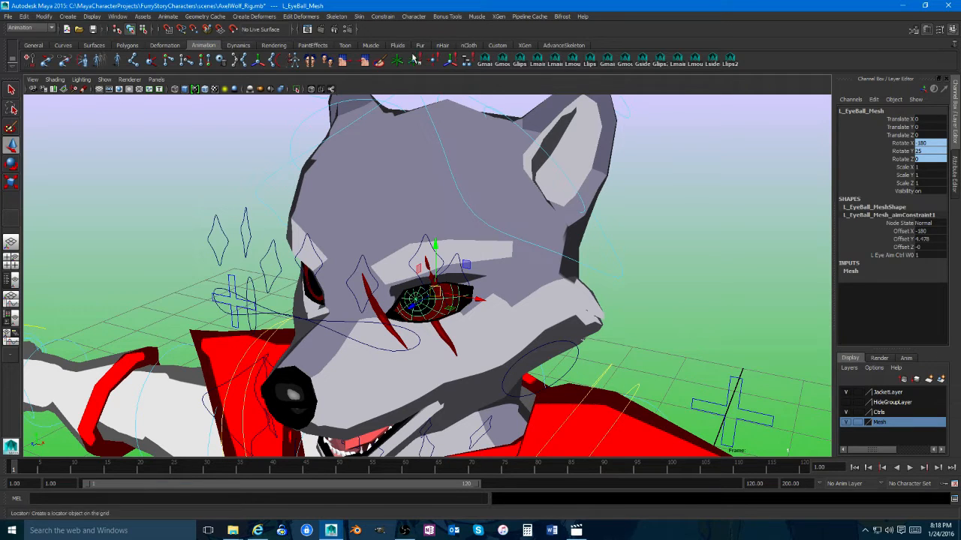
click(559, 46)
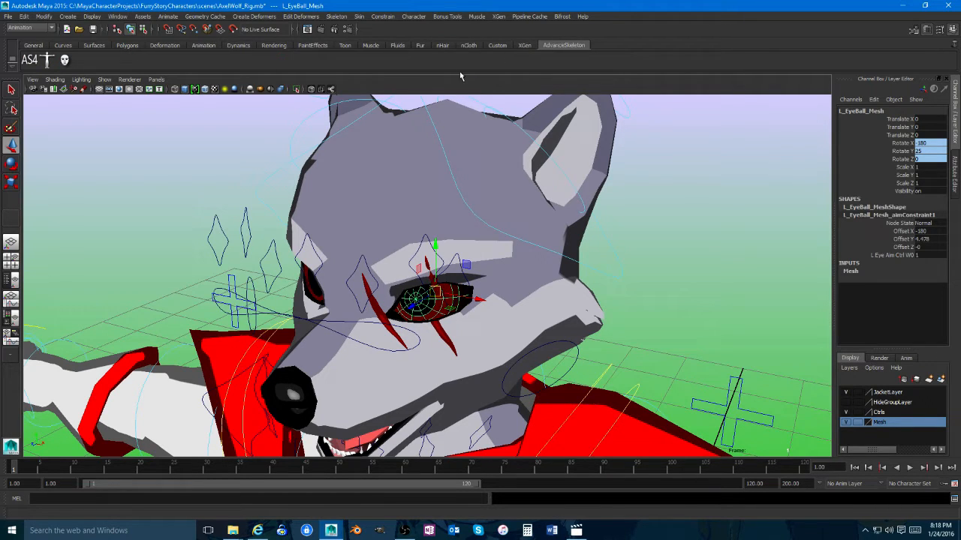
Step: Reverse the normals of the wolf's left eyeball mesh using the Polygons menu set, and clear the selection
alt+drag(465, 210, 430, 210)
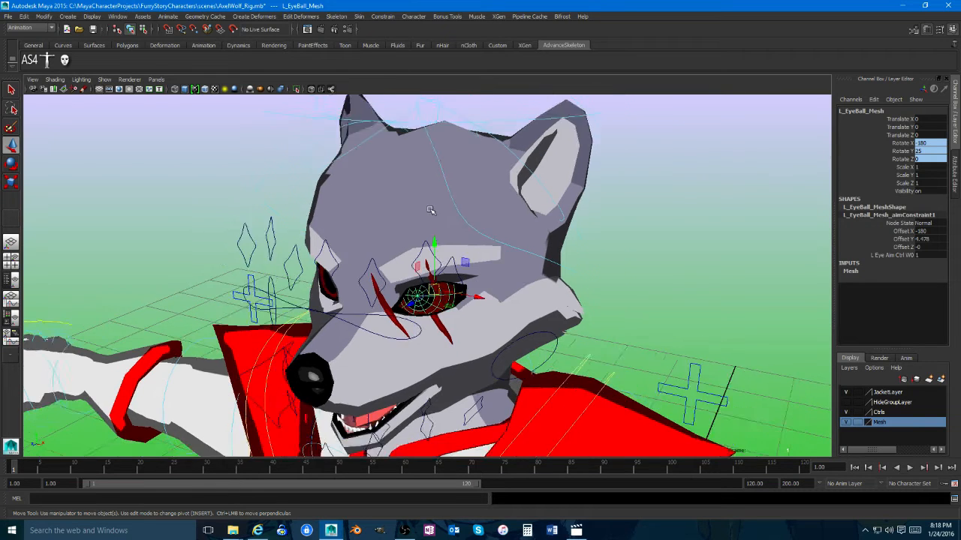
scroll(430, 210, up, 2)
scroll(430, 210, down, 1)
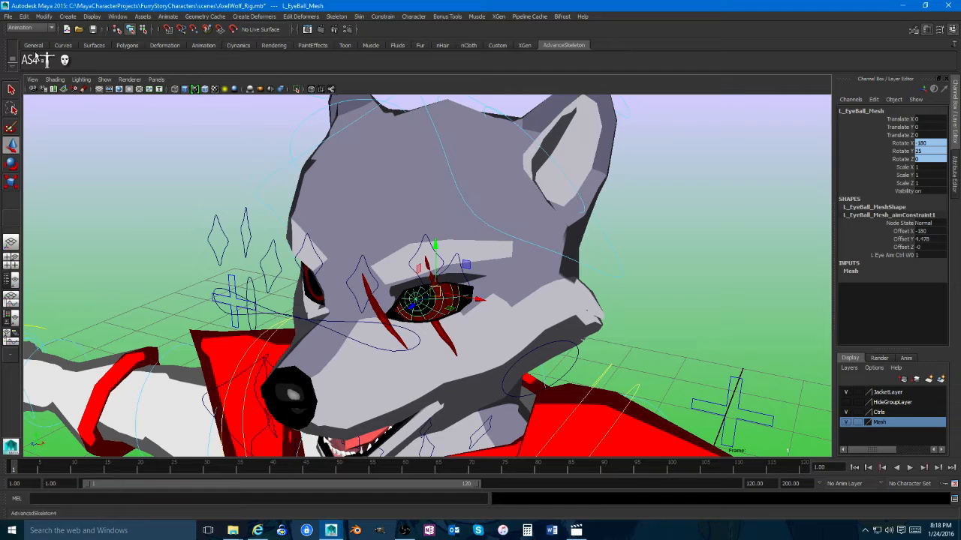
click(29, 28)
click(29, 45)
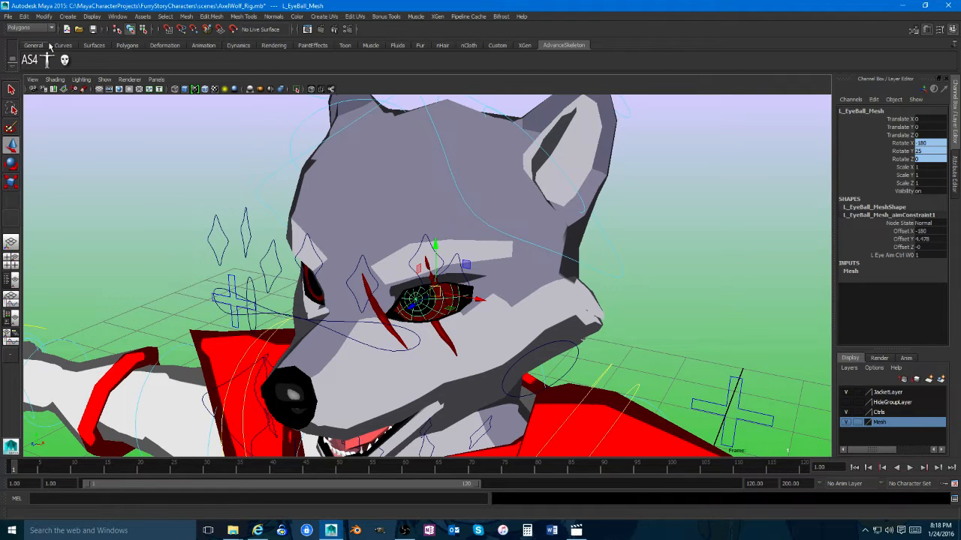
click(283, 21)
click(296, 90)
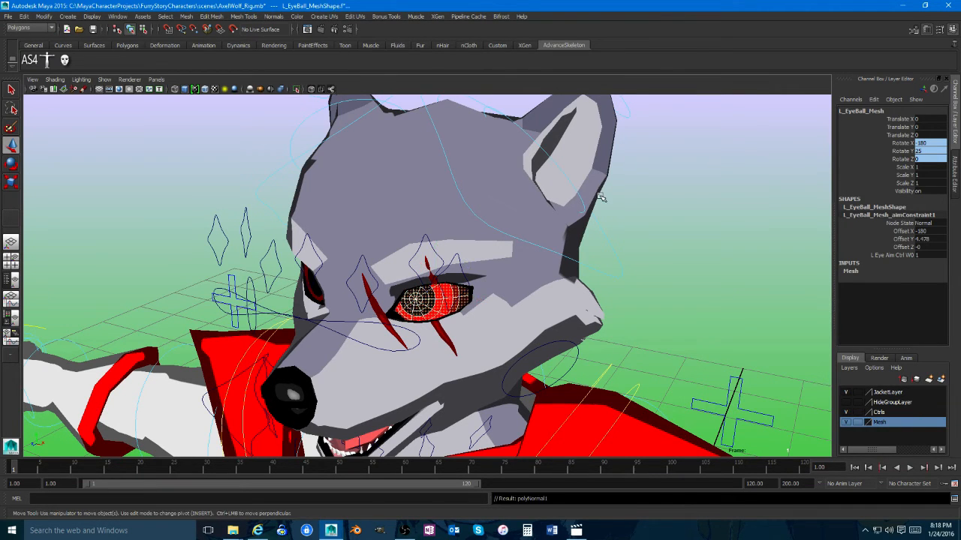
click(620, 209)
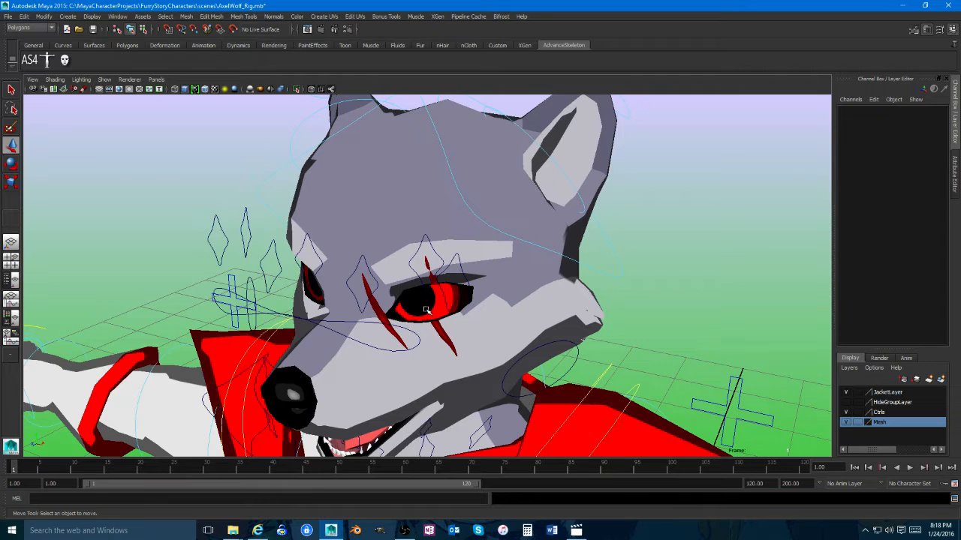
Step: Check the corrected left eye from several angles, deselect it, and save the rig scene
alt+drag(425, 310, 458, 301)
click(459, 301)
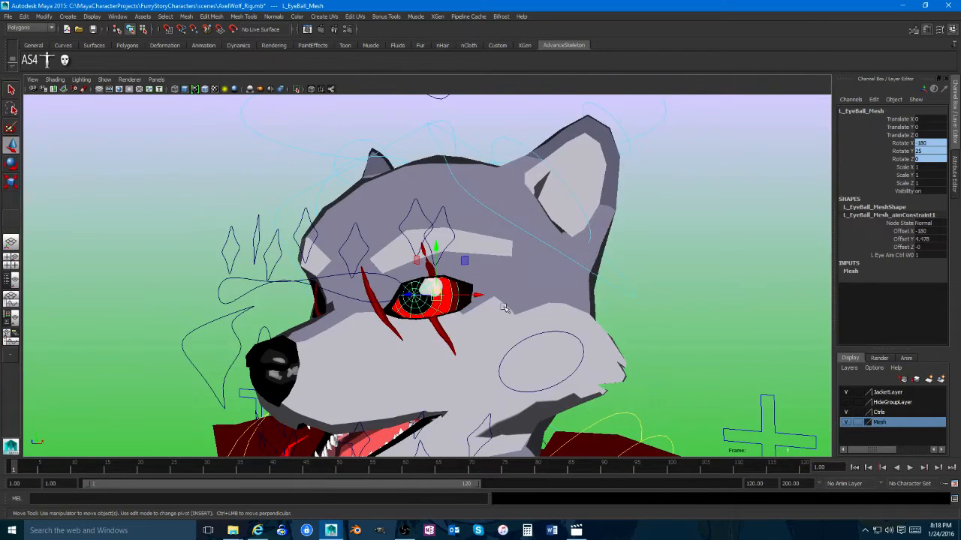
click(671, 273)
scroll(203, 214, down, 5)
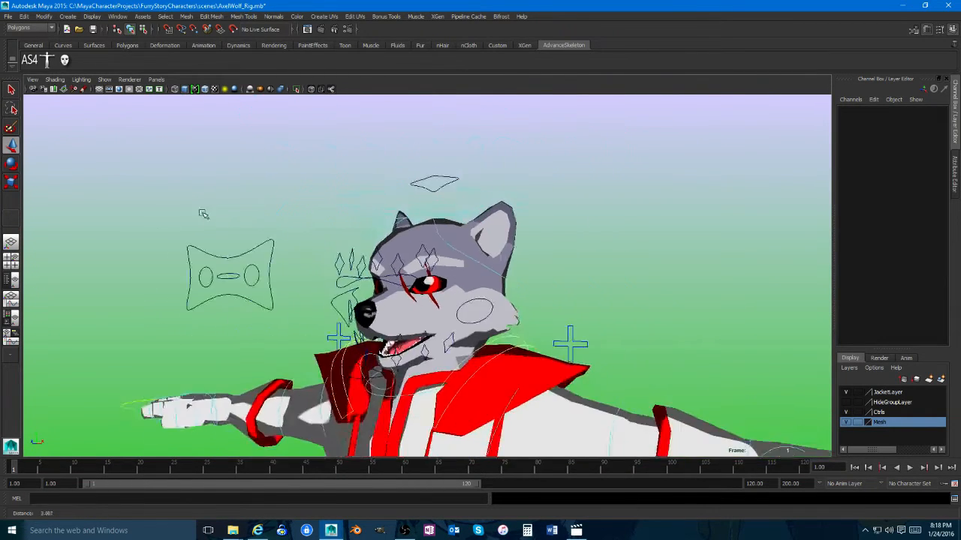
alt+drag(203, 214, 278, 220)
click(279, 220)
key(ctrl+s)
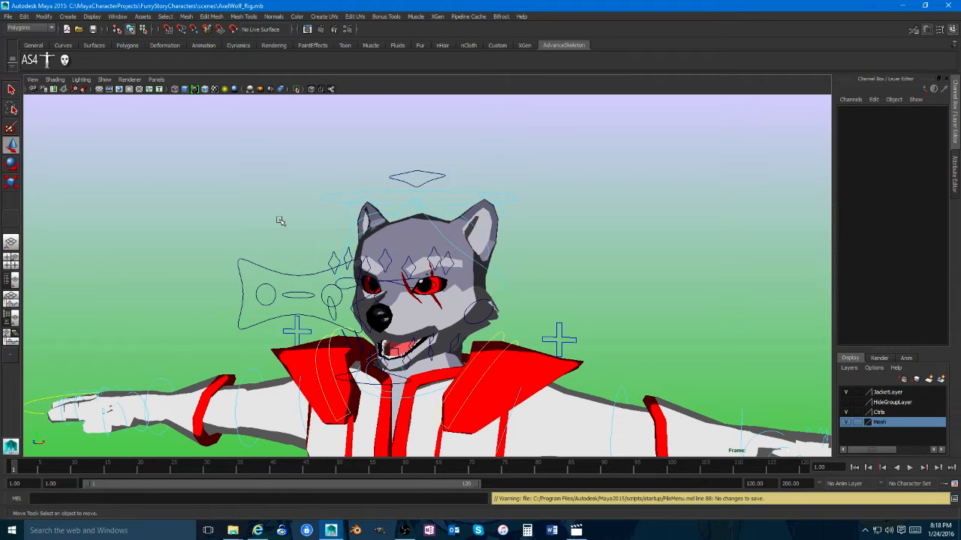
Step: Set the current project to the AxelSwordSwingHitGround folder in C:\_AnimationProjects
click(9, 16)
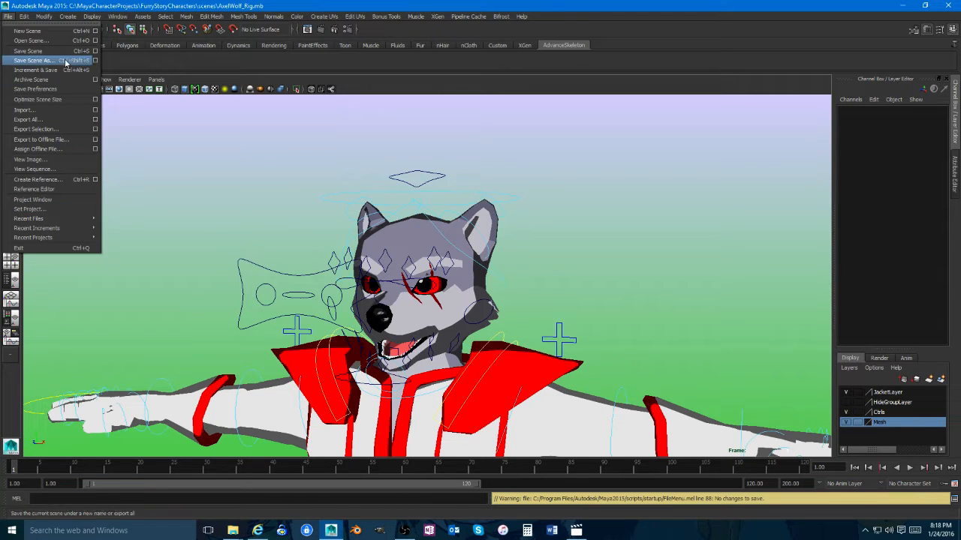
click(68, 209)
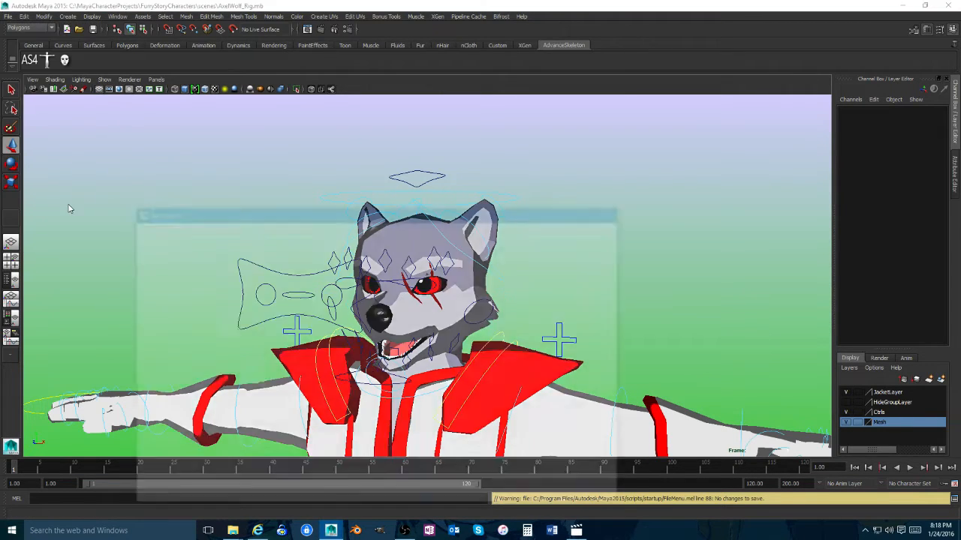
click(578, 231)
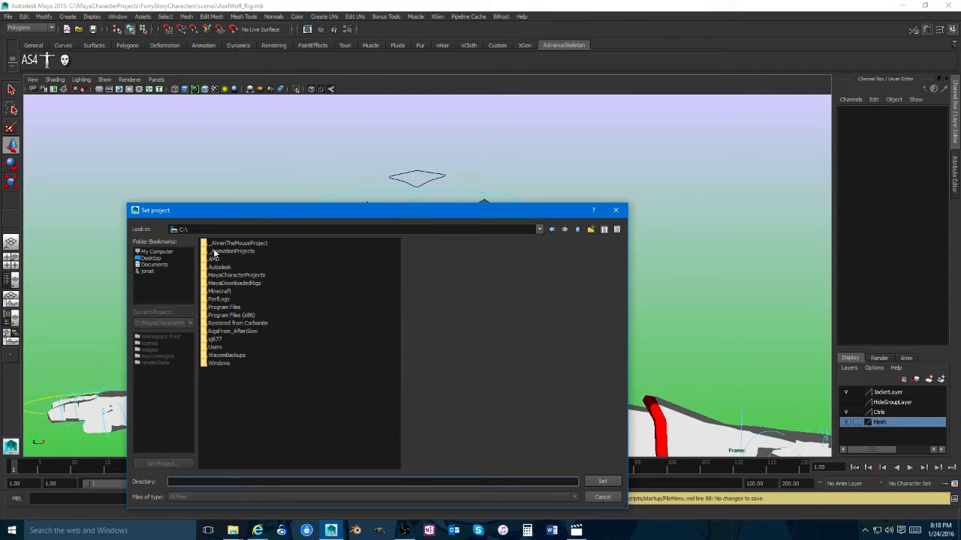
double_click(239, 250)
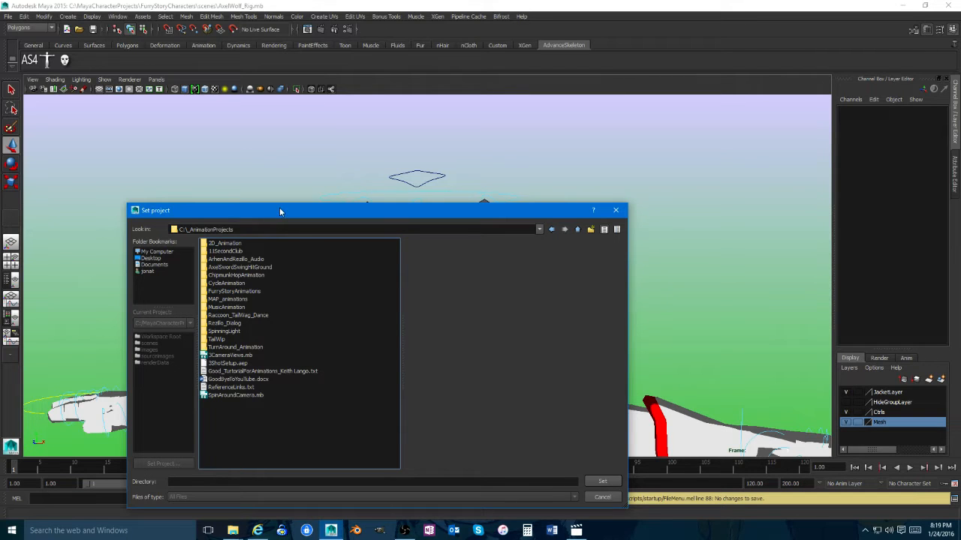
drag(279, 211, 244, 175)
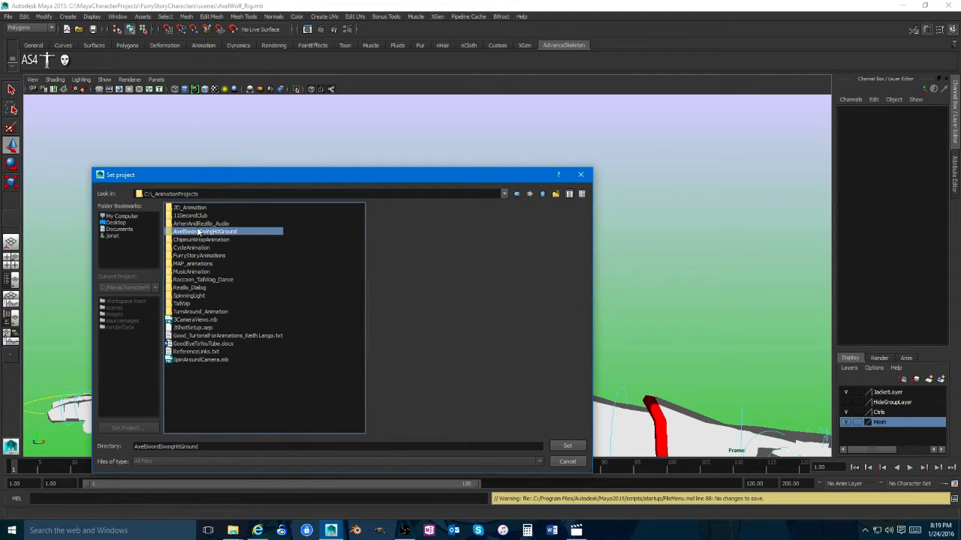
double_click(195, 231)
click(568, 446)
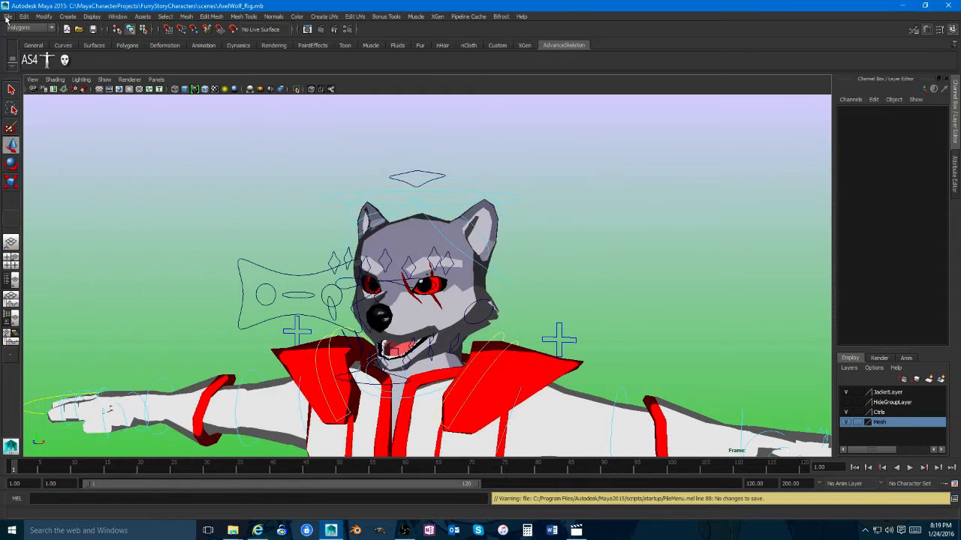
Step: Open the SwordSwingGround_015.mb scene from the project's scenes folder
click(8, 15)
click(23, 35)
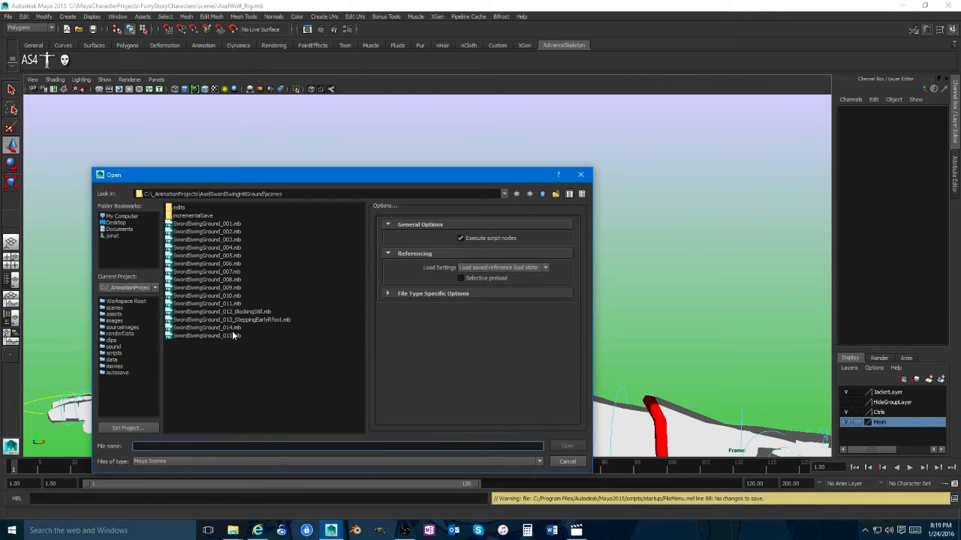
click(233, 335)
click(567, 446)
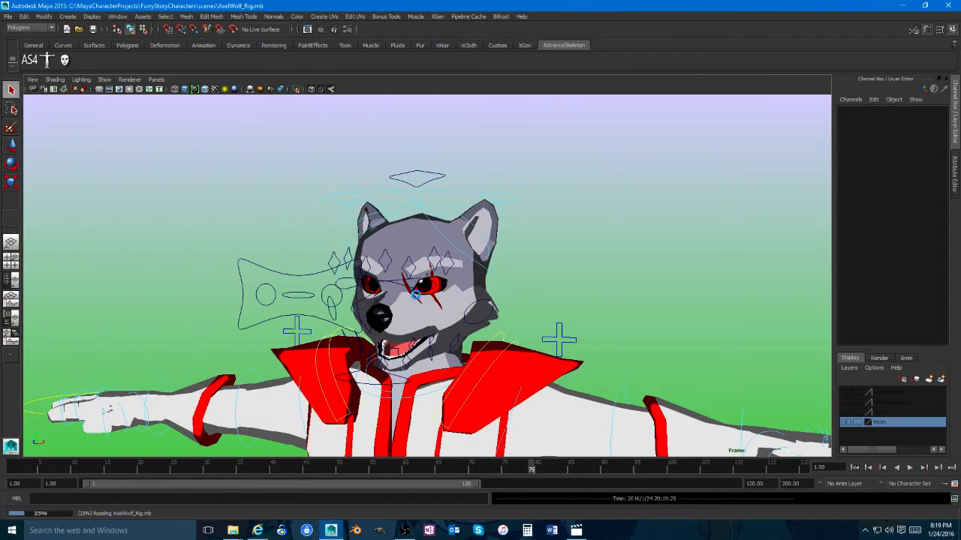
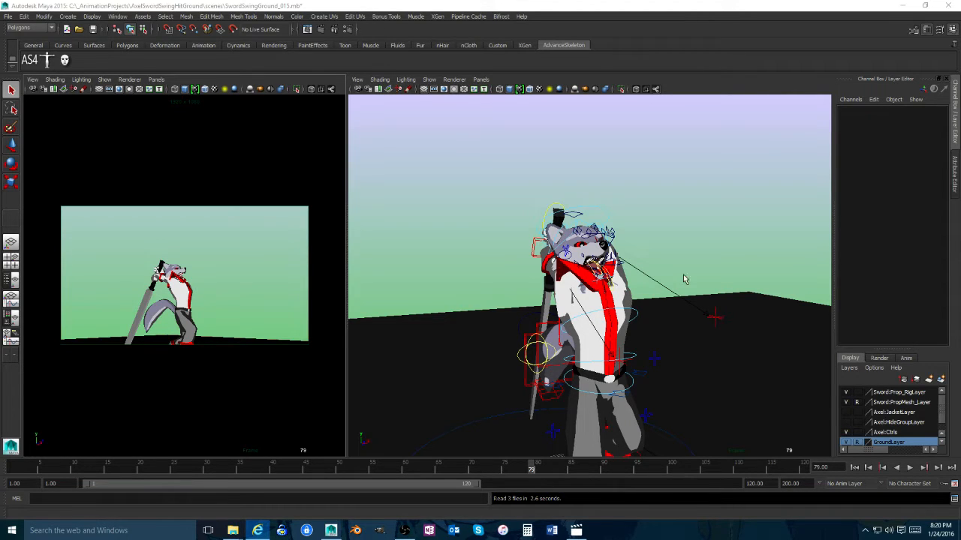
Step: Examine the wolf's raised-sword pose at frame 79 from the front, side and back
alt+drag(638, 332, 617, 307)
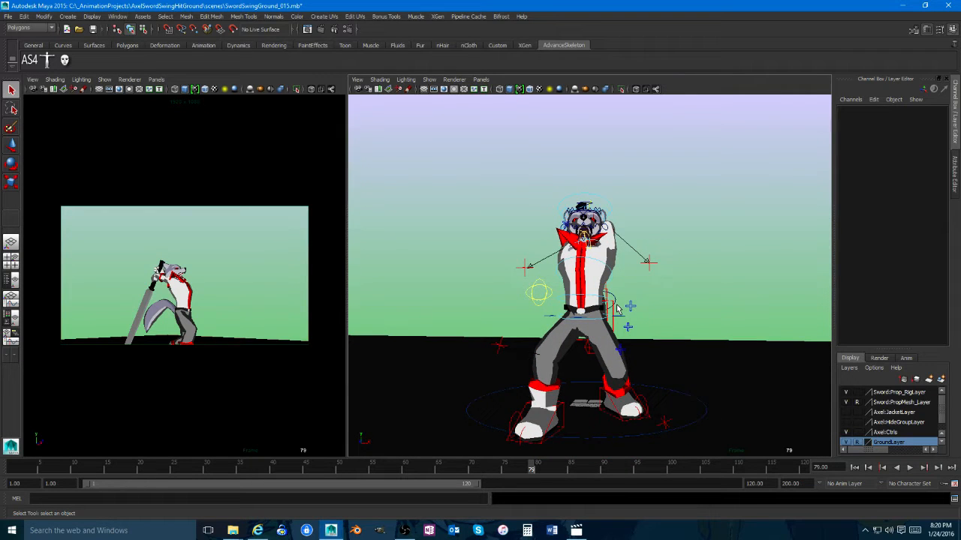
mouse_move(617, 307)
alt+mouse_down()
mouse_move(603, 268)
mouse_move(592, 293)
mouse_move(602, 315)
alt+mouse_up()
alt+right_drag(602, 316, 627, 302)
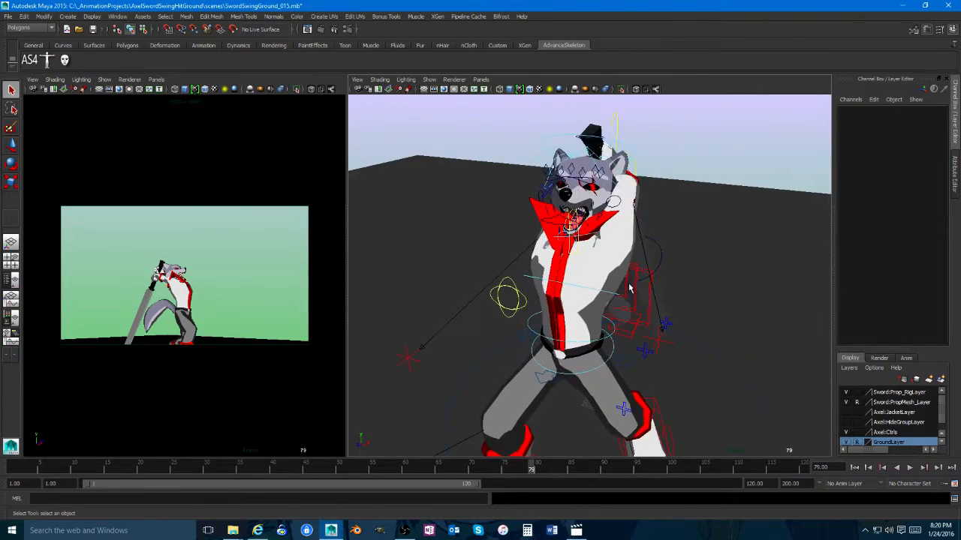
alt+middle_drag(628, 302, 646, 345)
alt+drag(645, 346, 579, 320)
alt+right_drag(581, 321, 627, 333)
scroll(623, 330, up, 3)
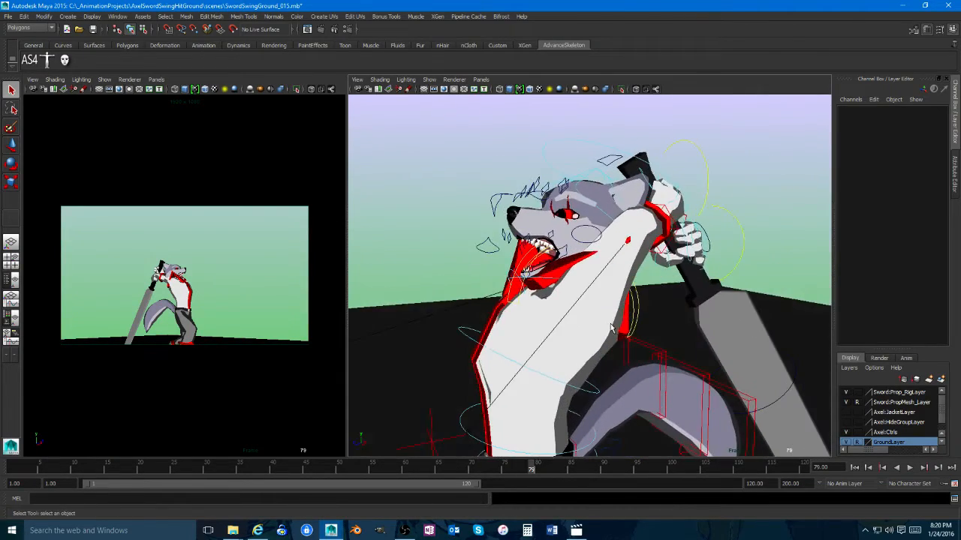
scroll(596, 325, down, 3)
Step: Select the wolf's left scapula control, FKScapula_L, after viewing the right one
key(w)
click(549, 312)
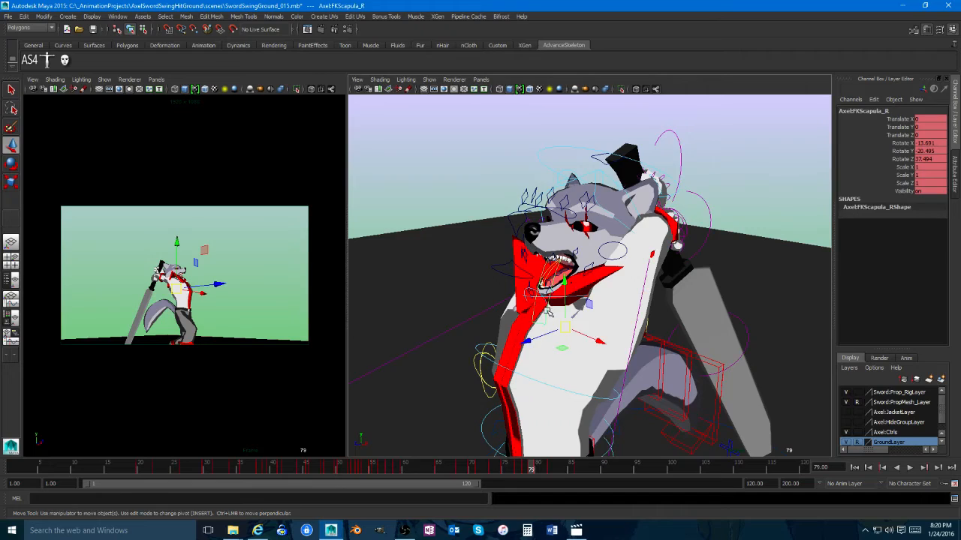
mouse_move(562, 331)
alt+mouse_down()
mouse_move(529, 331)
mouse_move(568, 326)
alt+mouse_up()
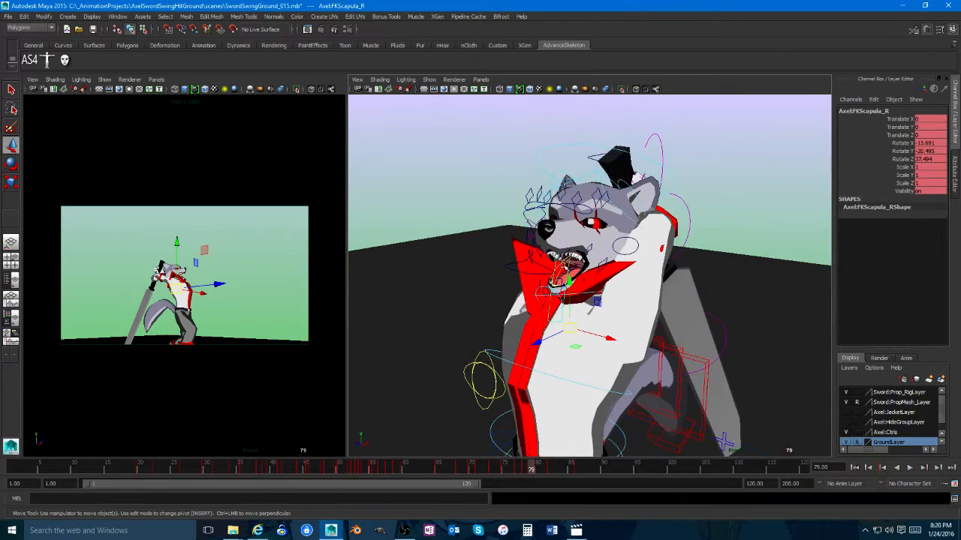
click(557, 263)
alt+right_drag(572, 317, 601, 323)
key(alt+v)
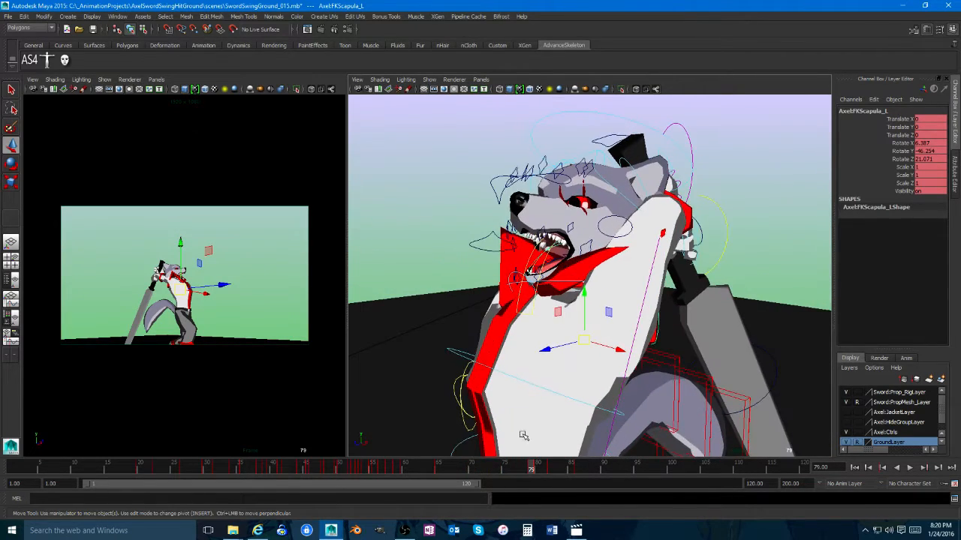
Step: Try rotating the left scapula control at frame 79, and undo the rotation
click(530, 467)
key(e)
drag(560, 327, 588, 322)
key(ctrl+z)
key(ctrl+z)
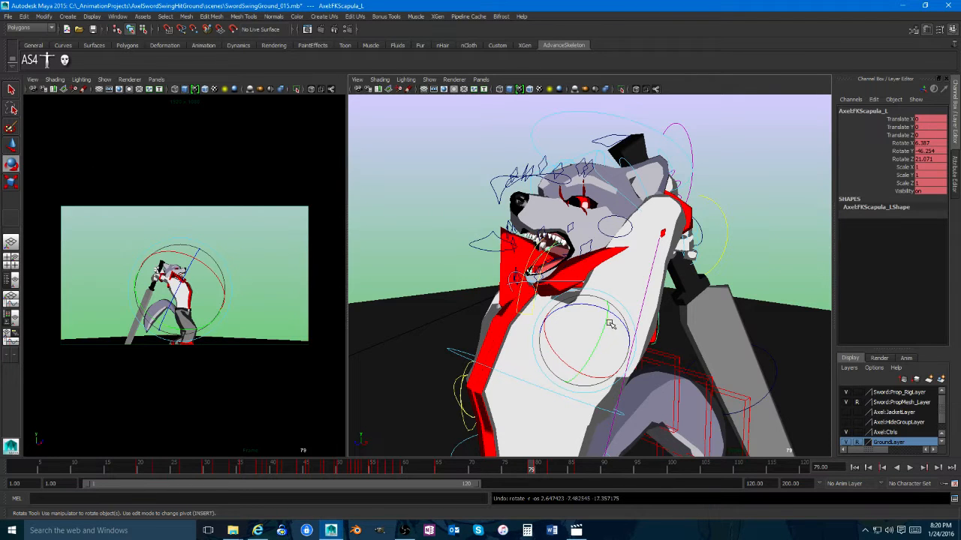
Step: Rotate the left scapula control at frame 79 to about 17, -60.8 and 25.8 degrees in X, Y and Z
alt+drag(621, 316, 644, 324)
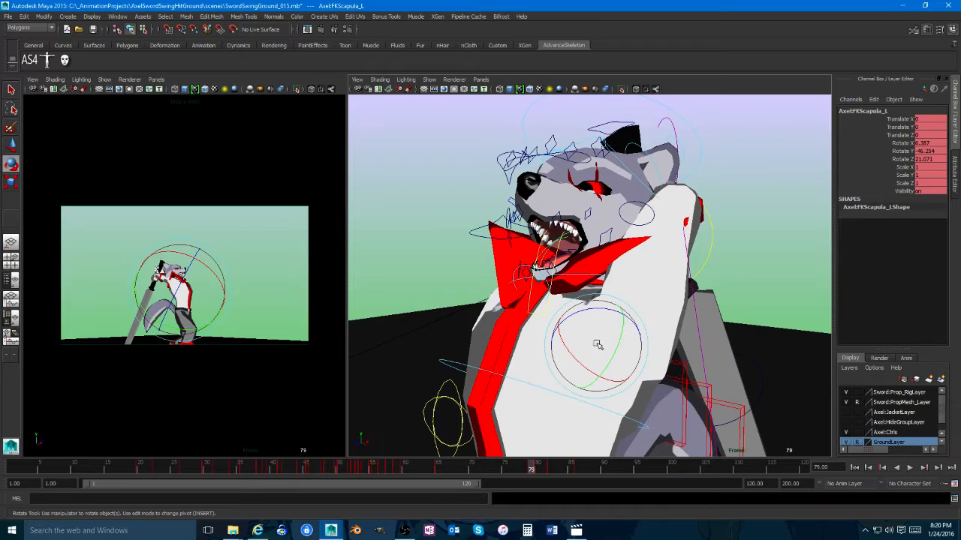
drag(603, 336, 521, 379)
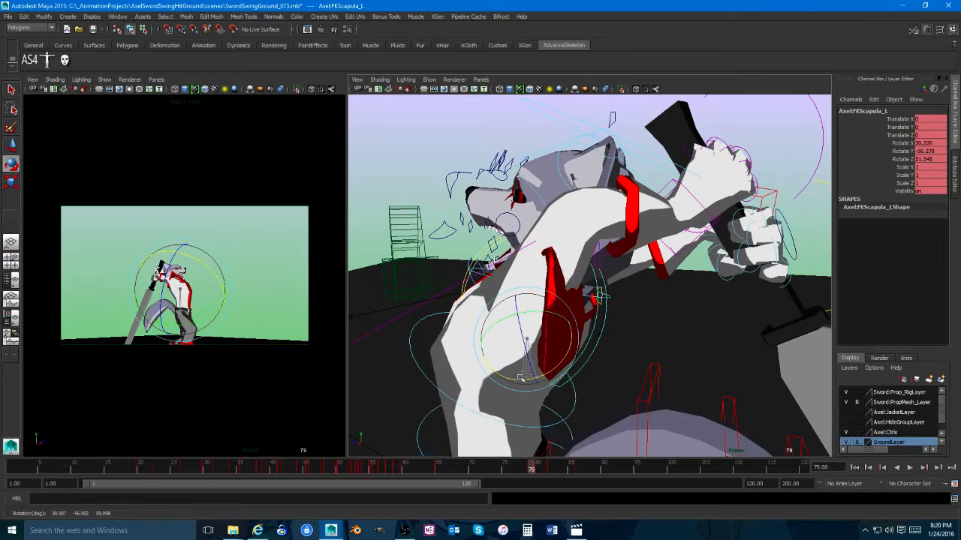
drag(508, 332, 515, 334)
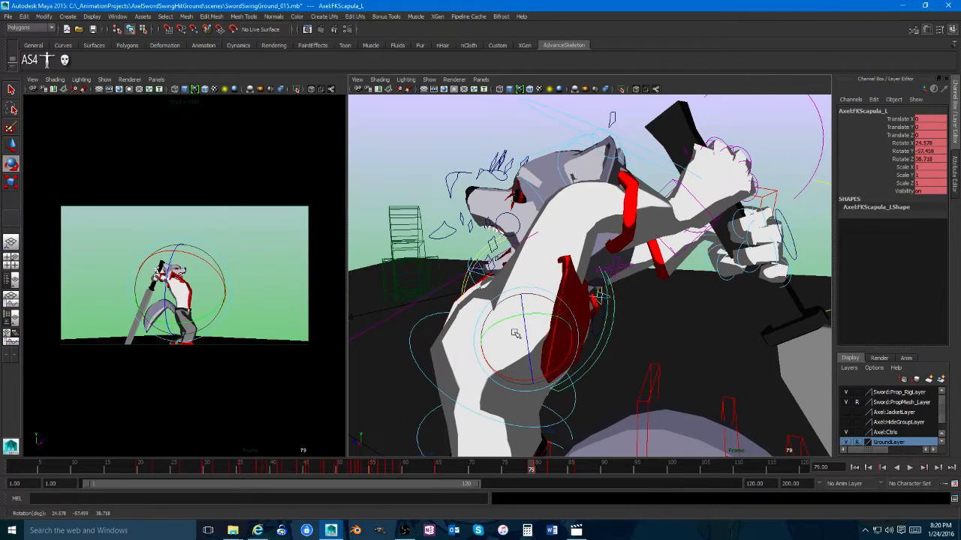
alt+drag(571, 367, 652, 373)
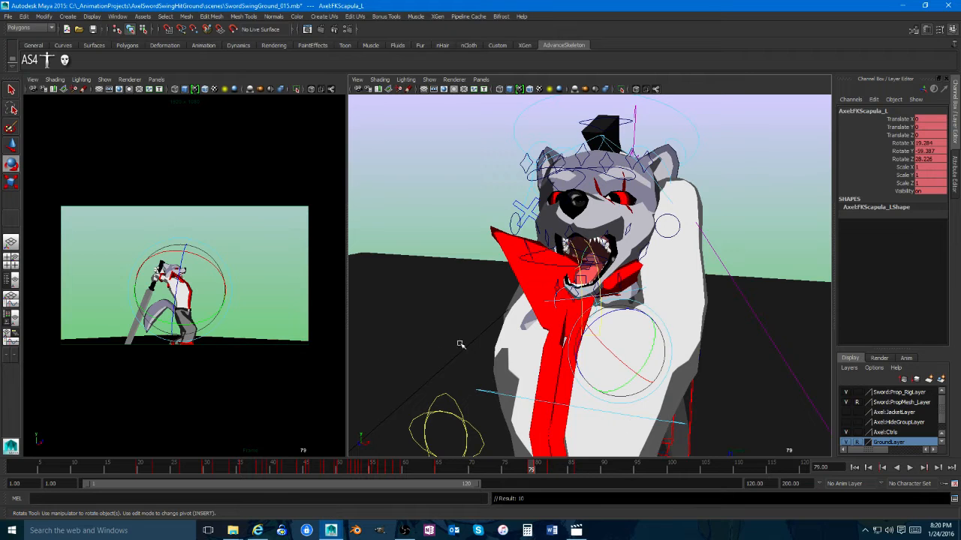
alt+drag(597, 347, 377, 336)
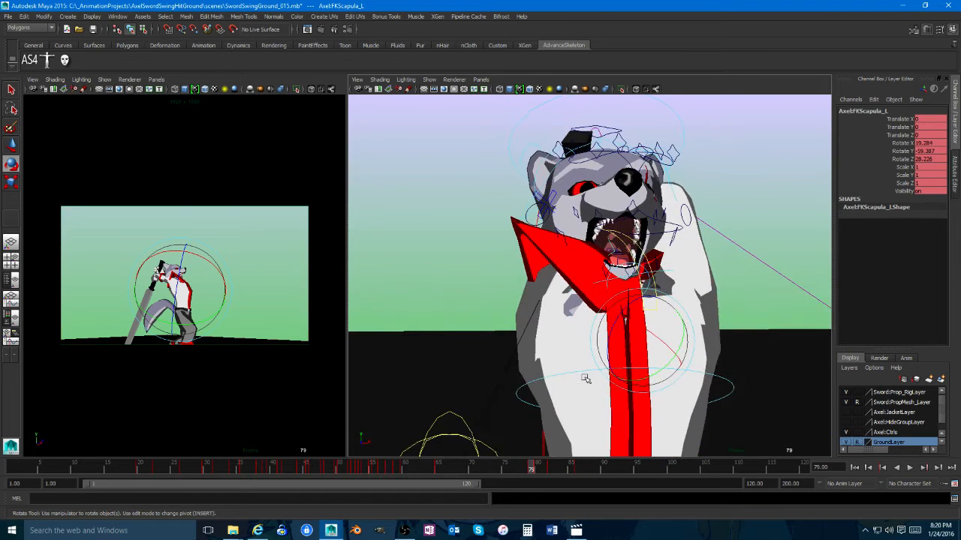
drag(654, 362, 660, 364)
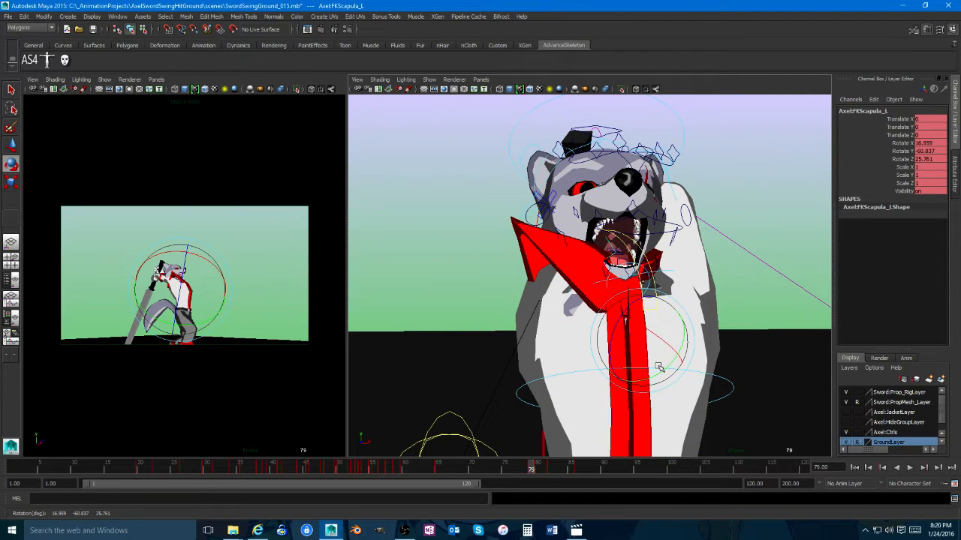
alt+right_drag(662, 366, 540, 351)
alt+drag(541, 351, 594, 310)
Step: Rotate the right scapula control, FKScapula_R, at frame 79 to about -3.5, -44.4 and -15.7 degrees in X, Y and Z
key(w)
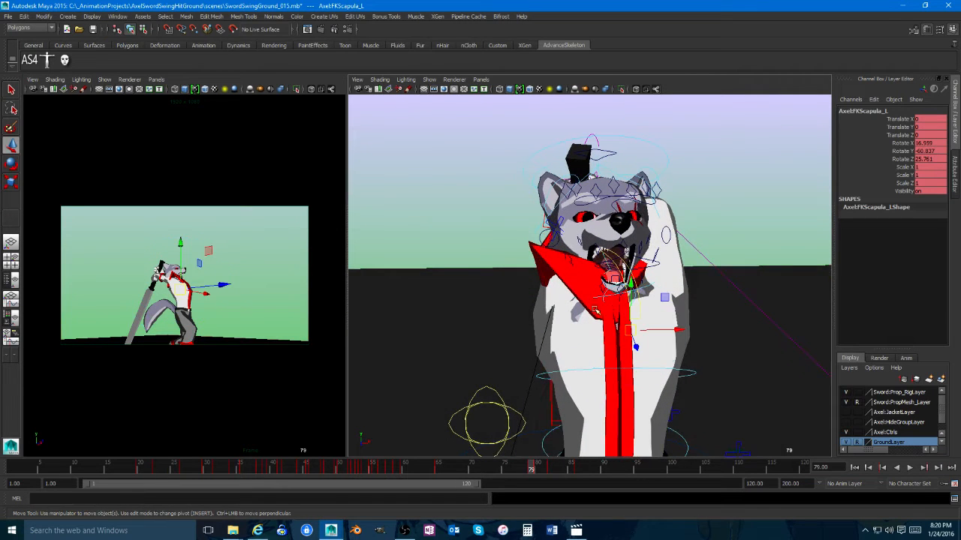
key(e)
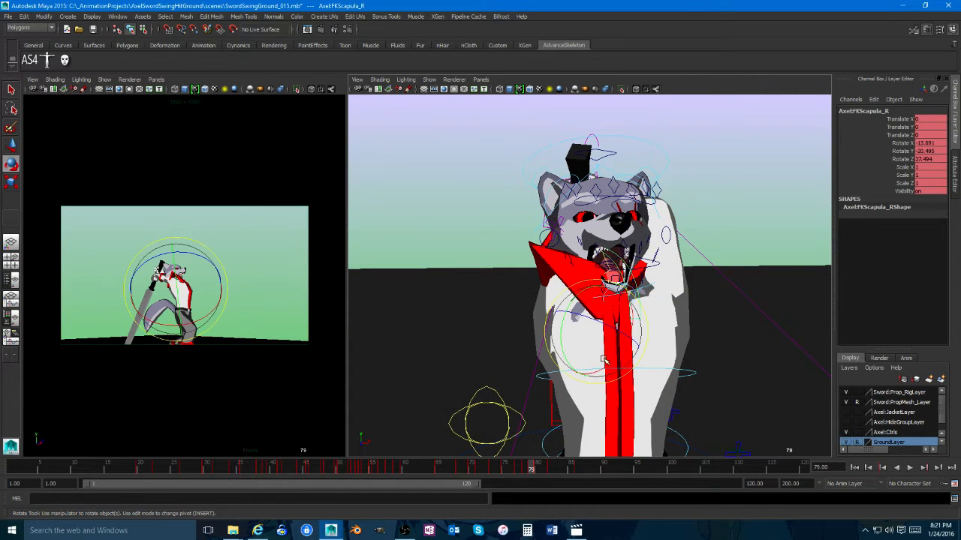
alt+drag(597, 357, 644, 338)
drag(644, 338, 598, 327)
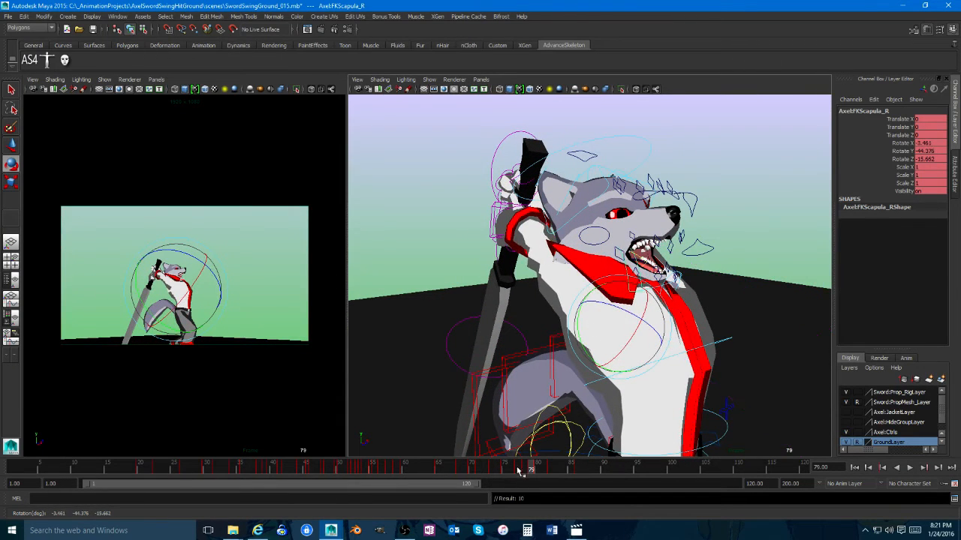
Step: Delete the right scapula control's keys around frame 69 and its key at frame 80
shift+drag(525, 470, 489, 474)
right_click(476, 473)
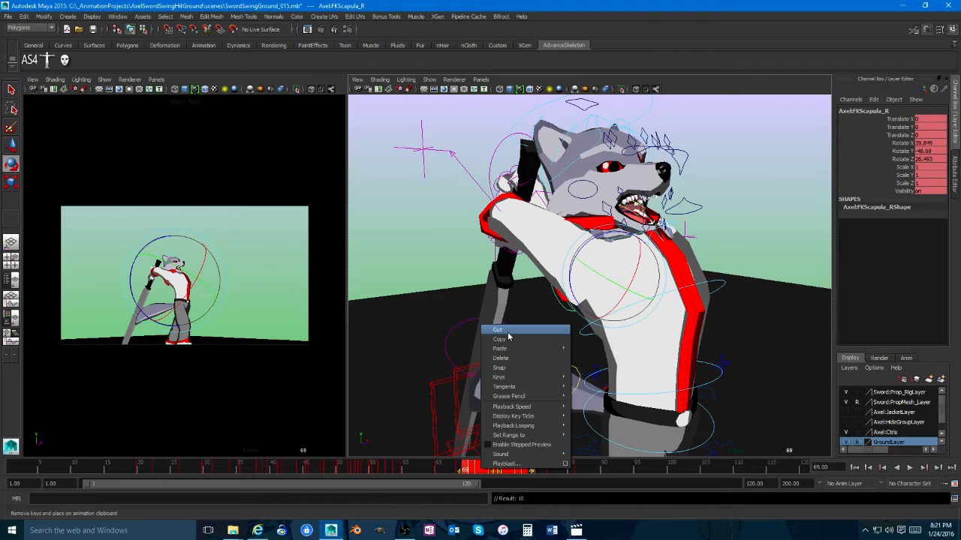
click(480, 356)
drag(489, 471, 536, 468)
right_click(536, 468)
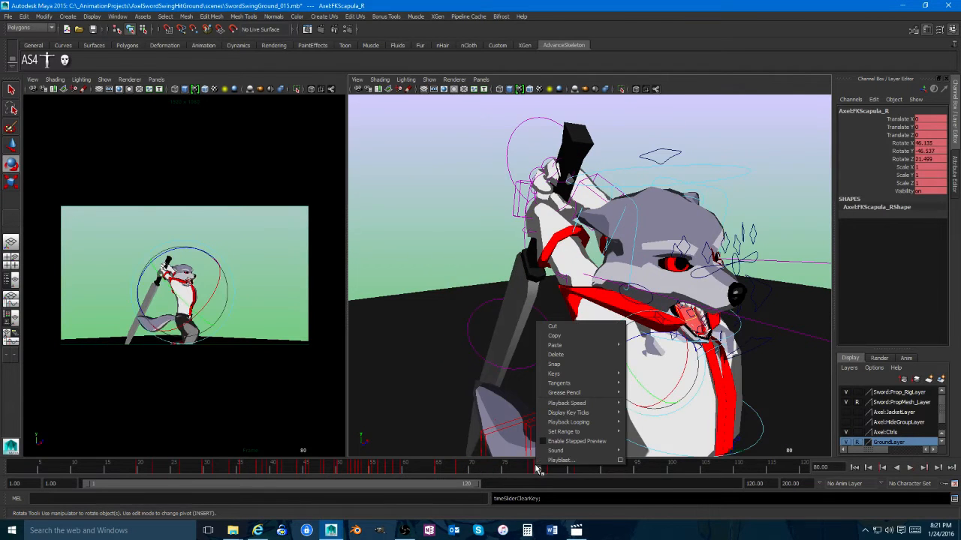
click(574, 354)
Step: Examine the wolf's chest, collar and shoulders from the front and side at frame 80
alt+drag(660, 385, 599, 381)
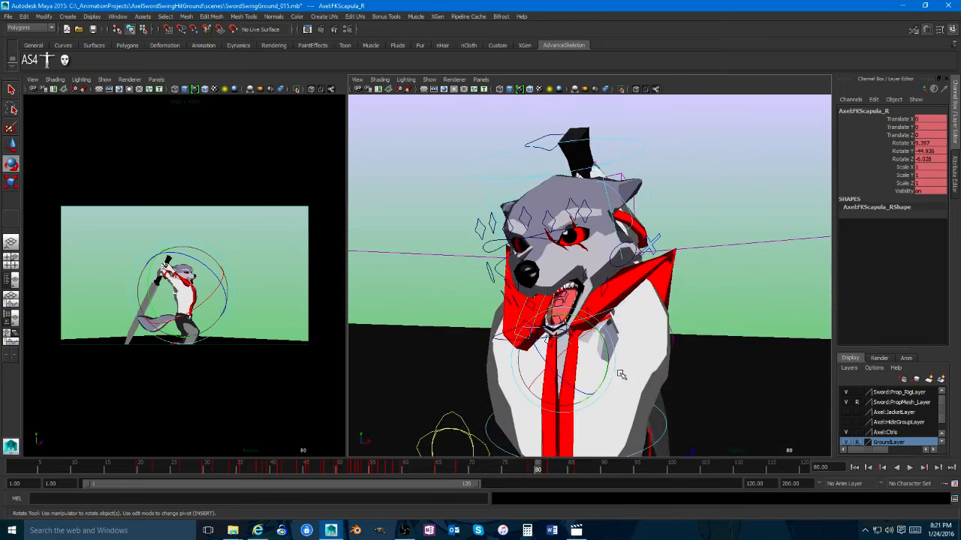
click(674, 338)
alt+drag(674, 337, 603, 366)
key(ctrl+z)
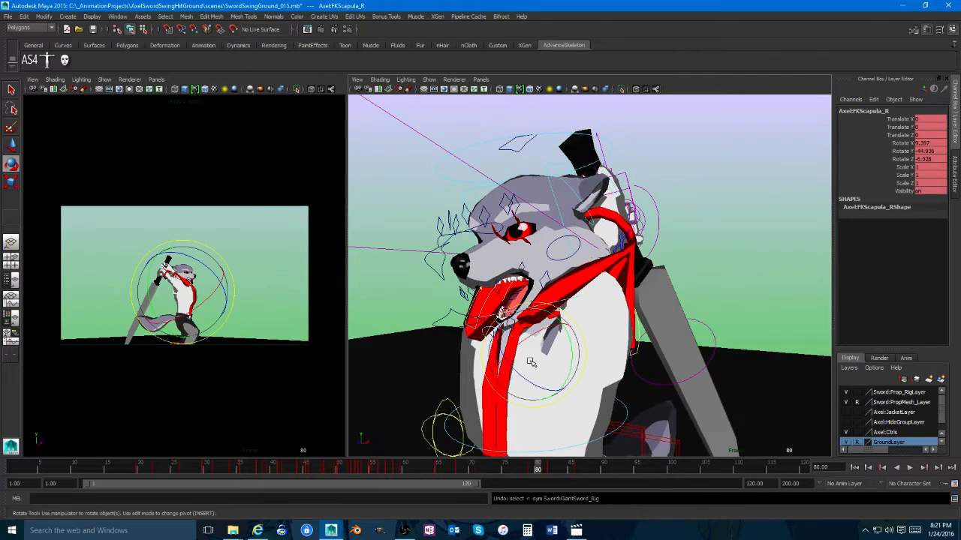
mouse_move(545, 349)
alt+mouse_down()
mouse_move(602, 332)
mouse_move(545, 350)
alt+mouse_up()
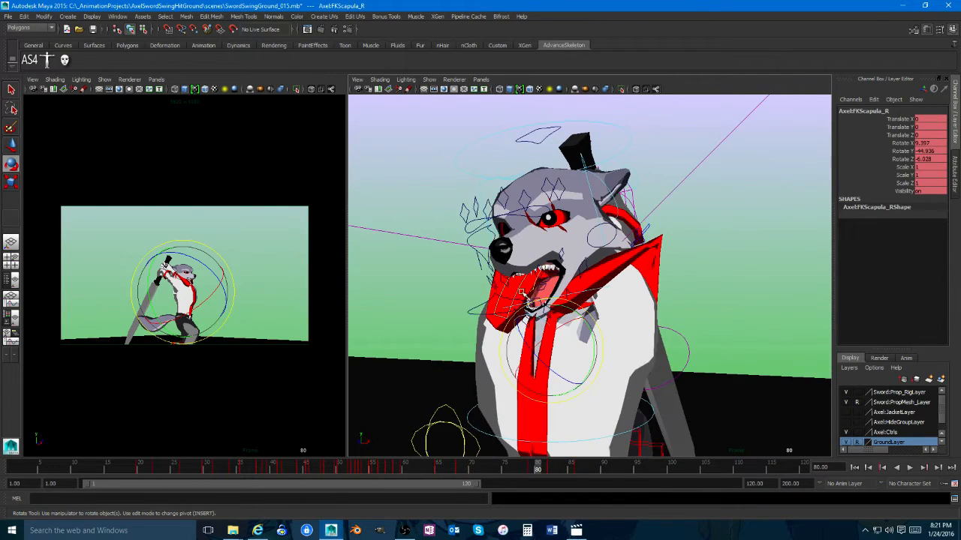
alt+drag(521, 292, 617, 275)
key(w)
click(667, 320)
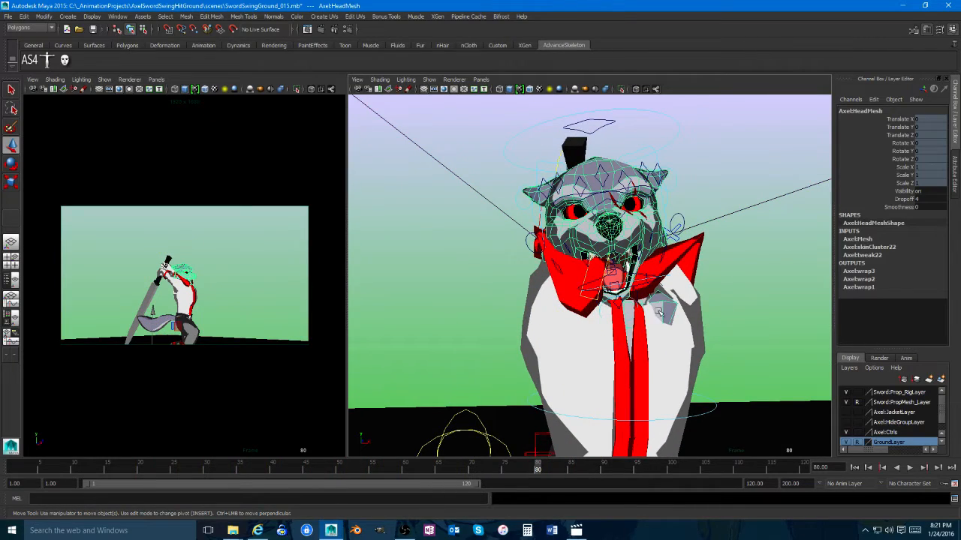
Step: Rotate the head control, FKHead_M, at frame 80 to about -3.1, 0.1 and -22.2 degrees in X, Y and Z
alt+drag(648, 334, 577, 372)
click(733, 287)
alt+drag(714, 298, 554, 290)
scroll(617, 334, up, 3)
click(523, 239)
key(e)
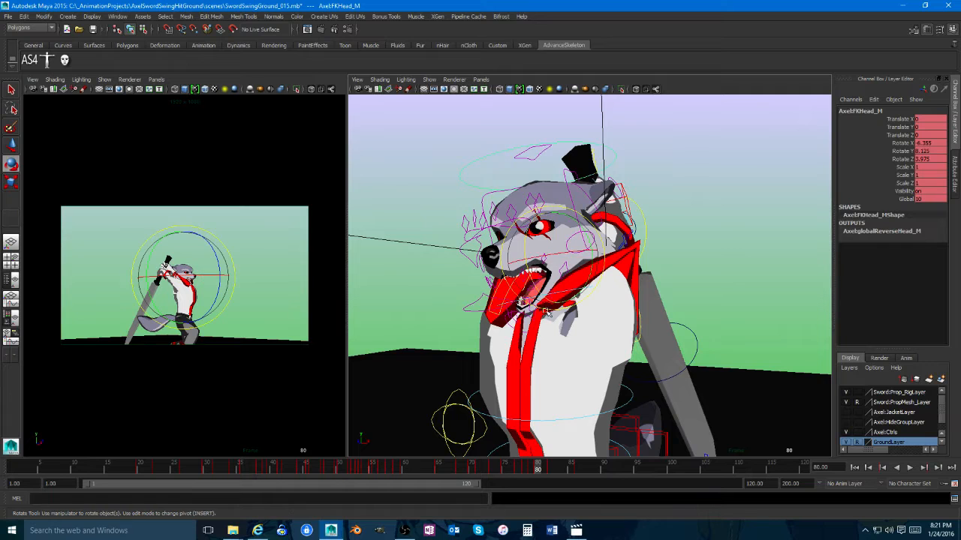
alt+drag(525, 240, 595, 368)
drag(585, 307, 591, 259)
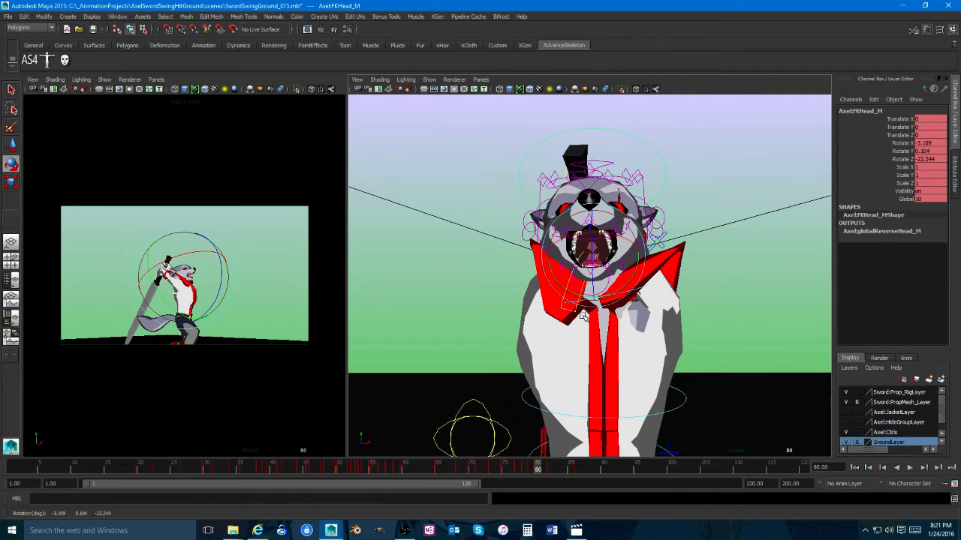
Step: Delete the head control's keys in the short frame range starting at frame 77
drag(505, 467, 529, 469)
right_click(523, 471)
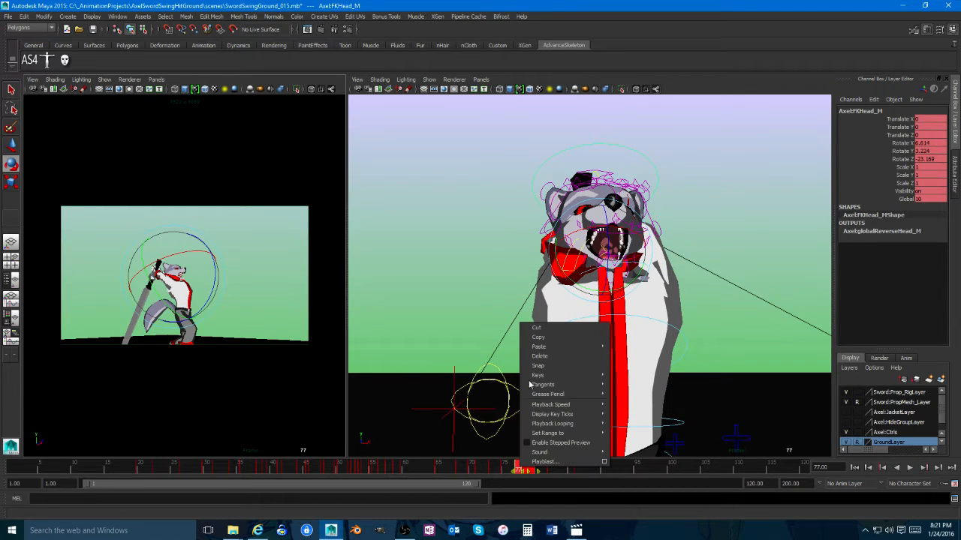
click(537, 355)
Step: Review the head motion by scrubbing back to frame 60 and playing the animation in the maximized camera view
click(499, 471)
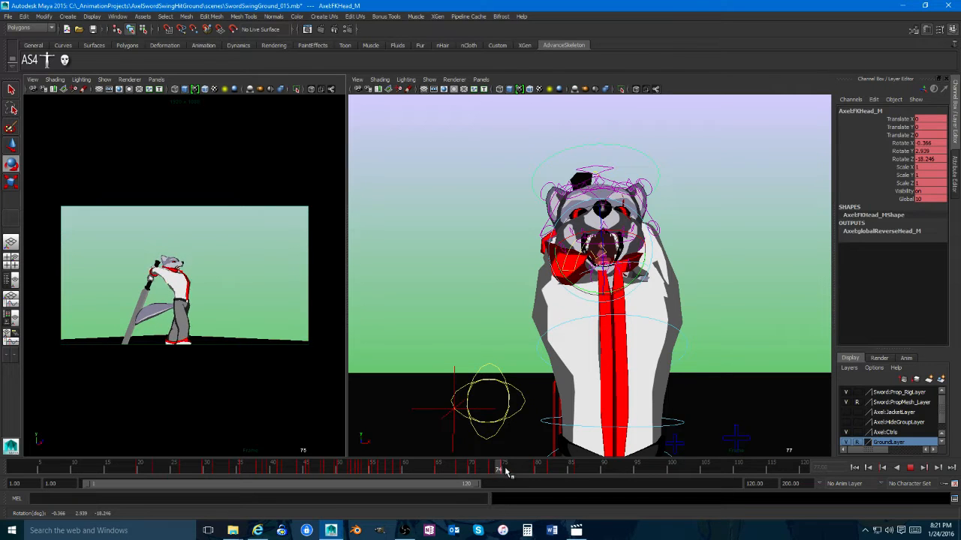
drag(507, 472, 411, 470)
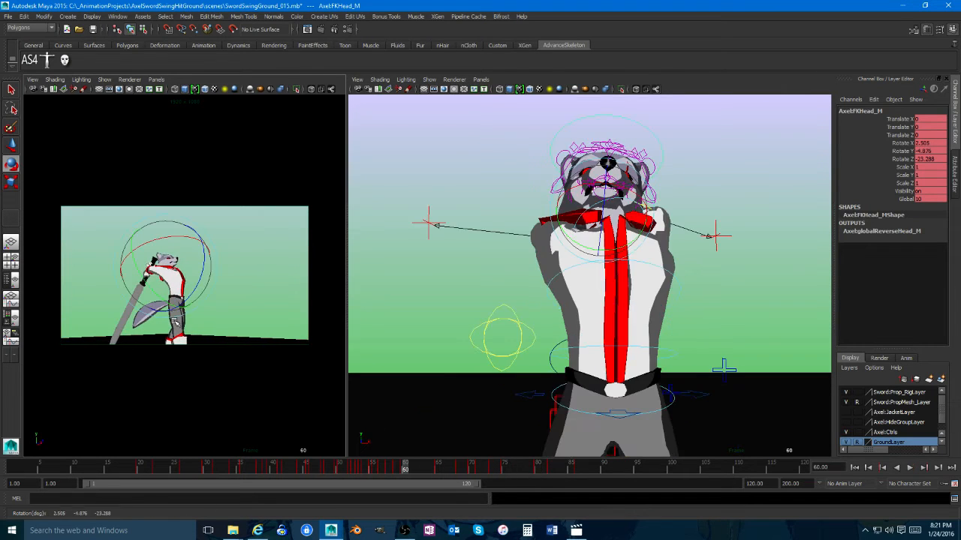
key(space)
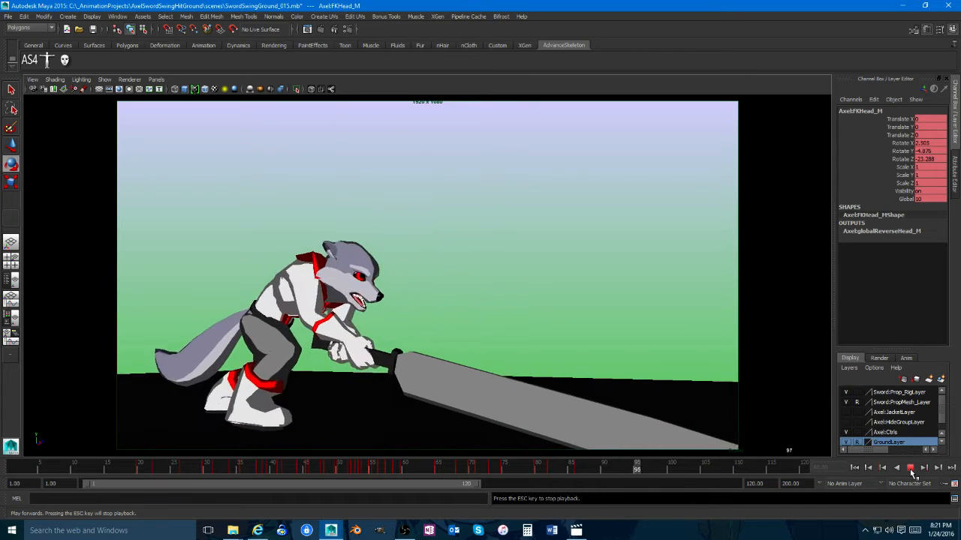
click(912, 472)
Step: Delete the head control's key at frame 71, after trying and undoing the same deletion at frame 73
drag(401, 469, 491, 468)
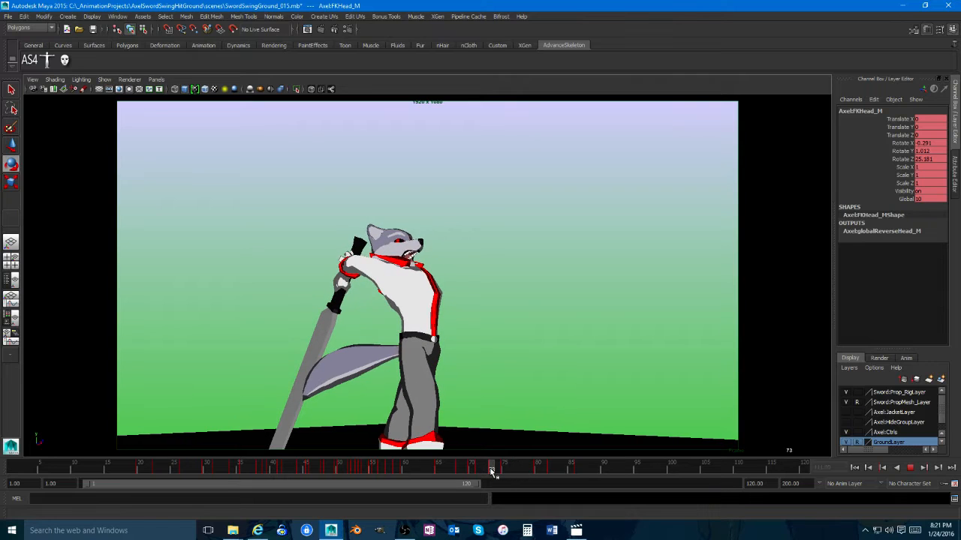
right_click(492, 472)
click(507, 359)
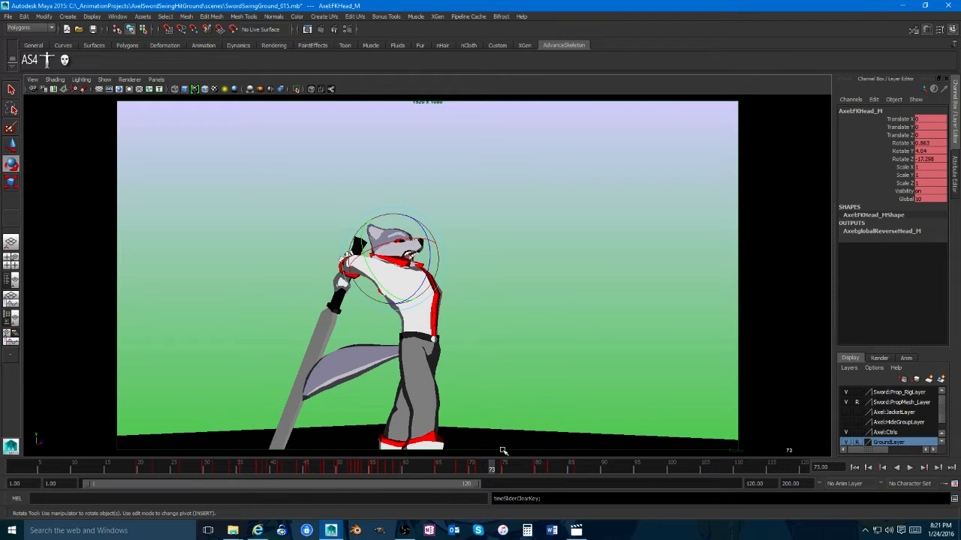
drag(489, 471, 477, 471)
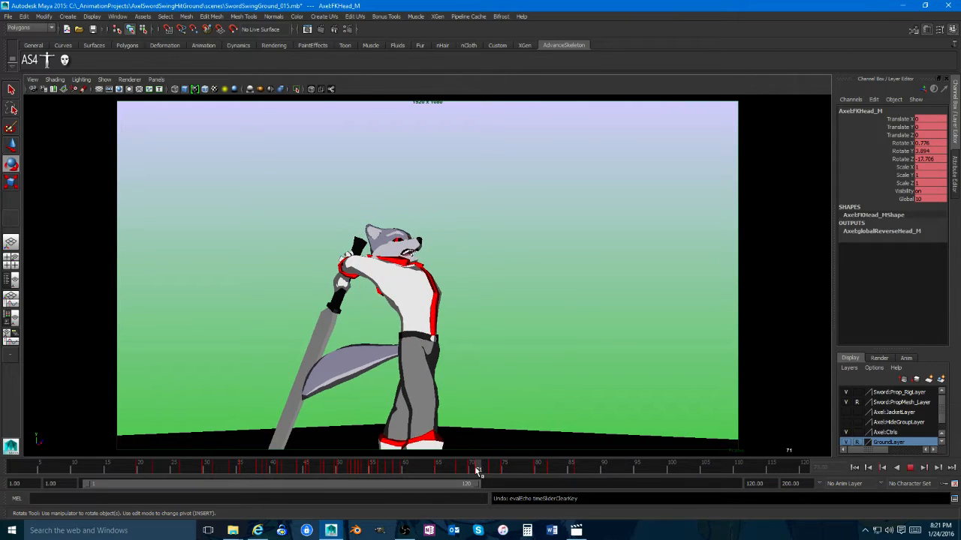
right_click(475, 467)
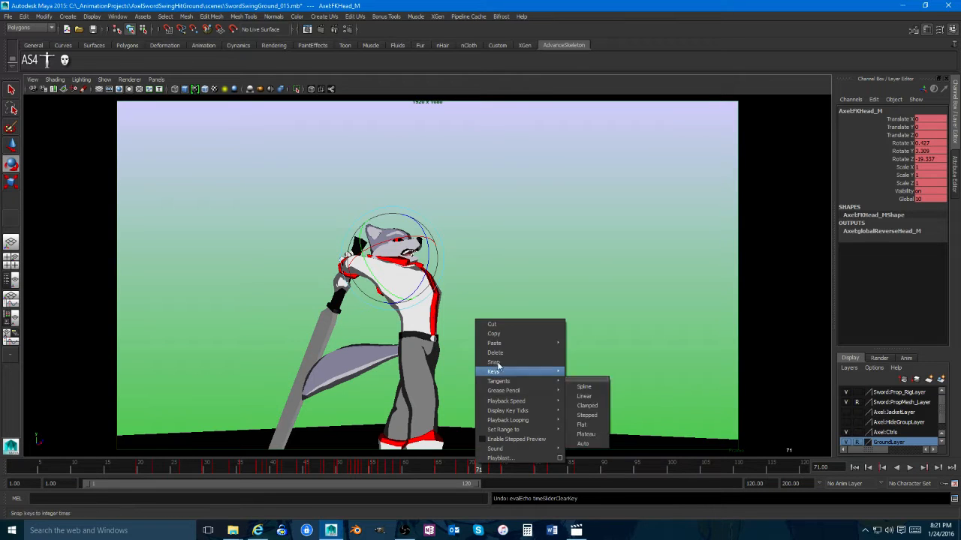
click(500, 353)
Step: Check the wolf's jacket at frame 63 by toggling Axel:JacketLayer visibility on and off again
key(comma)
key(space)
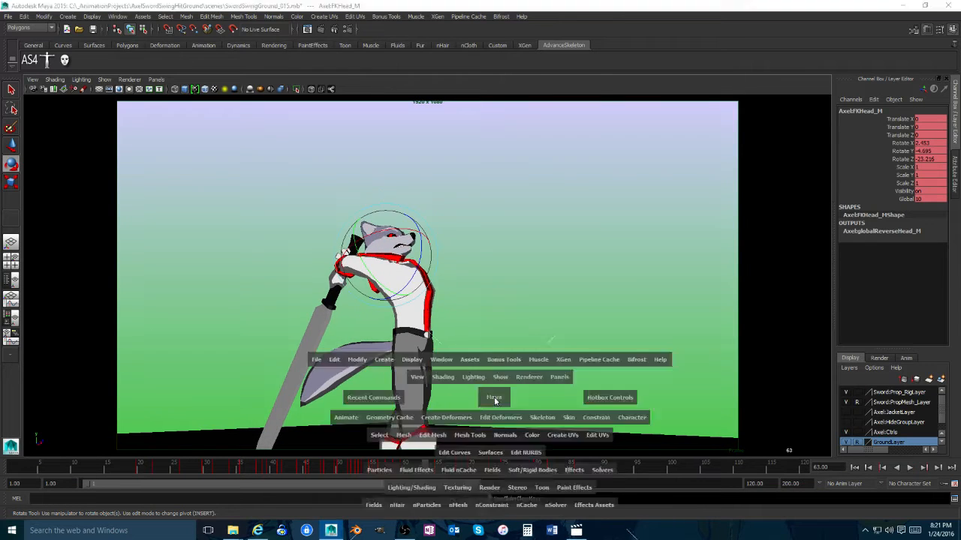
alt+drag(495, 391, 215, 368)
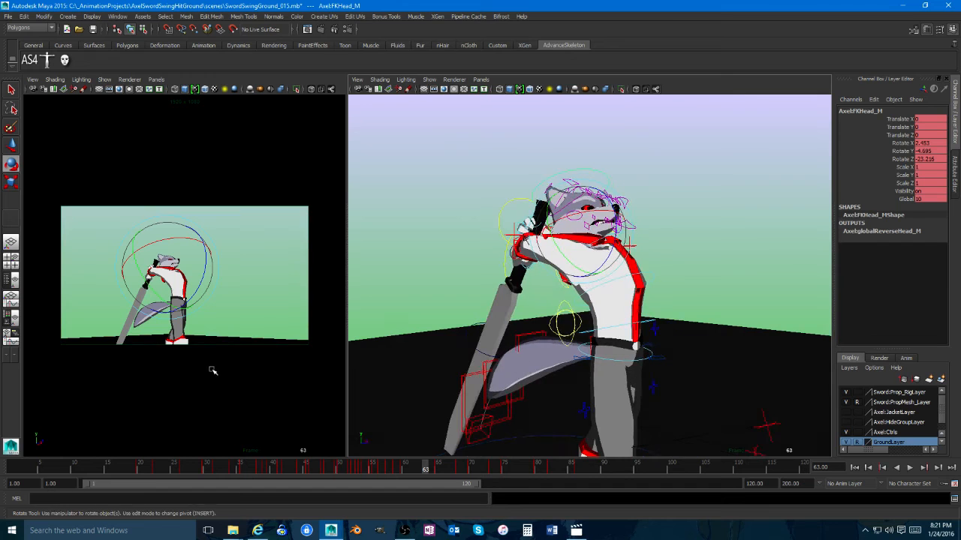
click(848, 412)
click(847, 412)
alt+drag(737, 408, 654, 394)
click(847, 412)
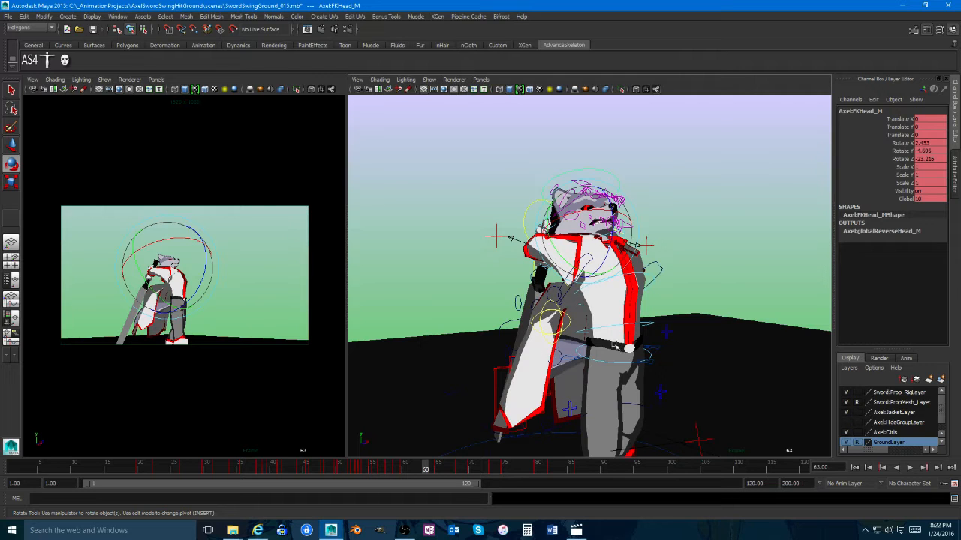
click(845, 412)
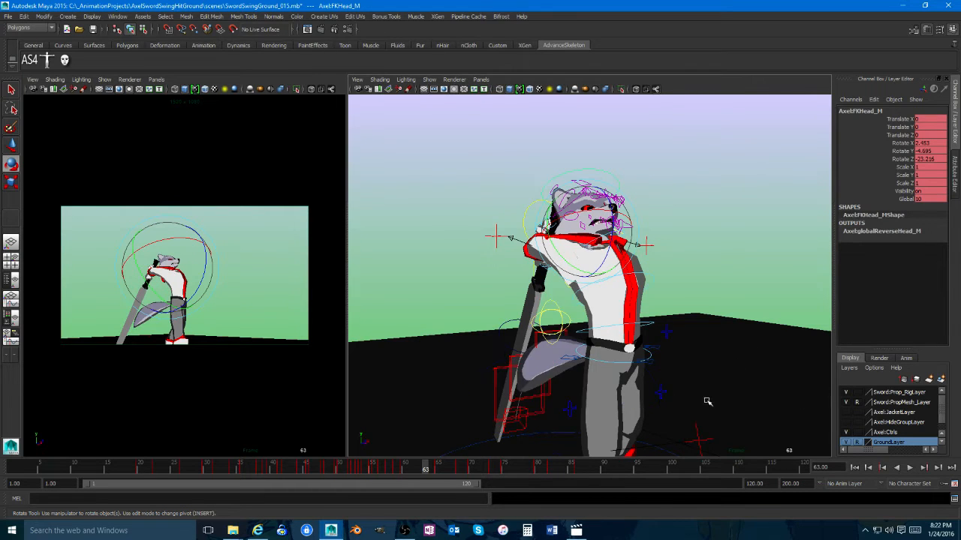
scroll(654, 366, down, 4)
alt+drag(654, 366, 593, 357)
Step: Scrub and play the whole sword swing in the maximized camera view to check the timing
middle_click(253, 359)
key(space)
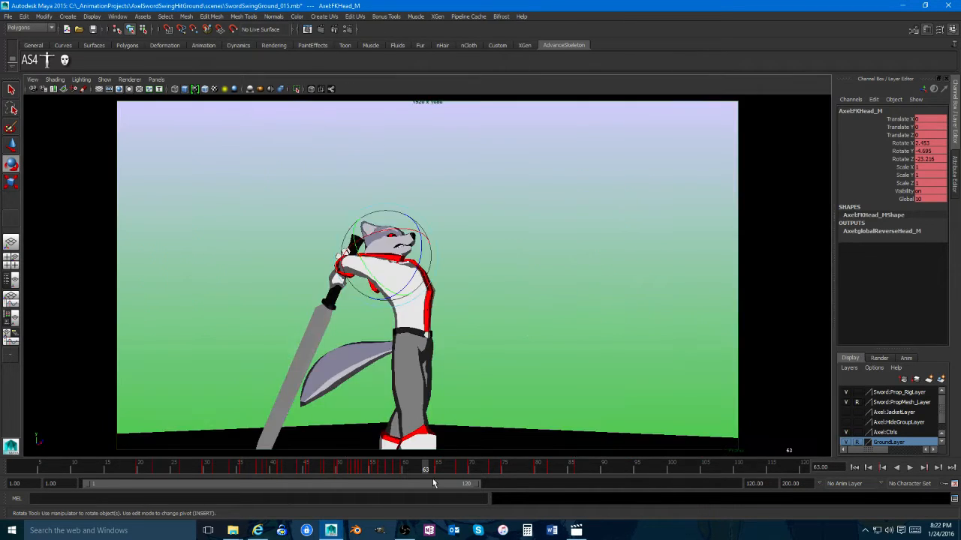
key(alt+v)
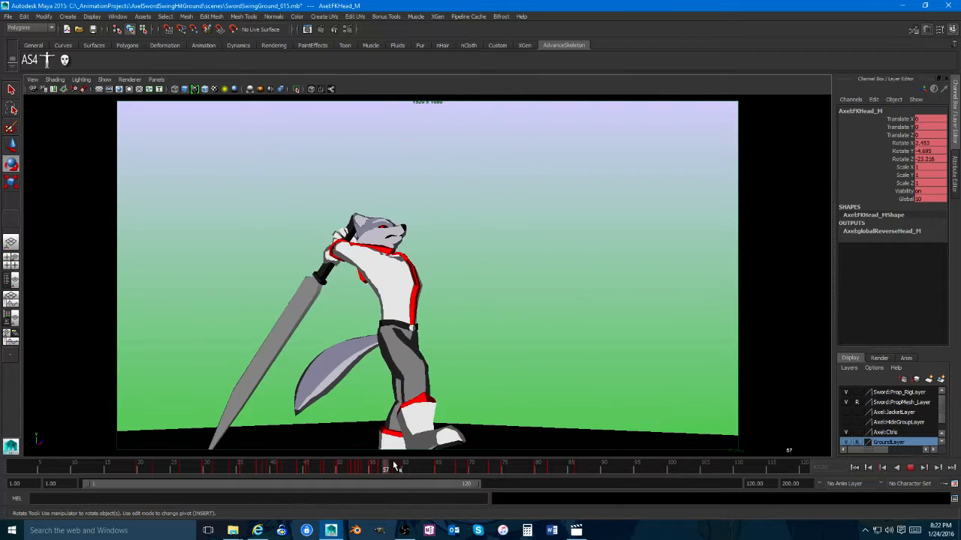
drag(579, 472, 259, 468)
click(914, 466)
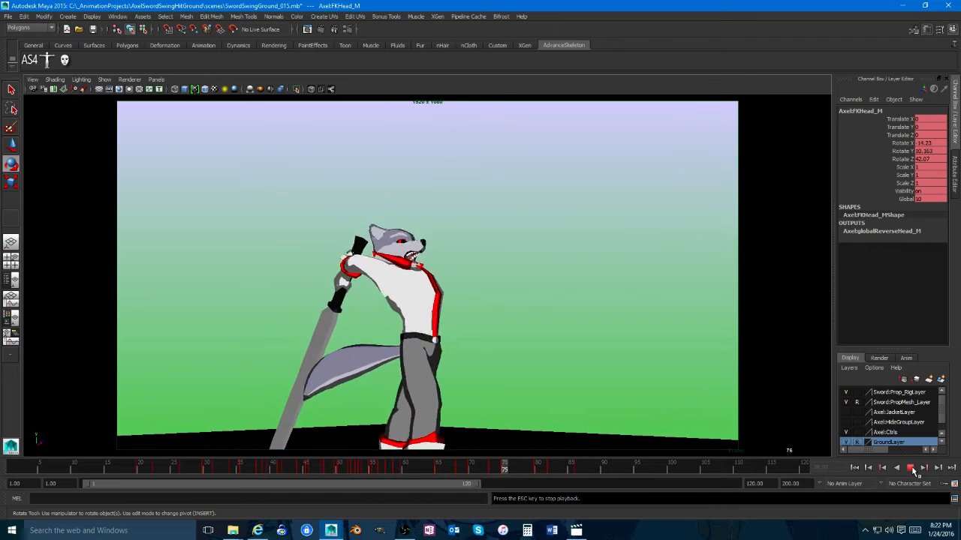
click(910, 468)
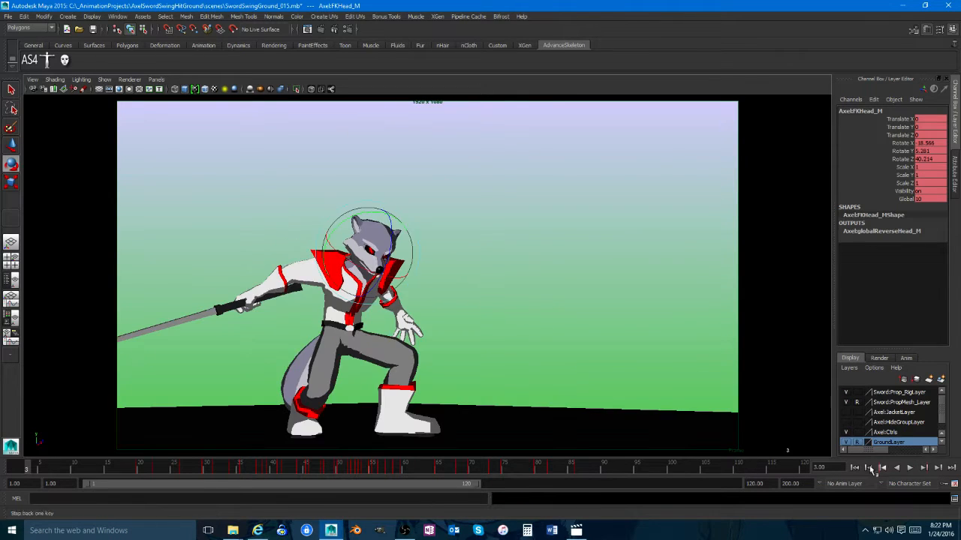
Step: Select the root control, RootX_M, and set the playback range to end at frame 100
key(space)
drag(705, 468, 791, 467)
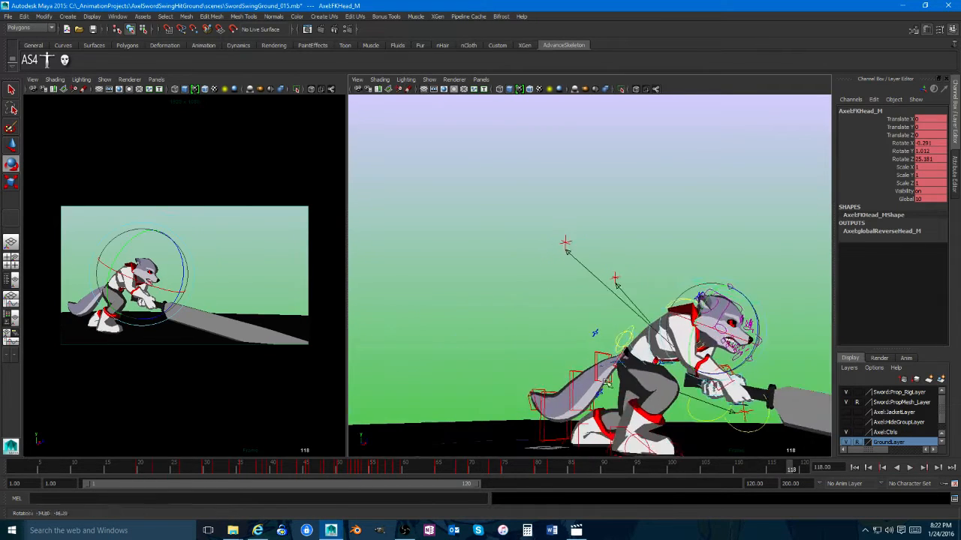
click(615, 360)
alt+drag(616, 377, 593, 391)
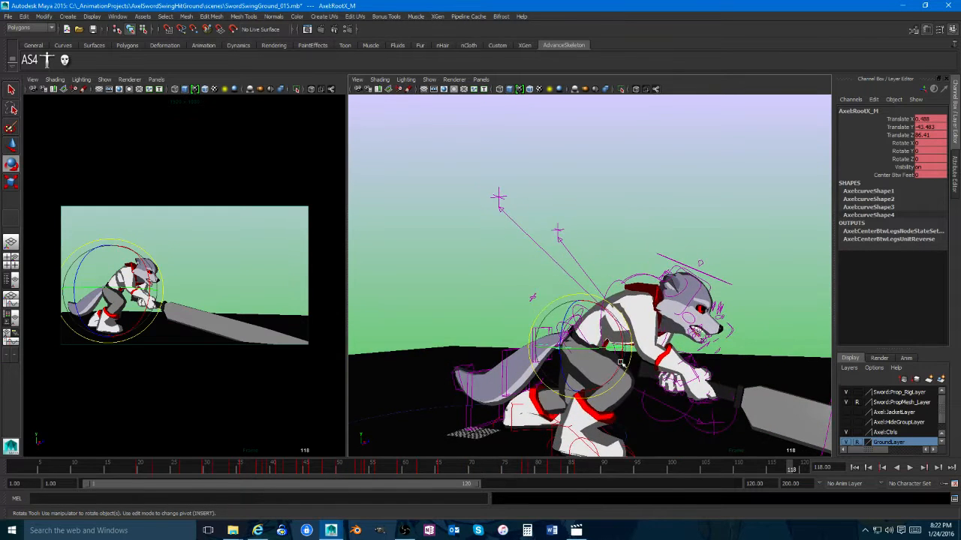
key(w)
drag(700, 469, 706, 469)
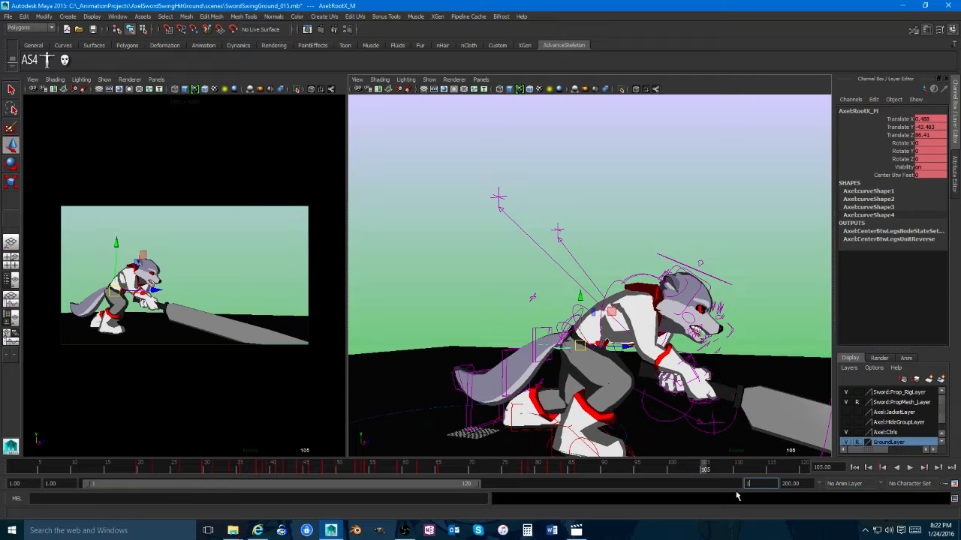
text(100)
key(Return)
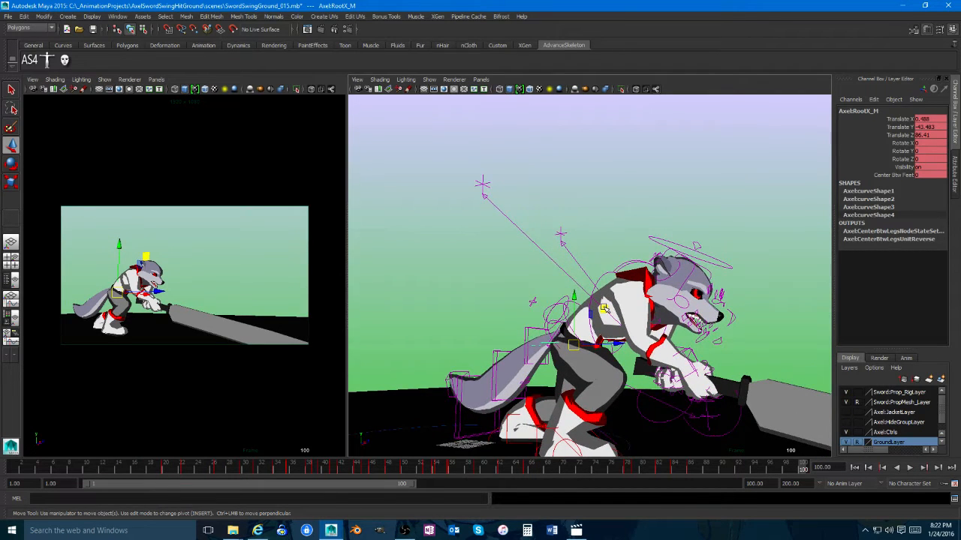
Step: Move the root control at frame 100 to about -47.4 in Y and 88 in Z, and rotate it about 1.3 degrees in X
drag(604, 309, 611, 327)
key(e)
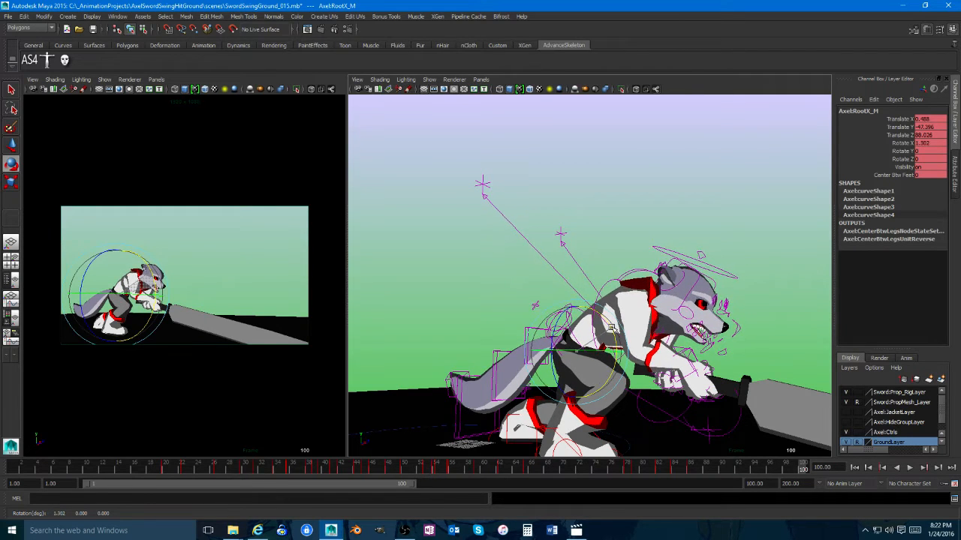
Step: Rotate the chest control, FKChest_M, at frame 100 to about -4.1, 1.9 and 43.3 degrees in X, Y and Z
click(716, 301)
key(e)
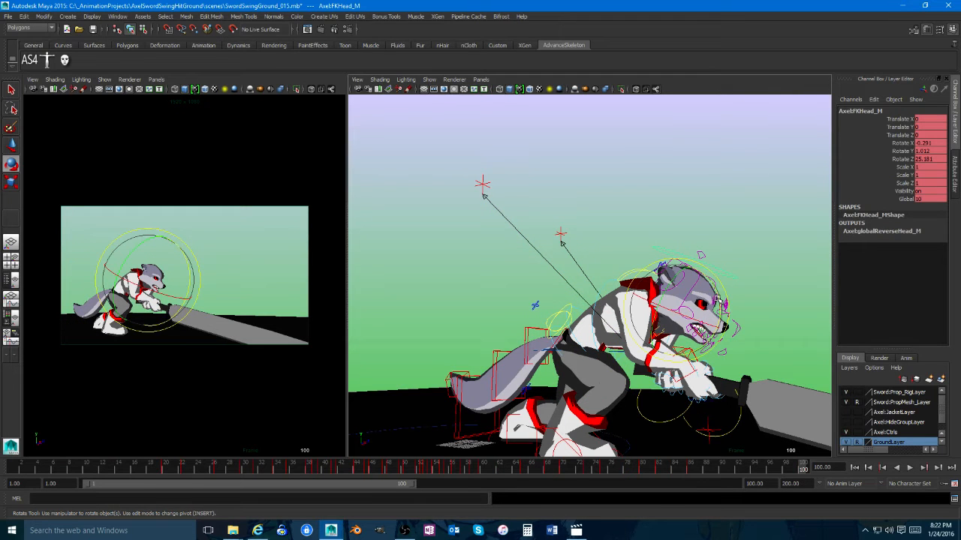
key(w)
click(597, 301)
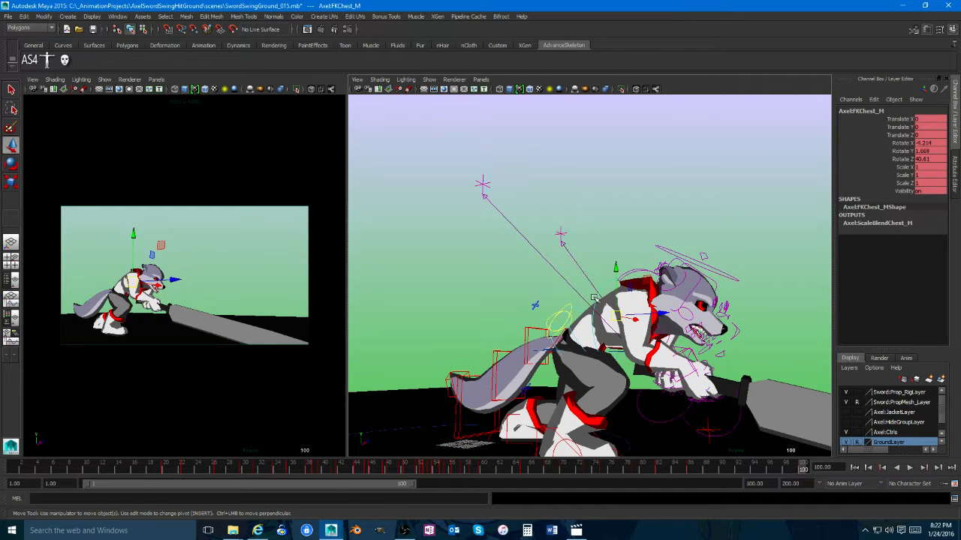
key(e)
drag(643, 280, 643, 285)
key(w)
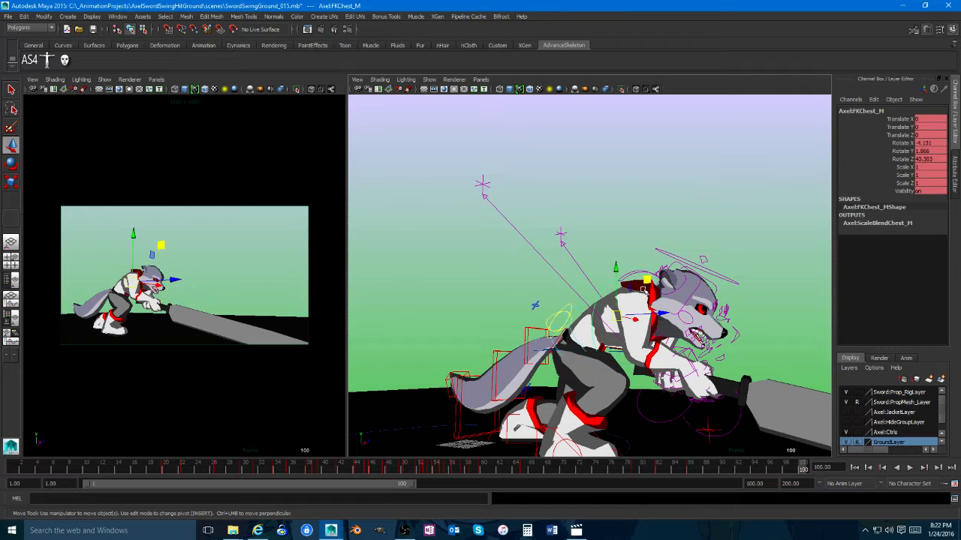
Step: Review the revised ending pose by scrubbing back from frame 100 and playing the animation through the camera
key(space)
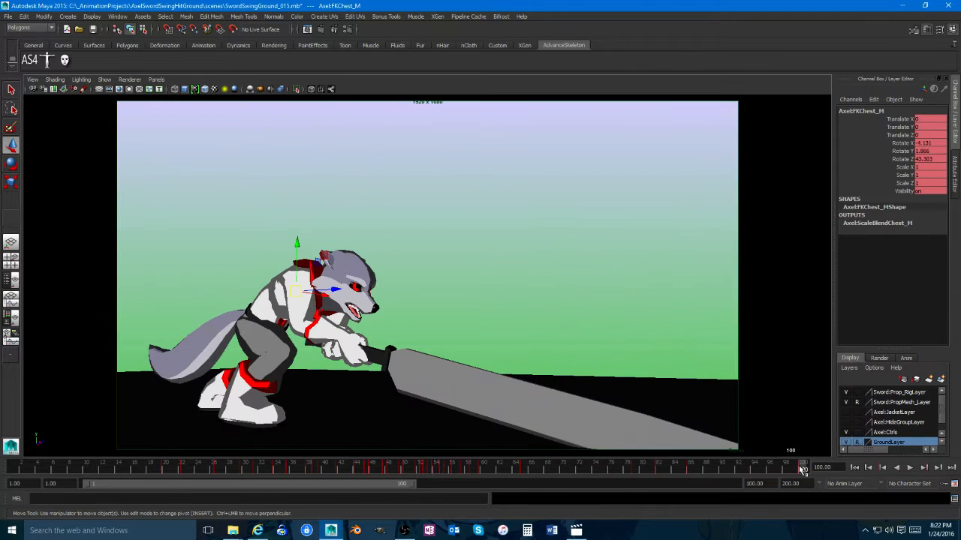
drag(802, 469, 708, 465)
click(910, 472)
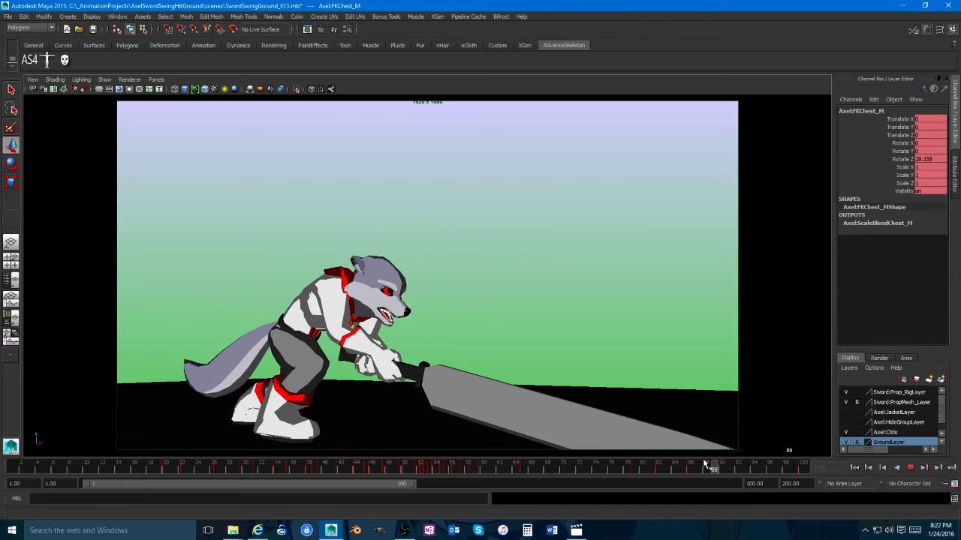
key(space)
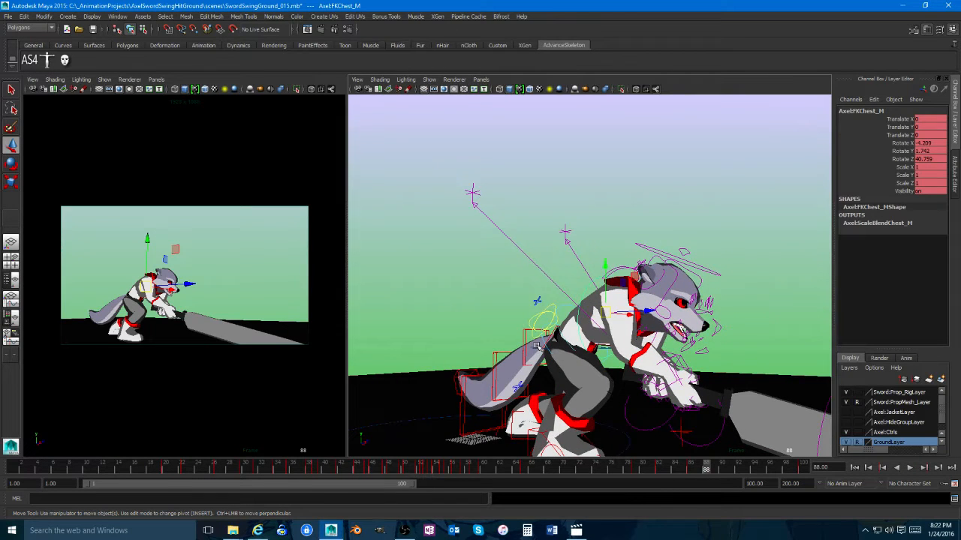
Step: Select the root control, key a held pose at frame 94 of about -43.9 in Y and 86.8 in Z, and review the ending
click(537, 346)
click(539, 348)
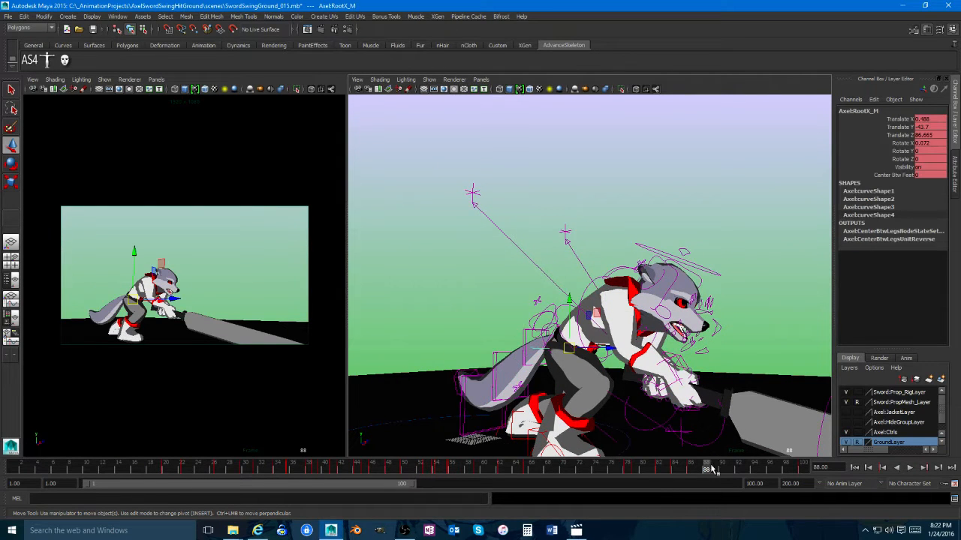
drag(712, 468, 773, 466)
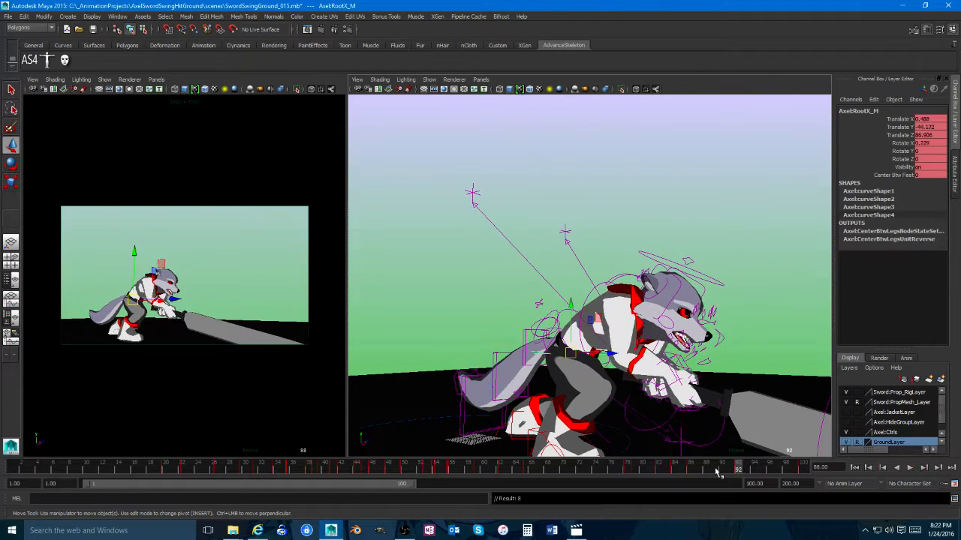
key(ctrl+z)
mouse_move(732, 472)
mouse_down()
mouse_move(740, 468)
mouse_move(707, 468)
mouse_move(726, 471)
mouse_up()
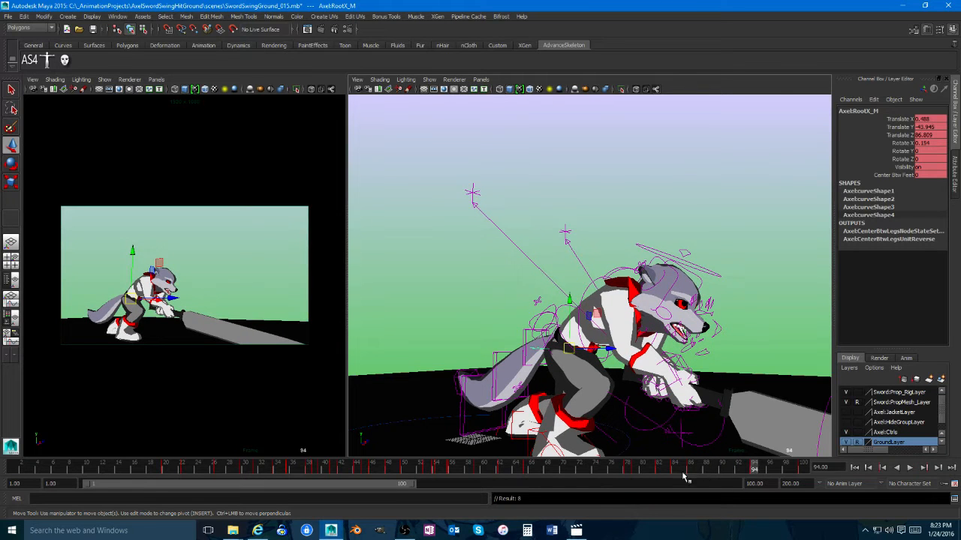
key(alt+v)
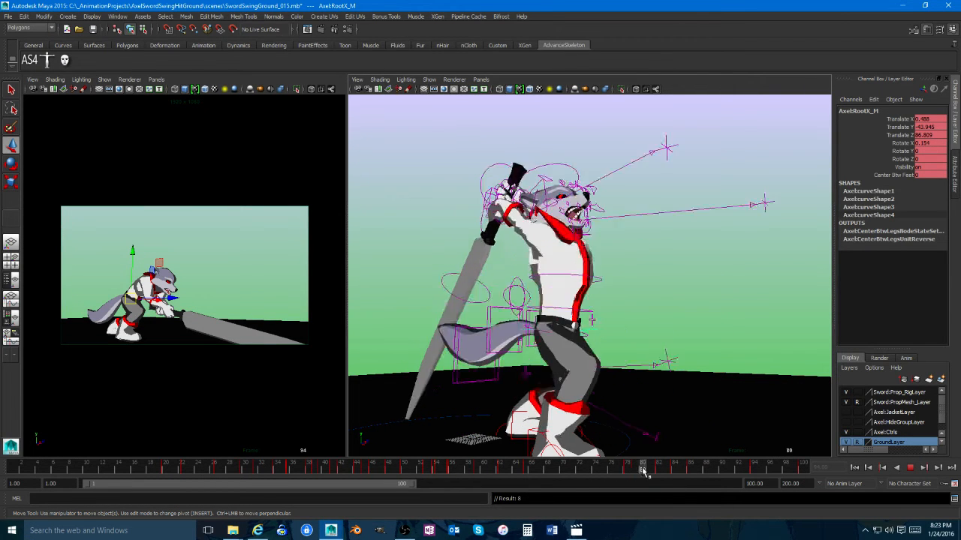
click(690, 471)
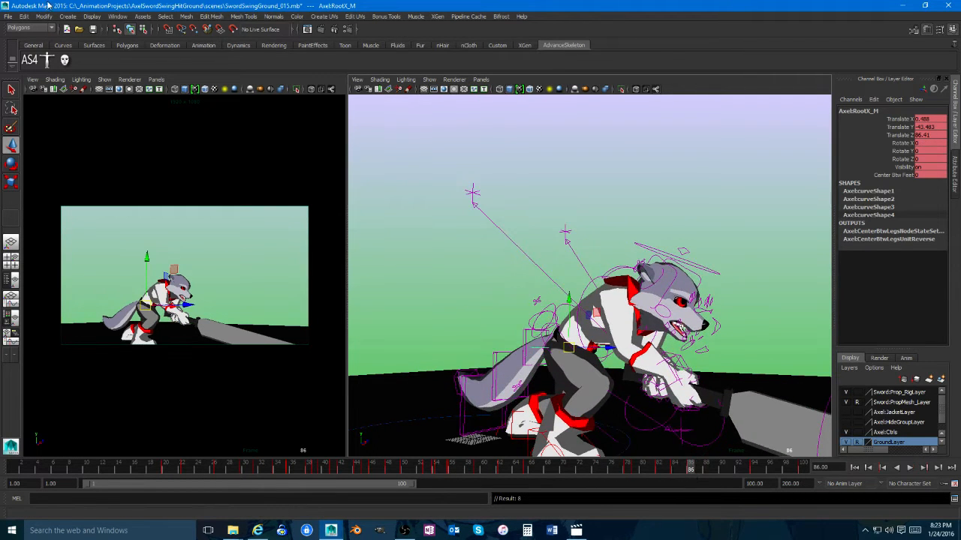
Step: Lower the root control's Translate Y keys from frame 86 through 100 by about 3.1 in the Graph Editor
click(117, 17)
mouse_move(131, 49)
click(241, 56)
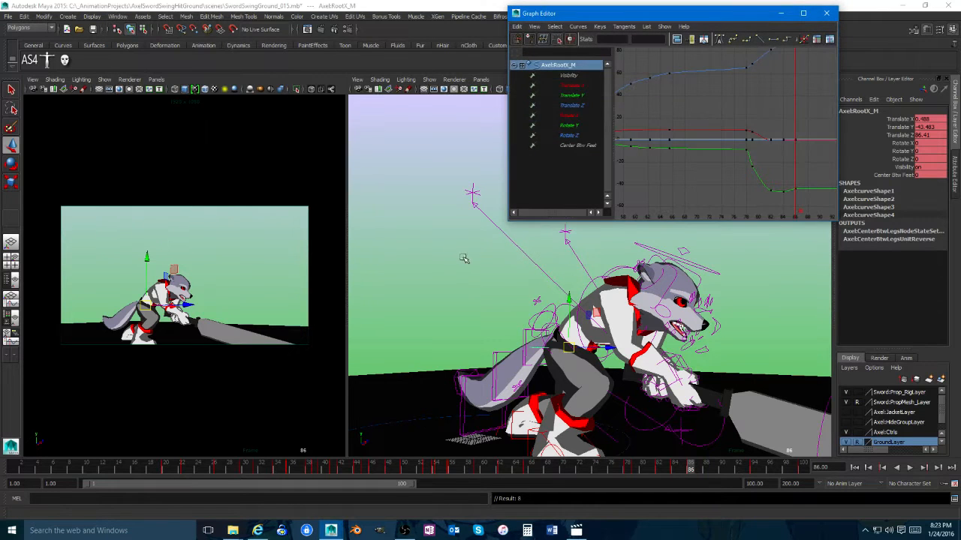
alt+middle_drag(721, 163, 749, 181)
mouse_move(689, 468)
mouse_down()
mouse_move(616, 468)
mouse_move(713, 468)
mouse_move(672, 468)
mouse_move(685, 473)
mouse_up()
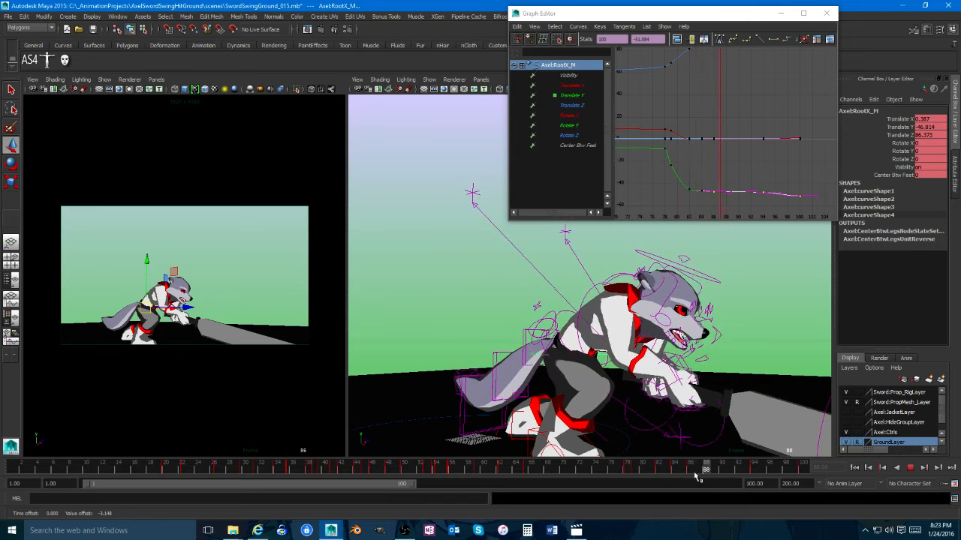
Step: Select the right arm IK control, IKArm_R, and delete its key at frame 86
click(610, 365)
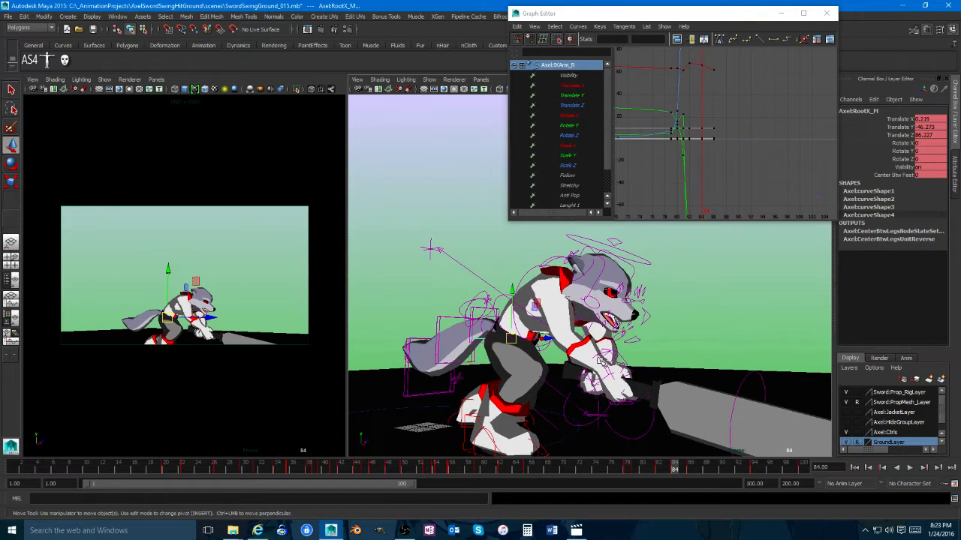
alt+drag(599, 400, 608, 381)
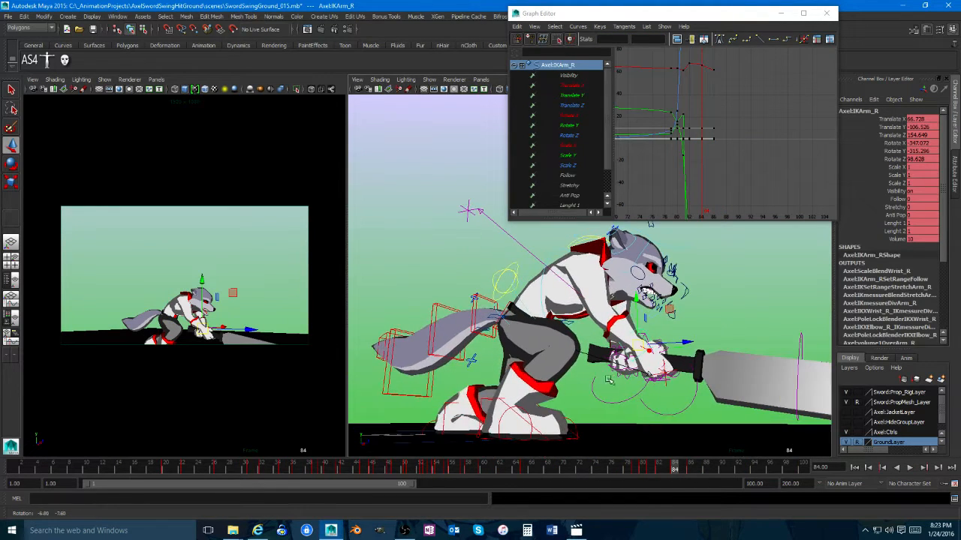
drag(678, 468, 643, 469)
right_click(691, 475)
click(721, 370)
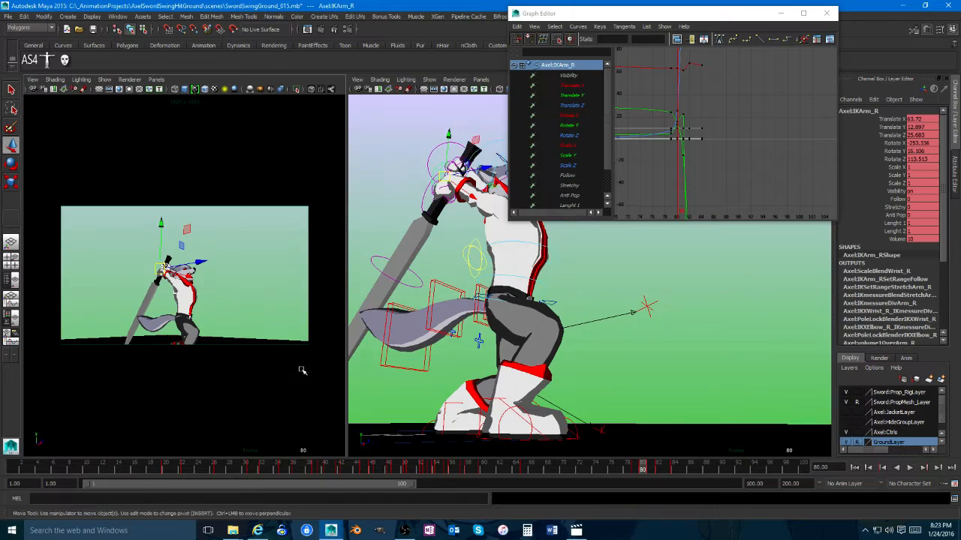
Step: Play the animation in the enlarged camera view, stop at frame 63 and return to the two-view layout
key(space)
click(909, 468)
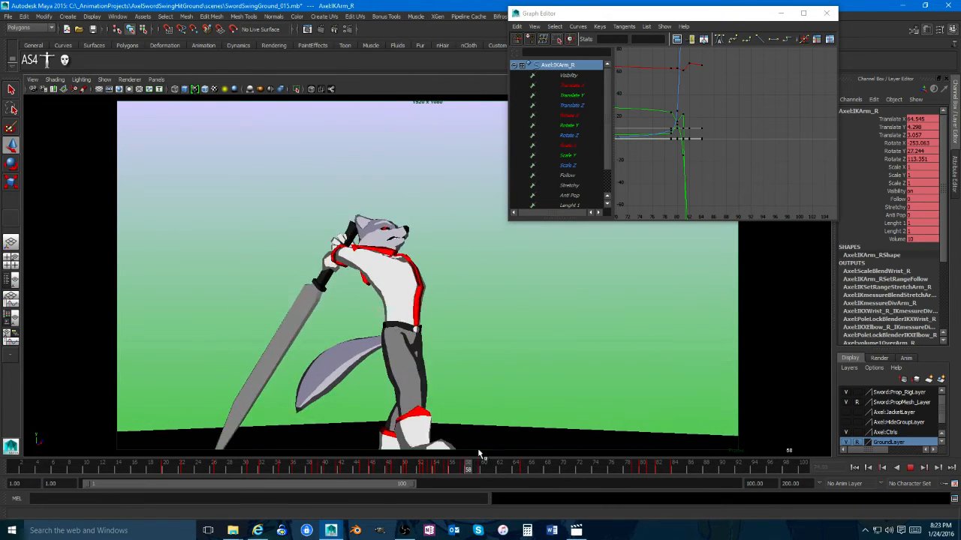
click(508, 459)
key(space)
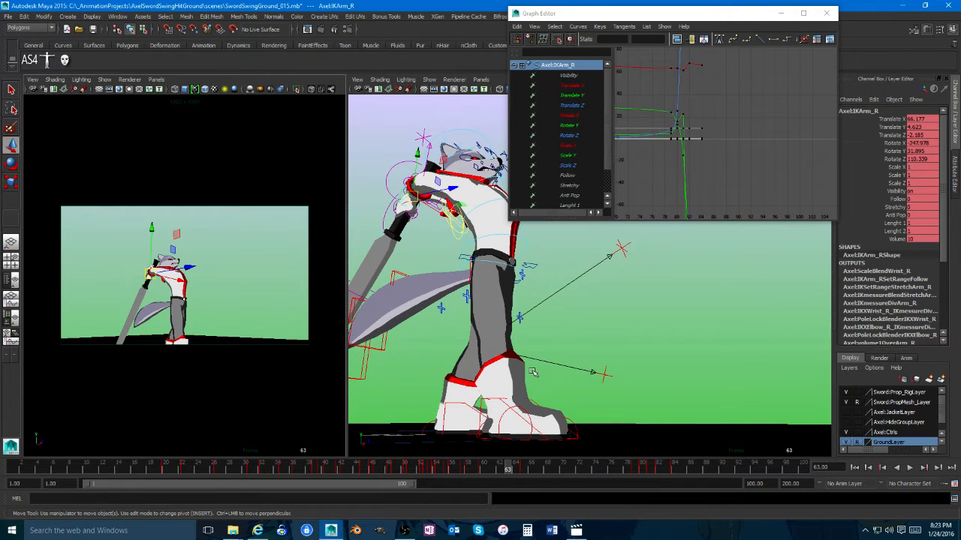
Step: Examine the raised-sword pose at frame 63 from the front, sides and above, focusing on the arms, head and shoulders
alt+drag(532, 373, 559, 393)
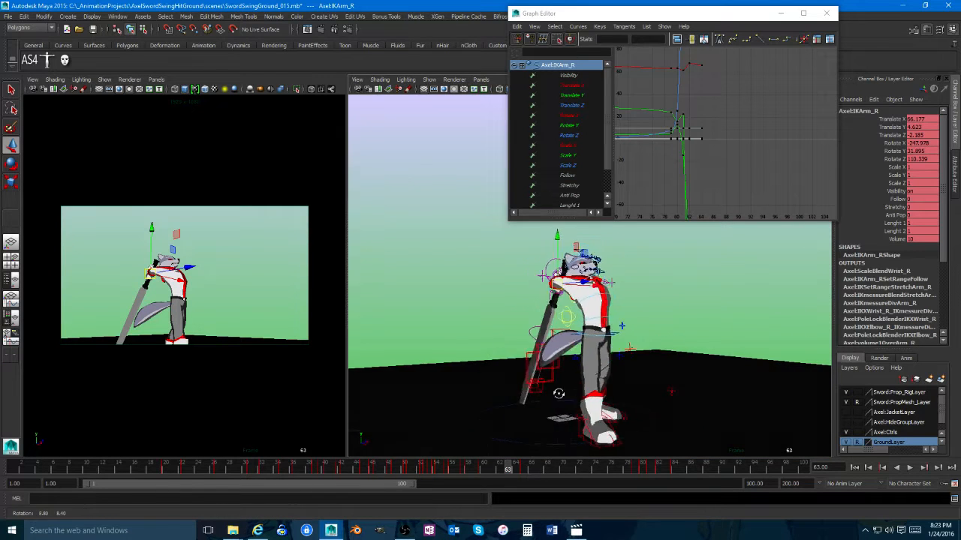
alt+right_drag(558, 393, 572, 384)
alt+drag(571, 385, 583, 406)
alt+right_drag(583, 406, 623, 364)
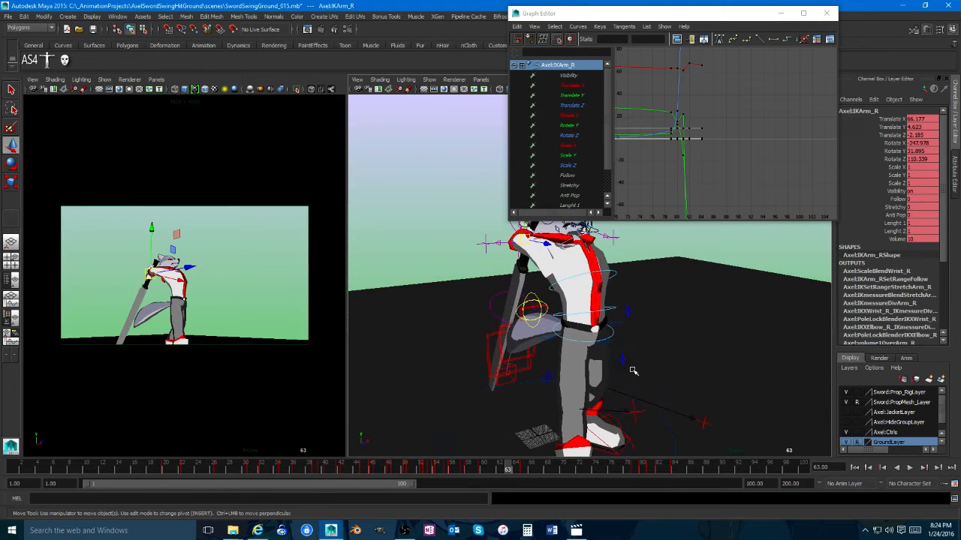
scroll(626, 363, down, 8)
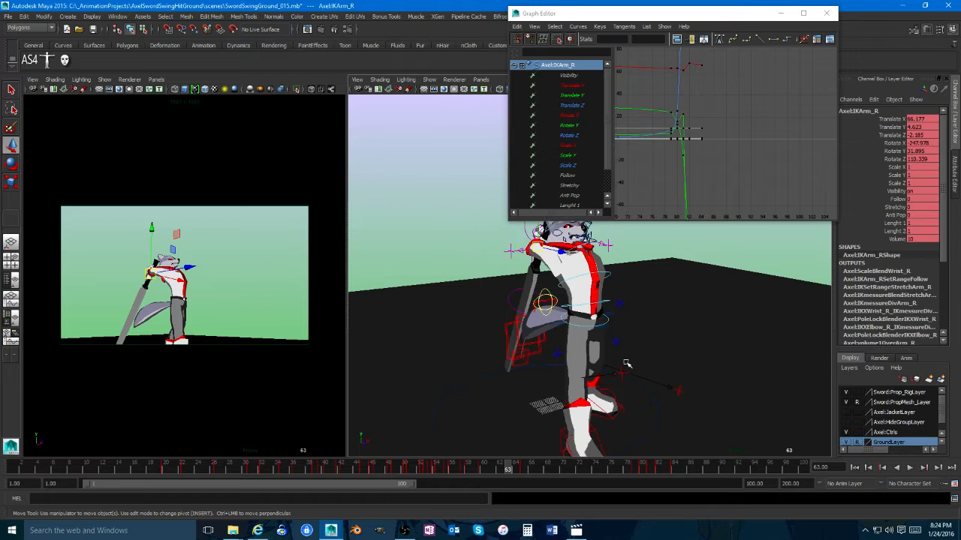
scroll(626, 363, up, 5)
alt+middle_drag(625, 295, 633, 399)
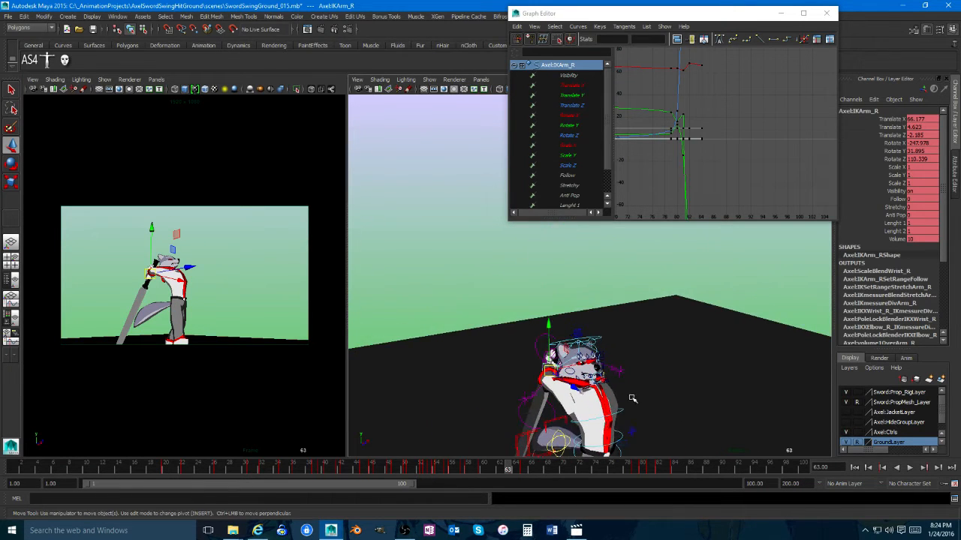
alt+drag(632, 399, 594, 406)
alt+middle_drag(594, 406, 590, 348)
alt+right_drag(590, 348, 695, 355)
alt+drag(695, 355, 785, 352)
alt+drag(618, 352, 503, 356)
alt+right_drag(503, 356, 549, 356)
alt+middle_drag(550, 356, 602, 351)
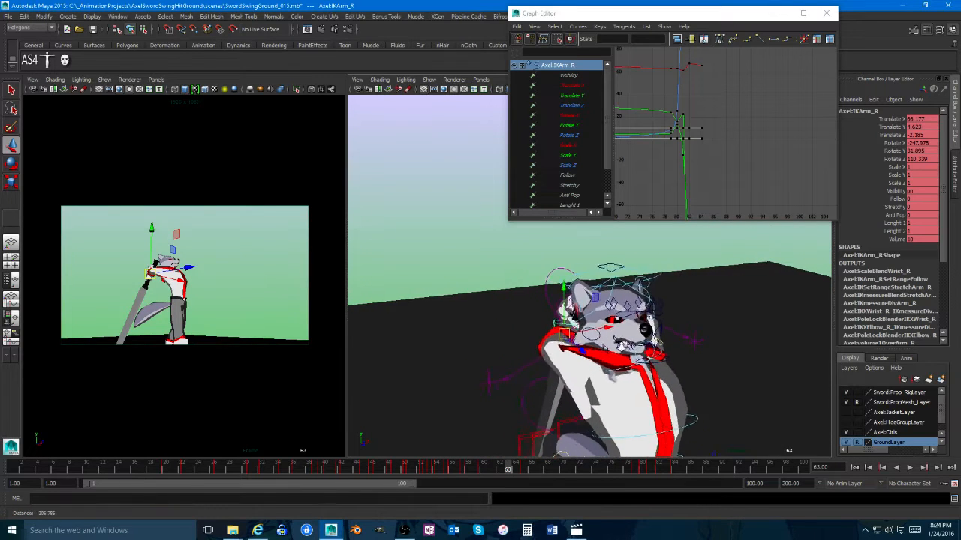
alt+drag(602, 351, 612, 342)
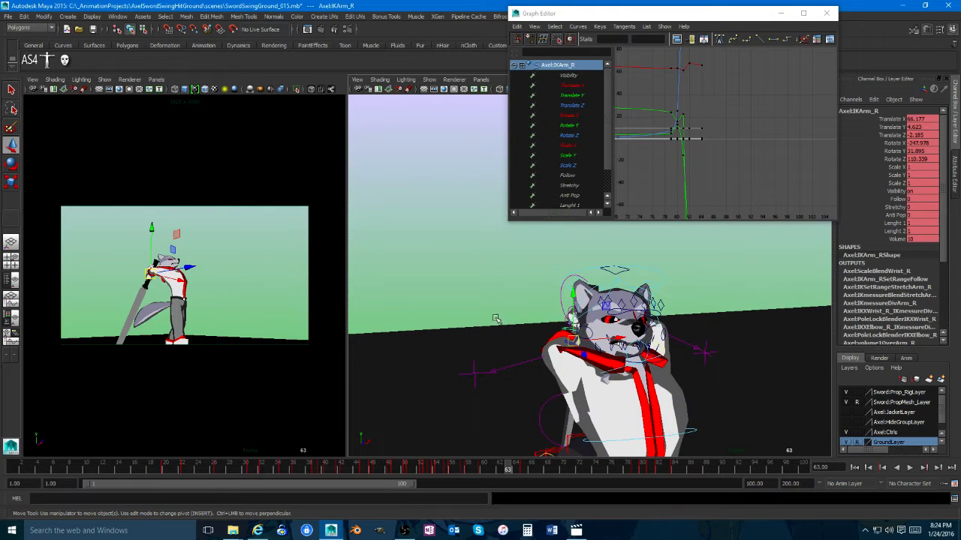
click(502, 284)
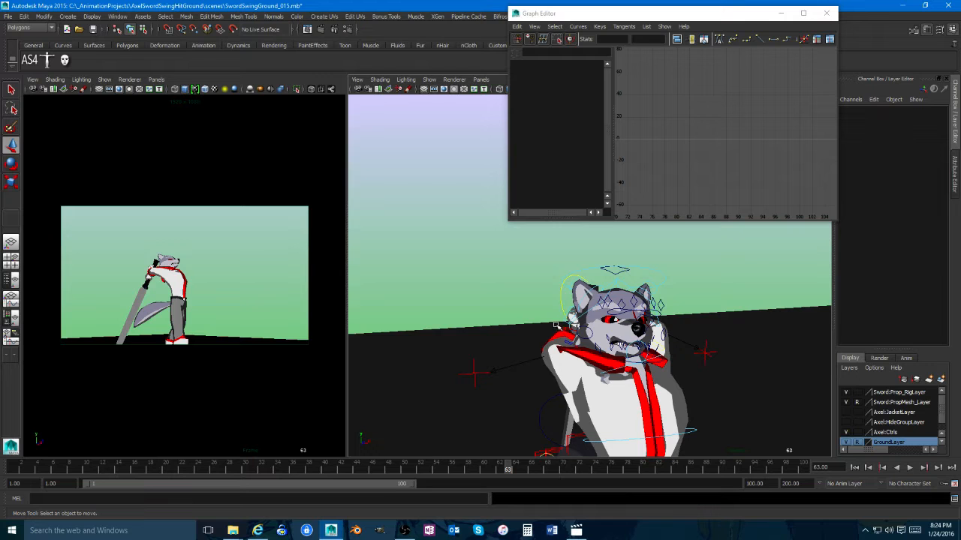
alt+drag(613, 278, 480, 300)
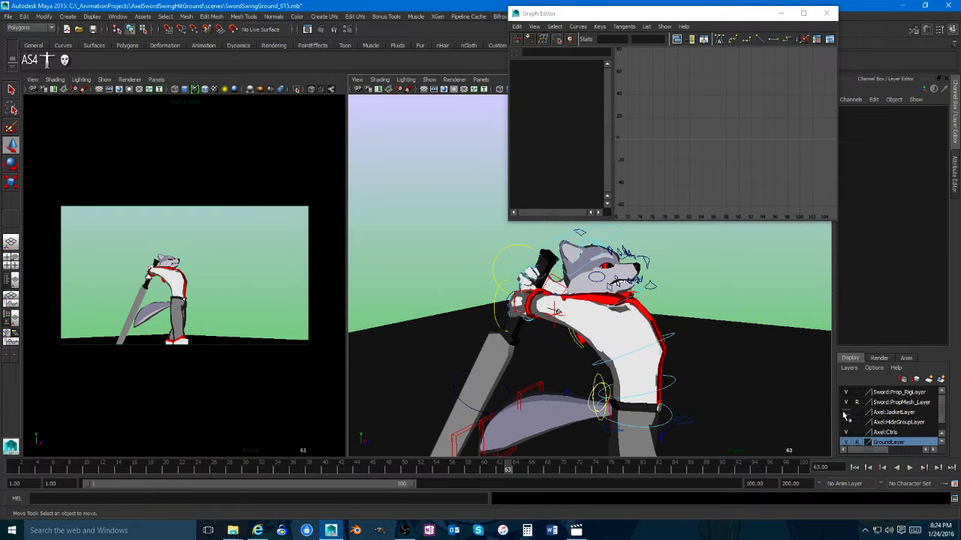
Step: Show Axel's jacket layer to check it against the frame 63 pose, and hide it again
click(845, 413)
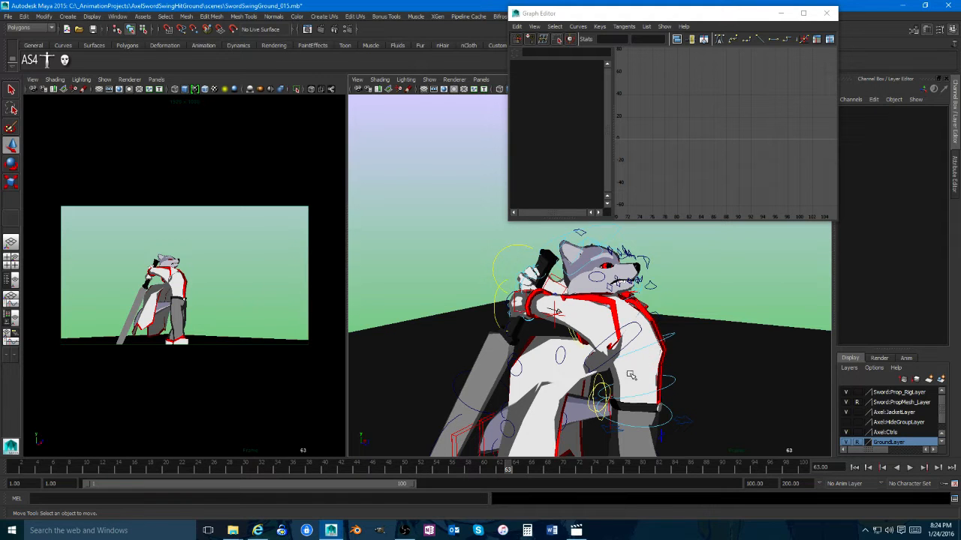
alt+drag(631, 376, 495, 334)
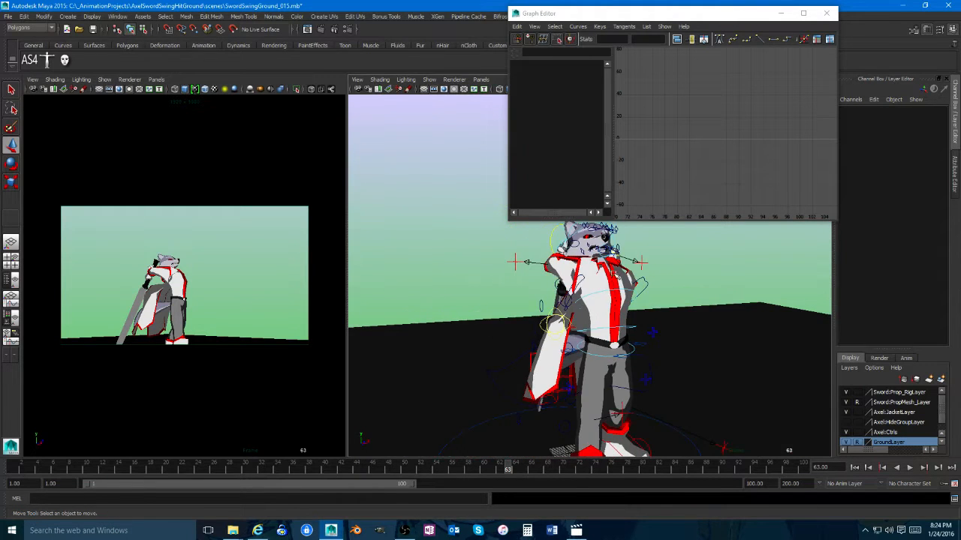
click(845, 414)
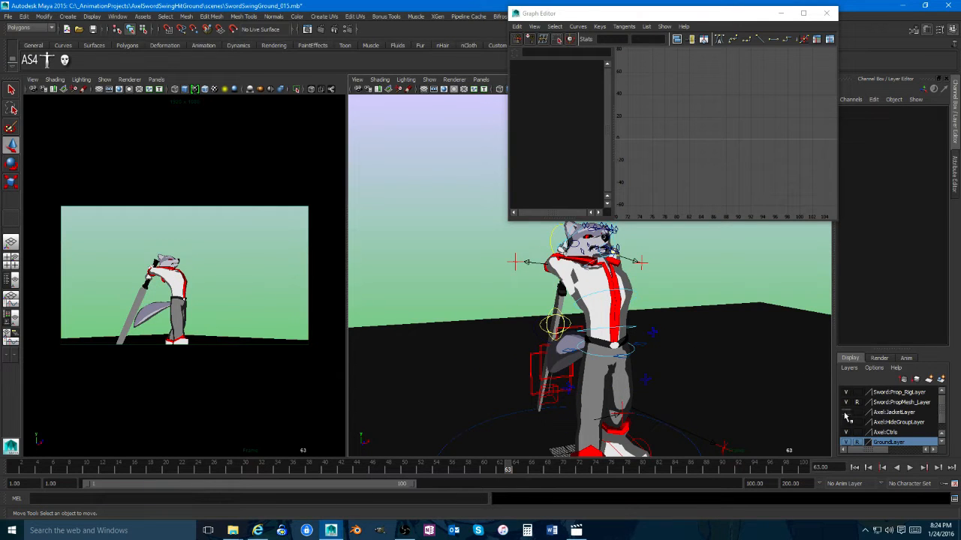
click(845, 413)
click(845, 413)
Step: Examine the torso, sword and leg stance at frame 63 from the side without the jacket
alt+drag(550, 334, 581, 323)
scroll(670, 341, up, 3)
scroll(551, 339, down, 2)
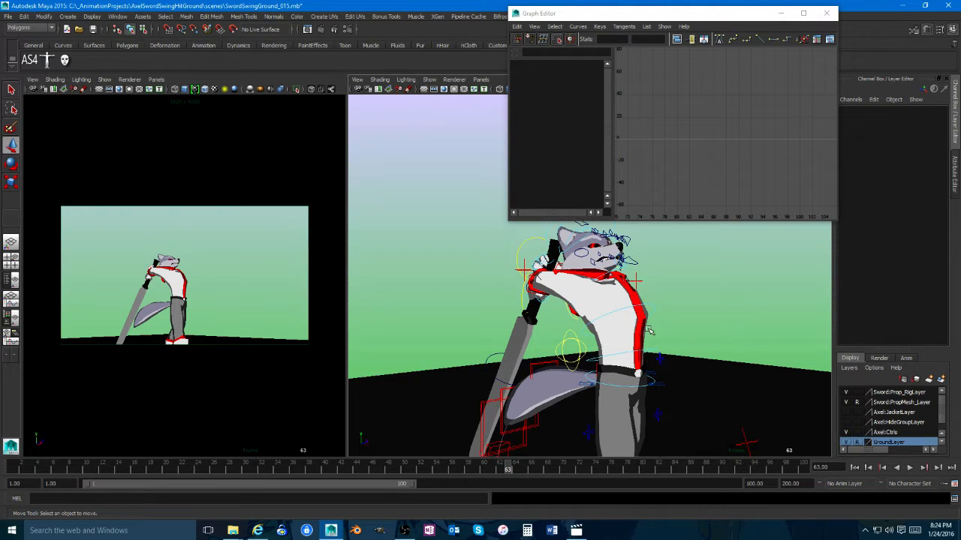
alt+drag(651, 333, 673, 334)
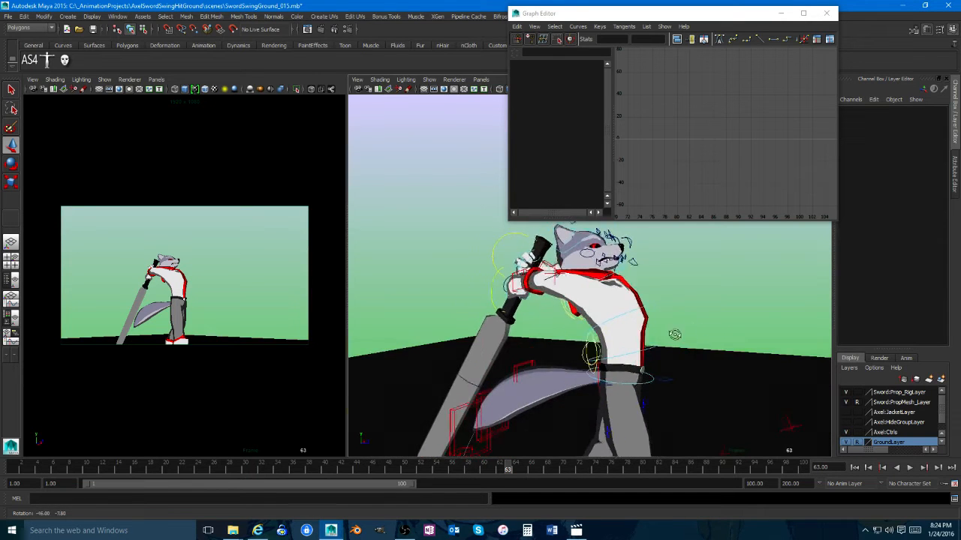
scroll(623, 324, down, 3)
alt+drag(592, 323, 593, 307)
alt+right_drag(607, 320, 681, 323)
alt+drag(681, 323, 652, 331)
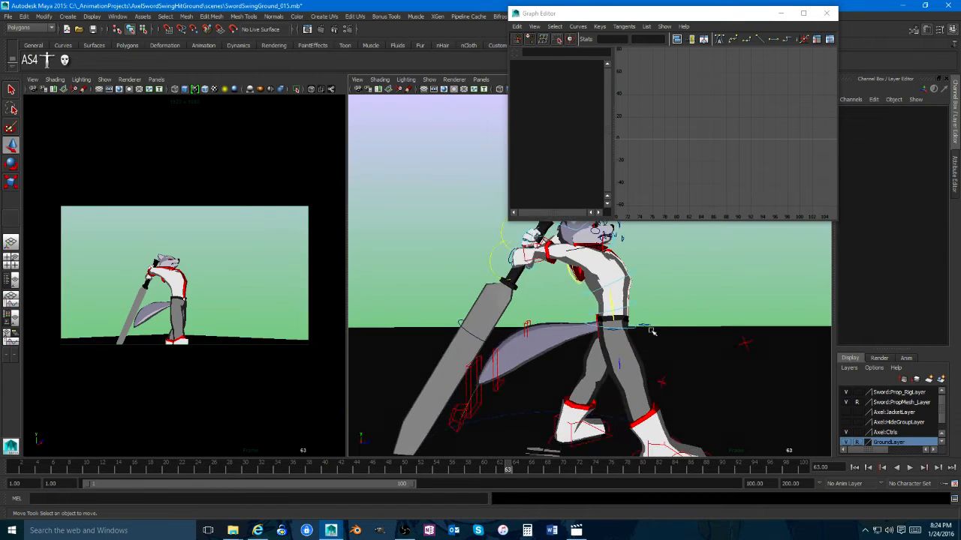
Step: Select the tail control IKTail2_M and review the tail's motion by scrubbing back from frame 63 and playing through to frame 96
click(528, 322)
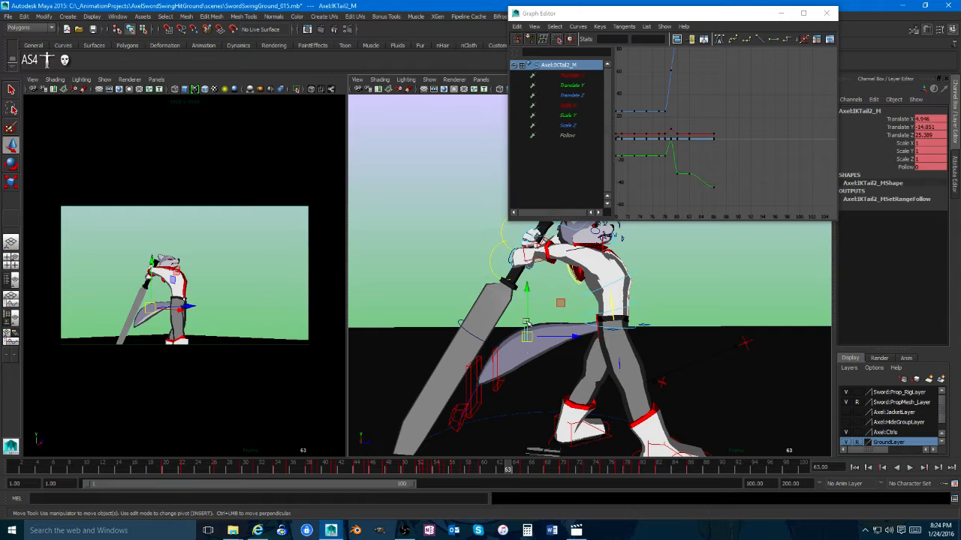
alt+drag(537, 324, 561, 351)
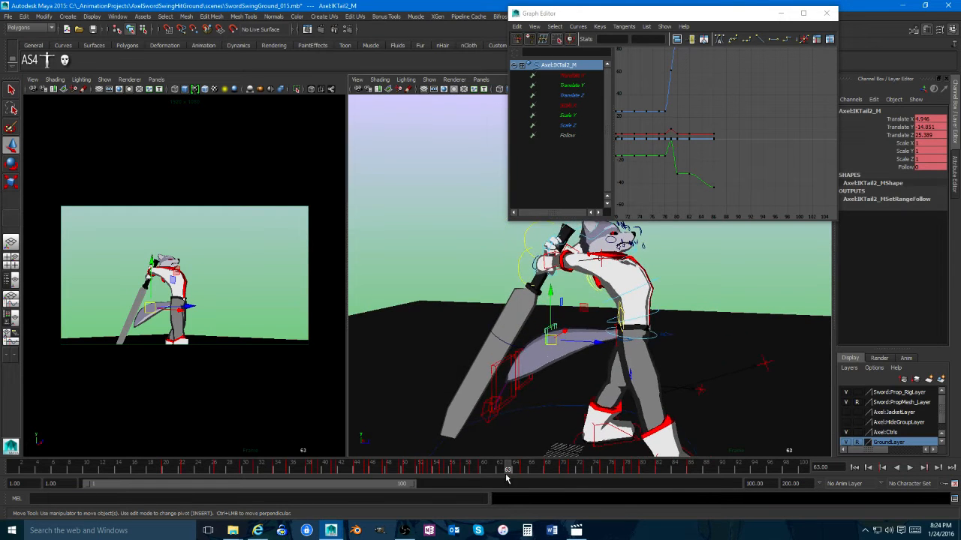
drag(510, 470, 468, 469)
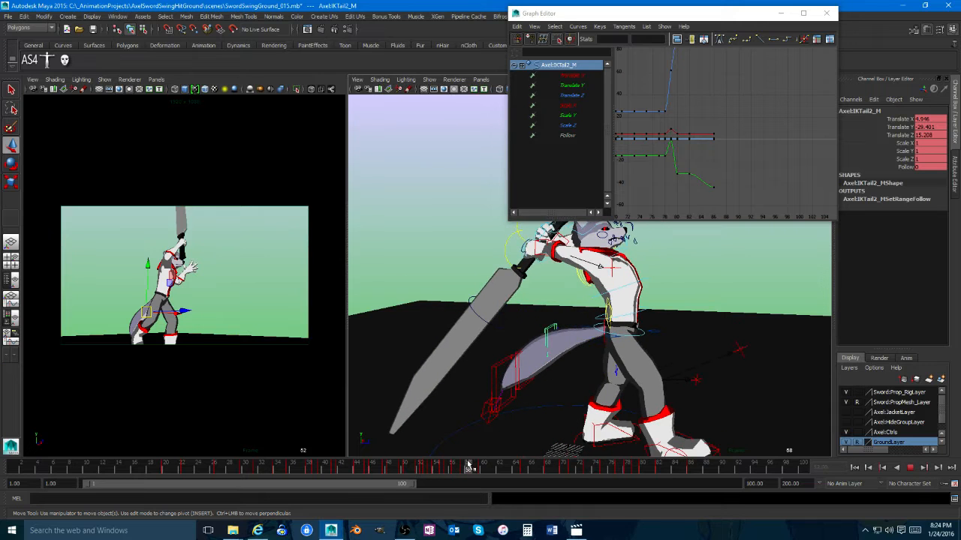
key(alt+v)
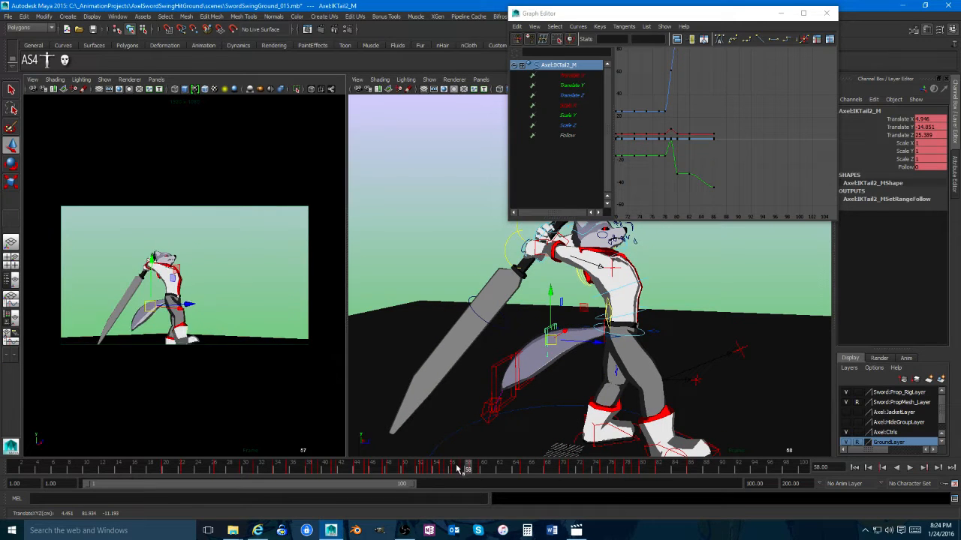
key(alt+v)
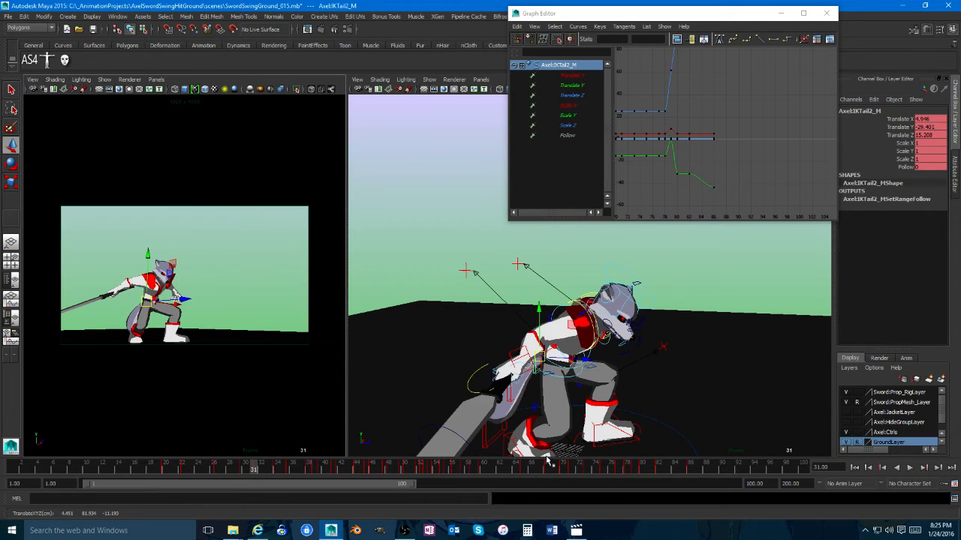
click(909, 469)
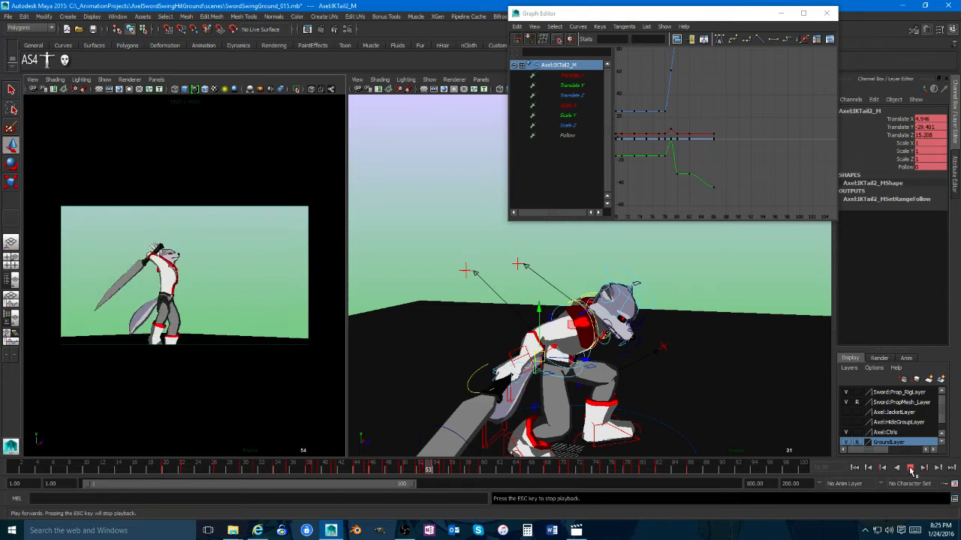
click(910, 469)
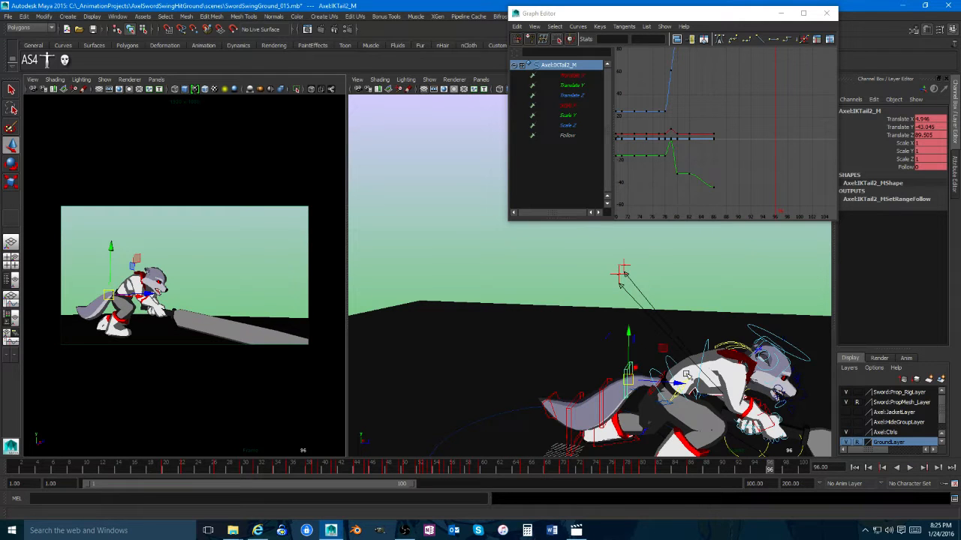
Step: Show Axel's jacket layer and examine the jacket from the front at frame 96
click(845, 412)
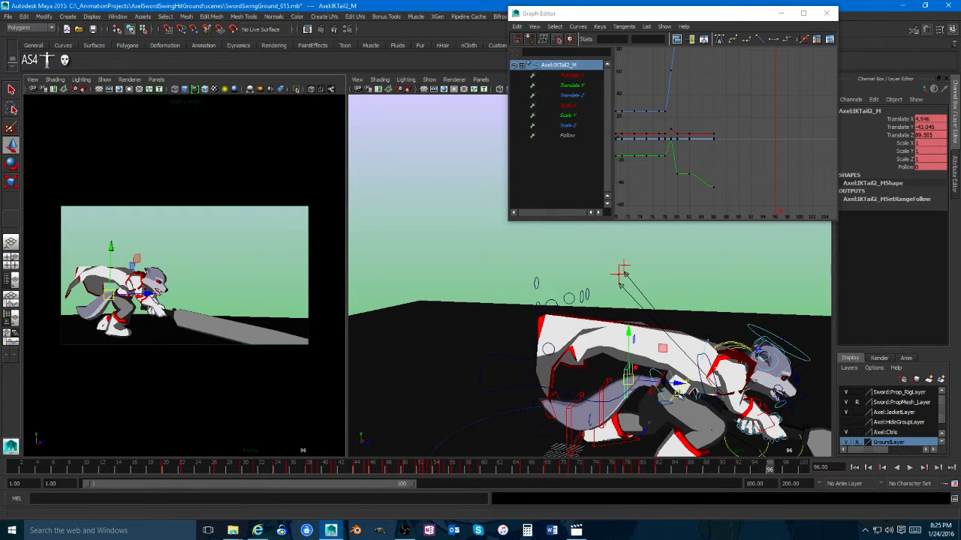
alt+drag(677, 396, 593, 364)
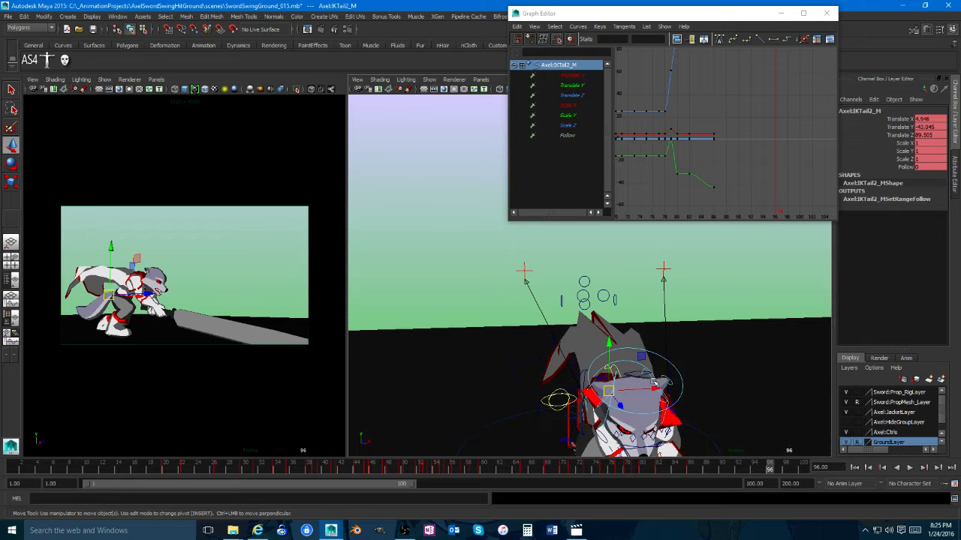
Step: Examine Axel's jacket from the front, side and above at frame 96, and hide the jacket layer
alt+drag(654, 382, 639, 366)
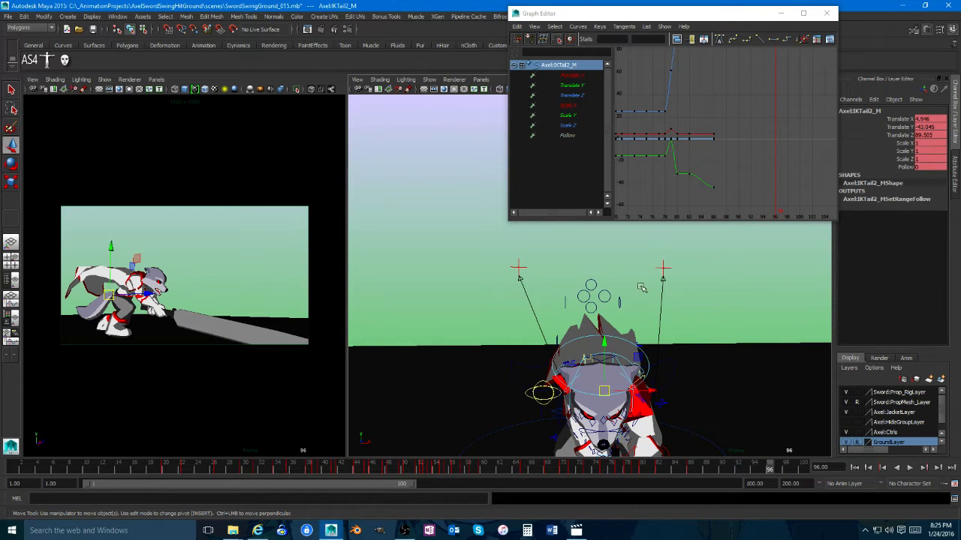
alt+drag(501, 356, 670, 251)
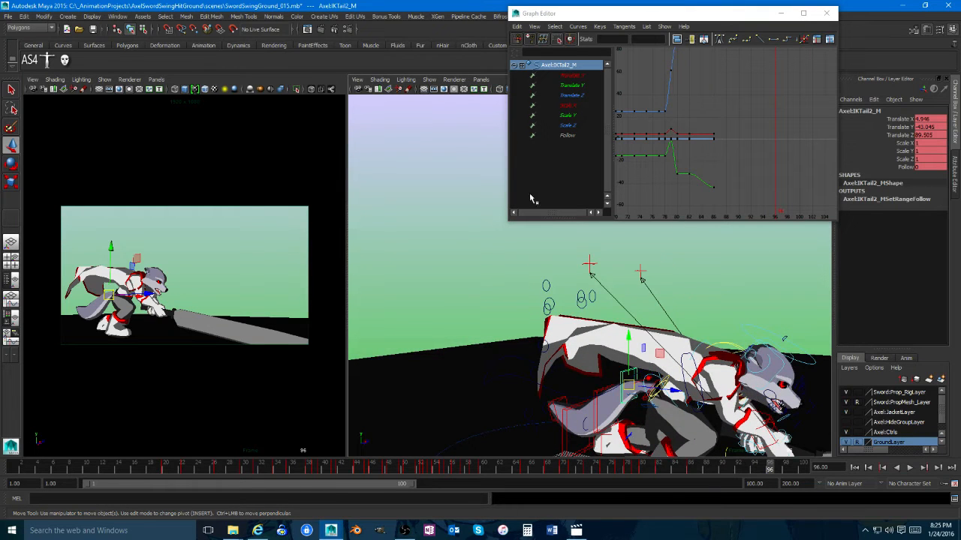
alt+drag(779, 325, 781, 391)
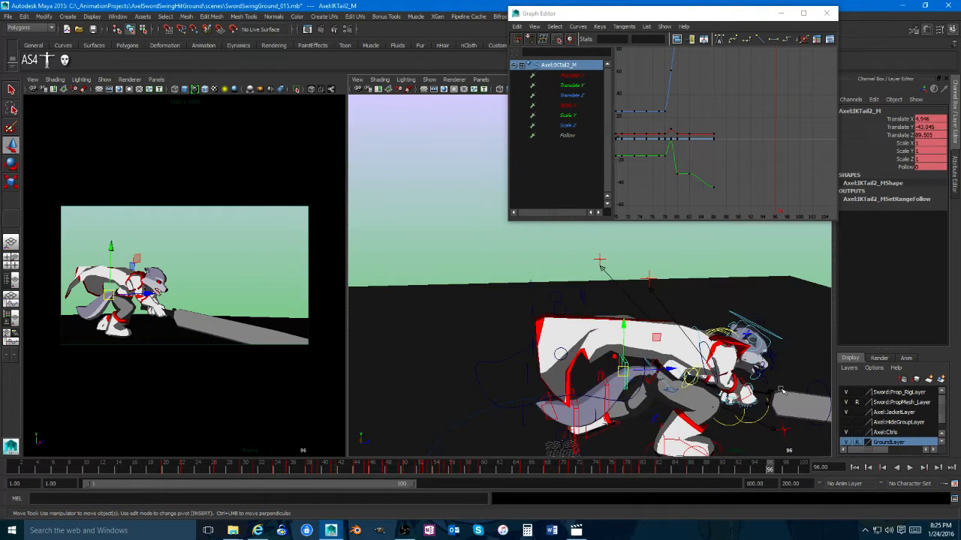
click(846, 414)
Step: Examine the torso, tail and leg pose at frame 96 from several angles without the jacket
alt+drag(685, 391, 643, 375)
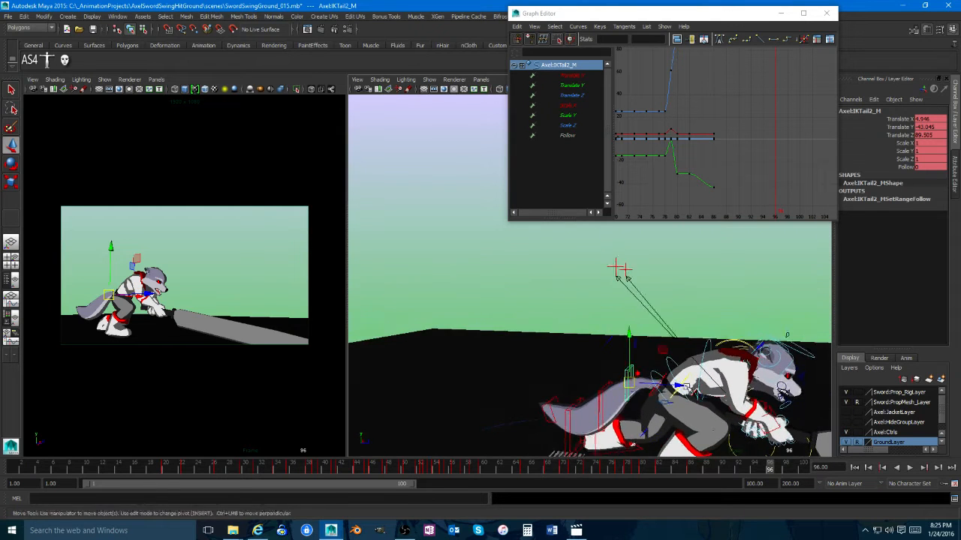
alt+middle_drag(643, 376, 555, 330)
alt+drag(555, 330, 532, 340)
alt+middle_drag(532, 339, 567, 363)
alt+right_drag(566, 363, 673, 377)
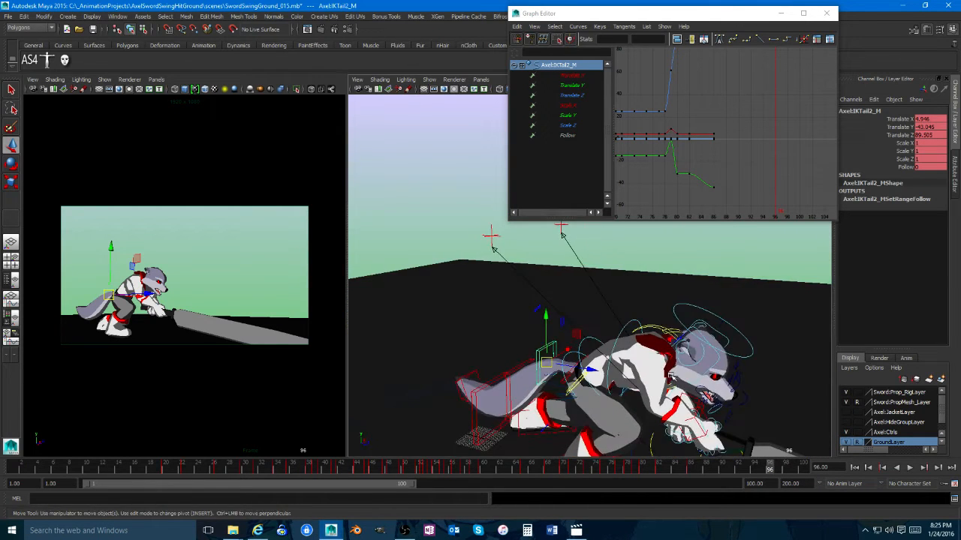
alt+drag(632, 387, 603, 345)
alt+middle_drag(603, 345, 646, 340)
alt+drag(646, 340, 600, 381)
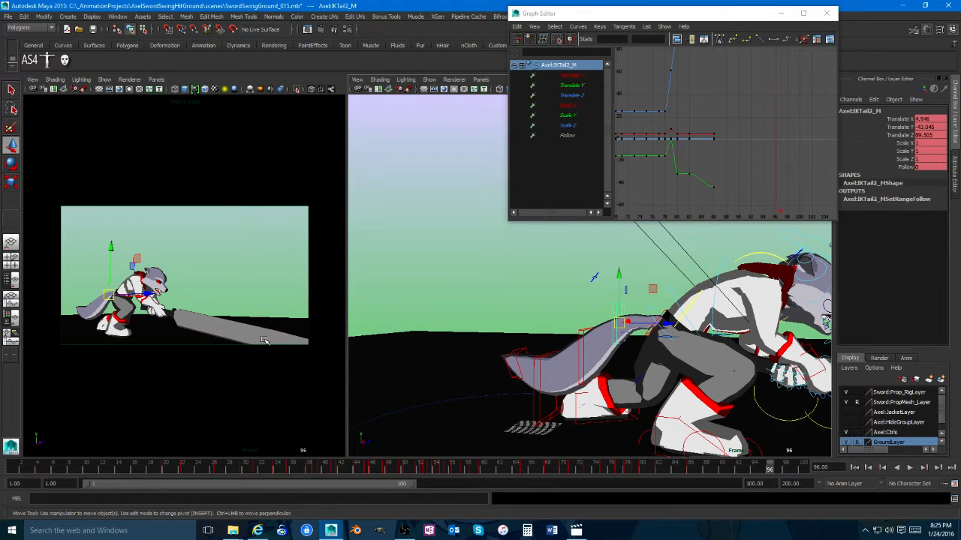
Step: Scrub back to frame 47 and play the swing to review the body and tail motion without the jacket
mouse_move(726, 466)
mouse_down()
mouse_move(358, 465)
mouse_move(619, 467)
mouse_move(679, 482)
mouse_move(471, 483)
mouse_up()
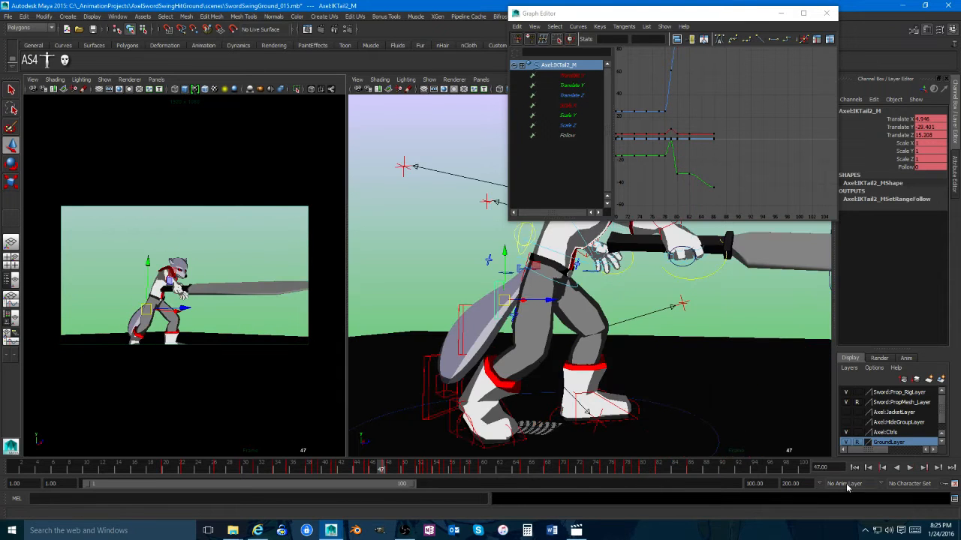
click(909, 467)
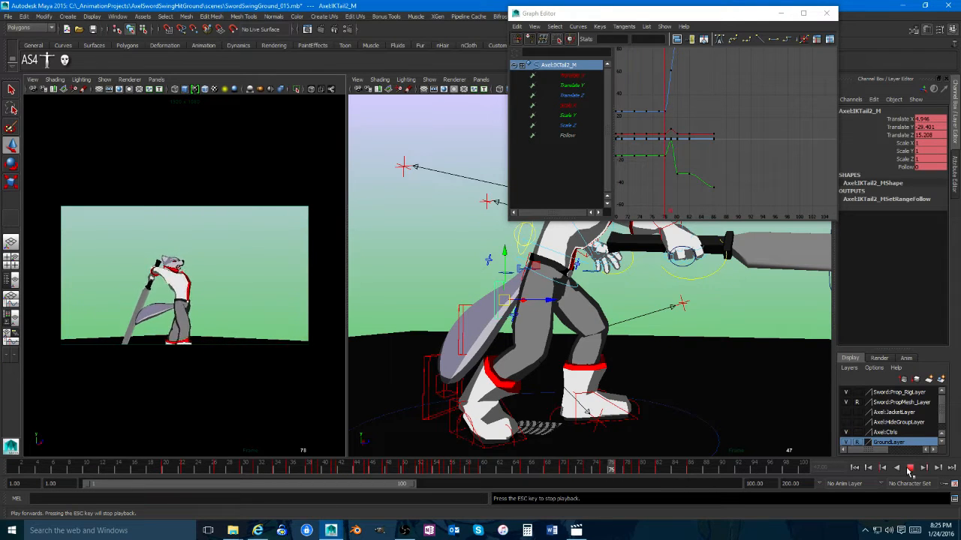
key(Escape)
drag(608, 466, 510, 456)
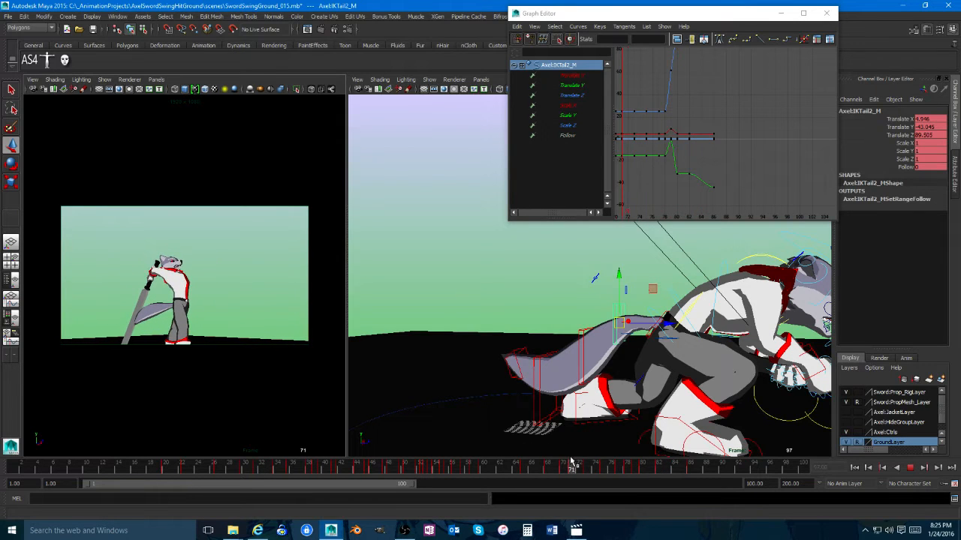
Step: Select the head control FKHead_M and review the head's motion around frames 69 to 73
click(572, 463)
alt+middle_drag(589, 242, 506, 349)
alt+right_drag(507, 349, 585, 375)
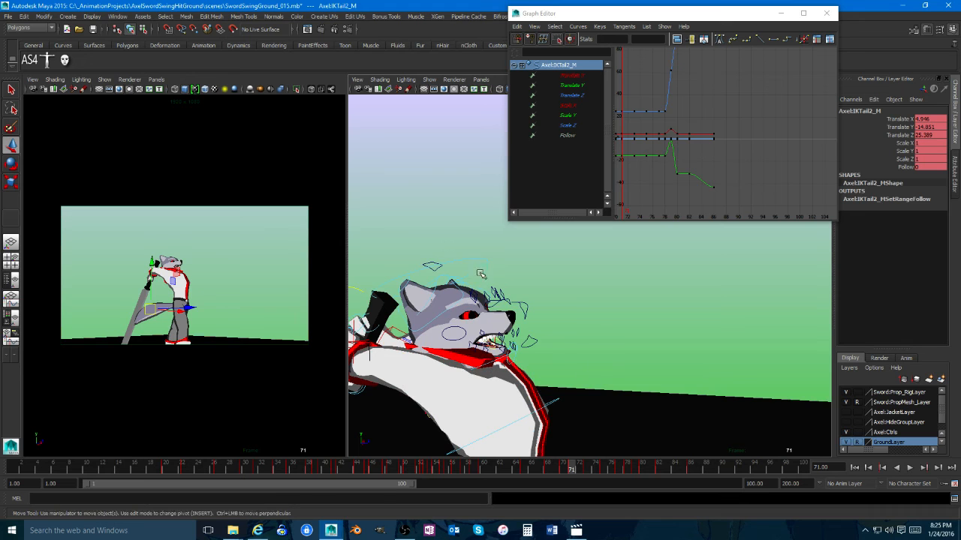
click(501, 295)
key(alt+v)
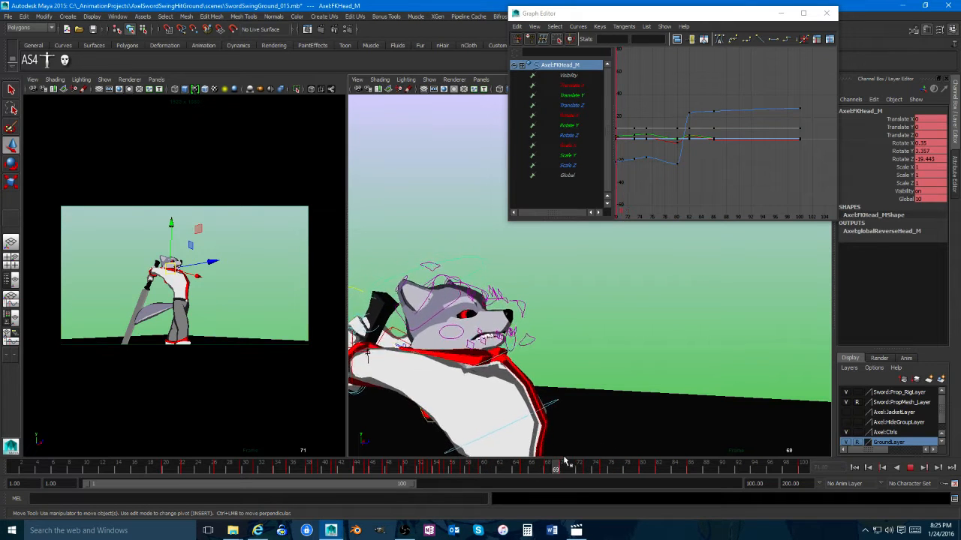
click(588, 467)
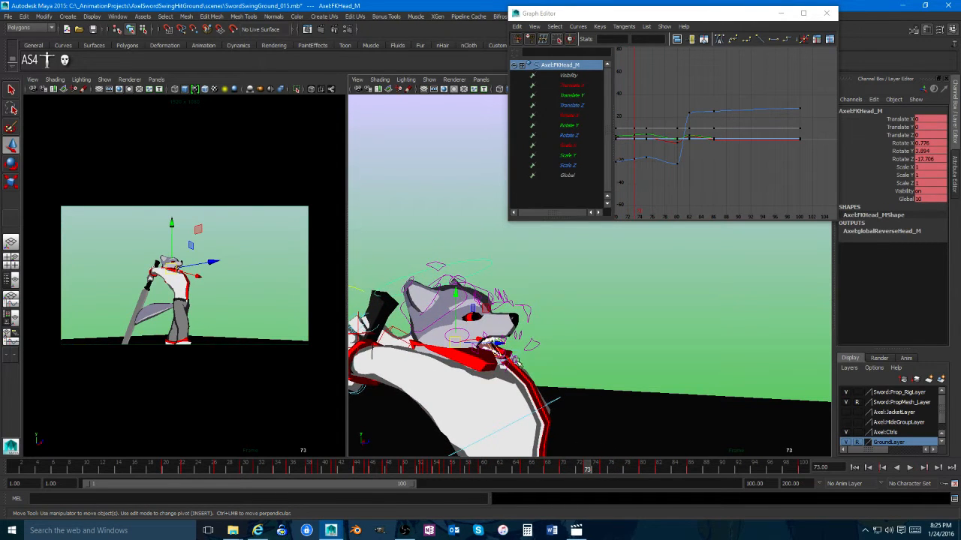
Step: Select the jaw control under the open mouth and delete its key at frame 73
alt+right_drag(518, 371, 542, 383)
alt+drag(542, 383, 516, 388)
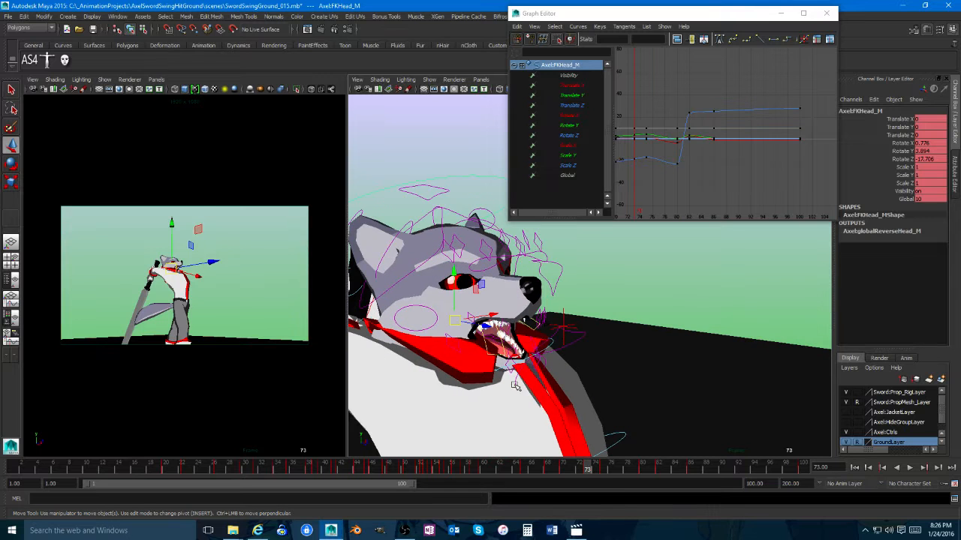
click(522, 370)
key(alt+v)
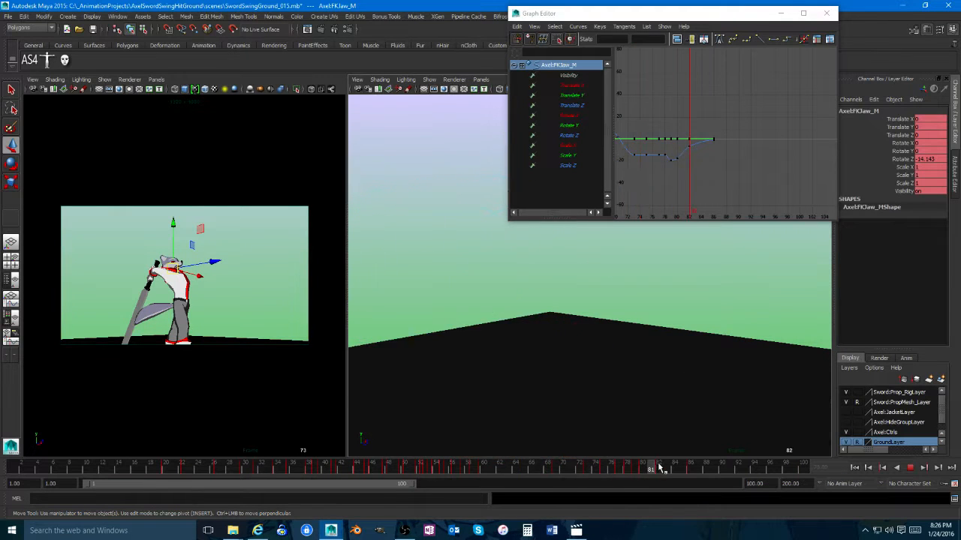
right_click(588, 468)
mouse_move(601, 374)
click(602, 356)
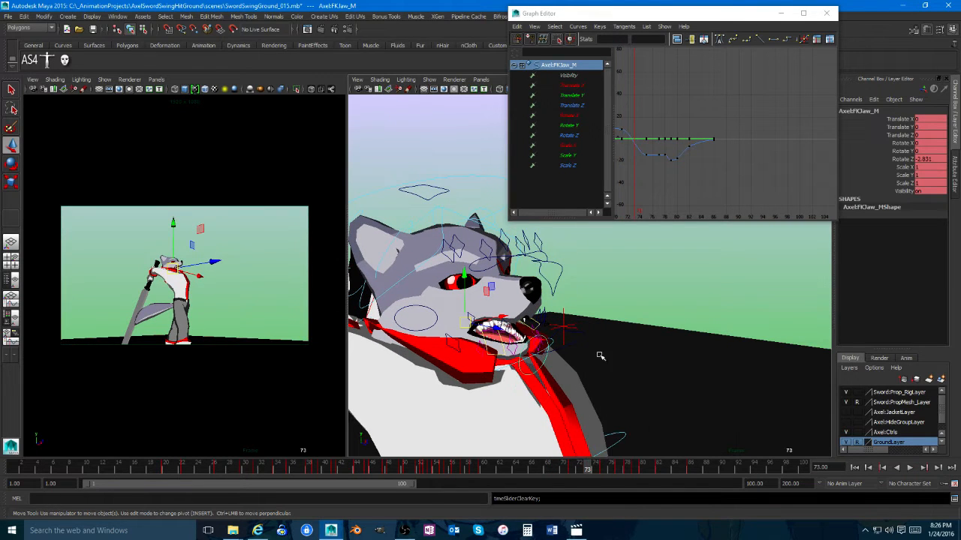
Step: Move FKHead_M's frame 75 key to frame 77 and tilt the head upward there to a Rotate Z of about -31.5
click(458, 175)
key(e)
key(alt+v)
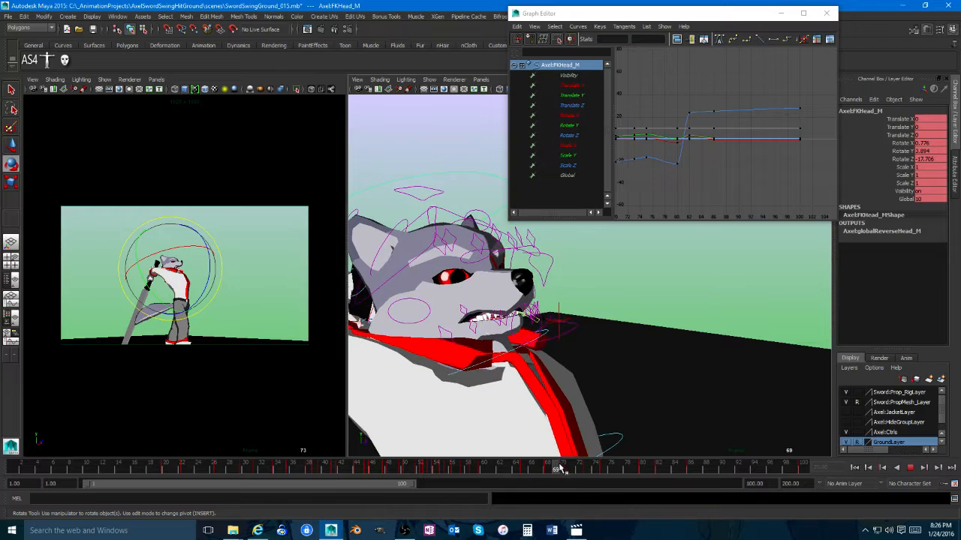
mouse_move(596, 469)
mouse_down()
mouse_move(628, 468)
mouse_move(570, 471)
mouse_move(608, 470)
mouse_up()
click(620, 469)
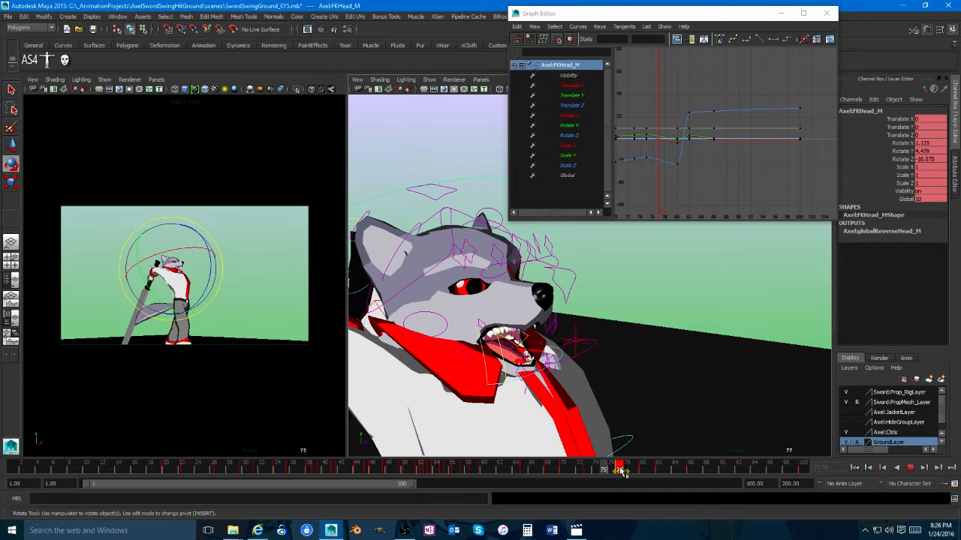
mouse_move(471, 305)
mouse_down()
mouse_move(469, 294)
mouse_move(481, 315)
mouse_up()
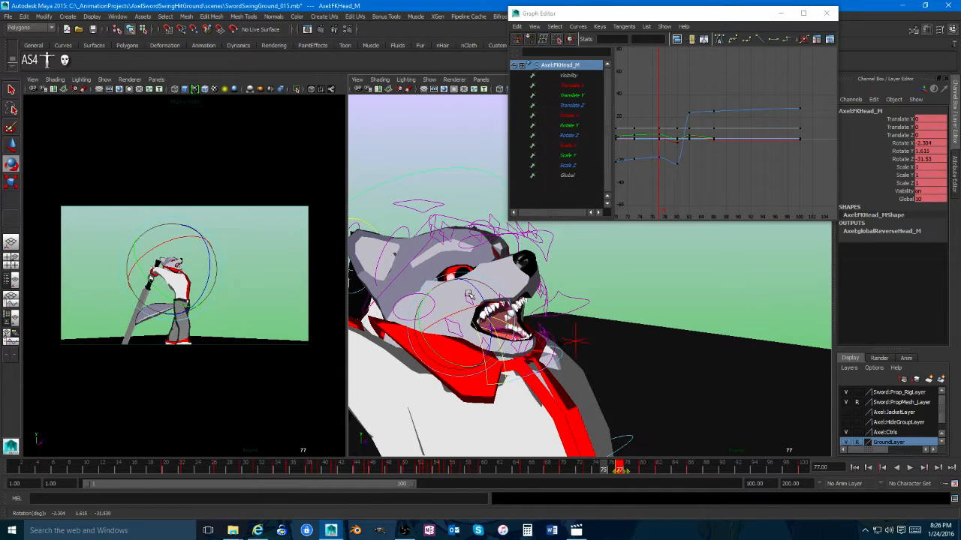
key(w)
scroll(640, 403, down, 3)
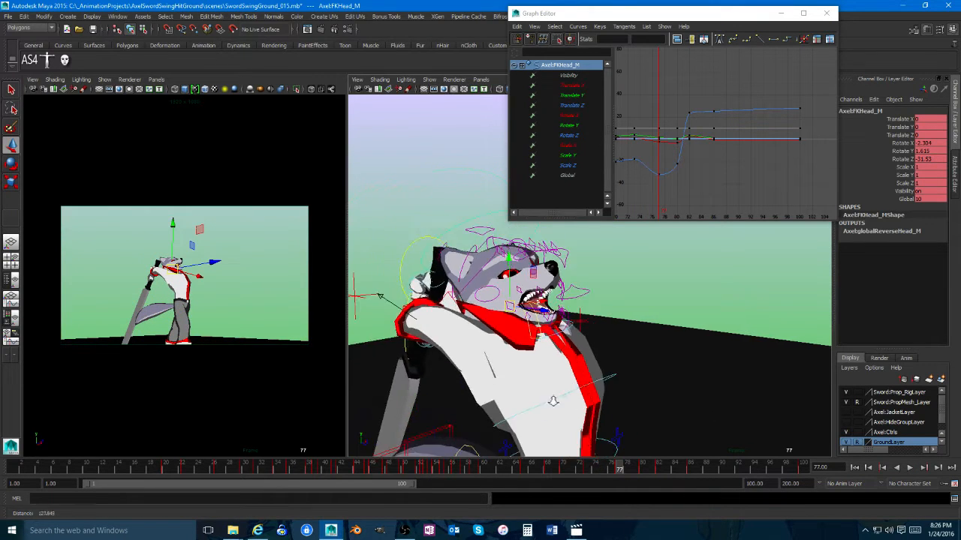
alt+drag(643, 403, 521, 354)
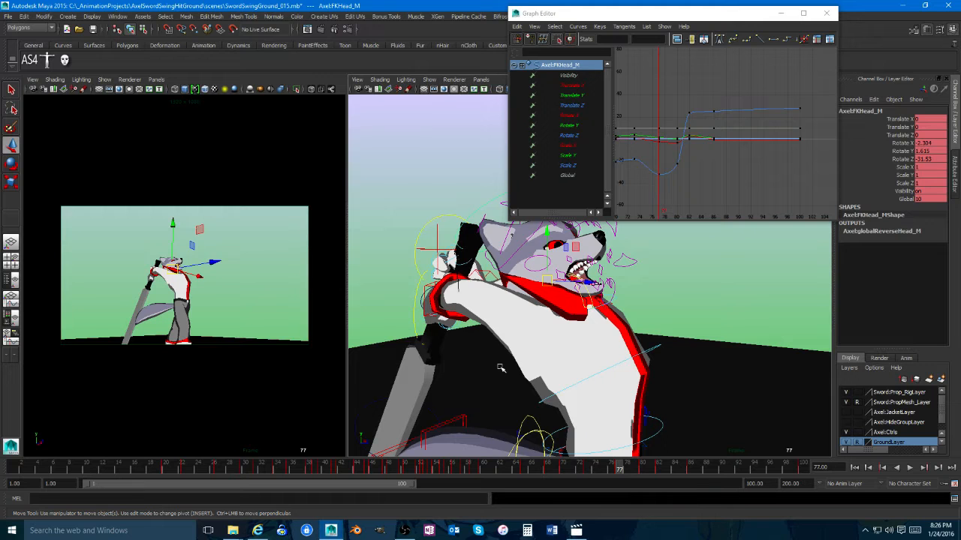
Step: Review the head and jaw changes in the enlarged shot camera view by playing the swing, including once with nothing selected
key(space)
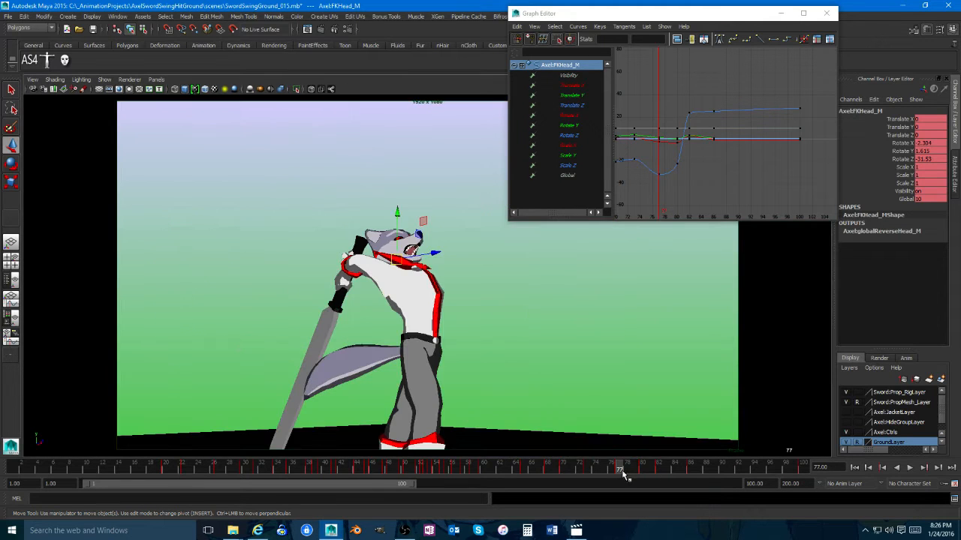
key(alt+v)
mouse_move(499, 463)
mouse_down()
mouse_move(683, 466)
mouse_move(516, 465)
mouse_up()
click(908, 468)
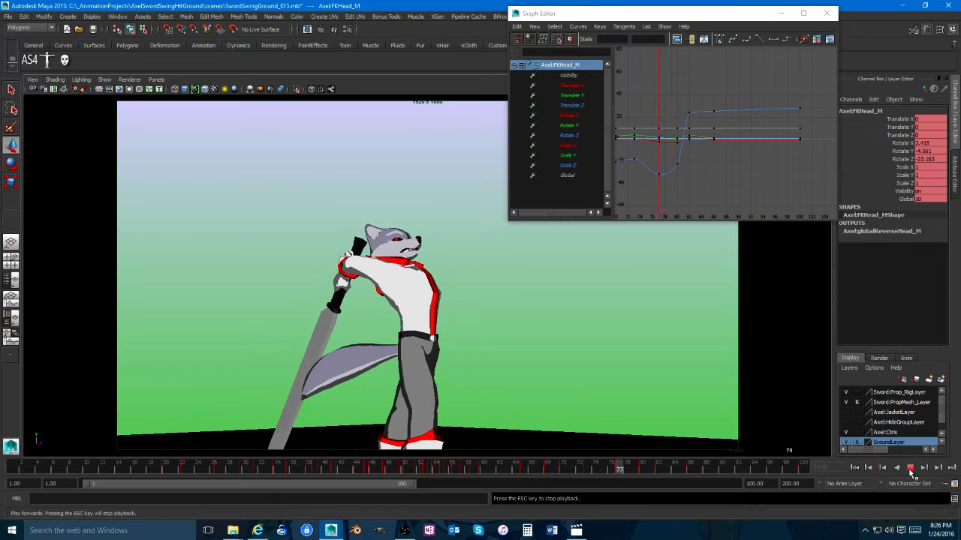
click(541, 466)
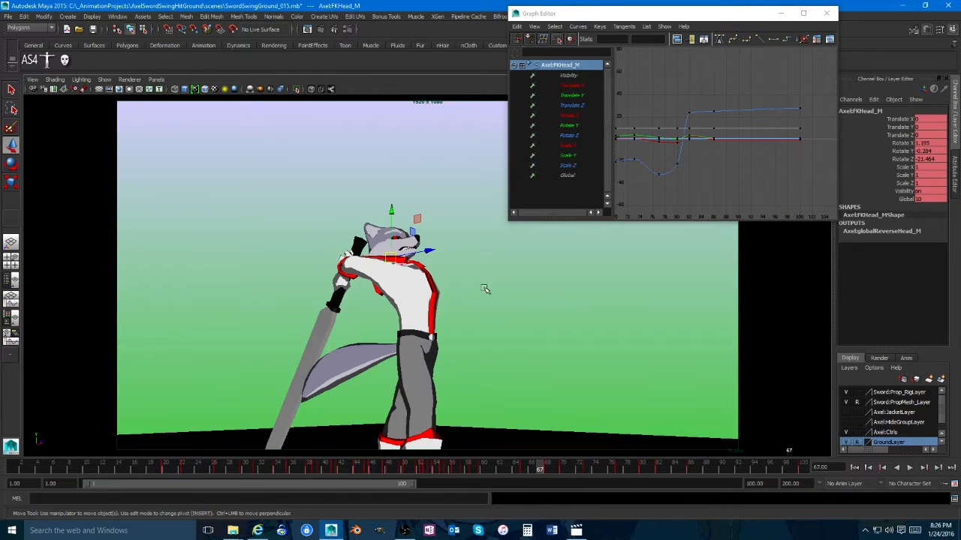
click(494, 288)
click(912, 469)
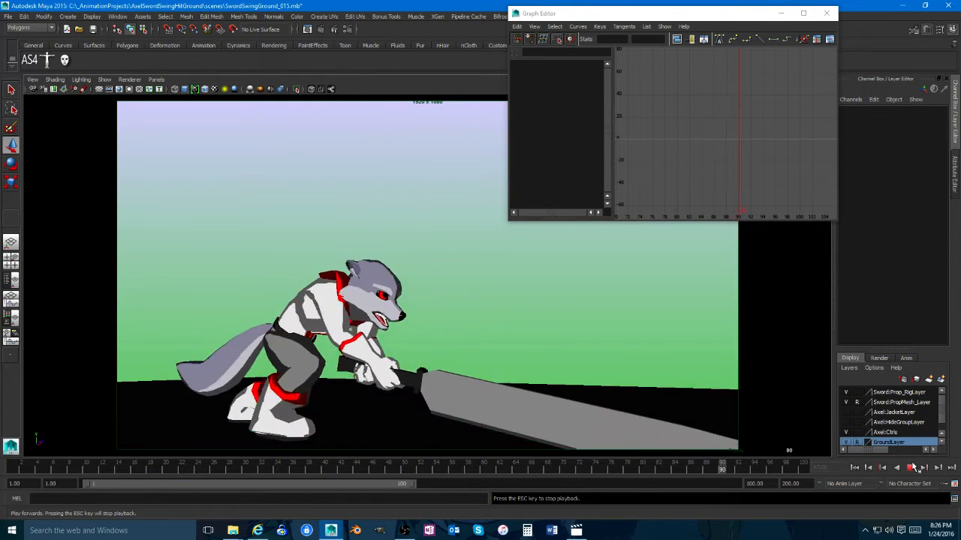
click(540, 468)
mouse_move(540, 470)
mouse_down()
mouse_move(626, 463)
mouse_move(557, 466)
mouse_up()
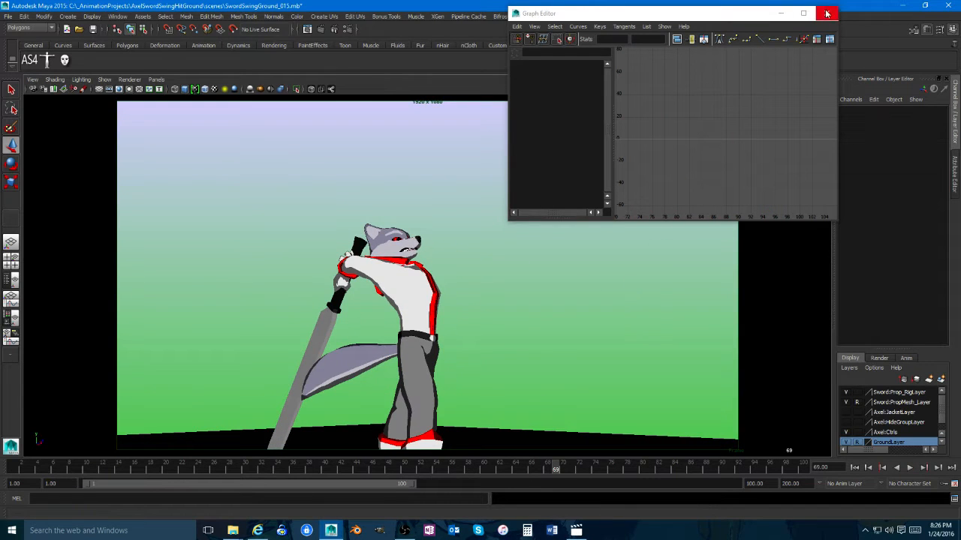
Step: Move the Graph Editor aside, save the scene, and view the frame 69 pose in the perspective view
drag(766, 13, 797, 11)
key(space)
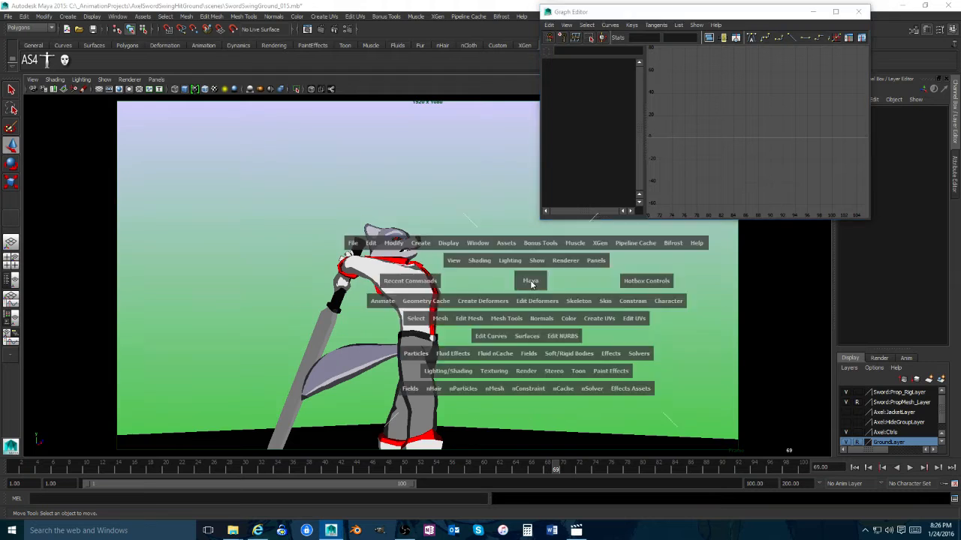
alt+drag(530, 282, 622, 321)
alt+right_drag(623, 321, 481, 311)
alt+drag(481, 310, 506, 282)
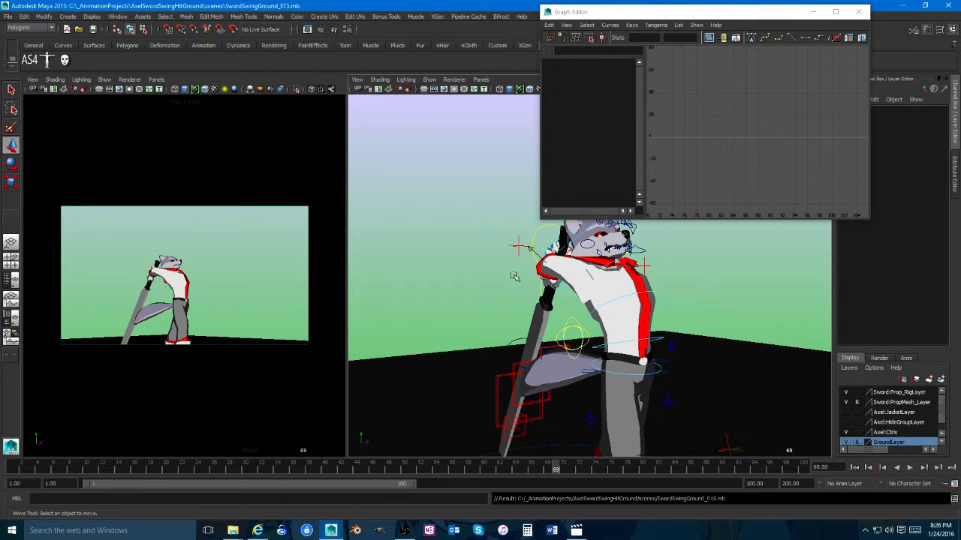
Step: Playblast the shot camera view to the avi movie SwordSwingGround_015 at 0.50 scale and 100 quality
key(space)
right_click(419, 469)
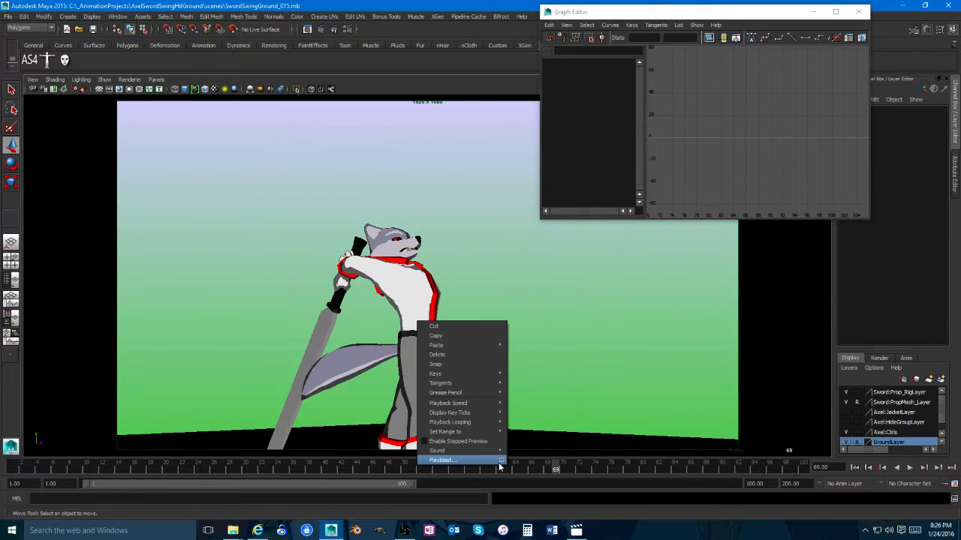
click(505, 457)
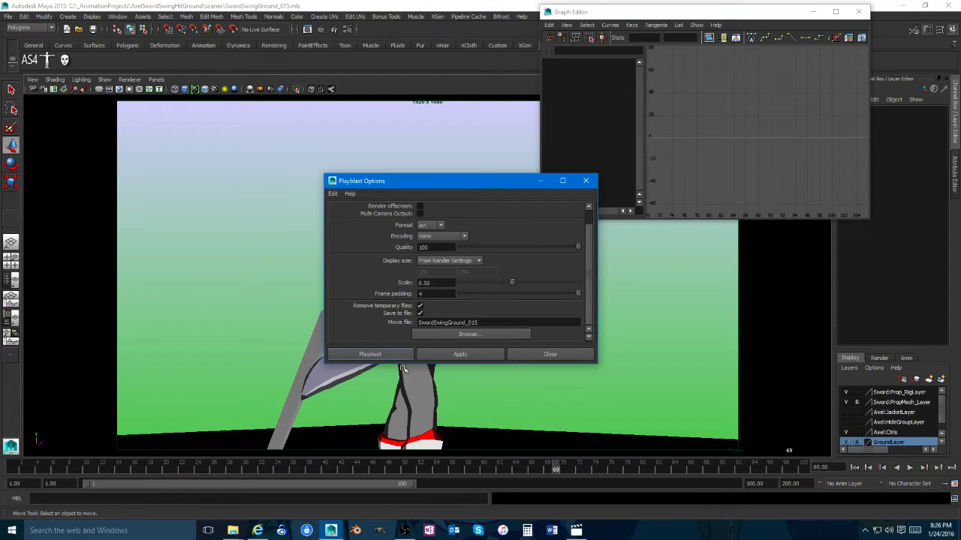
click(233, 530)
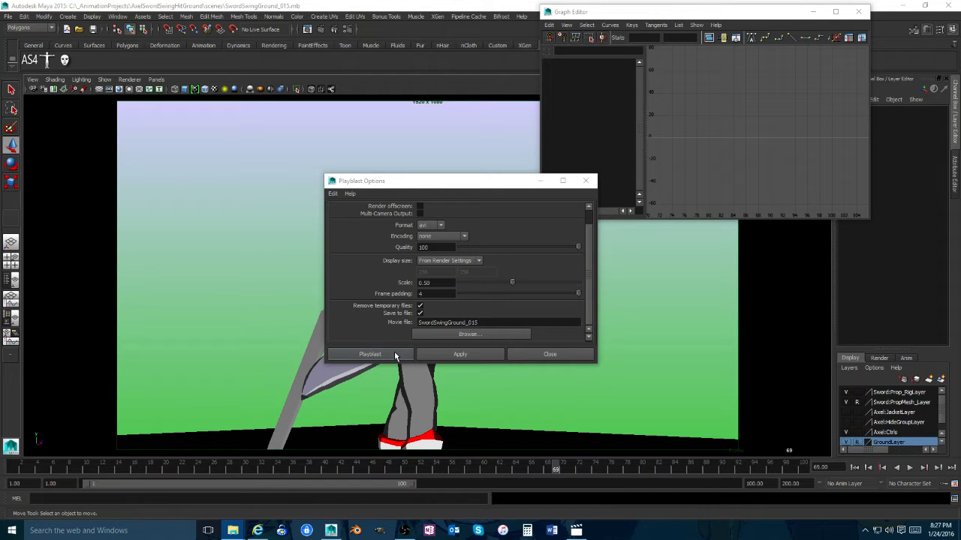
click(371, 353)
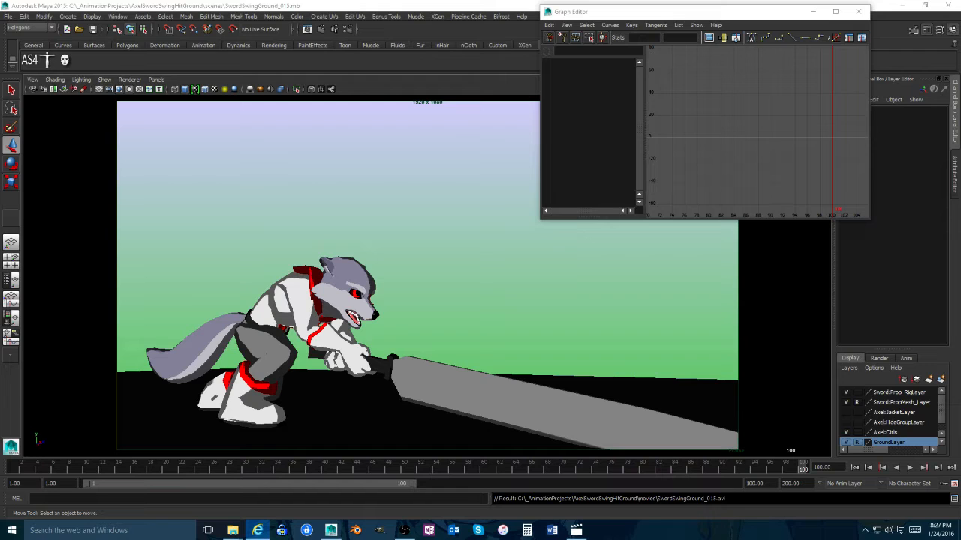
click(515, 8)
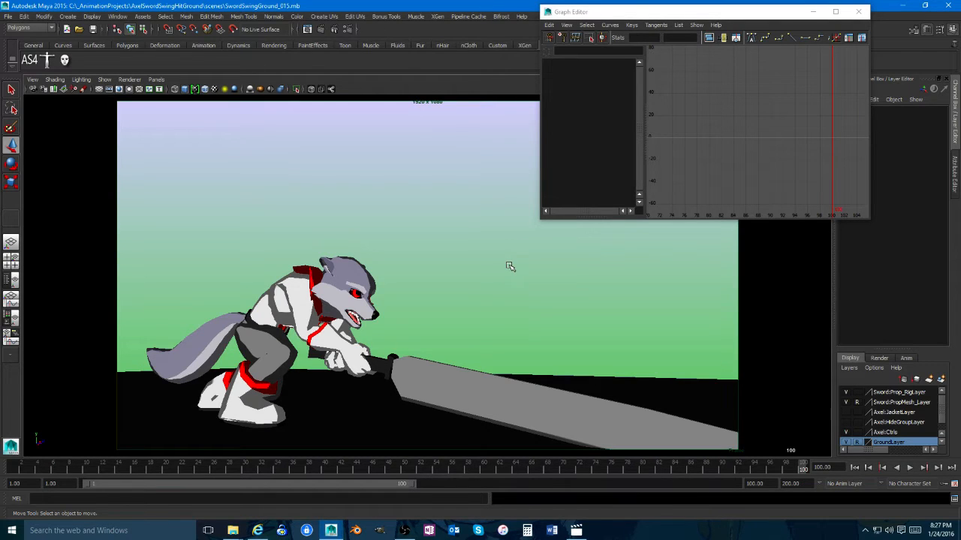
Step: Return to the camera and perspective layout and examine the whole character at frame 100
key(space)
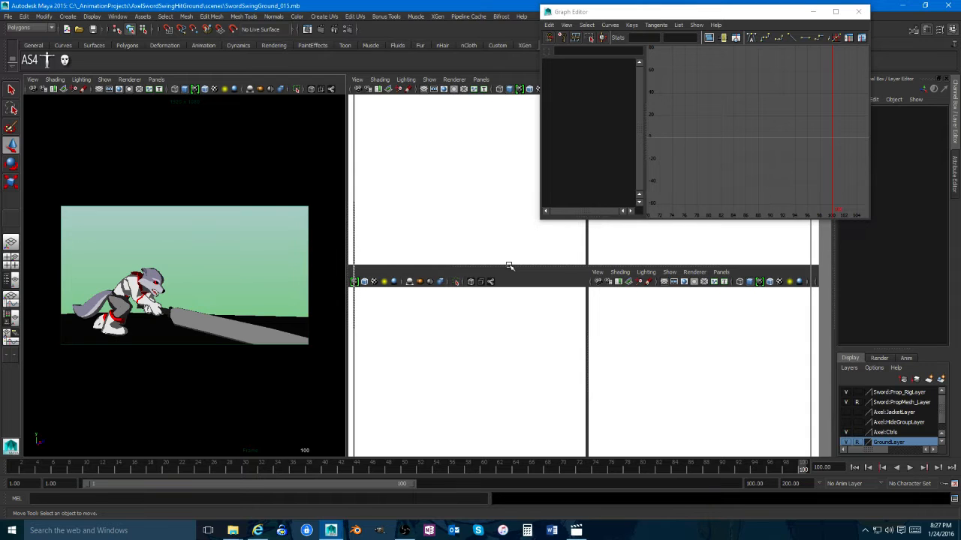
key(space)
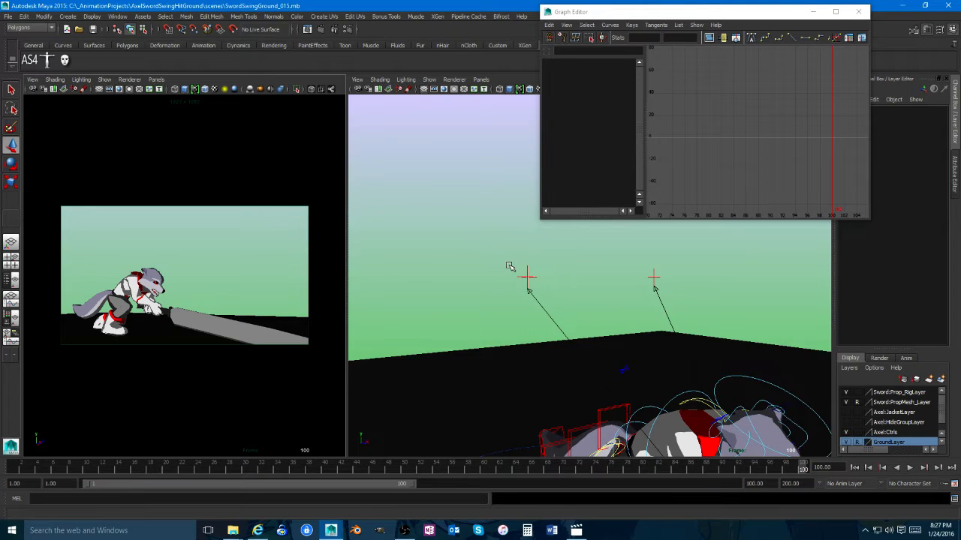
alt+right_drag(509, 266, 528, 291)
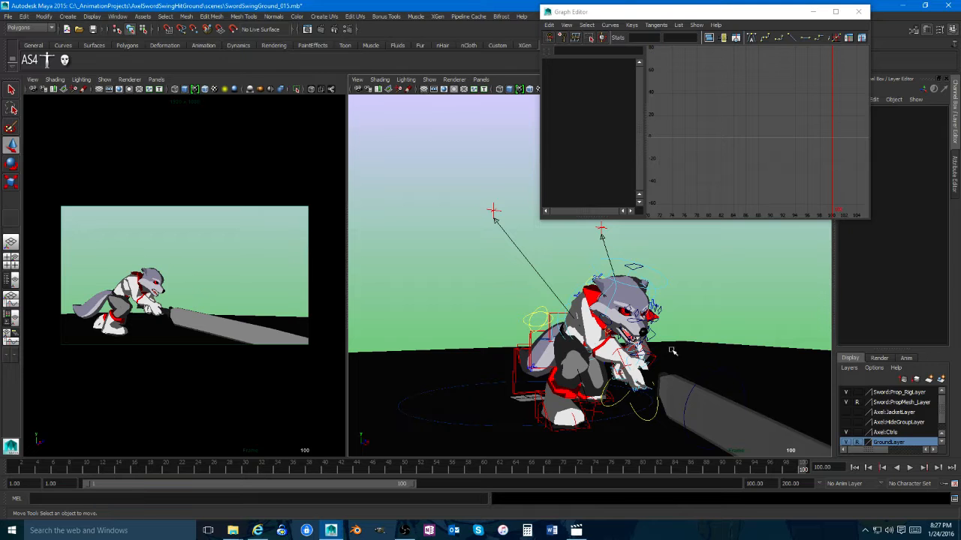
Step: Examine the character's final crouch and grip on the sword from several angles and distances in the perspective view
alt+drag(672, 350, 645, 337)
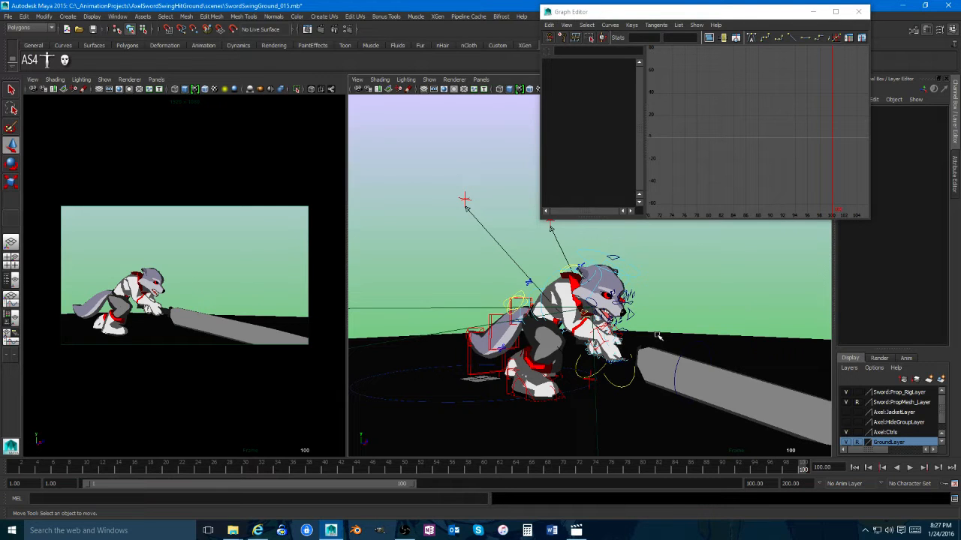
scroll(656, 335, down, 3)
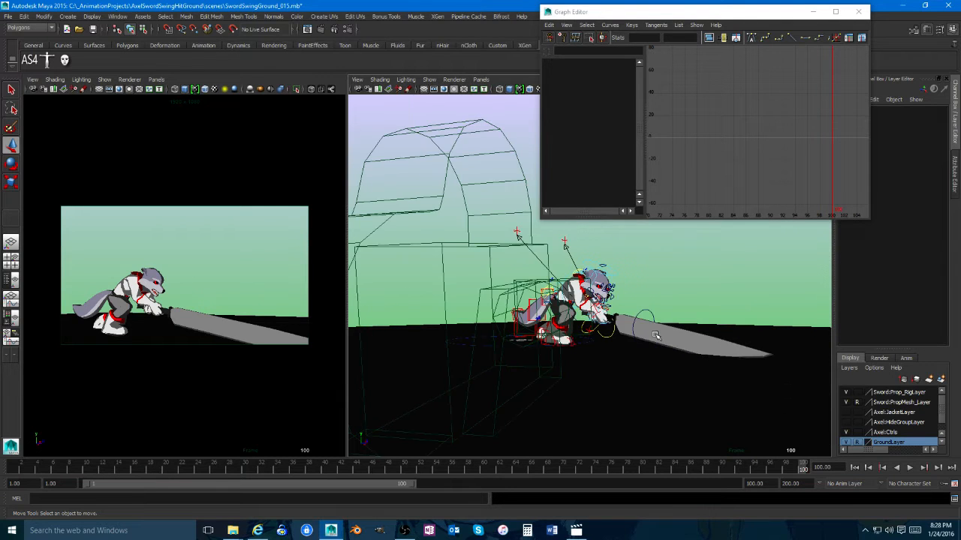
scroll(656, 335, up, 5)
scroll(656, 336, down, 3)
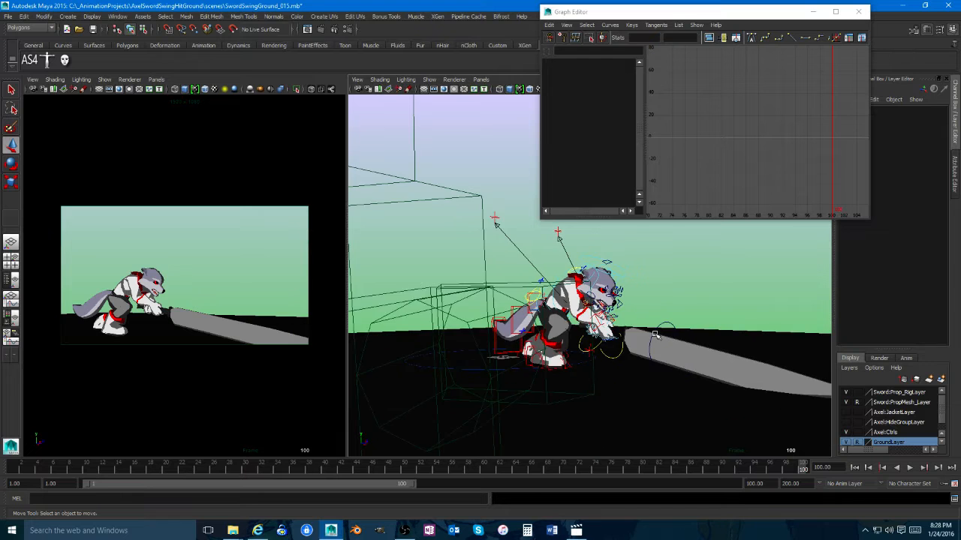
scroll(656, 336, up, 6)
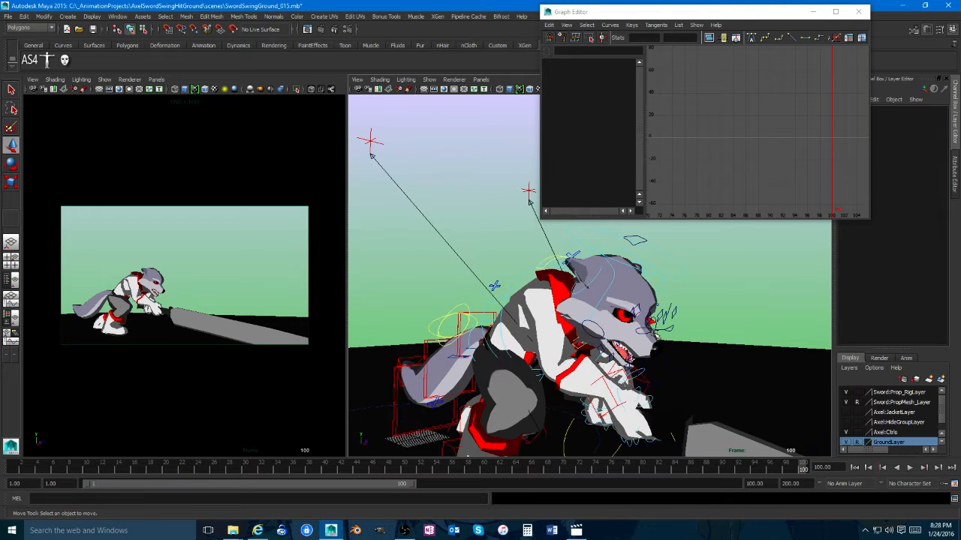
alt+drag(656, 335, 563, 358)
scroll(622, 343, down, 4)
scroll(462, 328, down, 3)
scroll(665, 392, up, 3)
Step: Lower the right hand control at frame 100 to Translate Y -111.887 and Translate Z 153.51, with Rotate Y -313.174, and key it
click(643, 340)
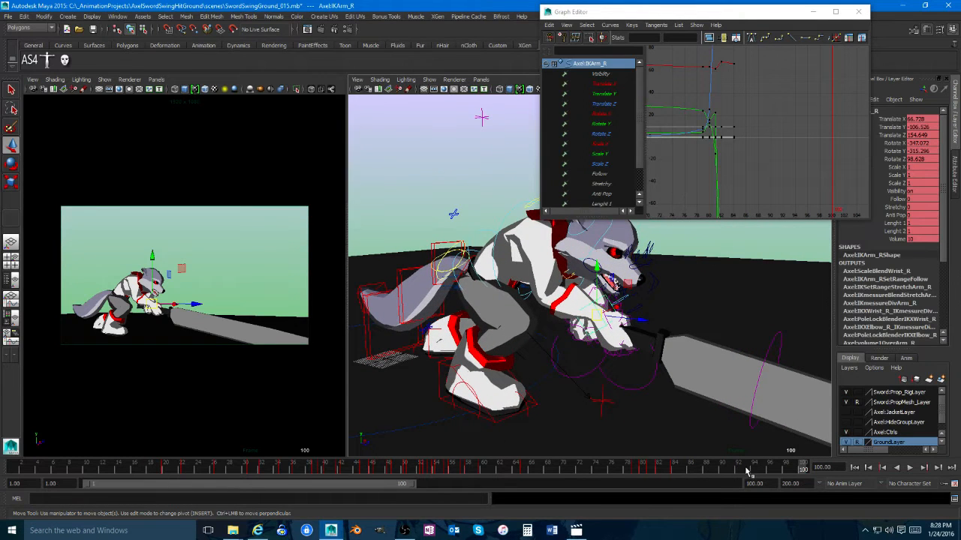
key(alt+v)
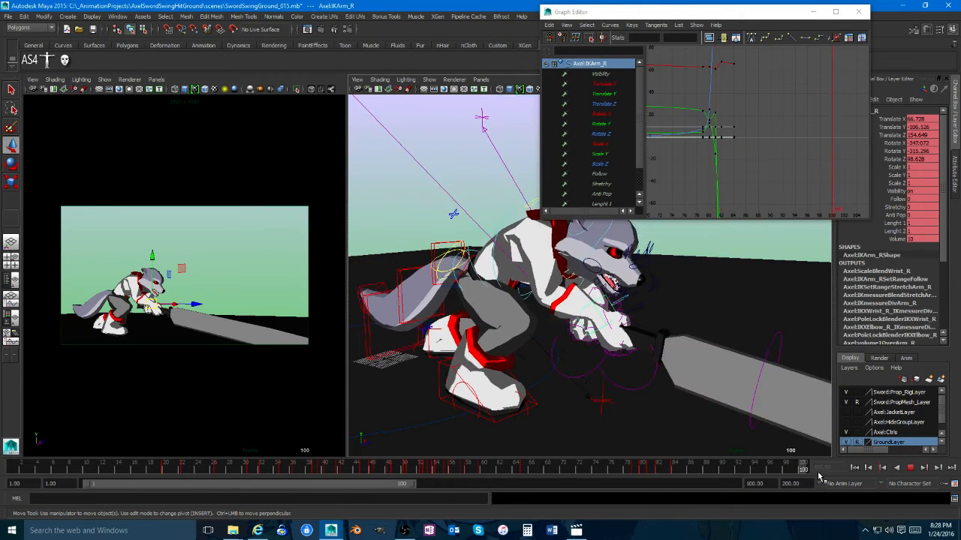
drag(618, 288, 621, 299)
key(e)
key(ctrl+z)
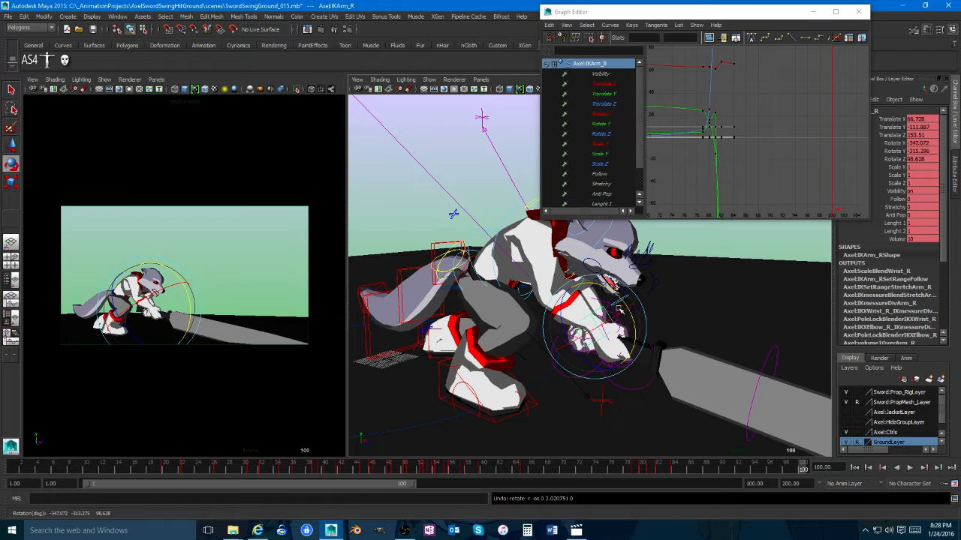
alt+middle_drag(617, 306, 617, 328)
key(w)
key(e)
drag(618, 318, 617, 316)
key(w)
mouse_move(674, 342)
alt+mouse_down()
mouse_move(678, 328)
mouse_move(687, 338)
alt+mouse_up()
Step: Review the swing in the enlarged shot camera view, replaying it and scrubbing through the opening frames up to frame 10
key(space)
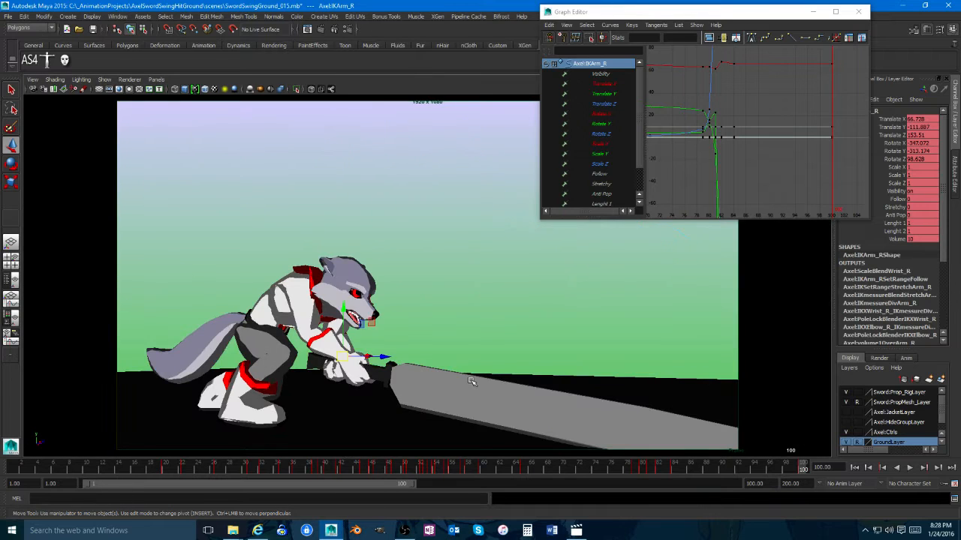
mouse_move(802, 471)
mouse_down()
mouse_move(262, 455)
mouse_move(654, 469)
mouse_move(627, 467)
mouse_up()
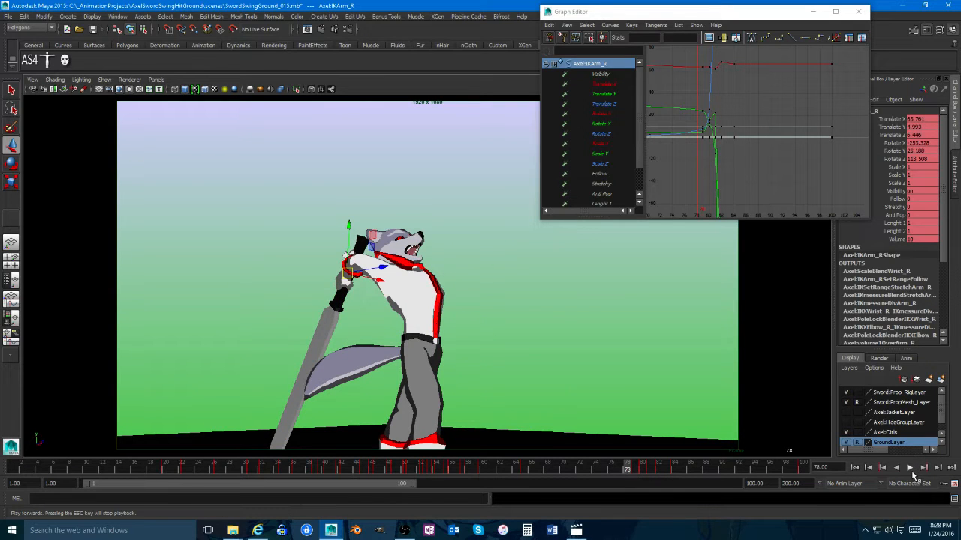
click(909, 468)
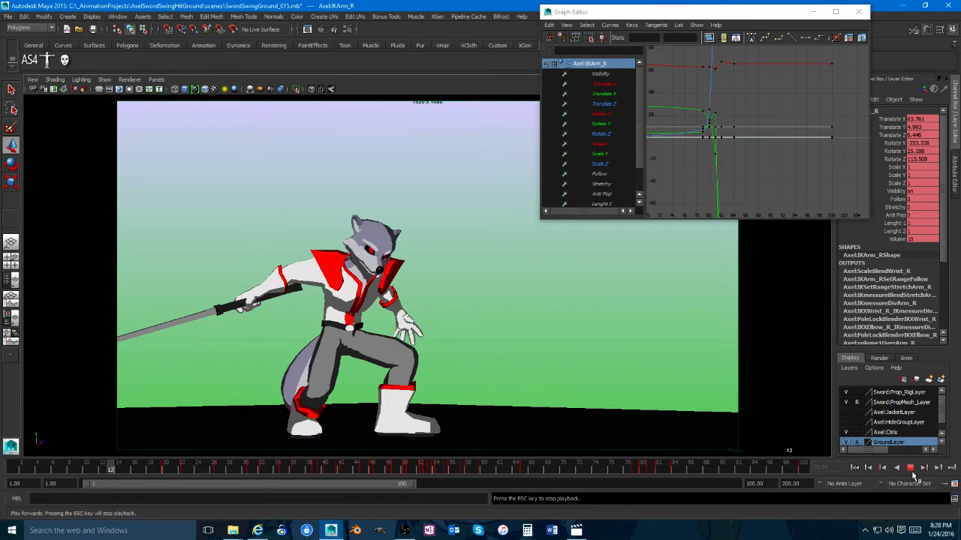
click(909, 469)
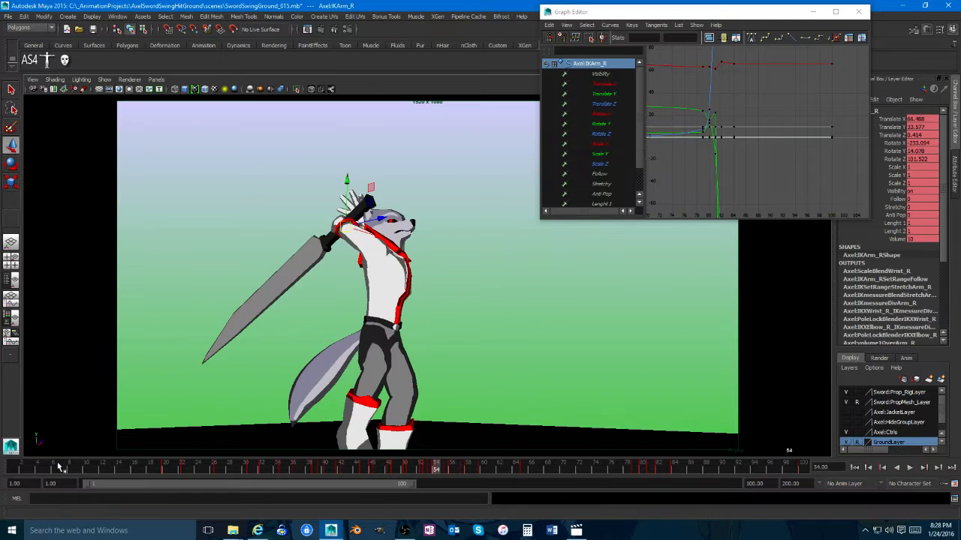
click(98, 468)
mouse_move(98, 468)
mouse_down()
mouse_move(165, 468)
mouse_move(137, 475)
mouse_up()
drag(42, 467, 90, 464)
Step: Return to the camera and perspective layout and raise the character's root control slightly at frame 3
key(space)
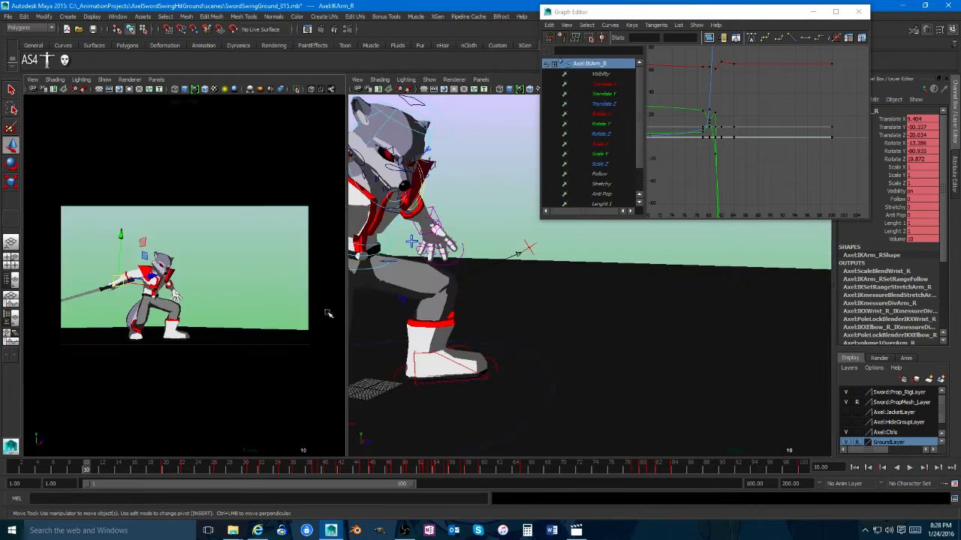
alt+drag(526, 318, 587, 346)
click(591, 296)
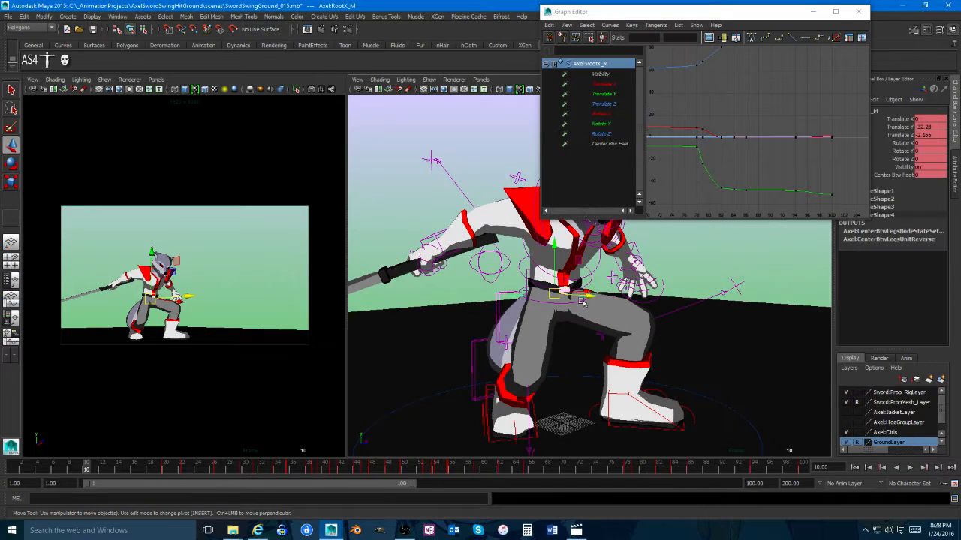
key(alt+v)
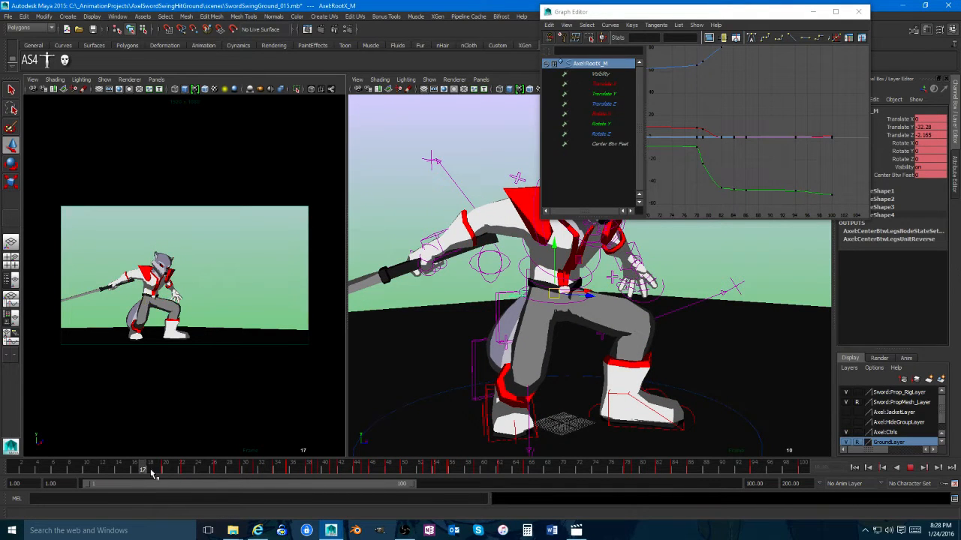
click(36, 466)
alt+middle_drag(562, 271, 567, 305)
mouse_move(559, 319)
alt+mouse_down()
mouse_move(564, 309)
mouse_move(558, 321)
mouse_move(568, 317)
alt+mouse_up()
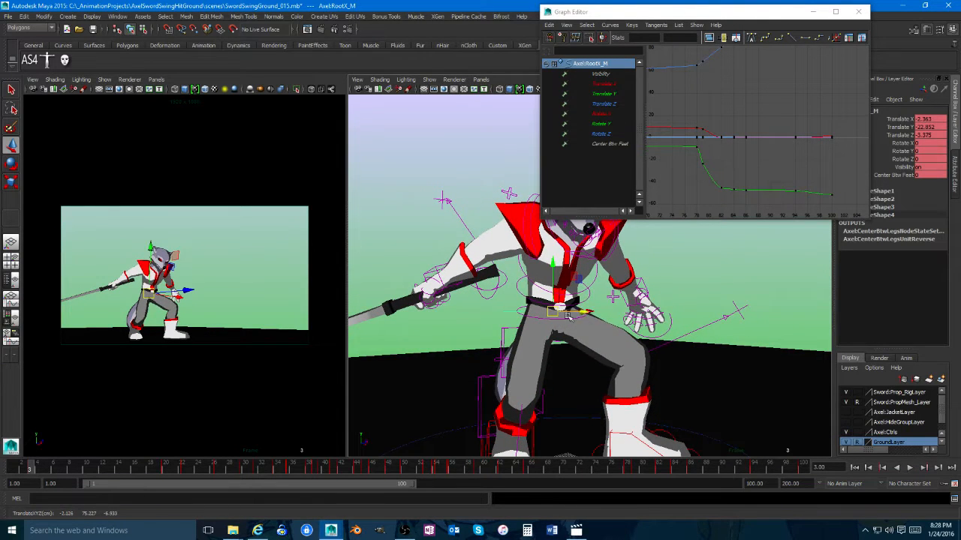
Step: Reposition the left hand control at frame 3 to suit the shifted body, and key it
click(639, 284)
drag(638, 294, 651, 272)
key(e)
key(w)
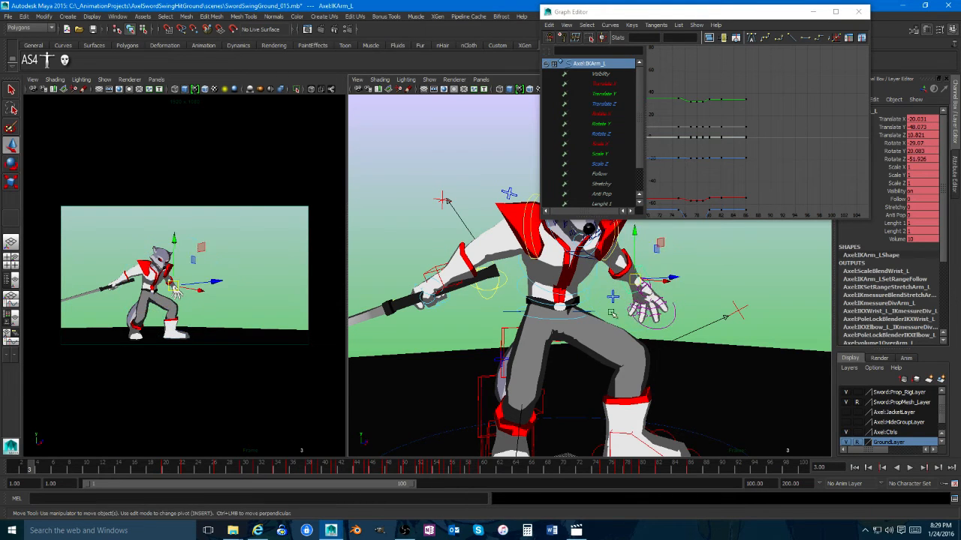
key(s)
middle_click(277, 376)
mouse_move(45, 471)
mouse_down()
mouse_move(157, 471)
mouse_move(30, 473)
mouse_up()
Step: Try rotating and moving the right hand control at frame 4, scrub through the result, and undo the adjustment
click(456, 259)
alt+drag(592, 311, 645, 315)
alt+middle_drag(645, 311, 694, 324)
key(e)
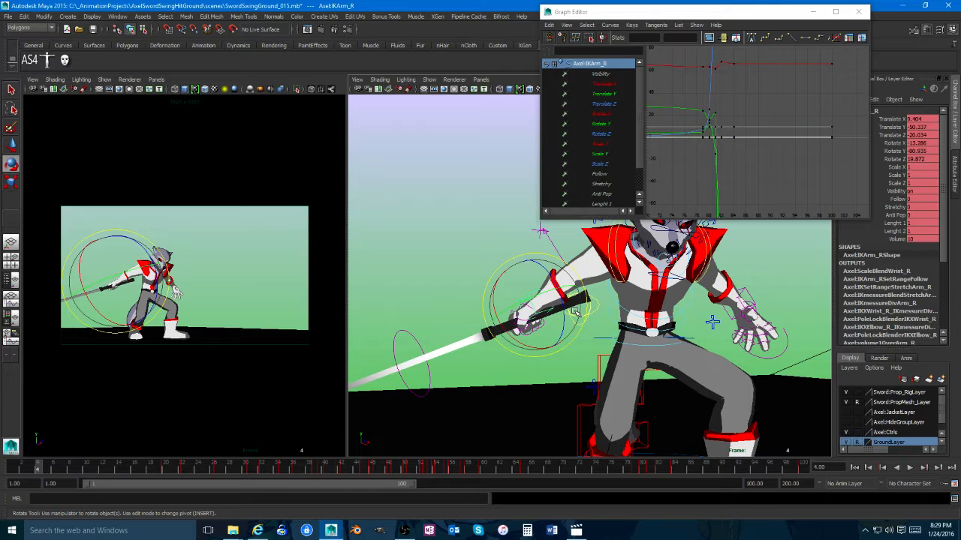
middle_drag(575, 309, 575, 301)
key(w)
middle_drag(251, 371, 250, 373)
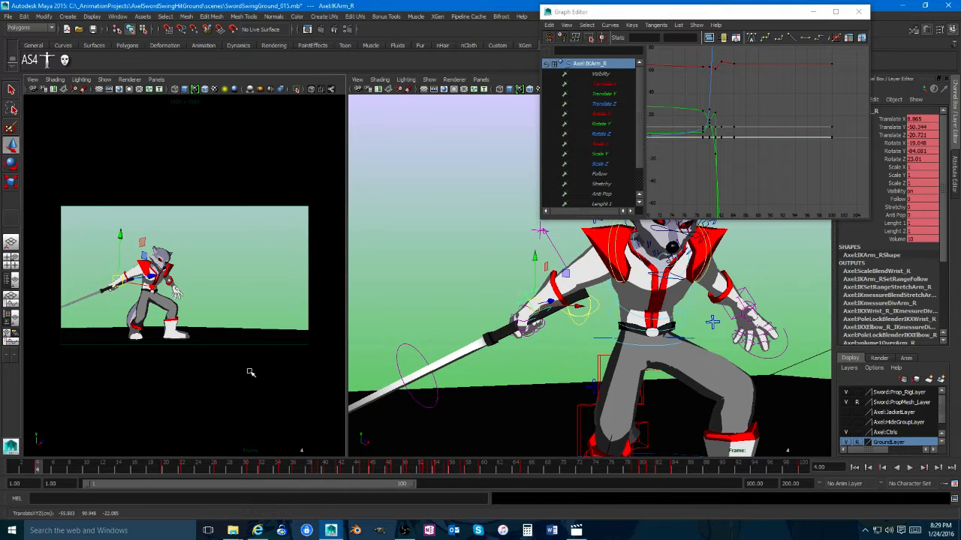
drag(51, 468, 301, 464)
click(276, 466)
key(ctrl+z)
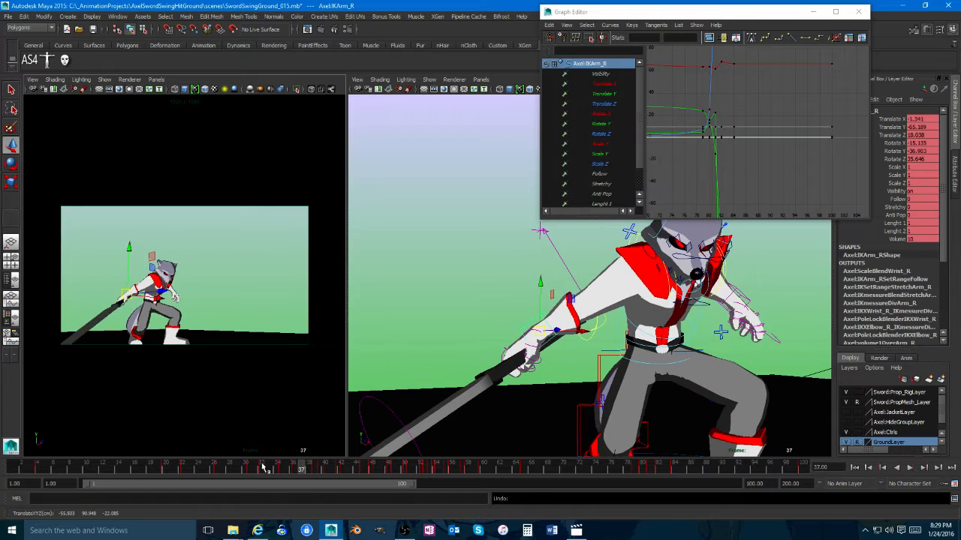
key(ctrl+z)
Step: Move the right hand control slightly at frame 4, rotate it to -14.361, -78.218, 22.919, and key the pose
click(19, 468)
key(alt+v)
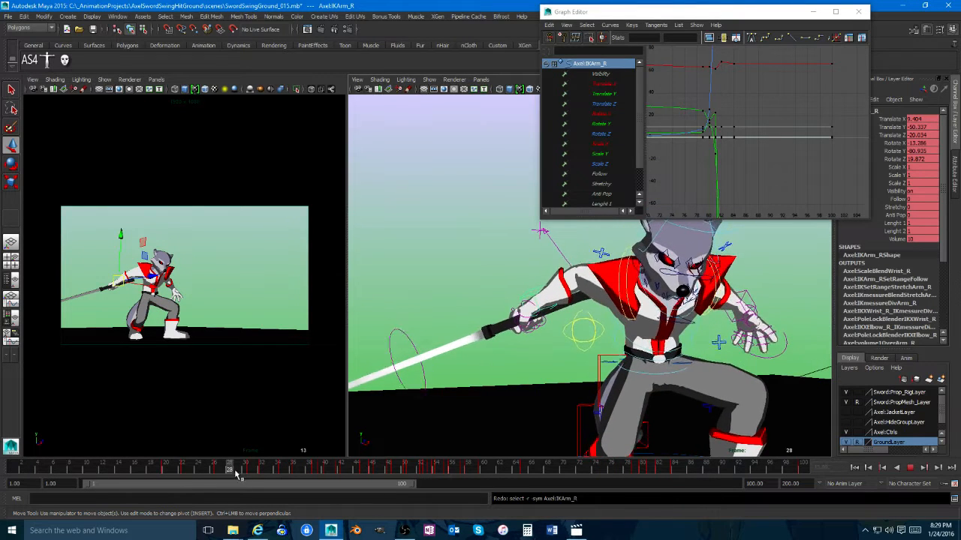
click(38, 468)
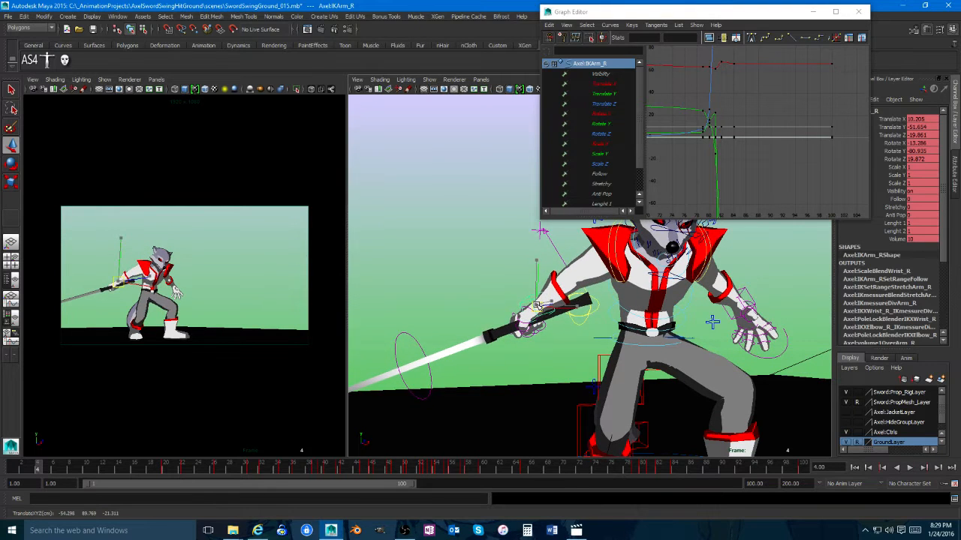
key(e)
drag(543, 331, 550, 334)
key(w)
key(s)
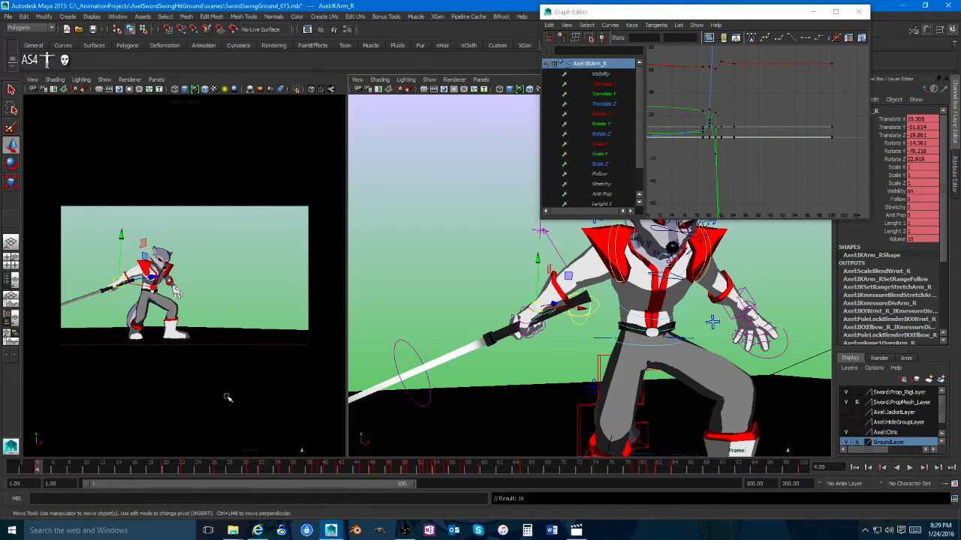
Step: Check the opening hand motion in the enlarged shot camera view by playing it and scrubbing to frame 31
key(space)
key(alt+v)
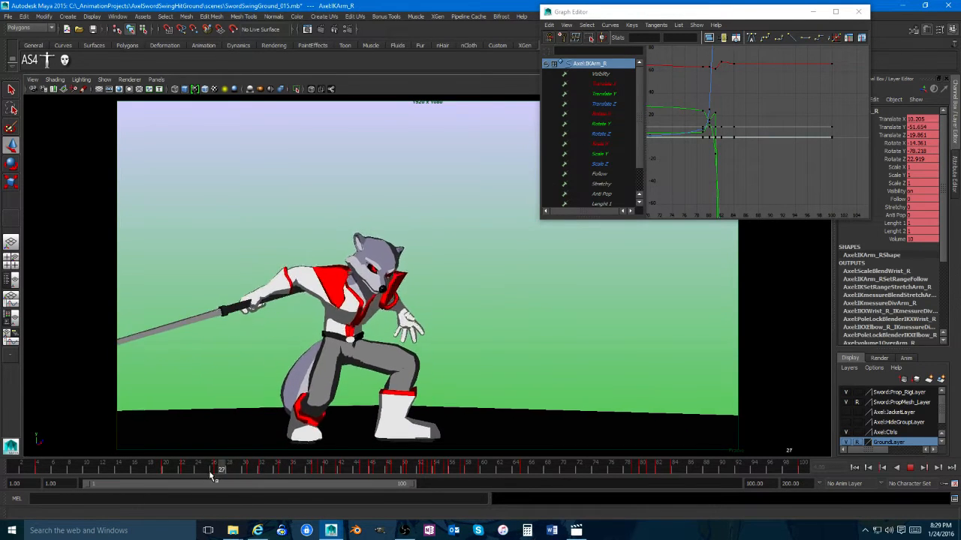
mouse_move(210, 469)
mouse_down()
mouse_move(92, 469)
mouse_move(338, 469)
mouse_move(254, 469)
mouse_up()
Step: Try rotating the right hand control at frame 31, and go back to frame 20 without keying it
key(e)
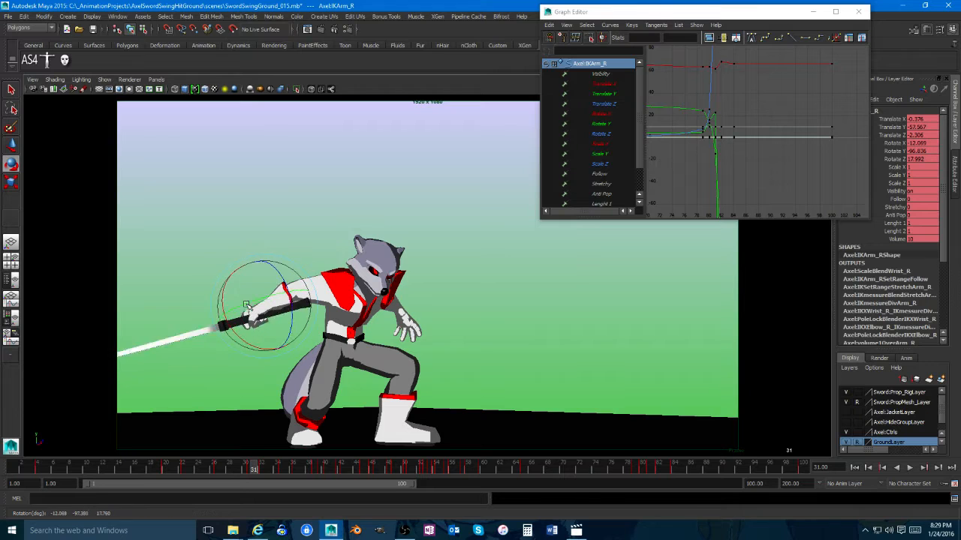
mouse_move(246, 305)
mouse_down()
mouse_move(244, 292)
mouse_move(254, 316)
mouse_up()
drag(256, 467, 166, 470)
Step: Isolate the right hand control's Translate Y curve and raise its keys at frames 4, 20 and 22 by about 4.15
alt+middle_drag(789, 107, 887, 125)
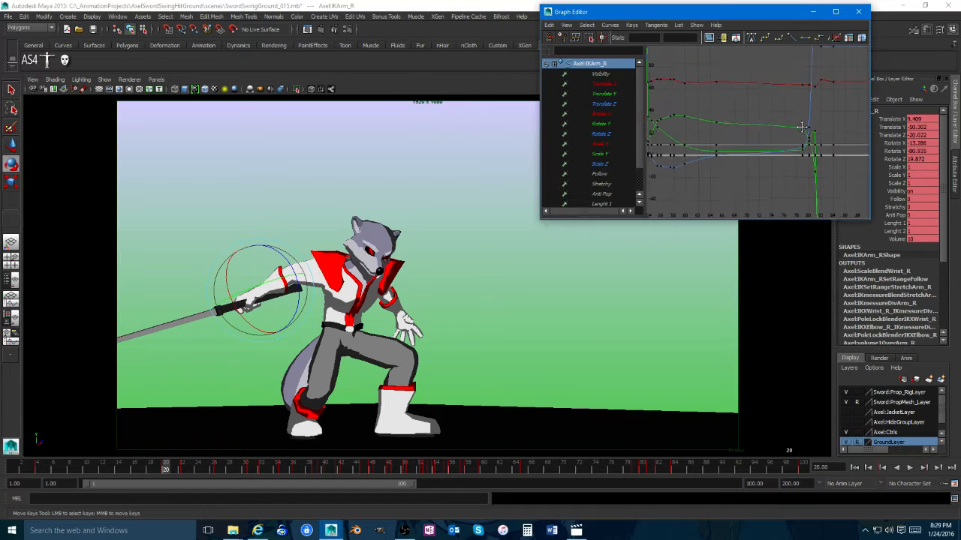
alt+middle_drag(802, 126, 844, 139)
alt+right_drag(750, 134, 695, 129)
alt+middle_drag(724, 129, 830, 117)
alt+right_drag(747, 129, 800, 133)
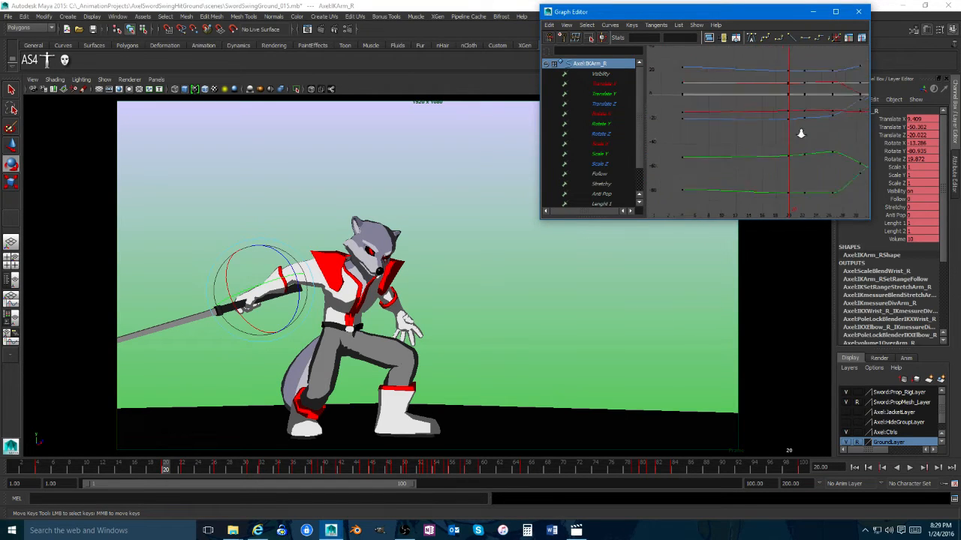
click(614, 94)
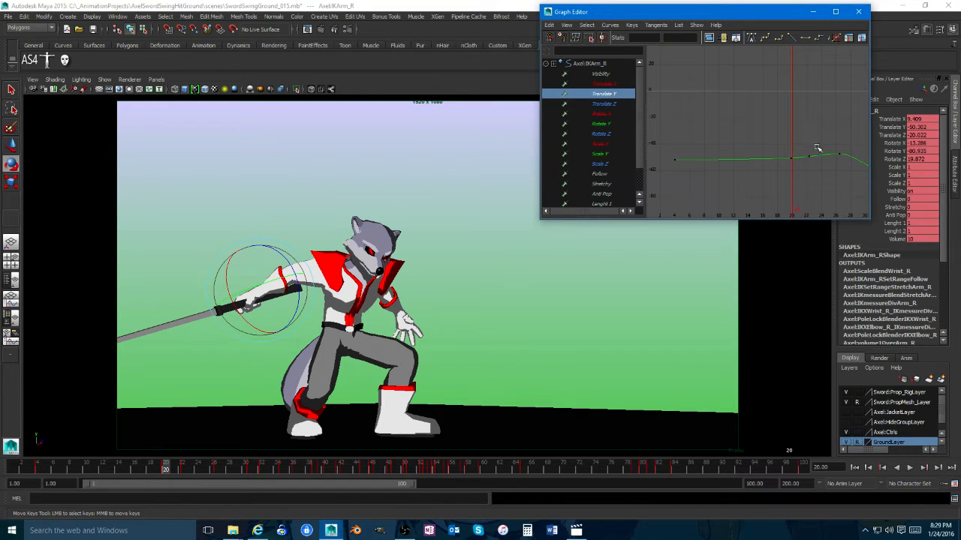
drag(723, 172, 735, 189)
key(w)
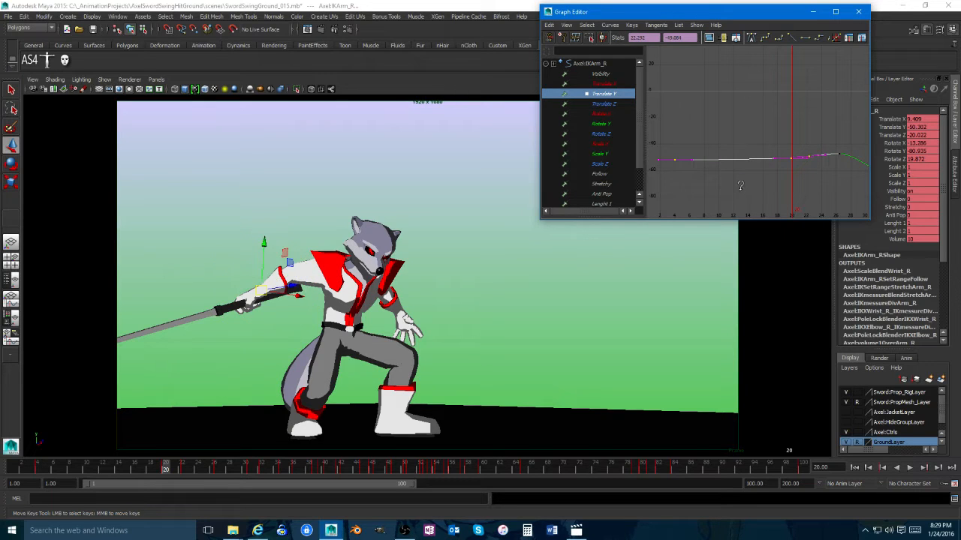
shift+middle_drag(736, 187, 739, 182)
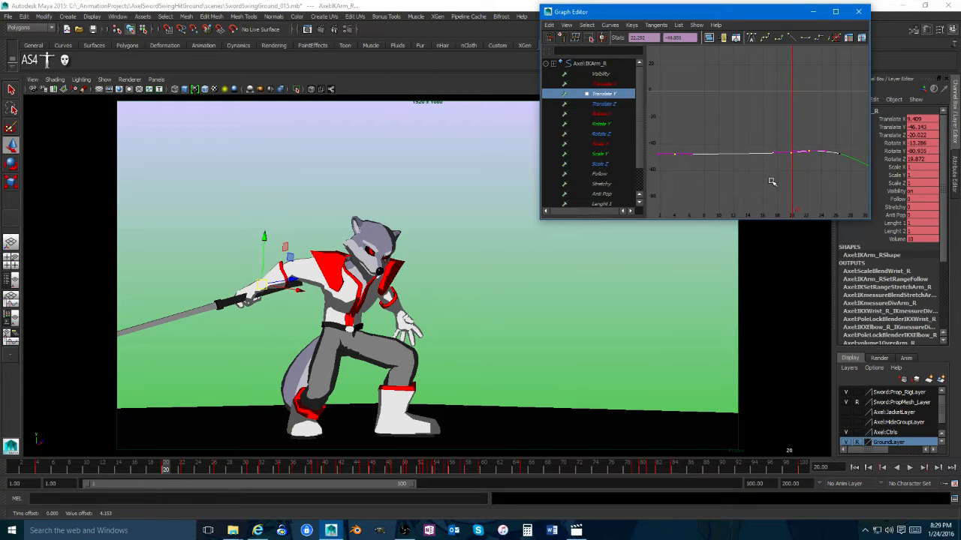
Step: Raise the Translate Y keys at frames 4 and 20 to about -43.9 and the key near frame 22 to -44.268
click(771, 182)
drag(676, 178, 677, 177)
shift+middle_drag(722, 180, 724, 175)
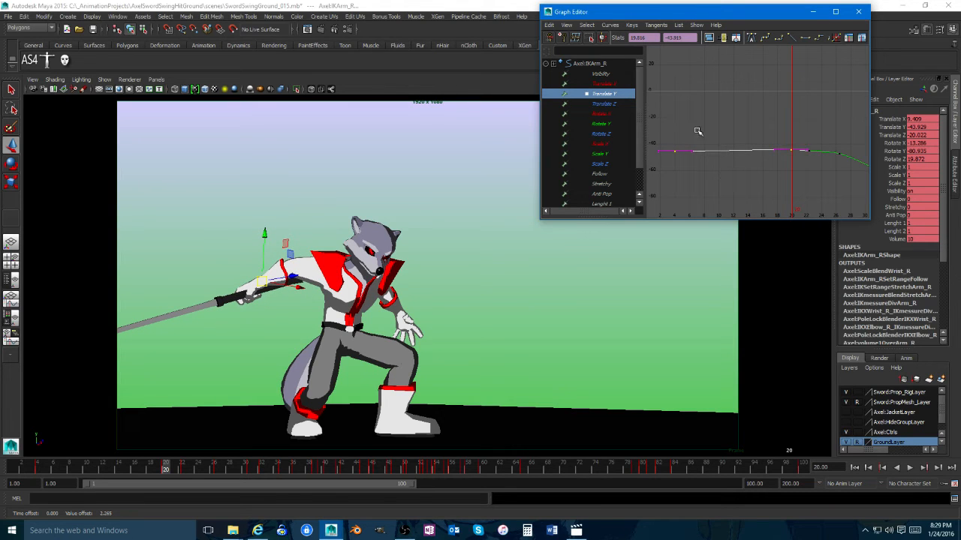
drag(697, 130, 643, 177)
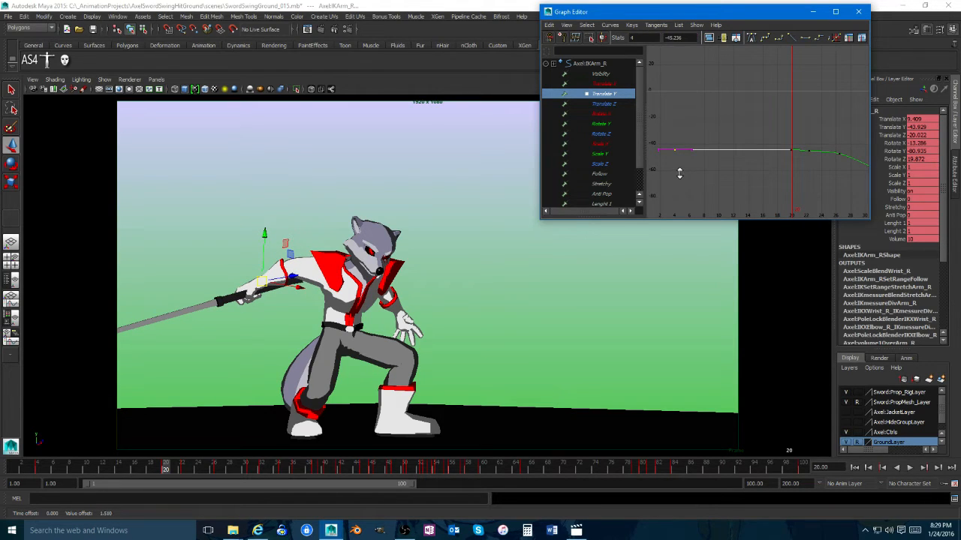
alt+middle_drag(770, 175, 719, 183)
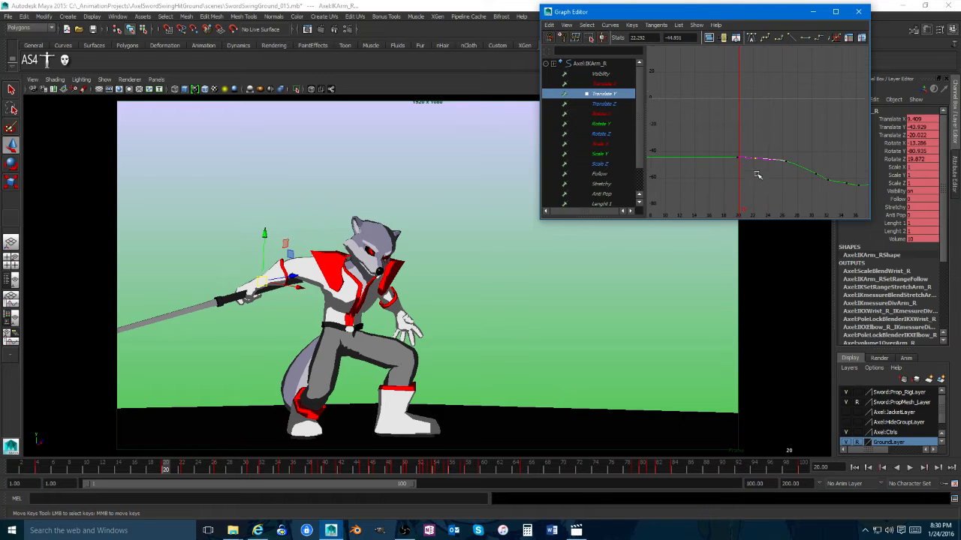
key(f)
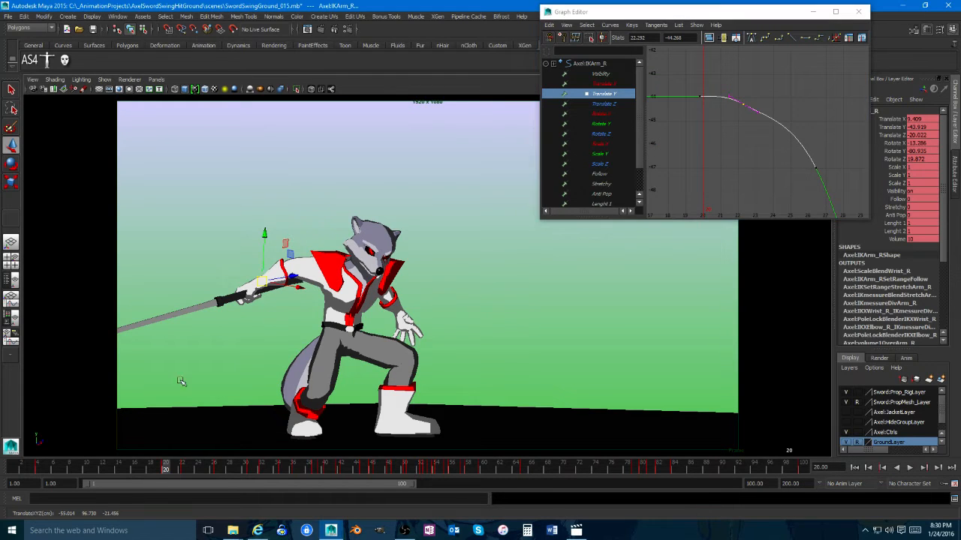
Step: Play the revised opening in the shot camera view, and examine the frame 20 pose from the side in the perspective view
key(alt+v)
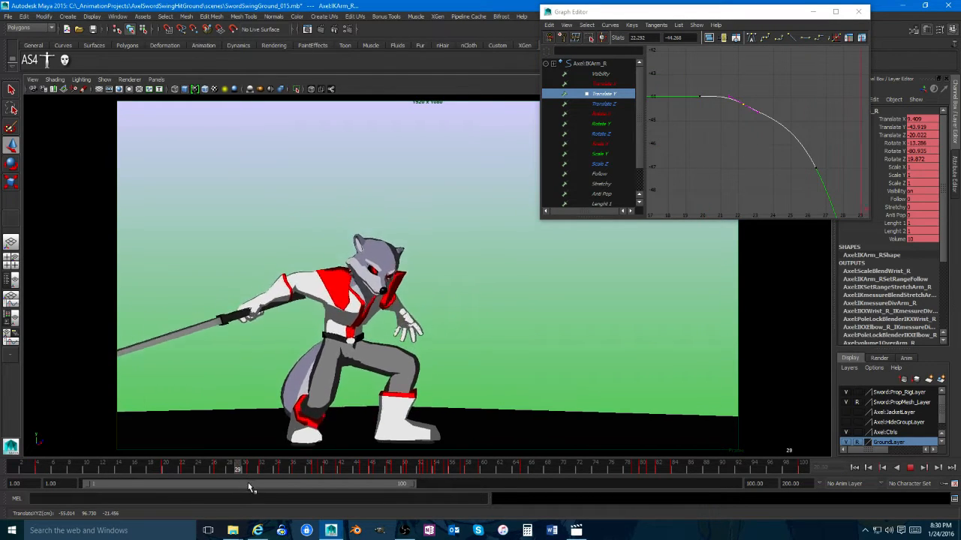
drag(188, 473, 166, 474)
key(space)
alt+drag(437, 365, 537, 363)
alt+right_drag(536, 363, 451, 365)
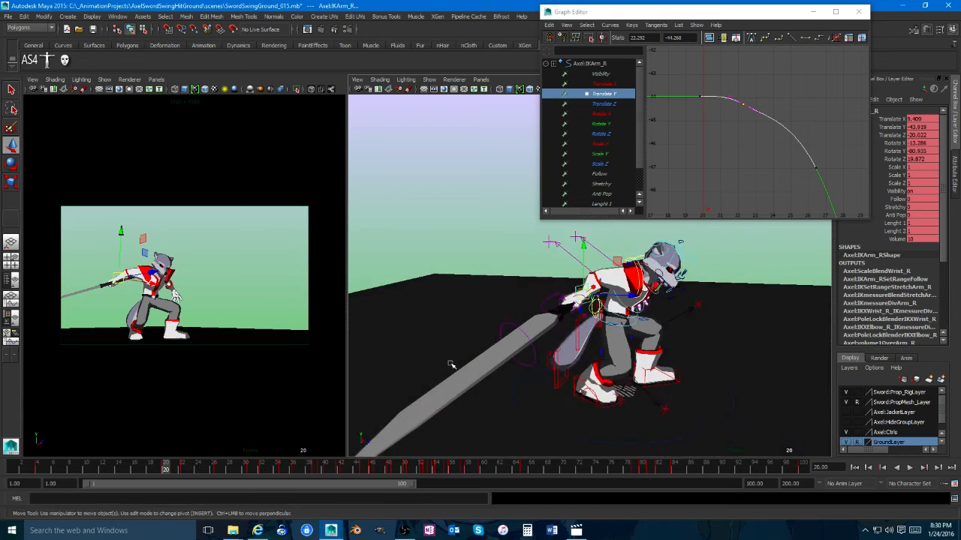
Step: Play the opening and compare the character's poses at frames 4 and 20 from several angles in the perspective view
alt+drag(452, 364, 459, 363)
key(alt+v)
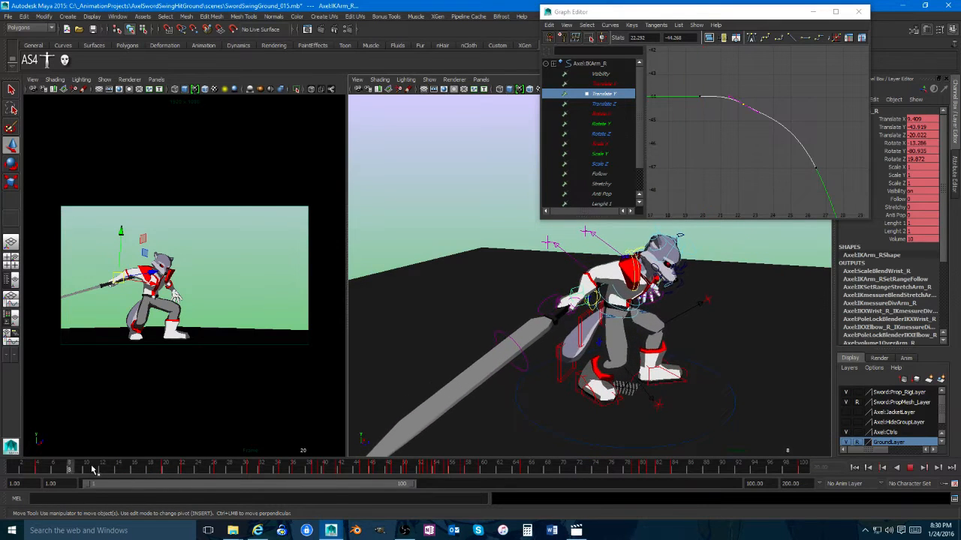
alt+drag(520, 369, 542, 389)
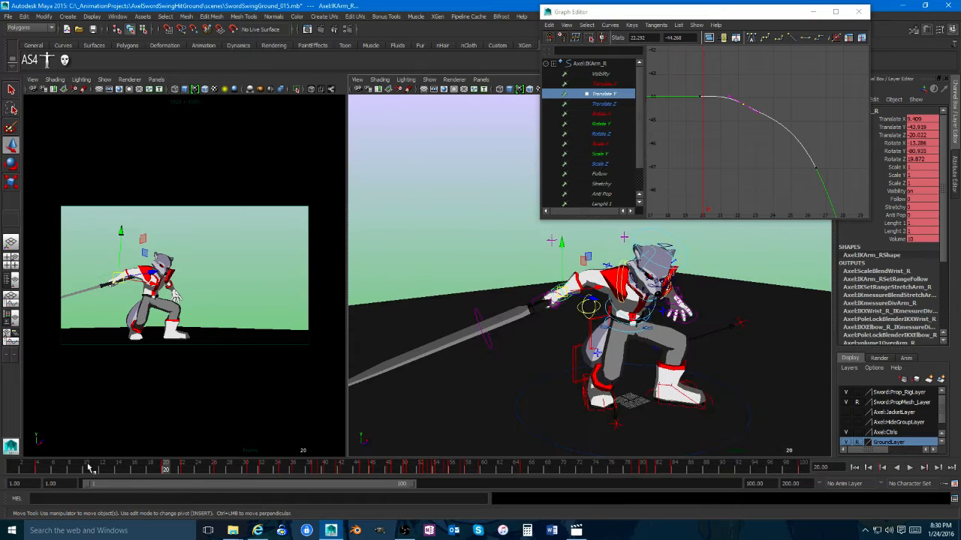
drag(86, 465, 37, 467)
key(e)
alt+drag(575, 357, 529, 330)
key(s)
key(w)
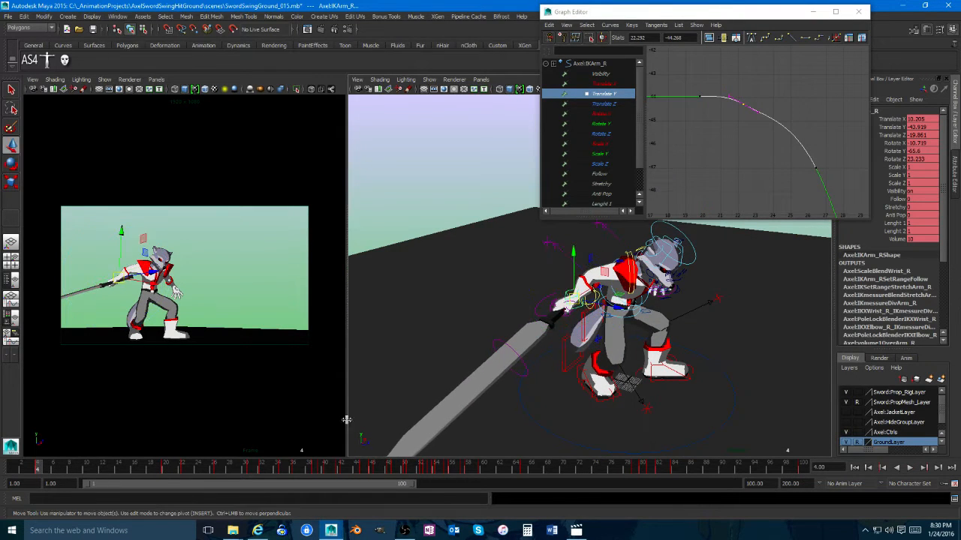
click(165, 467)
drag(163, 468, 165, 469)
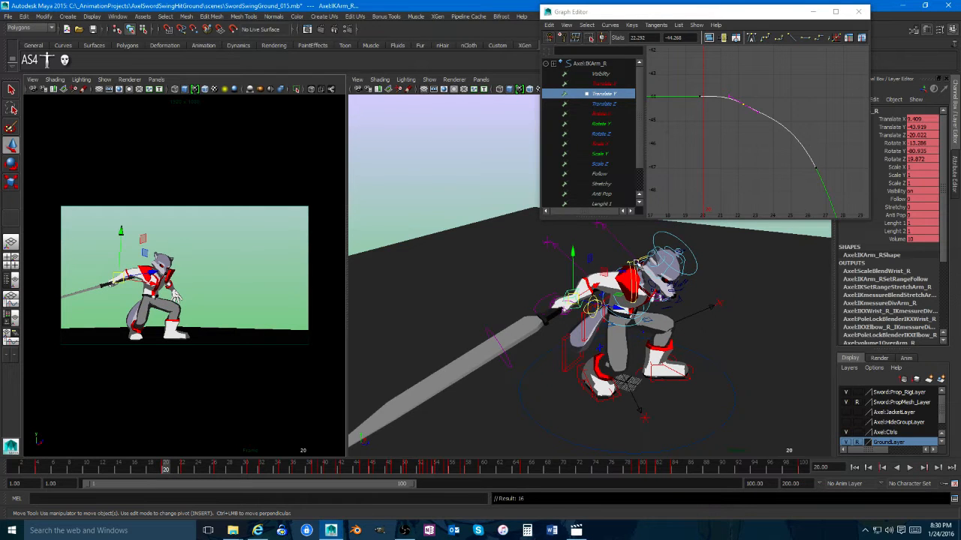
Step: Replay the opening up to frame 20 in the shot camera view, with a wider range of the Translate Y curve shown
alt+right_drag(773, 127, 590, 272)
middle_click(280, 382)
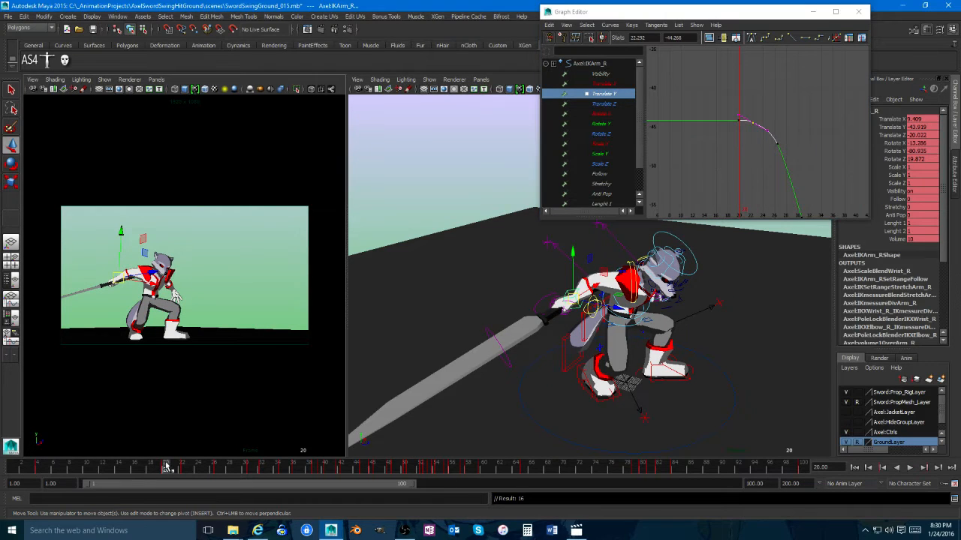
key(alt+v)
click(166, 471)
key(alt+v)
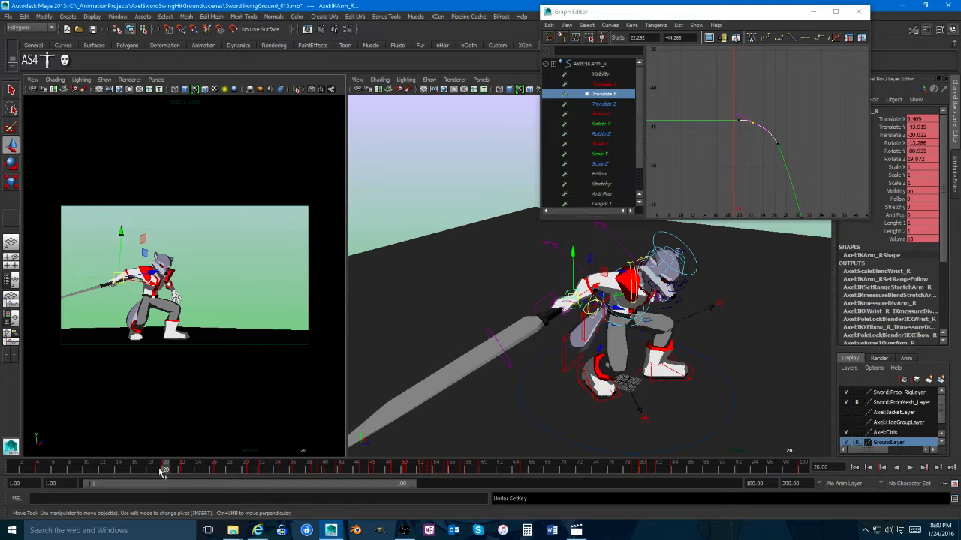
key(alt+v)
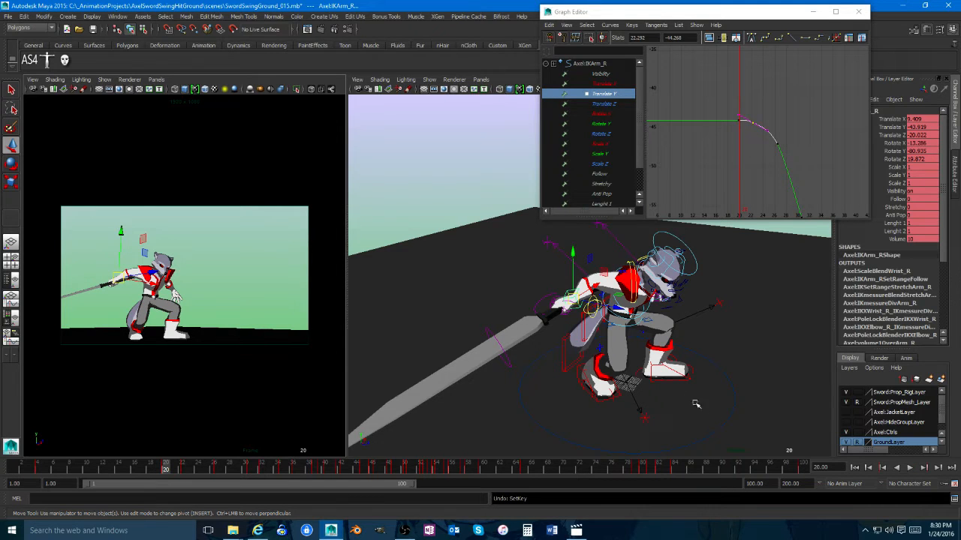
Step: Deselect the curve keys, try box-selecting the whole character in the perspective view, and clear the selection
alt+drag(695, 403, 629, 376)
scroll(726, 148, down, 6)
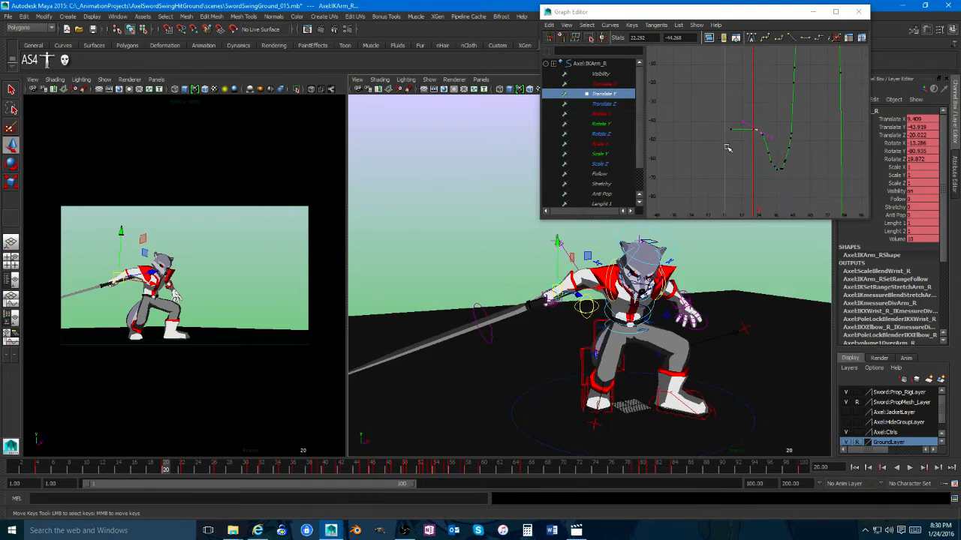
click(715, 169)
scroll(675, 323, down, 6)
drag(735, 240, 690, 255)
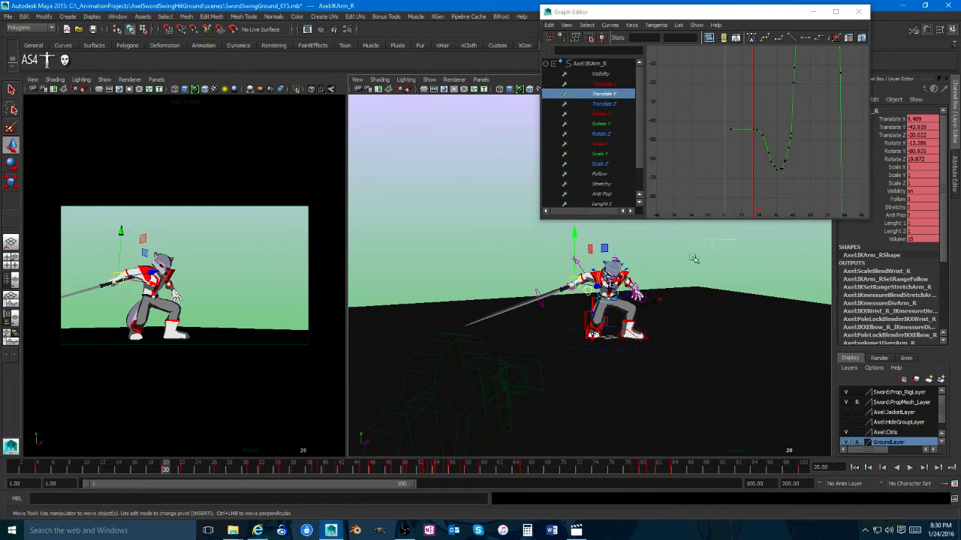
drag(526, 371, 526, 371)
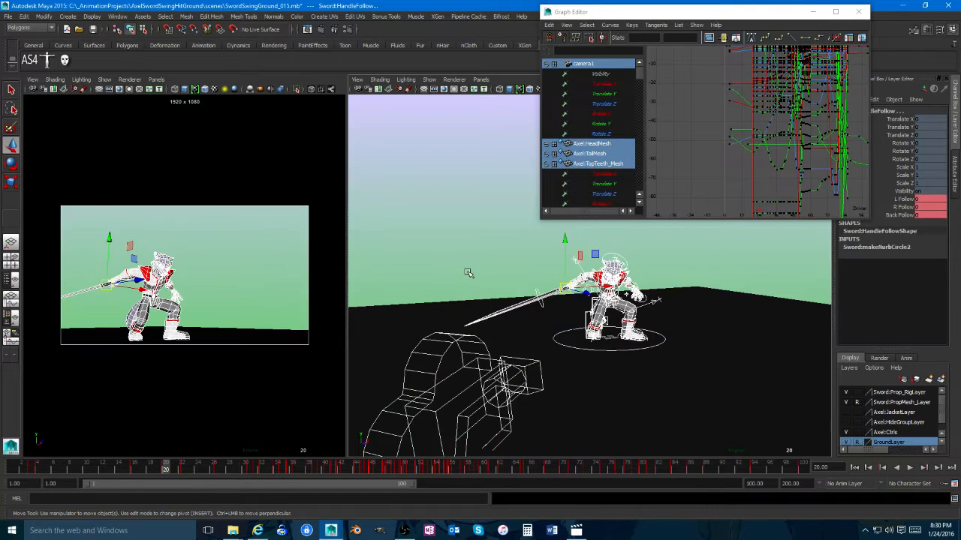
click(468, 273)
Step: Open the biped picker, select all rig controls, try another box selection around the character, and clear it
drag(773, 15, 755, 45)
click(64, 59)
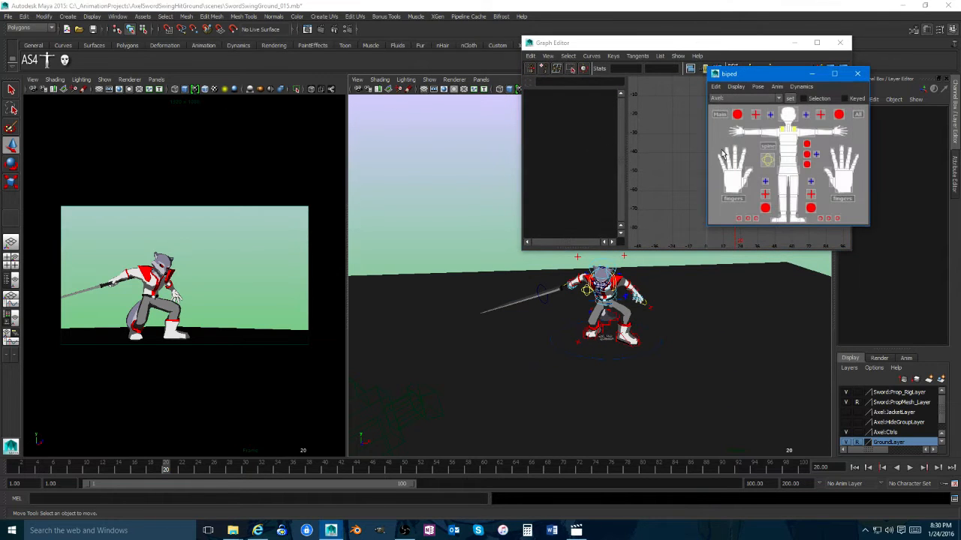
click(858, 115)
scroll(681, 315, up, 3)
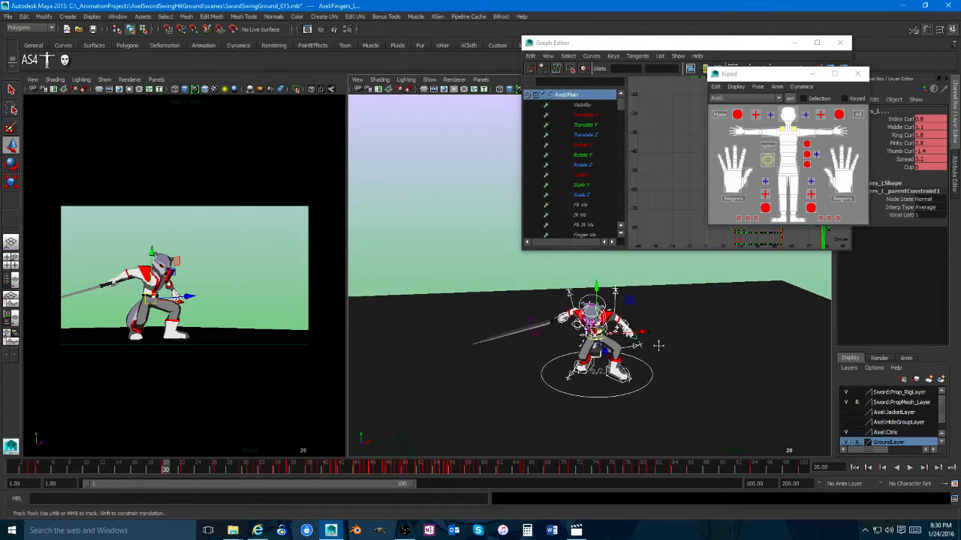
drag(700, 284, 483, 403)
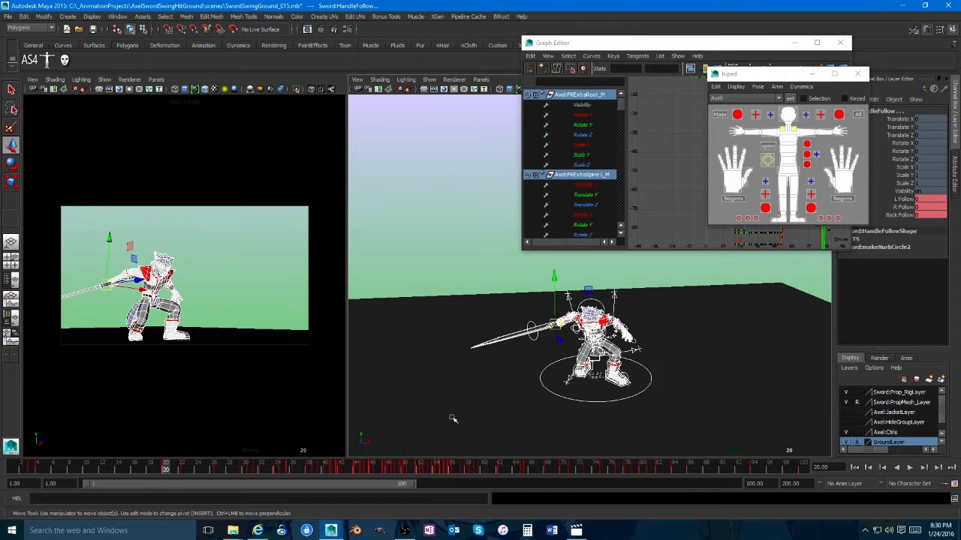
scroll(437, 388, up, 2)
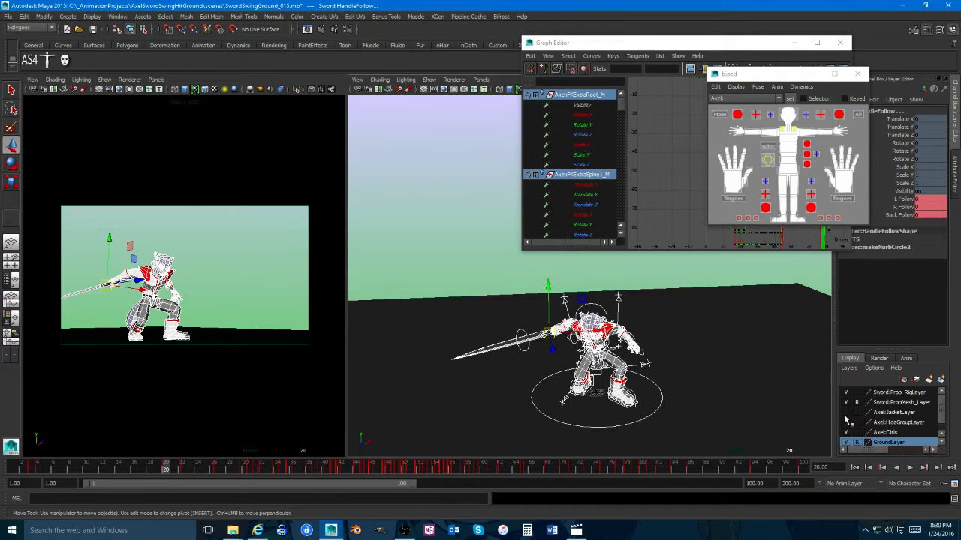
click(699, 279)
Step: Cycle the display type of the Axel:Mesh layer and test whether the body and head meshes can be selected
scroll(878, 420, down, 1)
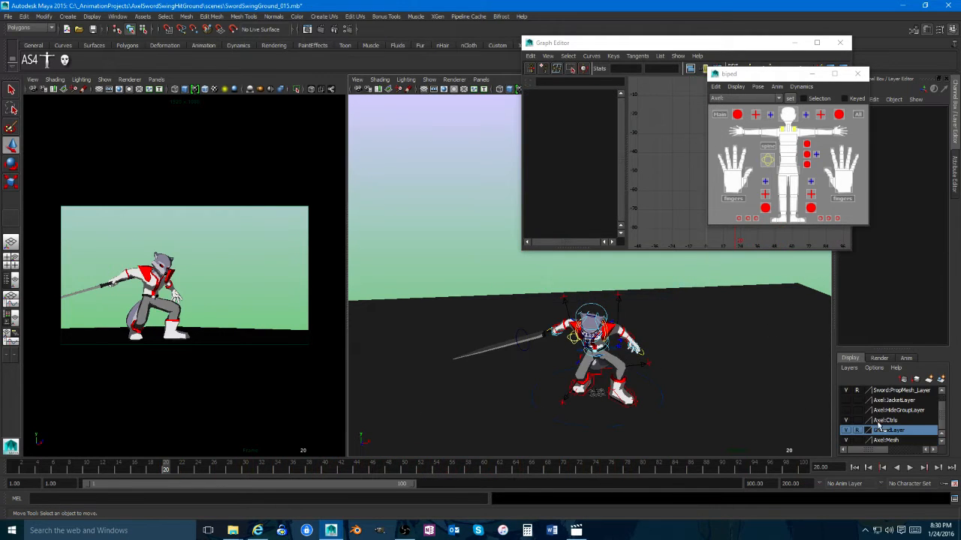
click(857, 442)
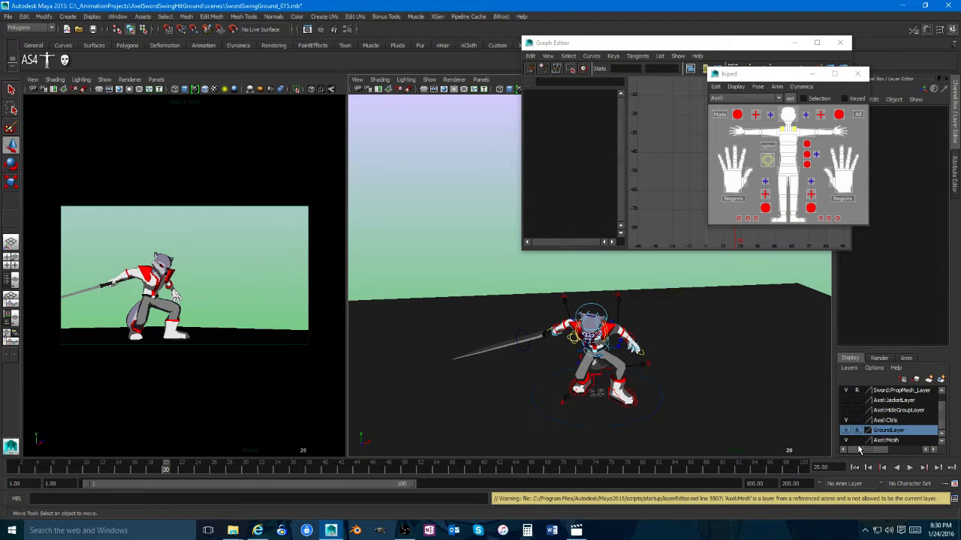
click(857, 442)
click(857, 442)
click(600, 367)
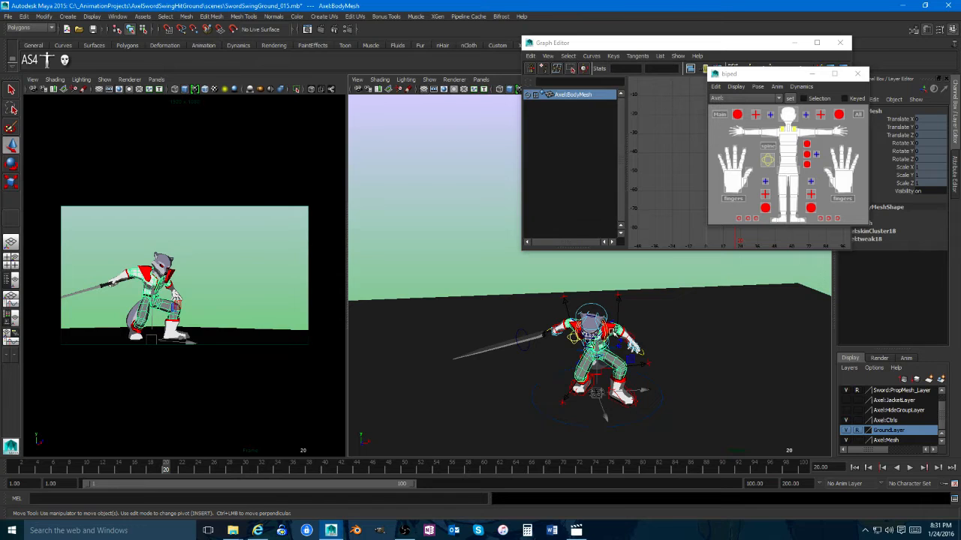
click(593, 322)
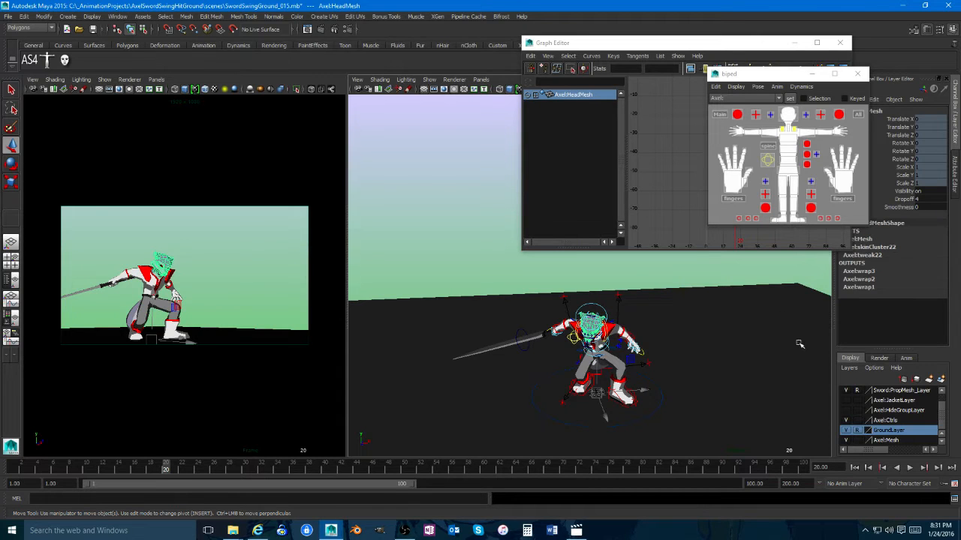
alt+drag(753, 325, 781, 349)
click(687, 270)
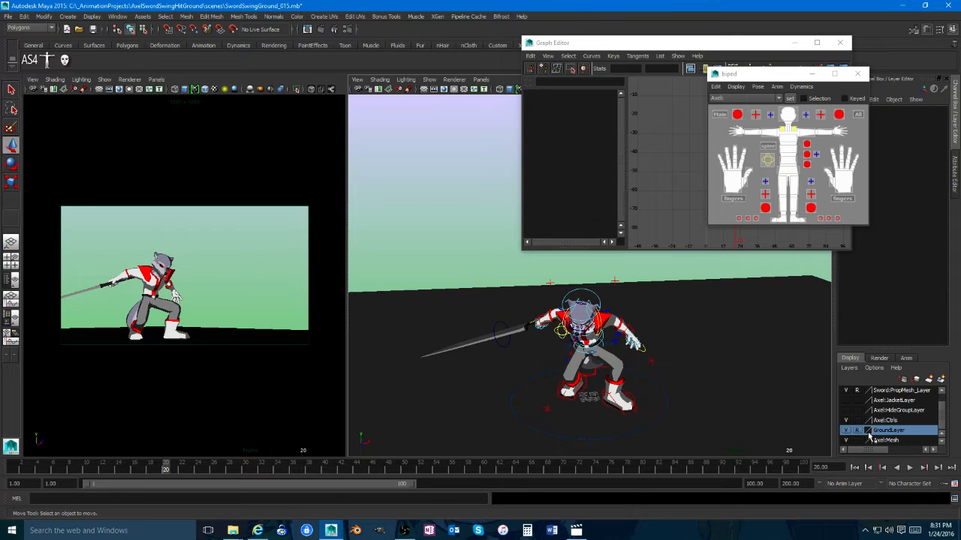
click(857, 441)
click(857, 441)
Step: Examine the frame 20 pose from high, low and side angles around the character in the perspective view
alt+drag(701, 388, 733, 350)
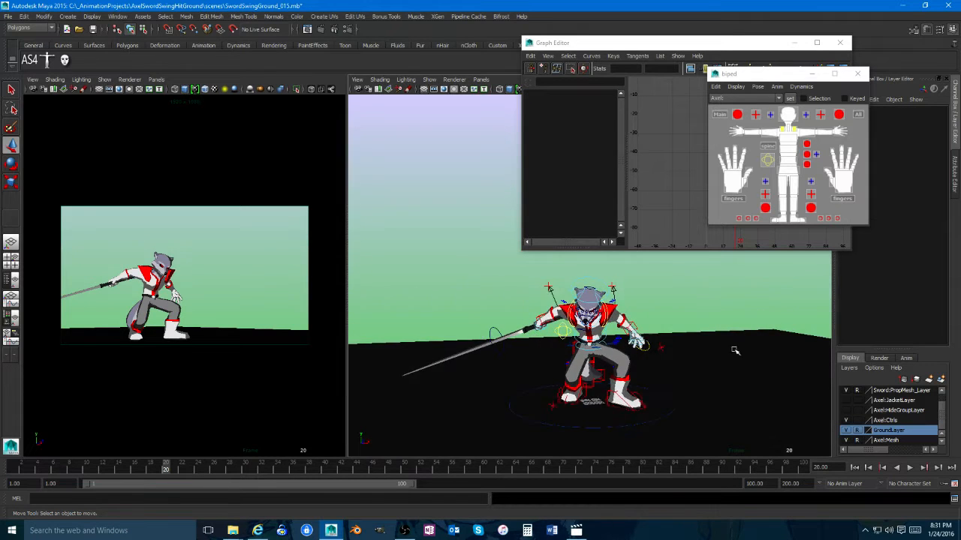
alt+right_drag(733, 349, 674, 342)
alt+middle_drag(674, 342, 689, 309)
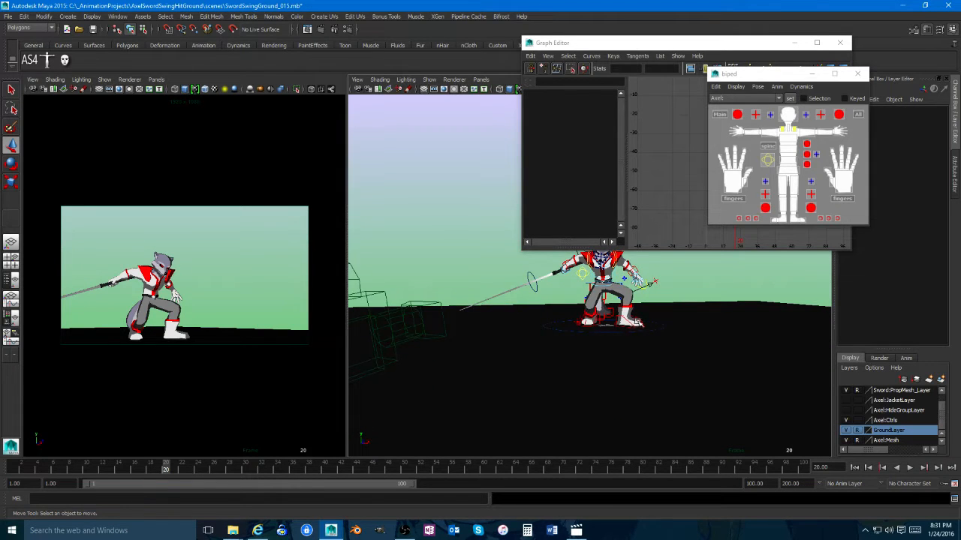
alt+drag(637, 321, 700, 337)
alt+middle_drag(656, 309, 666, 369)
alt+right_drag(703, 352, 615, 330)
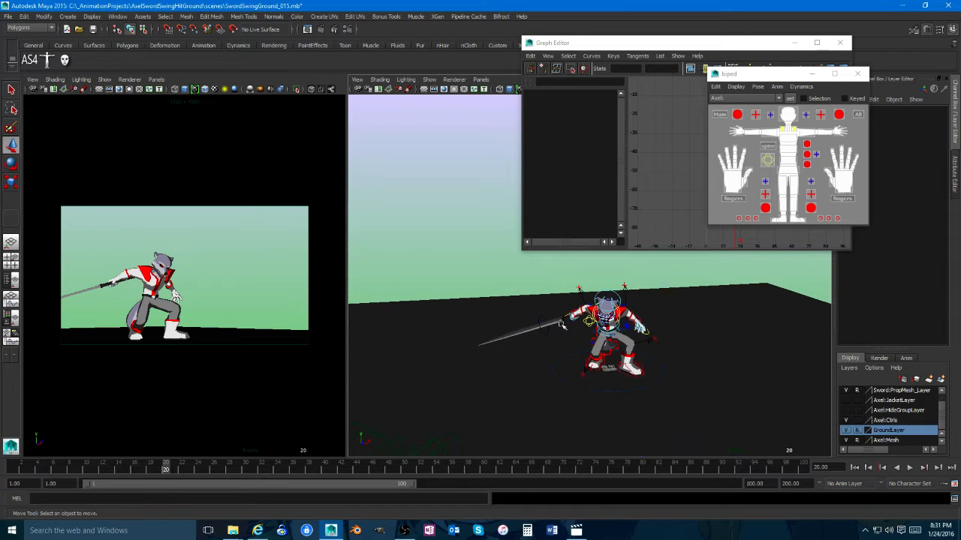
alt+drag(562, 325, 659, 328)
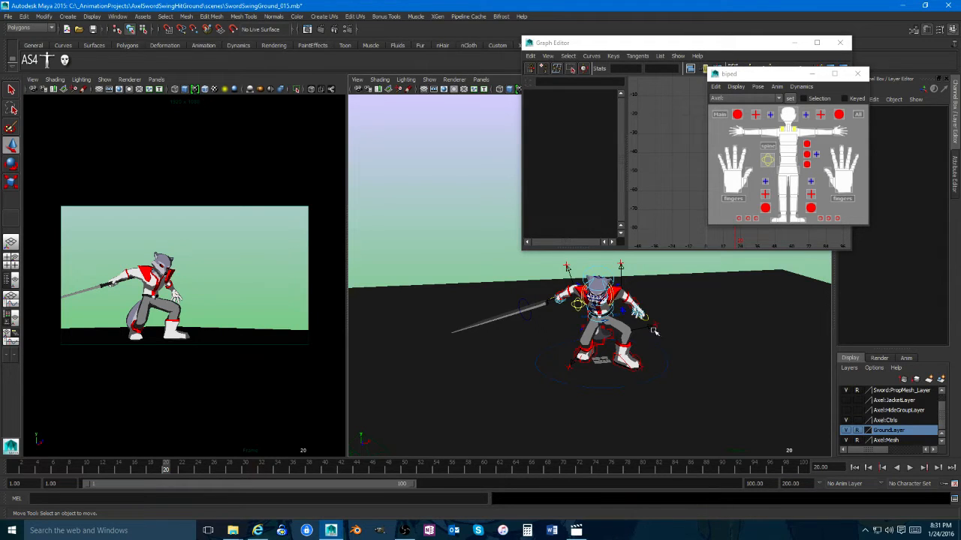
alt+right_drag(546, 345, 700, 358)
alt+drag(701, 358, 653, 362)
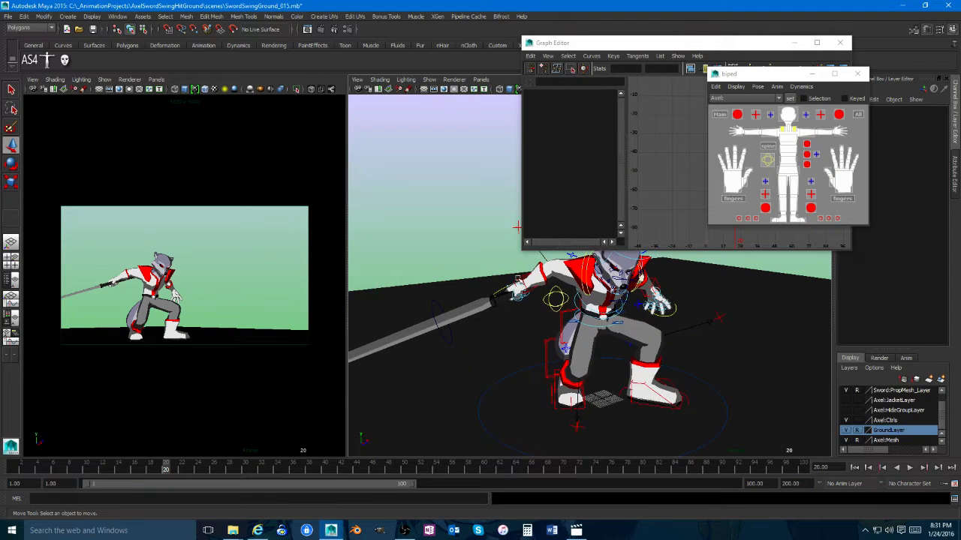
Step: Select the right hand control and raise its Rotate Y key at frame 20 to about -78.6
click(486, 324)
mouse_move(148, 472)
mouse_down()
mouse_move(114, 468)
mouse_move(166, 467)
mouse_up()
click(735, 51)
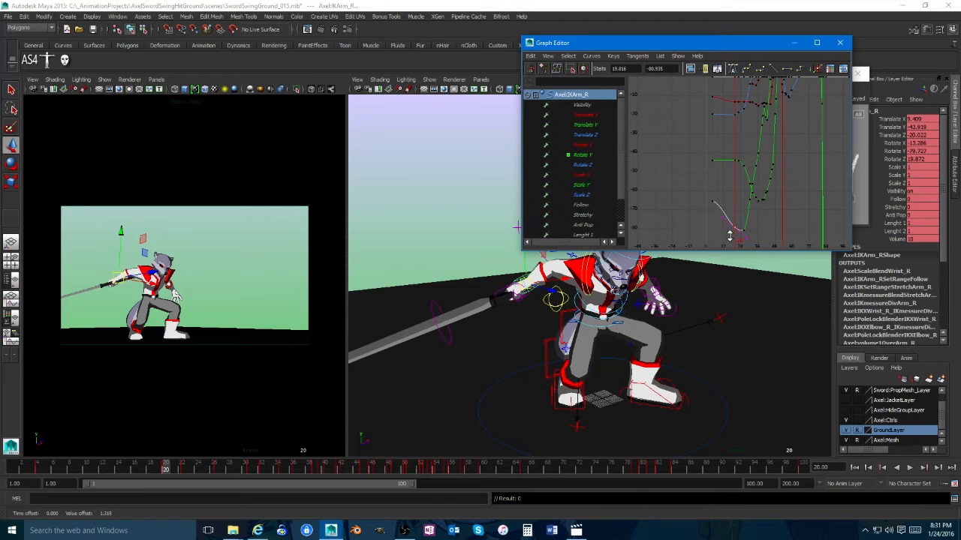
shift+middle_drag(730, 234, 730, 232)
Step: Lower the right hand control's Translate Z key at frame 4 to about -20.5
alt+right_drag(696, 163, 738, 163)
alt+middle_drag(738, 163, 729, 205)
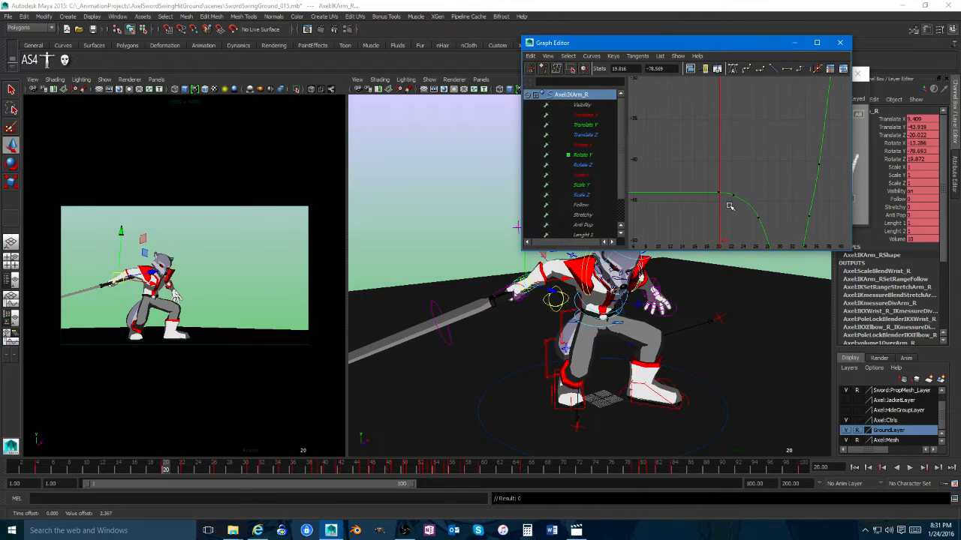
alt+right_drag(729, 206, 681, 200)
alt+middle_drag(680, 200, 683, 234)
alt+right_drag(684, 235, 746, 190)
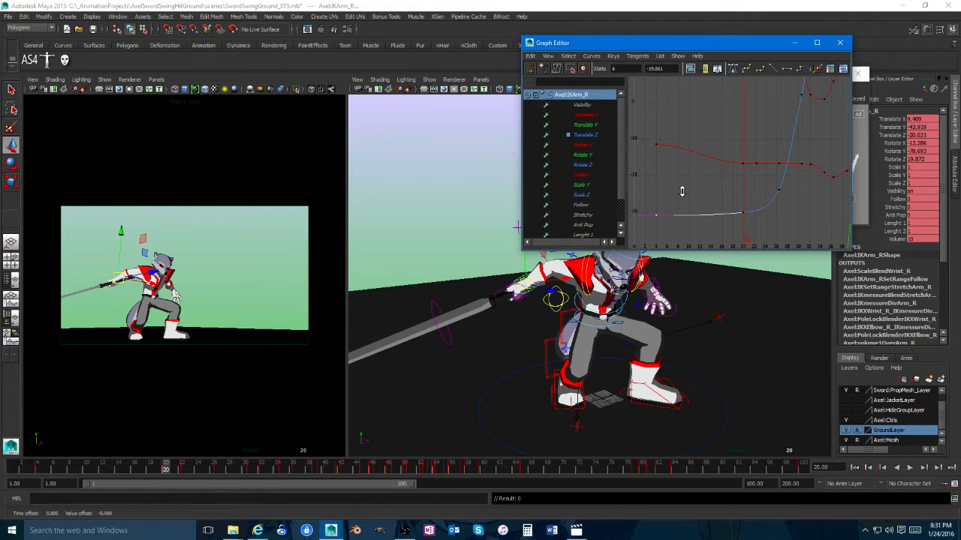
alt+middle_drag(704, 190, 706, 214)
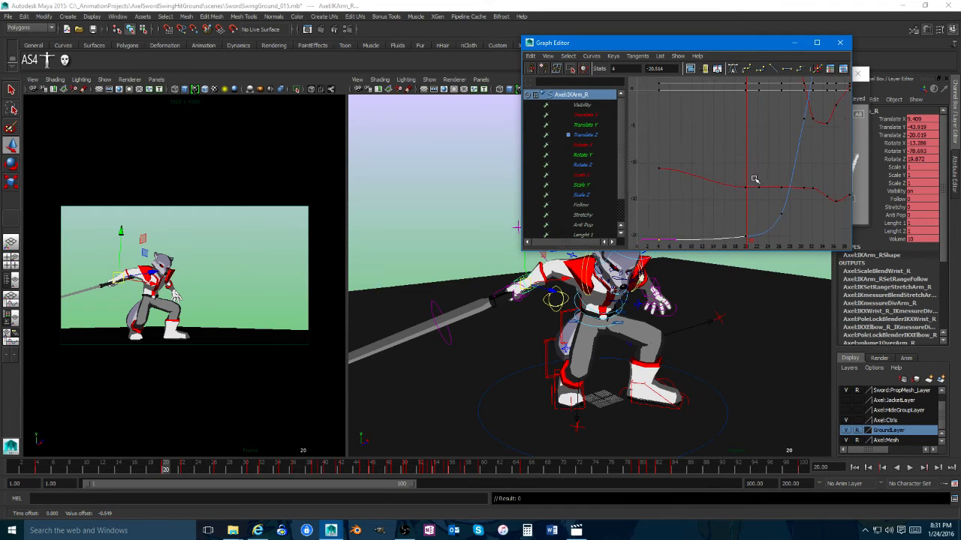
Step: Raise the right hand control's Rotate X key at frame 20 to about -12.69, and play the revised opening
click(753, 185)
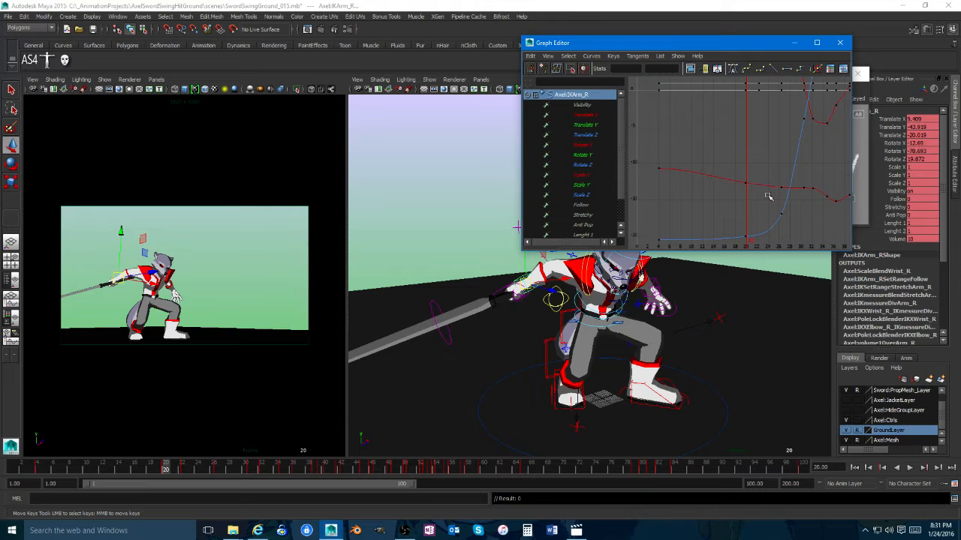
click(165, 471)
key(alt+v)
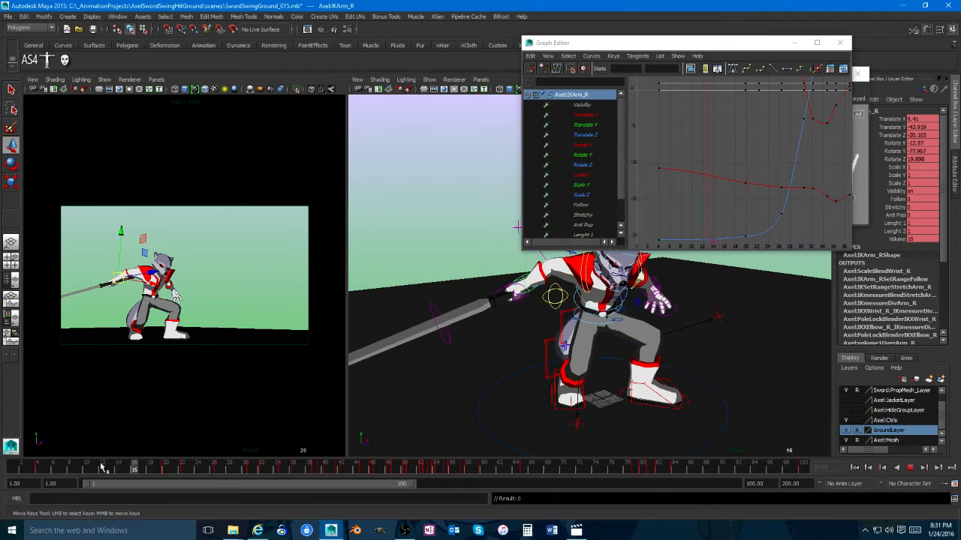
Step: At frame 4, raise the right hand control to Translate X 6.923, Y -32.722 and Z -21.443
drag(384, 458, 44, 486)
middle_click(247, 332)
alt+drag(465, 360, 517, 264)
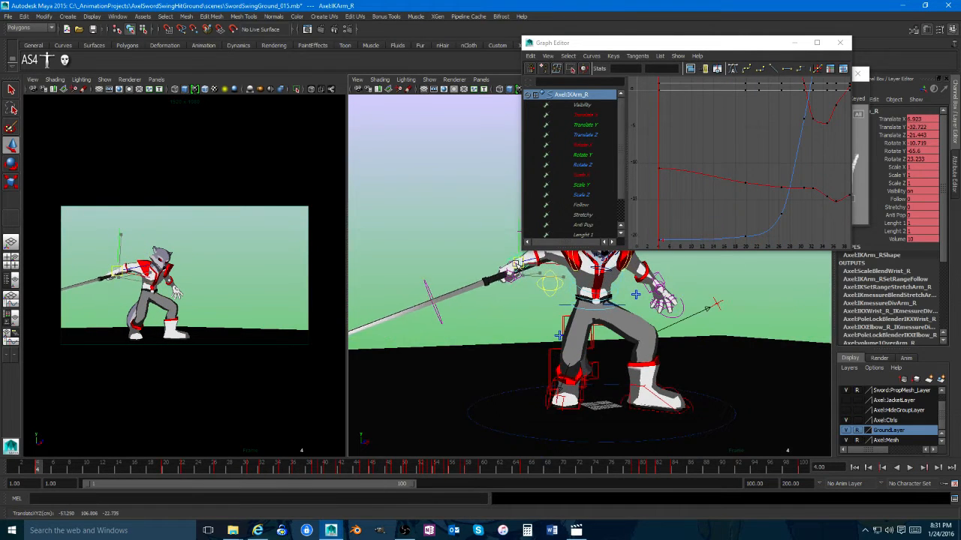
Step: Play the animation in the shot camera view to review the raised right hand in the opening
mouse_move(50, 470)
mouse_down()
mouse_move(403, 460)
mouse_move(53, 466)
mouse_up()
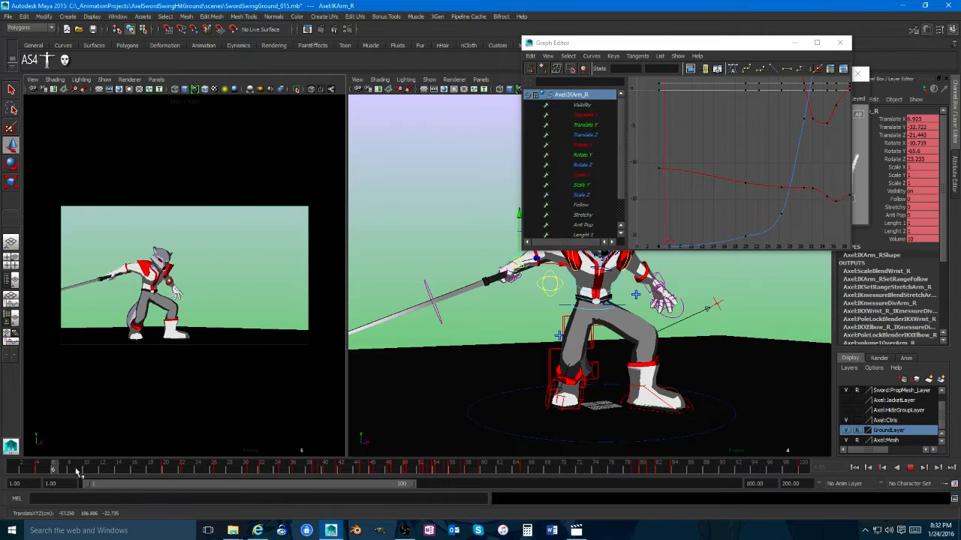
click(909, 469)
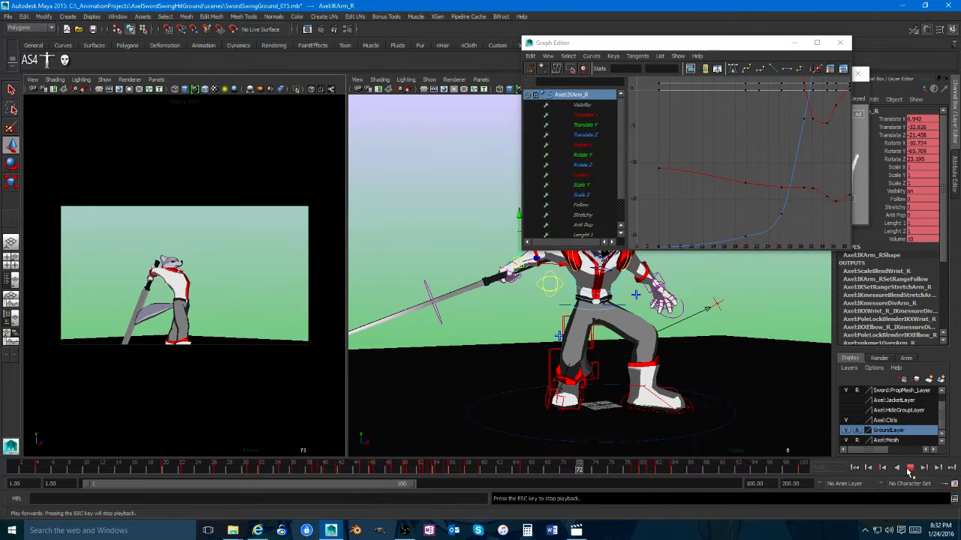
click(909, 468)
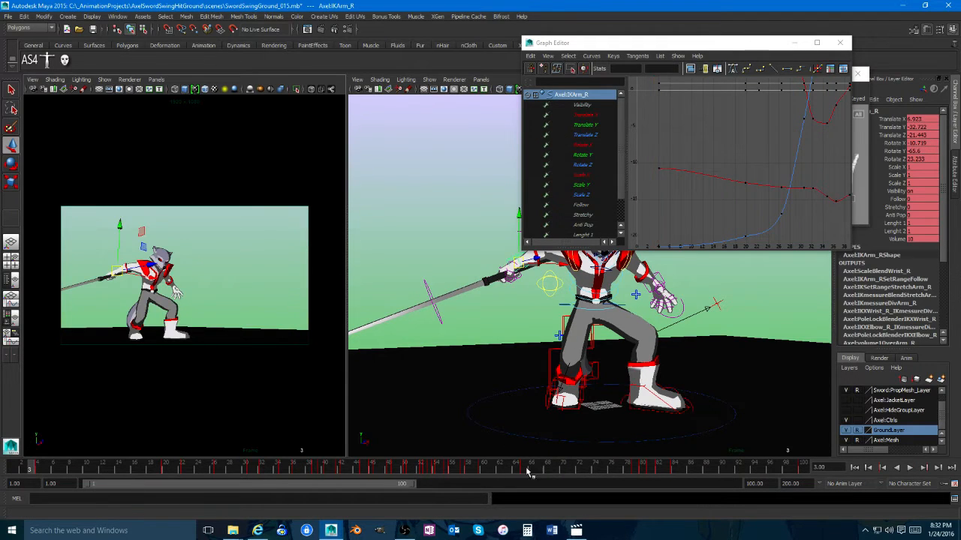
key(alt+v)
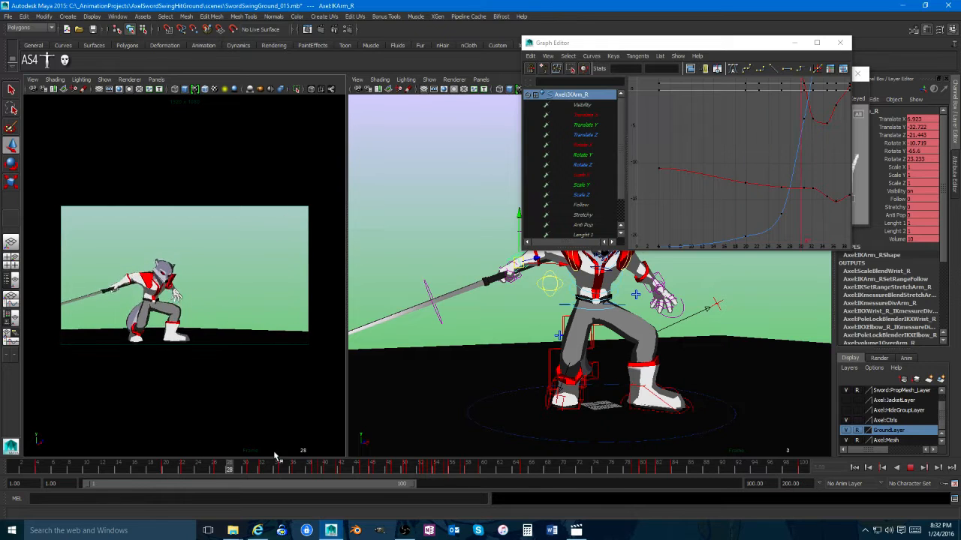
Step: Maximize the shot camera view and replay the animation to review the full sword swing and its opening
key(Escape)
key(space)
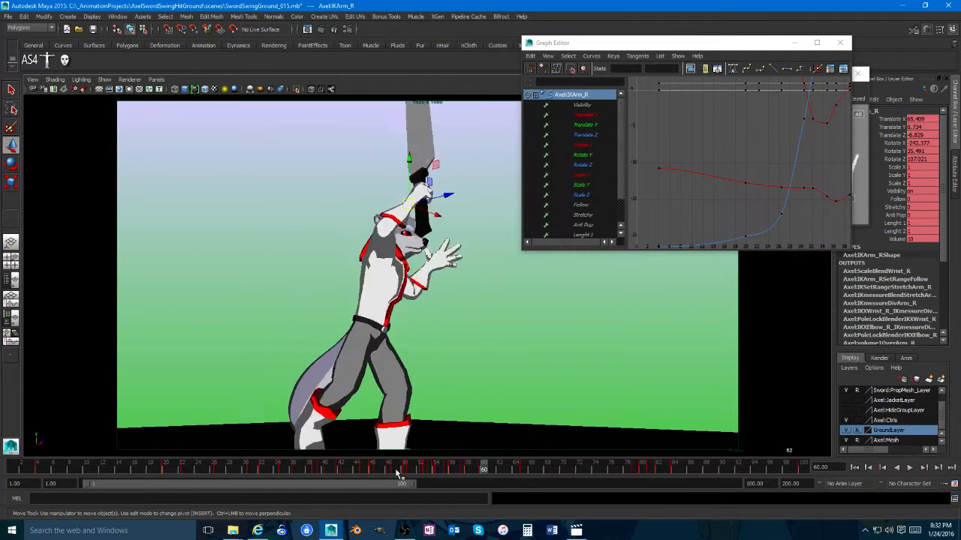
click(398, 473)
click(909, 468)
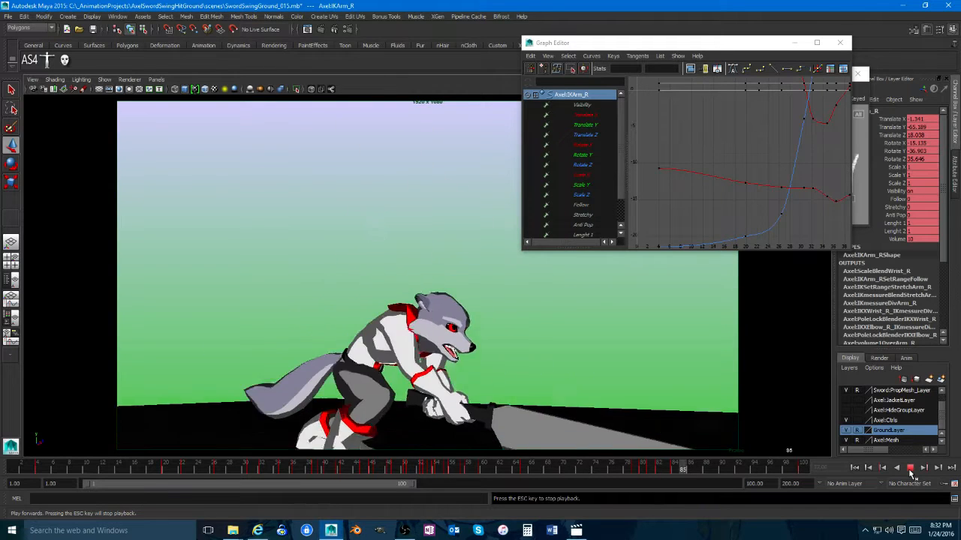
click(910, 469)
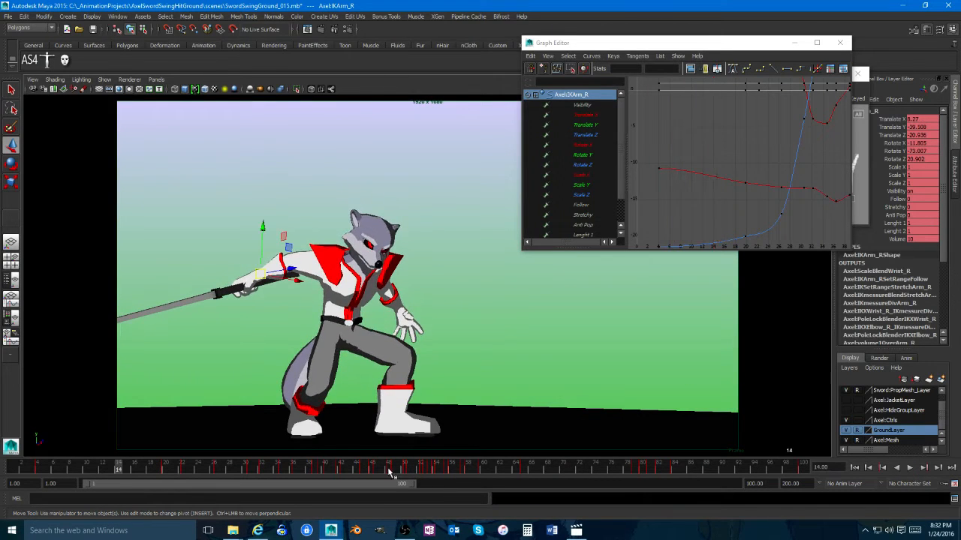
drag(389, 471, 269, 467)
click(908, 469)
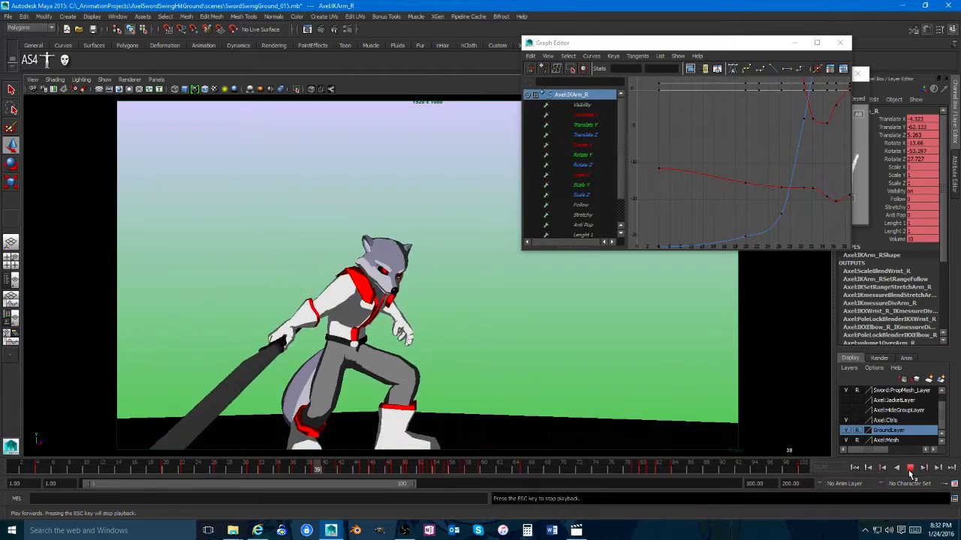
click(910, 468)
Step: Select the character's root control, delete its key around frame 19, and play the revised opening
mouse_move(478, 473)
mouse_down()
mouse_move(63, 468)
mouse_move(117, 469)
mouse_up()
key(space)
click(612, 318)
key(space)
key(alt+v)
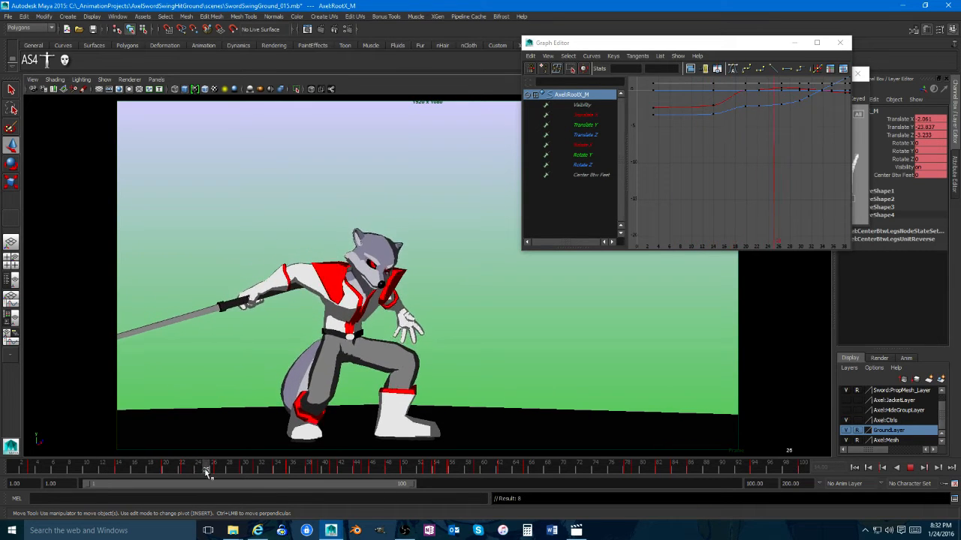
right_click(161, 471)
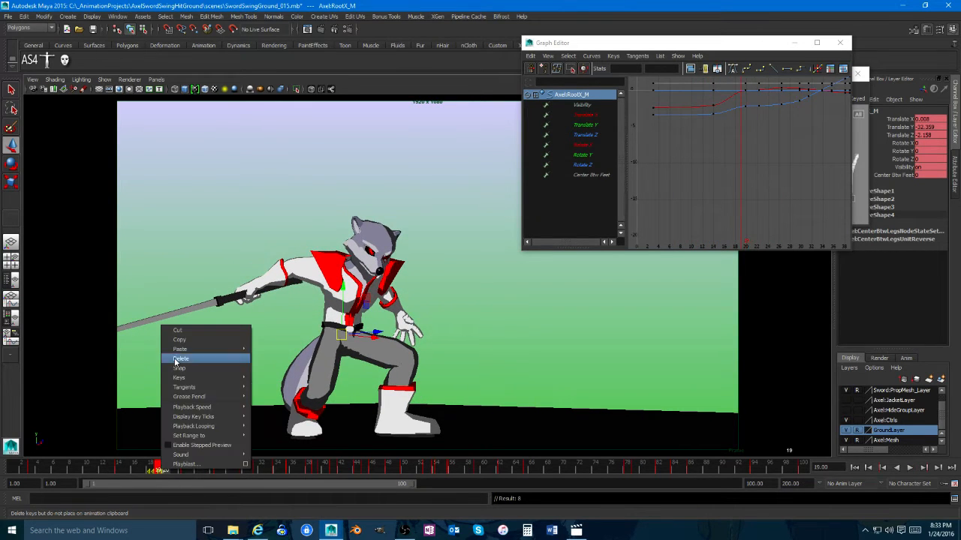
click(173, 384)
key(alt+v)
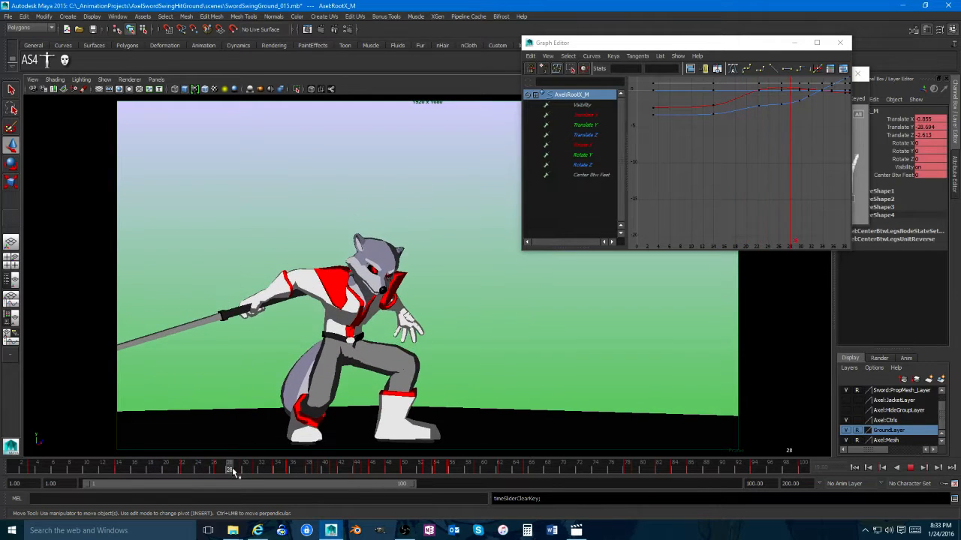
Step: Retime the root control's keys near frame 22 to frame 23 across all channels, checking the motion in playback
key(f)
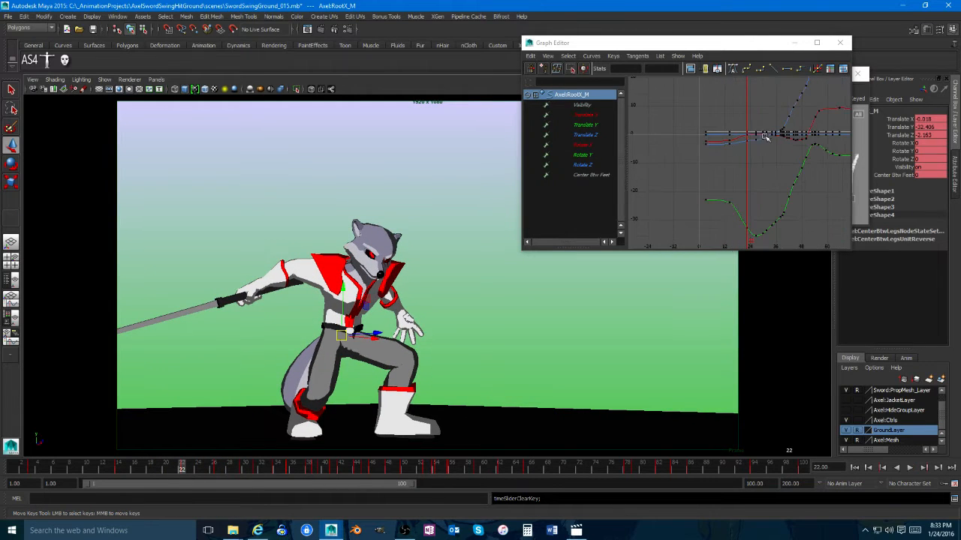
drag(748, 126, 749, 236)
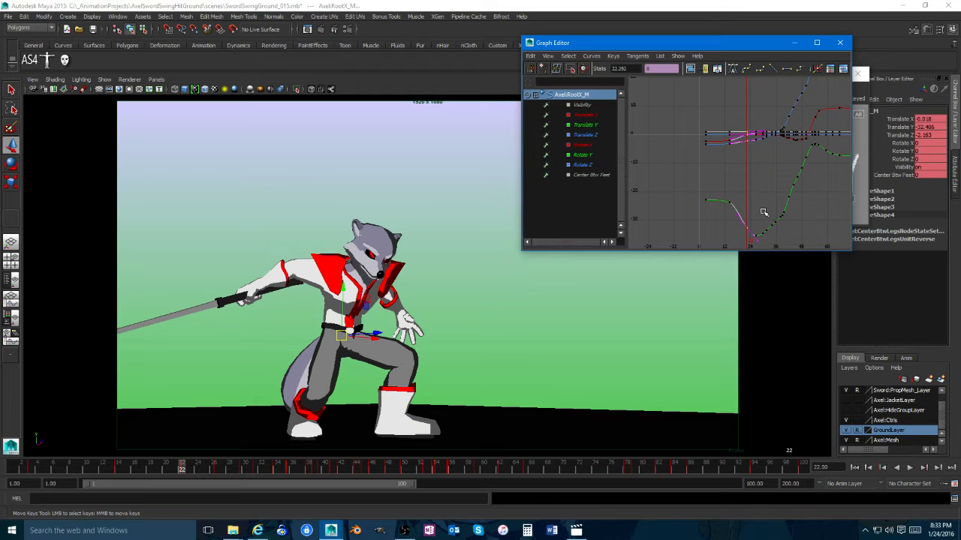
shift+middle_drag(761, 207, 759, 210)
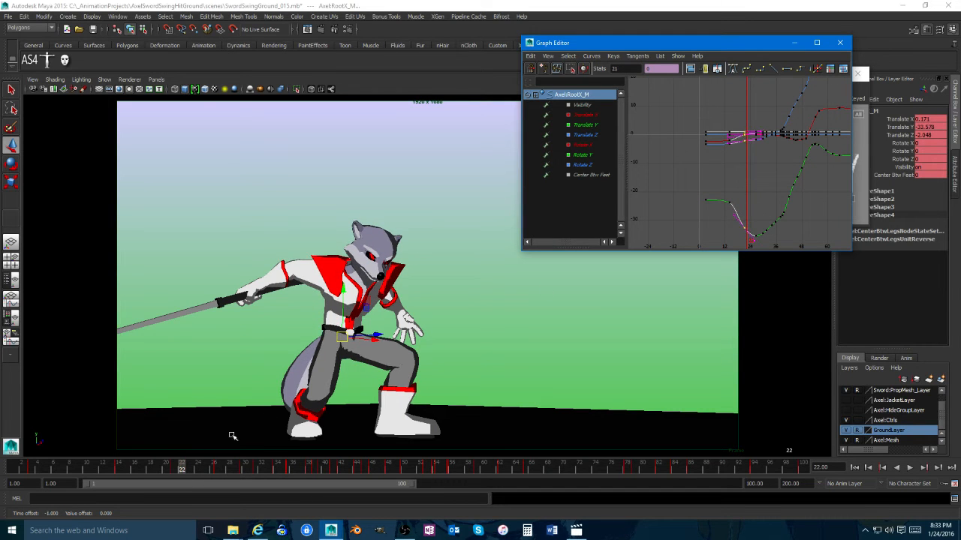
click(174, 470)
key(alt+v)
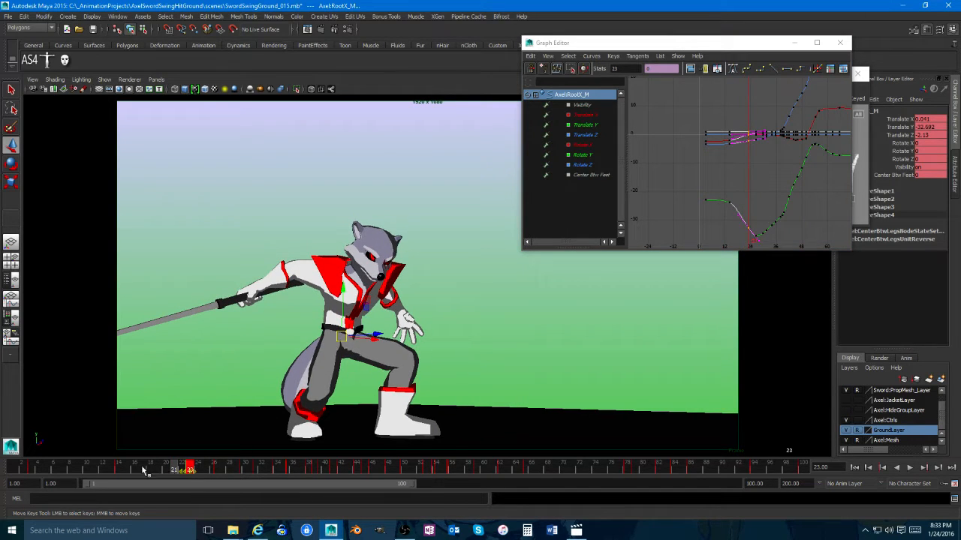
click(190, 466)
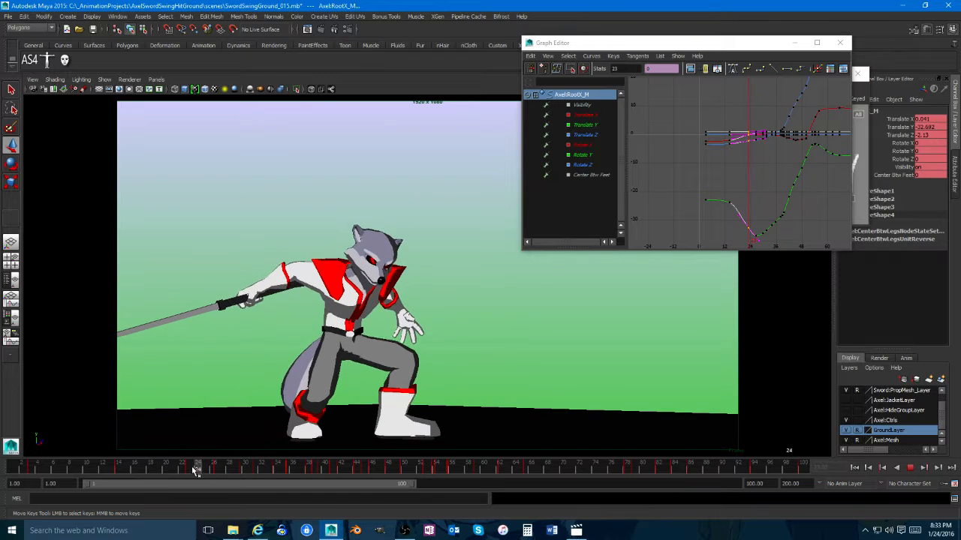
Step: At frame 23, raise the root control to Translate Y -30.035 and play the opening
drag(344, 309, 344, 307)
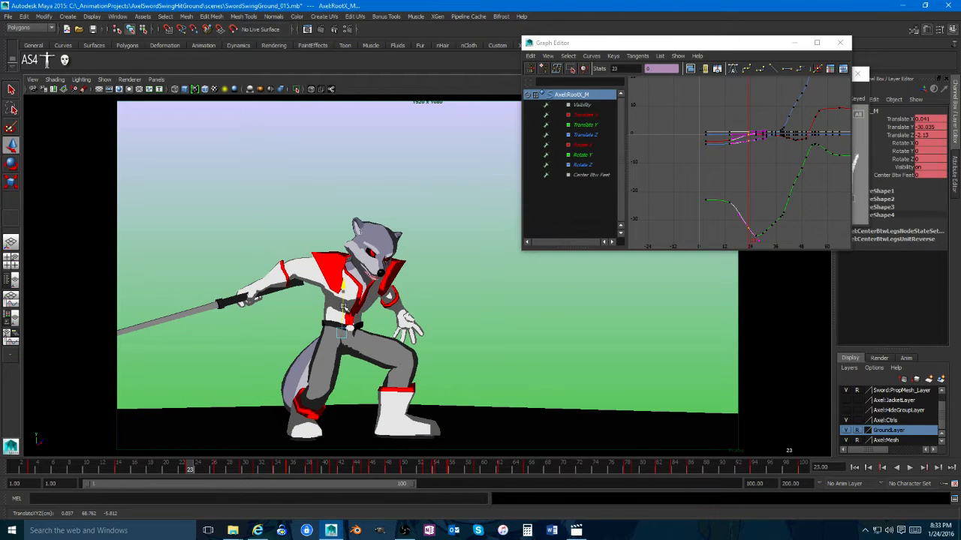
key(alt+v)
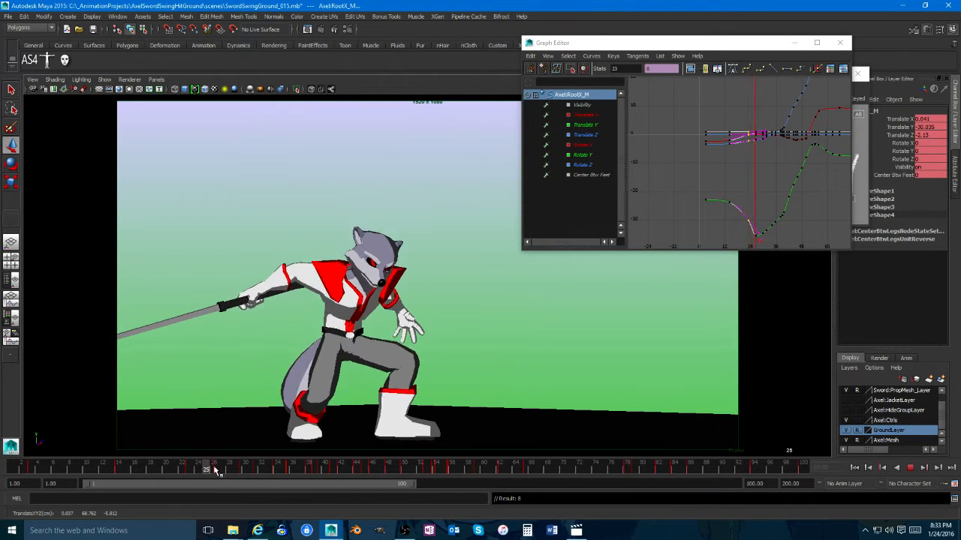
drag(274, 469, 220, 471)
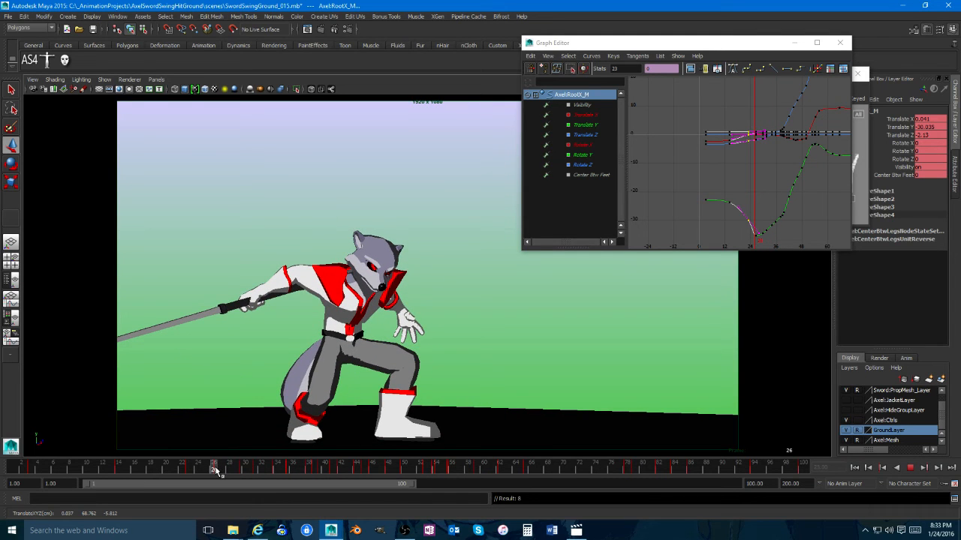
Step: Try to raise the root control's Translate Y curve near its lowest point around frame 26, and undo the edit
alt+middle_drag(706, 220, 685, 177)
alt+right_drag(685, 177, 726, 180)
drag(734, 221, 724, 234)
middle_drag(698, 234, 700, 227)
key(ctrl+z)
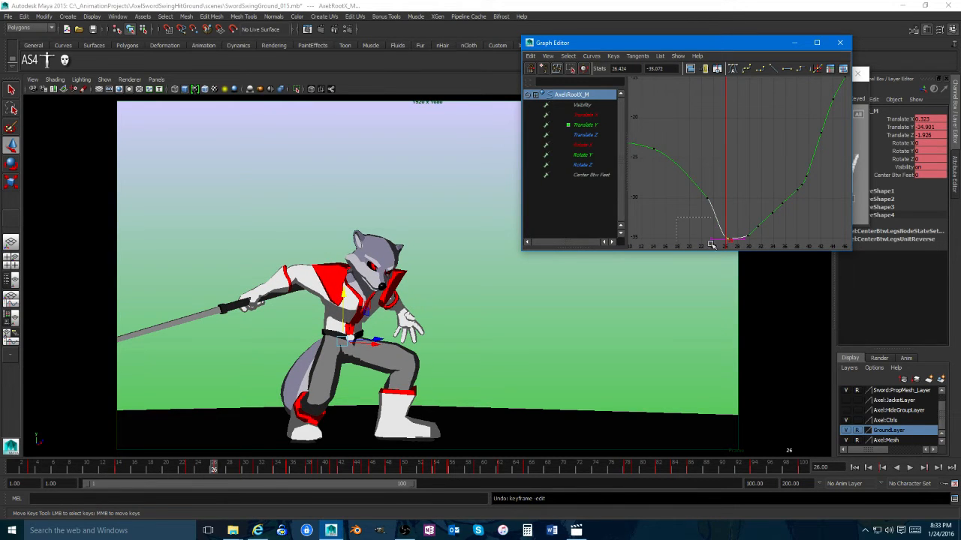
Step: Smooth the dip of the root's Translate Y curve around frames 26 to 38, removing the extra keys and lowering the key near frame 30
alt+middle_drag(708, 247, 686, 202)
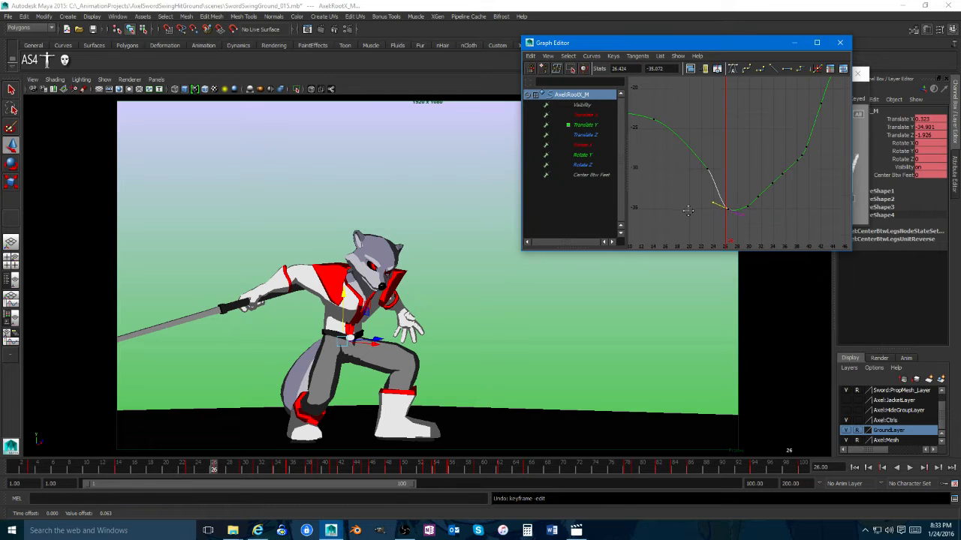
alt+right_drag(687, 213, 757, 229)
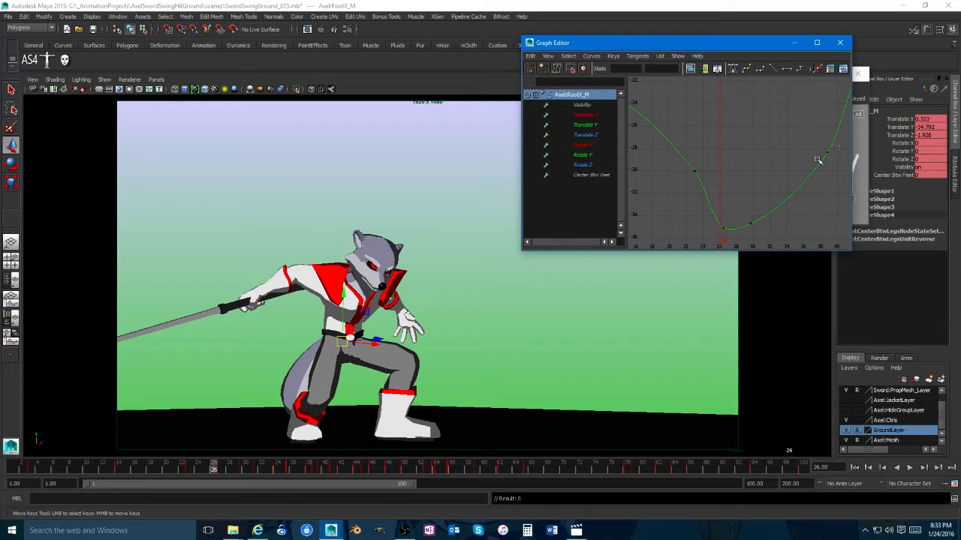
click(818, 160)
alt+right_drag(818, 160, 755, 174)
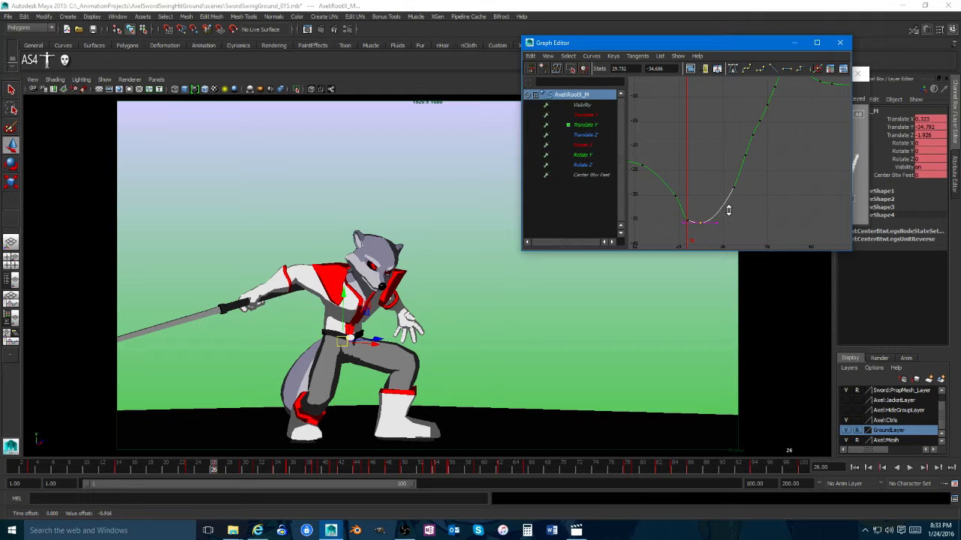
click(285, 398)
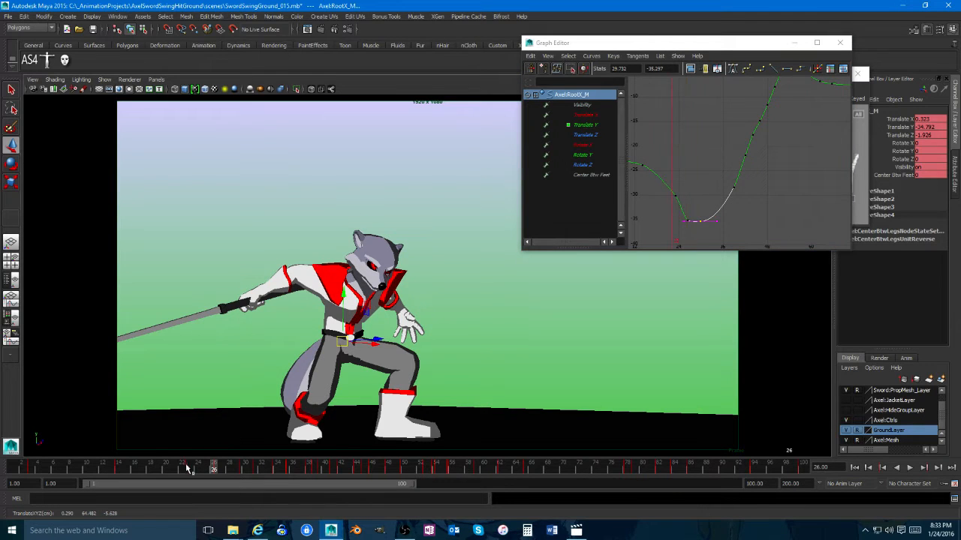
drag(187, 469, 326, 455)
Step: Delete the Translate Y keys between frames 40 and 48 and adjust the curve at the frame 50 key
drag(770, 120, 748, 144)
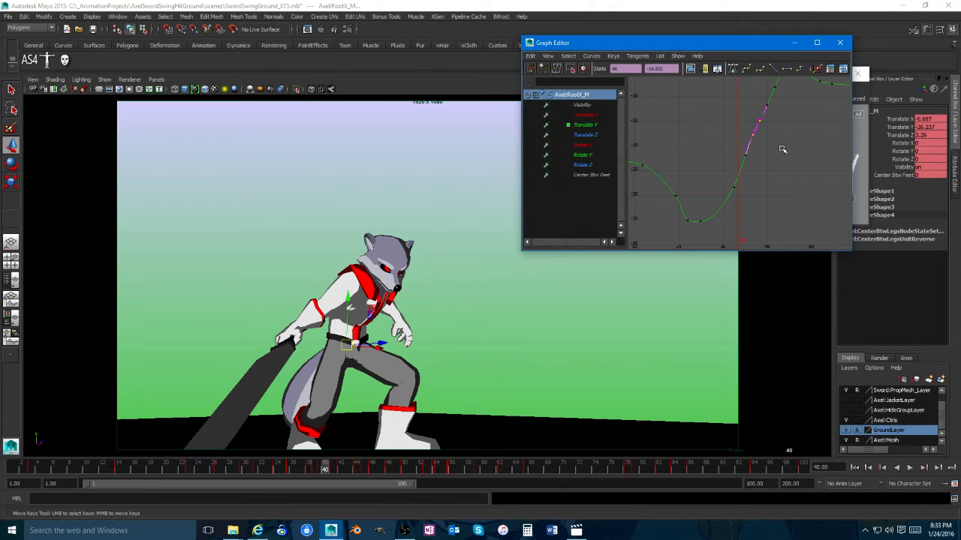
click(782, 149)
click(781, 143)
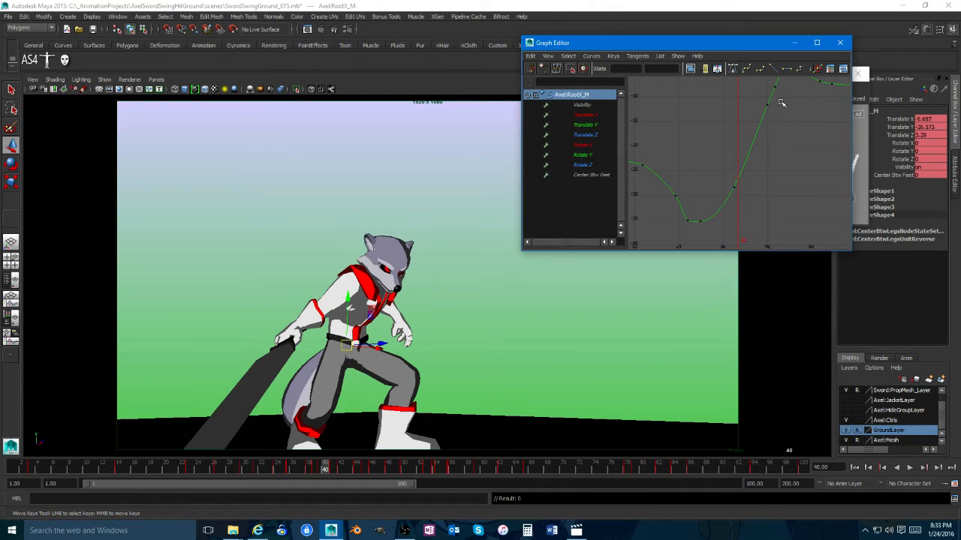
alt+middle_drag(780, 103, 788, 173)
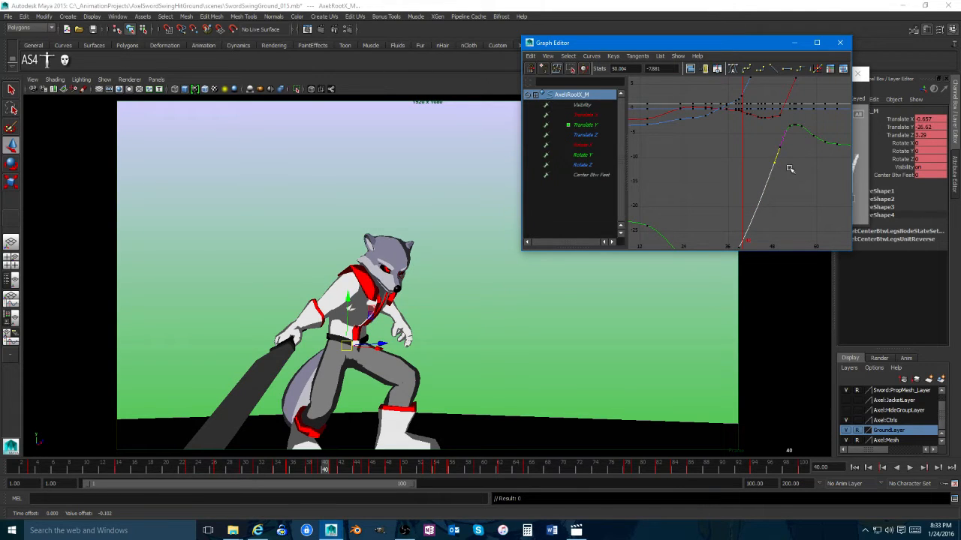
Step: Delete the Translate X keys between frames 40 and 44 and lower the key at frame 39.56 to -0.528
drag(299, 468, 349, 471)
alt+middle_drag(730, 116, 733, 154)
scroll(733, 154, up, 6)
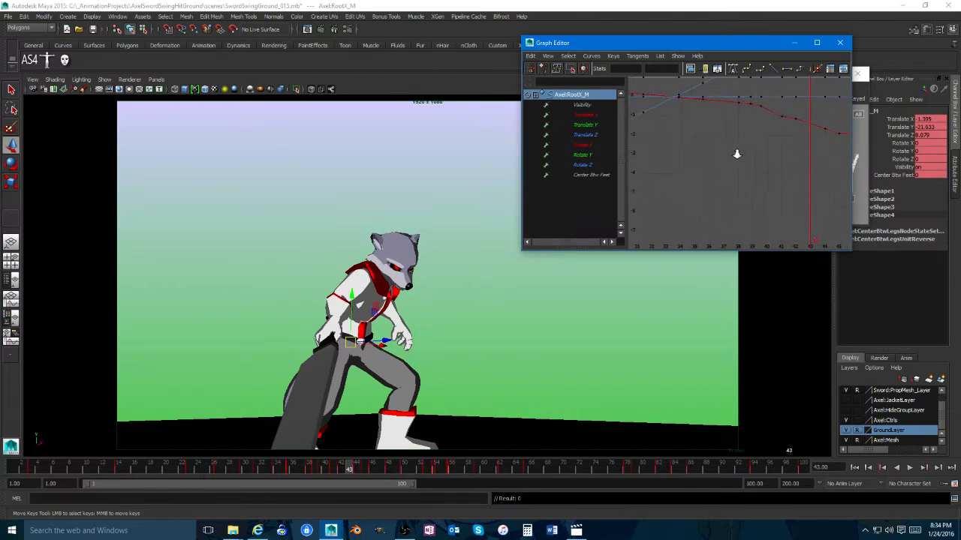
scroll(733, 154, down, 1)
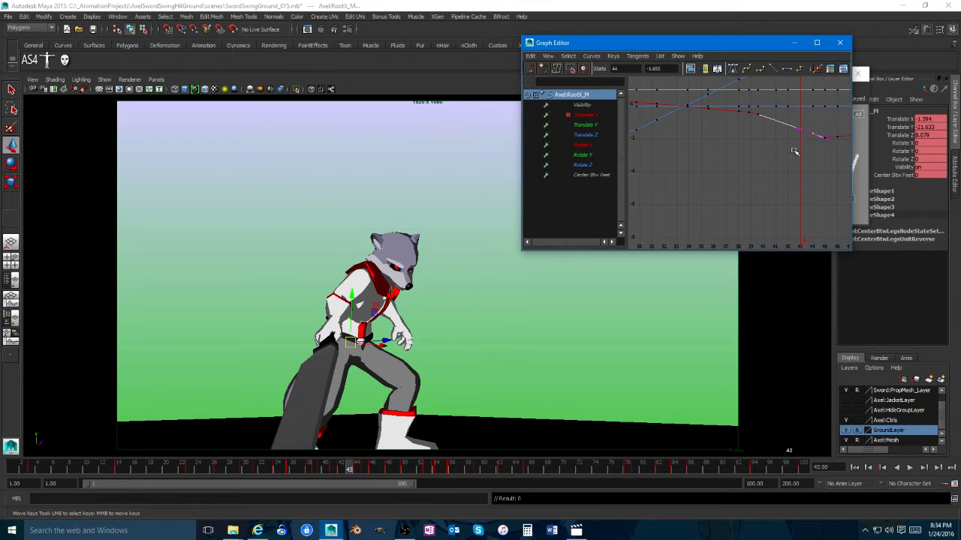
alt+middle_drag(791, 149, 748, 183)
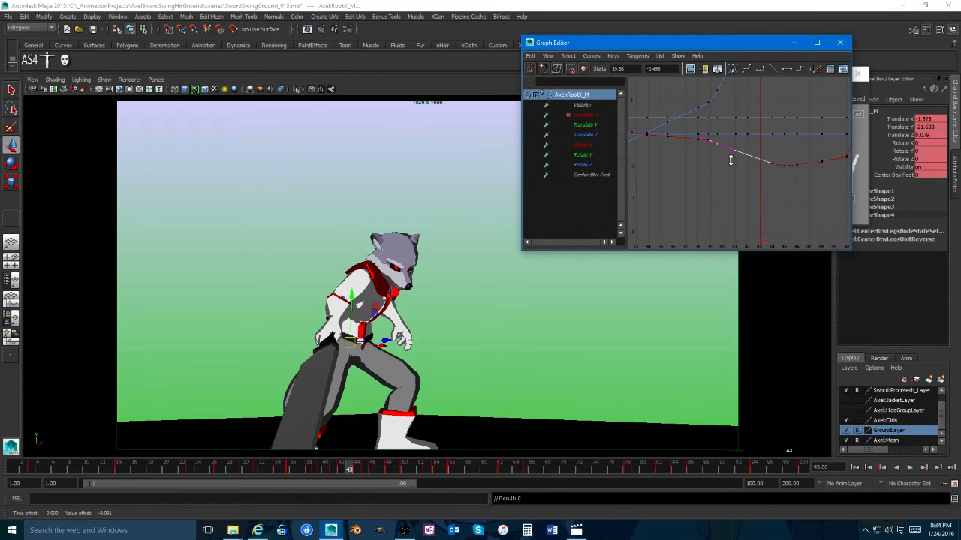
alt+middle_drag(720, 179, 723, 243)
mouse_move(781, 171)
alt+right_down()
mouse_move(751, 169)
mouse_move(776, 169)
alt+right_up()
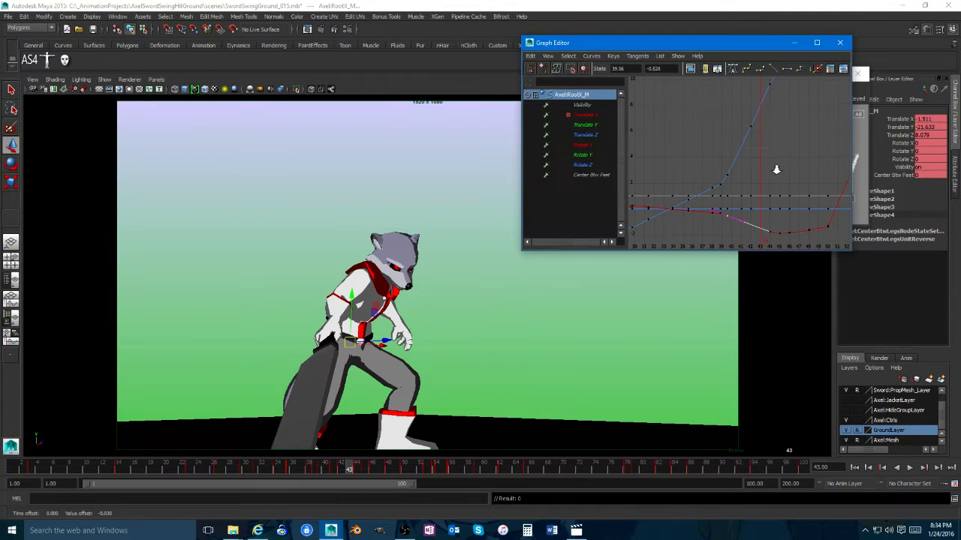
Step: Delete the Translate Z keys at frames 44 and 46 and steepen the tangent of the frame 50 key to round the rise
scroll(773, 131, down, 2)
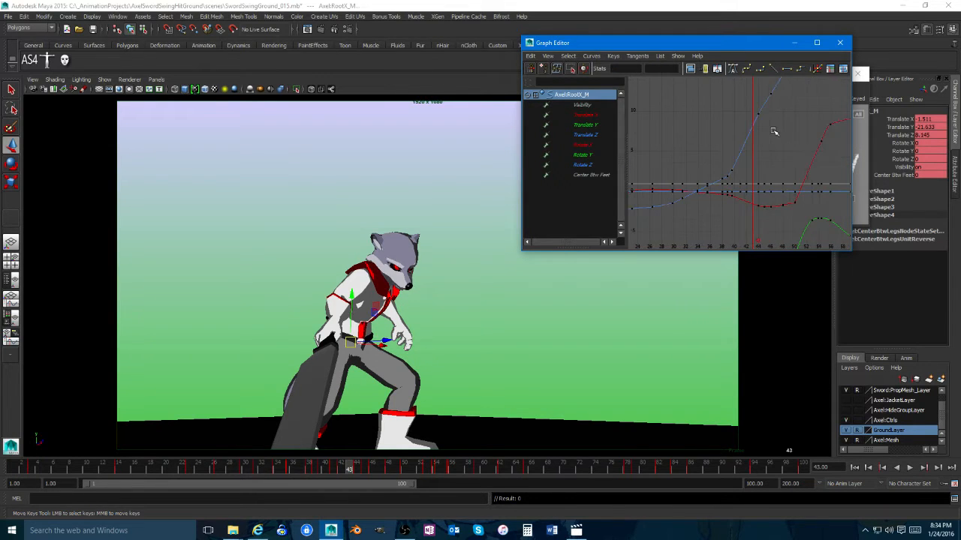
scroll(746, 116, down, 3)
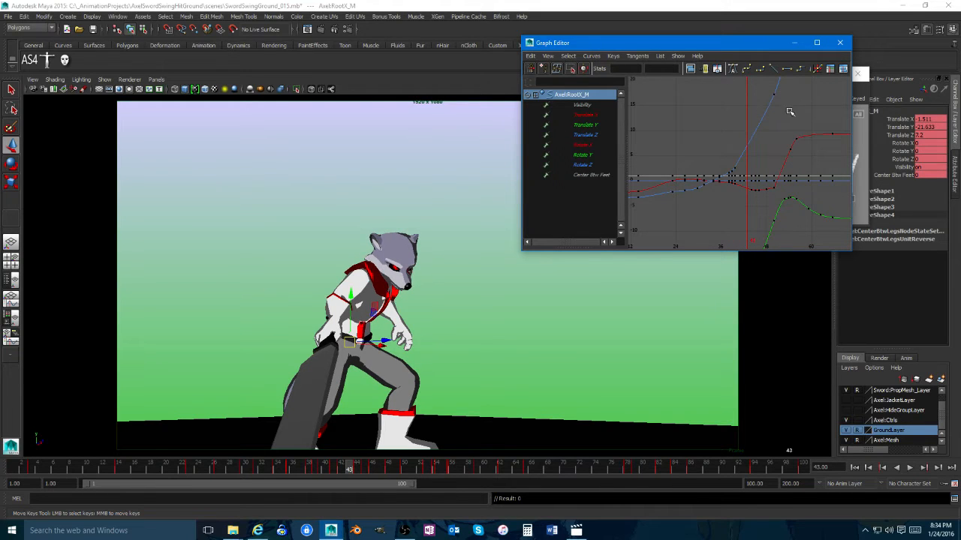
scroll(763, 93, down, 5)
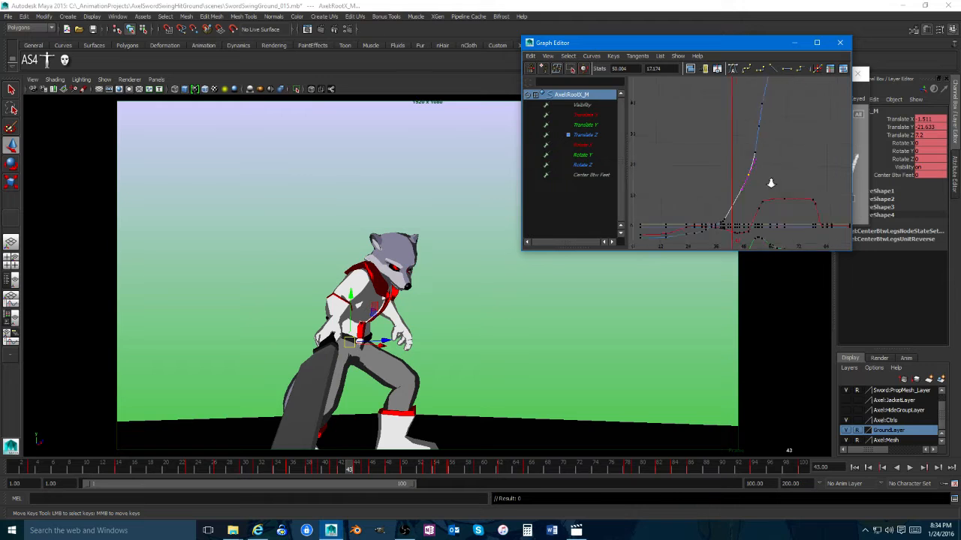
alt+right_drag(750, 180, 773, 177)
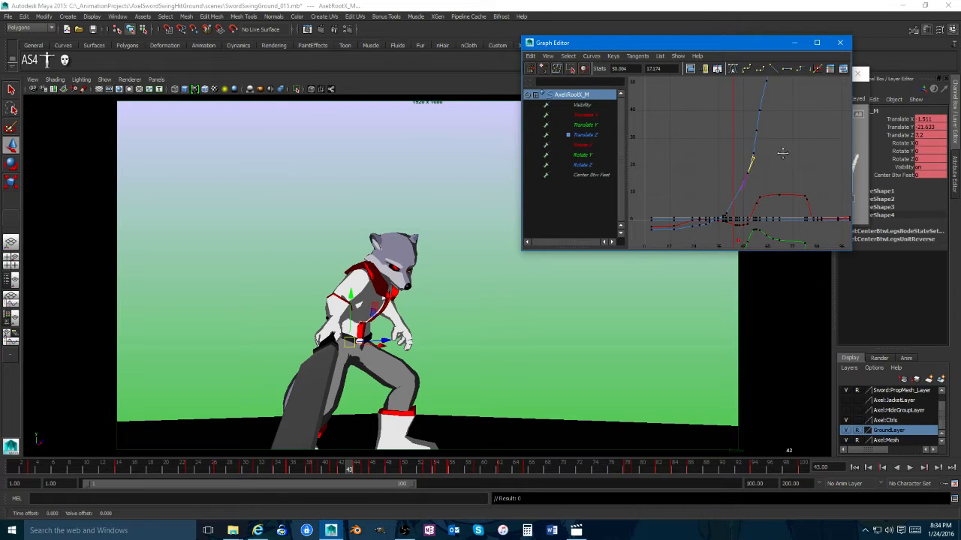
middle_drag(782, 153, 782, 153)
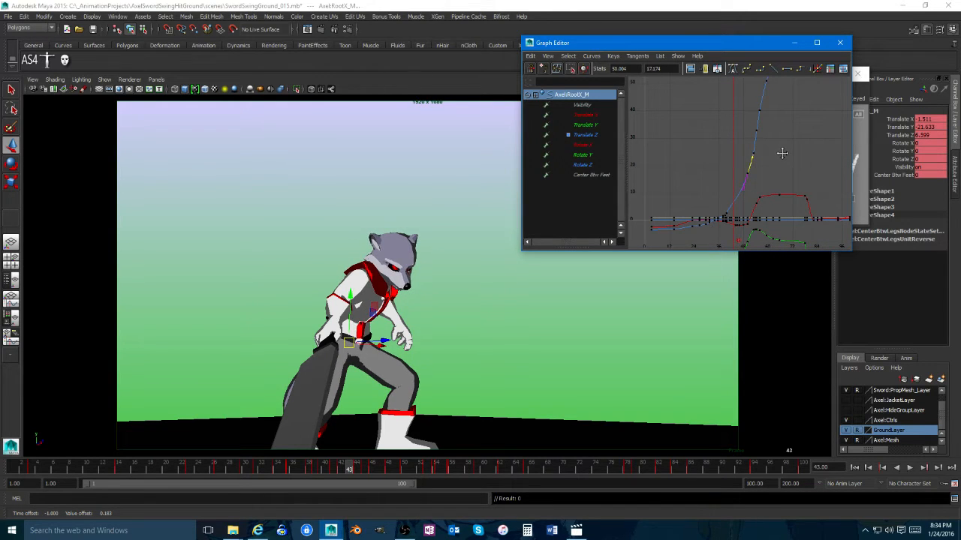
Step: Delete the Translate Z keys just after frame 38 and flatten the frame 38 key's outgoing tangent for a smooth ease into the rise
scroll(782, 153, up, 5)
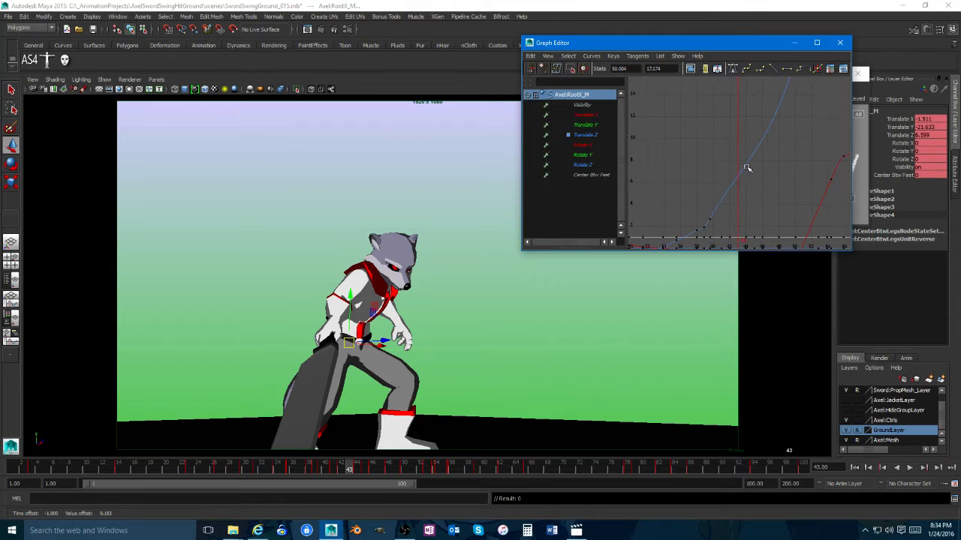
key(Delete)
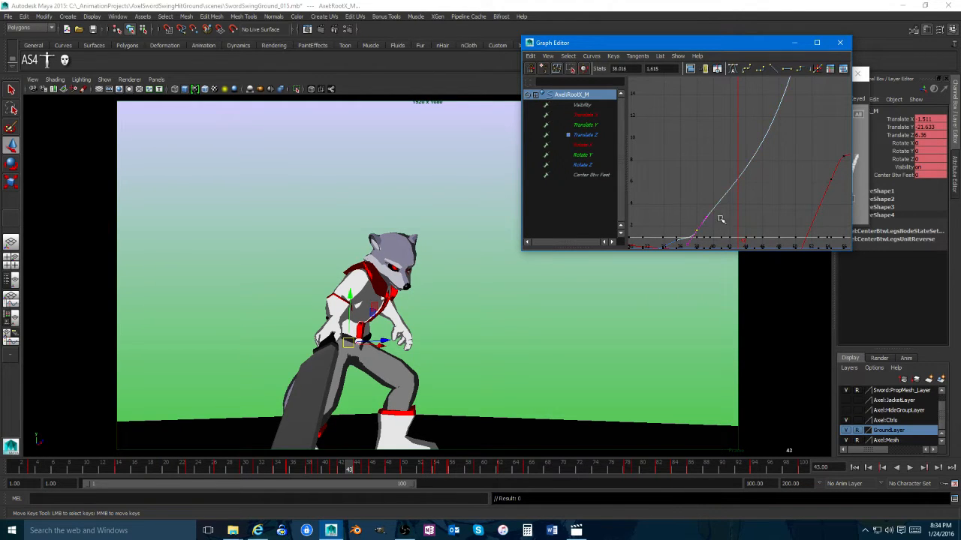
middle_drag(697, 222, 741, 215)
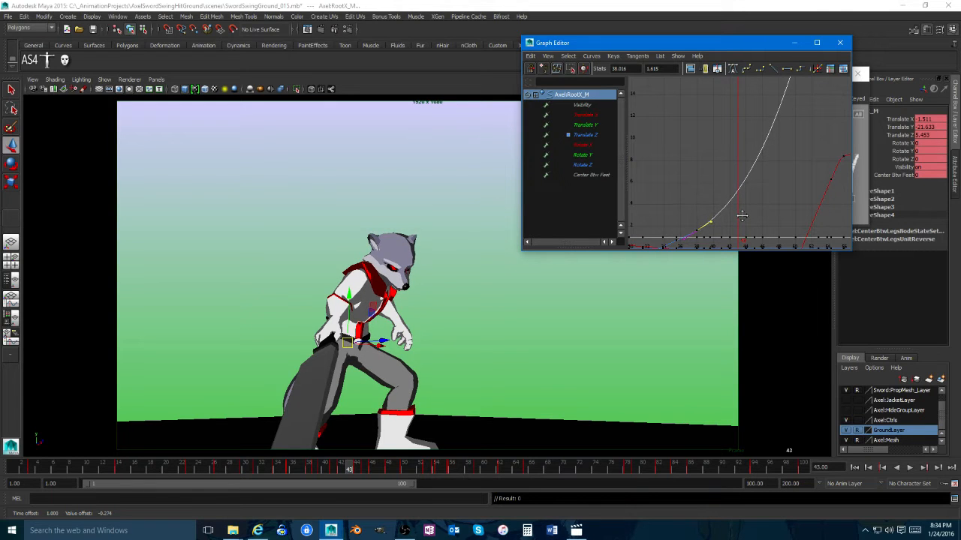
Step: Scrub and play back the sword swing to check the root's smoothed motion
key(alt+v)
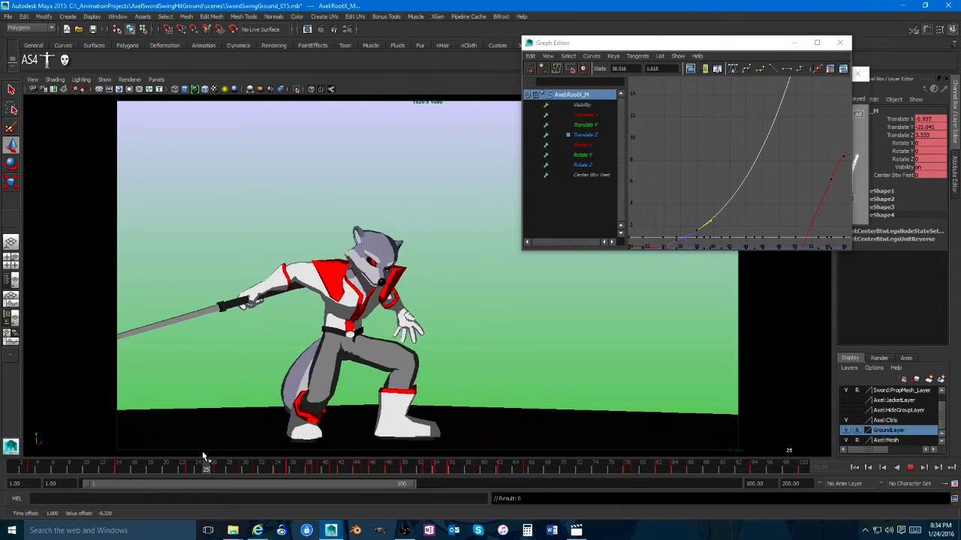
drag(476, 436, 230, 445)
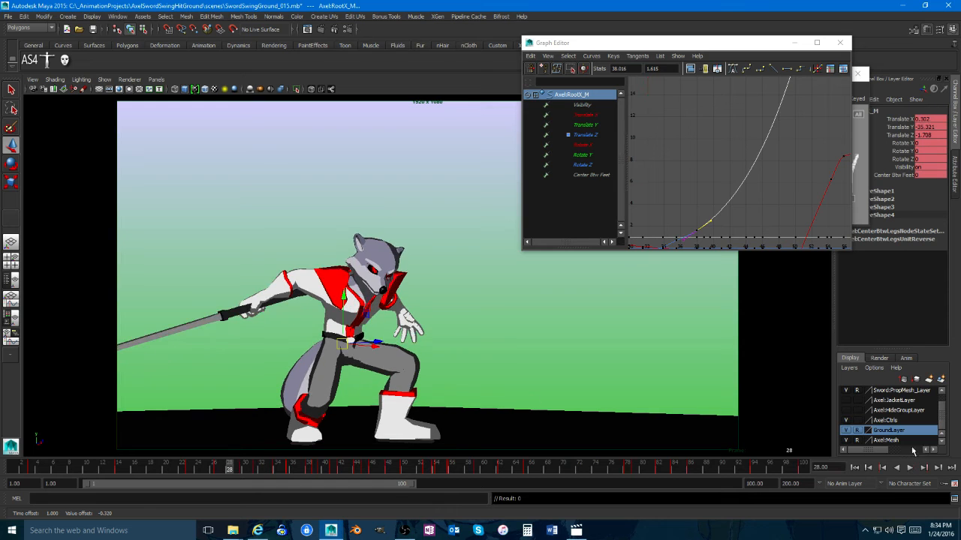
click(910, 467)
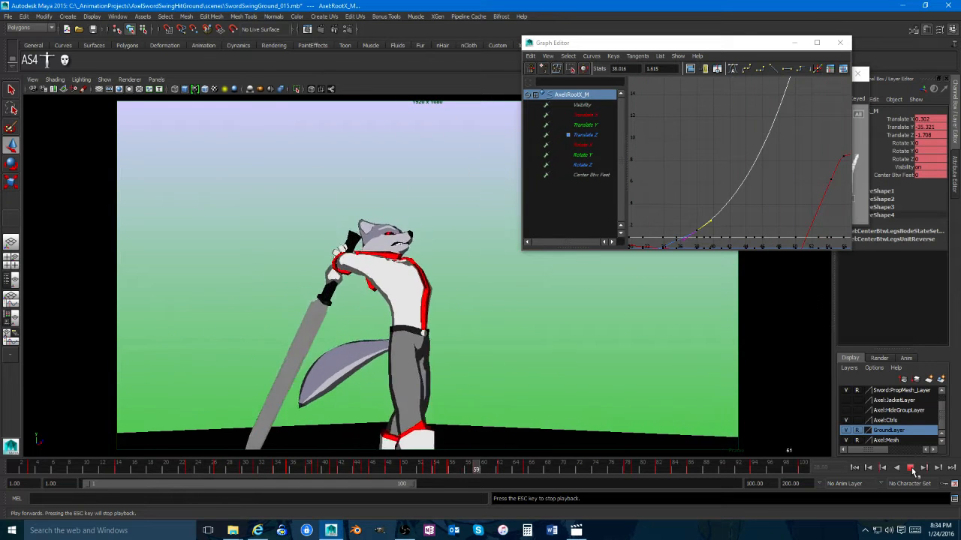
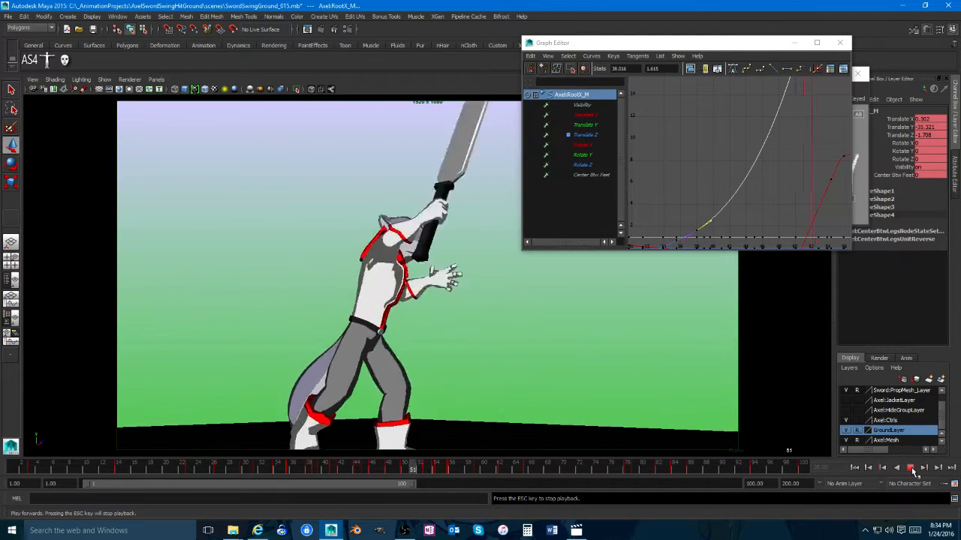
click(910, 468)
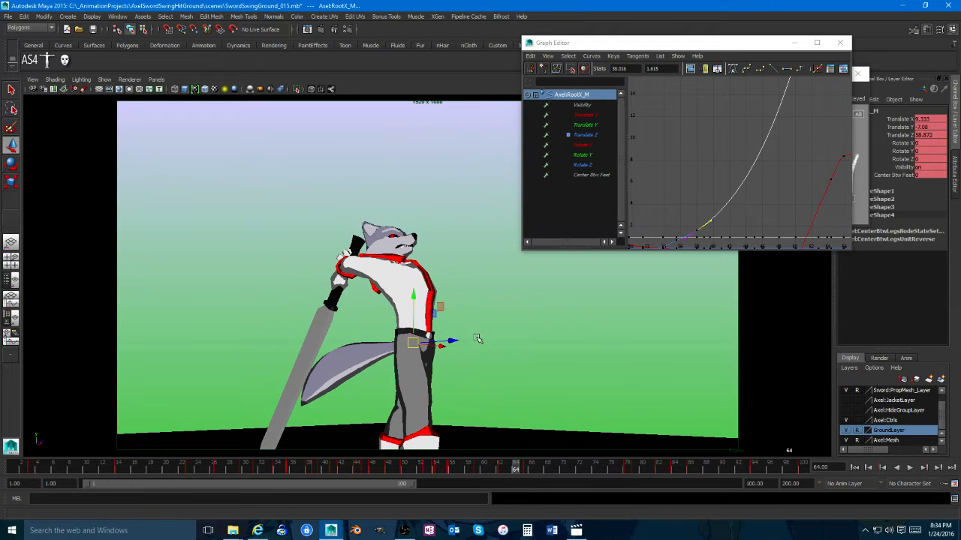
Step: Show the perspective view beside the camera view and inspect the character's standing pose at frame 64 from several angles
key(space)
alt+drag(488, 302, 641, 310)
alt+right_drag(641, 309, 537, 315)
alt+drag(537, 315, 608, 324)
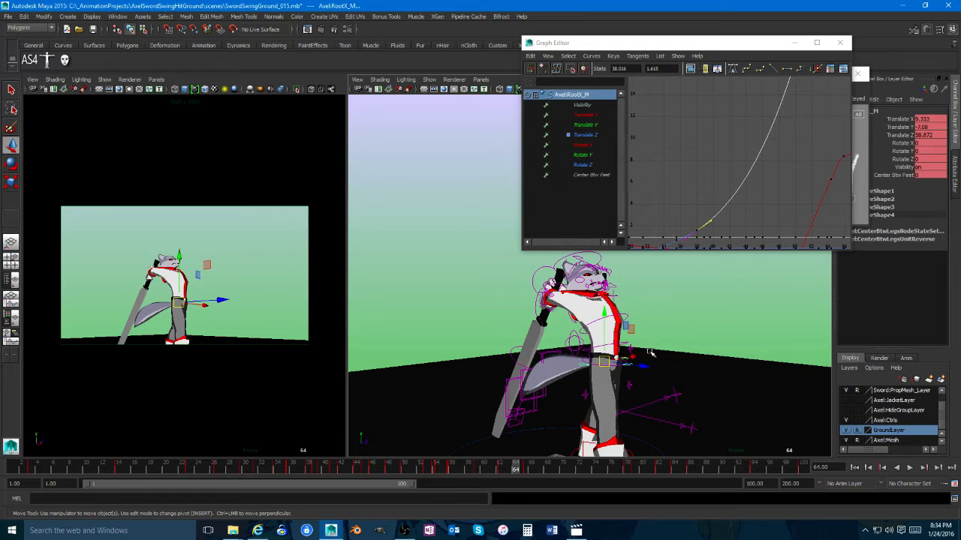
alt+middle_drag(651, 353, 651, 301)
alt+right_drag(651, 302, 740, 320)
alt+drag(740, 319, 641, 292)
alt+middle_drag(641, 292, 645, 322)
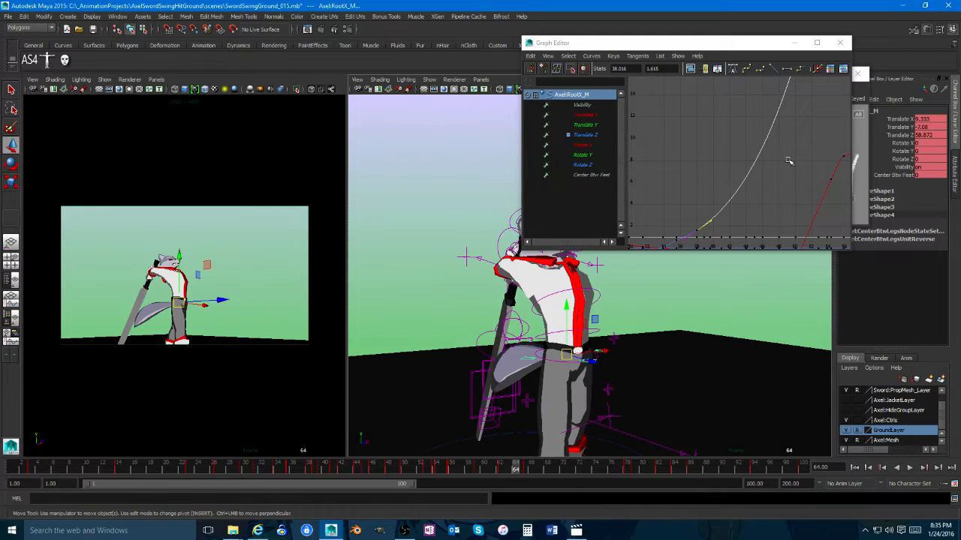
Step: Lower the root's Translate Z keys at frames 66 and 78, setting frame 78 to 64.368, after checking the pose around frame 73
alt+right_drag(788, 160, 761, 150)
alt+middle_drag(761, 150, 779, 201)
mouse_move(778, 202)
alt+right_down()
mouse_move(772, 191)
mouse_move(782, 193)
alt+right_up()
alt+middle_drag(783, 193, 730, 194)
alt+right_drag(760, 190, 750, 170)
alt+middle_drag(751, 172, 757, 247)
alt+middle_drag(787, 148, 749, 198)
alt+right_drag(749, 198, 701, 240)
drag(504, 469, 563, 470)
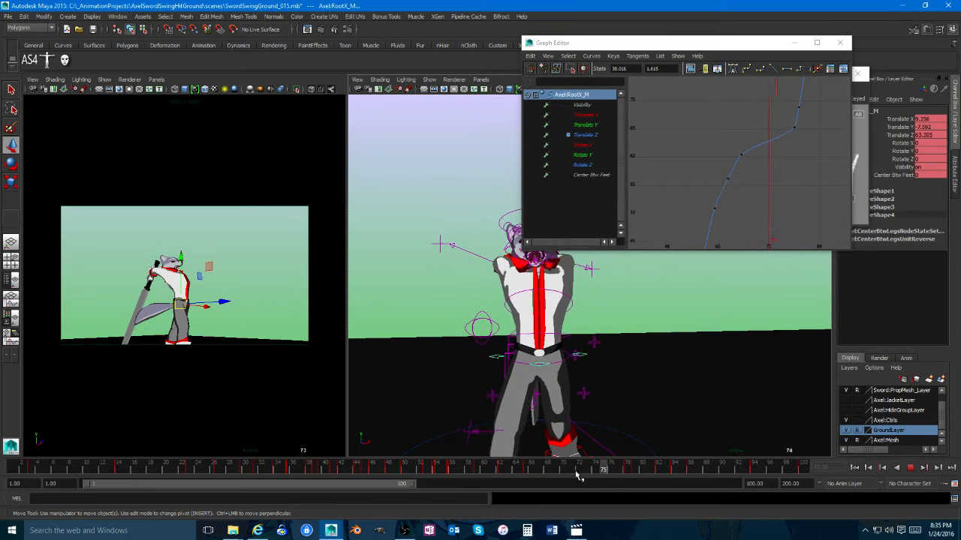
mouse_move(593, 428)
alt+mouse_down()
mouse_move(612, 407)
mouse_move(596, 424)
alt+mouse_up()
mouse_move(581, 471)
mouse_down()
mouse_move(548, 471)
mouse_move(588, 471)
mouse_up()
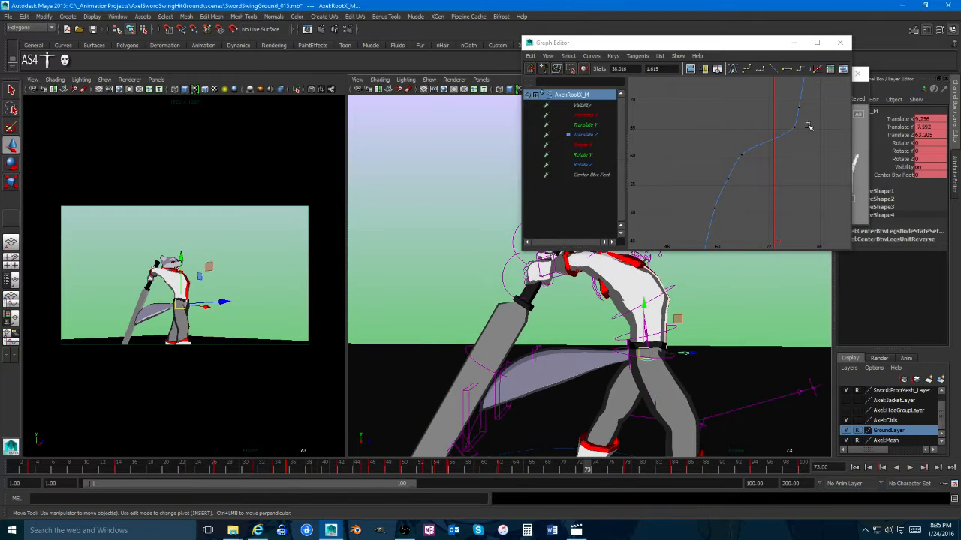
click(784, 132)
mouse_move(801, 165)
shift+middle_down()
mouse_move(800, 175)
mouse_move(765, 171)
mouse_move(785, 145)
mouse_move(791, 156)
shift+middle_up()
key(ctrl+z)
key(ctrl+z)
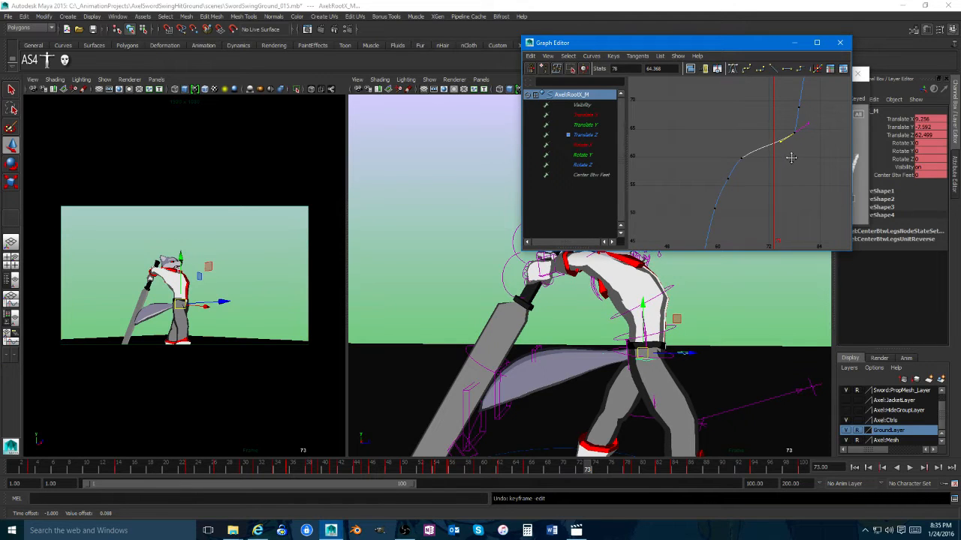
Step: Lower the Translate Z key at frame 79 to 66.455 and check the pose at that frame
alt+middle_drag(772, 194, 758, 218)
drag(755, 165, 792, 157)
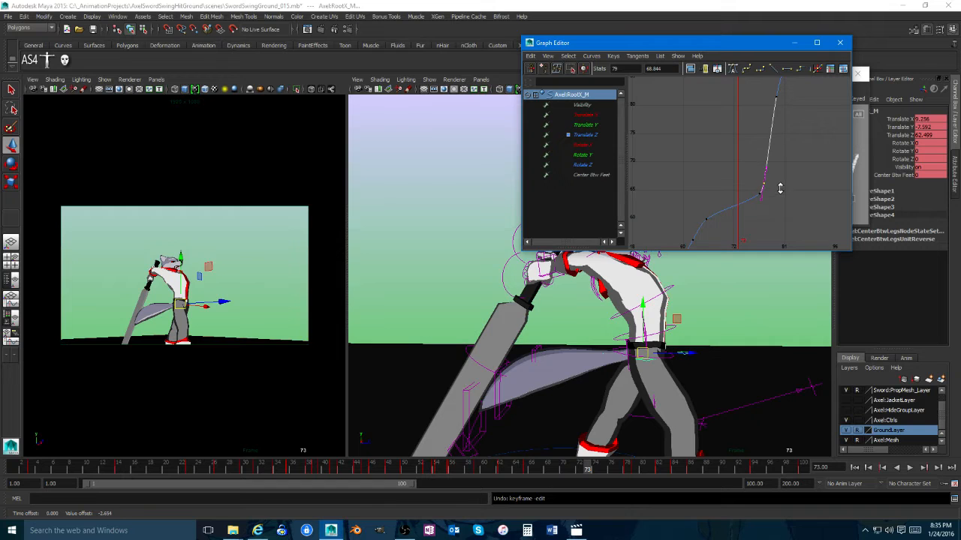
drag(572, 472, 635, 467)
Step: Raise the root's Translate Y key at frame 79 so the drop begins more gradually
scroll(705, 150, down, 5)
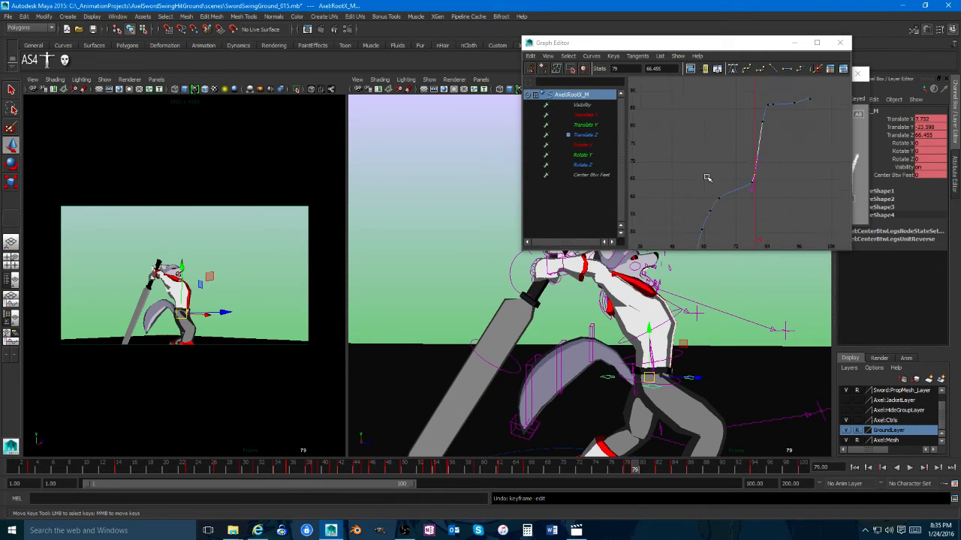
alt+middle_drag(718, 204, 722, 112)
scroll(766, 175, up, 3)
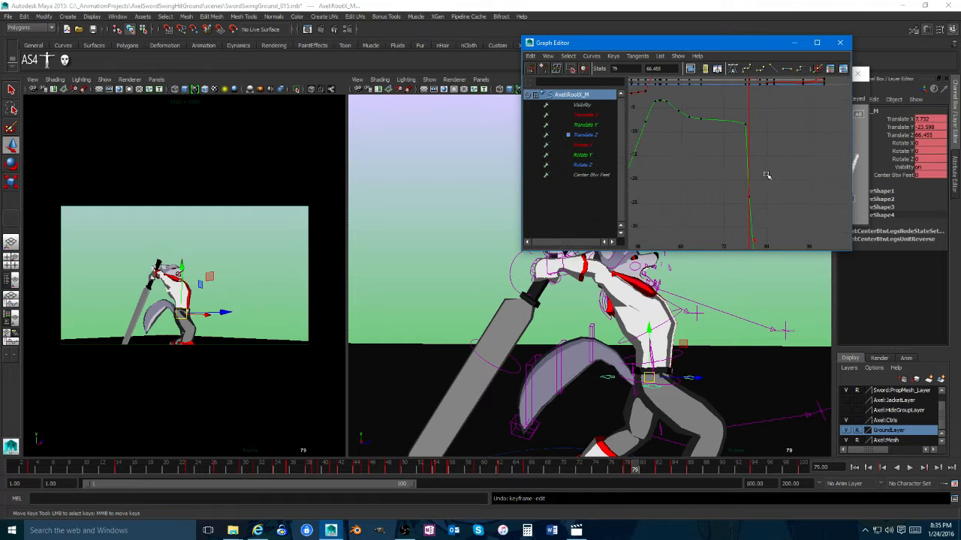
middle_drag(728, 222, 728, 160)
Step: Try to reshape the Translate Y curve at the frame 78 key by adjusting its tangents
mouse_move(617, 468)
mouse_down()
mouse_move(665, 467)
mouse_move(619, 467)
mouse_up()
click(685, 194)
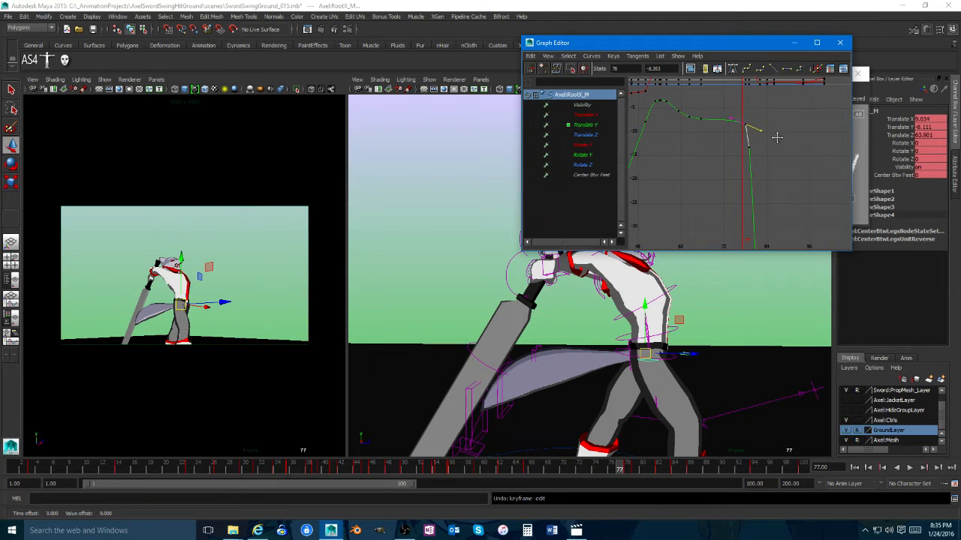
middle_drag(777, 137, 775, 138)
click(729, 155)
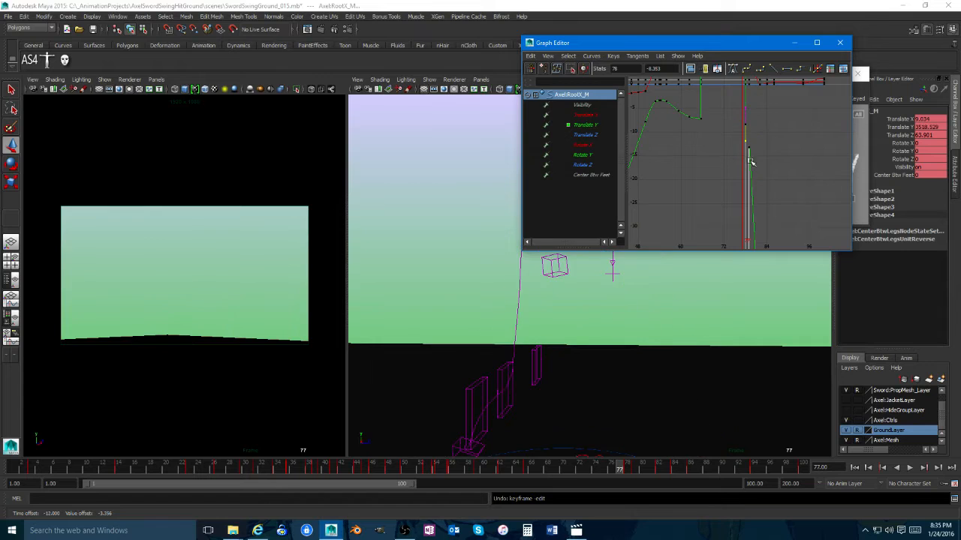
Step: Restore the Translate Y curve and move the frame 79 key up close to the frame 78 key's level
drag(720, 162, 721, 162)
middle_drag(736, 174, 736, 171)
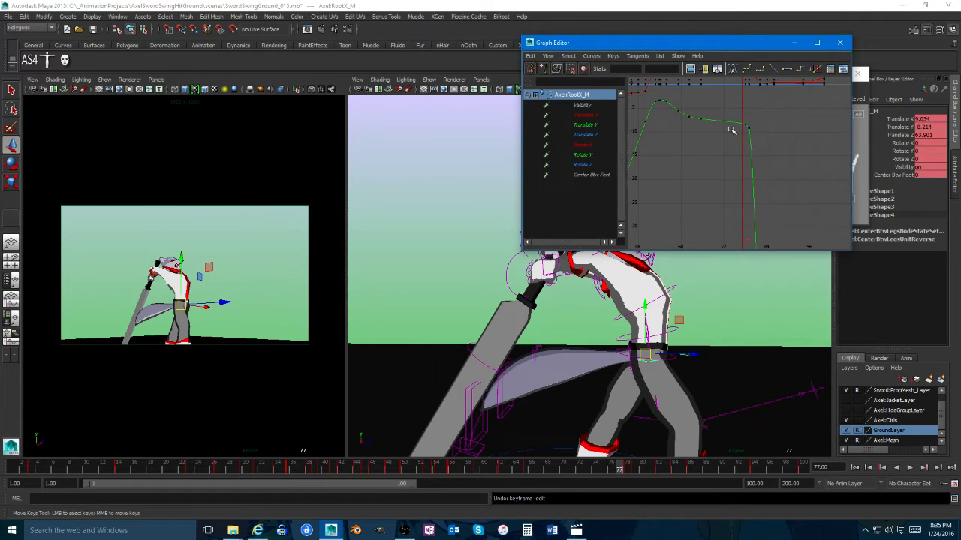
Step: Close the Graph Editor and play the swing from frame 48 in the enlarged camera view, ending back at frame 77
click(841, 42)
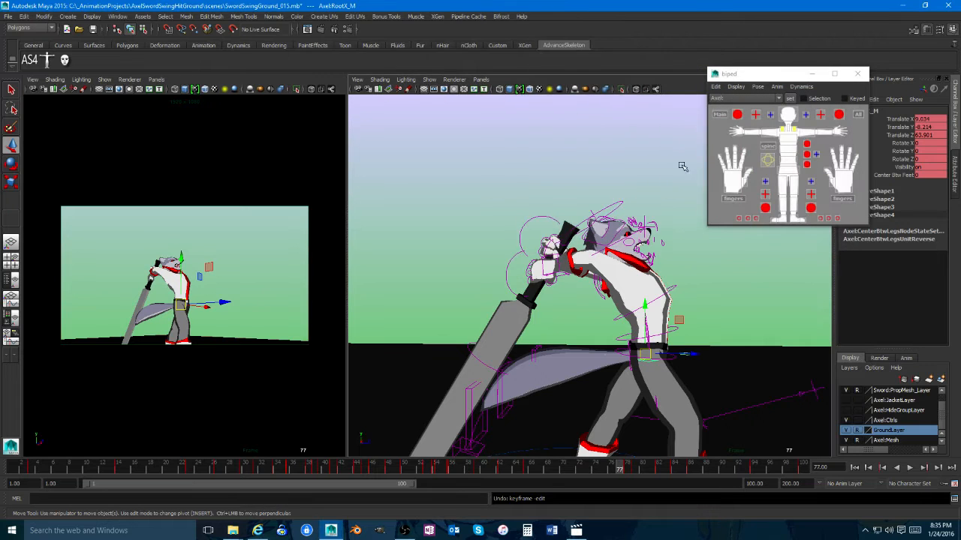
key(space)
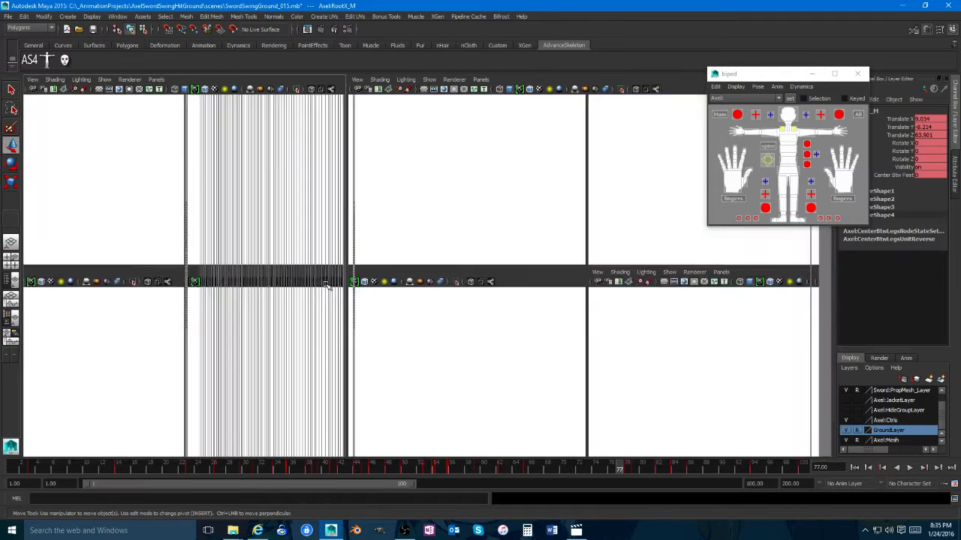
drag(618, 469, 396, 466)
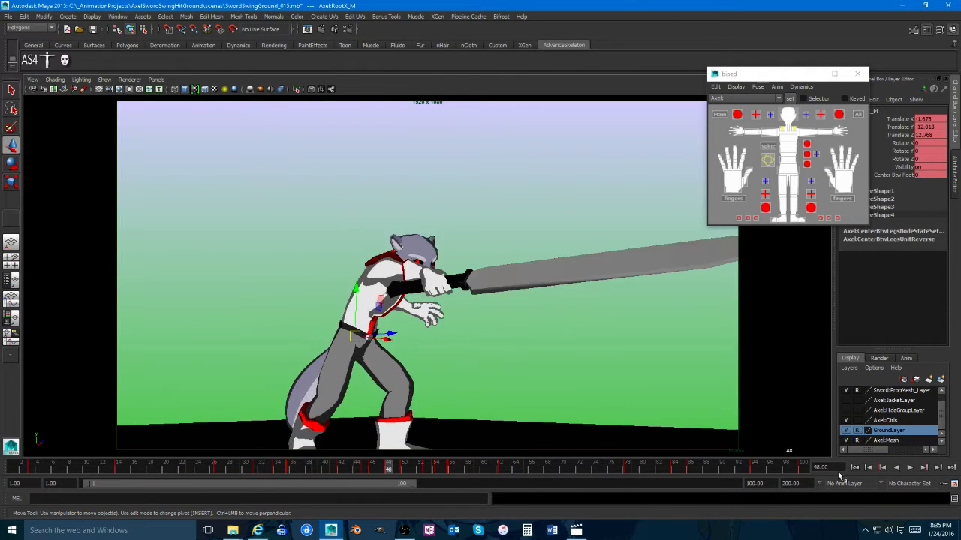
click(909, 467)
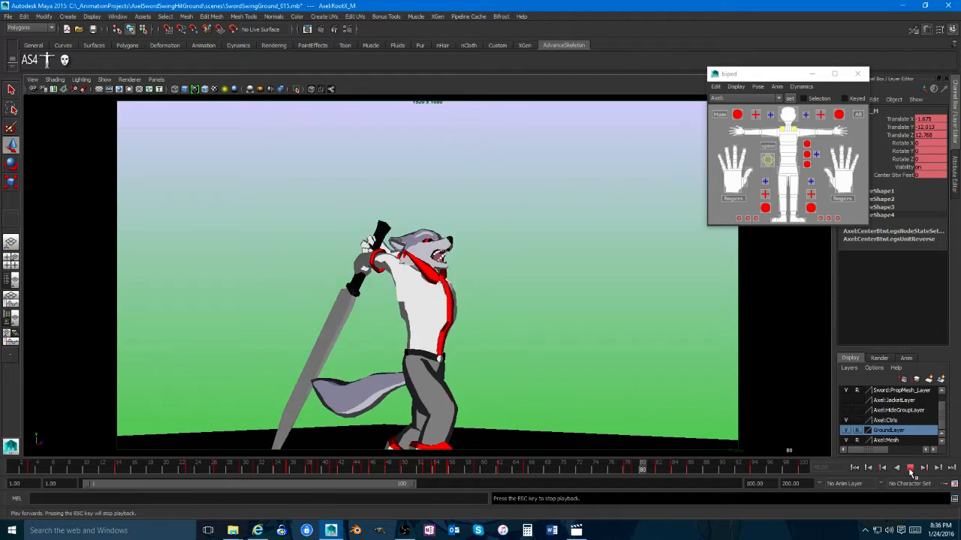
click(604, 470)
mouse_move(614, 471)
mouse_down()
mouse_move(669, 466)
mouse_move(619, 472)
mouse_up()
Step: Return to the two-view layout and select the character's tail controls, including the tail tip, at frame 77
key(space)
alt+middle_drag(565, 383, 560, 309)
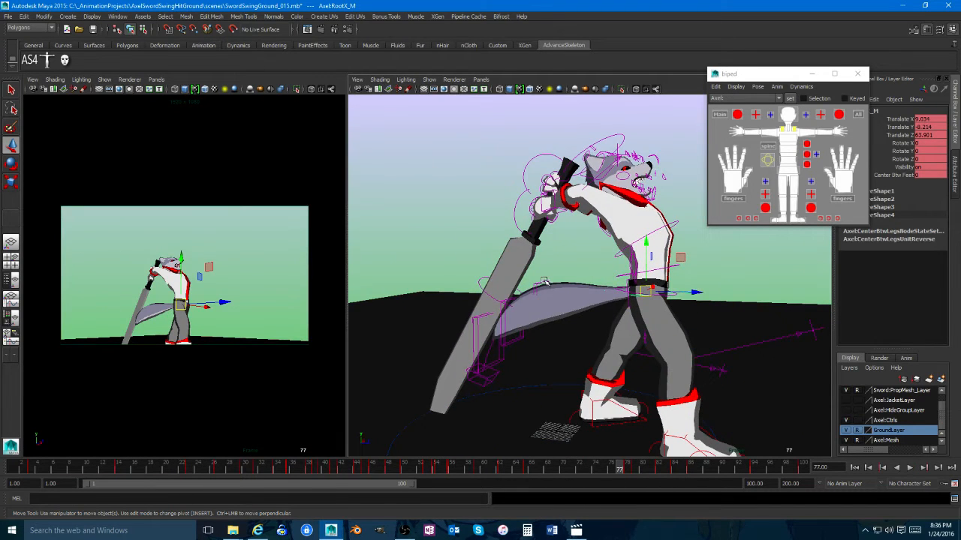
click(510, 323)
click(479, 342)
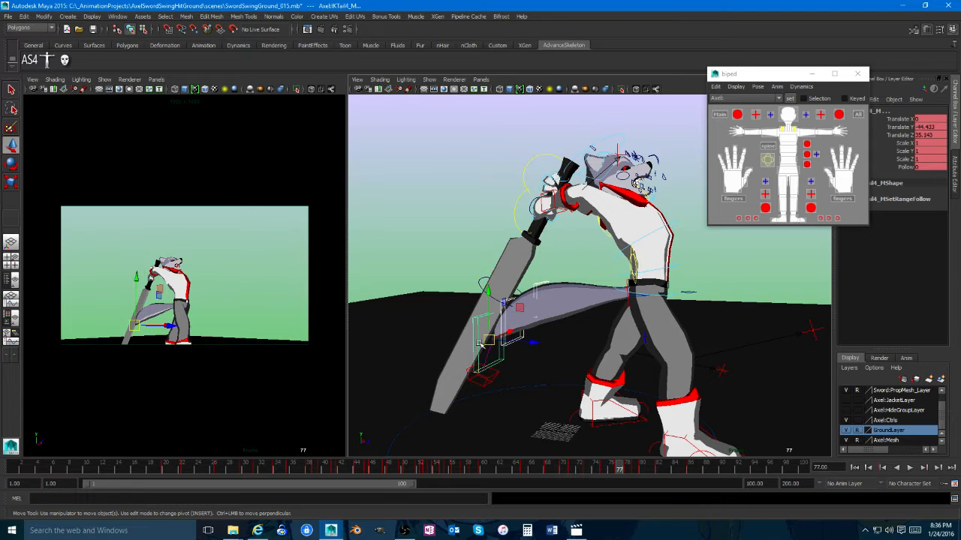
click(486, 379)
Step: Try deleting the tail controls' keys from frame 41 onward, check the playback, and undo the deletion
drag(585, 468, 334, 467)
right_click(334, 467)
click(395, 353)
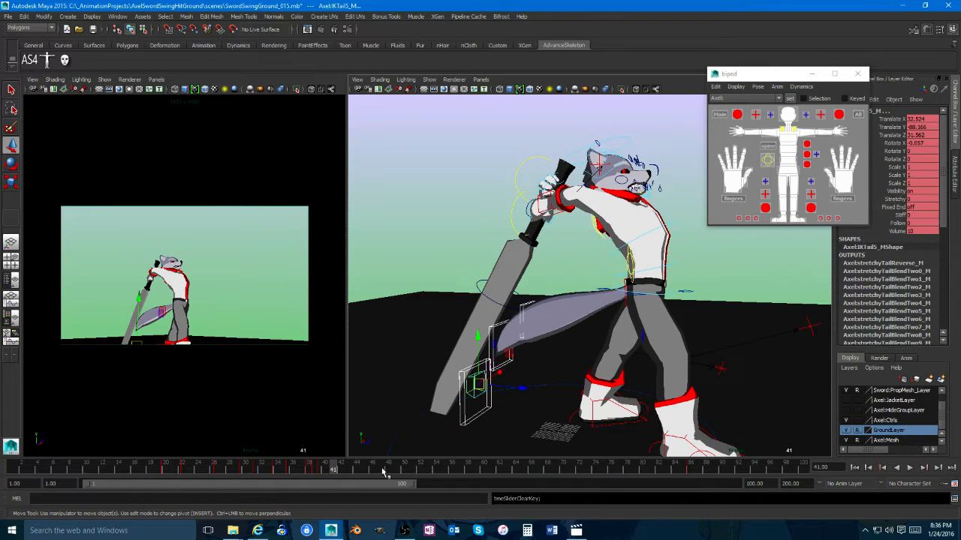
key(alt+v)
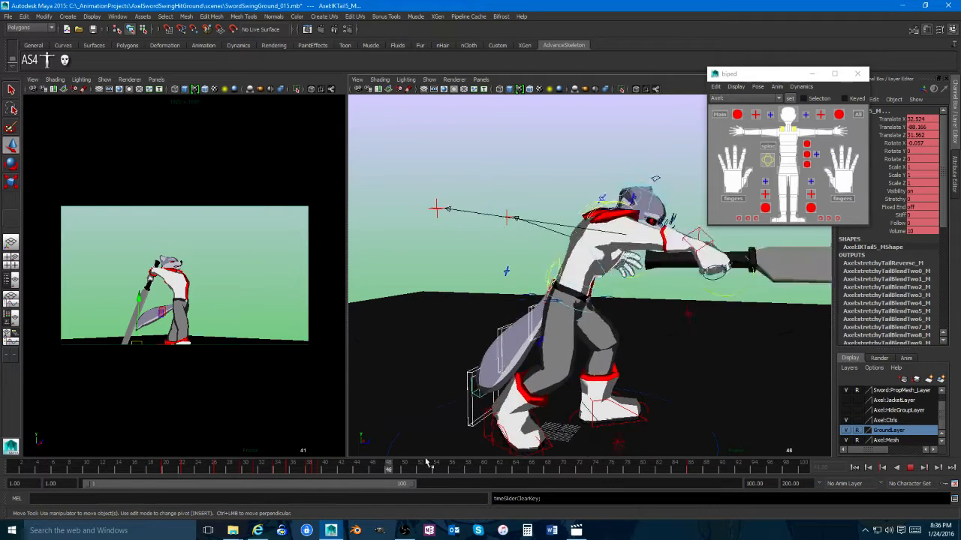
key(alt+v)
key(ctrl+z)
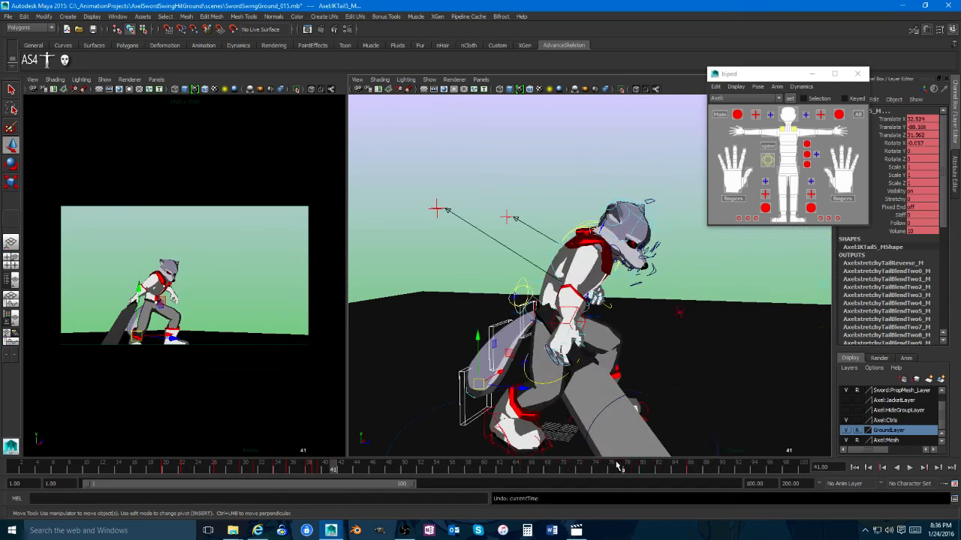
Step: Delete the tail controls' keys at frame 80
drag(616, 470, 644, 470)
right_click(643, 472)
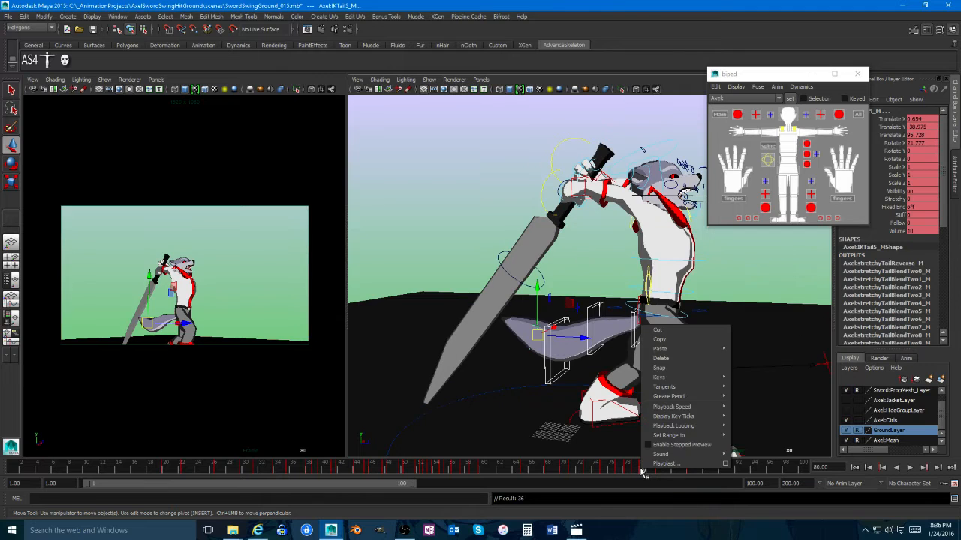
click(649, 360)
Step: Try deleting the tail controls' keys at frame 82, and undo the deletion
drag(640, 469, 661, 470)
right_click(660, 471)
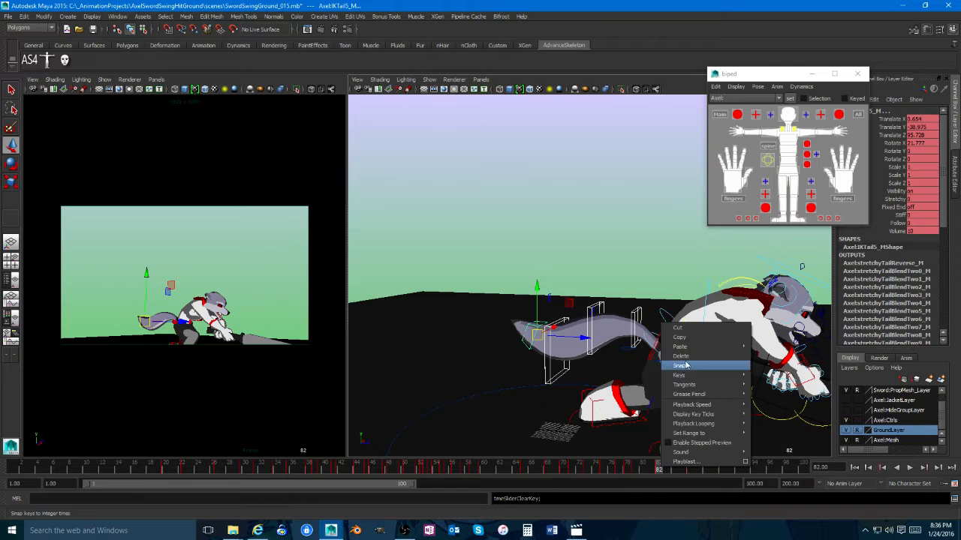
click(667, 362)
key(ctrl+z)
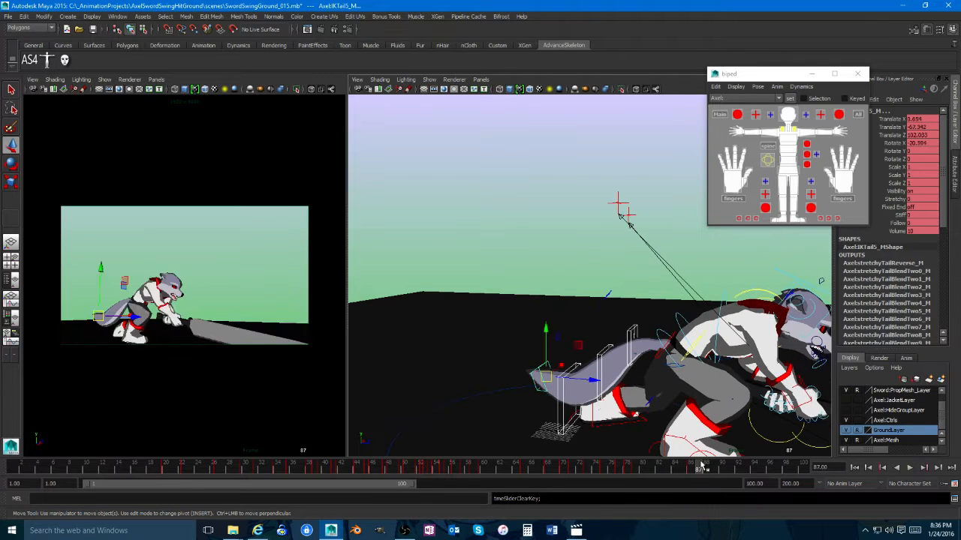
Step: Lower the tail tip and the IKTail3 control at frame 82 and set keys for both positions
drag(568, 303, 569, 324)
key(s)
click(591, 328)
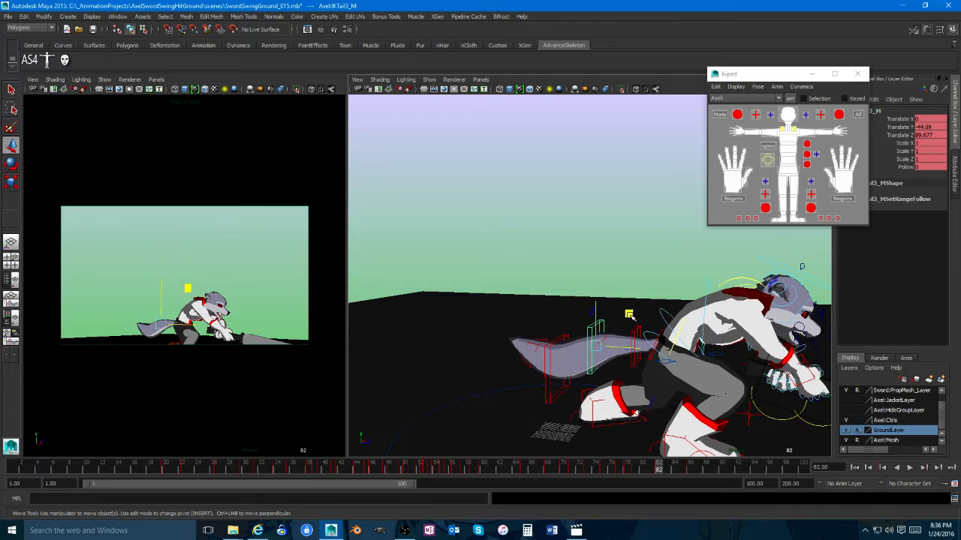
drag(631, 316, 633, 340)
key(s)
Step: Reselect the tail controls and delete their keys between frames 67 and 78
drag(642, 468, 626, 468)
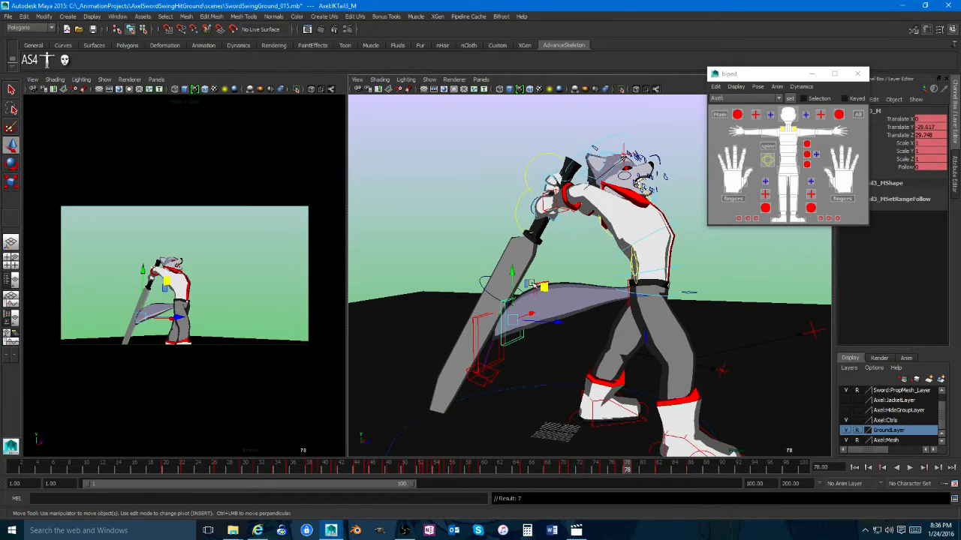
click(499, 328)
click(480, 373)
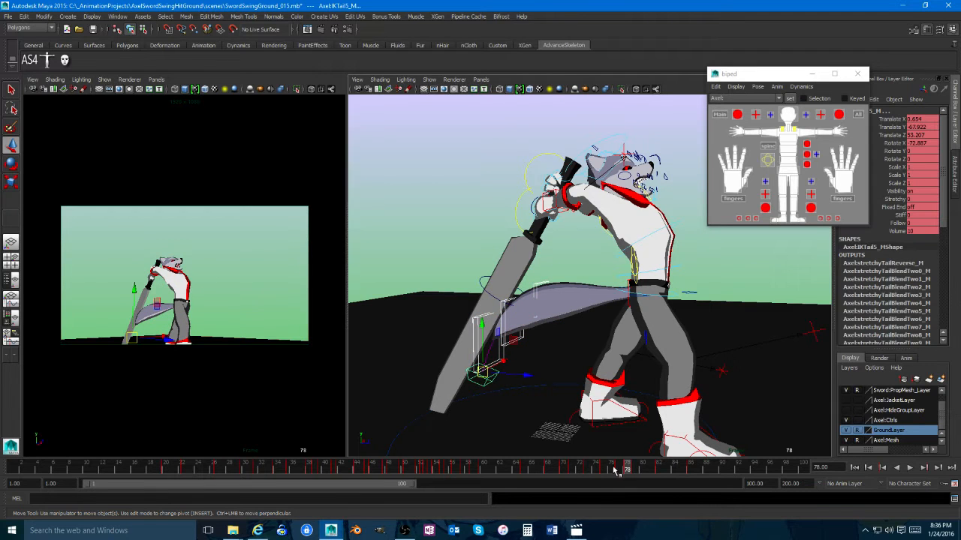
click(507, 467)
key(alt+v)
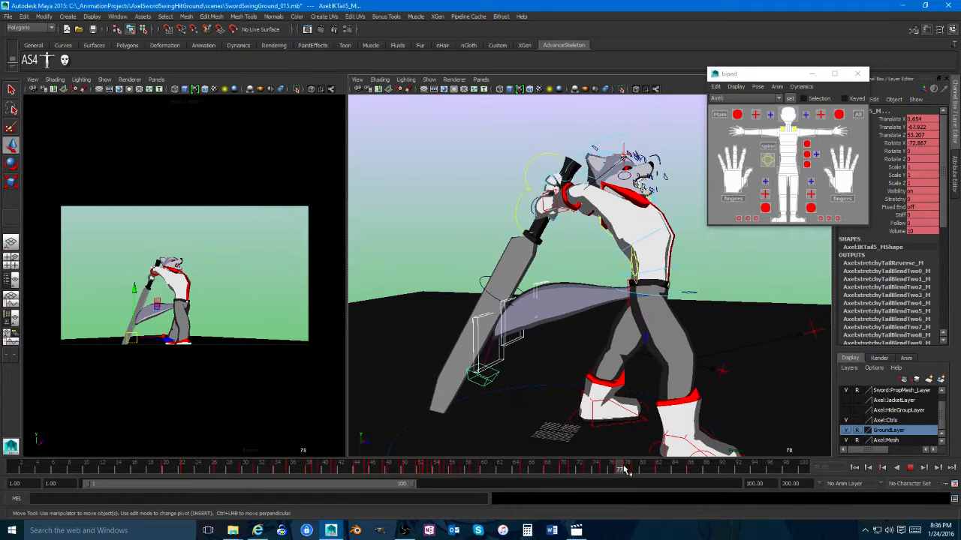
shift+drag(630, 471, 537, 471)
right_click(555, 472)
click(571, 367)
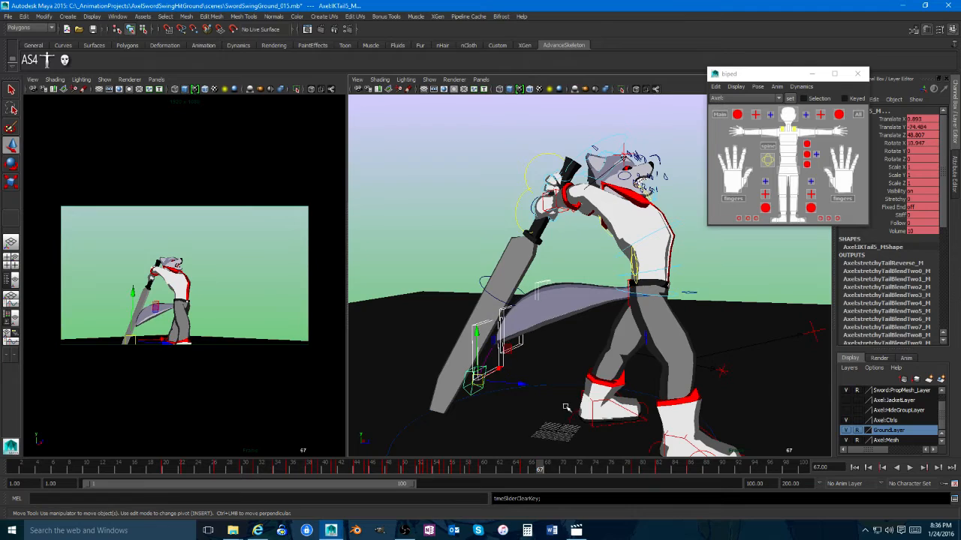
Step: Check the tail's motion in playback and delete the tail controls' keys around frame 50
key(alt+v)
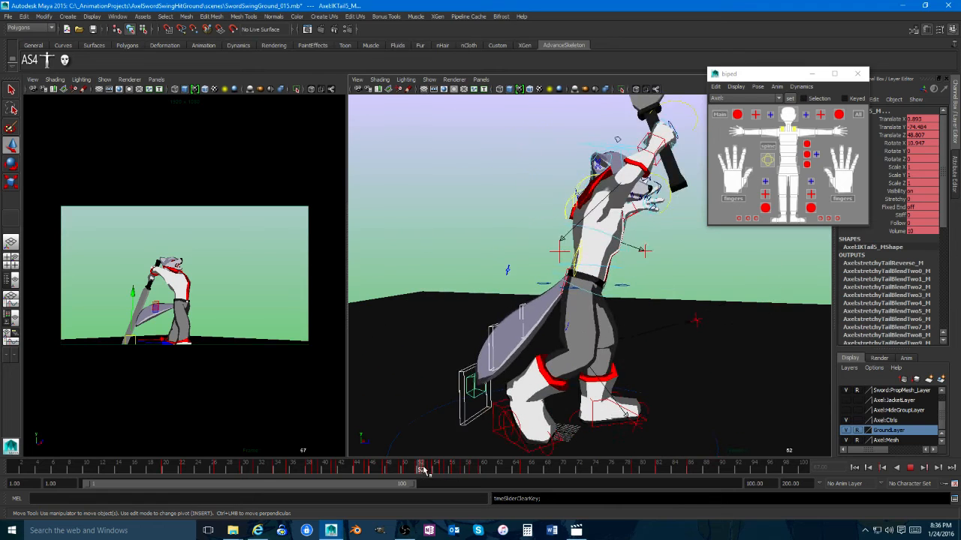
key(alt+v)
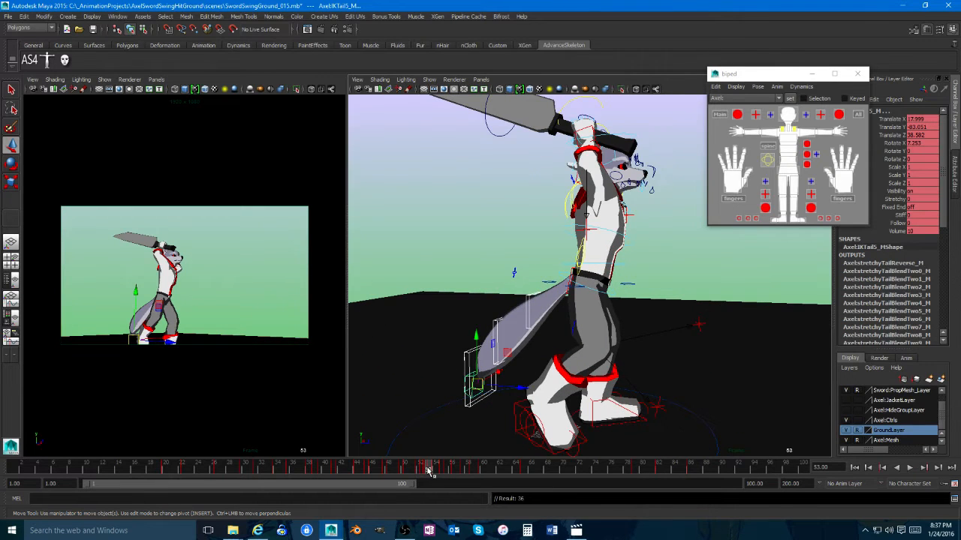
drag(430, 471, 422, 472)
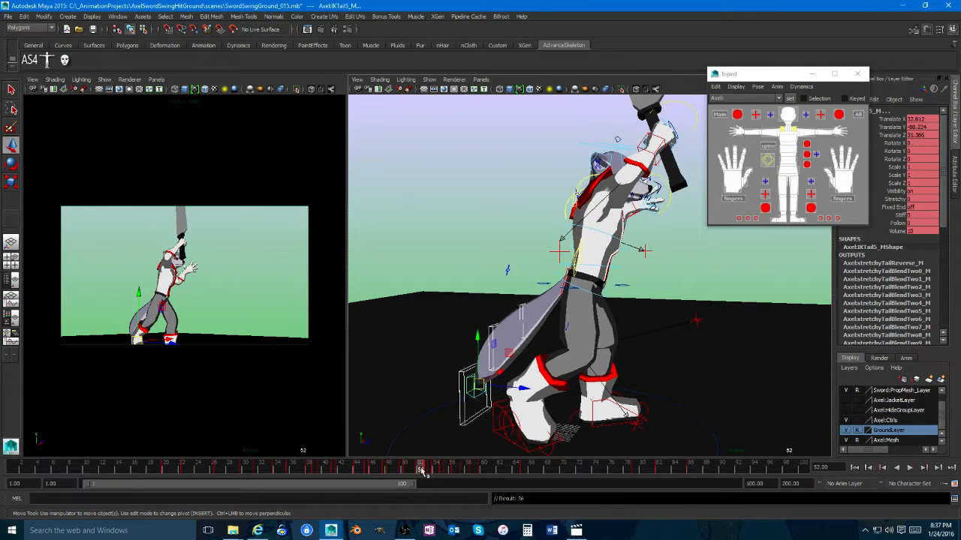
right_click(413, 471)
click(433, 357)
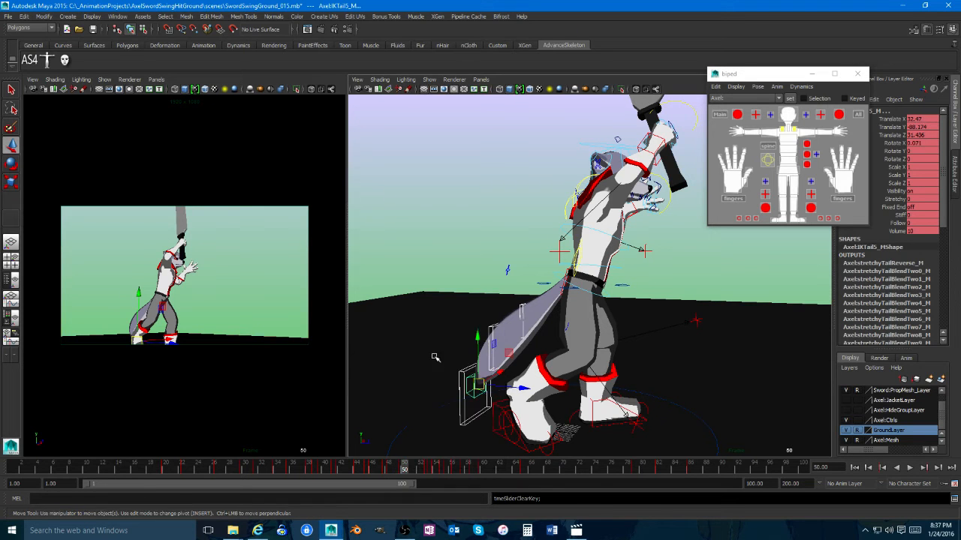
Step: Review the tail's motion around frame 53 and delete the tail controls' keys around frame 59
click(429, 471)
click(429, 471)
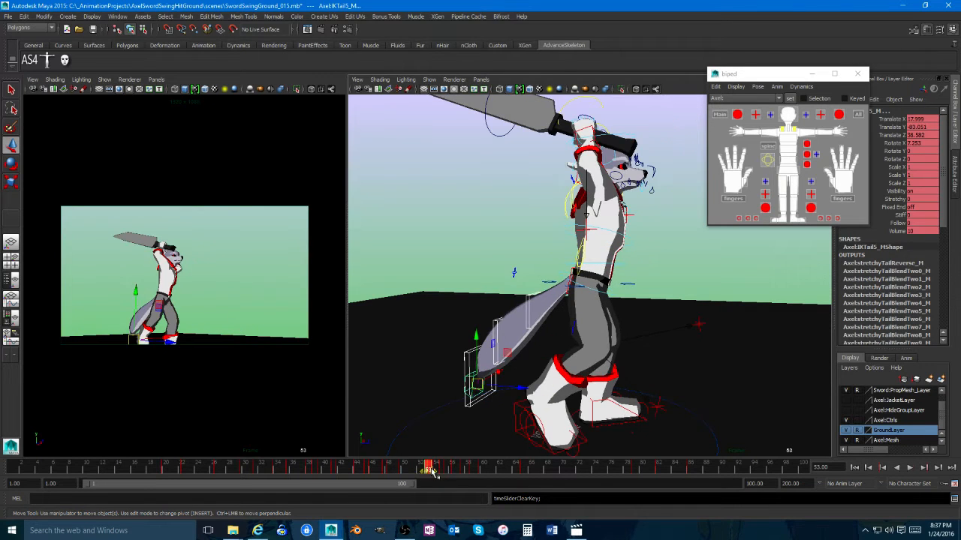
click(428, 468)
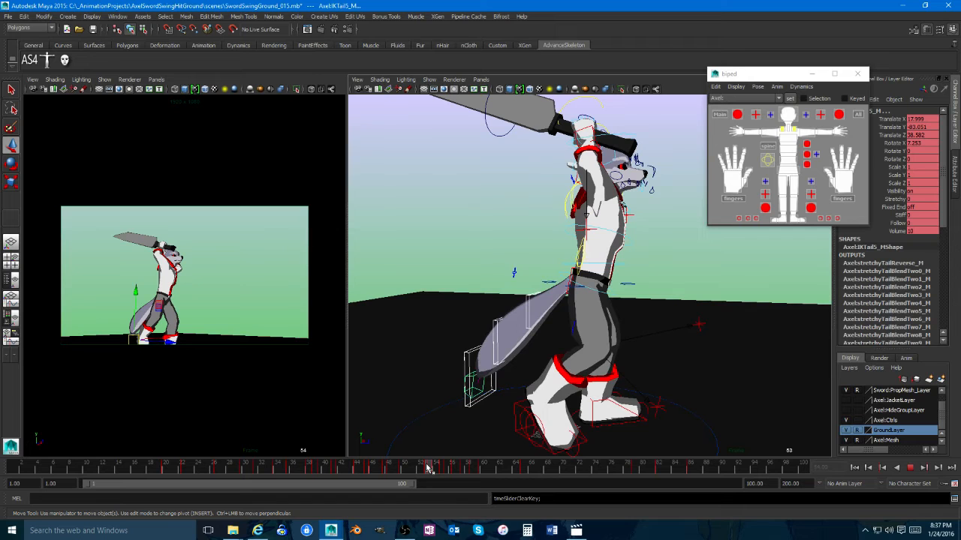
key(alt+v)
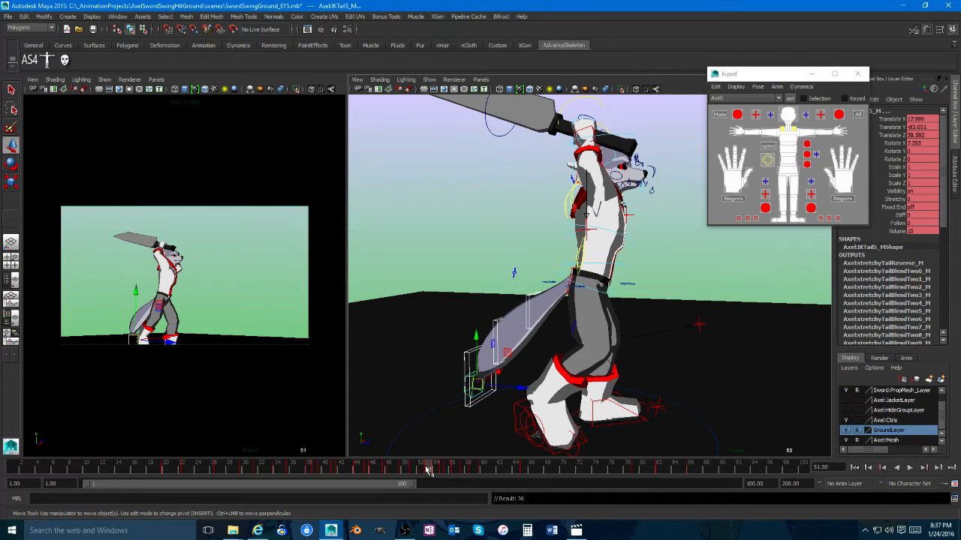
right_click(474, 471)
click(495, 369)
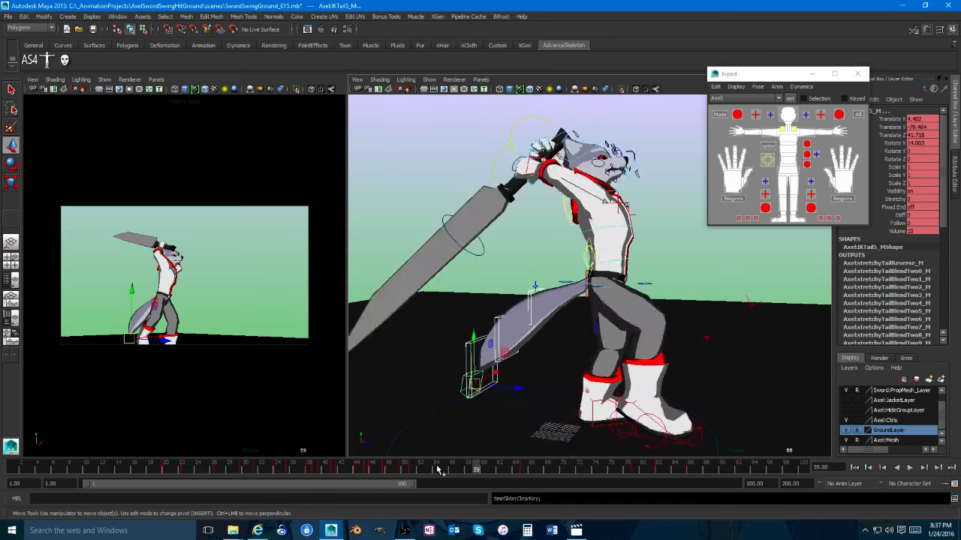
click(414, 468)
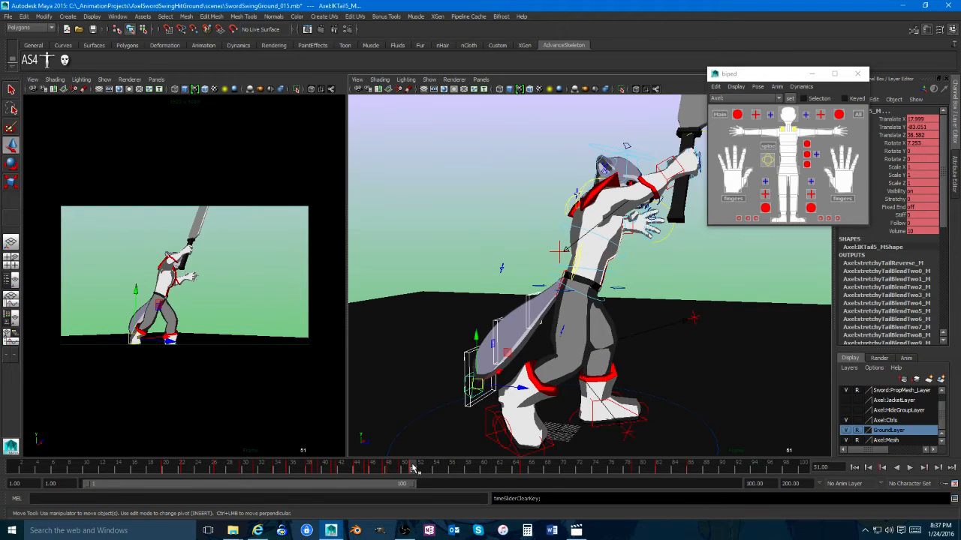
drag(422, 468, 435, 468)
Step: Delete the tail controls' keys around frames 26 to 27 and frames 20 to 22
drag(373, 469, 215, 471)
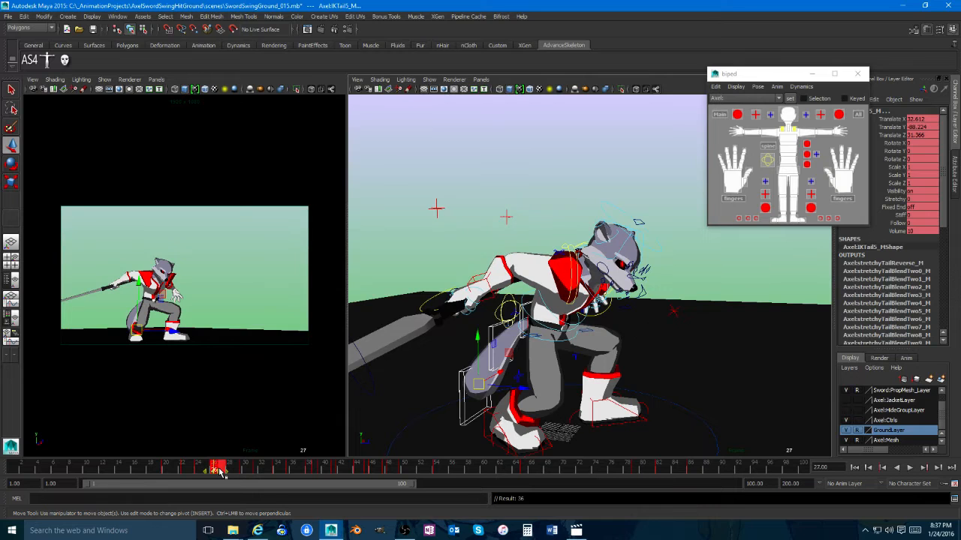
right_click(220, 472)
click(242, 359)
click(182, 471)
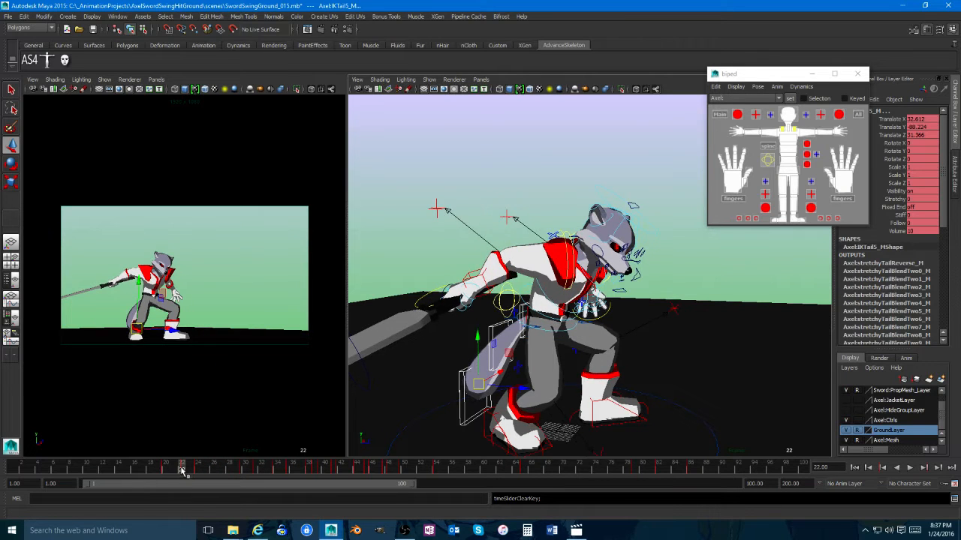
right_click(169, 469)
click(180, 356)
Step: Delete the tail controls' keys from frame 28 through frame 51 and play back the result
drag(220, 470, 412, 476)
right_click(411, 476)
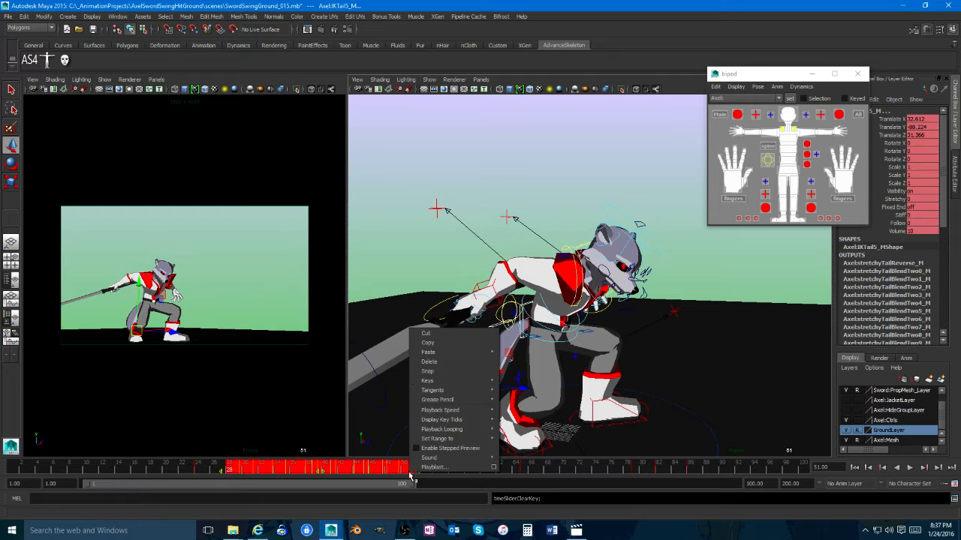
click(425, 370)
key(alt+v)
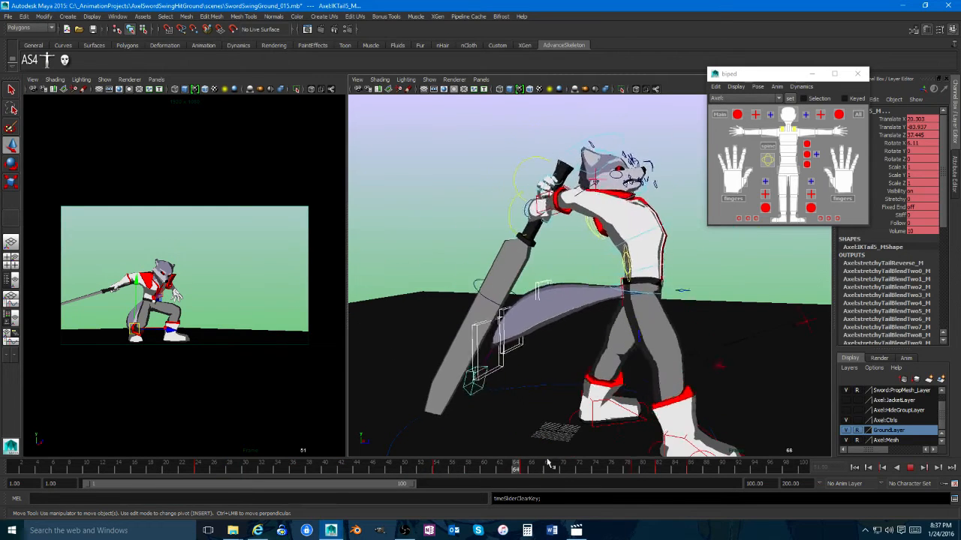
Step: Examine the tail's motion from behind and from the side across the opening crouch frames
click(160, 470)
alt+drag(428, 349, 647, 354)
alt+middle_drag(647, 355, 570, 301)
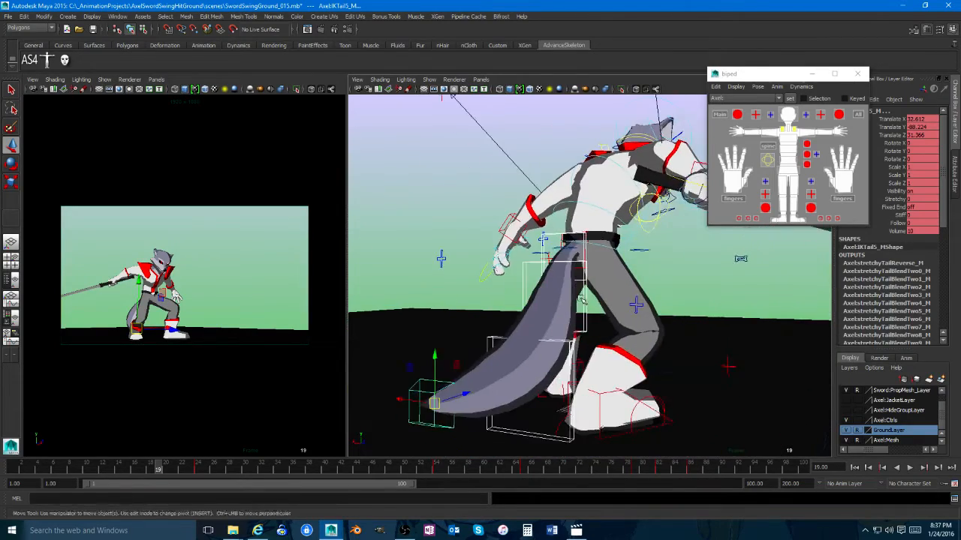
alt+right_drag(570, 300, 532, 320)
key(alt+v)
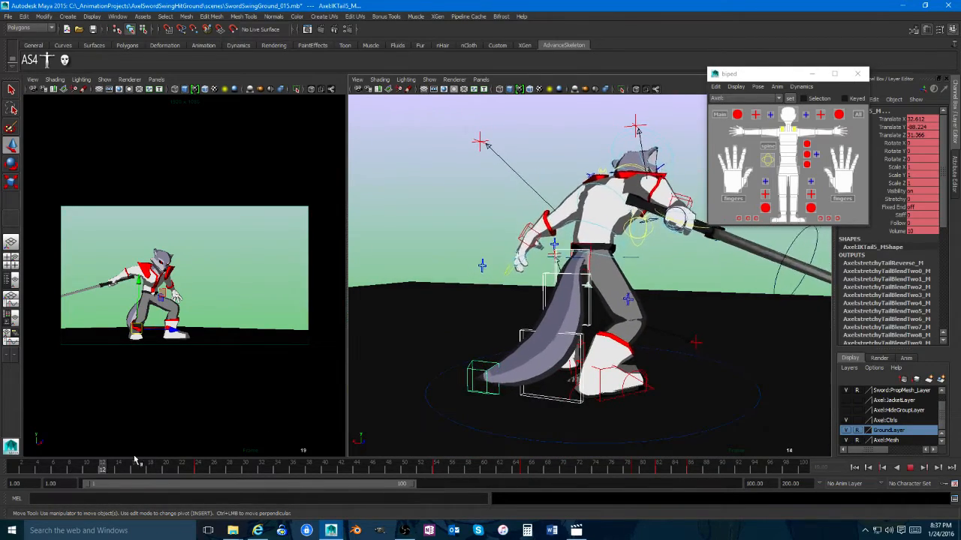
drag(386, 467, 334, 469)
alt+drag(542, 390, 451, 411)
mouse_move(315, 471)
mouse_down()
mouse_move(113, 462)
mouse_move(426, 467)
mouse_move(273, 467)
mouse_move(308, 467)
mouse_up()
key(alt+v)
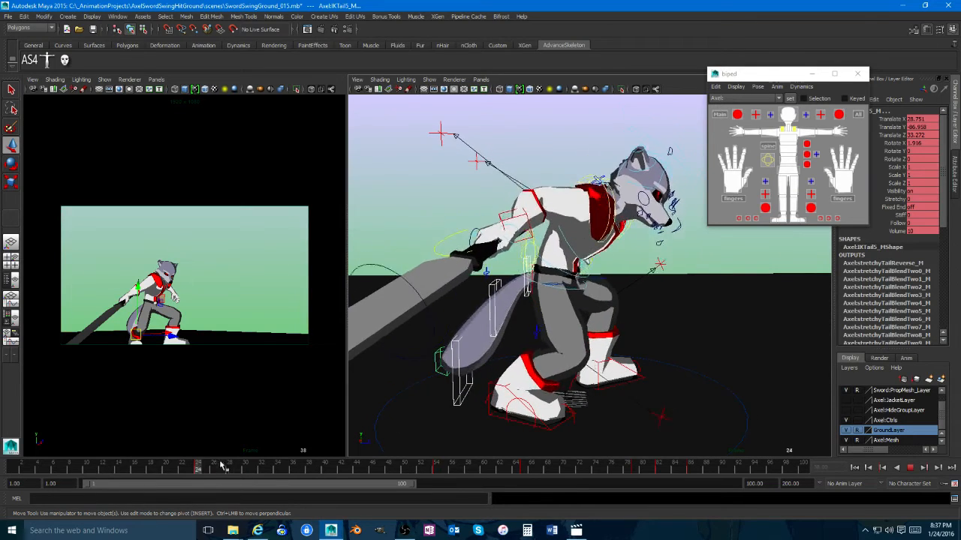
key(alt+v)
Step: At frame 36, reposition and rotate the tail tip control, then raise the middle tail control to arch the tail
click(442, 376)
alt+drag(443, 379, 485, 366)
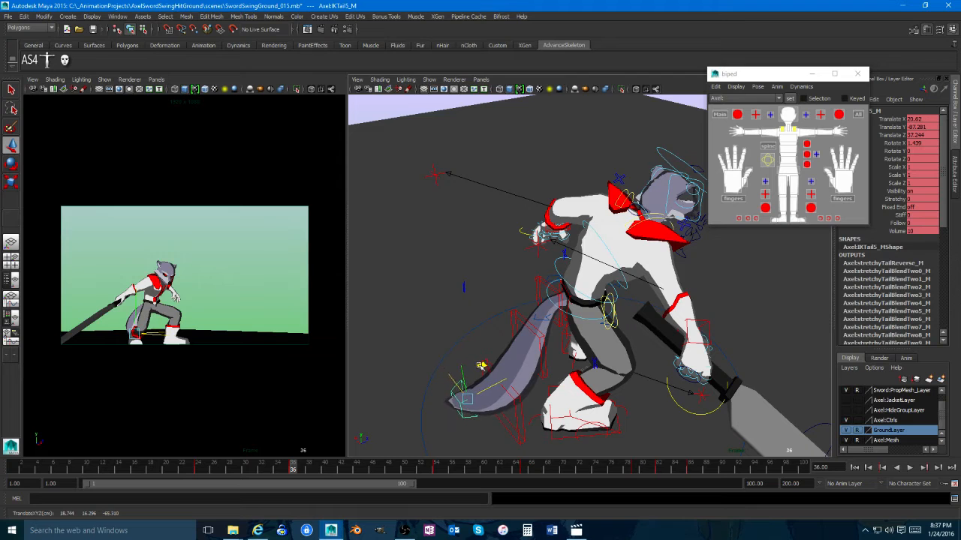
key(e)
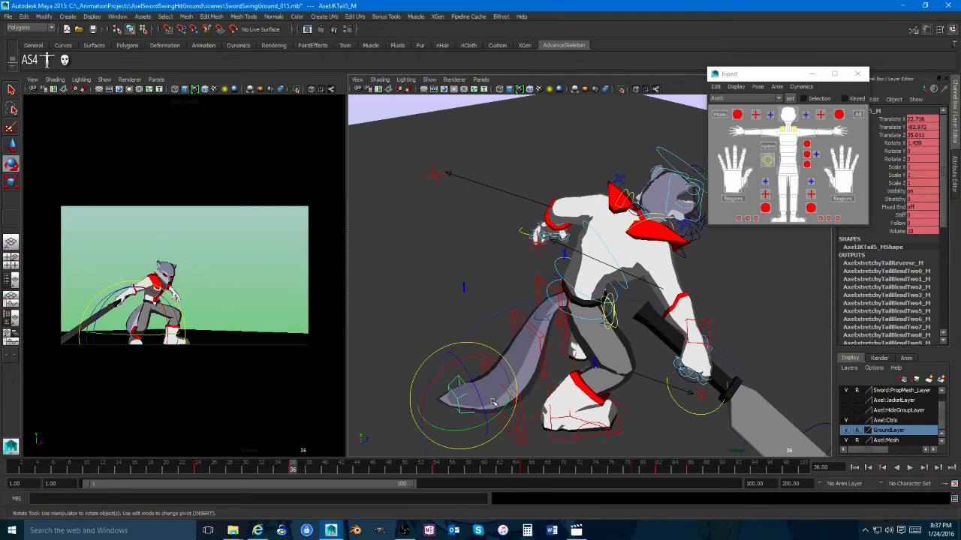
key(w)
alt+drag(454, 405, 496, 332)
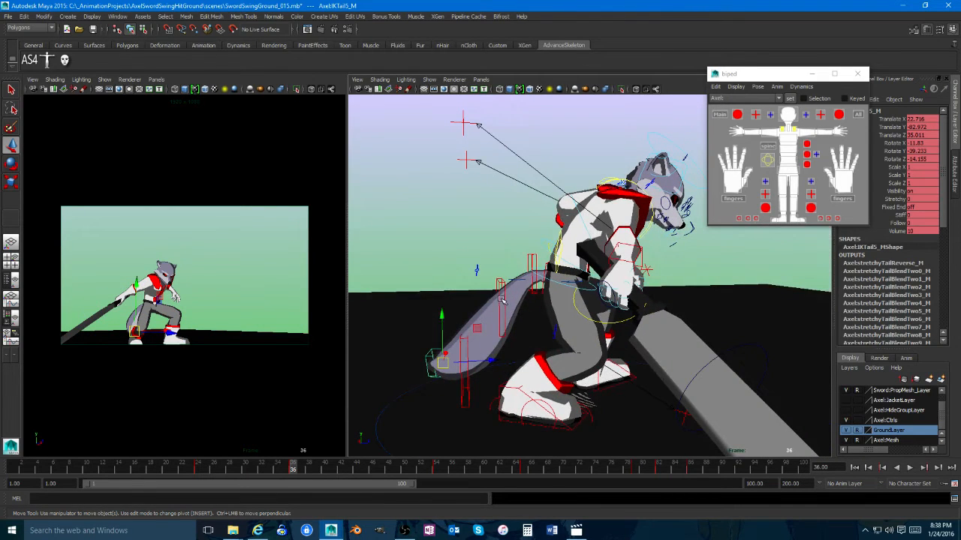
click(501, 299)
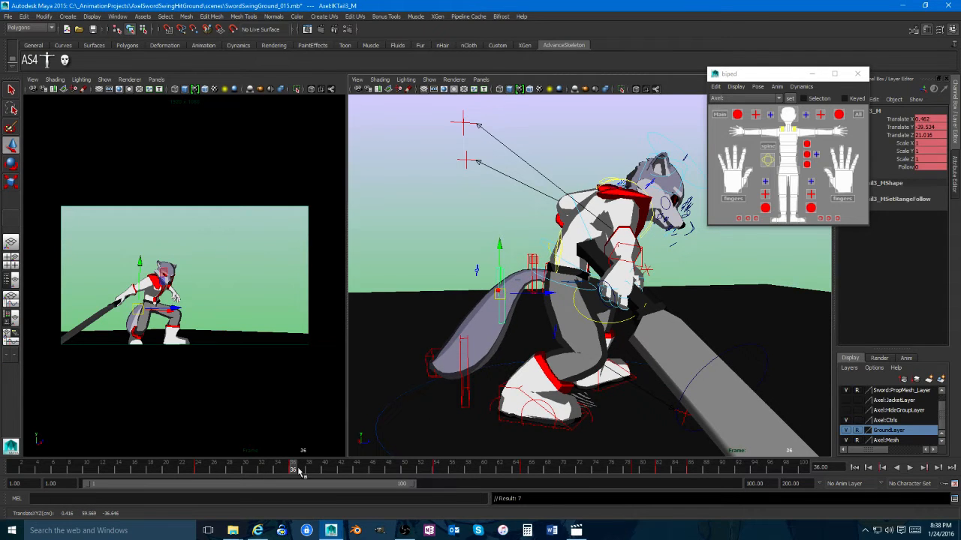
mouse_move(298, 469)
mouse_down()
mouse_move(165, 464)
mouse_move(323, 464)
mouse_move(294, 471)
mouse_up()
Step: At frame 24, swing the third and fourth tail controls outward, away from the character's legs
alt+drag(448, 383, 481, 420)
drag(288, 473, 197, 472)
click(538, 377)
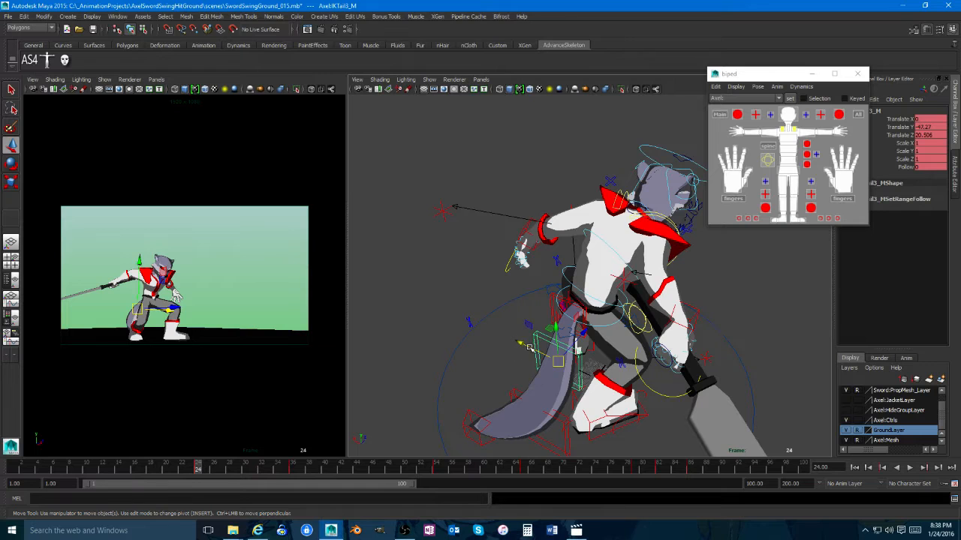
drag(529, 346, 505, 337)
click(547, 411)
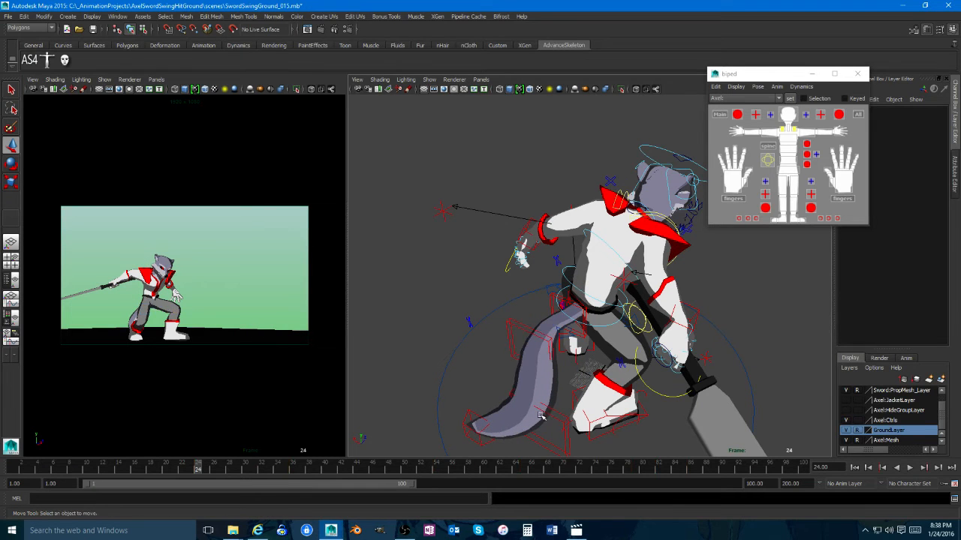
click(548, 412)
drag(524, 385, 486, 349)
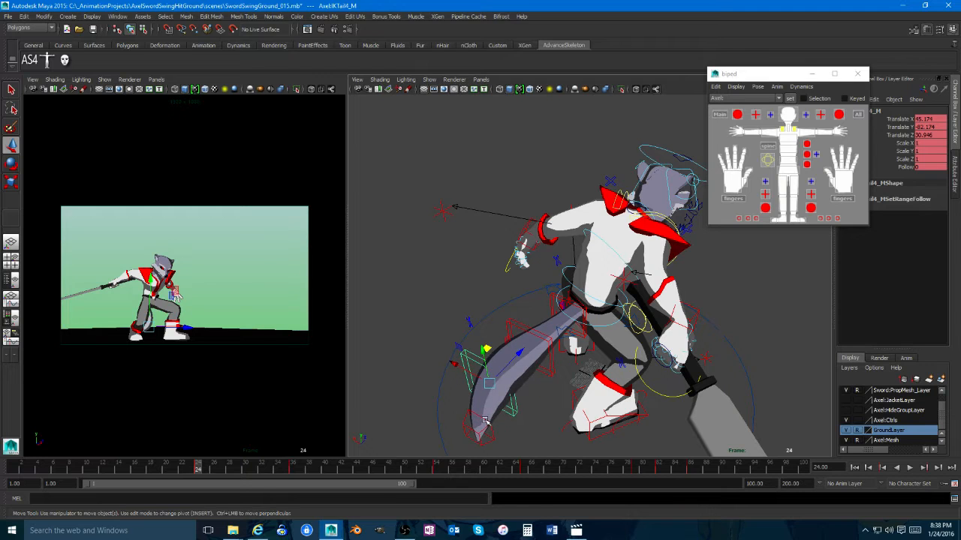
Step: Move and rotate the tail tip control outward at frame 24, then refine the third tail control's position
click(485, 421)
key(e)
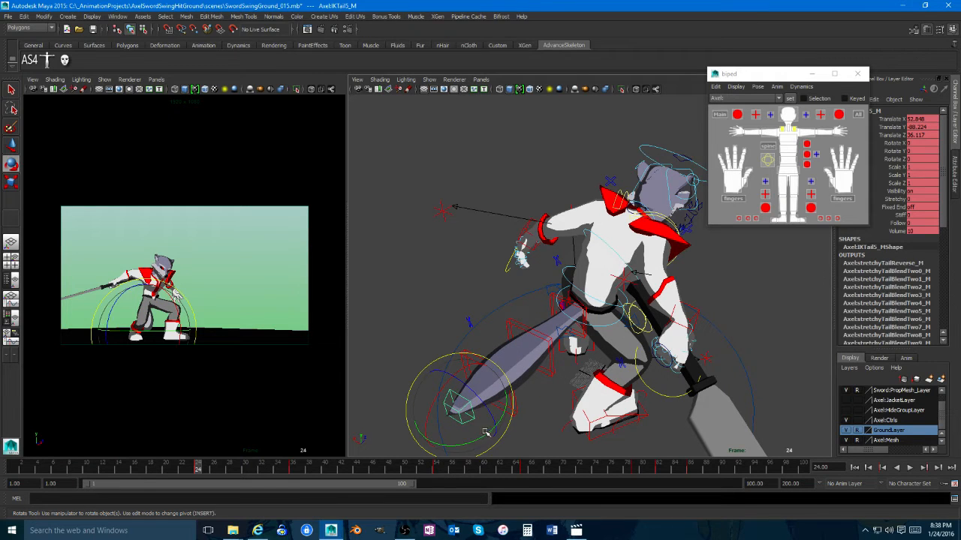
drag(485, 433, 459, 437)
key(w)
click(529, 335)
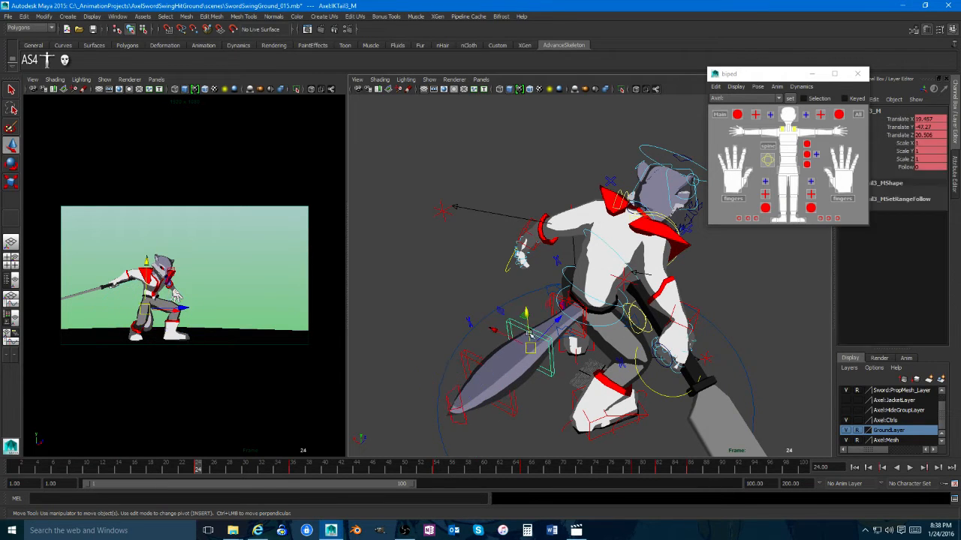
drag(523, 318, 521, 338)
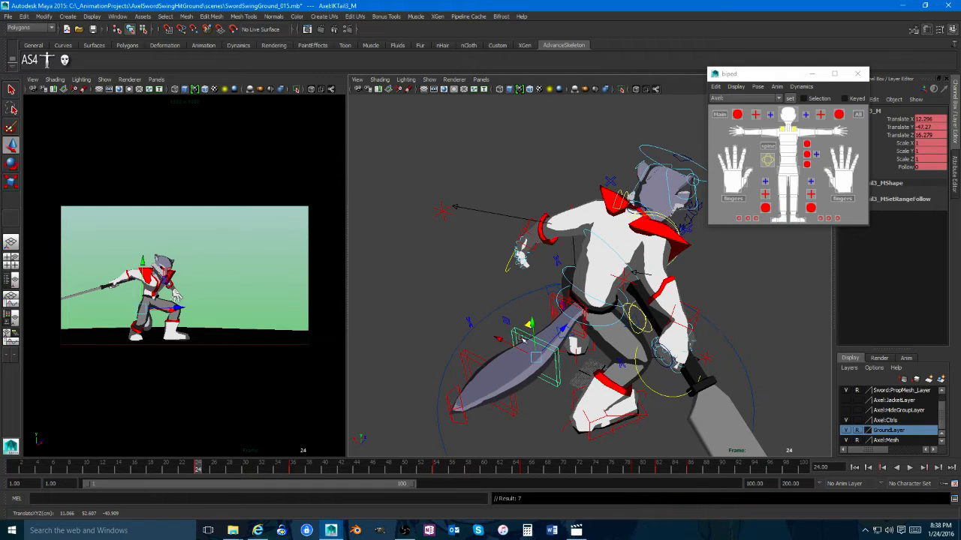
Step: Play back the tail changes, then shift the tail tip control across behind the character and rotate it at frame 46
click(175, 467)
key(alt+v)
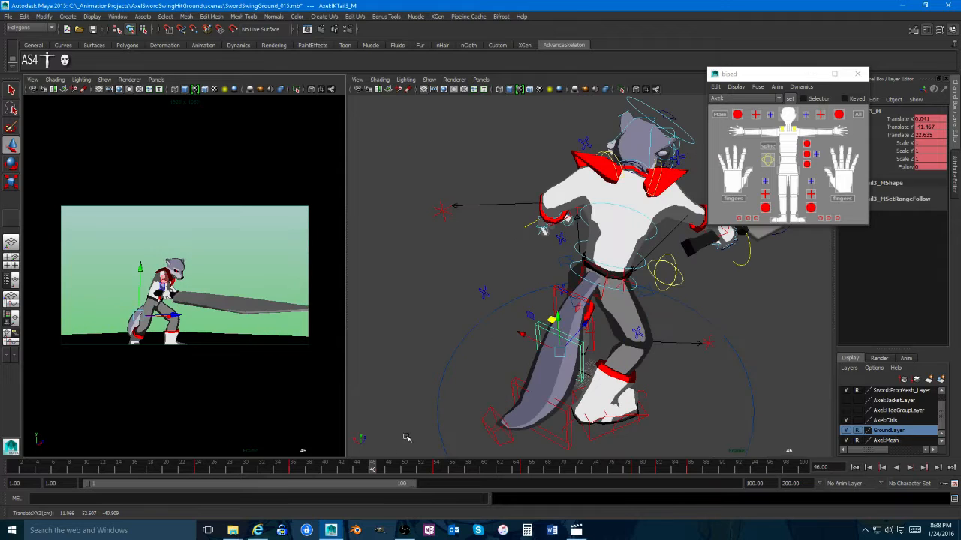
key(alt+v)
click(524, 429)
scroll(532, 424, down, 4)
alt+drag(534, 422, 552, 411)
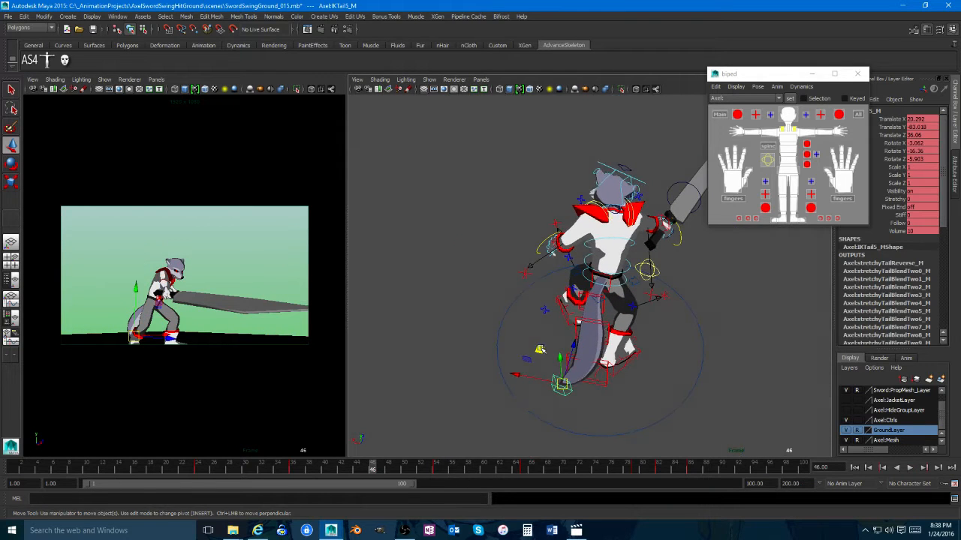
drag(561, 364, 568, 360)
key(e)
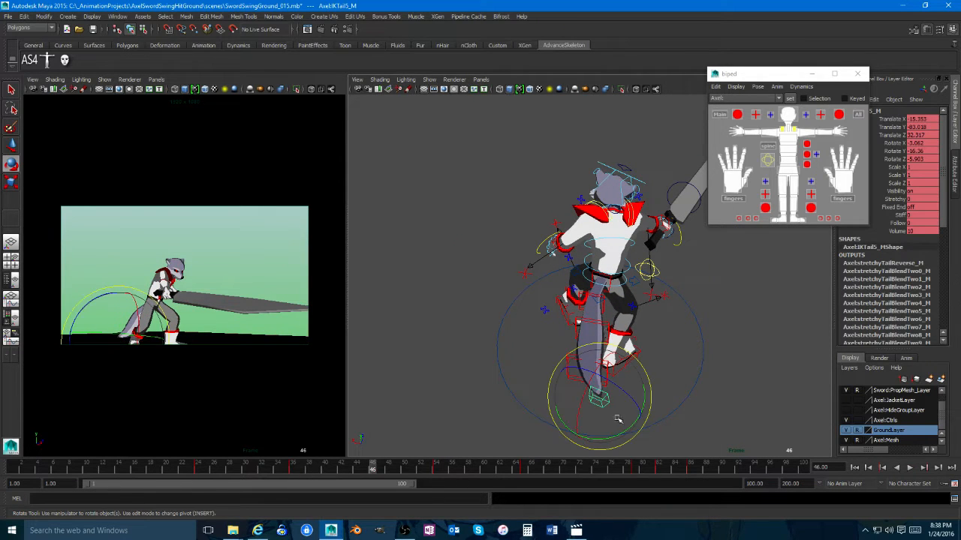
key(w)
alt+drag(604, 399, 633, 394)
drag(591, 360, 553, 362)
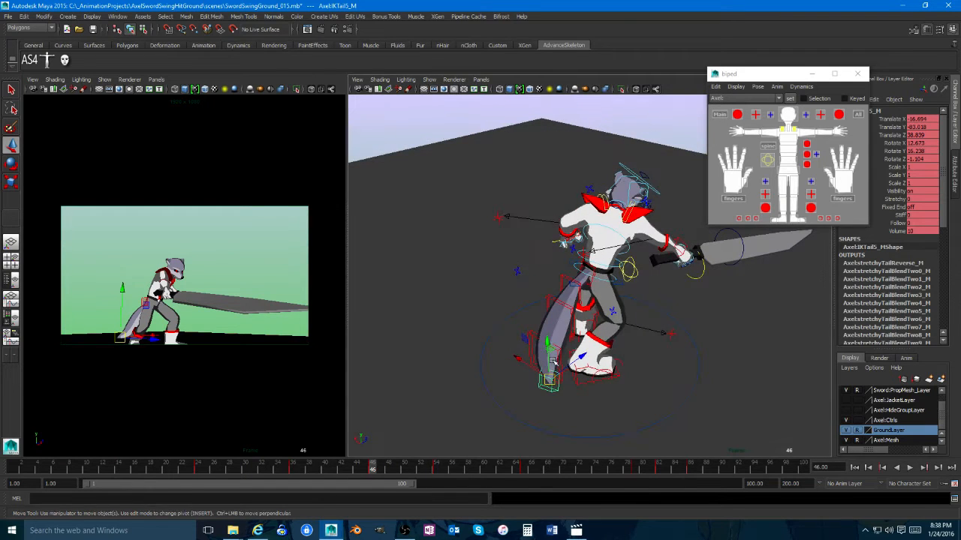
Step: Play back the sword swing through the camera view to review the revised tail motion
key(alt+v)
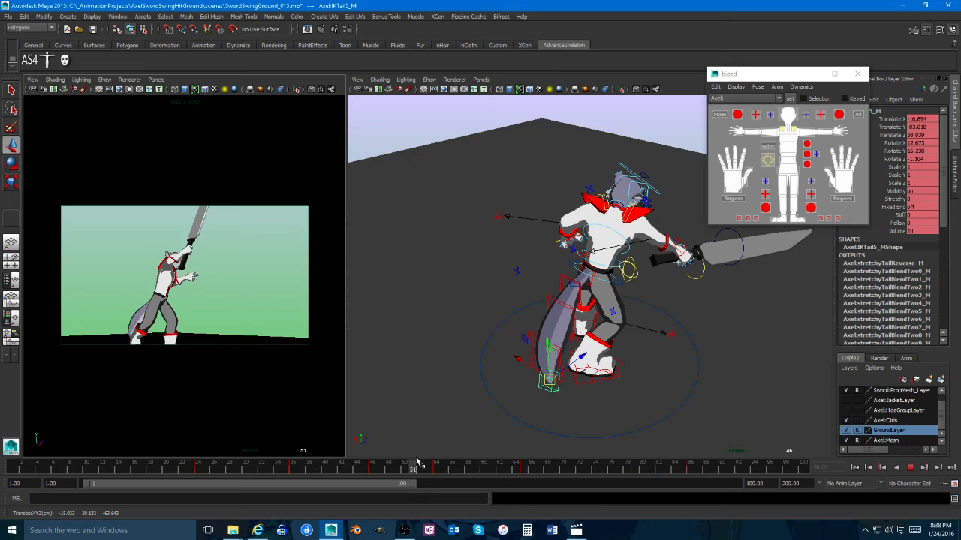
drag(368, 468, 134, 467)
click(231, 281)
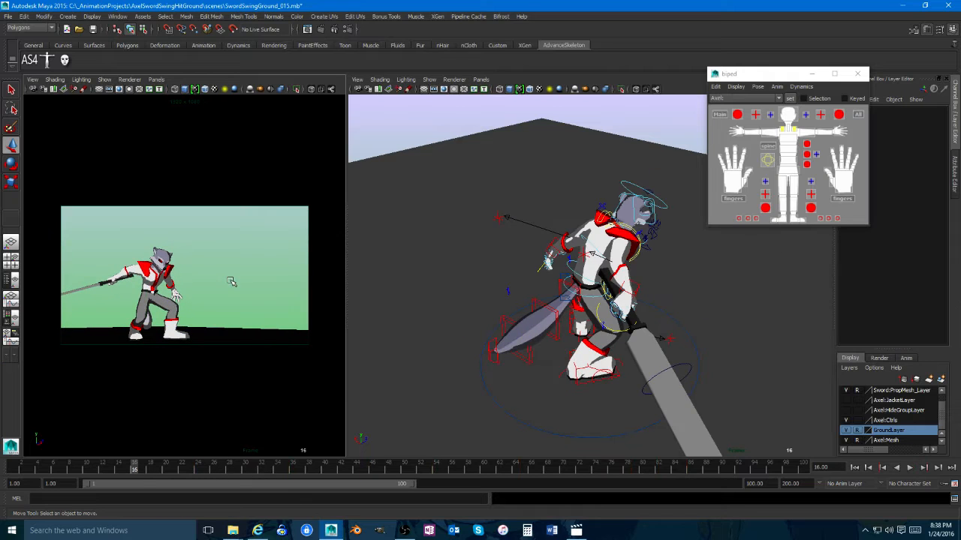
click(909, 467)
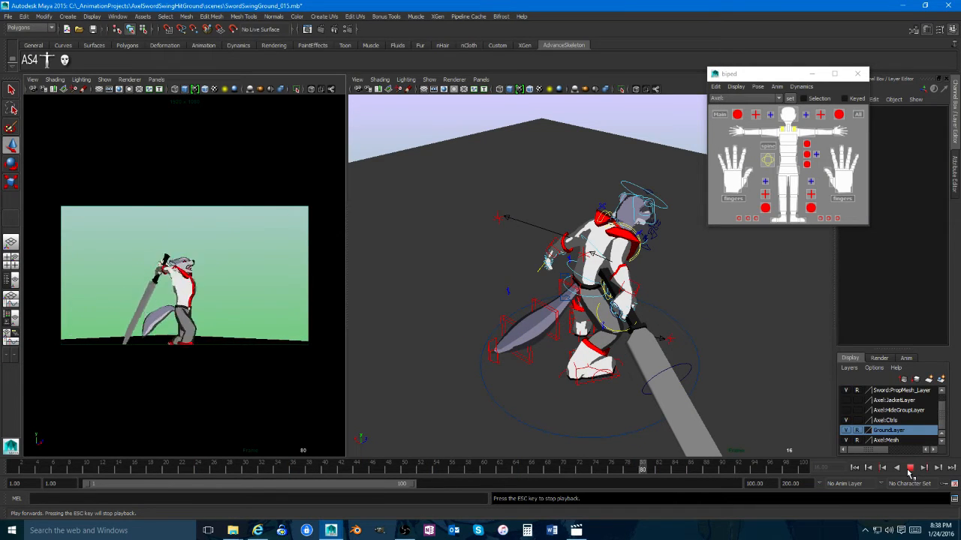
click(909, 467)
Step: At frame 54, move the second tail control up and closer to the hips after reviewing the surrounding frames
drag(483, 466, 436, 465)
alt+drag(510, 357, 560, 313)
alt+drag(522, 375, 517, 376)
alt+middle_drag(518, 375, 551, 318)
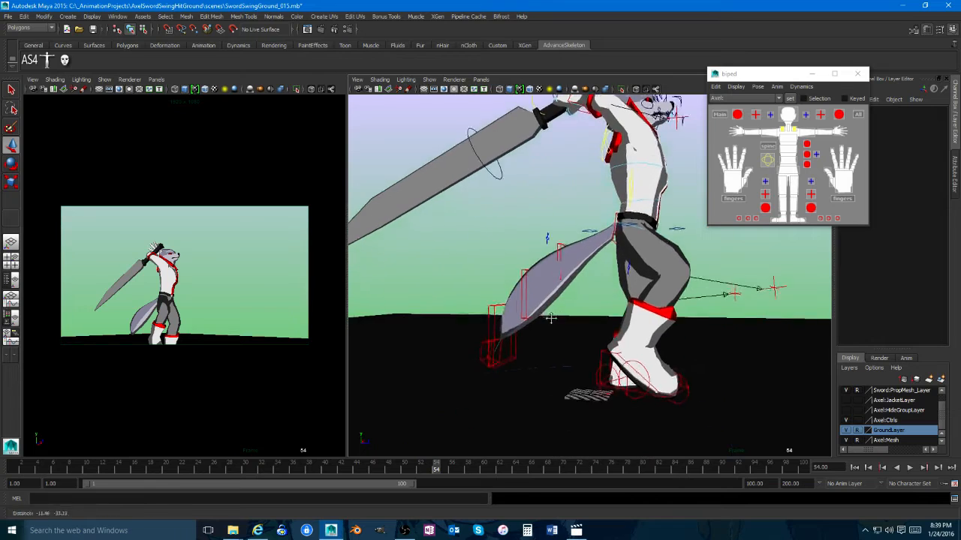
alt+drag(551, 317, 501, 345)
click(557, 257)
key(alt+v)
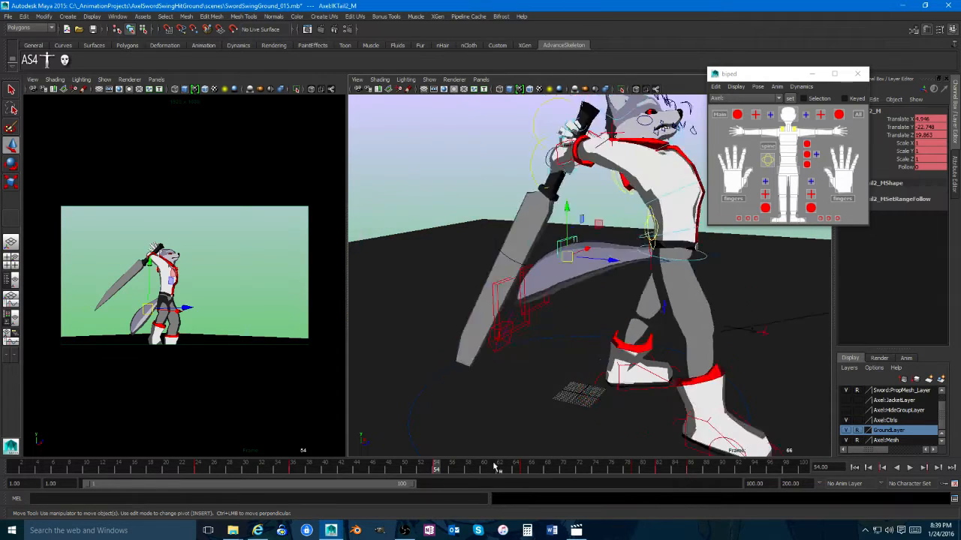
drag(409, 463, 437, 465)
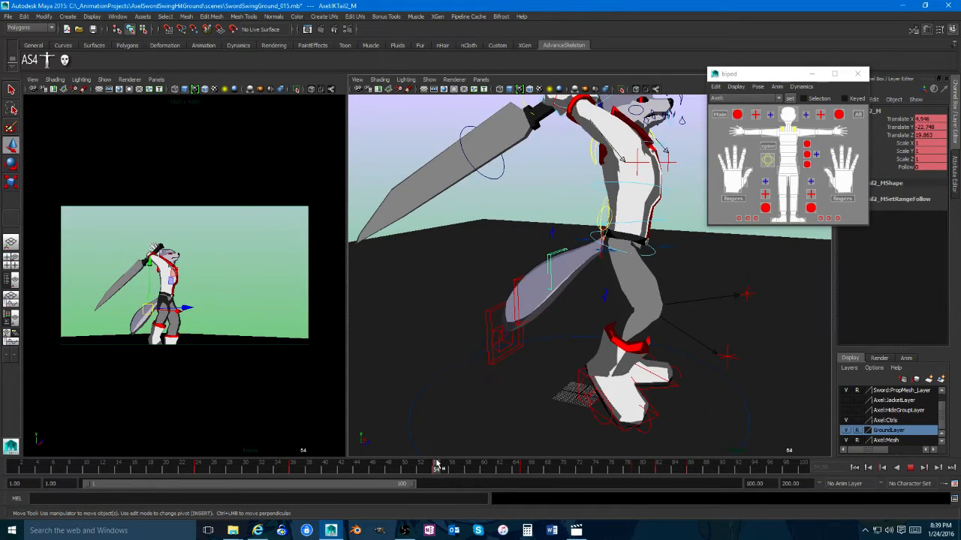
alt+drag(469, 406, 529, 369)
drag(289, 470, 437, 467)
drag(584, 247, 619, 226)
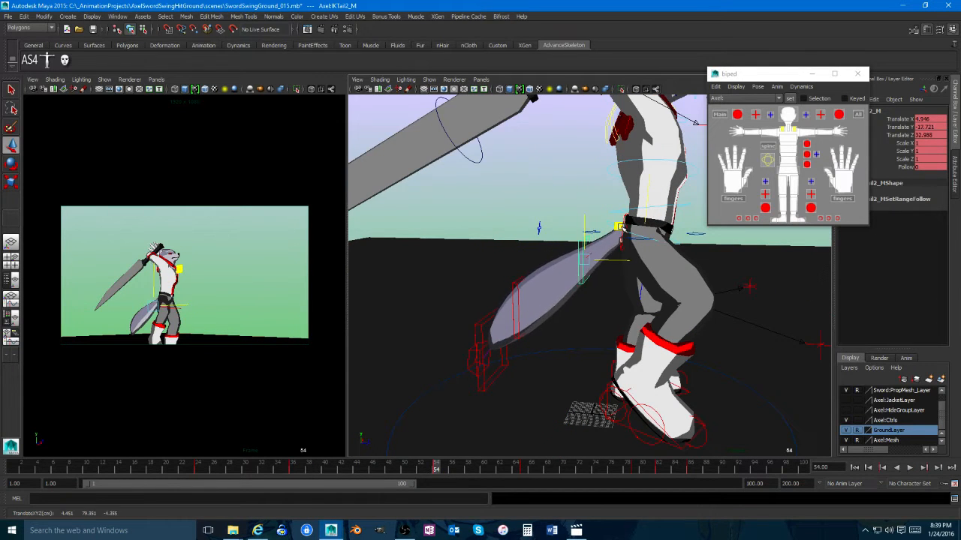
Step: Lower the third tail control at frame 54 and reposition and rotate the tail tip to curve the tail
click(519, 291)
alt+drag(524, 290, 601, 284)
mouse_move(535, 322)
mouse_down()
mouse_move(556, 320)
mouse_move(592, 397)
mouse_move(632, 397)
mouse_move(619, 410)
mouse_move(564, 410)
mouse_move(563, 390)
mouse_move(592, 383)
mouse_move(546, 376)
mouse_move(523, 352)
mouse_move(533, 331)
mouse_up()
click(477, 365)
key(e)
key(w)
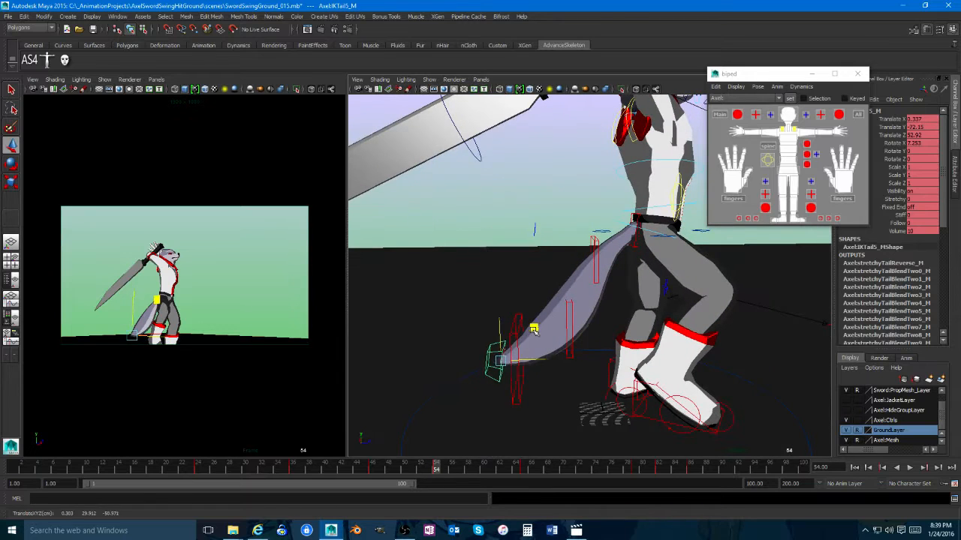
key(e)
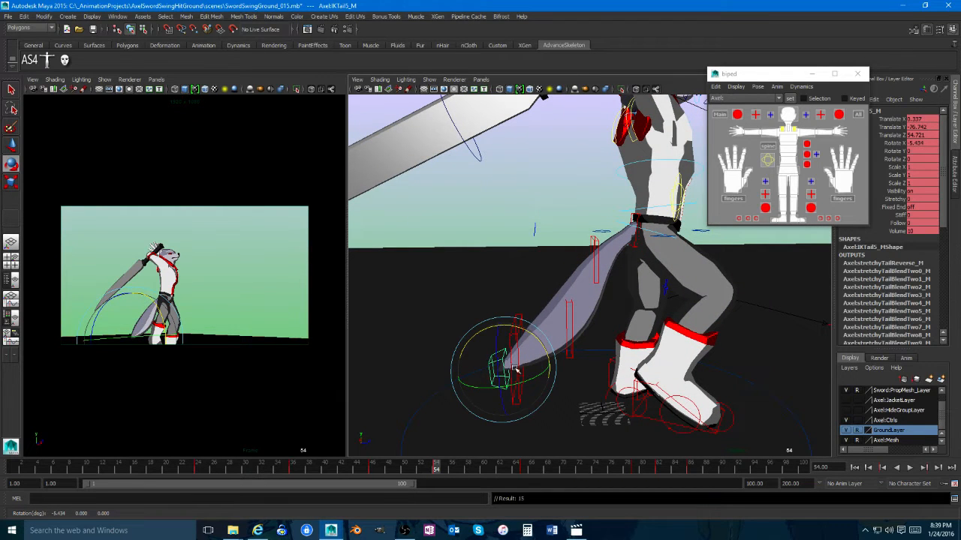
Step: Play back the motion and, at frame 65, pull the tail controls closer to the body and adjust the third control's height
key(alt+v)
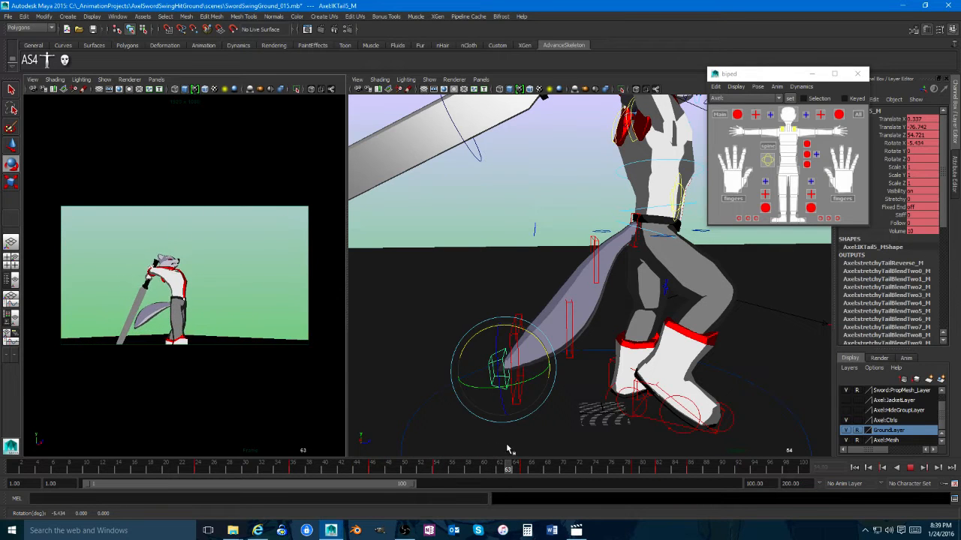
click(523, 465)
key(w)
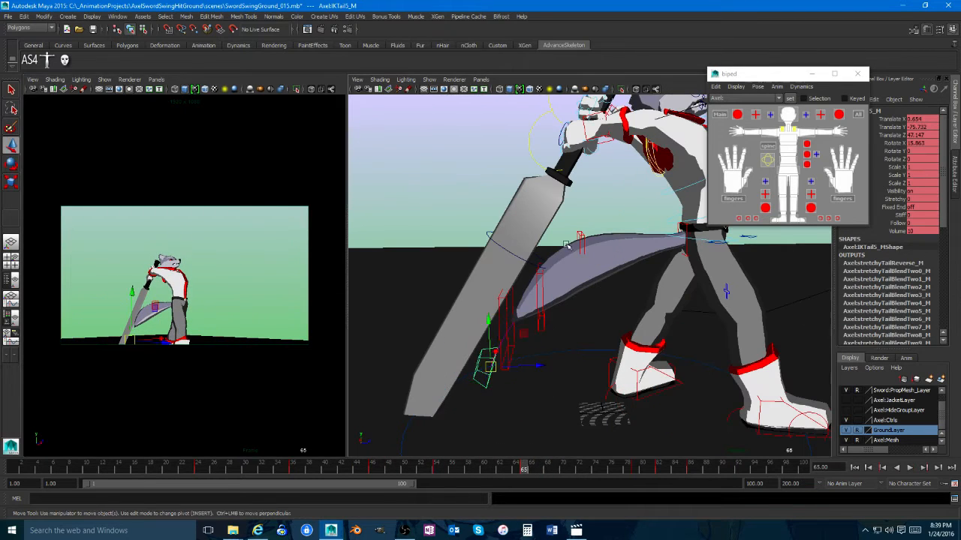
click(541, 298)
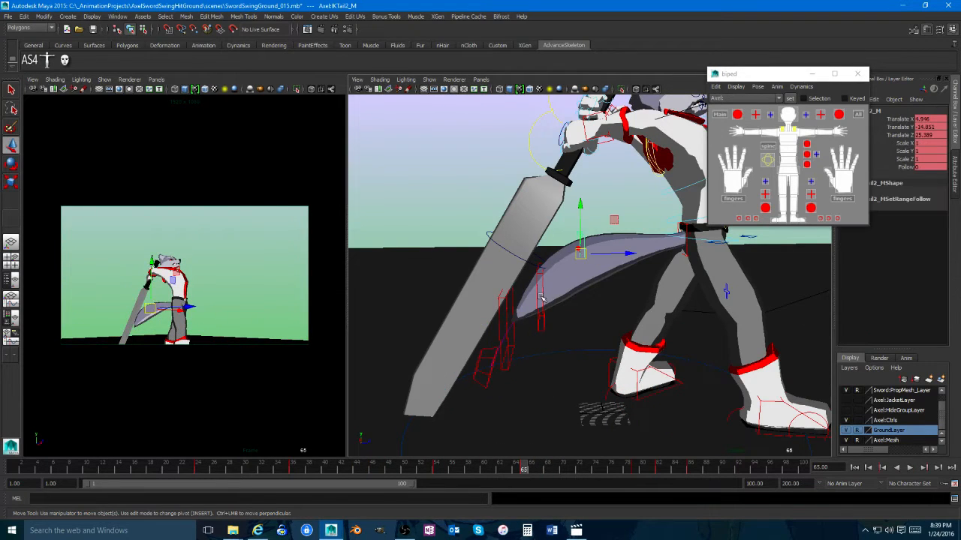
click(489, 352)
drag(491, 352, 587, 325)
click(610, 261)
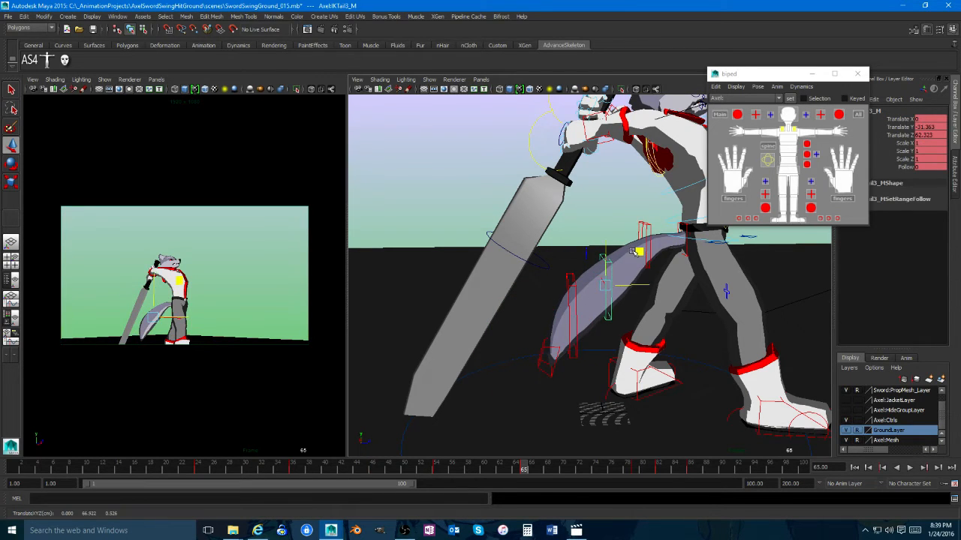
drag(638, 253, 636, 239)
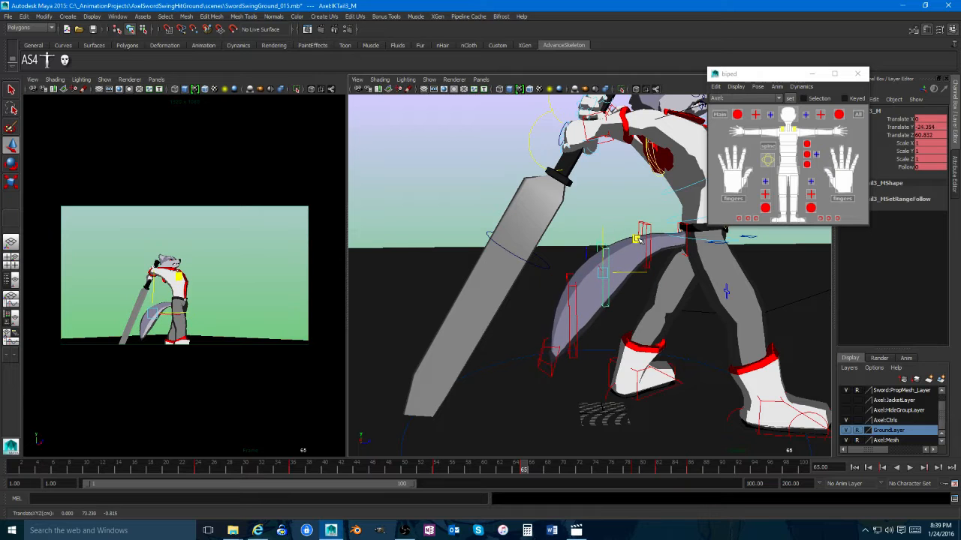
Step: Try rotating the right arm's IK control at frame 65, then undo the rotation
alt+drag(478, 365, 436, 374)
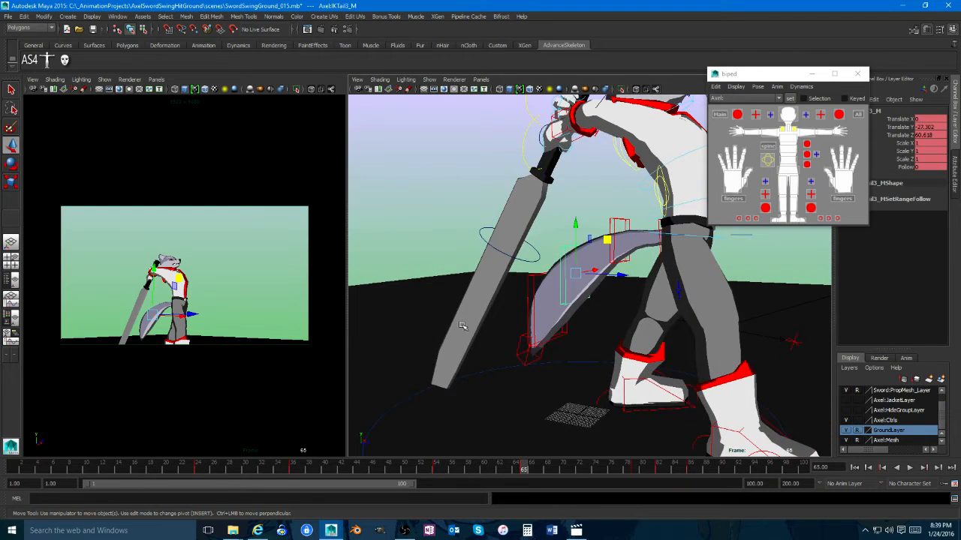
alt+drag(551, 233, 576, 248)
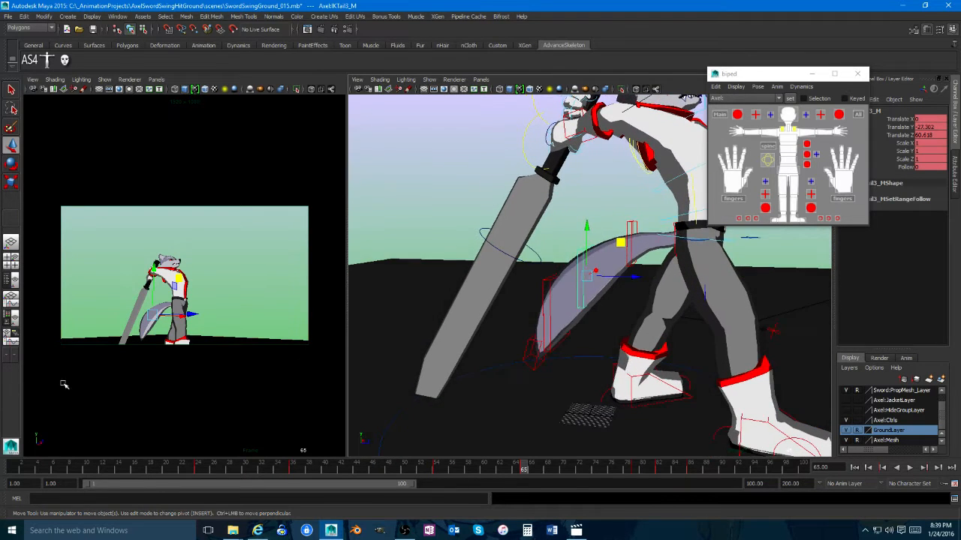
alt+drag(541, 193, 584, 199)
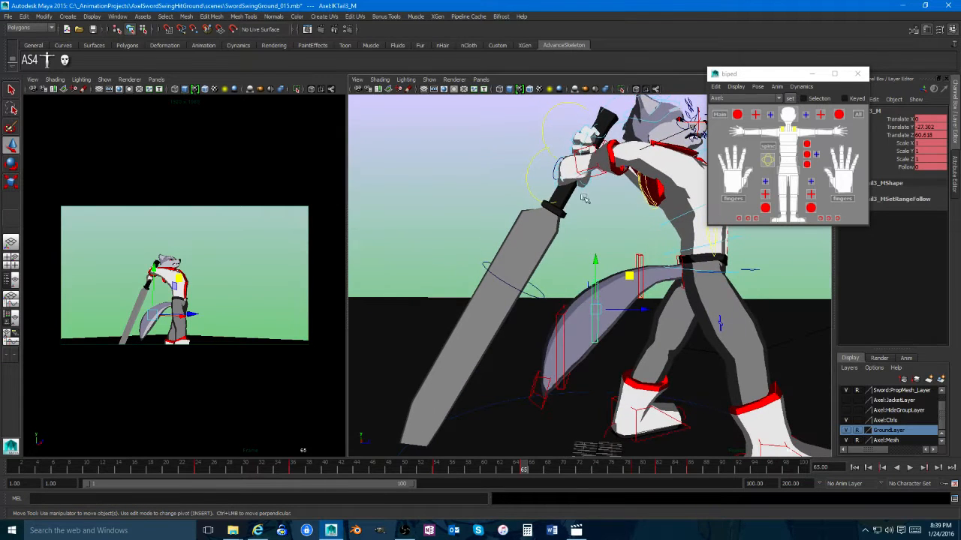
click(593, 150)
key(e)
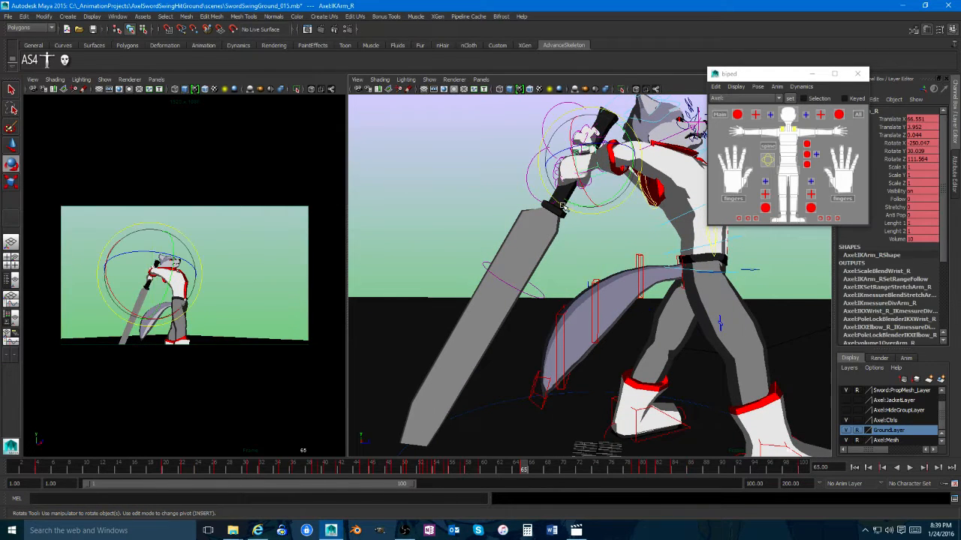
drag(631, 171, 626, 183)
key(ctrl+z)
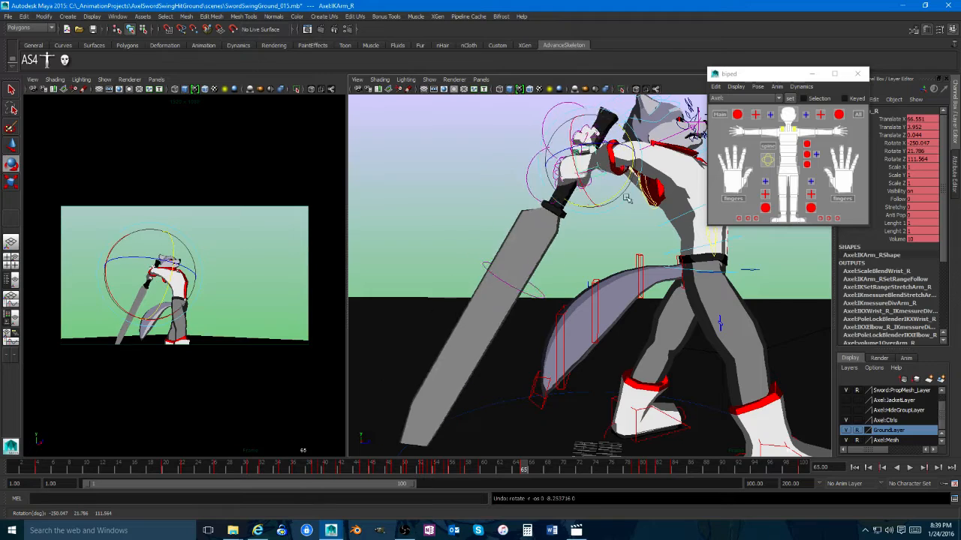
Step: Open the Graph Editor for the right arm's IK control
alt+drag(638, 225, 540, 303)
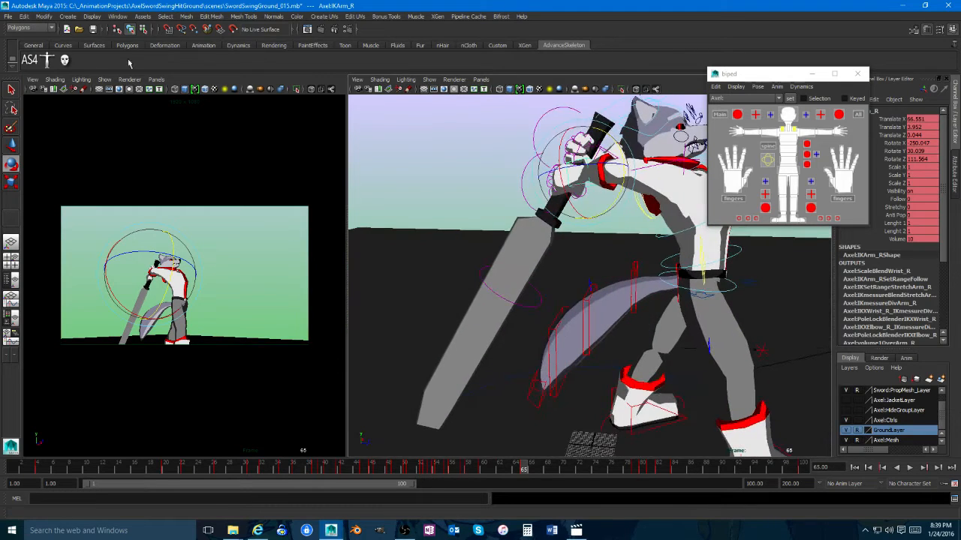
click(118, 16)
mouse_move(129, 60)
click(248, 51)
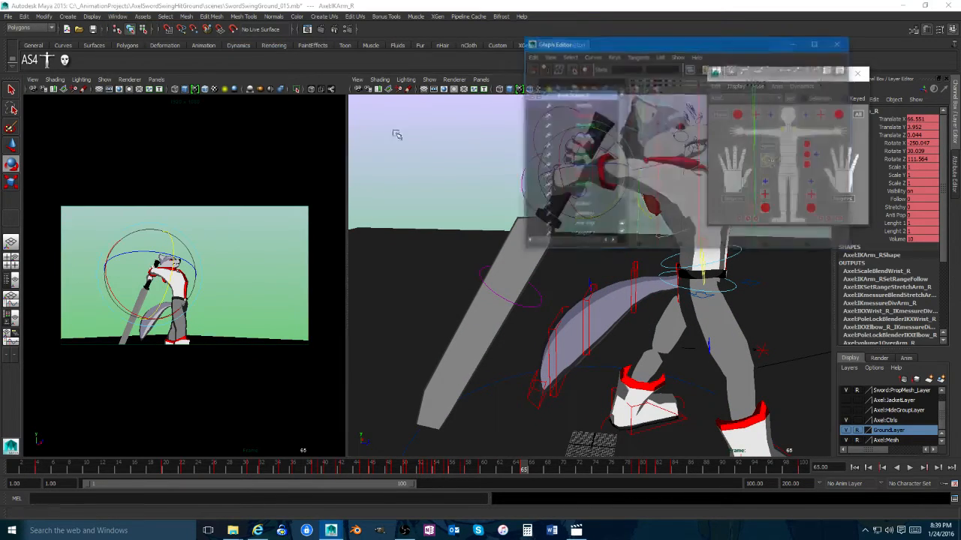
Step: Lower the Rotate Y keys of the right arm's IK control between frames 54 and 81 by about 17 and check frame 54
click(583, 154)
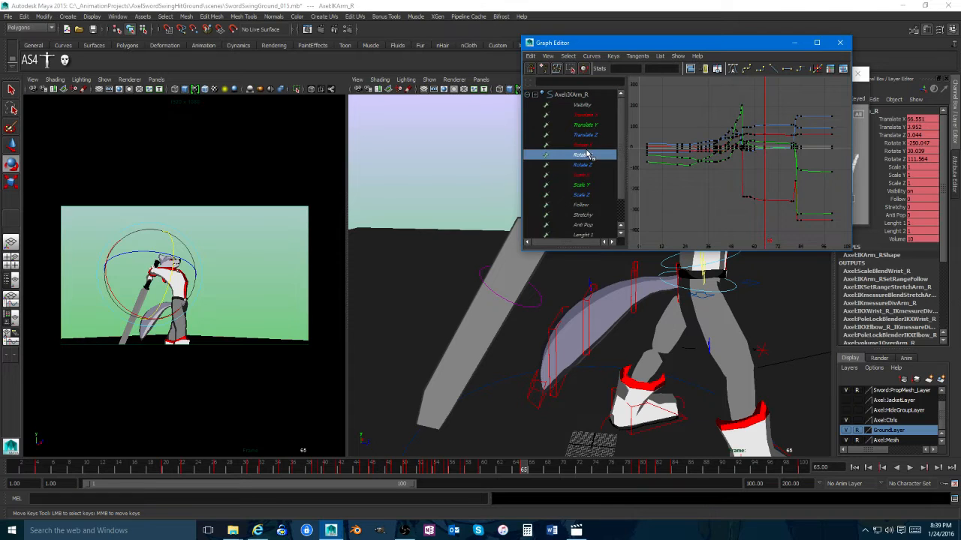
drag(739, 149, 740, 150)
key(f)
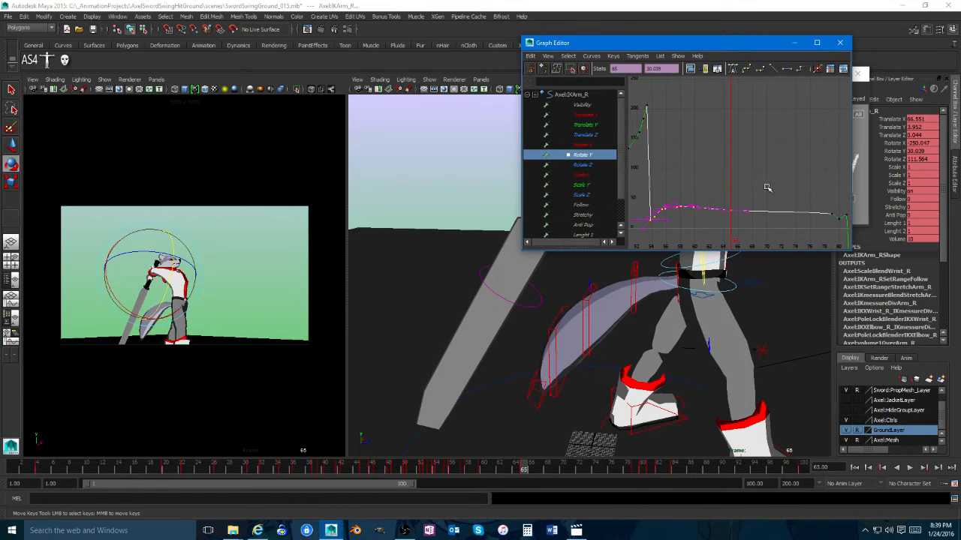
alt+middle_drag(840, 204, 830, 203)
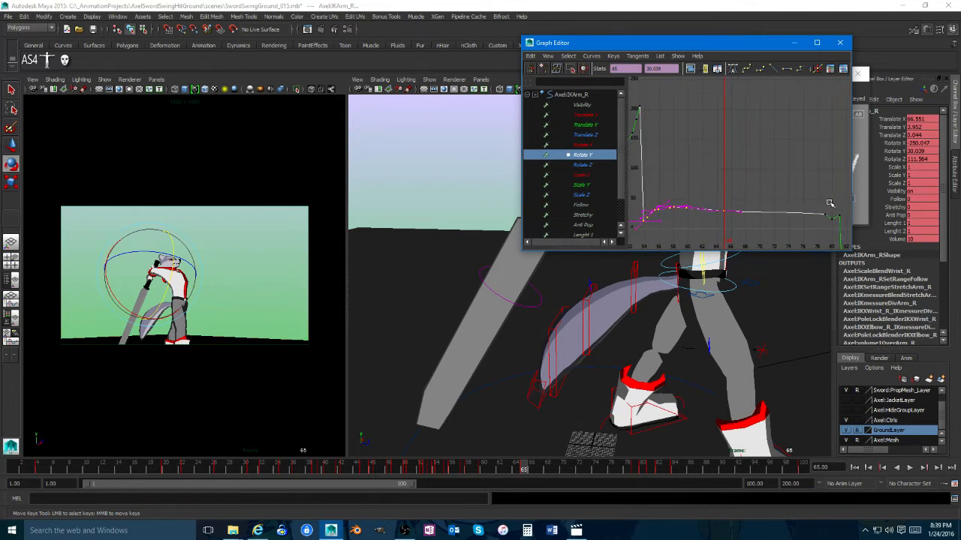
alt+right_drag(833, 202, 830, 199)
key(w)
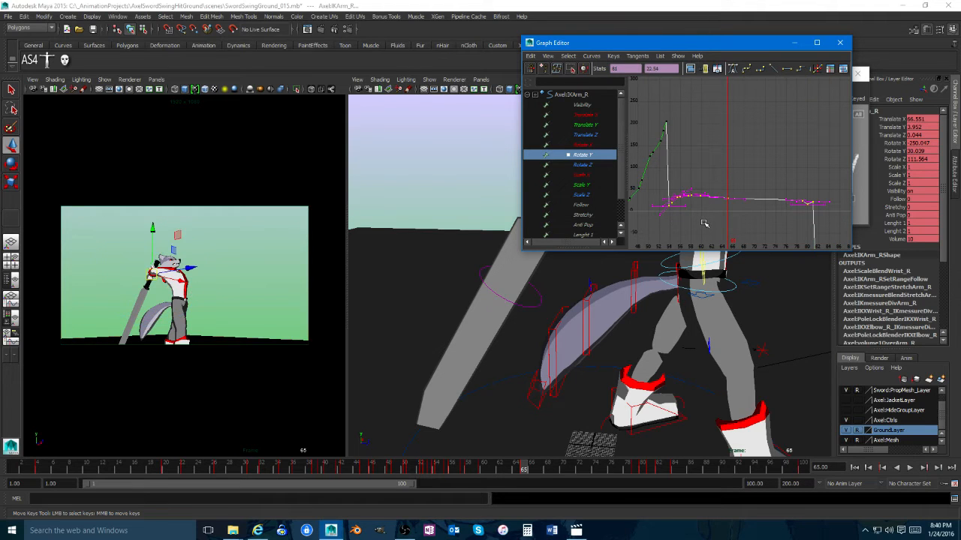
middle_drag(704, 224, 706, 225)
drag(546, 473, 436, 470)
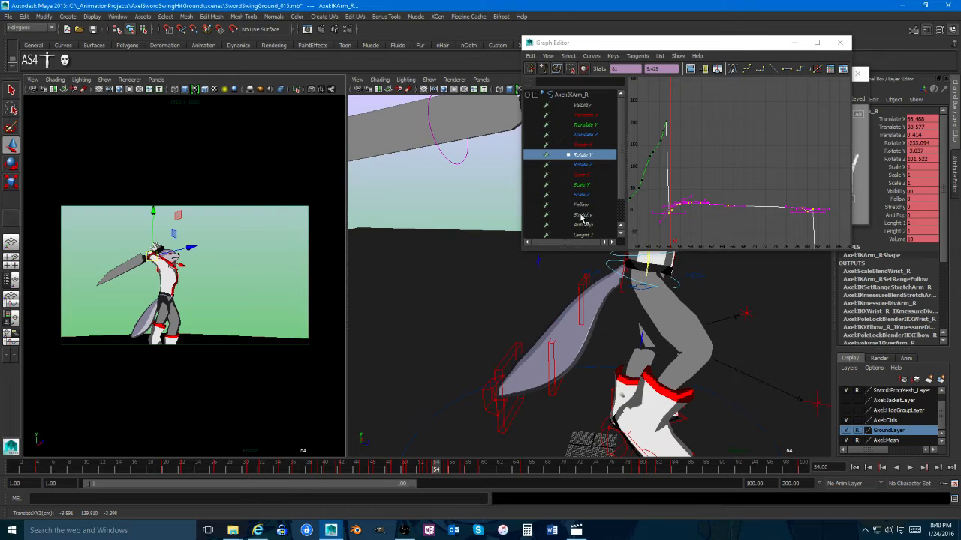
Step: Try raising the right arm's Rotate Y key just after frame 54, and undo the move
click(667, 174)
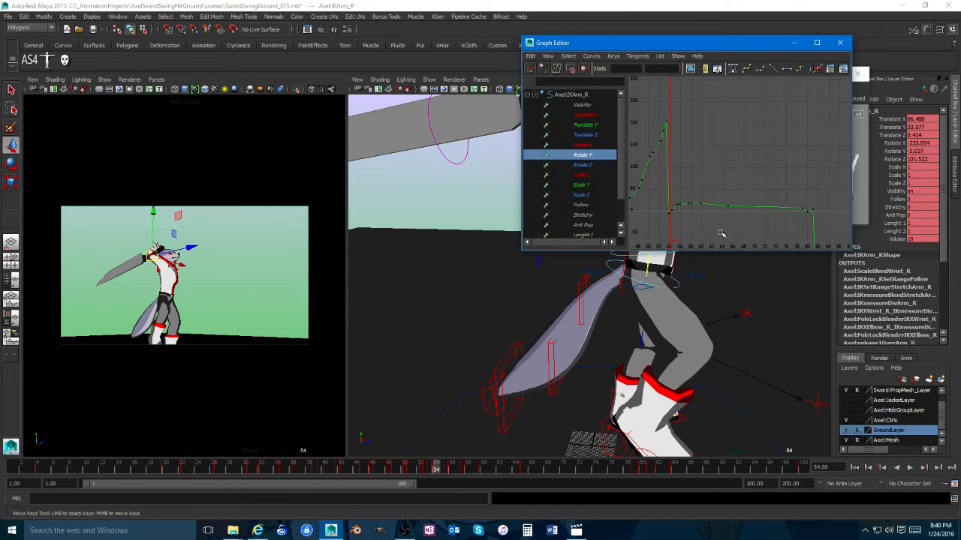
middle_drag(674, 226, 673, 191)
alt+middle_drag(578, 390, 553, 424)
key(ctrl+z)
key(ctrl+z)
key(ctrl+z)
key(ctrl+z)
key(ctrl+z)
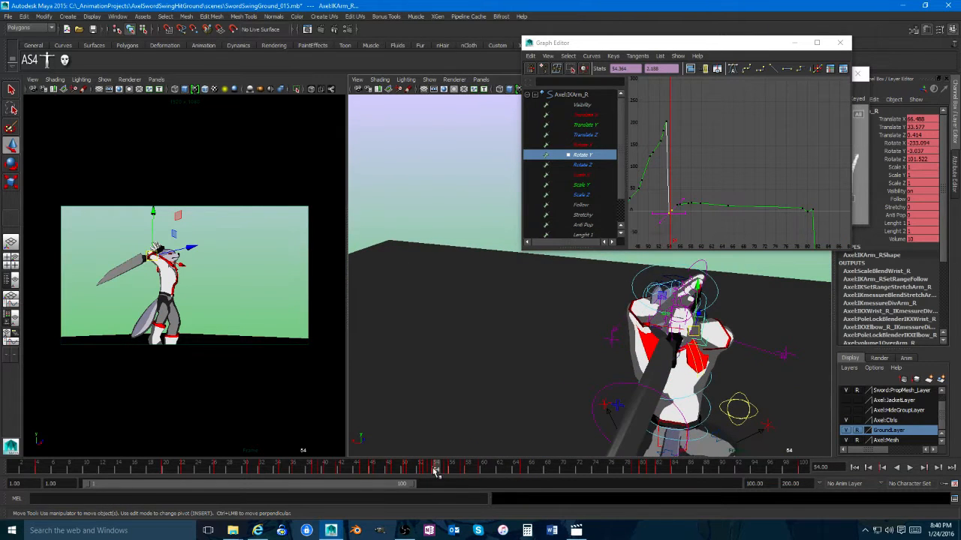
Step: Set the Rotate tool to Gimbal mode and try rotating the right arm's IK control around Z at frame 54, undoing the attempts
mouse_move(436, 471)
mouse_down()
mouse_move(461, 470)
mouse_move(435, 468)
mouse_up()
key(e)
click(939, 29)
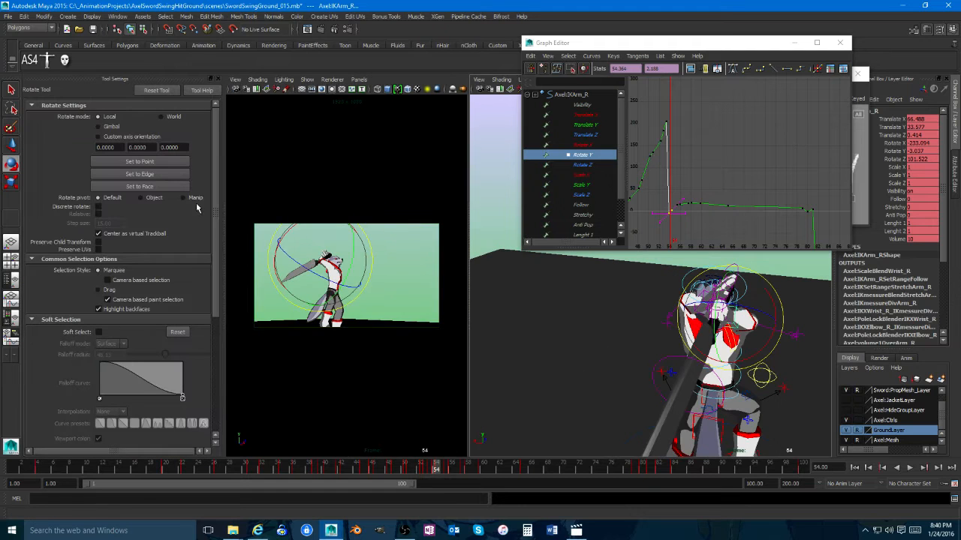
alt+drag(617, 361, 689, 348)
alt+drag(576, 346, 714, 354)
drag(635, 304, 629, 308)
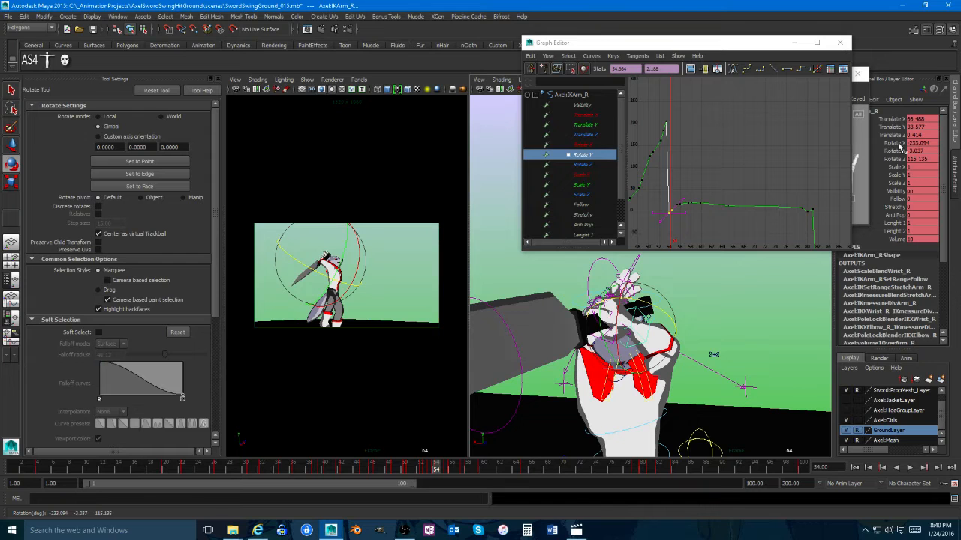
key(ctrl+z)
drag(646, 305, 640, 328)
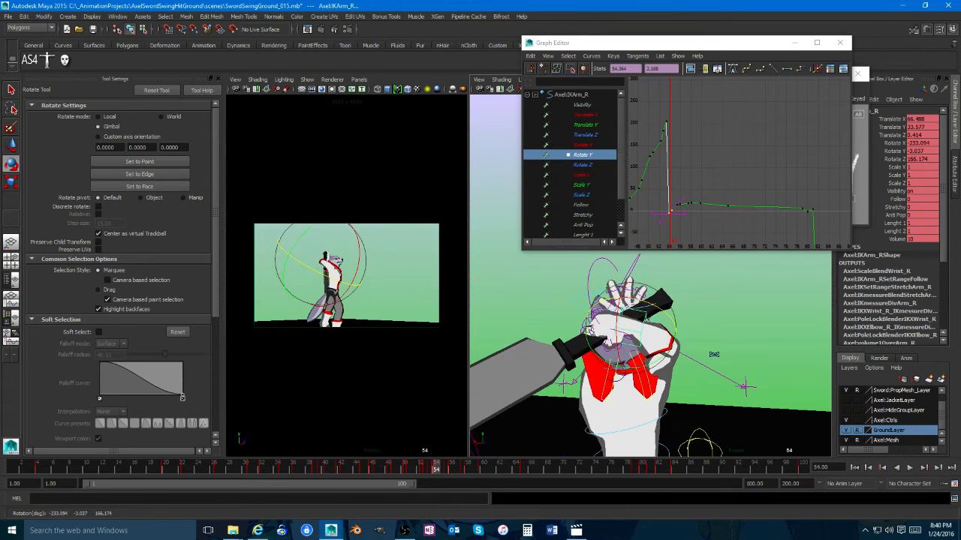
drag(588, 344, 589, 326)
key(ctrl+z)
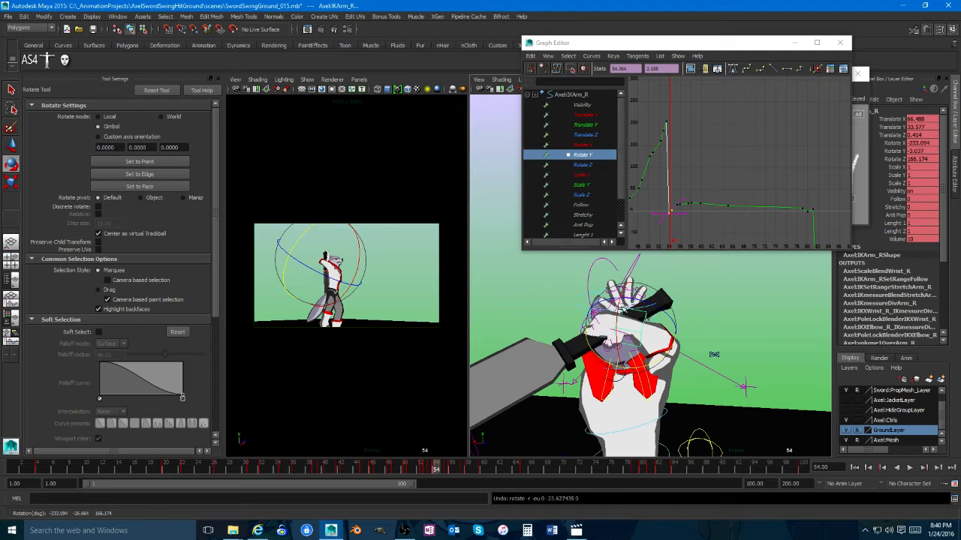
drag(640, 300, 632, 384)
key(ctrl+z)
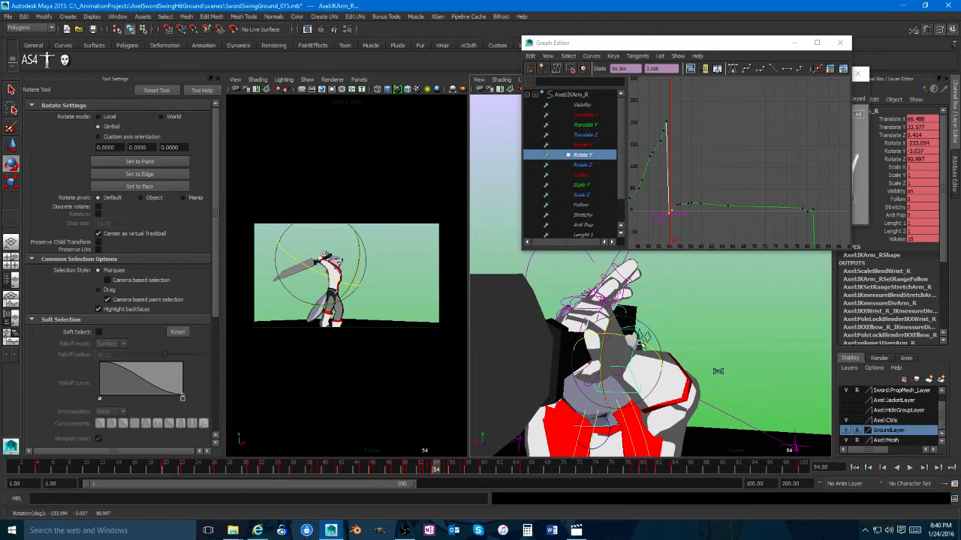
Step: Try further rotations of the right arm's IK control, return the Rotate tool to Local mode, and undo the rotations
alt+drag(642, 344, 552, 374)
click(542, 346)
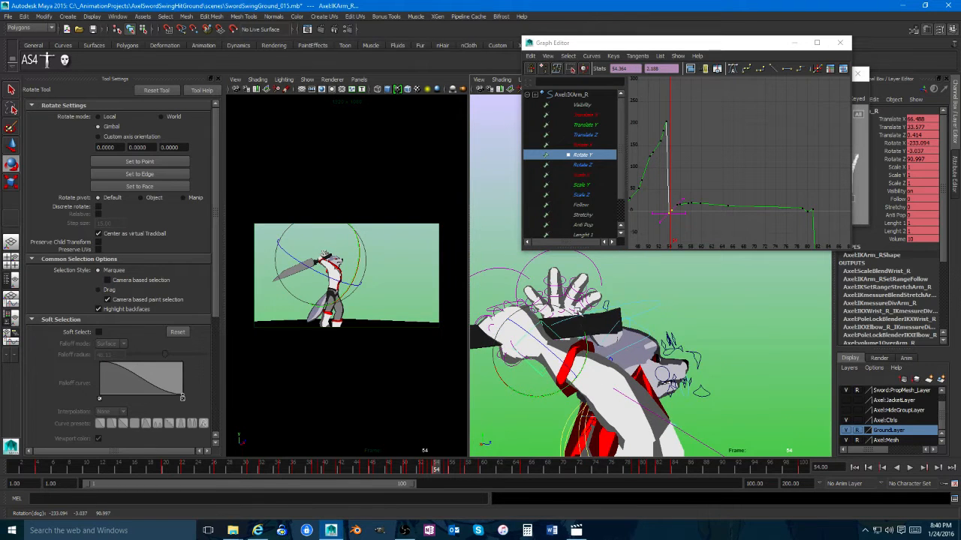
alt+drag(553, 334, 587, 342)
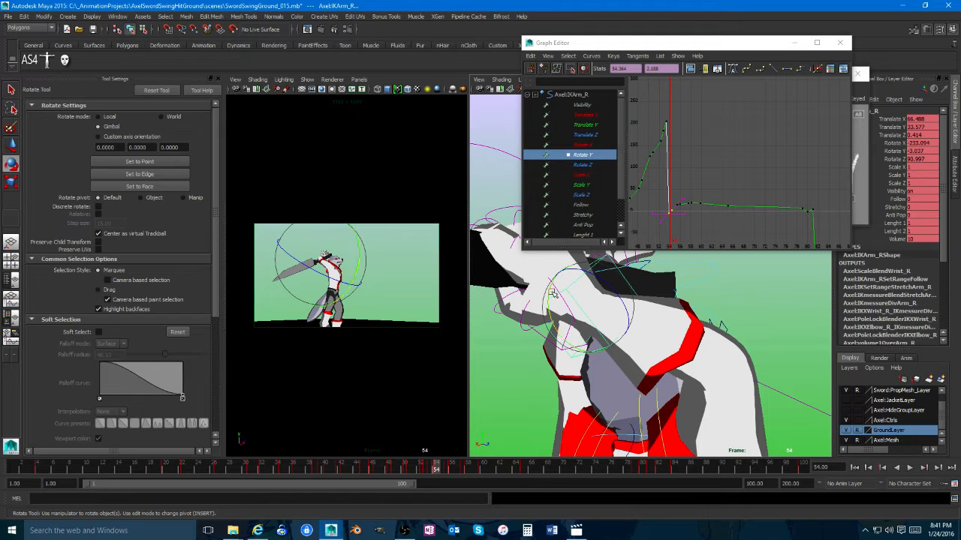
drag(551, 295, 639, 292)
click(103, 117)
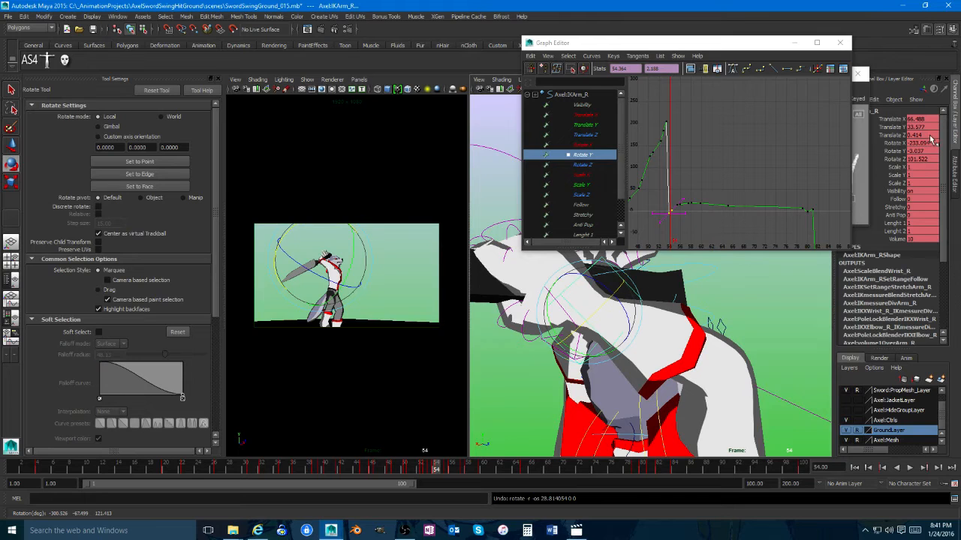
mouse_move(601, 311)
mouse_down()
mouse_move(585, 320)
mouse_move(600, 304)
mouse_up()
key(ctrl+z)
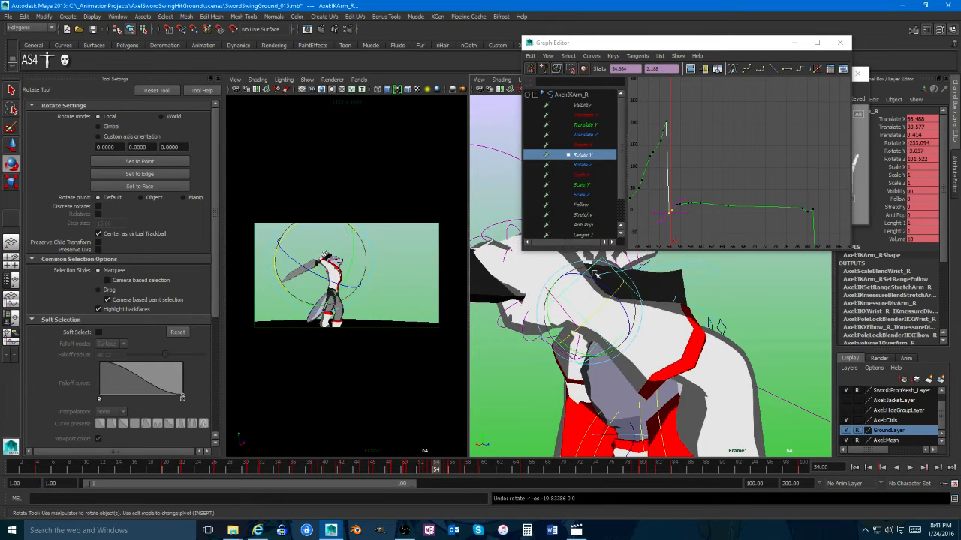
Step: Play back the swing and inspect the right arm and sword grip at frame 54
key(alt+v)
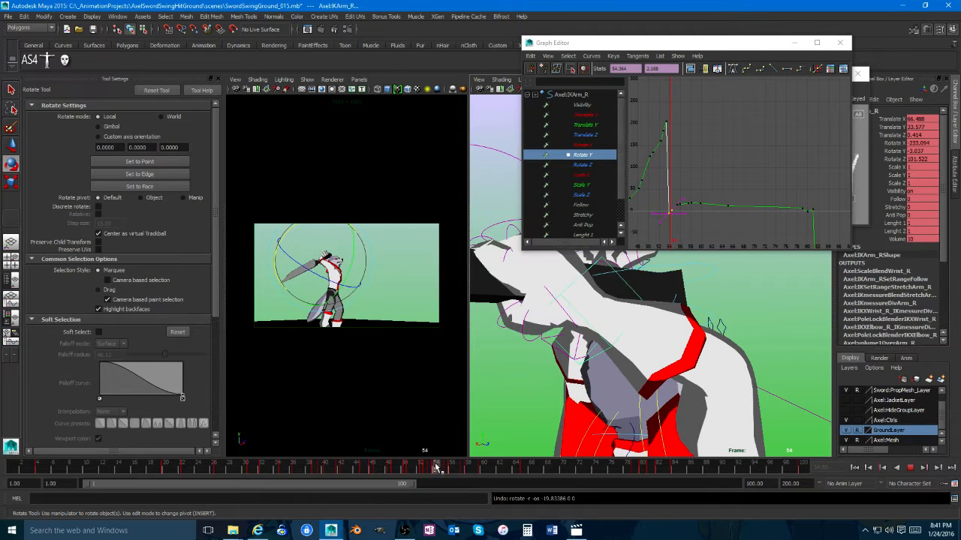
click(436, 467)
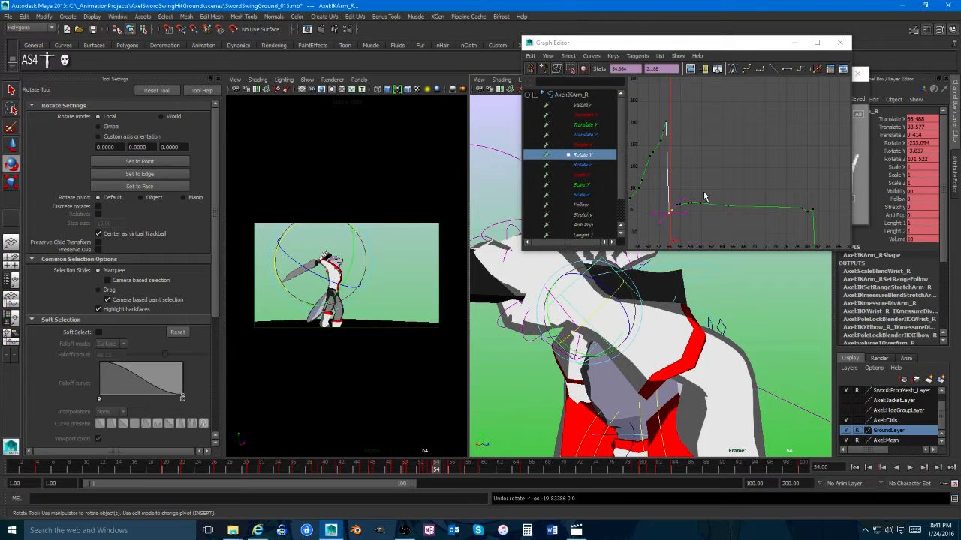
alt+middle_drag(629, 342, 674, 368)
alt+right_drag(674, 368, 639, 342)
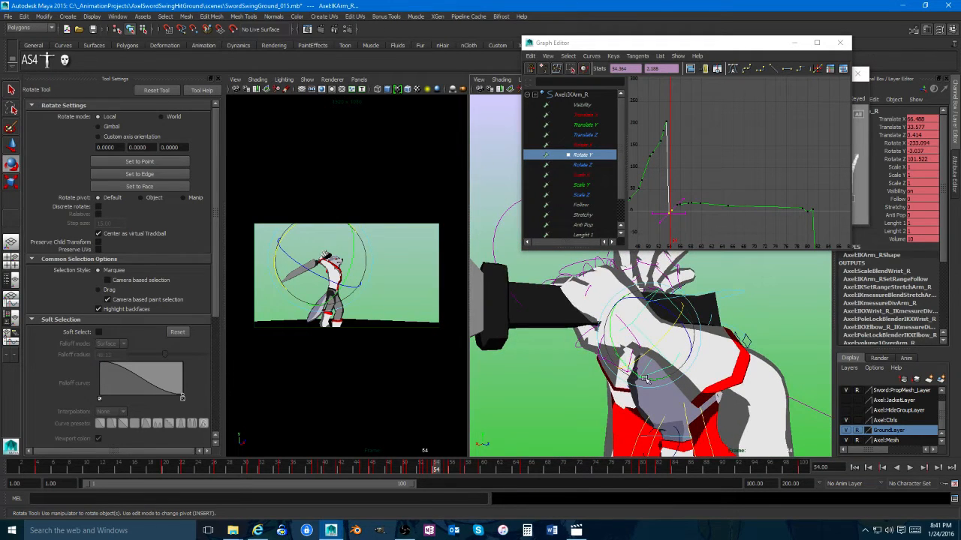
alt+drag(643, 379, 704, 337)
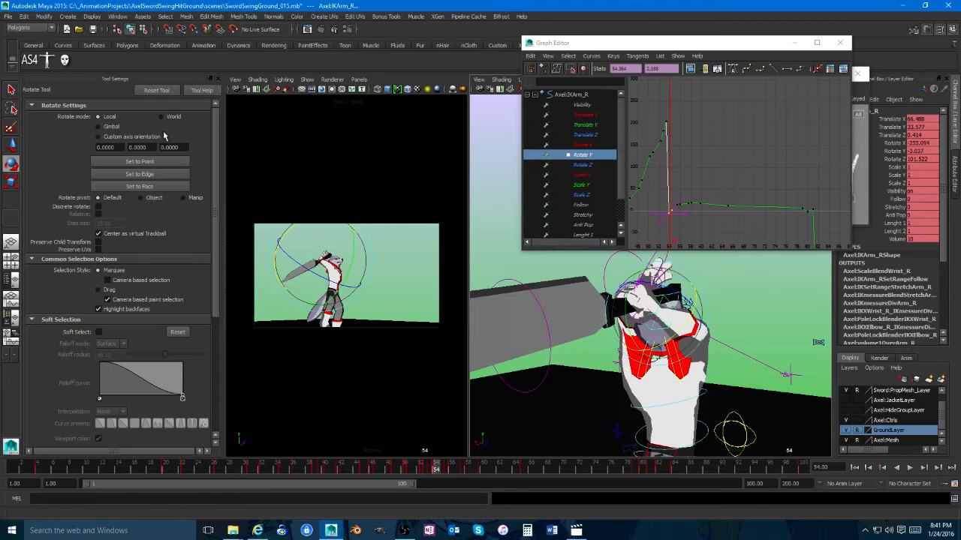
Step: Deselect the Rotate Y key, move the Graph Editor clear of the character, and close the Tool Settings
click(738, 147)
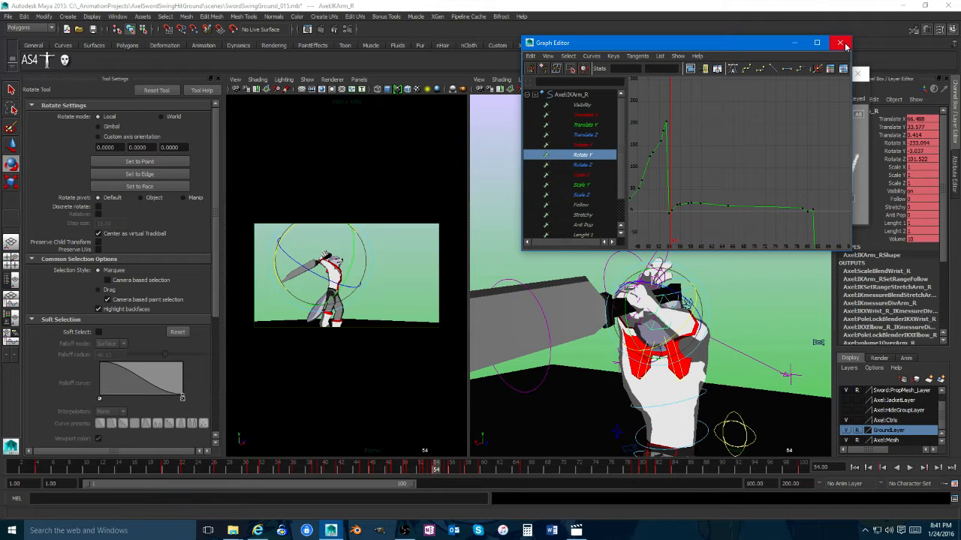
drag(788, 43, 837, 14)
alt+drag(700, 283, 600, 338)
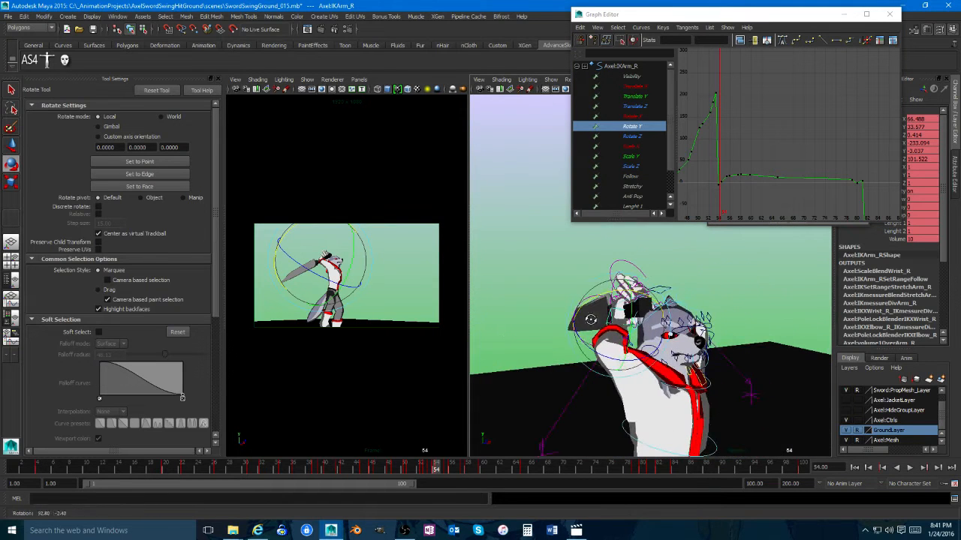
drag(434, 470, 412, 471)
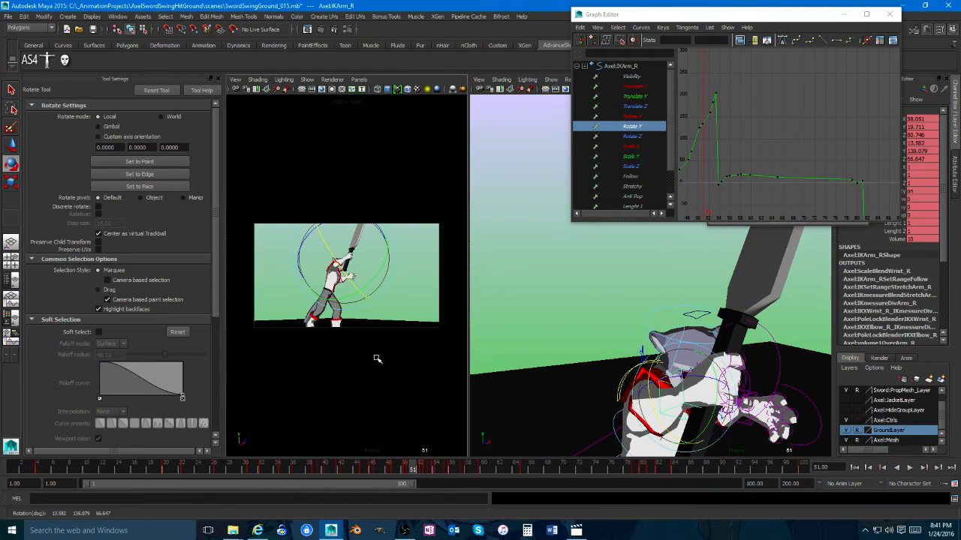
click(216, 79)
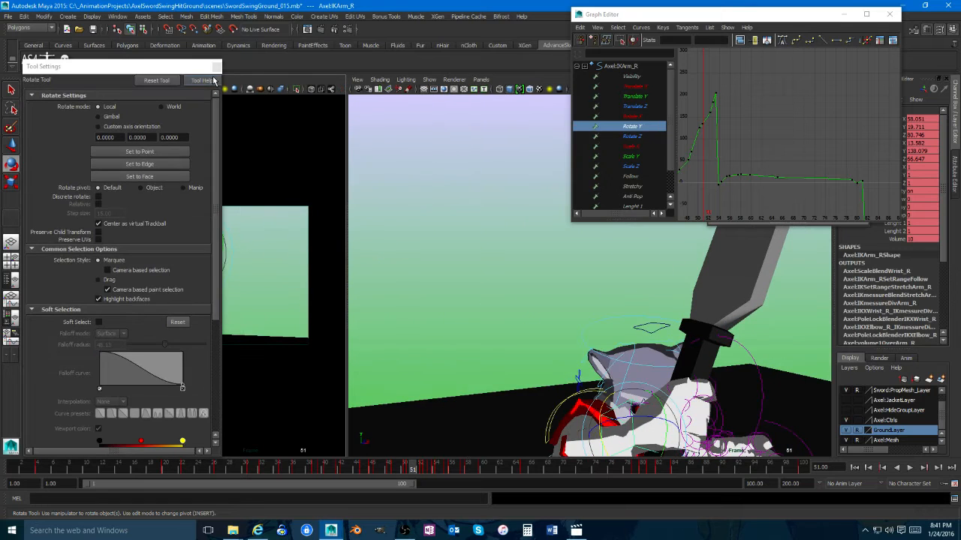
Step: Examine the sword swing poses between frames 50 and 53 in the camera view and around the arms and head
key(space)
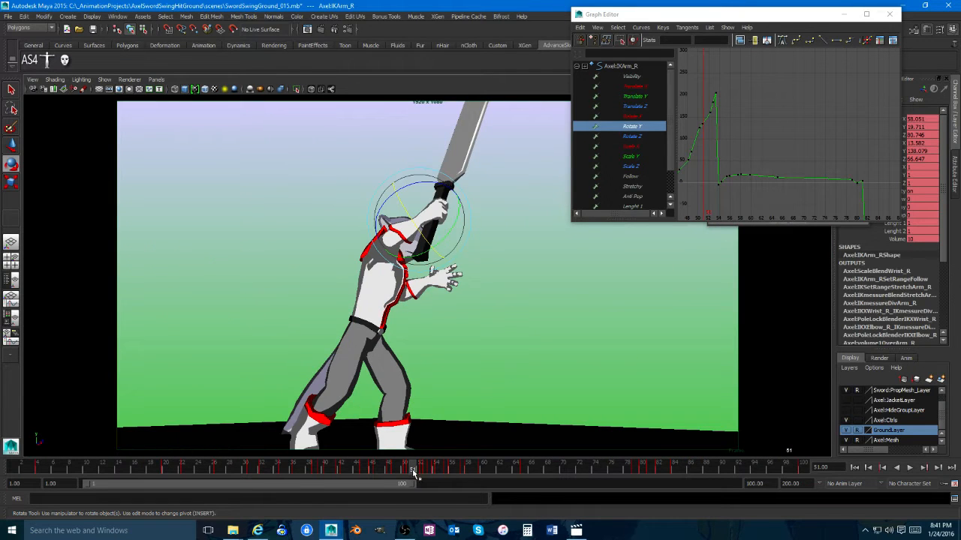
mouse_move(412, 471)
mouse_down()
mouse_move(510, 470)
mouse_move(316, 470)
mouse_move(505, 458)
mouse_move(404, 467)
mouse_up()
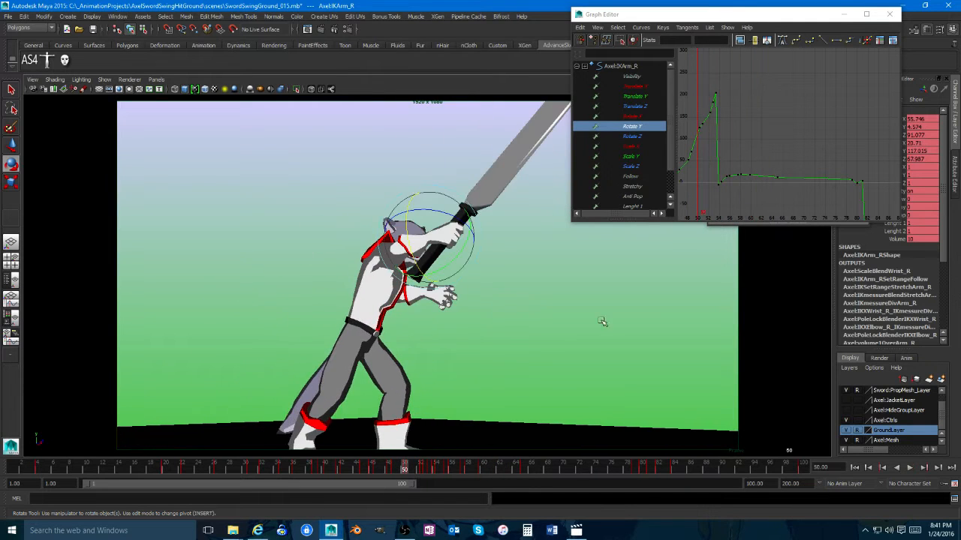
key(space)
alt+drag(603, 322, 650, 324)
alt+right_drag(650, 323, 605, 321)
alt+middle_drag(605, 321, 577, 299)
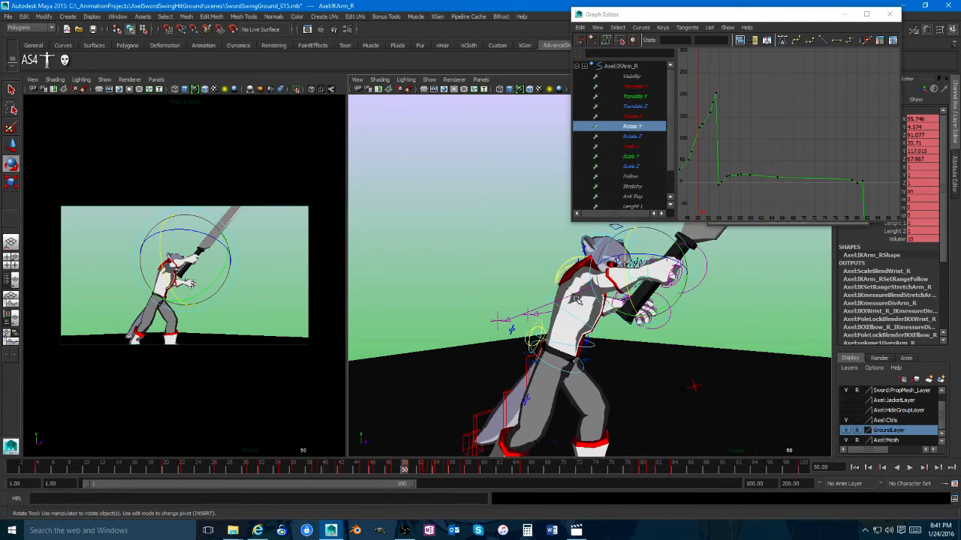
alt+drag(576, 299, 568, 316)
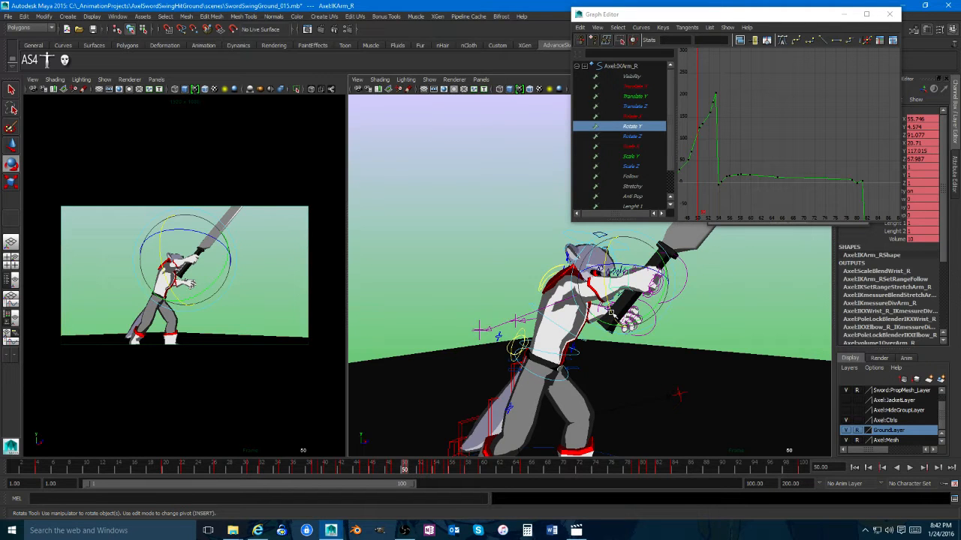
alt+drag(542, 351, 625, 391)
mouse_move(448, 473)
mouse_down()
mouse_move(409, 473)
mouse_move(442, 469)
mouse_move(429, 469)
mouse_up()
alt+drag(665, 387, 592, 348)
alt+middle_drag(591, 348, 631, 364)
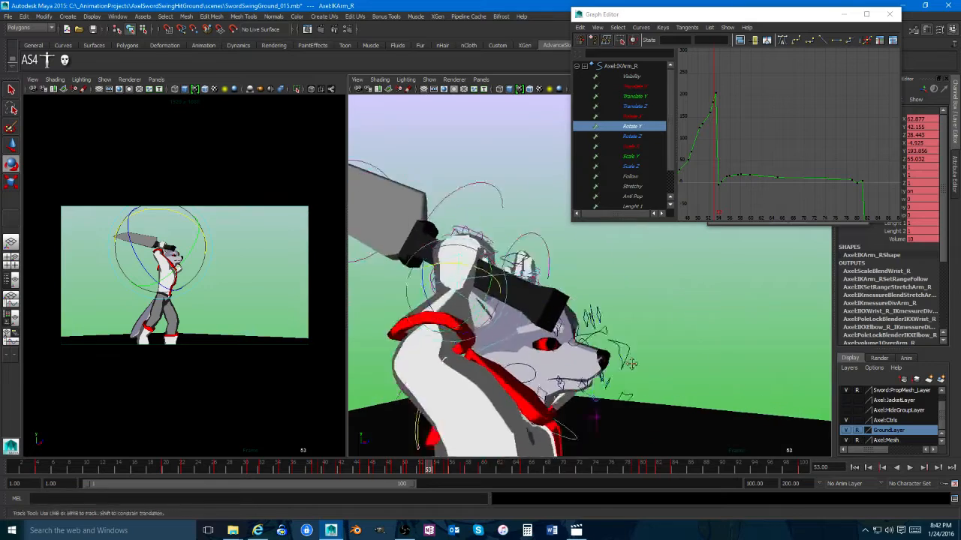
alt+drag(632, 364, 532, 327)
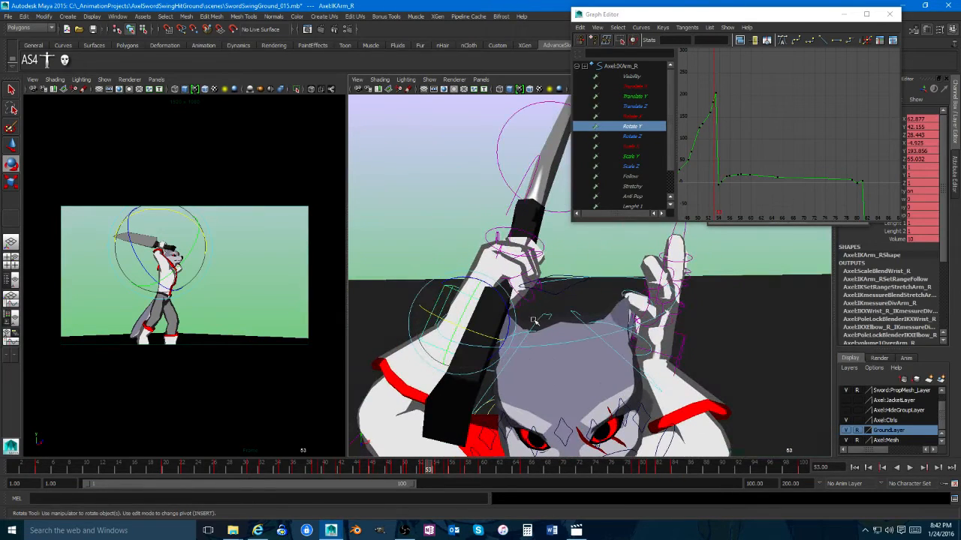
Step: Select the right ear's FK control and frame its animation curves around frame 53 in the Graph Editor
click(533, 321)
key(alt+v)
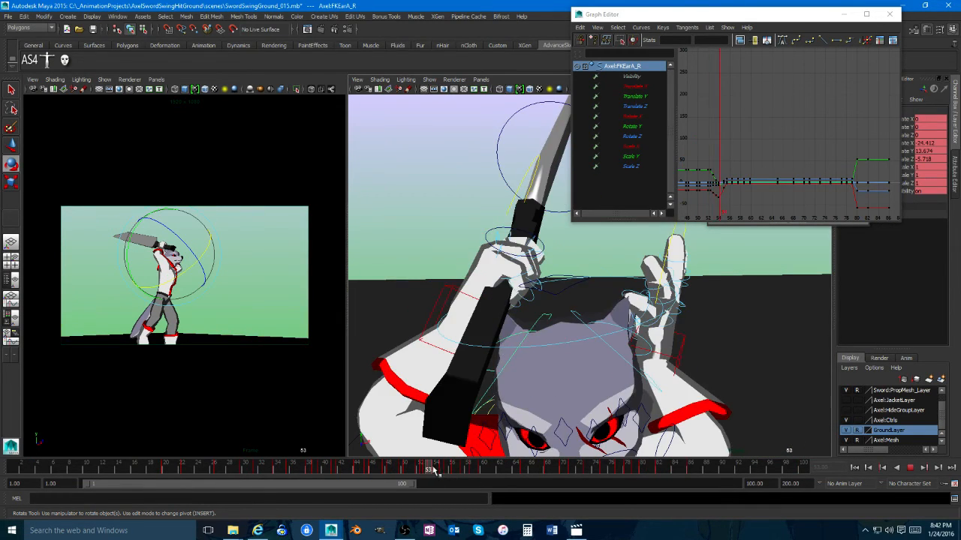
drag(436, 471, 429, 470)
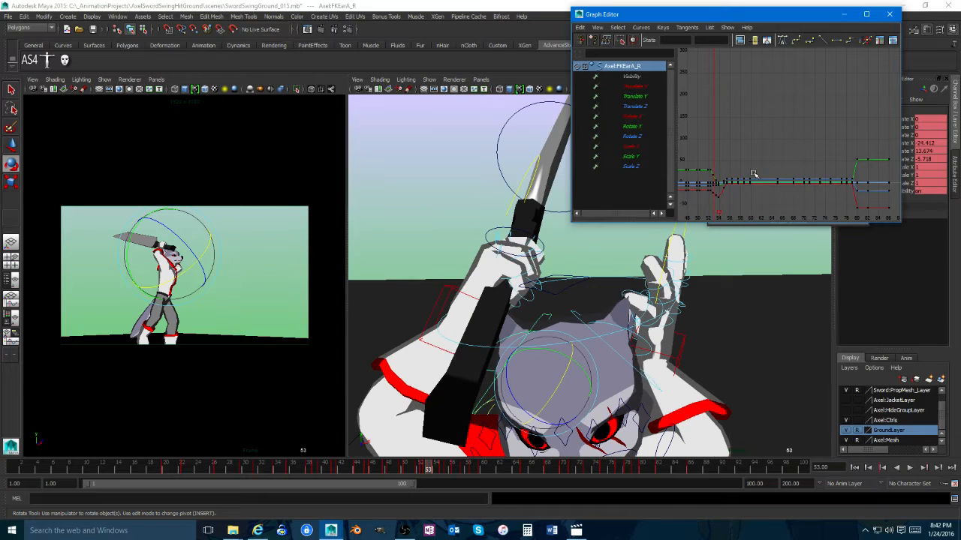
alt+middle_drag(755, 174, 773, 165)
alt+right_drag(721, 193, 787, 177)
alt+middle_drag(785, 175, 804, 103)
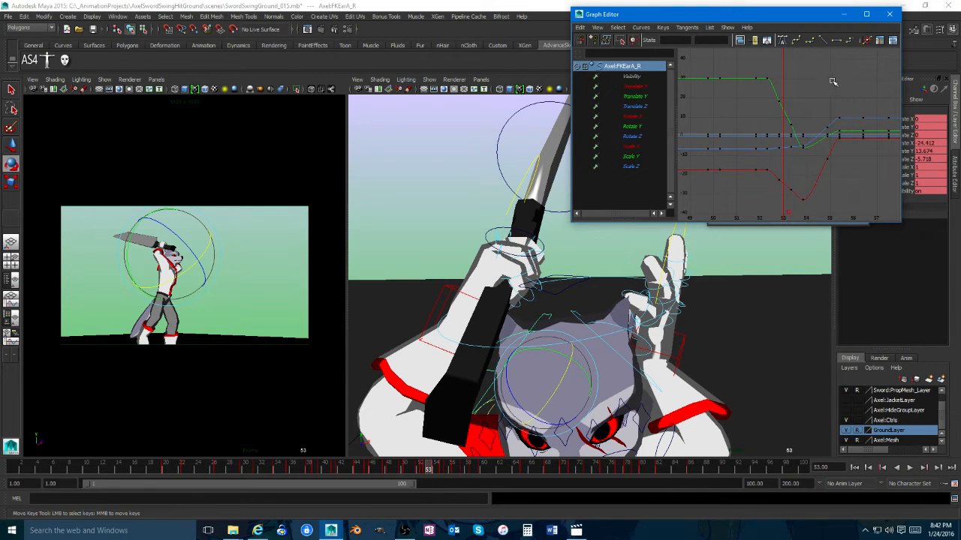
Step: Snap the right ear's keys around frames 52 to 54 to whole frames and delete the duplicate keys at frame 53
drag(825, 61, 746, 232)
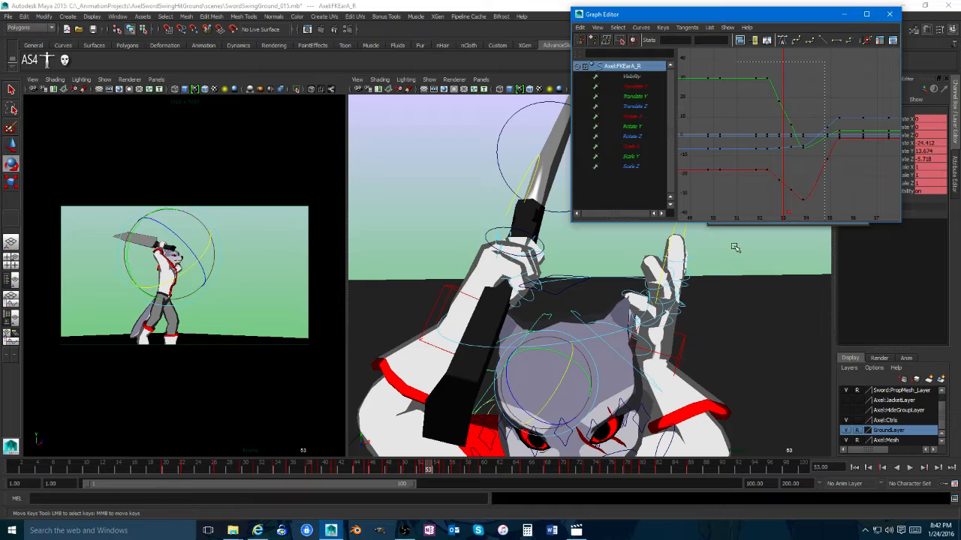
click(754, 206)
drag(788, 185, 772, 198)
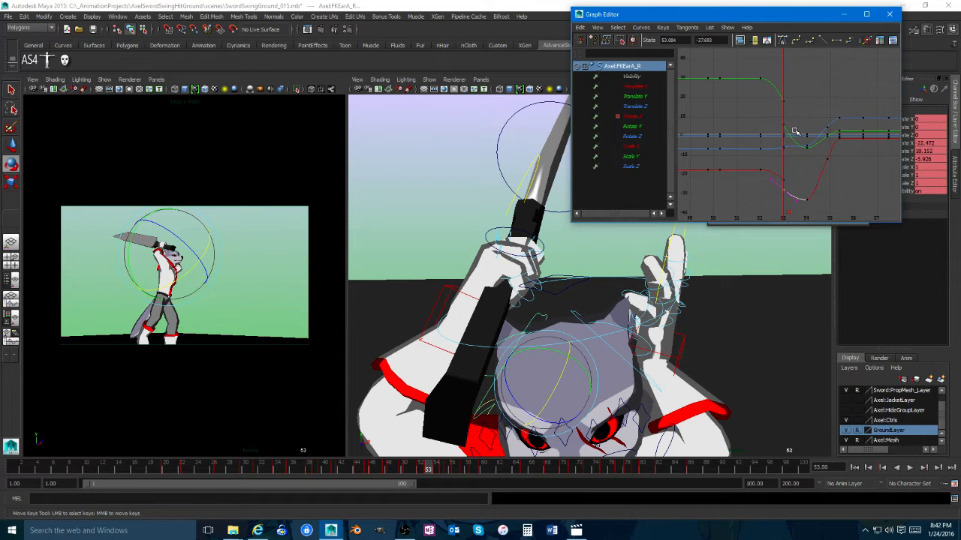
click(768, 130)
drag(775, 153, 776, 152)
key(Delete)
Step: Rotate the right ear at frame 53 to about -20.2, 16.4, -15.7, key it, and play back the motion
mouse_move(427, 474)
mouse_down()
mouse_move(419, 472)
mouse_move(427, 472)
mouse_up()
key(e)
drag(545, 375, 525, 384)
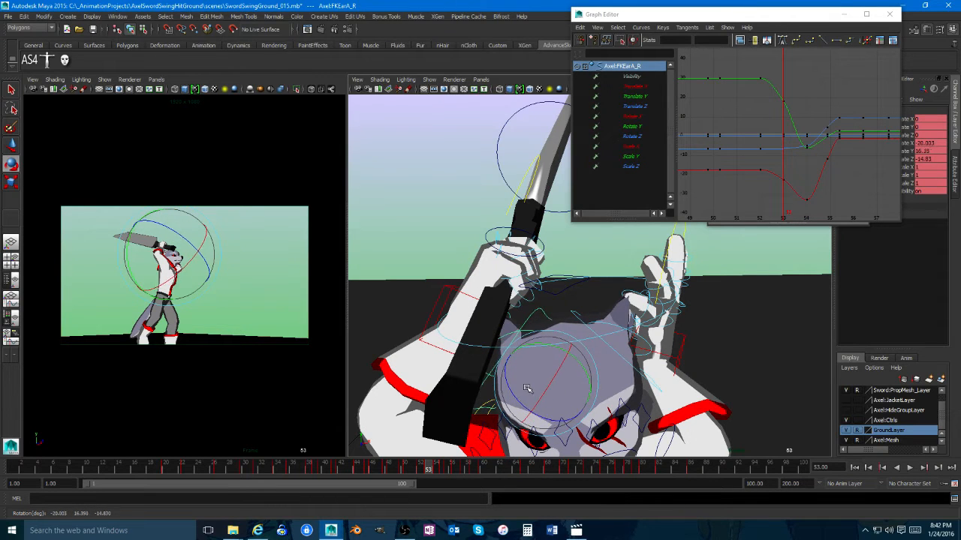
key(s)
click(437, 471)
key(alt+v)
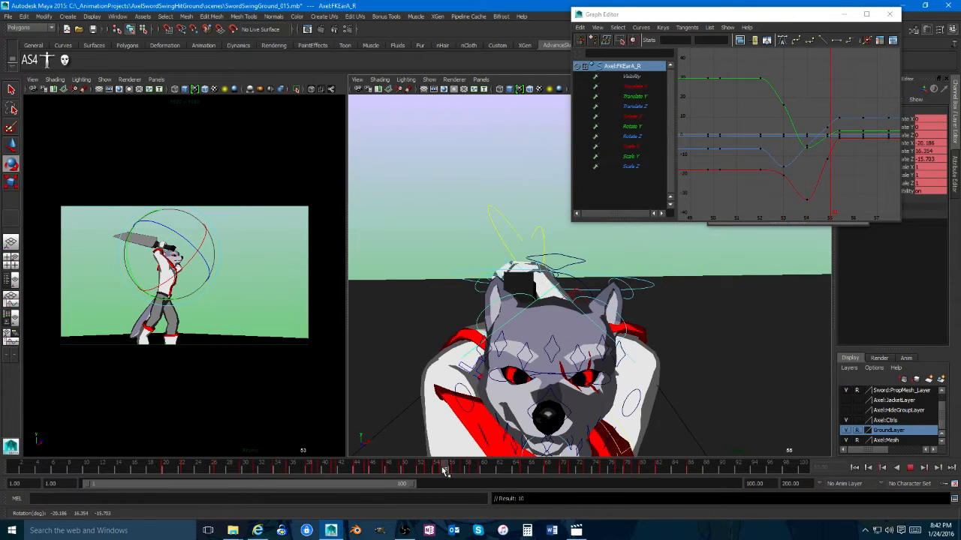
Step: Delete the right ear's keys from about frame 55 to 60 and shift its frame 54 and 55 keys one frame later
shift+drag(439, 471, 482, 471)
right_click(483, 470)
click(484, 358)
key(alt+v)
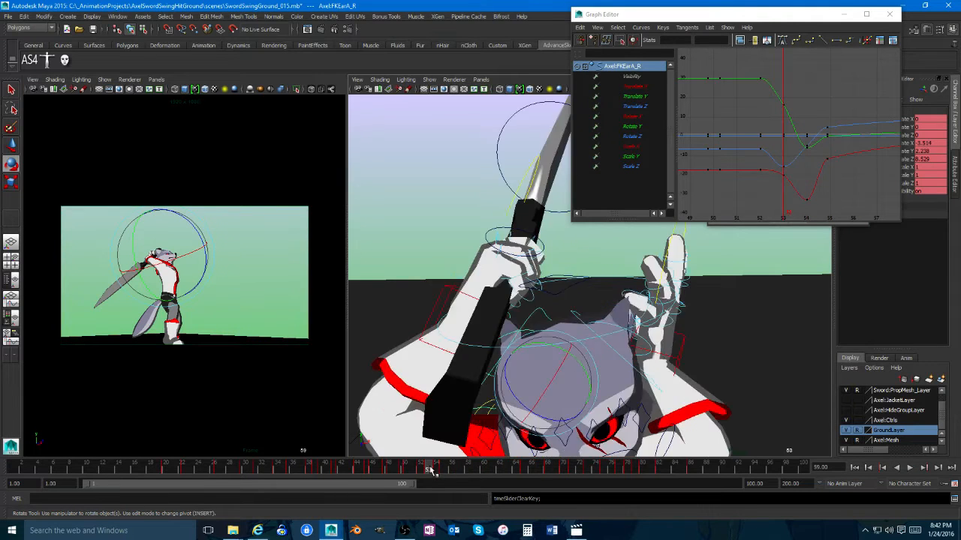
click(439, 471)
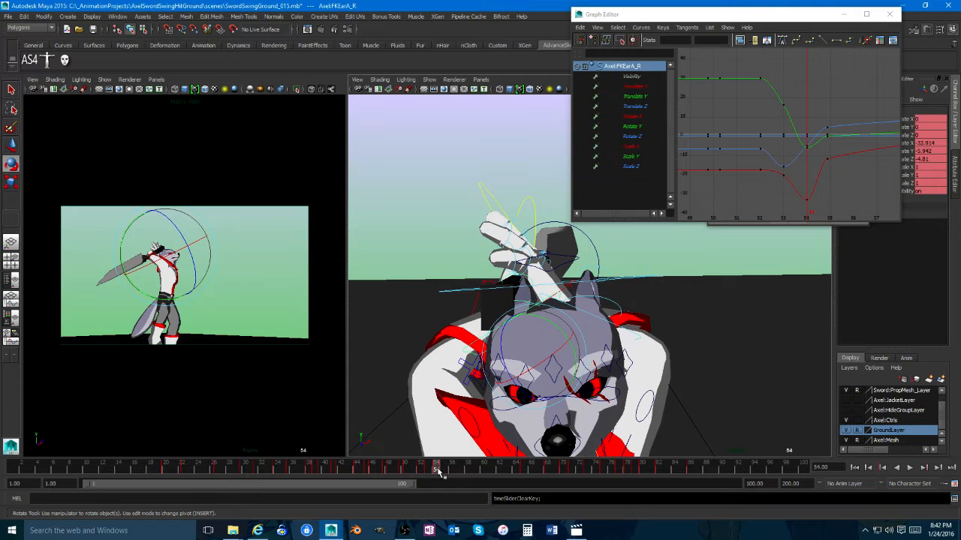
click(442, 472)
mouse_move(448, 473)
mouse_down()
mouse_move(439, 471)
mouse_move(452, 472)
mouse_up()
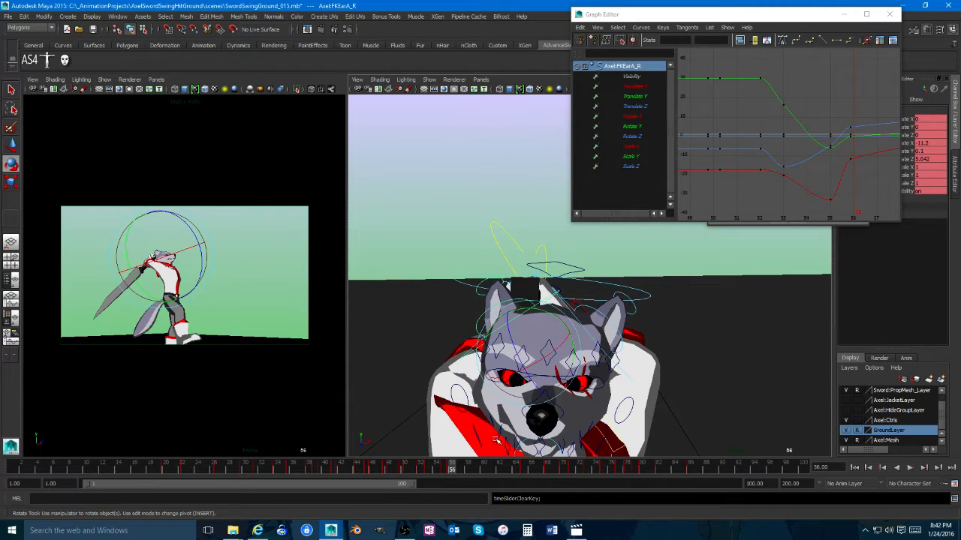
Step: Rotate the right ear at frame 56 to about -26, 14, -22.7, key it, and delete the stray keys just before that frame
drag(572, 353, 621, 318)
key(w)
key(s)
drag(841, 109, 853, 176)
key(Delete)
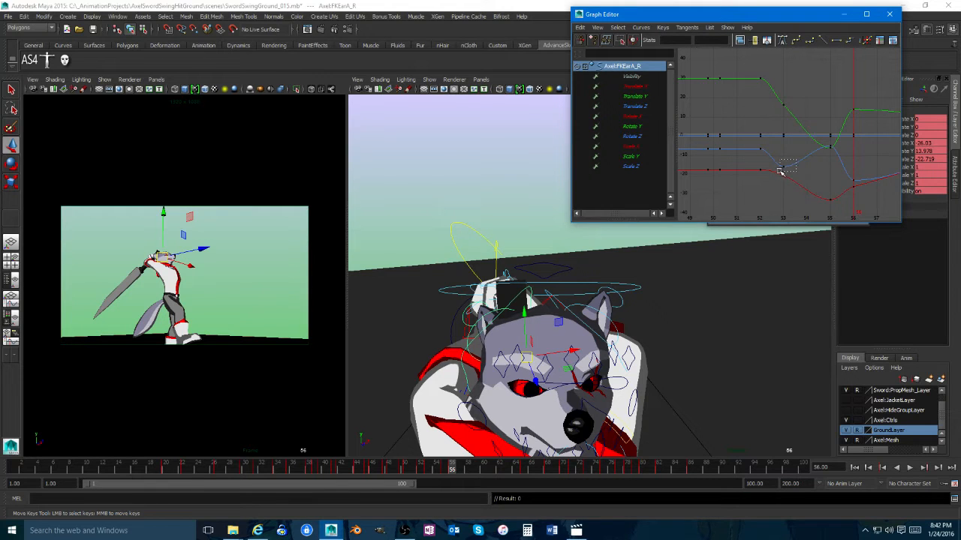
Step: Raise the right ear's Rotate Z key at frame 53 to about -4.81 and check the motion in playback
drag(780, 172, 782, 172)
shift+middle_drag(803, 179, 805, 161)
key(alt+v)
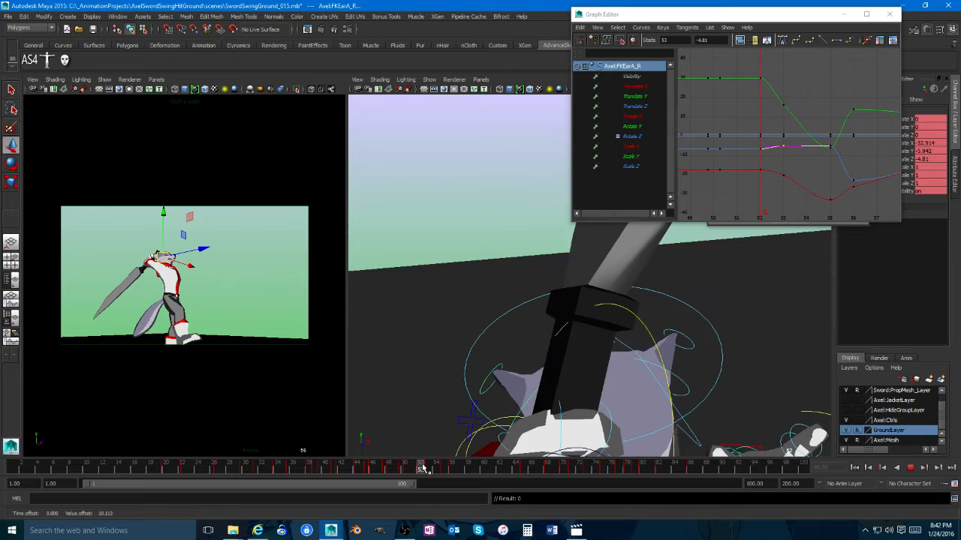
key(alt+v)
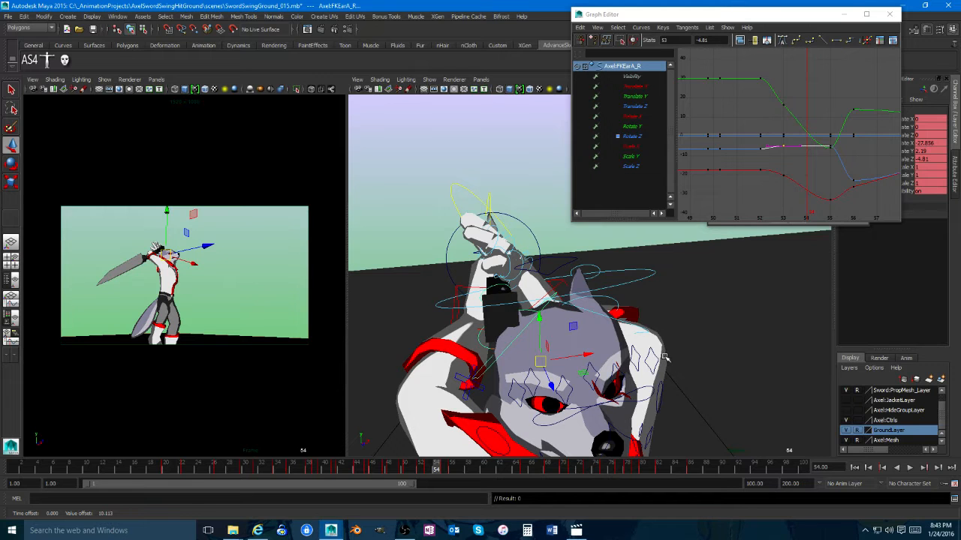
Step: Play back the sword swing in the enlarged camera view and scrub to frame 68
alt+drag(684, 367, 519, 345)
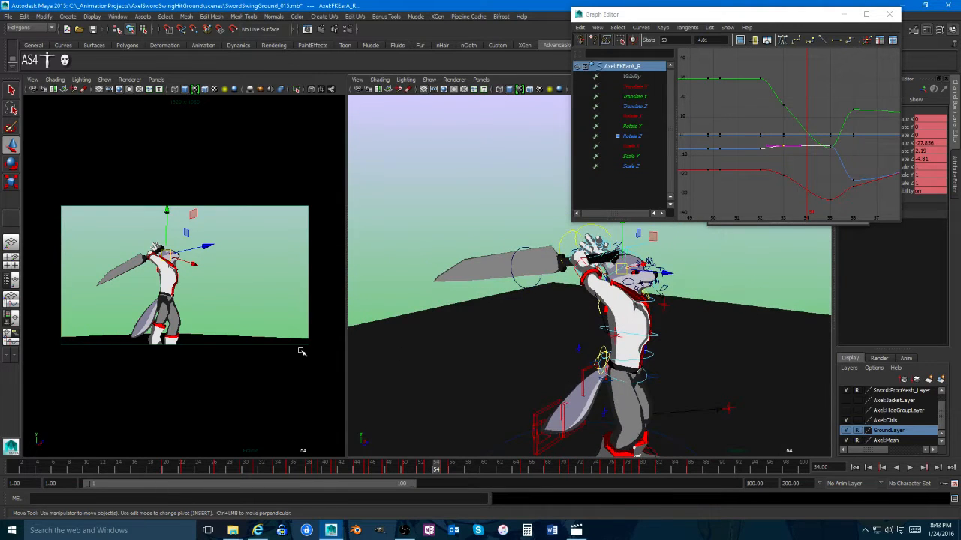
key(space)
key(alt+v)
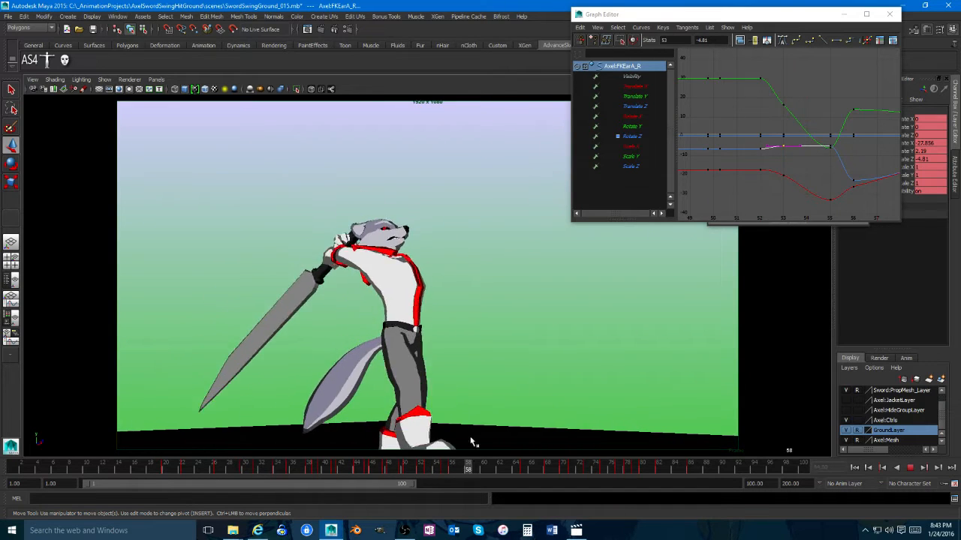
mouse_move(609, 446)
mouse_down()
mouse_move(738, 454)
mouse_move(314, 449)
mouse_move(424, 445)
mouse_move(575, 460)
mouse_up()
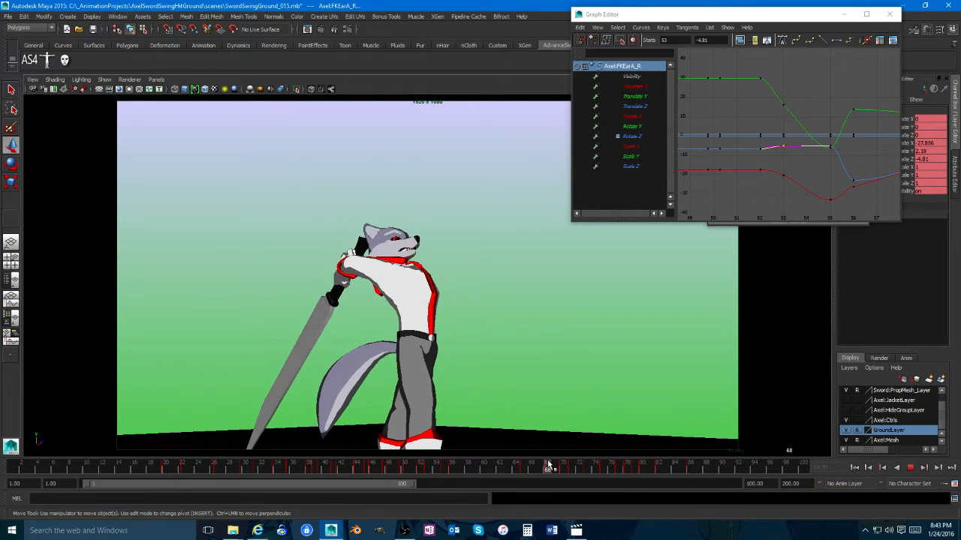
key(space)
Step: Select the head's FK control and delete its key at frame 68, checking the head motion up to about frame 71
key(f)
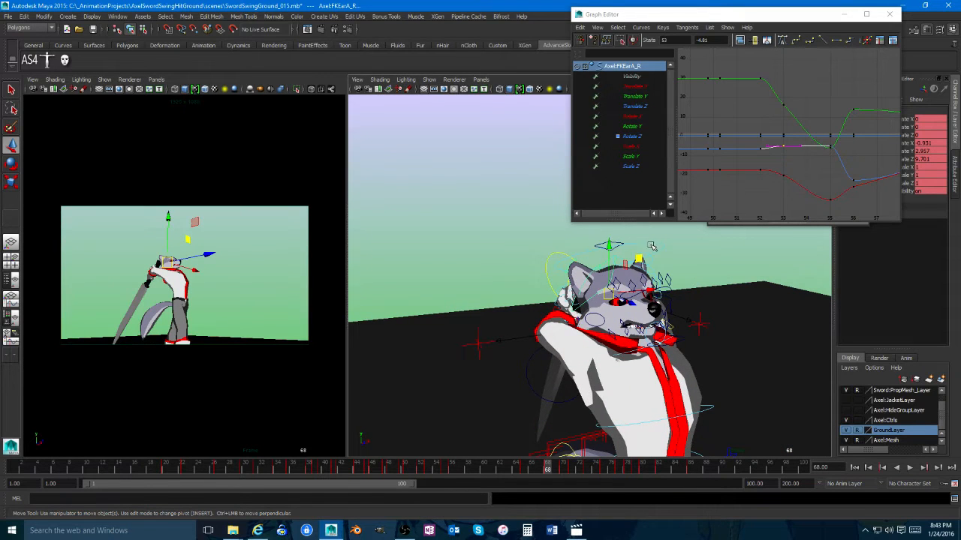
key(Up)
key(alt+v)
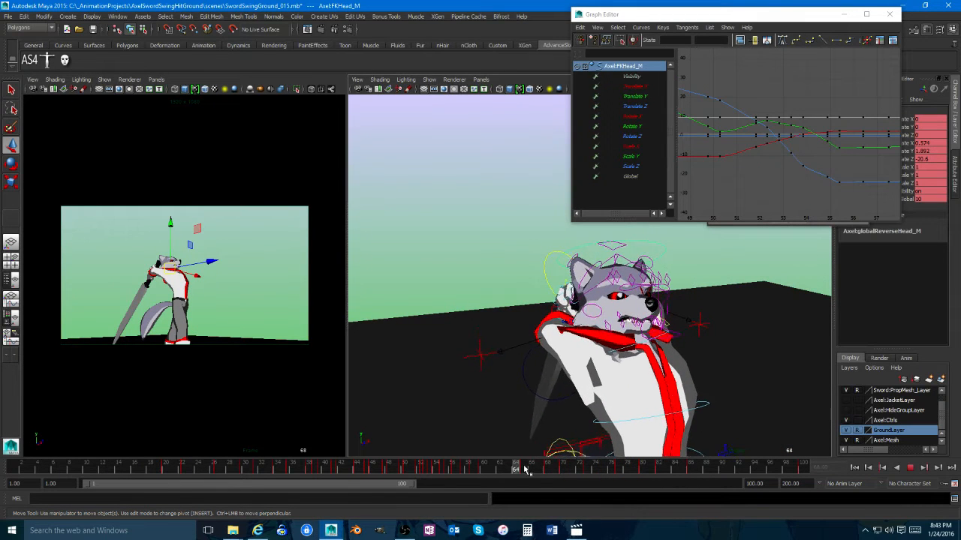
right_click(548, 471)
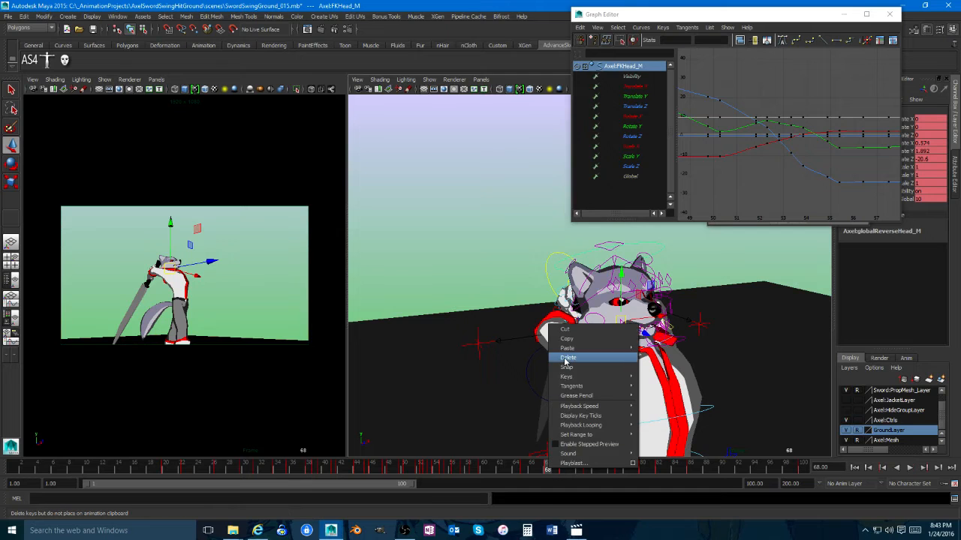
click(561, 405)
drag(550, 471, 569, 466)
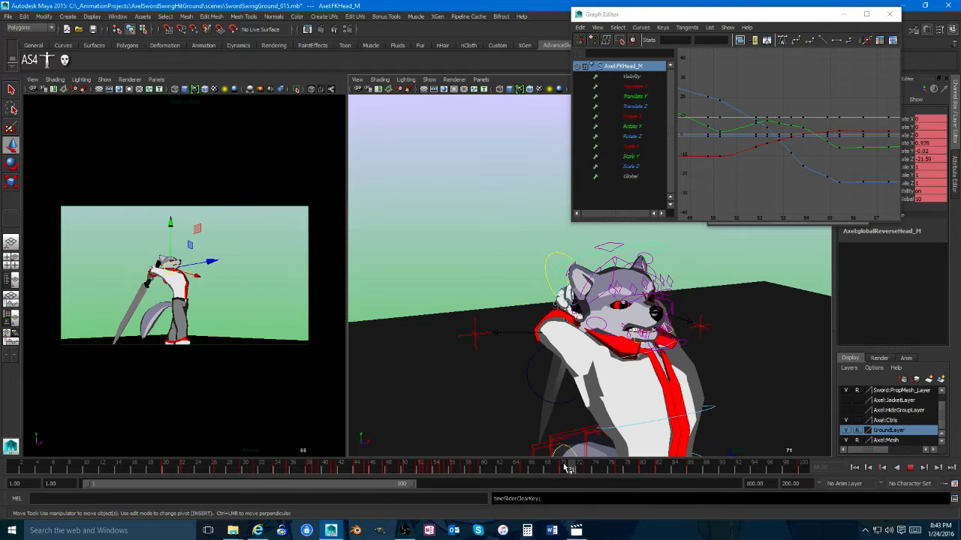
Step: Delete the head's stray keys between frames 55 and 56 in the Graph Editor
key(alt+v)
key(f)
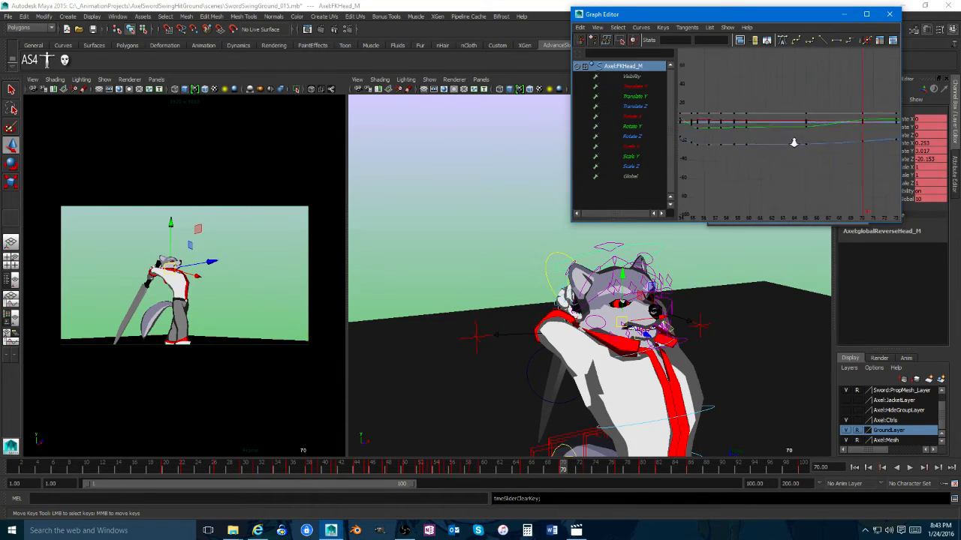
scroll(793, 143, up, 6)
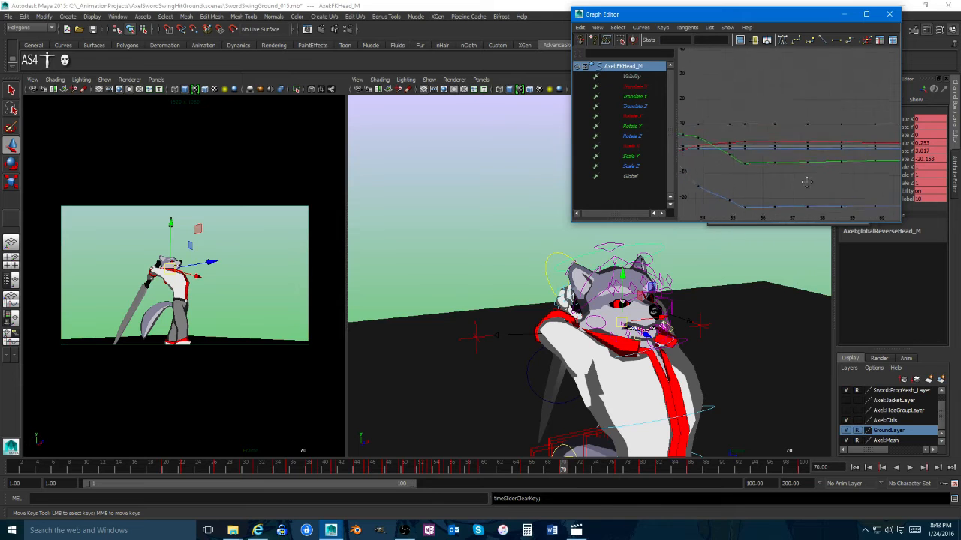
alt+middle_drag(806, 183, 844, 167)
drag(789, 142, 770, 158)
click(778, 167)
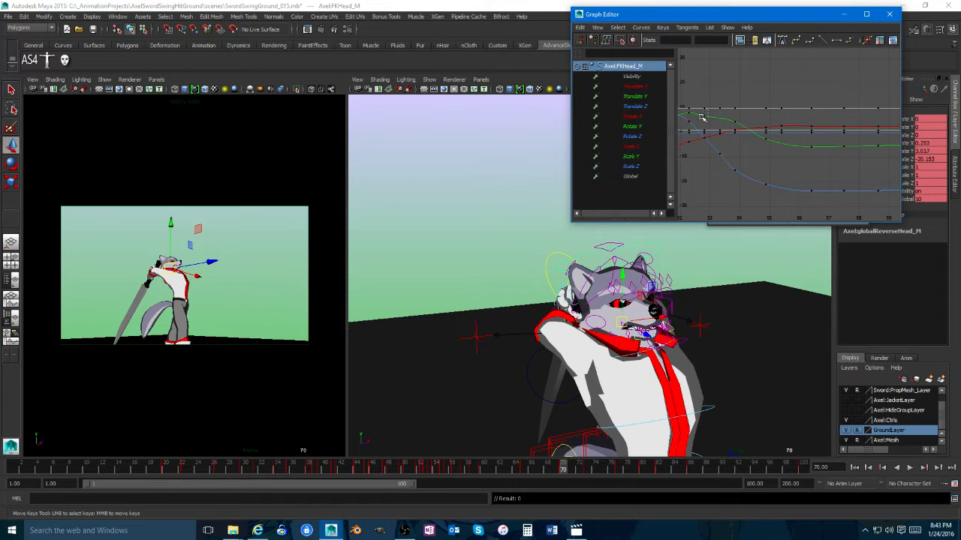
Step: Delete the head's off-frame Rotate X key just before frame 48 and review the surrounding curves
alt+right_drag(821, 162, 782, 170)
alt+middle_drag(785, 170, 842, 170)
alt+right_drag(773, 174, 836, 185)
alt+middle_drag(763, 165, 828, 181)
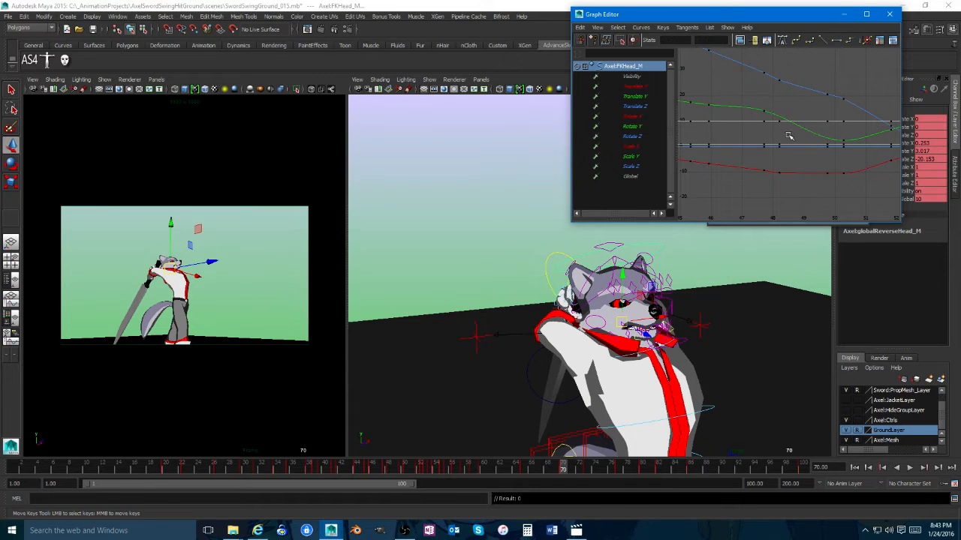
alt+middle_drag(805, 193, 797, 181)
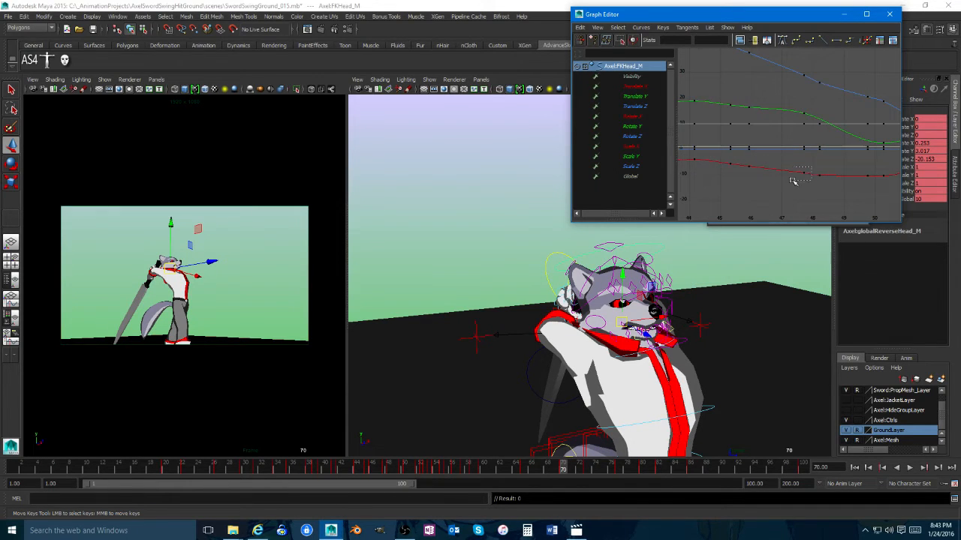
drag(792, 180, 793, 180)
key(Delete)
scroll(739, 178, down, 2)
scroll(776, 155, down, 1)
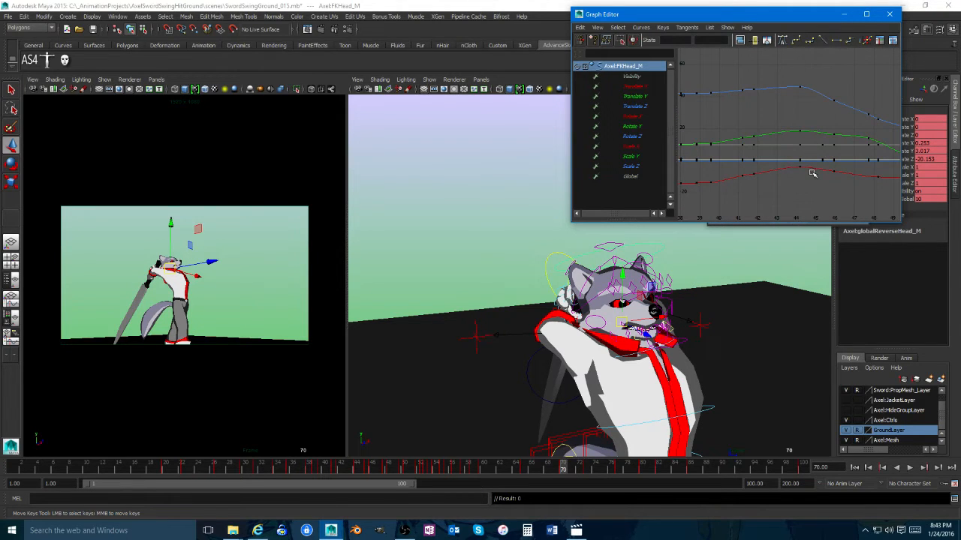
scroll(816, 174, down, 3)
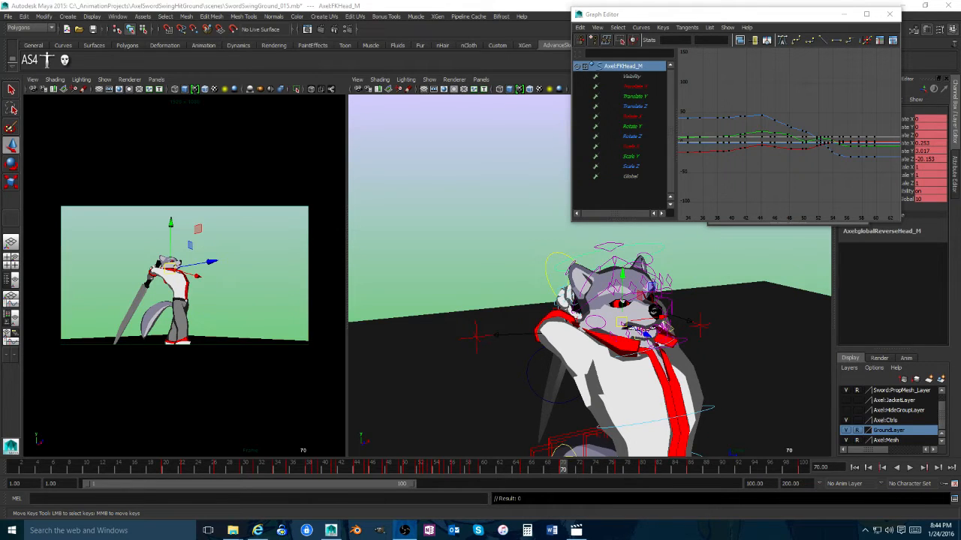
Step: Examine the character's pose at frame 70 from several angles, including the sword, tail and head
alt+right_drag(658, 229, 594, 286)
alt+drag(595, 286, 561, 315)
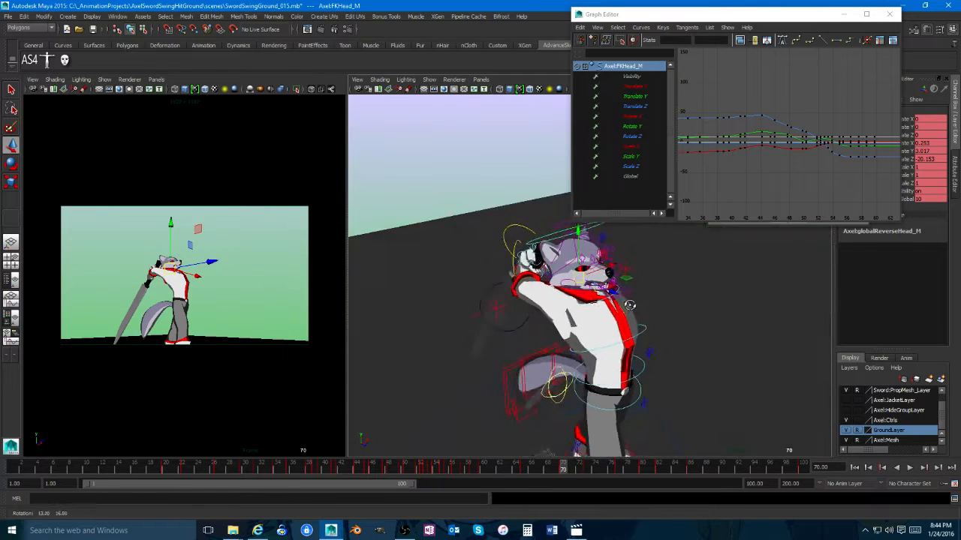
alt+right_drag(561, 315, 609, 273)
alt+middle_drag(578, 273, 593, 334)
alt+right_drag(585, 334, 548, 331)
alt+drag(559, 325, 703, 325)
alt+right_drag(667, 331, 592, 335)
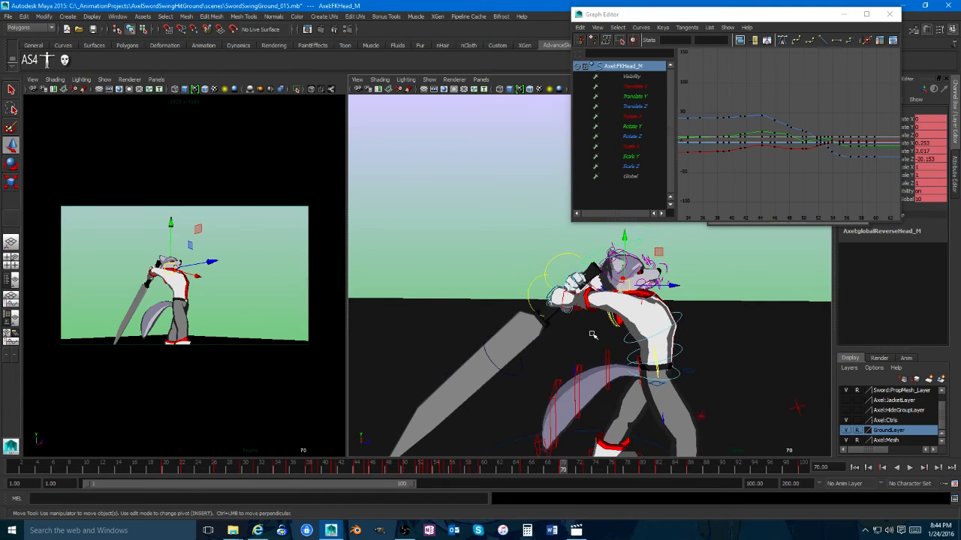
alt+drag(589, 337, 571, 338)
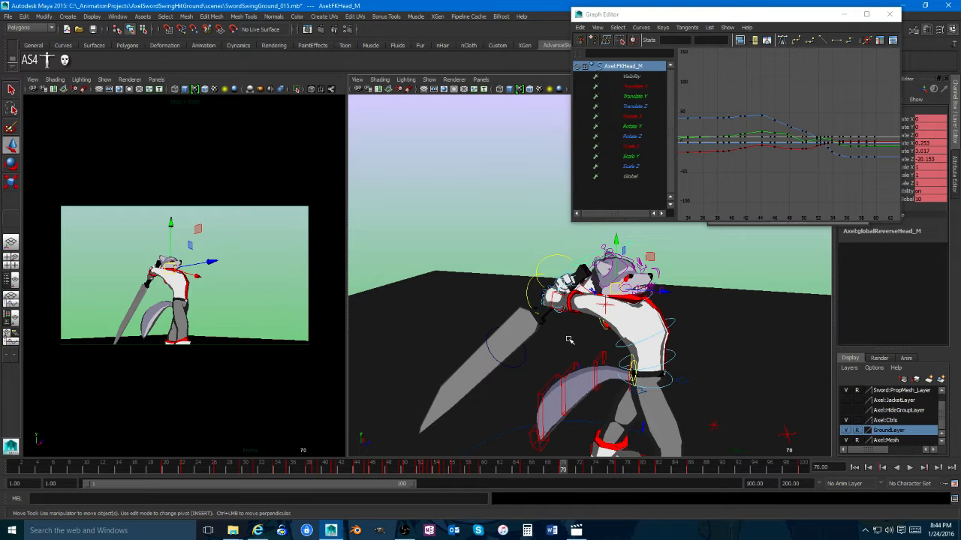
alt+drag(614, 336, 630, 326)
alt+right_drag(589, 332, 629, 341)
alt+drag(651, 348, 611, 350)
alt+right_drag(611, 350, 529, 318)
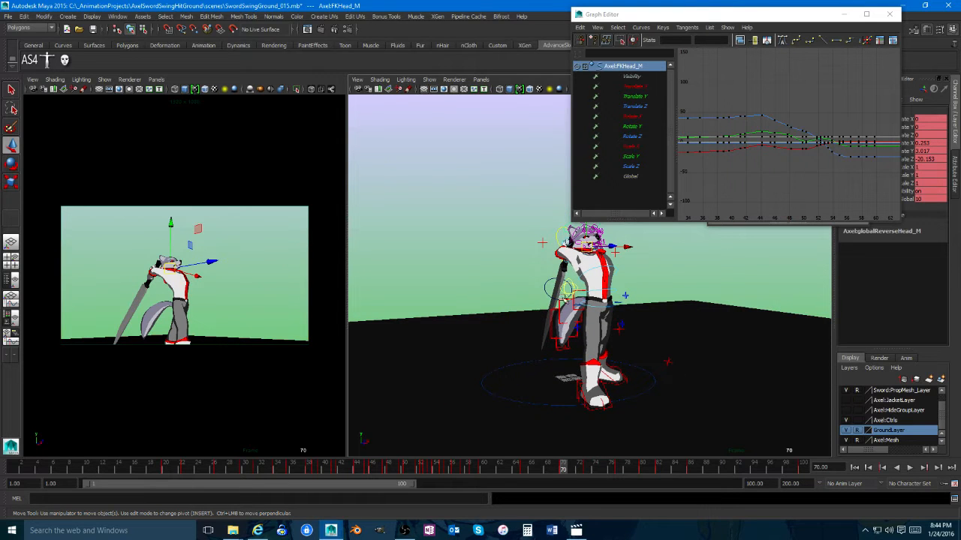
alt+middle_drag(611, 306, 613, 329)
alt+right_drag(613, 329, 635, 331)
alt+middle_drag(623, 331, 630, 322)
click(233, 532)
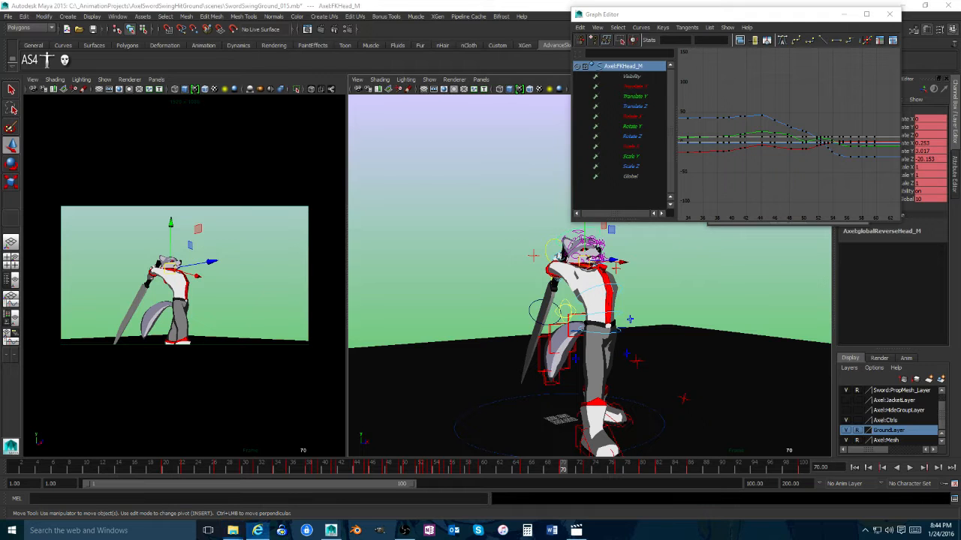
alt+drag(611, 326, 611, 403)
scroll(660, 379, up, 5)
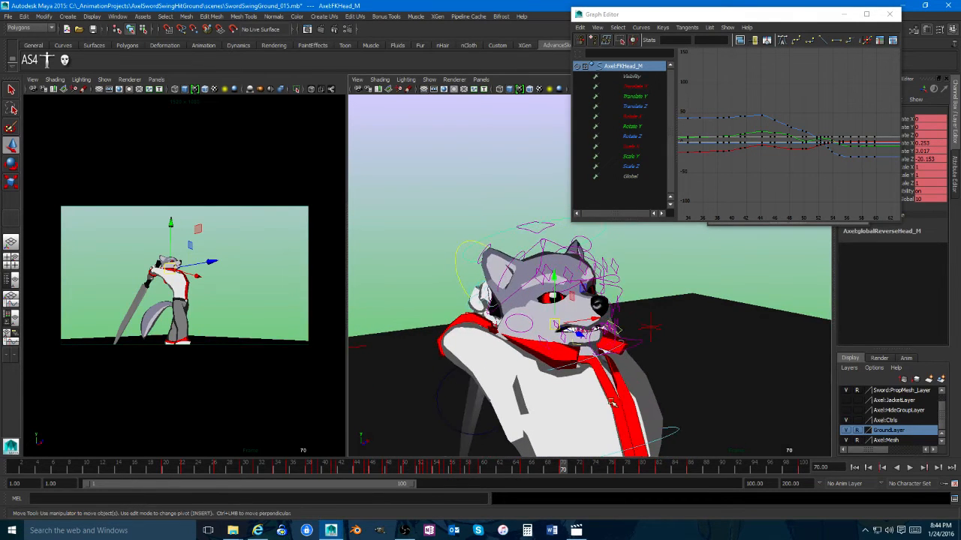
Step: Scrub back to frame 63 and play the sword swing in the enlarged camera view
drag(559, 470, 508, 463)
key(space)
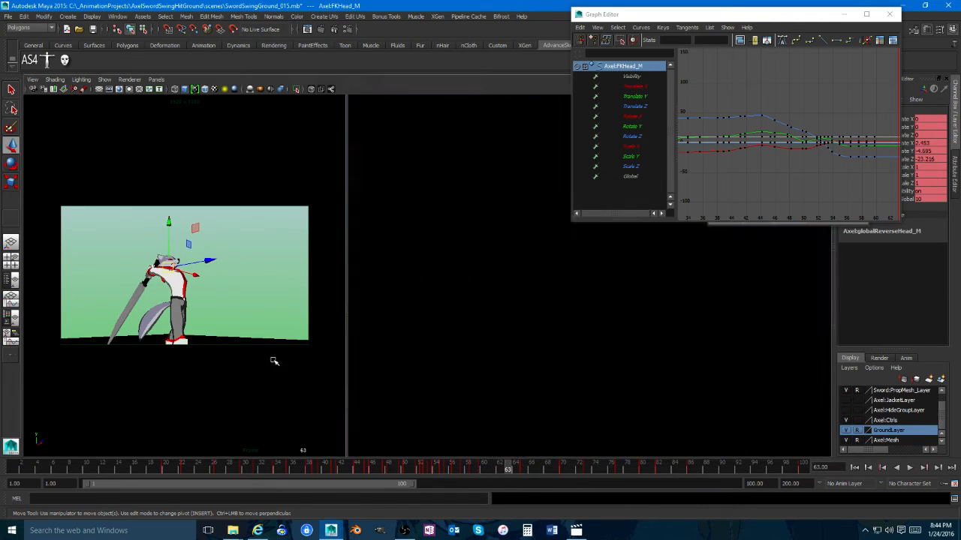
key(alt+v)
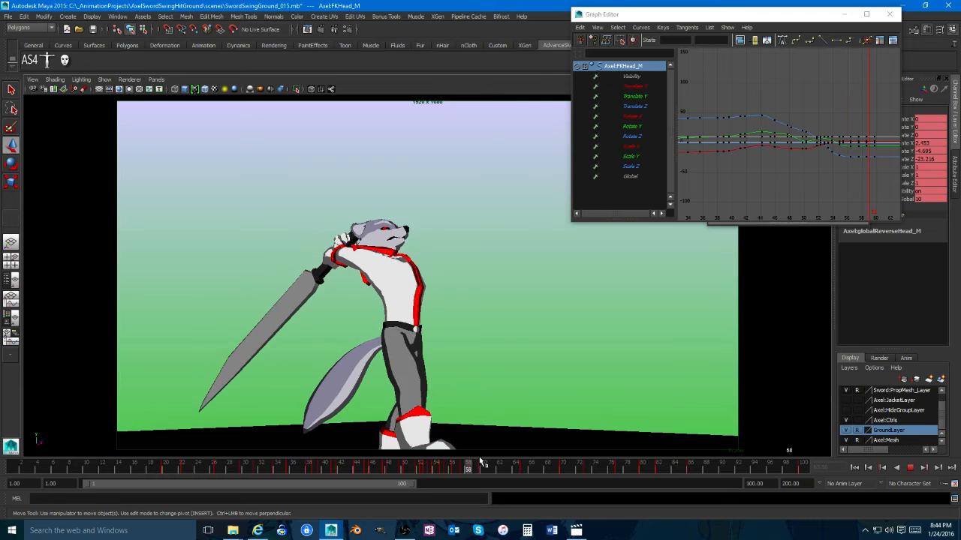
Step: Delete the right arm pole control's key at frame 79
mouse_move(597, 457)
mouse_down()
mouse_move(656, 468)
mouse_move(627, 471)
mouse_move(636, 470)
mouse_up()
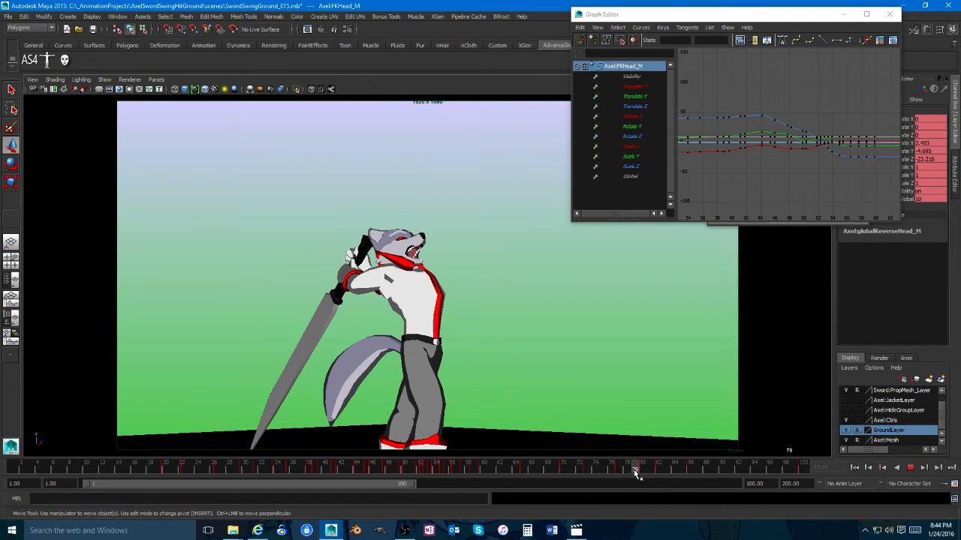
key(alt+v)
key(space)
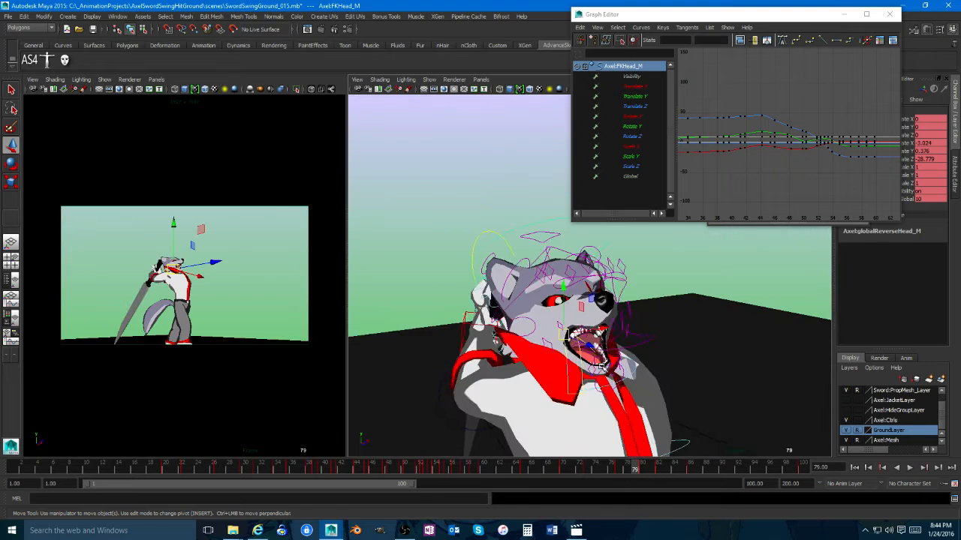
alt+drag(601, 366, 602, 393)
alt+middle_drag(602, 393, 592, 344)
alt+drag(592, 344, 585, 373)
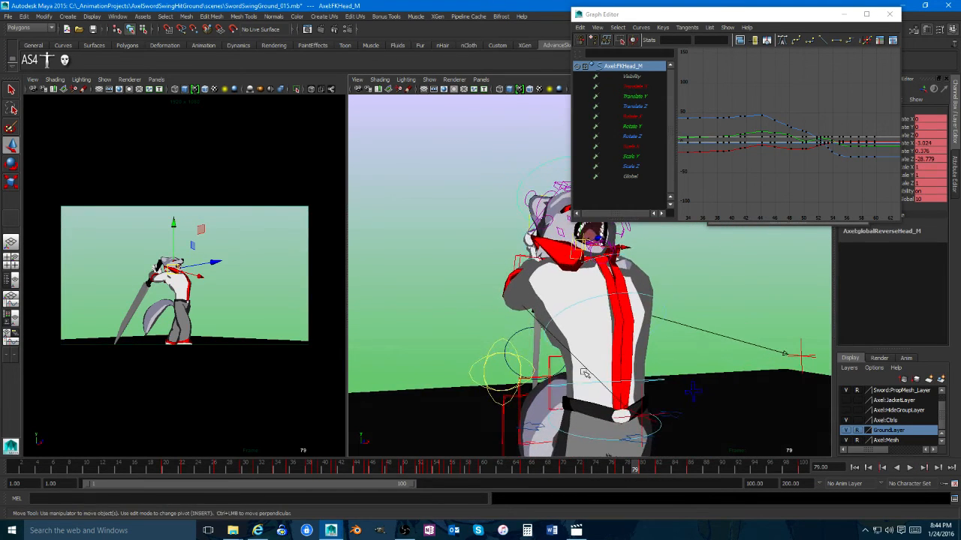
click(644, 417)
alt+right_drag(644, 418, 522, 393)
alt+drag(522, 393, 551, 426)
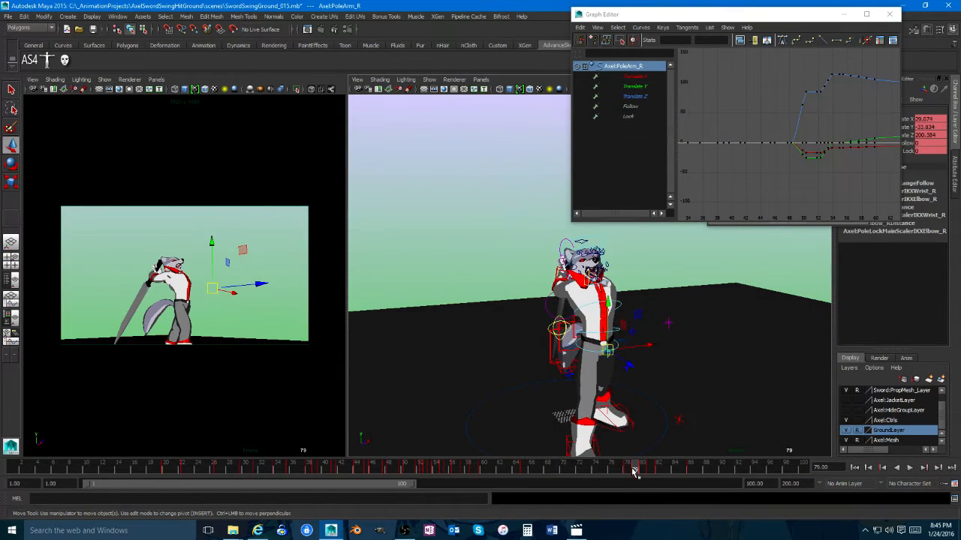
right_click(634, 472)
click(654, 360)
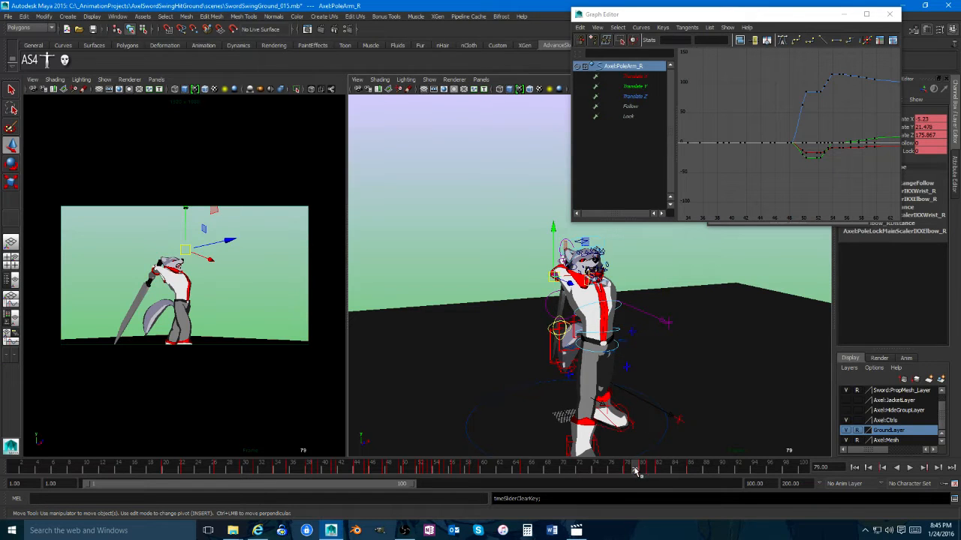
key(alt+v)
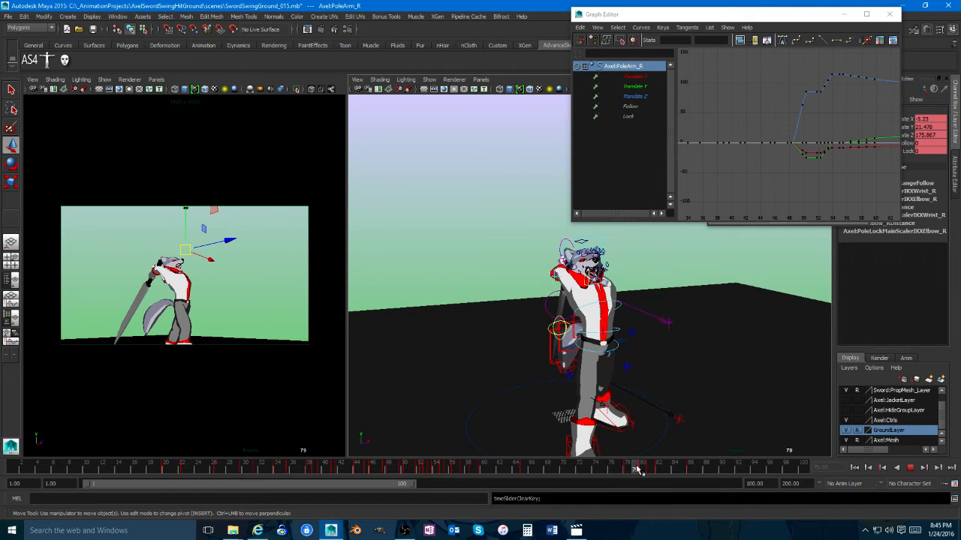
right_click(636, 470)
click(672, 356)
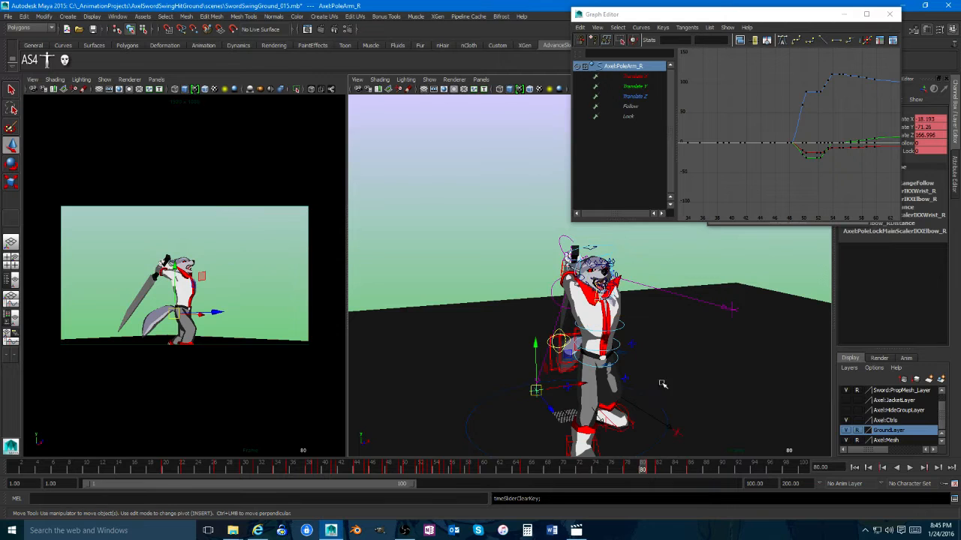
Step: At frame 80, move the right arm pole control outward and up to about X -28.5, Y 5.9, Z 128.2
mouse_move(642, 463)
mouse_down()
mouse_move(658, 471)
mouse_move(629, 469)
mouse_move(642, 467)
mouse_up()
alt+drag(559, 397, 639, 342)
drag(713, 348, 626, 351)
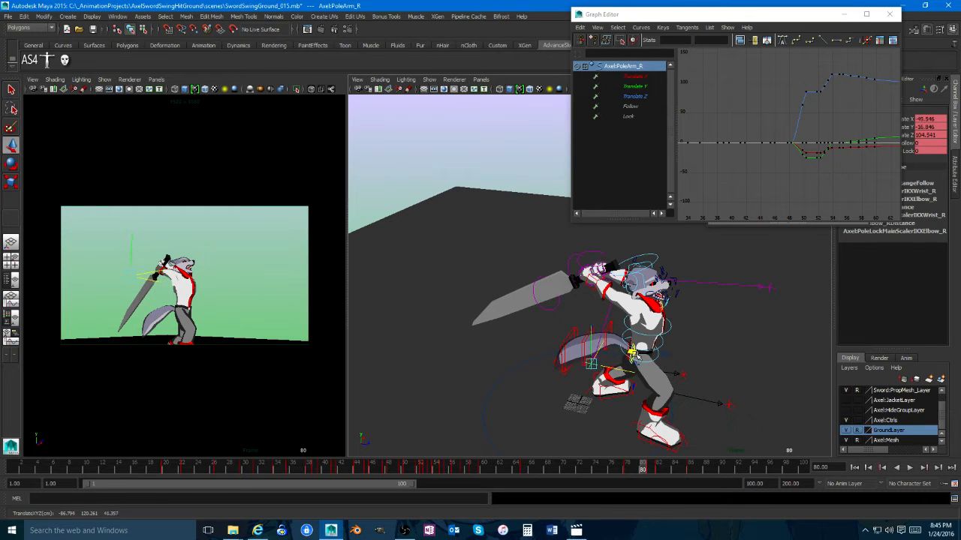
drag(605, 353, 618, 338)
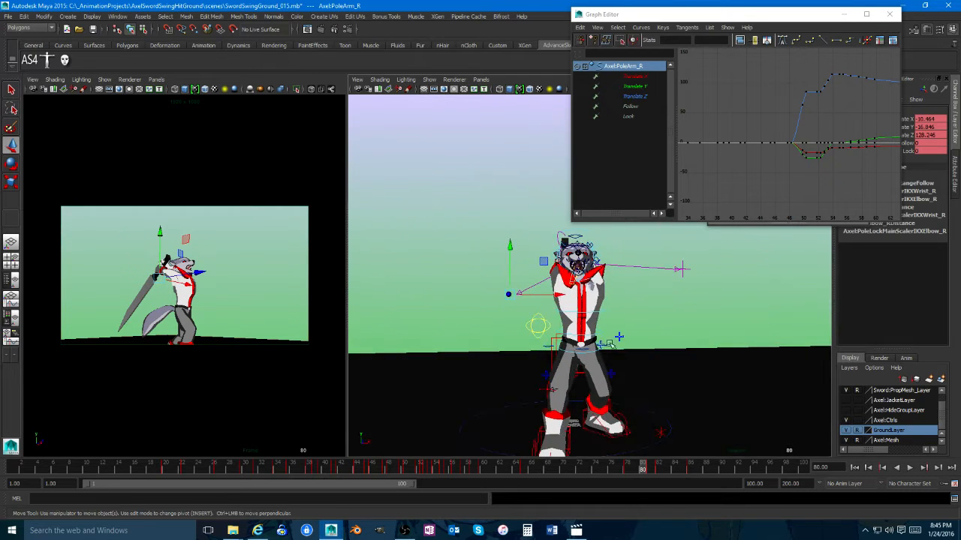
middle_drag(540, 259, 523, 237)
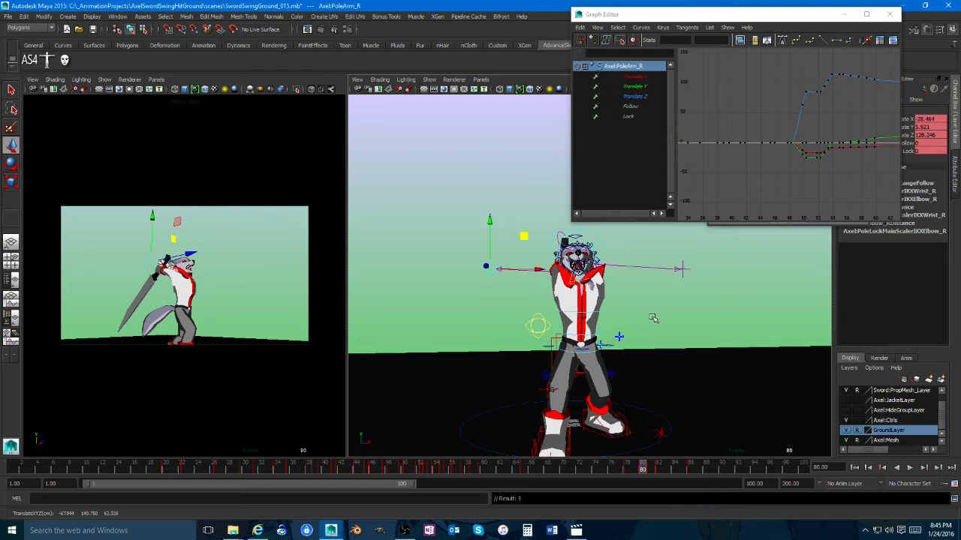
Step: Move the left arm pole control at frame 80 out beside the character, to about X 79.3, Z 77.1
alt+drag(653, 318, 620, 337)
alt+right_drag(620, 337, 654, 342)
mouse_move(654, 343)
alt+mouse_down()
mouse_move(692, 331)
mouse_move(666, 339)
alt+mouse_up()
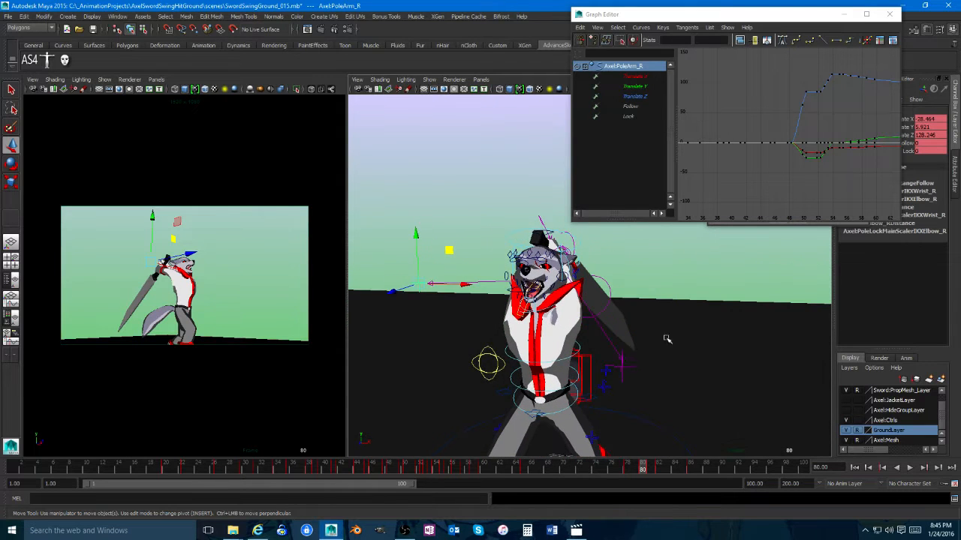
click(627, 366)
alt+right_drag(704, 370, 597, 356)
alt+drag(597, 356, 604, 385)
alt+right_drag(603, 385, 644, 389)
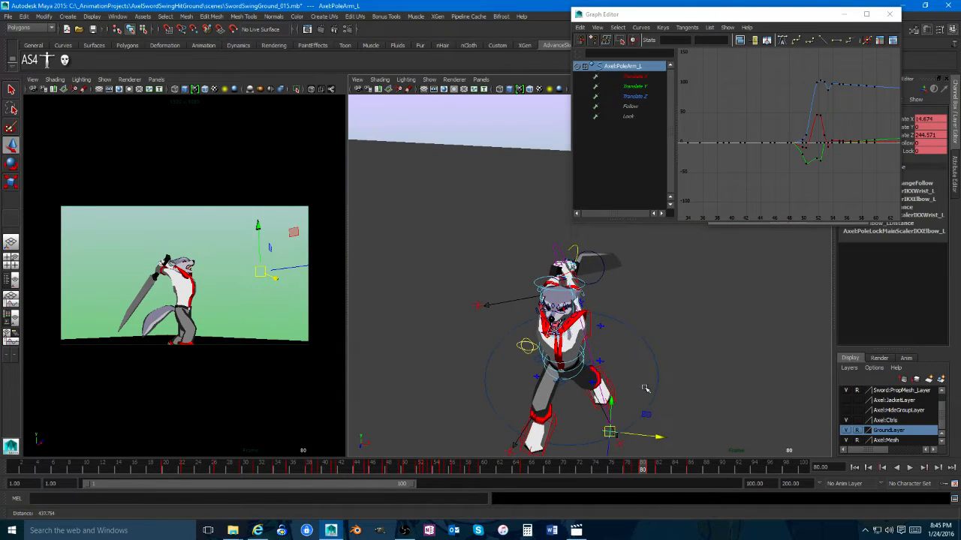
alt+middle_drag(644, 389, 643, 328)
alt+drag(644, 388, 656, 397)
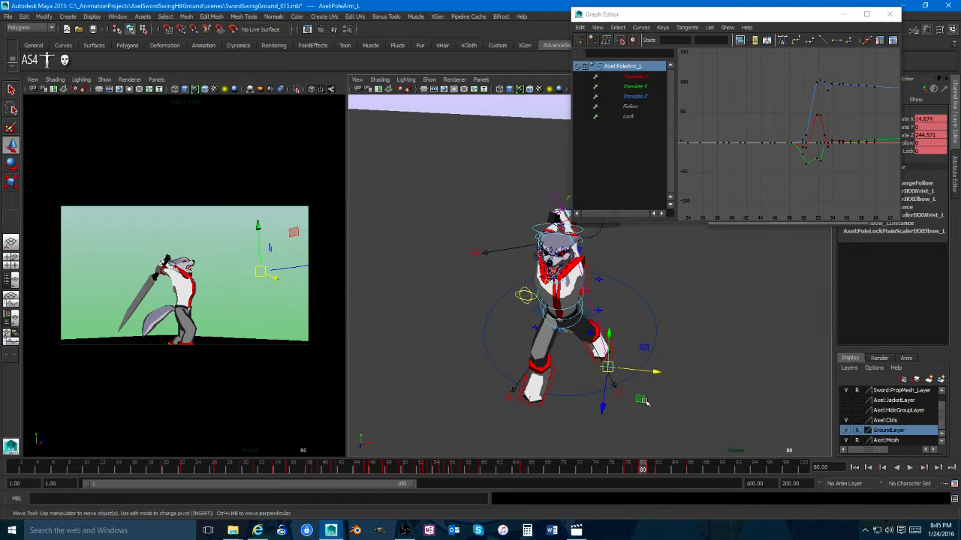
middle_drag(639, 399, 725, 302)
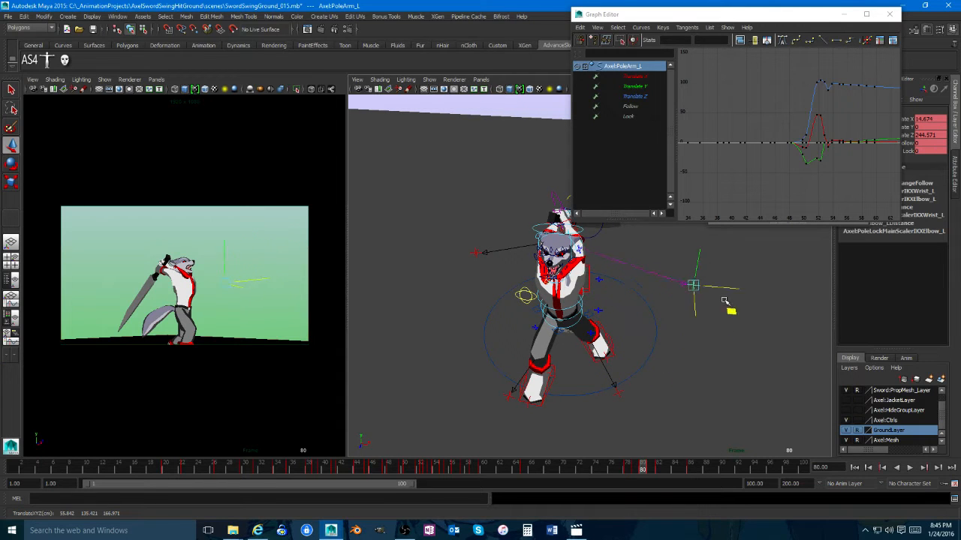
drag(718, 278, 716, 262)
Step: Raise the left arm pole control at frame 80 to about X 75.4, Y 29.8
alt+drag(661, 364, 654, 294)
alt+middle_drag(654, 293, 598, 385)
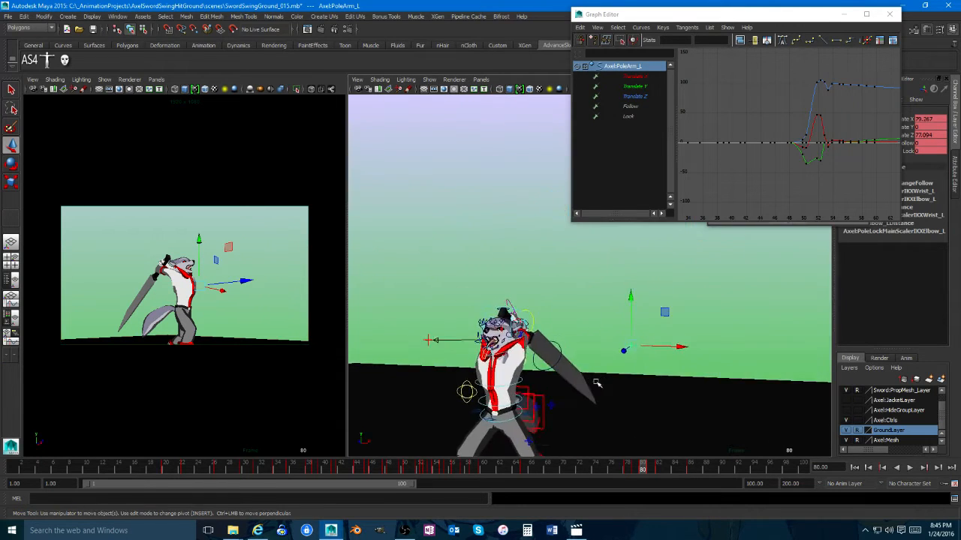
alt+right_drag(598, 386, 639, 385)
alt+drag(639, 385, 635, 378)
drag(673, 326, 669, 292)
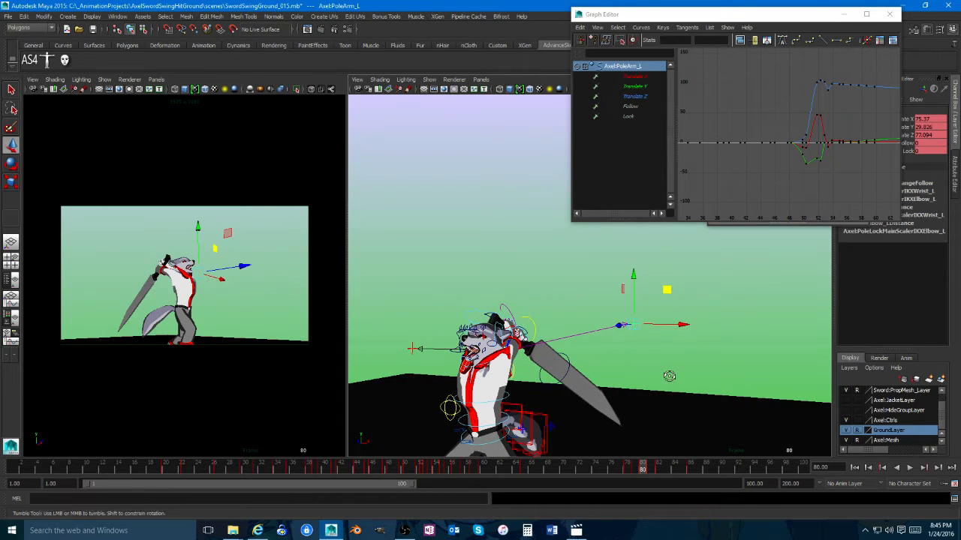
Step: Delete the left arm pole control's key at frame 79
alt+drag(669, 376, 663, 406)
drag(638, 472, 635, 469)
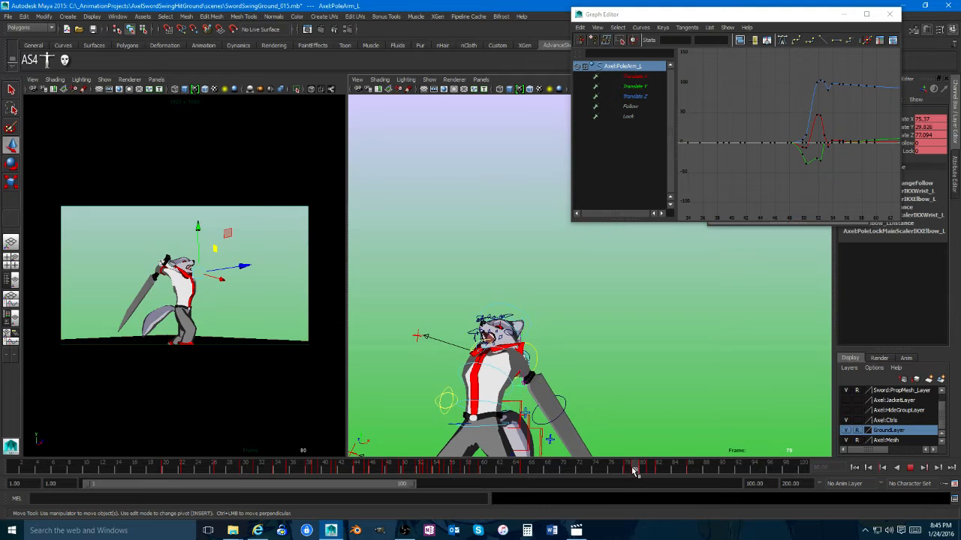
right_click(634, 470)
click(652, 357)
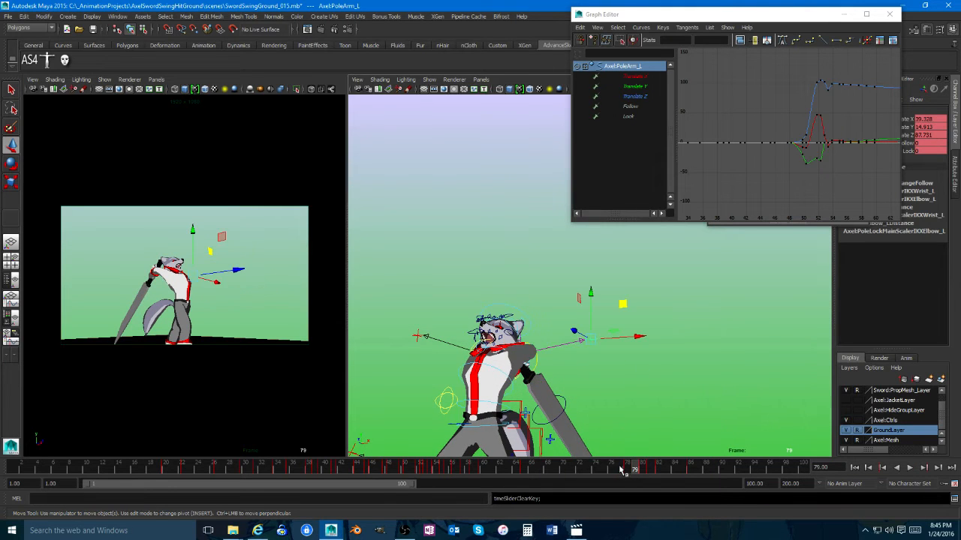
Step: Rotate the right scapula control at frame 80 to about X 23.8, Y -38.0, Z -15.4
click(641, 469)
mouse_move(627, 365)
alt+mouse_down()
mouse_move(624, 384)
mouse_move(575, 400)
mouse_move(612, 350)
mouse_move(635, 347)
mouse_move(622, 370)
alt+mouse_up()
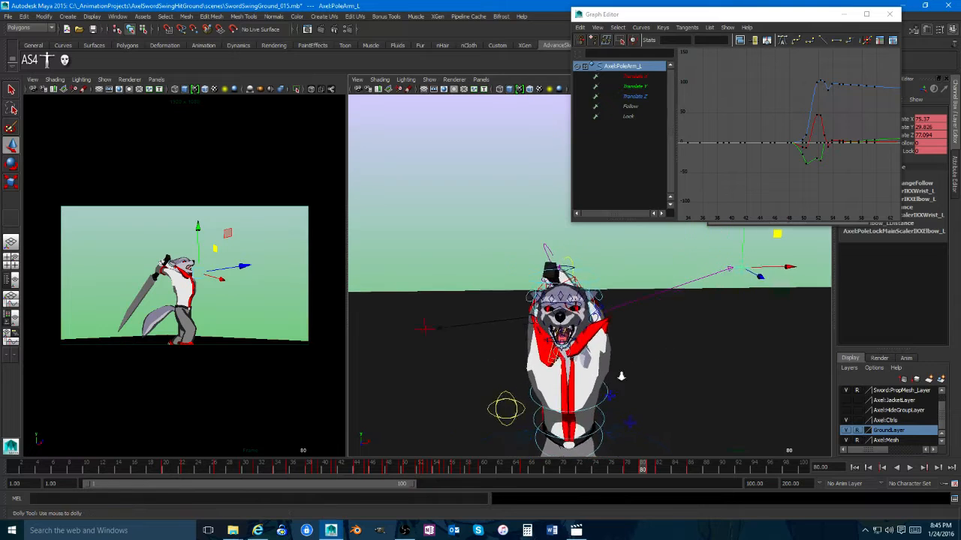
alt+right_drag(622, 370, 635, 323)
alt+drag(639, 343, 636, 315)
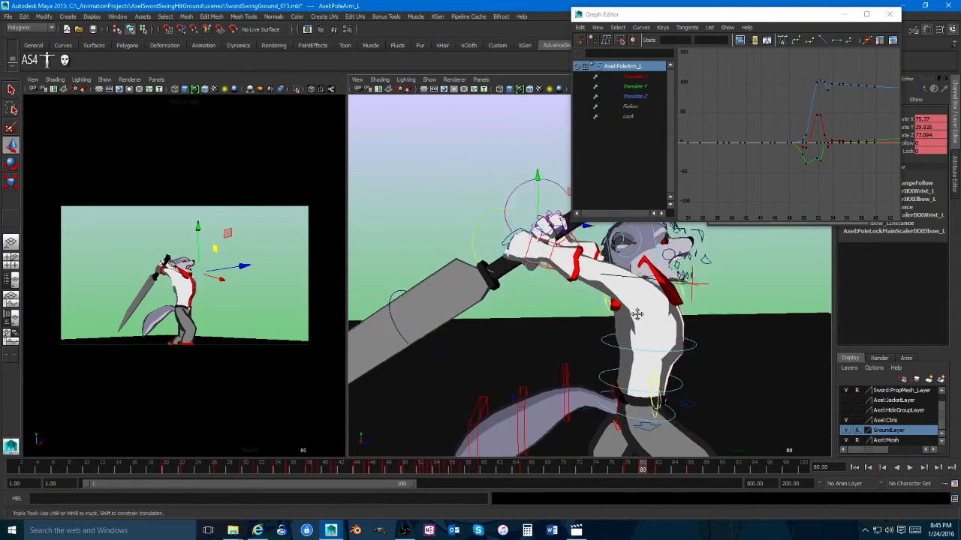
alt+right_drag(637, 315, 687, 342)
alt+drag(687, 341, 584, 360)
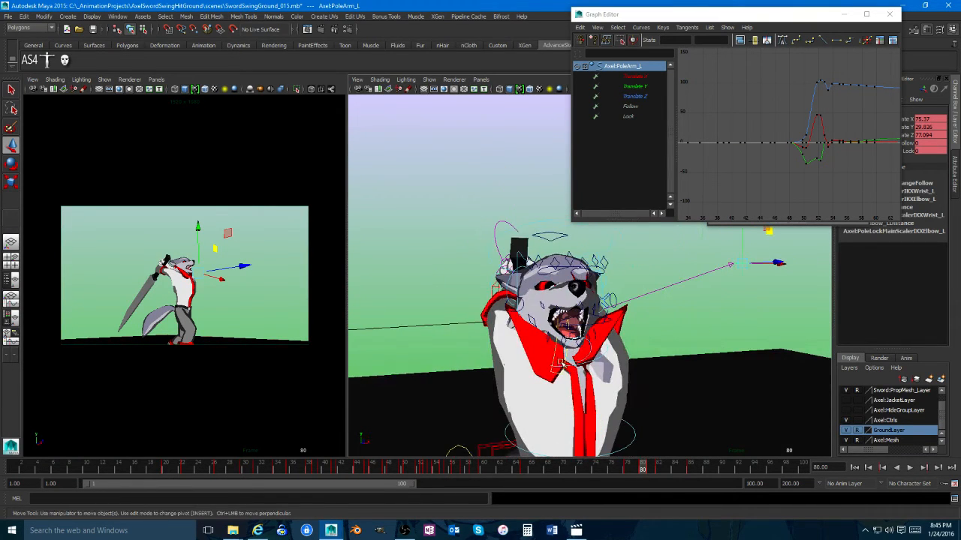
click(557, 358)
key(e)
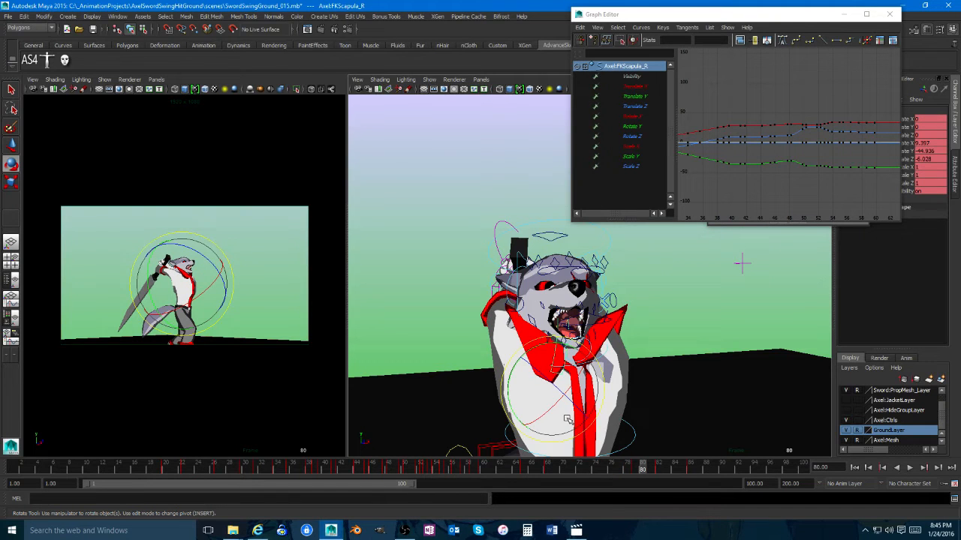
drag(568, 418, 581, 330)
key(ctrl+z)
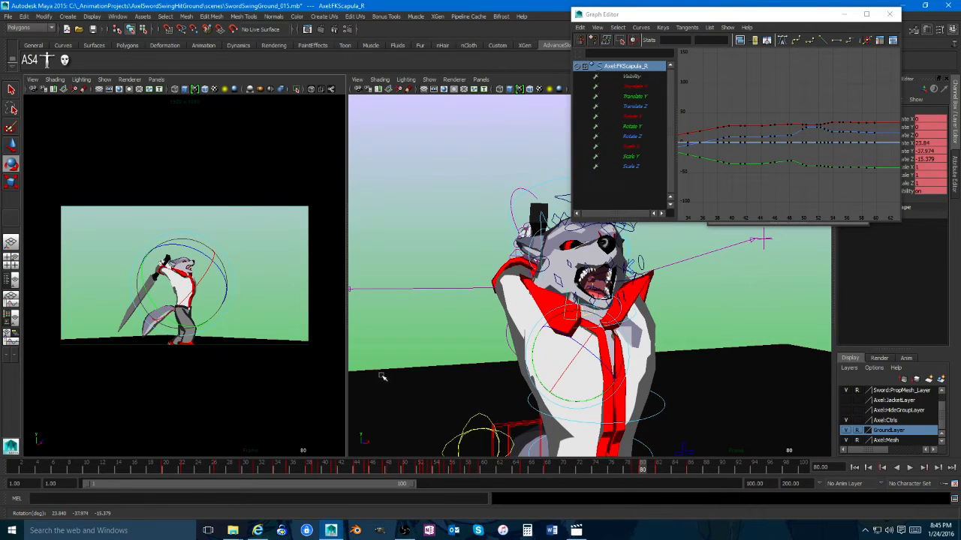
Step: Rotate the right scapula control at frame 82 to about X 41.3, Y -37.1, Z 52.3
mouse_move(640, 470)
mouse_down()
mouse_move(628, 470)
mouse_move(673, 470)
mouse_move(657, 471)
mouse_up()
key(f)
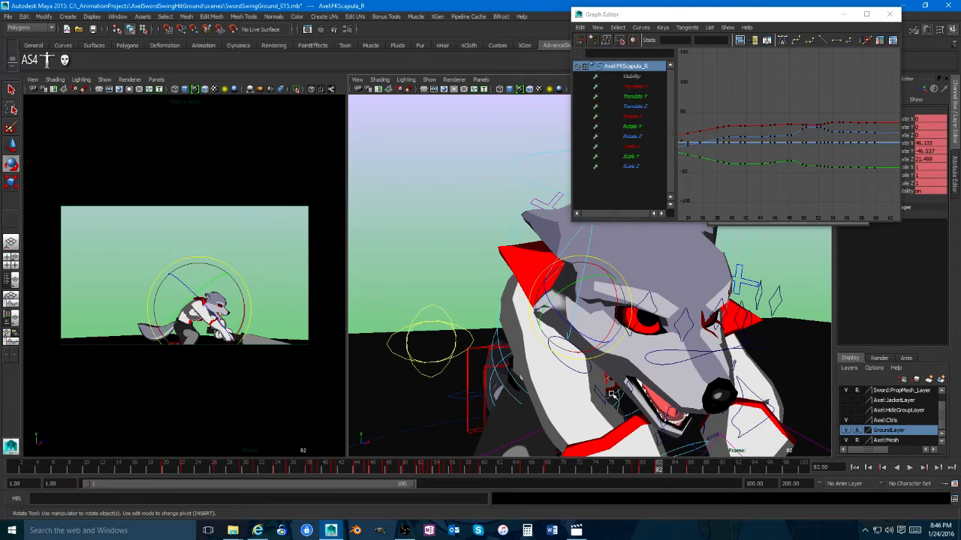
key(e)
drag(546, 317, 562, 267)
middle_click(329, 359)
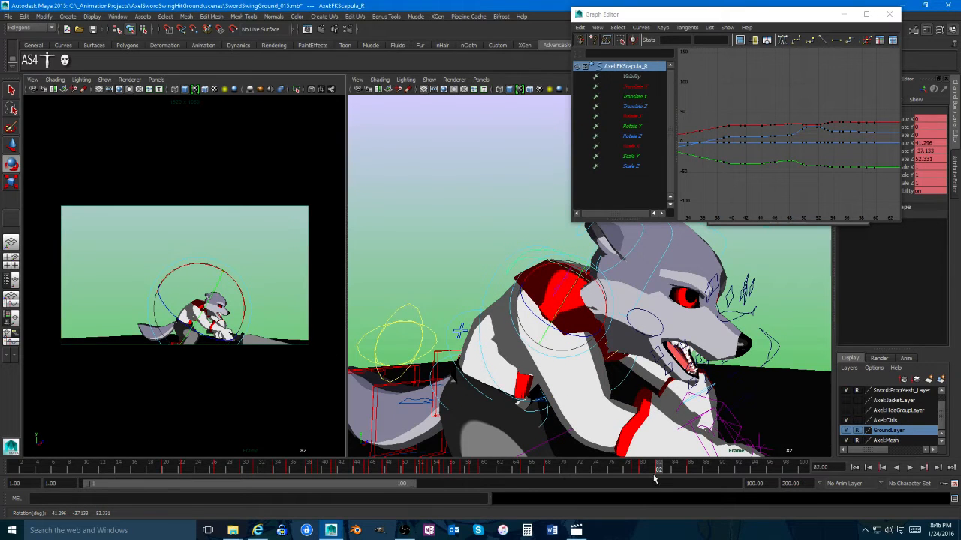
Step: Delete the right scapula's key at frame 86 and rotate the control there to about Y -35.9, Z 54.0
drag(642, 468, 690, 470)
drag(598, 355, 557, 344)
mouse_move(683, 469)
mouse_down()
mouse_move(655, 467)
mouse_move(690, 471)
mouse_up()
right_click(691, 470)
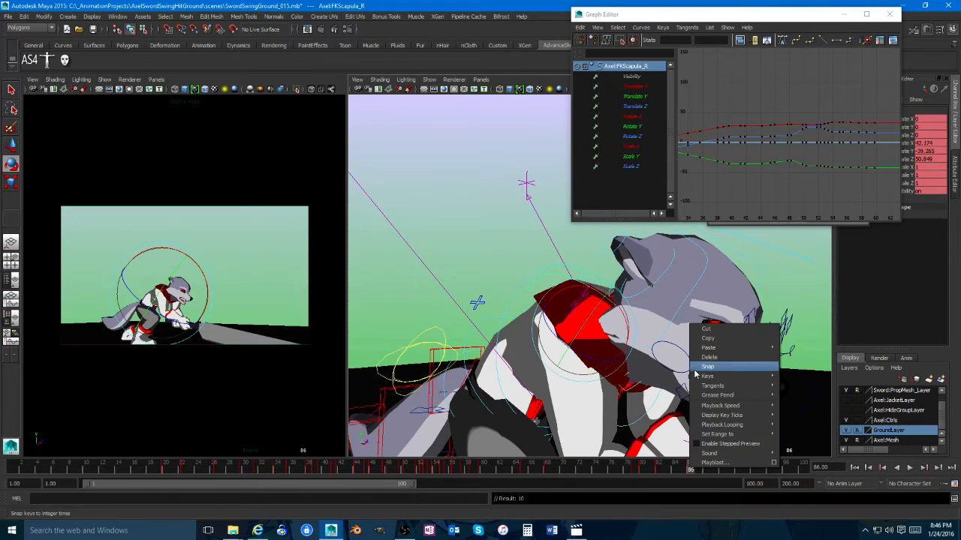
click(711, 361)
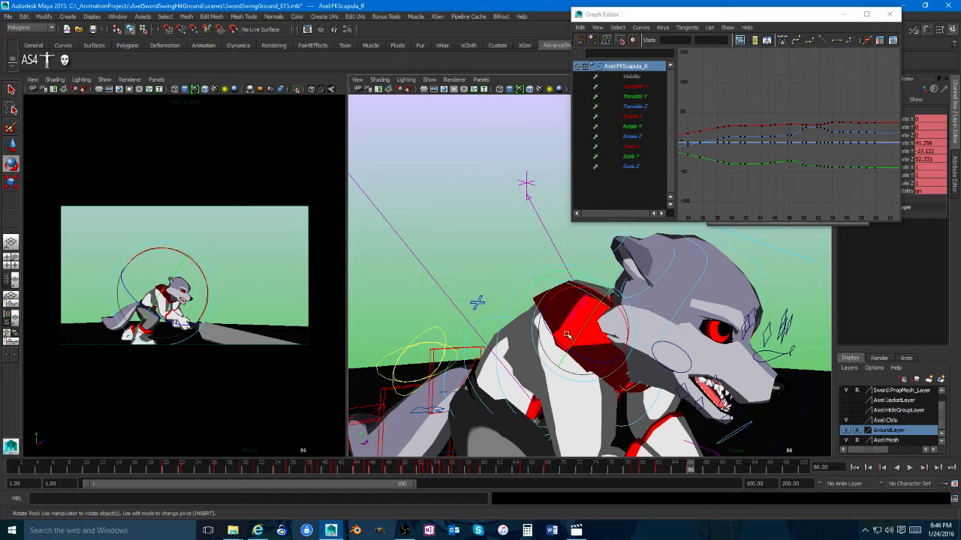
drag(570, 323, 573, 326)
key(w)
Step: Play the swing in the enlarged camera view and select the second tail control at frame 70
click(705, 467)
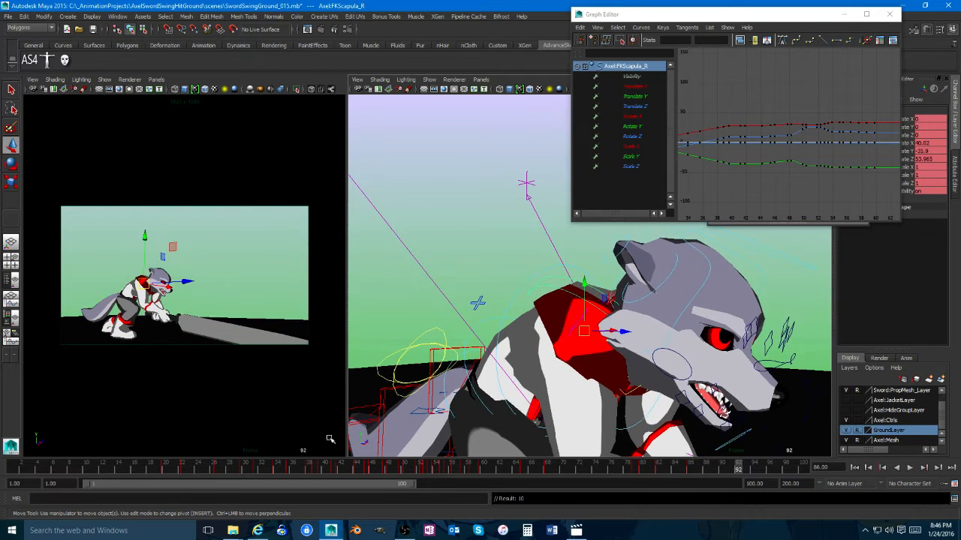
key(space)
key(alt+v)
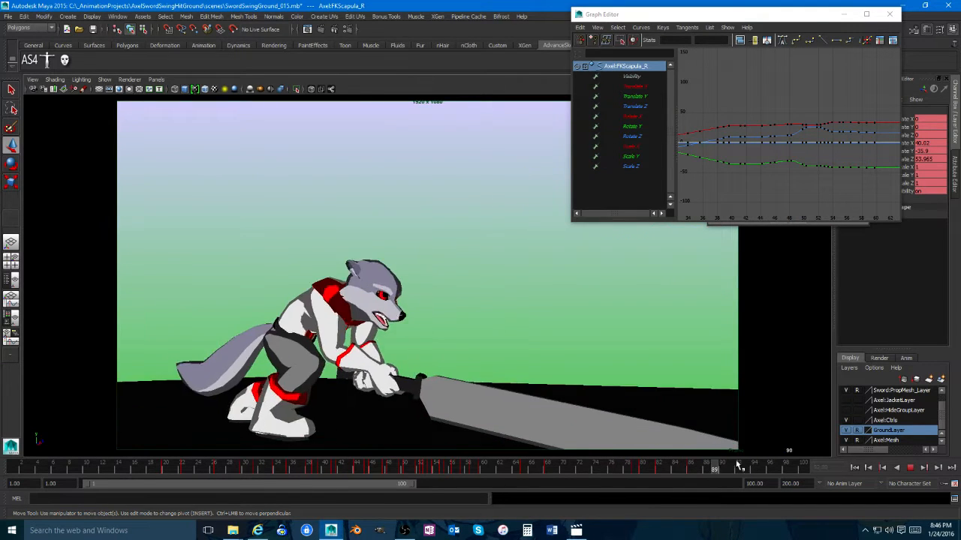
mouse_move(620, 474)
mouse_down()
mouse_move(508, 465)
mouse_move(564, 471)
mouse_up()
key(space)
alt+drag(519, 335, 552, 331)
click(571, 275)
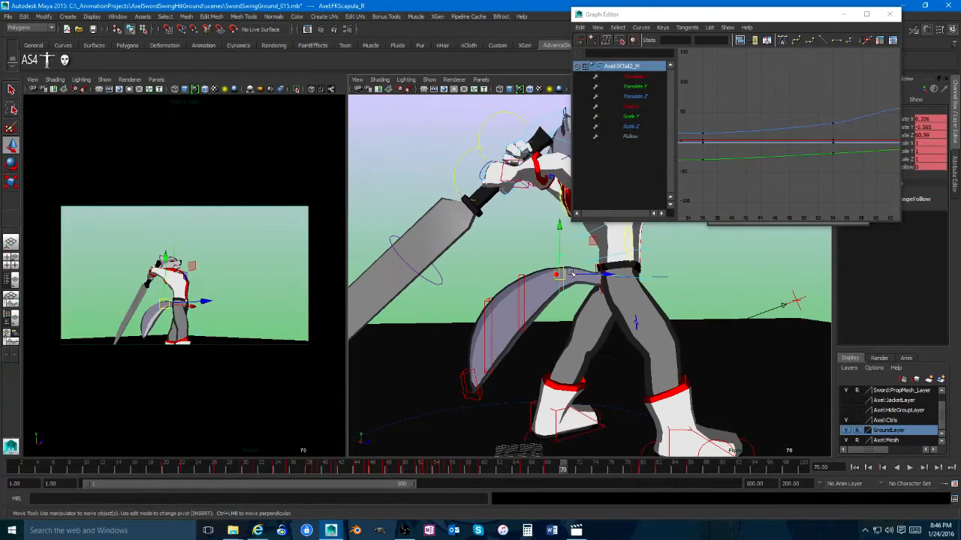
Step: Close the Graph Editor and save the scene as SwordSwingGround_016
click(889, 13)
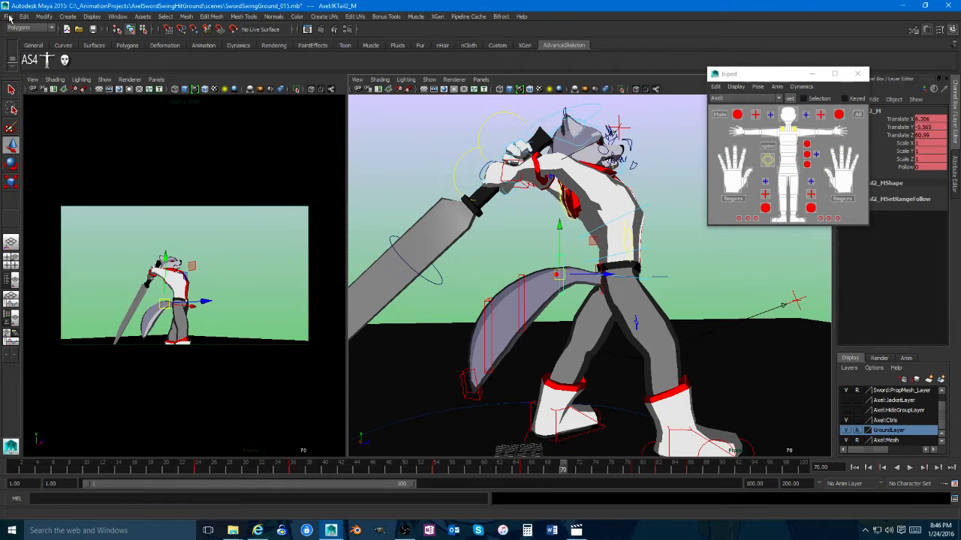
click(7, 16)
click(30, 63)
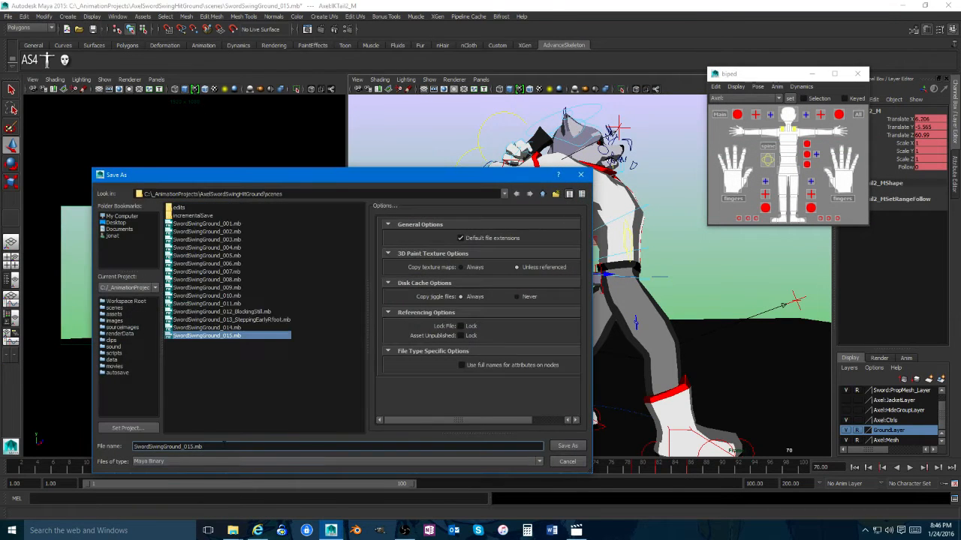
text(6)
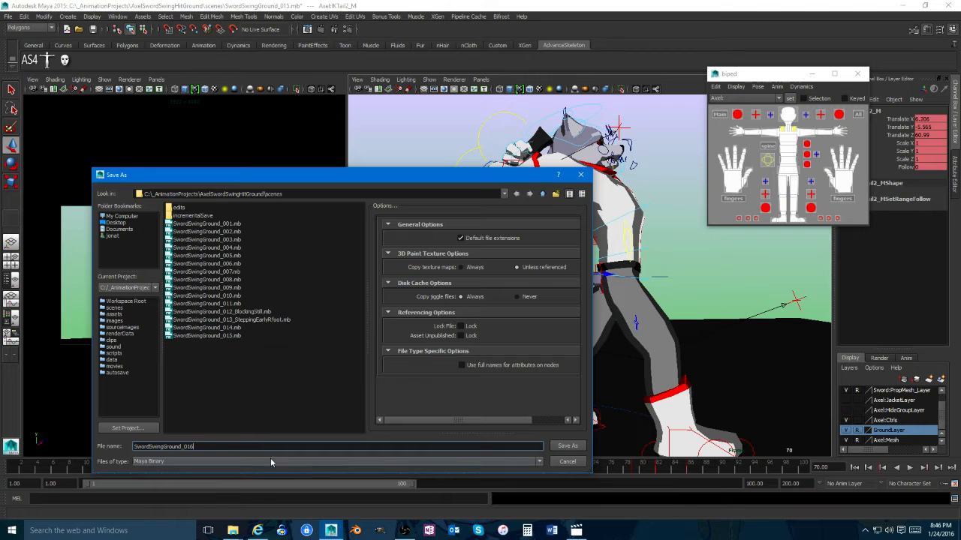
click(567, 446)
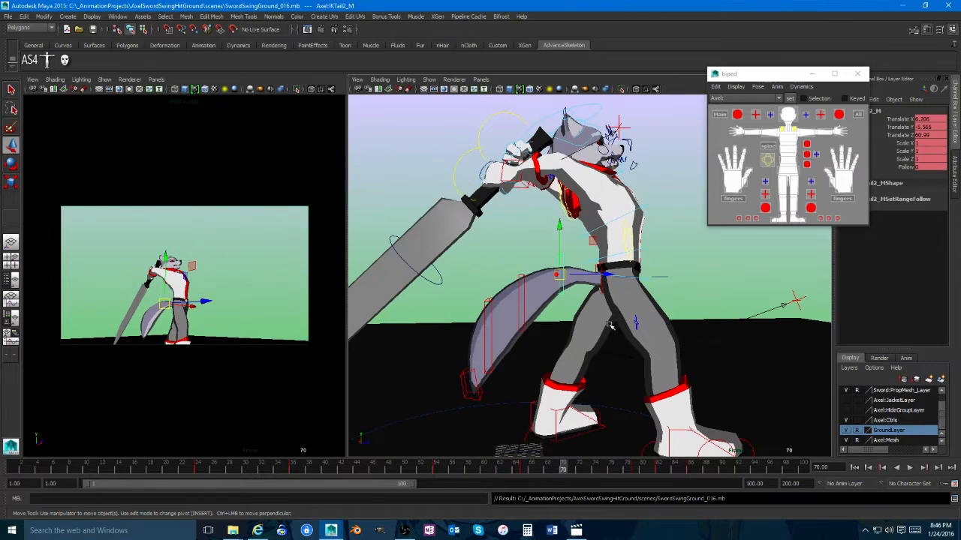
alt+drag(610, 324, 460, 349)
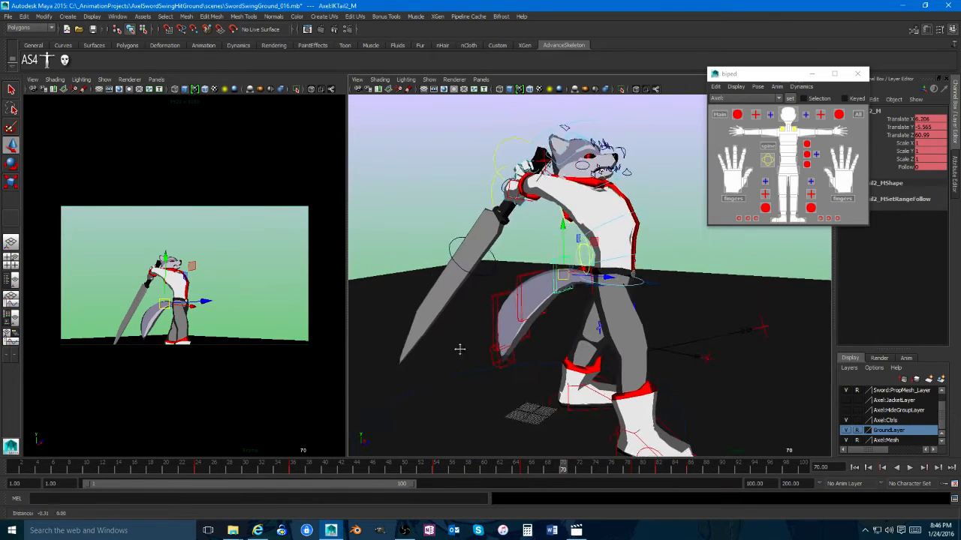
Step: Add the third, fourth and tip tail controls to the selection at frame 70
alt+right_drag(459, 349, 529, 346)
alt+drag(529, 347, 585, 348)
shift+click(544, 264)
alt+drag(544, 265, 568, 256)
shift+click(512, 294)
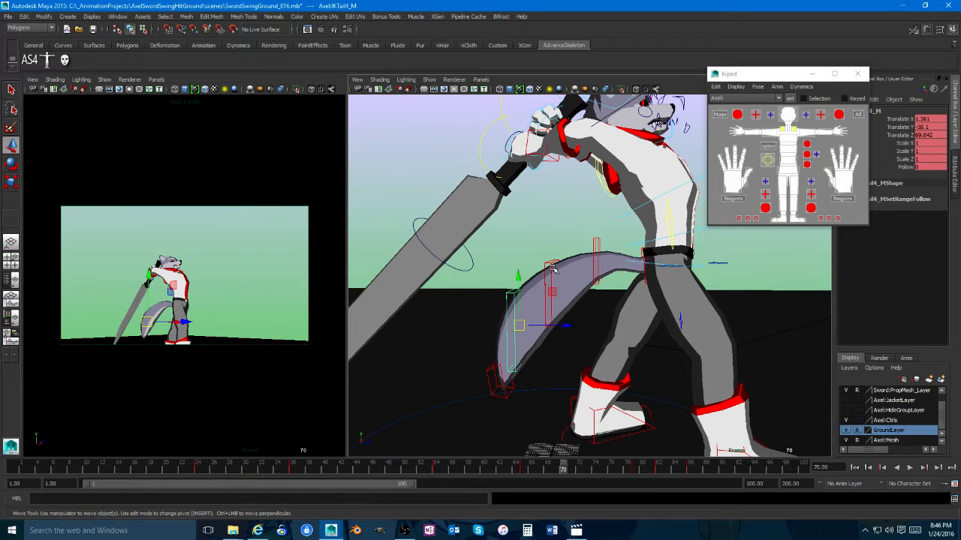
shift+click(492, 368)
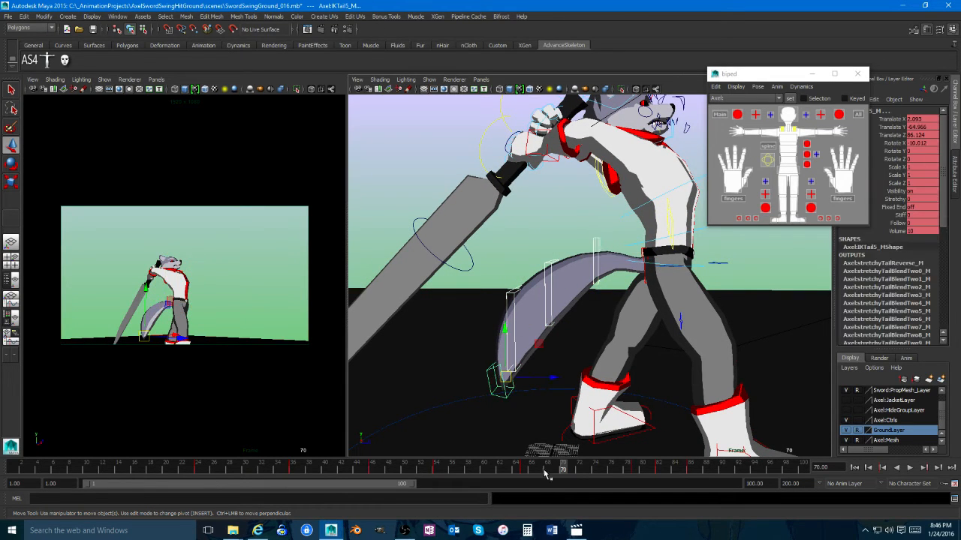
Step: Play the swing in the enlarged camera view and then in the perspective view, checking how the tail moves
drag(563, 469, 414, 476)
key(space)
click(911, 467)
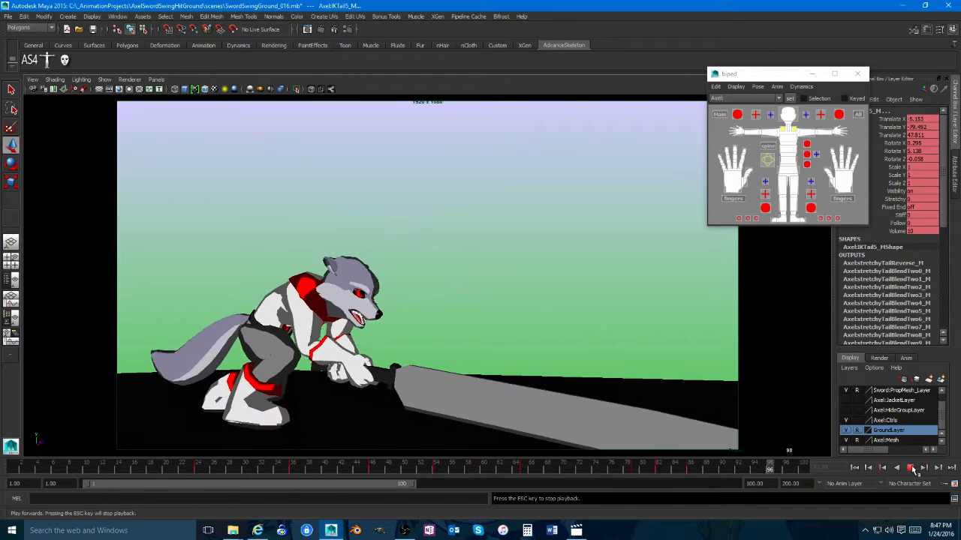
click(911, 468)
drag(577, 467, 580, 466)
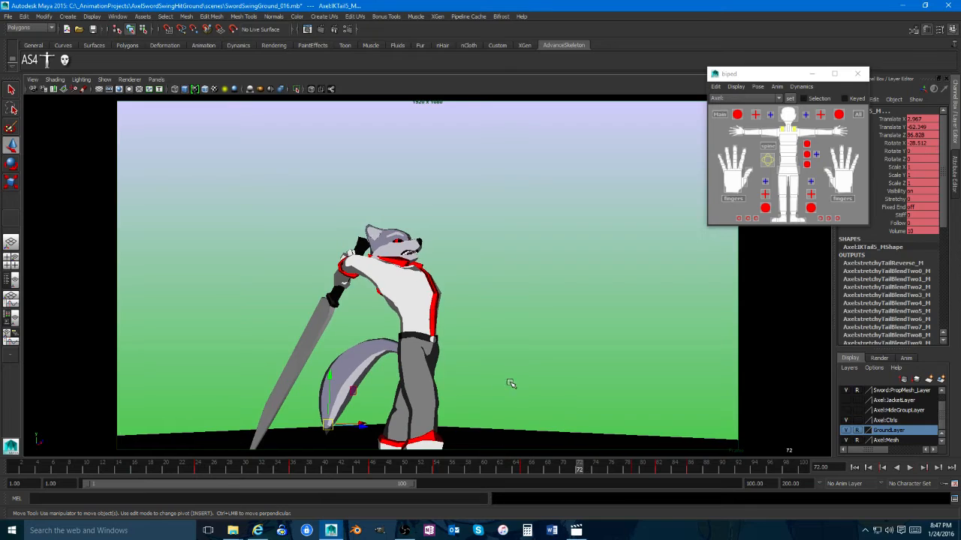
key(space)
alt+drag(523, 370, 541, 353)
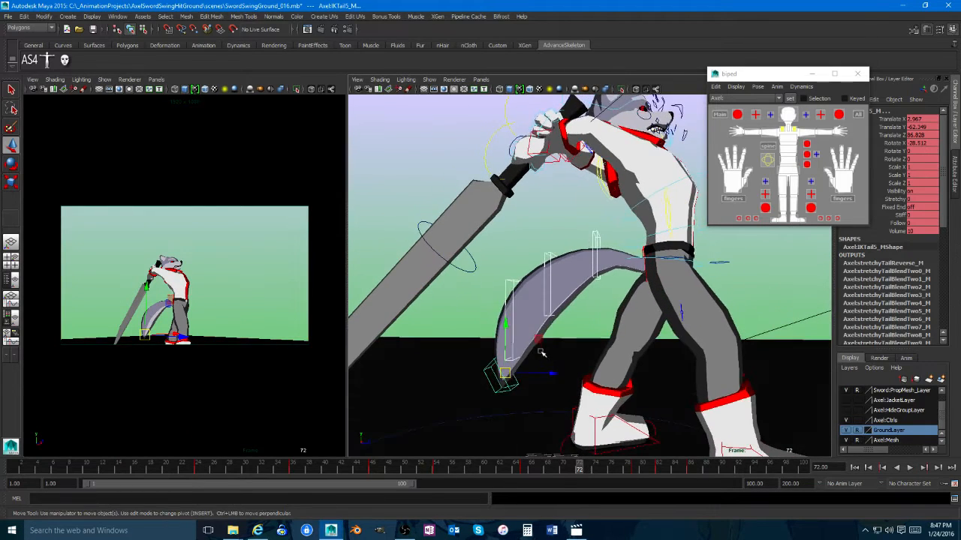
key(alt+v)
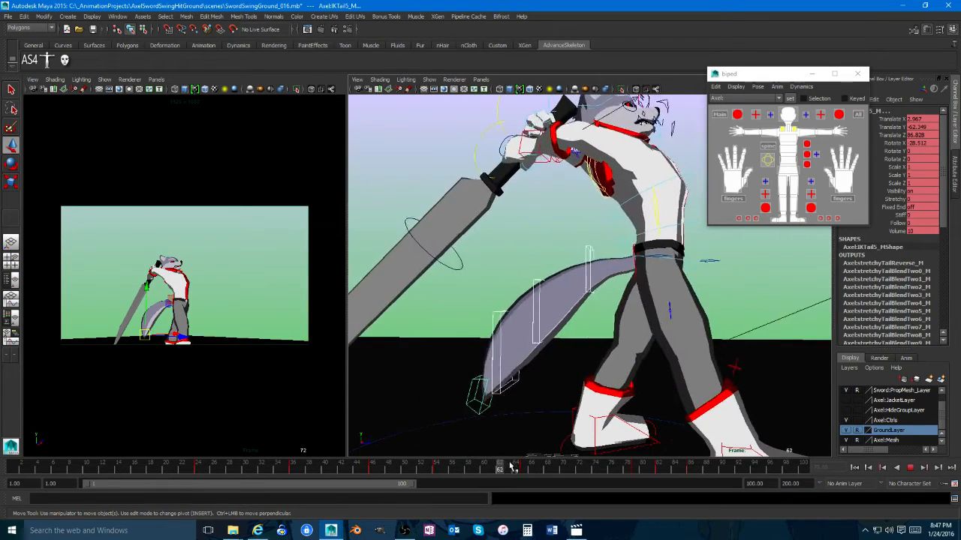
Step: Lower the selected tail controls at frame 65 and place the second tail control at about Y -17.8, Z 59.2
click(523, 467)
drag(535, 350, 530, 381)
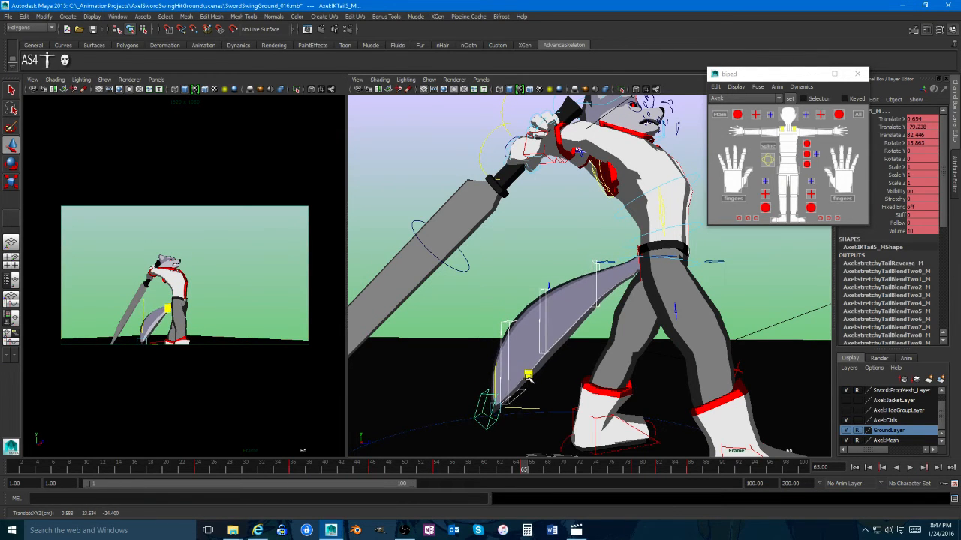
click(593, 268)
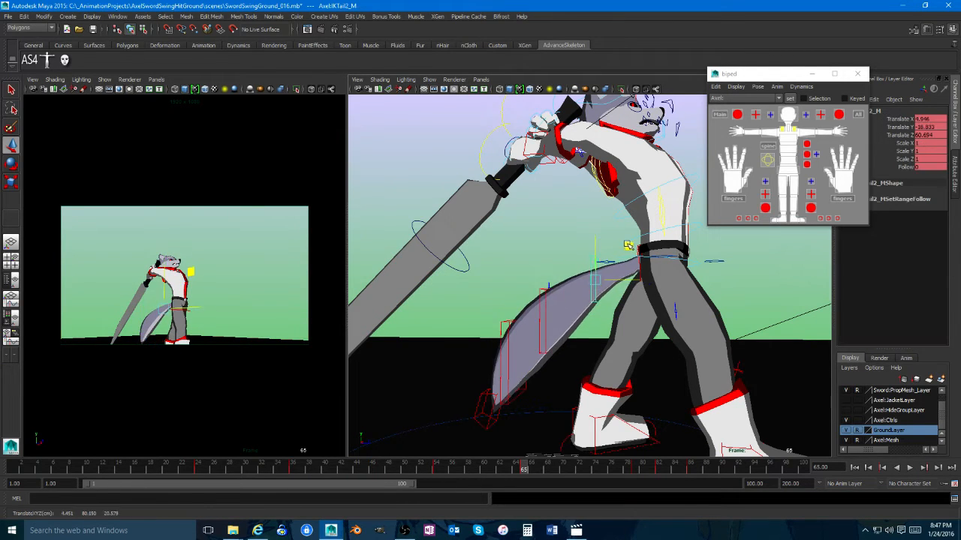
Step: Rotate the tail tip control at frame 65 to about X -63.4 and key all four tail controls
click(488, 395)
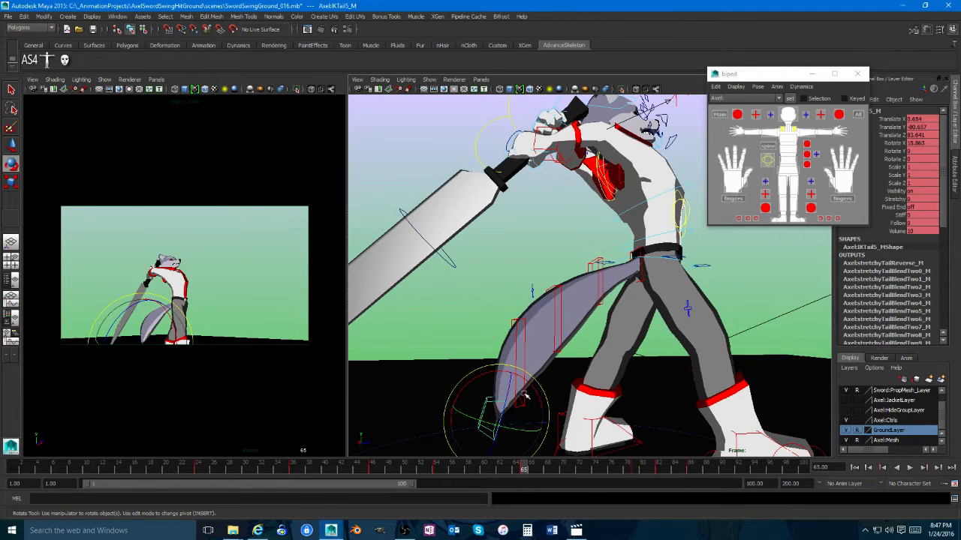
drag(463, 377, 499, 395)
key(w)
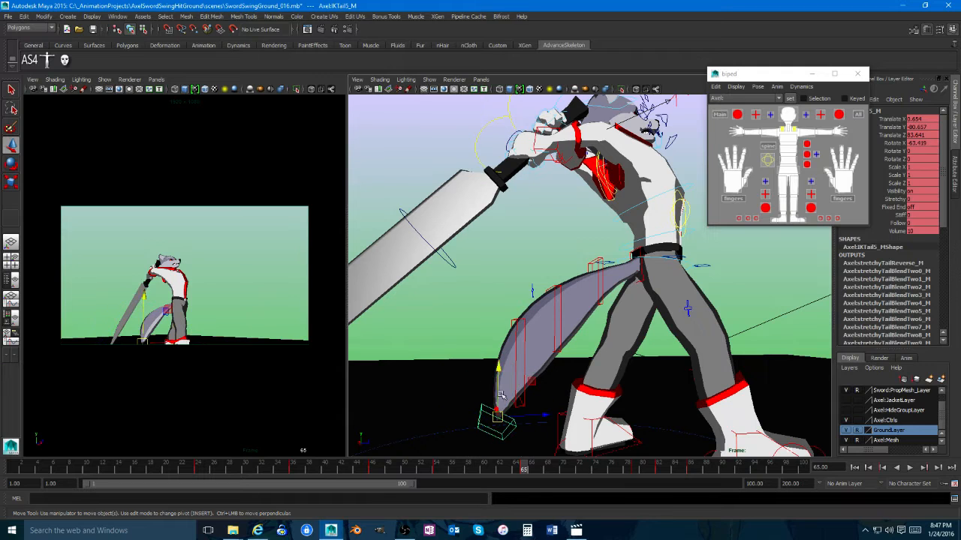
click(524, 339)
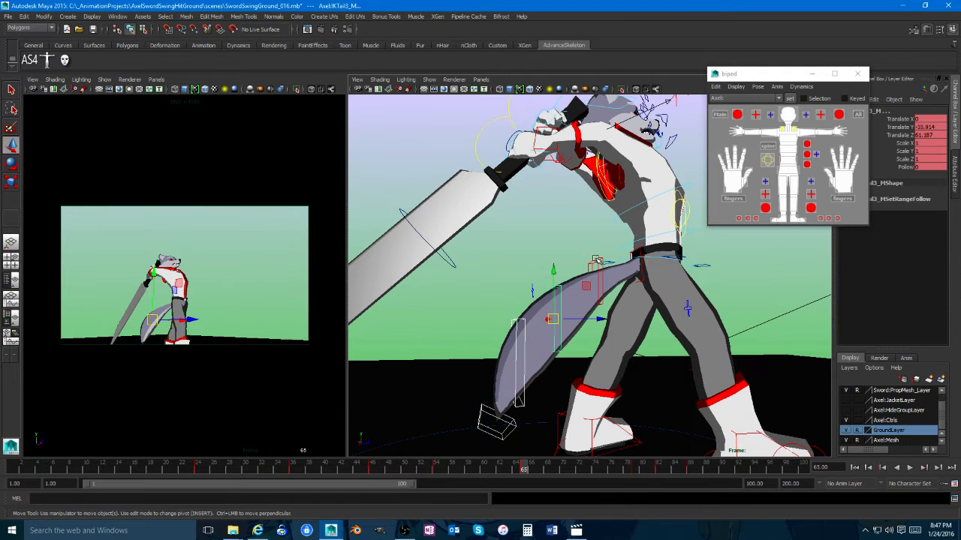
alt+drag(616, 360, 591, 378)
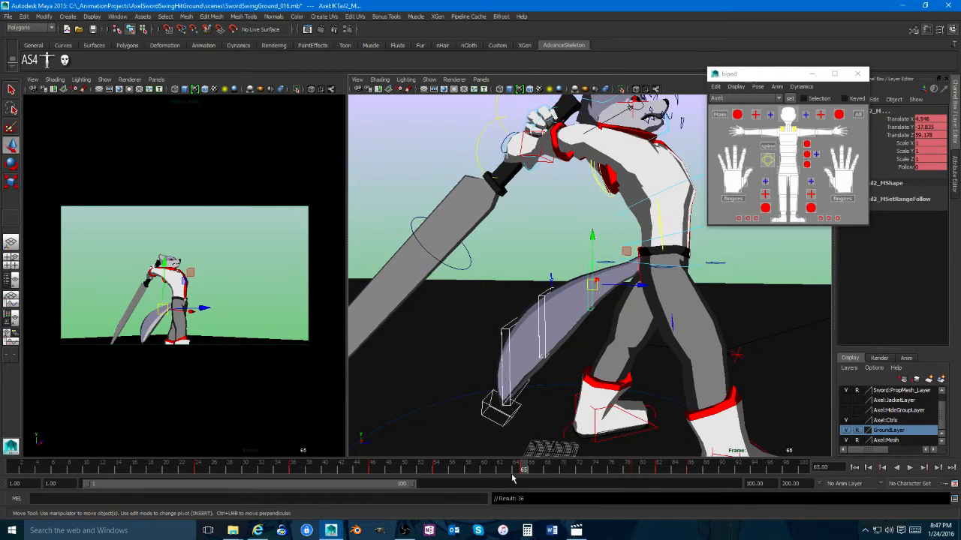
Step: Move all four tail controls down together at frame 79, with the second one at about Y -16.4, Z 69.8
drag(511, 470, 635, 470)
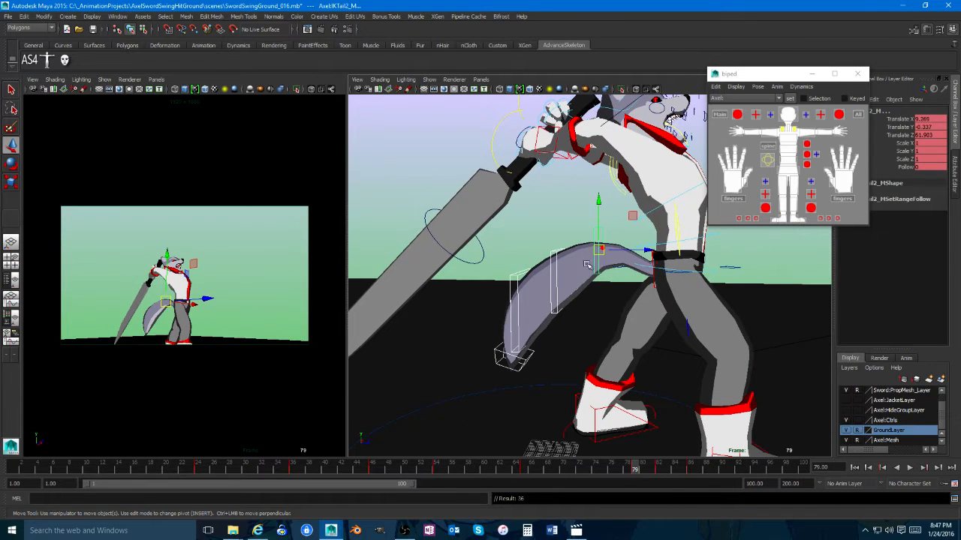
middle_drag(632, 217, 640, 250)
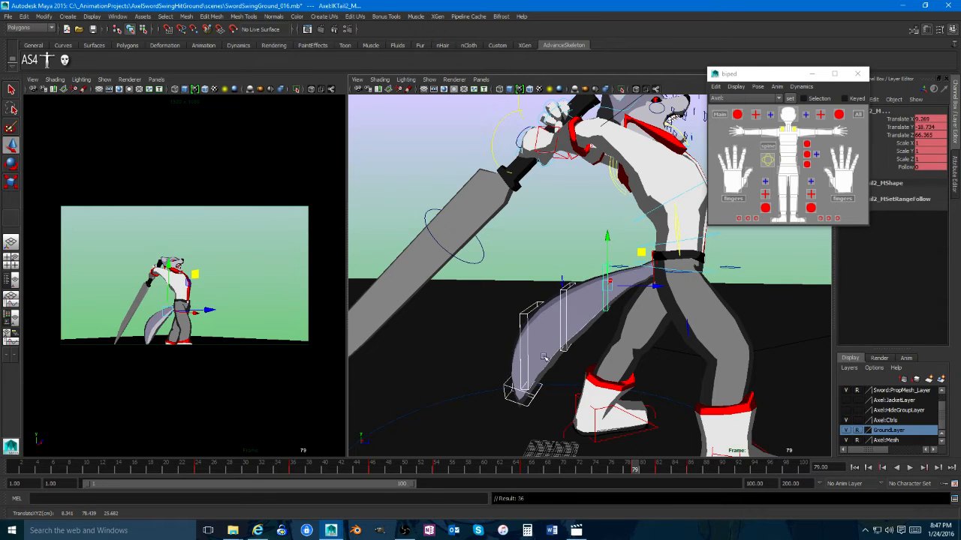
key(space)
mouse_move(630, 469)
mouse_down()
mouse_move(495, 466)
mouse_move(647, 465)
mouse_move(638, 465)
mouse_up()
key(space)
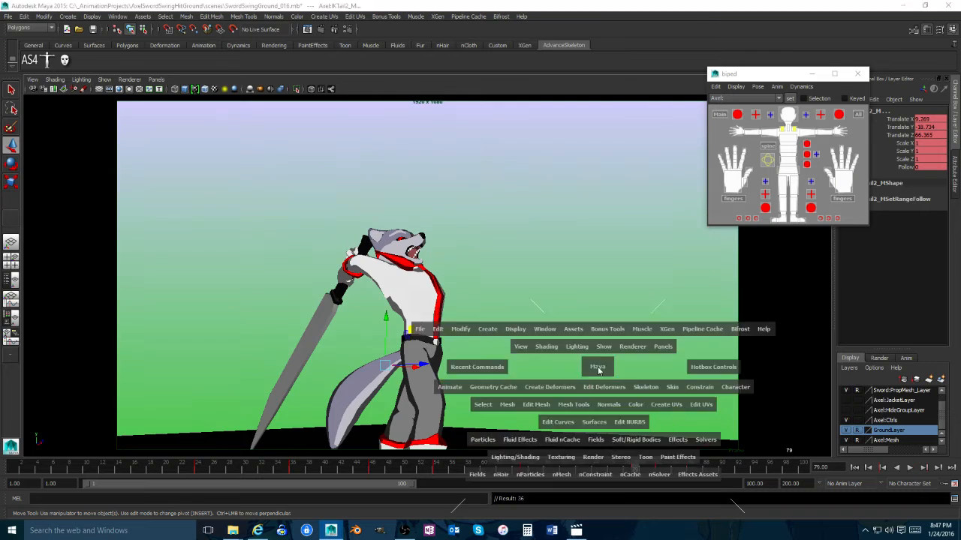
alt+drag(610, 301, 624, 298)
middle_drag(638, 251, 645, 244)
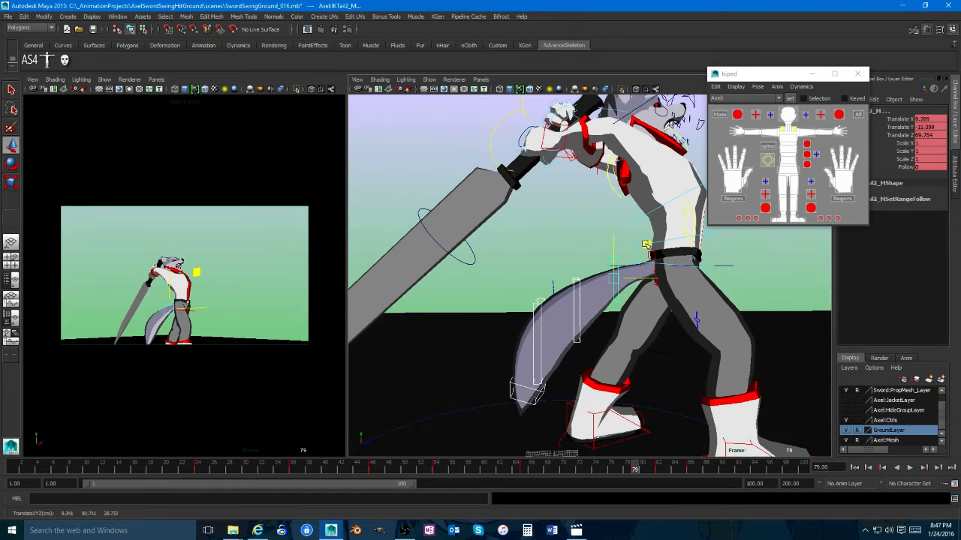
drag(606, 469, 634, 469)
Step: Try raising the tip, fourth and third tail controls individually at frame 79 and check the pose in the camera view
click(519, 386)
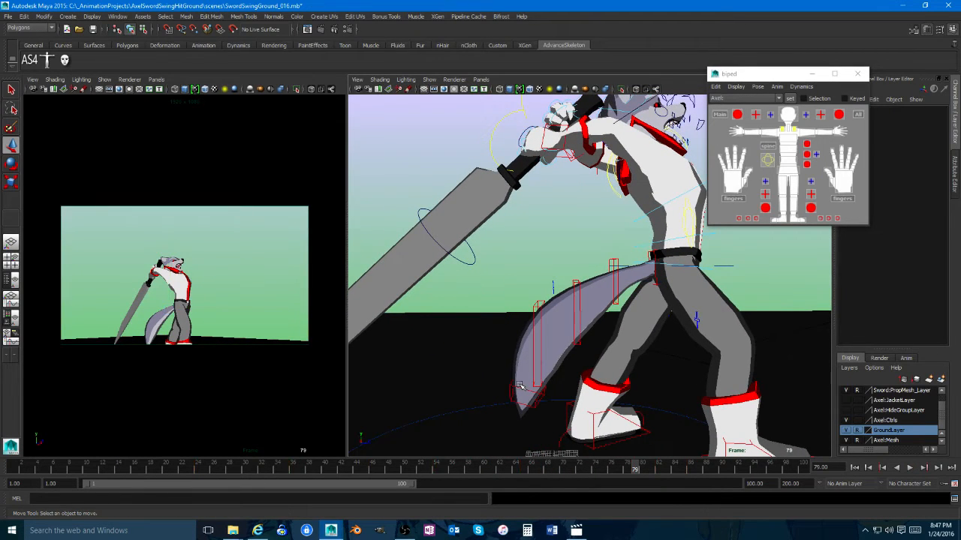
drag(561, 353, 551, 340)
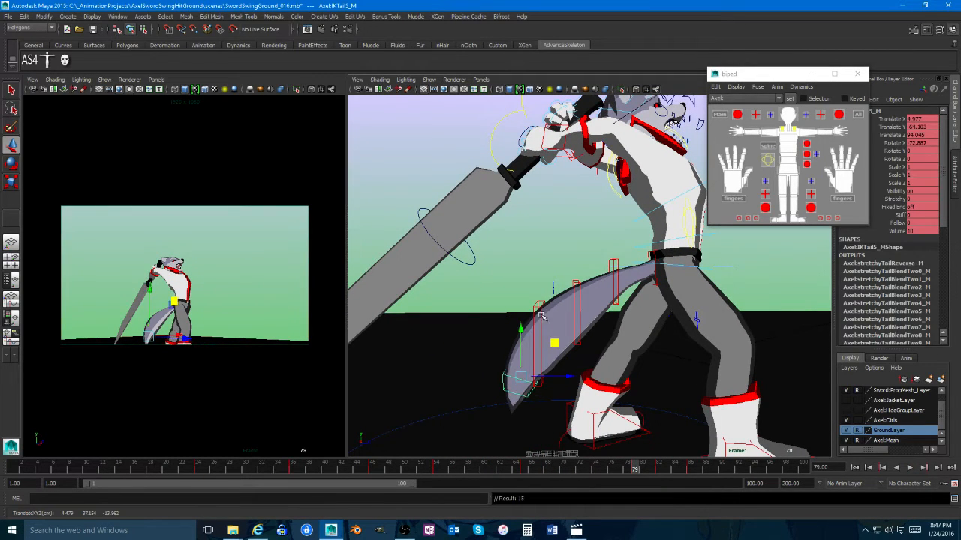
click(568, 297)
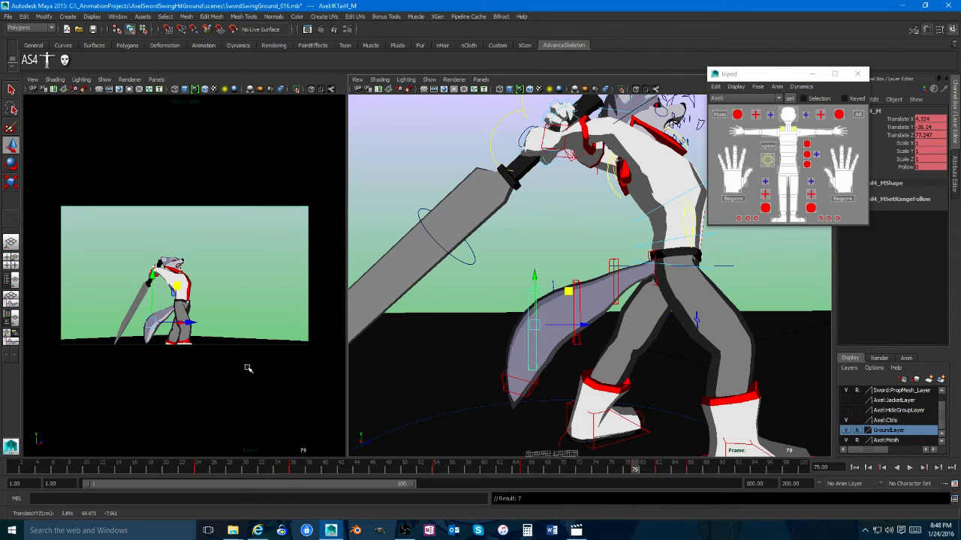
drag(610, 277, 608, 266)
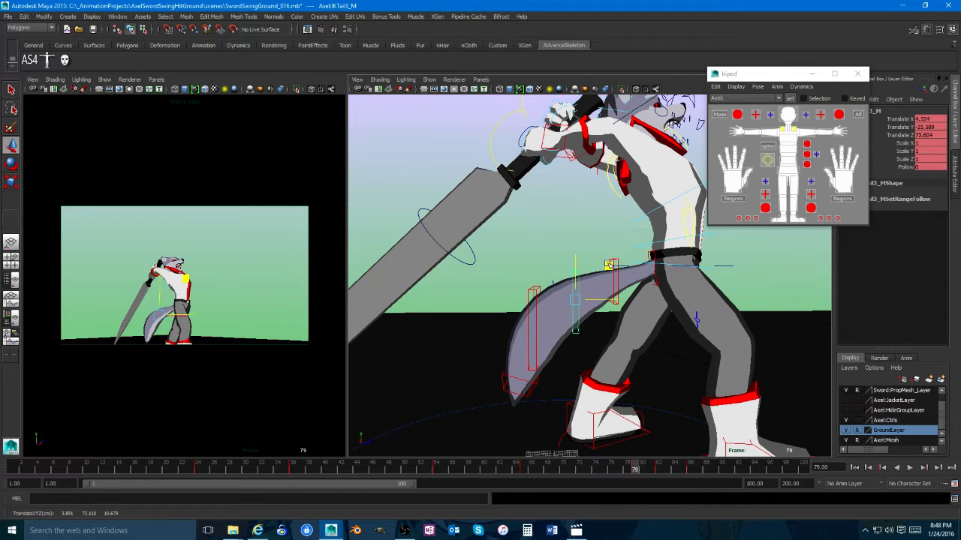
key(s)
key(space)
drag(540, 471, 634, 467)
key(space)
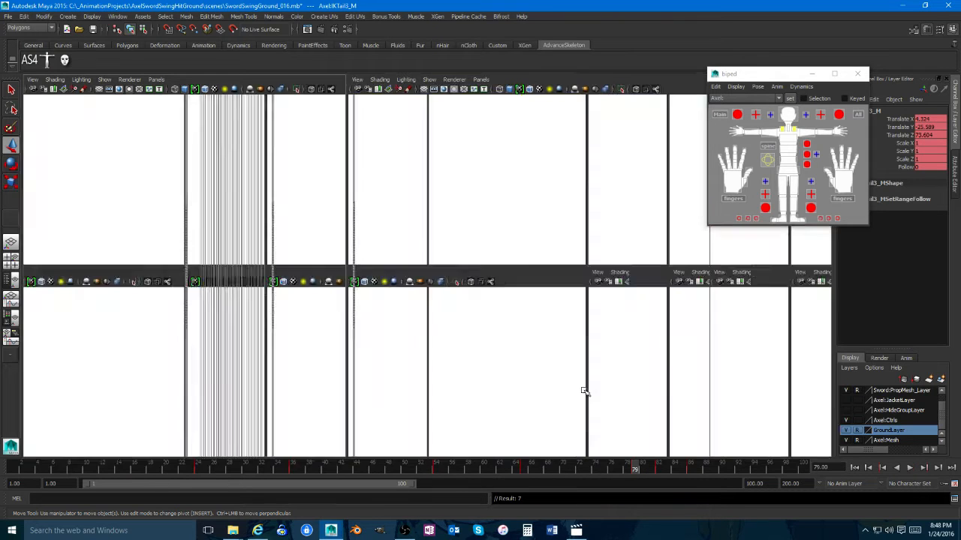
Step: Undo the individual moves of the third, fourth and tip tail controls at frame 79
middle_drag(531, 298, 546, 369)
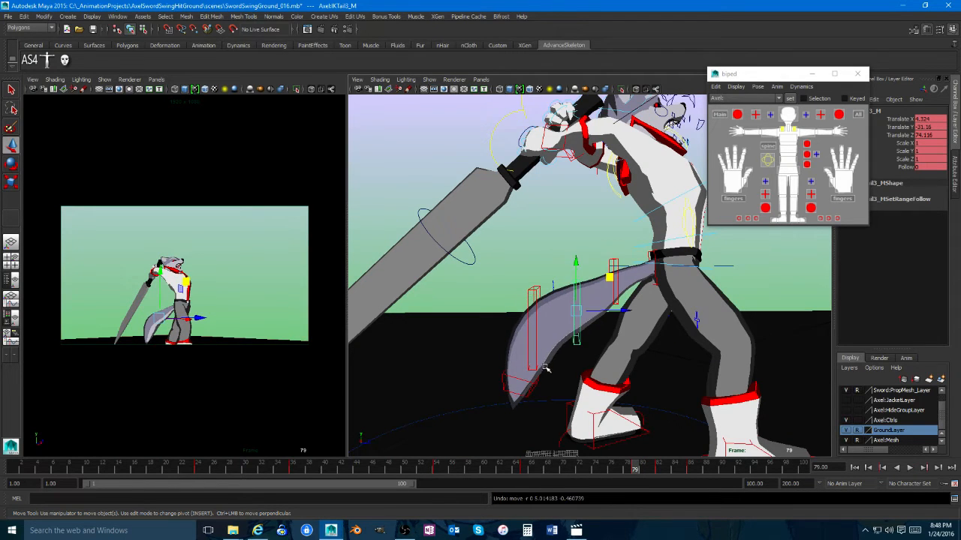
key(ctrl+z)
key(ctrl+z)
key(ctrl+z)
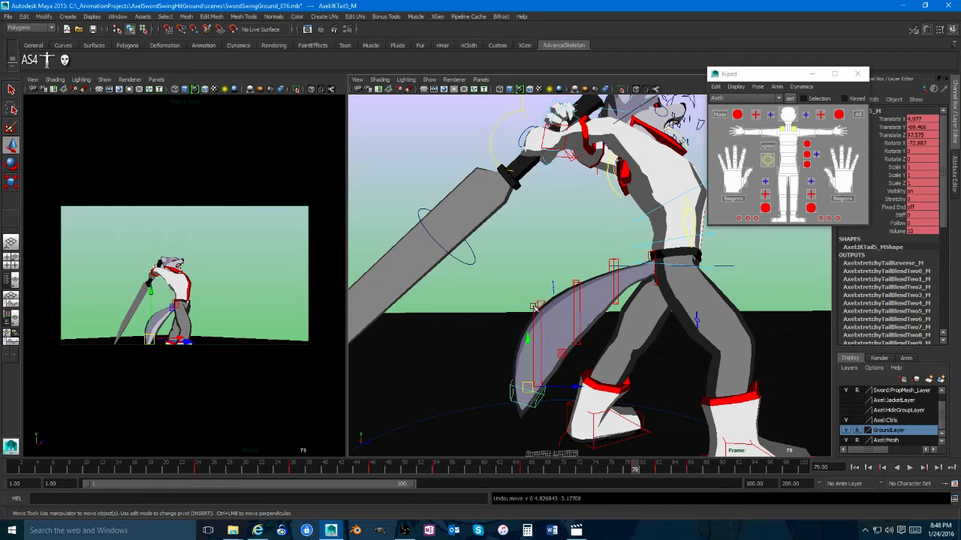
Step: Lower all tail controls at frame 79, the second to about Y -20.5, Z 71.6, and rotate the tip to about X -40.4
click(535, 307)
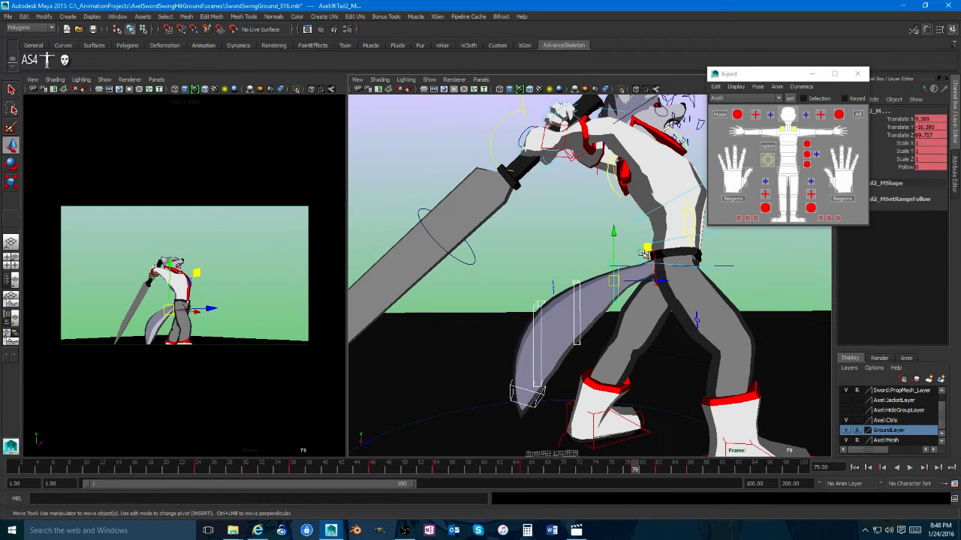
middle_drag(643, 254, 648, 261)
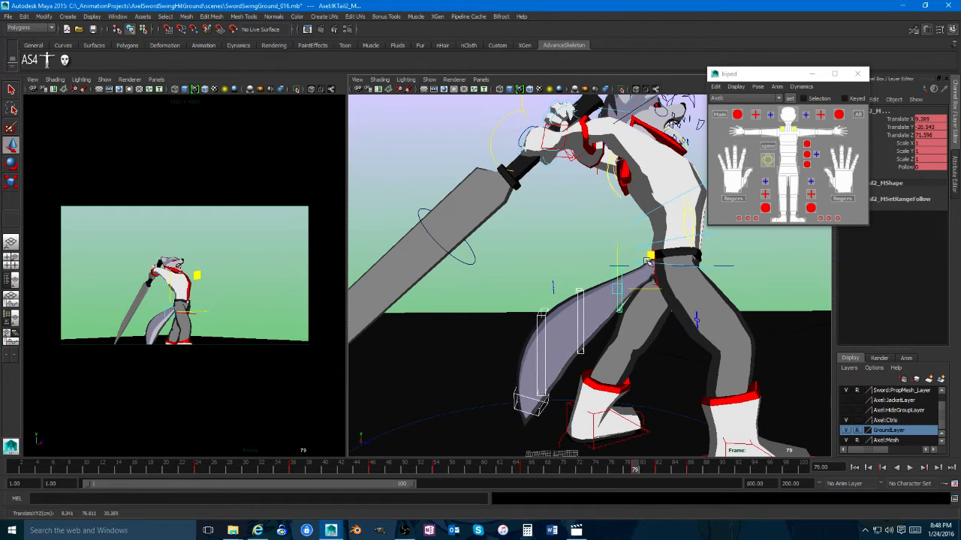
click(541, 402)
key(e)
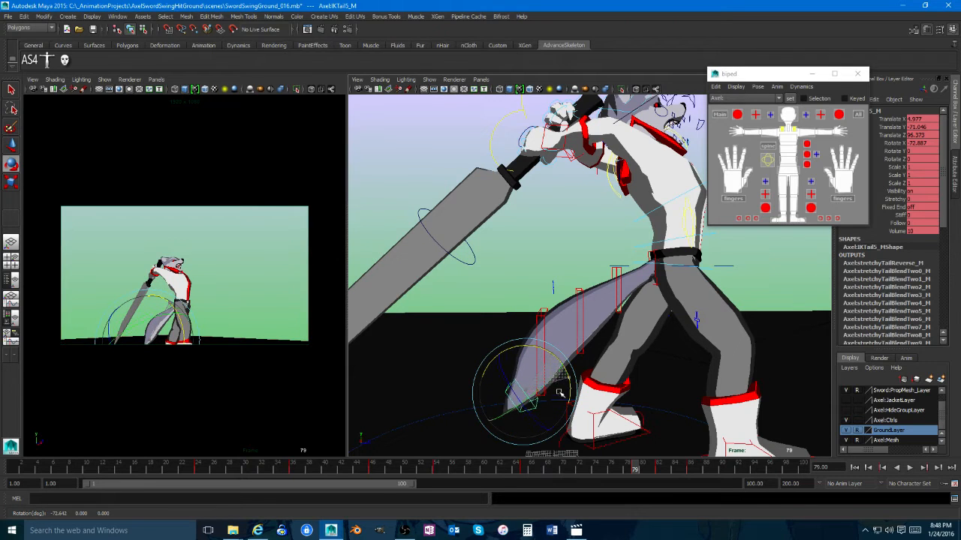
drag(558, 380, 549, 365)
key(w)
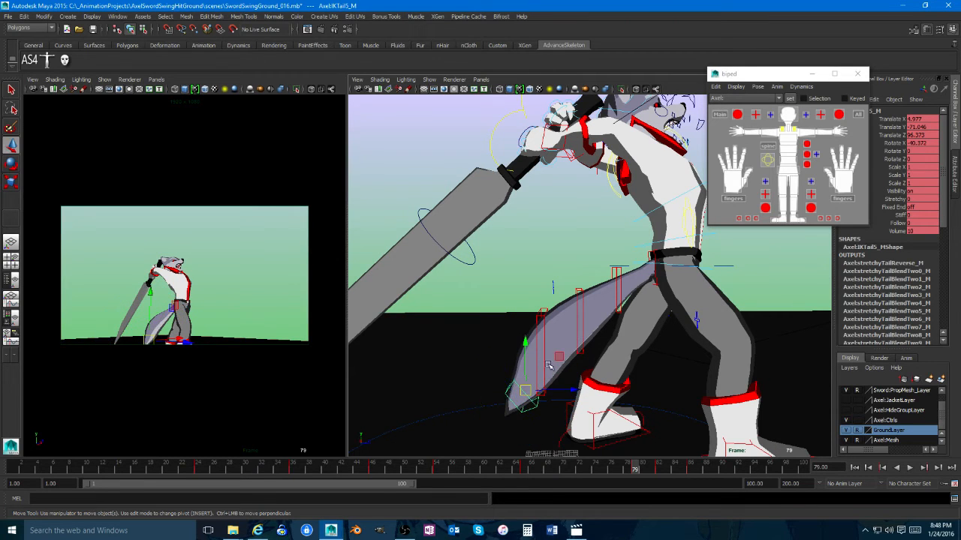
Step: Lower the fourth, third and second tail controls at frame 79 to about Y -60.1, Y -43.0 and Y -29.9
click(542, 312)
drag(577, 316, 589, 335)
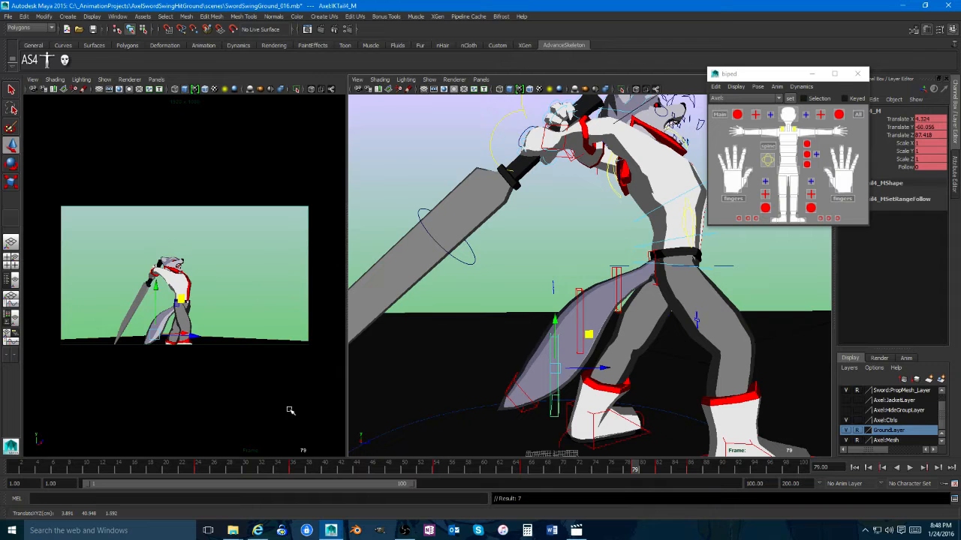
click(579, 289)
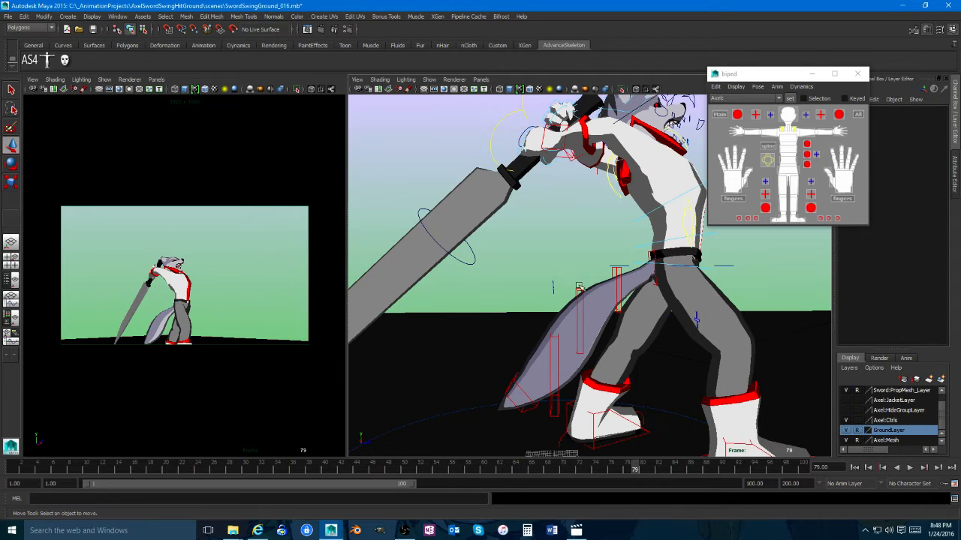
drag(614, 287, 632, 308)
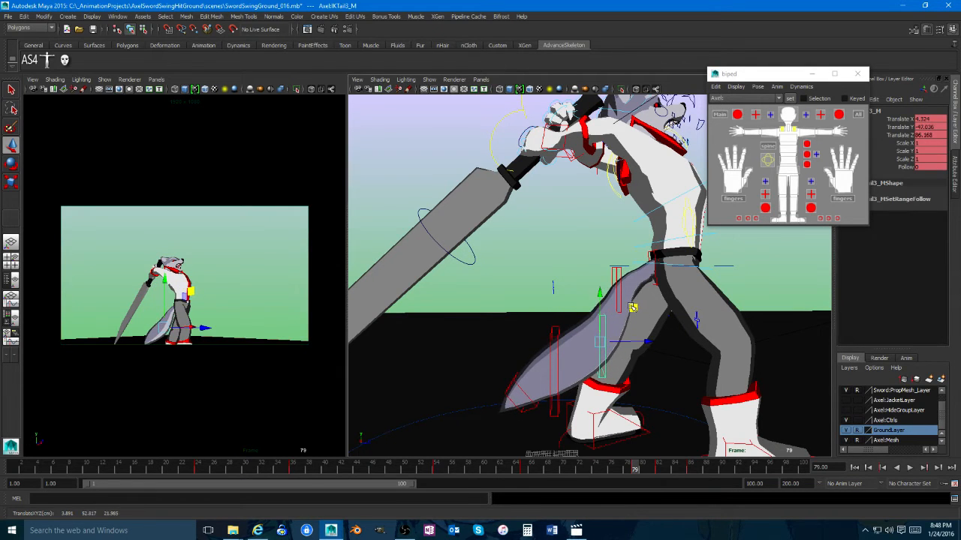
drag(649, 261, 664, 276)
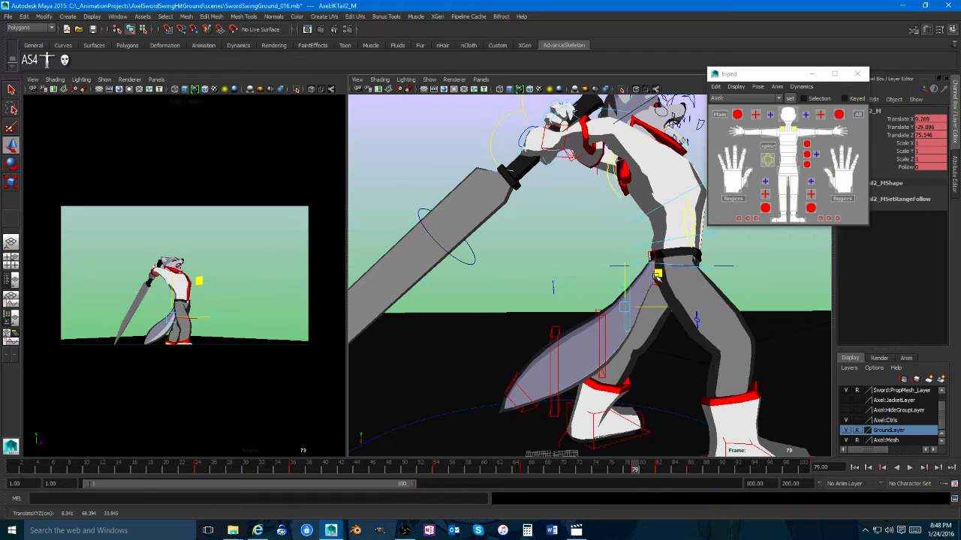
Step: Rotate the tail tip control at frame 79 to about X 10.7
click(519, 388)
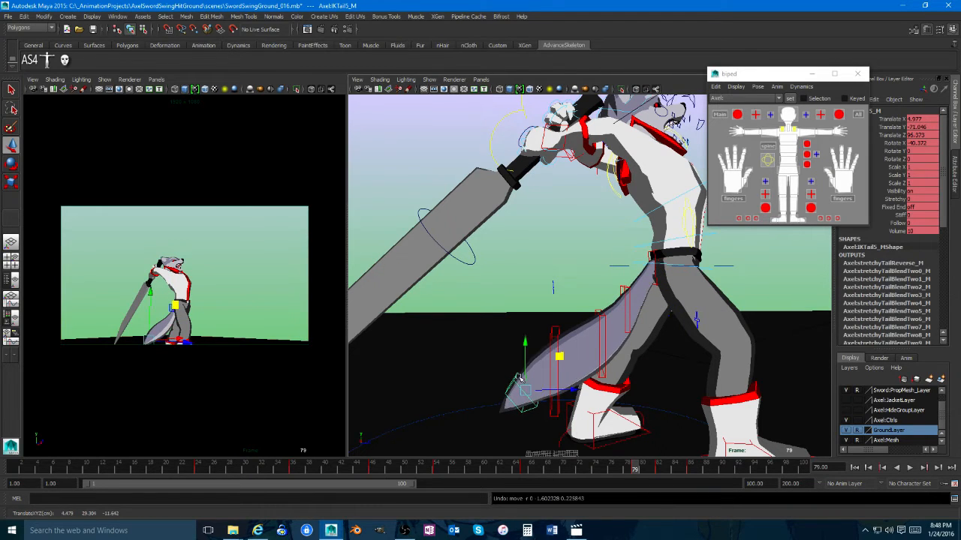
key(e)
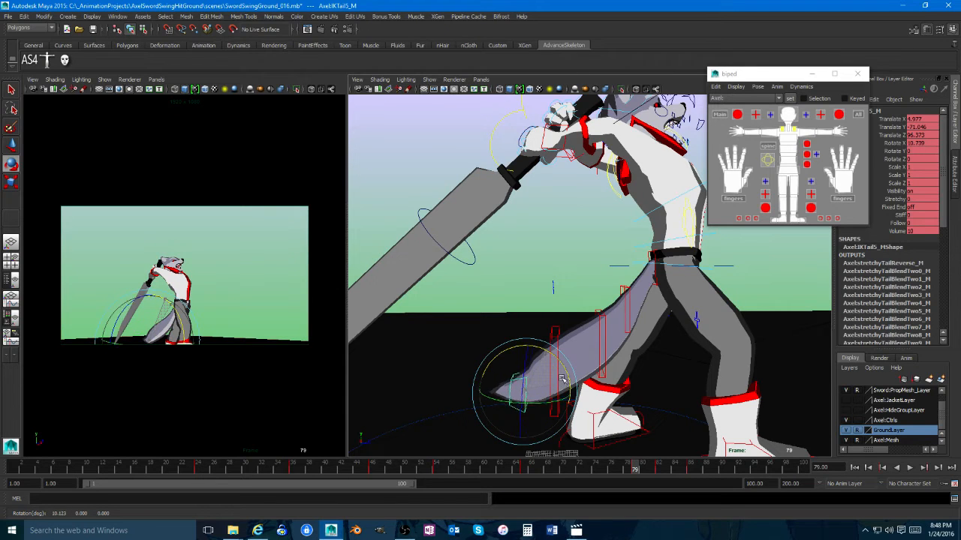
key(w)
Step: Move the fourth tail control at frame 79 to about Y -69.8, Z 95.8 and play the swing in the enlarged camera view
click(557, 337)
drag(590, 336, 608, 353)
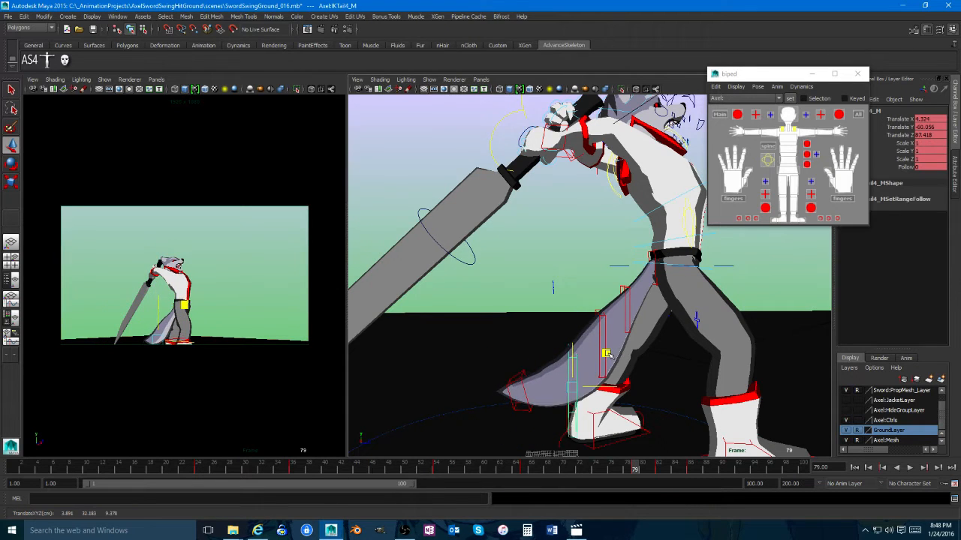
key(space)
key(alt+v)
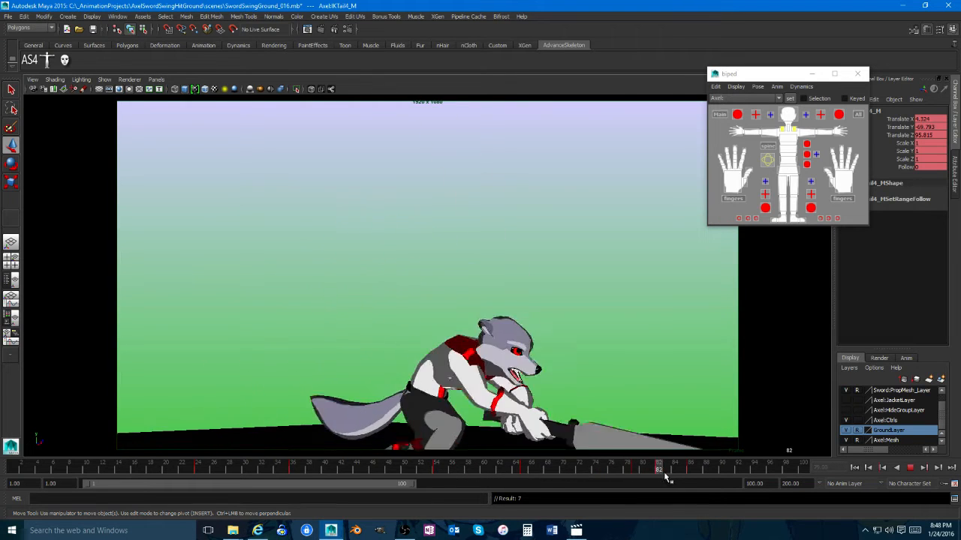
Step: Move the tail controls' keys from frame 65 to frame 62 and play the swing in the enlarged camera view
key(alt+v)
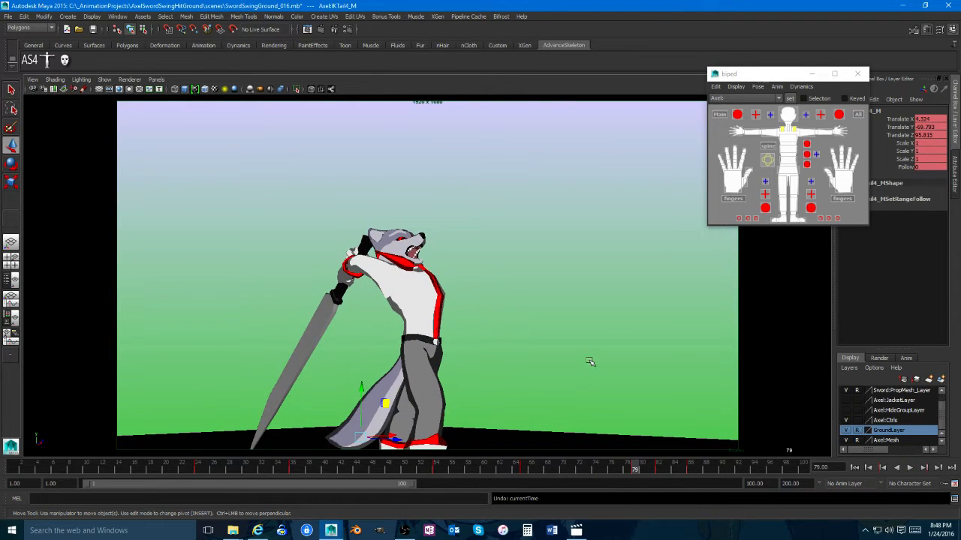
drag(633, 472, 540, 471)
key(space)
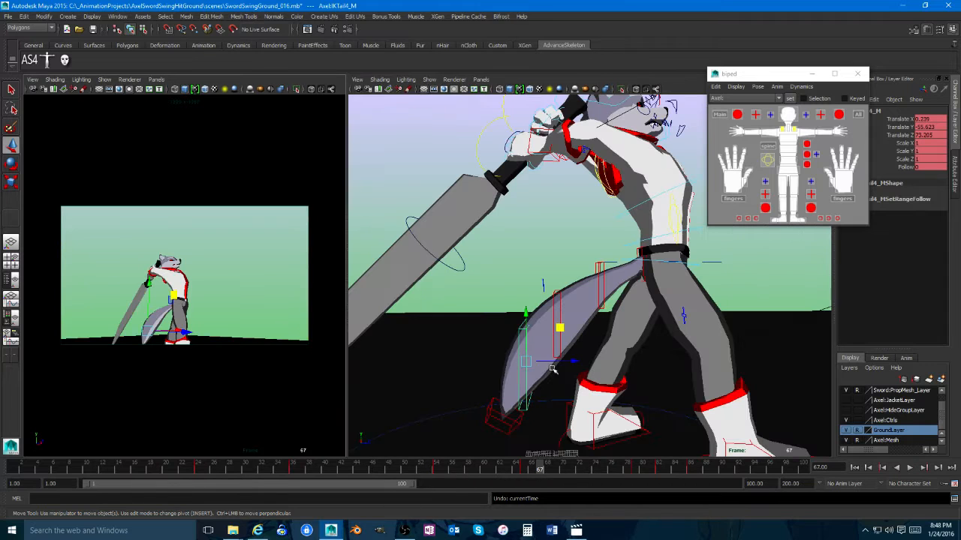
drag(560, 312, 574, 285)
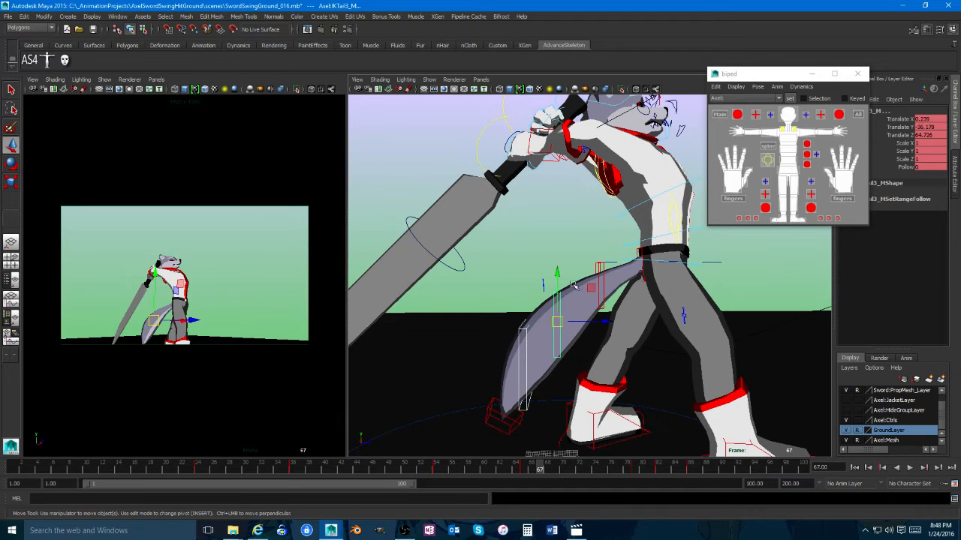
click(493, 410)
key(alt+v)
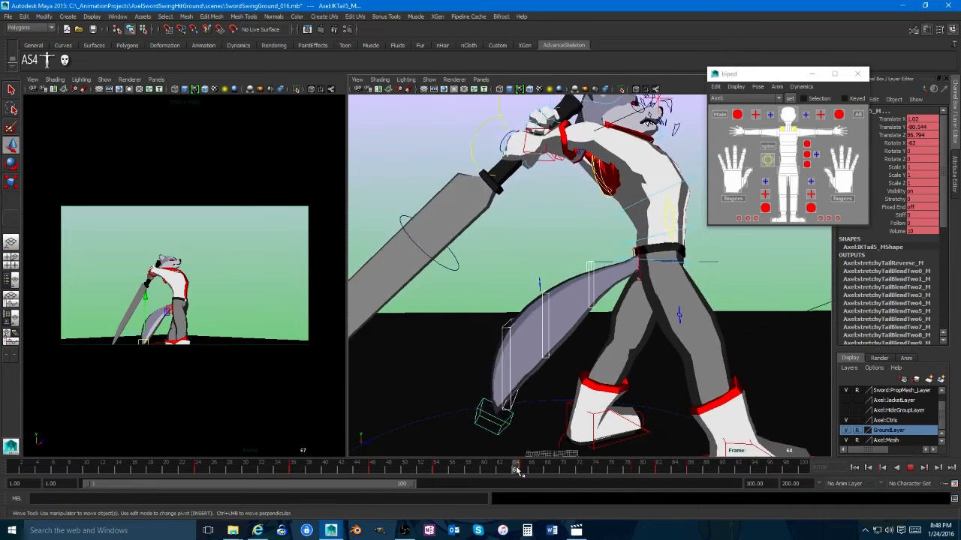
mouse_move(516, 471)
mouse_down()
mouse_move(637, 471)
mouse_move(502, 470)
mouse_up()
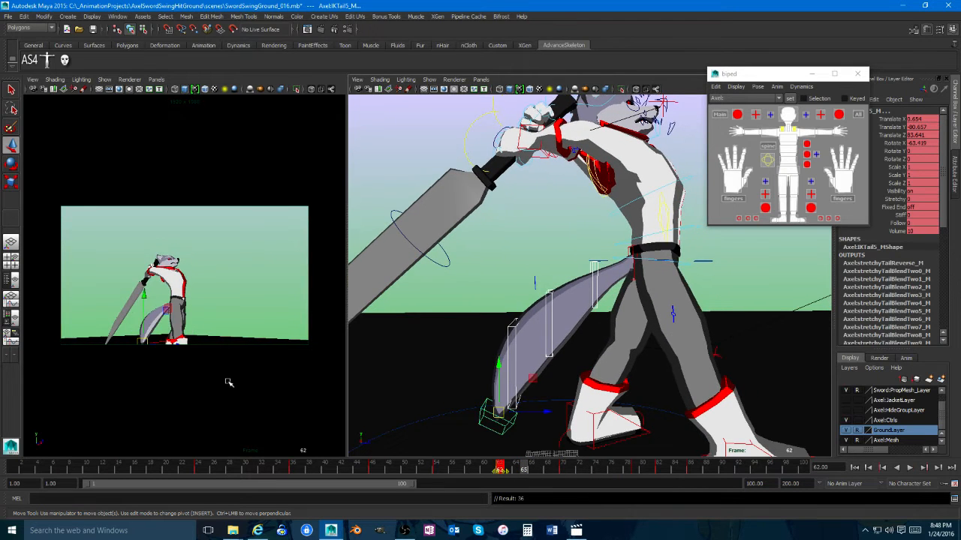
key(space)
key(alt+v)
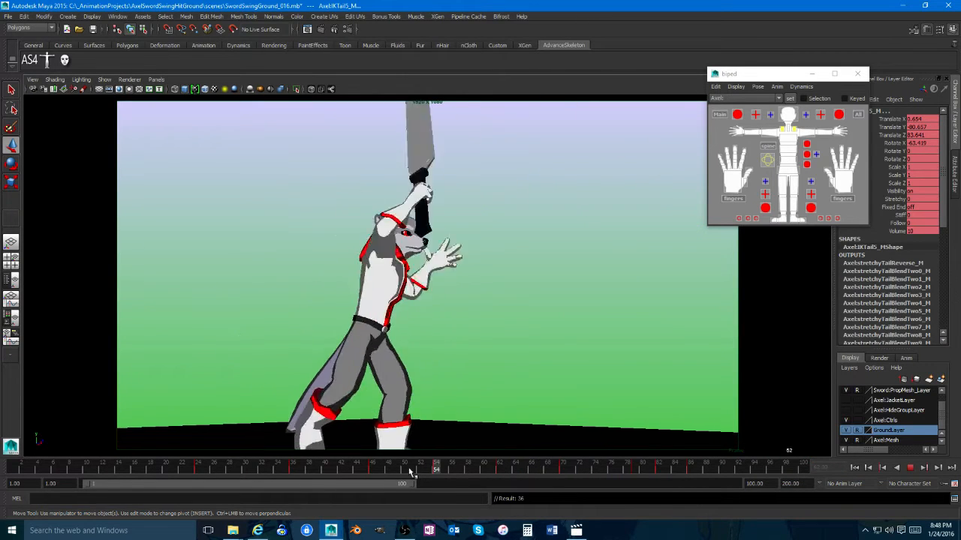
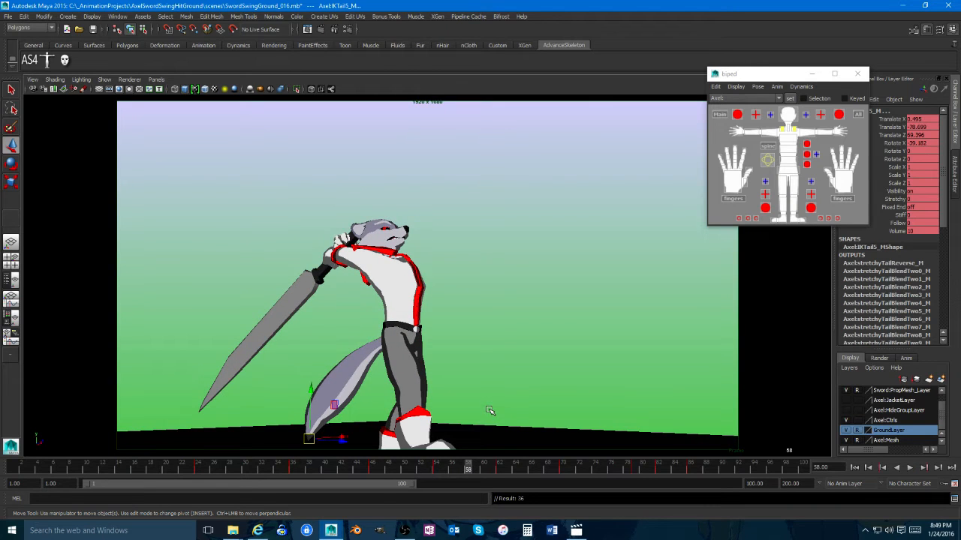
Step: Move the fourth tail control at frame 58 to about Y -66.1, Z 60.4 and the tip to about Y -73.4, Z 65.5
key(space)
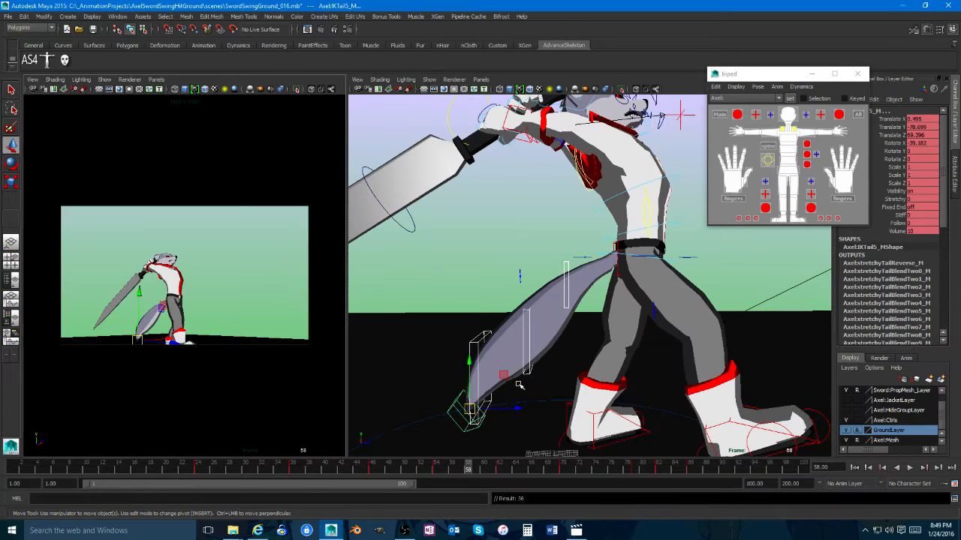
click(476, 339)
drag(513, 340, 532, 349)
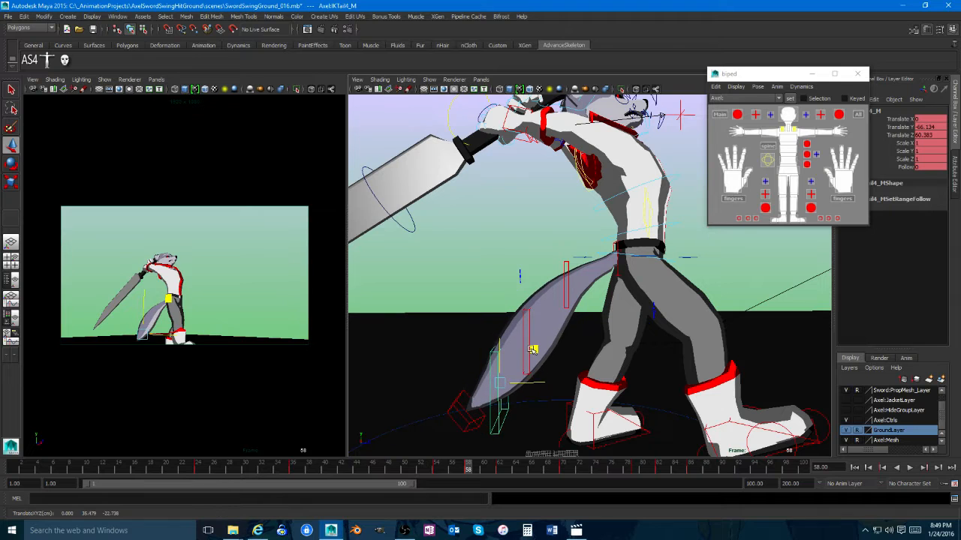
click(474, 400)
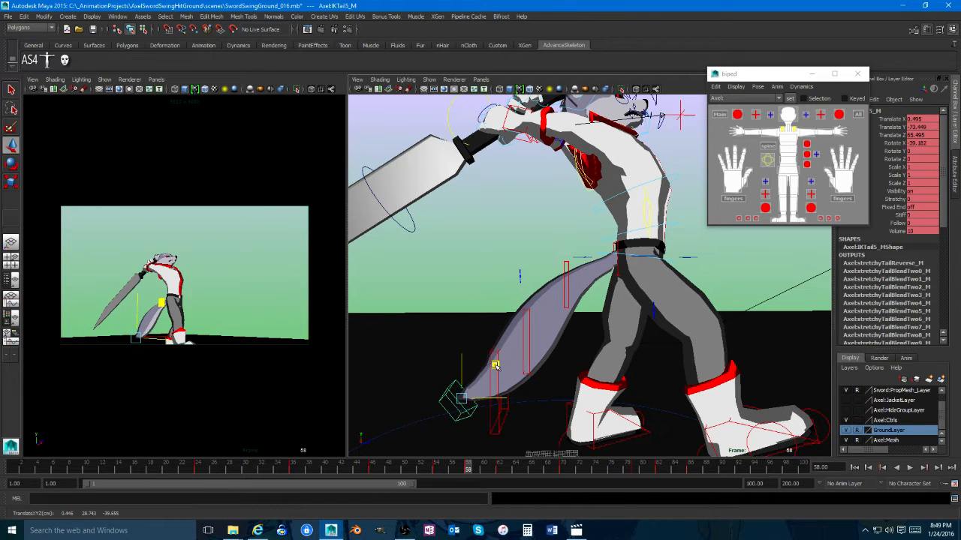
key(alt+v)
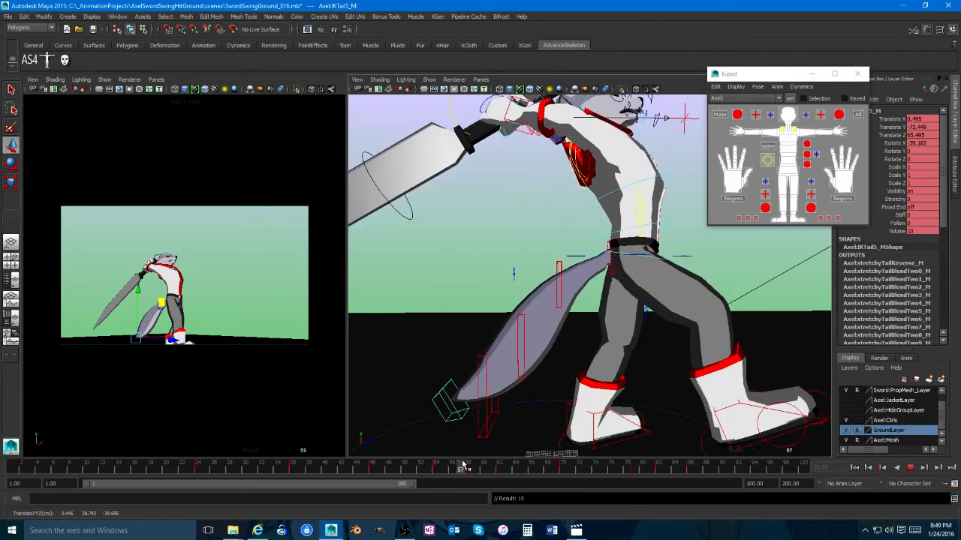
Step: Delete the tail tip's key at frame 62 and repose the tip at frame 63 to about Y -67.9, Z 78.1, rotation X -29.7
right_click(501, 466)
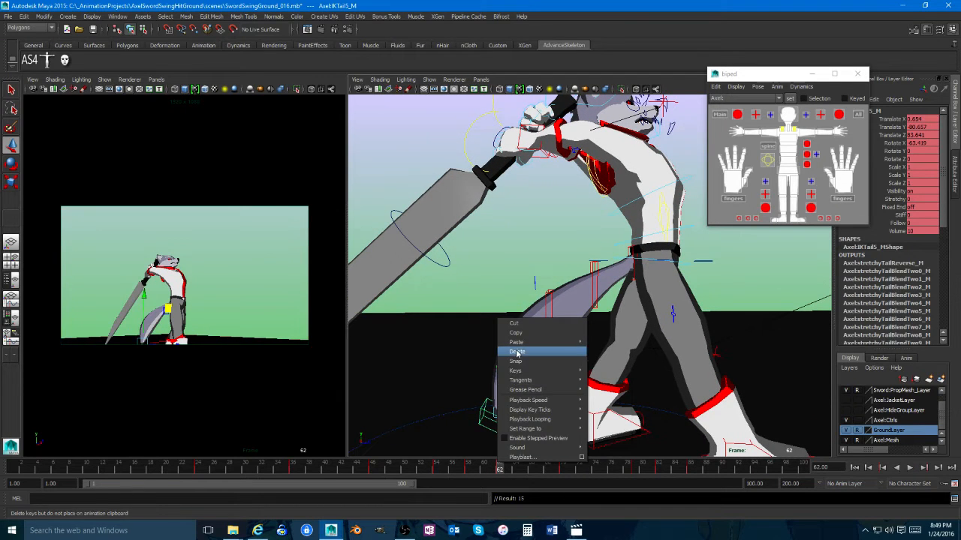
click(517, 352)
mouse_move(497, 471)
mouse_down()
mouse_move(533, 469)
mouse_move(508, 467)
mouse_up()
drag(529, 362, 520, 352)
key(e)
key(w)
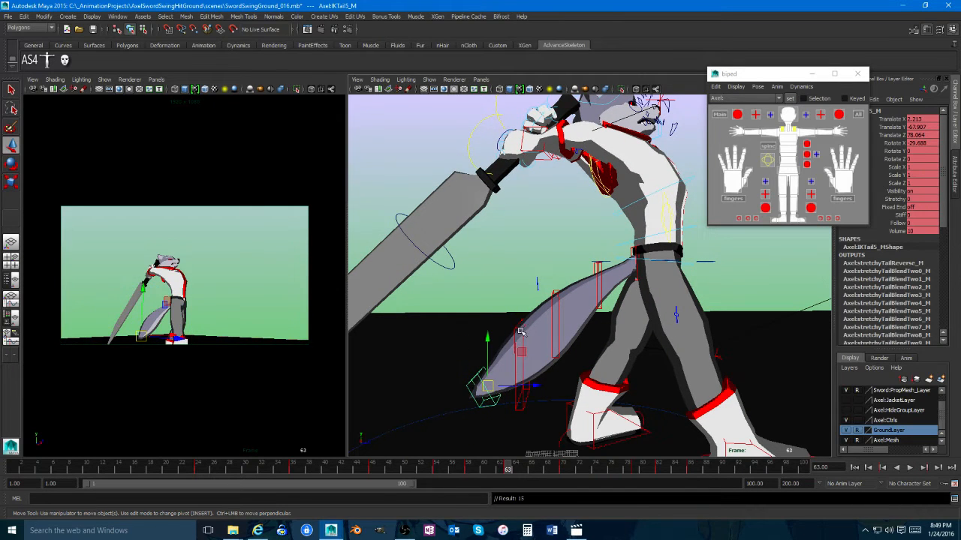
Step: Lower the third tail control at frame 63 and move the second one to about Y -26.5, Z 62.6
click(591, 287)
drag(591, 287, 605, 302)
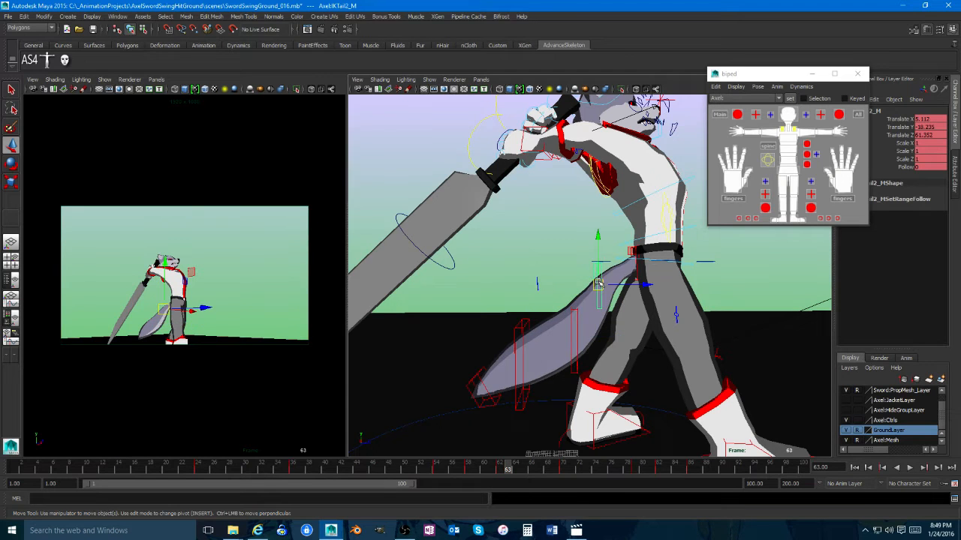
alt+drag(603, 284, 616, 290)
drag(630, 252, 631, 269)
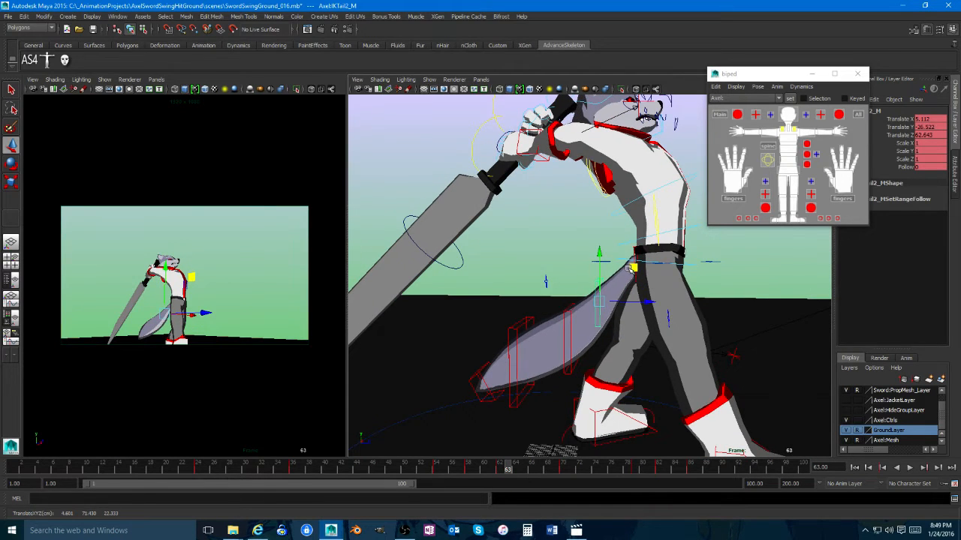
Step: Delete the frame 62 keys of the second and third tail controls, checking the motion in the camera view
key(space)
drag(507, 472, 498, 470)
right_click(498, 470)
click(524, 362)
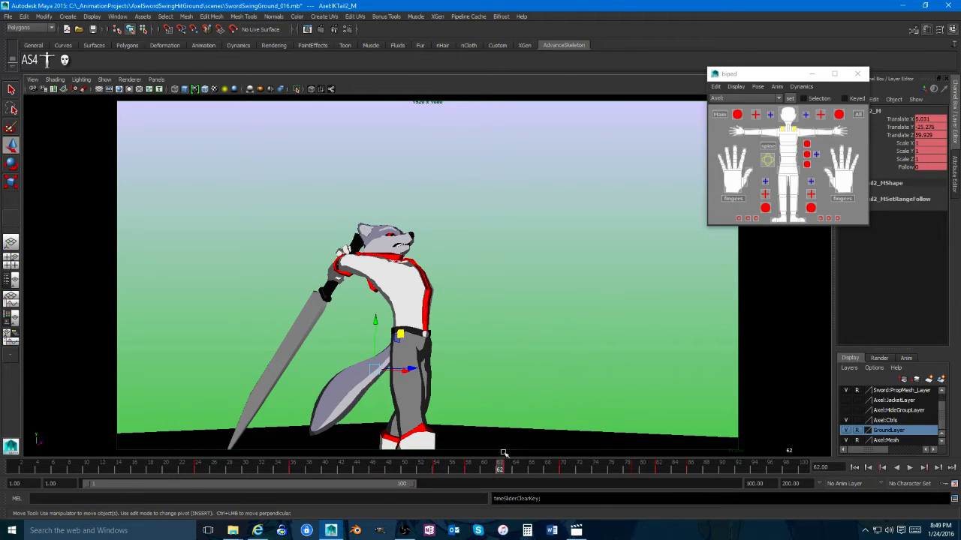
key(alt+v)
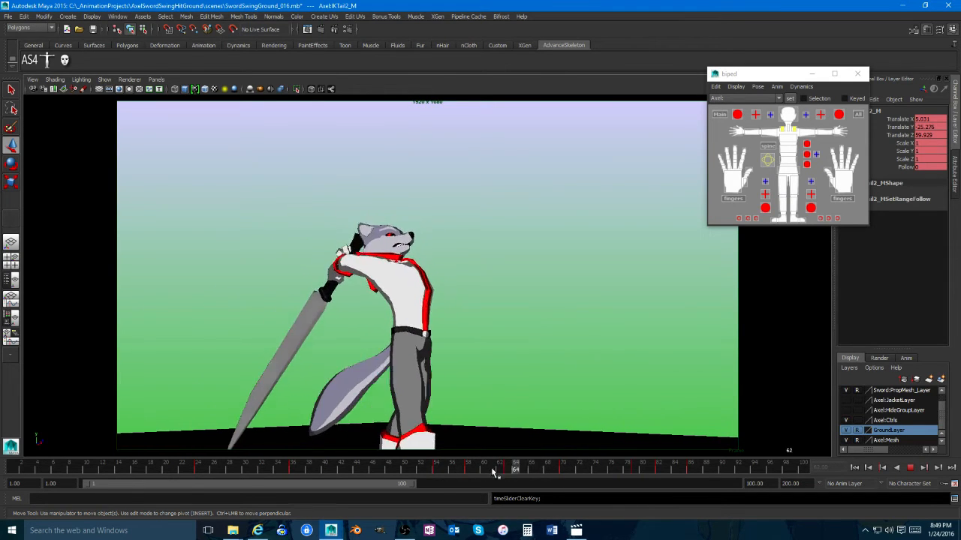
key(alt+v)
key(space)
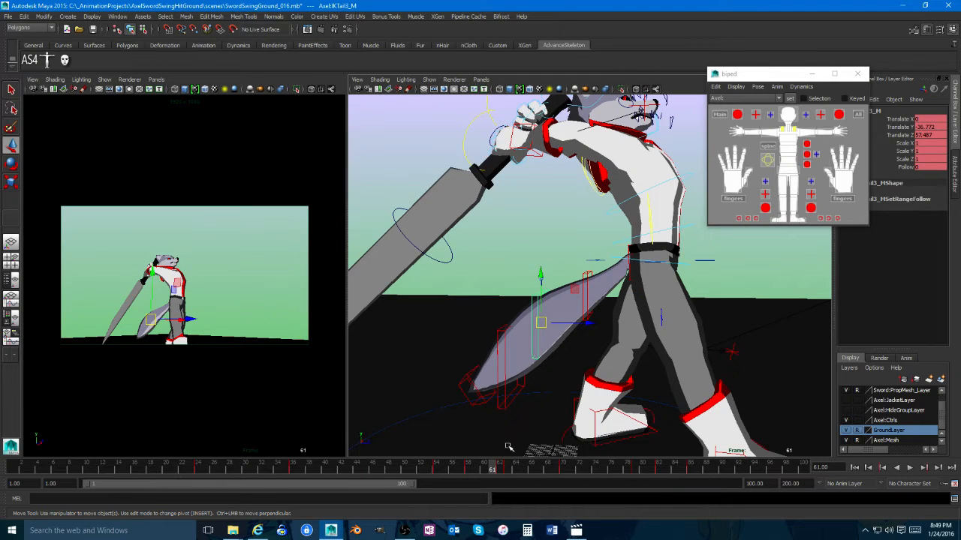
click(499, 469)
right_click(499, 468)
click(543, 353)
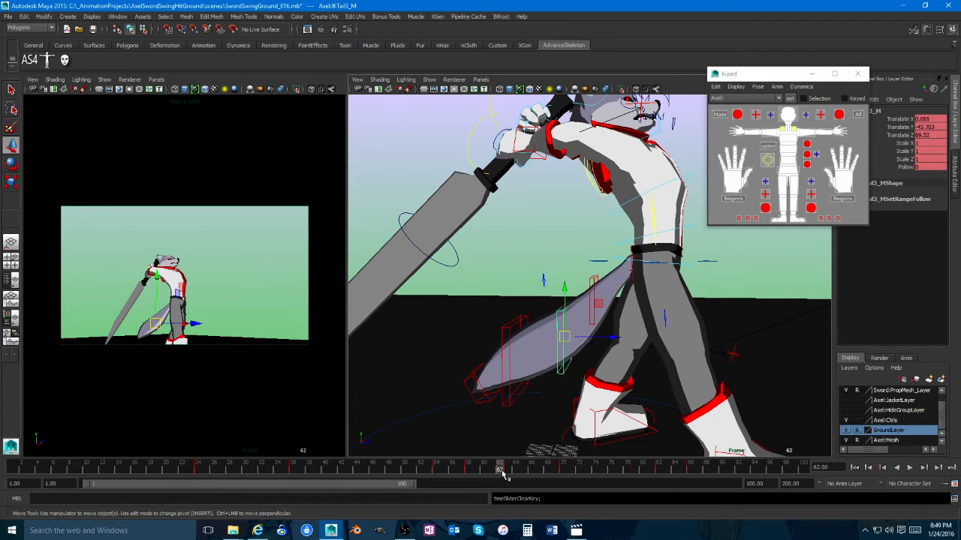
Step: Move the fourth tail control's key from frame 62 to frame 63 and play the swing in the enlarged camera view
mouse_move(502, 473)
mouse_down()
mouse_move(488, 470)
mouse_move(500, 469)
mouse_up()
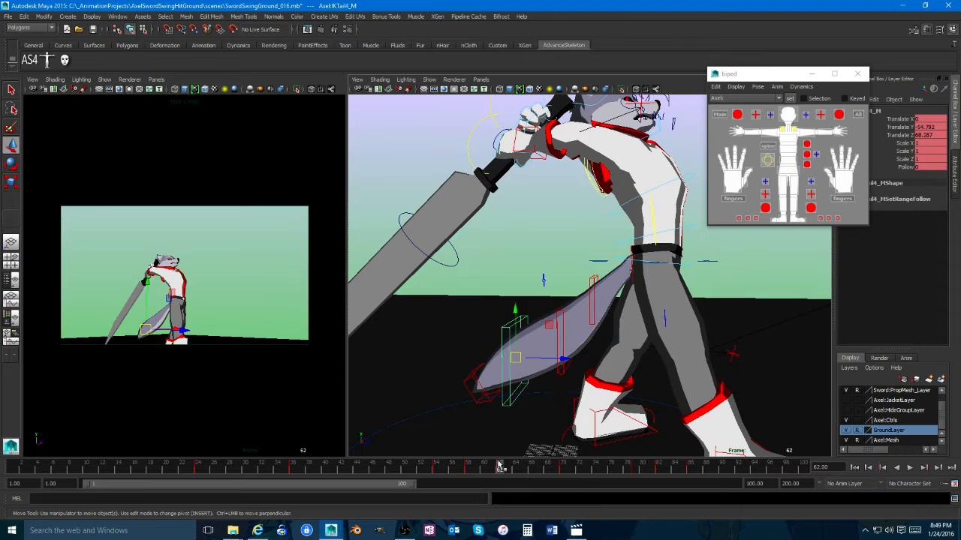
click(508, 470)
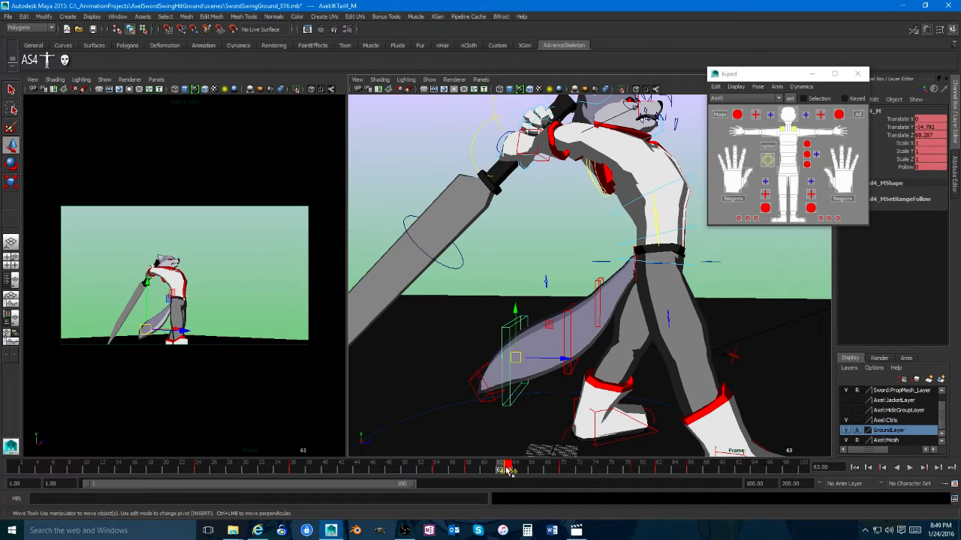
key(space)
key(alt+v)
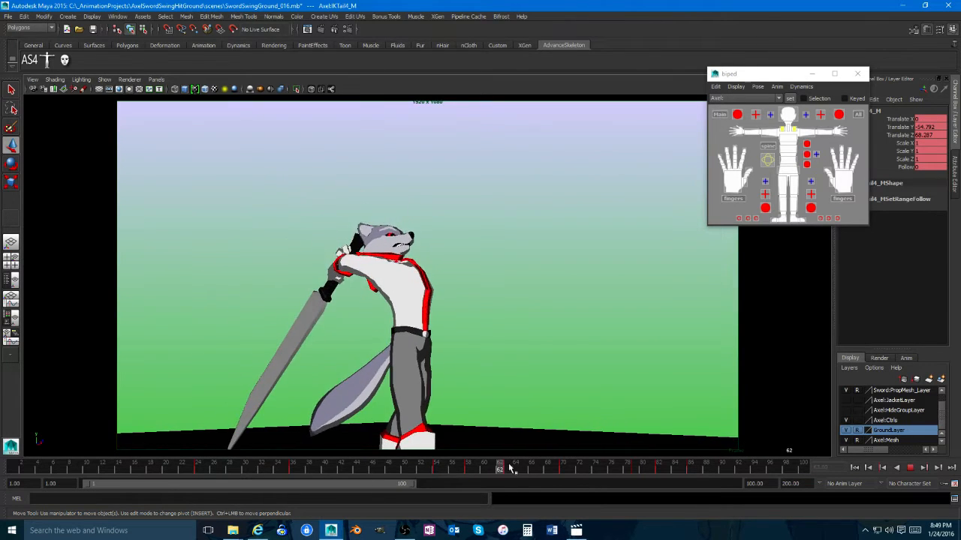
Step: Reposition the tail tip control at frame 79 to about Y -80.2, Z 103.0 with rotation X about -15.7
click(492, 470)
key(space)
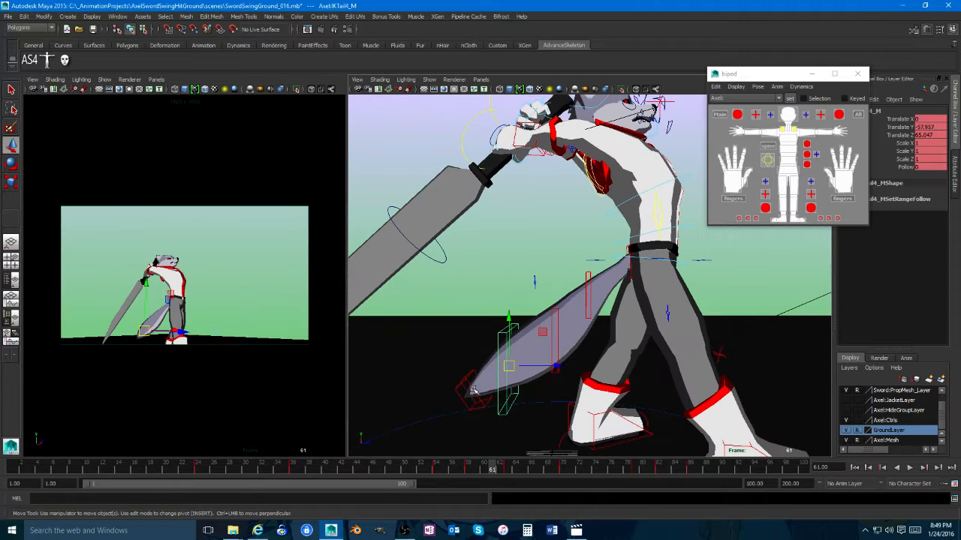
click(466, 385)
mouse_move(491, 469)
mouse_down()
mouse_move(568, 468)
mouse_move(467, 469)
mouse_move(497, 470)
mouse_up()
drag(368, 465, 638, 475)
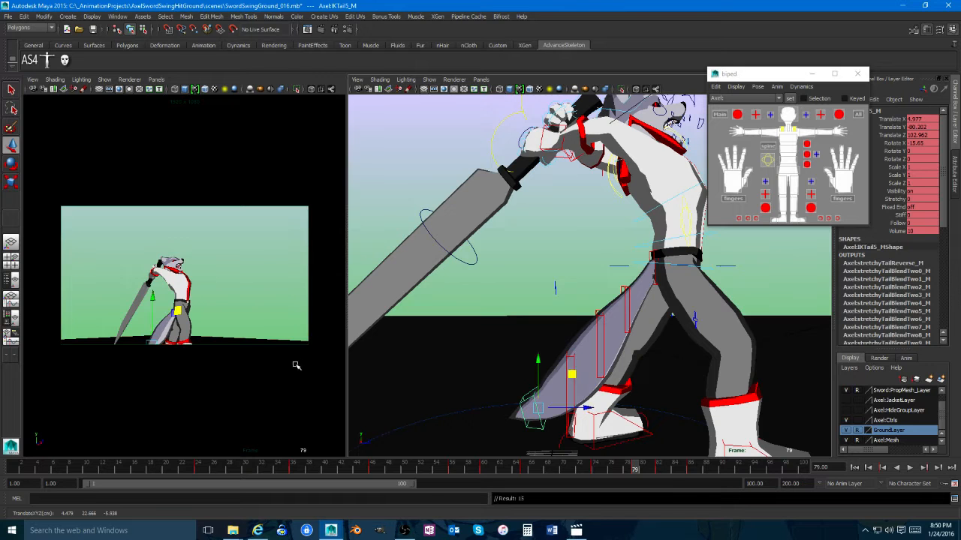
Step: Play and scrub the whole swing in the enlarged camera view to check the tail's follow-through
key(space)
key(alt+v)
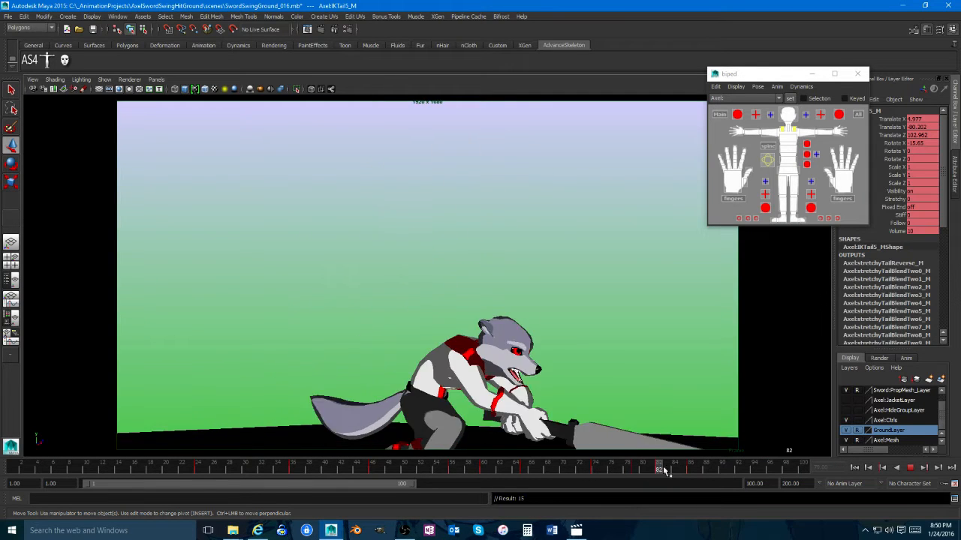
drag(664, 470, 613, 471)
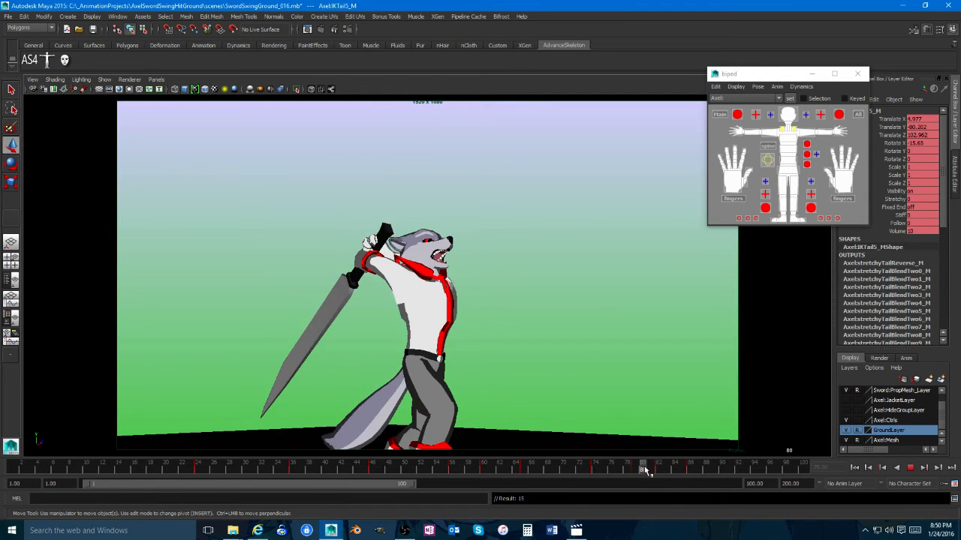
key(space)
click(910, 468)
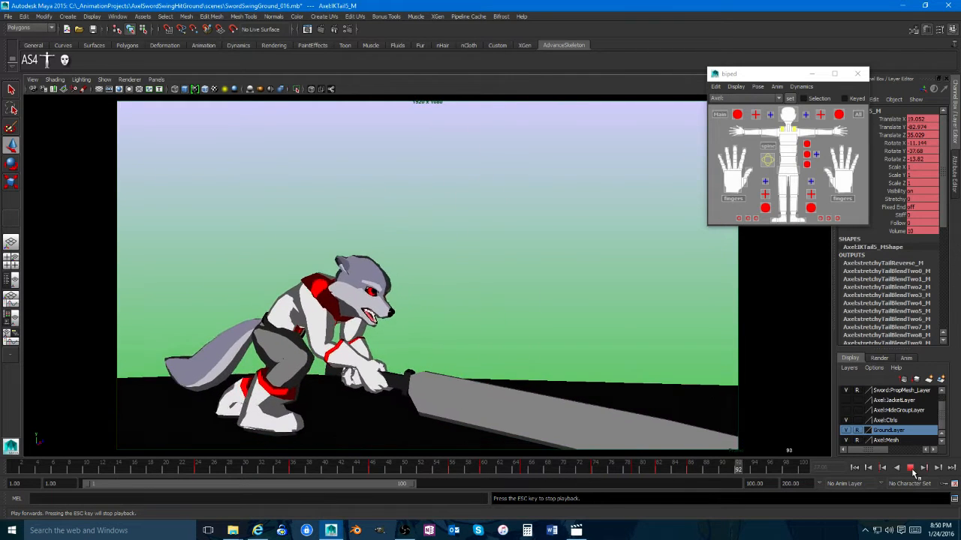
click(913, 471)
drag(399, 466, 571, 467)
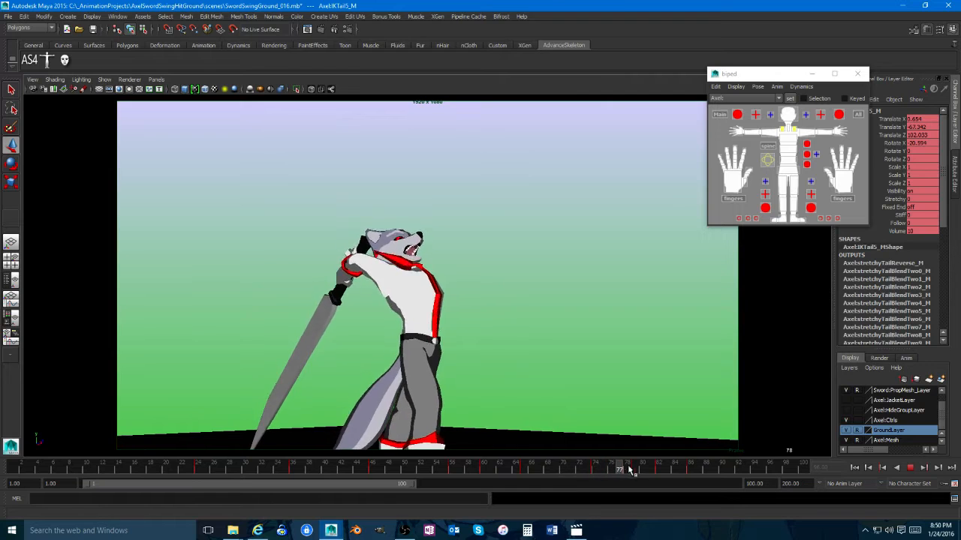
key(space)
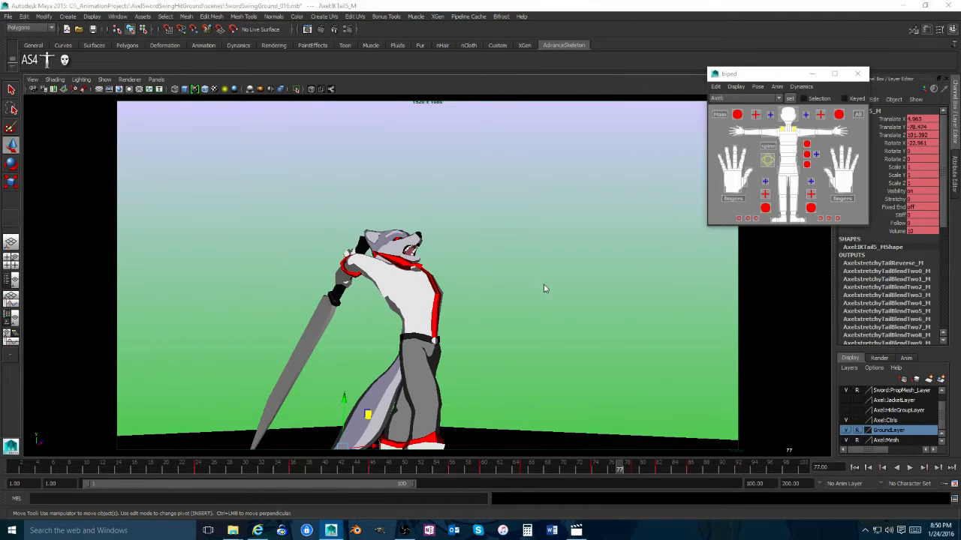
Step: Select the tail controls at frame 56, examine their motion toward frame 60 and open the keyframe commands there
key(space)
alt+drag(584, 352, 537, 351)
key(alt+v)
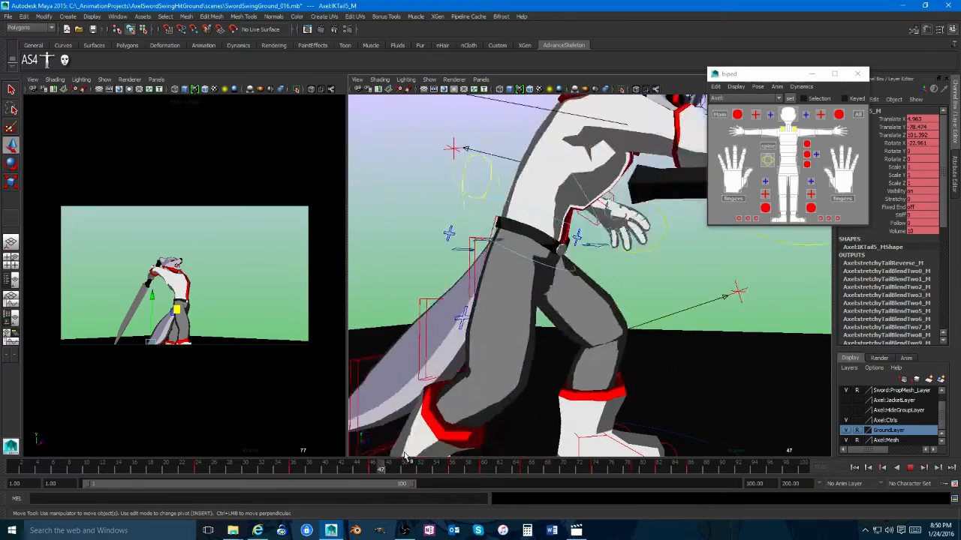
mouse_move(435, 471)
mouse_down()
mouse_move(475, 473)
mouse_move(452, 472)
mouse_up()
alt+right_drag(538, 326, 490, 302)
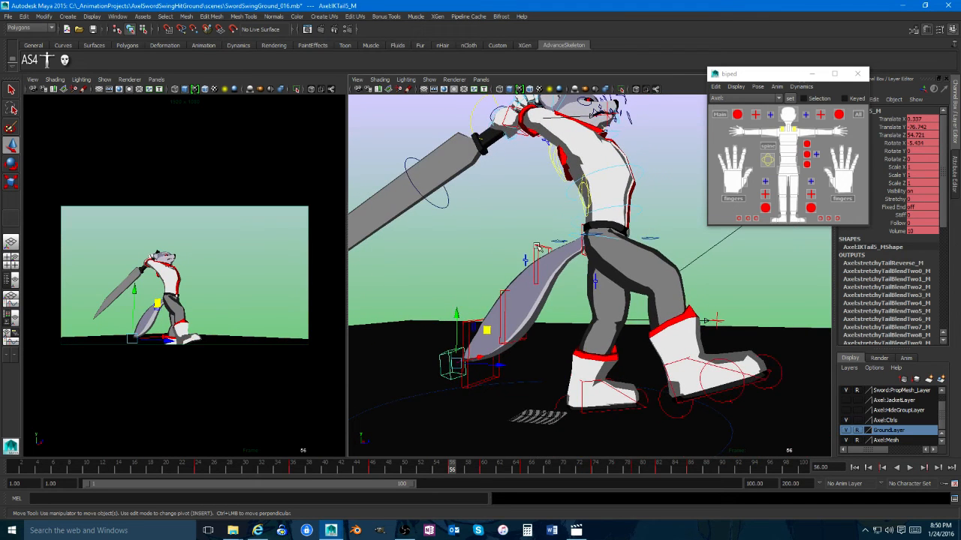
click(505, 297)
click(449, 353)
key(alt+v)
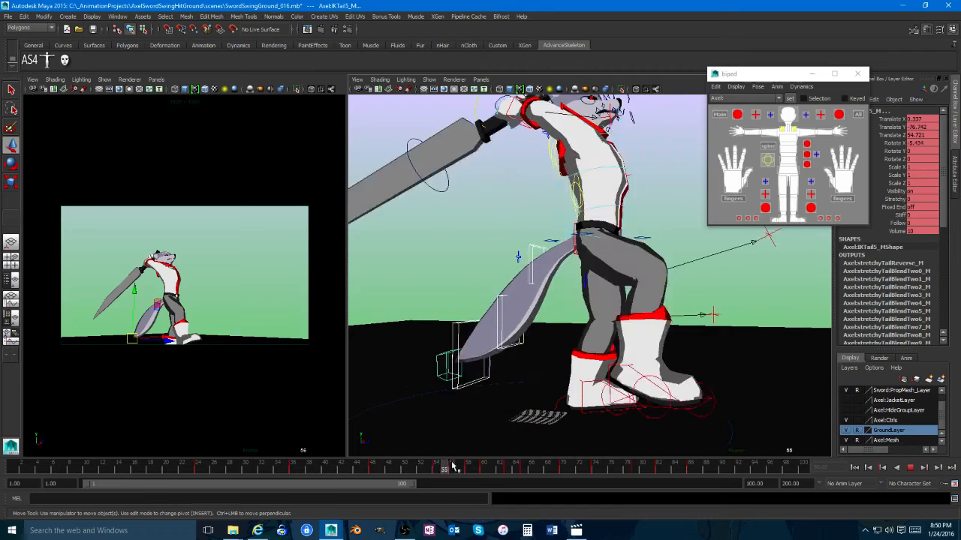
click(483, 468)
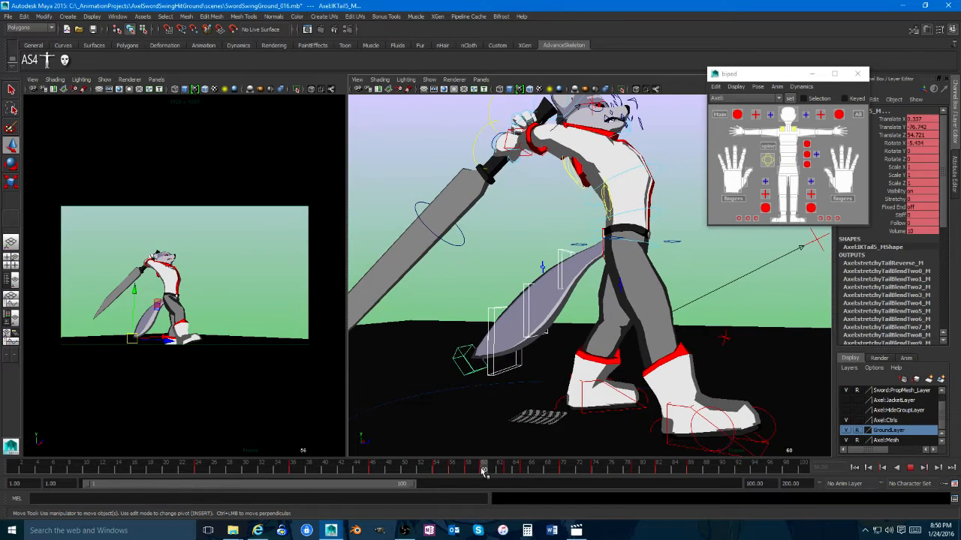
right_click(484, 468)
Step: Rotate the tail tip control at frame 79 to about X 33.7 and raise the fourth control to about Y -62.1, Z 93.4
drag(454, 470, 647, 469)
mouse_move(646, 470)
mouse_down()
mouse_move(595, 472)
mouse_move(637, 466)
mouse_up()
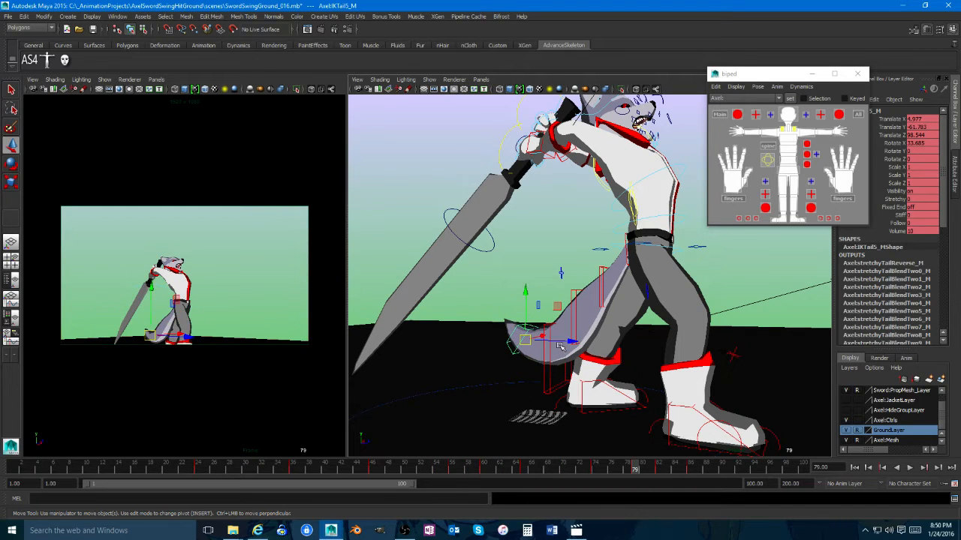
click(590, 321)
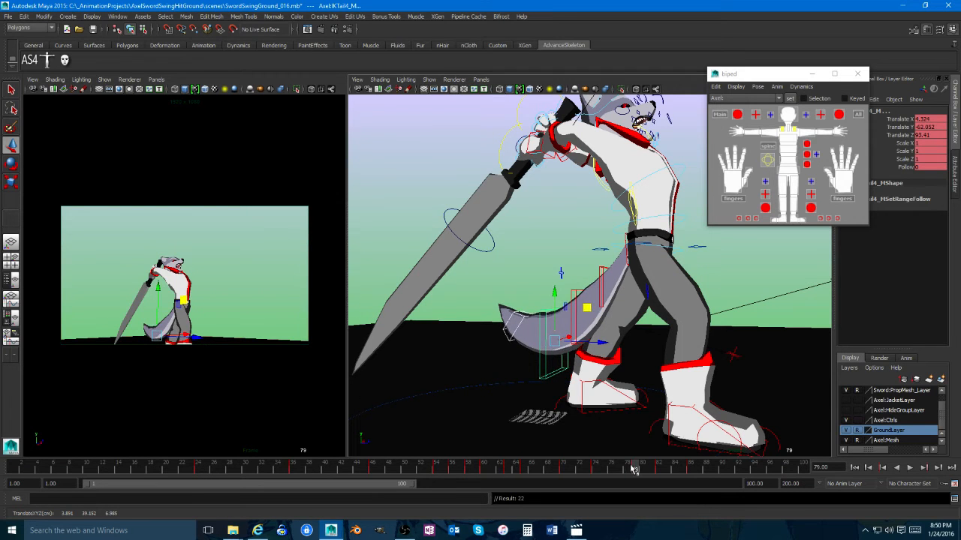
Step: Delete the selected tail controls' keys at frame 74
key(alt+v)
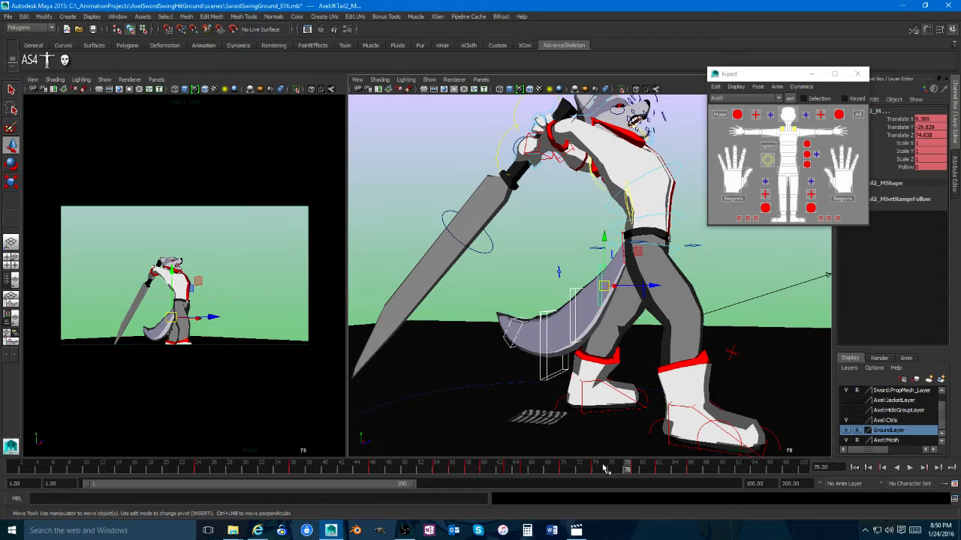
drag(604, 469, 596, 468)
right_click(595, 468)
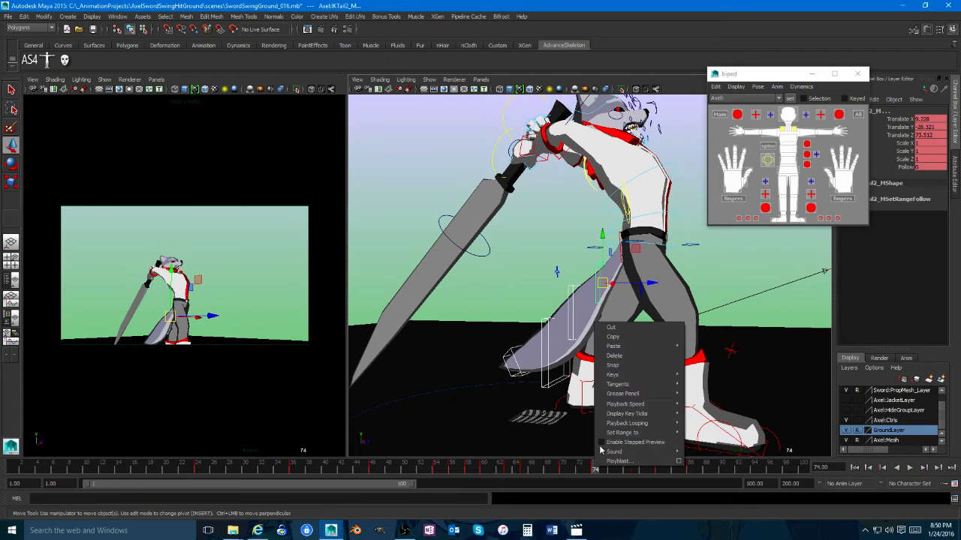
click(630, 362)
key(alt+v)
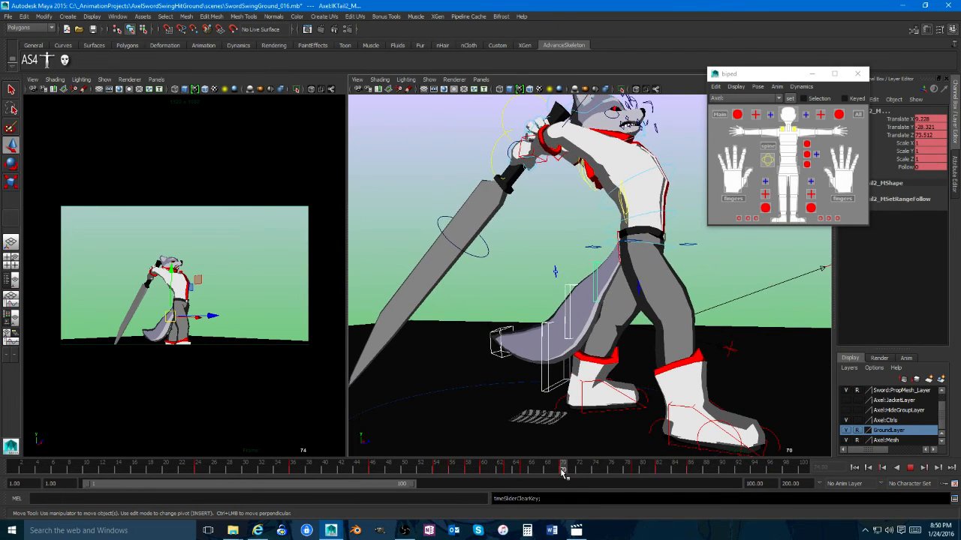
Step: Play and scrub the swing in the enlarged camera view to check the tail's motion up to frame 82
drag(487, 469, 463, 469)
drag(312, 464, 357, 466)
key(space)
key(alt+v)
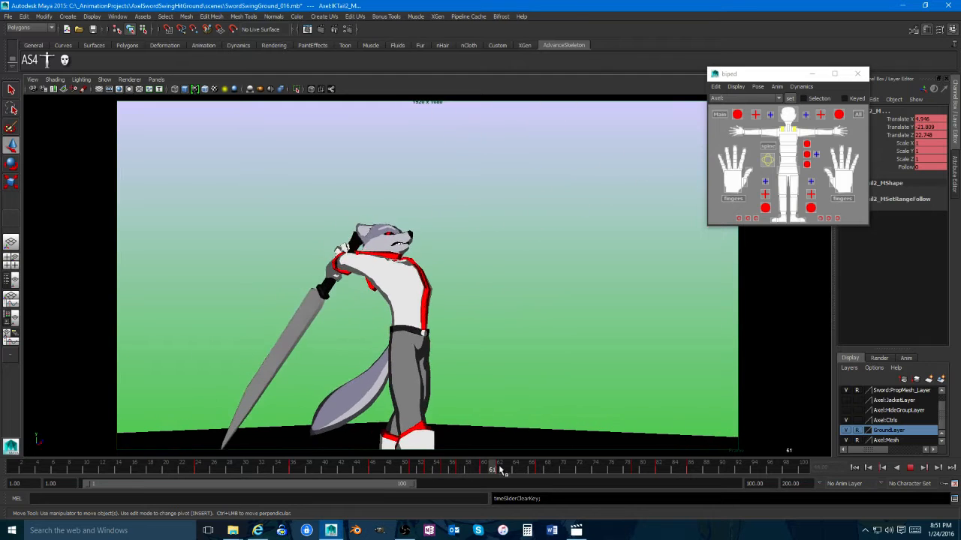
key(Escape)
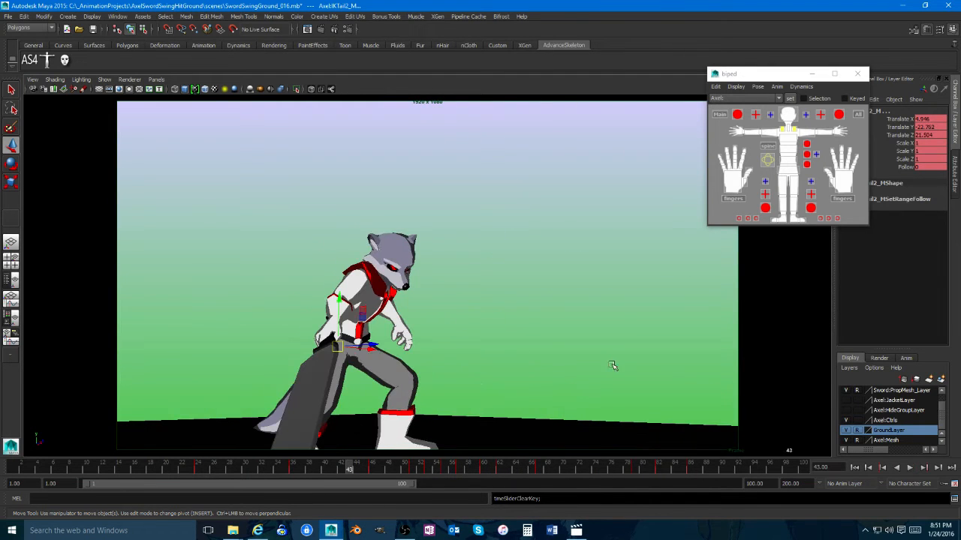
click(611, 363)
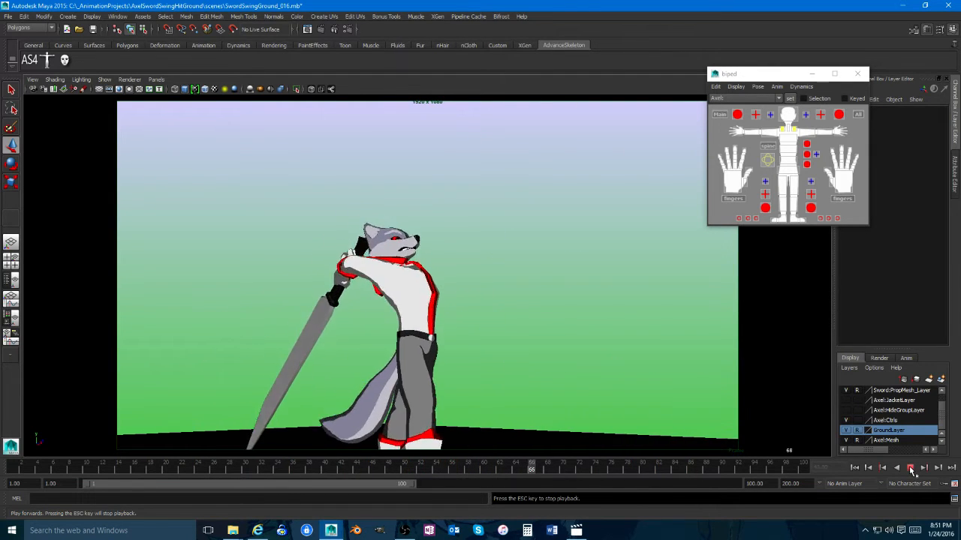
click(910, 468)
drag(587, 470, 658, 465)
key(space)
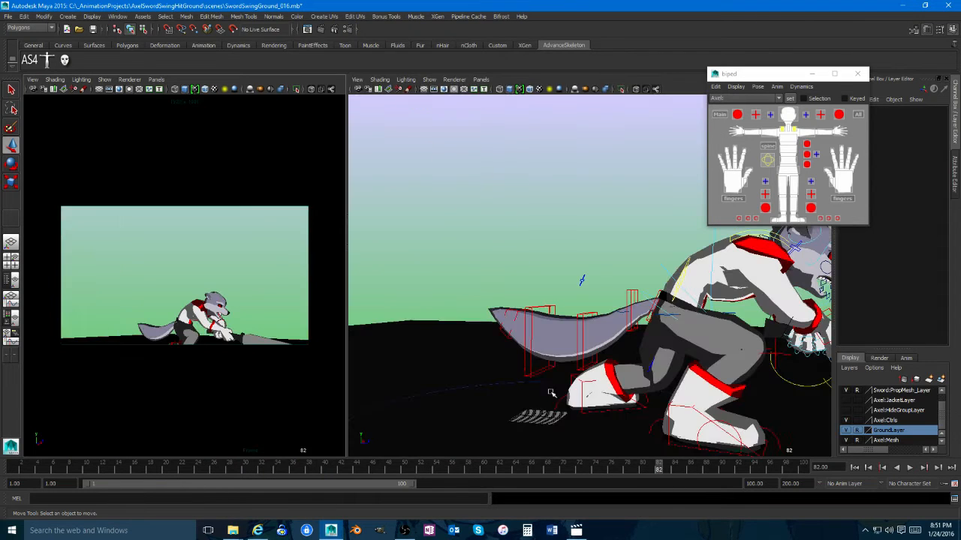
Step: Reposition the third tail control at frame 82 to about Y -44.5
key(alt+v)
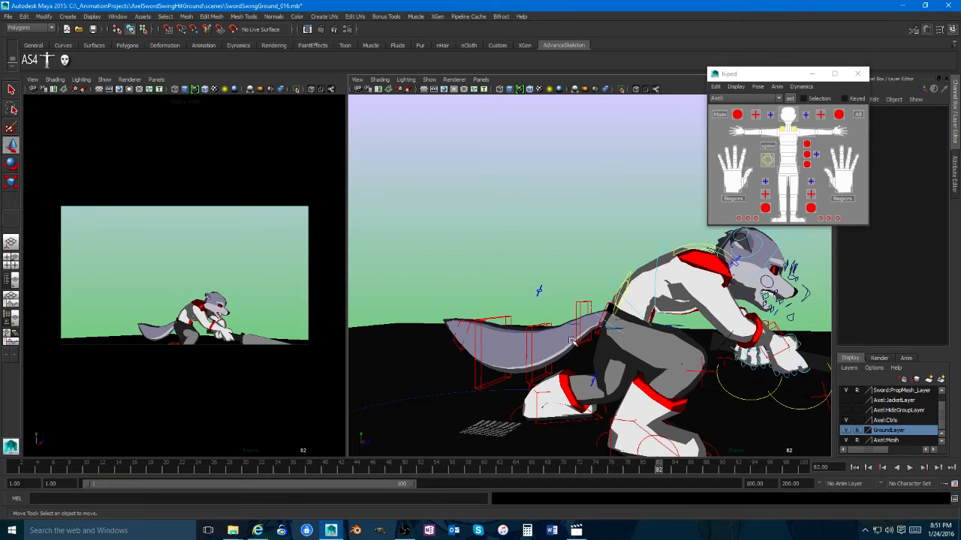
click(546, 325)
drag(572, 322, 577, 287)
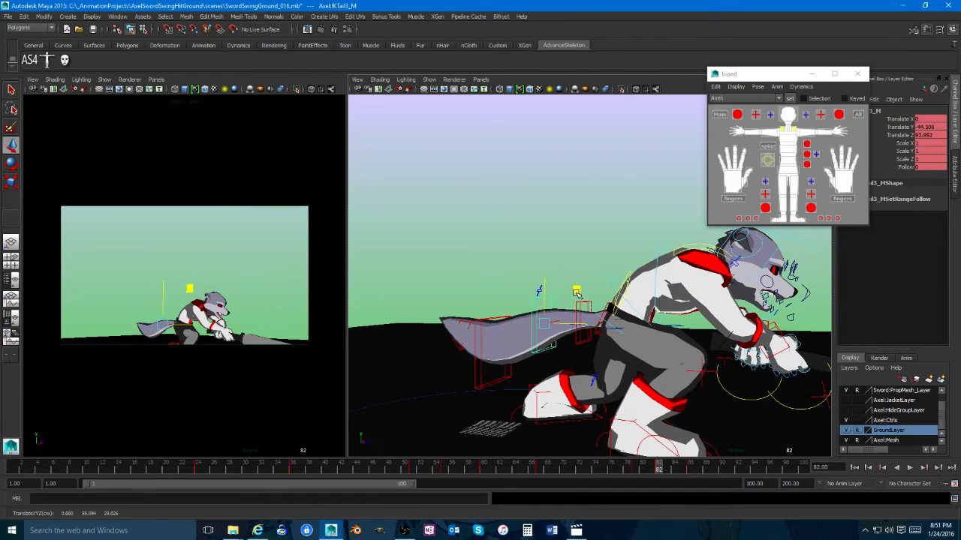
key(alt+v)
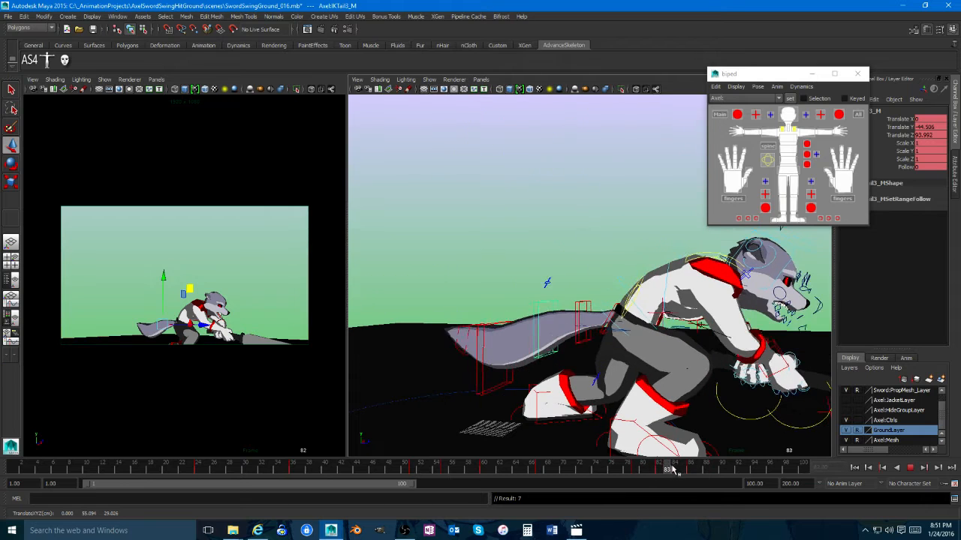
Step: Raise the tail controls at frame 84, placing the fourth at about Y -56.4, Z 94.6 and the tip at about Y -57.6, Z 102.0
key(alt+v)
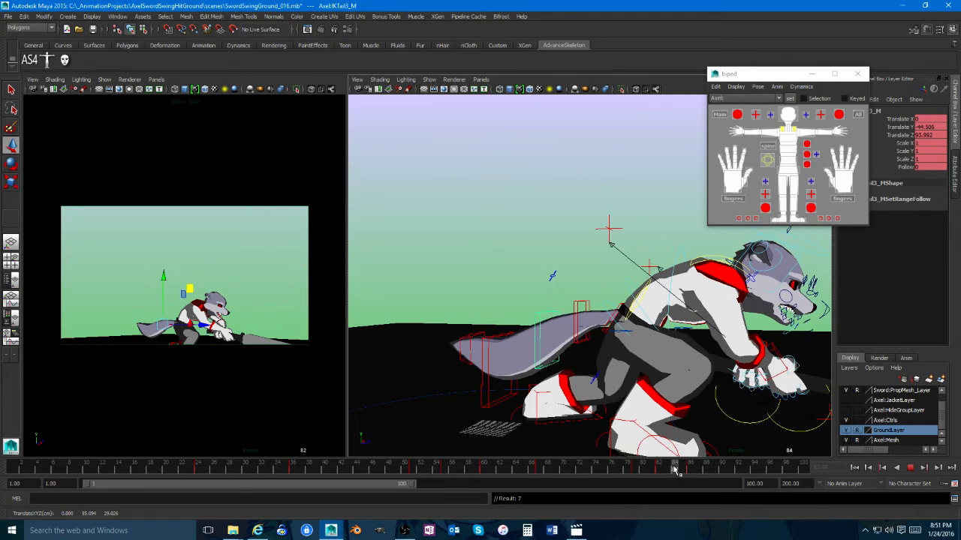
click(589, 300)
click(614, 287)
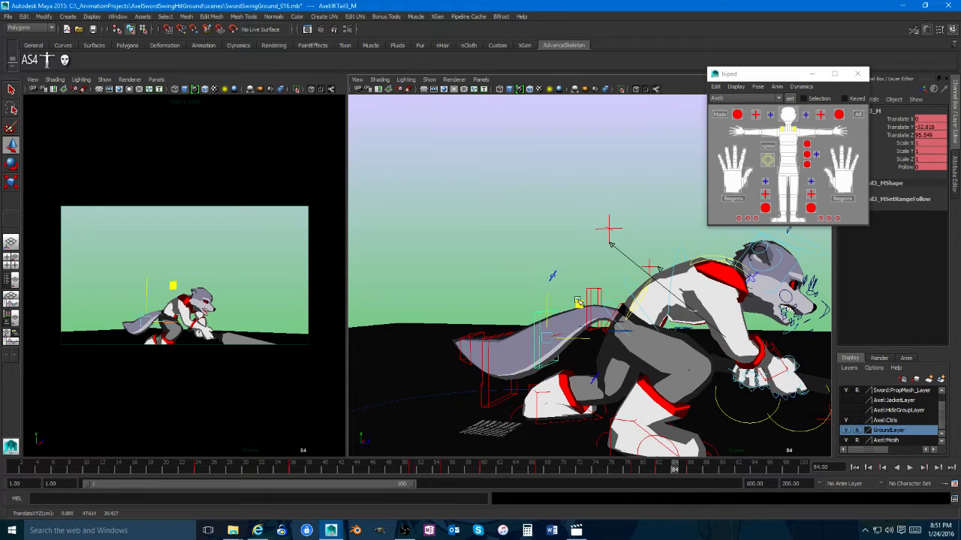
key(alt+v)
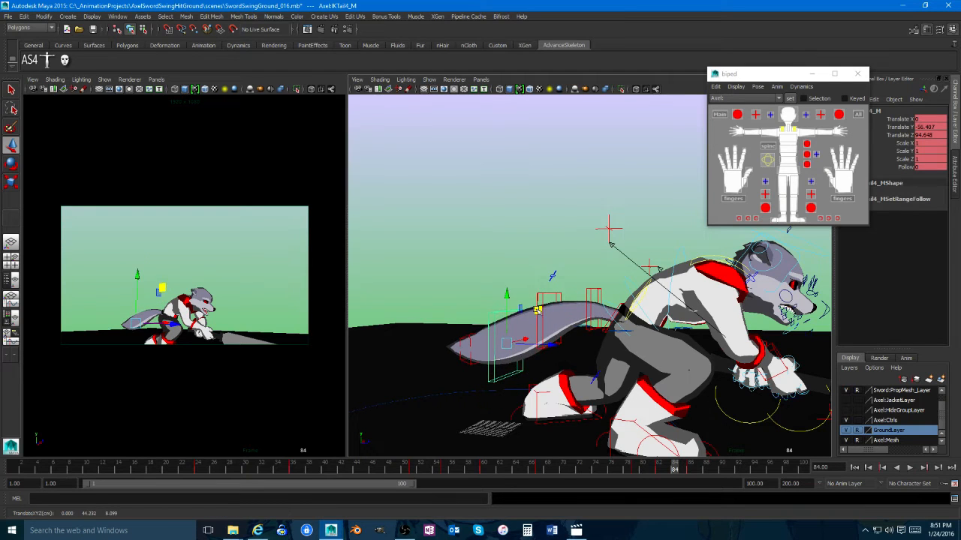
click(465, 340)
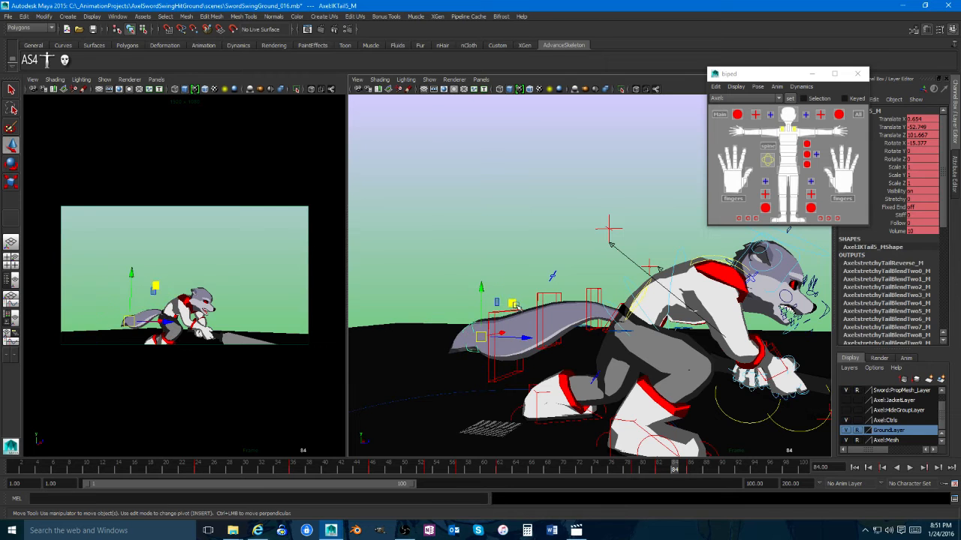
Step: Raise the fourth tail control at frame 85 and lower the second control to about Y -52.1, Z 93.8
drag(644, 475, 682, 473)
click(503, 335)
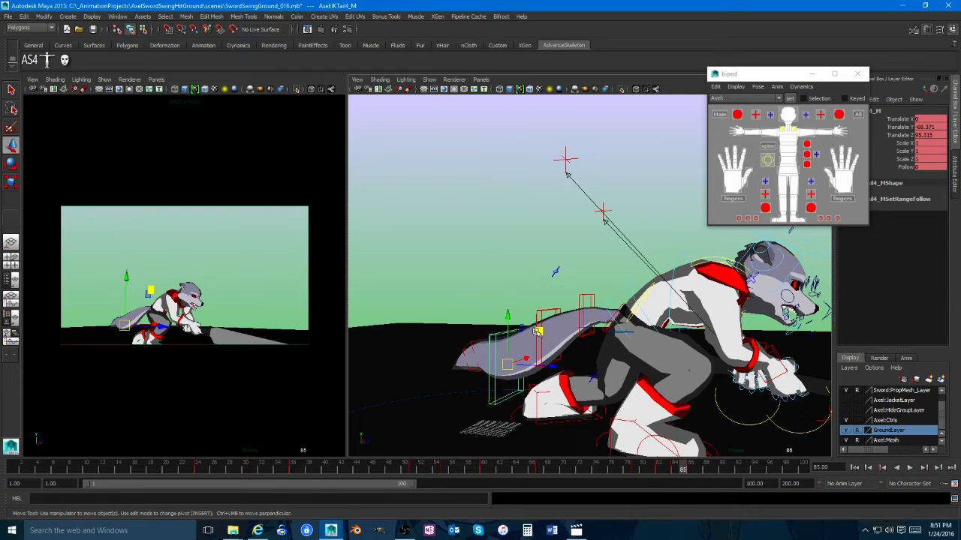
drag(506, 335, 537, 302)
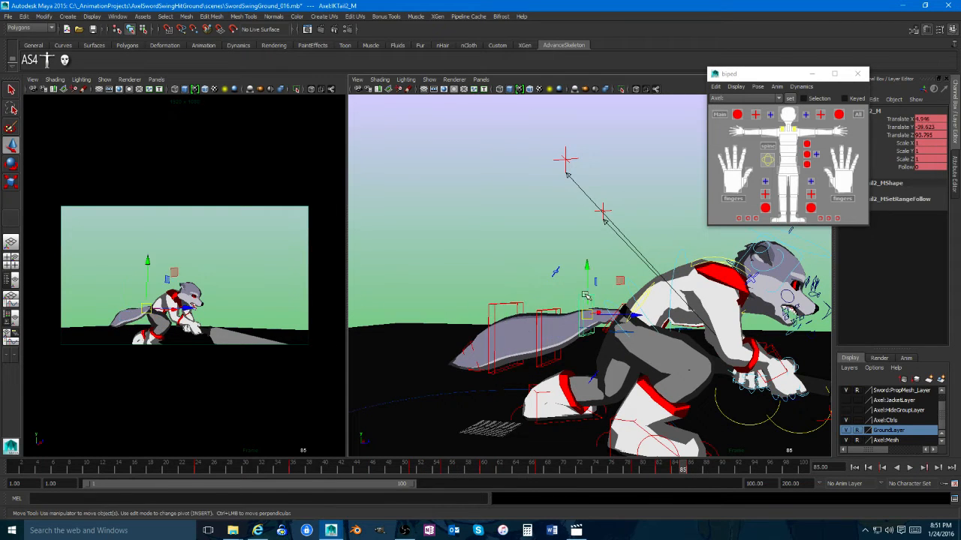
drag(616, 283, 621, 308)
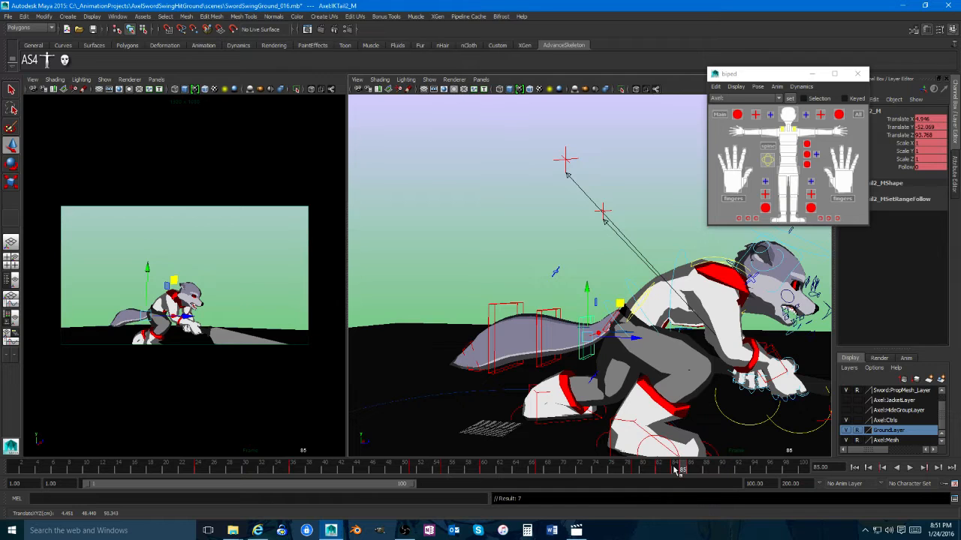
drag(674, 471, 684, 471)
Step: Delete the second tail control's key at frame 87 and reposition the third control at frame 90 to about Y -74.1, Z 105.1
key(alt+v)
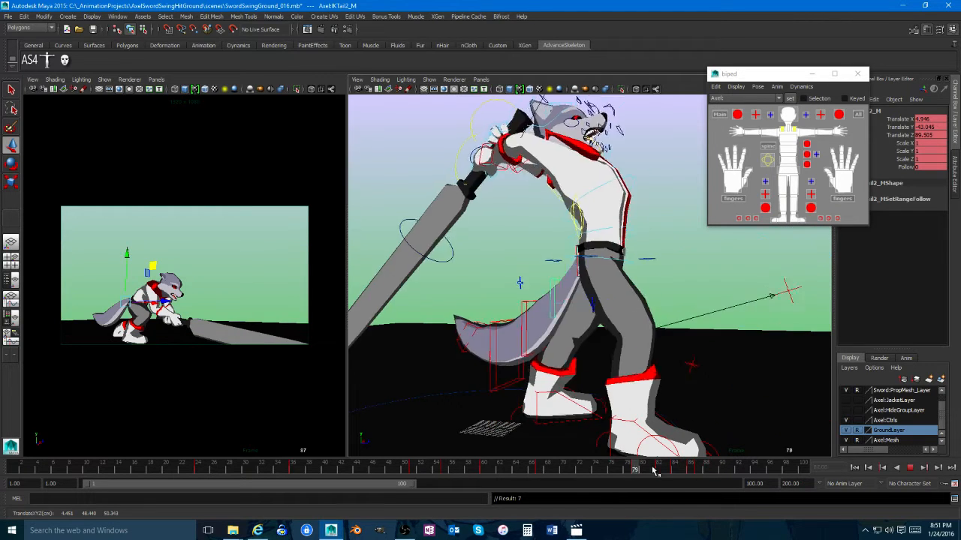
drag(684, 469, 698, 468)
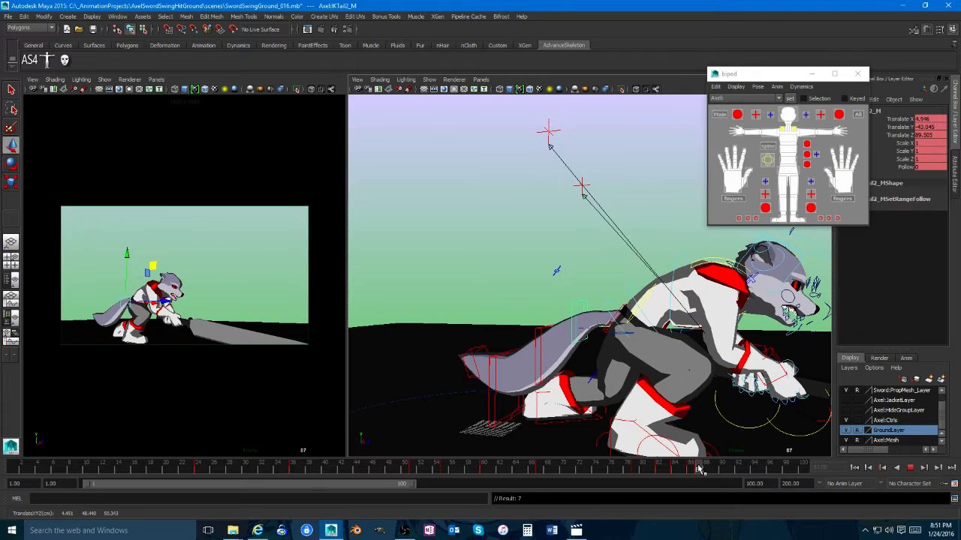
right_click(699, 468)
click(718, 355)
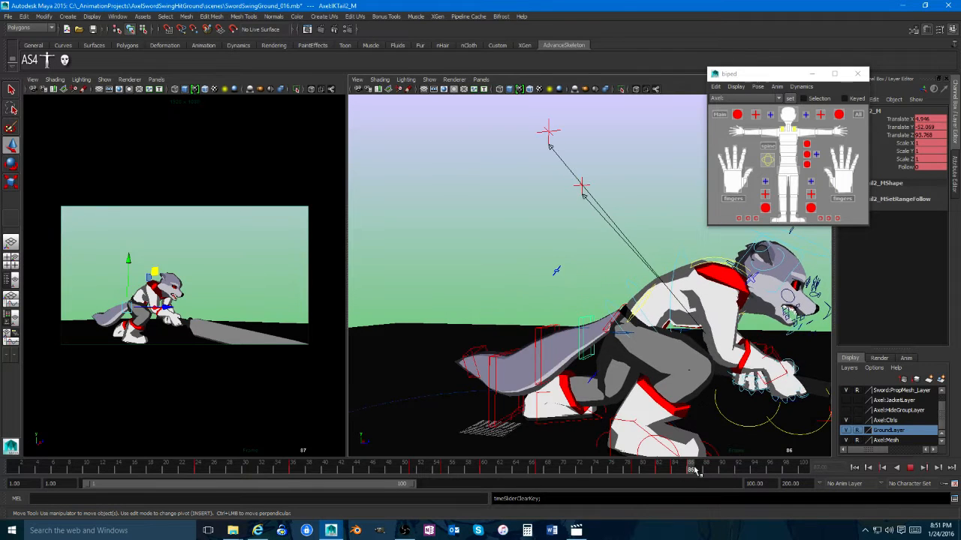
key(period)
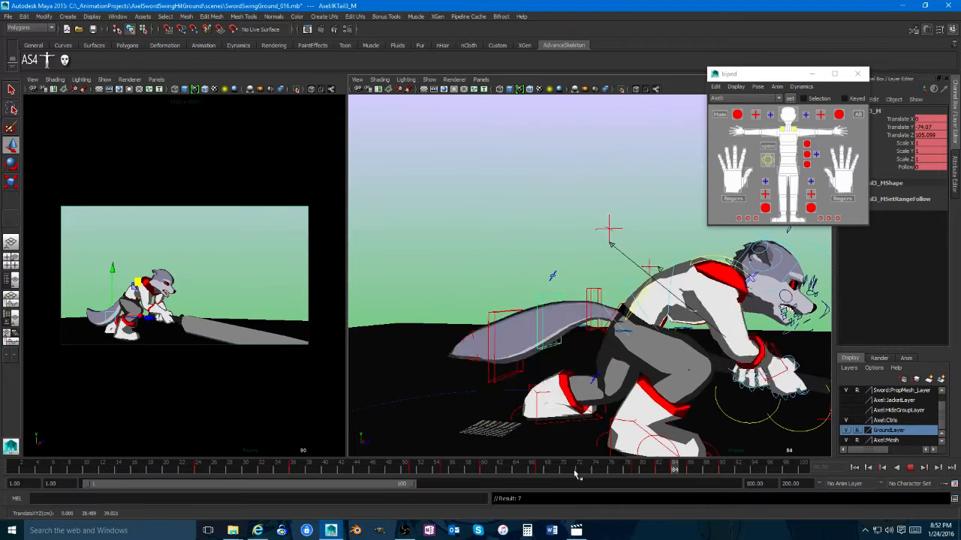
Step: Play and scrub the swing's landing, and delete the third tail control's key around frame 86
click(923, 468)
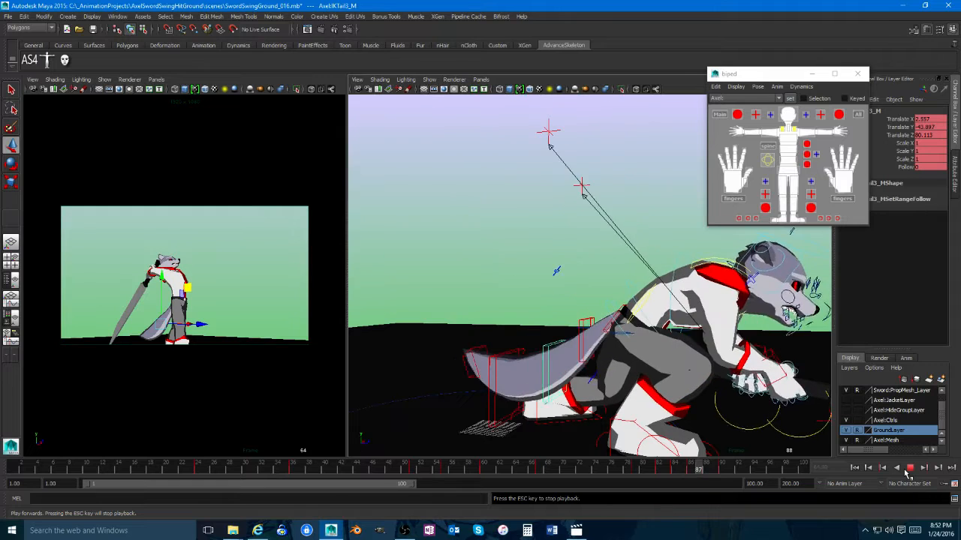
click(909, 468)
drag(667, 472, 714, 473)
right_click(689, 470)
click(714, 364)
Step: At frame 89, move the third tail control to about Y -73.0, Z 103.7 and the tip to about Y -83.2, Z 107.1 with rotation X 37.3
drag(541, 339, 600, 354)
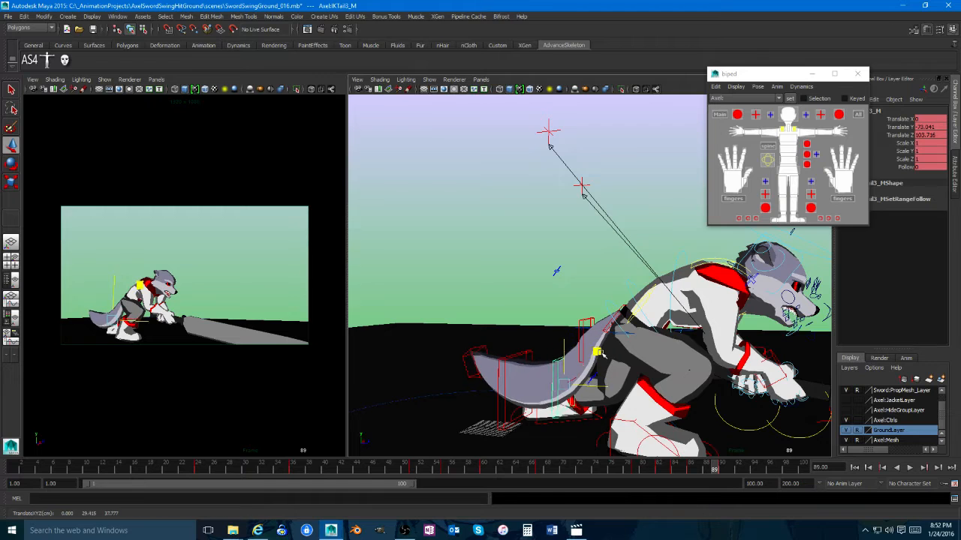
click(481, 350)
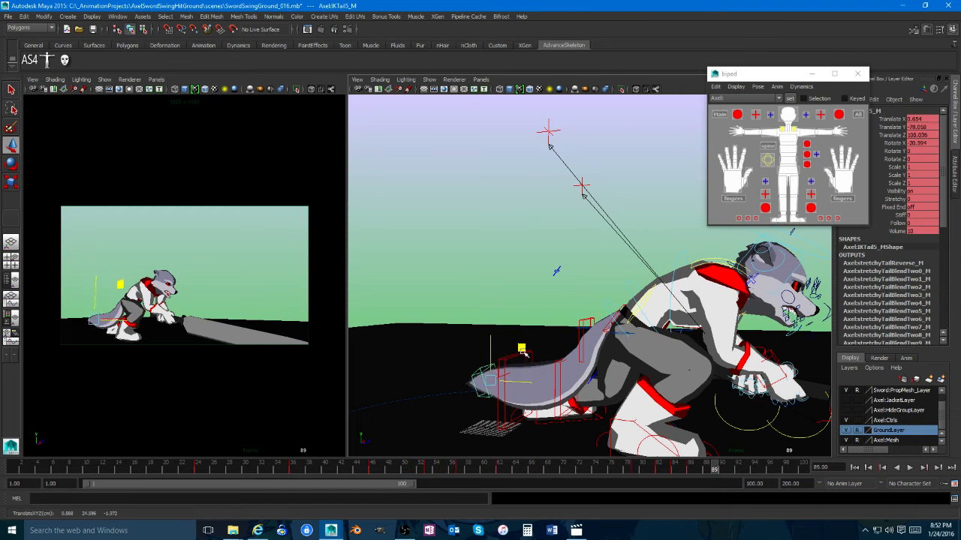
key(w)
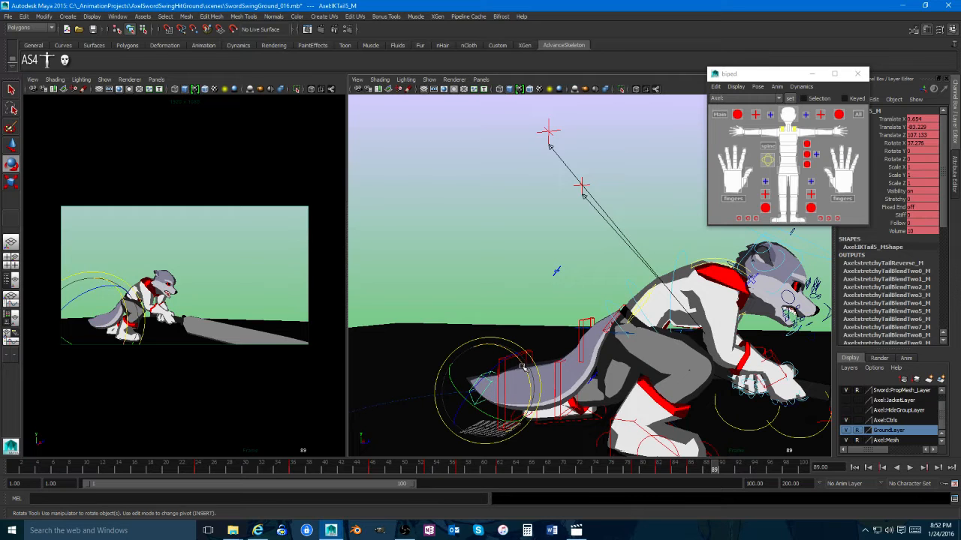
Step: Play the swing in the enlarged camera view and scrub back to frame 84 to review the tail's follow-through
key(space)
drag(714, 470, 557, 470)
click(908, 468)
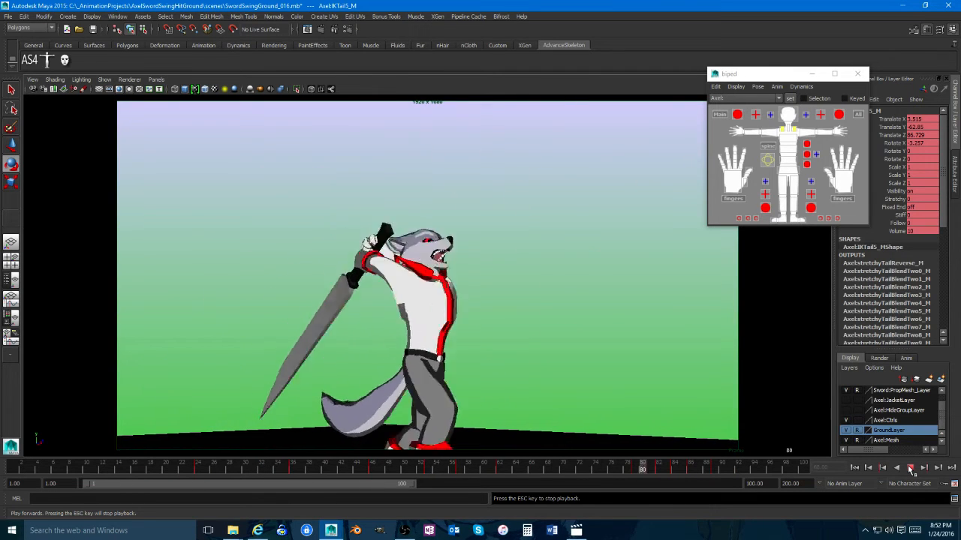
click(908, 468)
drag(766, 472, 674, 467)
key(space)
Step: Compare the tail's pose at frames 84 and 86, and delete the third tail control's key at frame 84
alt+drag(541, 392, 557, 389)
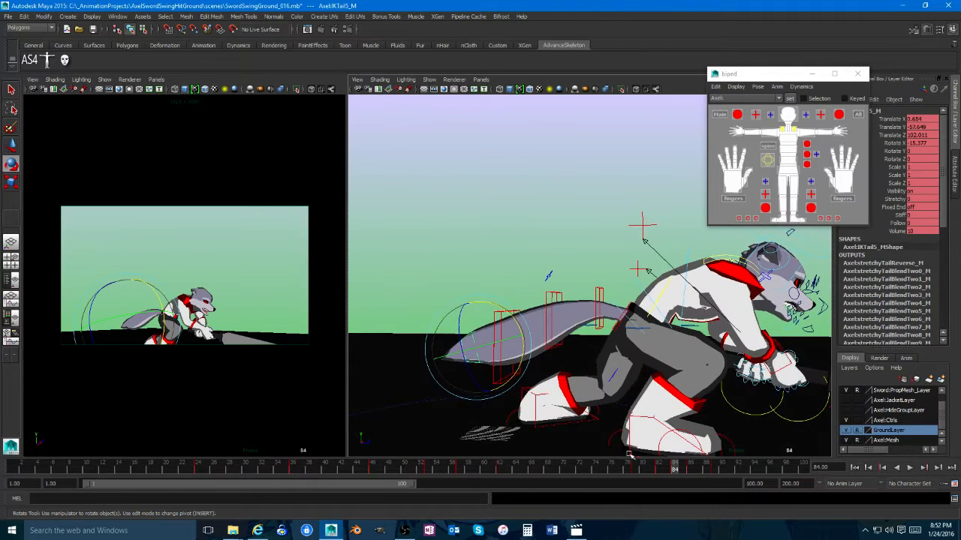
drag(615, 470, 690, 466)
click(511, 311)
click(511, 310)
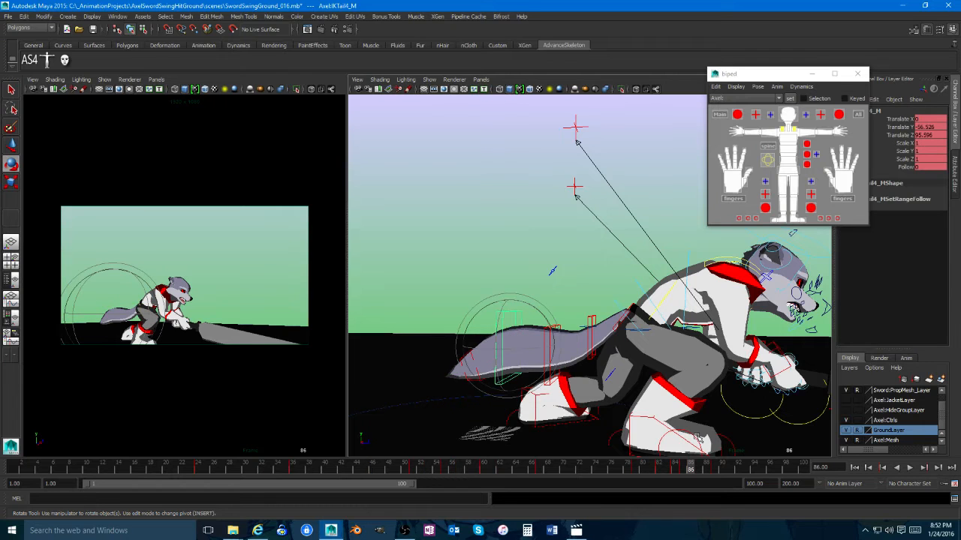
drag(631, 463, 677, 466)
click(548, 297)
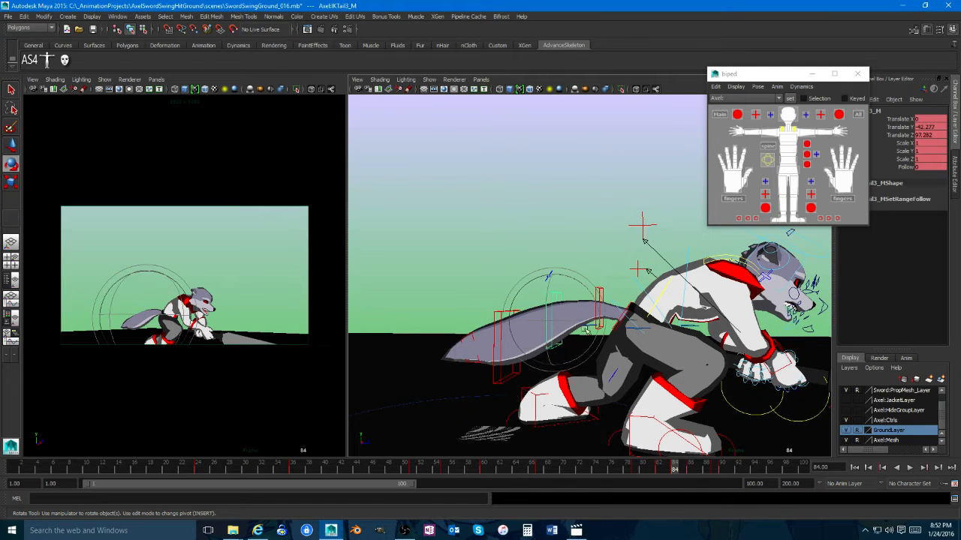
right_click(675, 467)
click(702, 355)
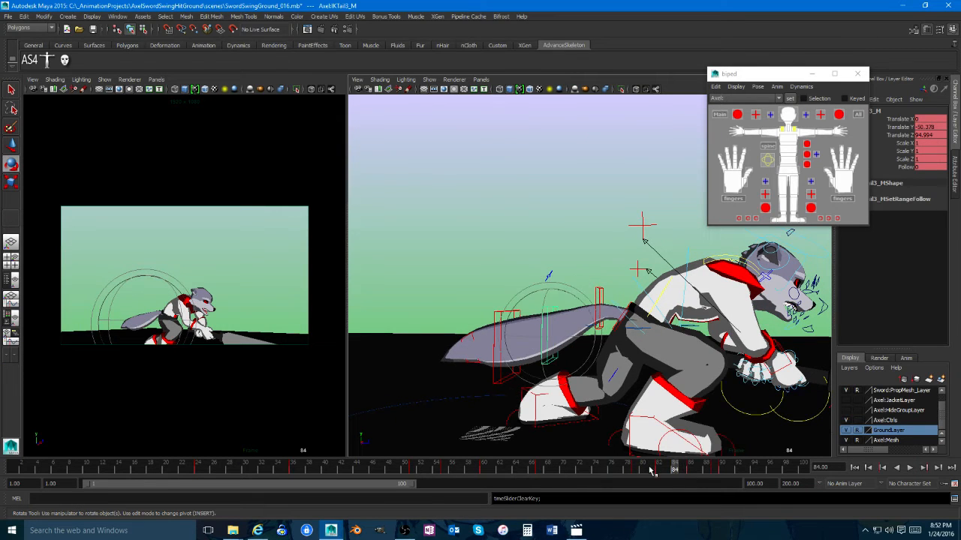
Step: Check the second tail control at frame 84 and reposition the third control at frame 85 to about Y -55.8, Z 95.2
mouse_move(664, 471)
mouse_down()
mouse_move(687, 471)
mouse_move(675, 471)
mouse_up()
click(602, 295)
key(w)
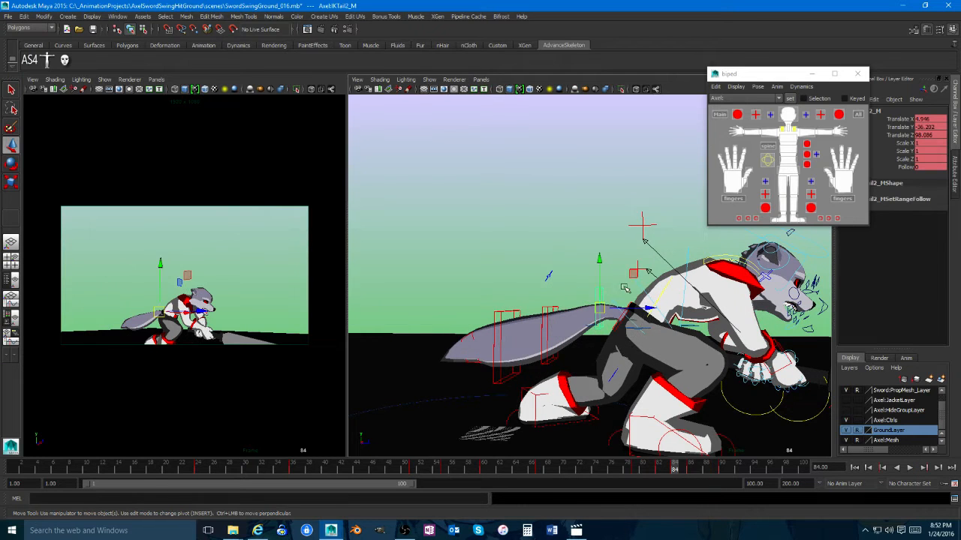
drag(642, 471, 683, 477)
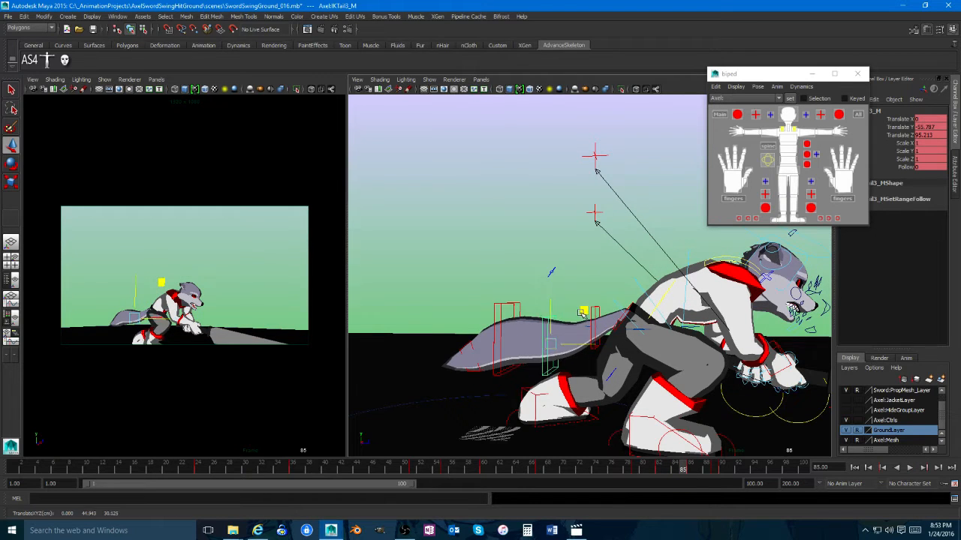
Step: At frame 86, move the fourth tail control to about Y -70.9, Z 100.8 and rotate the tail tip to about X 13.5
click(686, 468)
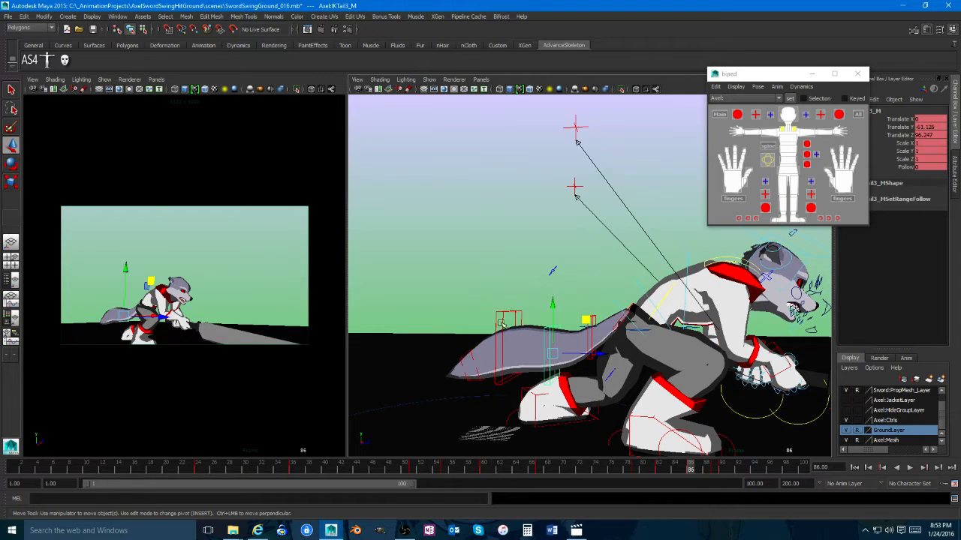
click(539, 312)
click(518, 310)
drag(516, 330, 550, 340)
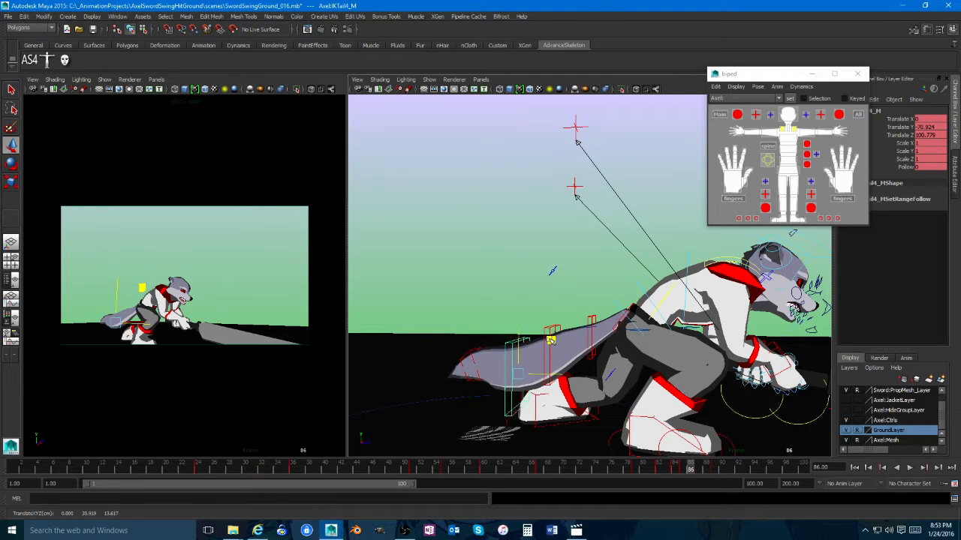
click(471, 346)
key(e)
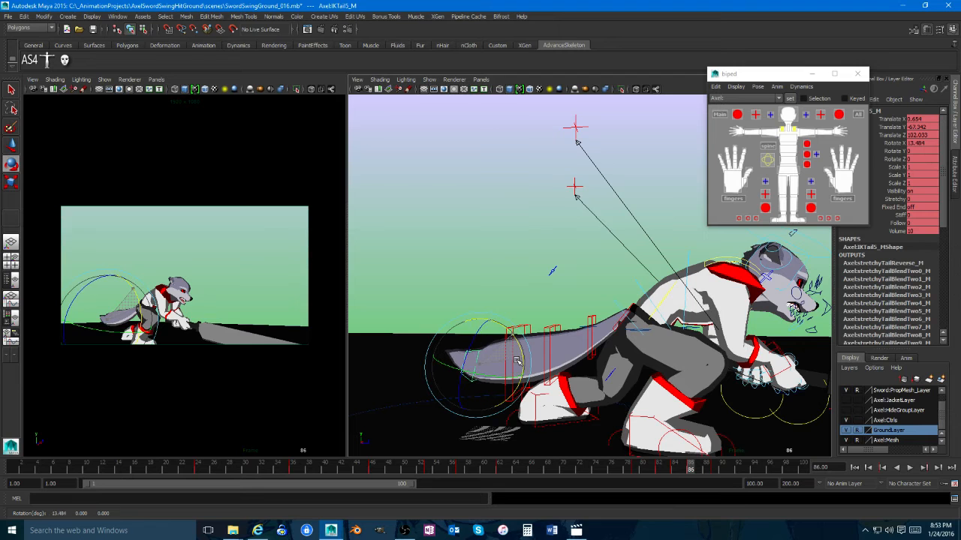
Step: Delete the tail tip control's key at frame 84 and play the swing
key(w)
drag(638, 472, 675, 472)
right_click(675, 471)
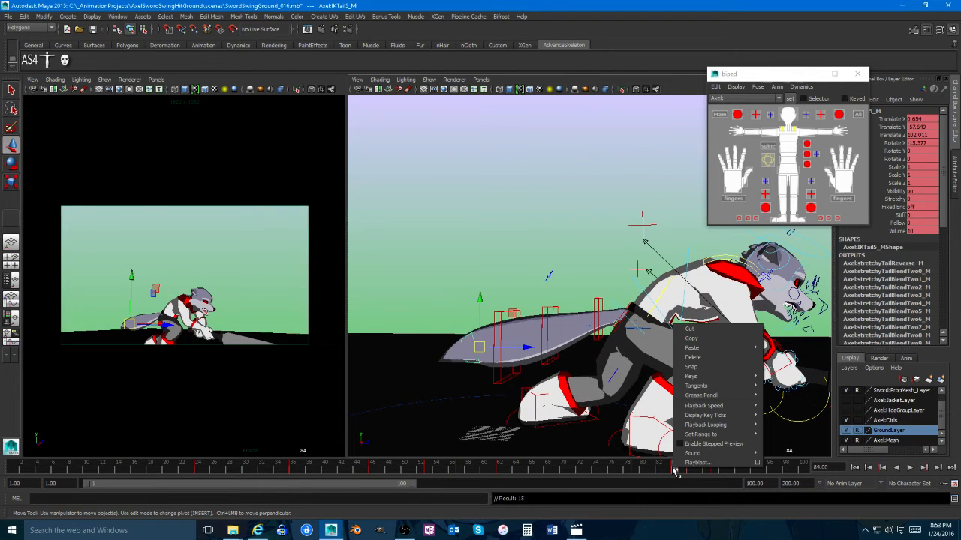
click(685, 358)
key(alt+v)
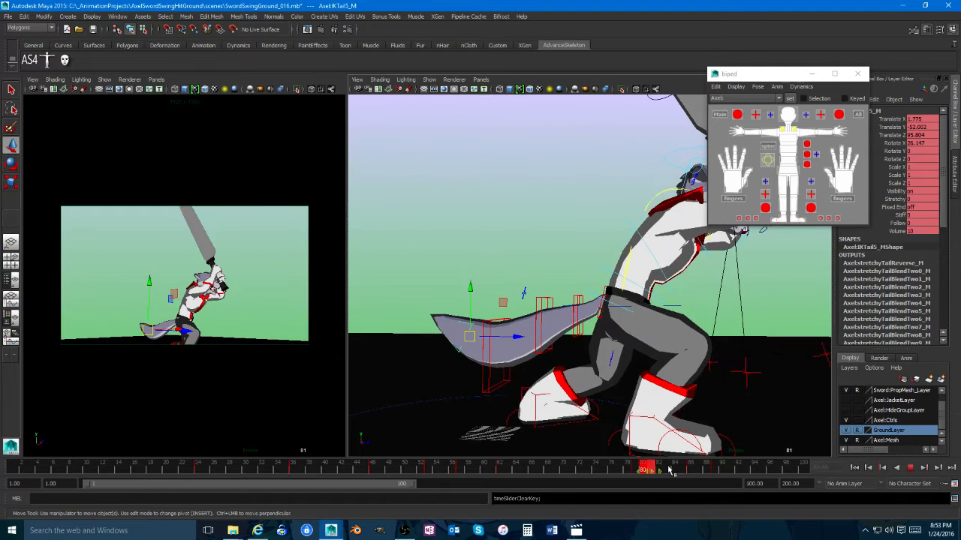
Step: Delete the tail tip control's key near frame 86 and replay the swing from an angled view to check the tail
shift+drag(669, 471, 698, 470)
right_click(686, 469)
click(711, 355)
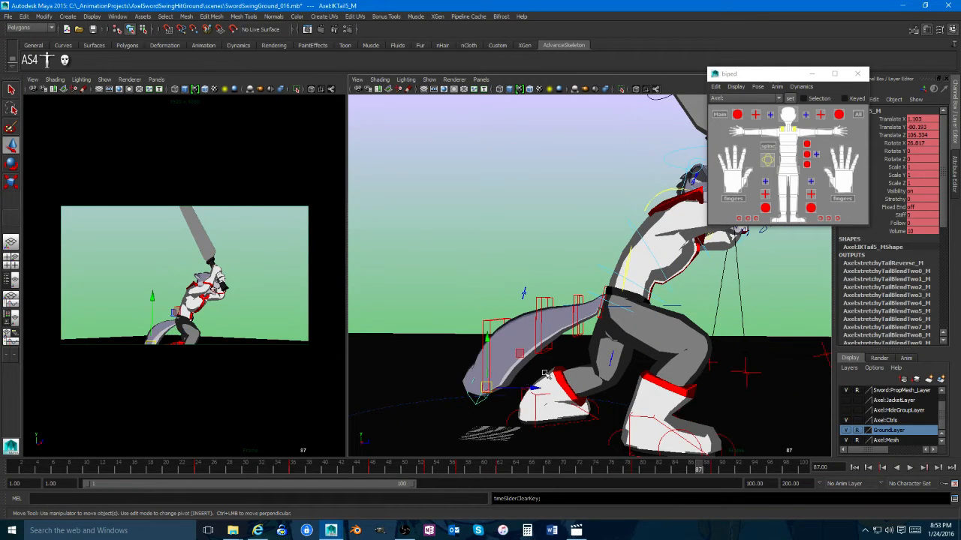
alt+drag(502, 337, 577, 354)
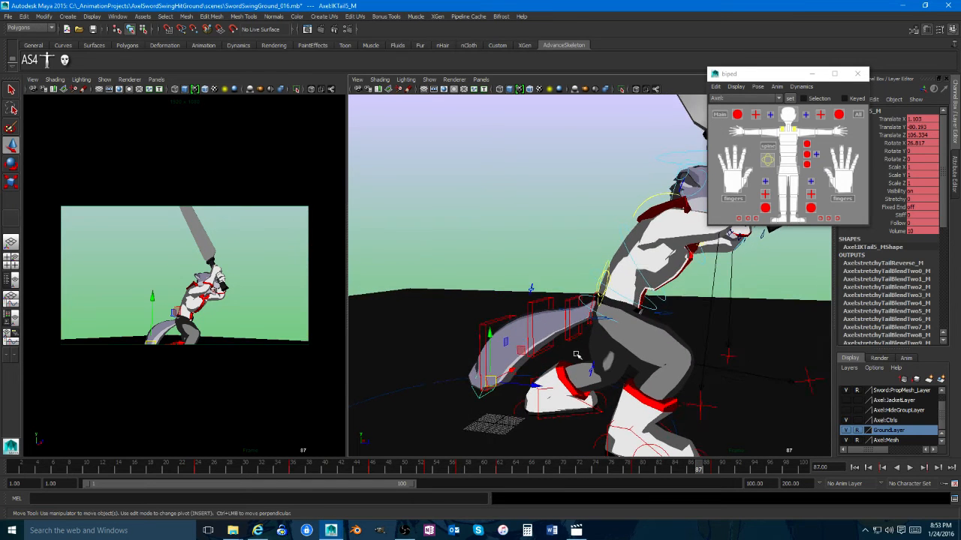
key(alt+v)
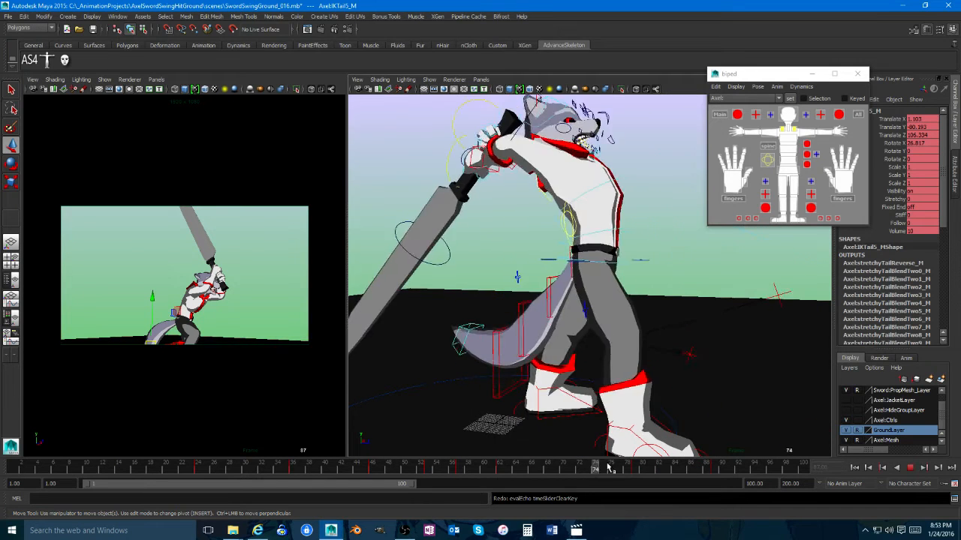
key(alt+v)
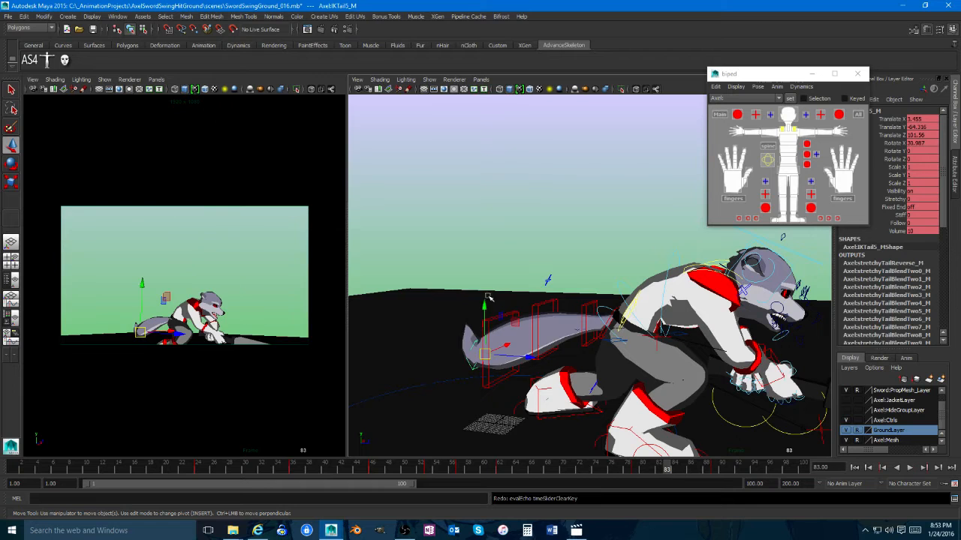
Step: Select the fourth tail control and delete its key at frame 86
click(514, 315)
alt+drag(515, 315, 537, 317)
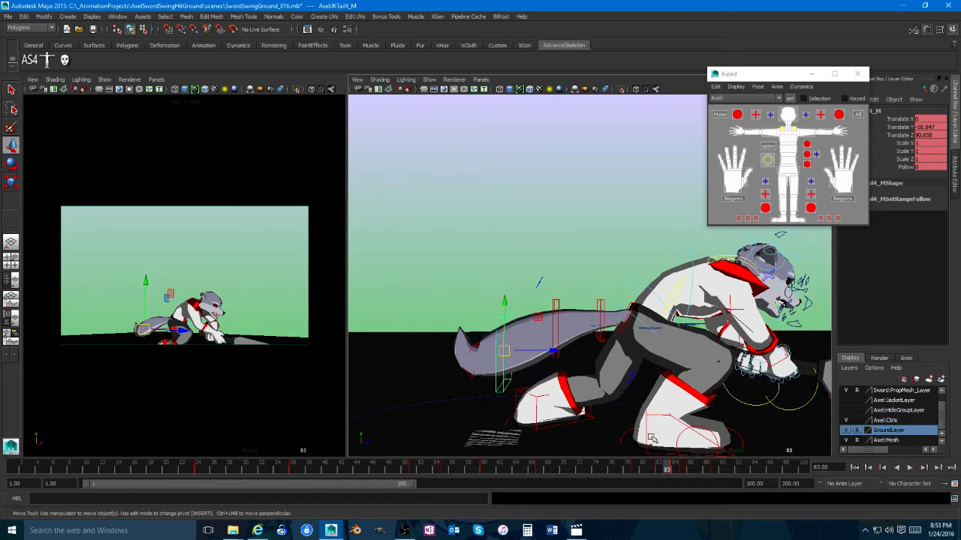
shift+drag(660, 469, 698, 470)
right_click(698, 470)
click(703, 357)
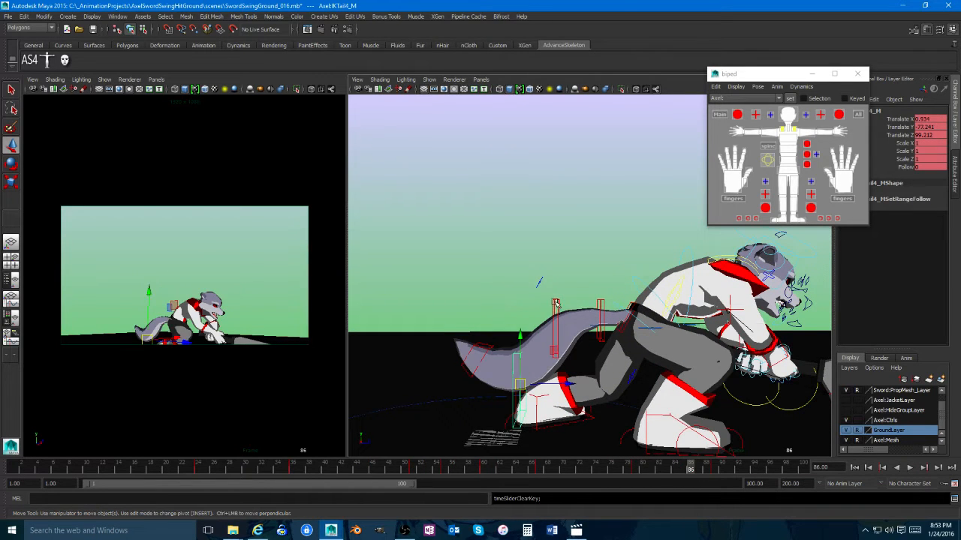
Step: Select the third tail control and play the swing from about frame 75 in the enlarged camera view
drag(580, 303, 595, 315)
drag(688, 470, 754, 471)
key(space)
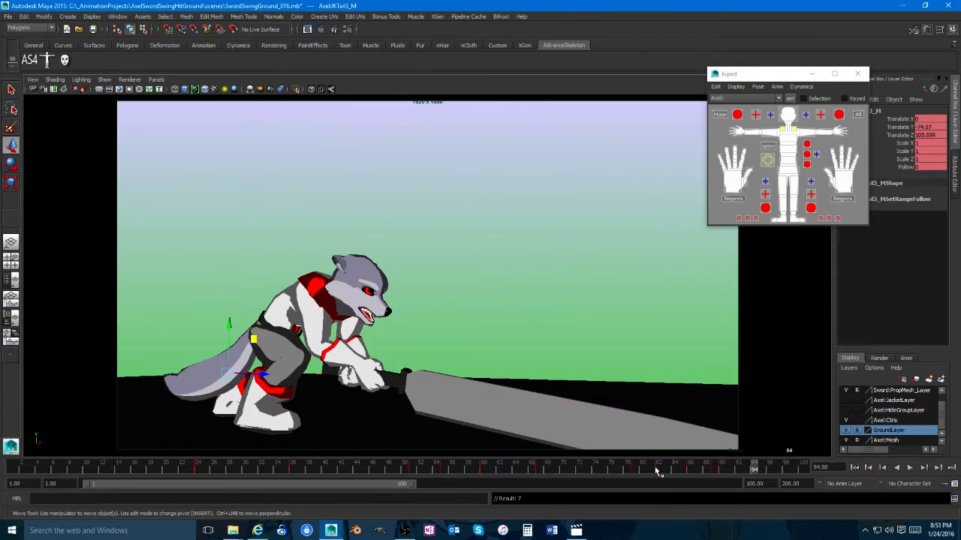
drag(656, 471, 603, 471)
click(909, 469)
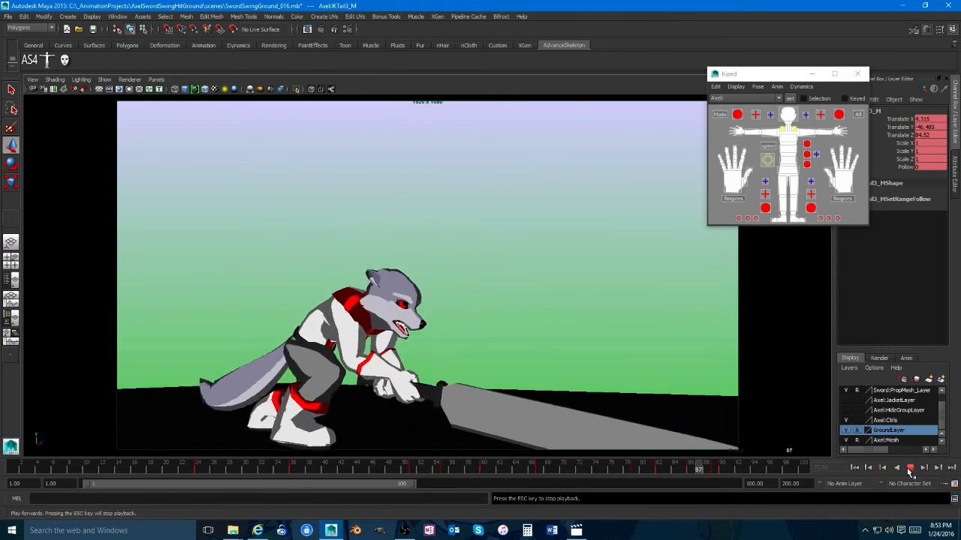
click(909, 470)
Step: Return to the two-view layout and delete the third tail control's keys around frames 90 to 91
drag(659, 469, 724, 467)
key(space)
alt+drag(612, 396, 625, 406)
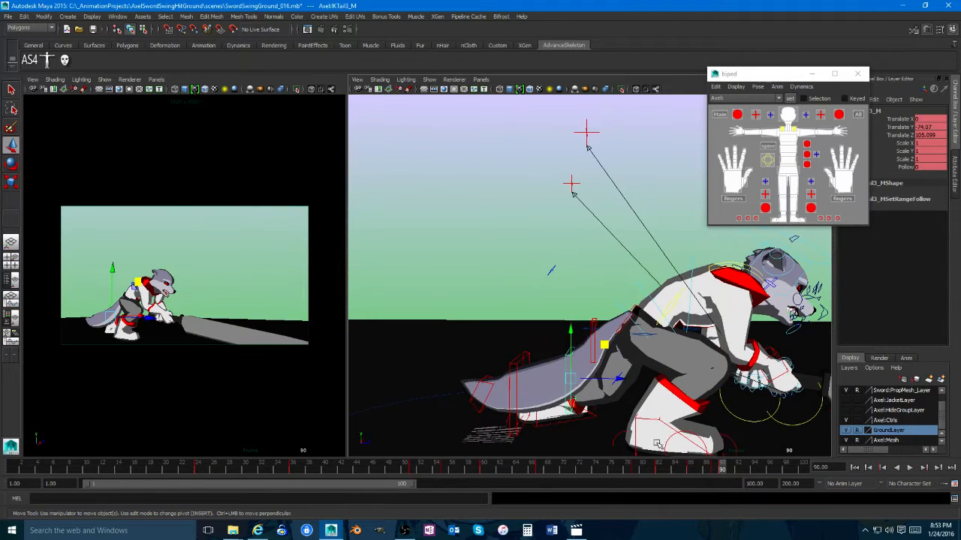
mouse_move(714, 466)
mouse_down()
mouse_move(612, 463)
mouse_move(726, 470)
mouse_up()
right_click(734, 472)
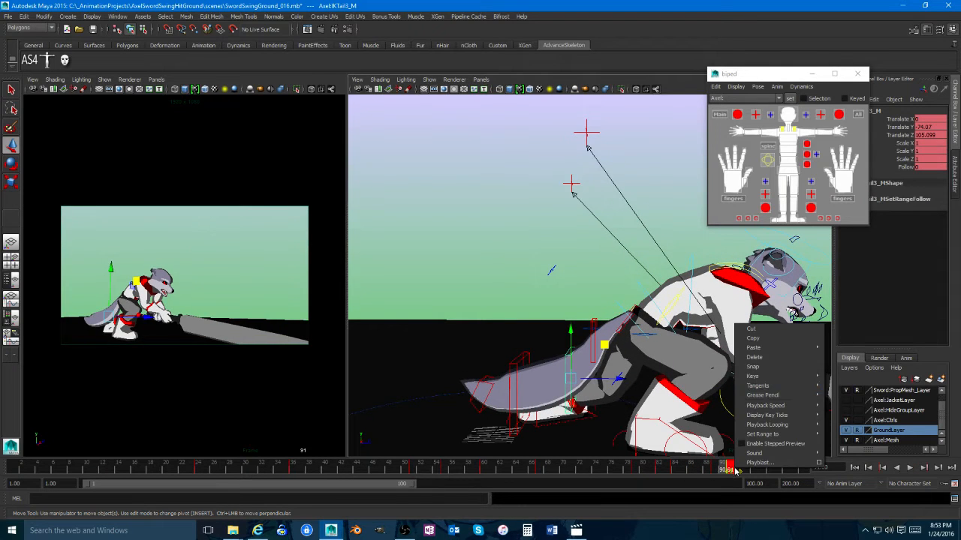
click(757, 357)
Step: Review the tail motion between frames 81 and 89 and select the second tail control at frame 85
drag(745, 474, 724, 484)
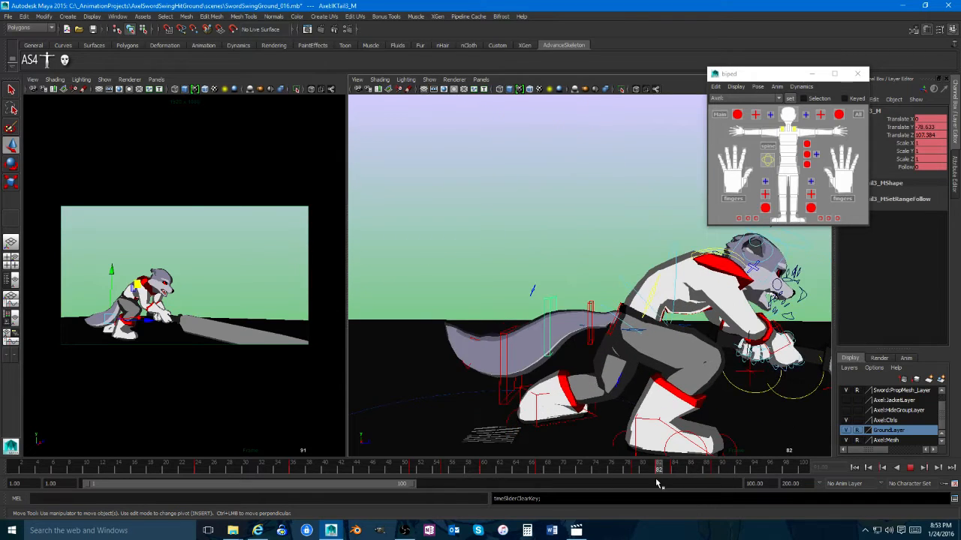
drag(656, 480, 650, 477)
alt+drag(634, 443, 685, 481)
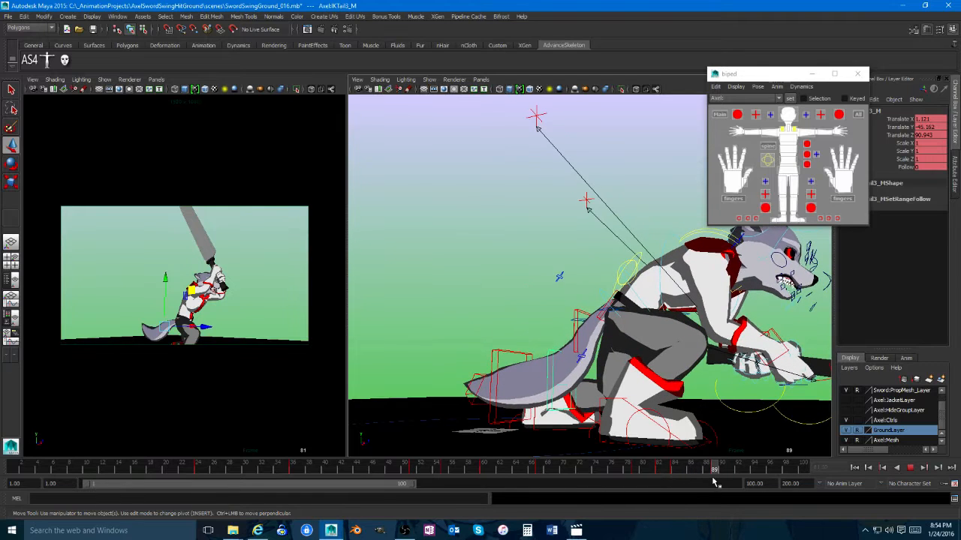
click(583, 329)
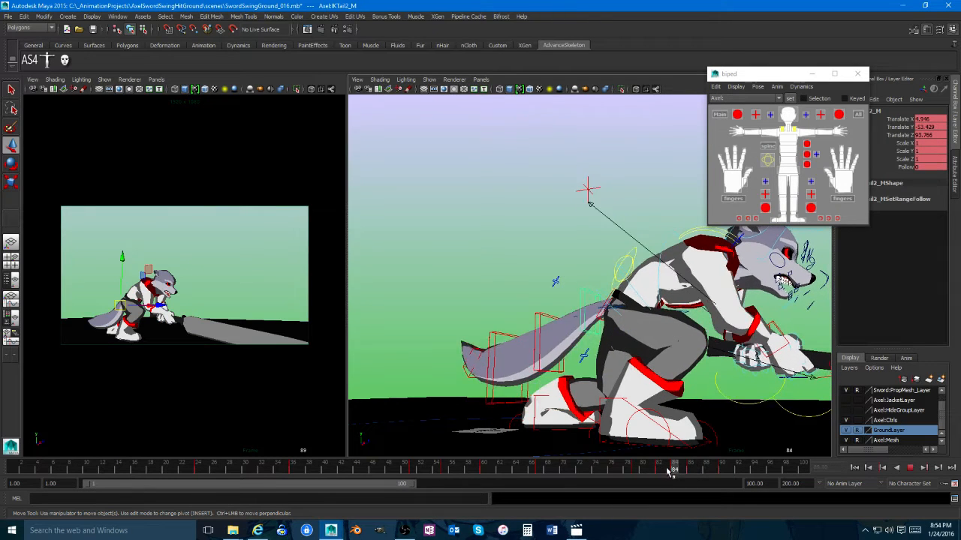
drag(667, 470, 682, 469)
click(954, 484)
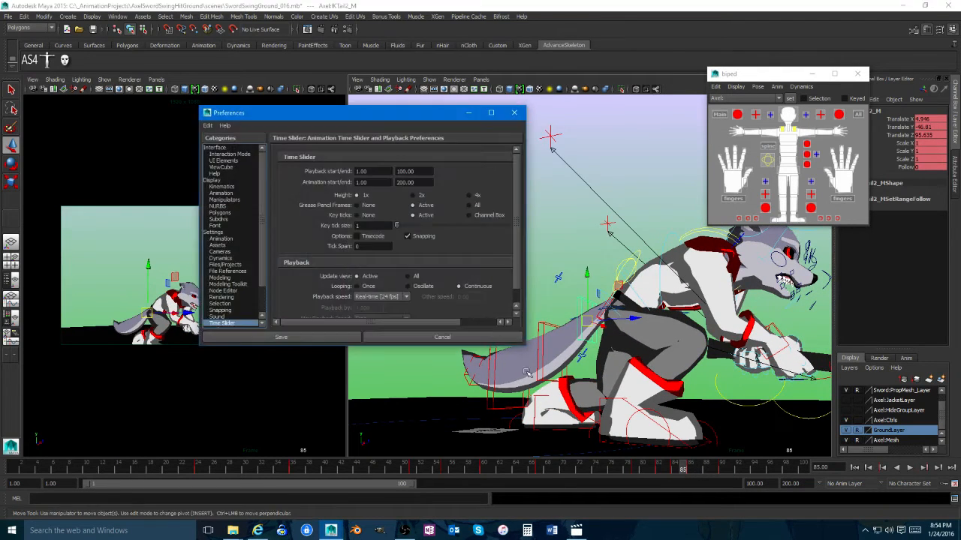
click(222, 239)
click(514, 113)
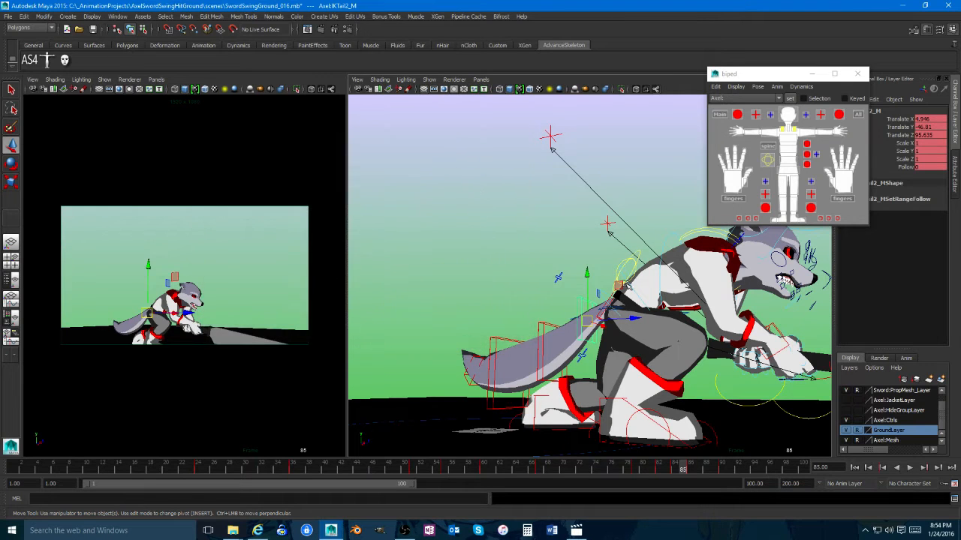
Step: Replay the swing and delete the second tail control's key at frame 86
key(alt+v)
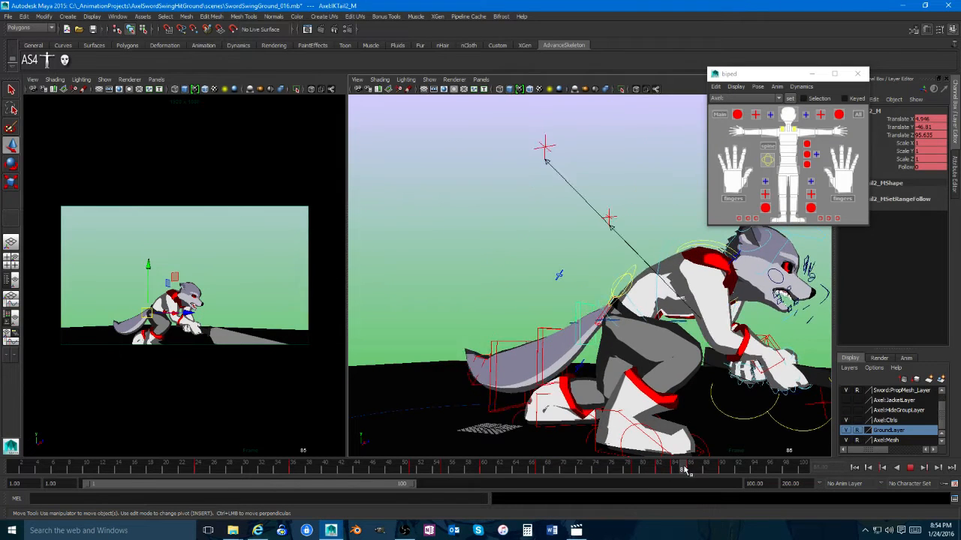
drag(689, 468, 691, 469)
right_click(690, 468)
click(708, 354)
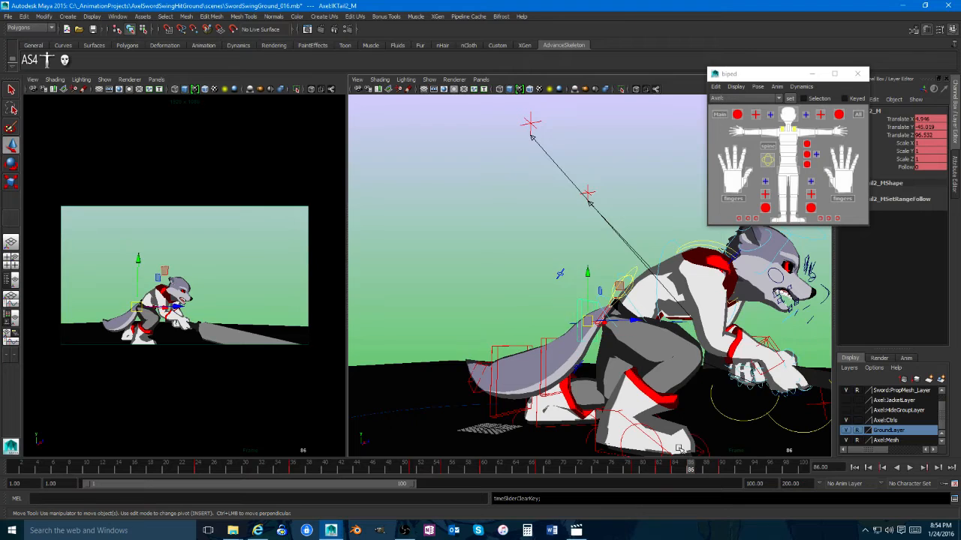
Step: Play the swing again and delete the third tail control's key at frame 82
click(663, 472)
key(alt+v)
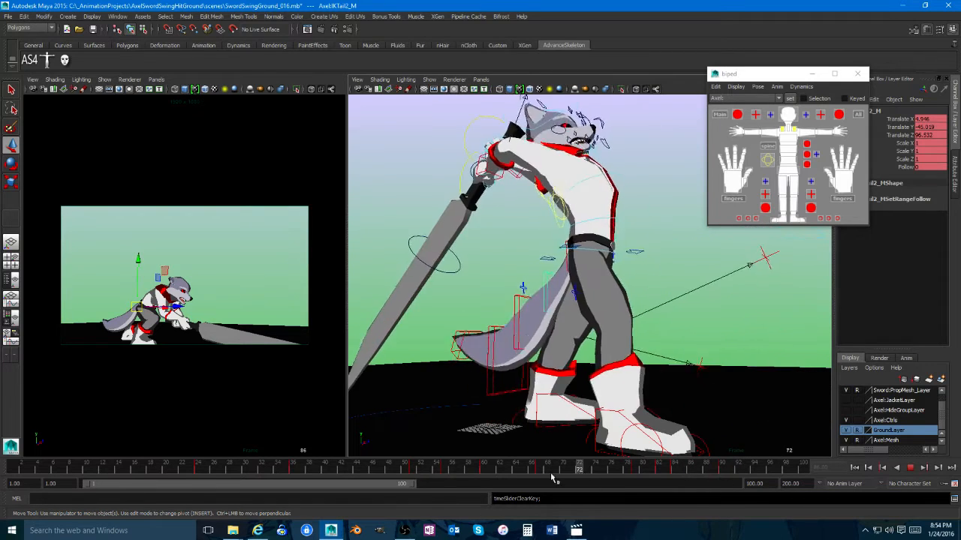
drag(643, 470, 660, 473)
right_click(659, 470)
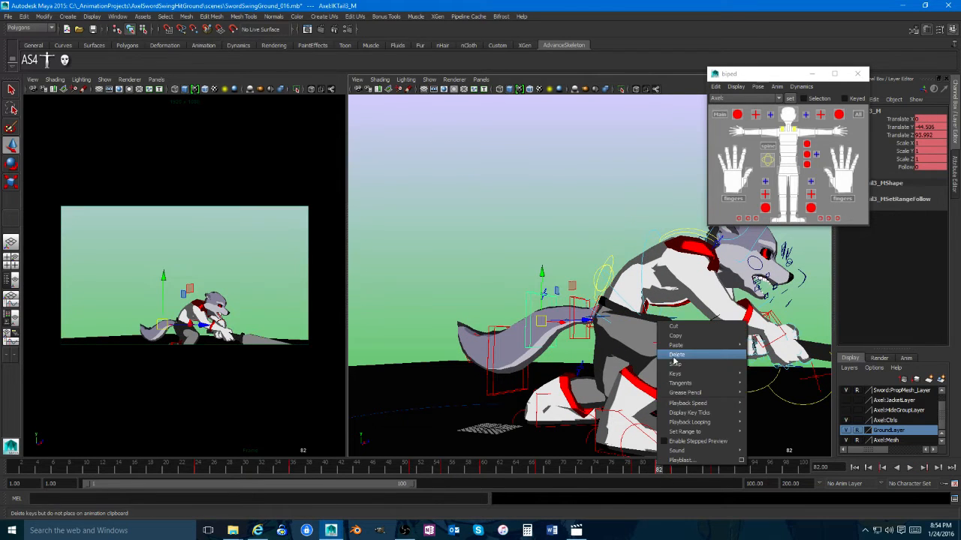
Step: Delete the third tail control's key at frame 82 and review the motion up to frame 84
click(680, 391)
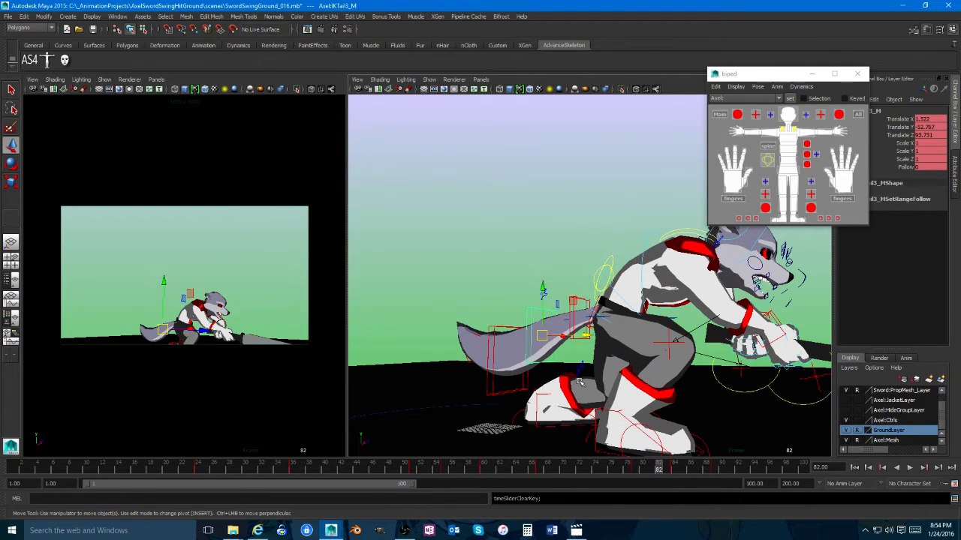
key(alt+v)
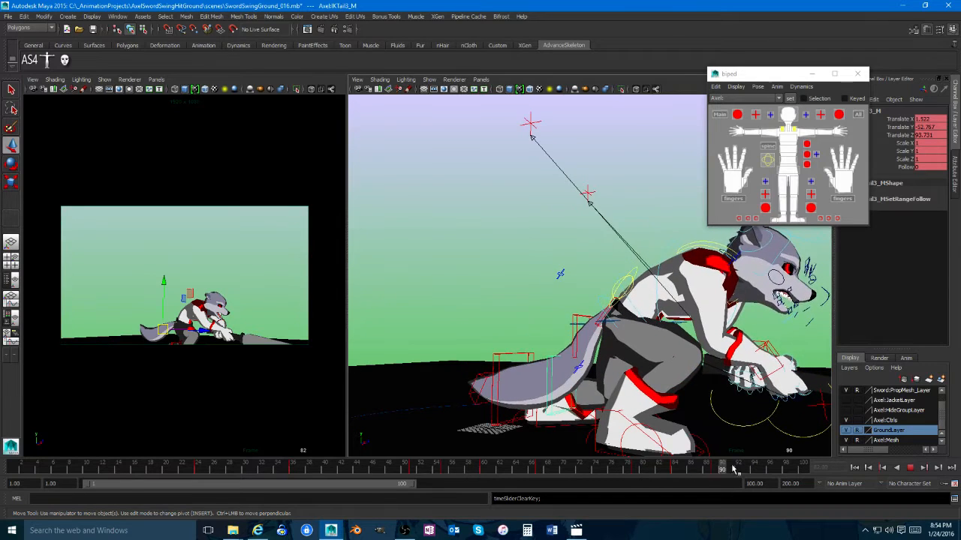
mouse_move(733, 466)
mouse_down()
mouse_move(572, 467)
mouse_move(674, 472)
mouse_up()
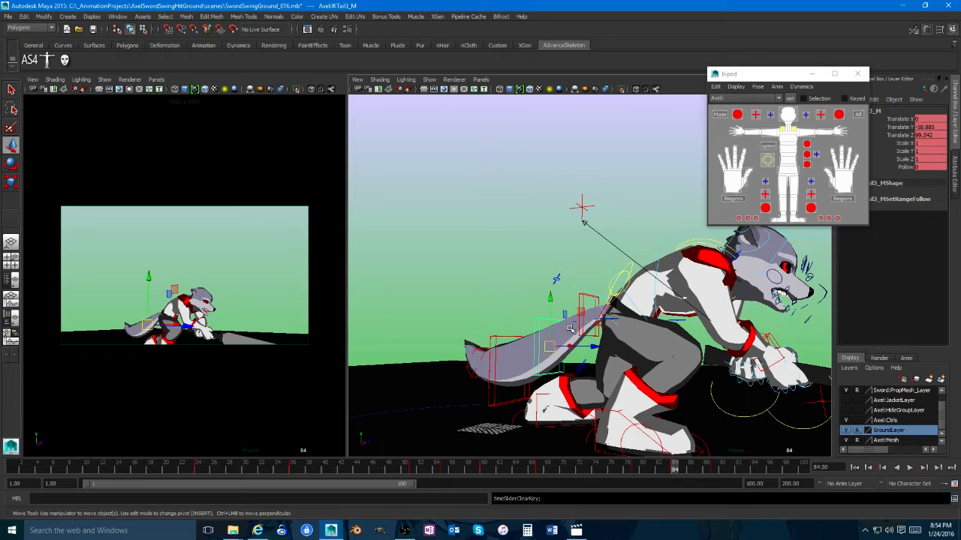
Step: At frame 84, lower the third tail control to about Translate Y -67.9 and Z 105.3, and reposition the fourth tail control to match
alt+drag(580, 312, 600, 330)
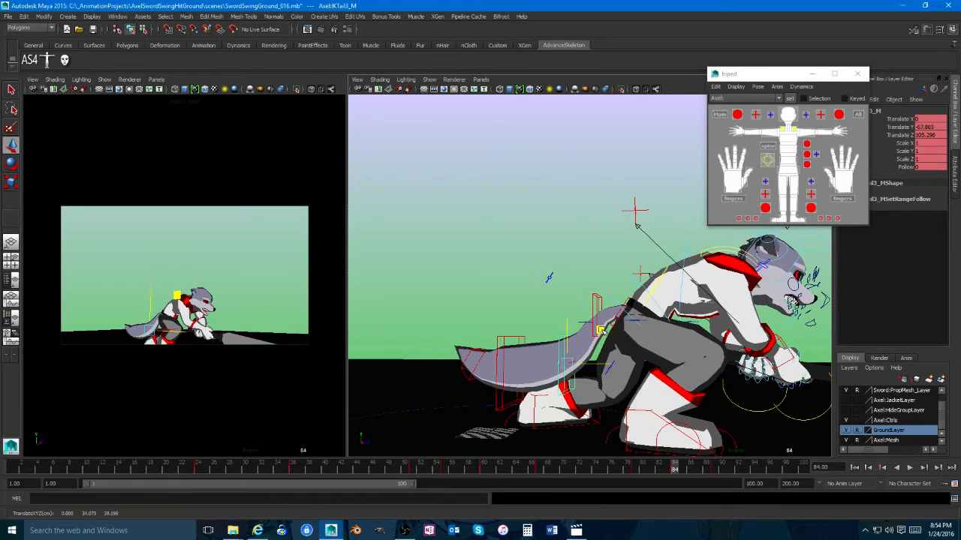
click(501, 337)
drag(544, 340, 555, 355)
Step: Play back the sword swing through the shot camera to check the tail motion
drag(610, 468, 563, 467)
key(space)
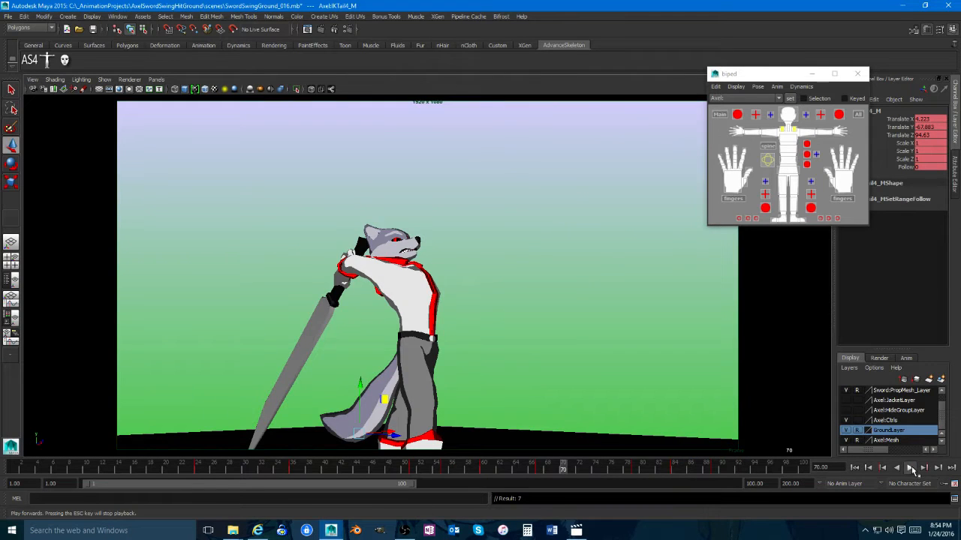
click(911, 467)
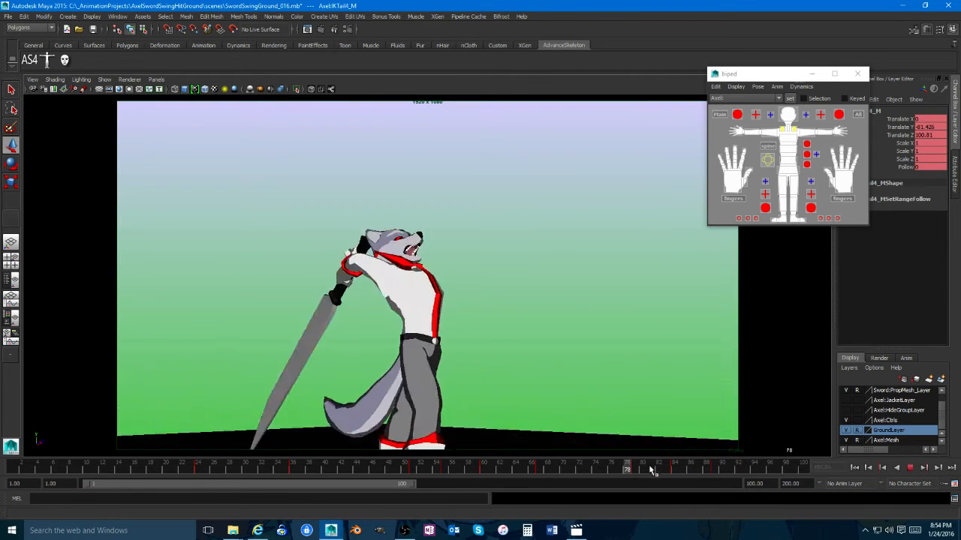
mouse_move(650, 467)
mouse_down()
mouse_move(777, 468)
mouse_move(499, 450)
mouse_move(507, 443)
mouse_up()
key(space)
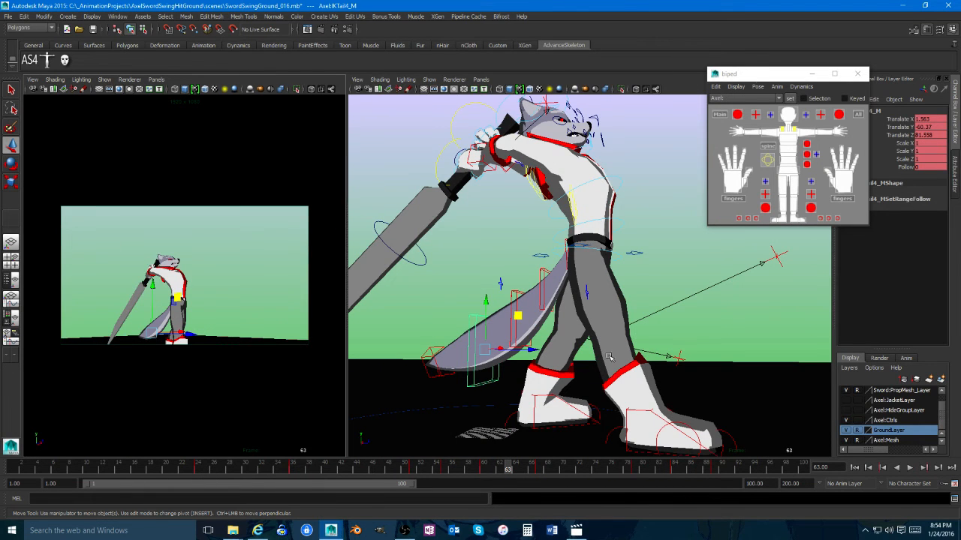
click(910, 468)
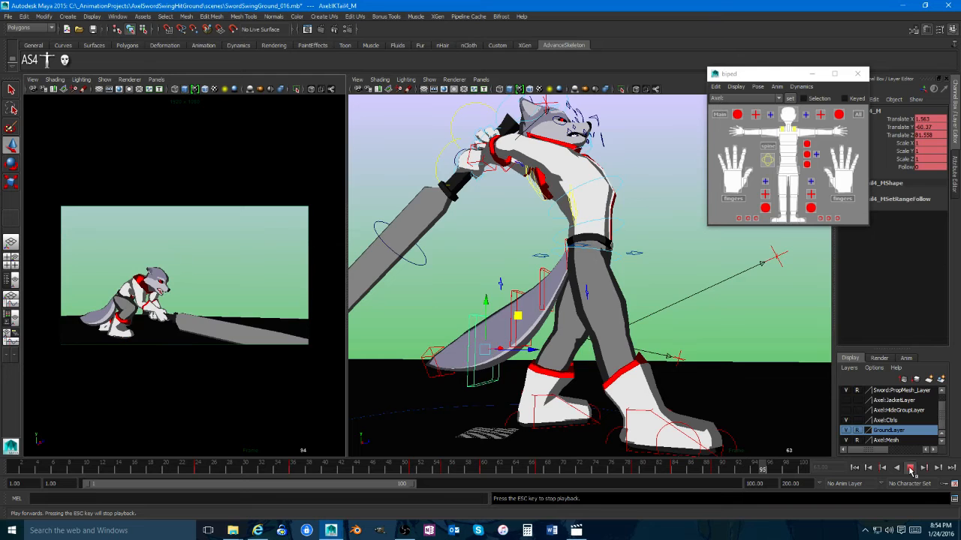
Step: Rotate the FK root spine control to about -1.8 degrees in Y at frame 86, working from behind and above the character
click(457, 306)
alt+right_drag(560, 363, 530, 365)
alt+drag(530, 365, 443, 360)
alt+right_drag(541, 360, 503, 359)
alt+drag(555, 346, 537, 382)
alt+right_drag(536, 381, 604, 378)
alt+middle_drag(605, 377, 628, 313)
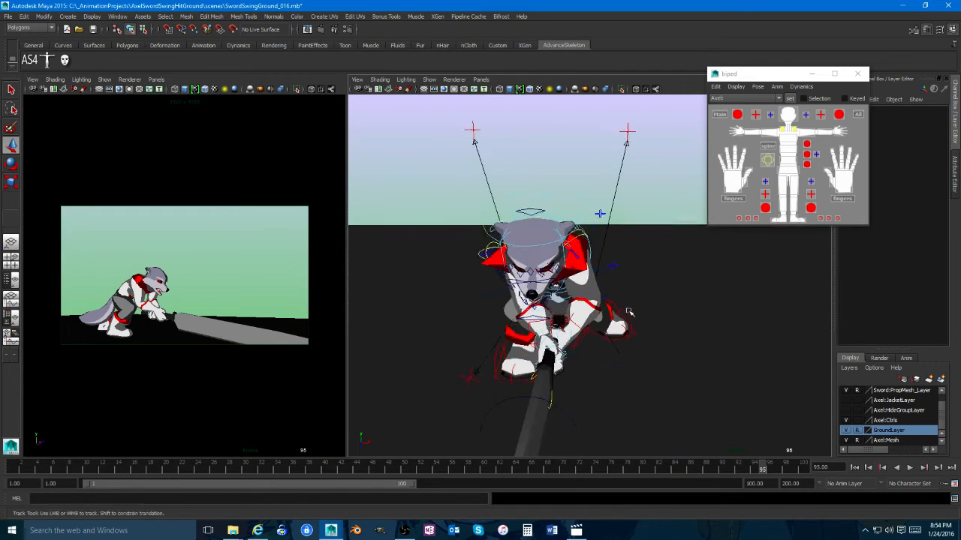
alt+drag(597, 317, 611, 324)
alt+drag(557, 289, 591, 354)
click(585, 331)
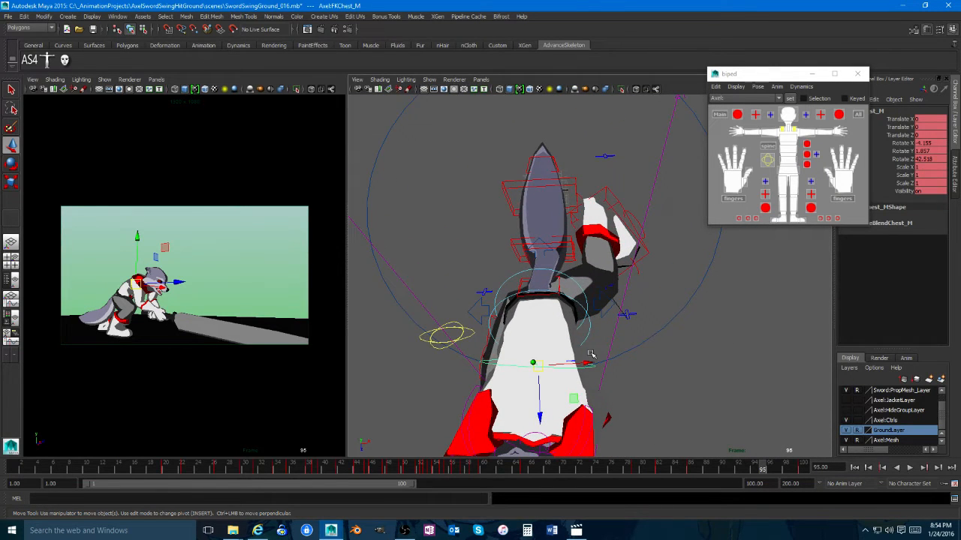
click(579, 291)
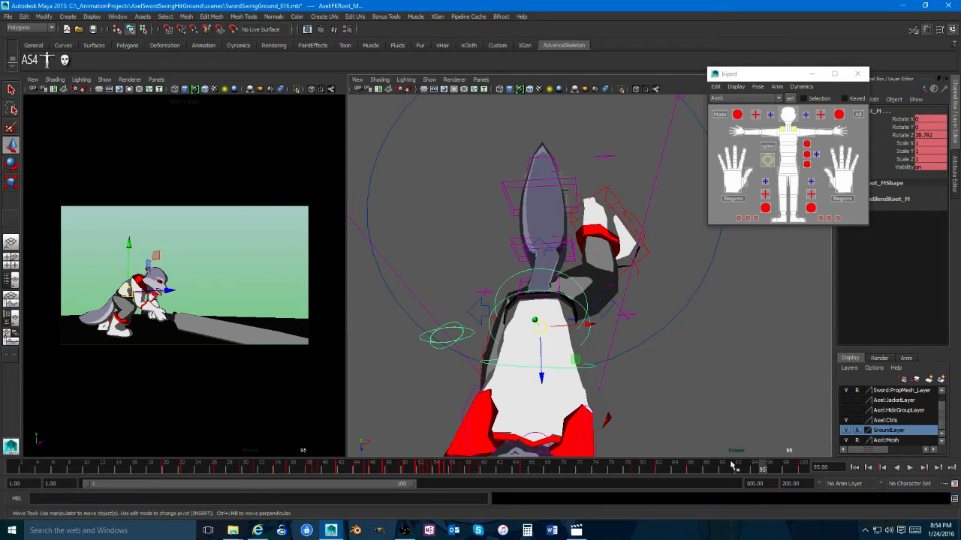
mouse_move(732, 466)
mouse_down()
mouse_move(639, 468)
mouse_move(698, 471)
mouse_up()
key(e)
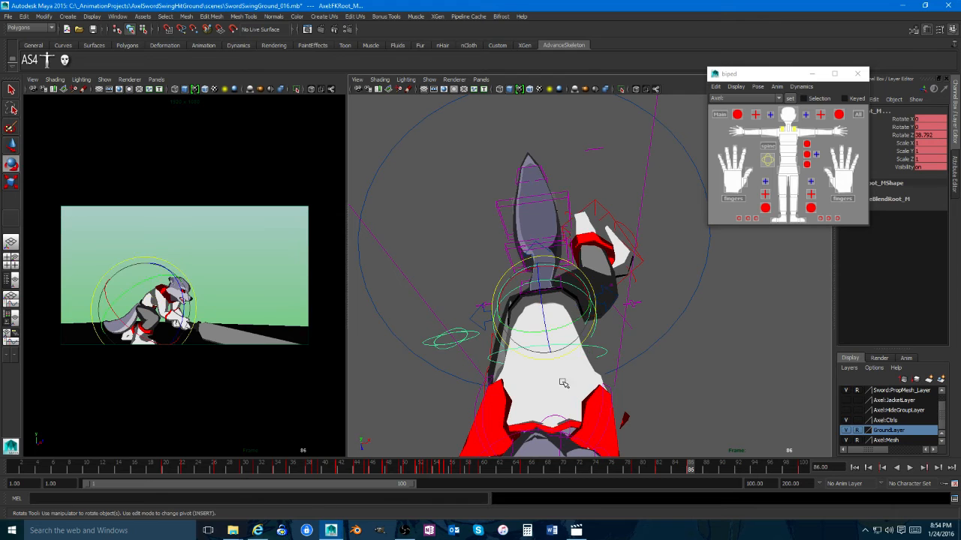
drag(536, 334, 537, 335)
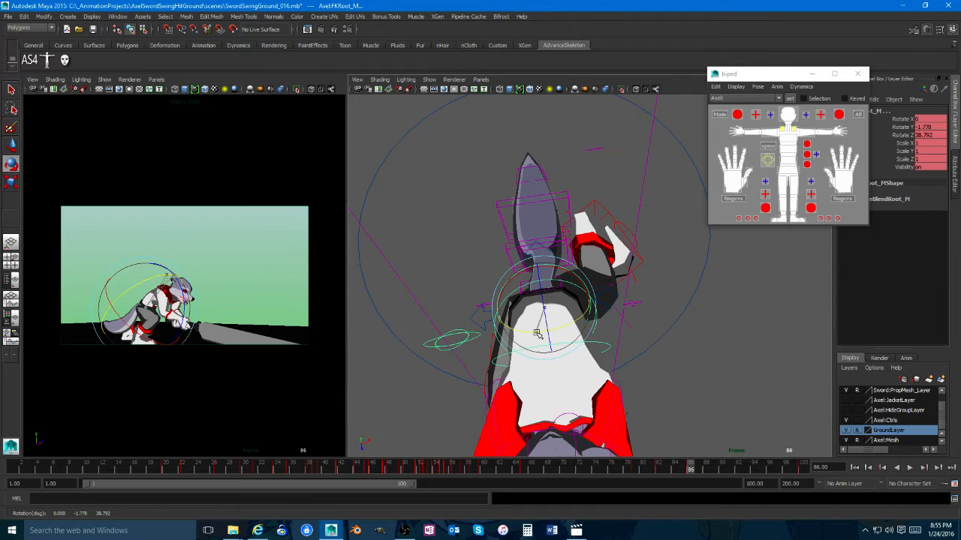
Step: Play back the ground hit in the enlarged shot camera view to check the hip rotation
key(space)
key(alt+v)
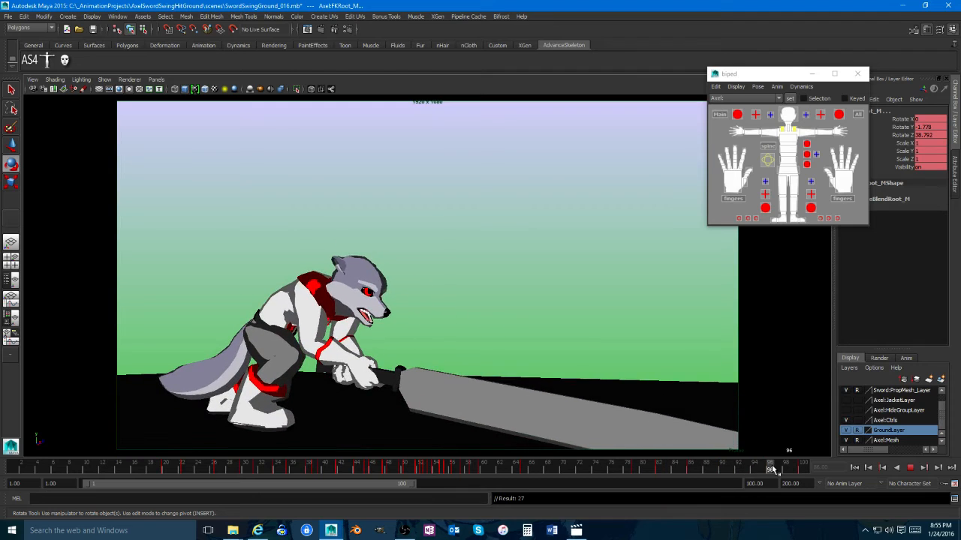
key(alt+v)
key(space)
Step: Select the character's main RootX control and review the whole swing in the enlarged shot camera view
alt+drag(584, 330, 619, 345)
key(w)
alt+right_drag(594, 328, 679, 342)
alt+drag(680, 341, 682, 363)
alt+right_drag(682, 363, 624, 360)
alt+drag(624, 360, 623, 355)
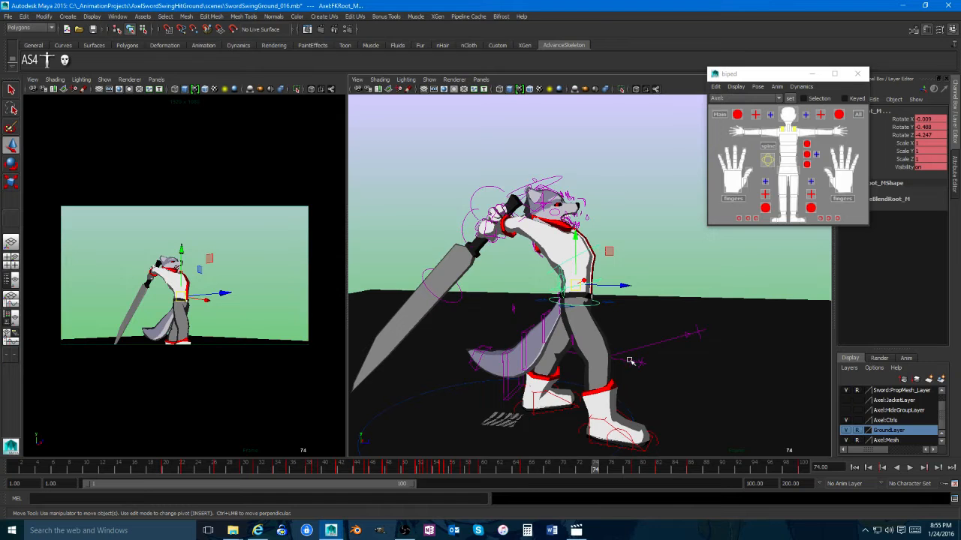
click(613, 304)
click(612, 302)
key(space)
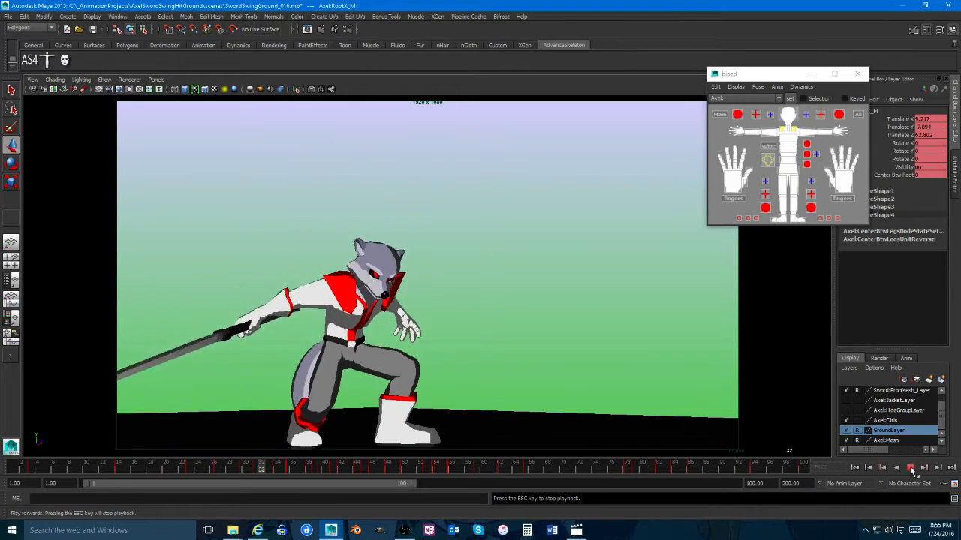
key(Escape)
key(space)
Step: Rotate the ear controls at frame 54 to about X -21.7, Y 11.2 and Z -22.2 degrees
alt+drag(532, 298, 486, 239)
click(549, 251)
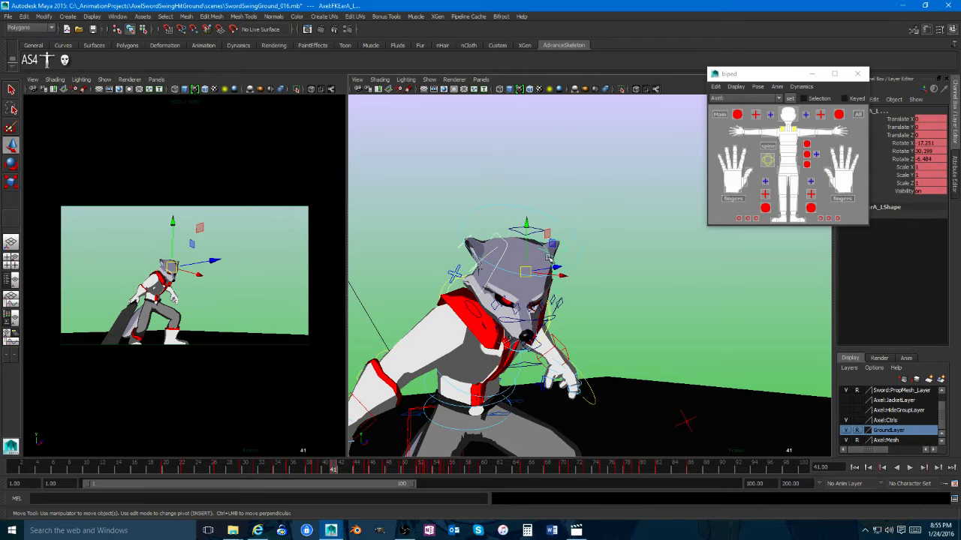
key(space)
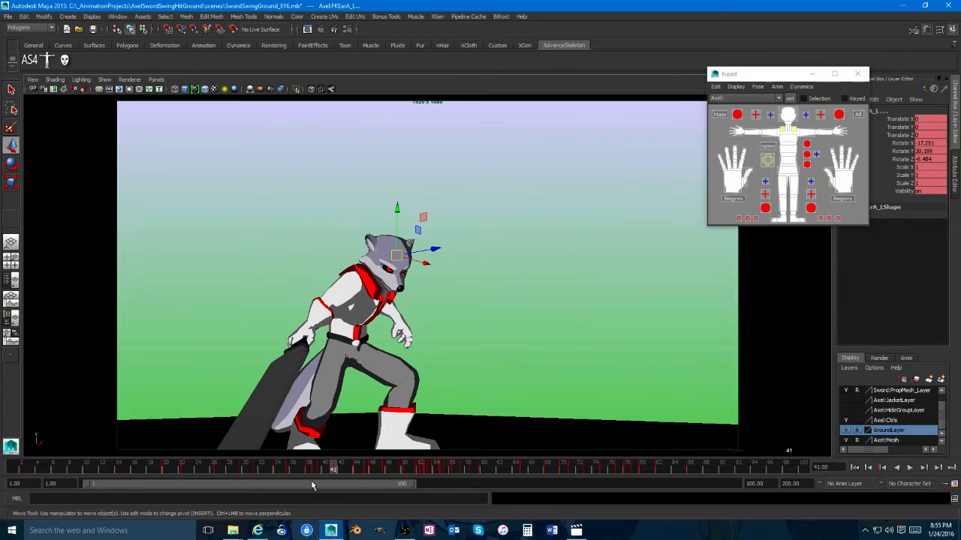
drag(330, 467, 438, 472)
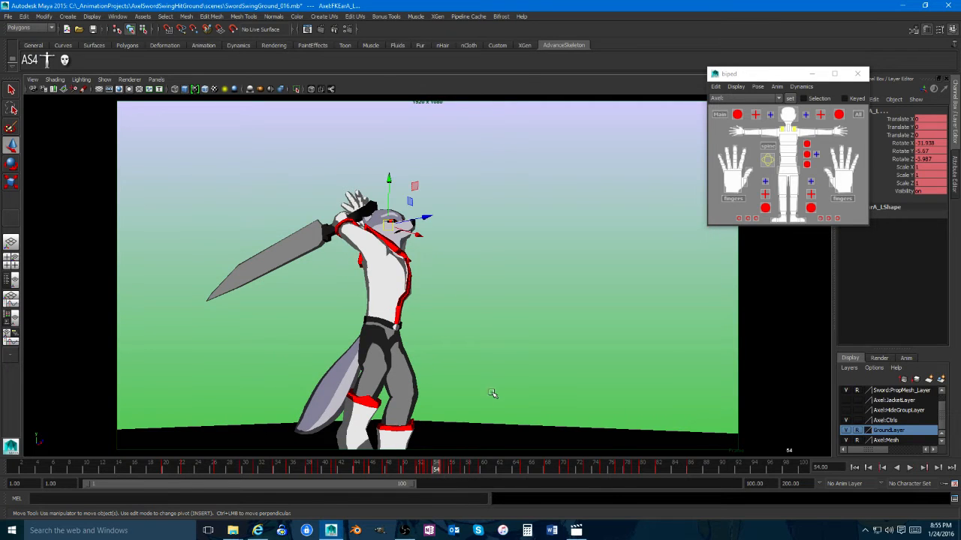
key(space)
key(e)
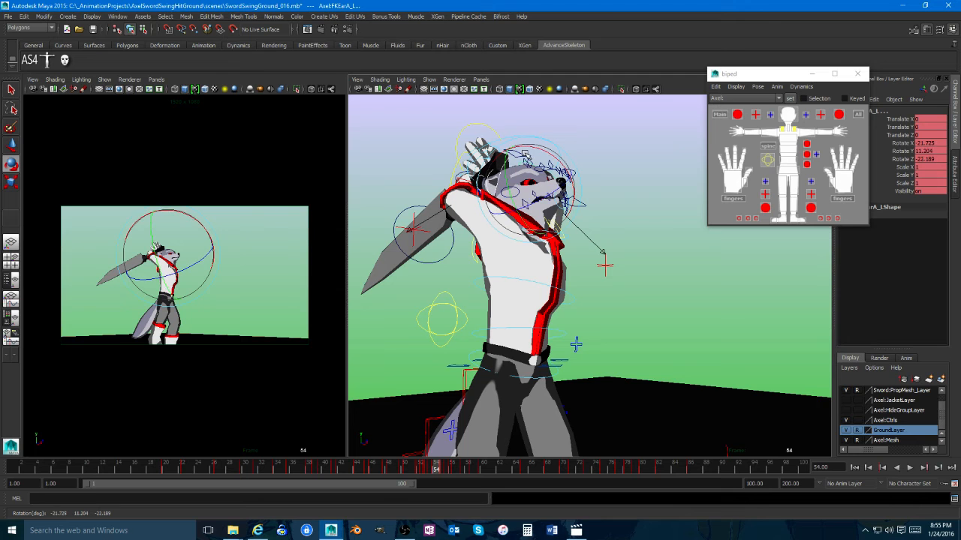
Step: Delete the ear controls' keys between frames 50 and 54
click(433, 474)
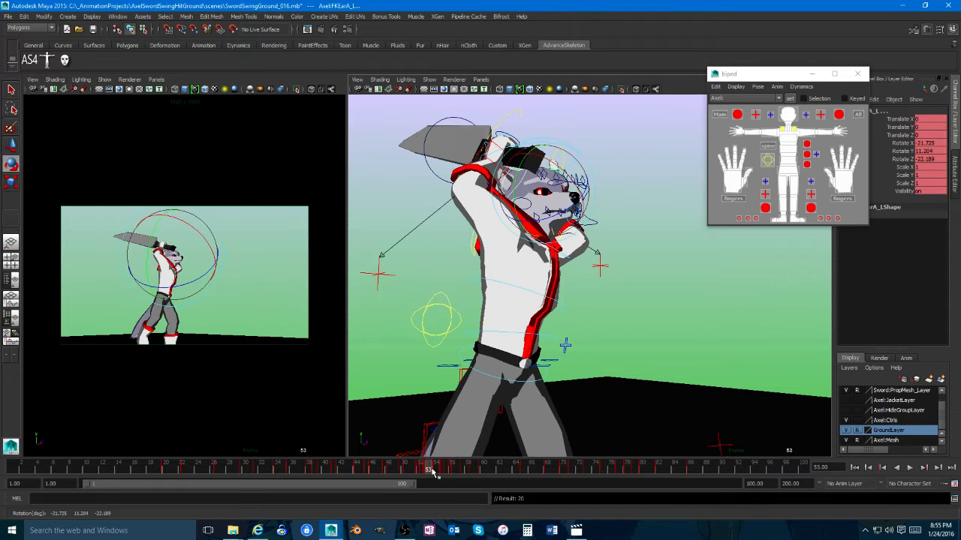
alt+middle_drag(424, 297, 484, 376)
alt+drag(457, 349, 420, 352)
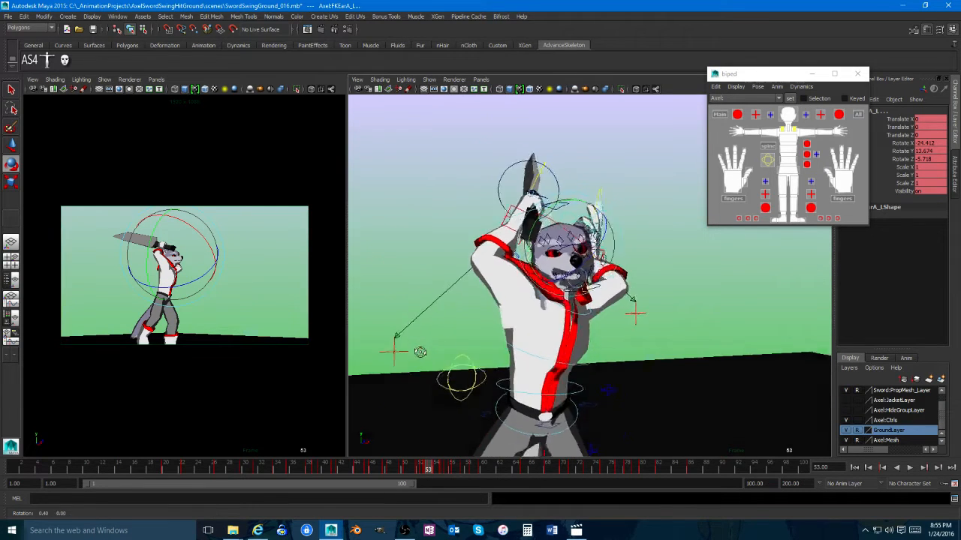
alt+right_drag(420, 352, 503, 362)
alt+middle_drag(503, 363, 505, 383)
drag(422, 475, 431, 473)
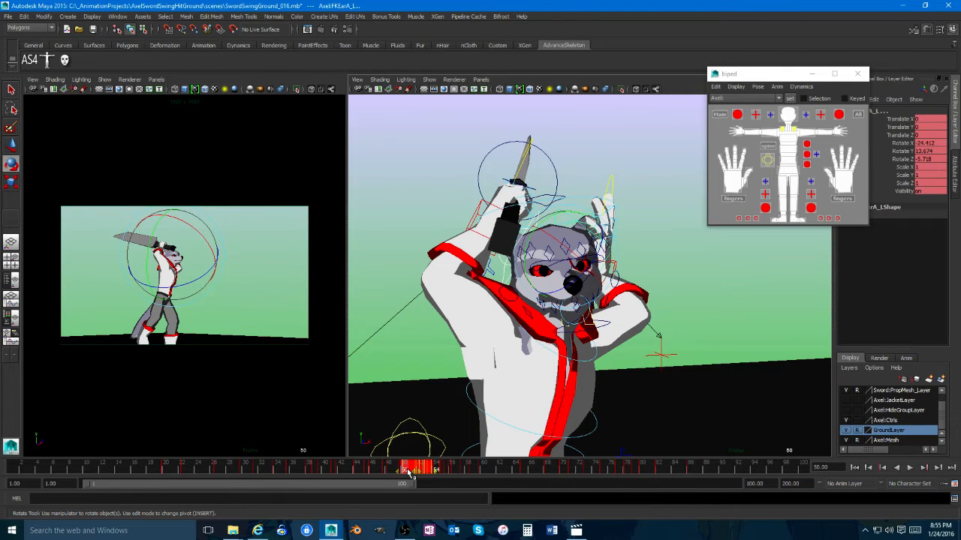
right_click(408, 471)
click(444, 357)
Step: Delete the ear controls' keys that follow frame 54, up to frame 59
click(435, 471)
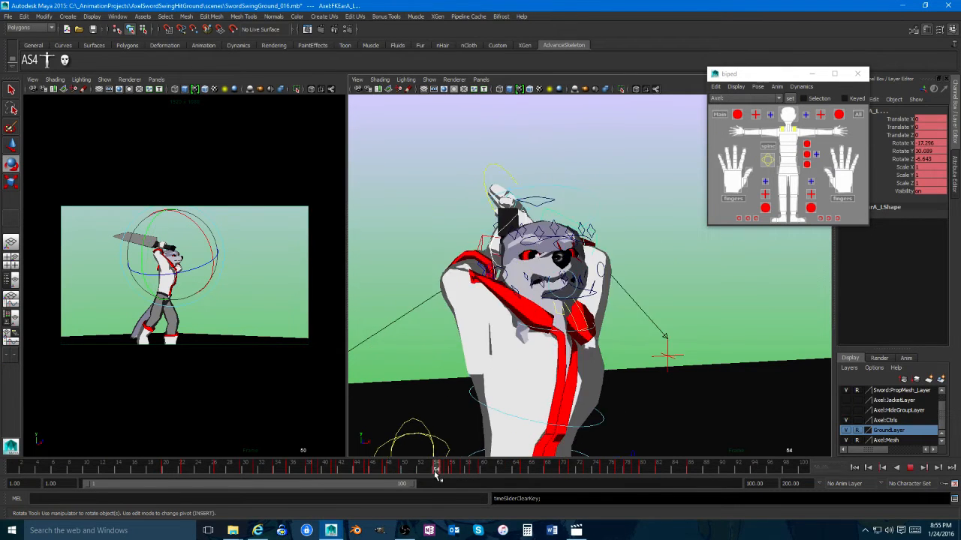
mouse_move(439, 475)
mouse_down()
mouse_move(456, 473)
mouse_move(443, 471)
mouse_up()
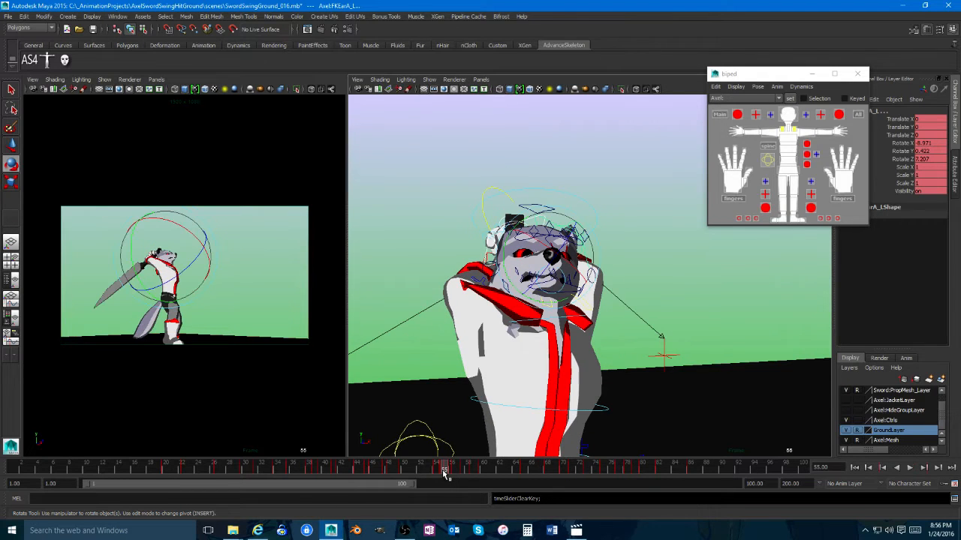
right_click(478, 476)
click(497, 361)
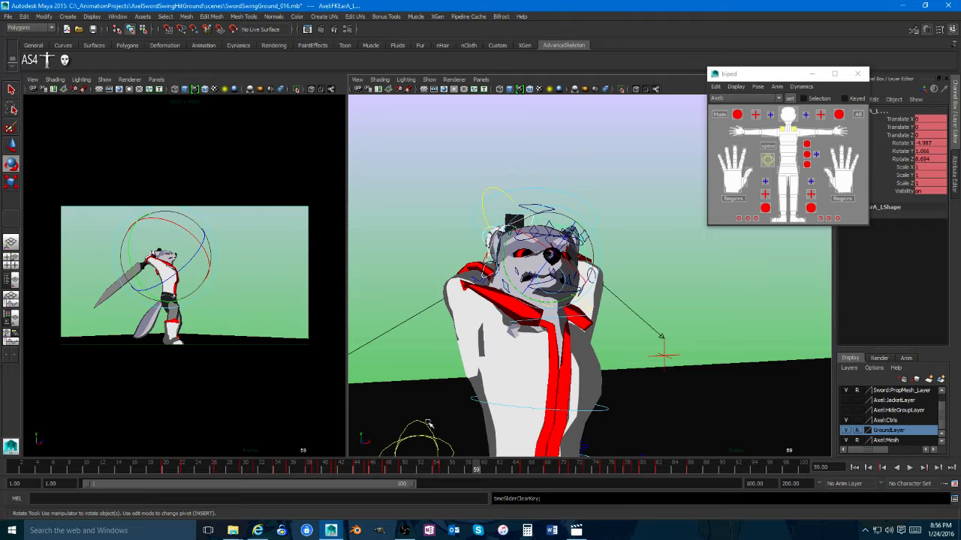
mouse_move(441, 470)
mouse_down()
mouse_move(428, 468)
mouse_move(452, 472)
mouse_move(423, 475)
mouse_move(460, 471)
mouse_move(418, 470)
mouse_move(435, 472)
mouse_up()
right_click(459, 471)
click(473, 362)
Step: Adjust the rotation of the ear controls around frame 43 for the crouched pose
mouse_move(368, 472)
mouse_down()
mouse_move(316, 471)
mouse_move(351, 471)
mouse_up()
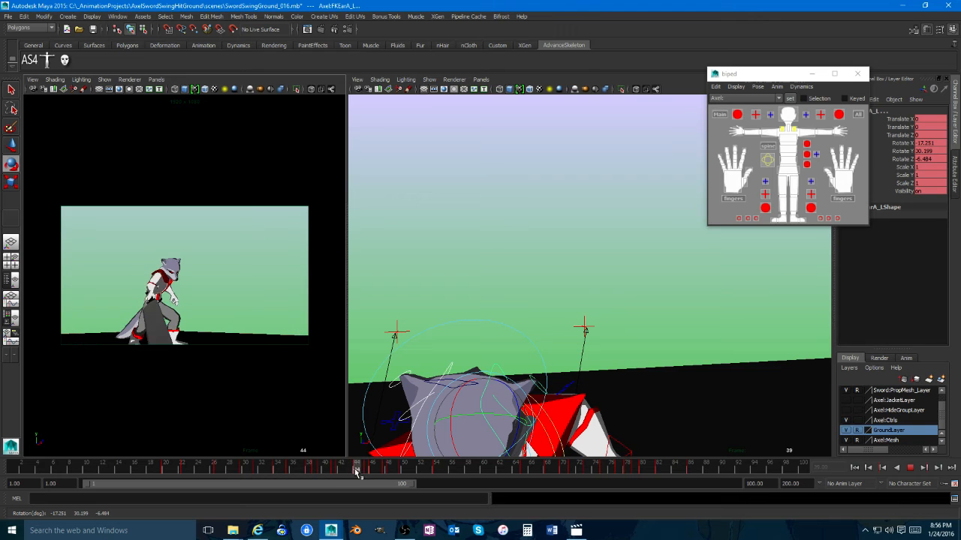
key(e)
drag(494, 386, 507, 371)
key(w)
click(357, 471)
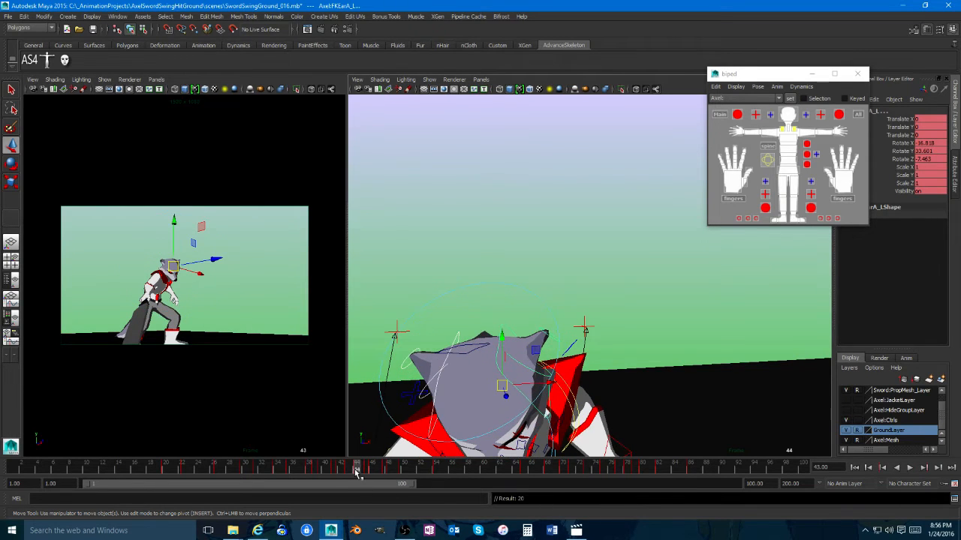
Step: Delete the ear controls' keys between frames 44 and 48 and between frames 33 and 41
right_click(391, 471)
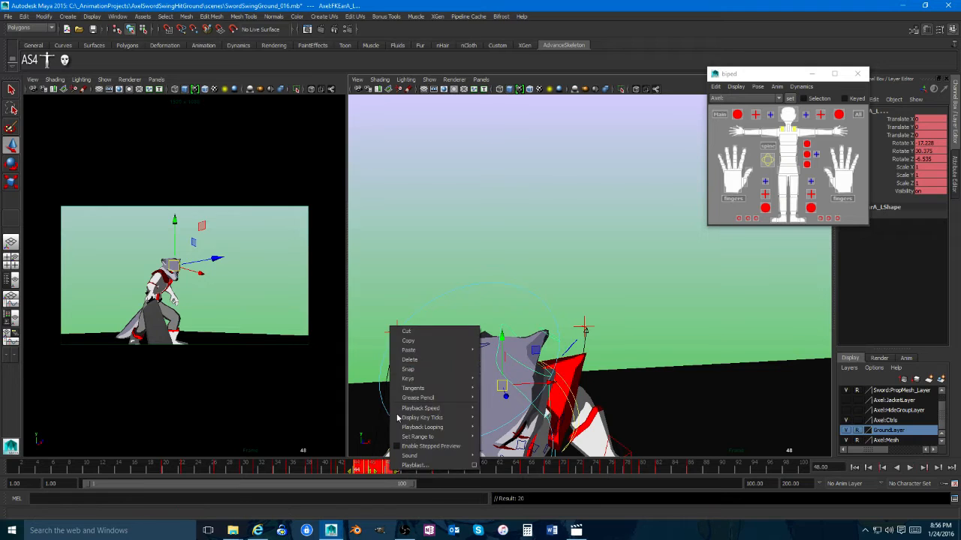
click(411, 361)
click(337, 470)
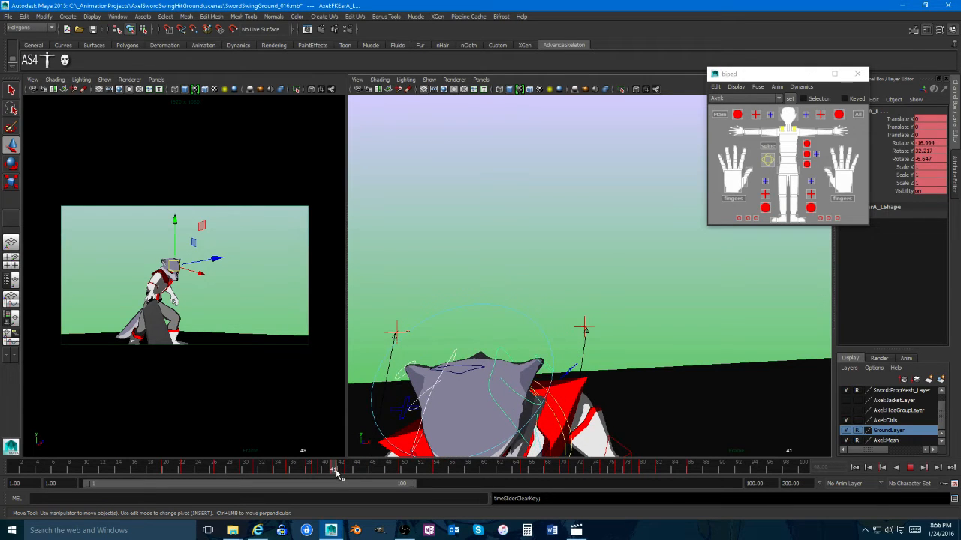
right_click(272, 472)
click(322, 357)
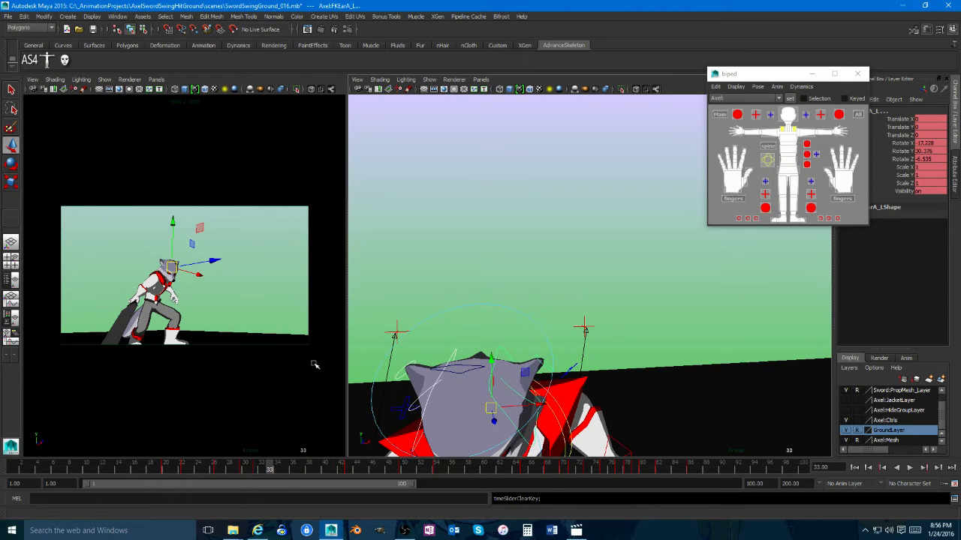
Step: Scrub the timeline from the crouch through the sword lift to check the ear motion
drag(270, 470, 164, 466)
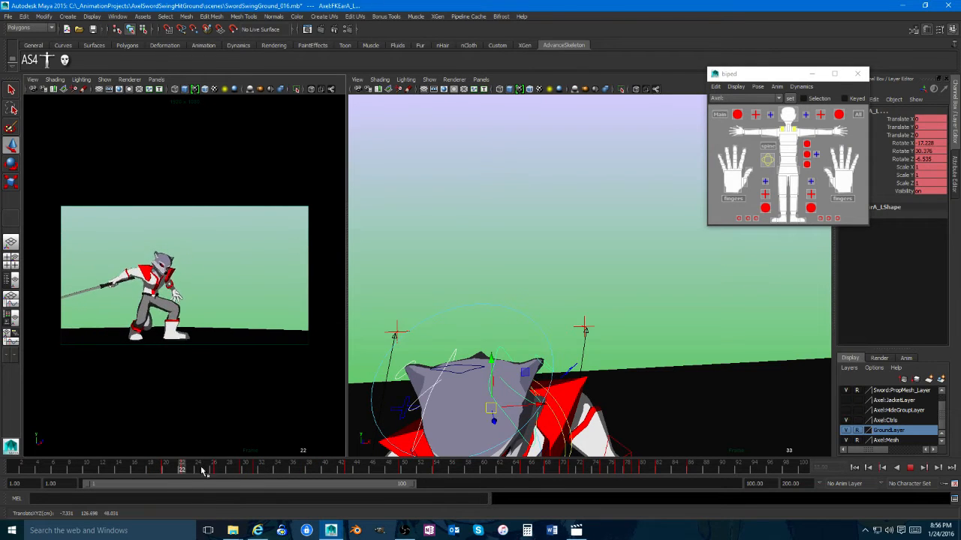
drag(357, 473, 403, 476)
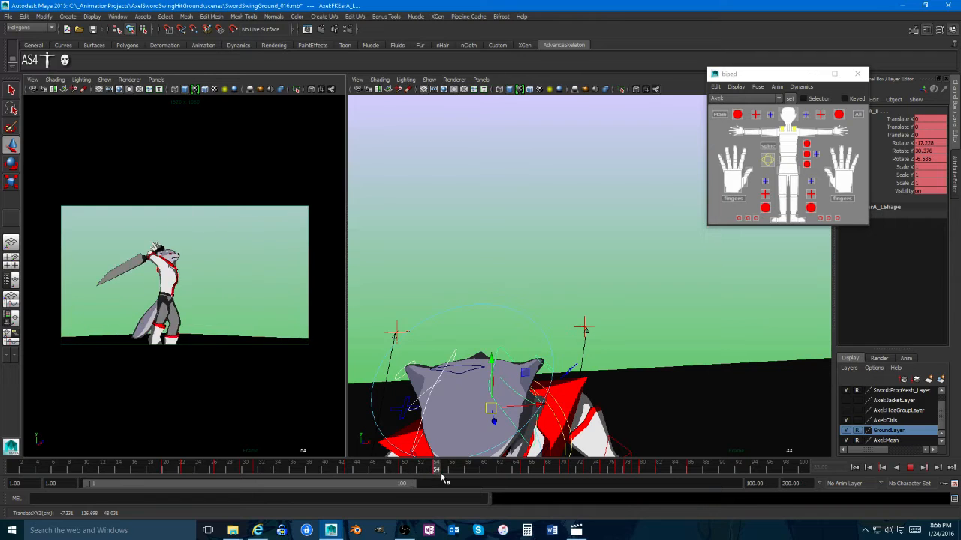
drag(494, 477, 546, 475)
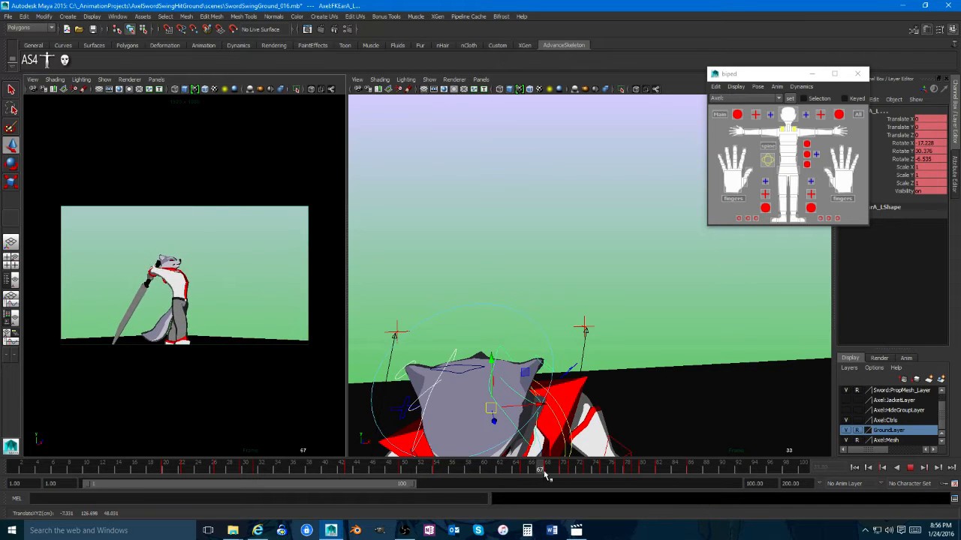
drag(435, 471, 465, 474)
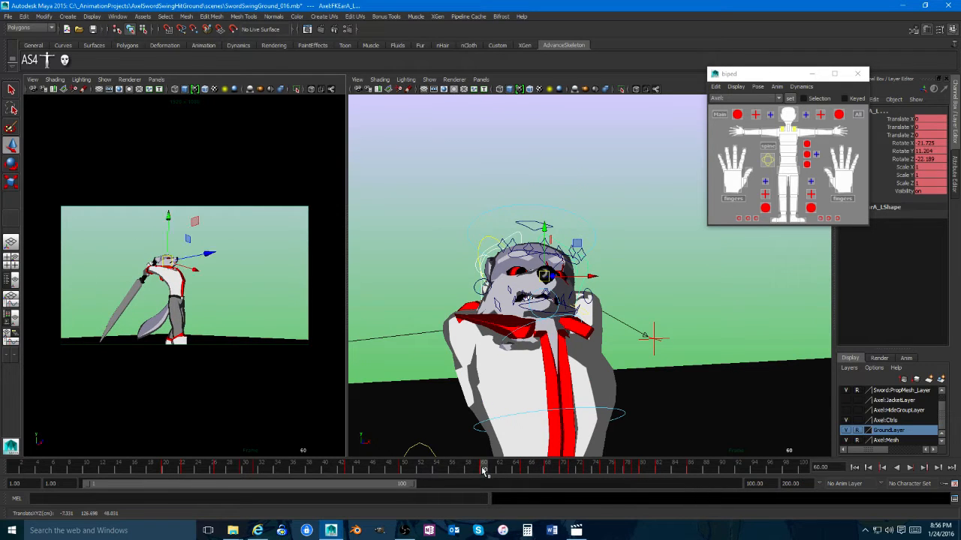
Step: Play back and scrub the animation through the sword lift and swing in the shot camera to check the ear motion
drag(444, 471, 466, 474)
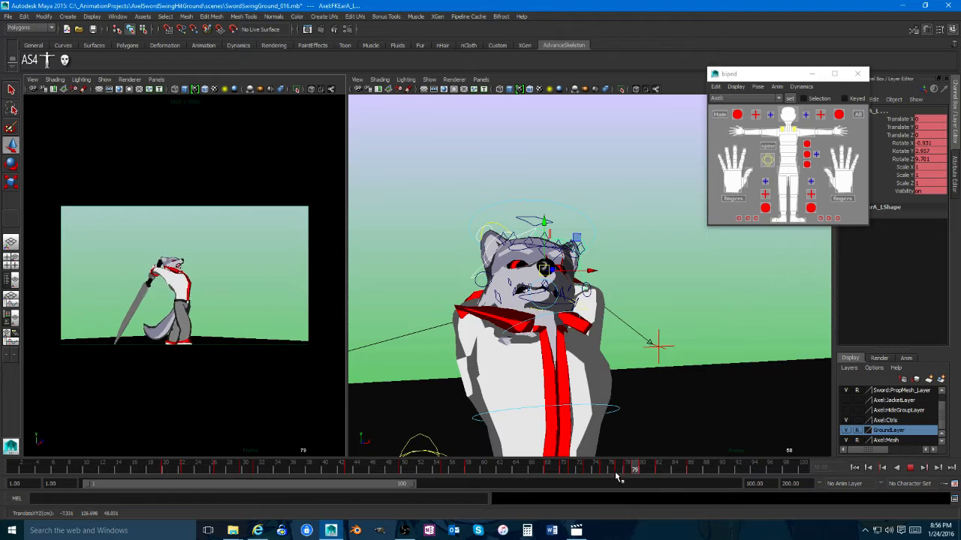
drag(622, 470, 698, 472)
key(space)
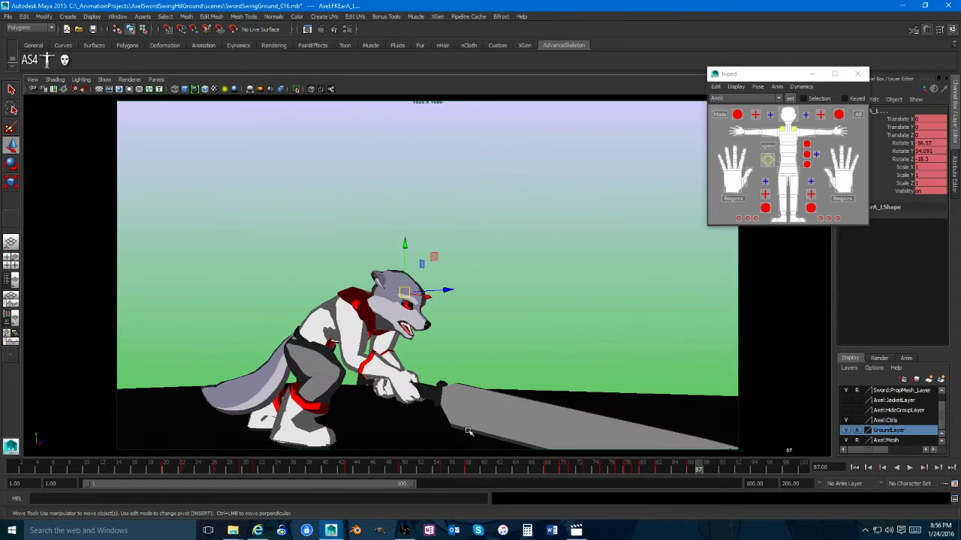
drag(462, 470, 439, 469)
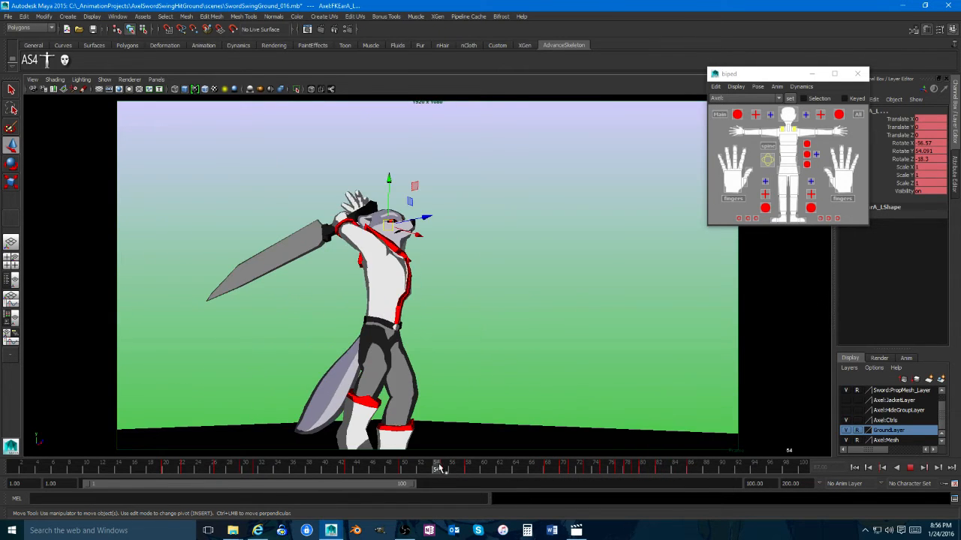
click(909, 468)
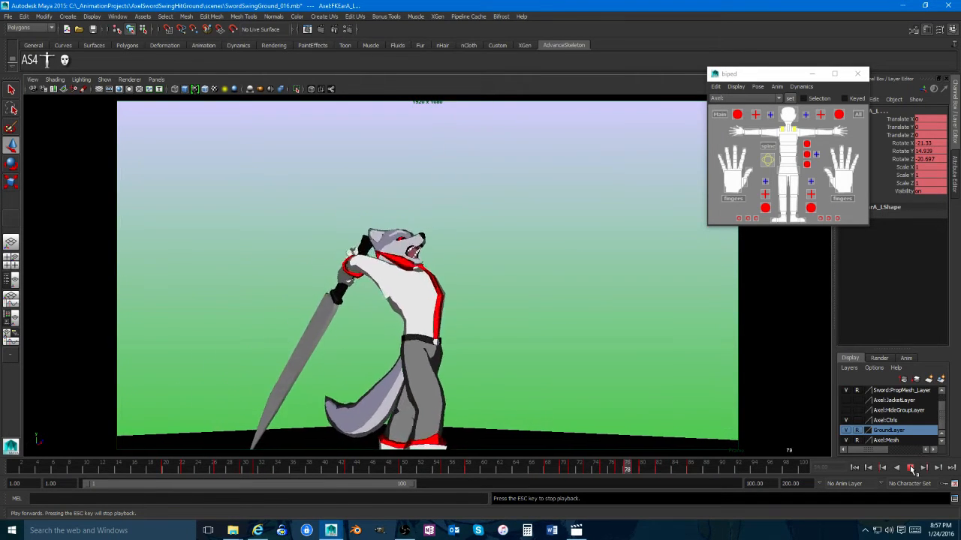
click(910, 468)
drag(532, 468, 594, 470)
key(space)
alt+drag(496, 245, 543, 234)
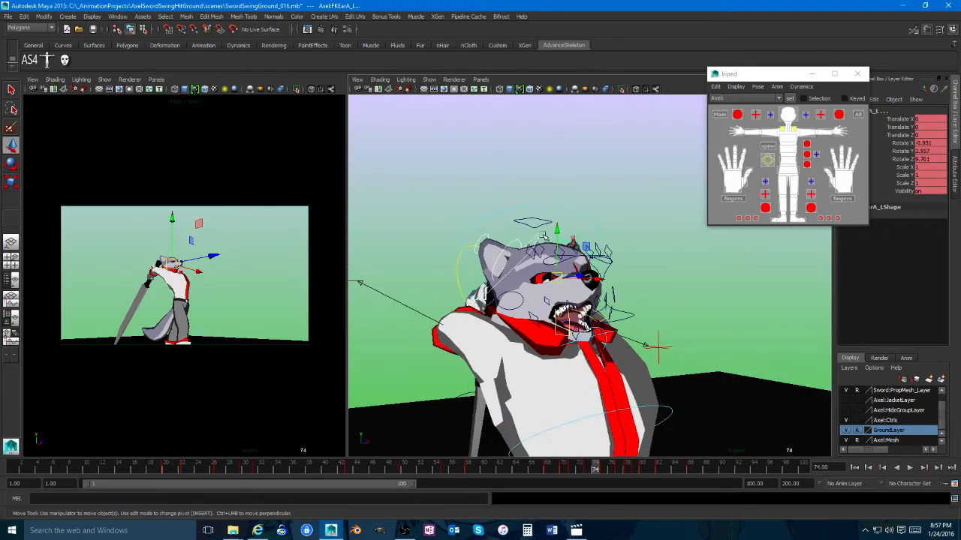
Step: Select the head control and try deleting its key at frame 73
click(576, 205)
key(alt+v)
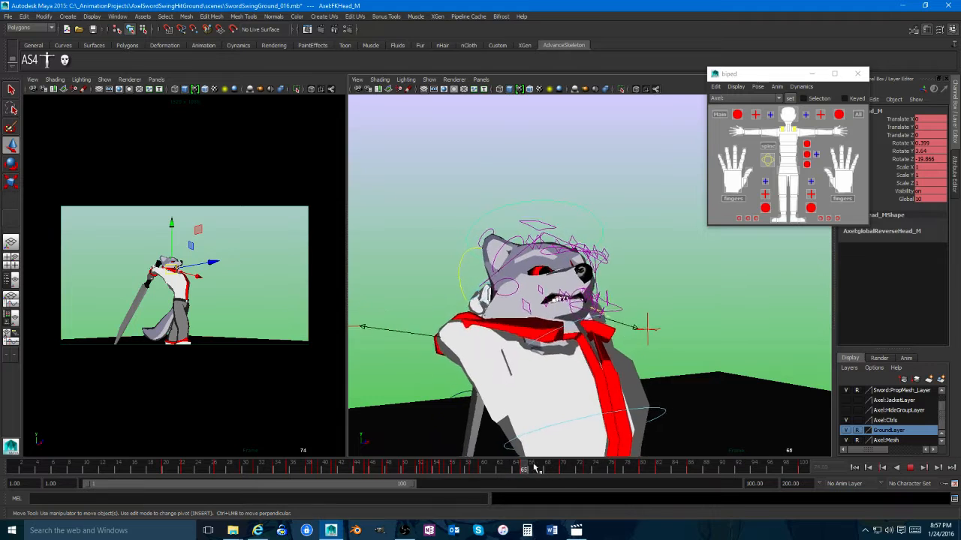
drag(622, 460, 585, 465)
right_click(587, 467)
click(612, 349)
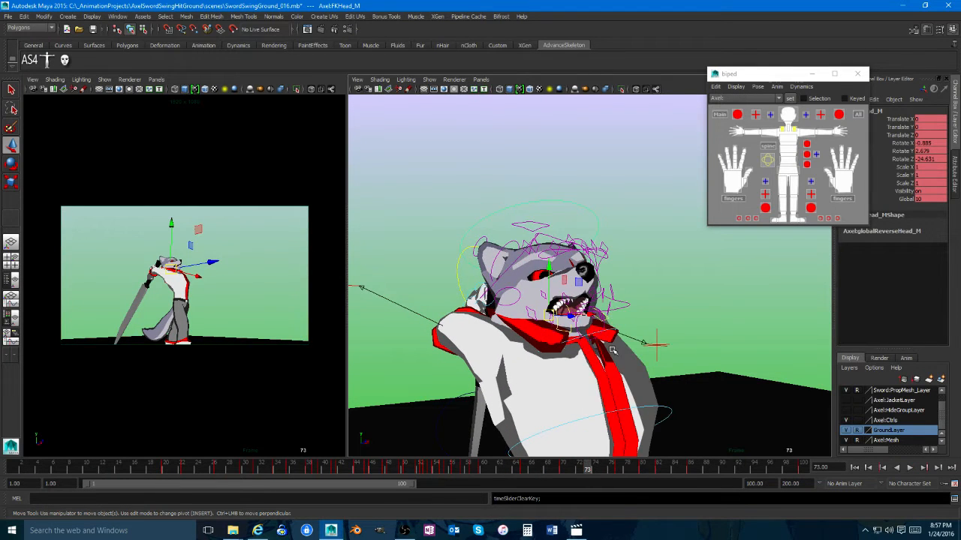
key(alt+v)
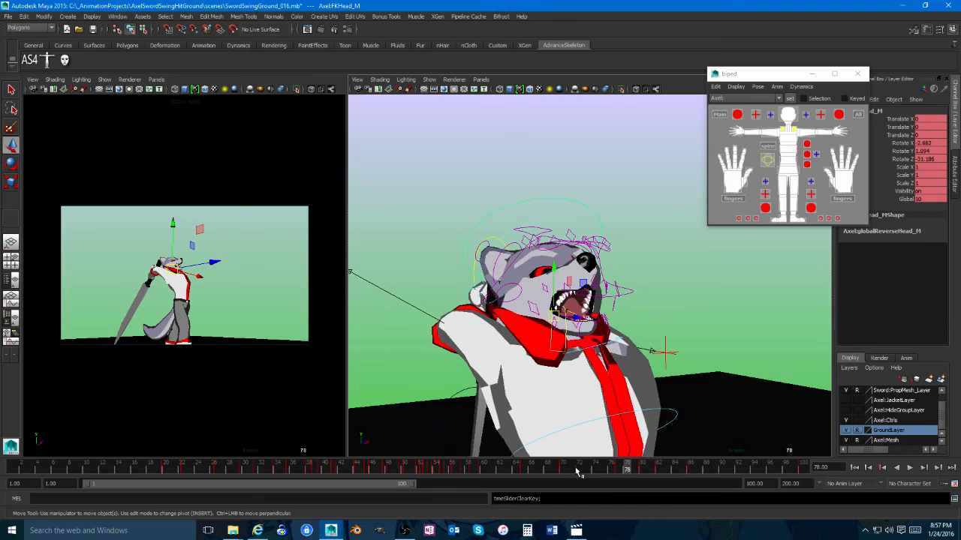
key(ctrl+z)
Step: Delete the head control's key around frame 71 and review the swing through the shot camera
drag(578, 468, 552, 472)
drag(567, 470, 643, 464)
right_click(568, 469)
click(599, 358)
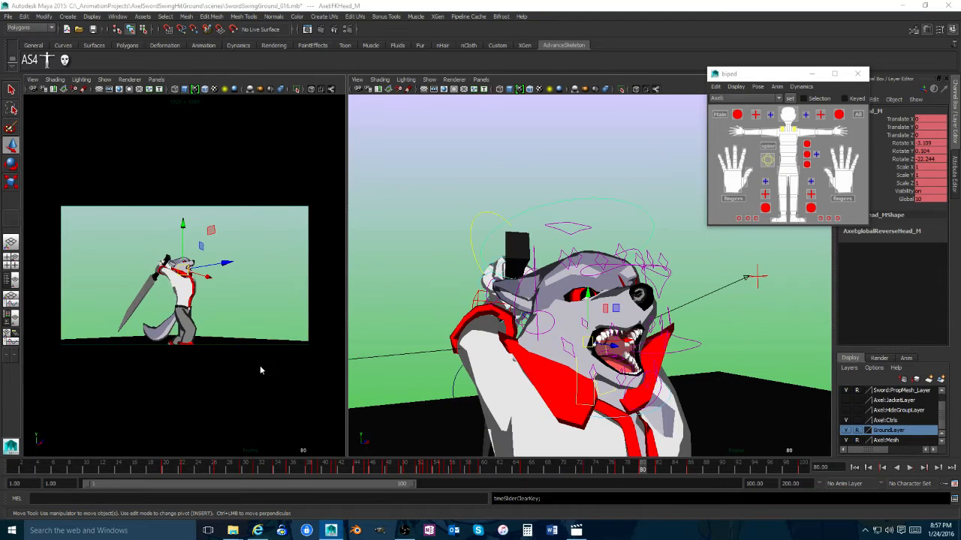
key(space)
key(alt+v)
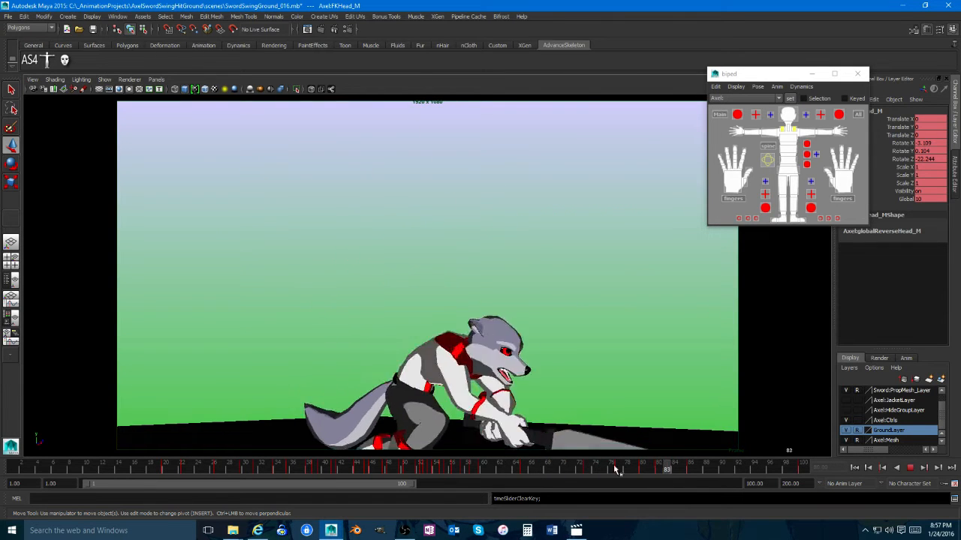
Step: Delete the head control's key at frame 65
click(523, 470)
right_click(523, 471)
click(546, 359)
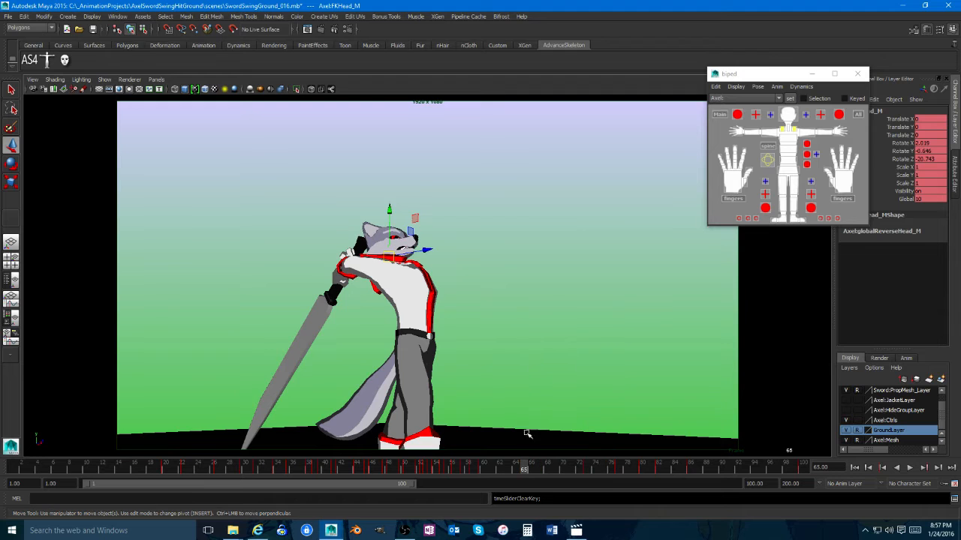
key(alt+v)
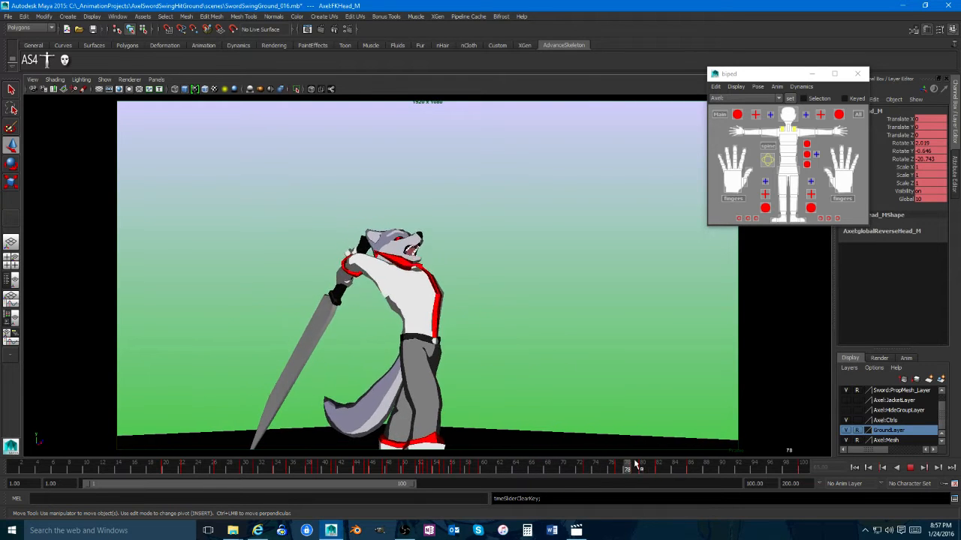
Step: Play the animation from frame 55 and scrub the timeline to check the cleaned-up head motion
click(445, 469)
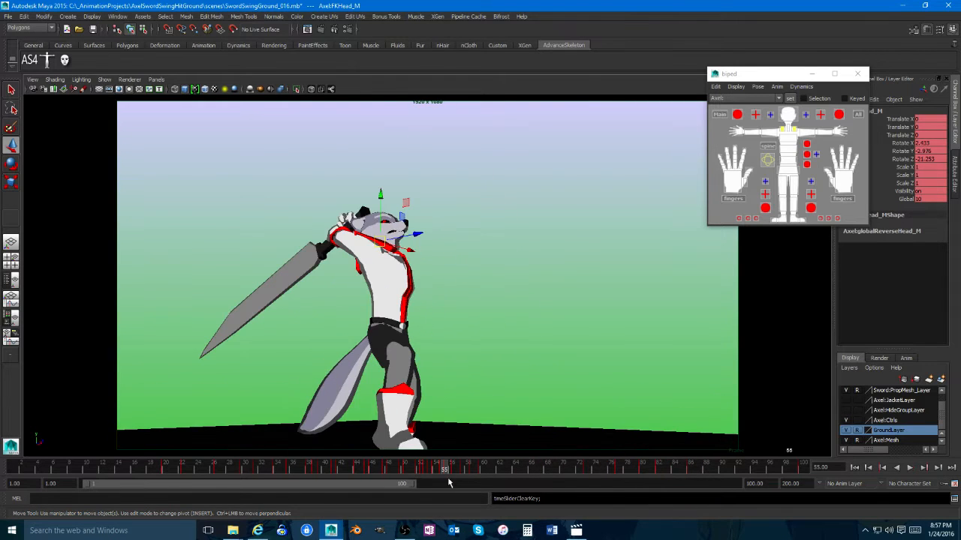
click(910, 468)
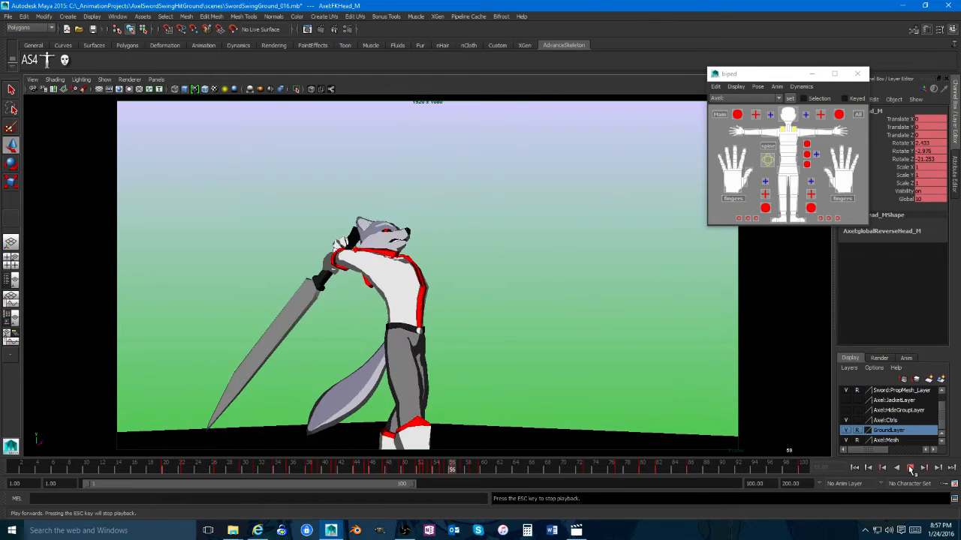
click(910, 468)
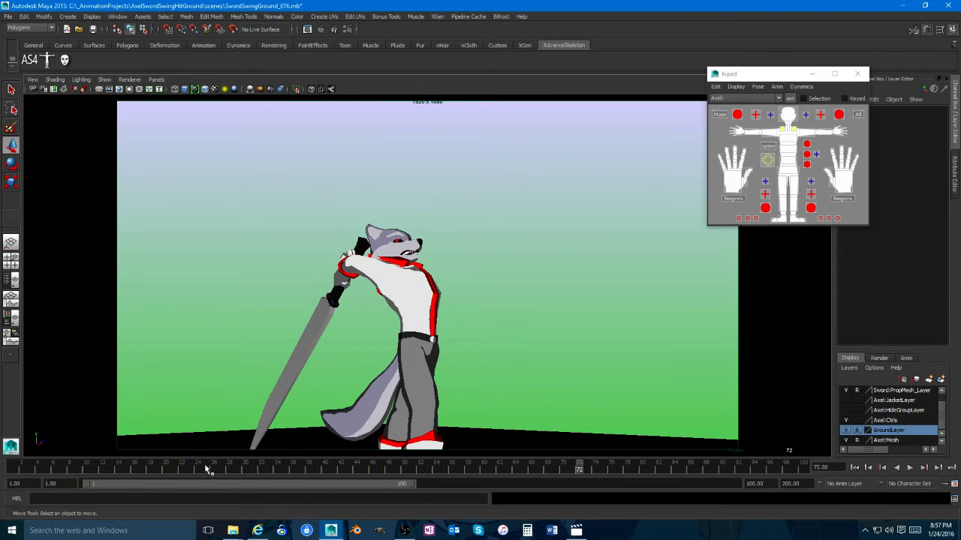
key(ctrl+z)
drag(201, 467, 547, 463)
key(space)
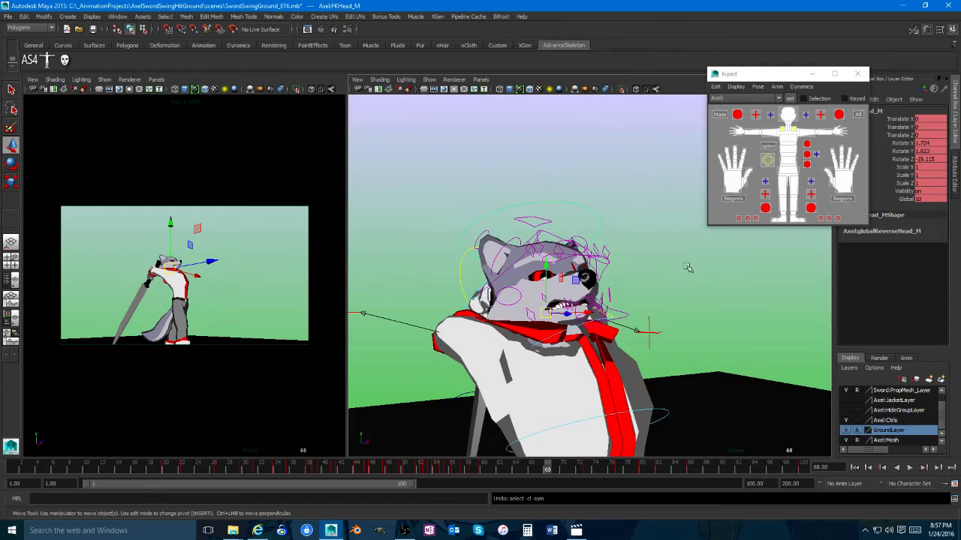
Step: Deselect the head control and save the scene as SwordSwingGround_017
click(495, 178)
click(8, 15)
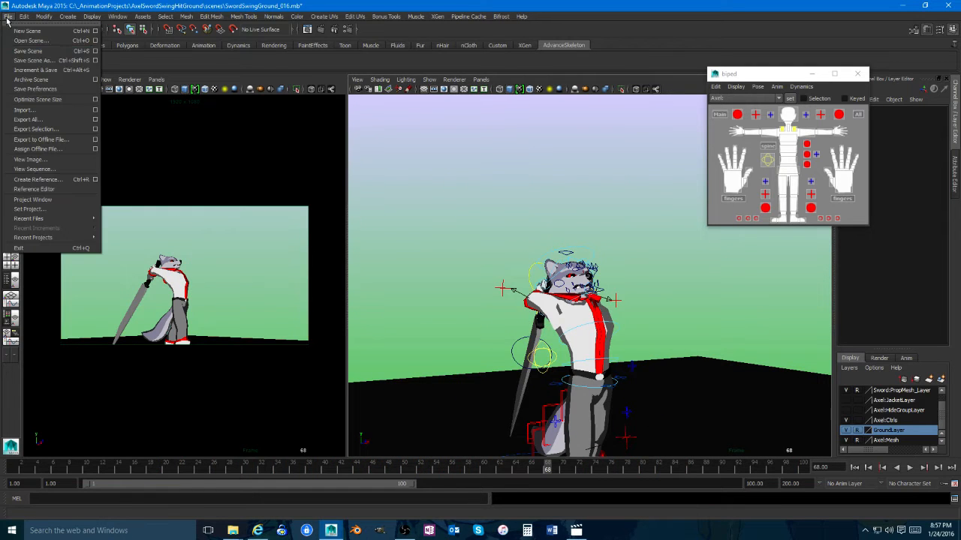
click(30, 60)
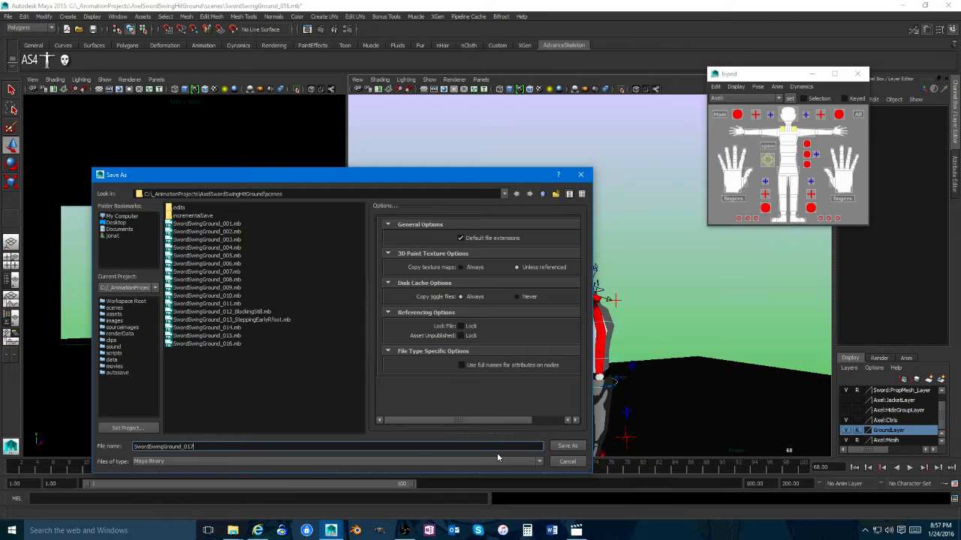
click(562, 446)
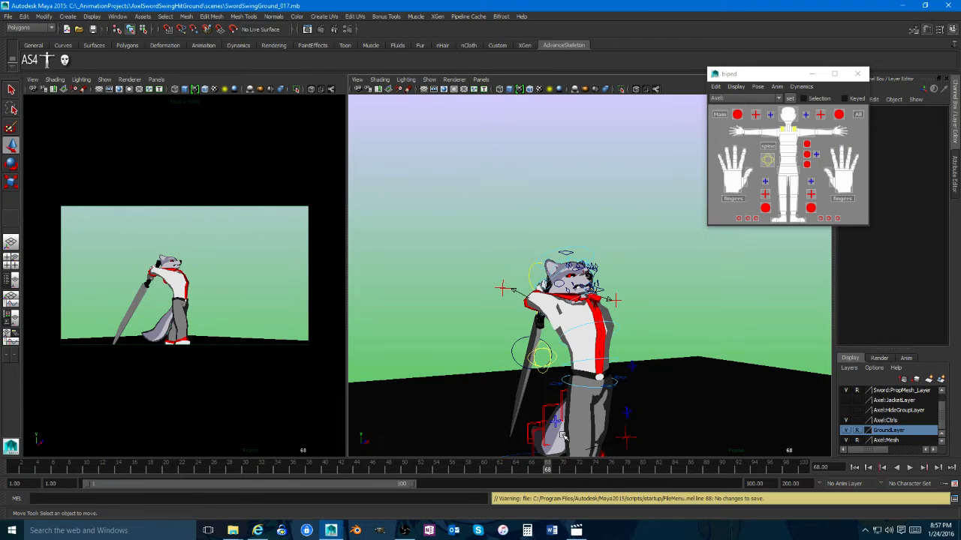
Step: Select the eyelid control on the wolf's face
key(space)
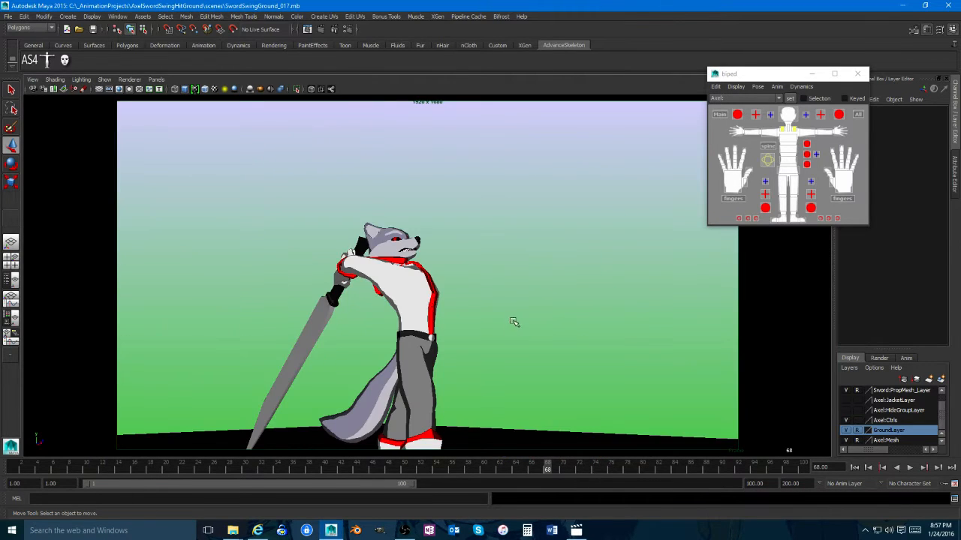
key(space)
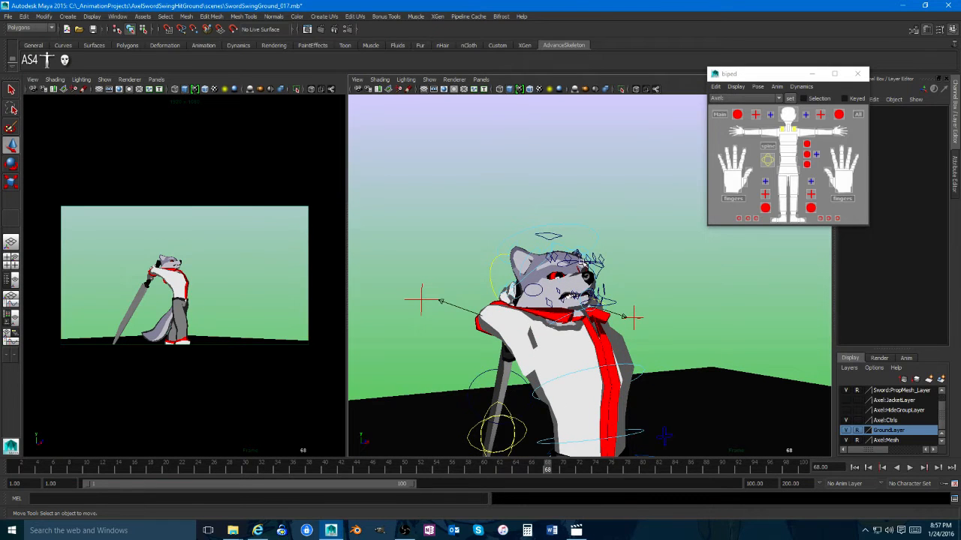
click(582, 263)
shift+drag(718, 473, 185, 466)
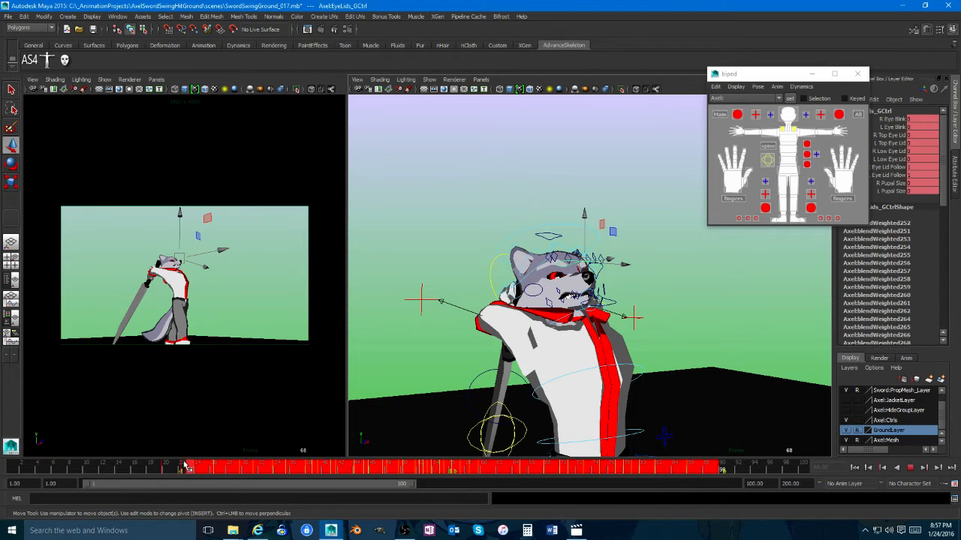
right_click(257, 473)
click(285, 363)
key(ctrl+z)
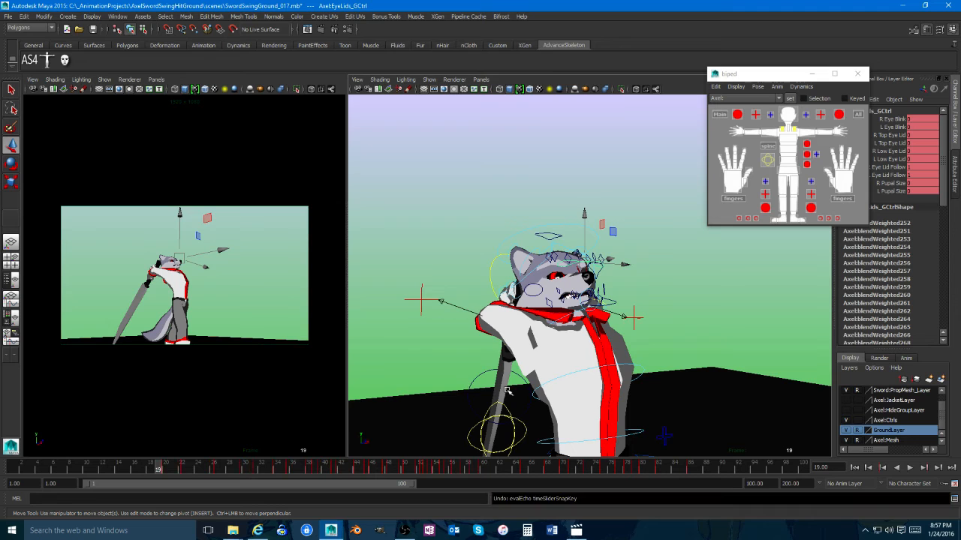
Step: Delete the eyelid control's keys from frame 19 to frame 89
shift+drag(717, 472, 158, 467)
right_click(213, 467)
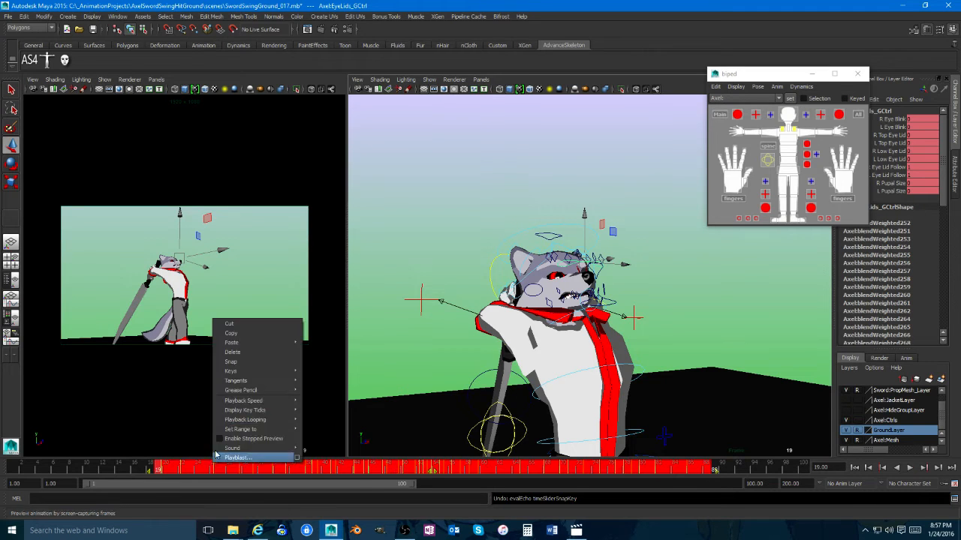
click(247, 352)
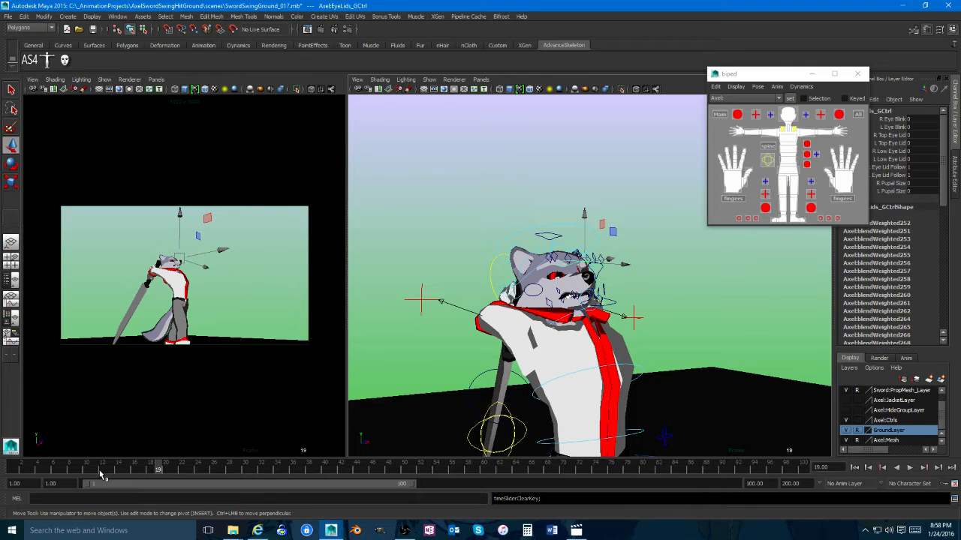
Step: Key the eyelid control around frame 13 and at frame 19, and set R and L Eye Blink to 10 at frame 16
key(s)
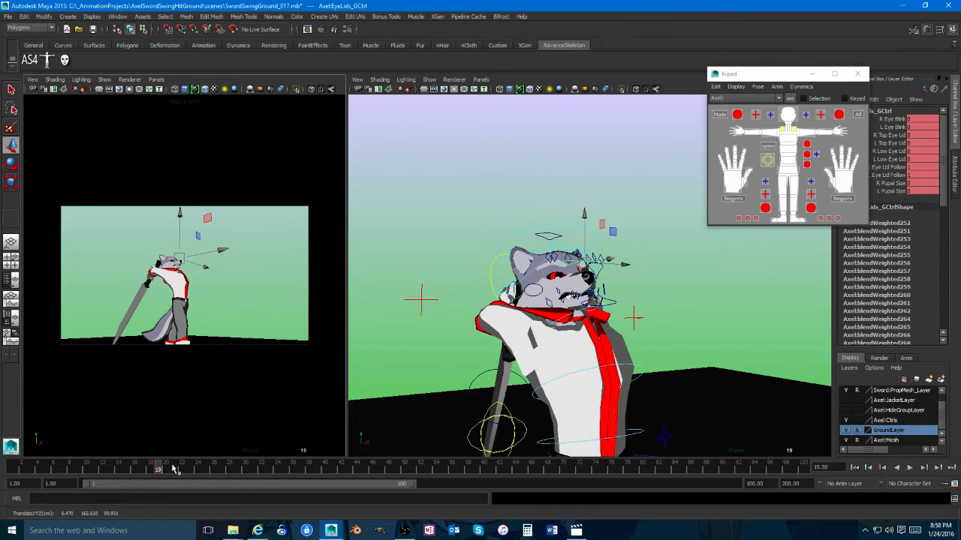
key(alt+v)
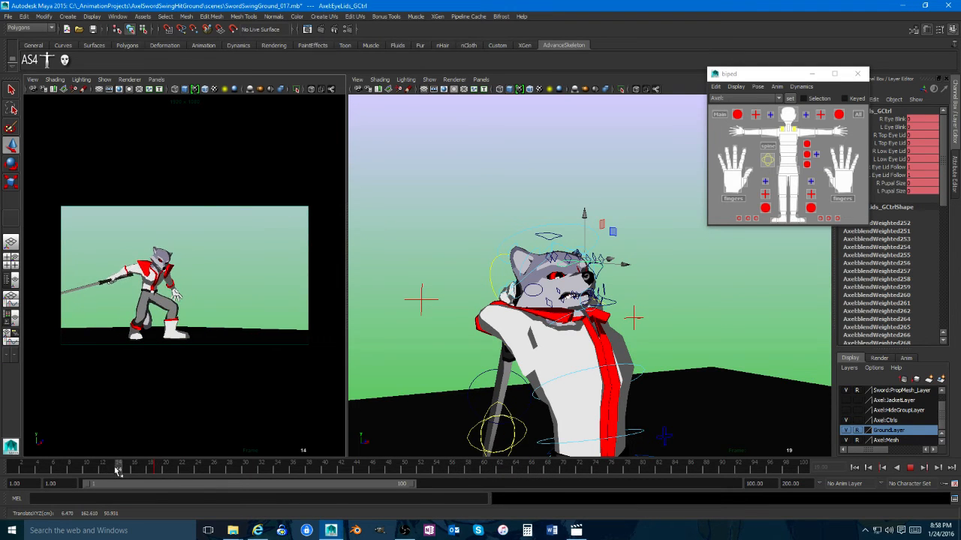
drag(116, 470, 134, 470)
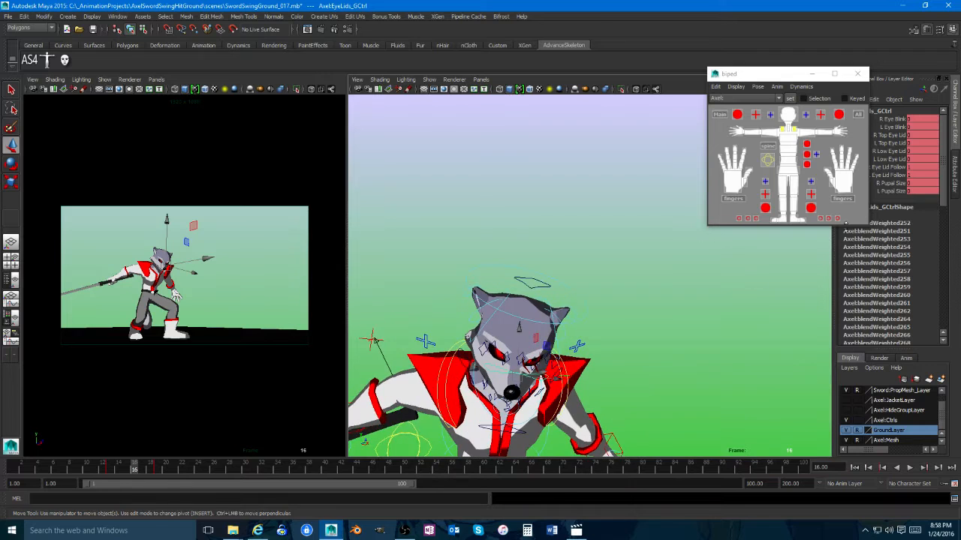
click(895, 119)
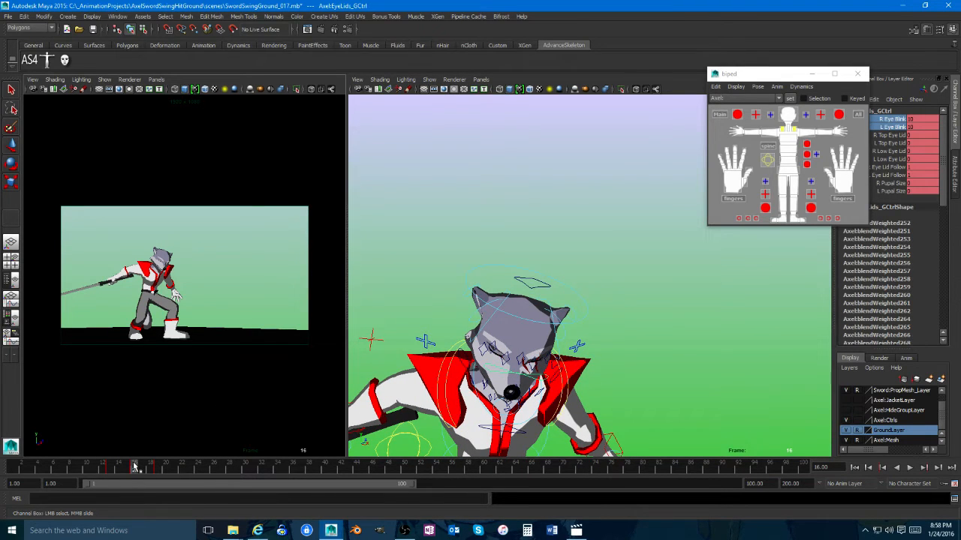
key(alt+v)
Step: Scrub the animation in the shot camera to check the blink, clear the selection and save the scene
key(space)
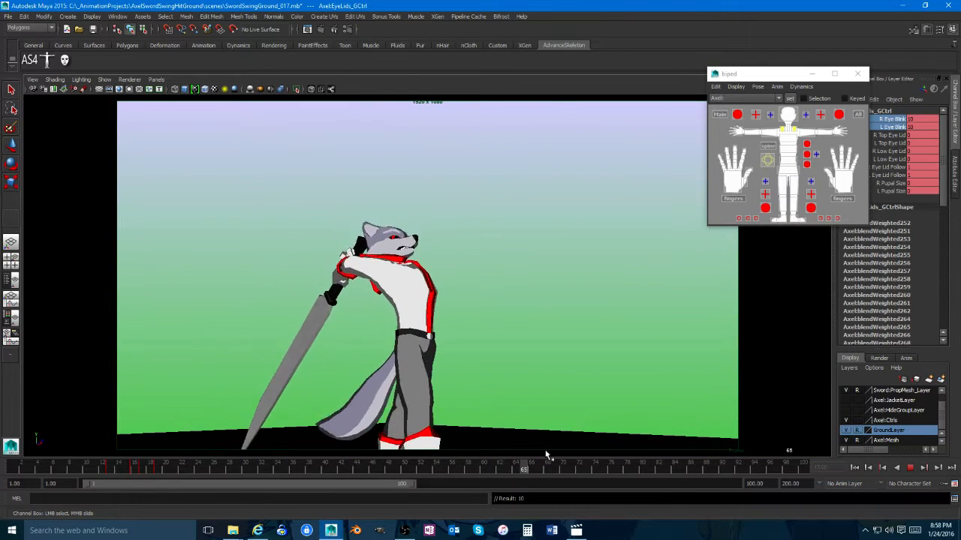
drag(734, 459, 475, 461)
key(space)
alt+drag(517, 367, 528, 343)
click(709, 343)
alt+drag(710, 344, 499, 344)
key(ctrl+s)
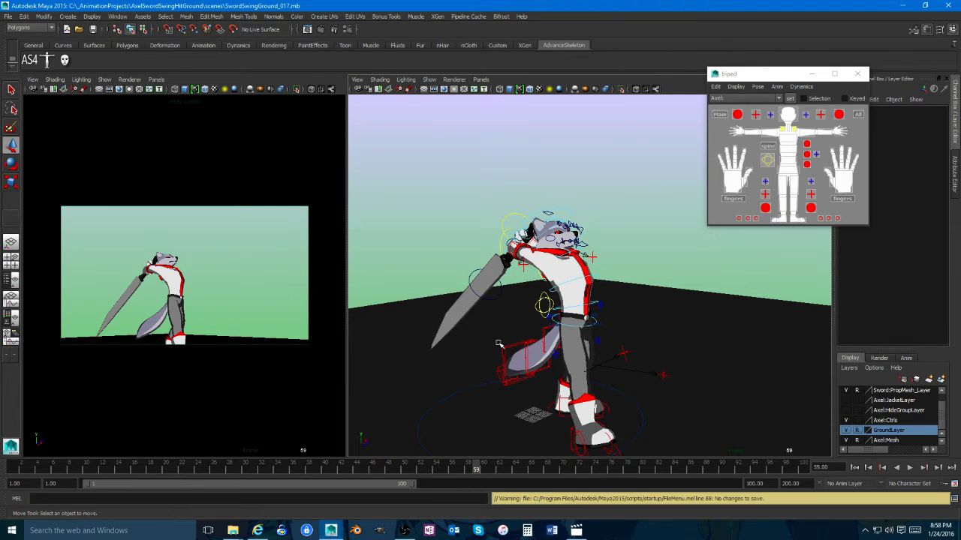
Step: Select the shot camera and group it at frame 82, where the sword hits the ground
click(32, 91)
drag(608, 470, 658, 468)
key(space)
key(space)
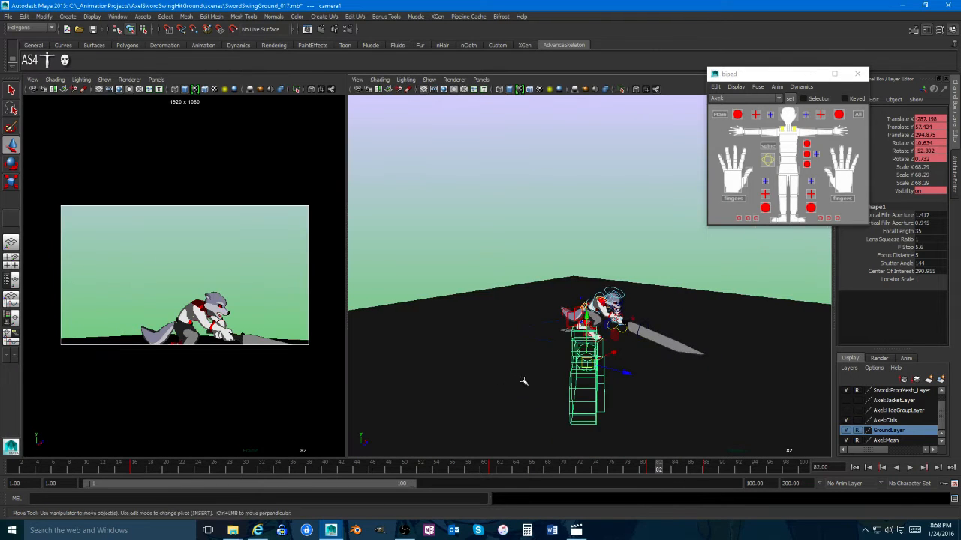
alt+drag(523, 380, 607, 383)
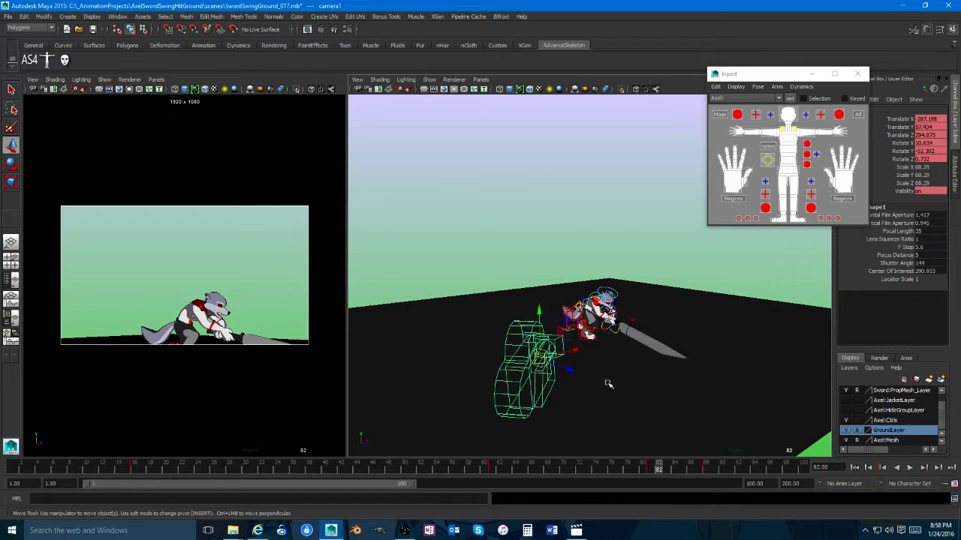
key(ctrl+g)
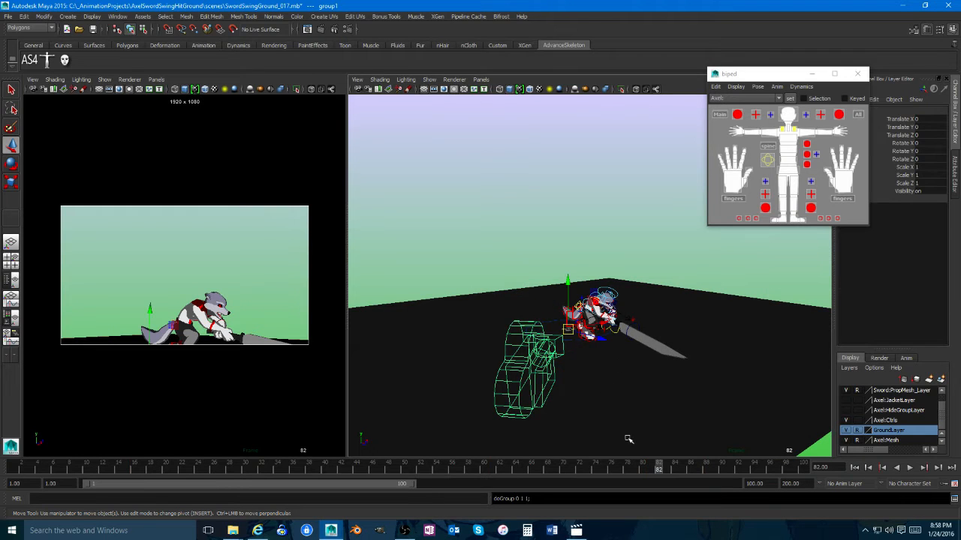
Step: Try to lower the camera group by about 3 units at frame 84, just after the sword impact
drag(657, 471, 682, 470)
alt+drag(620, 443, 646, 442)
drag(678, 470, 674, 470)
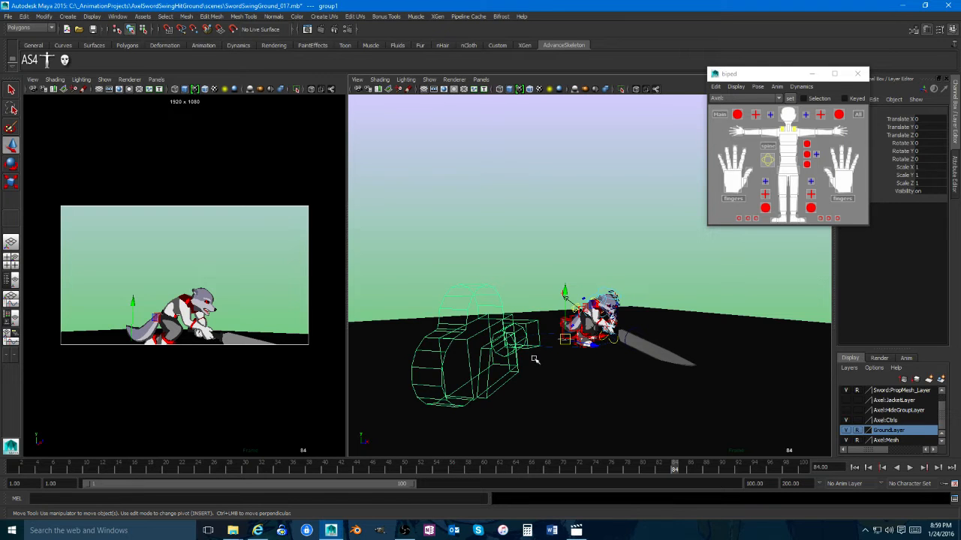
alt+drag(535, 365, 588, 372)
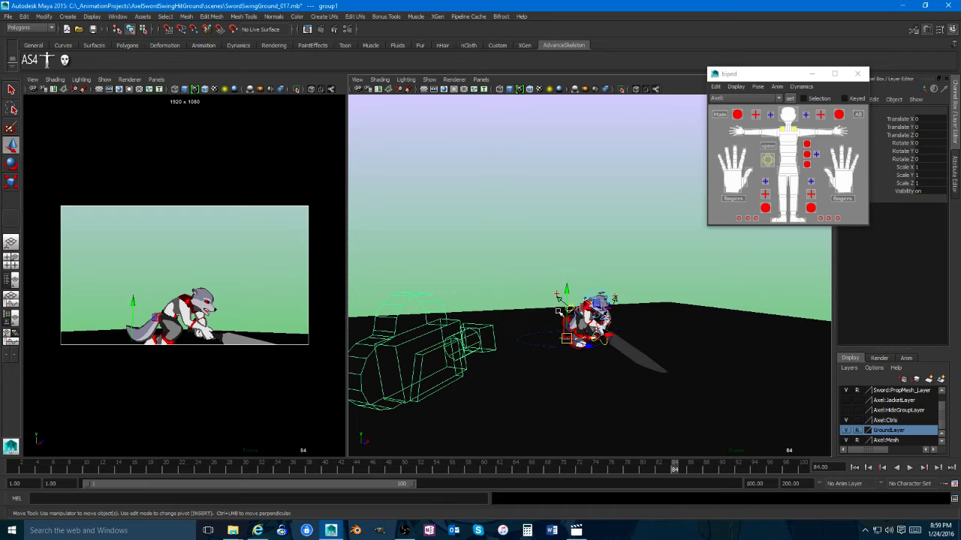
drag(568, 294, 569, 295)
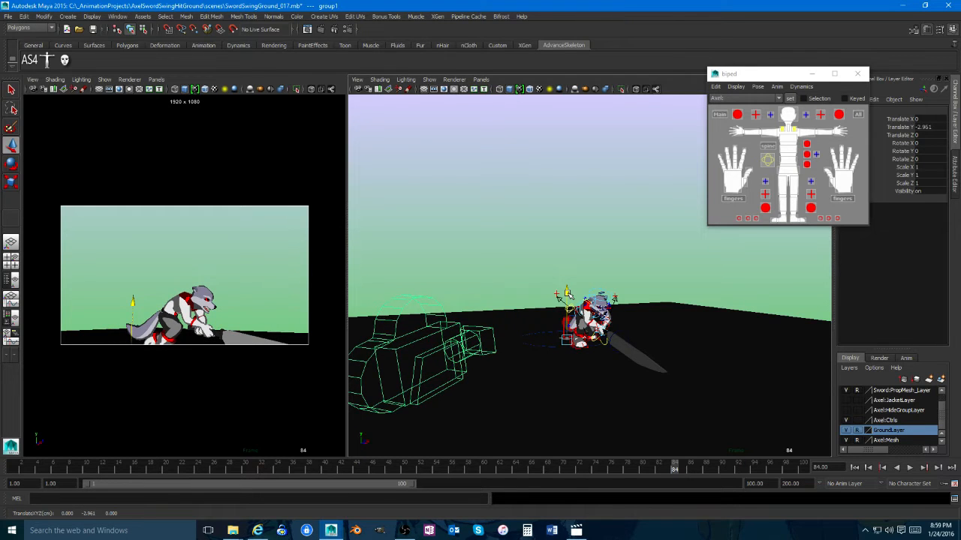
Step: Undo the group's move and the grouping itself, going back to the ungrouped shot camera at frame 82
key(ctrl+z)
key(ctrl+z)
key(ctrl+z)
key(ctrl+z)
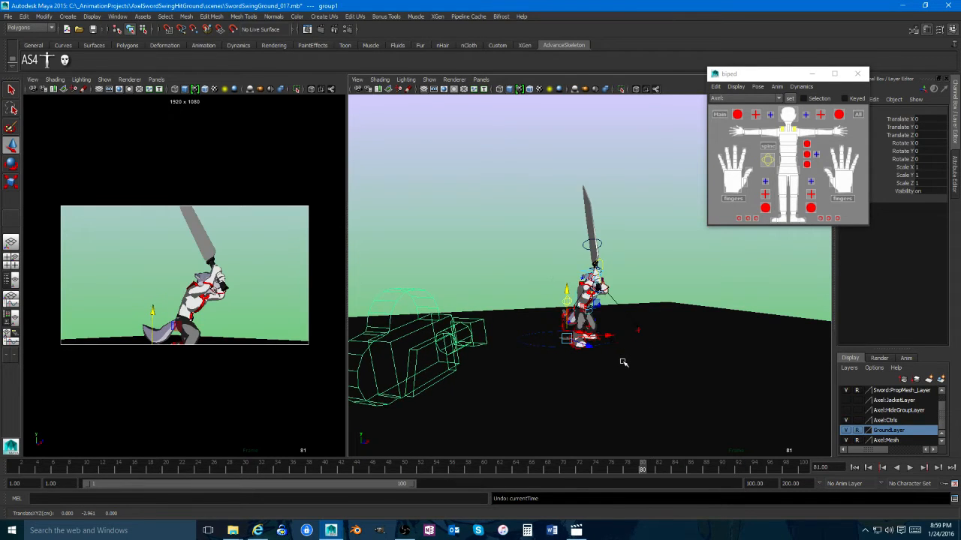
key(ctrl+z)
key(ctrl+z)
key(ctrl+z)
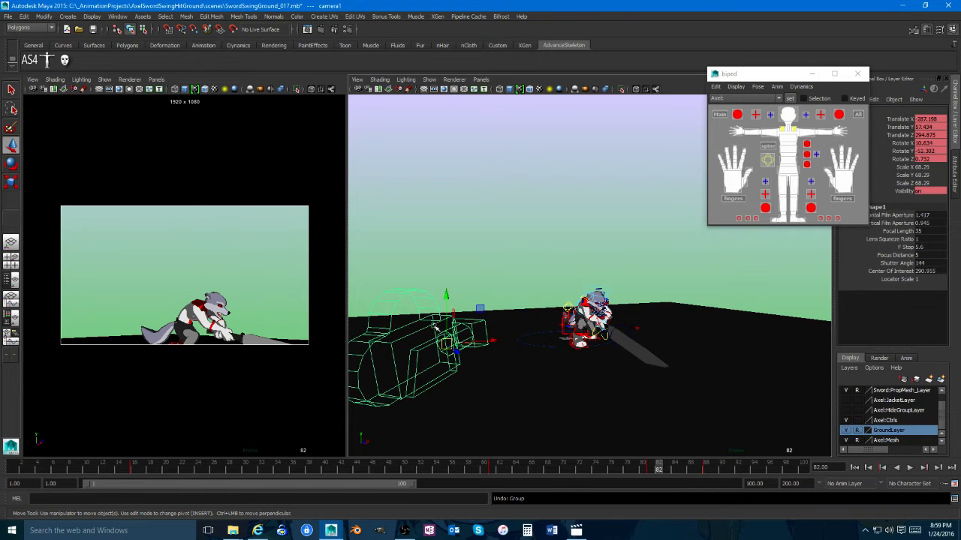
Step: Play back the sword impact in the shot camera and examine the camera's motion around frame 83
key(e)
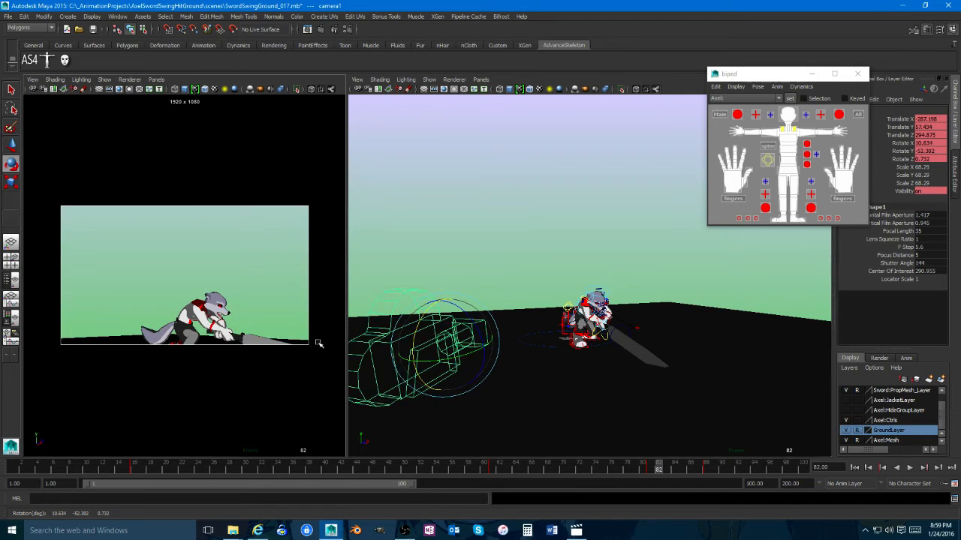
key(space)
key(alt+v)
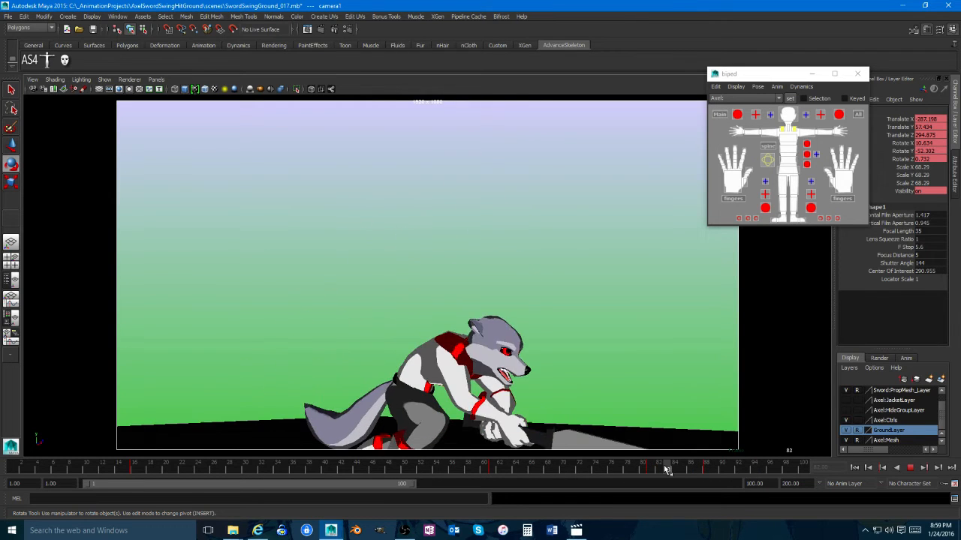
key(alt+v)
key(space)
alt+drag(641, 399, 570, 373)
key(w)
key(alt+v)
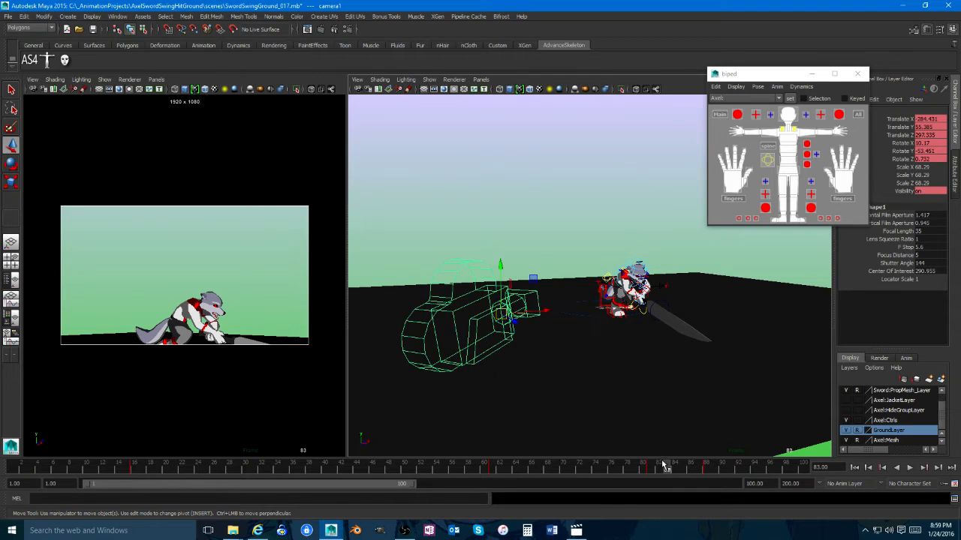
click(909, 360)
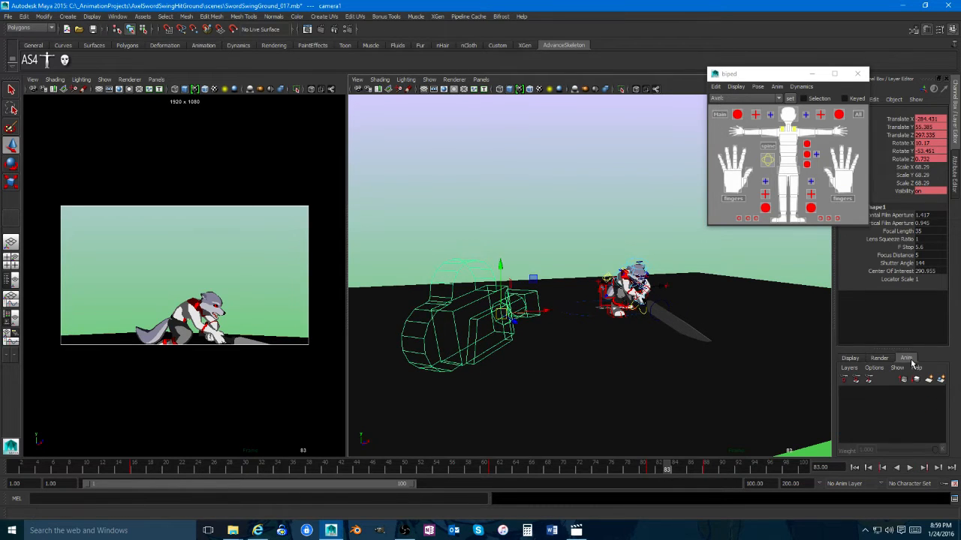
click(849, 358)
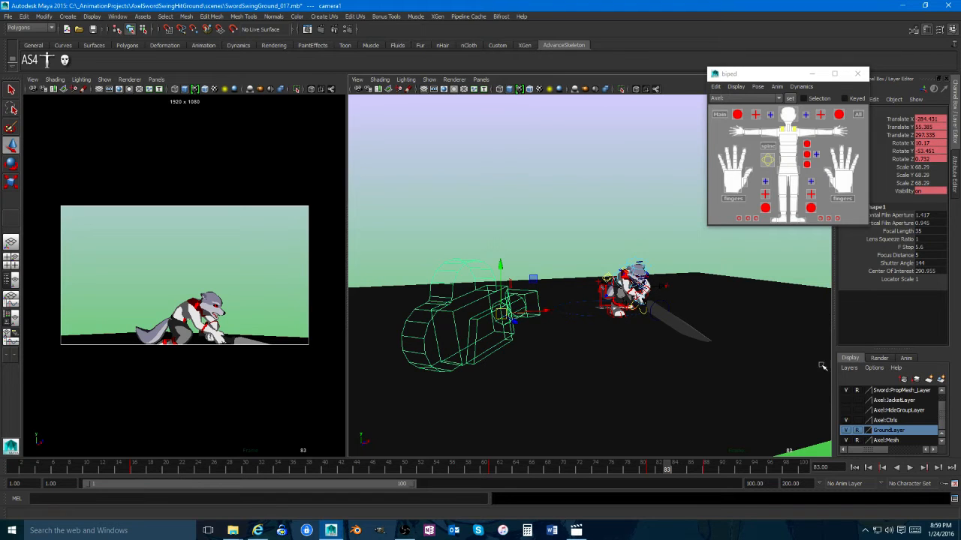
Step: Key the shot camera at frame 85 with Translate Y at 42.276 and Rotate X at 8.017
alt+drag(630, 360, 678, 417)
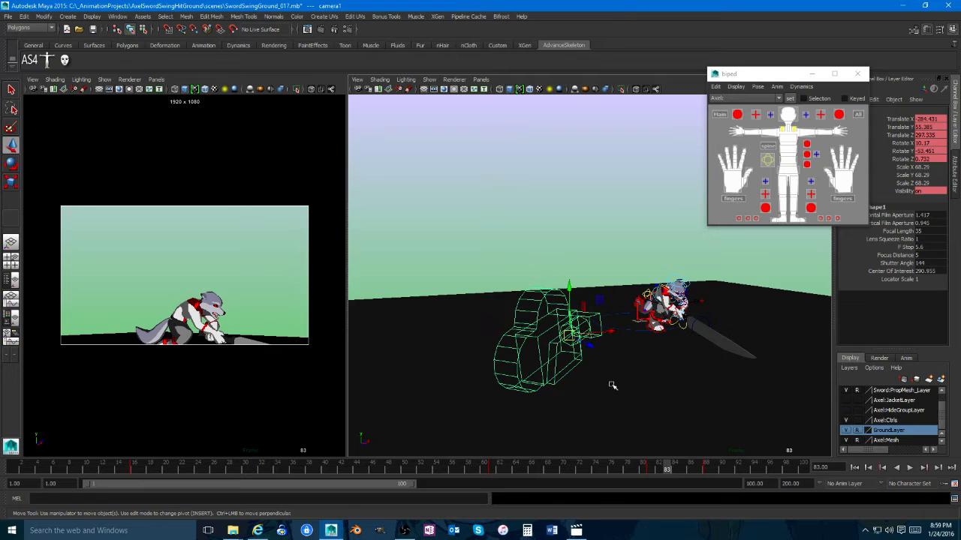
alt+drag(610, 379, 626, 398)
drag(668, 471, 659, 470)
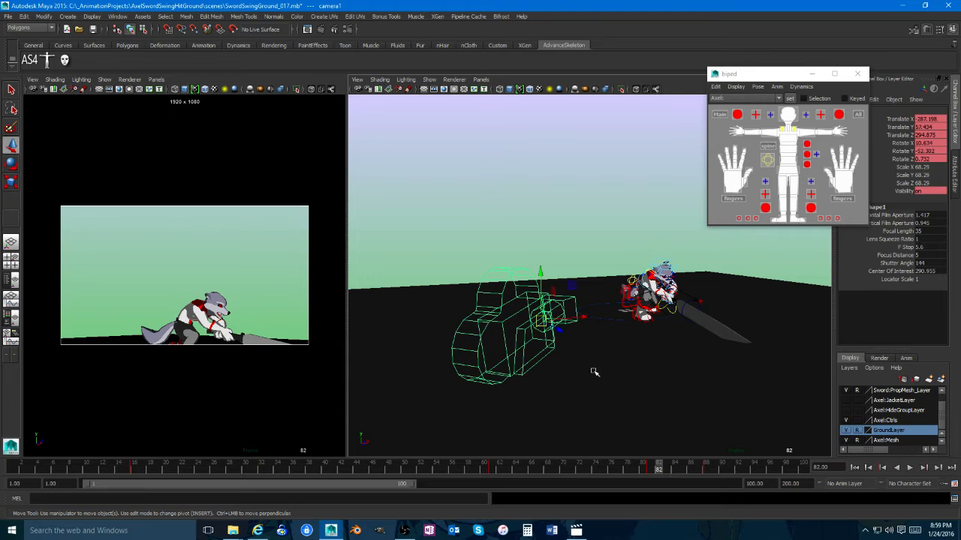
middle_click(129, 300)
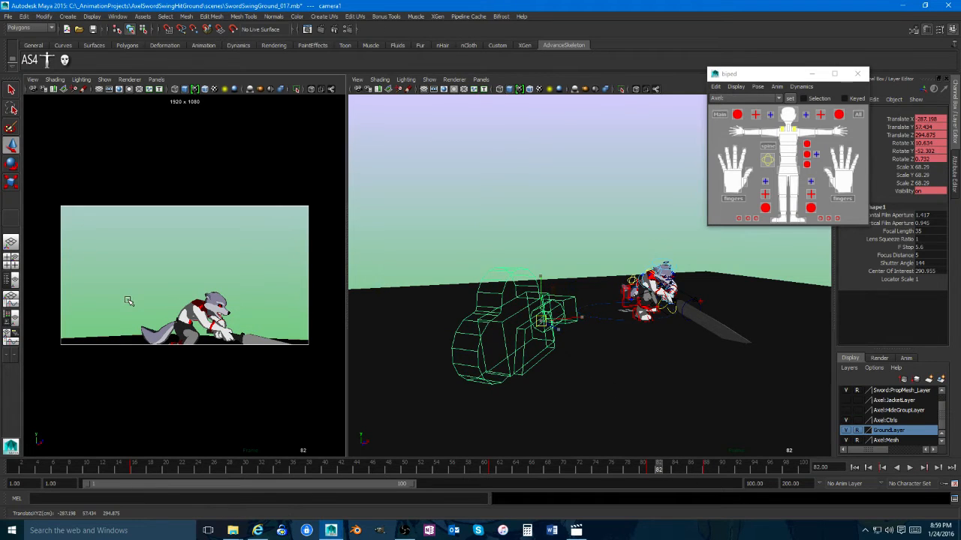
drag(656, 471, 682, 471)
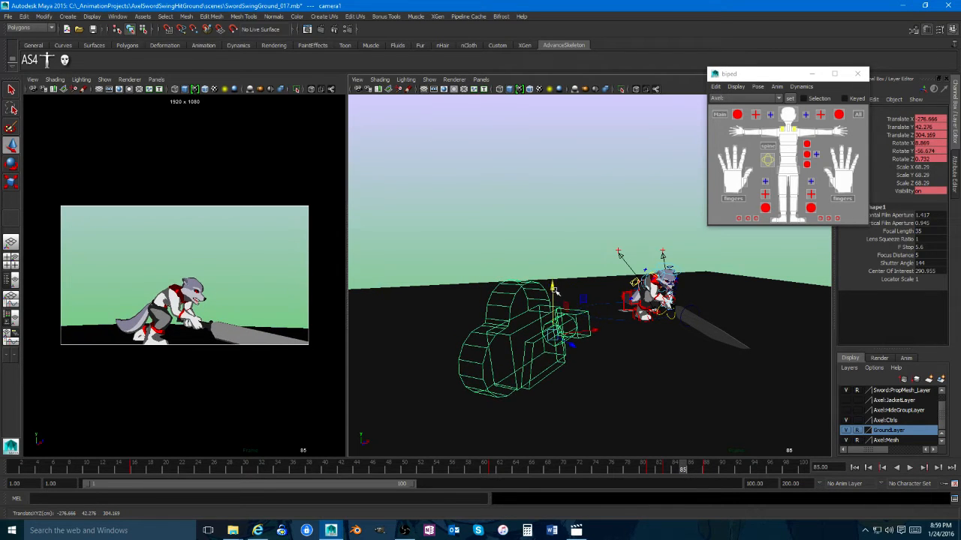
key(e)
drag(537, 302, 538, 304)
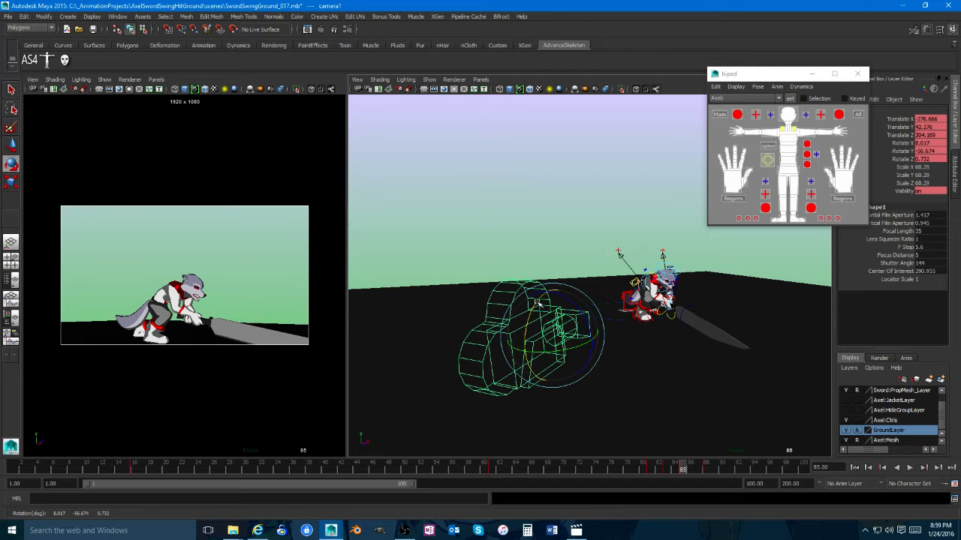
key(w)
key(s)
Step: Key the shot camera at frame 87, raised to Translate Y 56.237 and rotated to X 5.406, Y -58.878, Z 0.887
drag(685, 472, 698, 470)
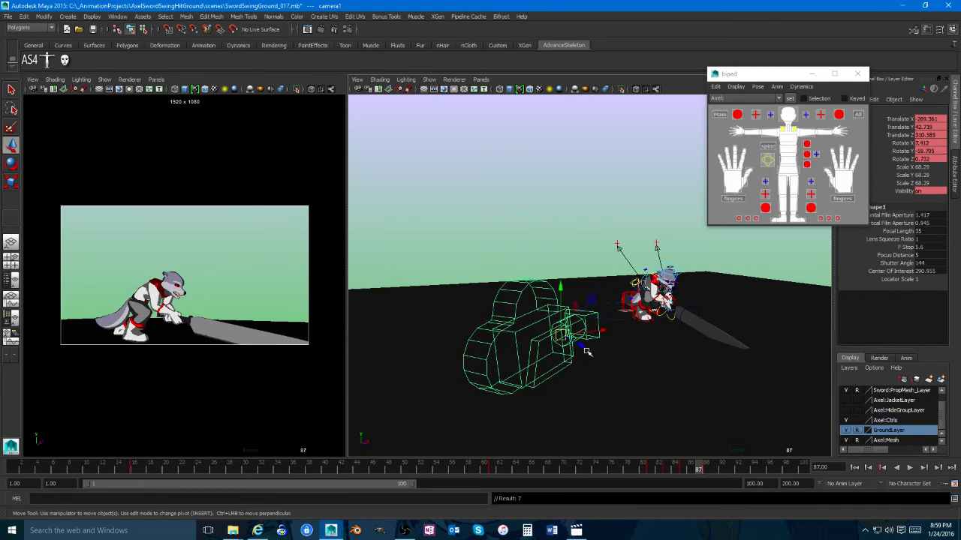
drag(559, 298, 549, 285)
key(e)
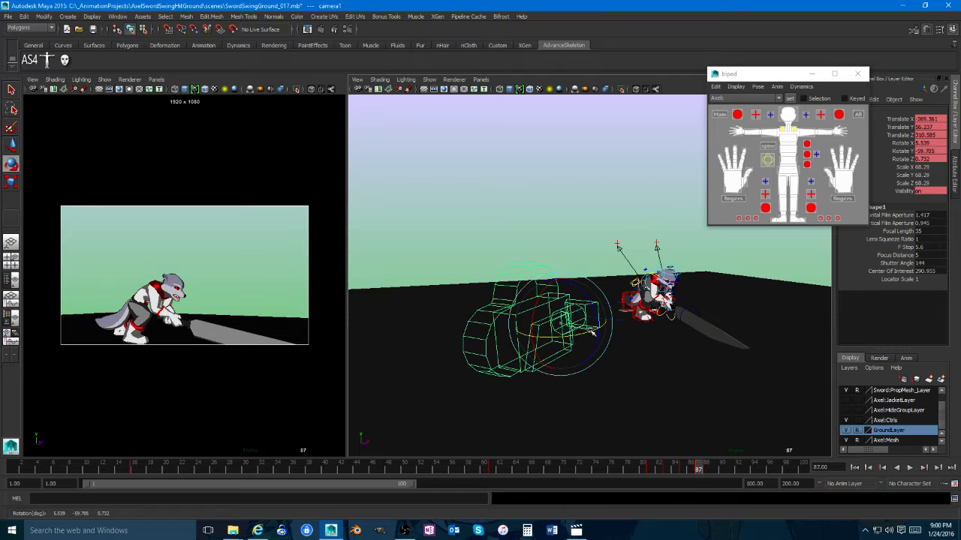
drag(592, 331, 593, 334)
key(w)
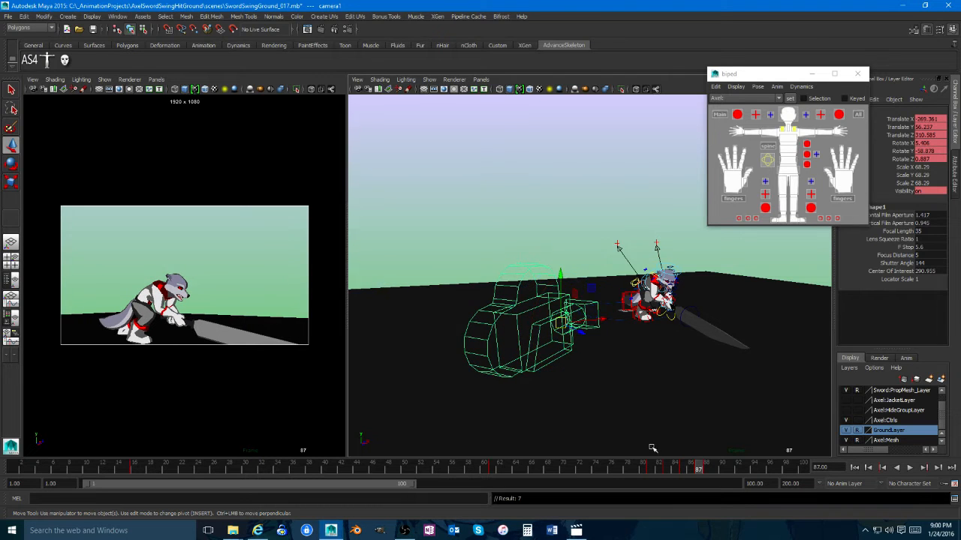
Step: Delete the shot camera's key at frame 88 and key it at frame 89 with Translate Y 41.258 and Rotate X 7.163
drag(698, 473, 716, 473)
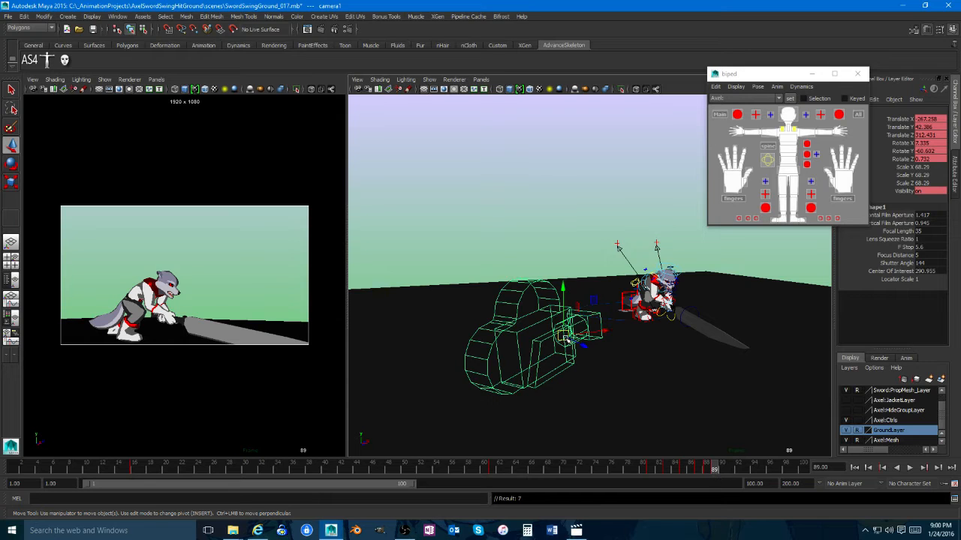
click(707, 468)
right_click(707, 468)
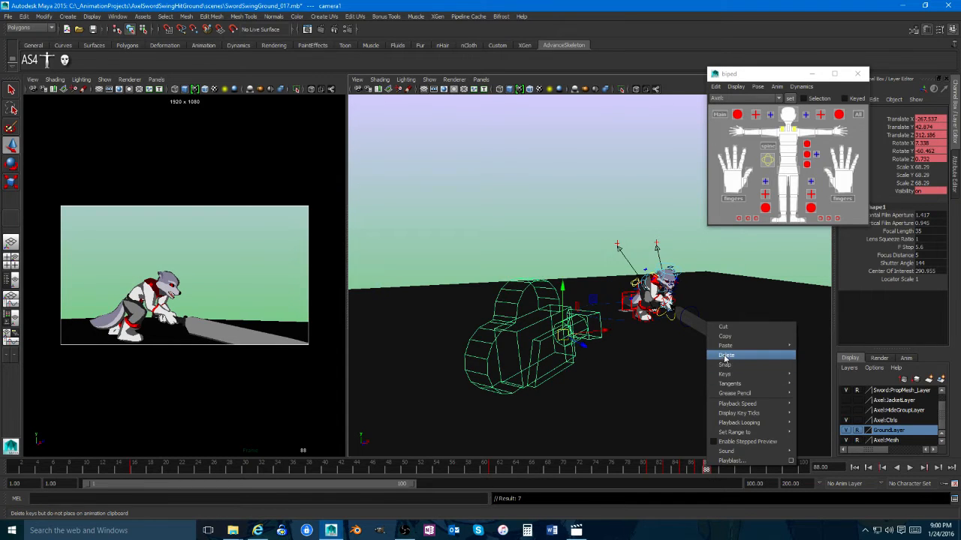
click(732, 350)
drag(707, 468, 714, 468)
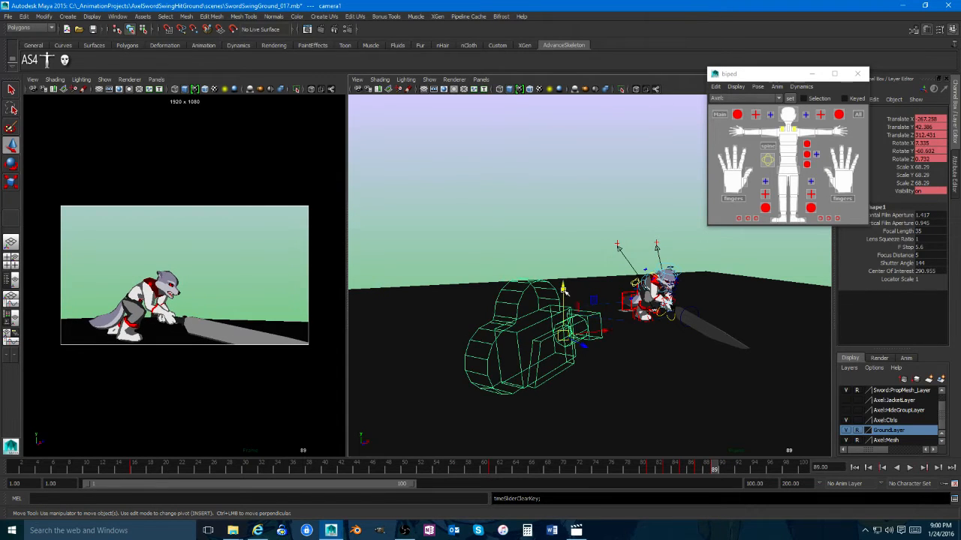
key(e)
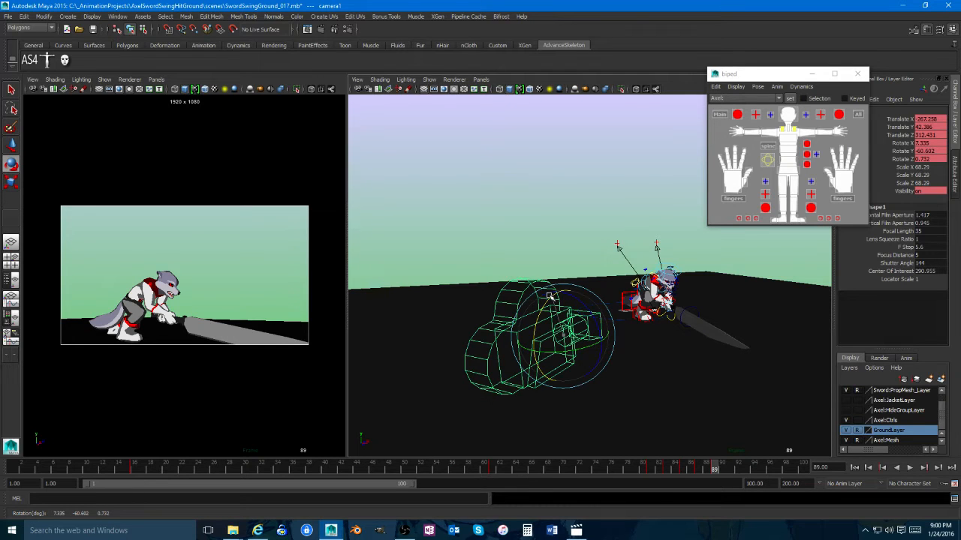
drag(550, 296, 565, 299)
key(w)
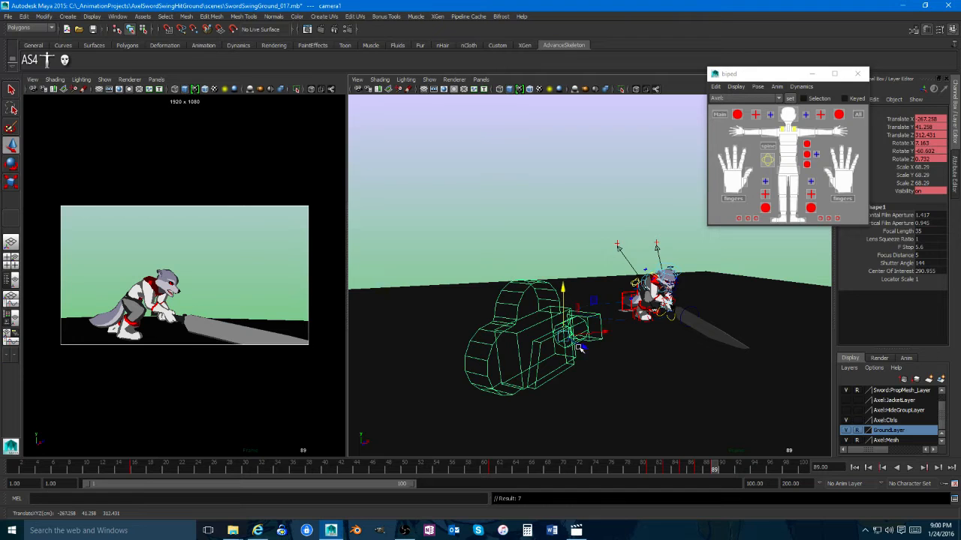
Step: Play back the swing in the shot camera to check the camera shake at the sword impact
drag(705, 468, 645, 469)
middle_click(278, 375)
key(space)
click(910, 467)
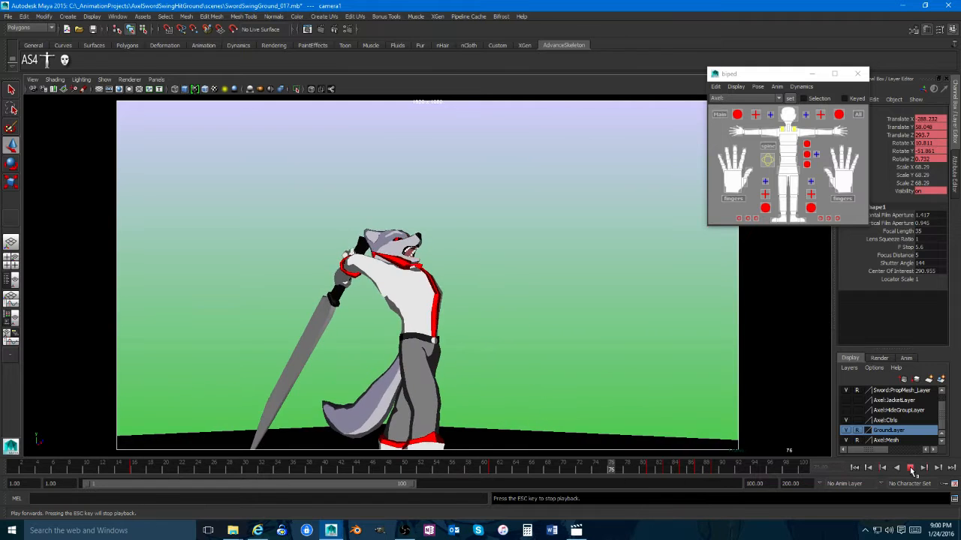
key(Escape)
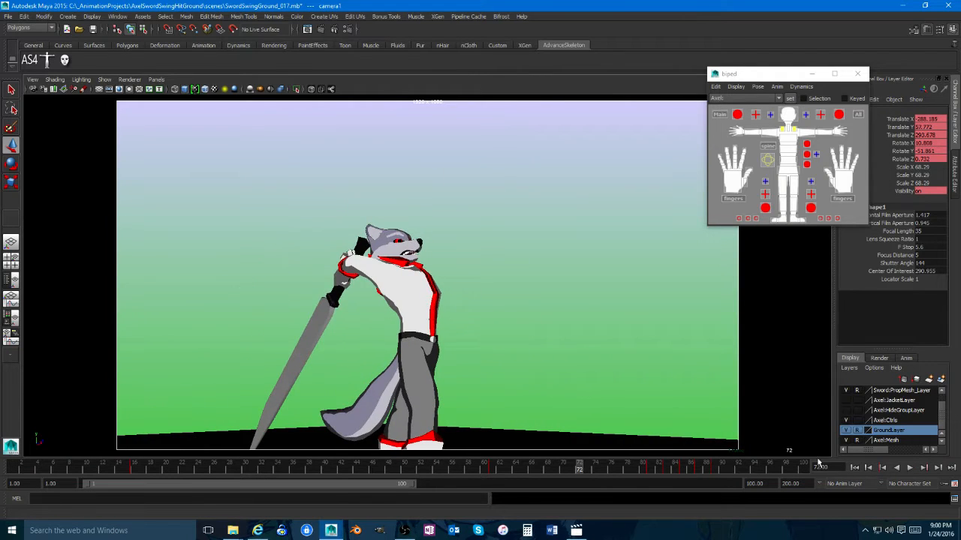
click(909, 467)
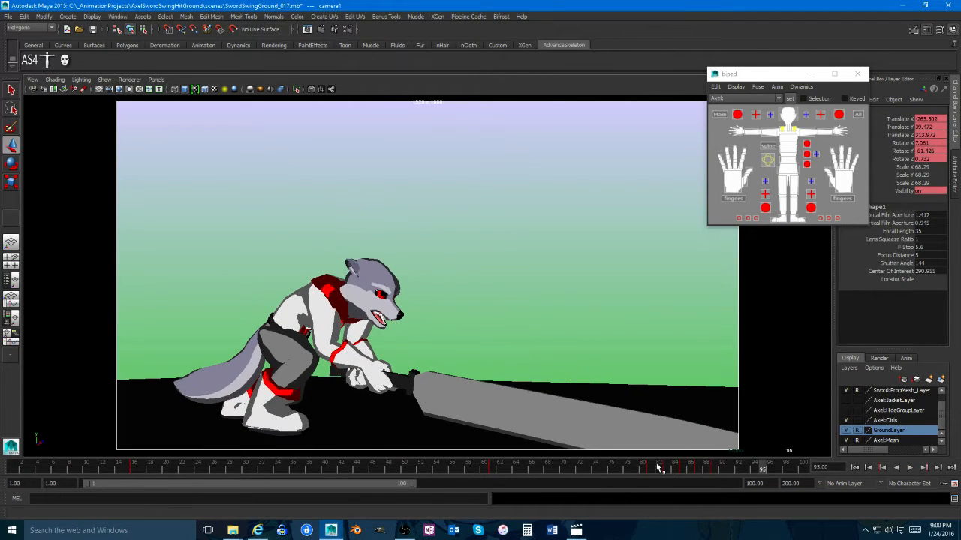
key(space)
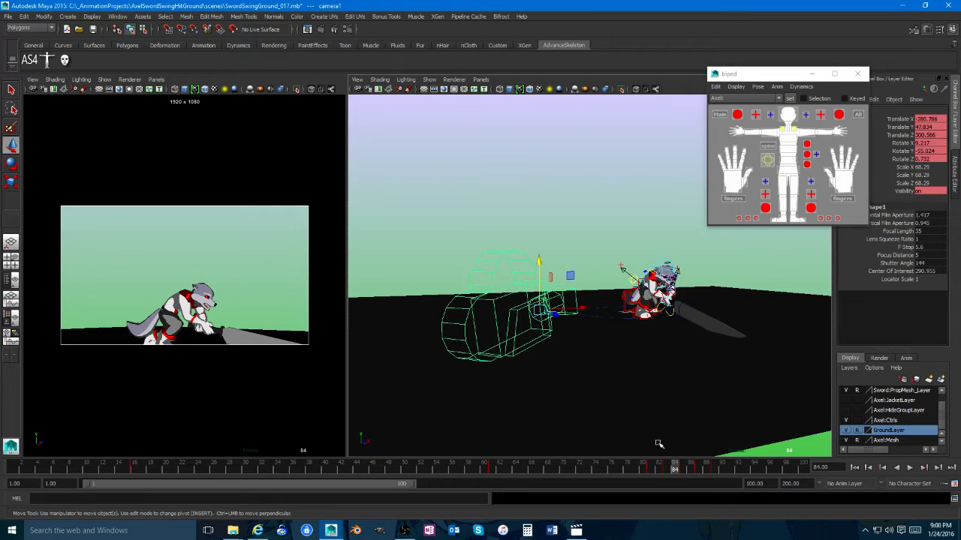
click(654, 469)
key(alt+v)
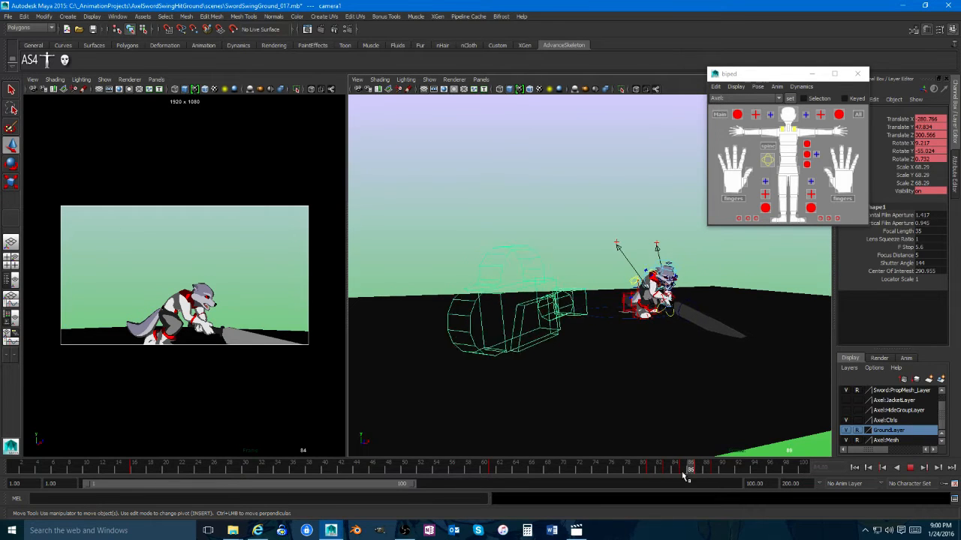
Step: Key the shot camera at frame 91, raised to Translate Y 43.934 and rotated slightly
drag(655, 470, 685, 472)
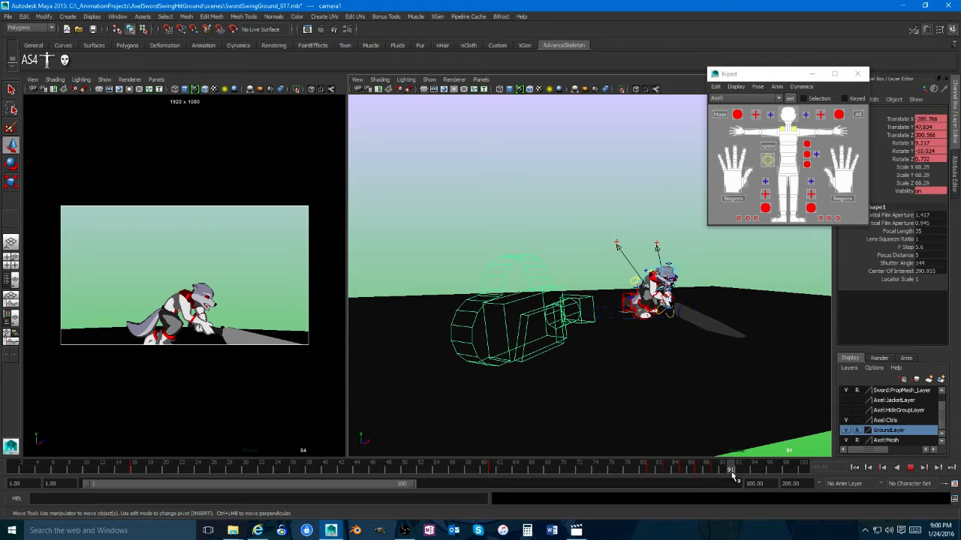
mouse_move(732, 474)
mouse_down()
mouse_move(714, 475)
mouse_move(730, 473)
mouse_up()
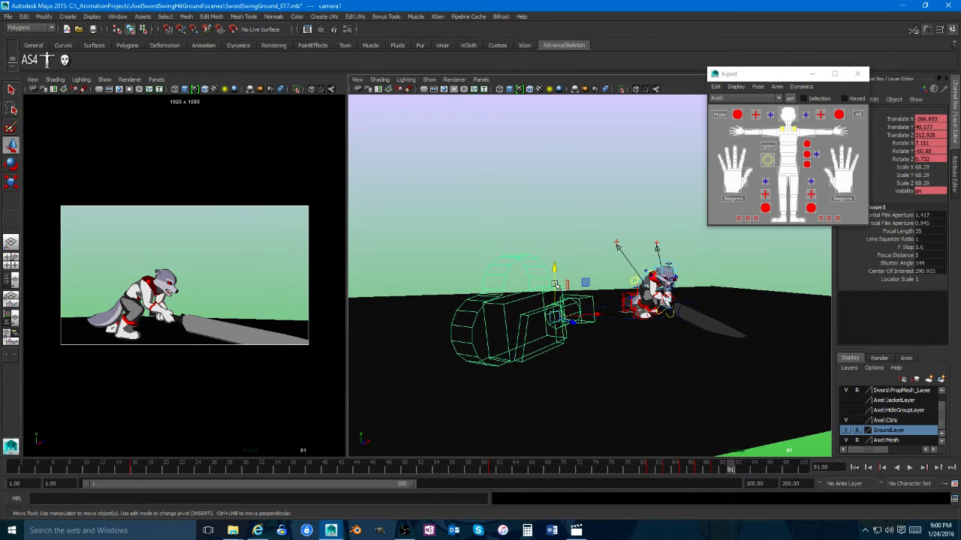
drag(554, 285, 553, 273)
key(e)
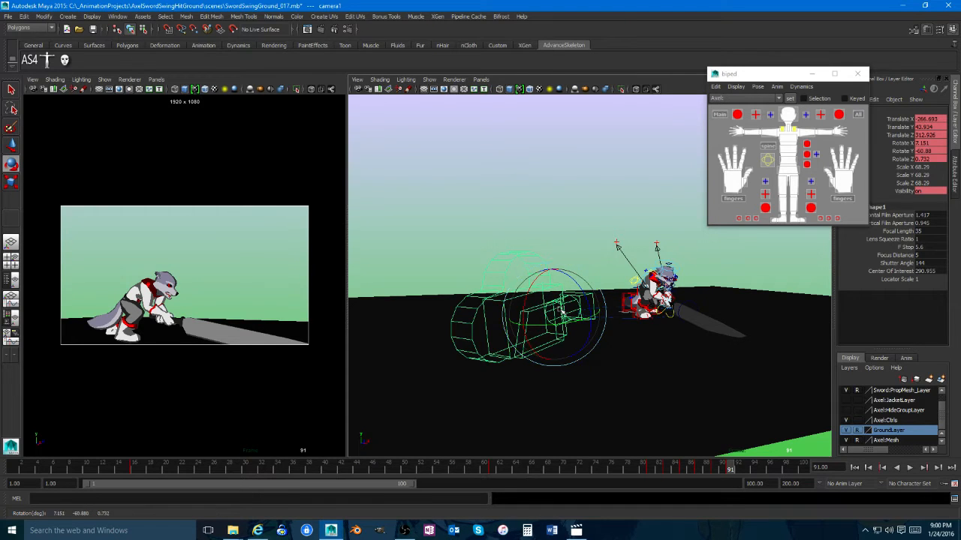
drag(561, 312, 564, 317)
key(w)
Step: Key the shot camera at frame 95 with its rotation at X 5.077, Y -60.781 and Z 1.714
drag(728, 470, 760, 470)
key(e)
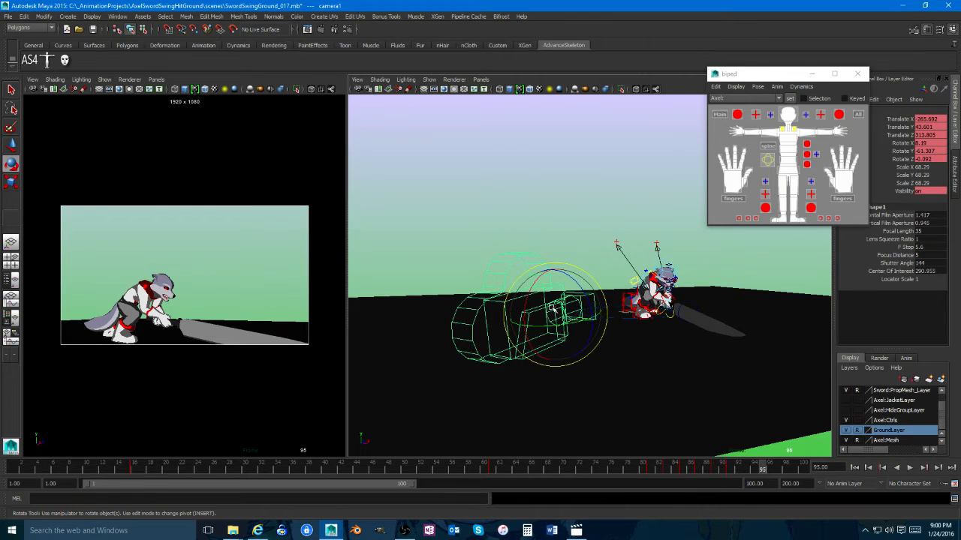
drag(553, 307, 551, 305)
key(w)
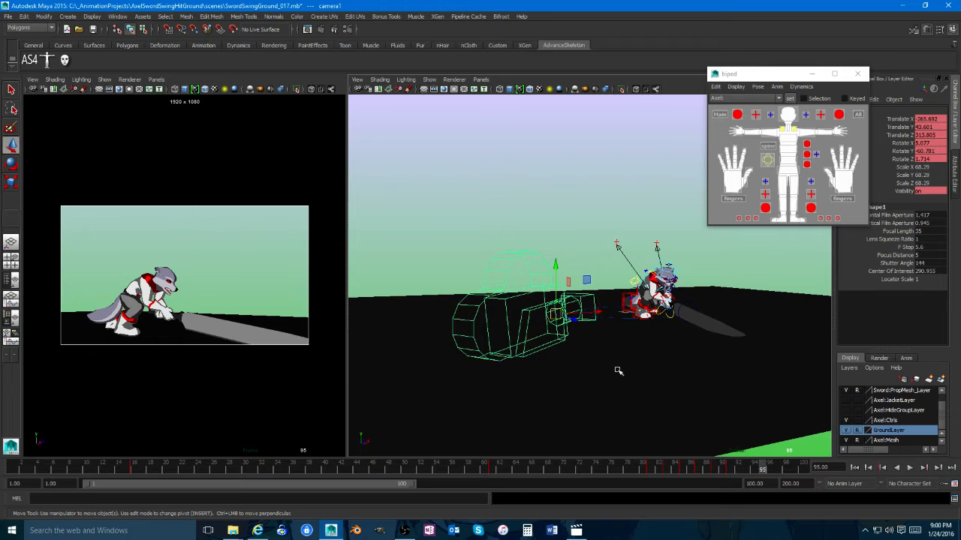
Step: Scrub back to frame 87 and play the camera shake in the enlarged shot camera view
drag(756, 474, 700, 473)
key(space)
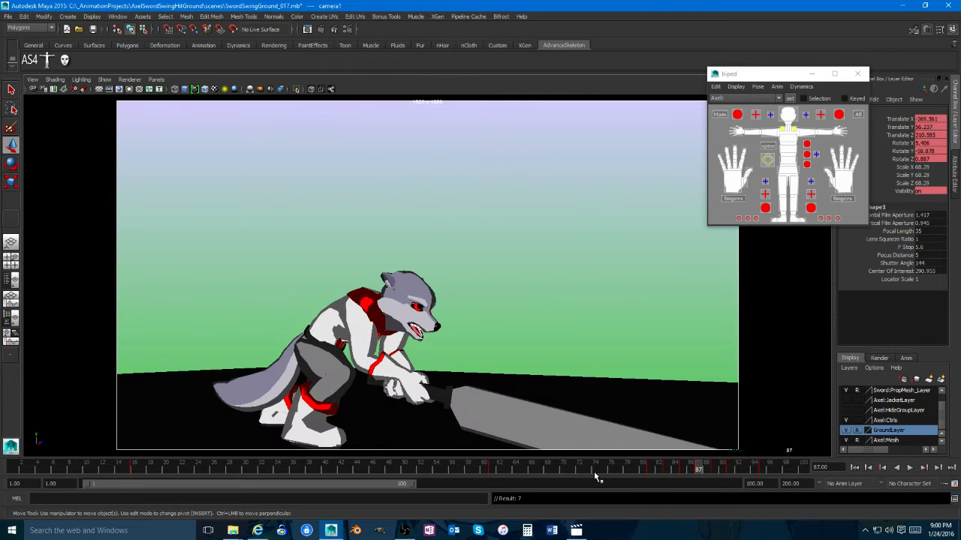
key(alt+v)
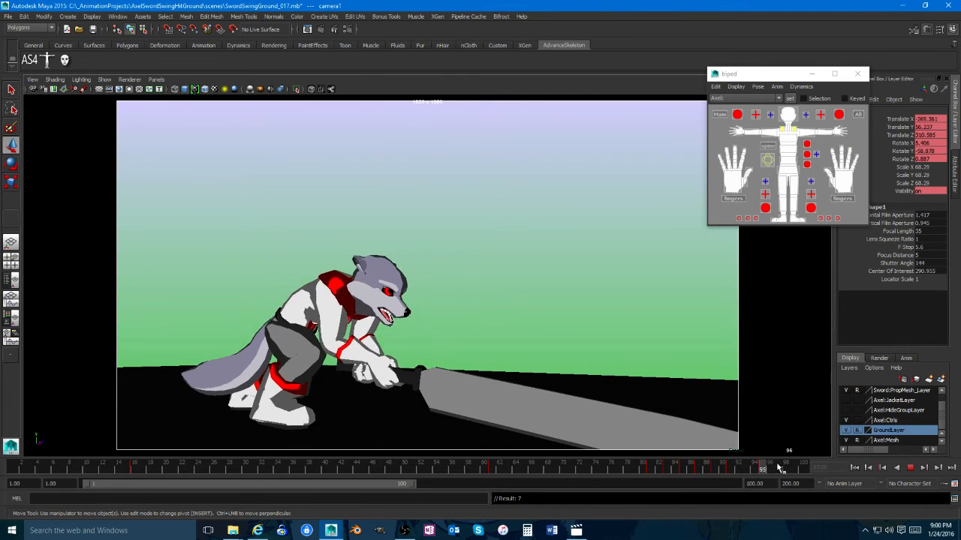
key(Escape)
key(space)
Step: Open the Graph Editor for the shot camera and isolate its Translate Y curve around the sword impact
alt+drag(581, 356, 450, 254)
click(117, 16)
mouse_move(123, 51)
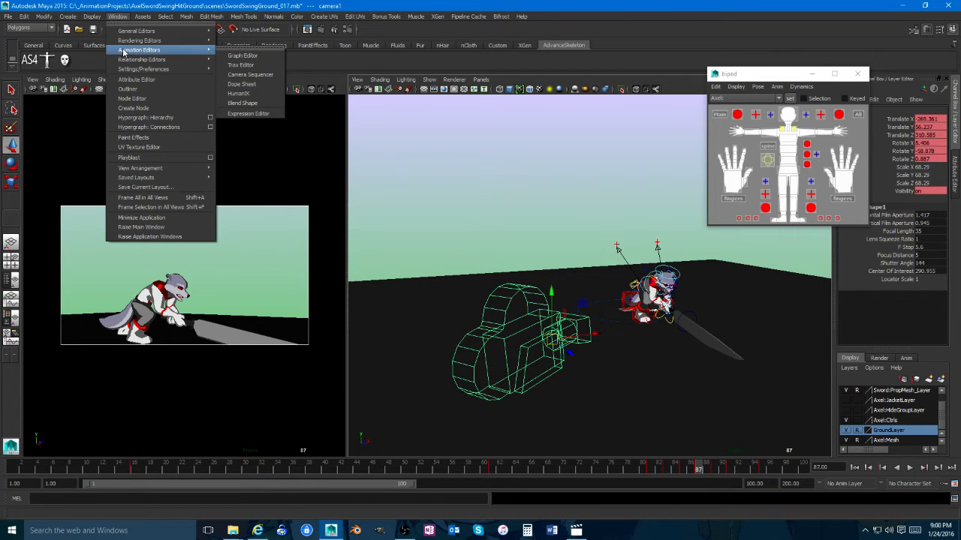
click(239, 56)
key(a)
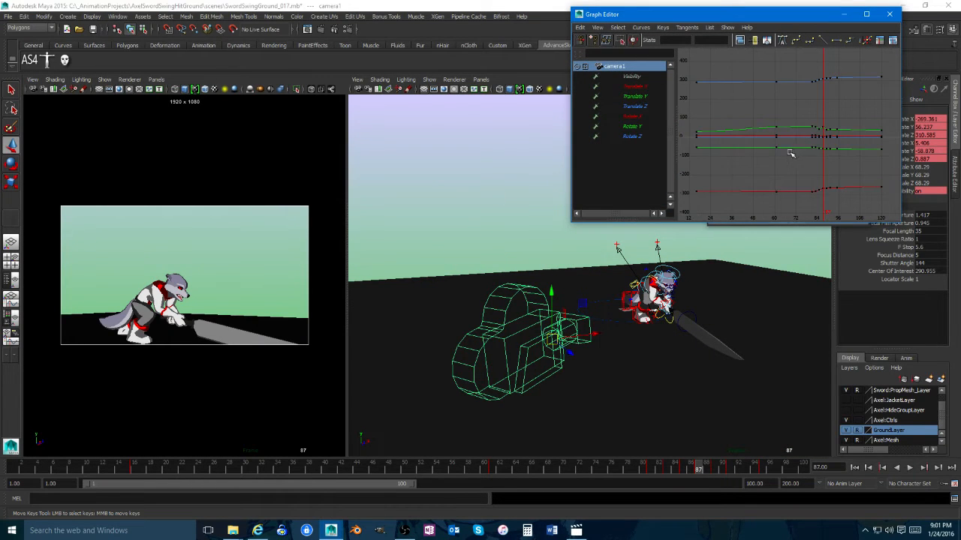
click(631, 96)
key(f)
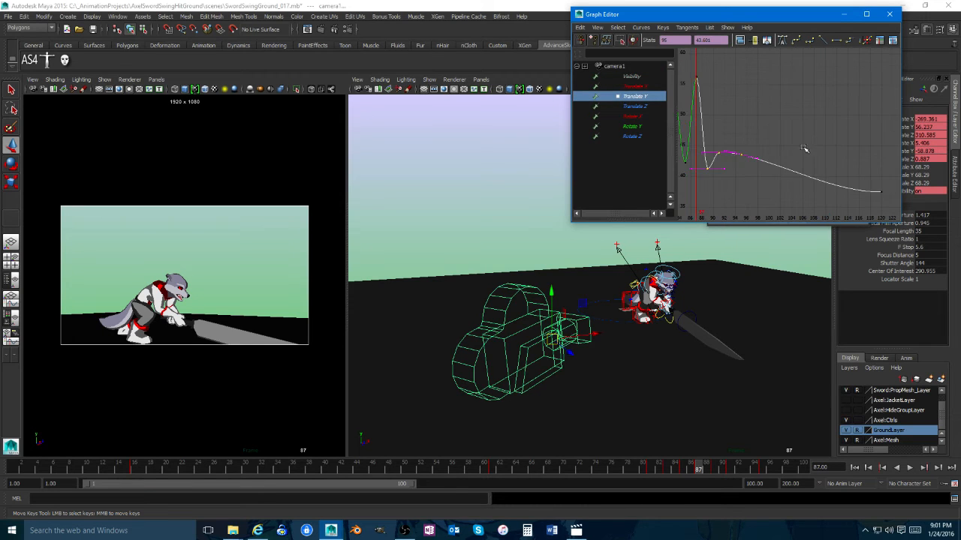
alt+right_drag(804, 148, 778, 149)
alt+middle_drag(736, 149, 781, 169)
alt+right_drag(781, 168, 739, 277)
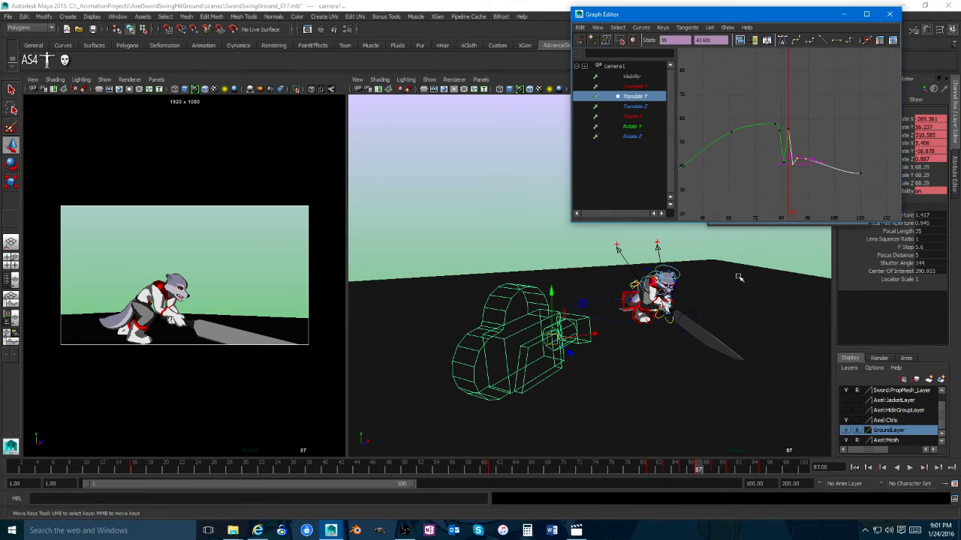
Step: Soften the camera's Translate Y bounce by lowering the frame 87 key to 55.195 and raising the frame 89 and 91 keys
drag(673, 467, 702, 478)
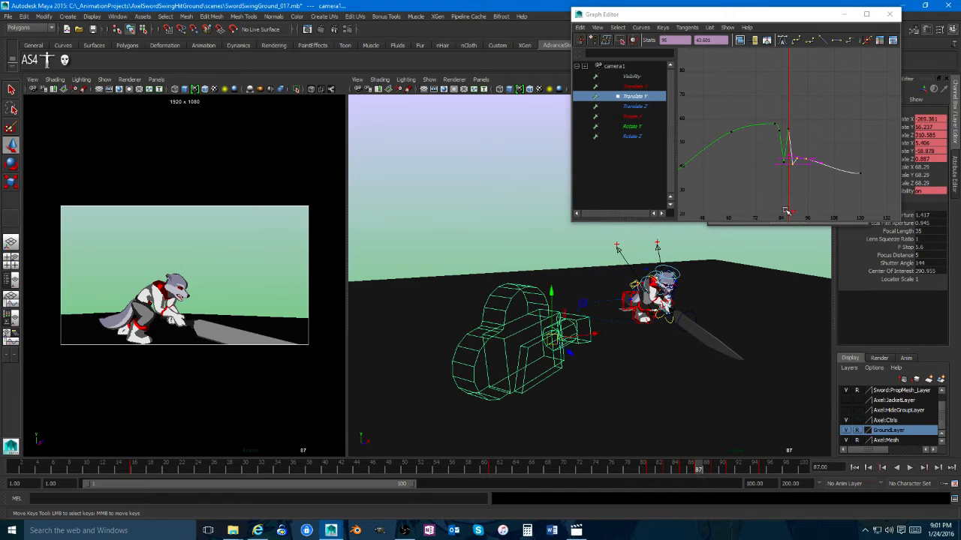
click(800, 129)
middle_drag(787, 140, 792, 167)
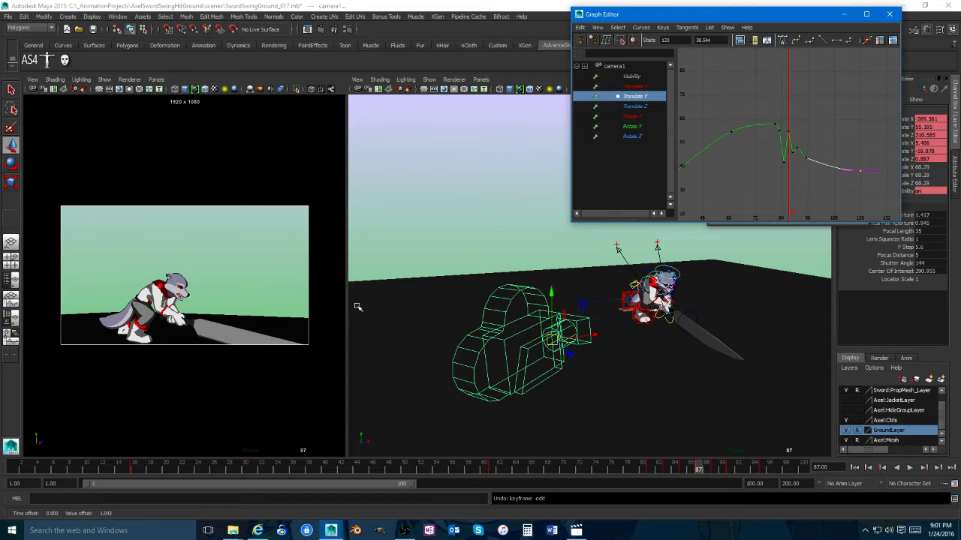
middle_click(231, 335)
Step: Refine the camera's Translate Y keys to 54.102 at frame 87 and 46.936 at frame 89, and play back the swing
key(space)
drag(659, 469, 715, 468)
scroll(761, 161, up, 3)
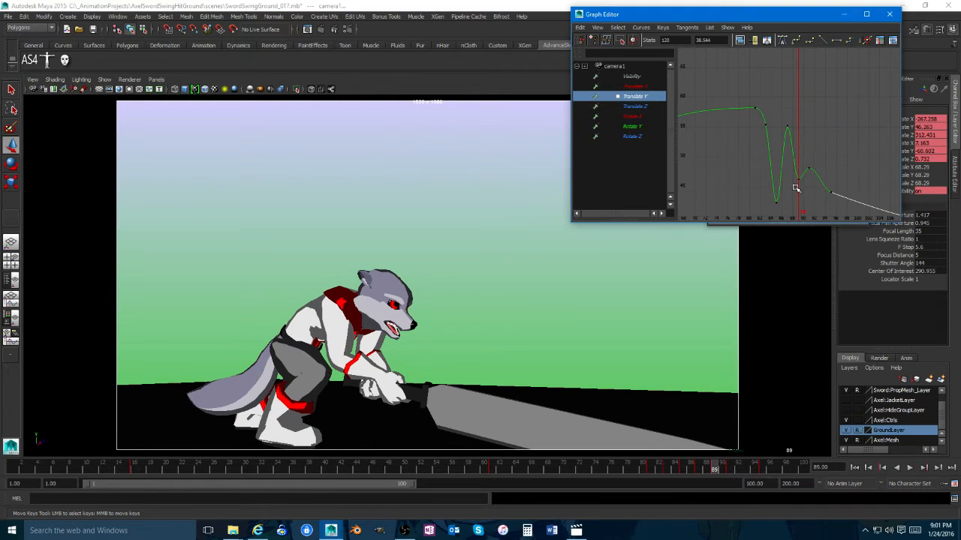
mouse_move(795, 187)
alt+middle_down()
mouse_move(788, 183)
mouse_move(799, 187)
alt+middle_up()
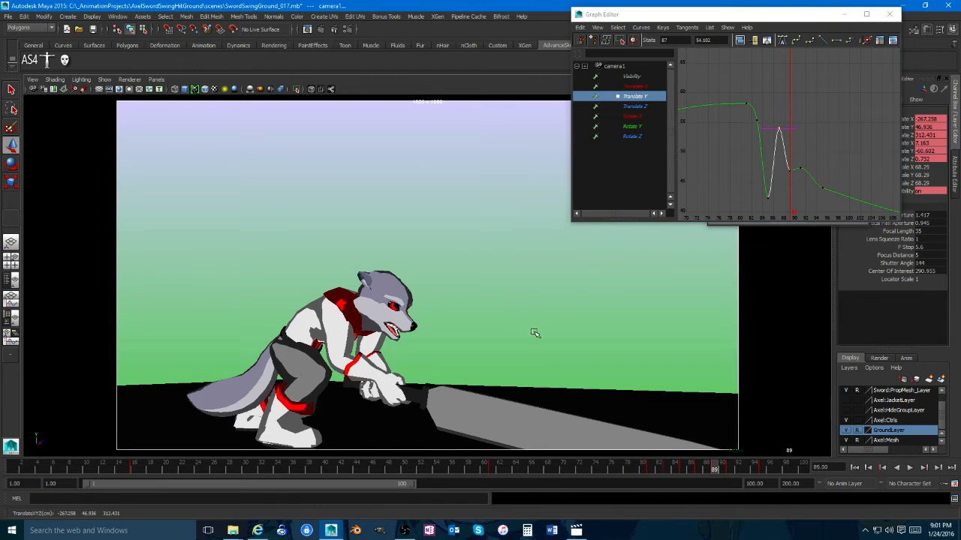
click(652, 470)
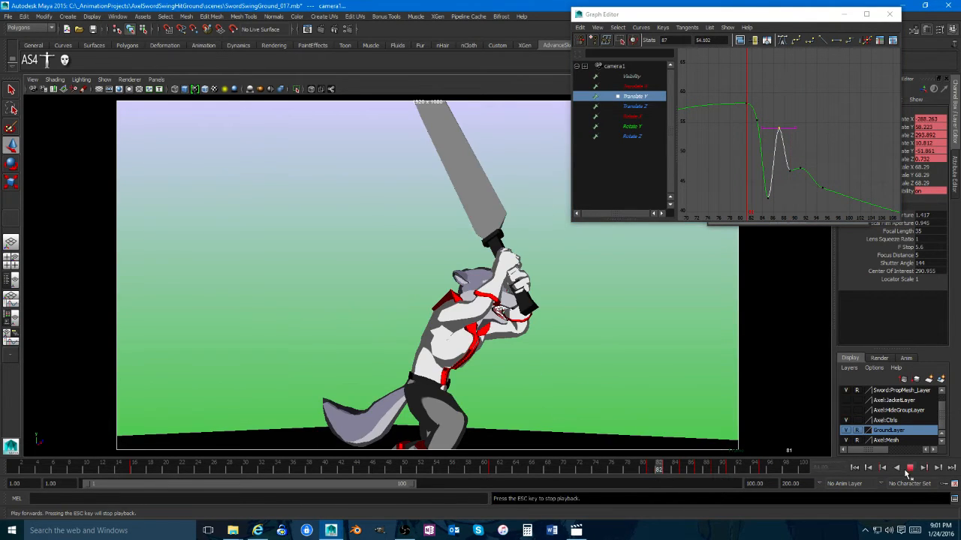
click(627, 290)
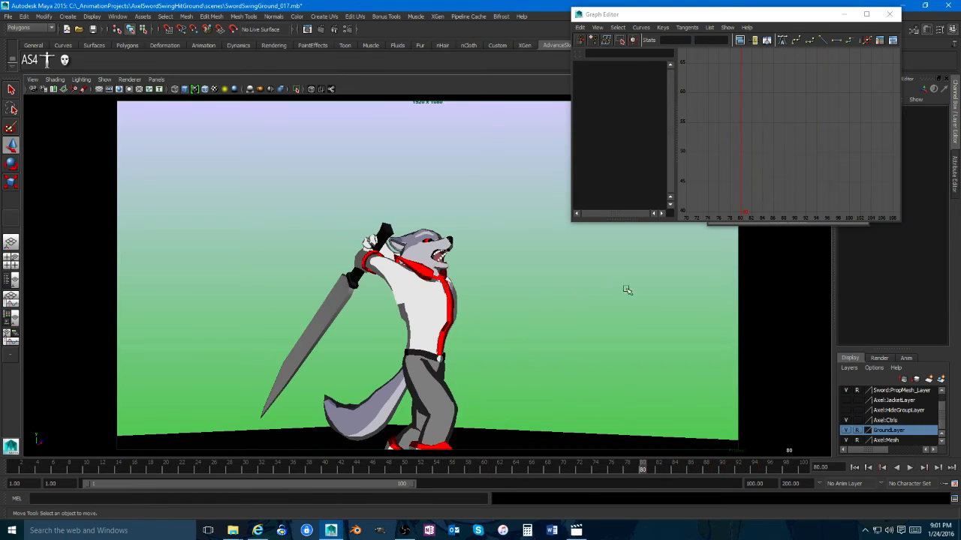
Step: Save the scene and playblast the shot camera view to the movie file SwordSwingGround_017
key(space)
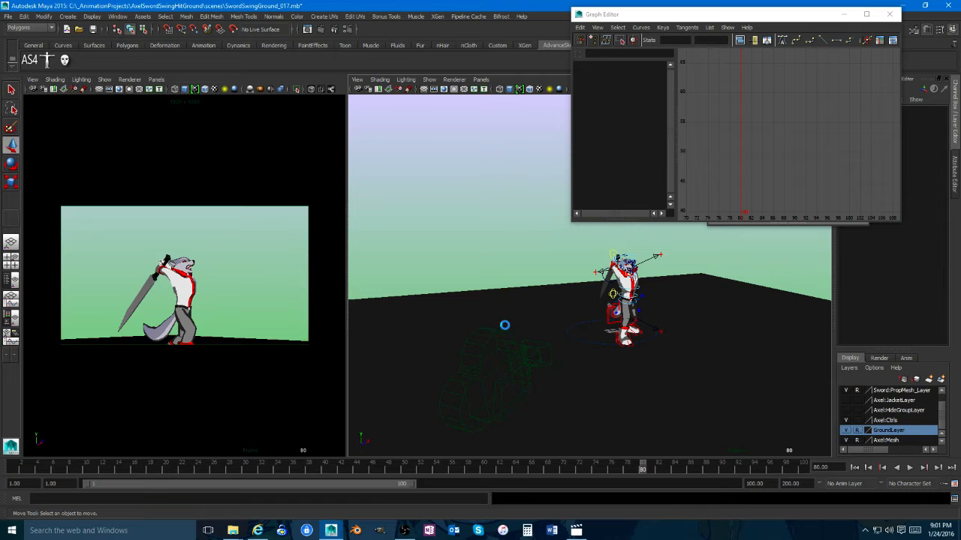
key(space)
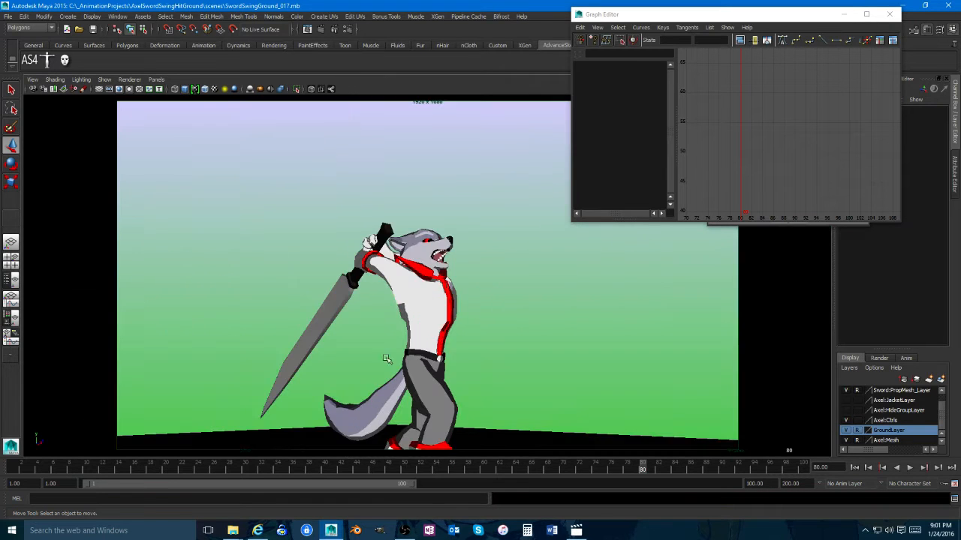
right_click(675, 476)
click(682, 463)
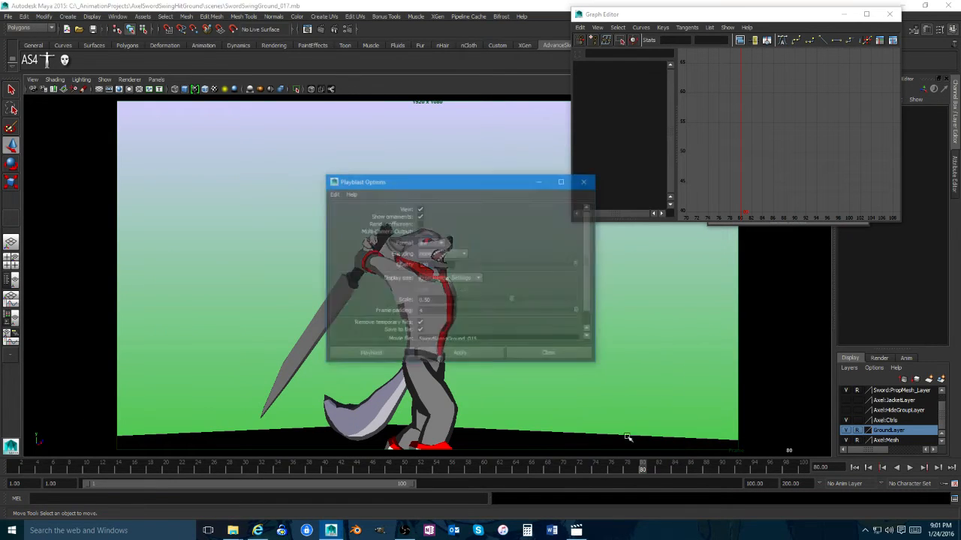
scroll(422, 297, down, 1)
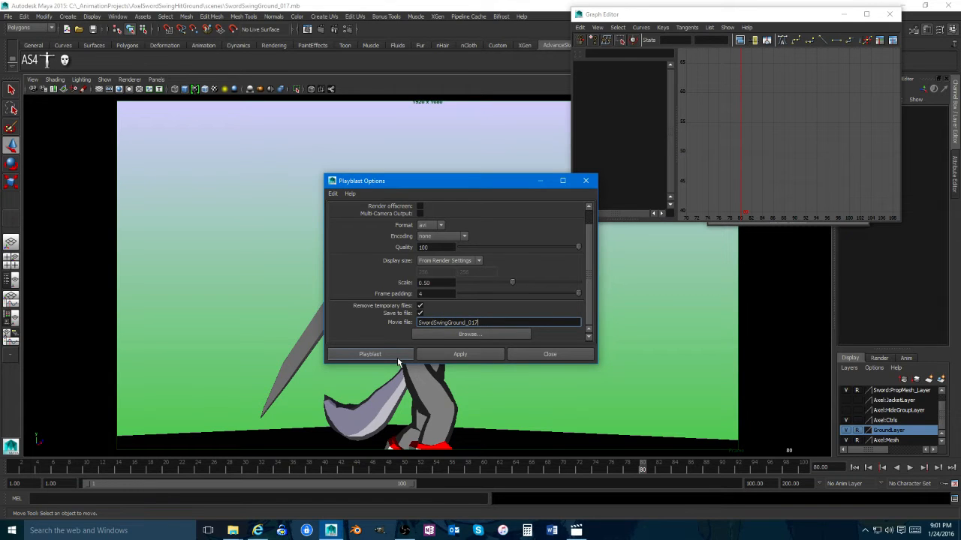
click(396, 358)
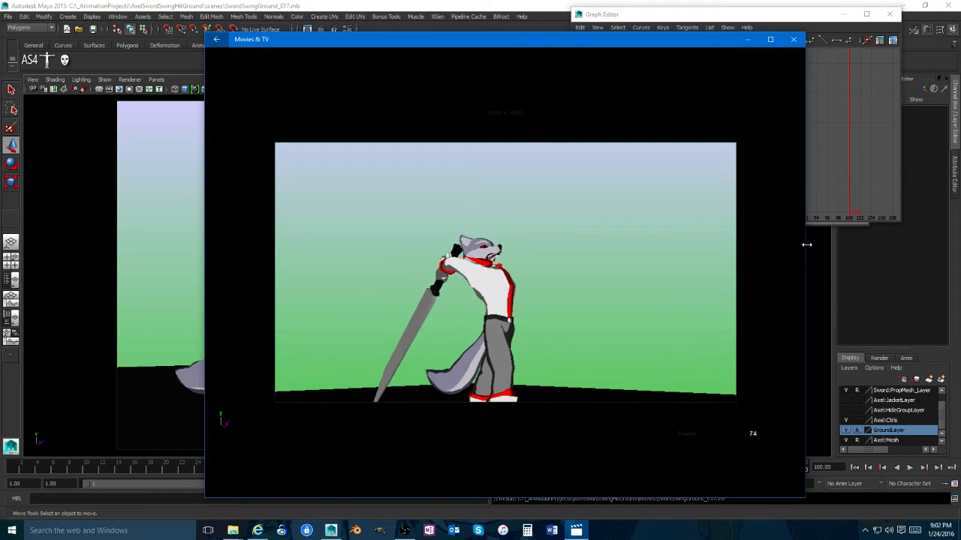
Step: Replay the SwordSwingGround_017 movie in Movies & TV several times to judge the swing and the camera shake
mouse_move(801, 247)
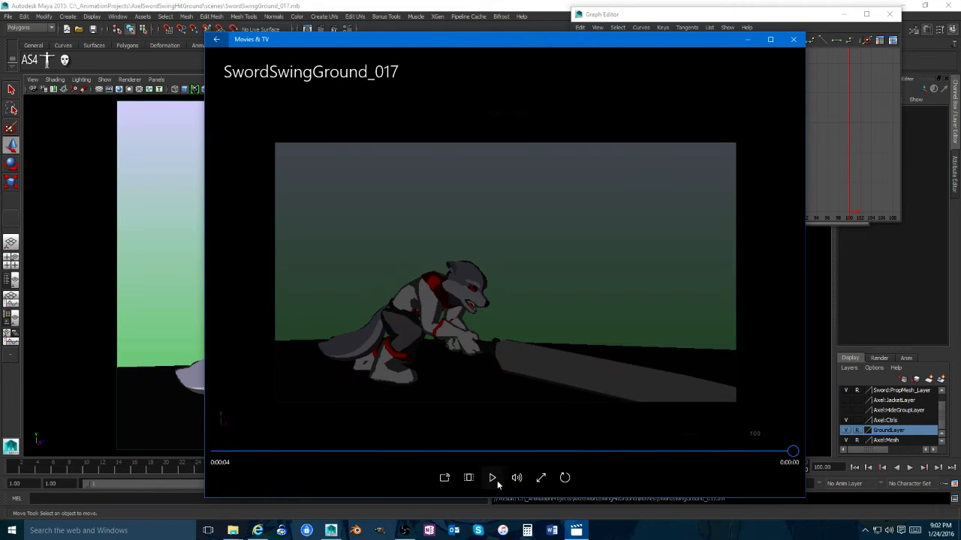
click(495, 481)
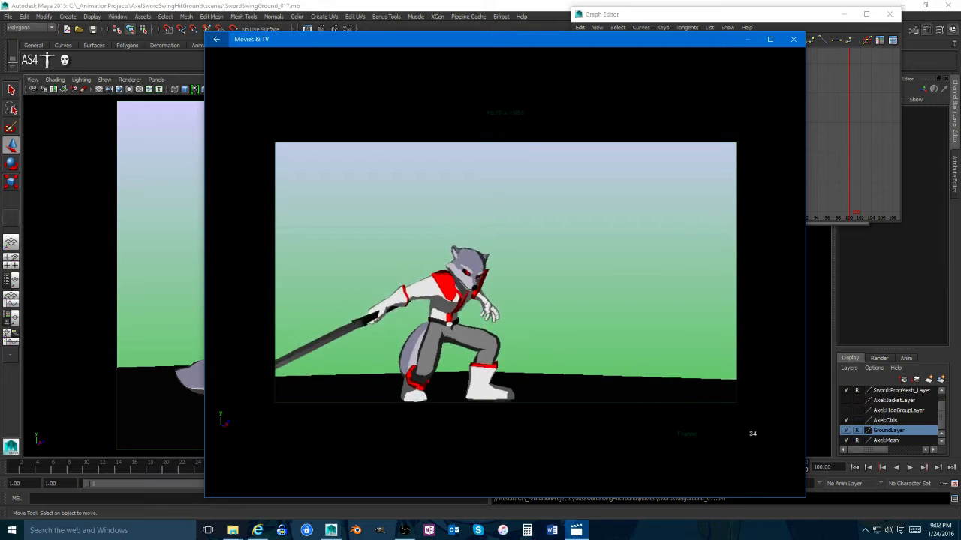
mouse_move(487, 490)
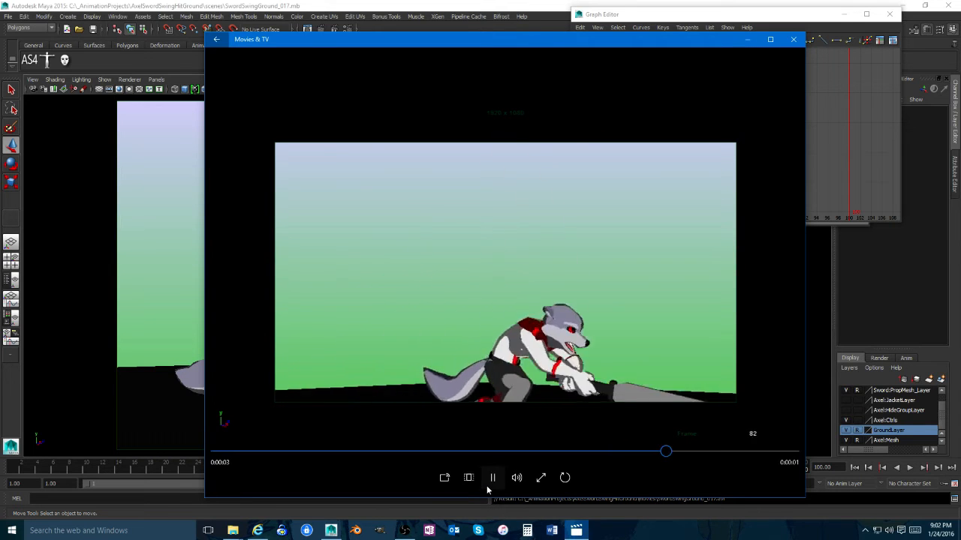
click(489, 485)
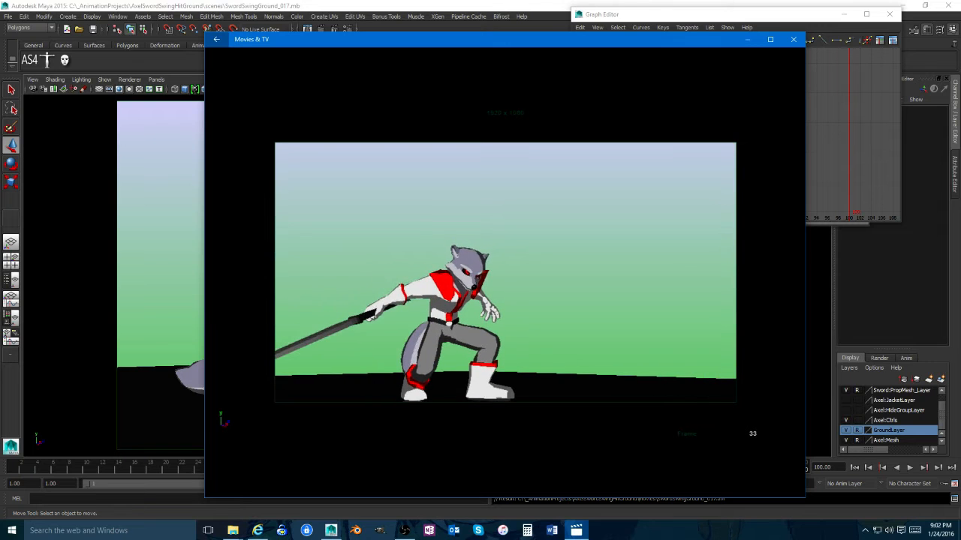
click(494, 477)
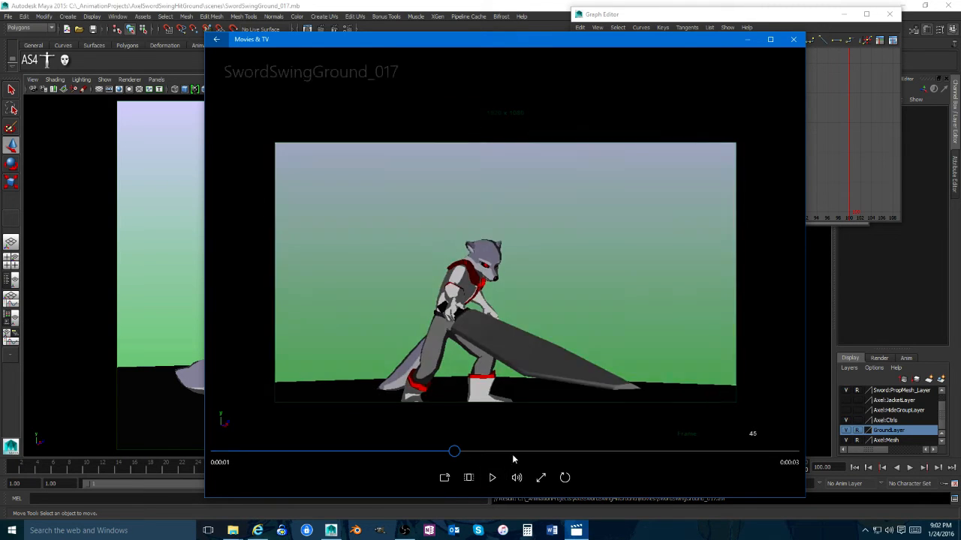
drag(458, 452, 307, 453)
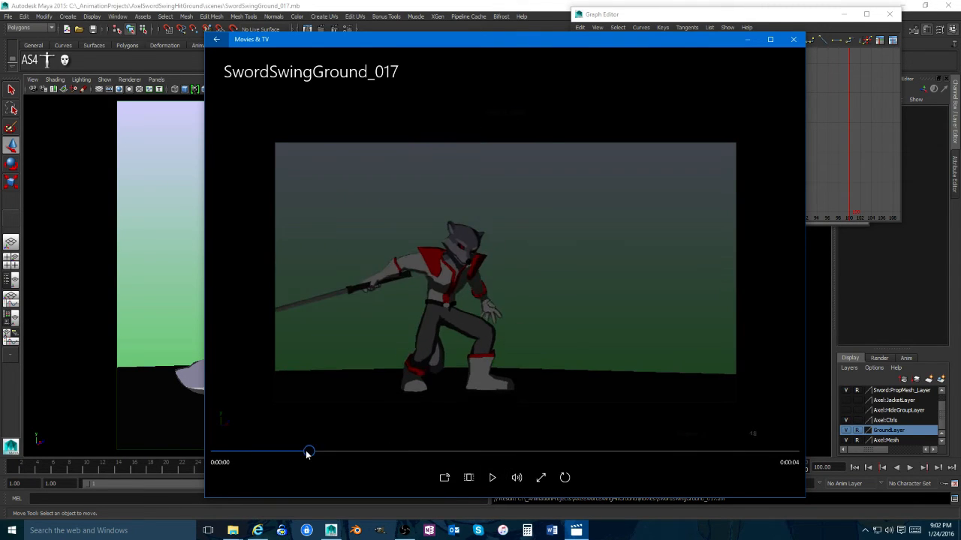
click(492, 477)
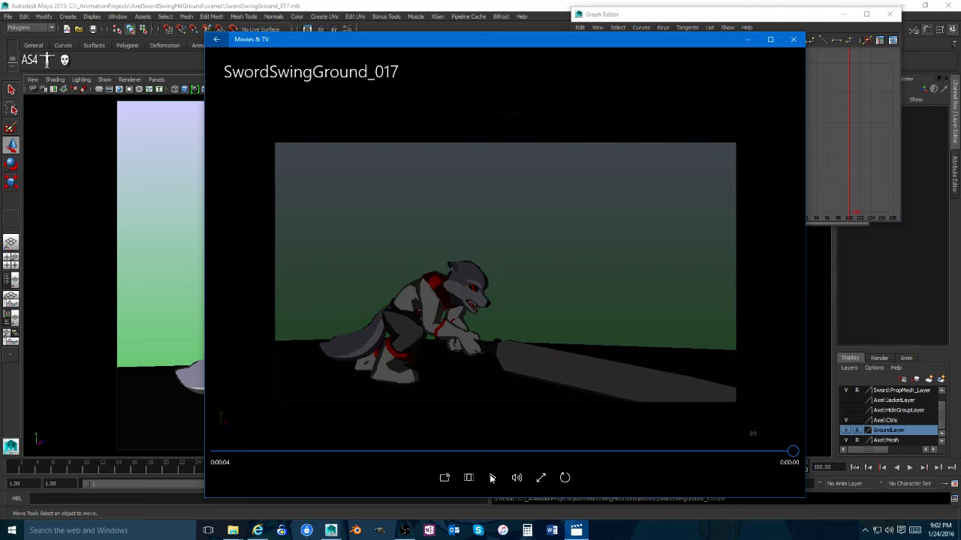
click(492, 479)
click(494, 479)
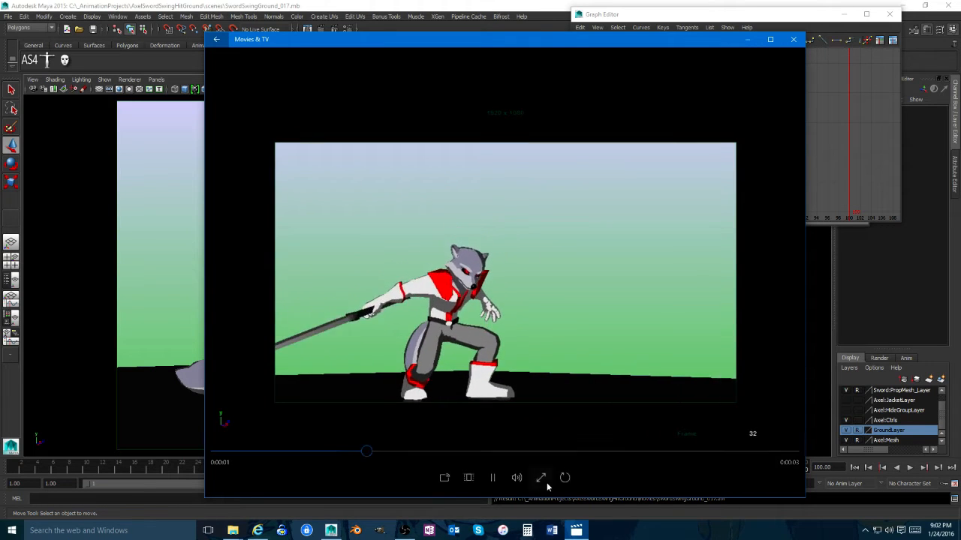
Step: Loop the playblast movie to review the whole animation repeatedly, and pause it
click(561, 481)
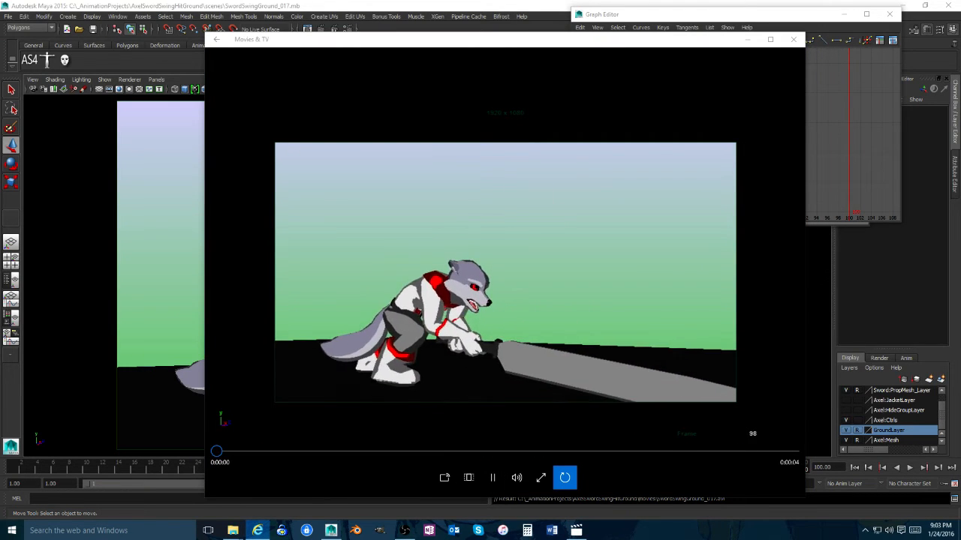
mouse_move(519, 333)
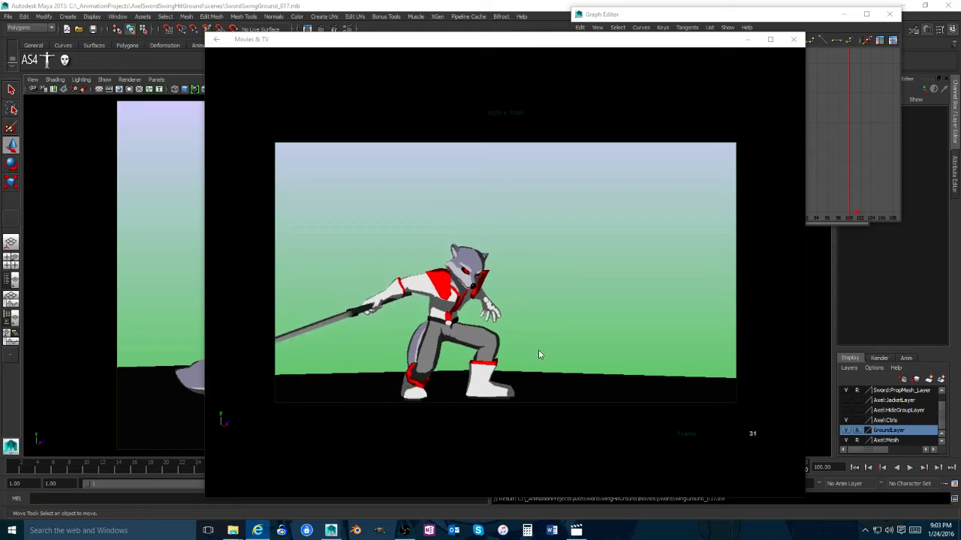
mouse_move(498, 485)
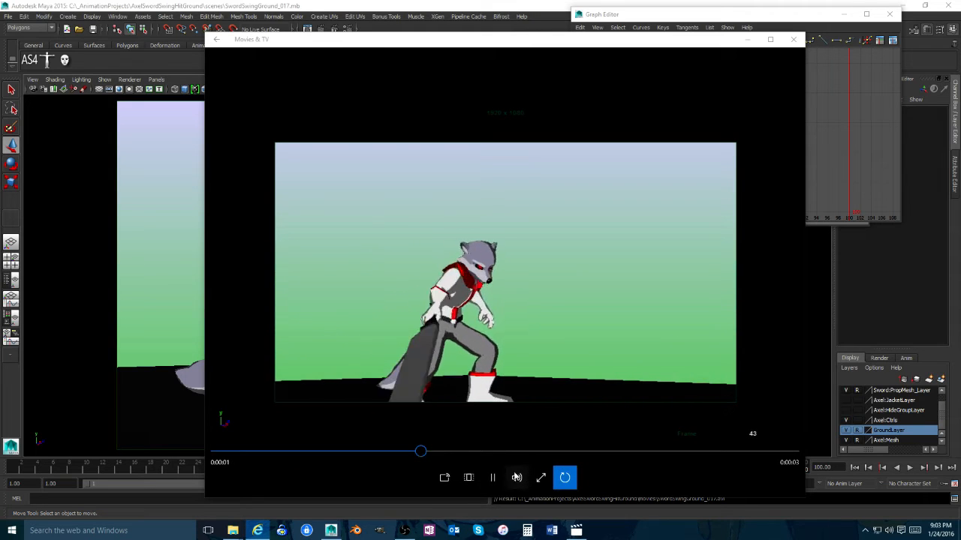
click(497, 482)
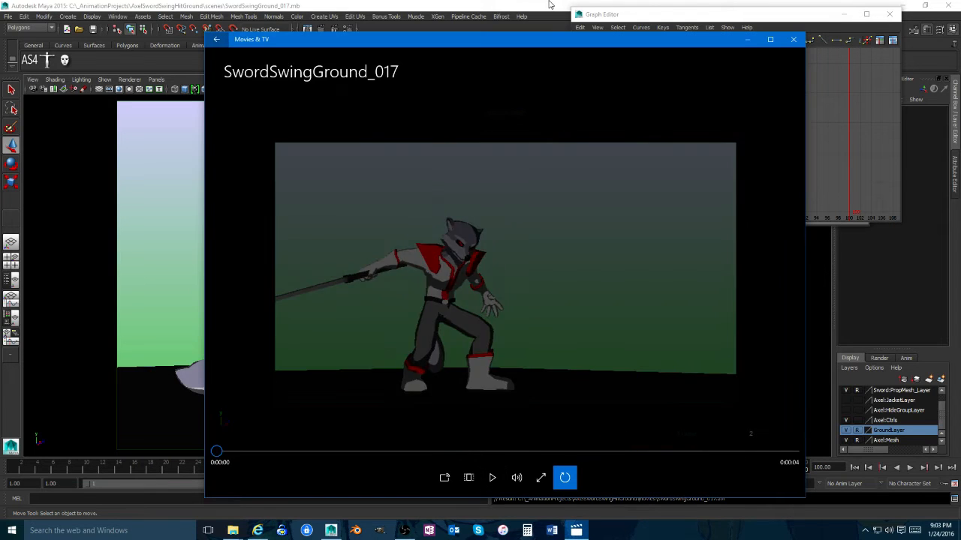
Step: Back in Maya, lower the shot camera's Rotate Y key at frame 95 to -61.02 and scrub back to frame 87
click(549, 3)
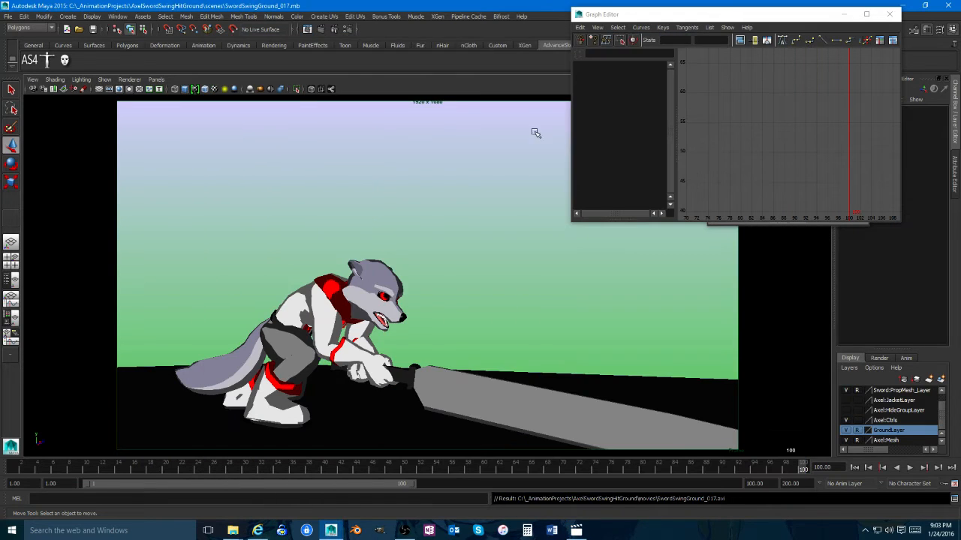
click(33, 89)
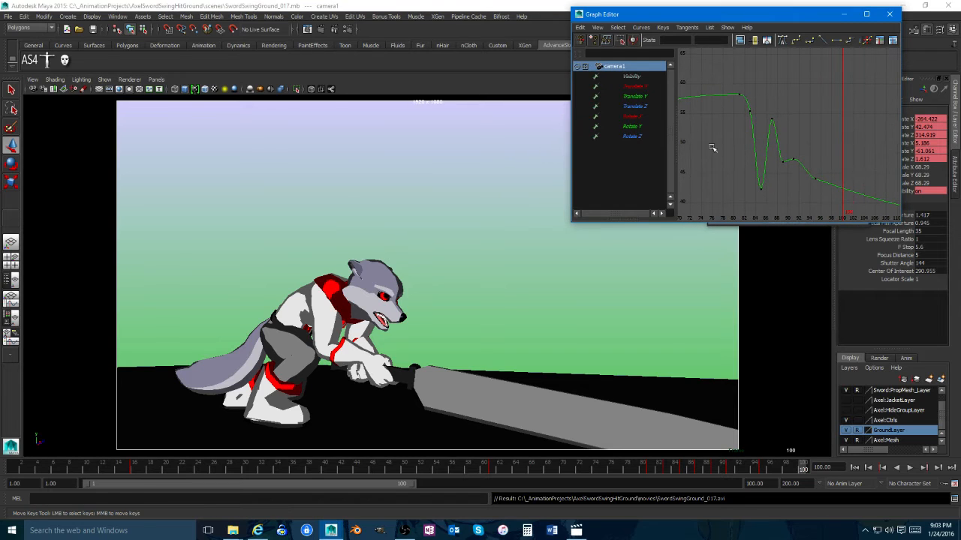
click(641, 126)
key(f)
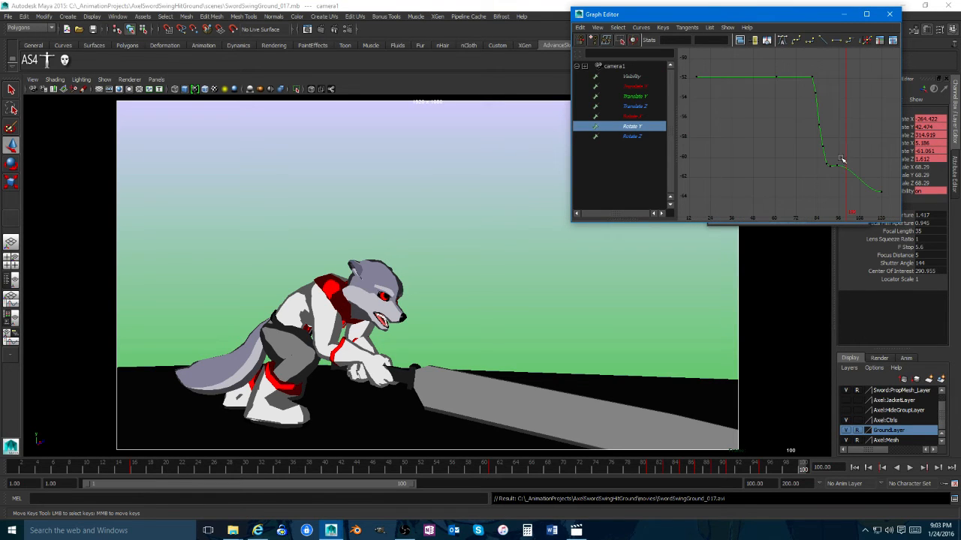
key(f)
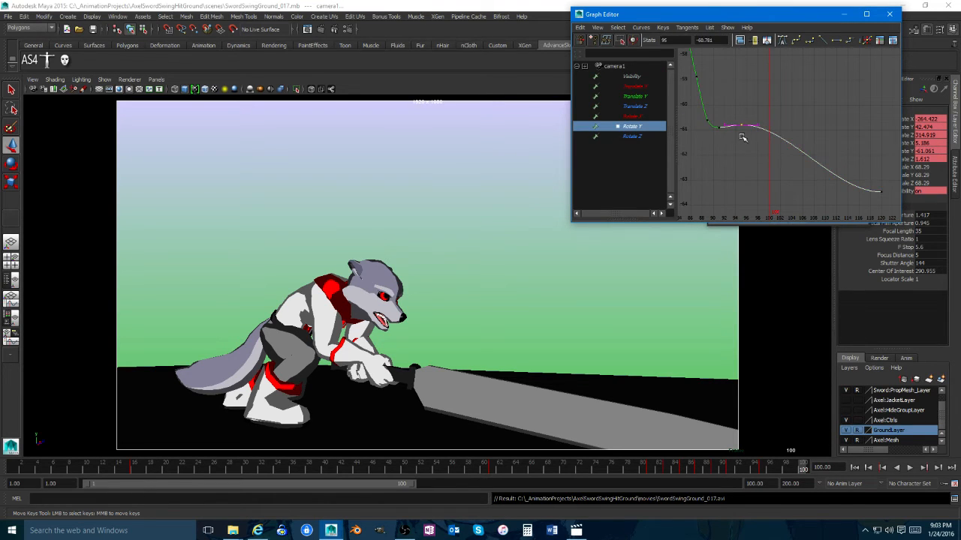
middle_drag(741, 137, 755, 161)
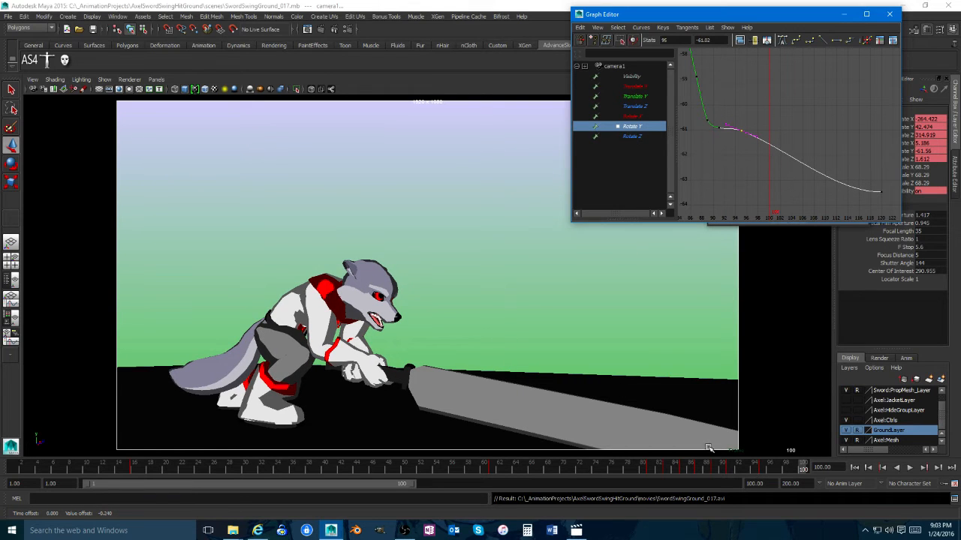
drag(751, 470, 698, 465)
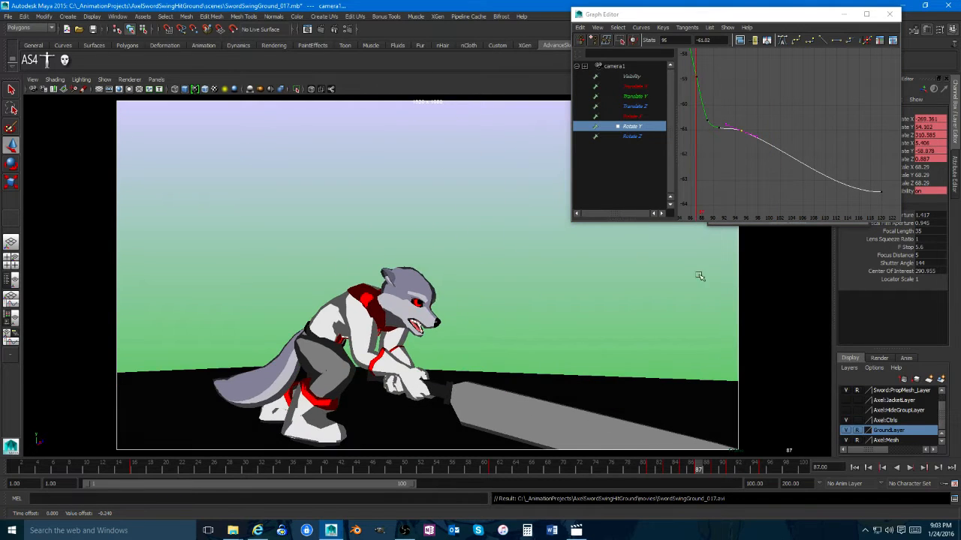
Step: On the shot camera's Rotate X curve, set the frame 87 key to 5.638 and lower the frame 91 key to 7.699
key(e)
click(634, 118)
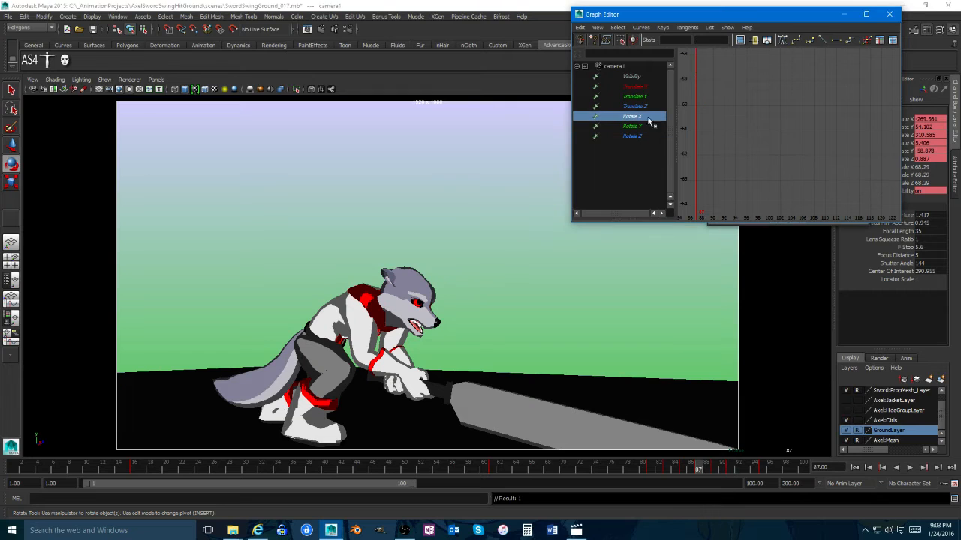
key(w)
key(ctrl+z)
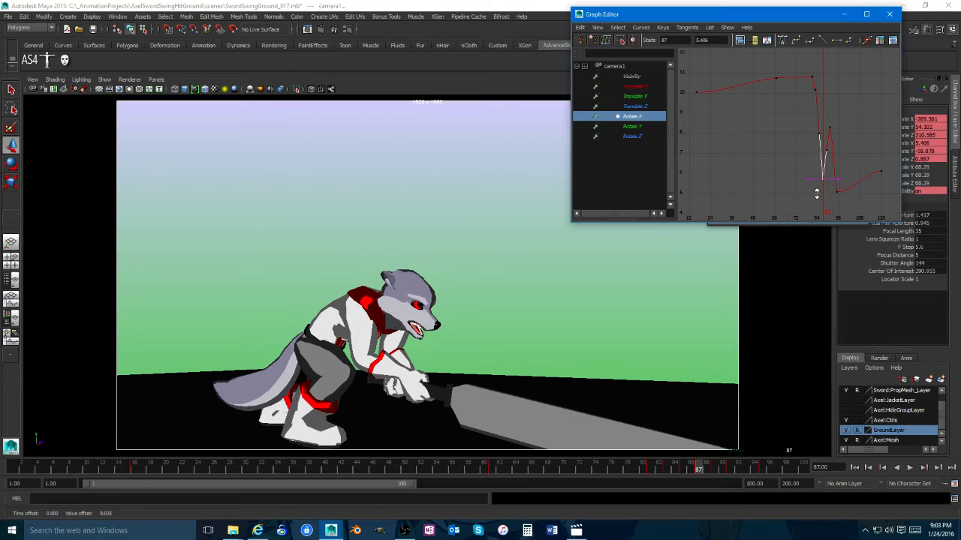
key(f)
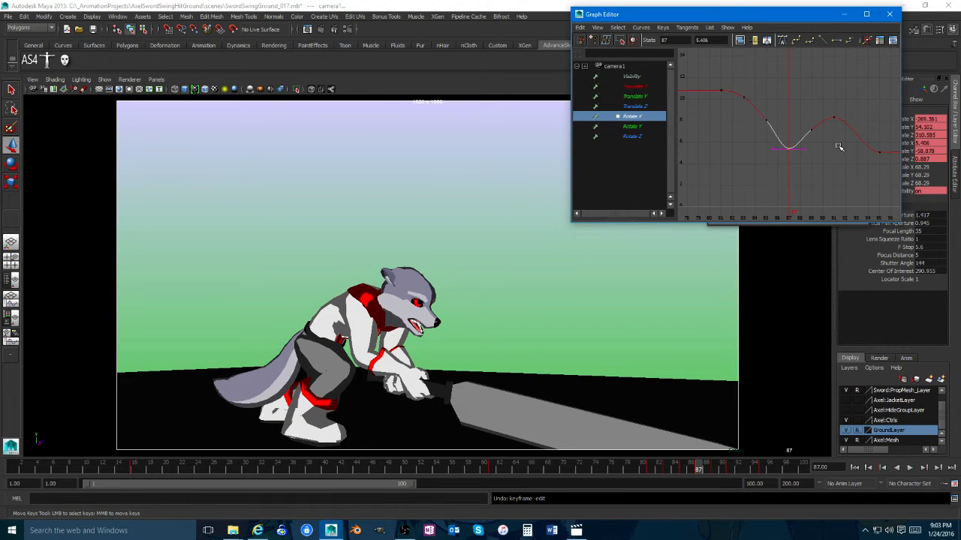
alt+middle_drag(832, 150, 782, 169)
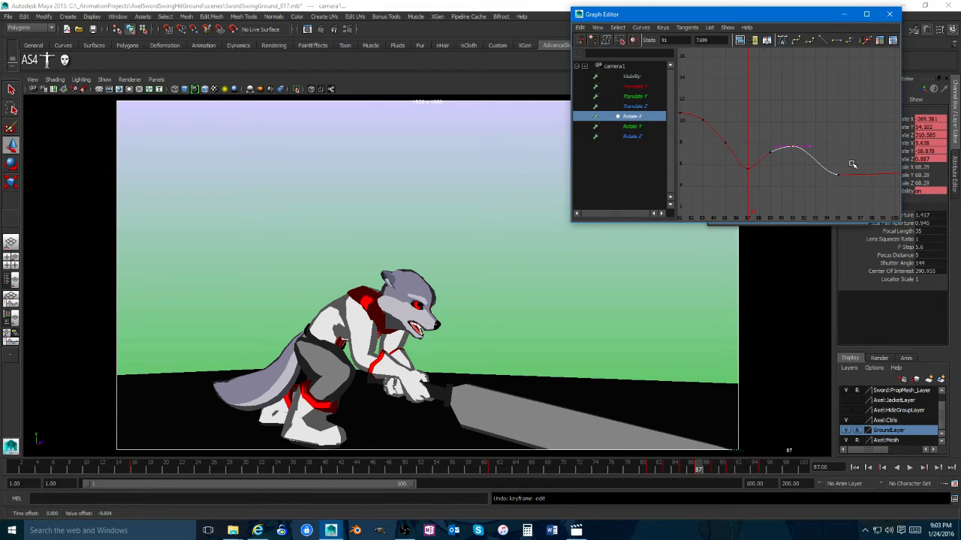
Step: Raise the camera's Rotate X key at frame 95 to 6.775 and play the impact back from frame 80
alt+middle_drag(846, 180, 707, 175)
alt+right_drag(815, 176, 789, 181)
alt+middle_drag(789, 181, 846, 185)
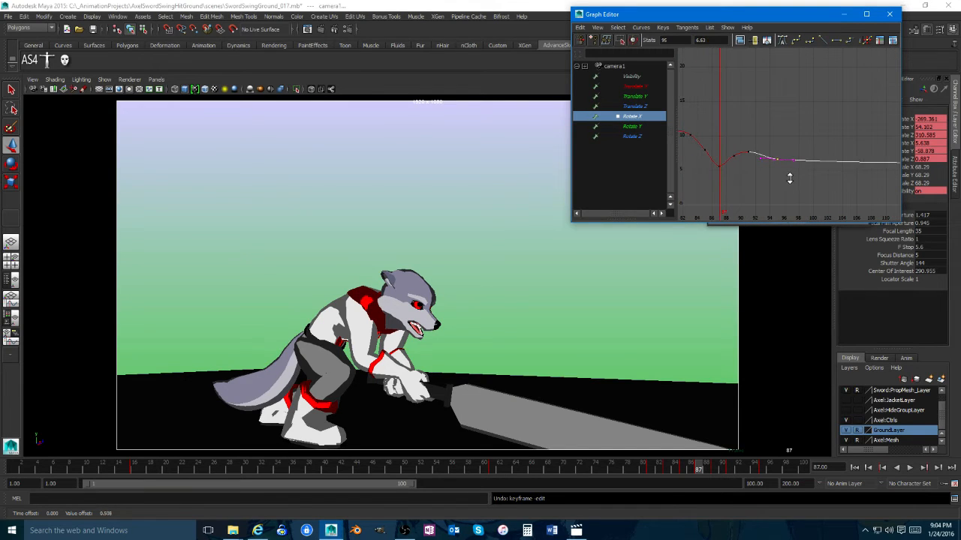
key(alt+v)
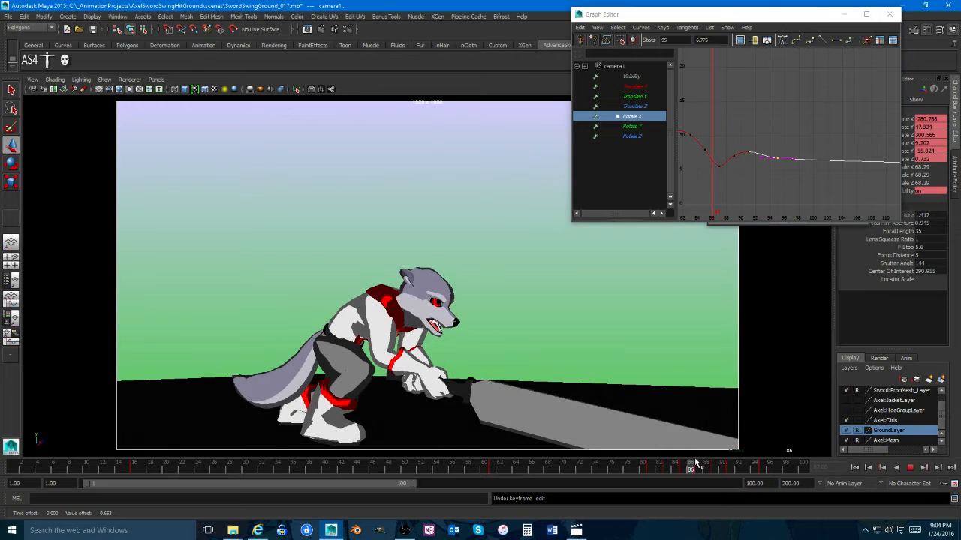
drag(750, 469, 643, 469)
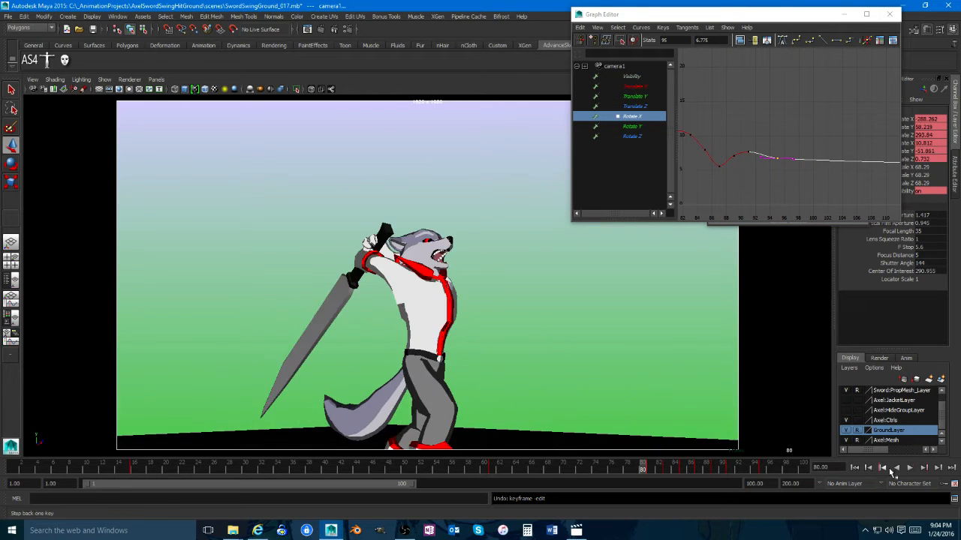
click(910, 469)
Step: Deselect the camera, close the Graph Editor and return to the two-view layout
click(528, 301)
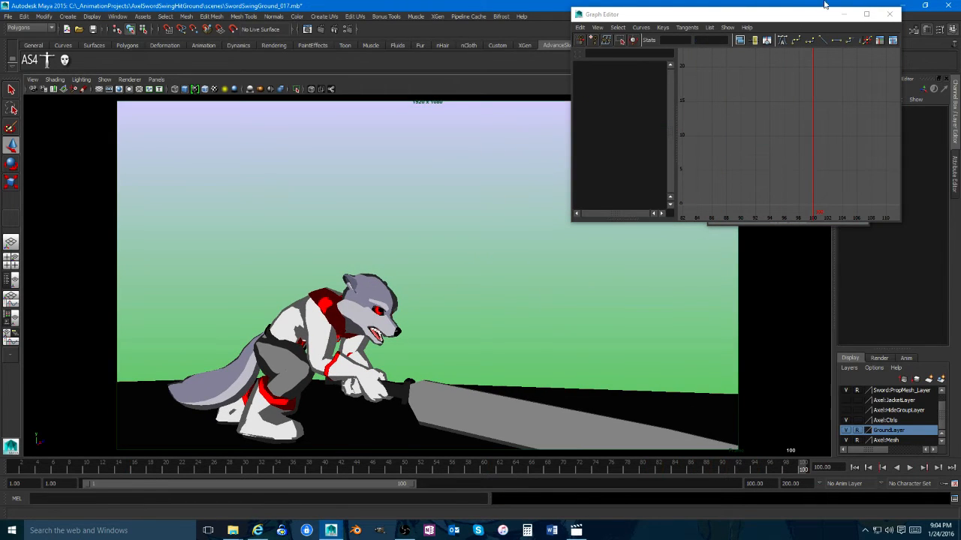
click(890, 13)
key(space)
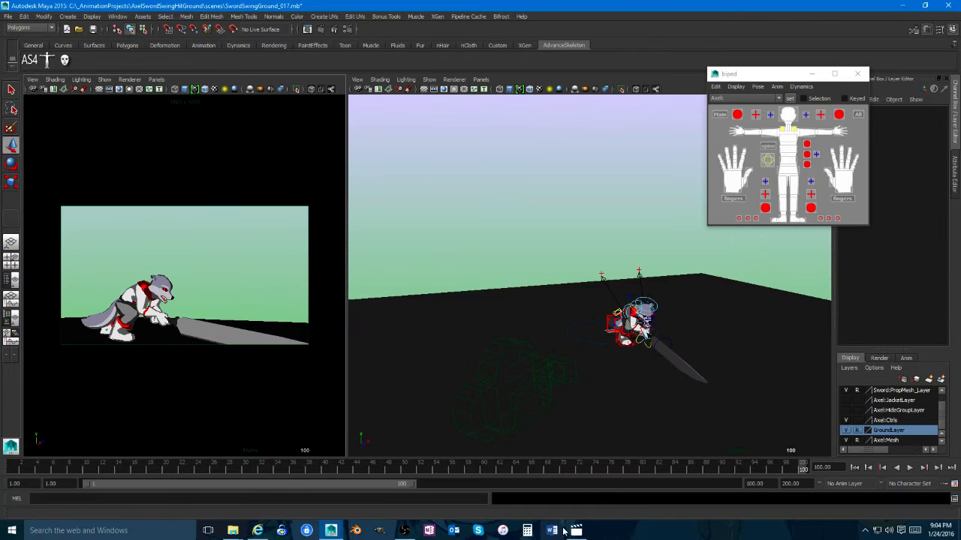
Step: Switch to Movies & TV, replay the looping playblast to look for remaining animation problems, and return to Maya
click(576, 530)
click(493, 478)
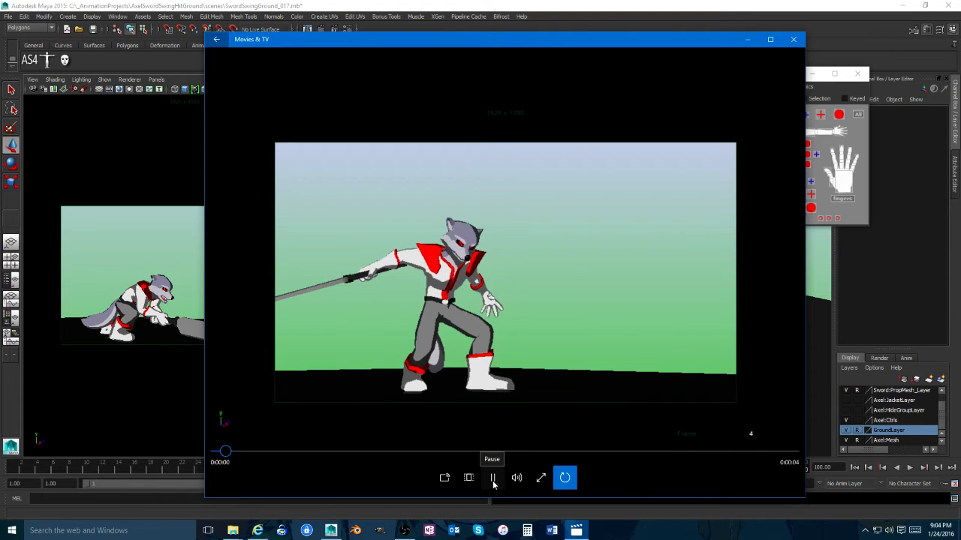
click(314, 4)
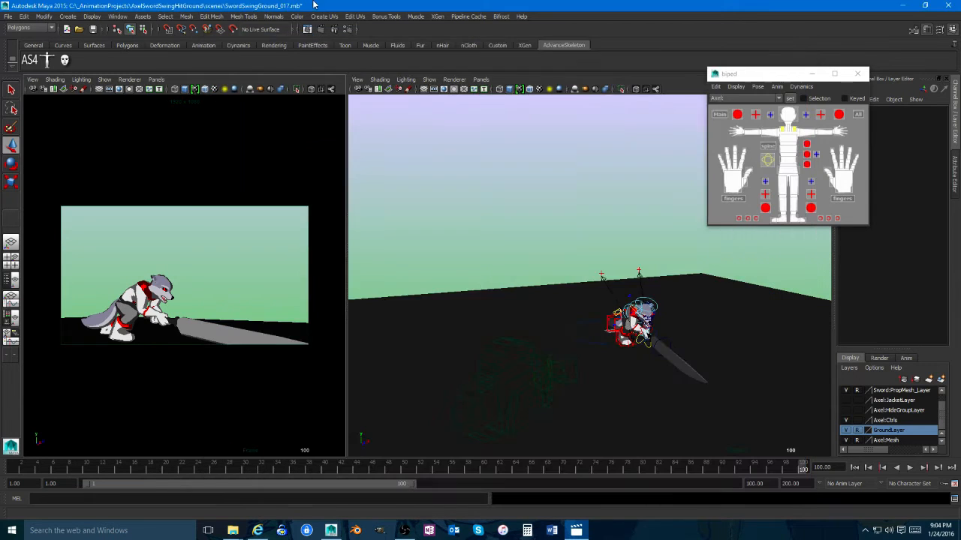
Step: Frame the wolf from the front at frame 40, select the IKArm_L control and open its curves in the Graph Editor
alt+drag(632, 317, 599, 302)
alt+right_drag(599, 301, 660, 336)
alt+middle_drag(661, 337, 606, 304)
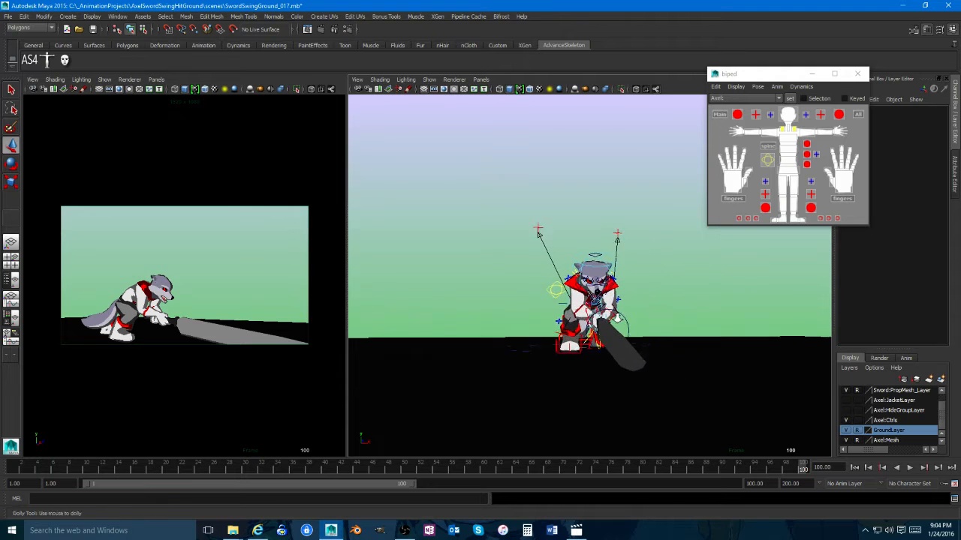
alt+right_drag(607, 304, 637, 323)
drag(712, 474, 326, 466)
click(617, 265)
click(118, 16)
mouse_move(218, 46)
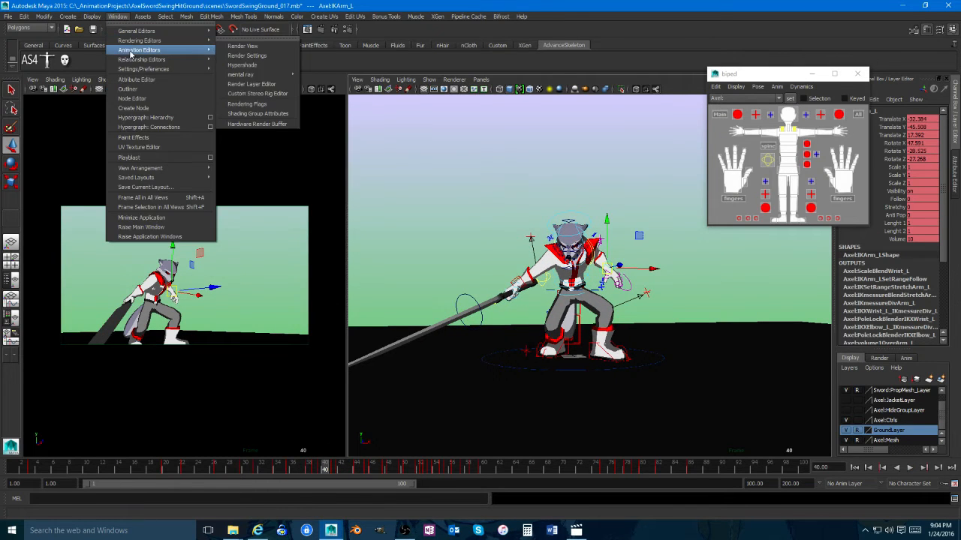
click(273, 60)
Step: Reshape the tangents of IKArm_L's Rotate X curve into a rounded arc between about frames 39 and 44
alt+right_drag(740, 141, 774, 146)
alt+middle_drag(710, 144, 744, 189)
alt+right_drag(735, 189, 755, 194)
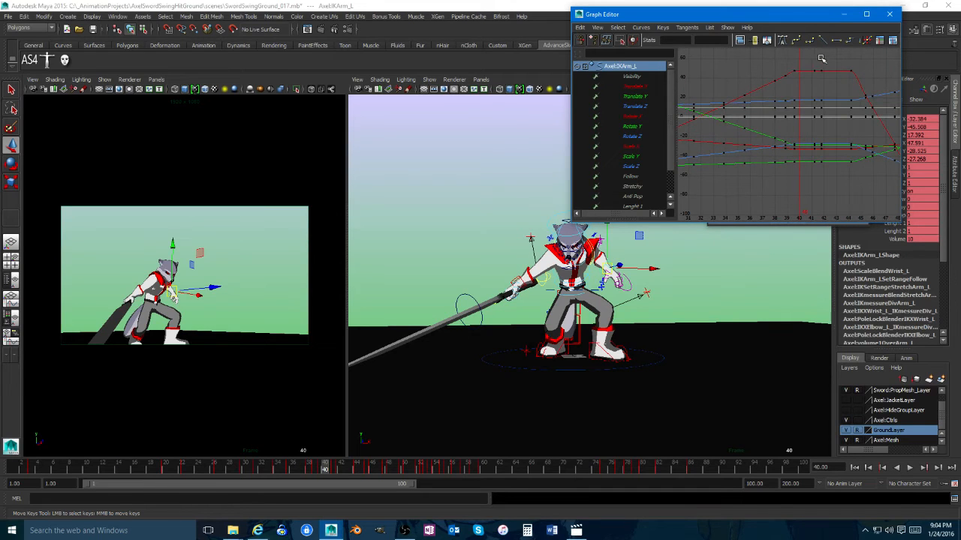
drag(808, 189, 808, 190)
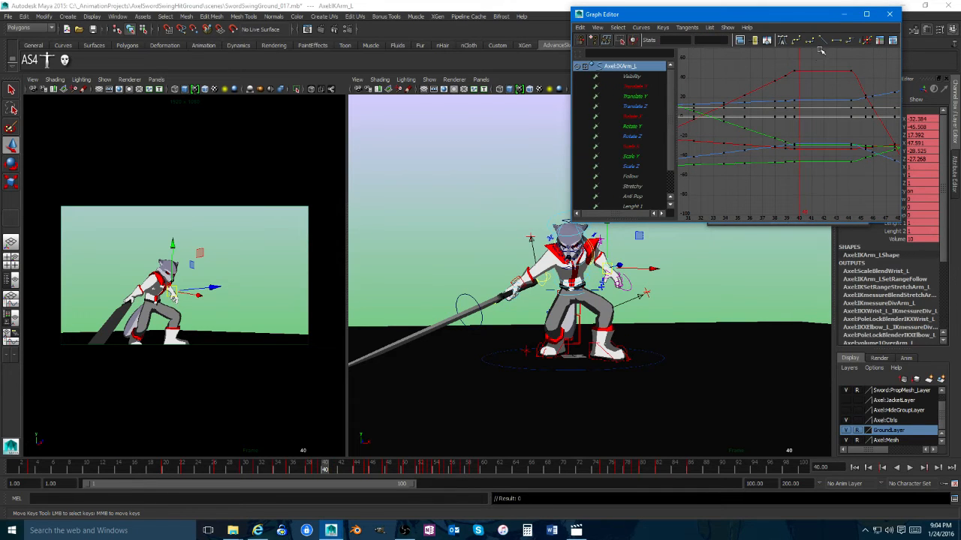
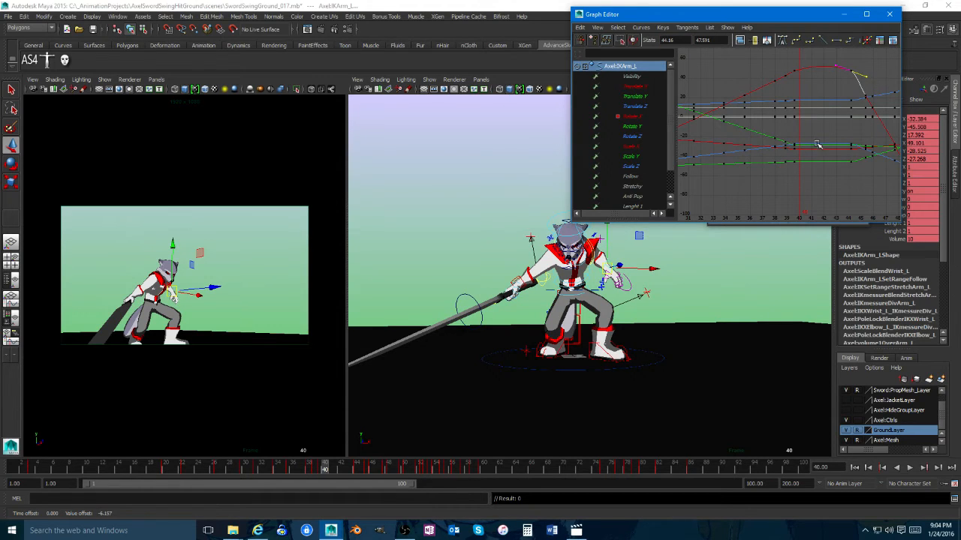
mouse_move(800, 168)
alt+right_down()
mouse_move(815, 167)
mouse_move(808, 176)
alt+right_up()
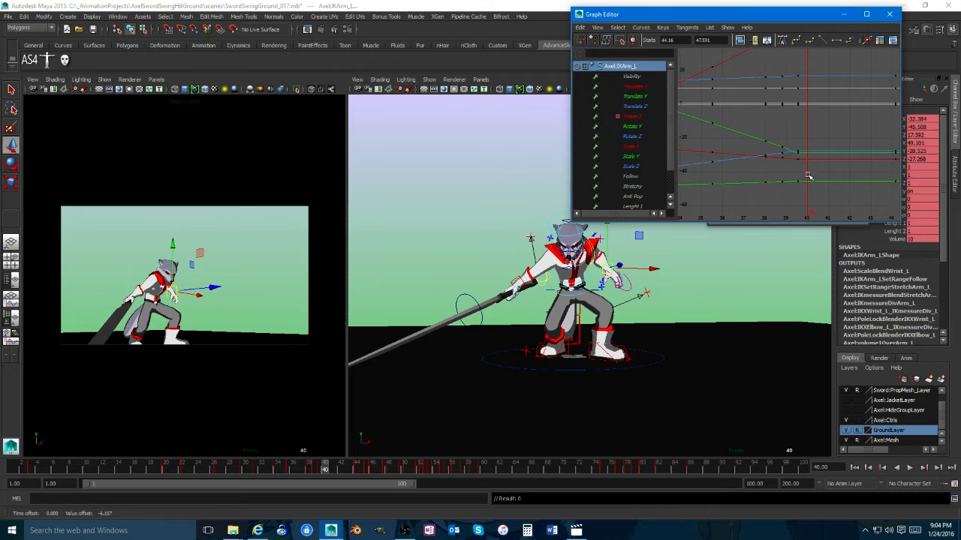
Step: Repose and key the IKArm_L control at frame 42, and play the motion in the enlarged shot camera view
mouse_move(329, 462)
mouse_down()
mouse_move(300, 468)
mouse_move(341, 468)
mouse_up()
key(e)
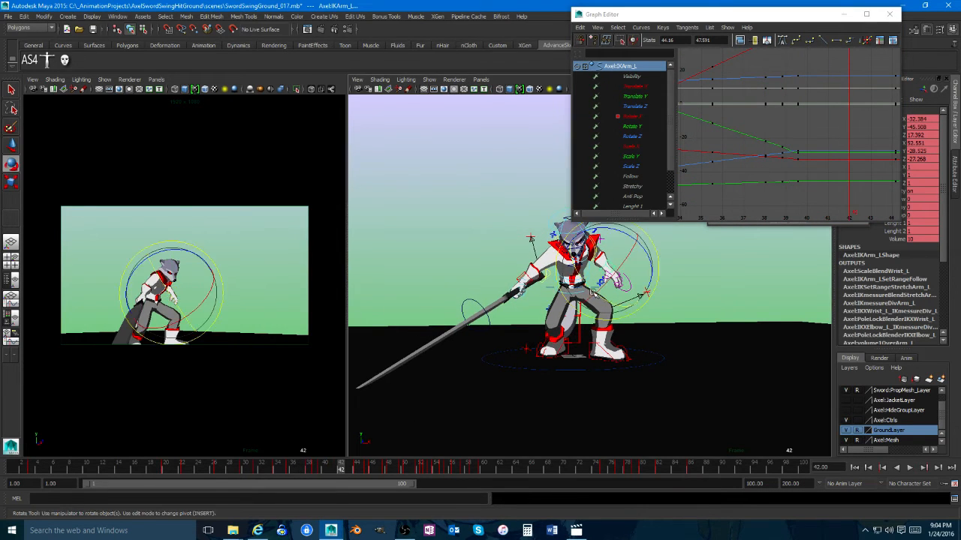
key(w)
drag(605, 267, 612, 262)
key(s)
key(space)
key(alt+v)
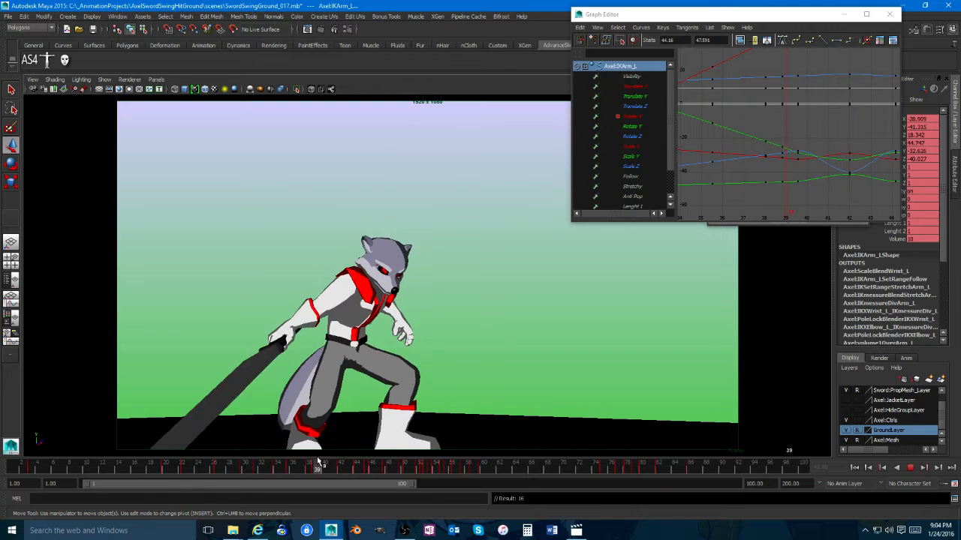
Step: Delete the IKArm_L keys around frames 44, 45 and 46, checking the arm motion by playback
right_click(357, 468)
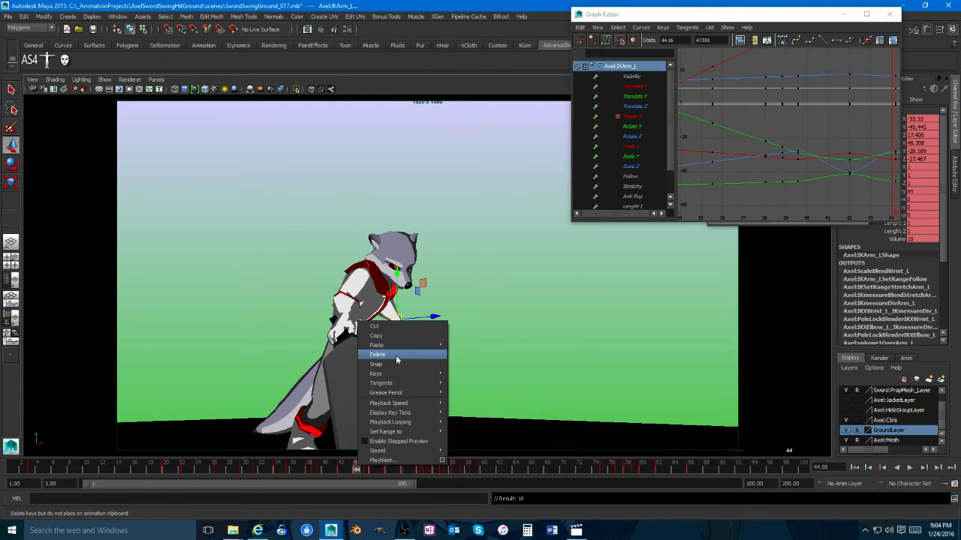
click(395, 355)
key(alt+v)
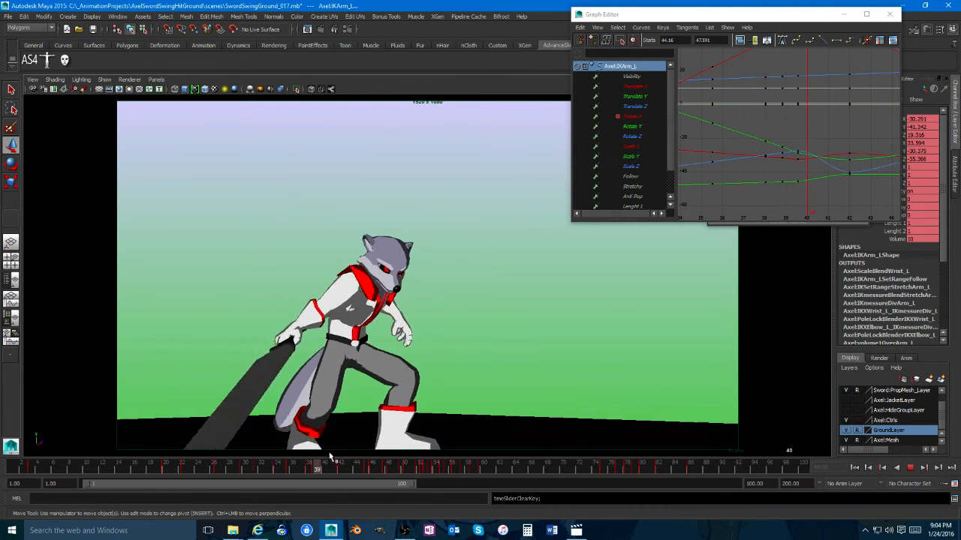
right_click(371, 466)
click(395, 350)
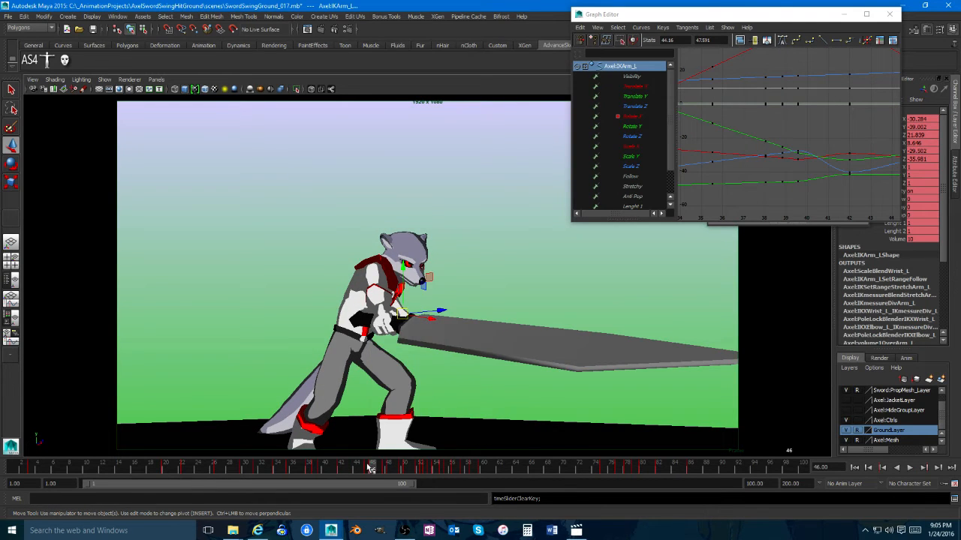
click(364, 467)
right_click(364, 468)
click(396, 354)
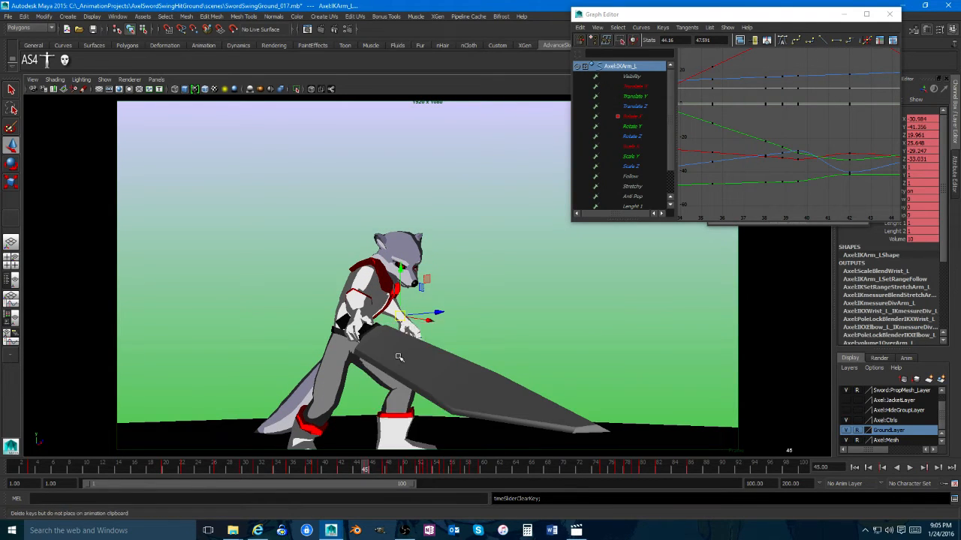
key(alt+v)
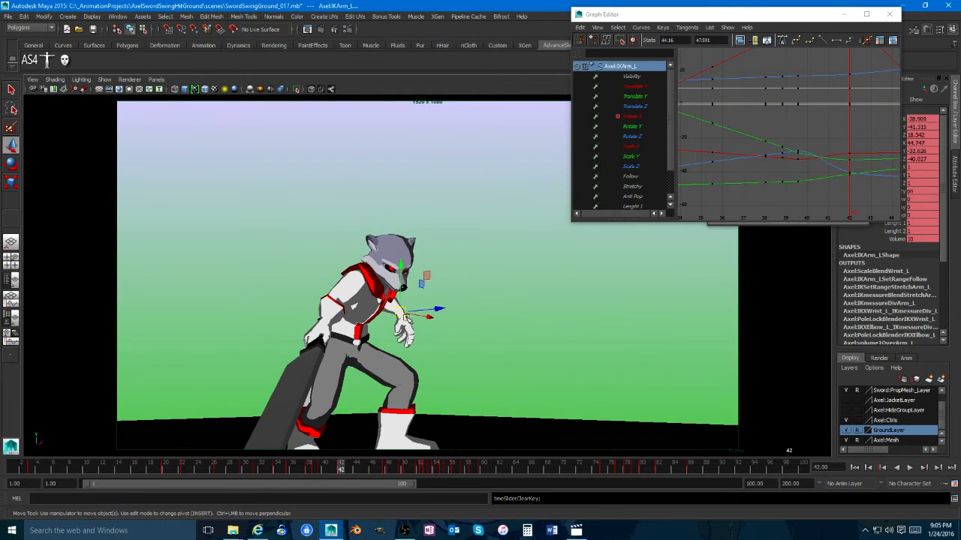
Step: Move the IKArm_L control lower at frame 42, rotate the hand to hang down, and key the new pose
drag(399, 309, 426, 322)
key(e)
key(s)
key(w)
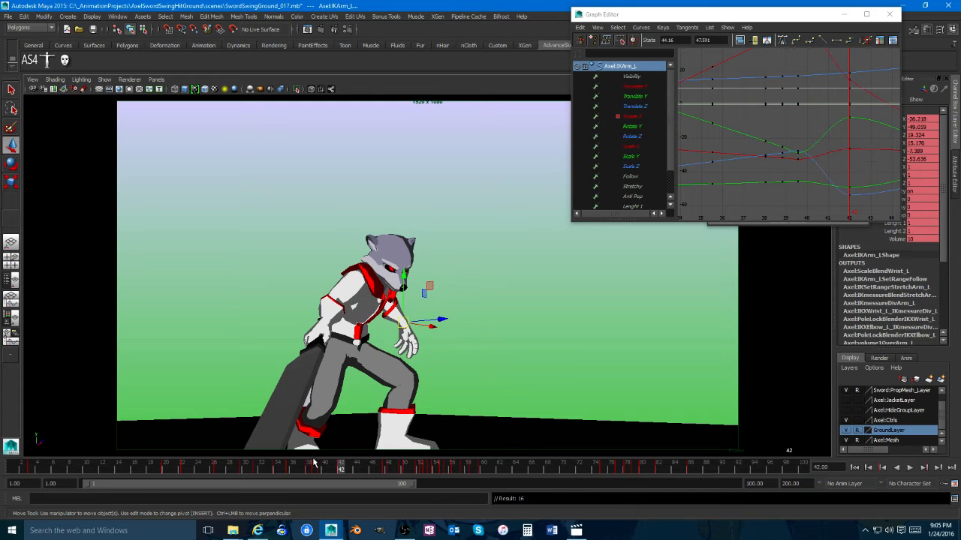
Step: Delete the IKArm_L keys around frame 39, including the leftover keys just after frame 38
mouse_move(335, 471)
mouse_down()
mouse_move(311, 470)
mouse_move(320, 473)
mouse_up()
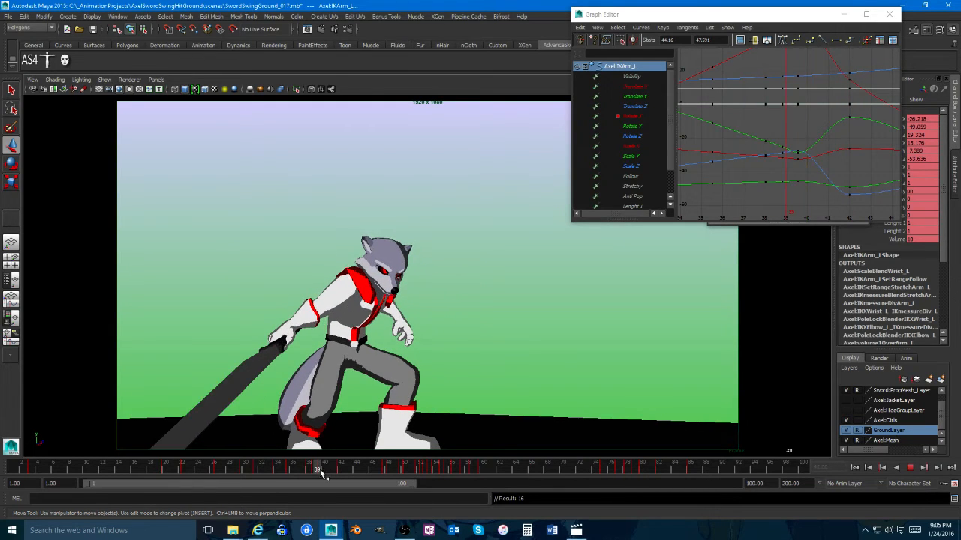
right_click(320, 473)
click(353, 350)
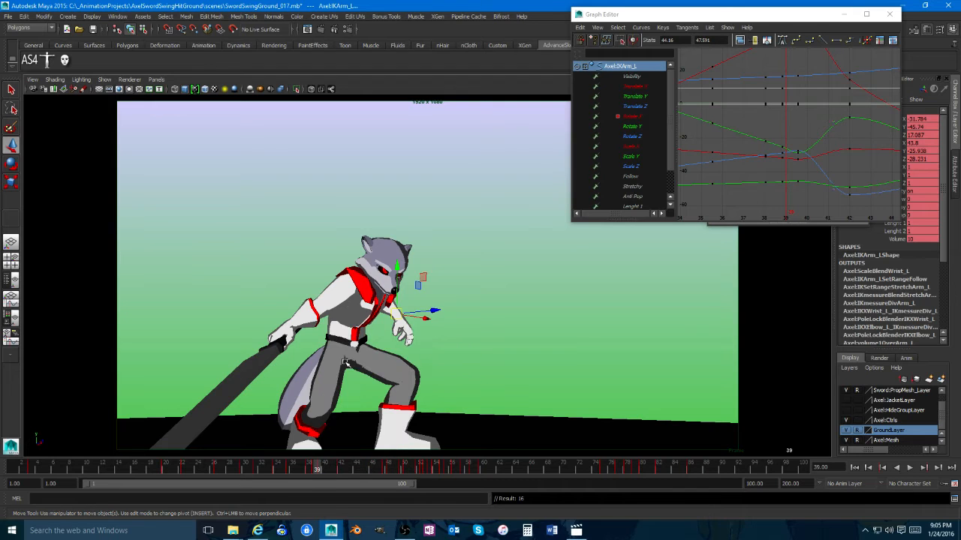
drag(319, 473, 314, 473)
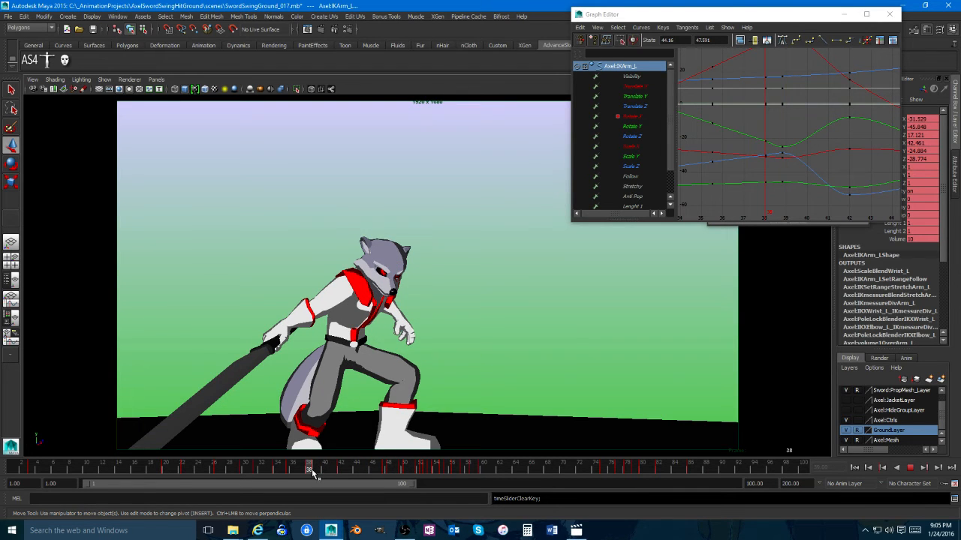
scroll(764, 145, down, 5)
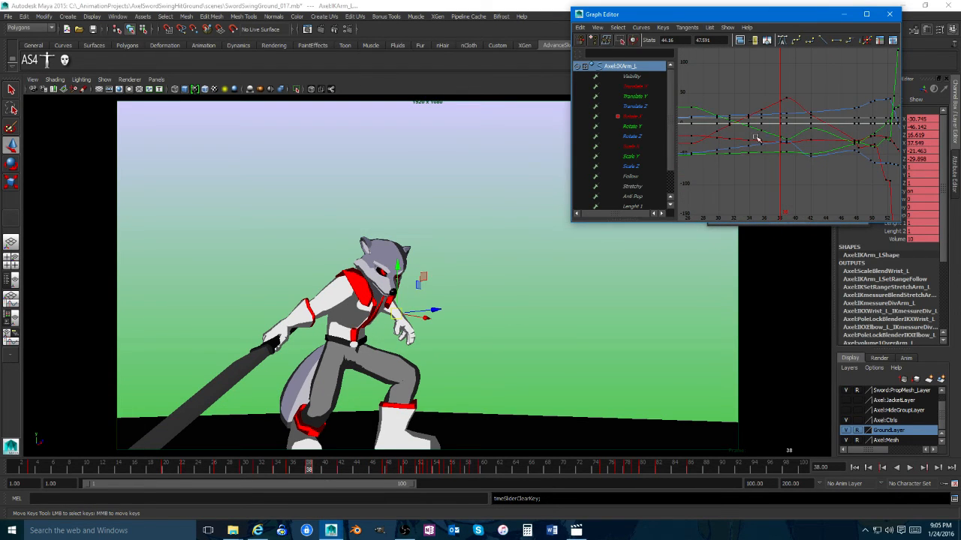
click(786, 178)
click(304, 476)
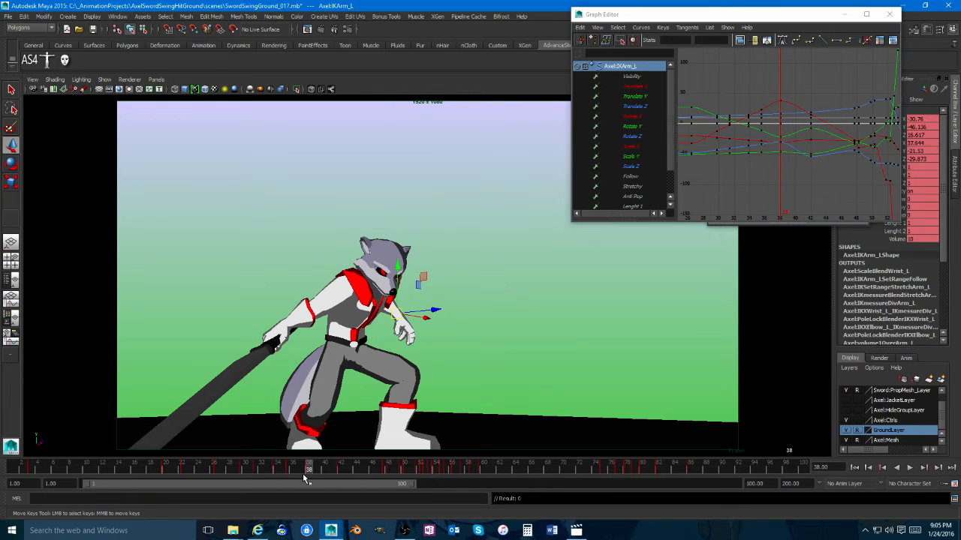
Step: Lower IKArm_L's Rotate X keys between frames 30 and 34, setting the key at frame 33.872 to 1.255
key(alt+v)
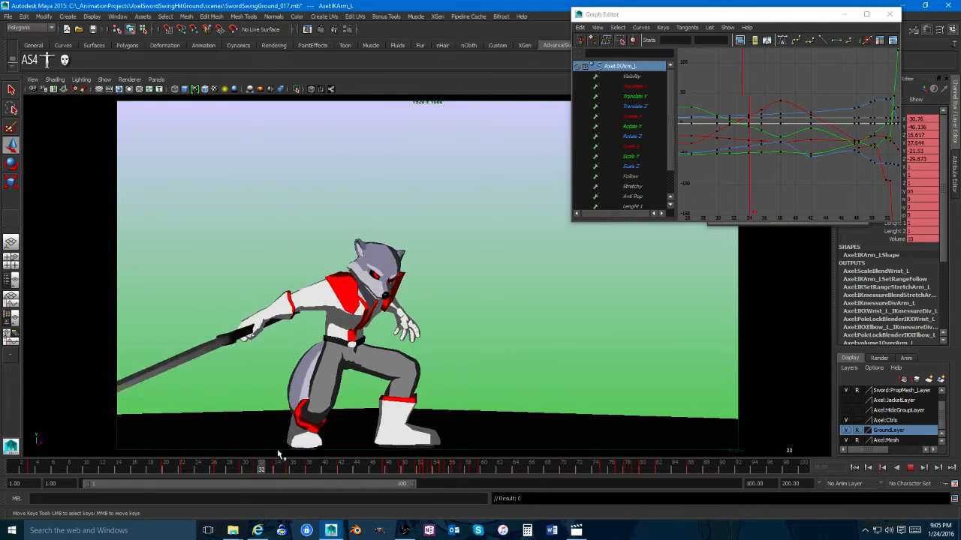
drag(241, 464, 246, 464)
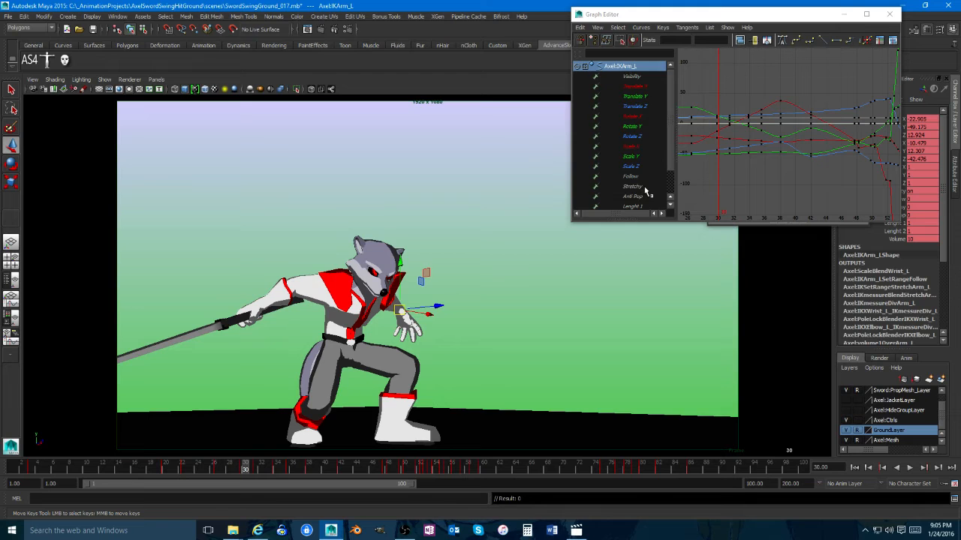
key(e)
click(629, 116)
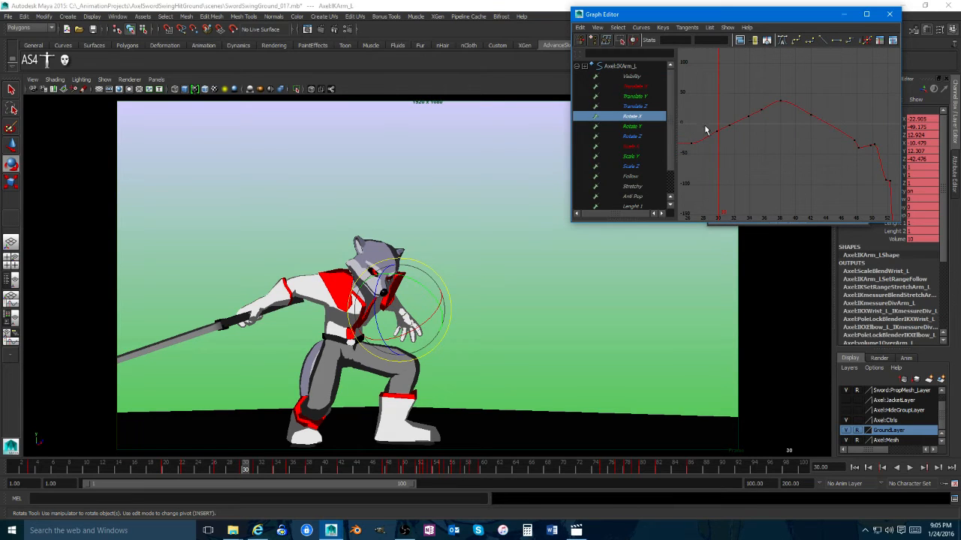
drag(706, 152, 706, 151)
key(w)
middle_drag(729, 132, 732, 146)
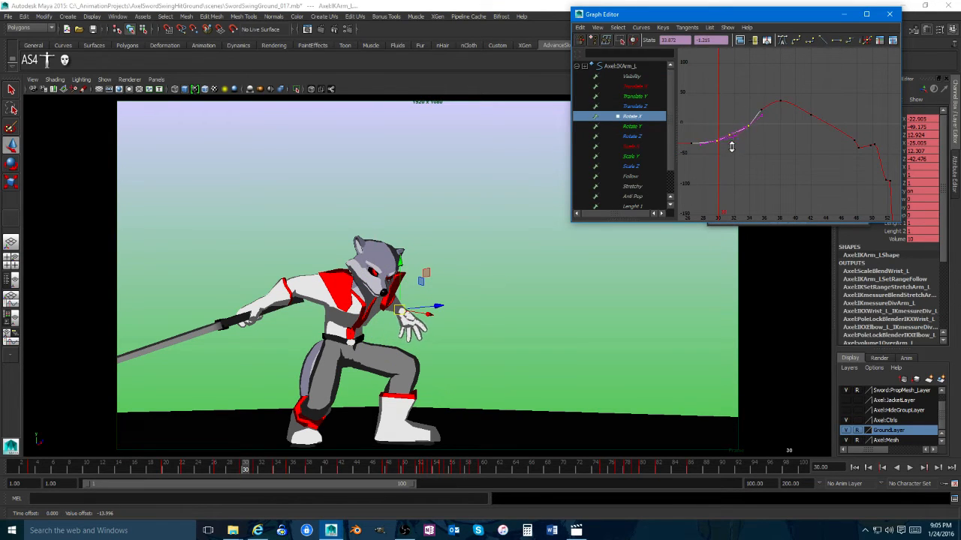
click(764, 149)
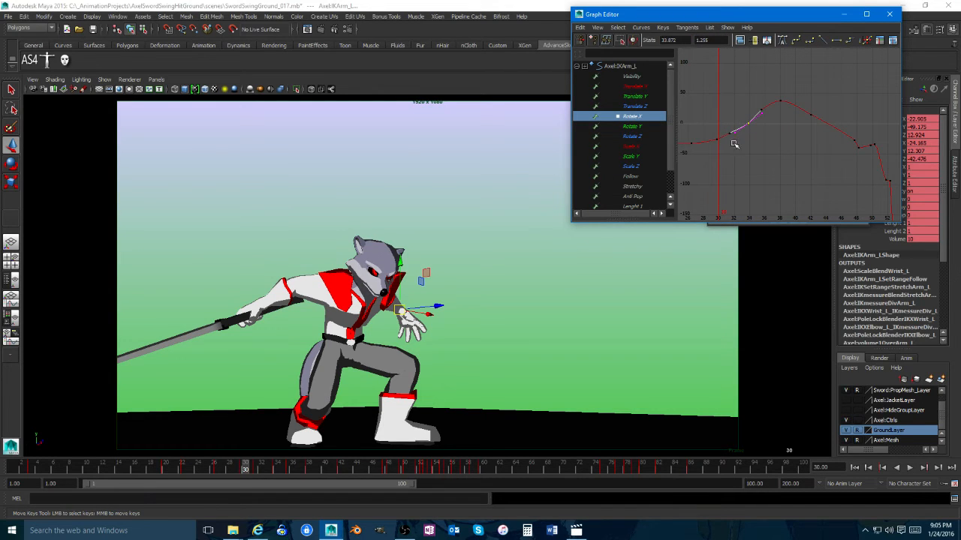
Step: Delete IKArm_L's Rotate X keys near frames 32 and 34, raise the key at 35.532 to 27.666, and check the motion by playback
click(734, 135)
click(762, 125)
key(Delete)
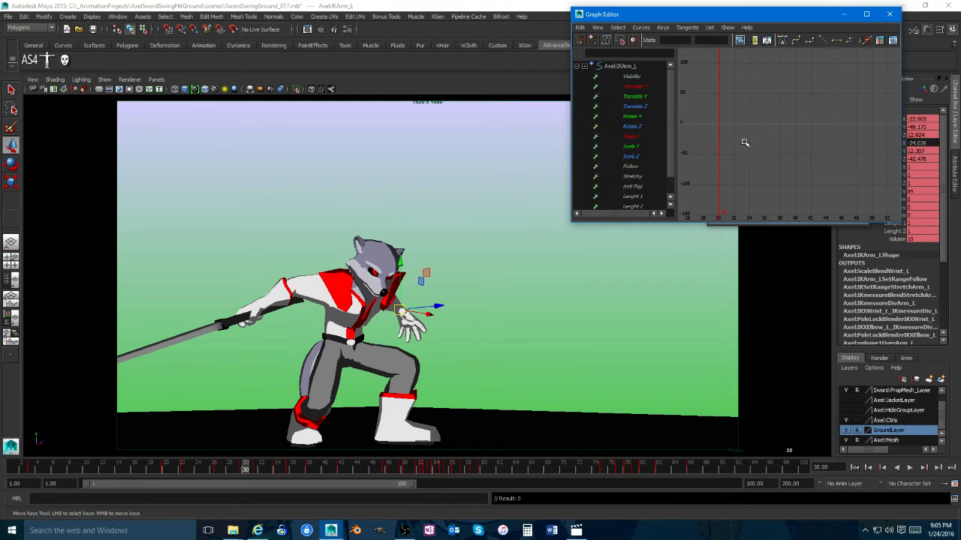
key(ctrl+z)
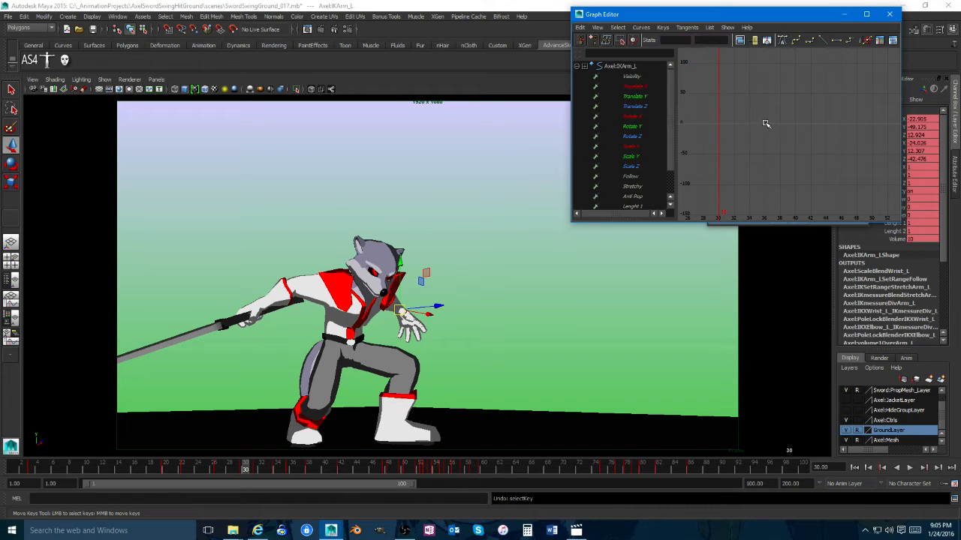
click(634, 116)
drag(772, 118, 740, 130)
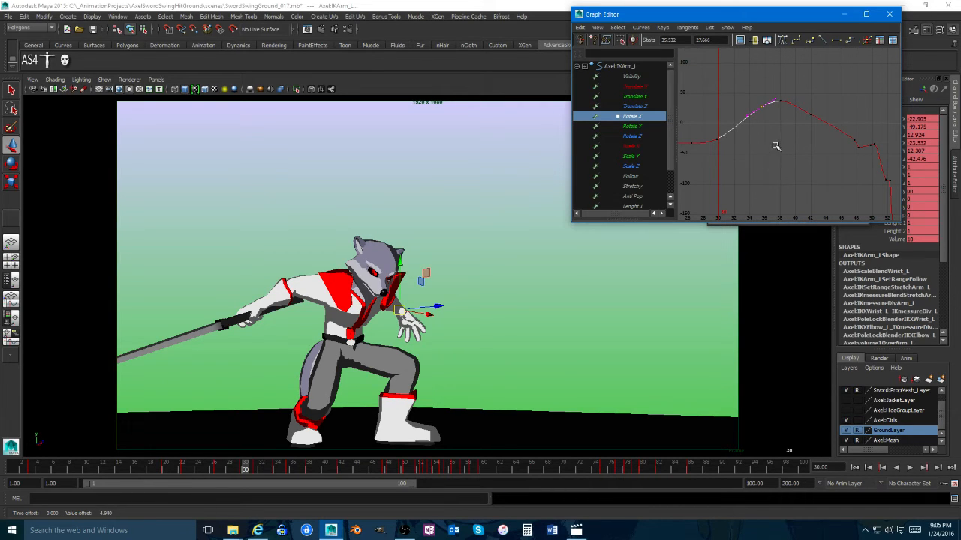
key(alt+v)
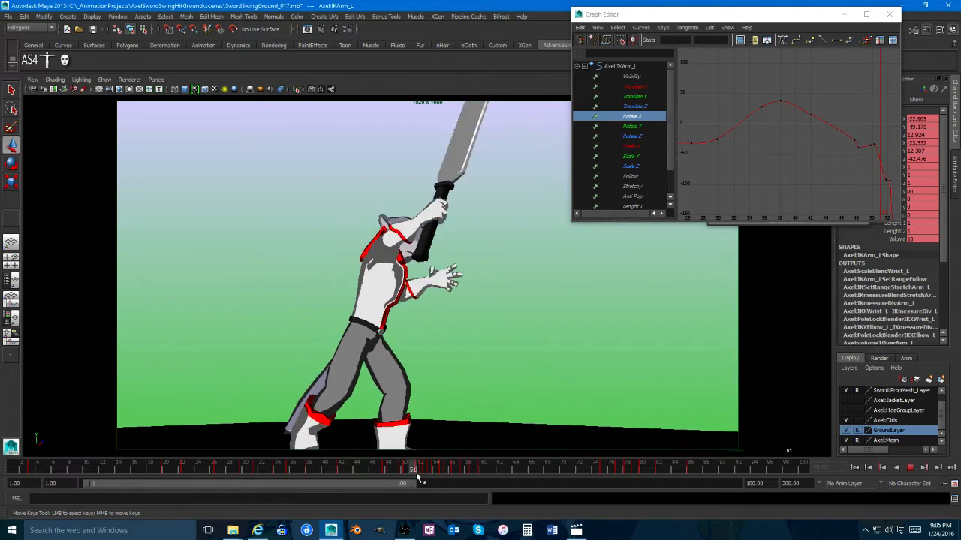
key(alt+v)
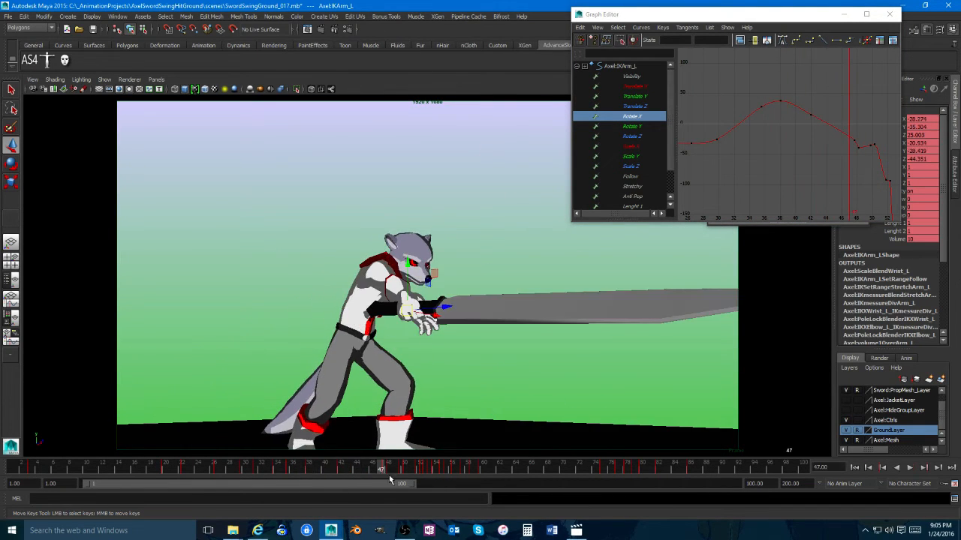
Step: Delete the redundant Rotate X keys just before frame 48 and just after frame 50 to smooth the IKArm_L curve
drag(863, 129, 843, 144)
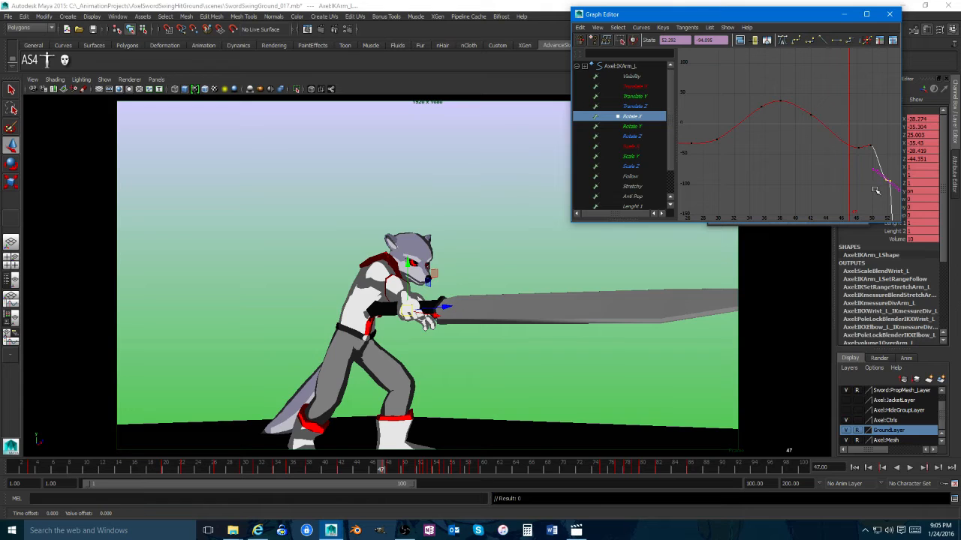
click(820, 186)
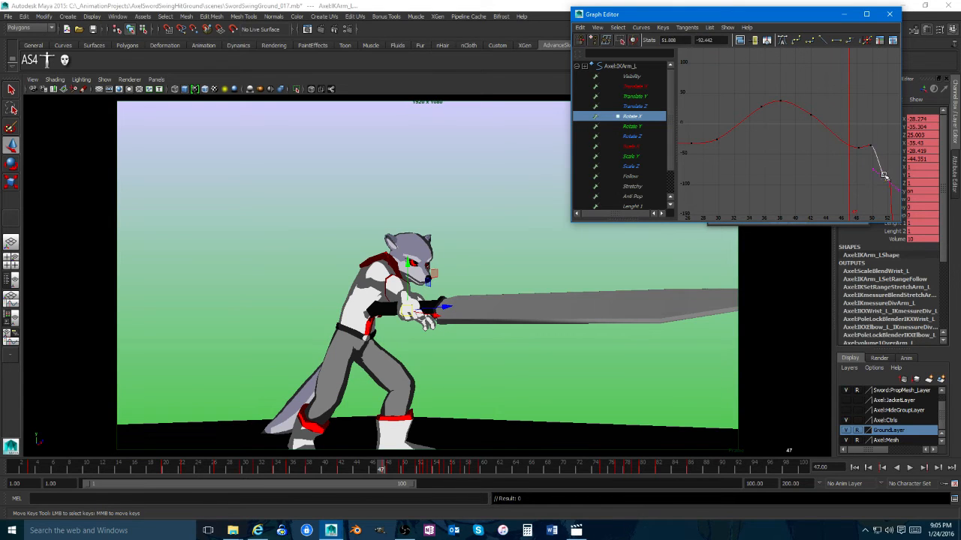
key(f)
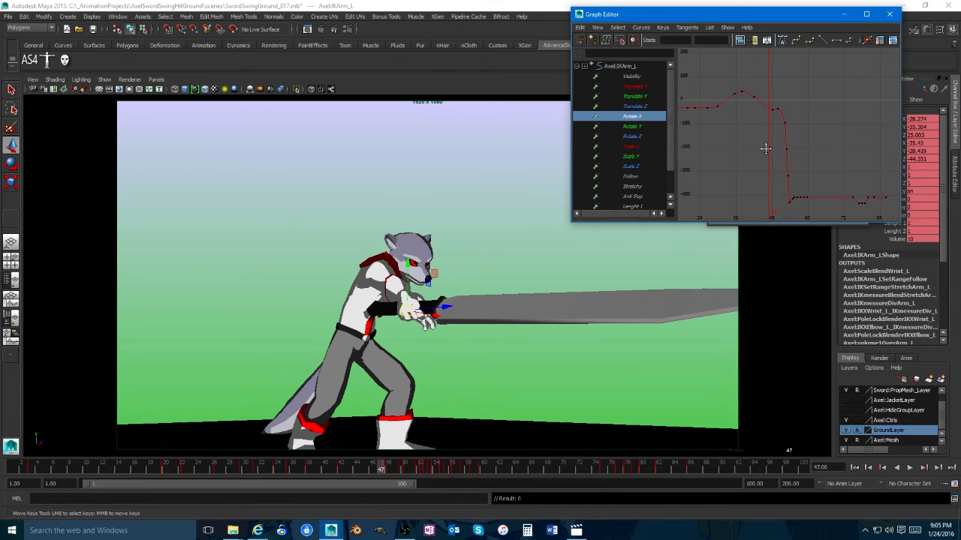
Step: Delete the IKArm_L keys at frames 77 to 79, and scrub back to about frame 19 to review the arm
click(512, 275)
drag(431, 466, 617, 468)
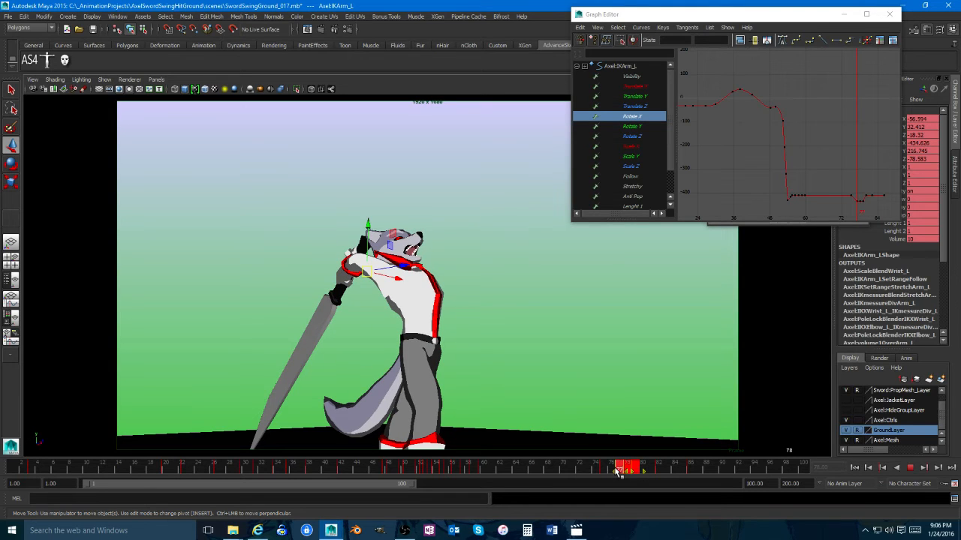
right_click(619, 471)
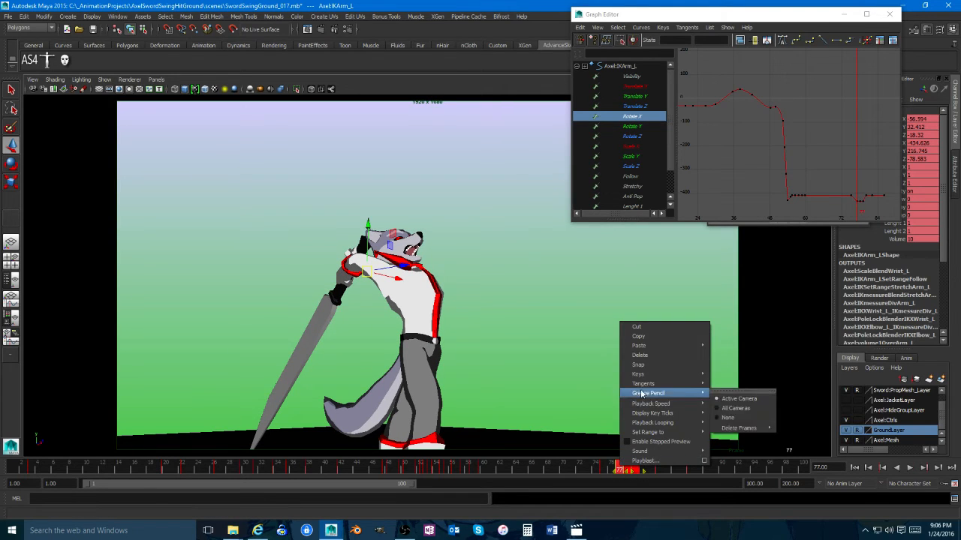
click(660, 355)
drag(607, 469, 181, 463)
alt+middle_drag(729, 164, 823, 170)
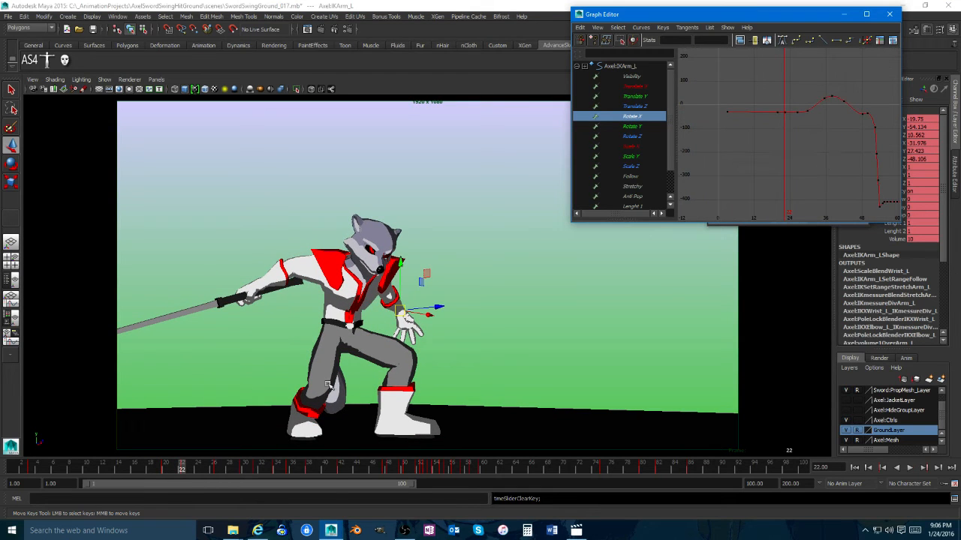
mouse_move(162, 467)
mouse_down()
mouse_move(61, 455)
mouse_move(146, 459)
mouse_move(155, 462)
mouse_move(128, 465)
mouse_move(159, 471)
mouse_up()
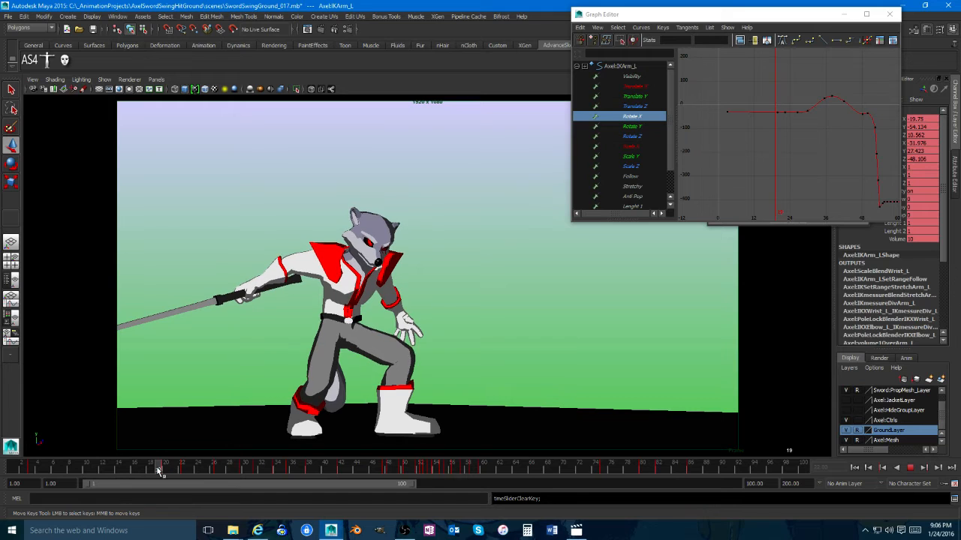
scroll(743, 144, down, 5)
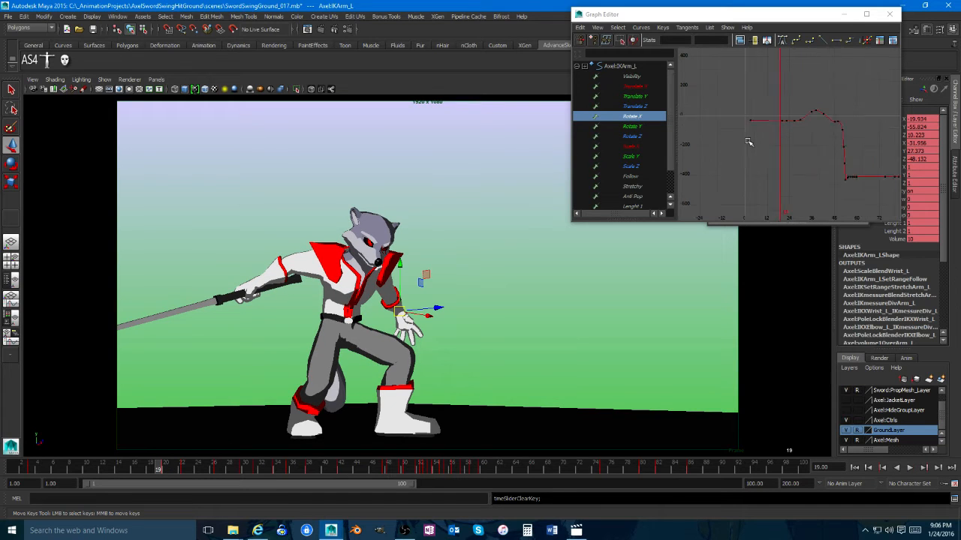
click(454, 335)
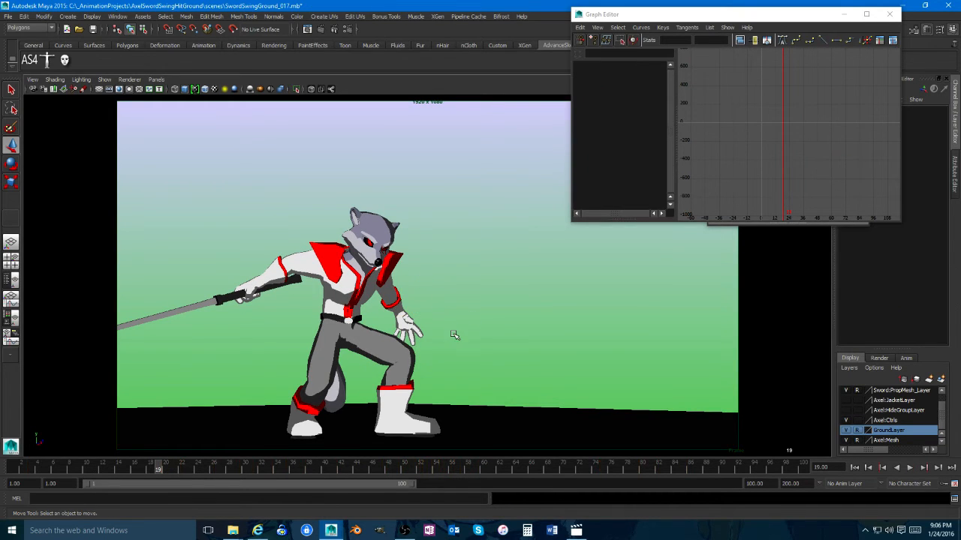
Step: Shift all IKArm_L keys from about frame 20 to 42 one frame earlier, and scrub to frame 27 to check the motion
key(space)
alt+right_drag(537, 328, 600, 331)
click(633, 273)
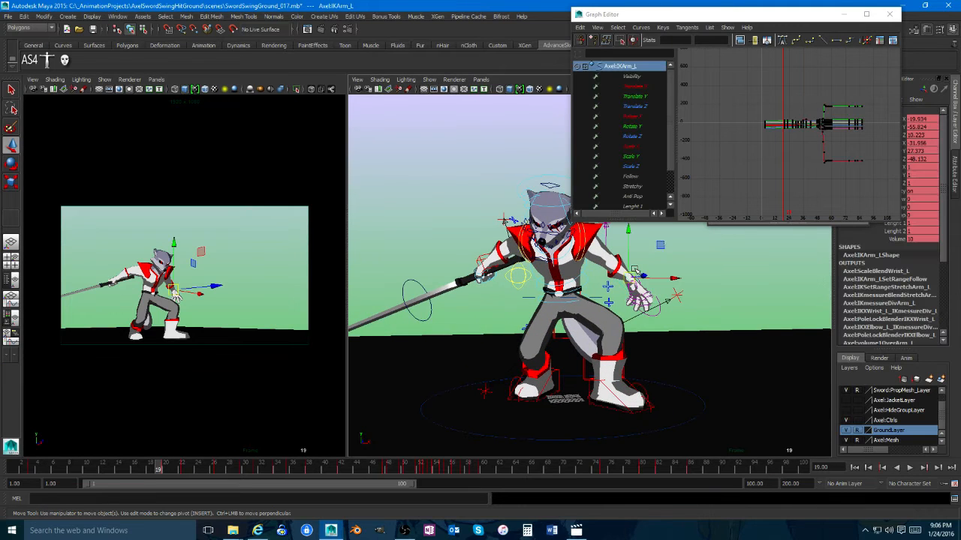
key(space)
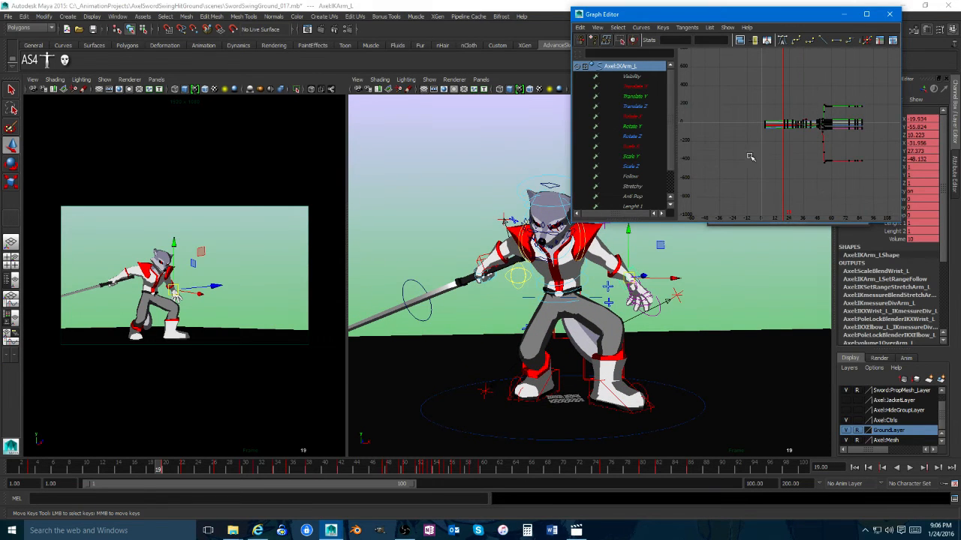
key(f)
alt+right_drag(794, 171, 779, 166)
alt+middle_drag(778, 165, 772, 187)
alt+right_drag(773, 187, 798, 155)
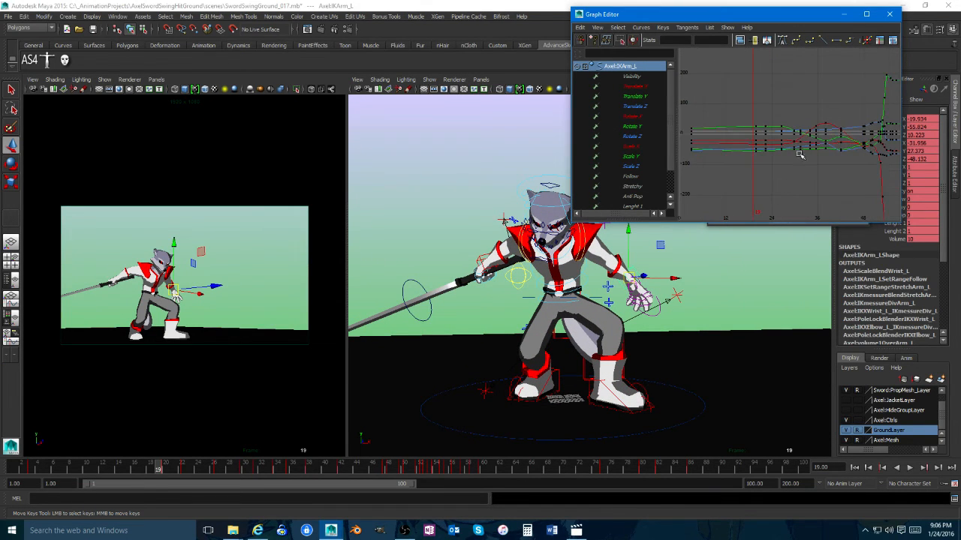
drag(728, 176, 729, 176)
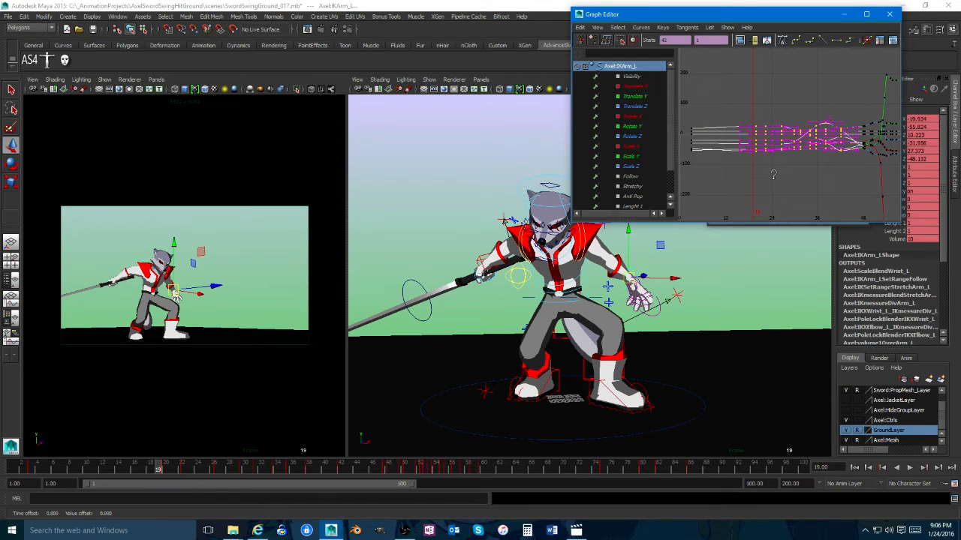
shift+middle_drag(773, 174, 768, 178)
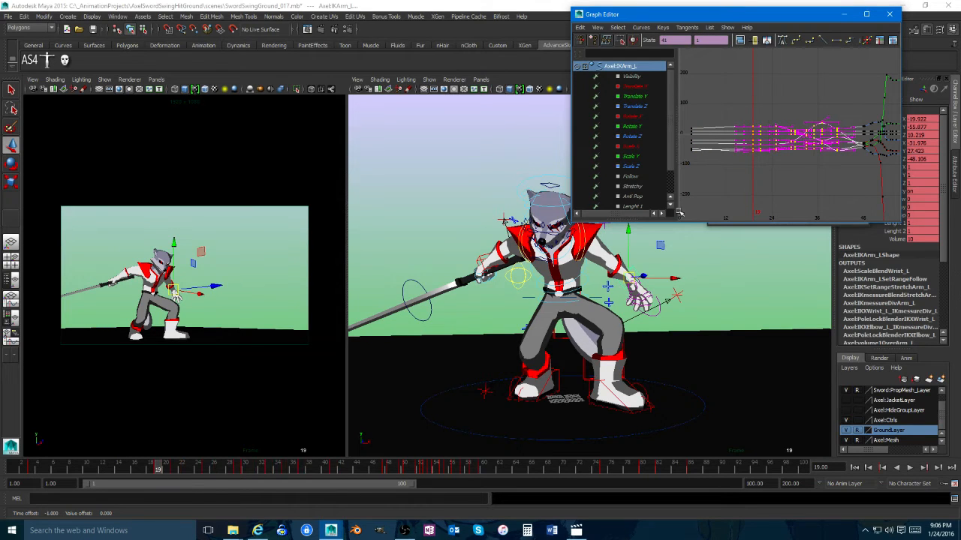
key(space)
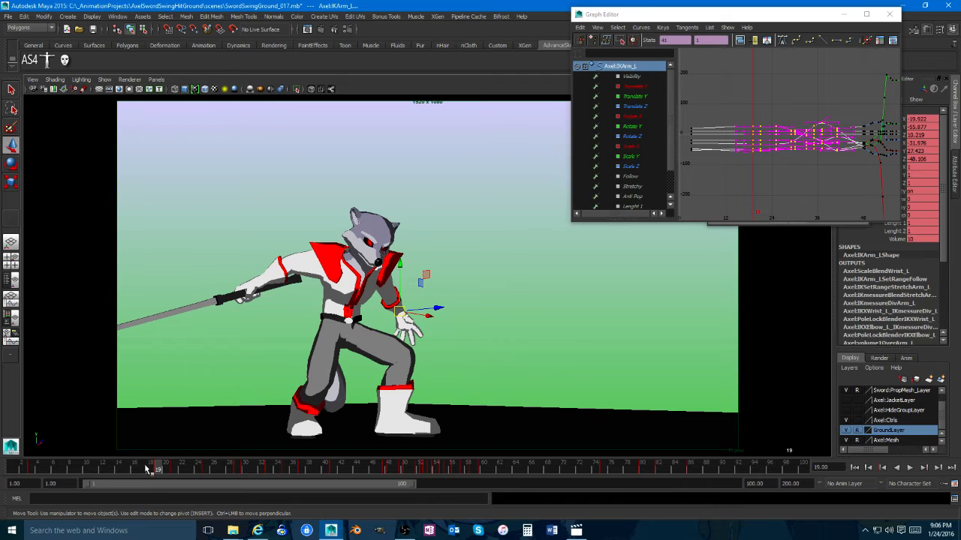
mouse_move(148, 469)
mouse_down()
mouse_move(358, 468)
mouse_move(222, 468)
mouse_up()
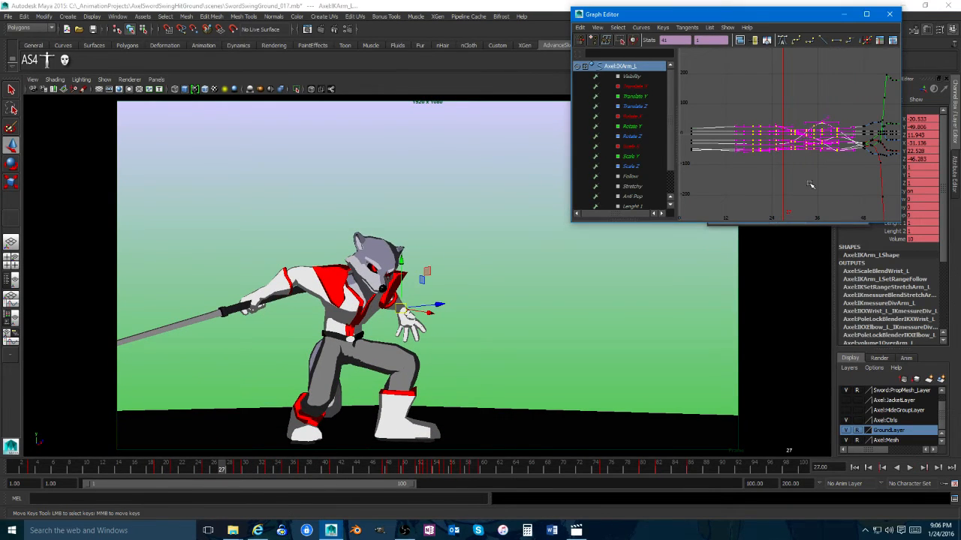
Step: Delete IKArm_L's Translate Y key near frame 21 and lower the key at frame 25 to about -55
scroll(784, 193, up, 3)
click(653, 97)
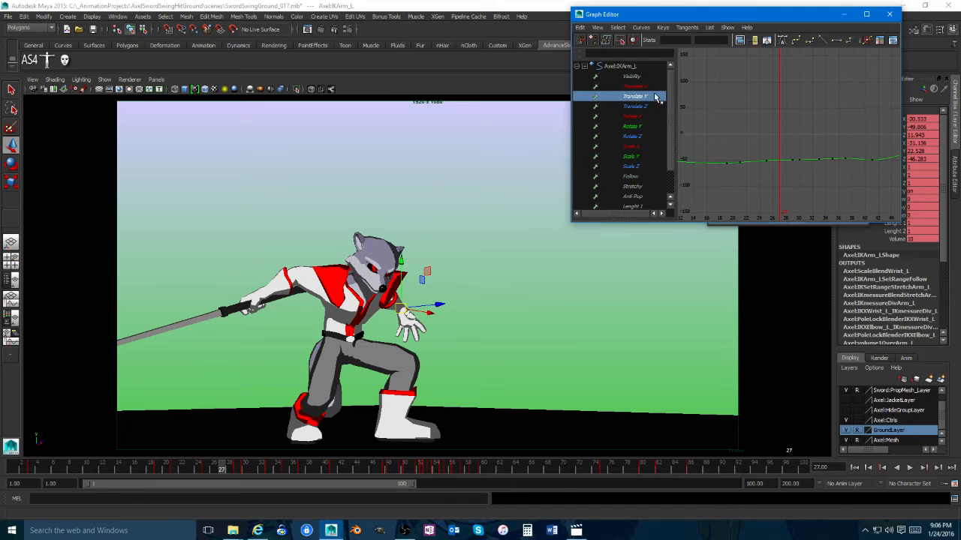
key(f)
scroll(782, 181, down, 6)
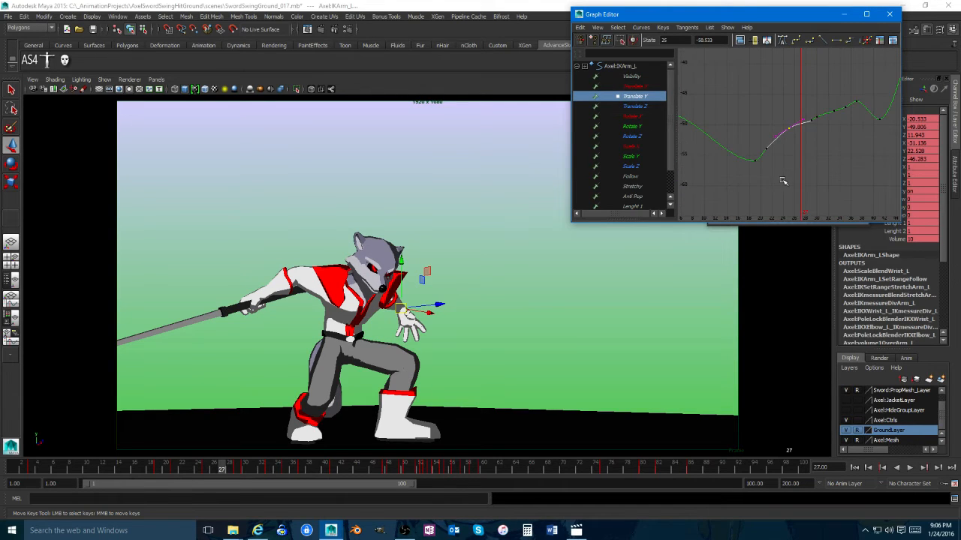
scroll(783, 181, up, 2)
middle_drag(810, 136, 808, 150)
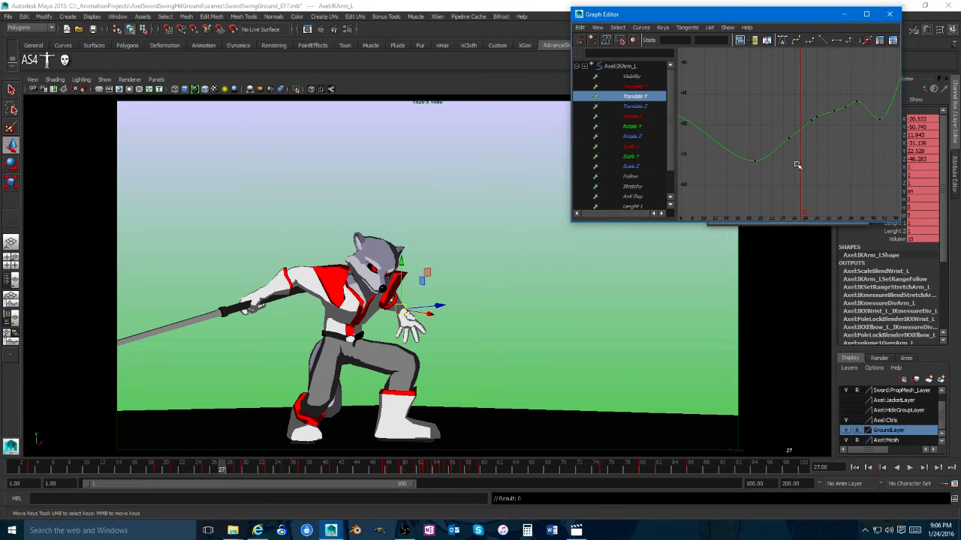
middle_drag(806, 151, 810, 171)
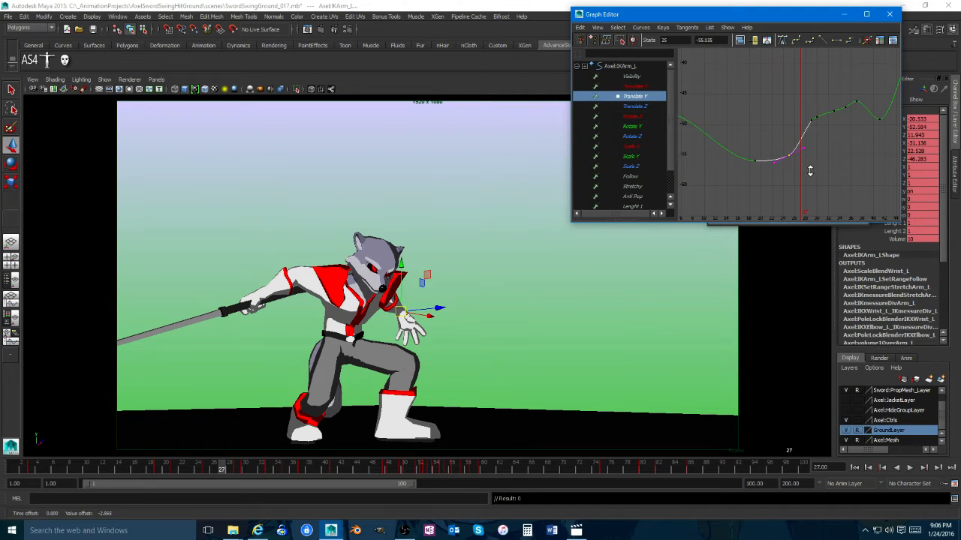
Step: Lower the Translate Y keys around frame 30, delete the extra keys near frames 29 and 33, and set frame 37 to -46.791
drag(808, 116, 807, 114)
middle_drag(808, 148, 811, 160)
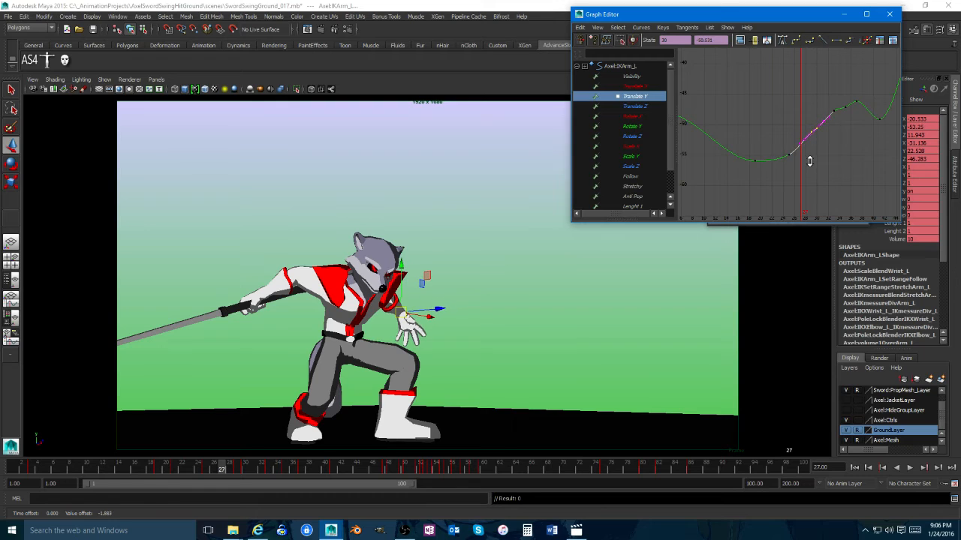
click(815, 141)
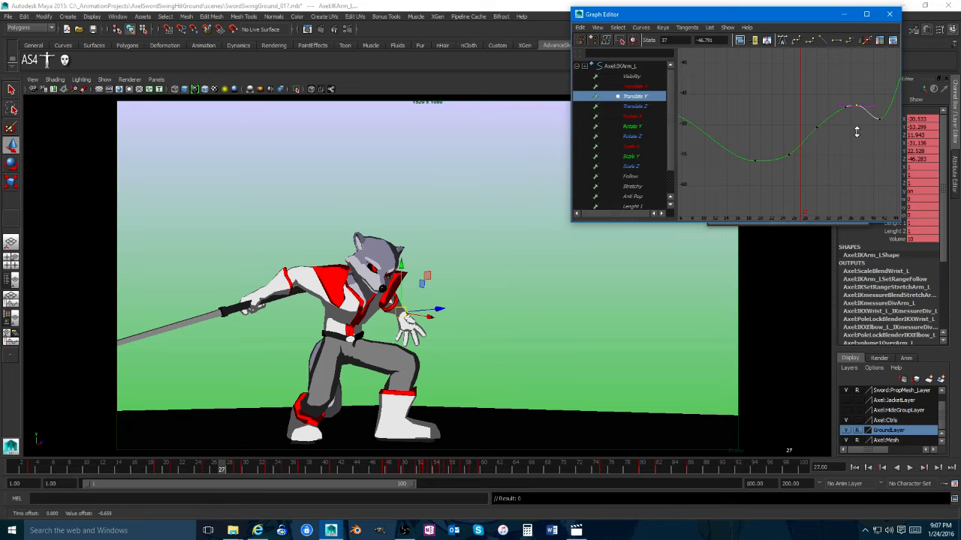
middle_click(185, 408)
Step: Raise the Translate Y keys at frames 19 and 25, bringing frame 25 to -52.088, and check the arm by scrubbing
drag(149, 469, 173, 466)
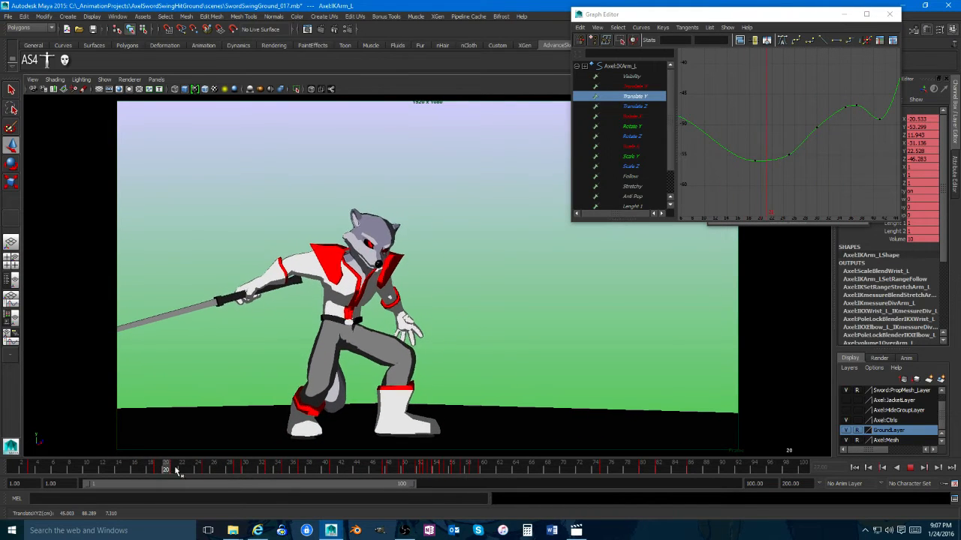
drag(814, 178, 732, 142)
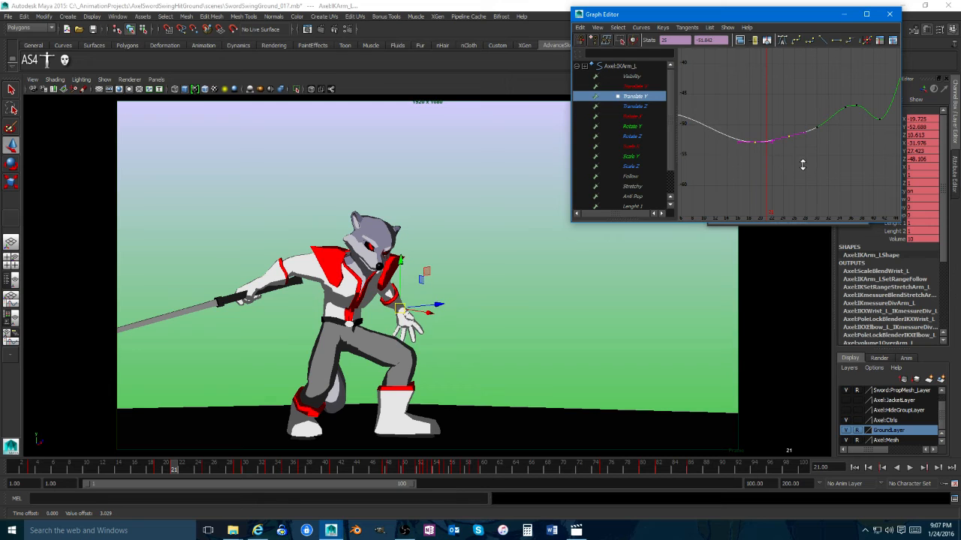
mouse_move(174, 471)
mouse_down()
mouse_move(344, 471)
mouse_move(279, 471)
mouse_up()
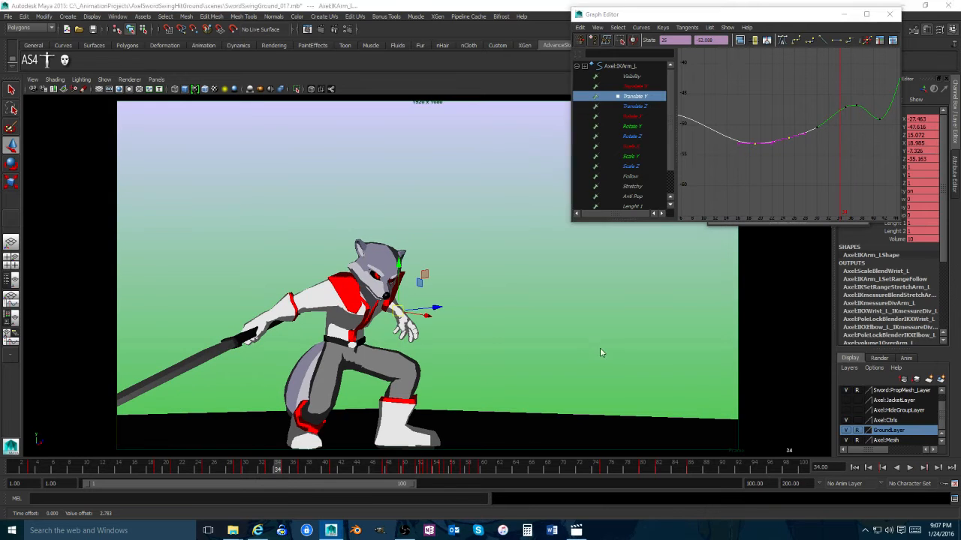
key(space)
alt+middle_drag(548, 319, 537, 349)
key(e)
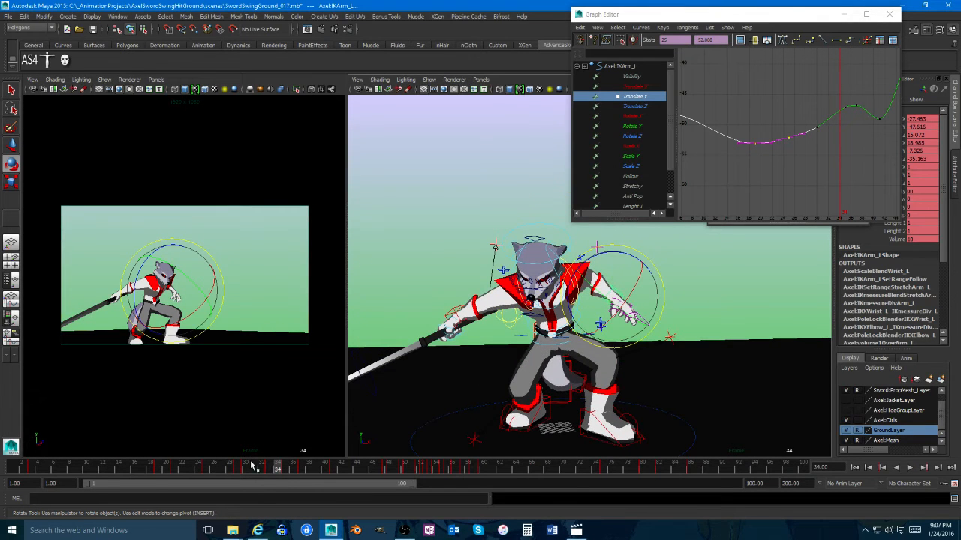
drag(267, 466, 116, 466)
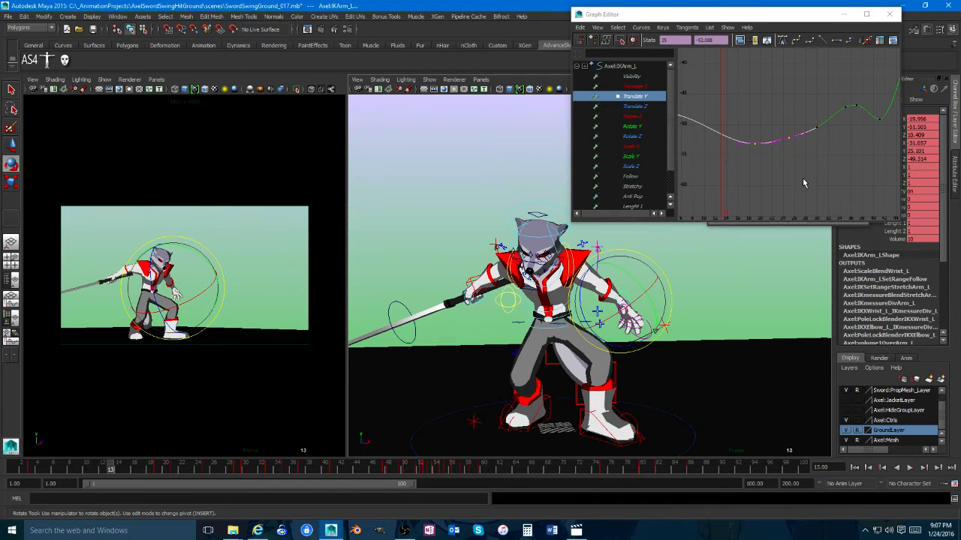
Step: Scale the Translate Y keys from frame 19 to 30 to flatten the dip, bringing the frame 30 key to -49.262
click(803, 183)
key(w)
drag(711, 160, 710, 160)
key(r)
middle_drag(771, 110, 770, 115)
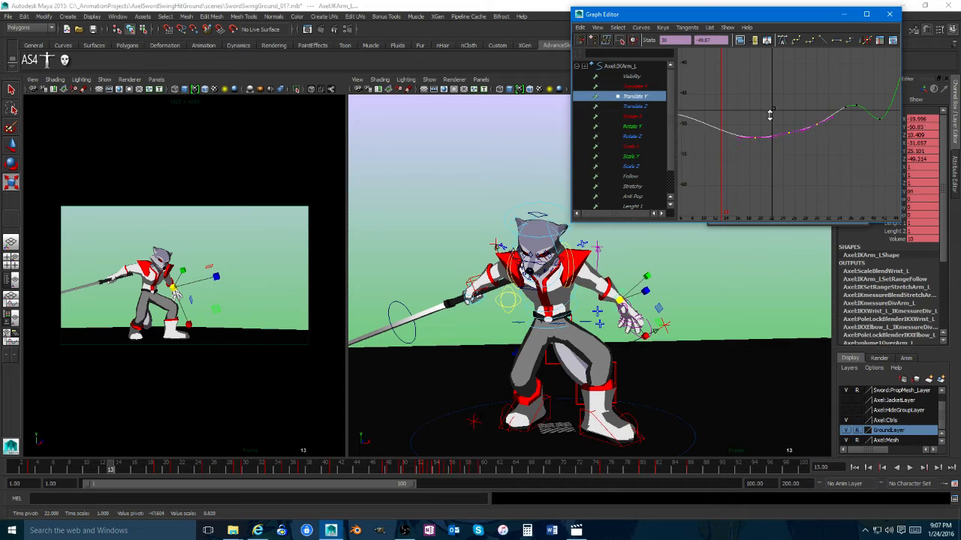
middle_click(302, 308)
key(space)
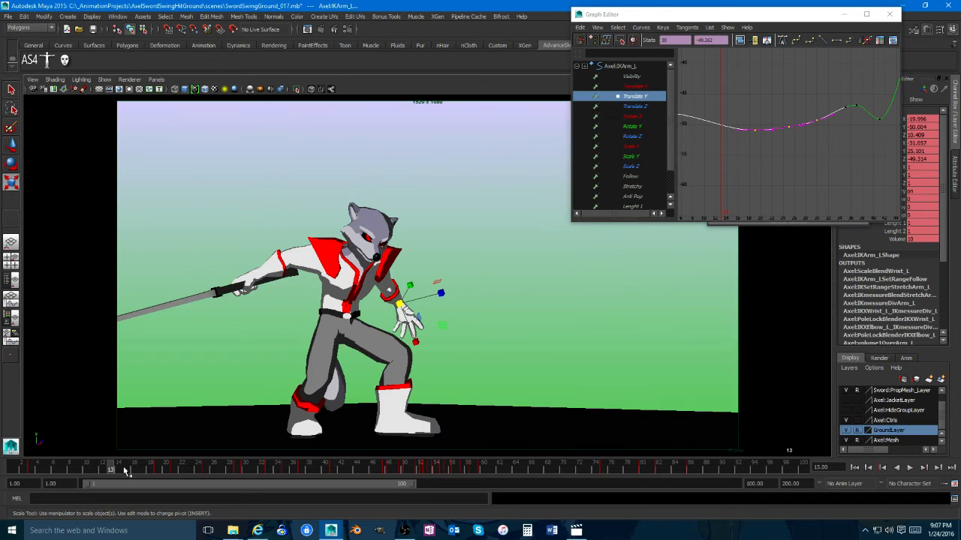
Step: Scale IKArm_L's Rotate X keys around frames 33 to 41 to flatten the bump, bringing the frame 41 key to -23.216
drag(124, 467, 285, 459)
key(space)
scroll(600, 316, up, 4)
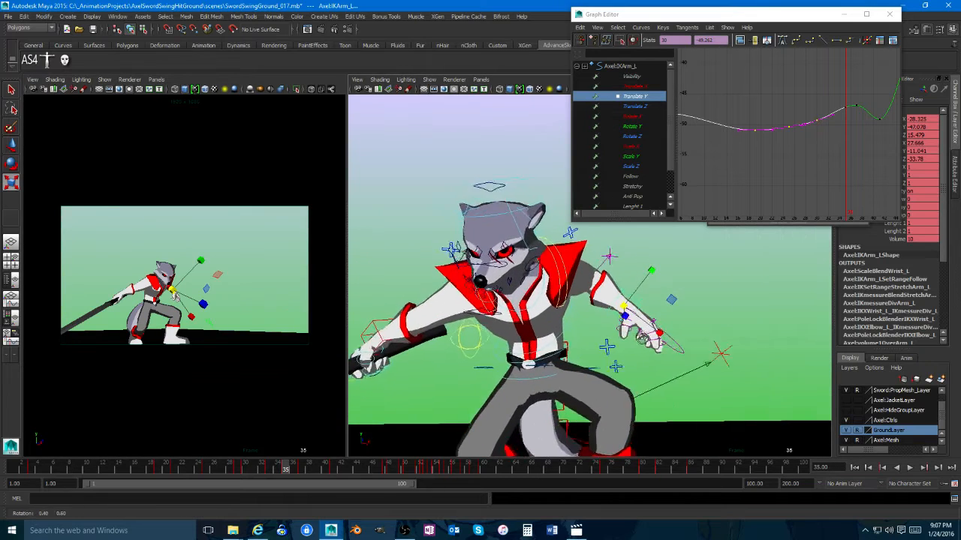
key(e)
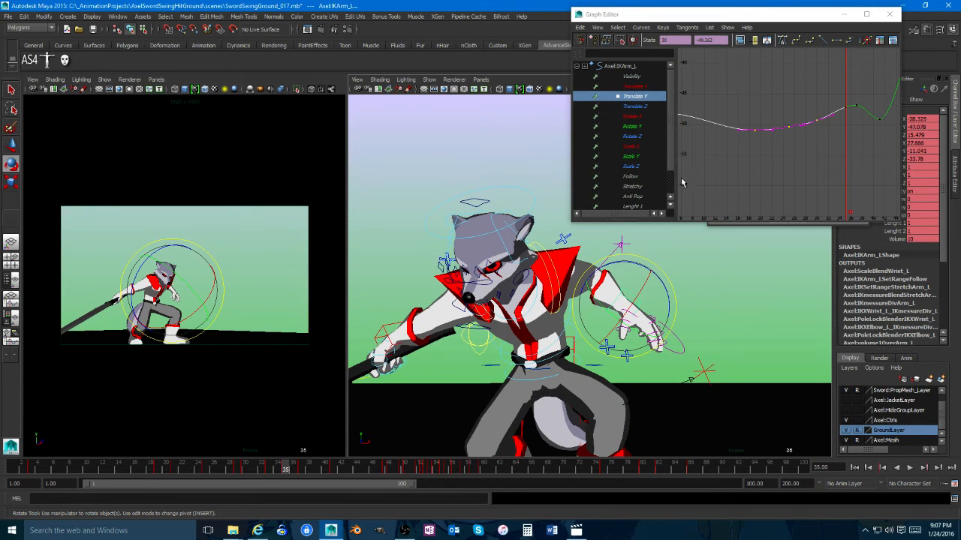
click(642, 117)
key(f)
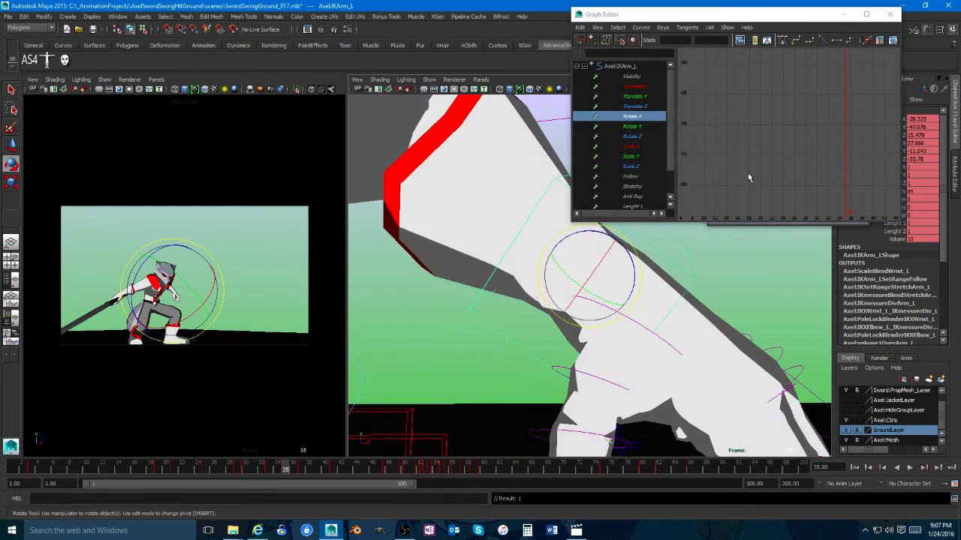
key(f)
scroll(557, 277, down, 2)
scroll(558, 277, down, 3)
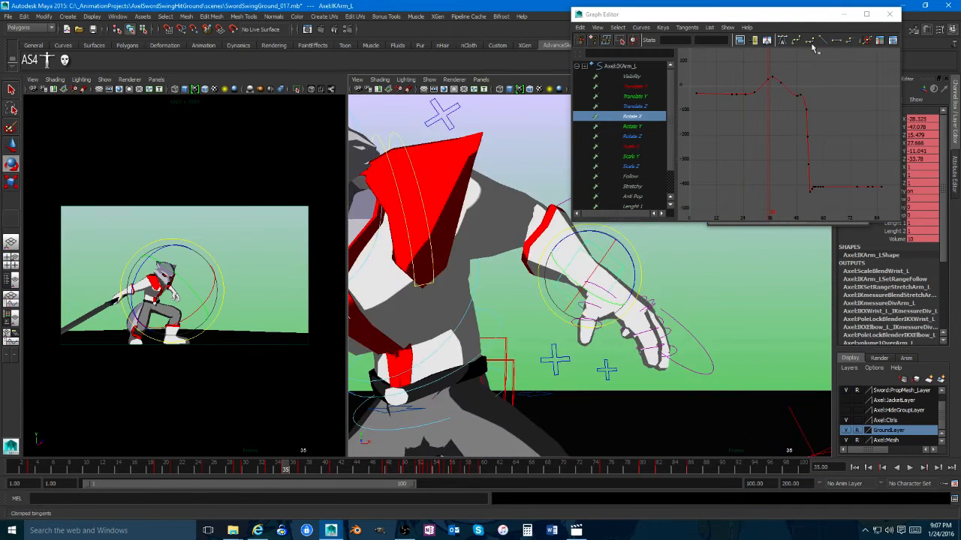
drag(788, 66, 762, 93)
key(r)
middle_drag(771, 96, 773, 114)
key(space)
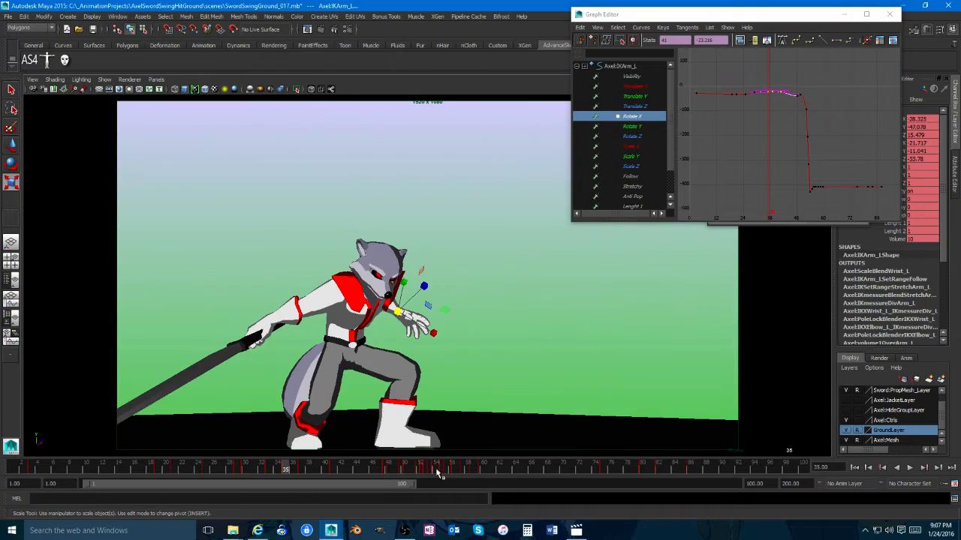
mouse_move(276, 469)
mouse_down()
mouse_move(180, 448)
mouse_move(345, 458)
mouse_move(308, 461)
mouse_up()
Step: Flatten IKArm_L's Rotate Z keys around frames 33 to 41, bringing frame 41 to -47.039, and check the arm by scrubbing
key(space)
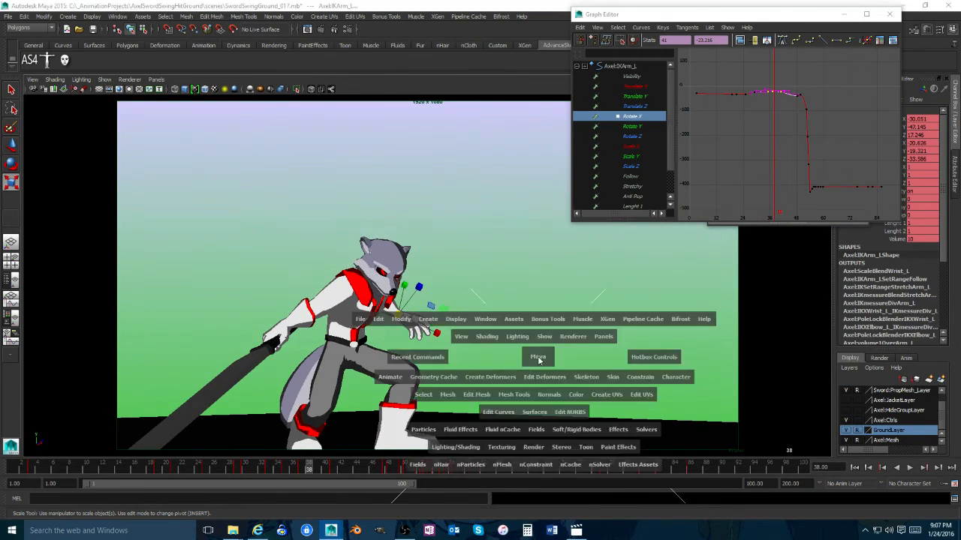
alt+drag(579, 312, 591, 328)
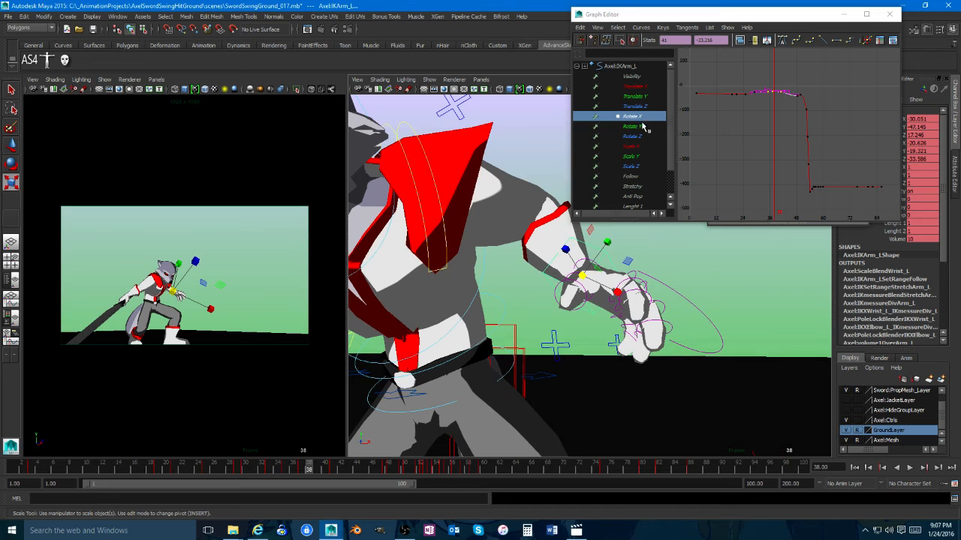
click(639, 136)
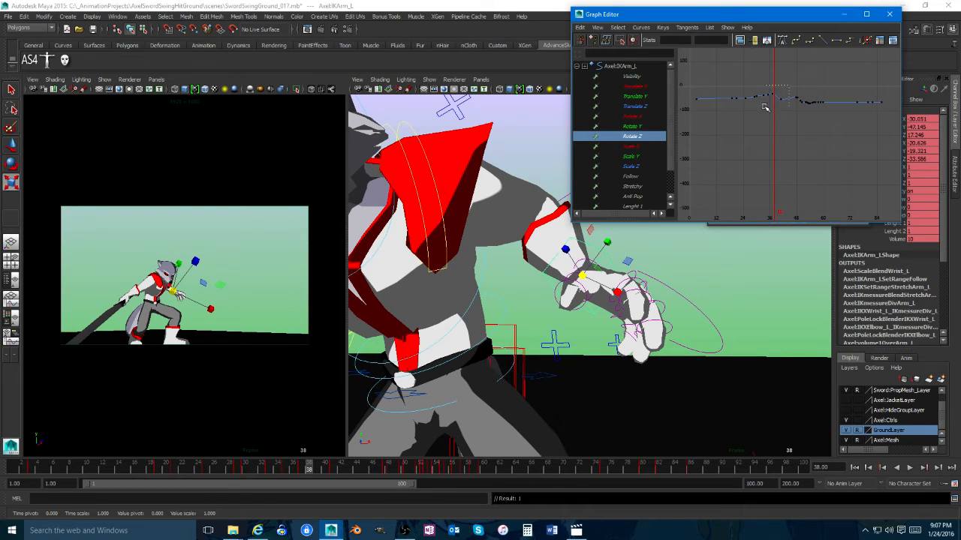
middle_drag(775, 98, 777, 116)
key(space)
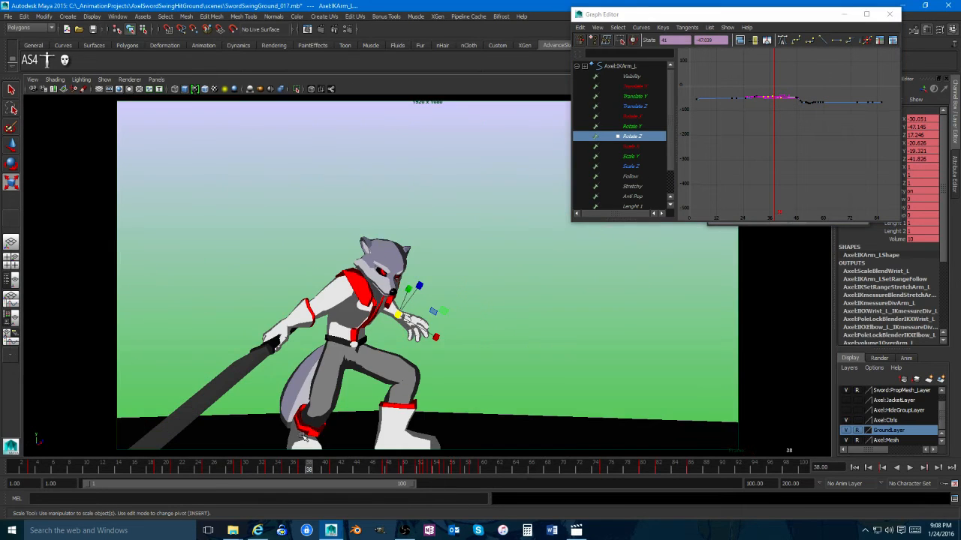
drag(304, 473, 262, 475)
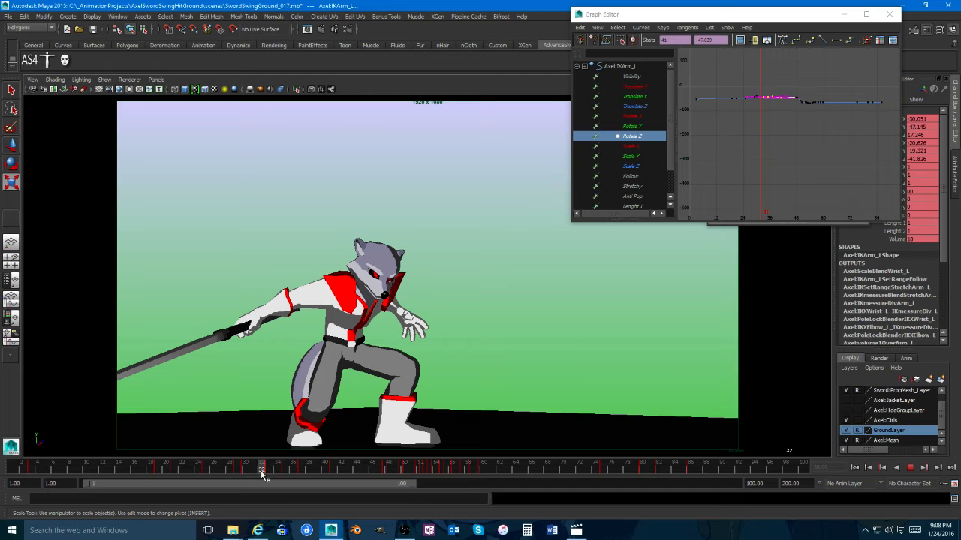
mouse_move(261, 474)
mouse_down()
mouse_move(413, 472)
mouse_move(294, 472)
mouse_up()
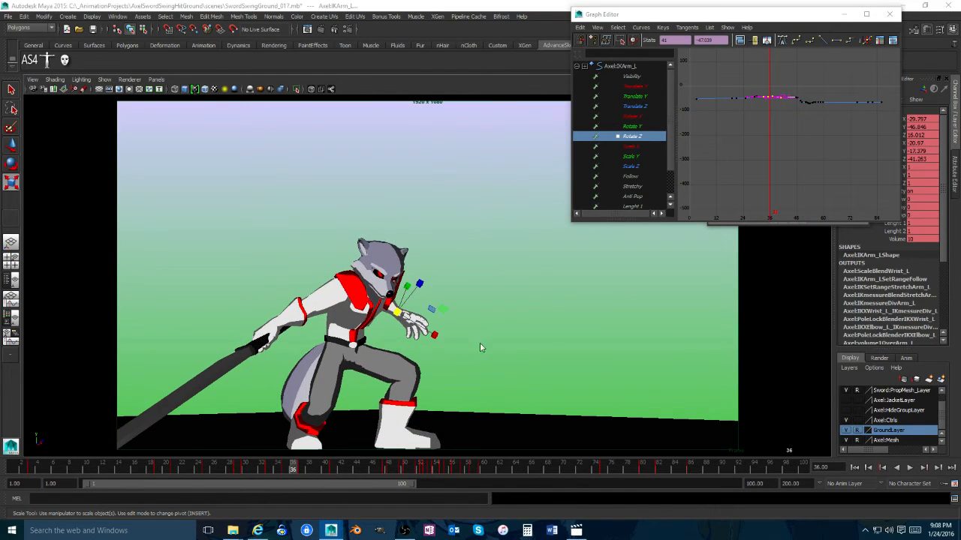
Step: Delete the extra Rotate Z key at frame 41 and inspect the left hand's pose at frame 36
key(space)
alt+drag(487, 316, 529, 317)
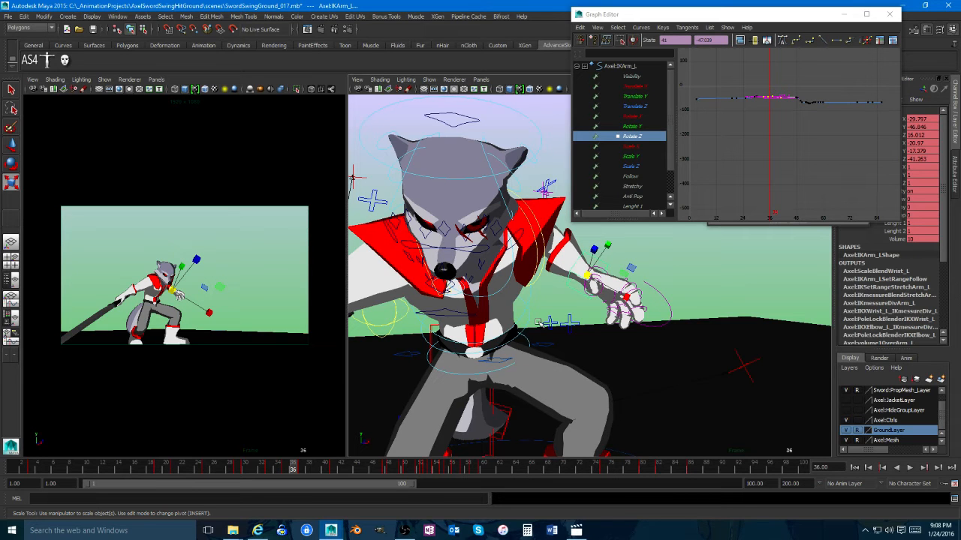
alt+right_drag(620, 322, 571, 325)
alt+drag(570, 325, 583, 326)
alt+right_drag(776, 134, 818, 156)
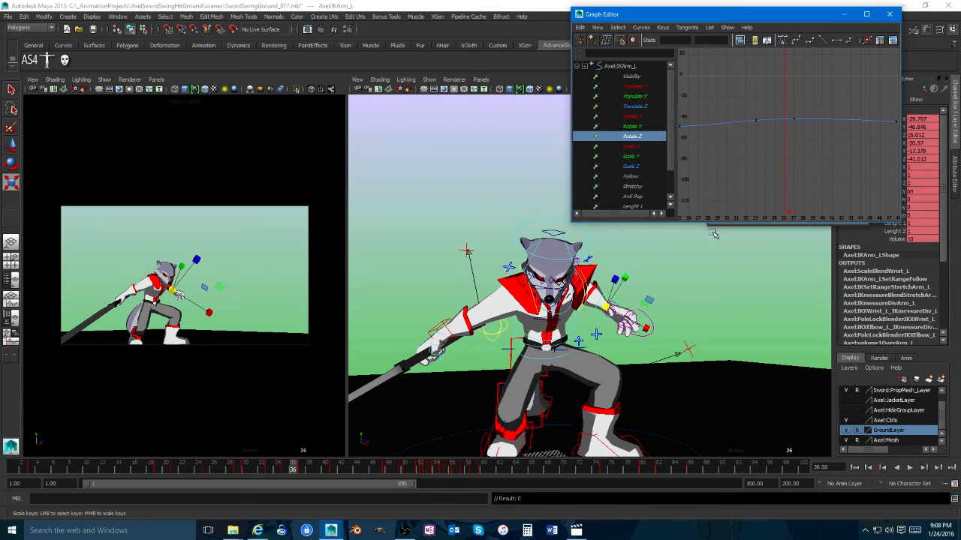
alt+drag(510, 310, 603, 315)
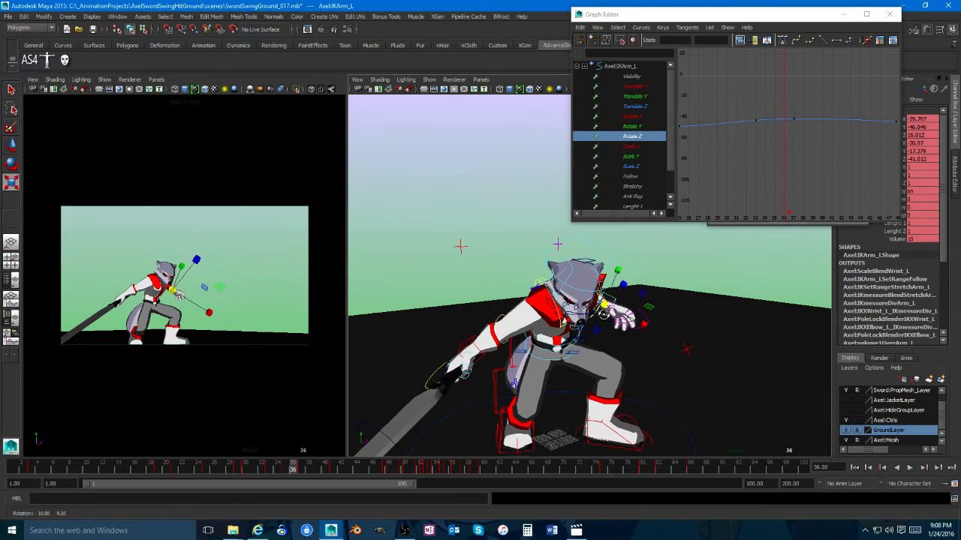
Step: Play back and scrub the animation through the camera to check the left arm's motion up to frame 37
key(space)
drag(299, 471, 135, 471)
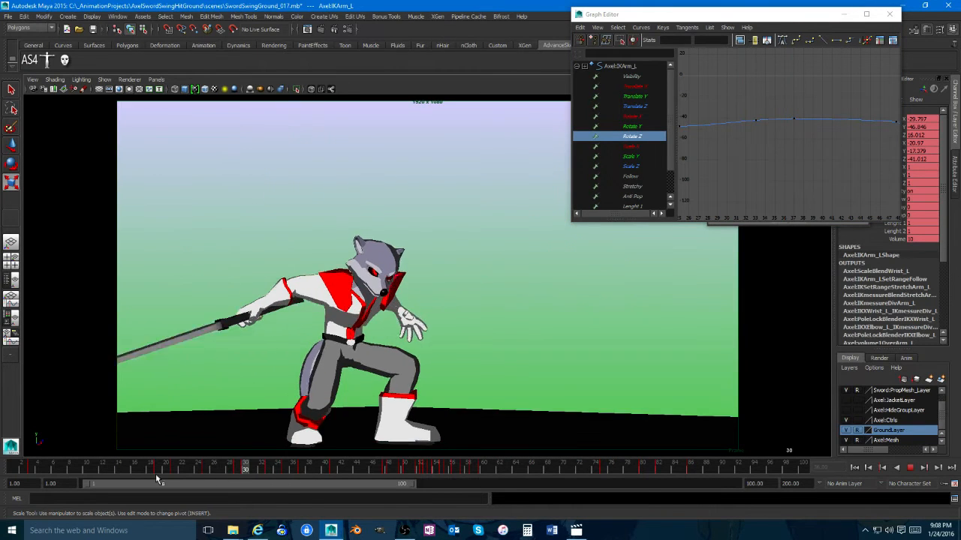
click(908, 468)
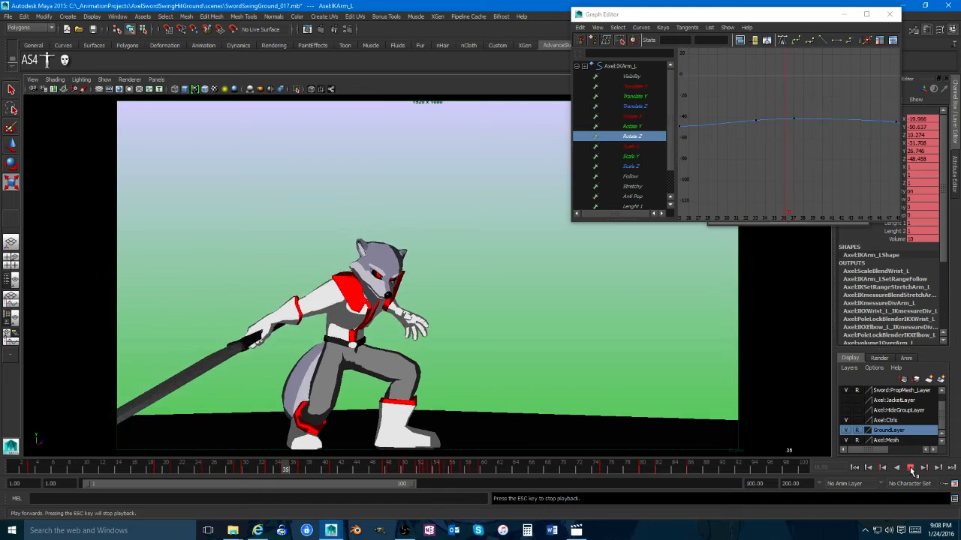
drag(243, 467, 304, 470)
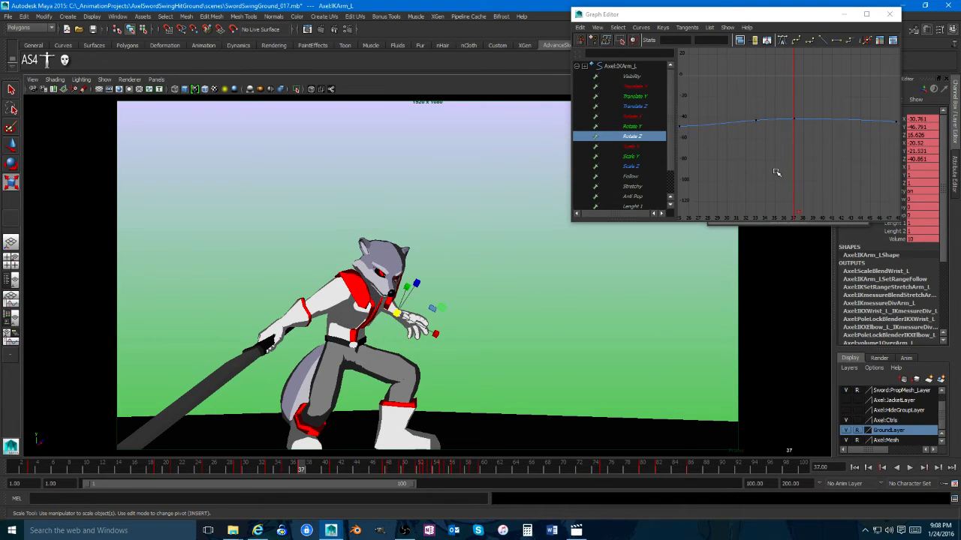
Step: Smooth the Translate Y curve before frame 41 by removing the frame 37 key and setting frame 25 to -51.412, then check playback
key(space)
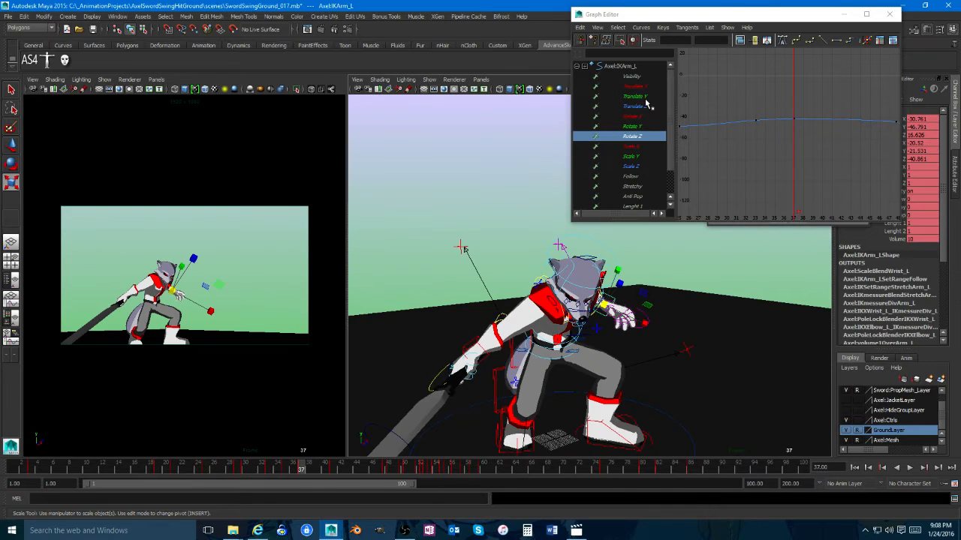
click(638, 97)
key(f)
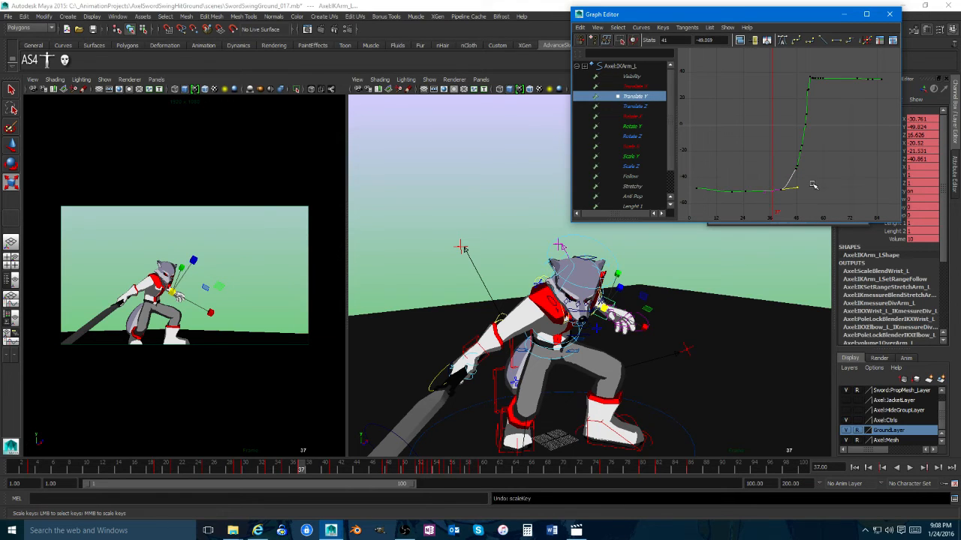
key(w)
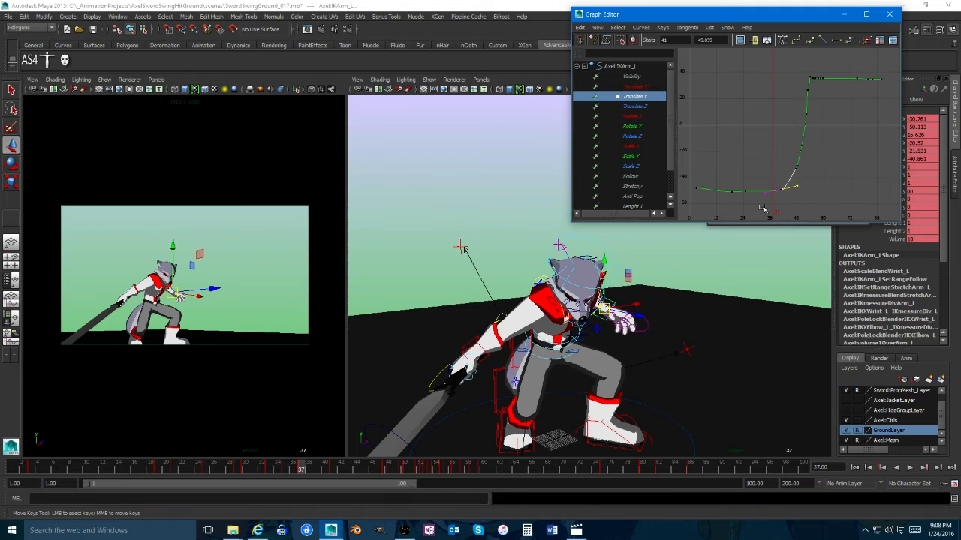
scroll(777, 185, up, 2)
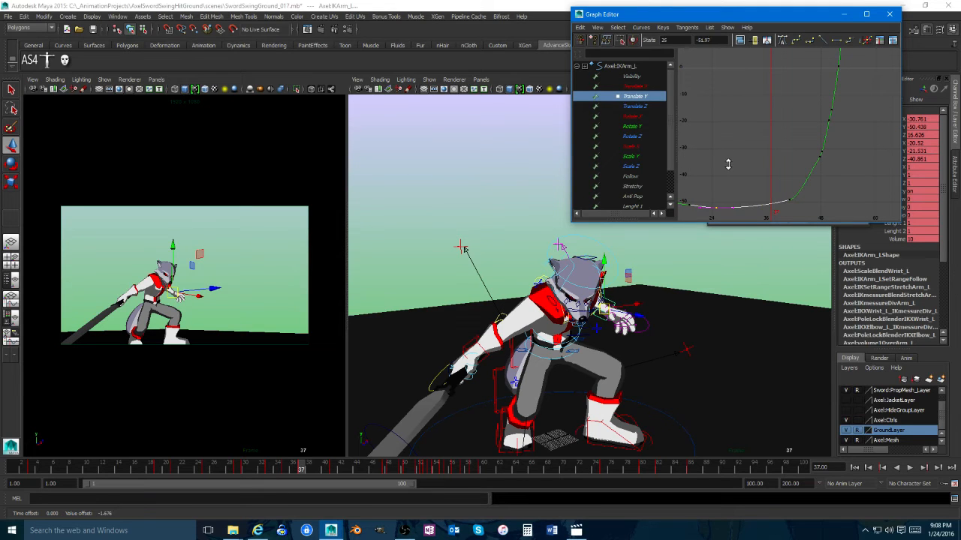
middle_click(245, 302)
key(alt+v)
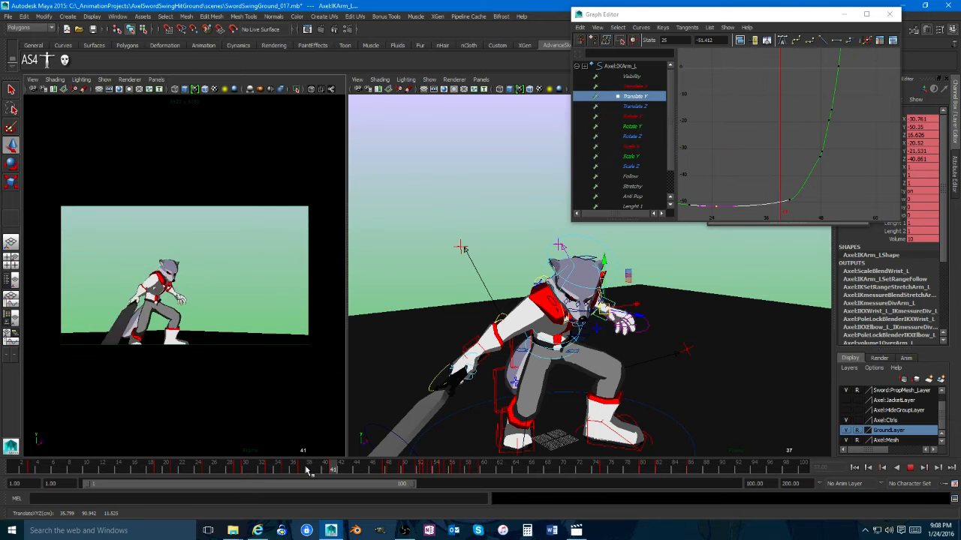
key(alt+v)
Step: Delete IKArm_L's extra key near frame 48 after reviewing the left arm's pose
key(e)
alt+right_drag(570, 361, 596, 360)
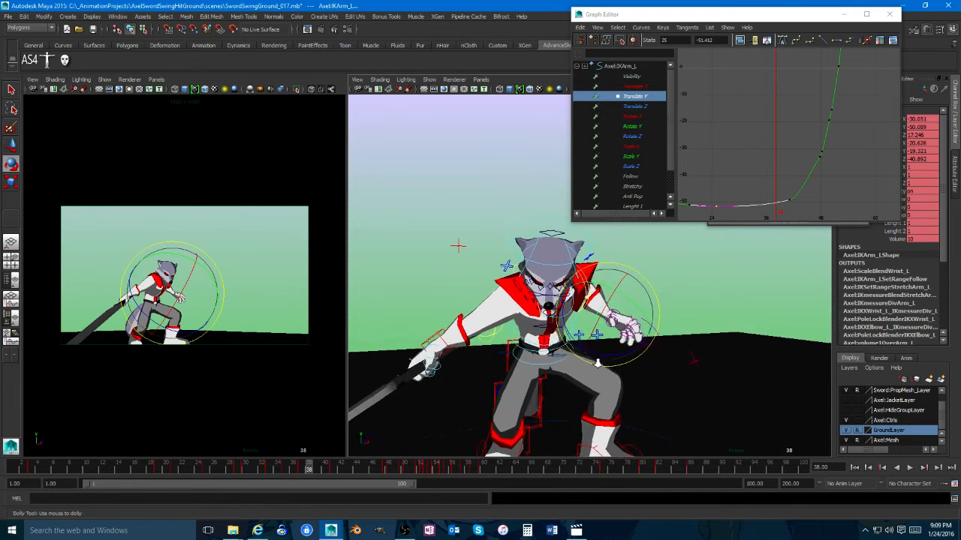
alt+drag(597, 360, 640, 286)
drag(379, 469, 356, 470)
right_click(387, 471)
click(400, 360)
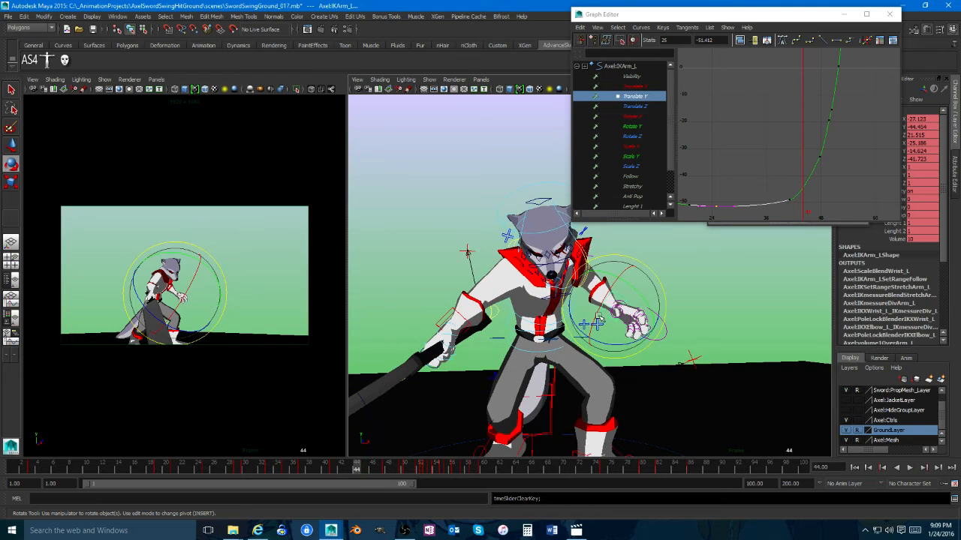
Step: Lower and rotate the left hand at frame 44, bringing Translate Y to -53.699, delete the frame 41 key, and check playback
key(w)
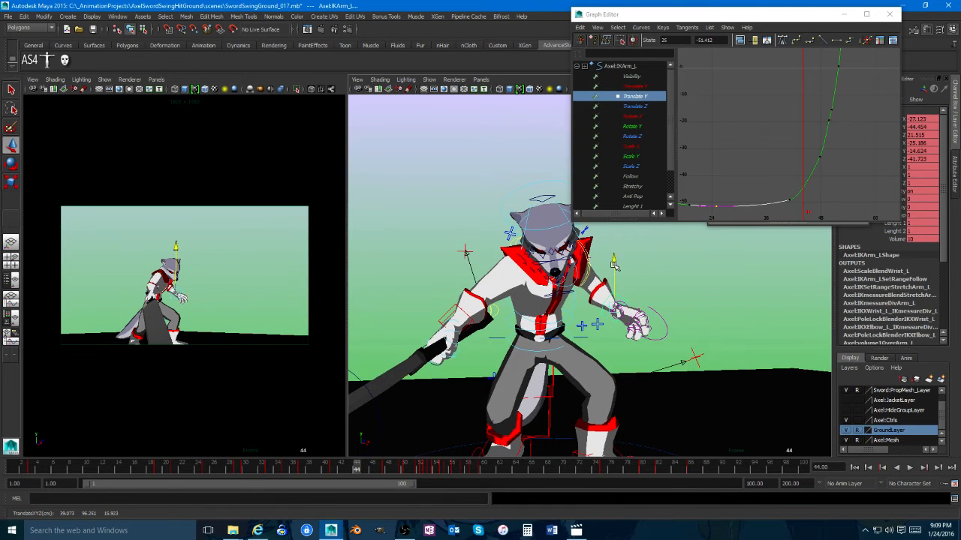
drag(614, 276, 607, 369)
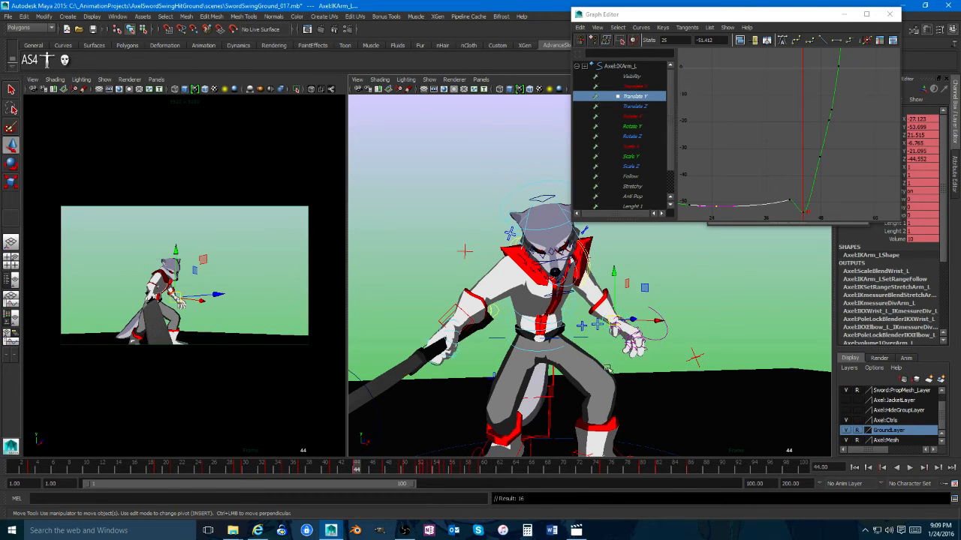
click(333, 467)
right_click(334, 468)
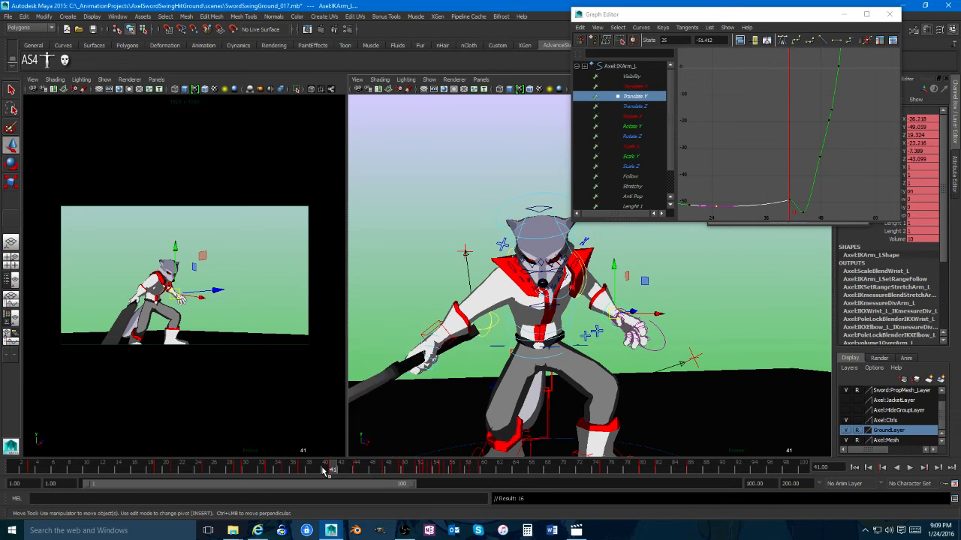
click(352, 358)
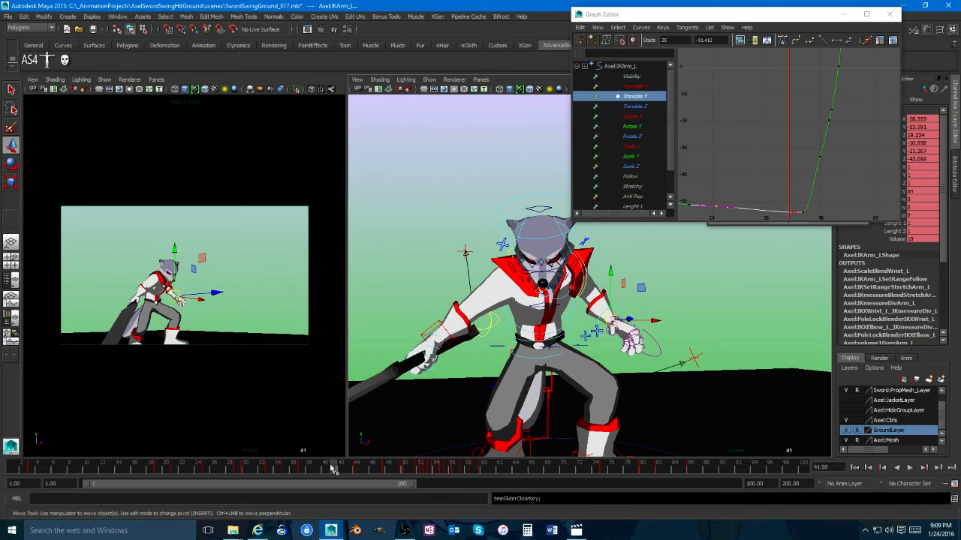
key(alt+v)
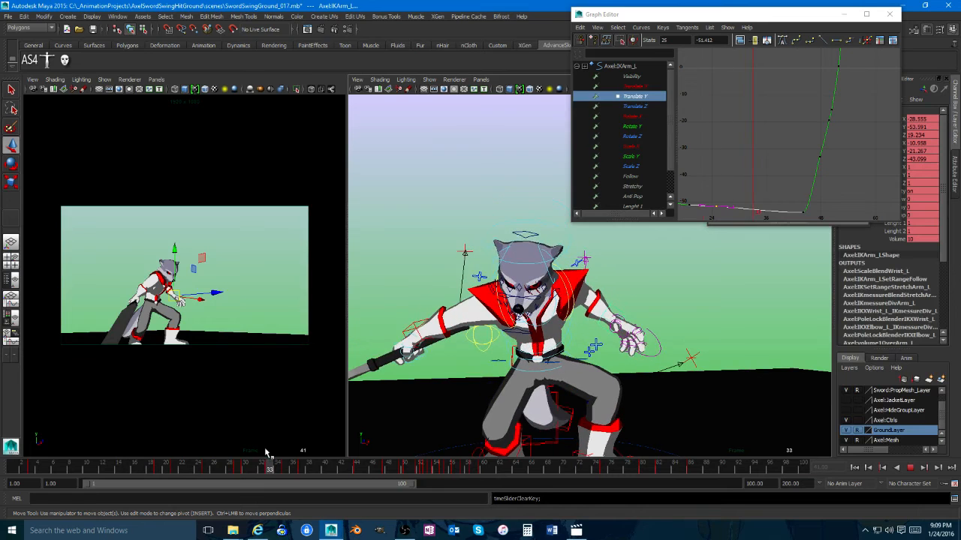
key(alt+v)
Step: Delete IKArm_L's keys from frame 25 to 40 and check the left arm's motion through playback and at frame 47
shift+drag(325, 468, 206, 468)
right_click(272, 468)
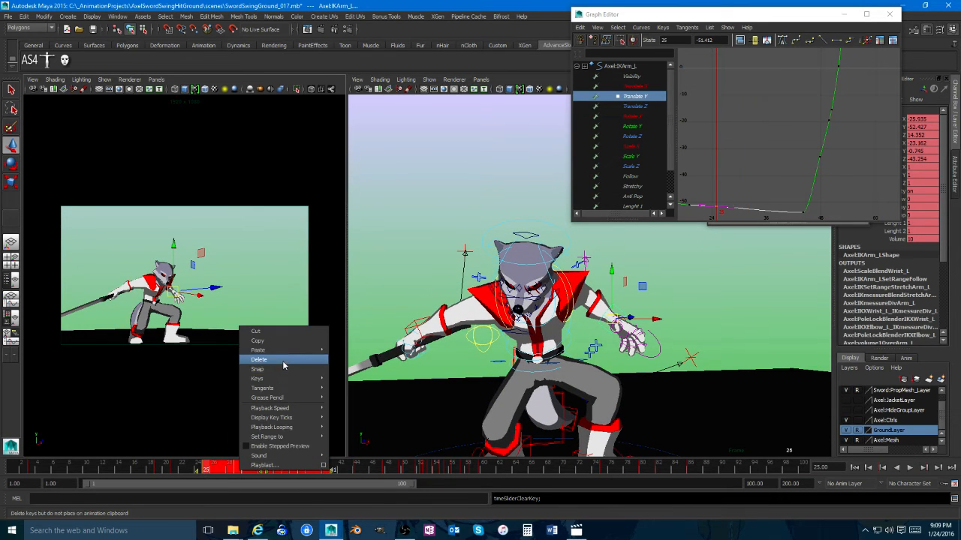
click(284, 360)
key(alt+v)
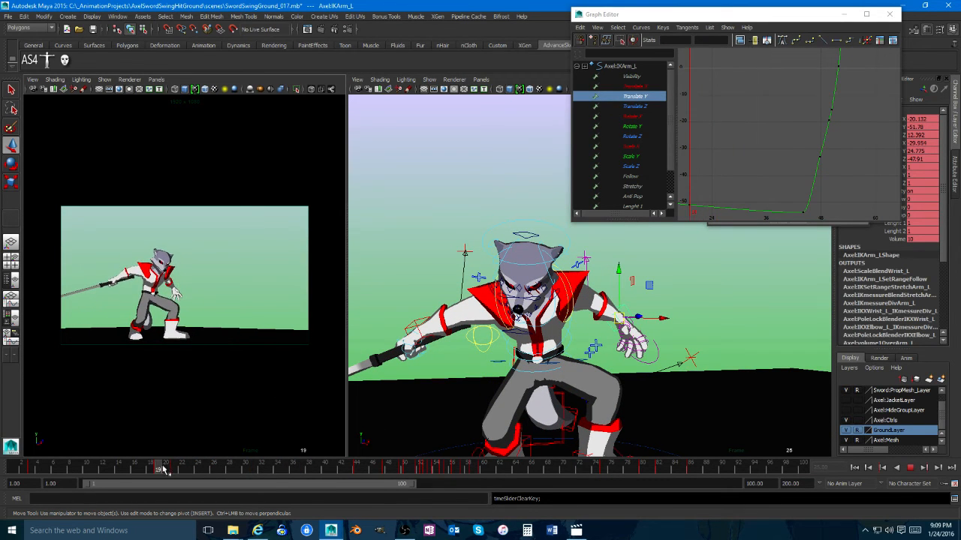
key(alt+v)
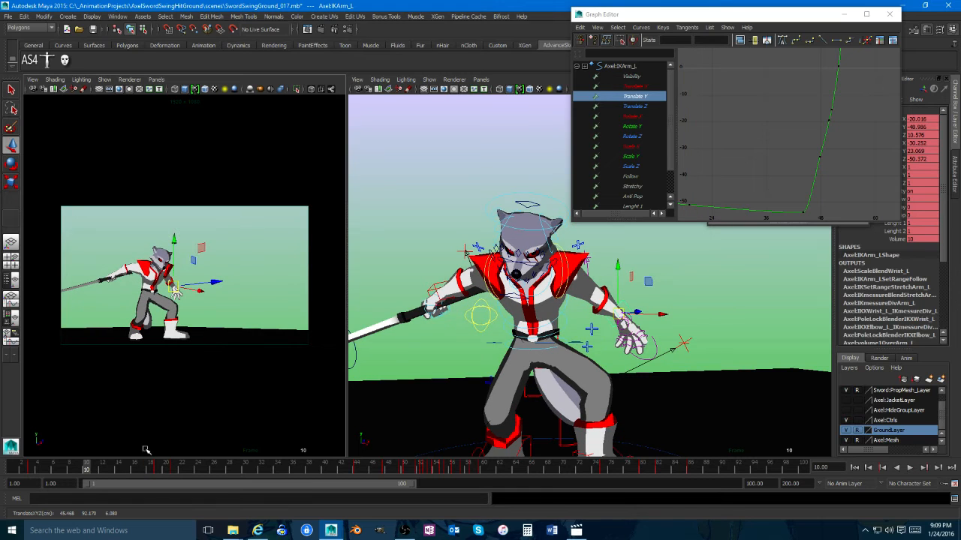
key(alt+v)
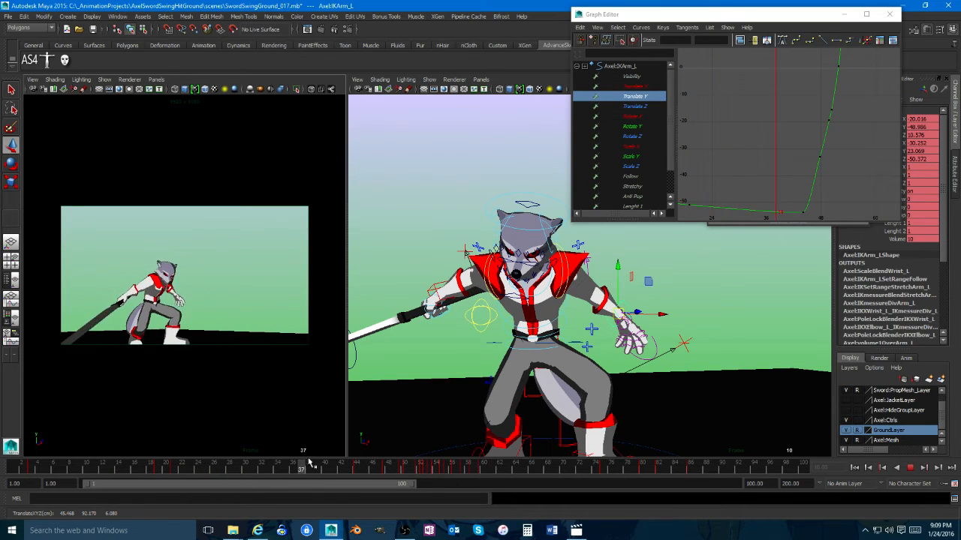
click(383, 470)
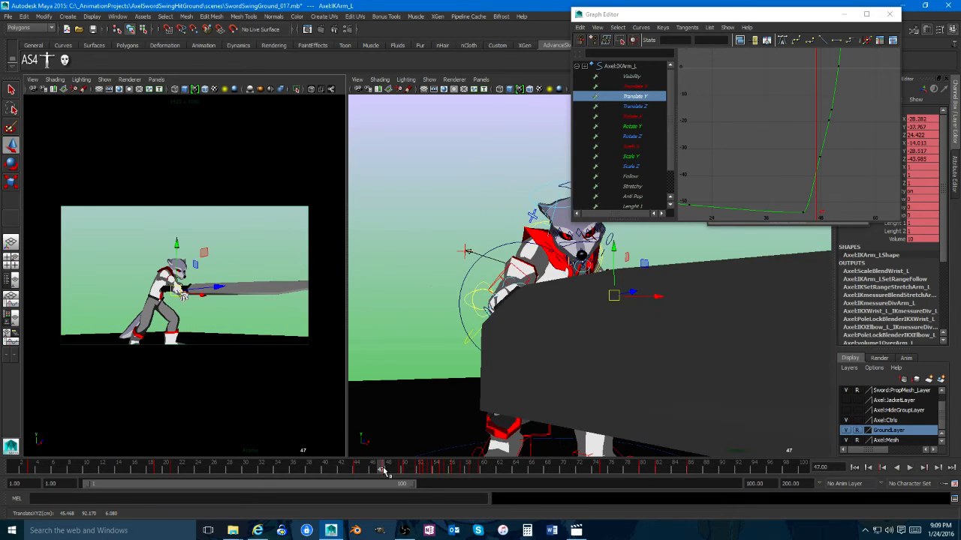
alt+right_drag(733, 139, 704, 146)
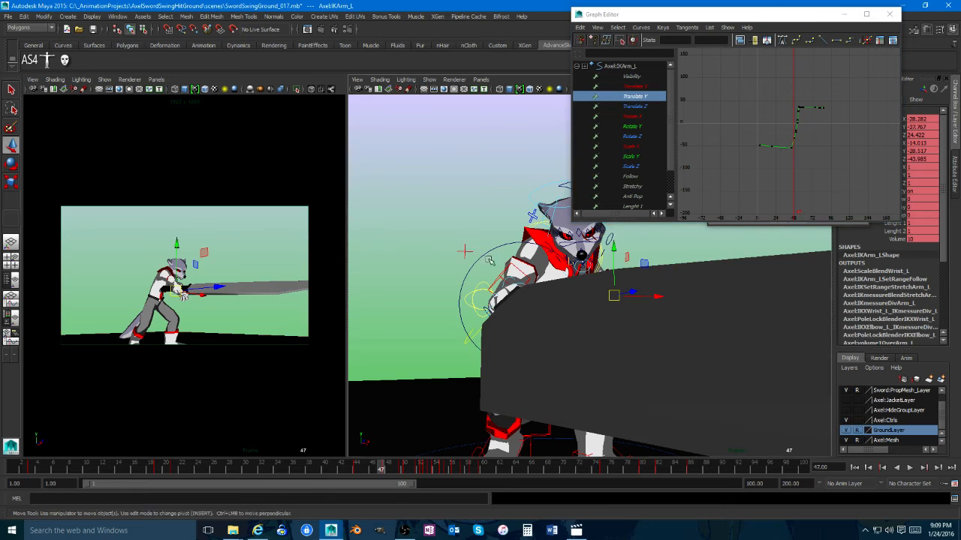
Step: Examine all of IKArm_L's animation curves around frame 44 and play the animation to check the left arm
alt+drag(600, 263, 526, 296)
click(620, 66)
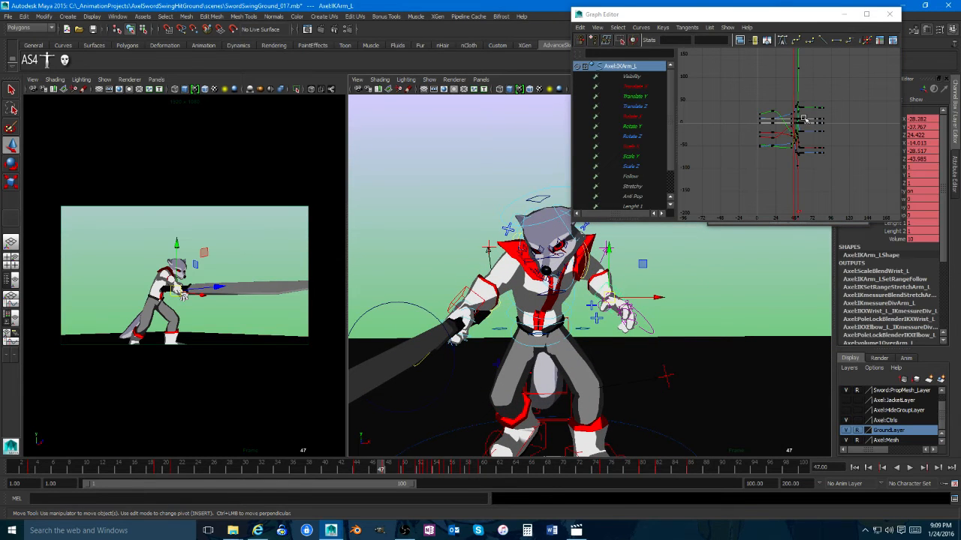
key(f)
drag(803, 114, 789, 124)
key(f)
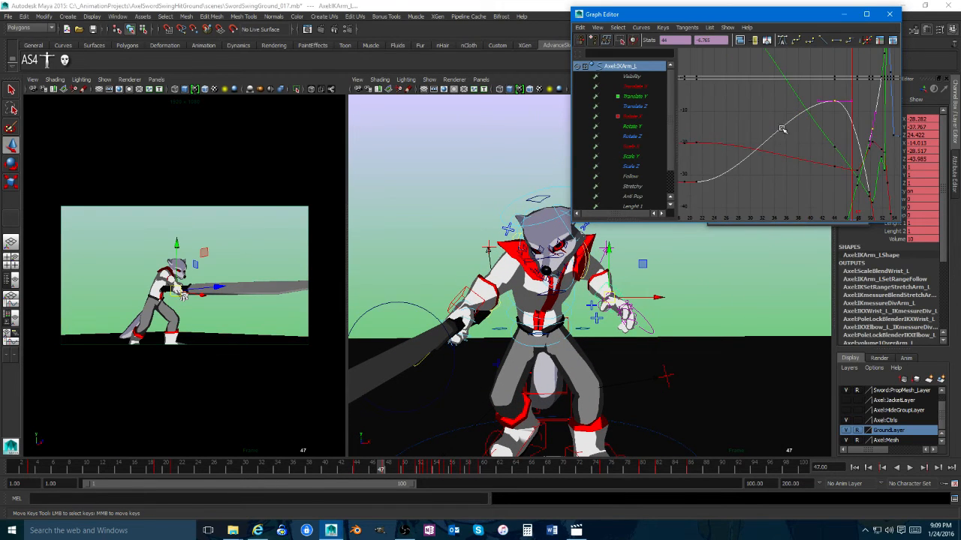
scroll(783, 139, down, 5)
alt+middle_drag(782, 147, 728, 150)
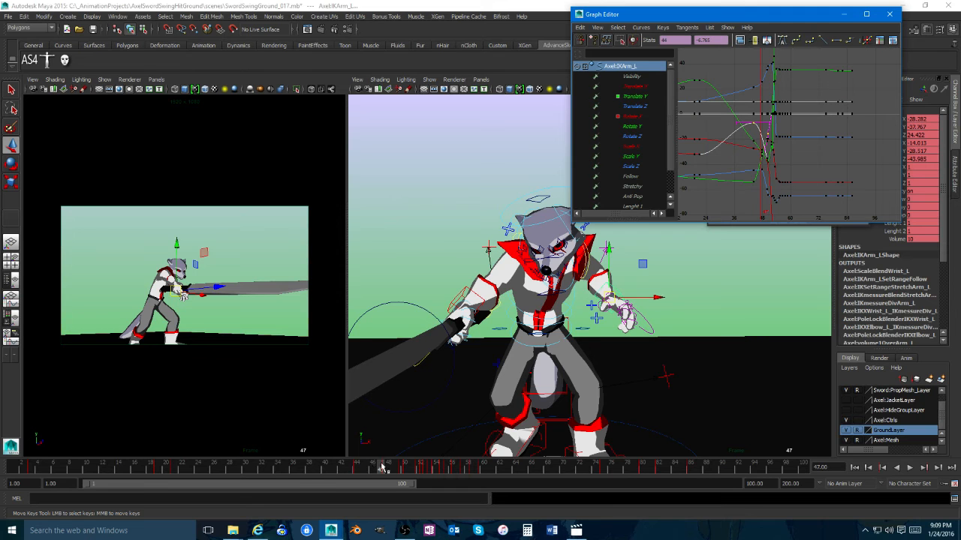
key(alt+v)
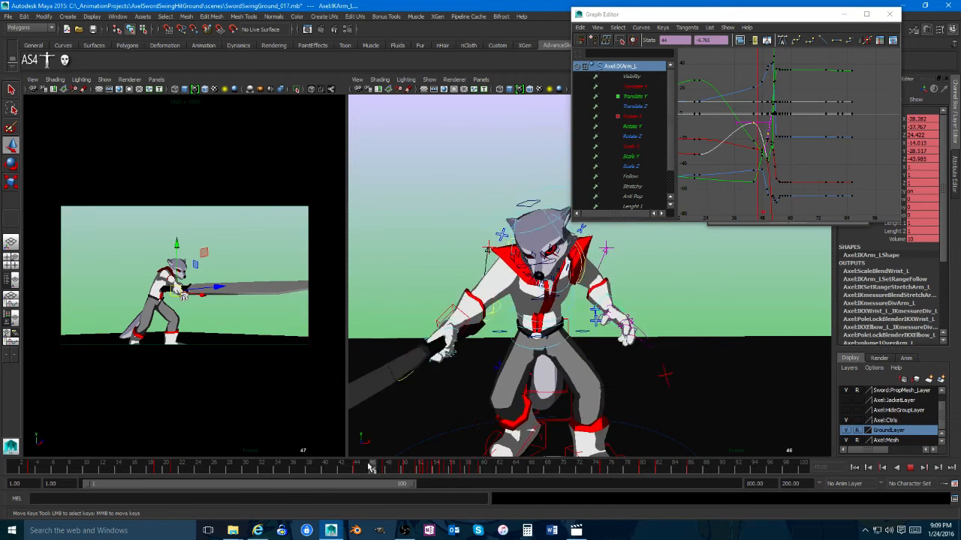
Step: Delete IKArm_L's key at frame 47, then lower the left hand to Translate Y -47.875 and rotate it to Rotate X -27.424
mouse_move(368, 463)
mouse_down()
mouse_move(326, 463)
mouse_move(382, 463)
mouse_up()
right_click(383, 468)
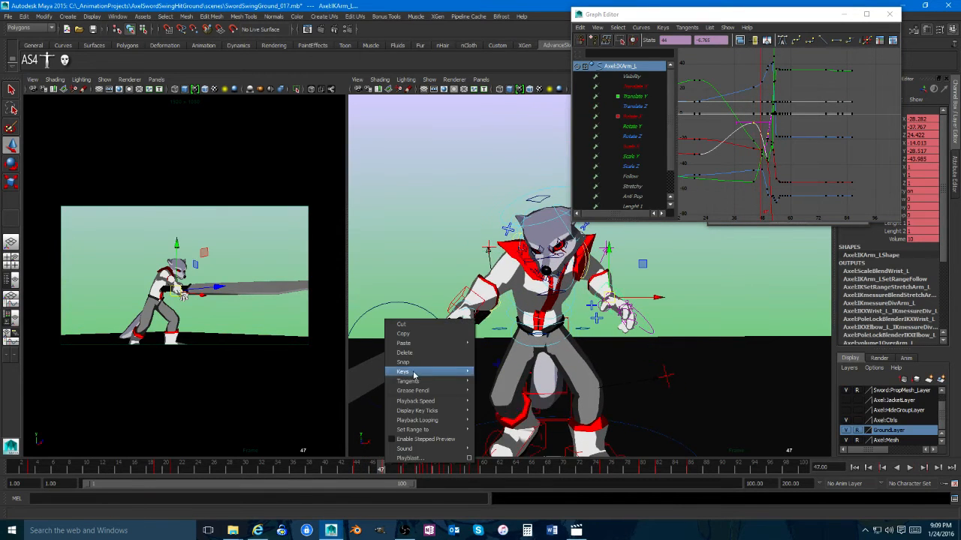
click(412, 355)
drag(615, 262, 616, 275)
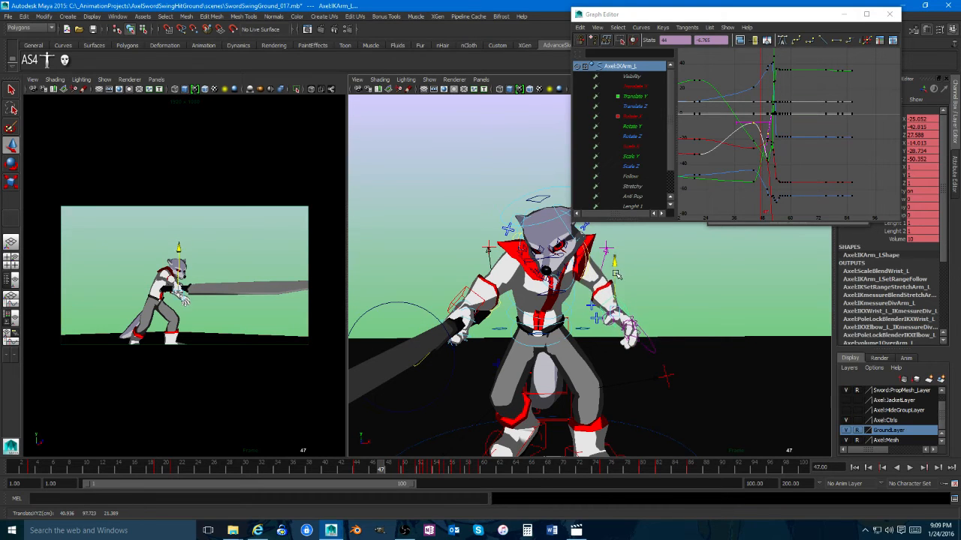
key(e)
drag(609, 312, 621, 308)
key(w)
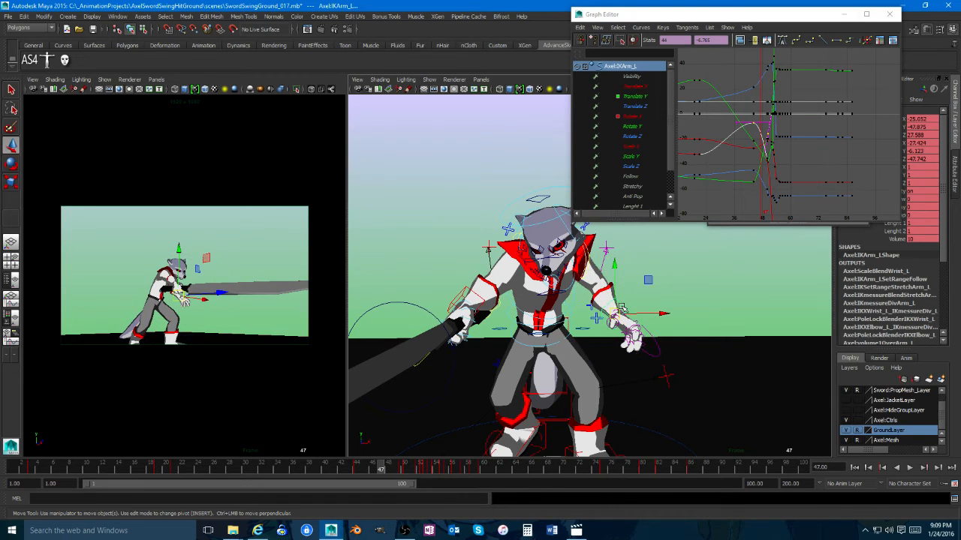
Step: Check the left arm's motion through the swing by playing and scrubbing the frames around 47 to 58
key(alt+v)
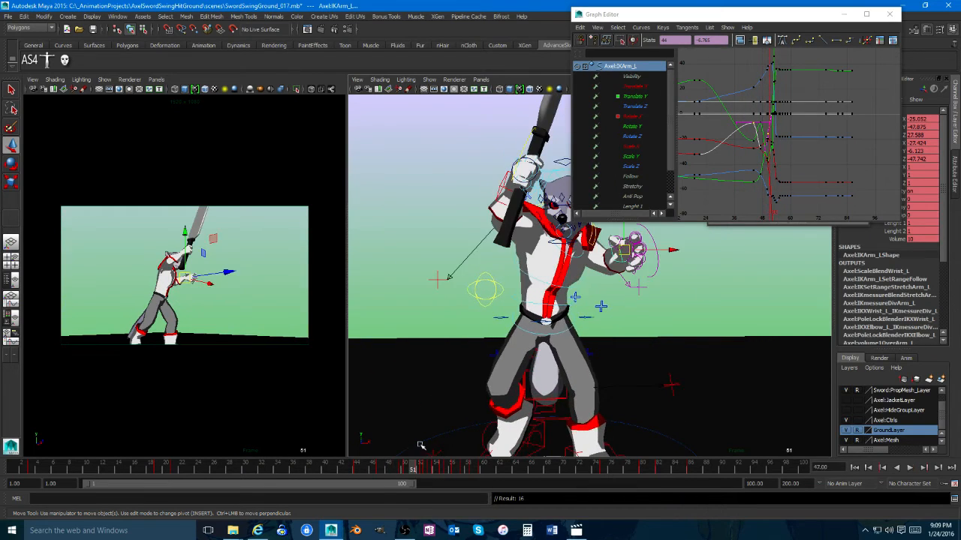
key(alt+v)
drag(401, 471, 428, 472)
key(alt+v)
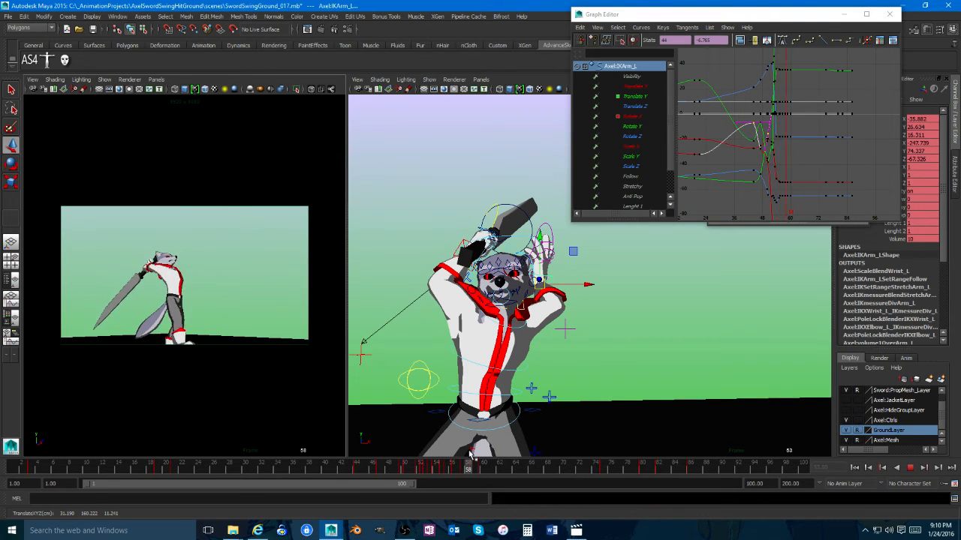
key(alt+v)
Step: Deselect the arm control and review the full sword swing in the enlarged camera view through repeated playback
key(space)
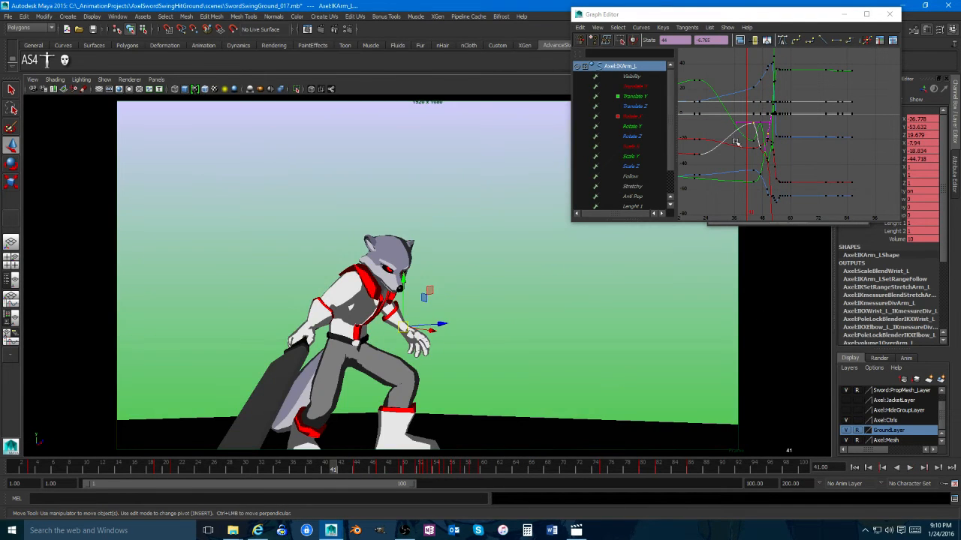
click(450, 160)
key(alt+v)
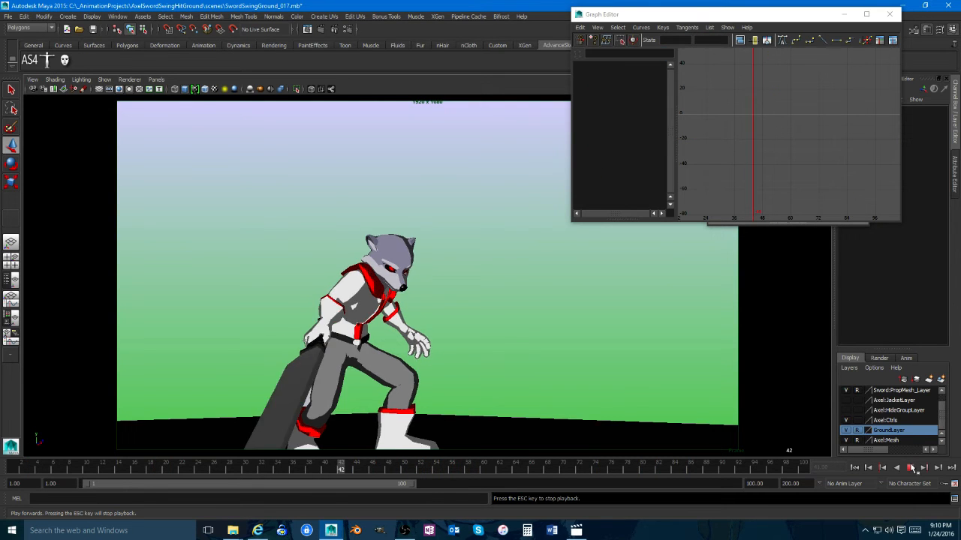
key(alt+v)
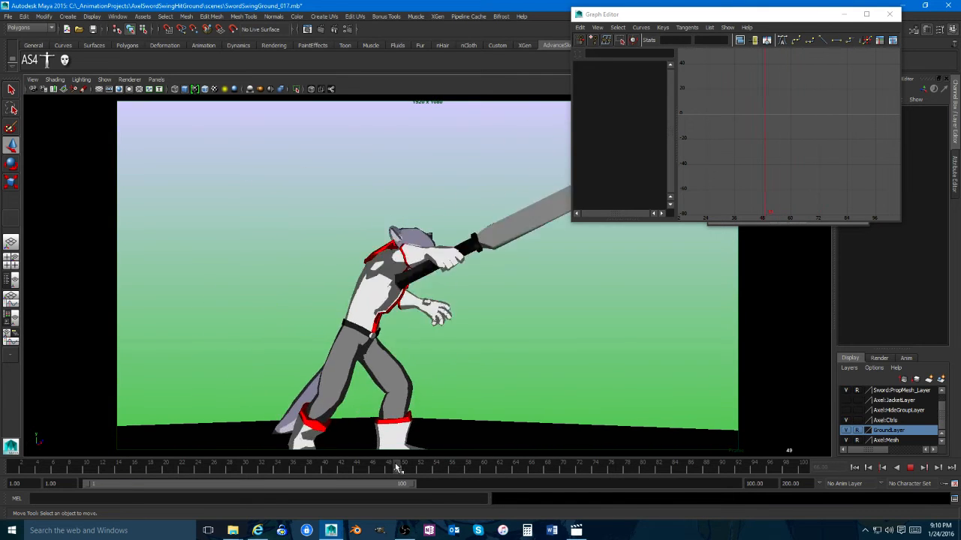
key(alt+v)
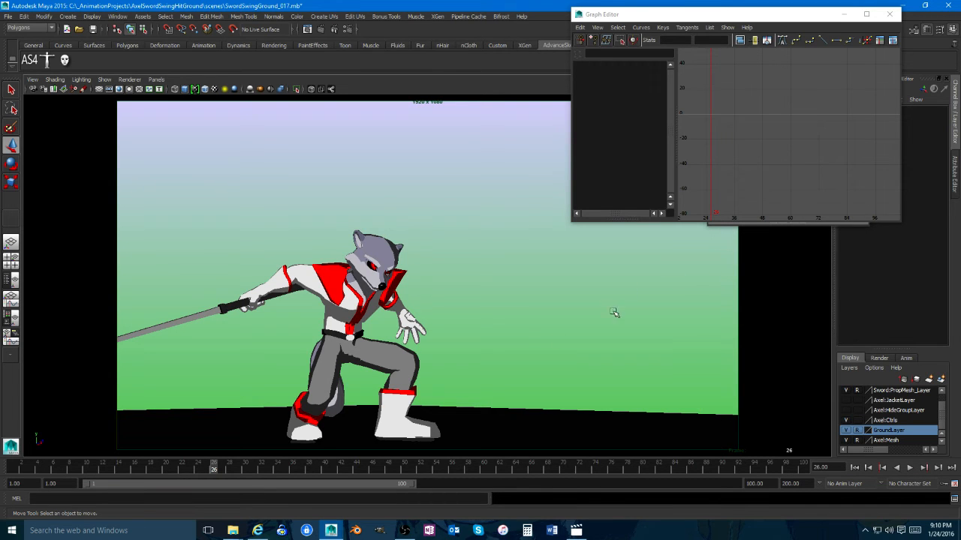
click(910, 468)
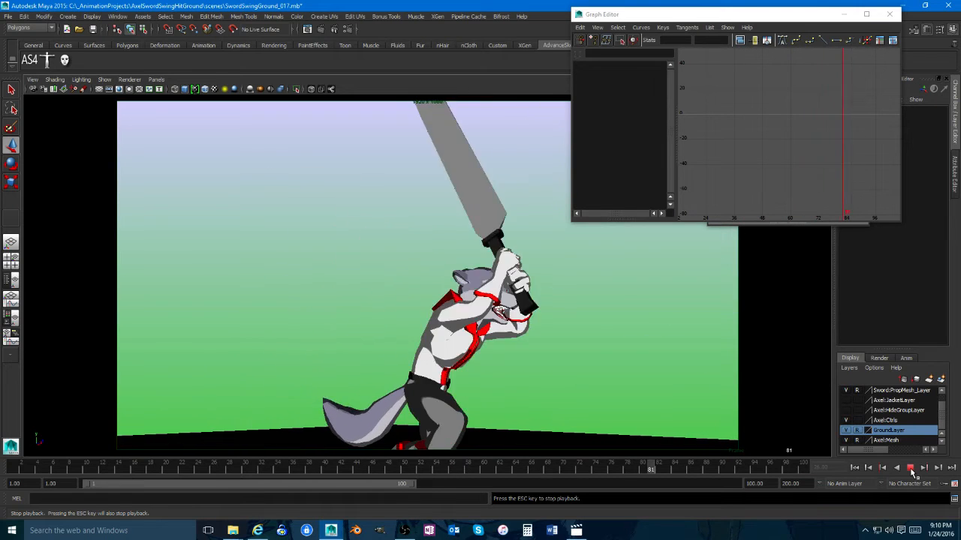
click(910, 468)
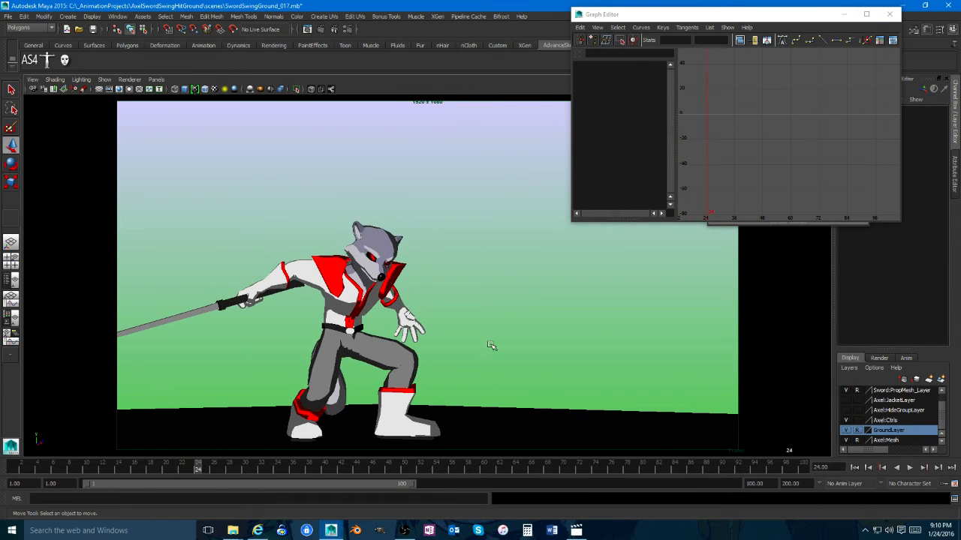
Step: Return to the two-view layout and close the Graph Editor
key(space)
alt+drag(632, 326, 557, 328)
alt+middle_drag(590, 315, 624, 260)
alt+right_drag(623, 260, 658, 231)
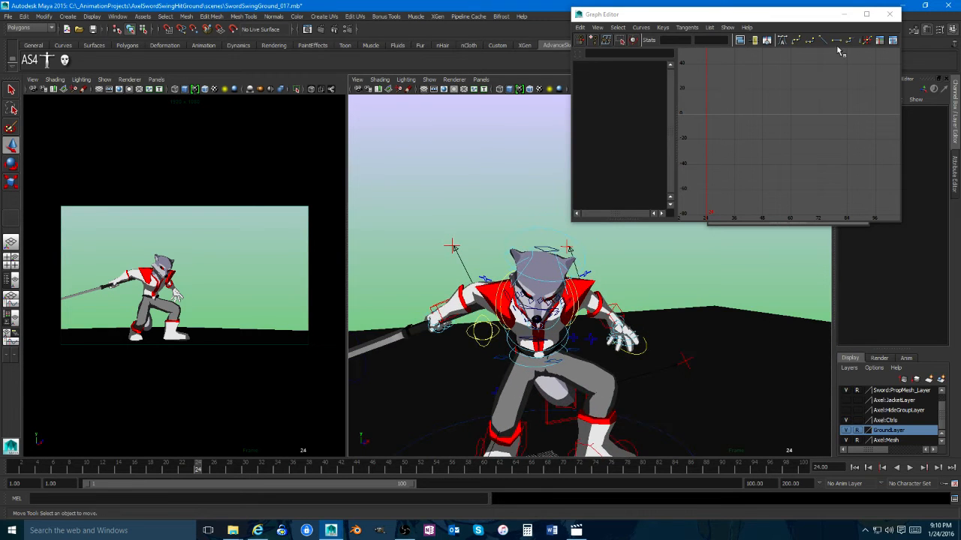
click(887, 15)
alt+drag(608, 290, 661, 270)
click(857, 74)
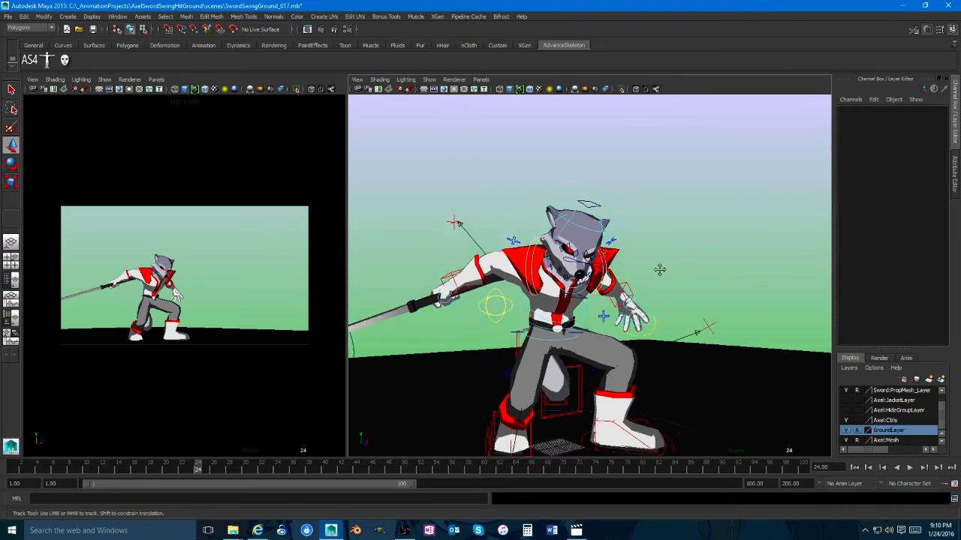
Step: Inspect the sword arm's pose at frame 24 with IKArm_R selected, then view frame 30 in the enlarged camera view
alt+middle_drag(660, 270, 666, 254)
alt+right_drag(665, 253, 617, 278)
alt+drag(617, 278, 656, 301)
click(511, 315)
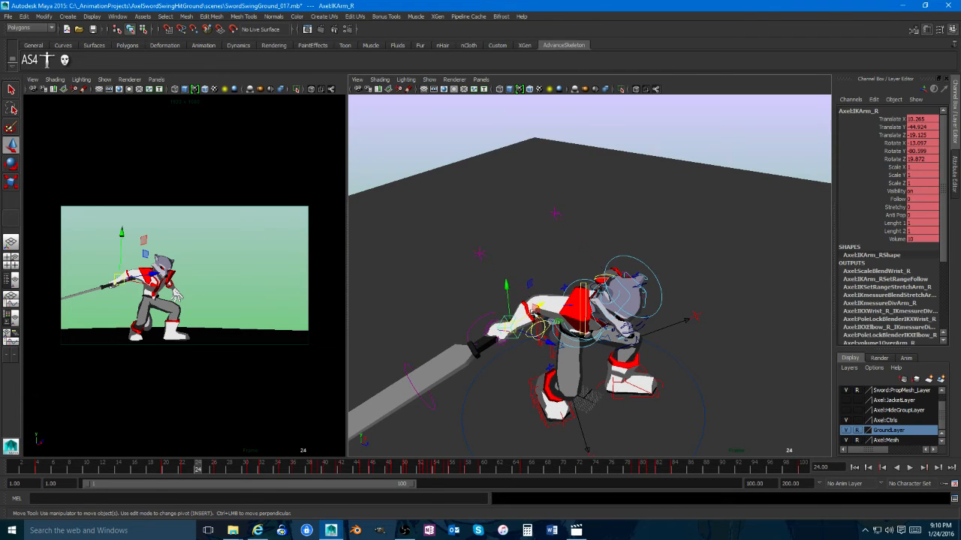
alt+drag(511, 316, 414, 355)
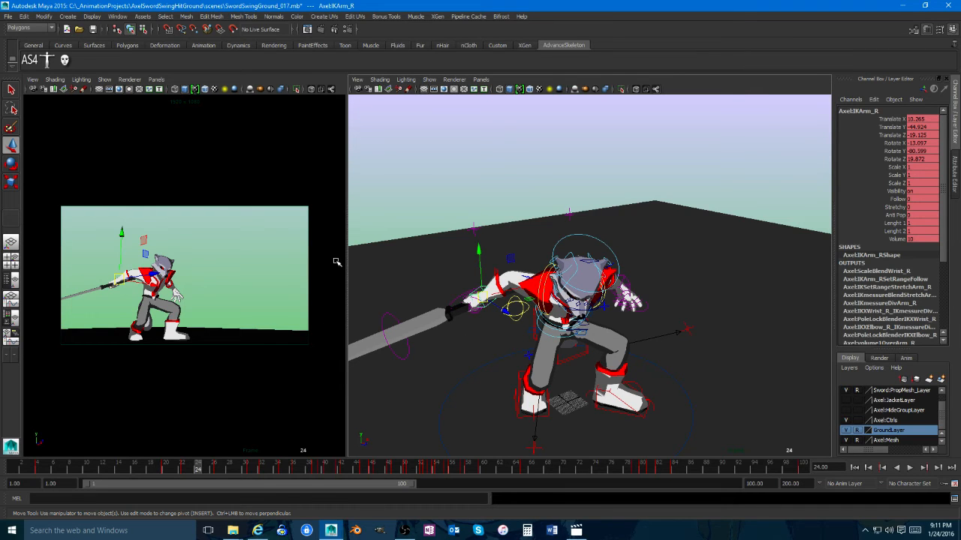
drag(196, 466, 247, 468)
click(265, 293)
key(space)
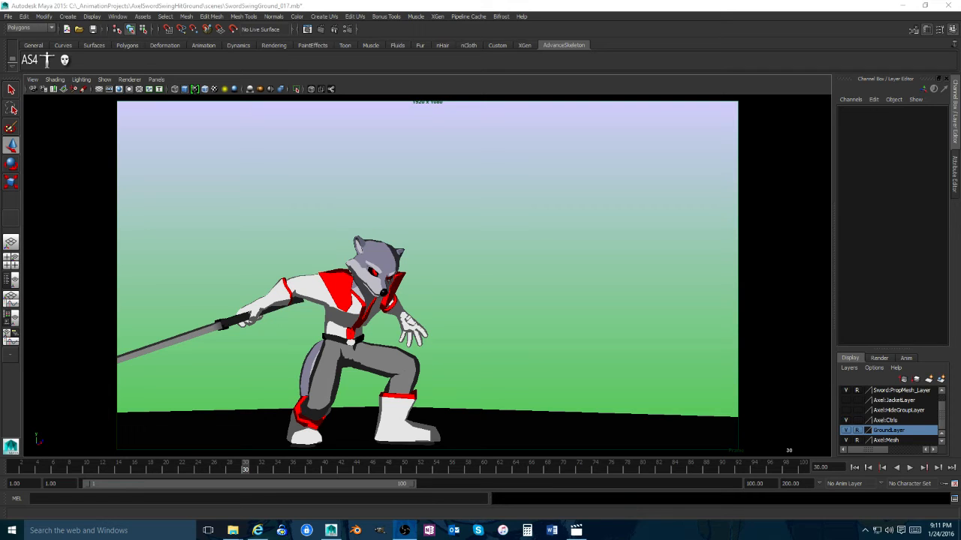
click(522, 311)
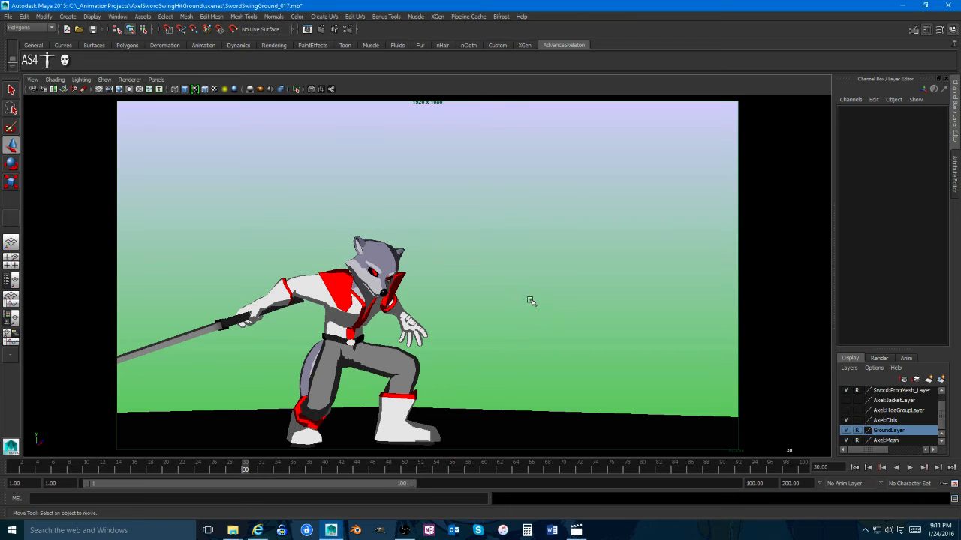
Step: Examine the wolf's crouching pose at frame 30 from several angles in the perspective view
key(space)
alt+drag(573, 336, 605, 284)
alt+right_drag(605, 284, 600, 286)
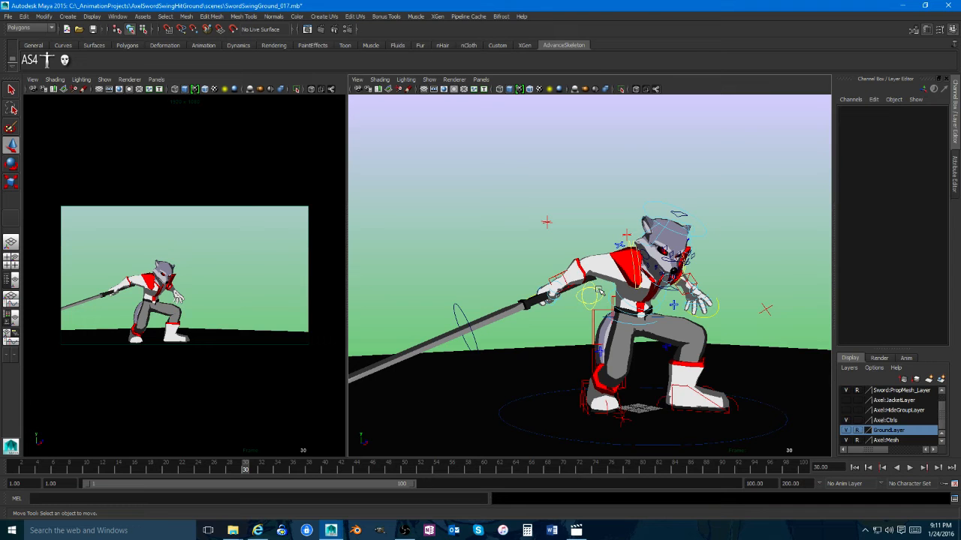
key(bracketleft)
key(bracketleft)
key(bracketleft)
key(bracketleft)
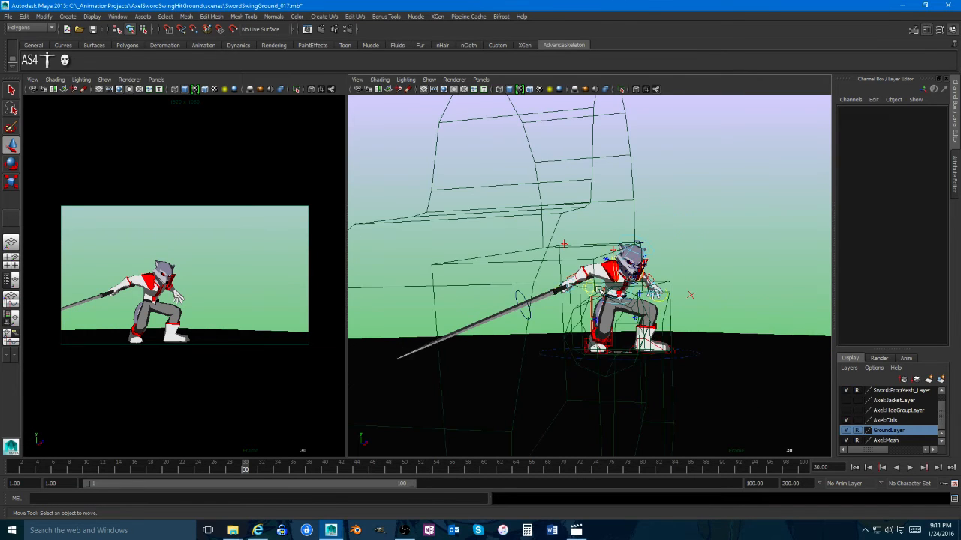
key(bracketright)
key(bracketright)
key(bracketright)
key(bracketright)
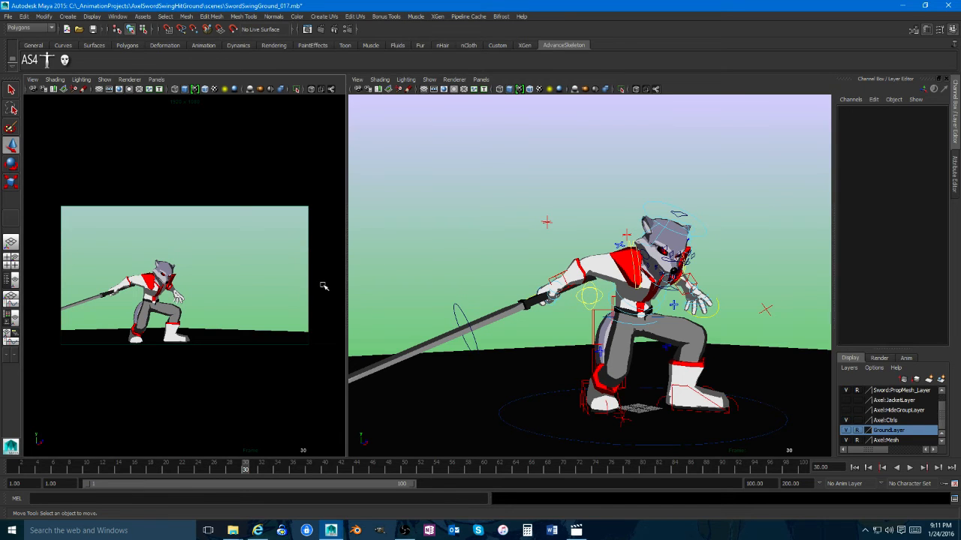
key(space)
key(space)
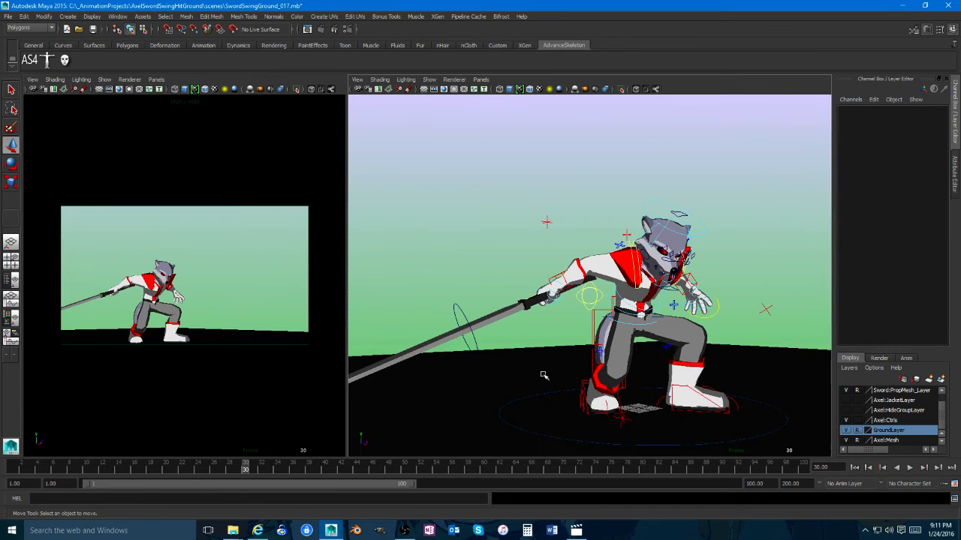
alt+drag(545, 375, 496, 352)
alt+right_drag(496, 352, 568, 357)
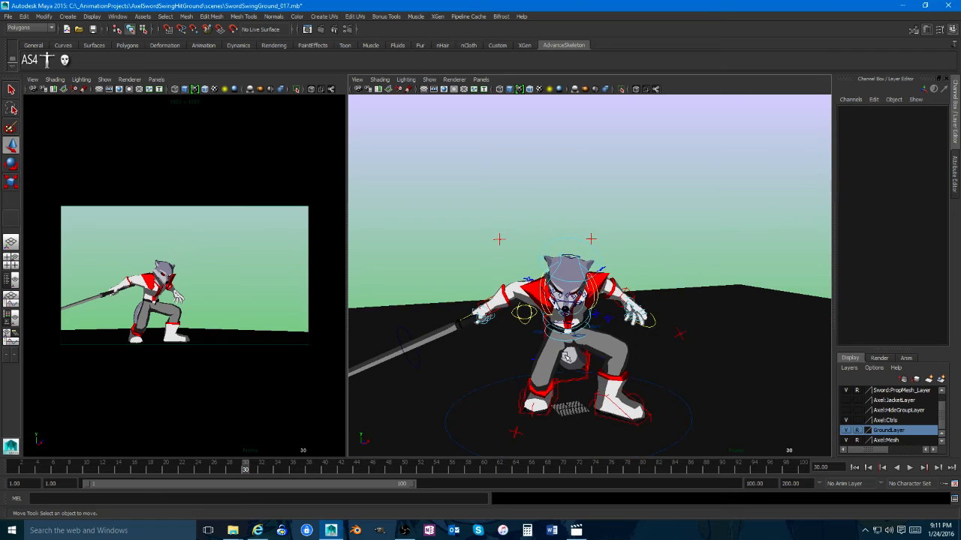
Step: Switch to Movies & TV, replay the SwordSwingGround_017 playblast from the start, and close the player
click(575, 530)
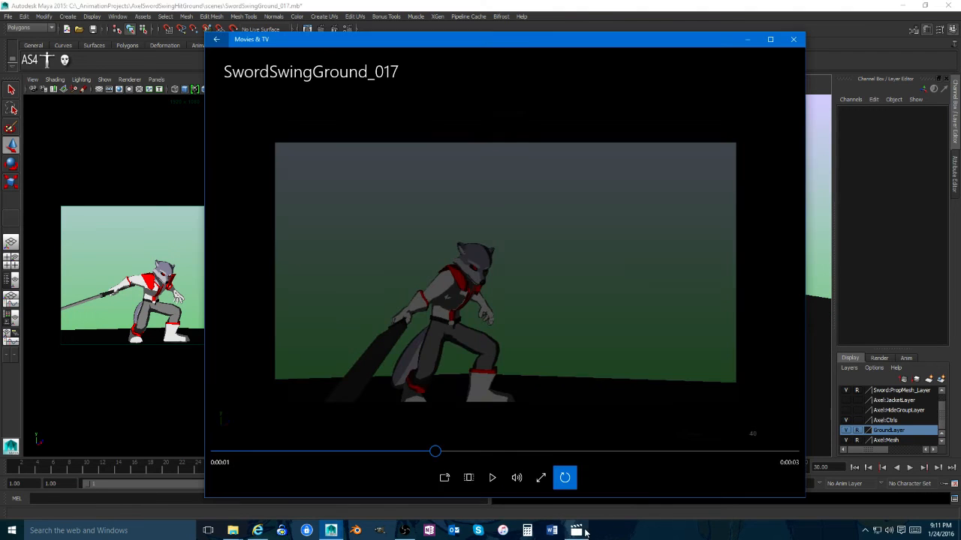
drag(431, 451, 215, 446)
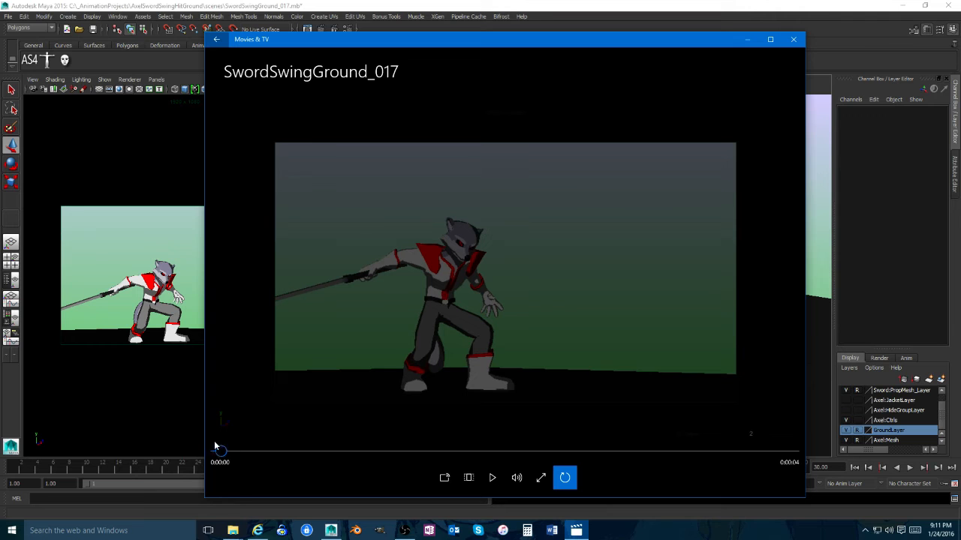
click(491, 478)
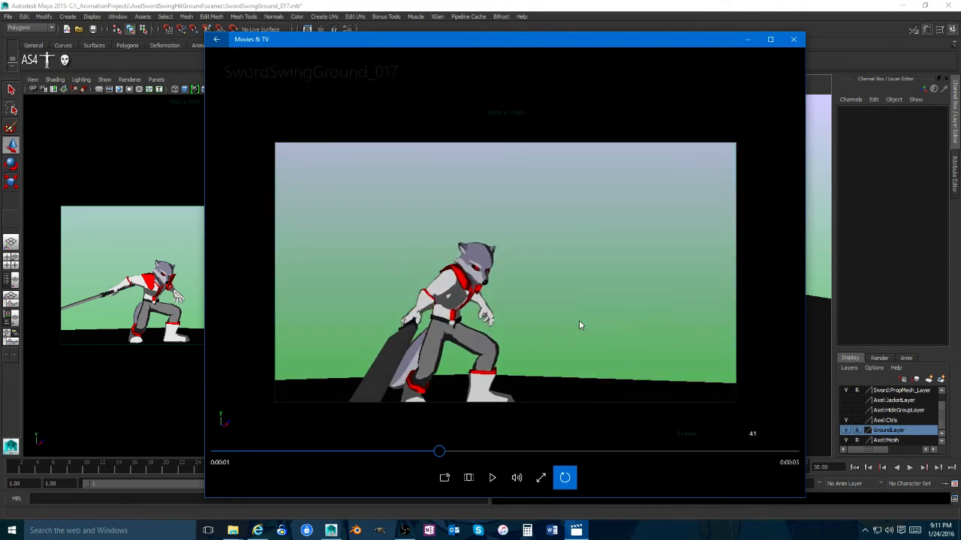
click(794, 39)
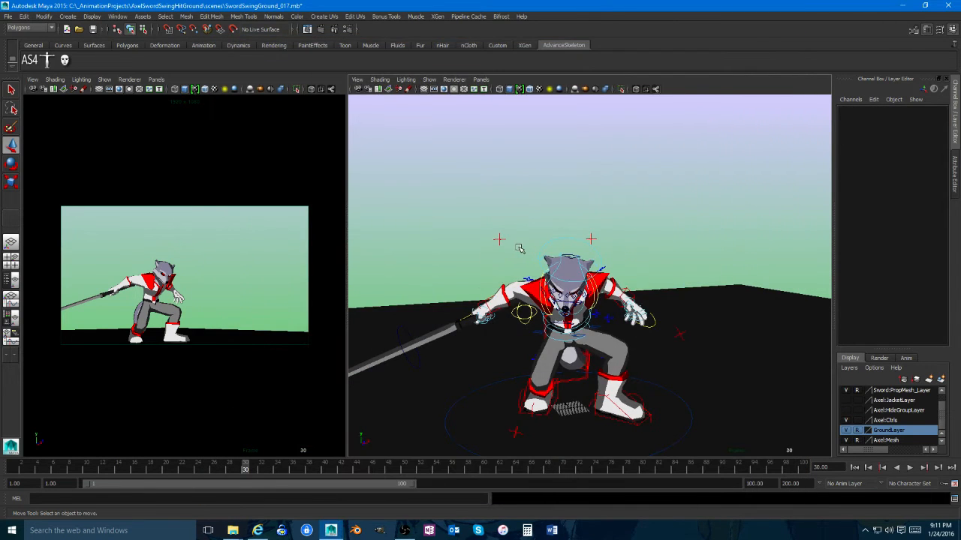
Step: Save the scene as a new version named SwordSwingGround_018 in the scenes folder
click(8, 16)
click(33, 62)
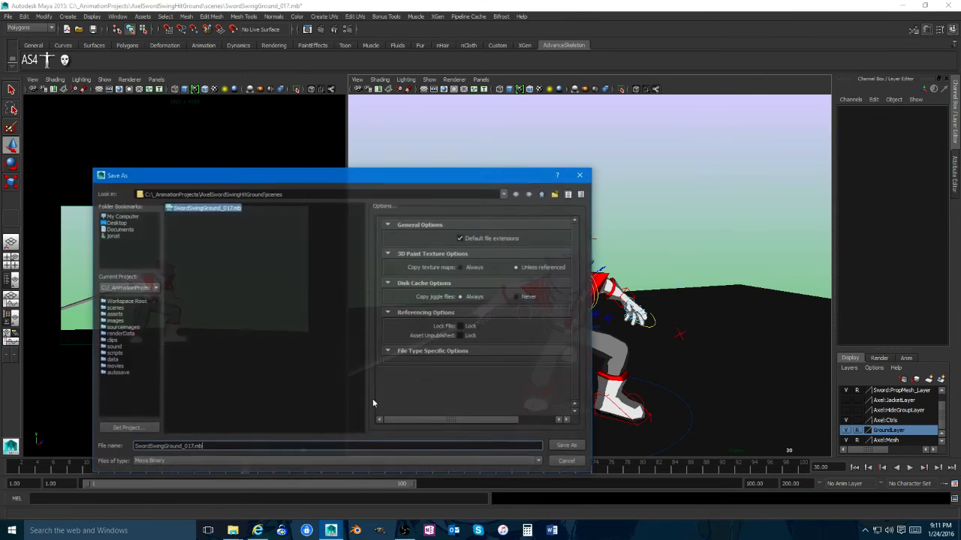
text(8)
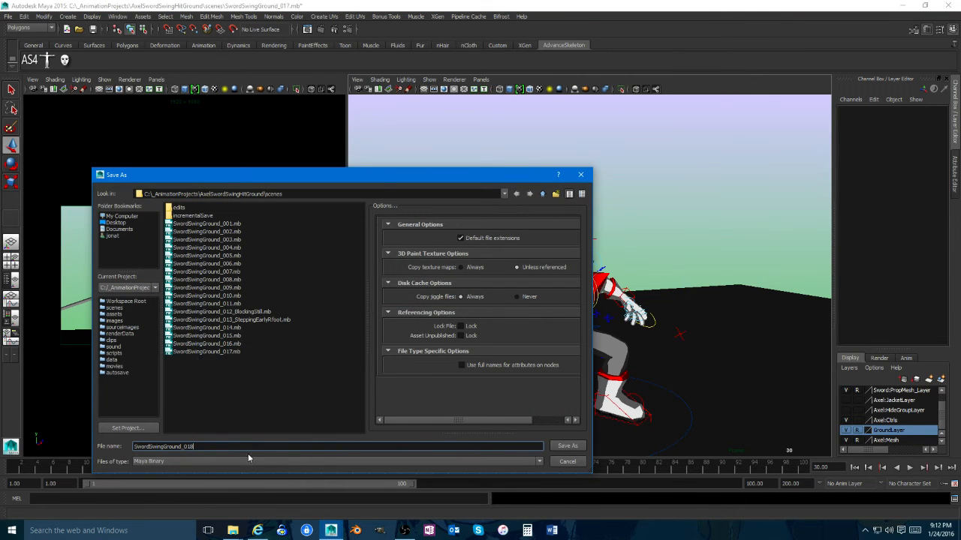
click(569, 447)
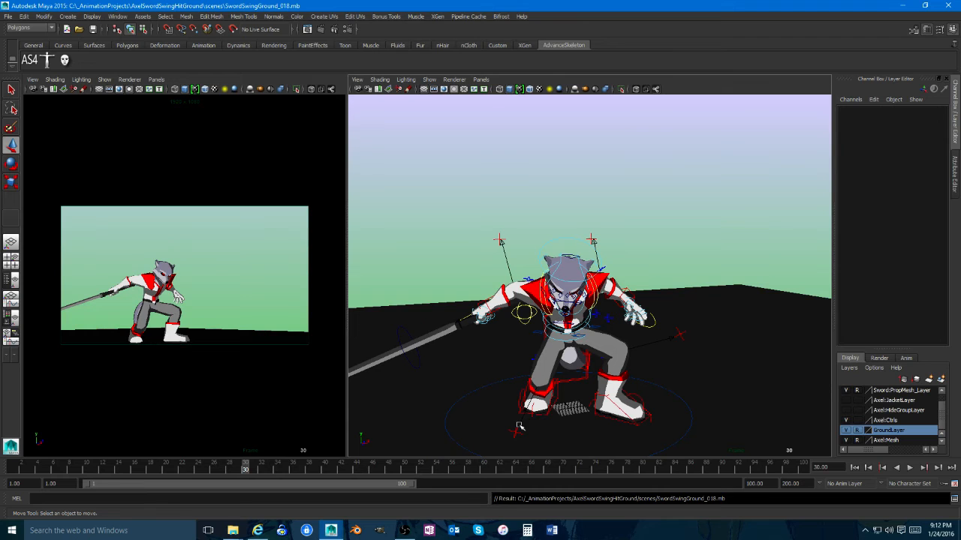
key(ctrl+s)
alt+drag(501, 240, 504, 240)
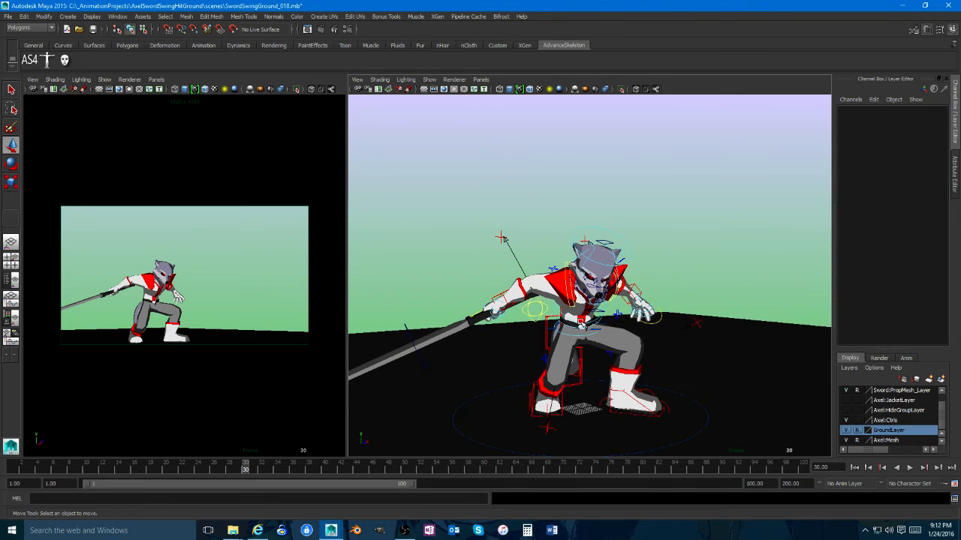
key(ctrl+s)
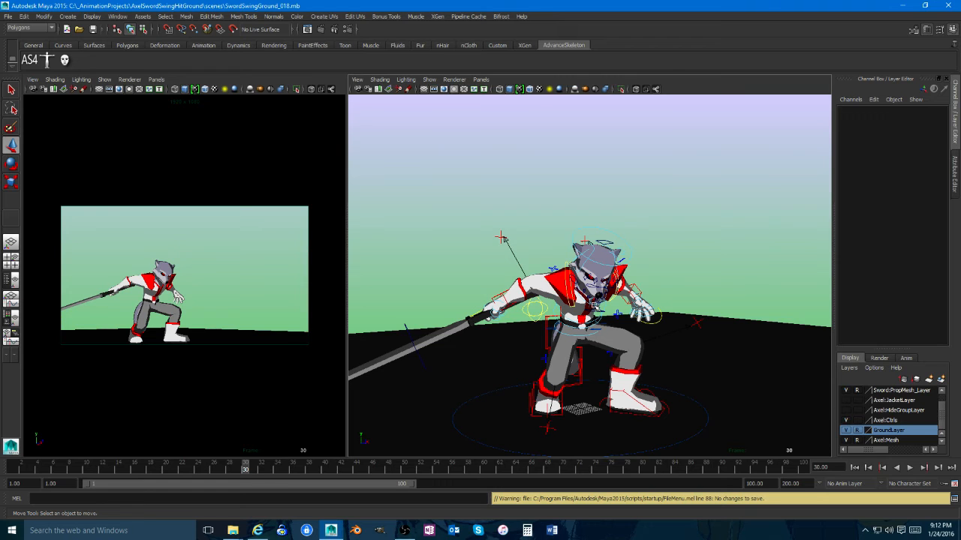
Step: Play the sword-swing animation in the enlarged camera view, stop it, and scrub back to frame 40
click(283, 227)
key(space)
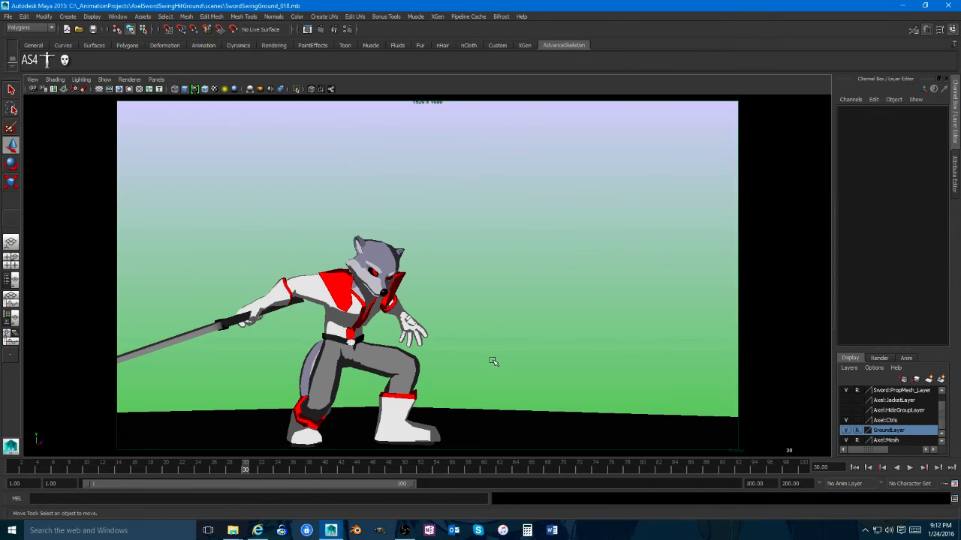
click(910, 467)
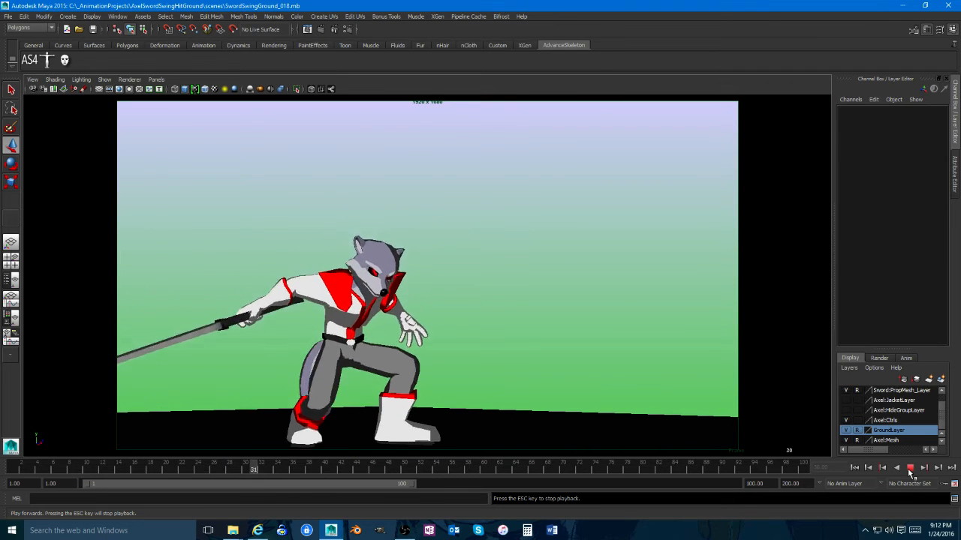
click(909, 467)
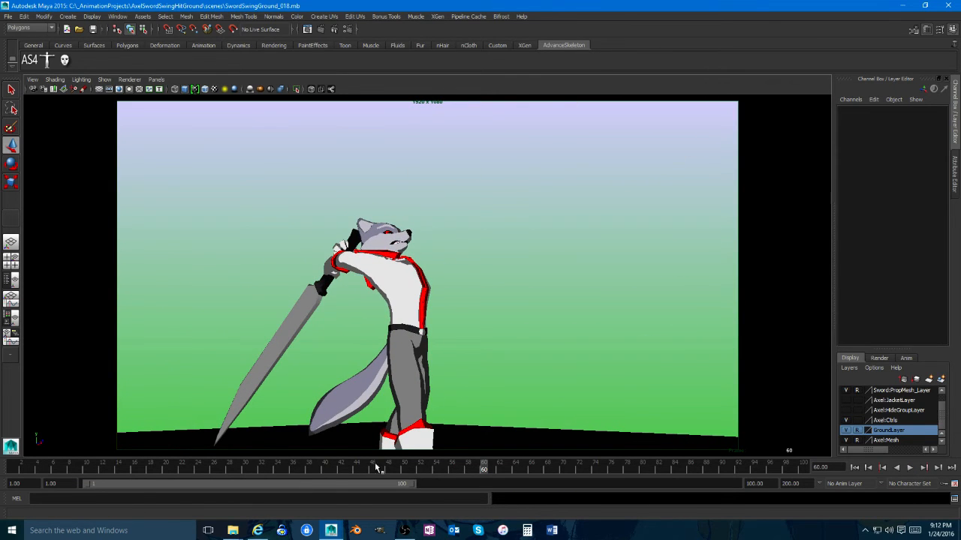
drag(377, 467, 325, 467)
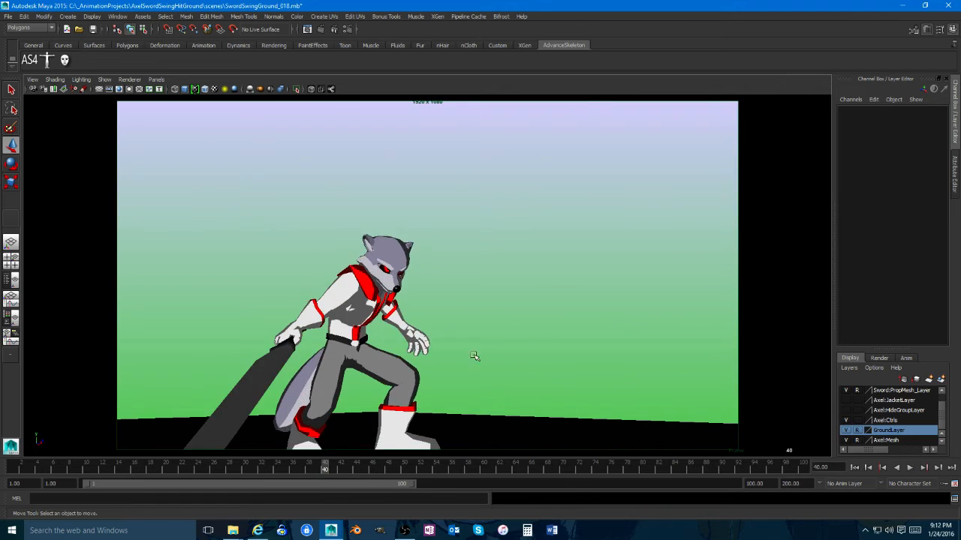
Step: Select the wolf's head control FKHead_M in the perspective view and open its curves in the Graph Editor
key(space)
click(633, 240)
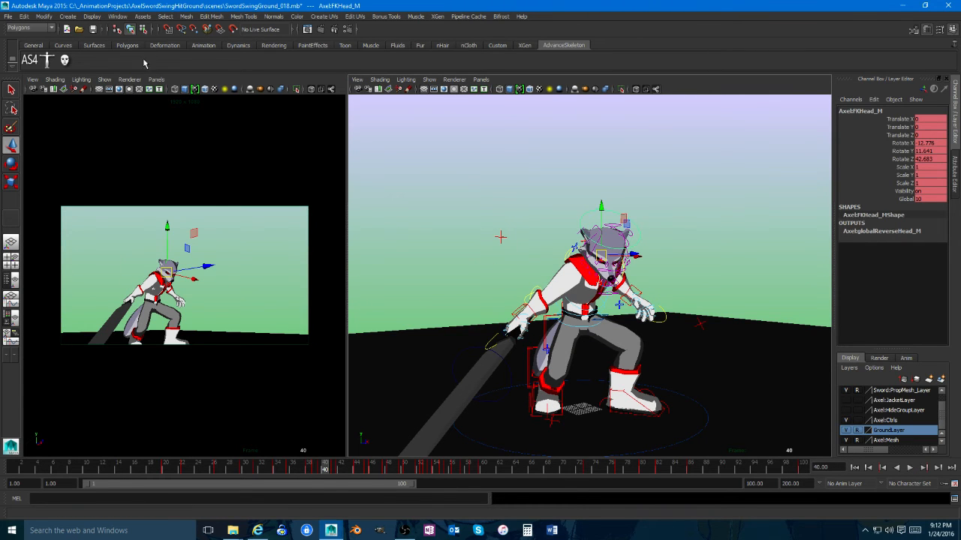
click(118, 17)
mouse_move(124, 51)
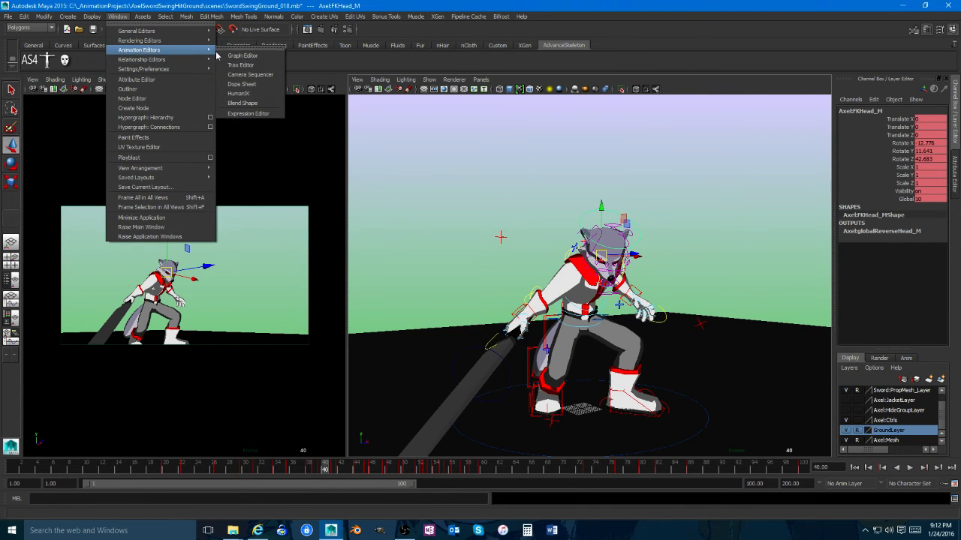
click(237, 56)
Step: Smooth the head's Rotate X curve around frame 40 by deleting the key at frame 39.572
alt+right_drag(720, 153, 759, 177)
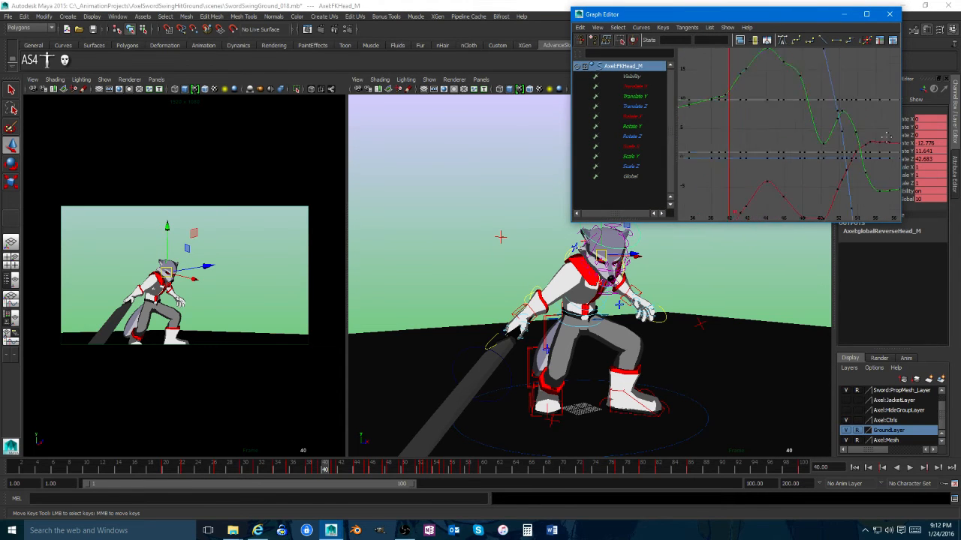
alt+middle_drag(760, 177, 809, 150)
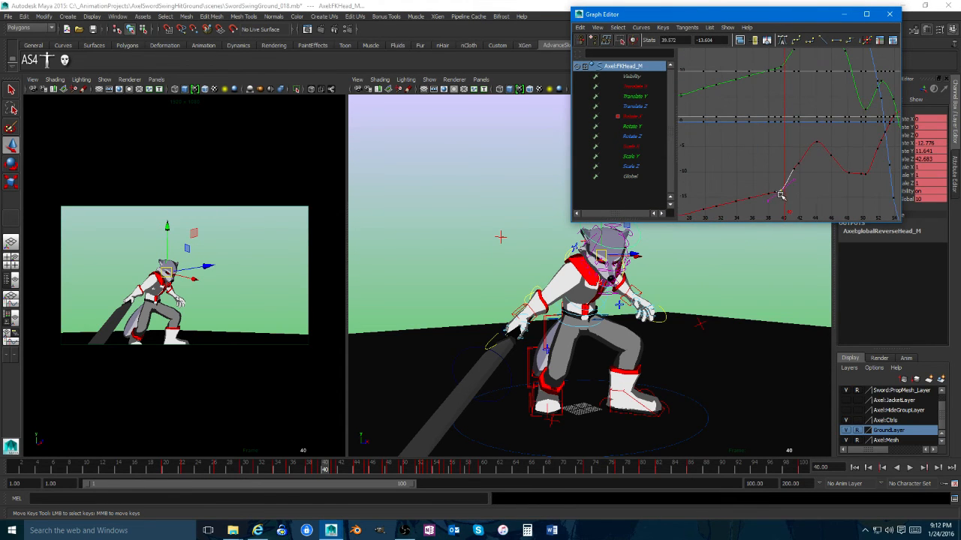
key(Delete)
scroll(787, 188, down, 3)
scroll(788, 189, up, 3)
middle_drag(774, 195, 786, 172)
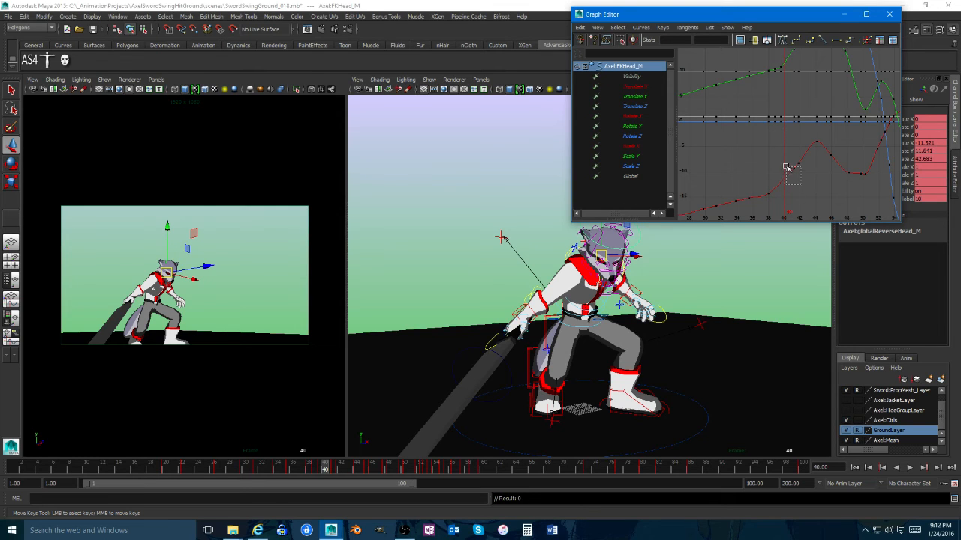
Step: Delete the extra Rotate Y key near frame 39 on the head's curve and nudge the curve slightly down near frame 41
alt+middle_drag(728, 133, 776, 150)
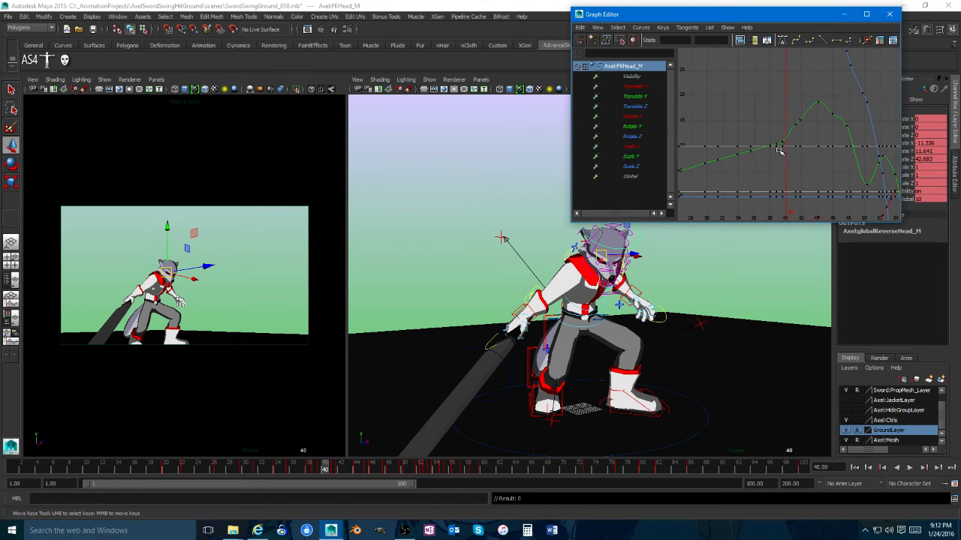
alt+right_drag(776, 150, 797, 142)
drag(773, 155, 773, 154)
middle_drag(773, 155, 804, 145)
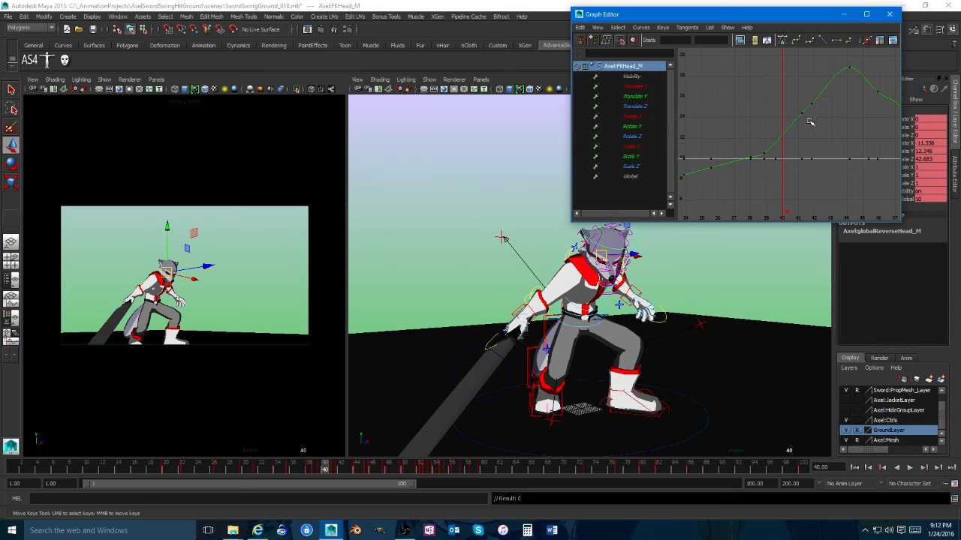
drag(809, 122, 788, 107)
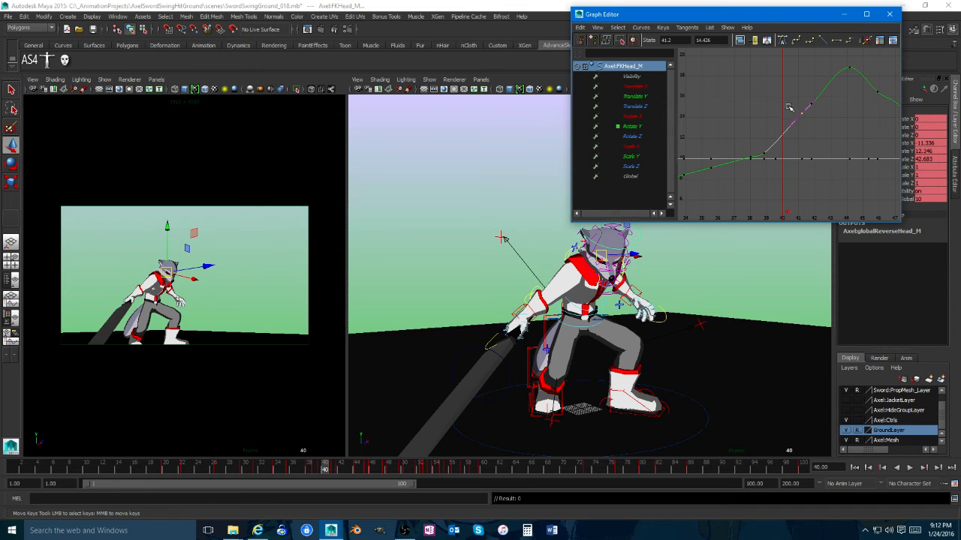
click(800, 150)
drag(761, 159, 762, 156)
click(785, 147)
drag(800, 99, 800, 100)
middle_drag(803, 127, 808, 133)
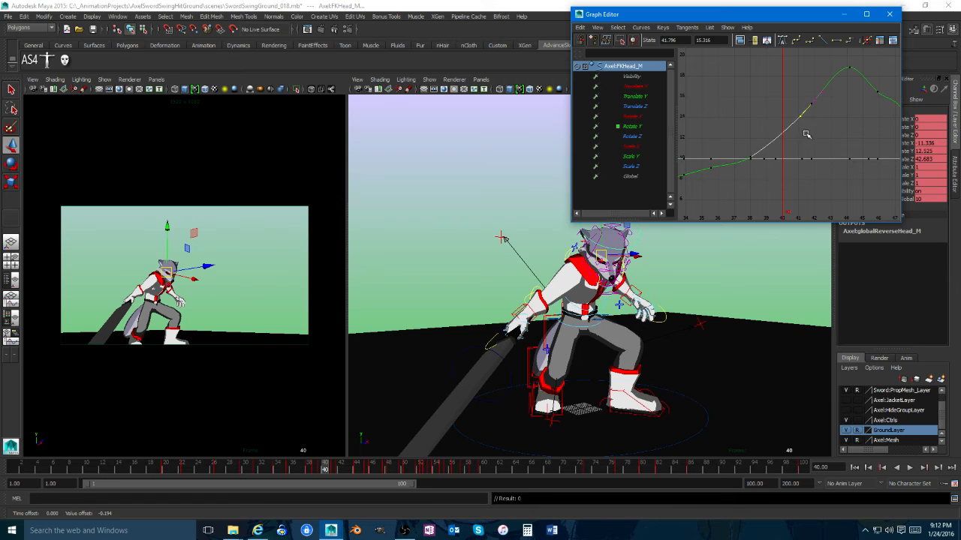
Step: Isolate the head's Rotate Y curve, remove the extra key near frame 41, and smooth the rise from frame 38
click(756, 151)
click(656, 97)
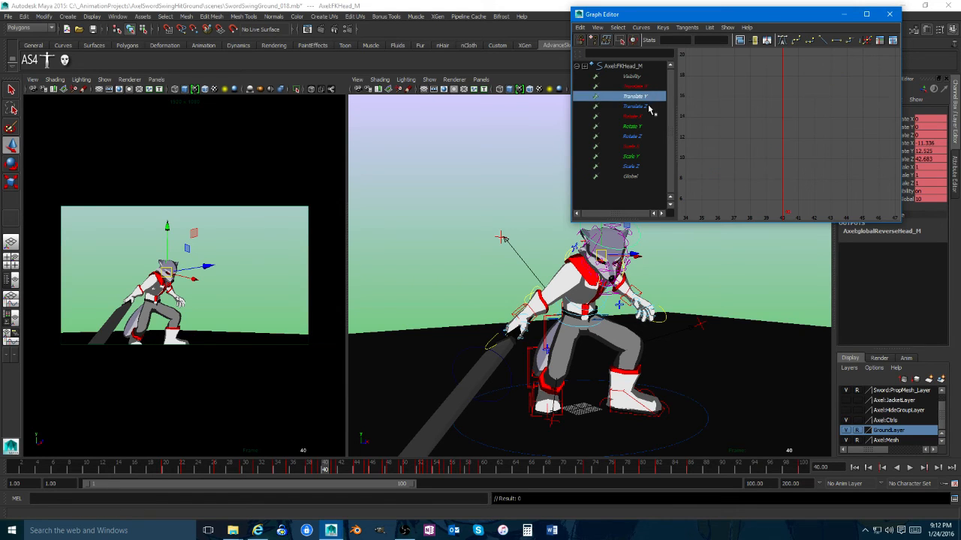
click(652, 127)
drag(784, 144, 735, 166)
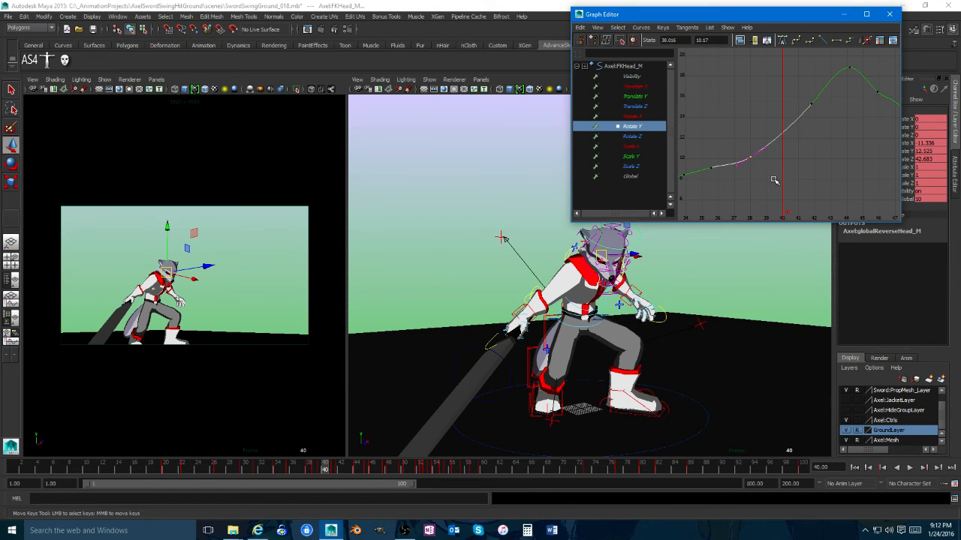
click(834, 163)
key(f)
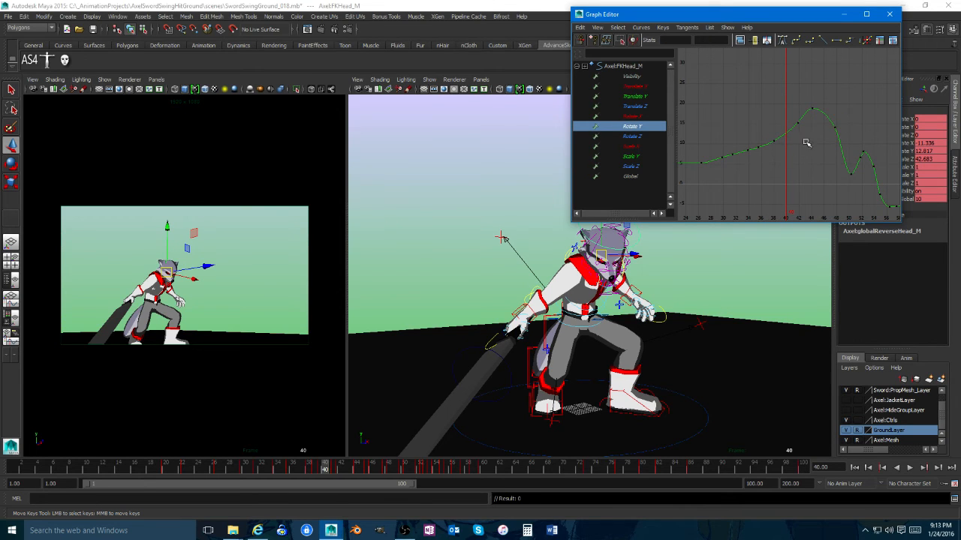
Step: Scrub to frame 42 and examine the wolf's head from a closer front angle in the perspective view
click(840, 187)
drag(854, 163, 855, 163)
middle_click(272, 415)
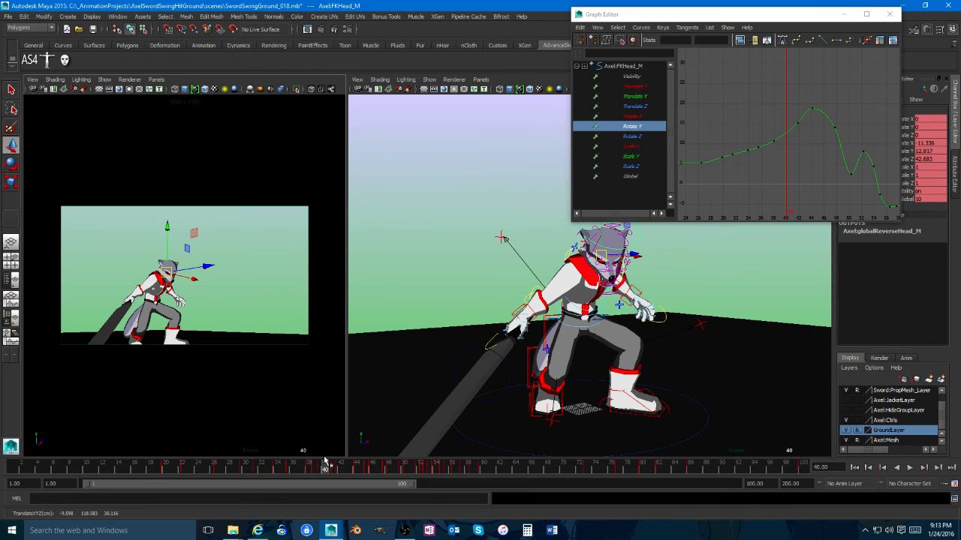
drag(310, 469, 340, 475)
alt+middle_drag(604, 319, 535, 380)
alt+drag(535, 380, 443, 372)
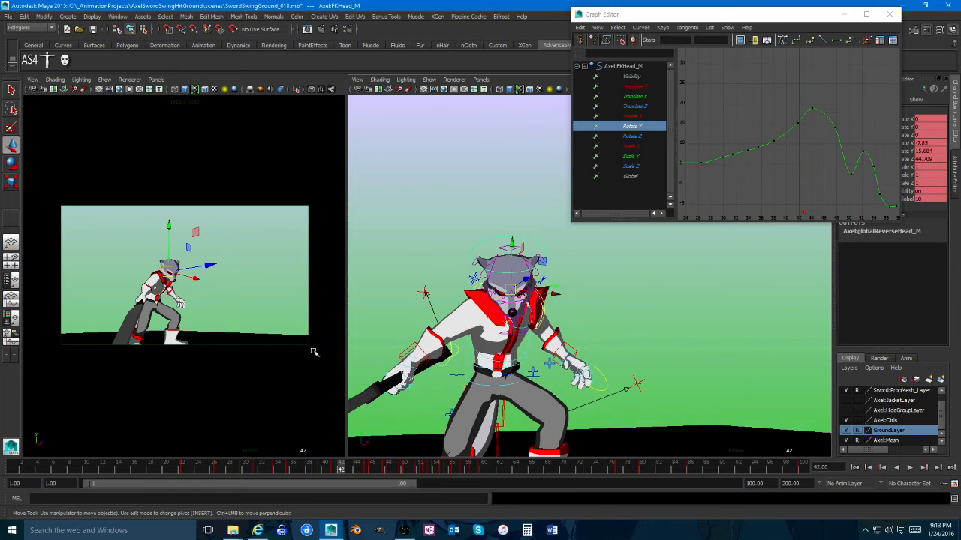
Step: Check frame 46 in the enlarged camera view and lower the head's Rotate Y keys near frames 44 and 48
key(space)
drag(337, 471, 373, 469)
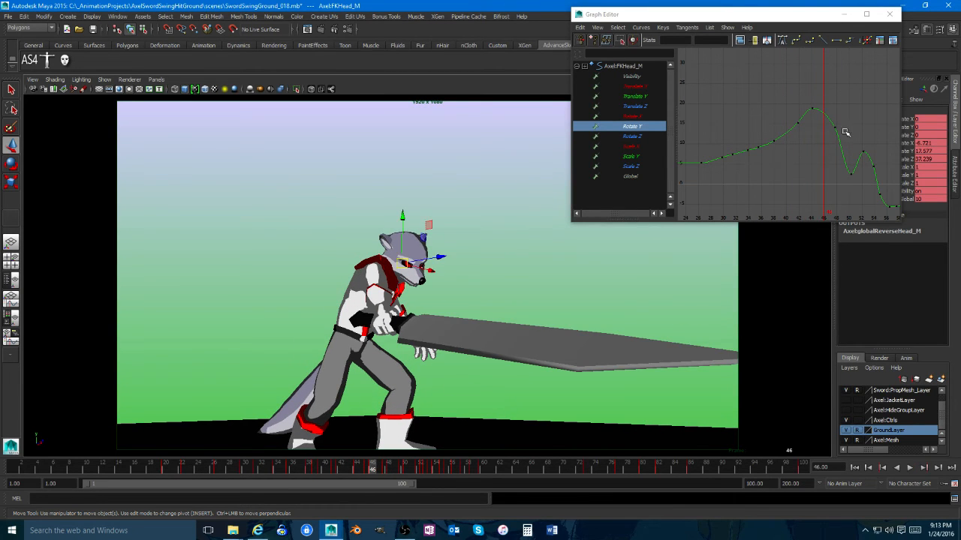
drag(845, 125, 825, 142)
mouse_move(824, 148)
shift+middle_down()
mouse_move(820, 162)
mouse_move(817, 143)
mouse_move(817, 154)
shift+middle_up()
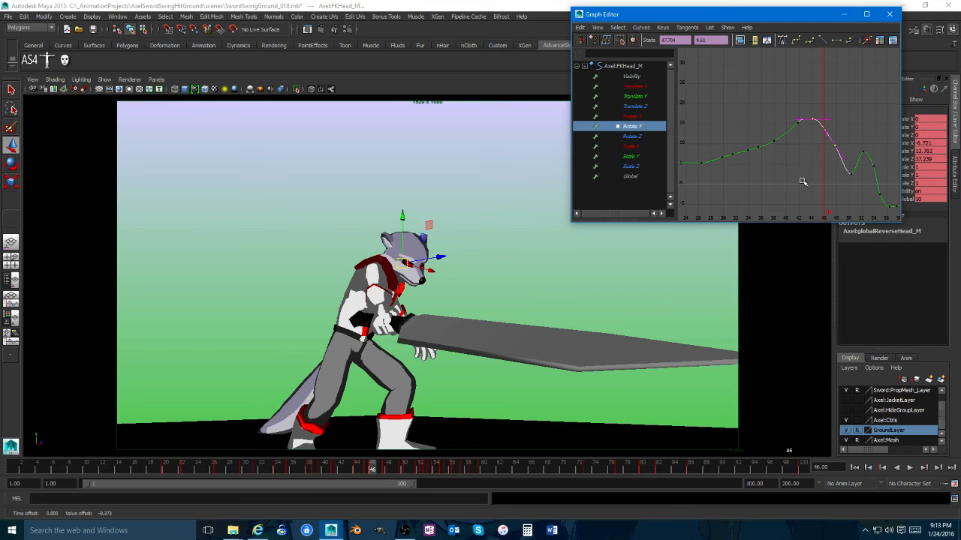
Step: Play back the adjusted head motion in the camera view, stop it, and scrub through the swing to frame 37
click(910, 467)
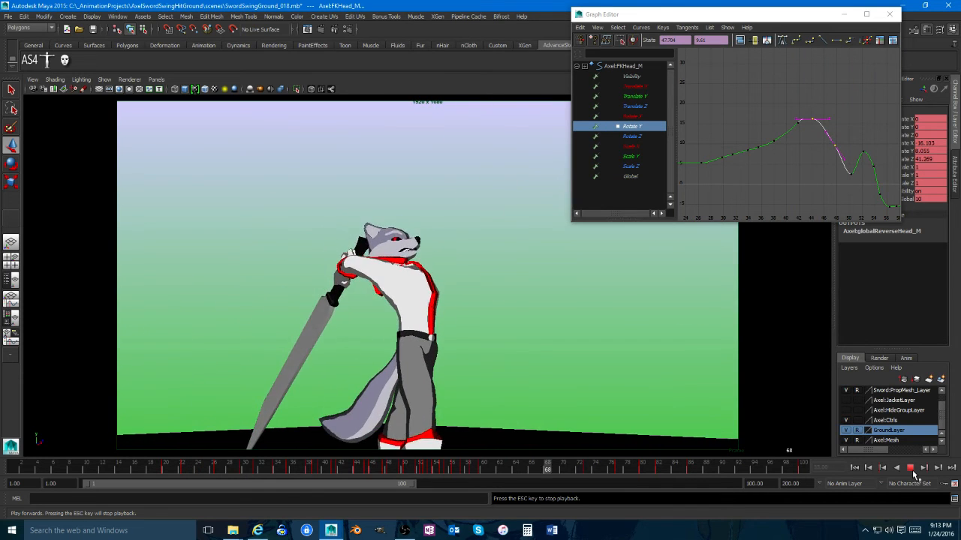
click(912, 471)
drag(617, 469, 482, 469)
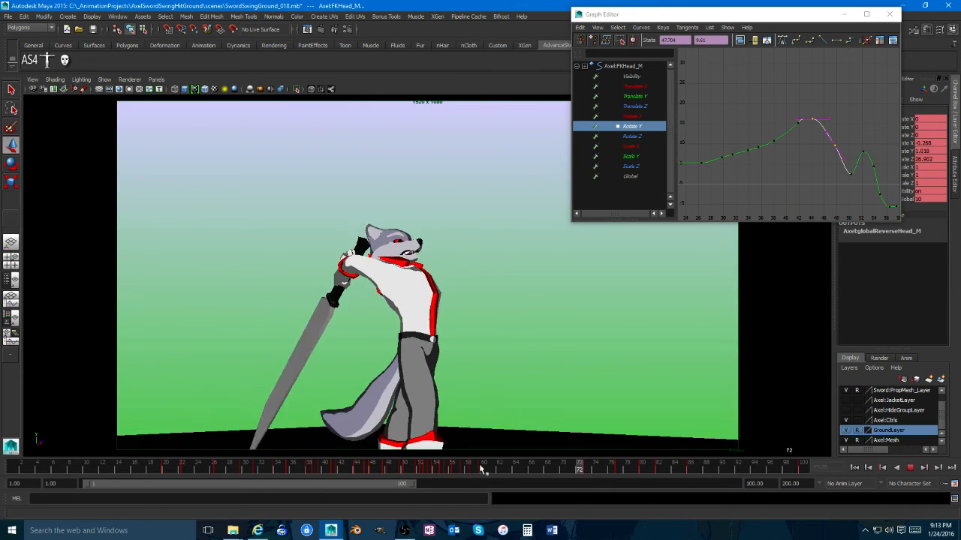
key(alt+v)
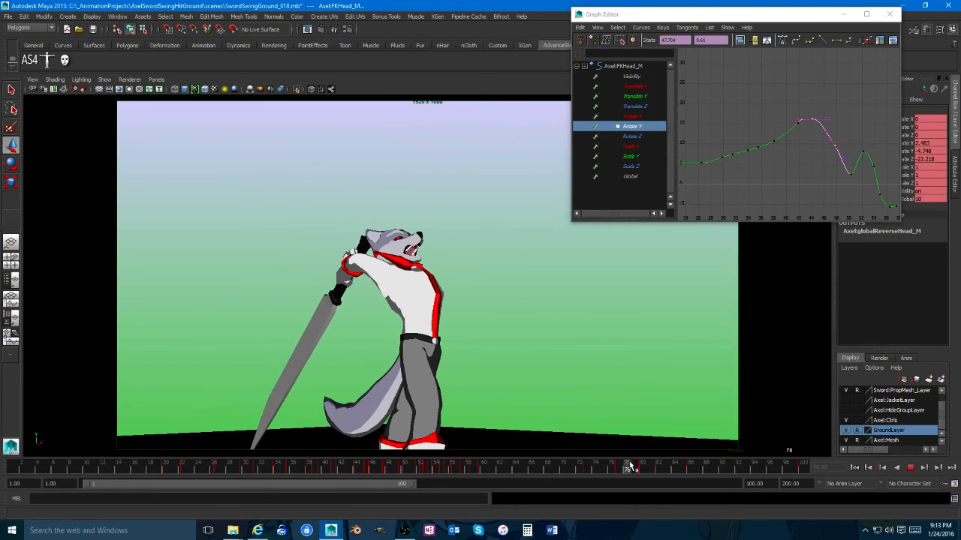
drag(673, 475, 301, 469)
Step: Return to the two-view layout, deselect the head control, and close the Graph Editor
key(space)
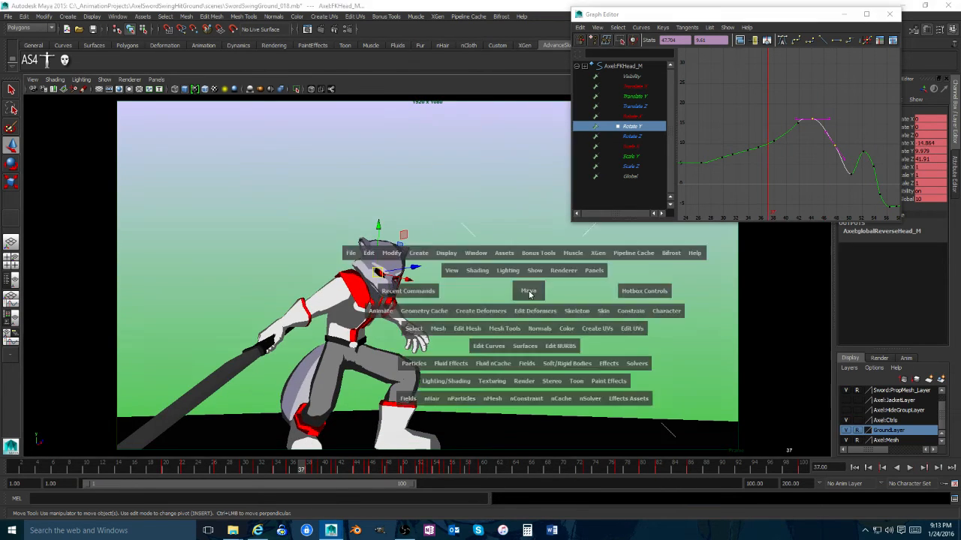
click(665, 321)
alt+drag(667, 322, 674, 297)
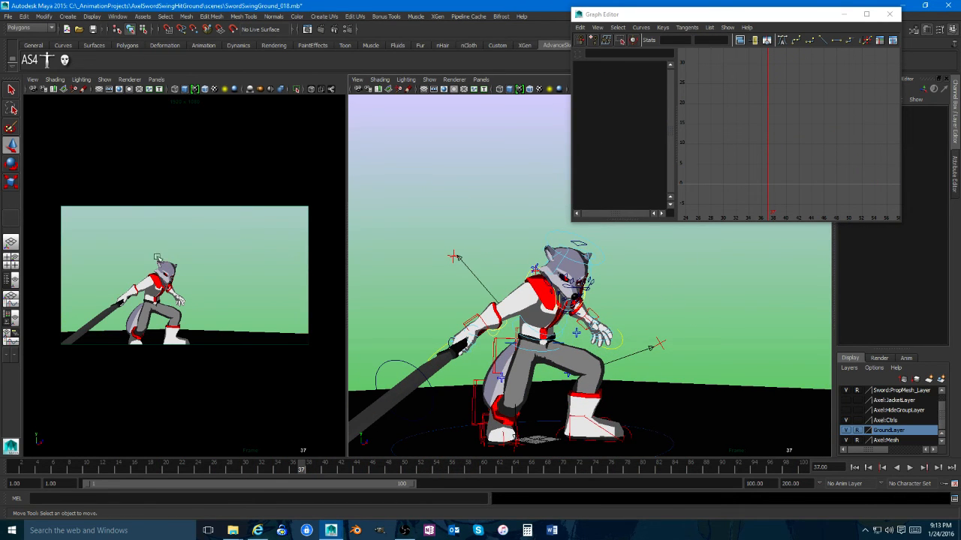
click(889, 14)
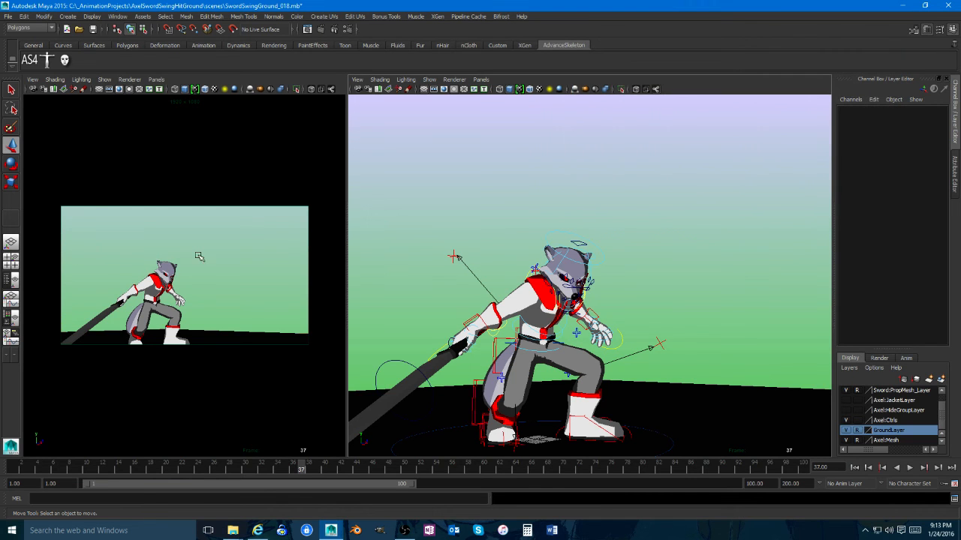
Step: Examine the wolf's crouching pose at frame 37 from several angles in the perspective view
alt+drag(454, 315, 560, 322)
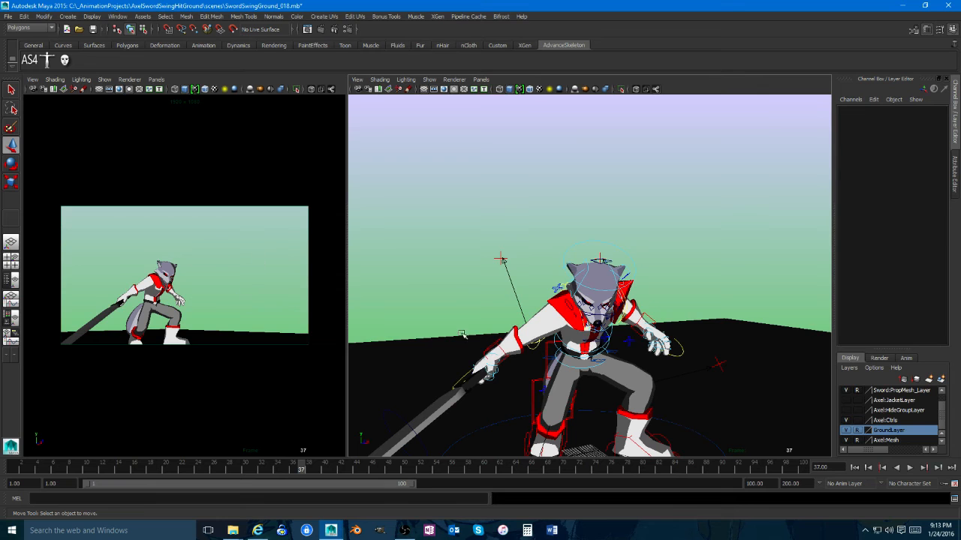
alt+right_drag(678, 368, 546, 339)
alt+drag(546, 339, 515, 326)
Step: Scrub to frame 78, inspect the wolf's face up close, and select the eyelid control EyeLids_GCtrl
key(space)
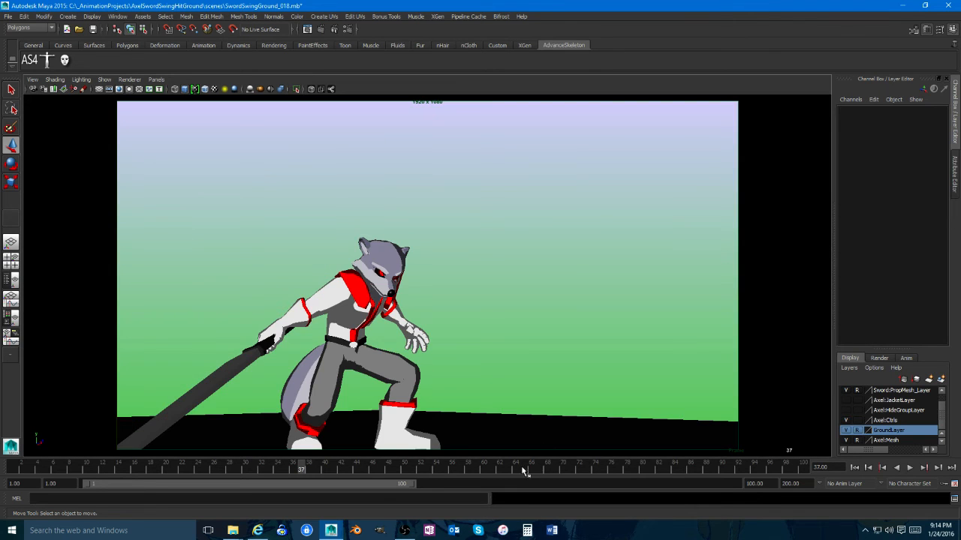
mouse_move(476, 466)
mouse_down()
mouse_move(767, 468)
mouse_move(332, 446)
mouse_move(625, 464)
mouse_up()
key(space)
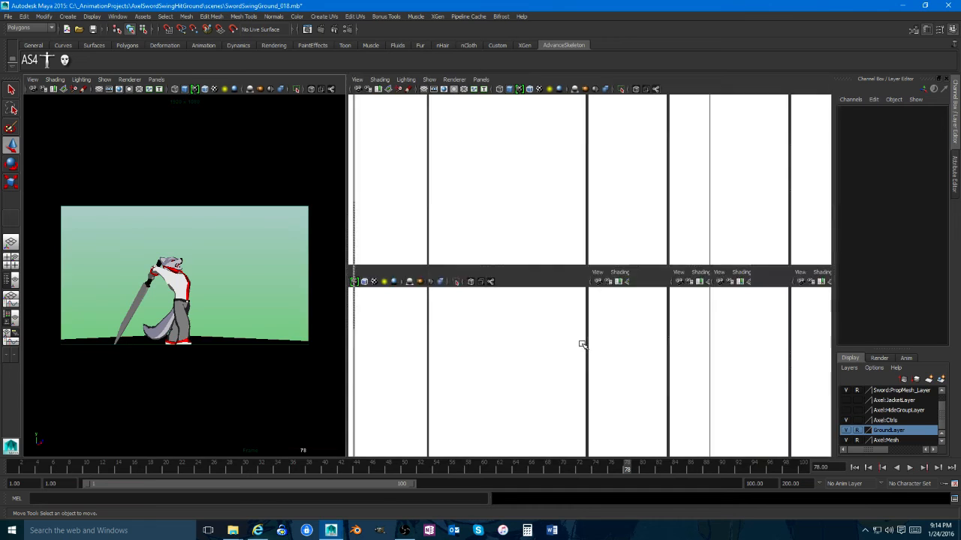
alt+middle_drag(601, 342, 644, 409)
scroll(637, 402, up, 4)
alt+drag(604, 390, 698, 302)
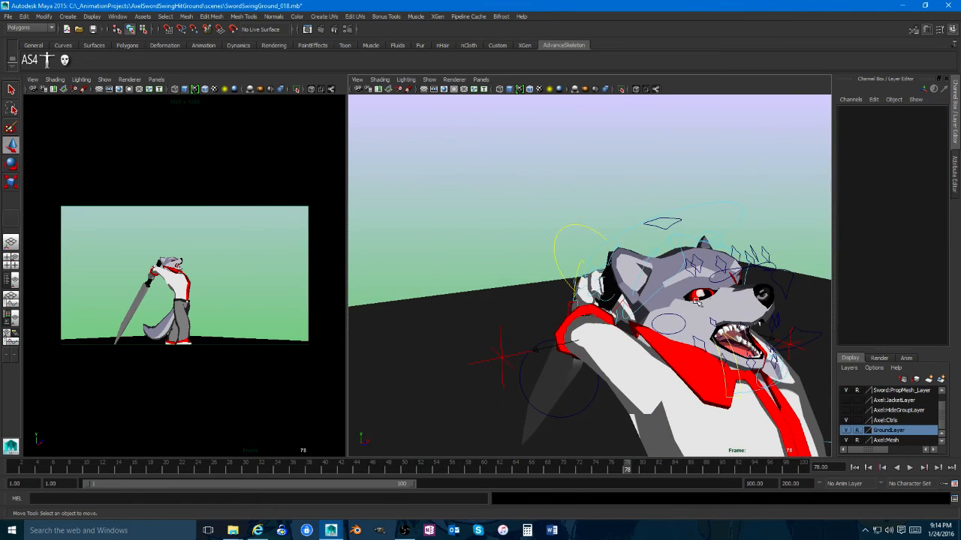
click(718, 282)
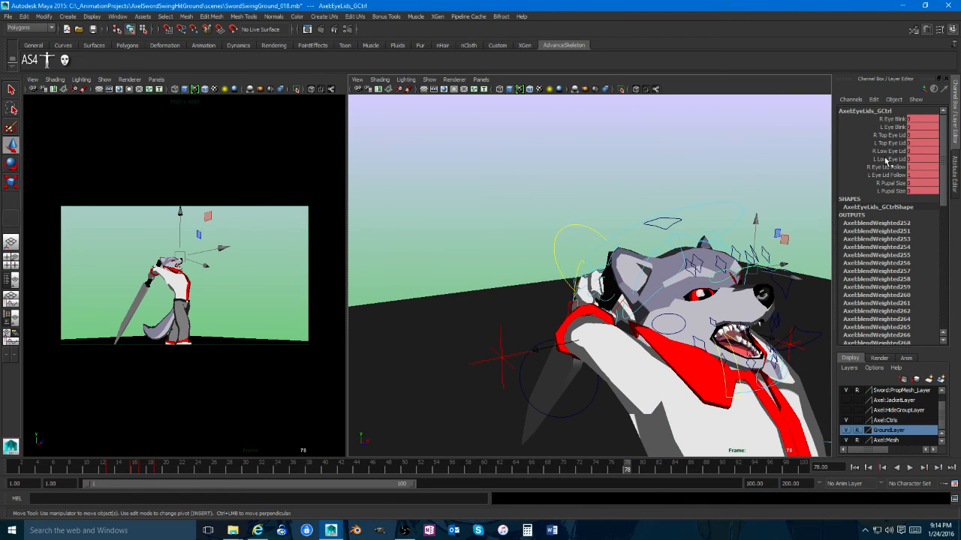
Step: Deselect the eyelid control, look over the full body pose at frame 78, and save the scene
alt+middle_drag(660, 327, 611, 306)
scroll(609, 306, down, 5)
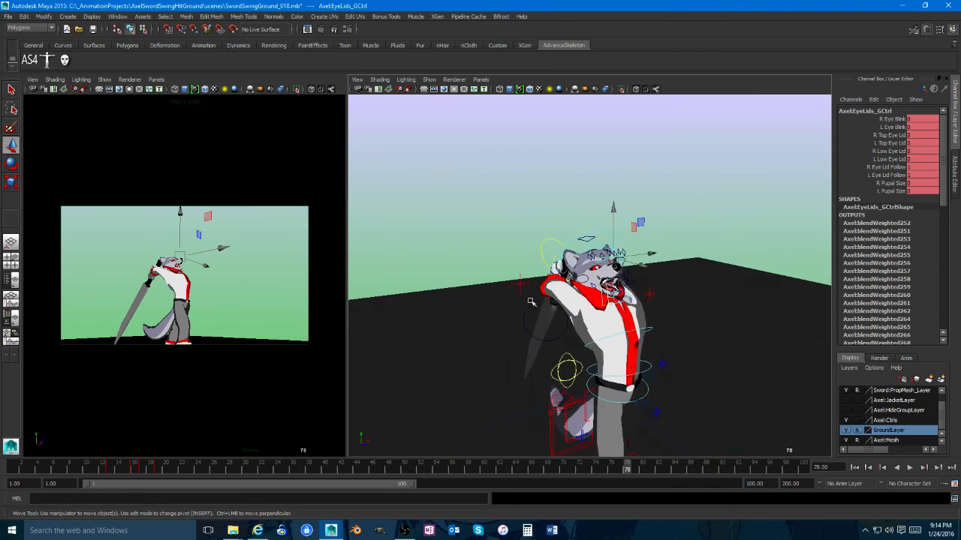
alt+drag(532, 301, 478, 222)
click(485, 224)
alt+right_drag(706, 367, 599, 352)
click(669, 279)
alt+drag(665, 280, 494, 341)
scroll(496, 341, up, 3)
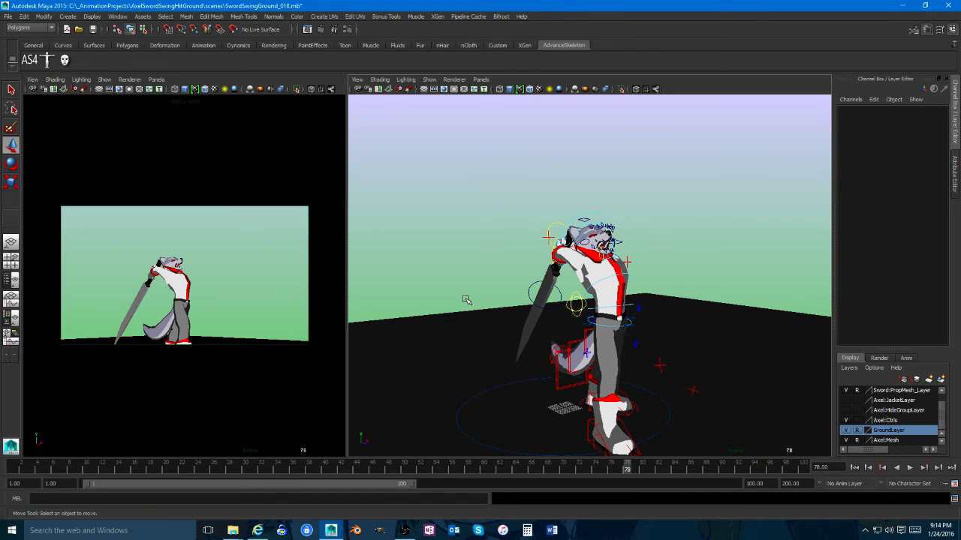
key(ctrl+s)
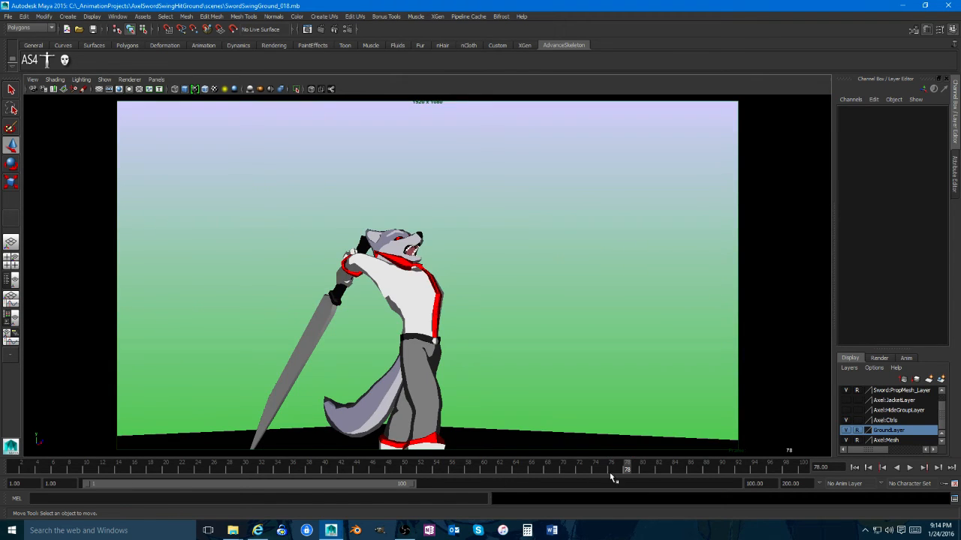
Step: Scrub the enlarged camera view back to frame 13 and return to the two-view layout
mouse_move(611, 477)
mouse_down()
mouse_move(188, 437)
mouse_move(663, 455)
mouse_move(111, 463)
mouse_up()
key(space)
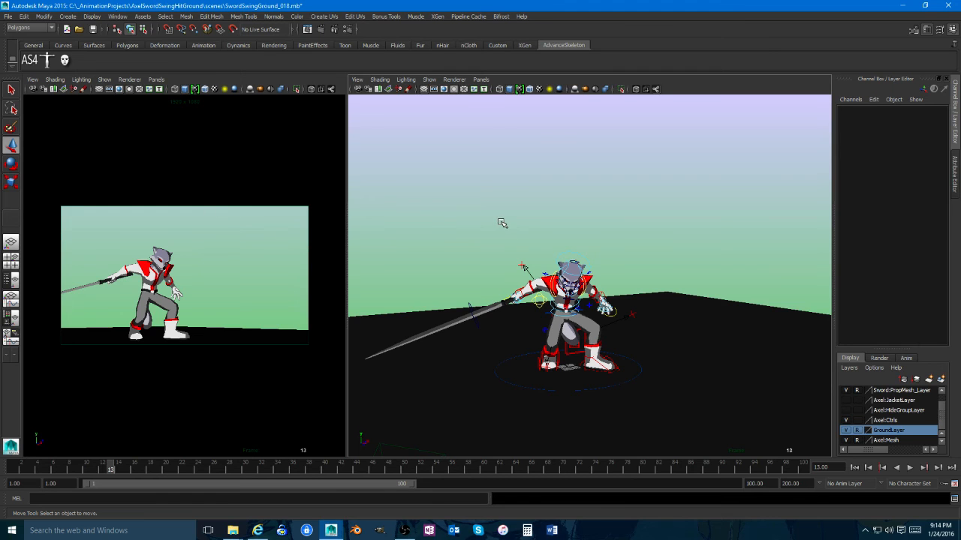
Step: Save the scene and enlarge the camera view to fill the workspace
key(ctrl+s)
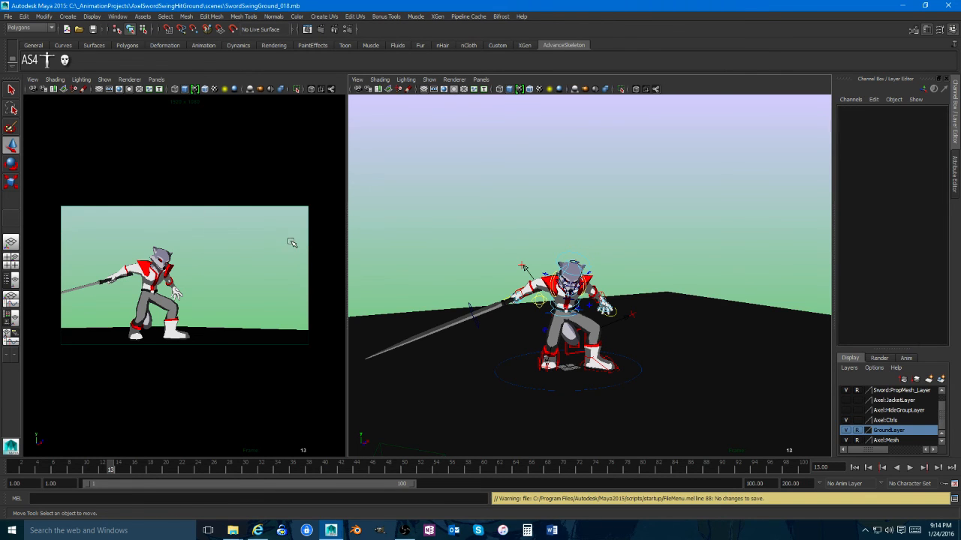
key(space)
right_click(370, 474)
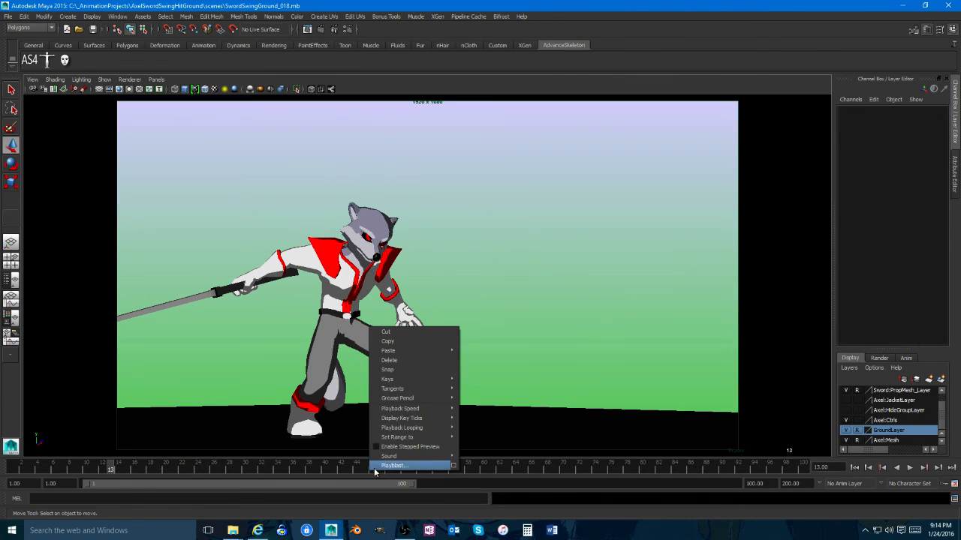
click(455, 470)
scroll(444, 296, down, 1)
click(491, 322)
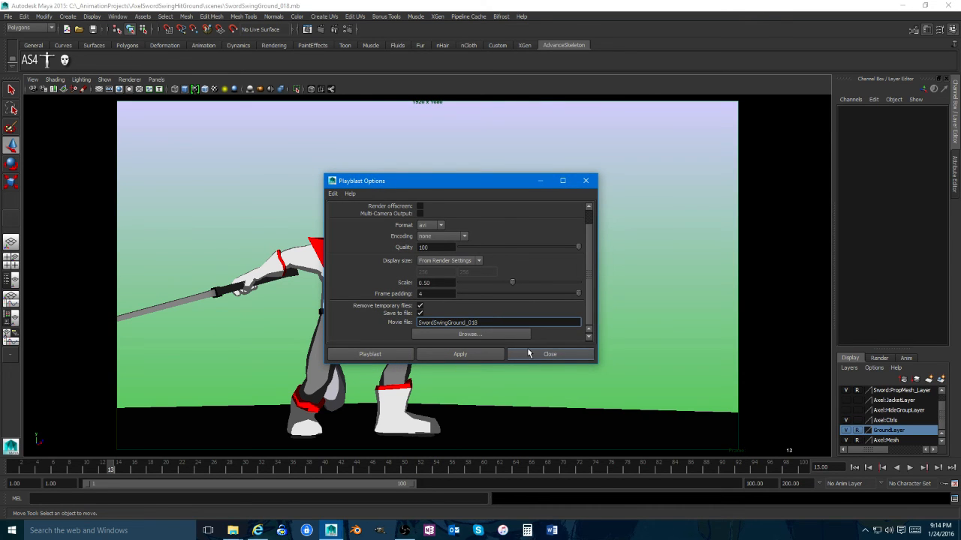
click(528, 353)
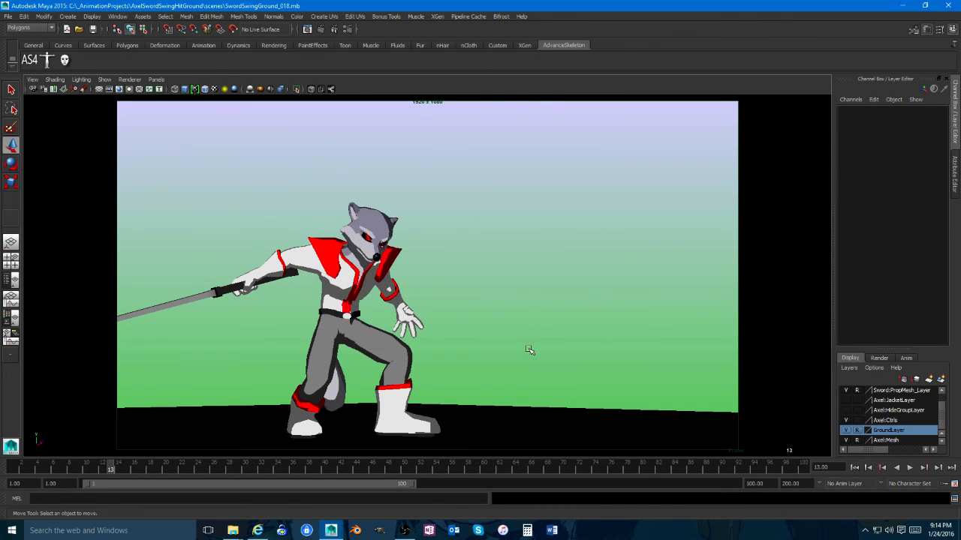
Step: Playblast the camera view at scale 1.00 to the movie file SwordSwingGround_018
right_click(375, 465)
click(459, 462)
scroll(429, 290, down, 3)
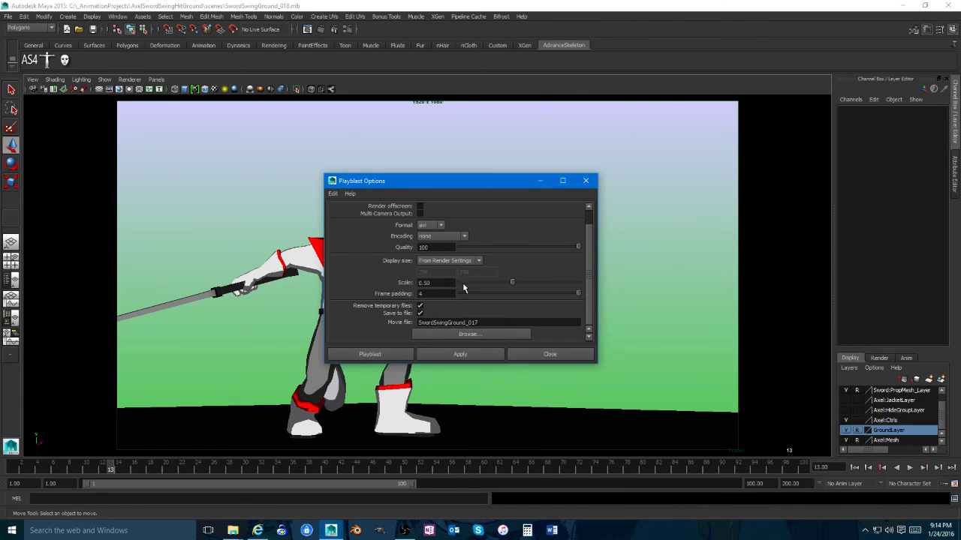
click(499, 321)
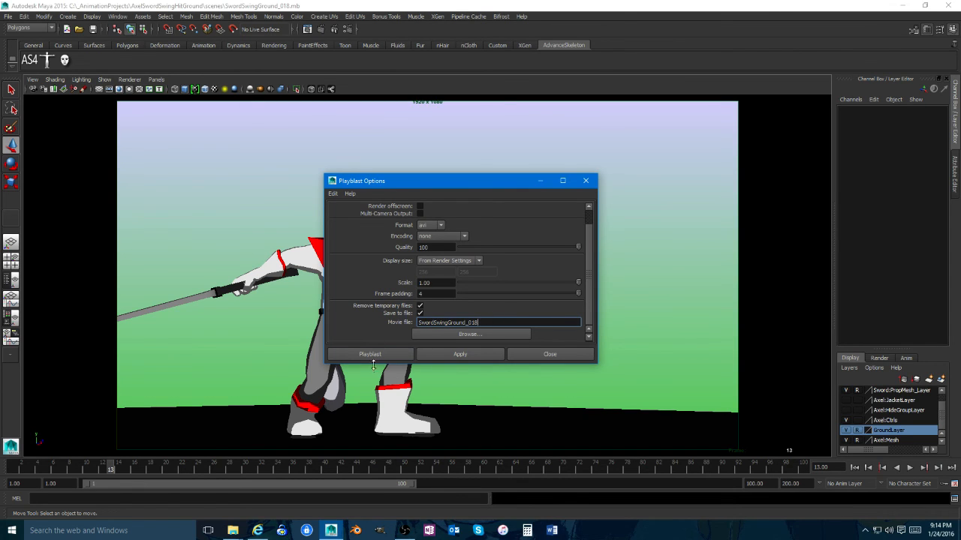
click(371, 355)
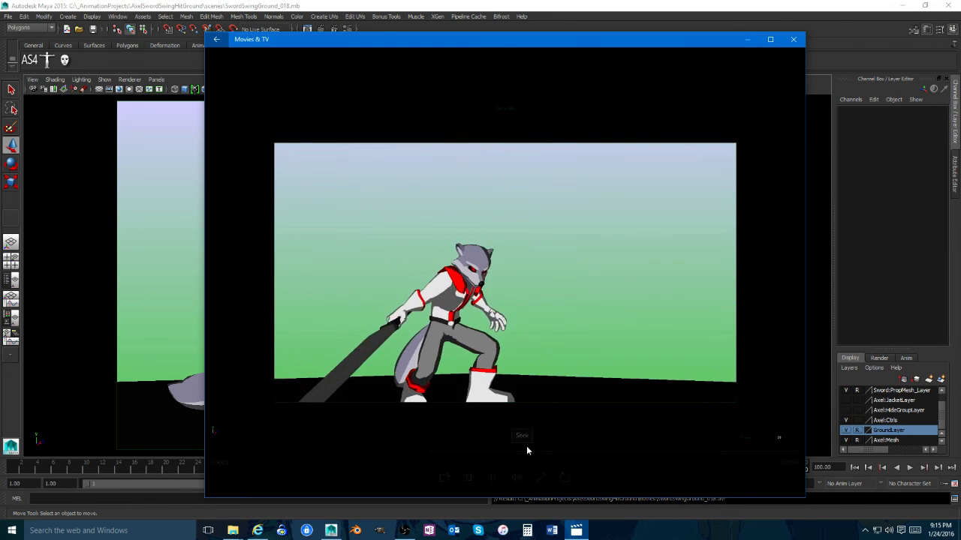
Step: Review the SwordSwingGround_018 playblast in the movie player, replaying and pausing the sword swing, and close the player
mouse_move(528, 447)
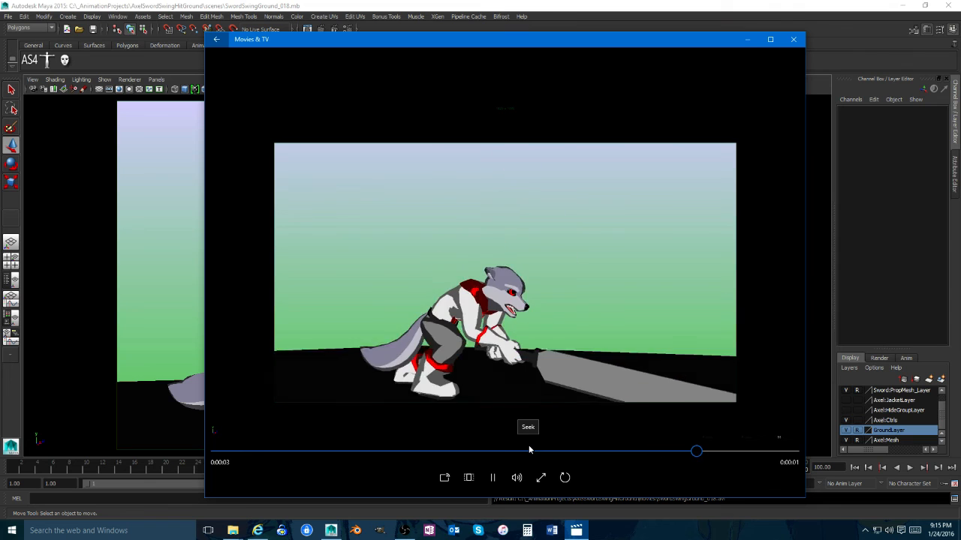
click(492, 478)
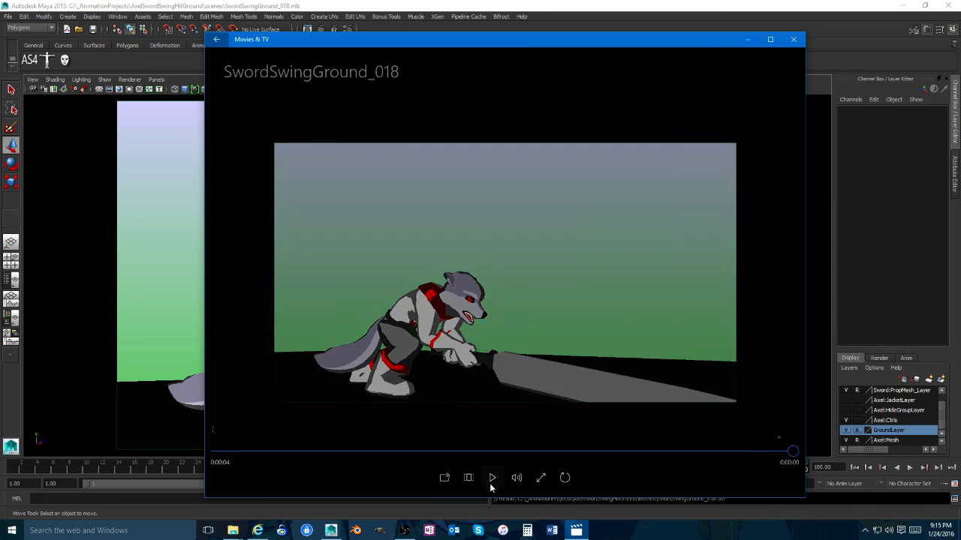
click(494, 478)
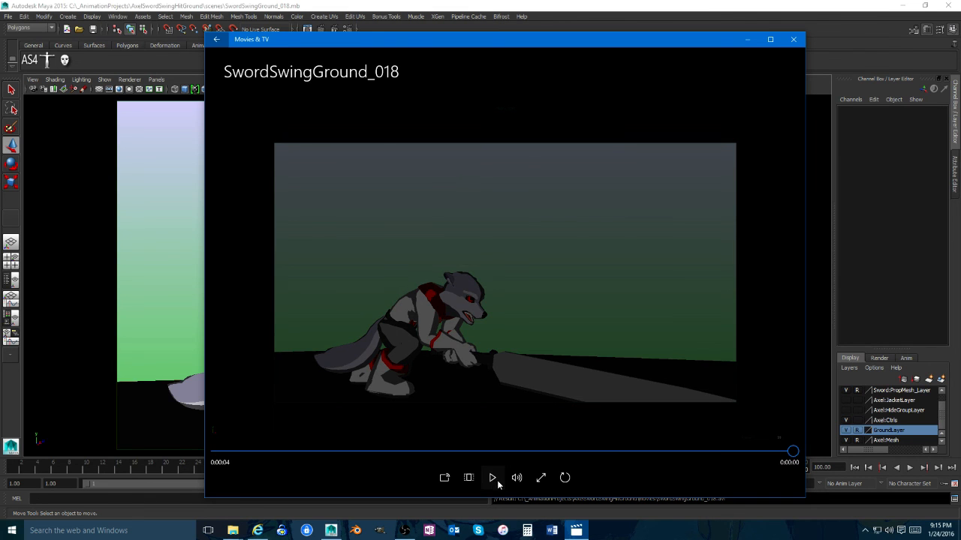
click(493, 479)
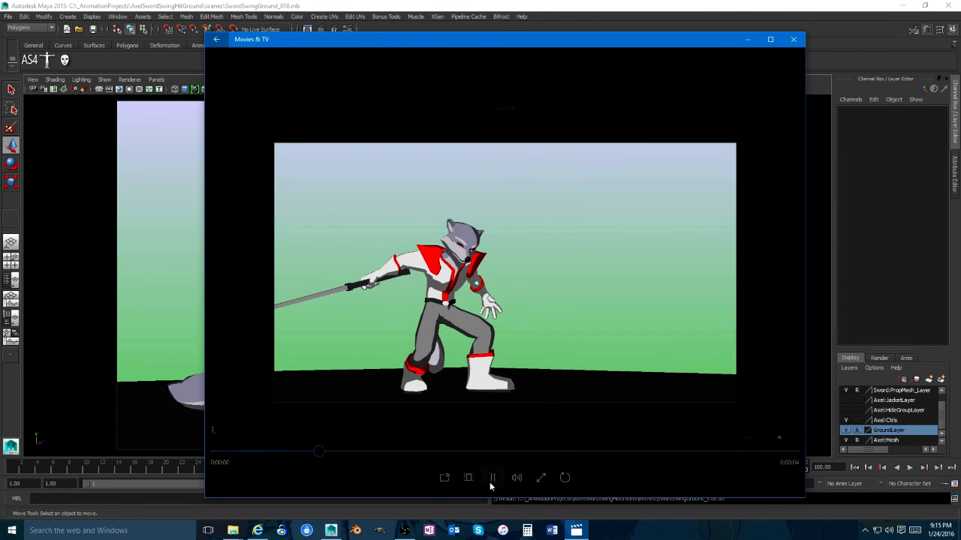
click(493, 480)
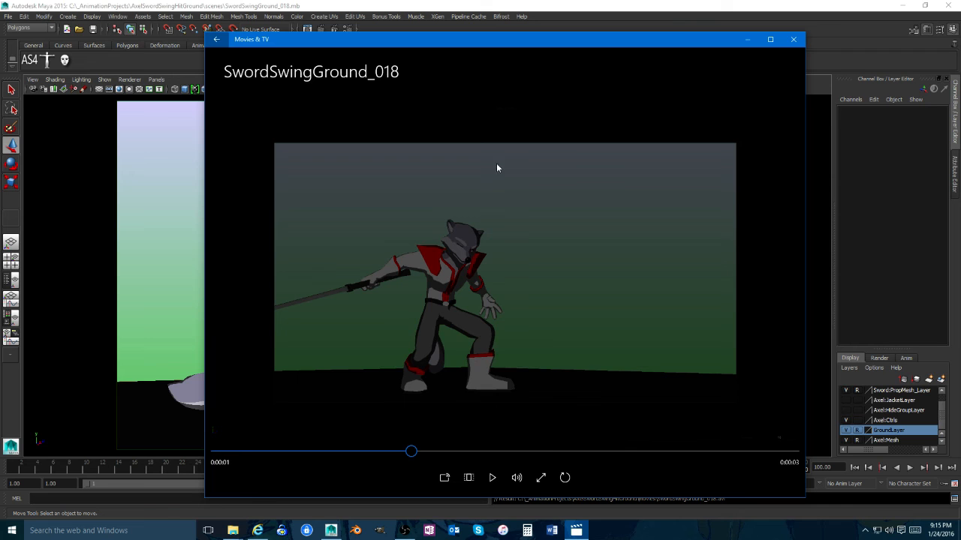
click(794, 39)
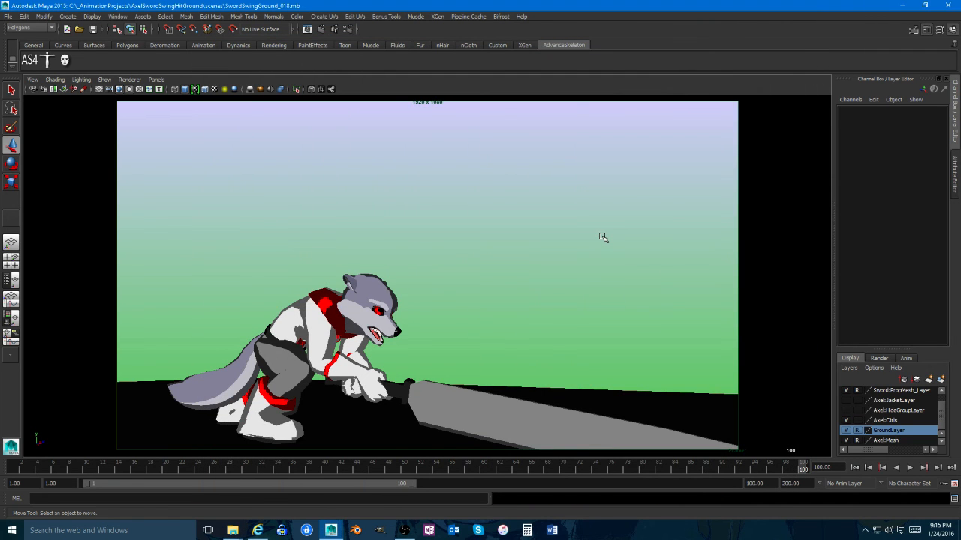
Step: Return to the two-view layout and save the scene
key(space)
alt+drag(605, 251, 673, 278)
alt+right_drag(673, 278, 611, 290)
alt+drag(610, 289, 575, 299)
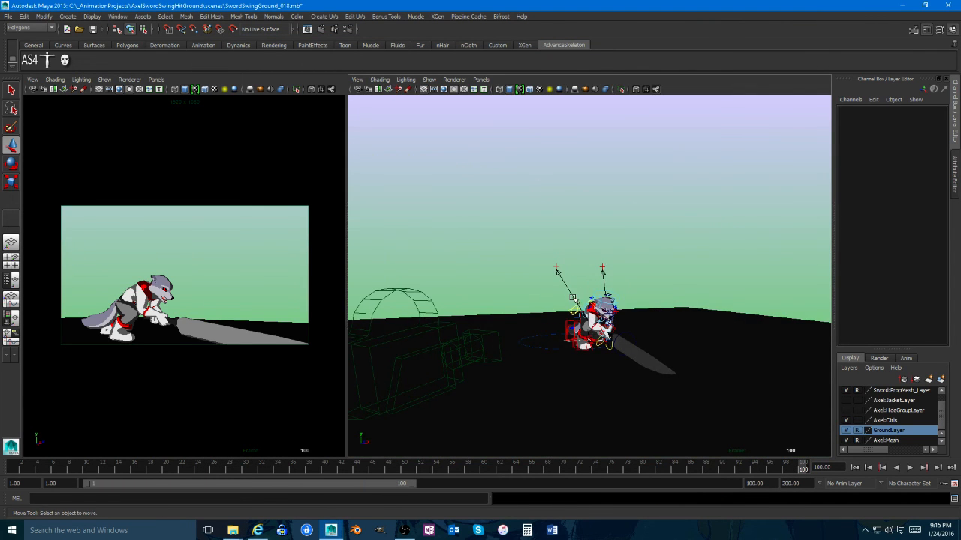
key(ctrl+s)
key(w)
key(ctrl+s)
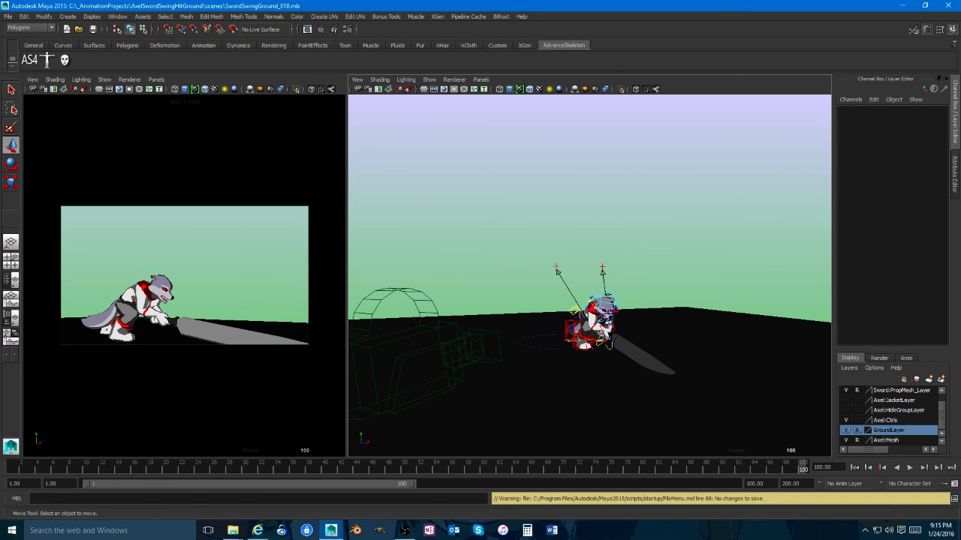
key(alt+Tab)
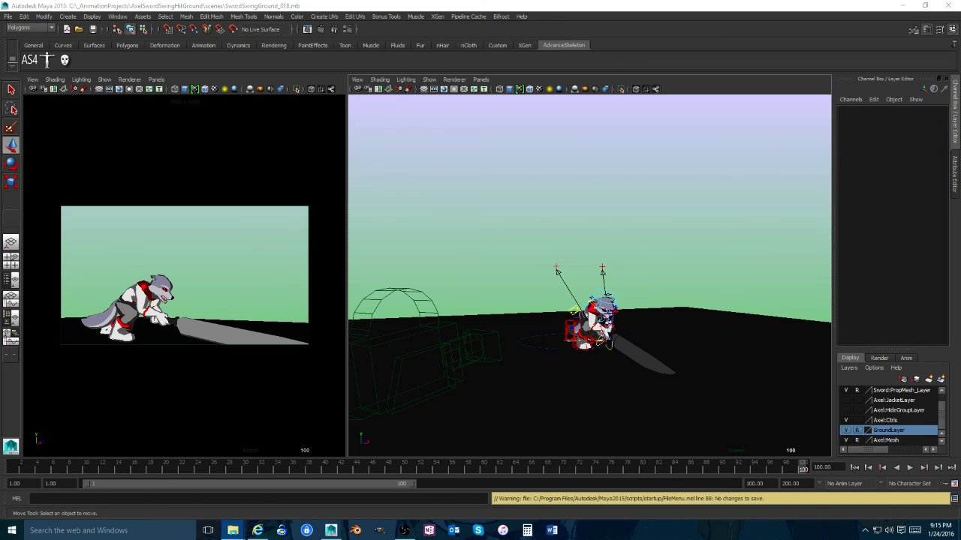
key(alt+Tab)
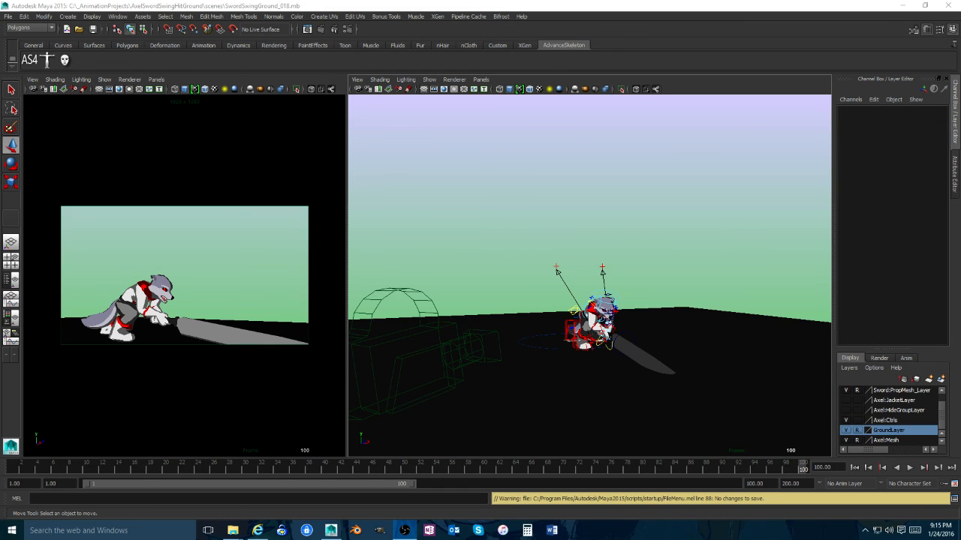
key(alt+Tab)
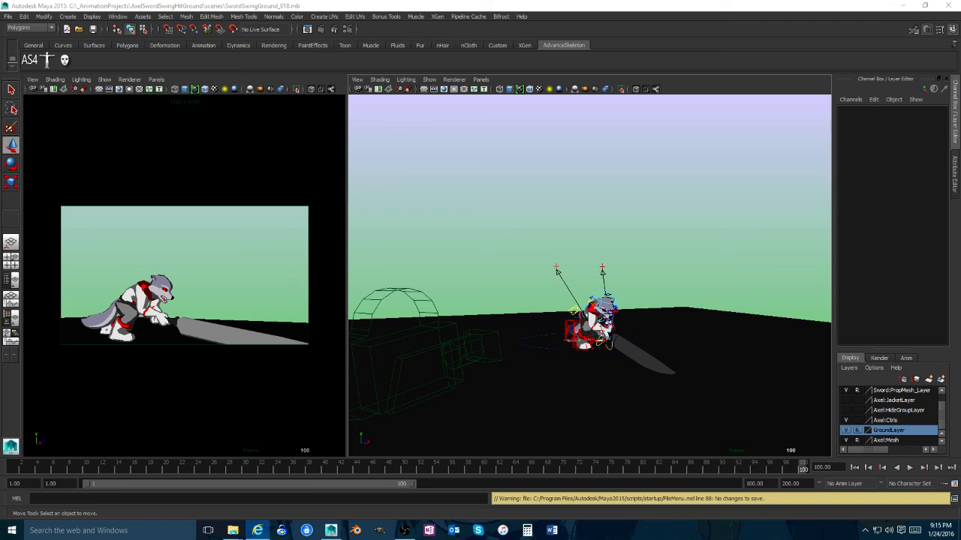